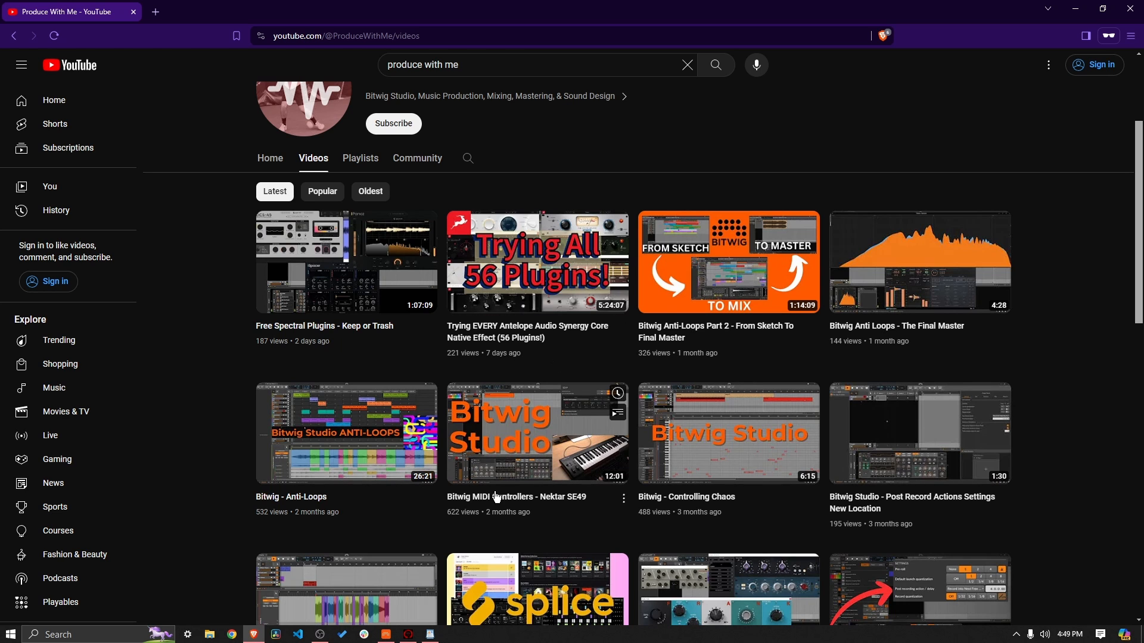
- Look over the Non Native Antelope Plugins notes and the Zen Q panel, highlighting the UK-69 EQ and VEQ-HA32C entries in the notes
left_click(430, 634)
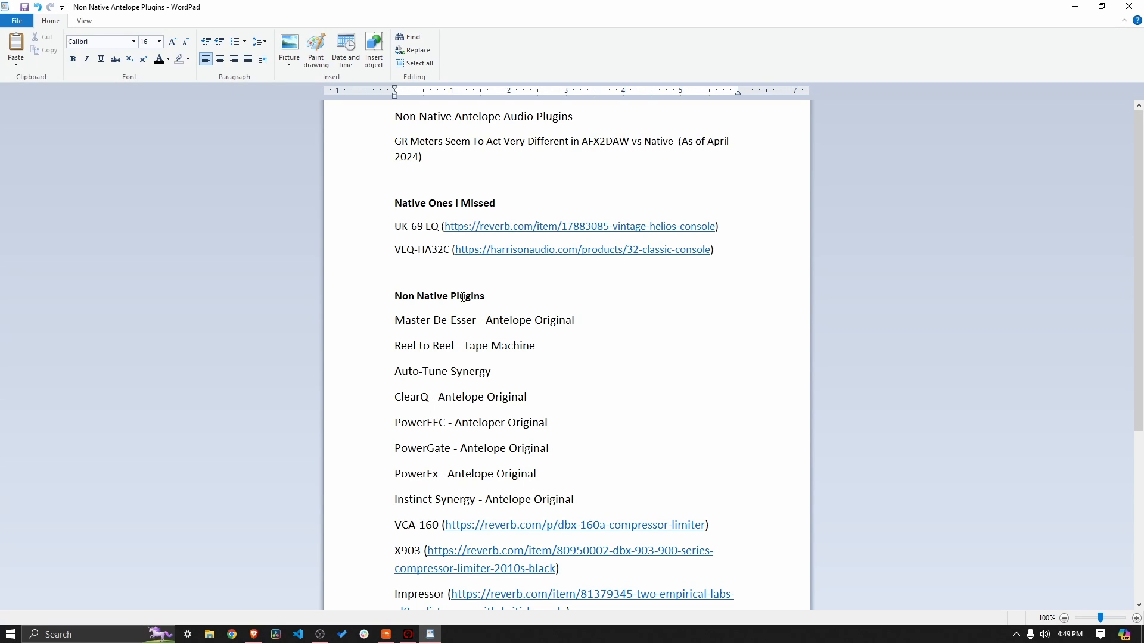
left_click(408, 634)
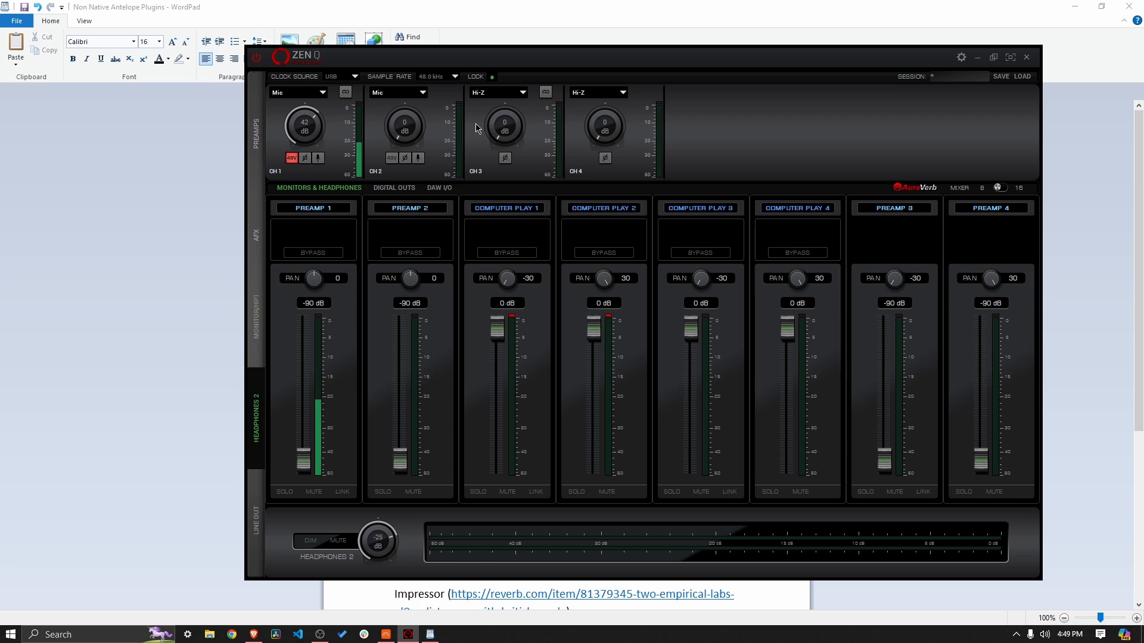
left_click(508, 23)
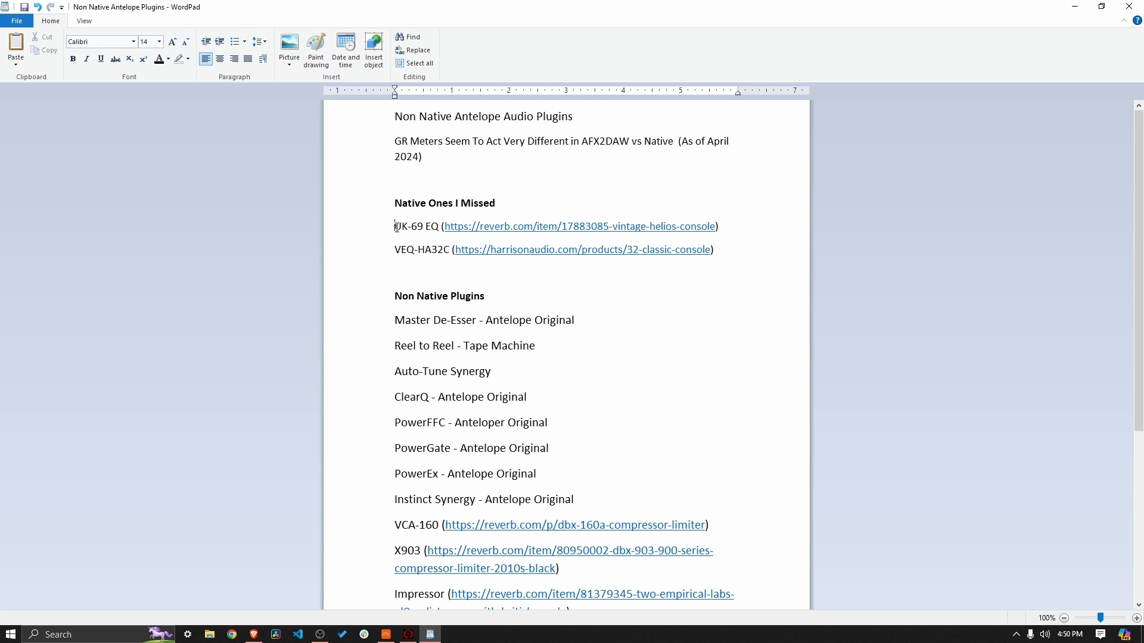
left_click_drag(395, 227, 451, 247)
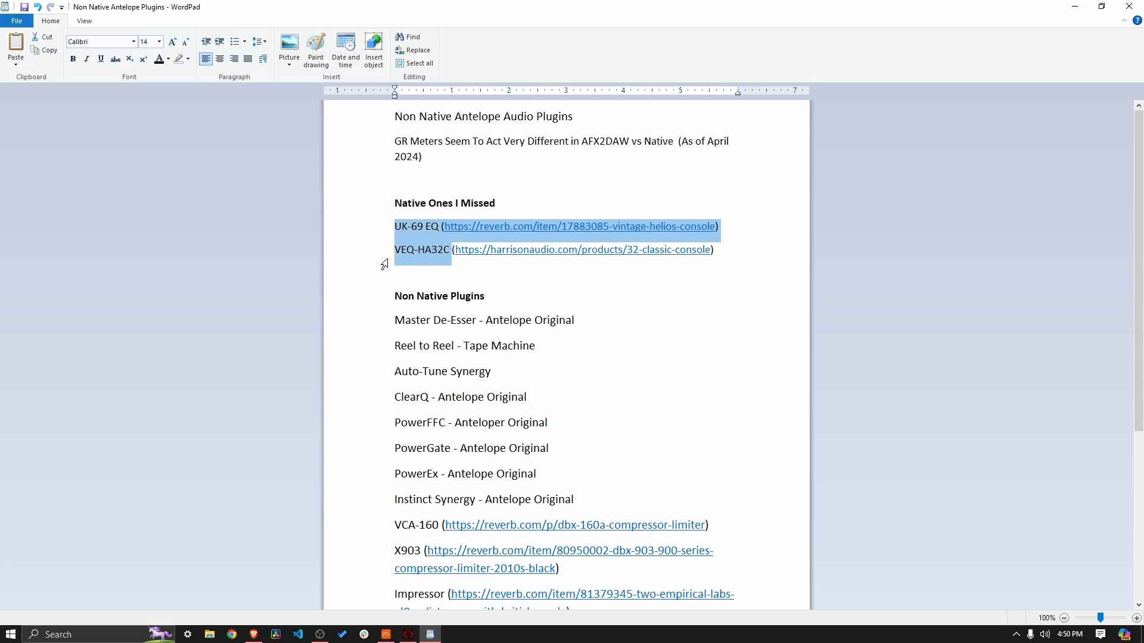
- Switch to the browser and look over the Produce With Me channel's latest videos, including the one on 56 Antelope plugins
left_click(254, 634)
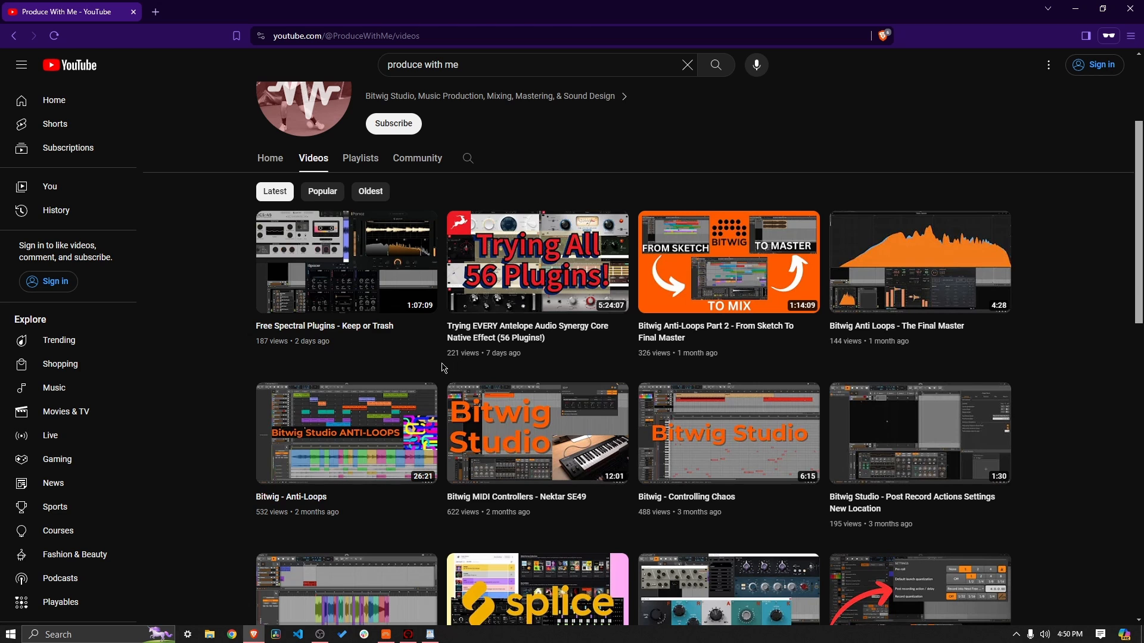
mouse_move(558, 347)
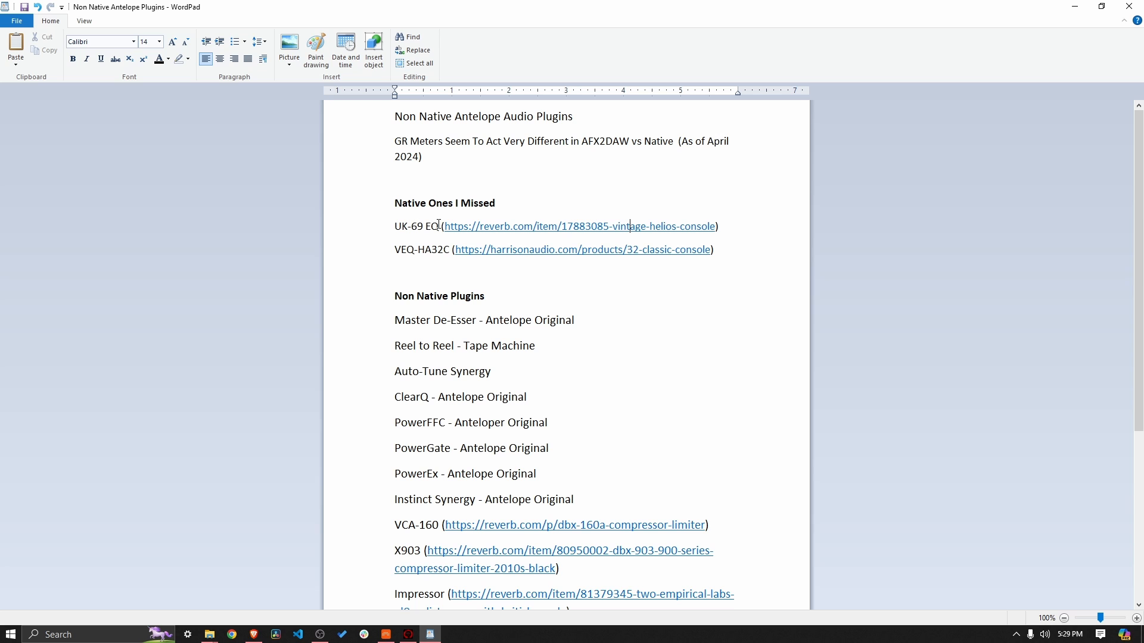
- Examine the Helios Type 69 Preamp and EQ Collection product page, including its interface image, description, included versions and features
left_click(253, 635)
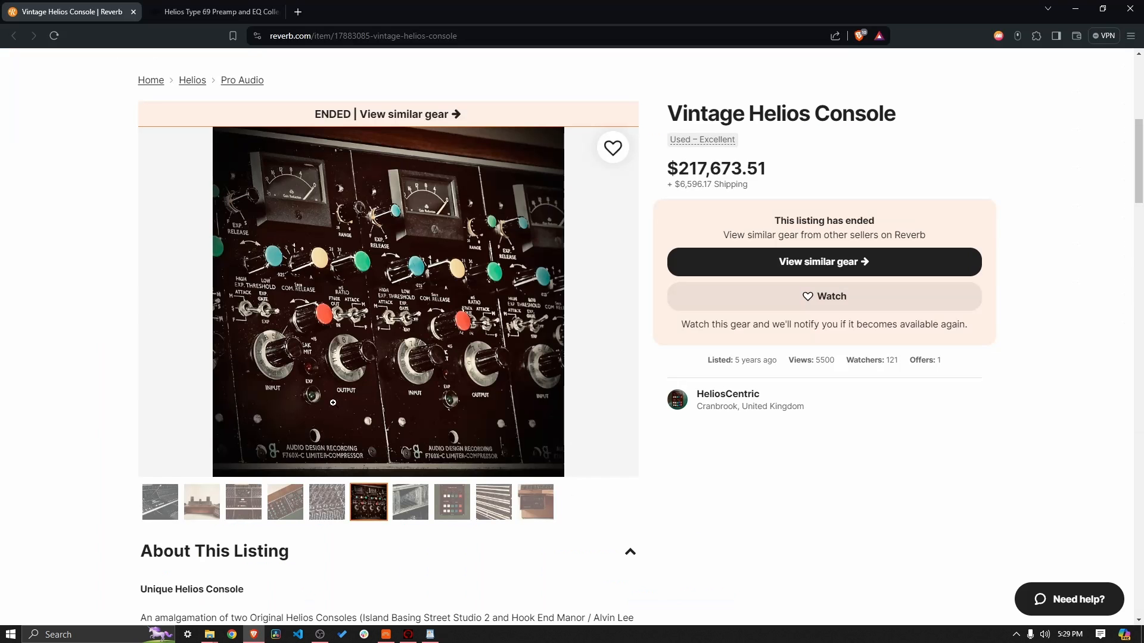
left_click(238, 6)
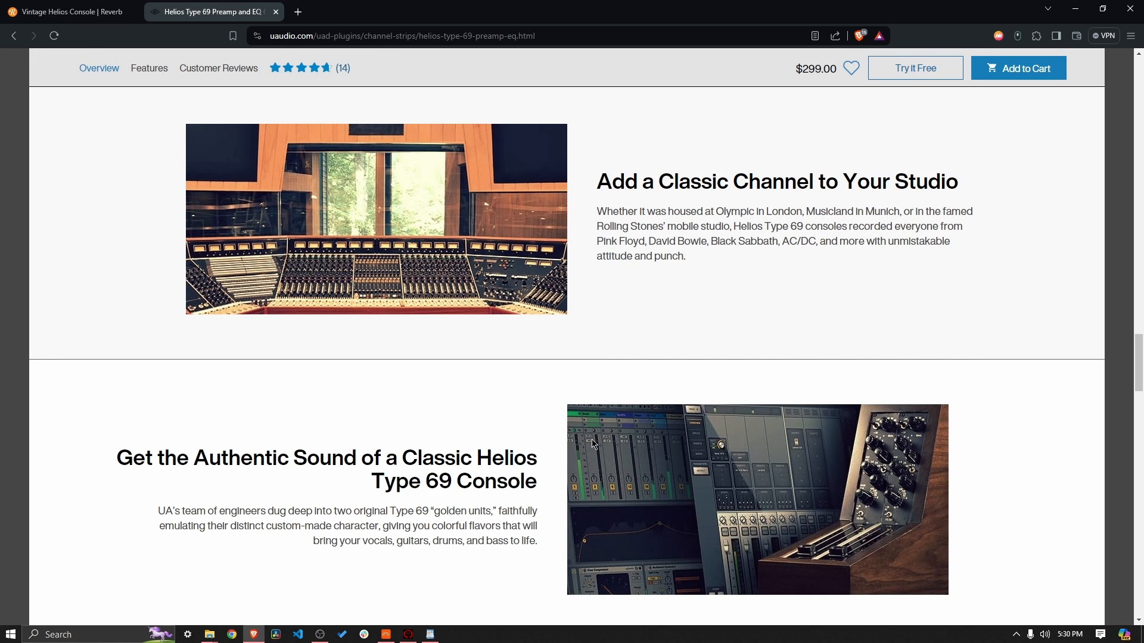
scroll(592, 442, "up", 20)
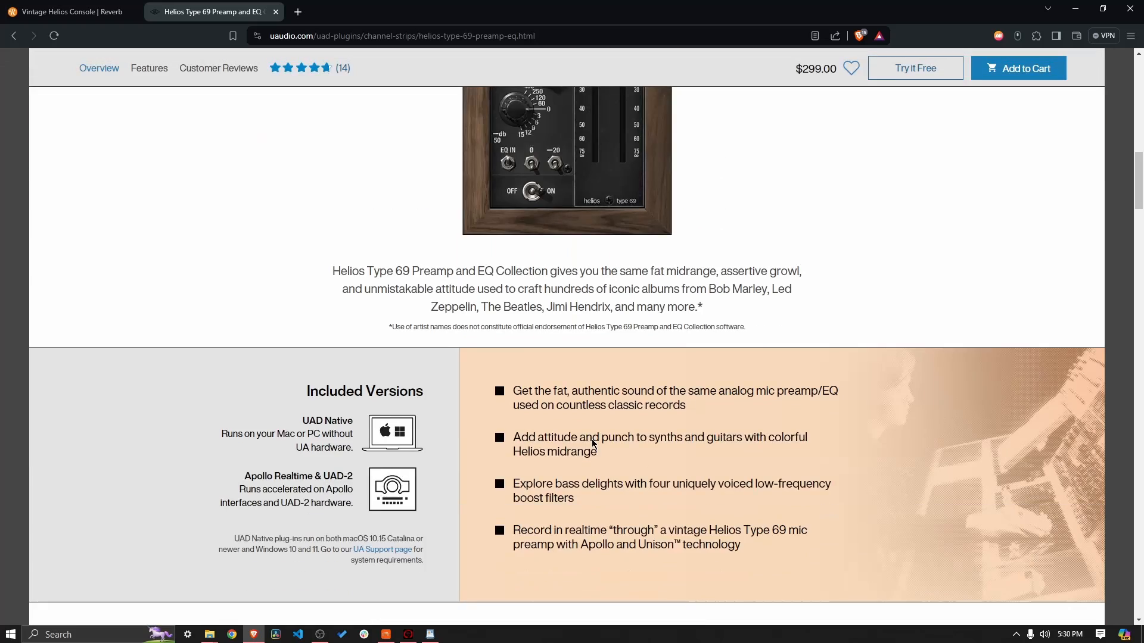
scroll(593, 442, "down", 1)
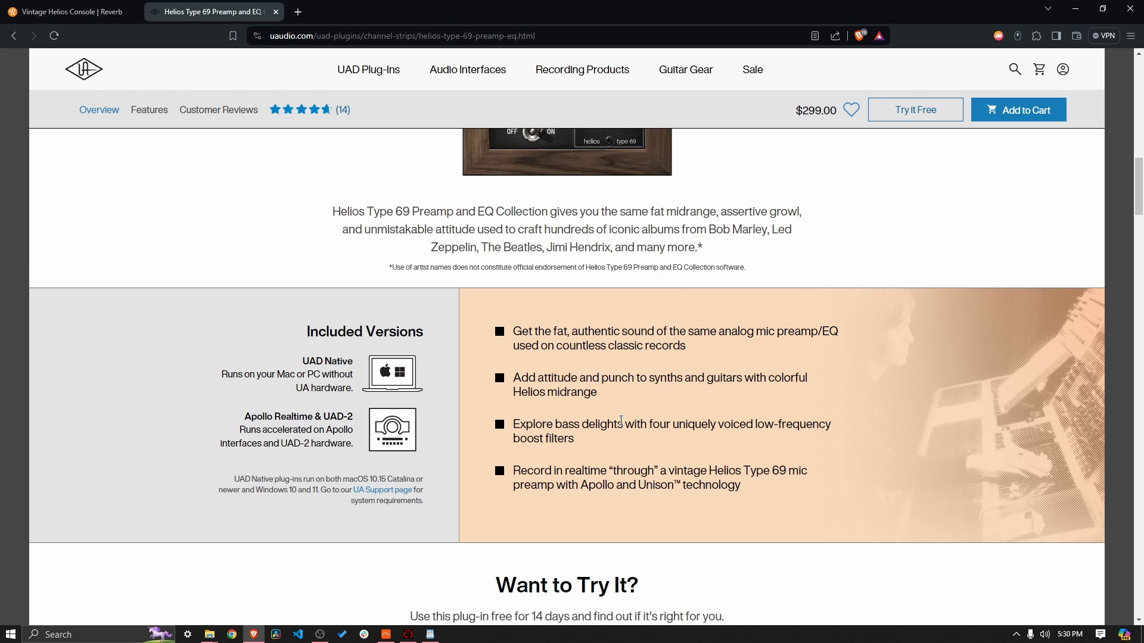
scroll(620, 421, "up", 7)
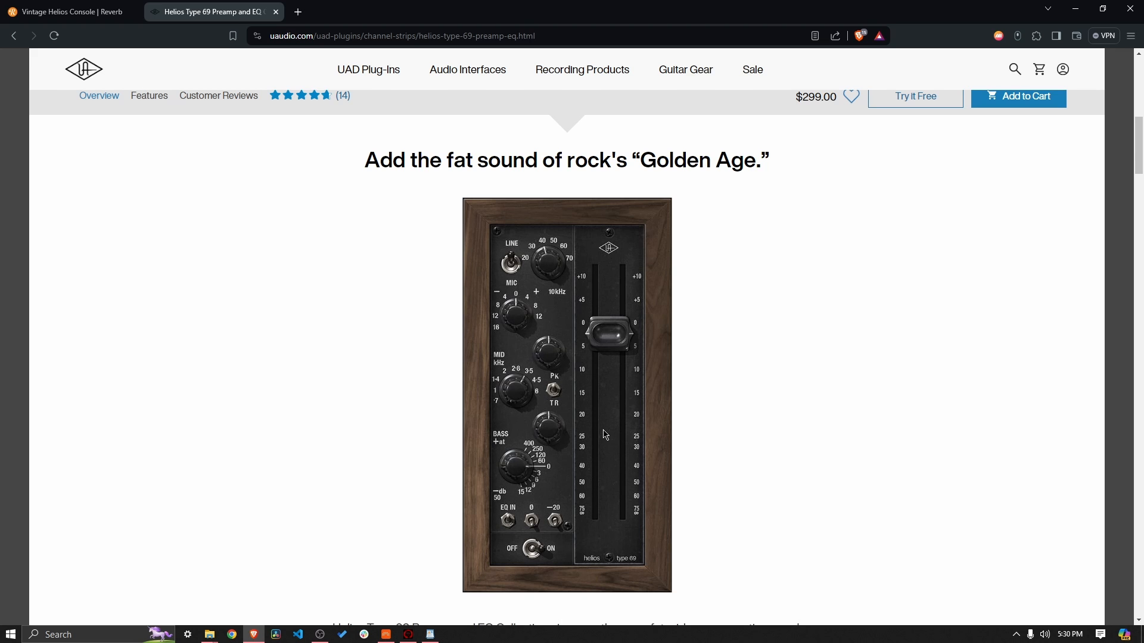
scroll(605, 434, "down", 3)
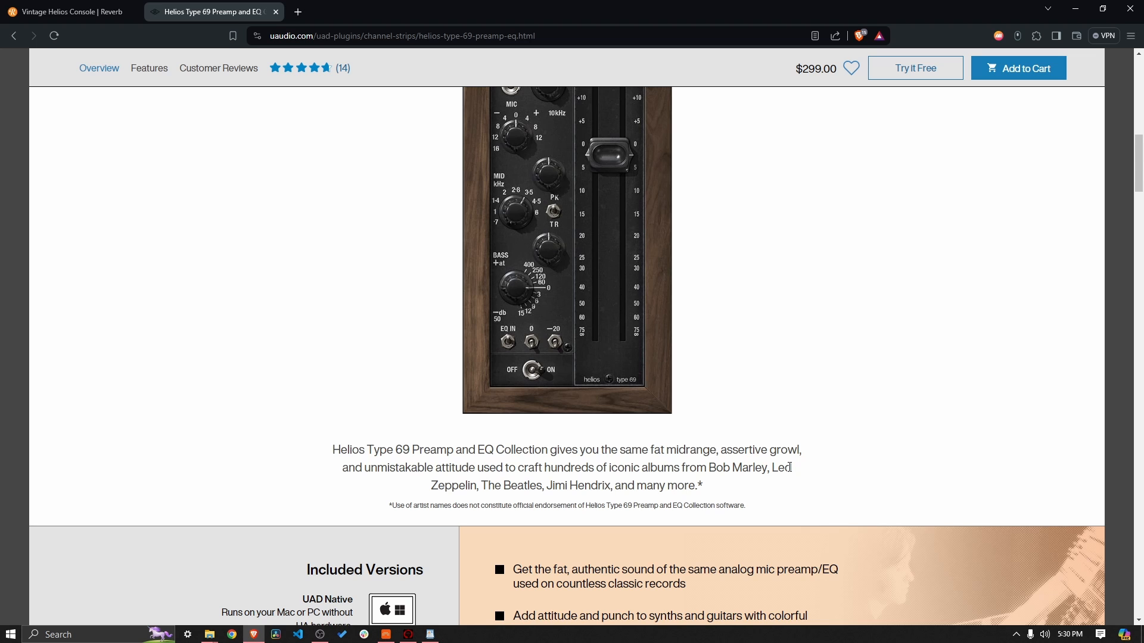
scroll(790, 467, "down", 20)
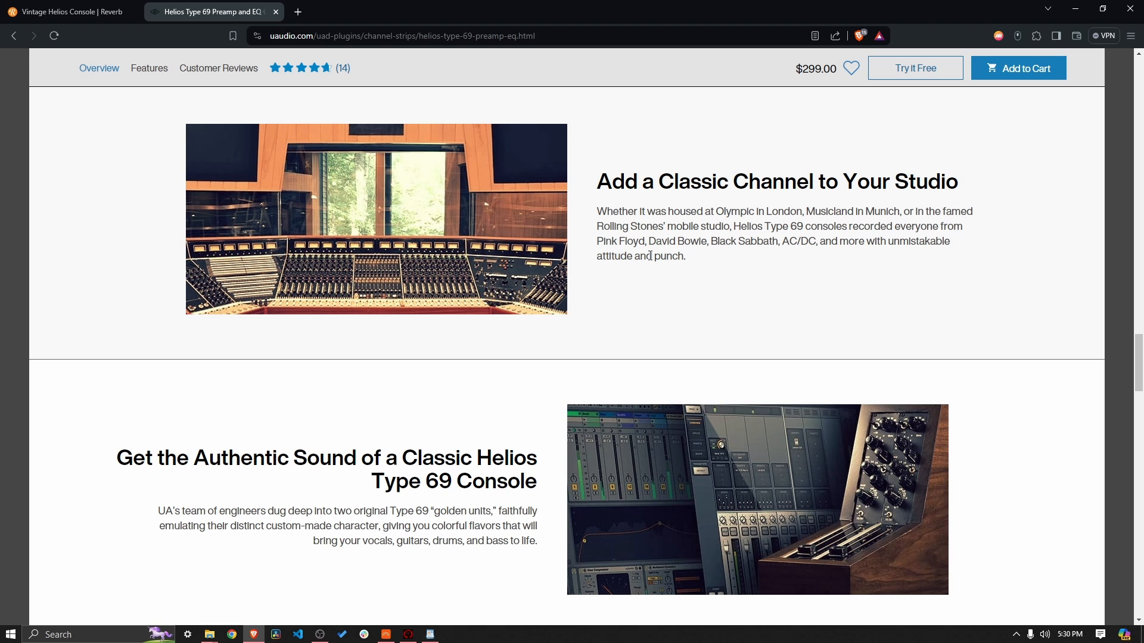
- Look through the photos of the Vintage Helios Console in its Reverb listing, from the first to the last
left_click(60, 12)
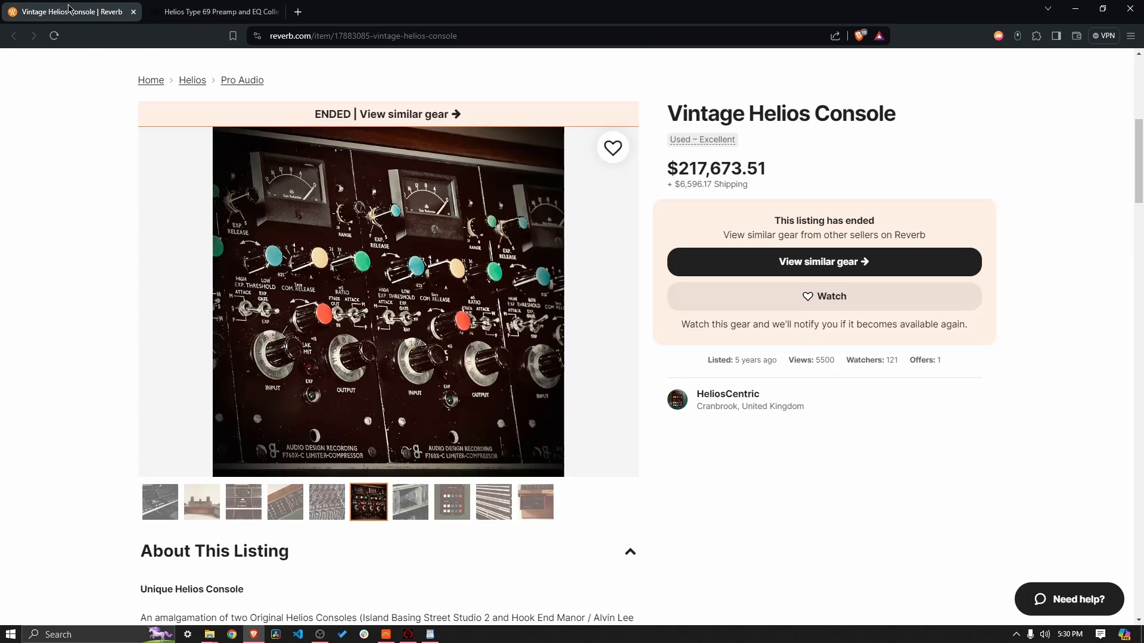
scroll(170, 285, "down", 4)
left_click(169, 278)
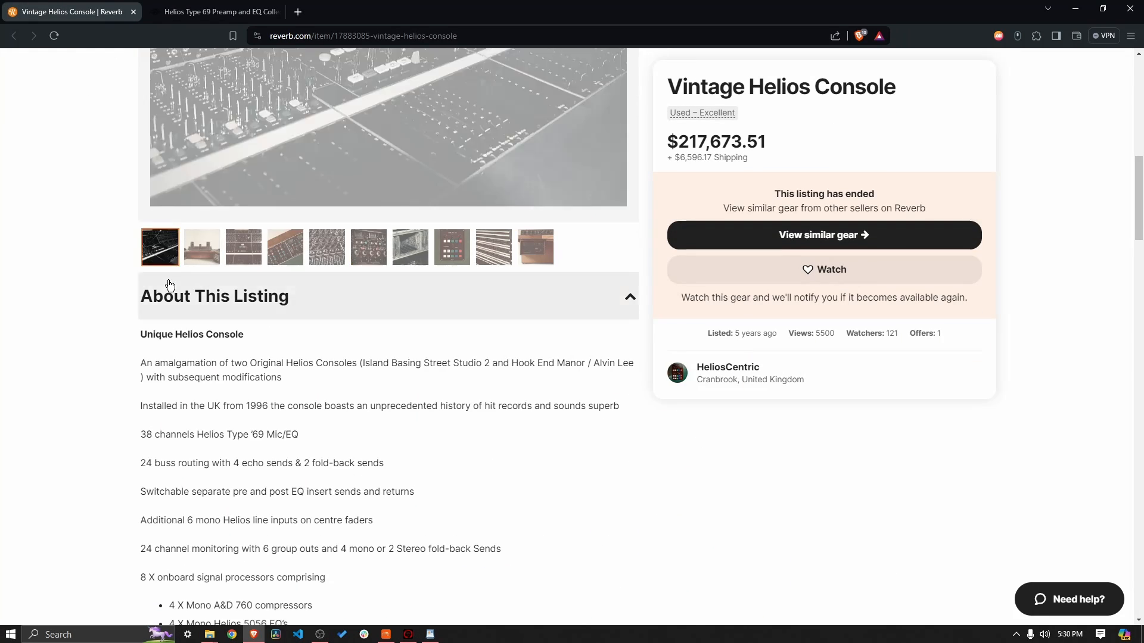
left_click(209, 432)
left_click(235, 433)
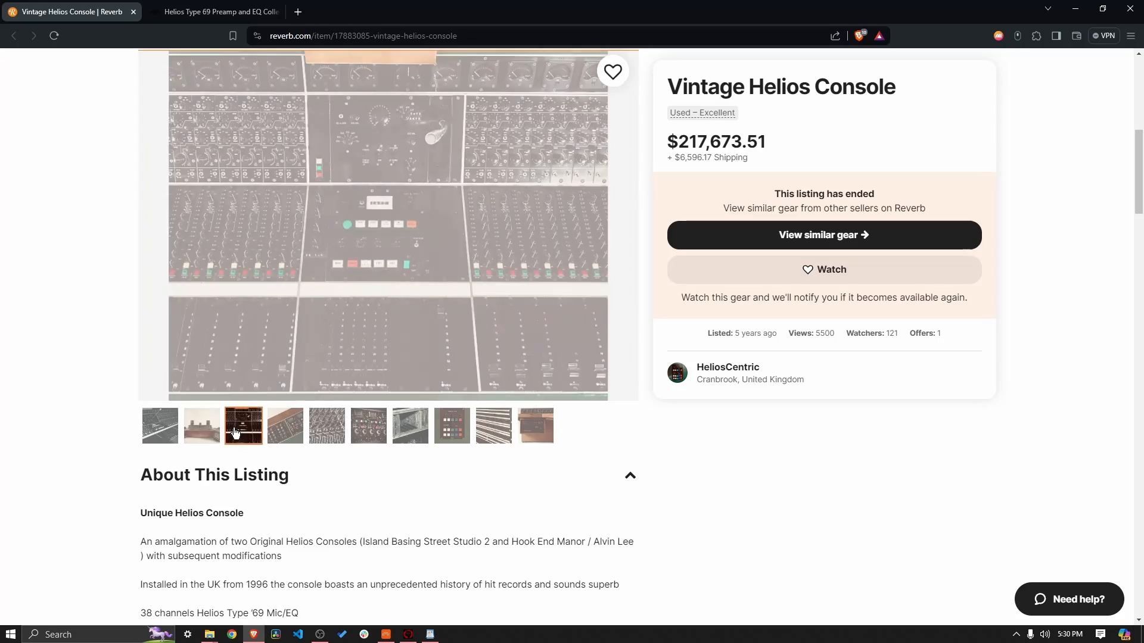
left_click(285, 428)
left_click(326, 430)
left_click(368, 429)
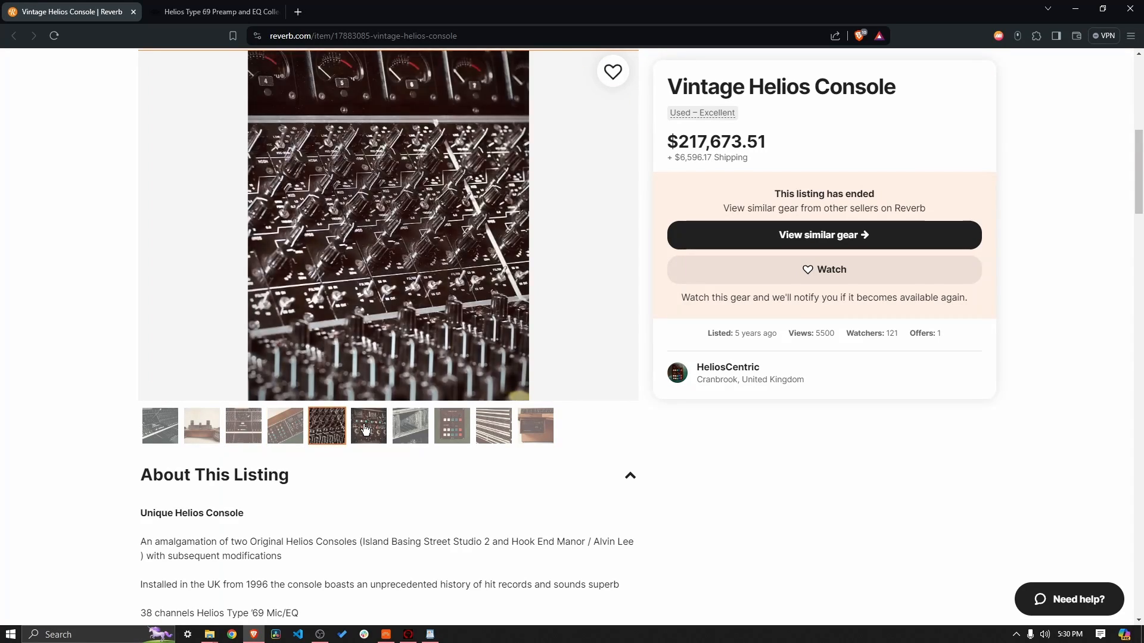
left_click(410, 429)
left_click(452, 429)
left_click(493, 430)
left_click(535, 426)
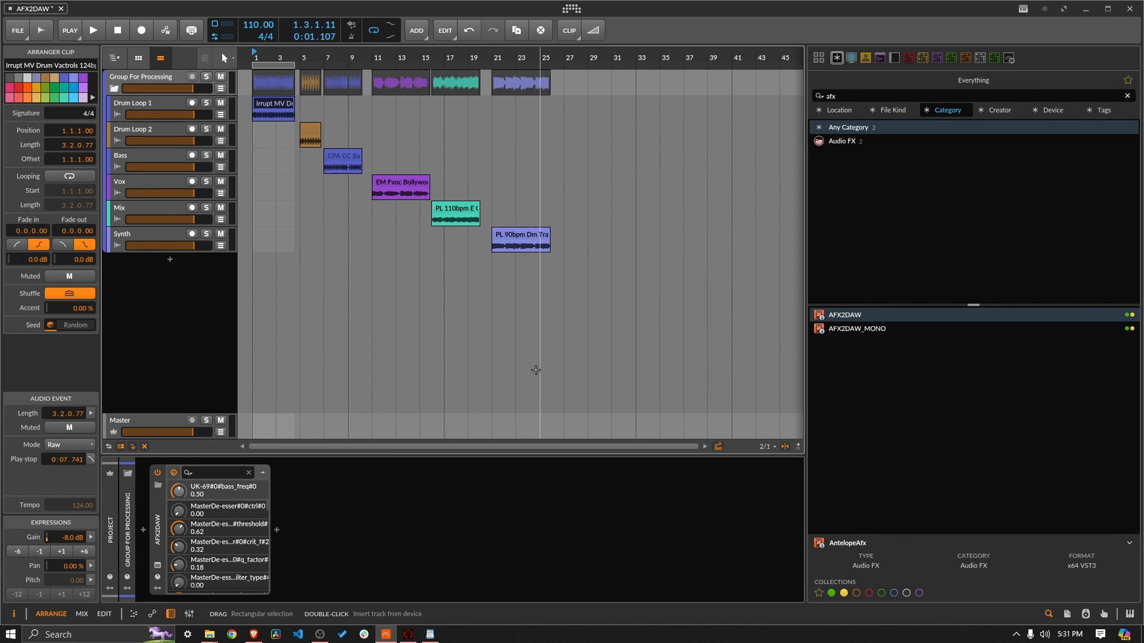
- Open the AFX2DAW plugin window on the Group For Processing track and compare the UK-69's EQ Cut switch positions while playing Drum Loop 1
left_click(156, 567)
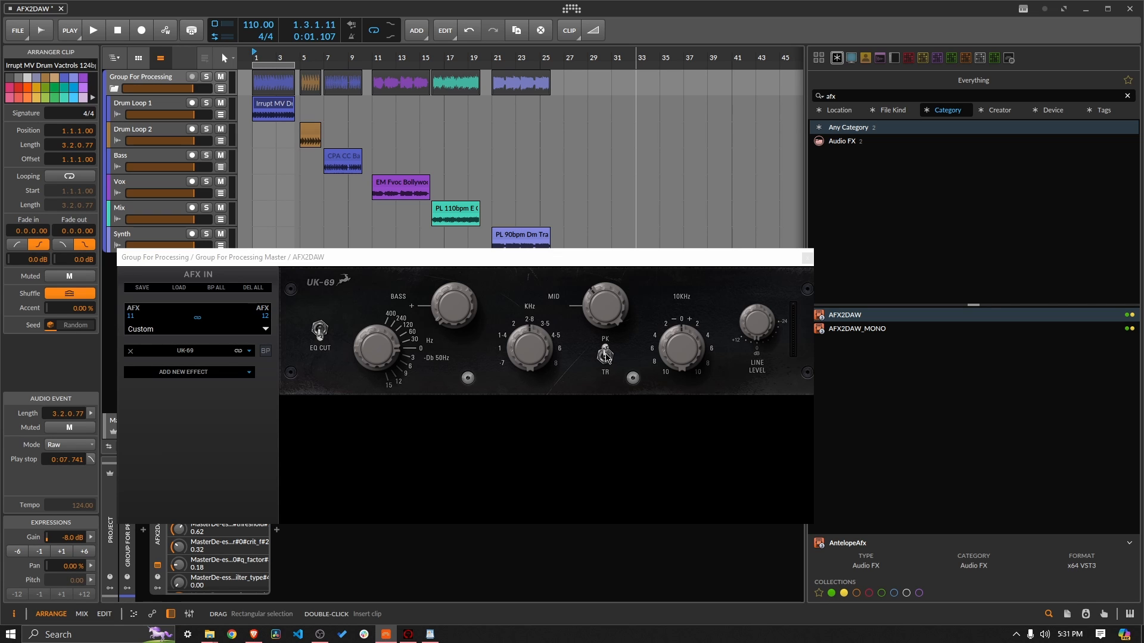
key("space")
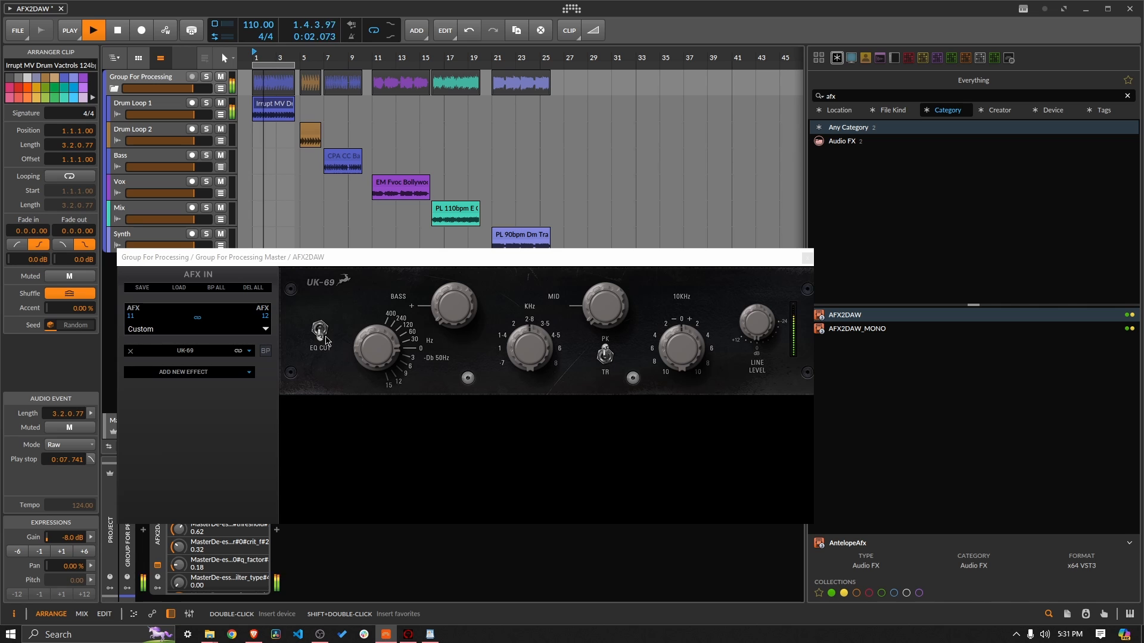
left_click(320, 332)
left_click(322, 338)
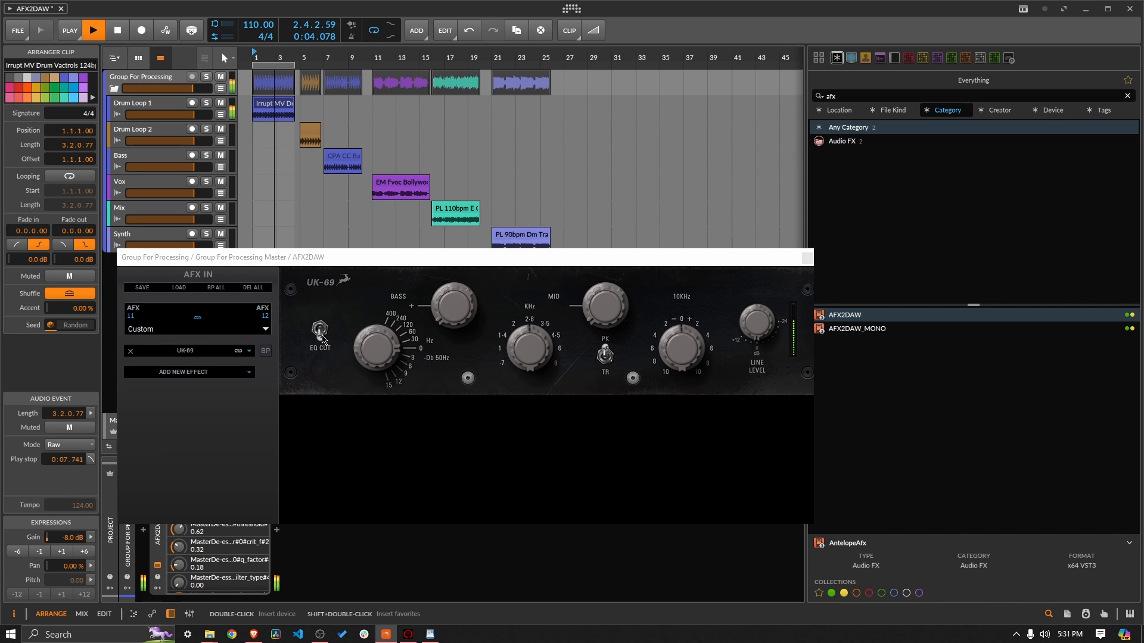
left_click(321, 339)
left_click(322, 338)
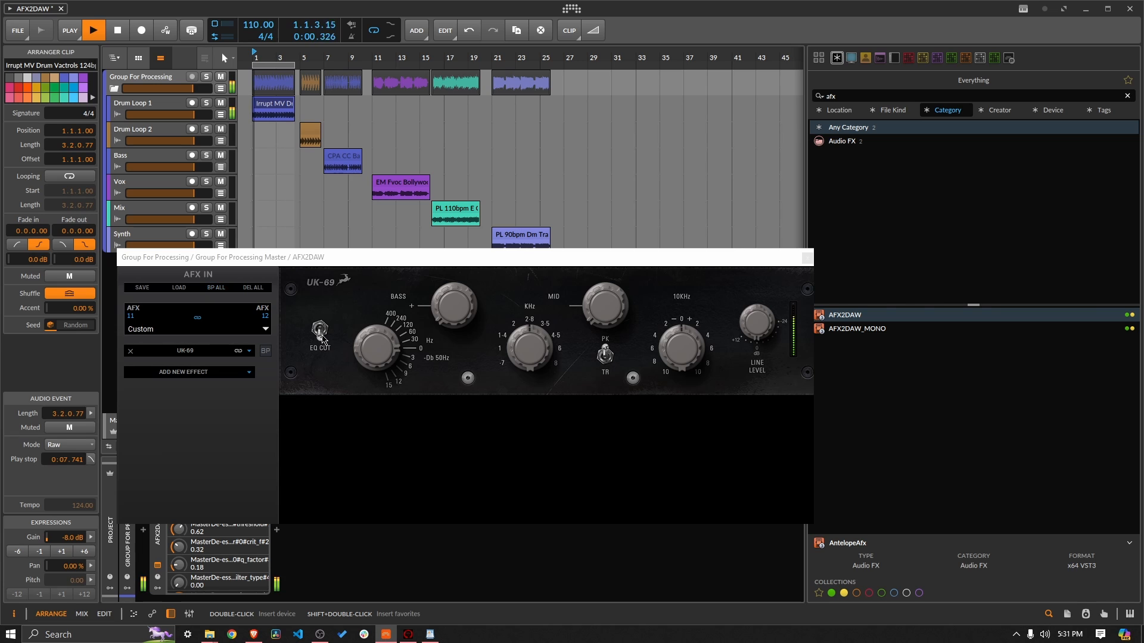
key("space")
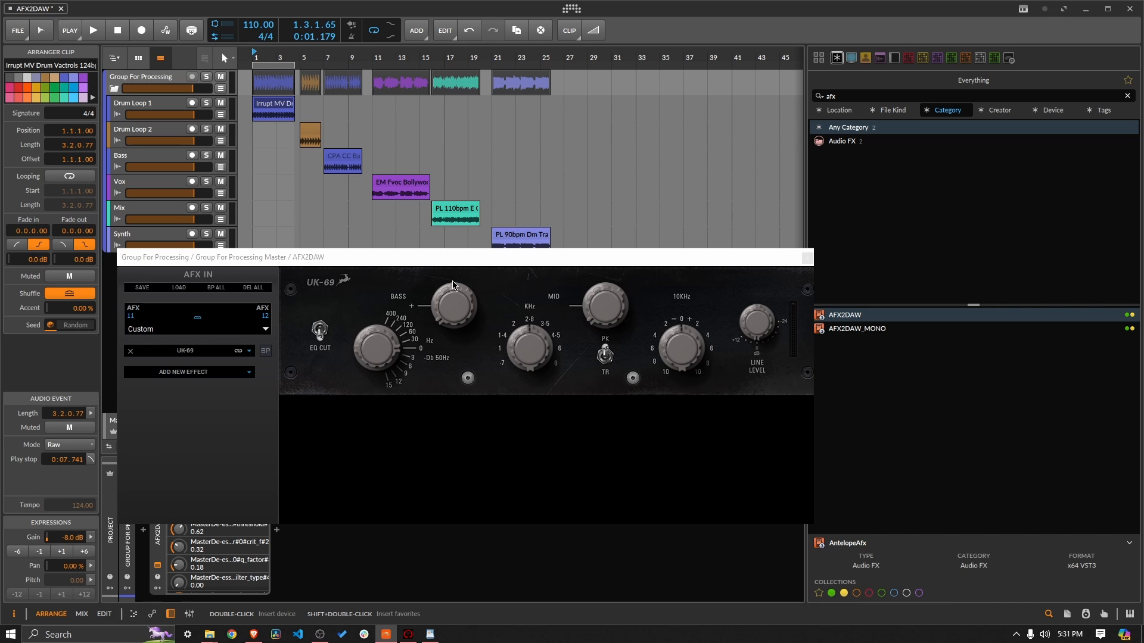
- Try the UK-69's bass frequency knob during playback, set the bass gain to about 0.29, and move the plugin window clear of the device chain
left_click_drag(488, 259, 485, 256)
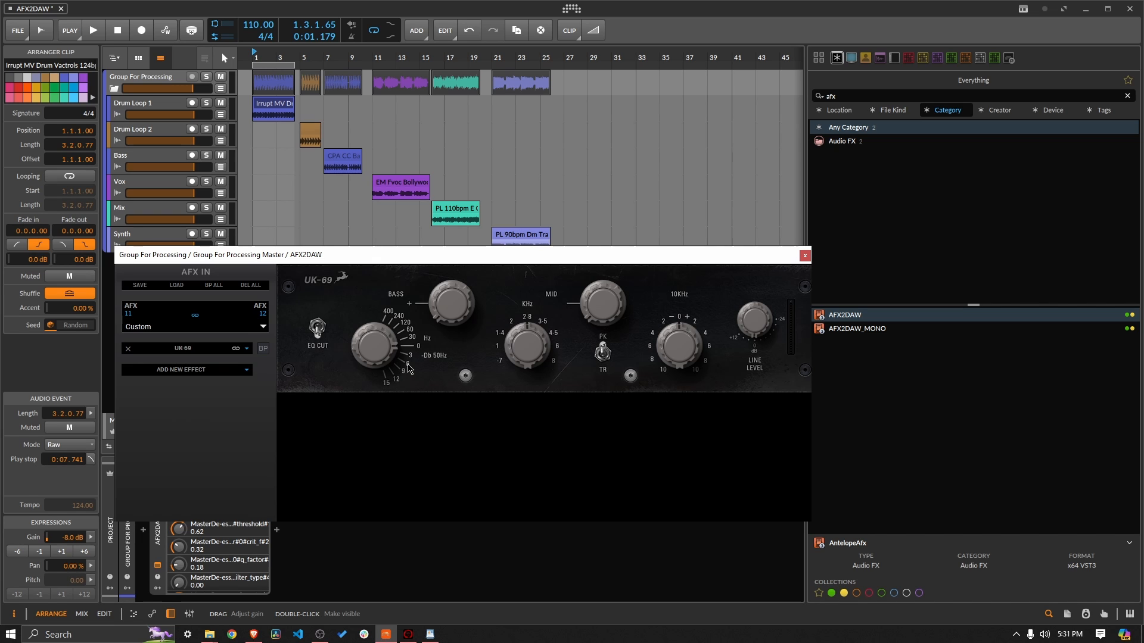
key("space")
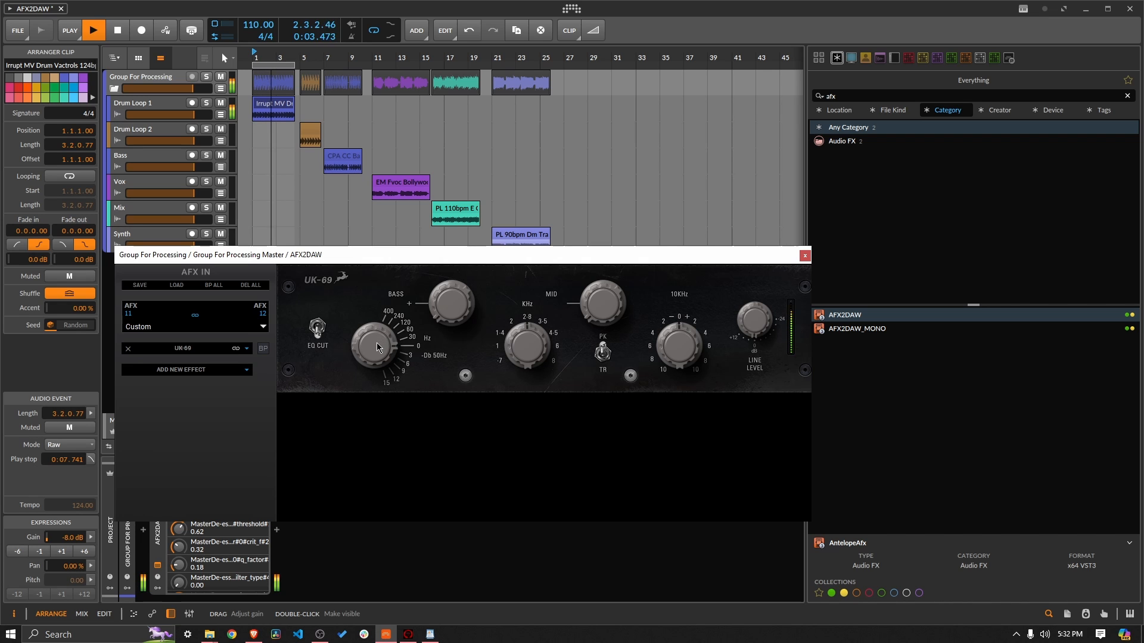
left_click_drag(377, 347, 374, 356)
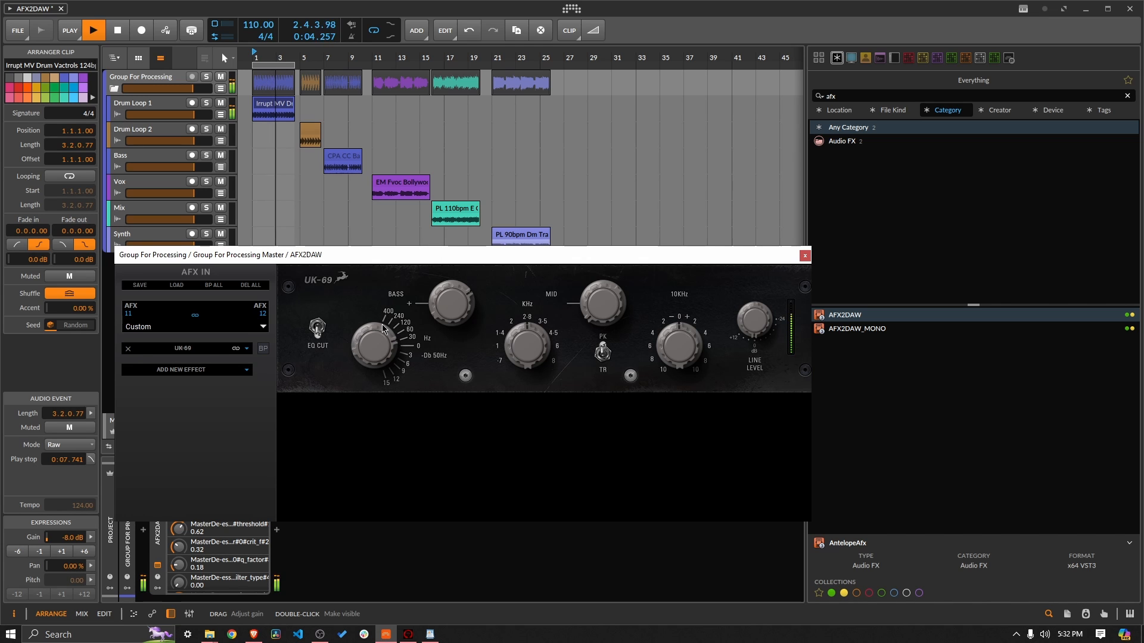
key("space")
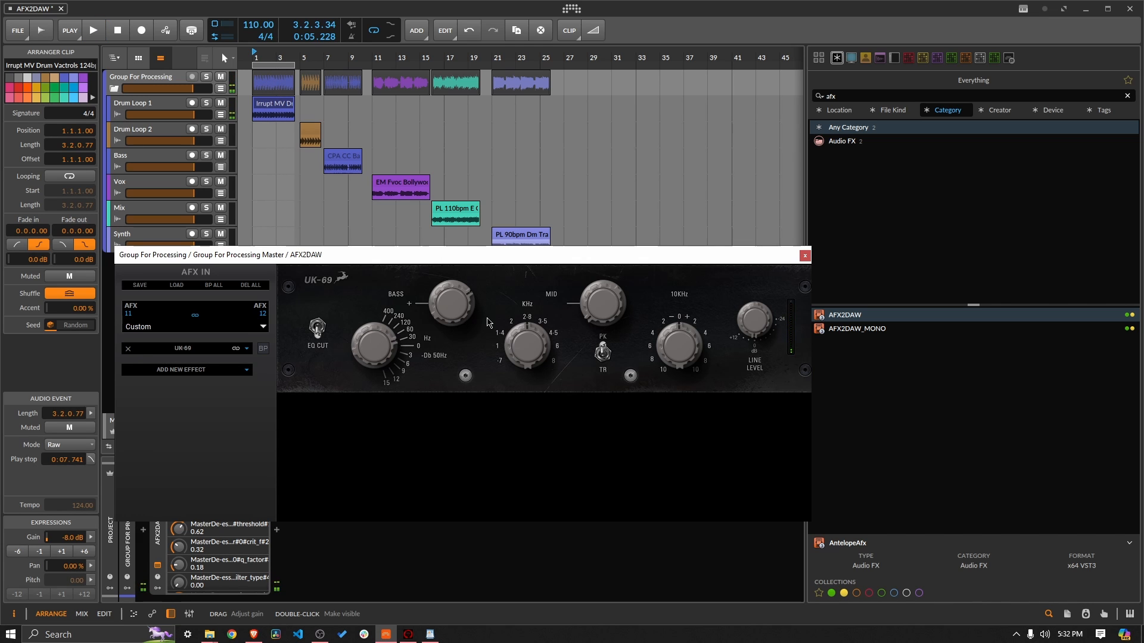
left_click_drag(468, 317, 432, 411)
left_click_drag(669, 261, 729, 171)
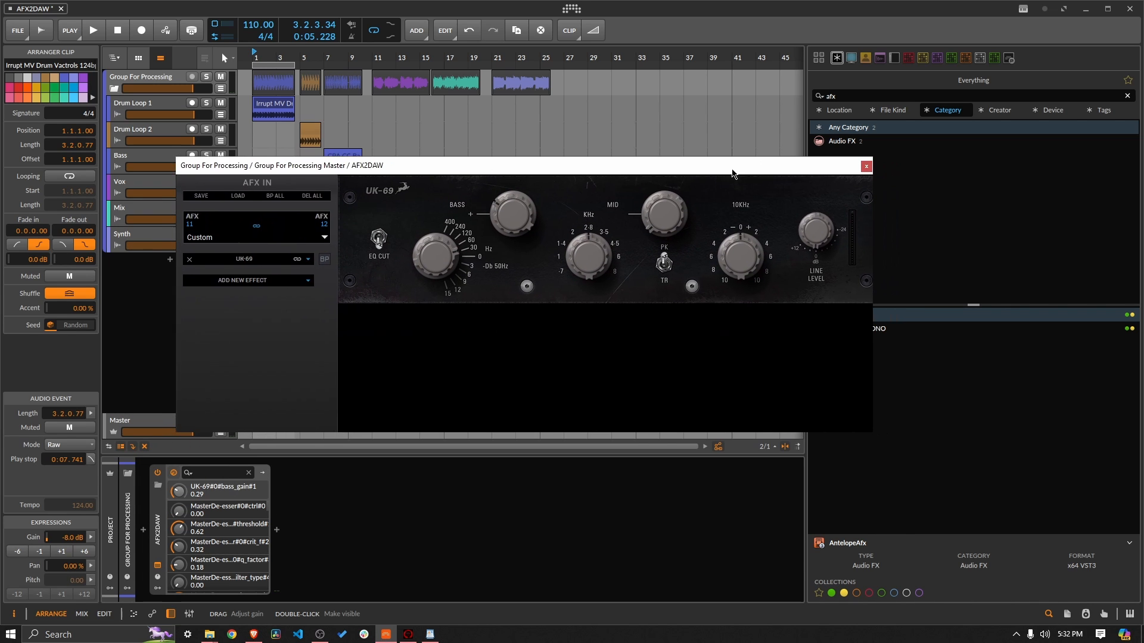
- Play the loop while checking the Master and Group For Processing levels, and set the UK-69's line level to about 0.53
left_click(123, 425)
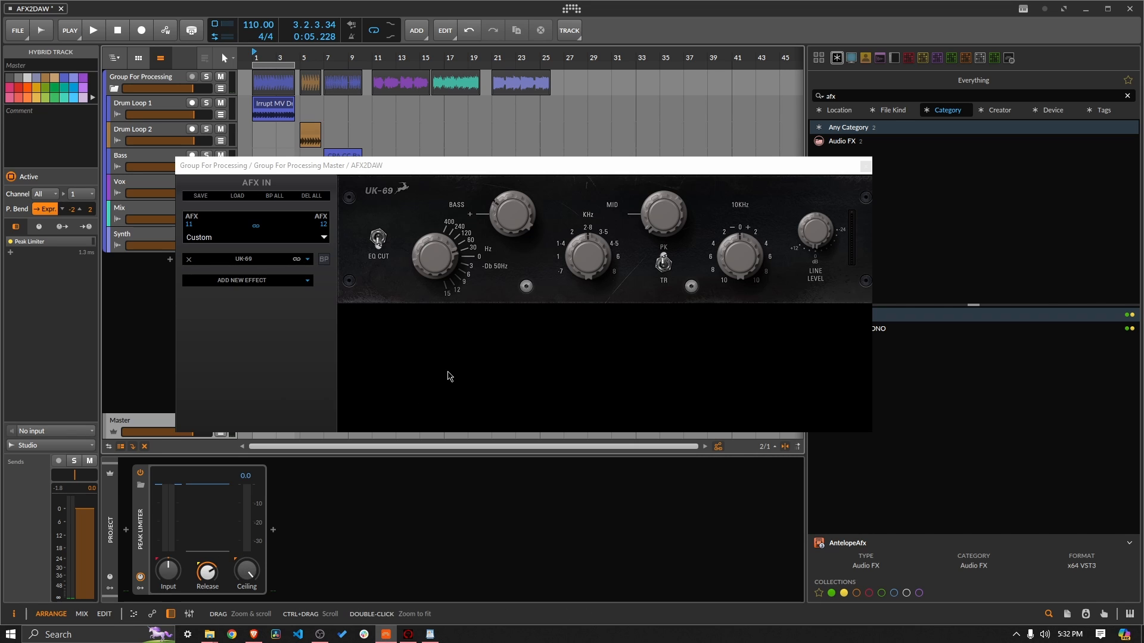
key("space")
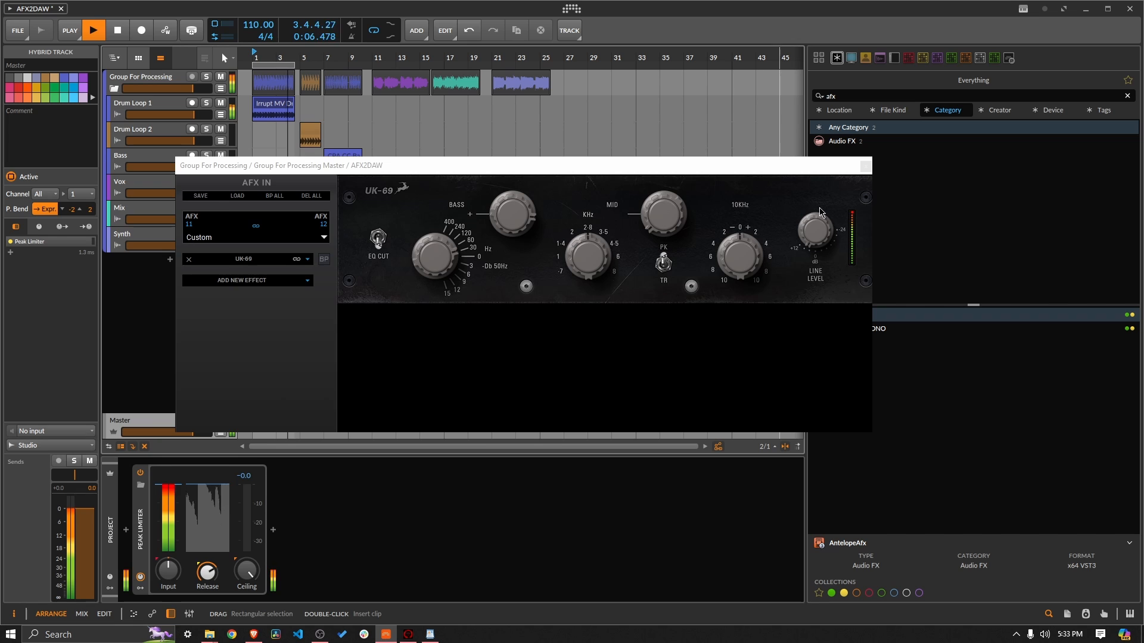
left_click(117, 75)
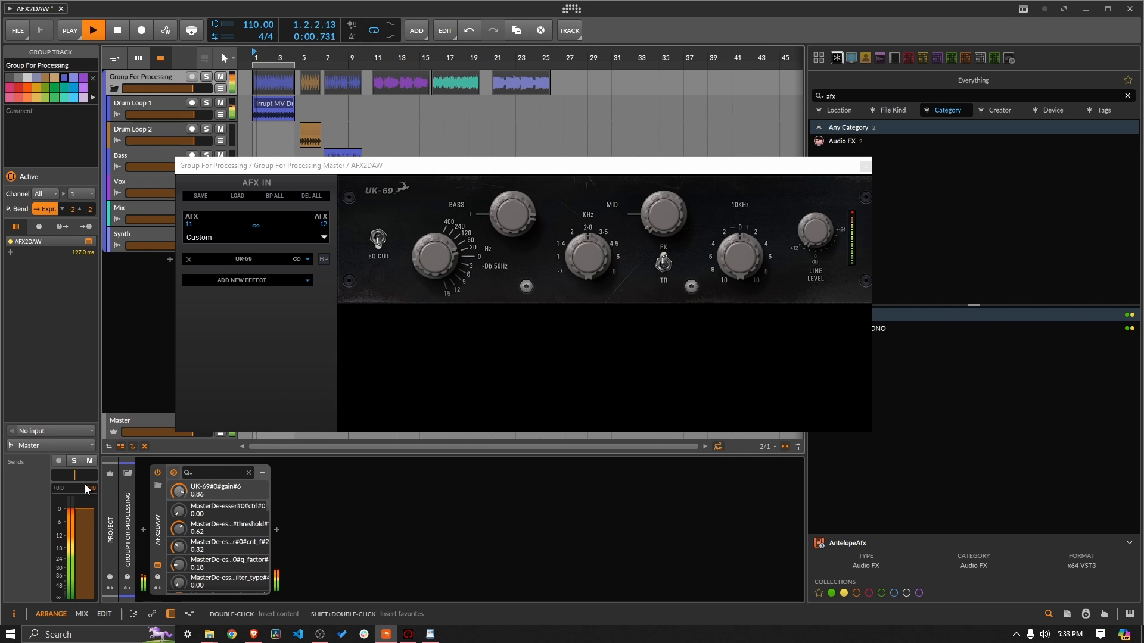
double_click(62, 485)
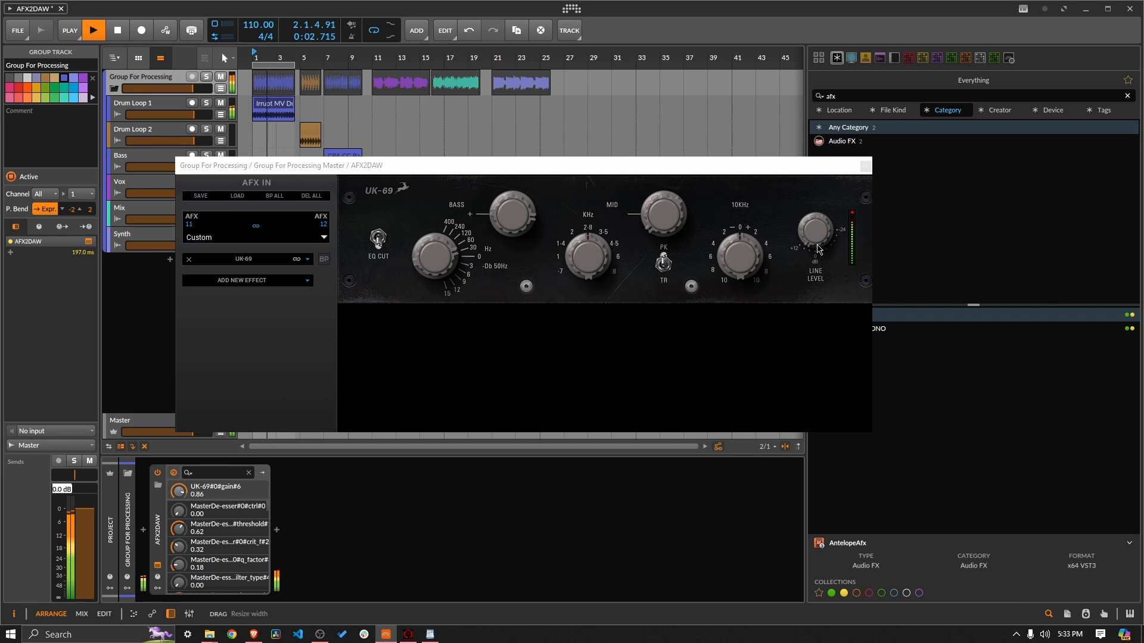
left_click_drag(817, 241, 817, 268)
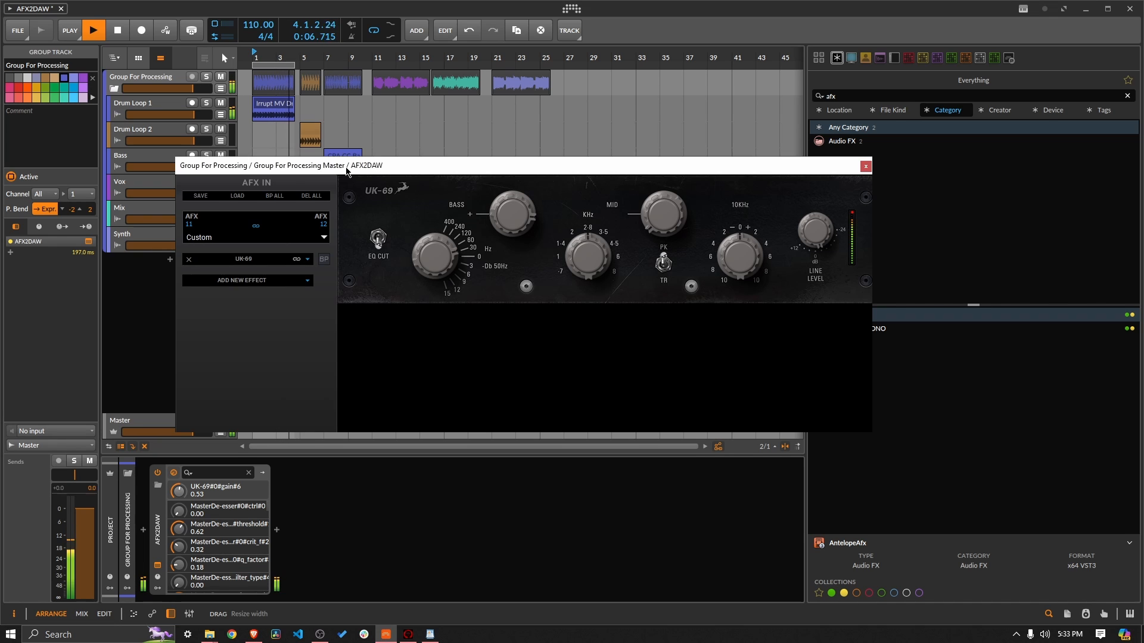
- Set the UK-69's bass gain to about 0.16 and restart playback from bar 1
left_click(372, 136)
key("space")
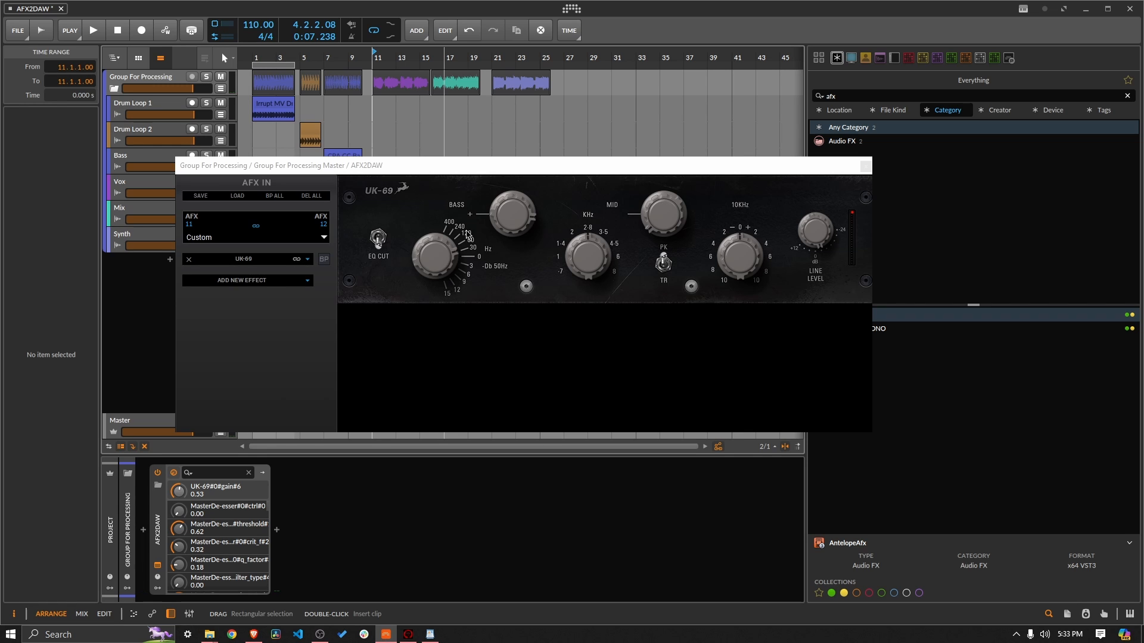
left_click_drag(502, 240, 470, 381)
key("space")
key("space")
left_click(259, 61)
key("space")
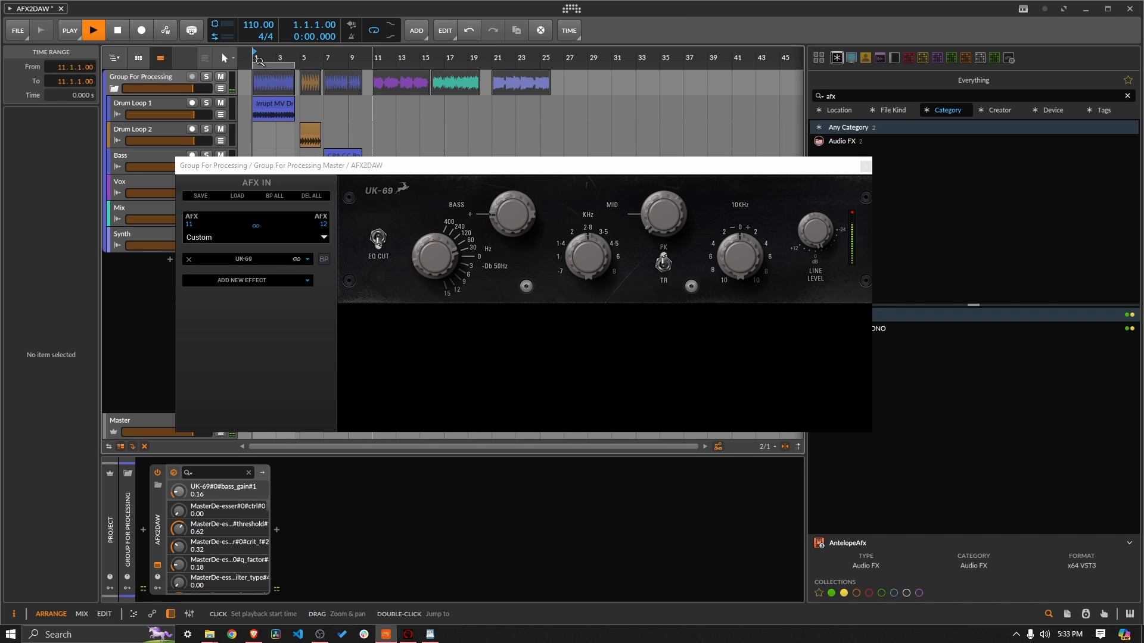
- Set the UK-69's line level to about 0.64 and restart playback of Drum Loop 1
left_click_drag(822, 221, 825, 208)
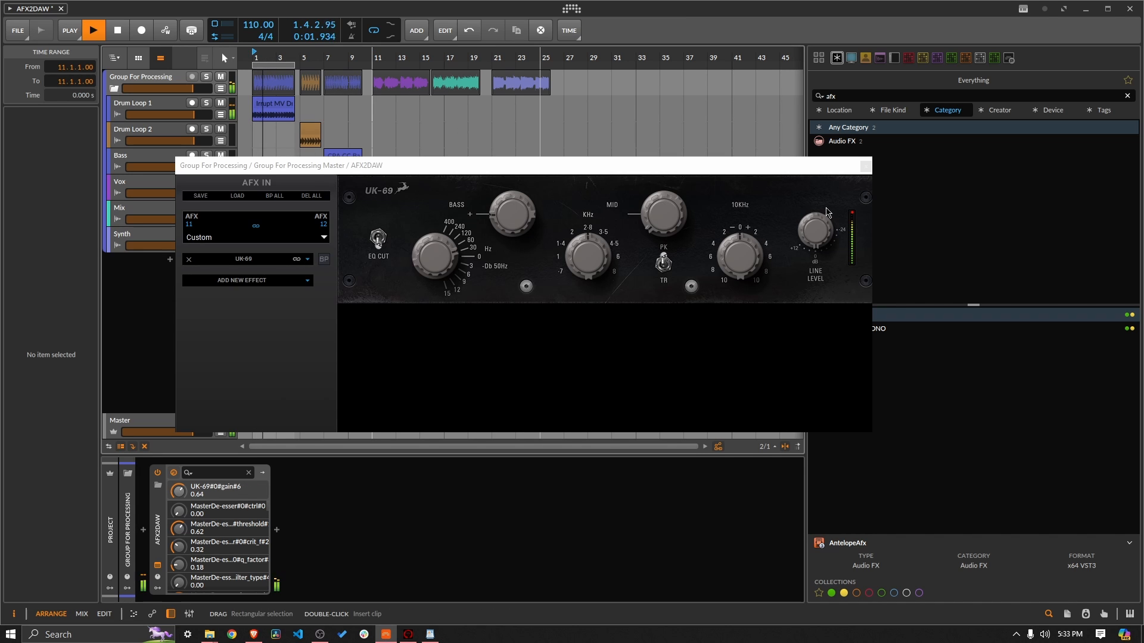
key("space")
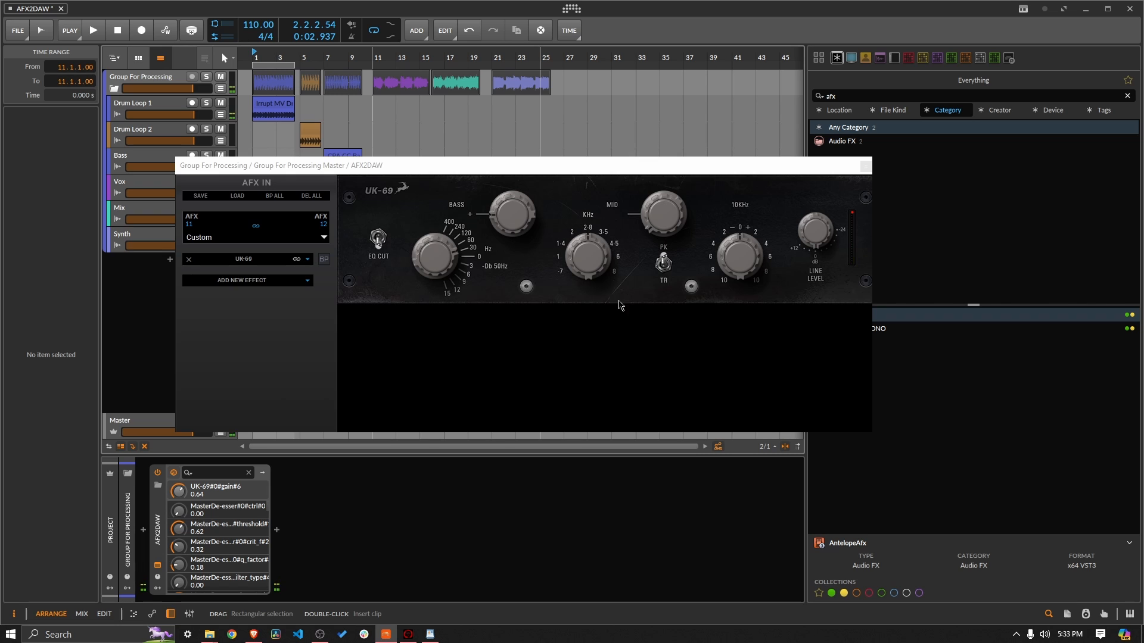
key("space")
- Set the UK-69's mid gain to about 0.41 and its mid frequency to about 0.50 during playback, and stop the loop
left_click_drag(661, 224, 681, 126)
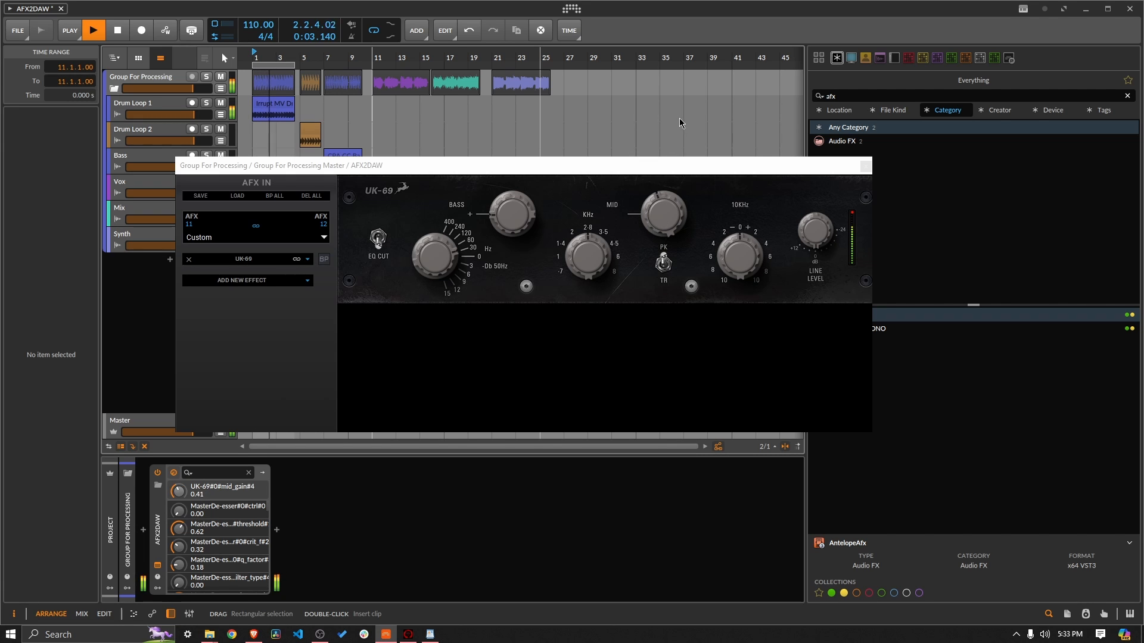
left_click_drag(595, 266, 580, 287)
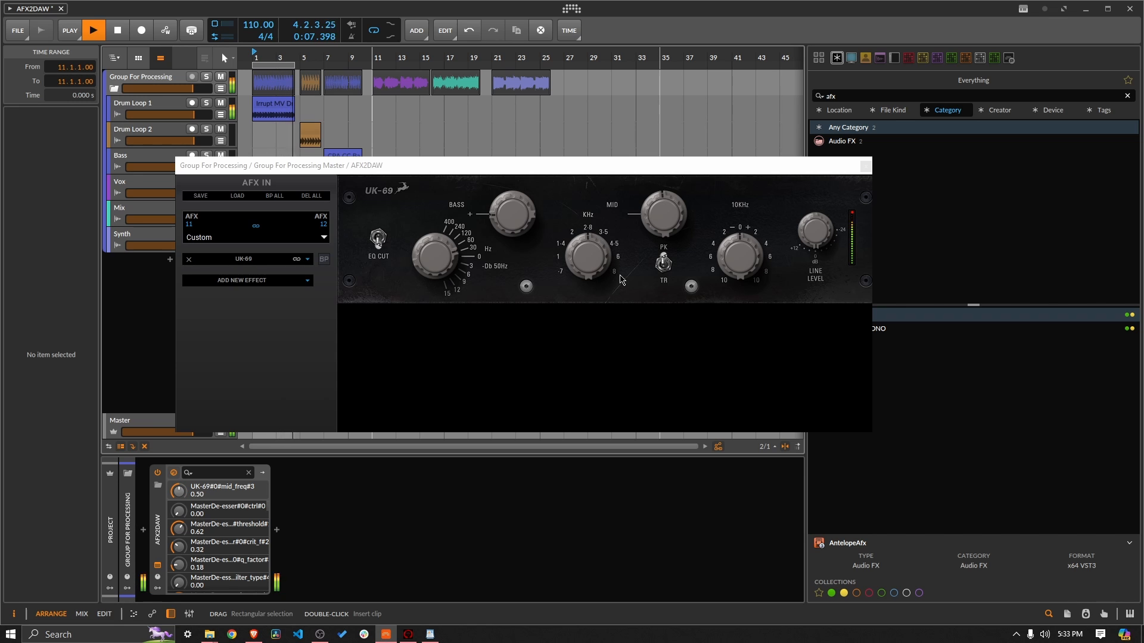
key("space")
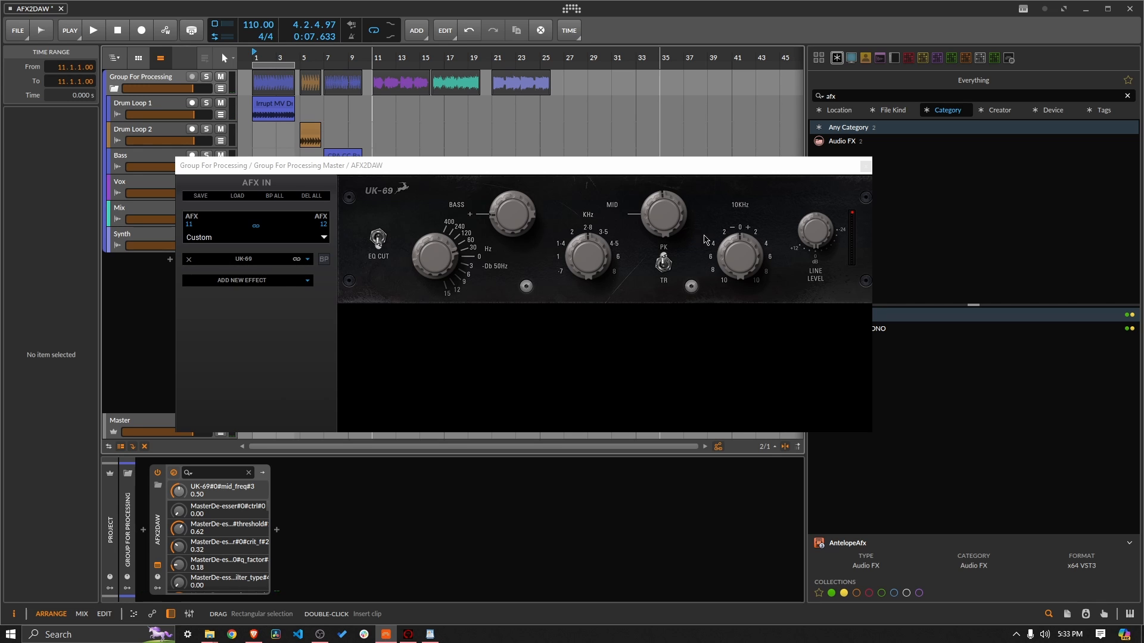
- Set the UK-69's line level to about 0.53, restart the drum loop, and try the mid gain knob
left_click_drag(812, 229, 810, 234)
key("space")
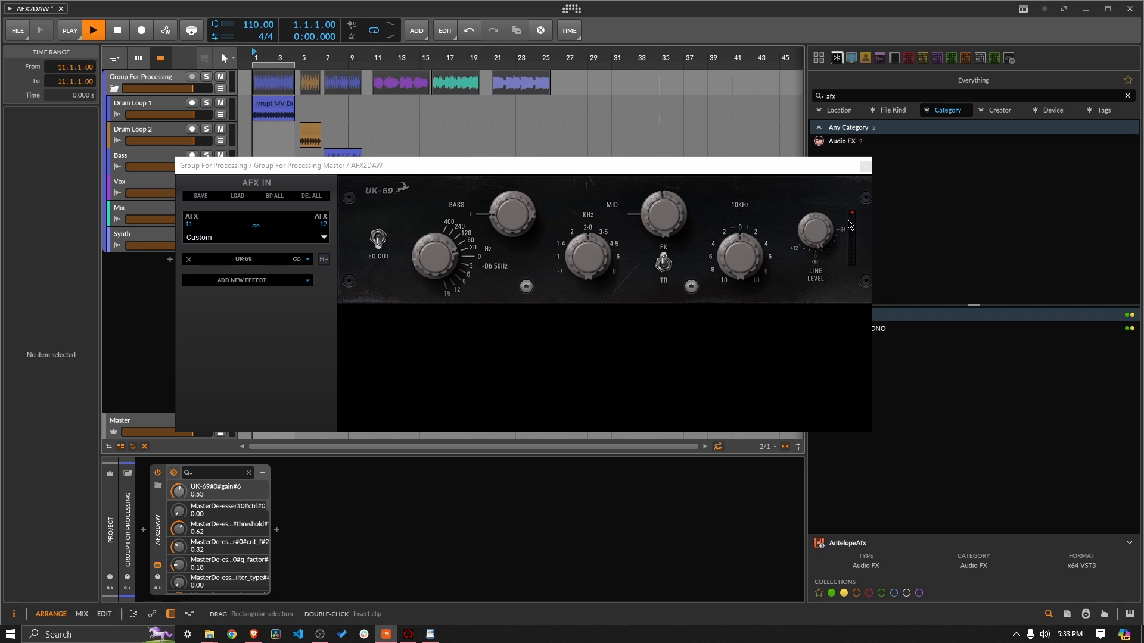
left_click(674, 215)
left_click_drag(675, 214, 677, 165)
- Switch the UK-69's mid band to TR and try the mid frequency up to 1.00, with the mid gain at about 0.22
left_click(664, 261)
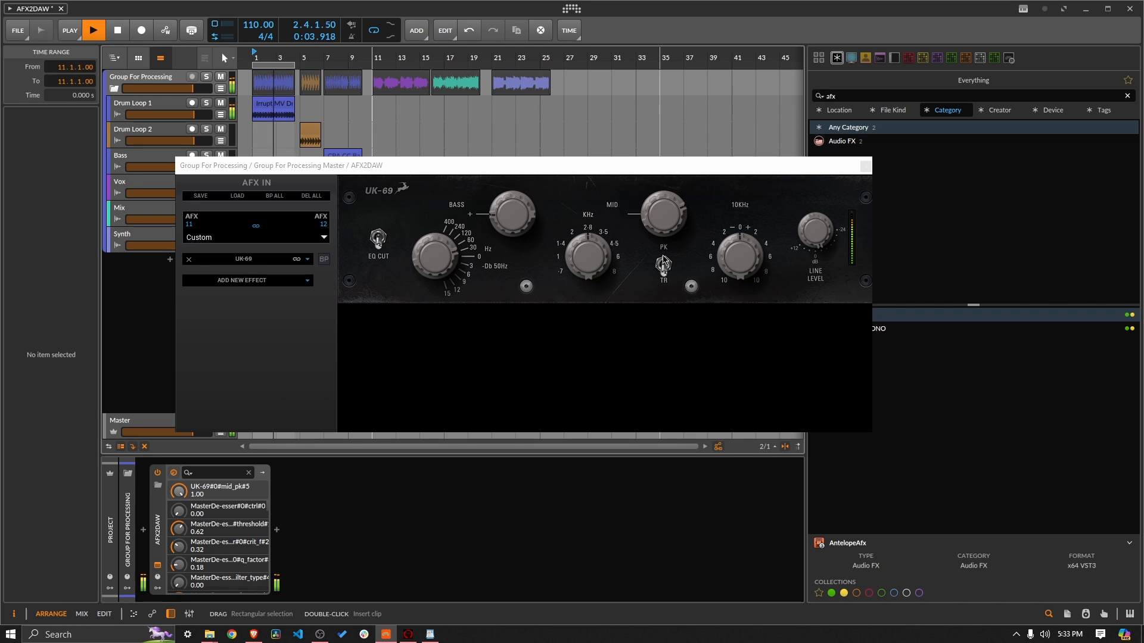
left_click_drag(595, 262, 593, 208)
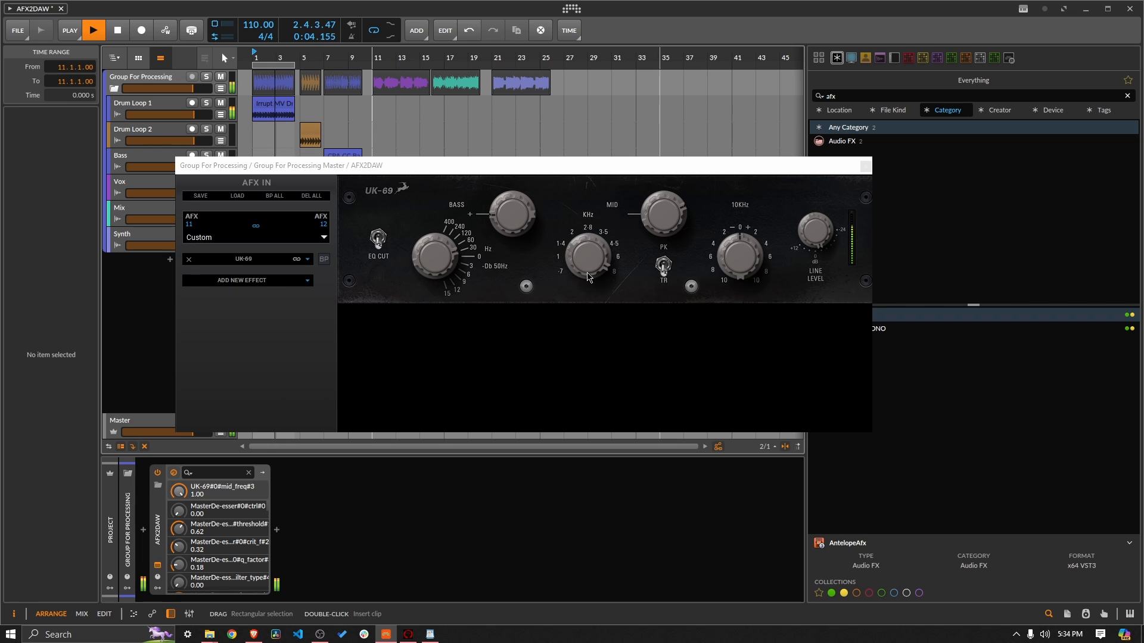
left_click_drag(582, 286, 563, 302)
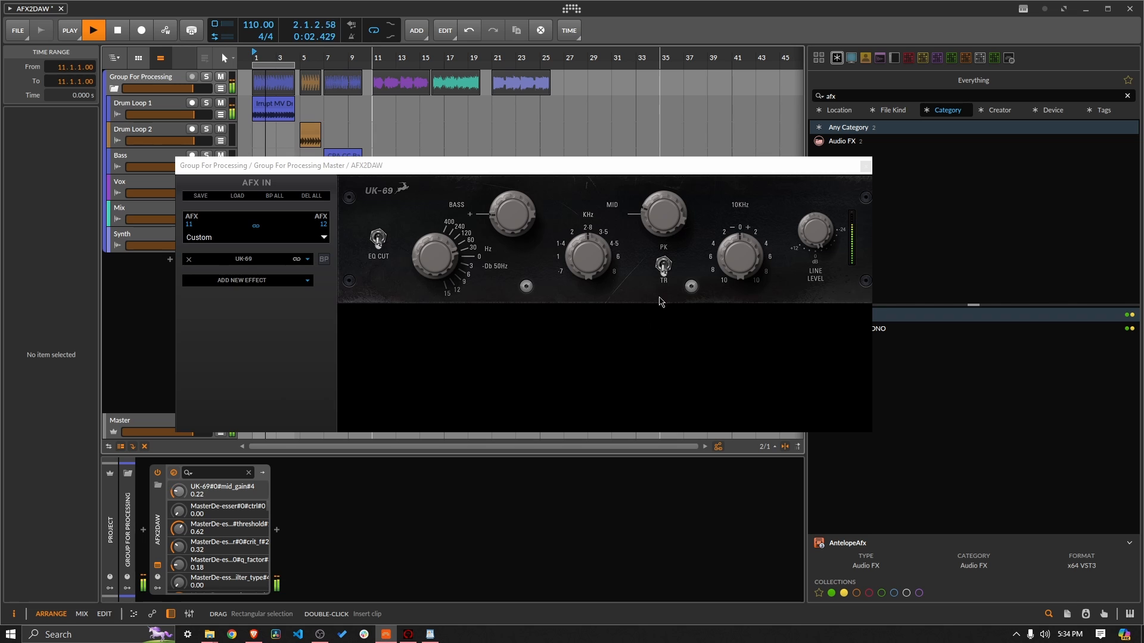
- Set the UK-69's mid gain to about 0.24, compare the mid band's PK and TR positions, leave it on PK, and stop playback
left_click(664, 279)
left_click_drag(682, 222, 670, 262)
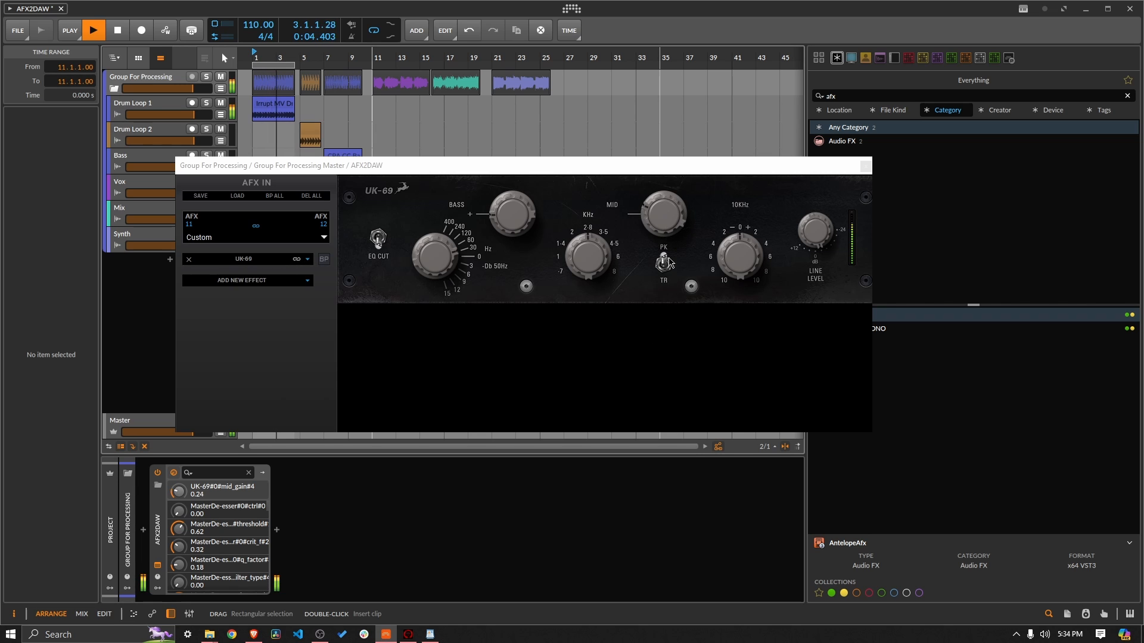
left_click(663, 262)
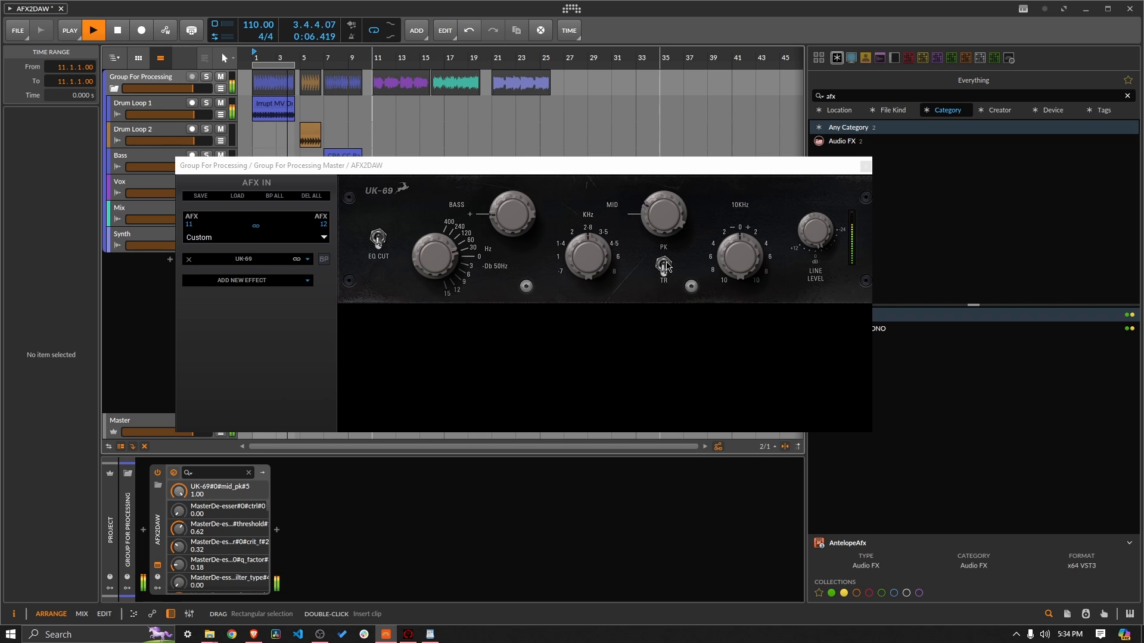
left_click(663, 262)
key("space")
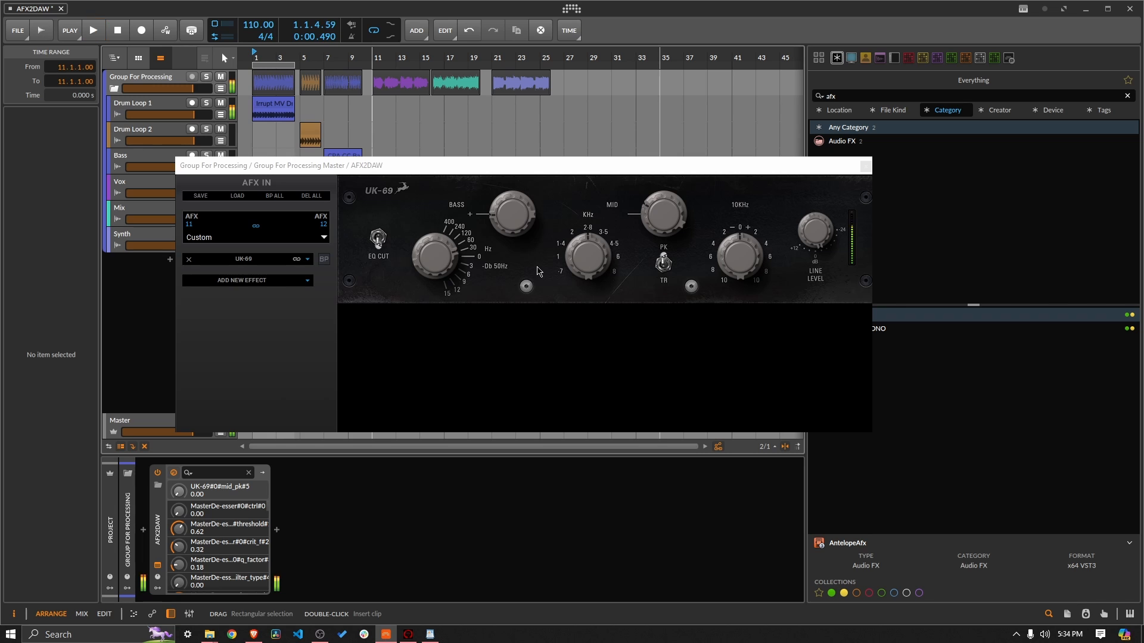
- Set the UK-69's line level to about 0.67 and compare the EQ Cut switch positions while the drum loop plays
left_click(820, 234)
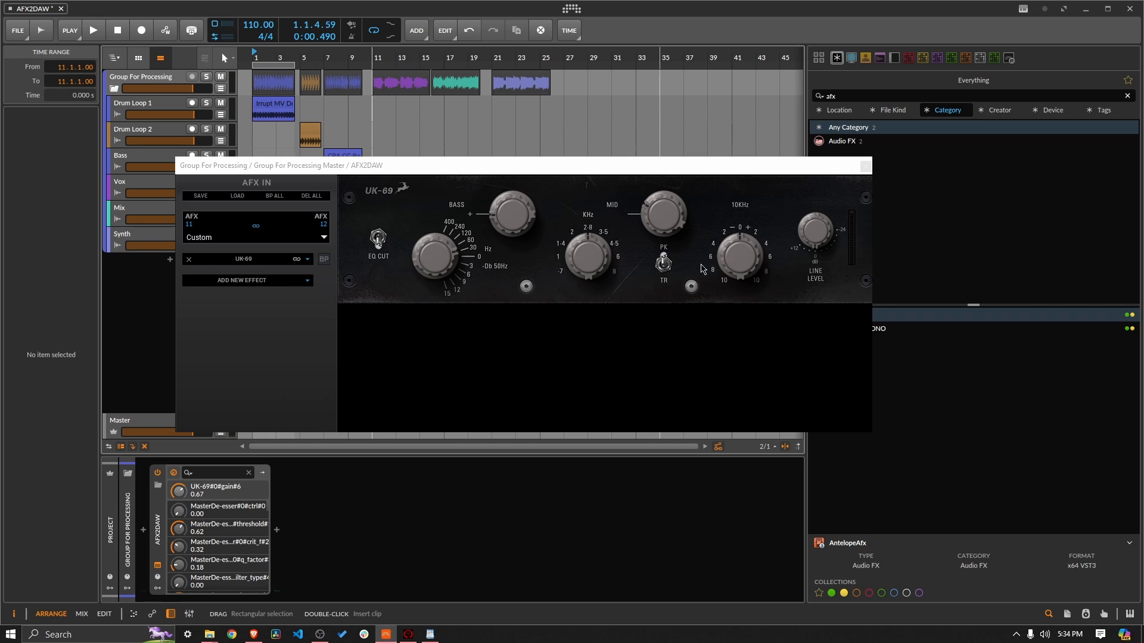
key("space")
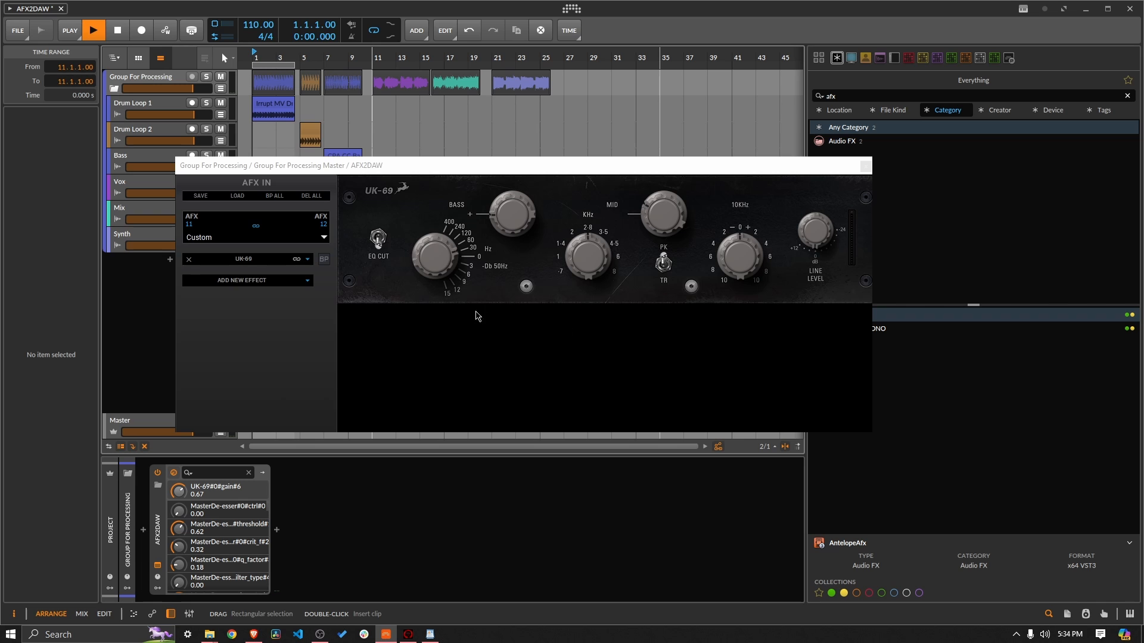
left_click(380, 241)
left_click(380, 241)
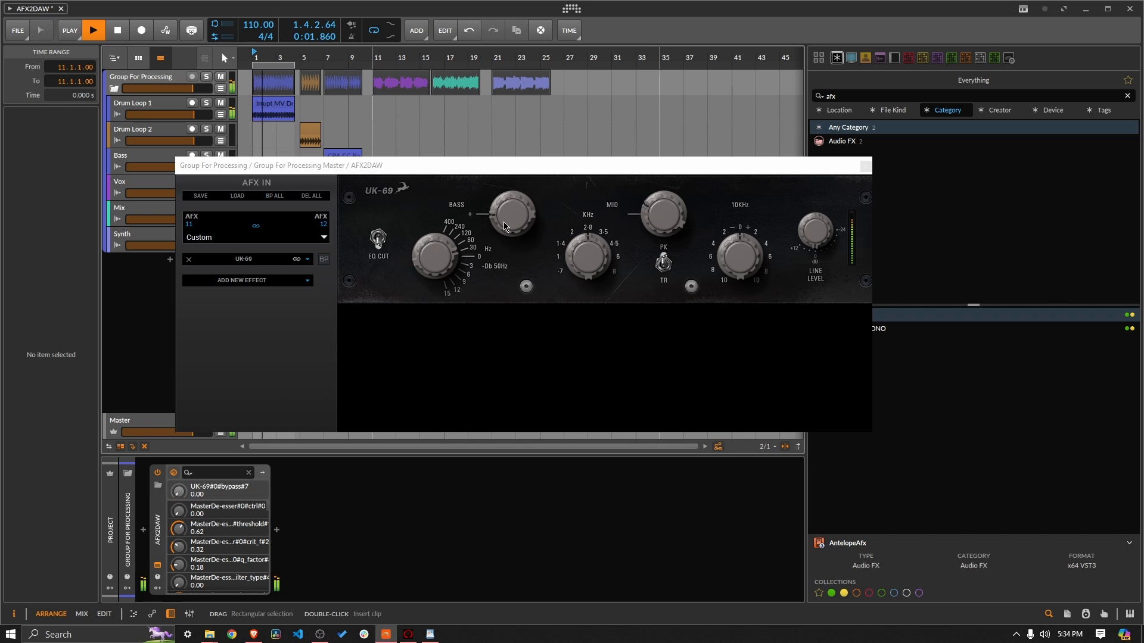
- Set the UK-69's mid gain to about 0.23 and its line level to about 0.42, and stop playback
left_click_drag(663, 217, 643, 325)
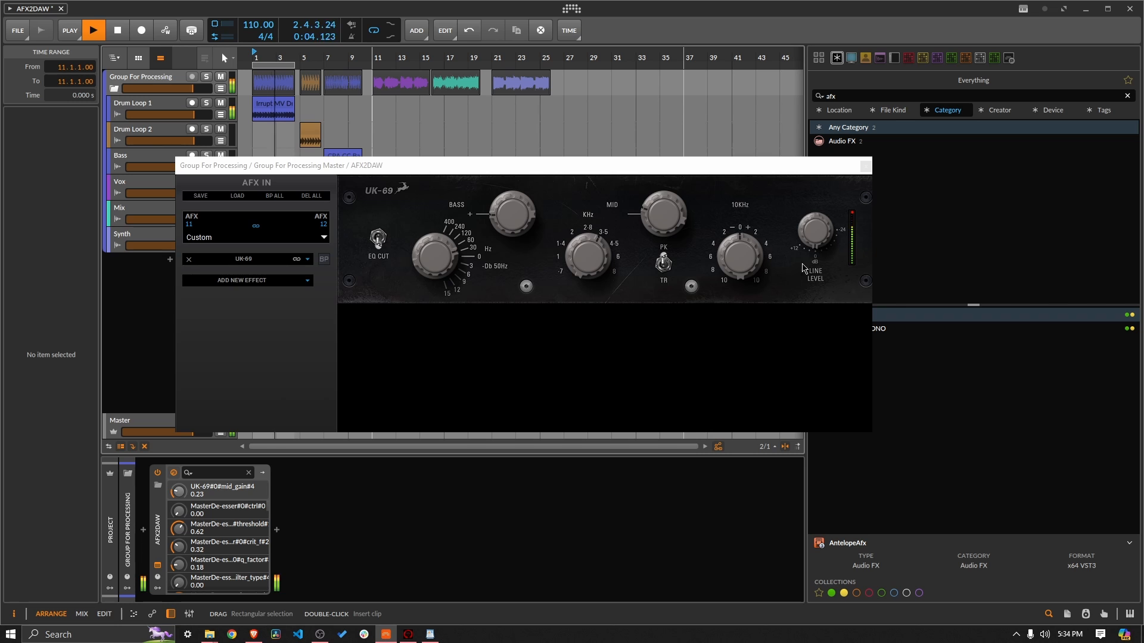
left_click_drag(804, 268, 794, 254)
key("space")
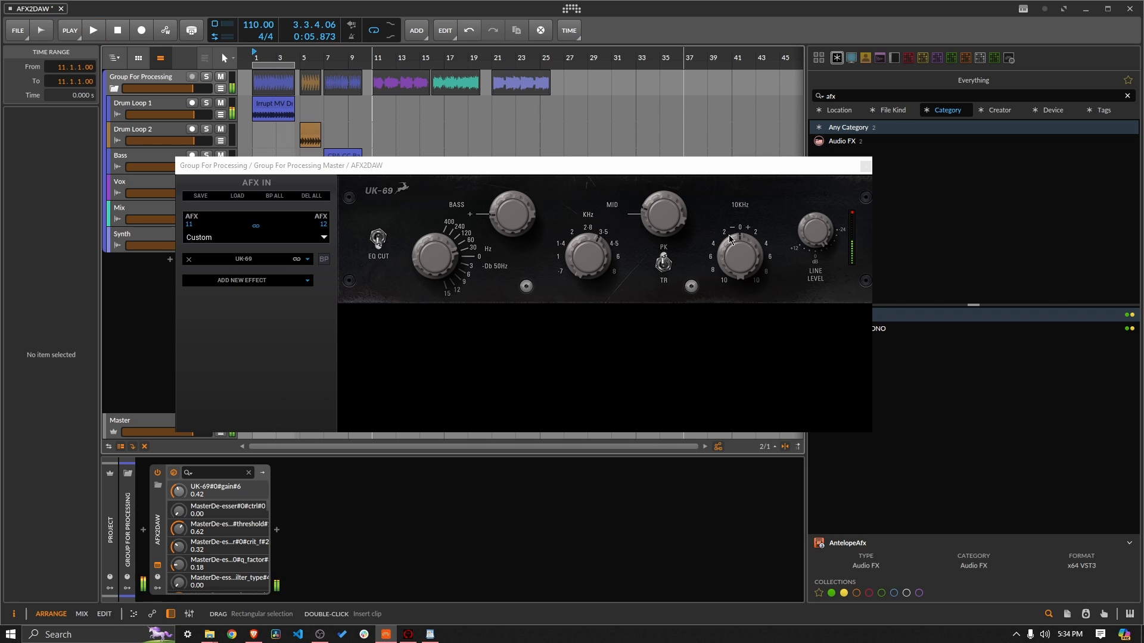
- Try the UK-69's 10 kHz knob during playback, set the line level to about 0.61, and compare the loop with the EQ bypassed
key("space")
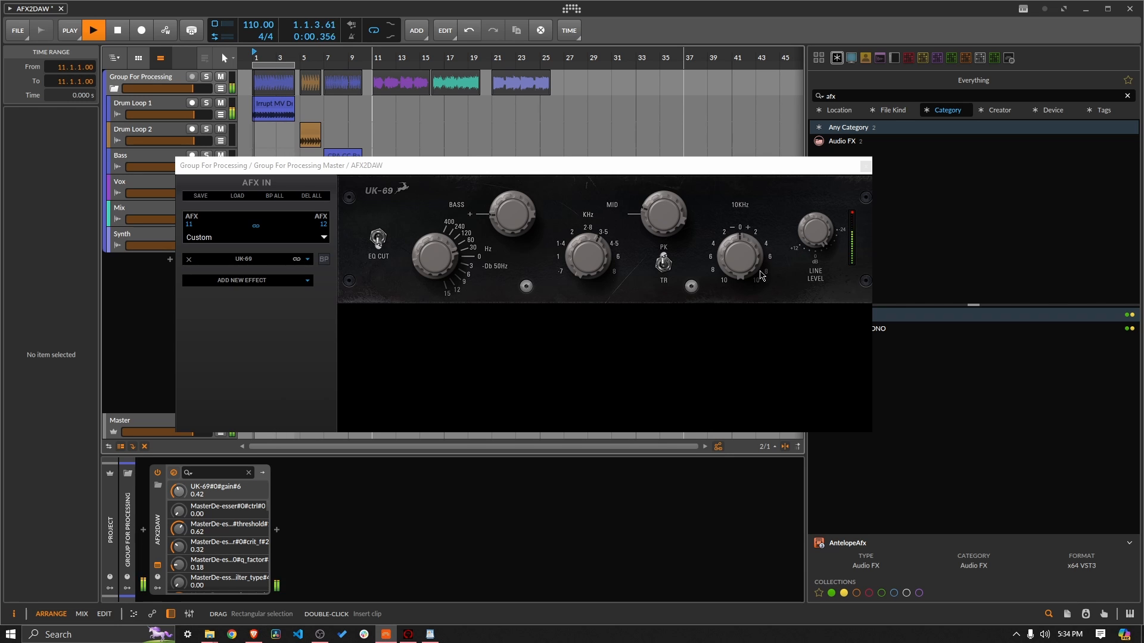
left_click_drag(760, 275, 820, 220)
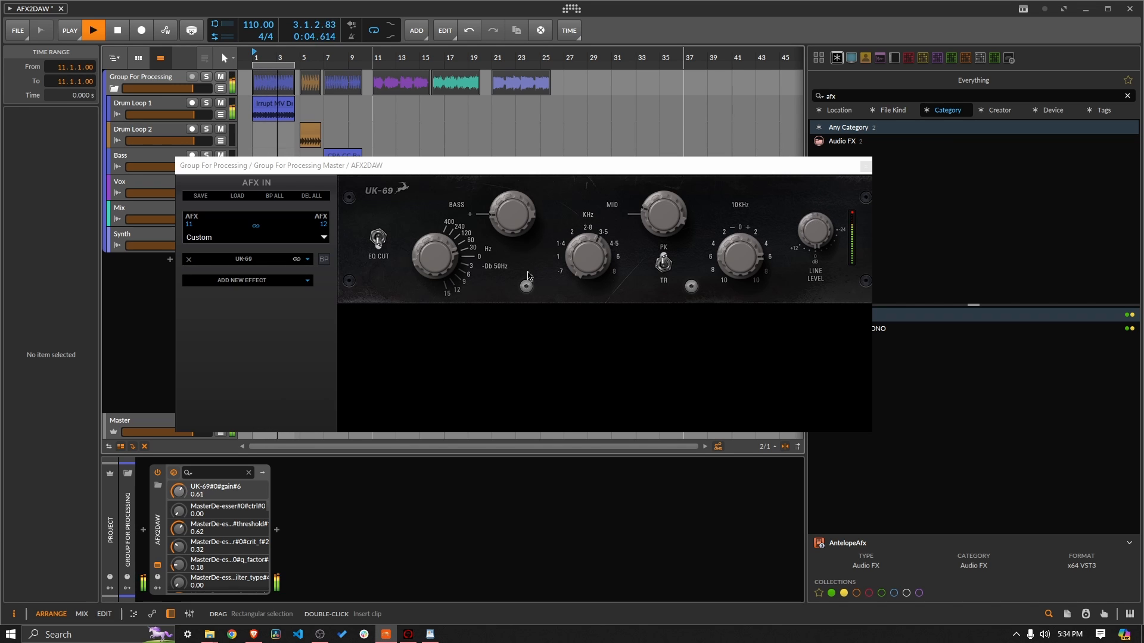
left_click(375, 247)
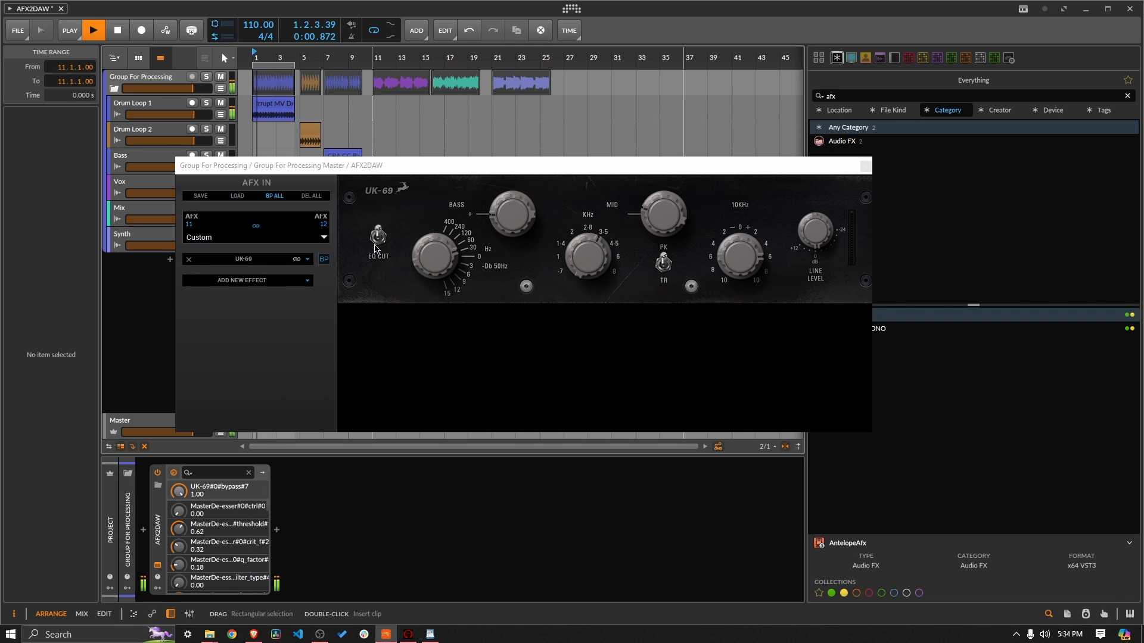
left_click(376, 246)
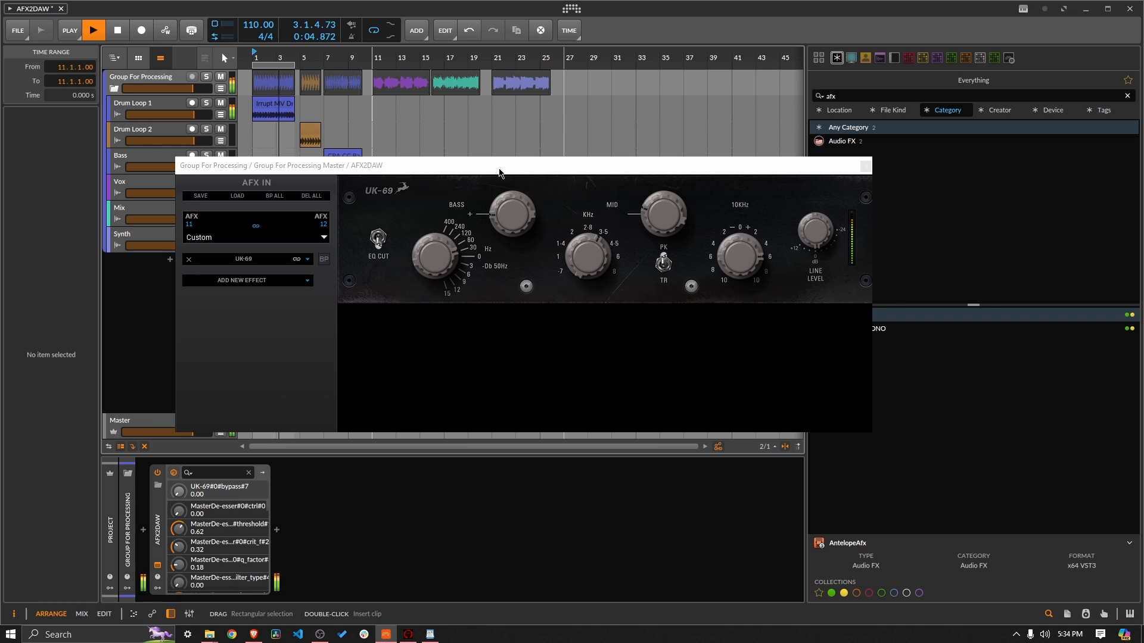
key("space")
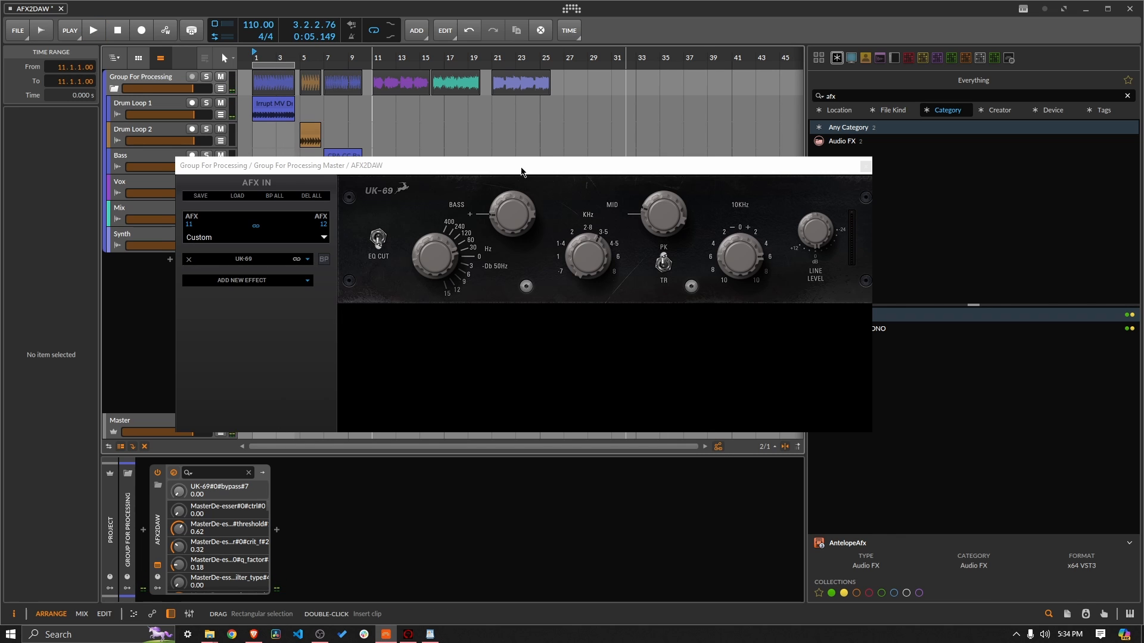
- Remove the UK-69 from the AFX2DAW chain and move the plugin window clear of the arranger tracks
left_click_drag(521, 171, 503, 262)
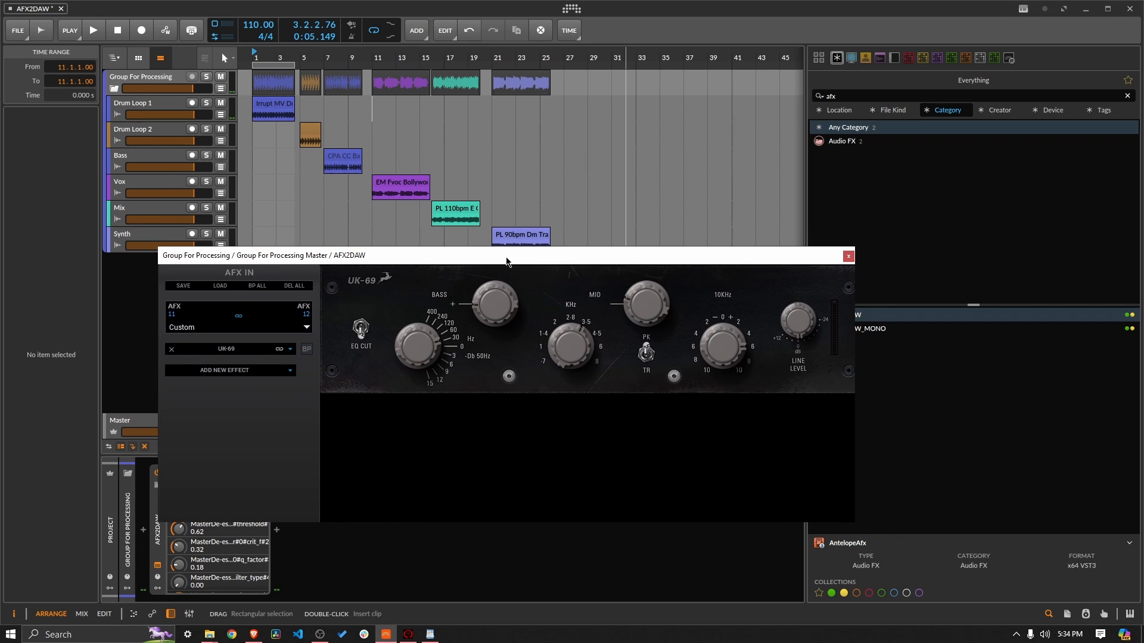
left_click(170, 349)
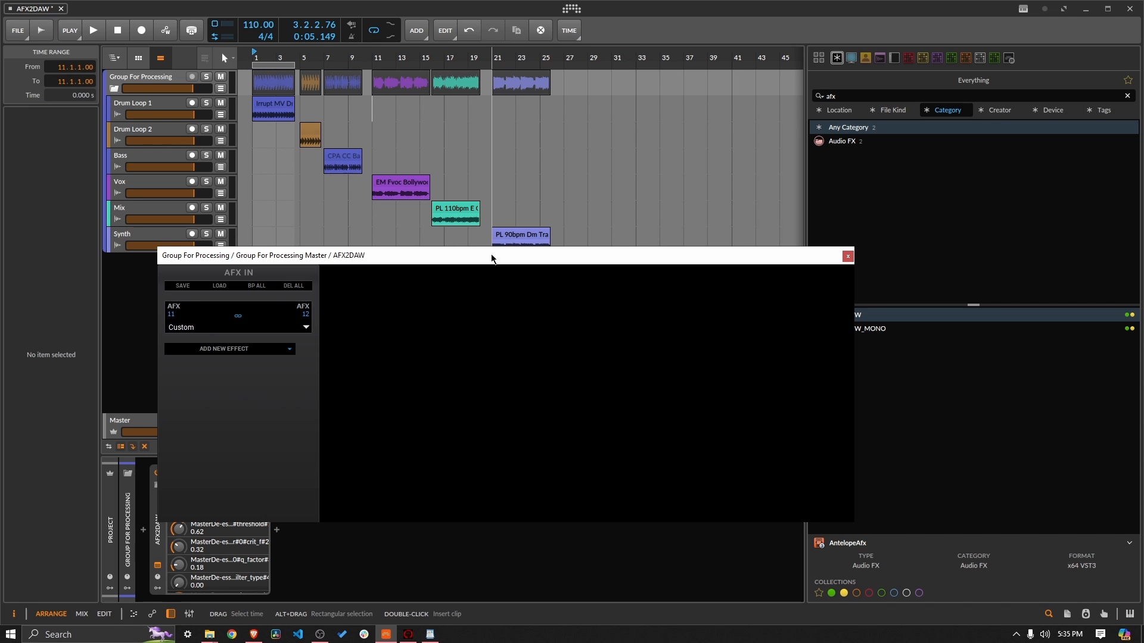
left_click_drag(490, 260, 480, 310)
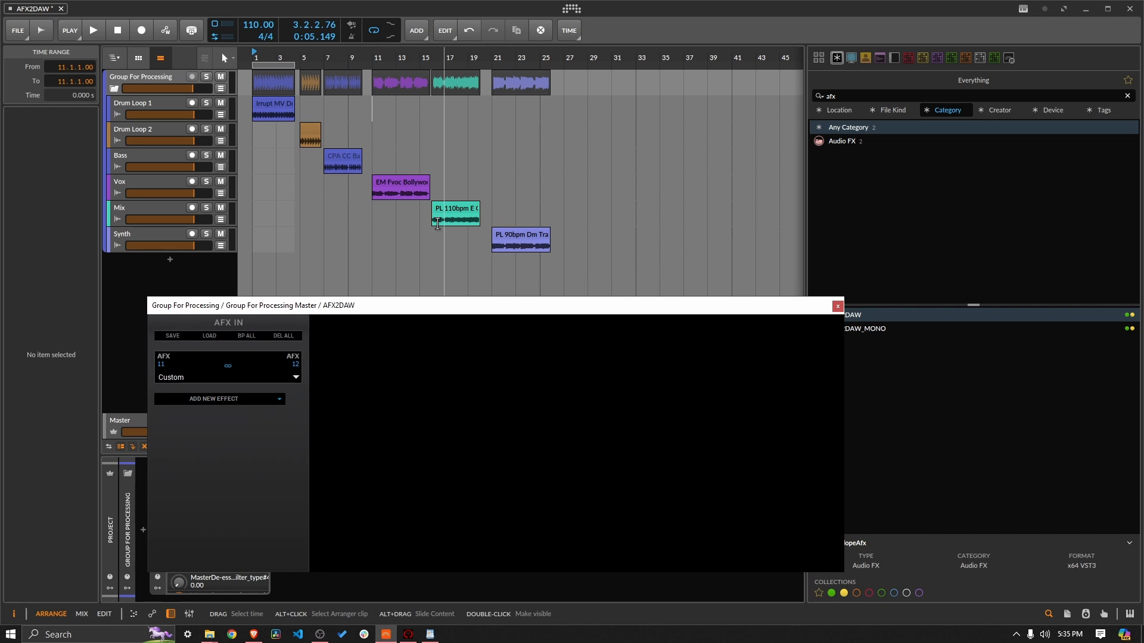
- Select the Bass track's clip and play it from bar 7
left_click(352, 155)
left_click(352, 154)
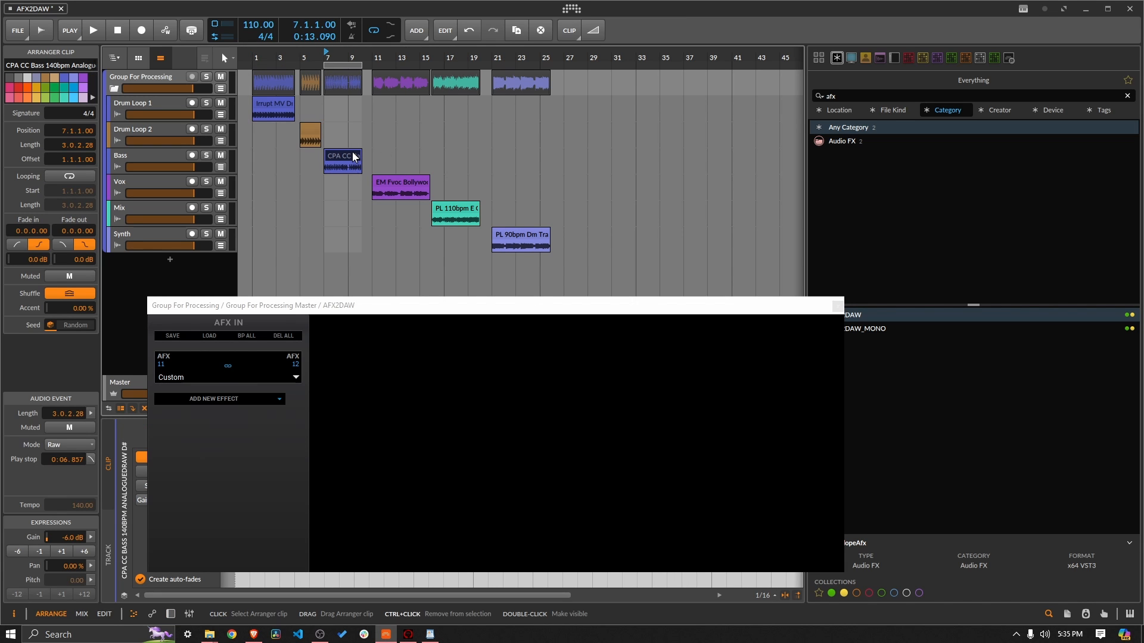
key("space")
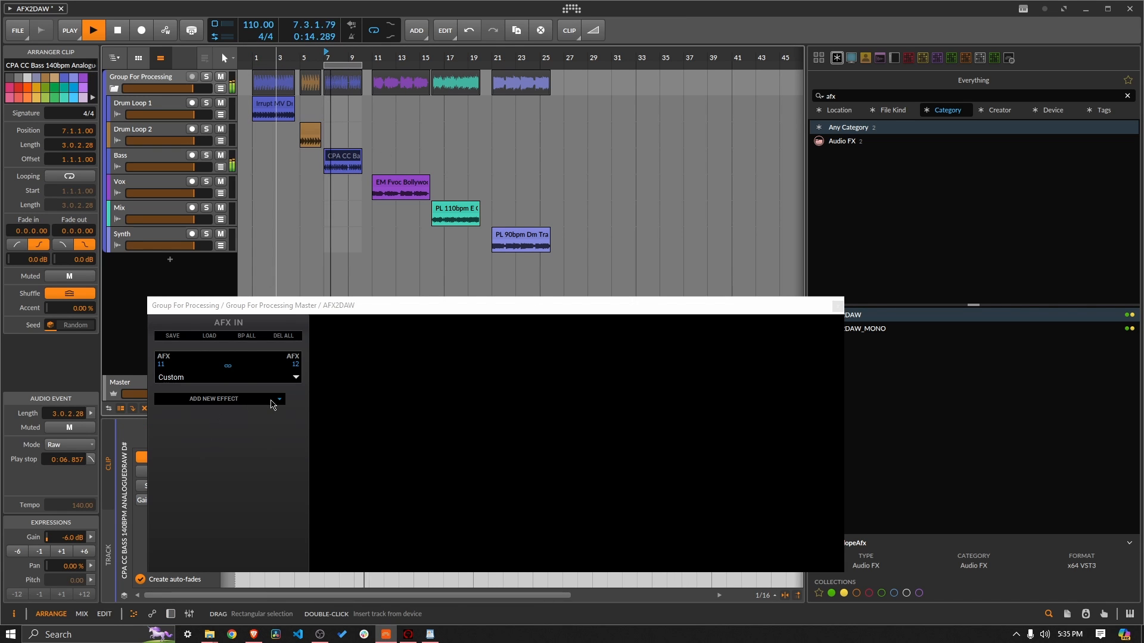
- Add the UK-69 from the Vintage EQs to the AFX2DAW chain and move the plugin window up off the clip's waveform
left_click(255, 401)
mouse_move(231, 543)
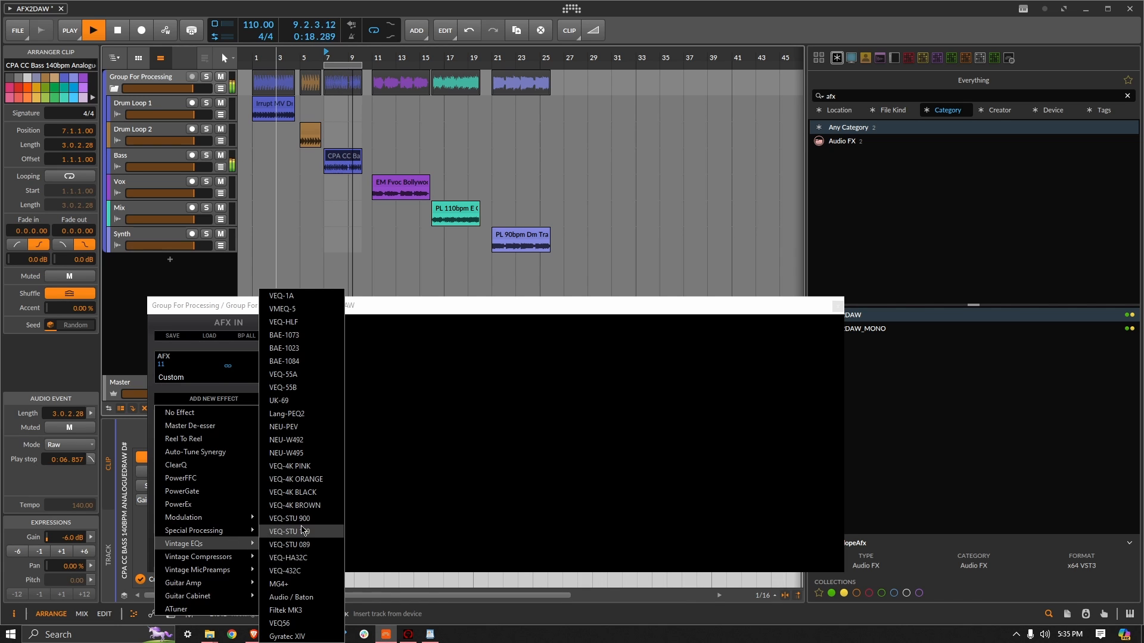
left_click(305, 401)
left_click_drag(414, 305, 401, 190)
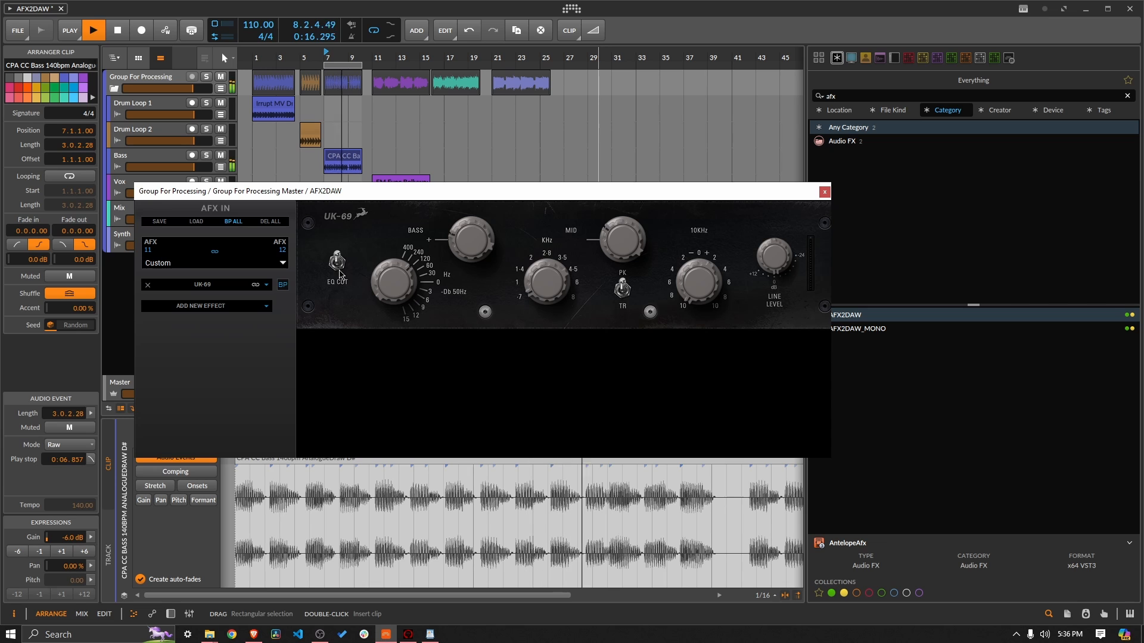
- Compare the bass clip with the UK-69 active and bypassed using the EQ Cut switch, leave it active, and stop playback
left_click(339, 275)
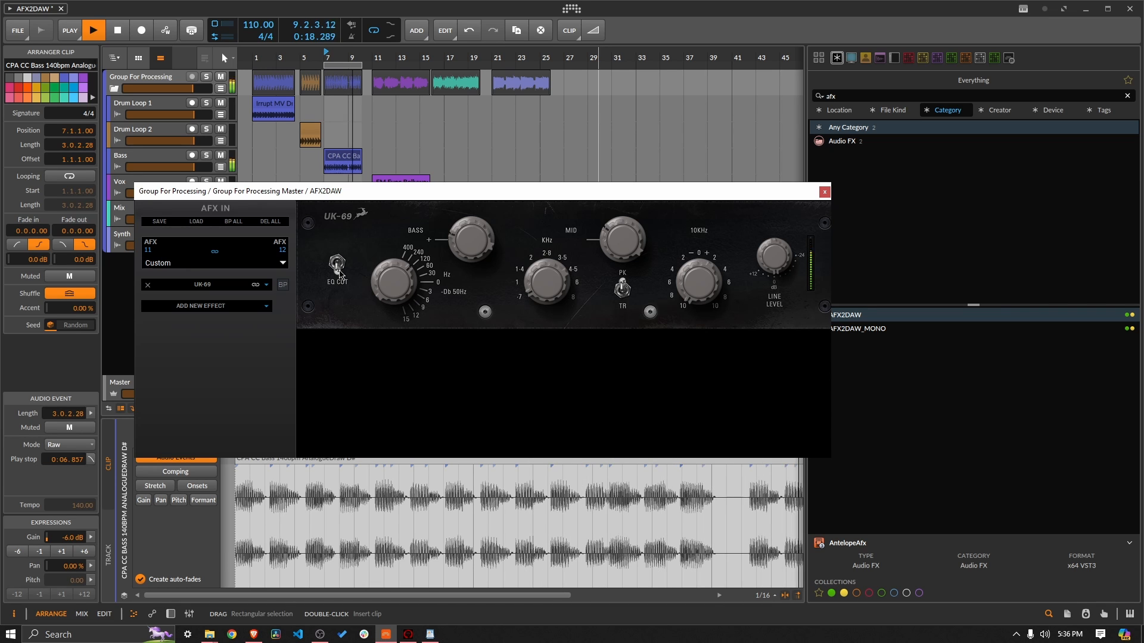
left_click(337, 262)
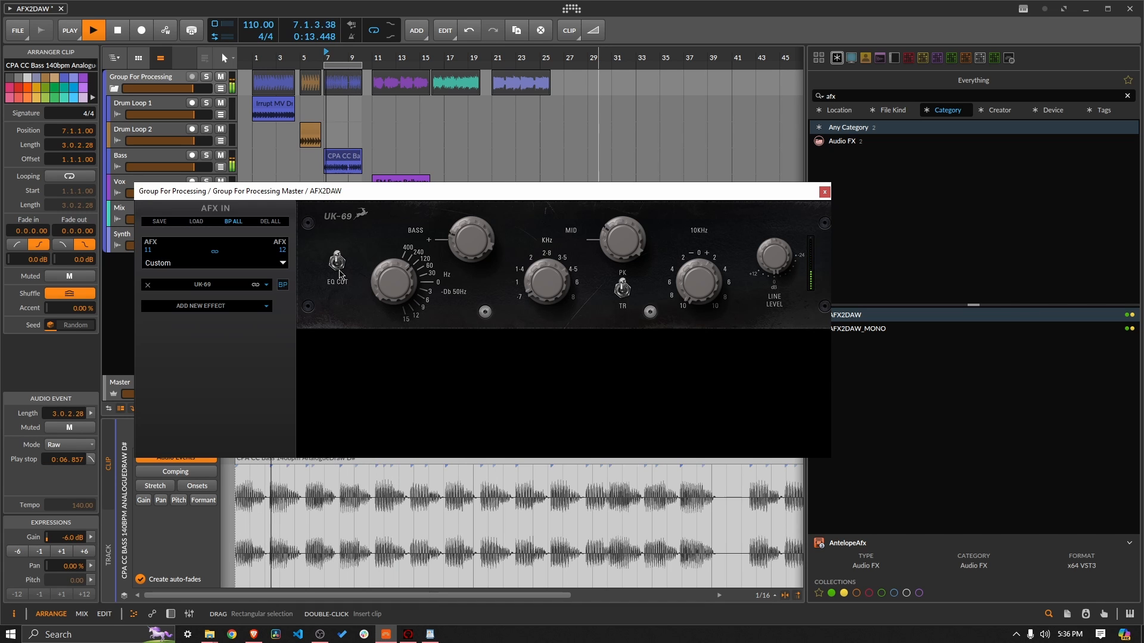
left_click(340, 275)
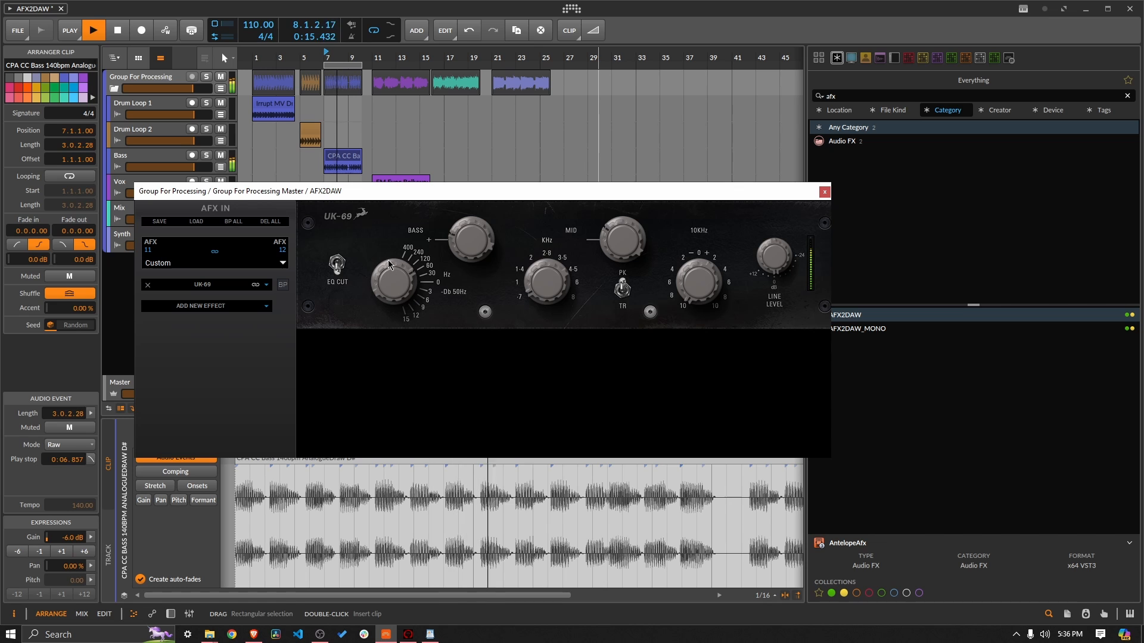
left_click(341, 271)
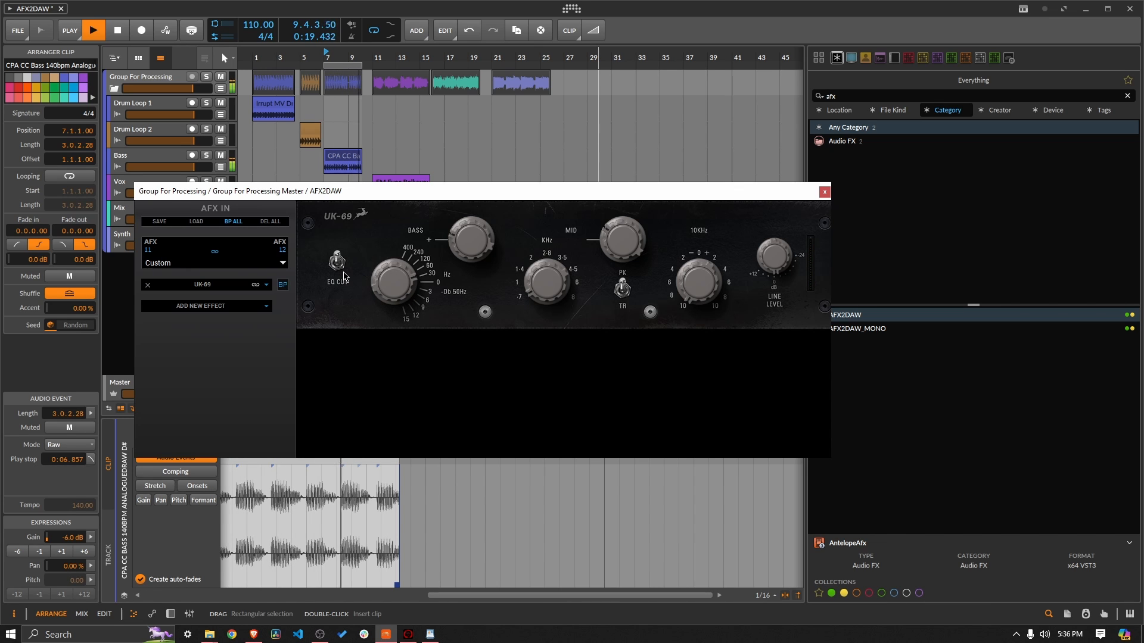
left_click(338, 268)
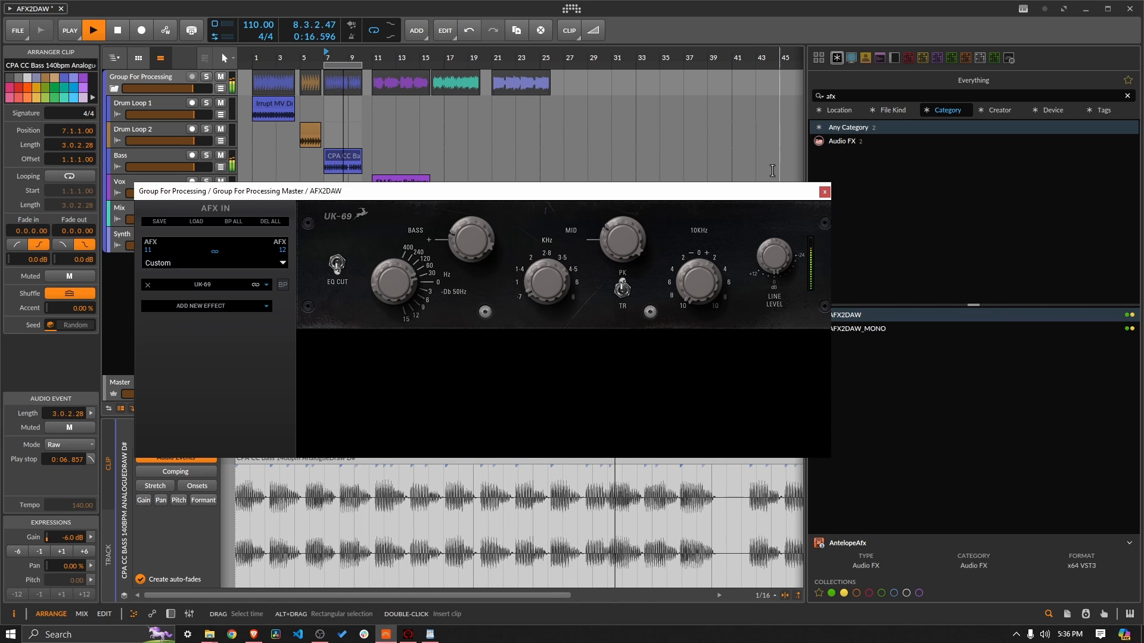
key("space")
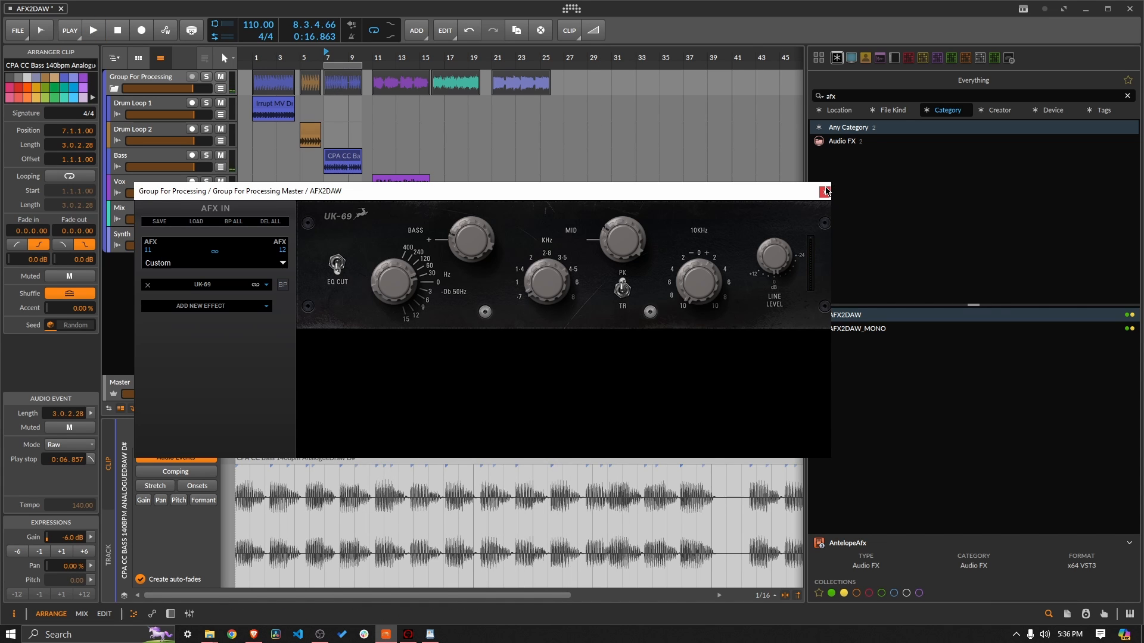
- Remove the UK-69 from the AFX2DAW chain and move the plugin window below the Synth track
left_click_drag(742, 198, 735, 227)
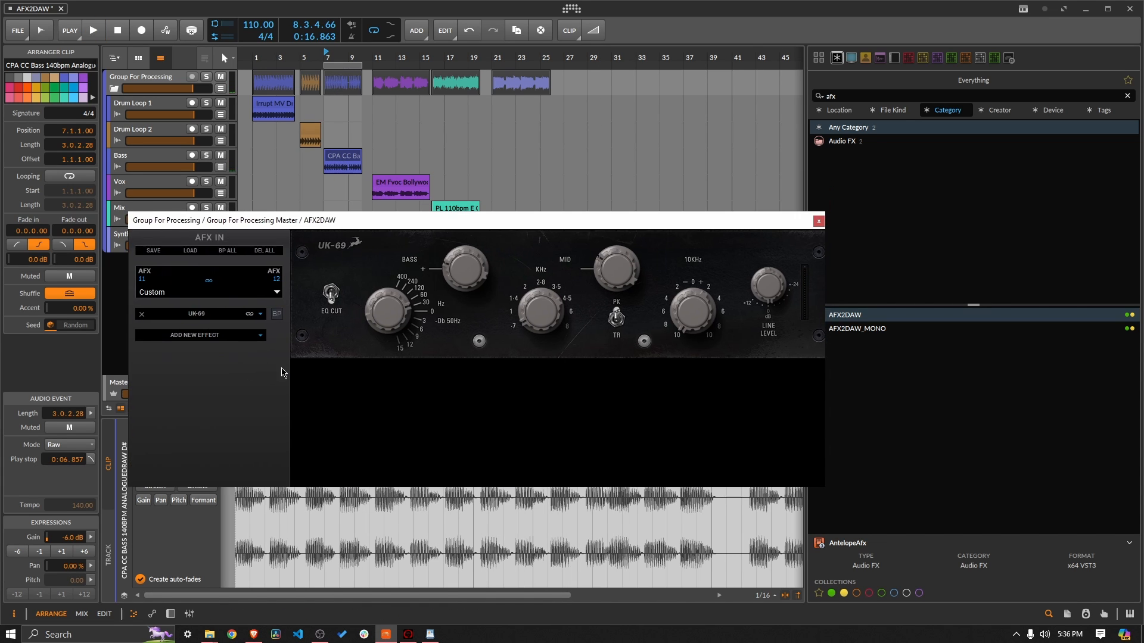
left_click(141, 314)
left_click_drag(572, 222, 549, 314)
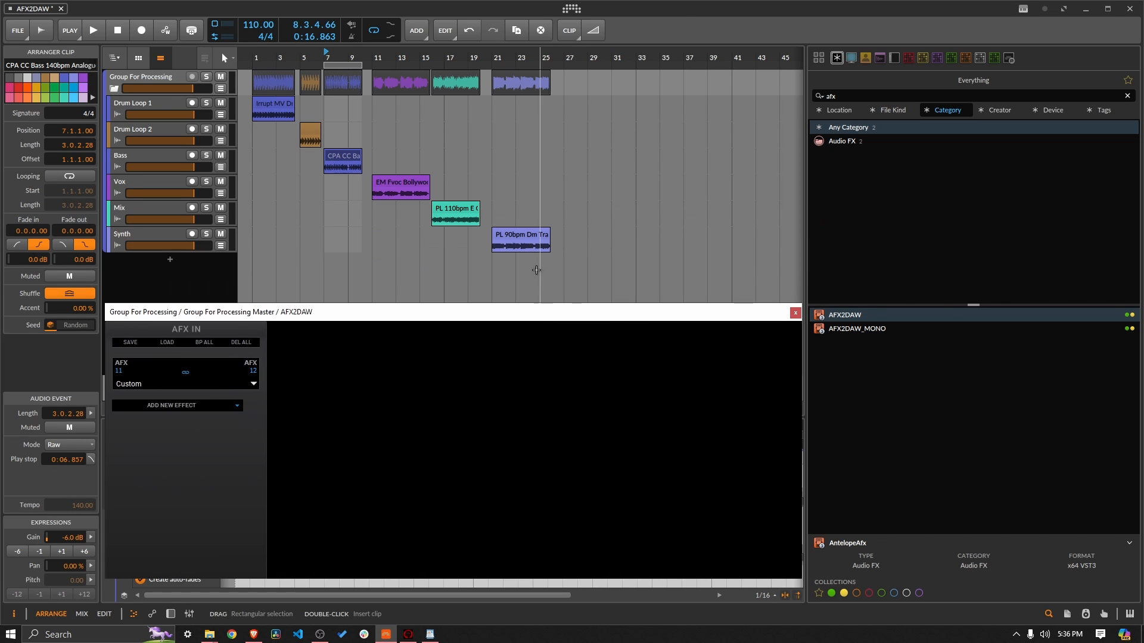
- Play the Synth track's clip from bar 21 and add the UK-69 from the Vintage EQs to the AFX2DAW chain
left_click(516, 235)
key("space")
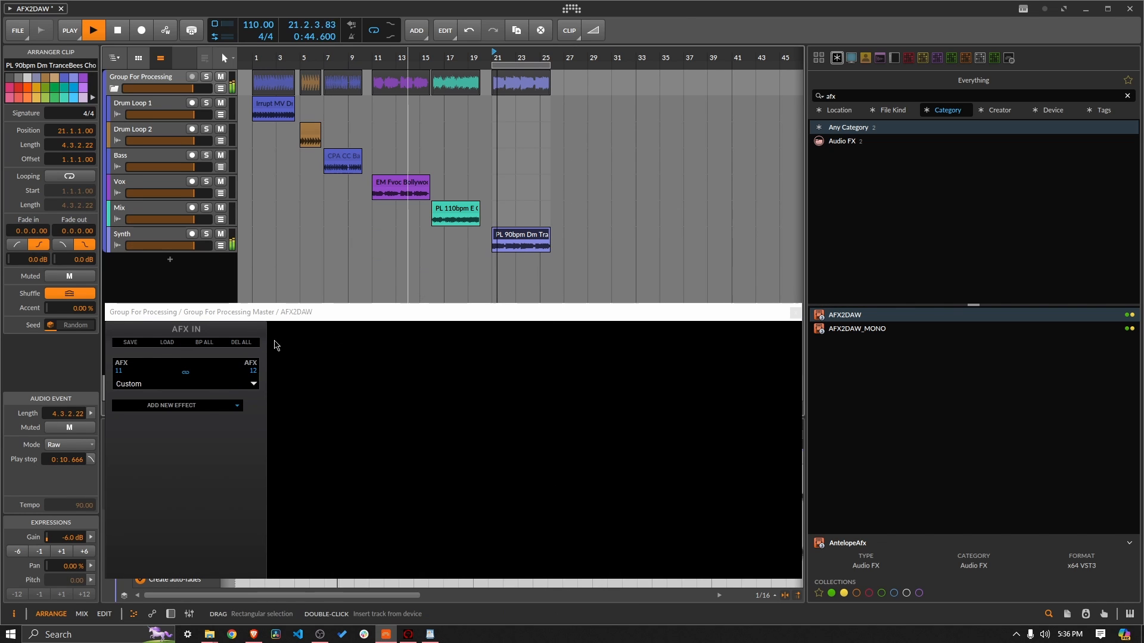
left_click(215, 406)
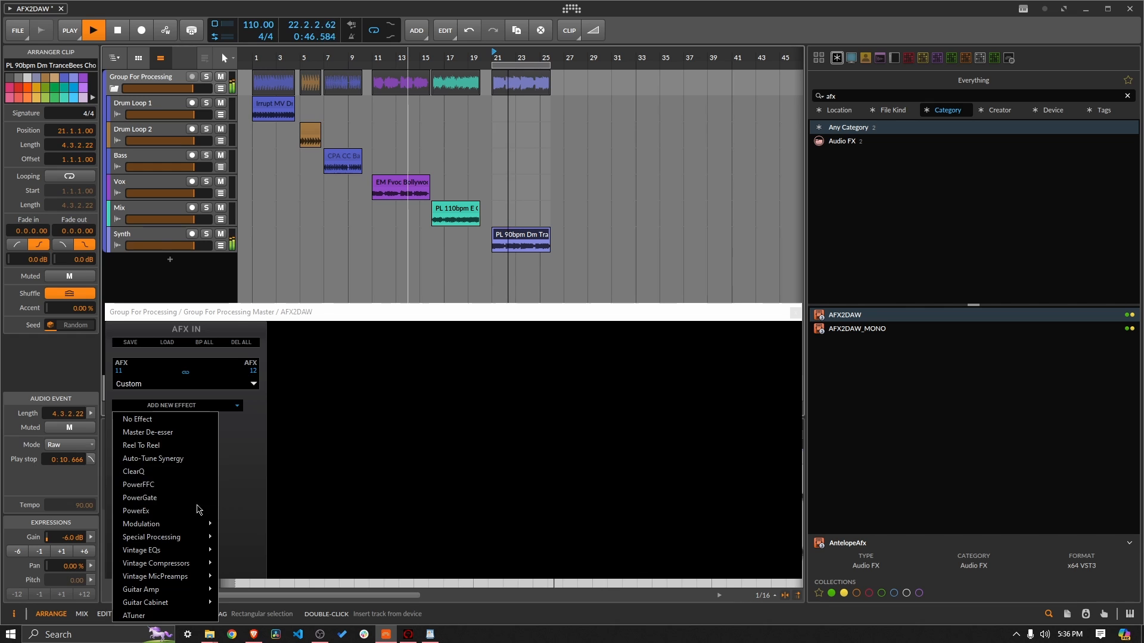
mouse_move(199, 550)
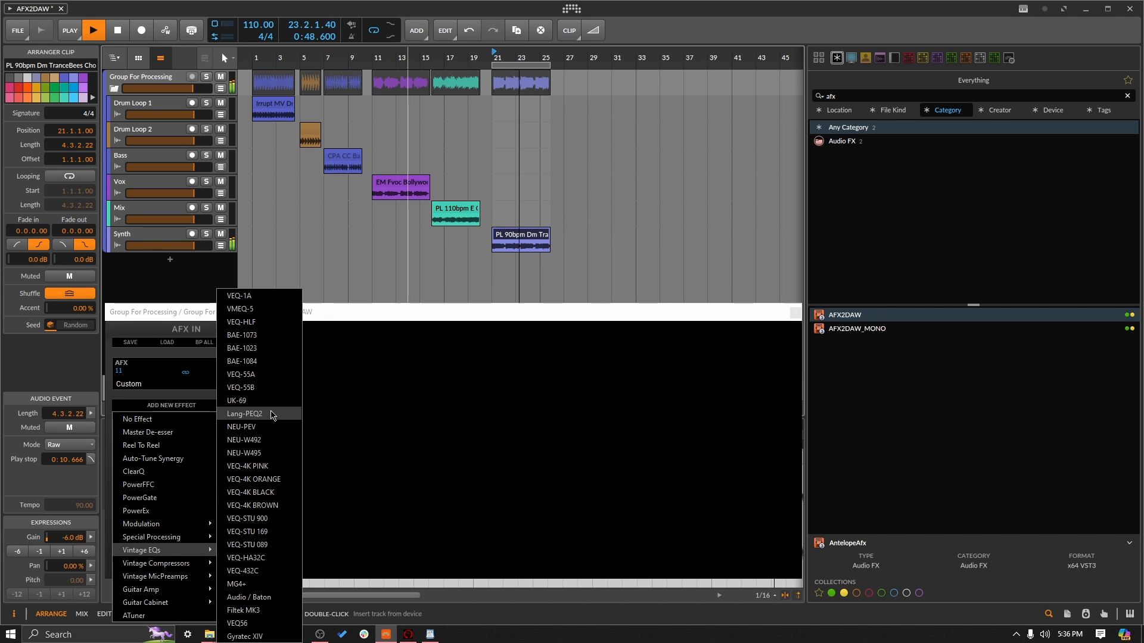
left_click(236, 400)
left_click_drag(484, 310, 483, 223)
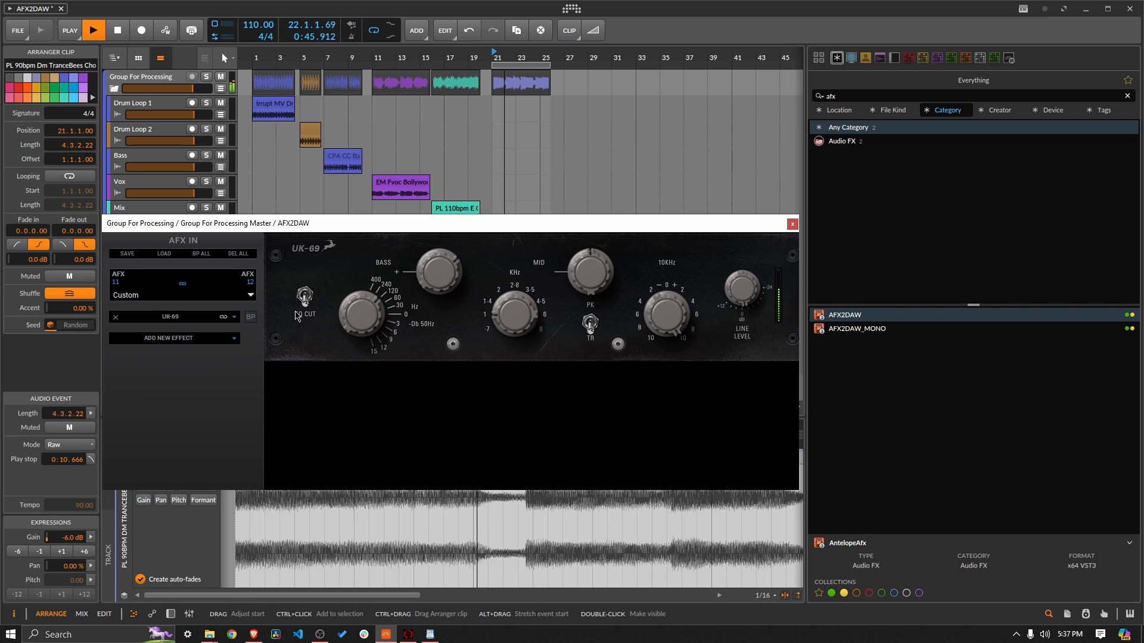
- Compare the synth clip with the UK-69 bypassed and active using the EQ Cut switch, and stop playback
left_click(304, 295)
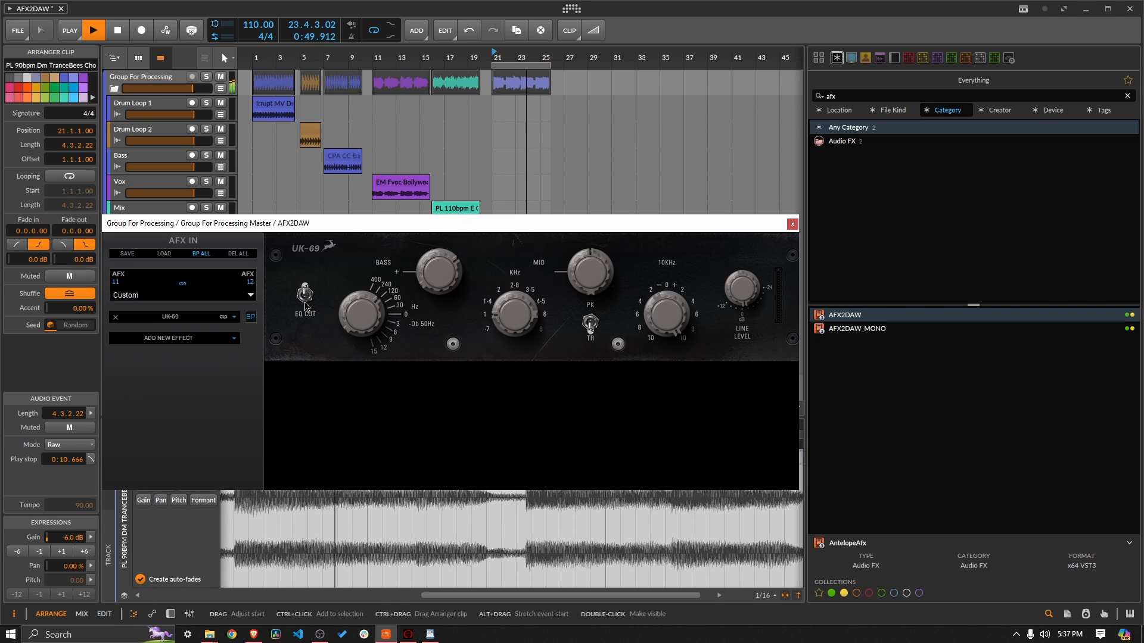
left_click(305, 298)
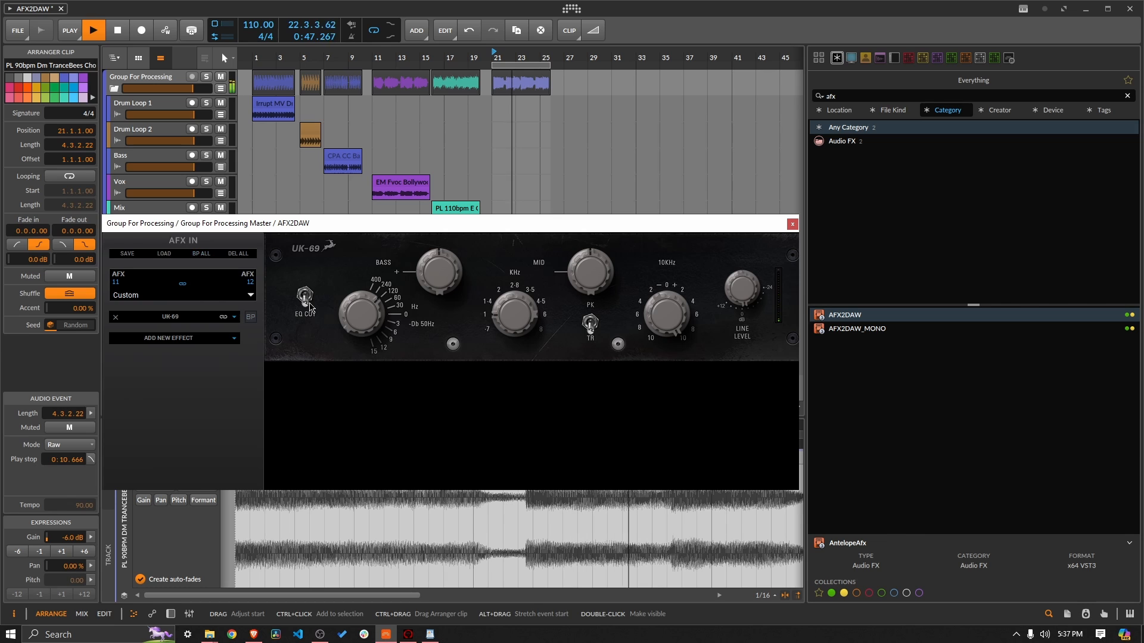
key("space")
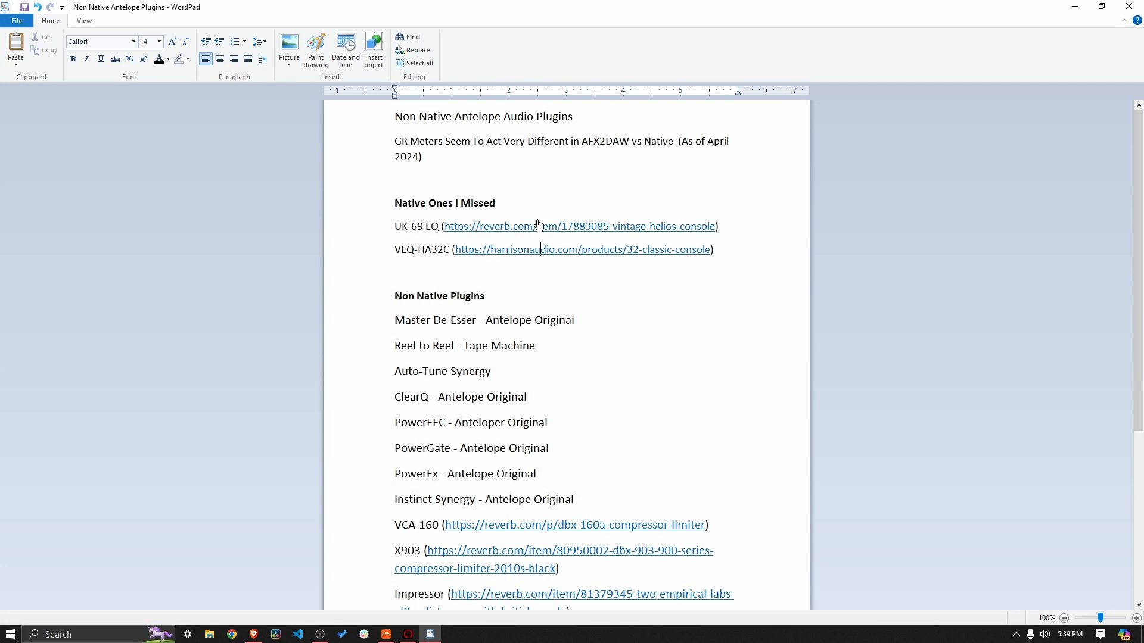
- Open the VEQ-HA32C reference link in the plugin notes and examine the 32Classic console's features and gallery on Harrison's product page
left_click(540, 249)
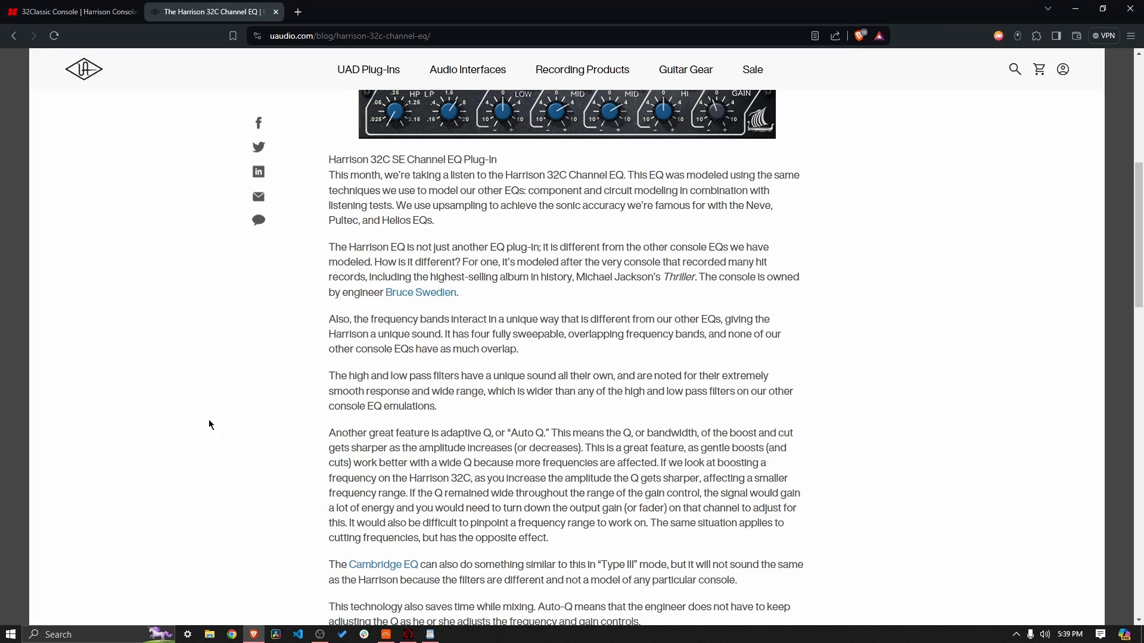
scroll(222, 193, "down", 13)
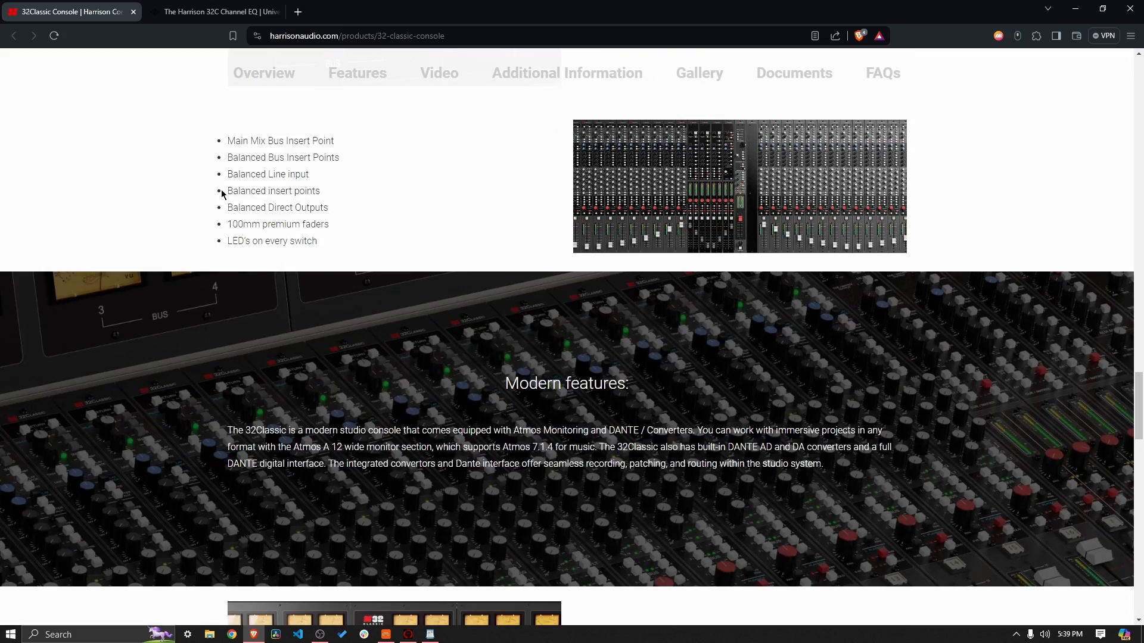
scroll(222, 193, "down", 14)
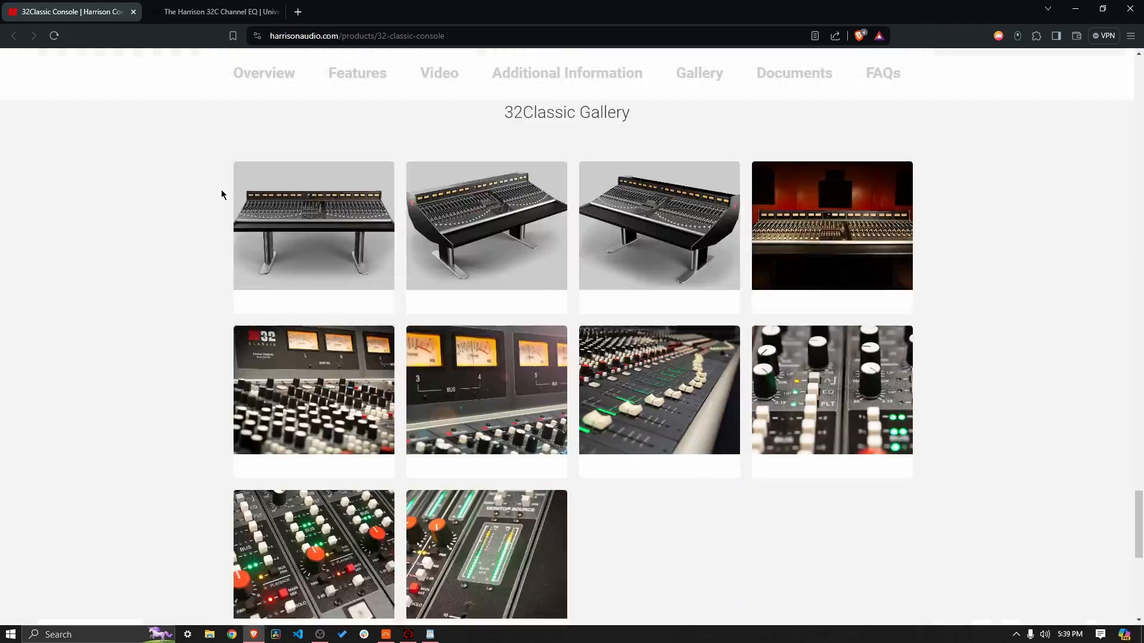
scroll(221, 193, "up", 20)
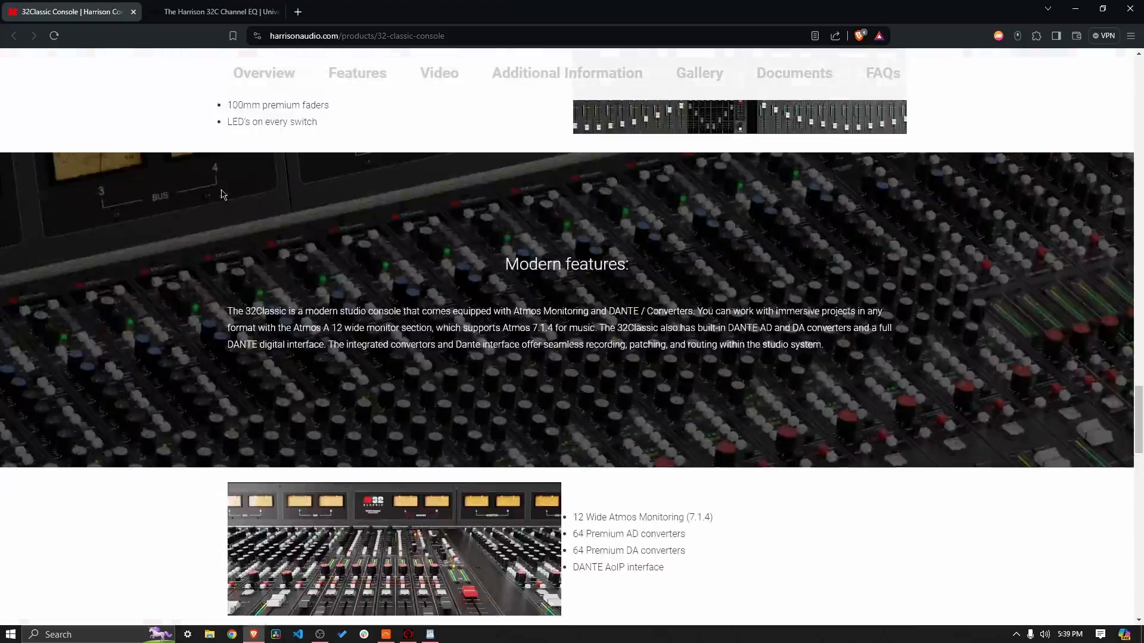
scroll(221, 193, "up", 10)
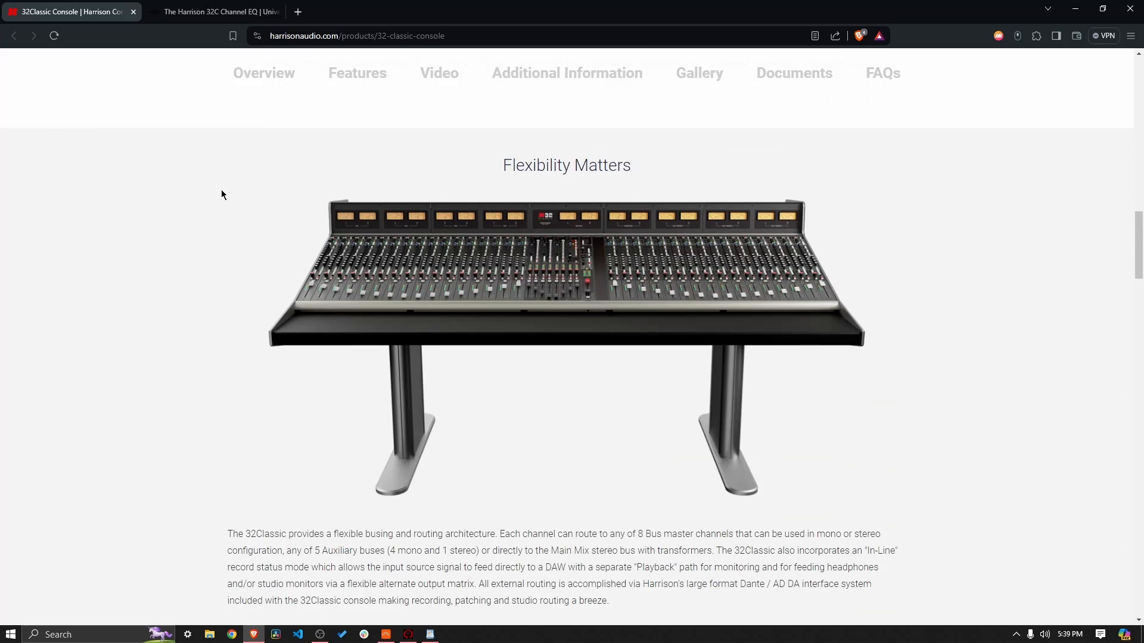
scroll(221, 194, "down", 4)
scroll(222, 194, "up", 20)
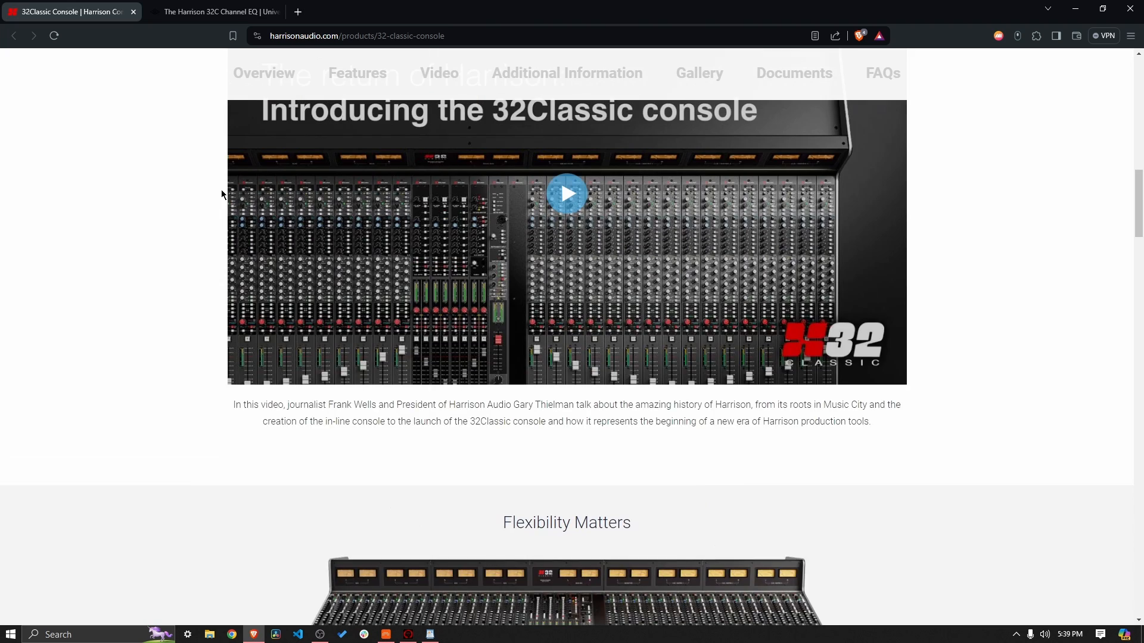
scroll(221, 194, "up", 3)
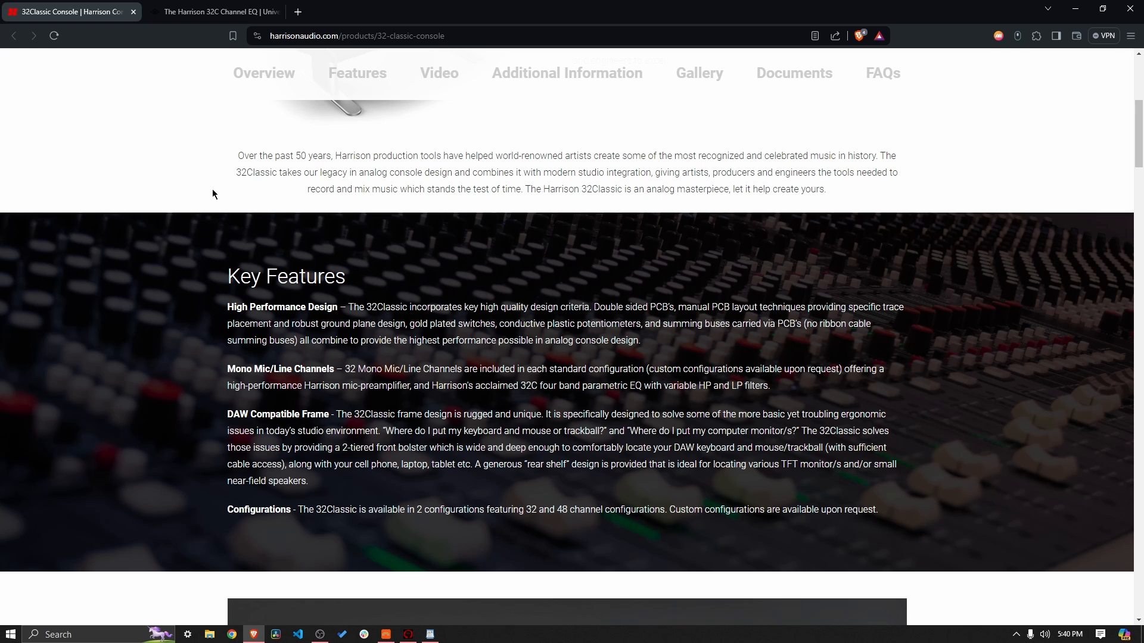
- Examine the plug-in images and the description in Universal Audio's article on the Harrison 32C Channel EQ
left_click(203, 12)
scroll(257, 149, "up", 8)
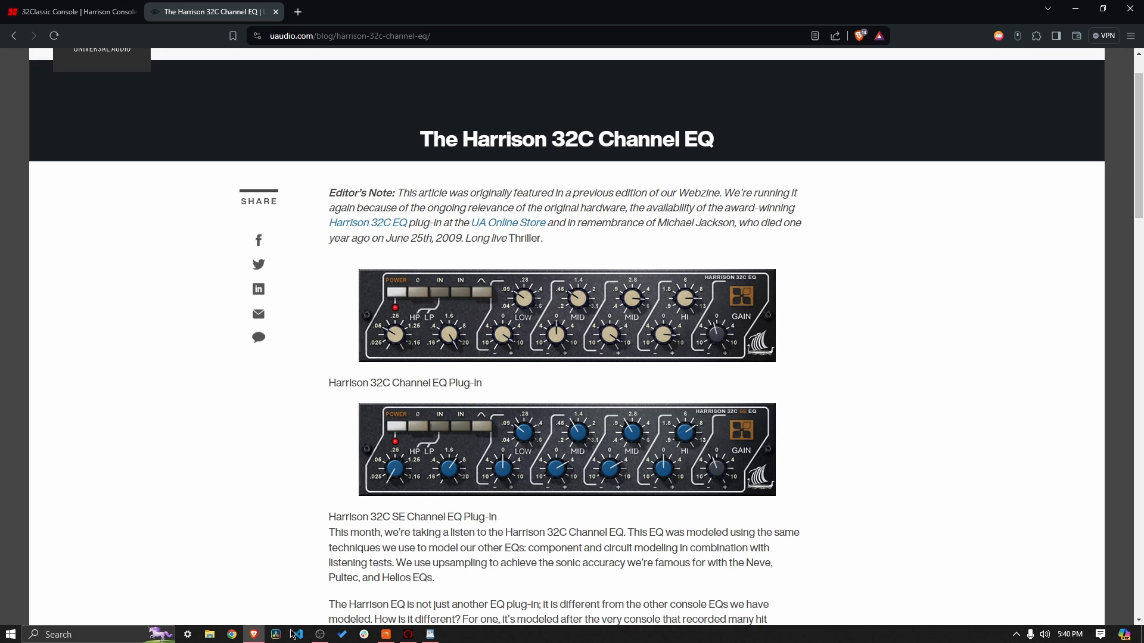
scroll(423, 480, "down", 6)
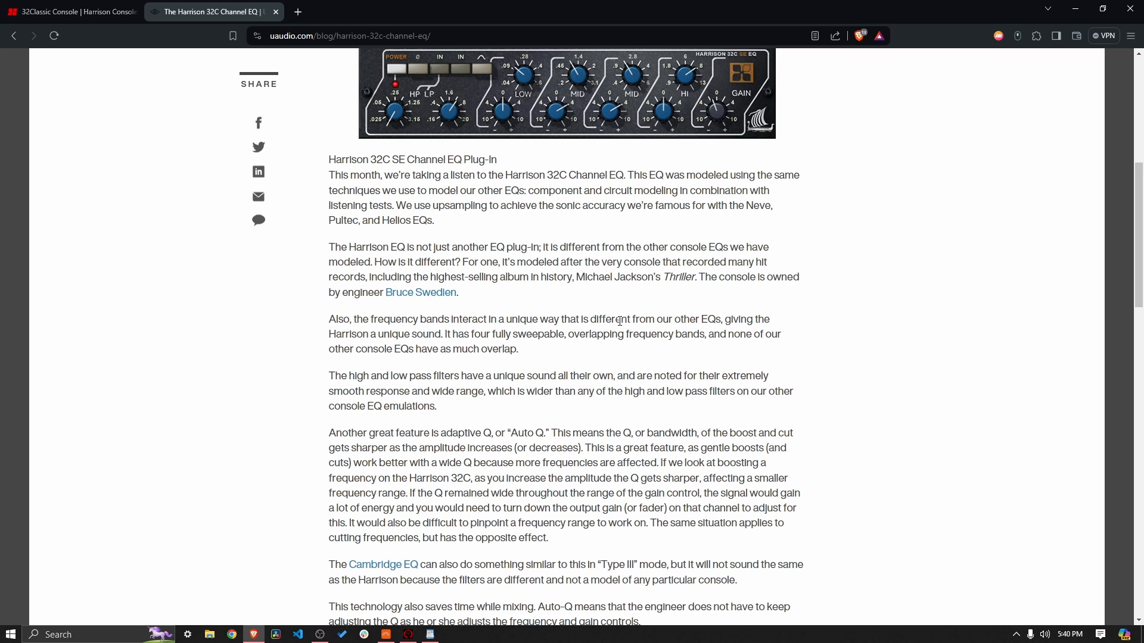
scroll(619, 321, "down", 4)
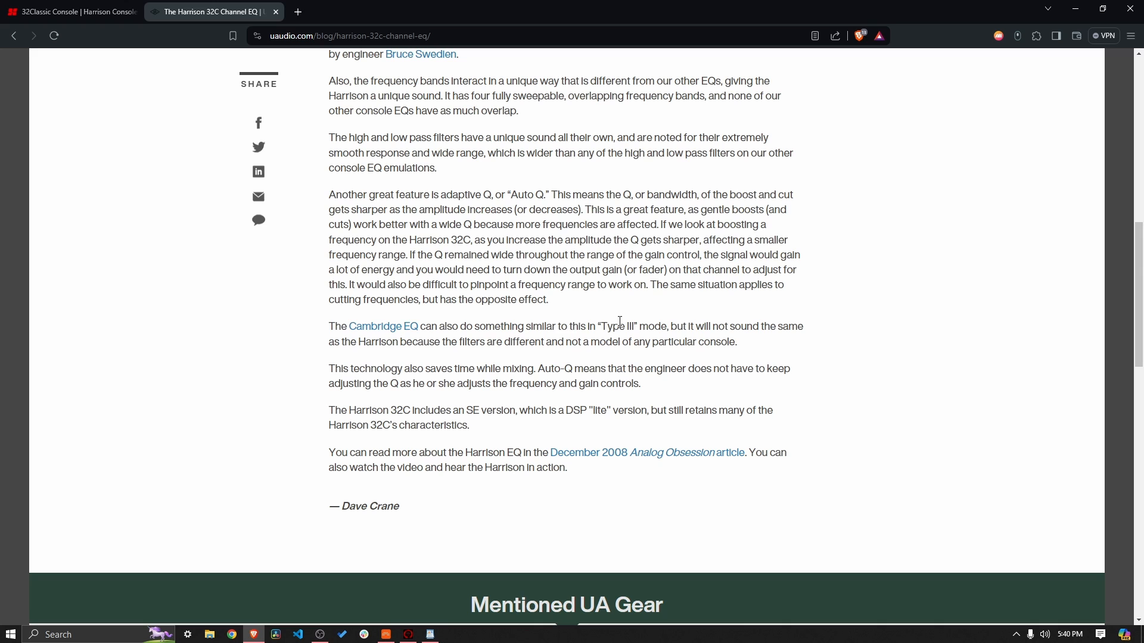
- Switch to Bitwig Studio, add AFX2DAW to the Group For Processing track, and audition the Drum Loop 2 clip from bar 5
left_click(385, 636)
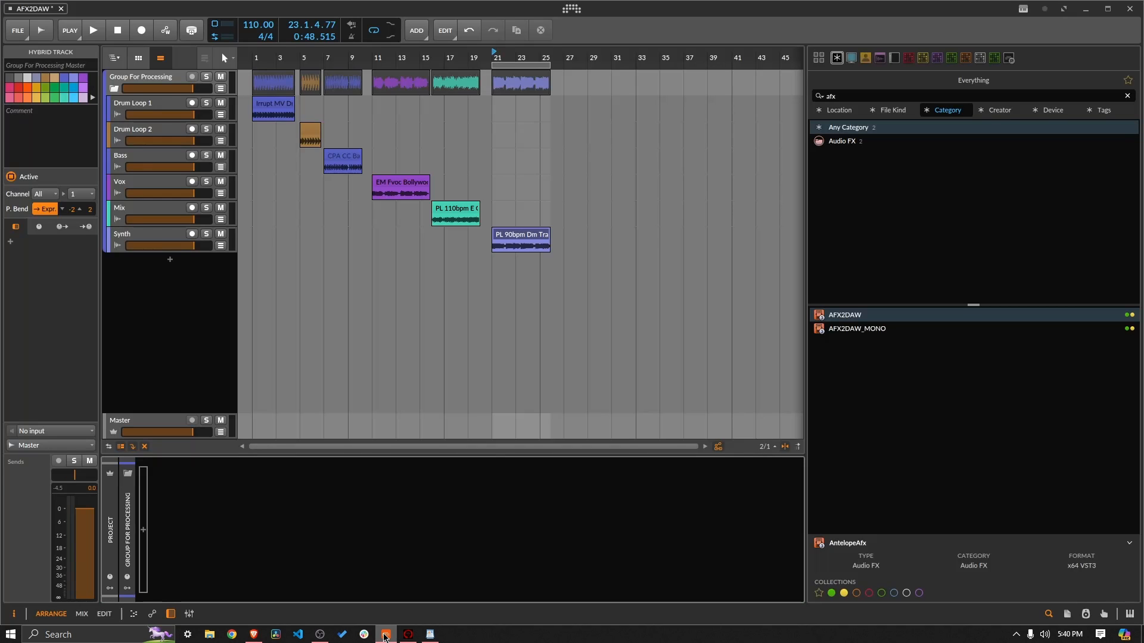
left_click_drag(834, 321, 569, 78)
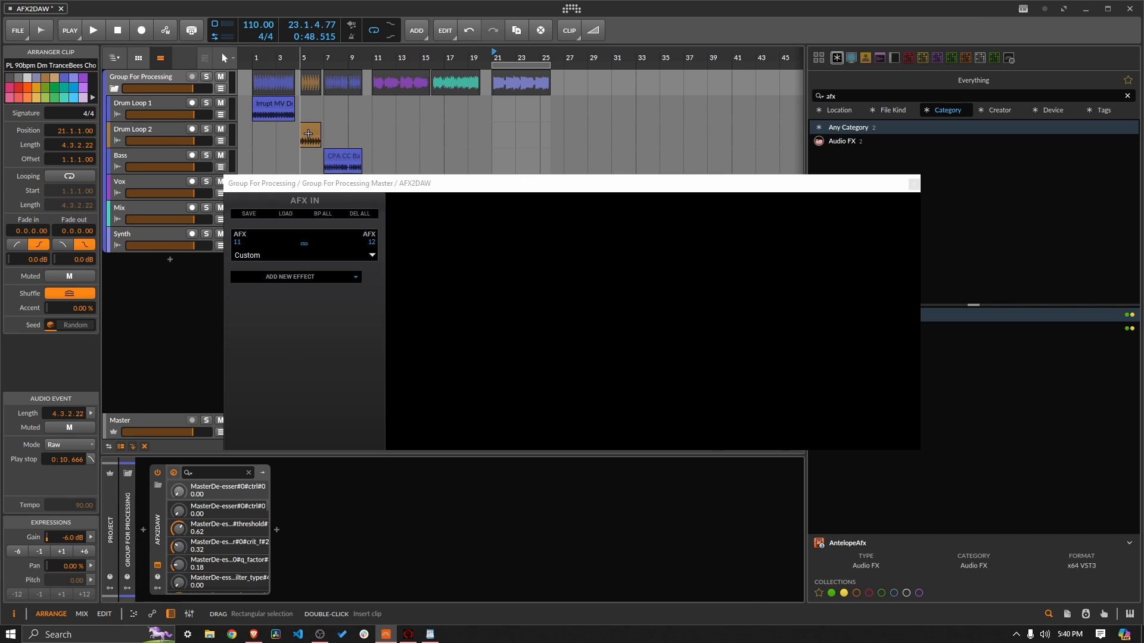
double_click(308, 134)
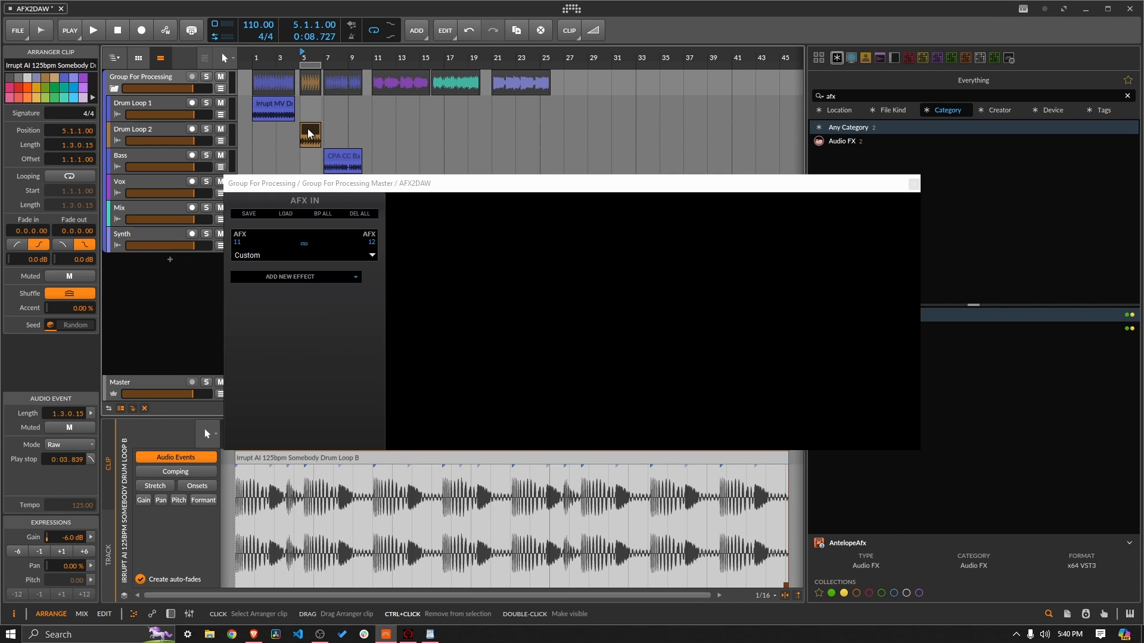
key("space")
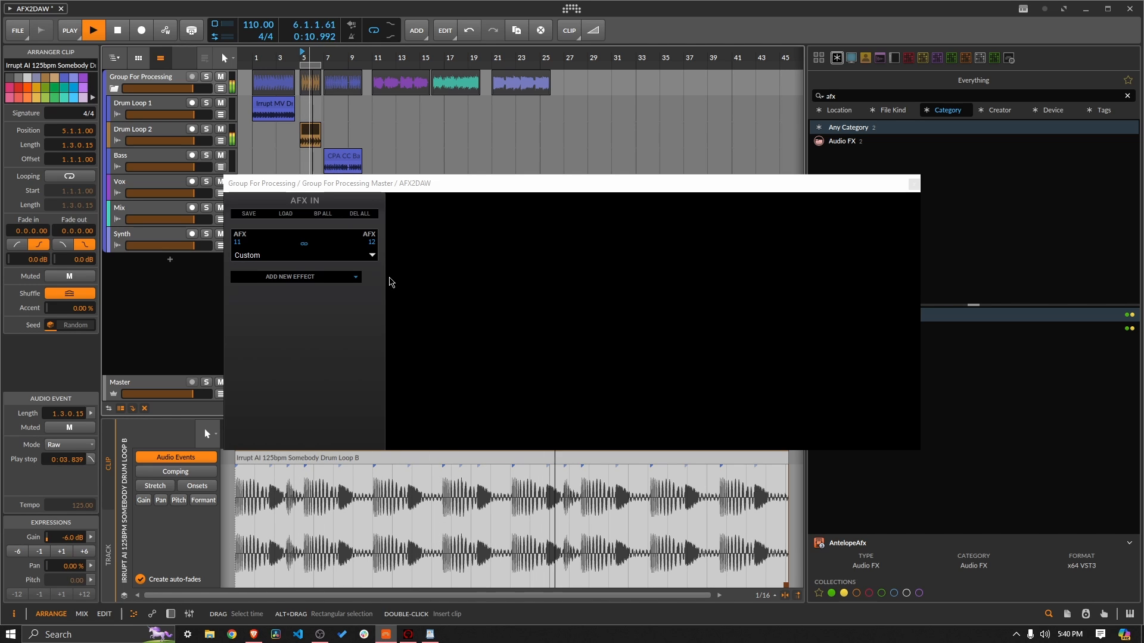
key("space")
- Add the VEQ-HA32C from the Vintage EQs to the AFX2DAW chain and move the plugin window down off the Bass track
left_click(344, 278)
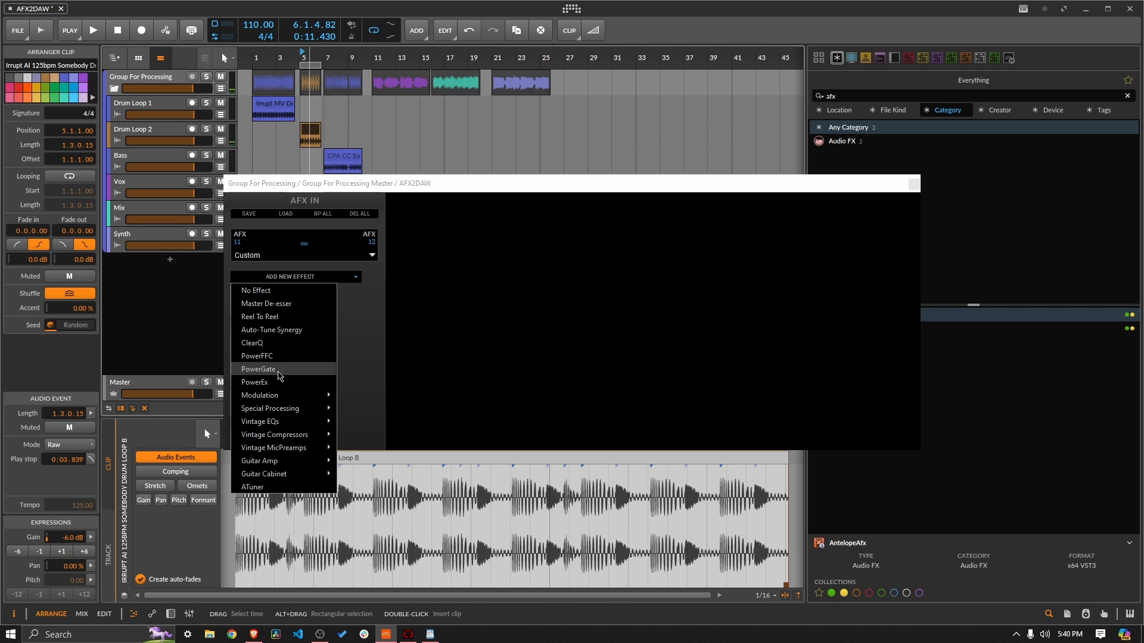
mouse_move(309, 420)
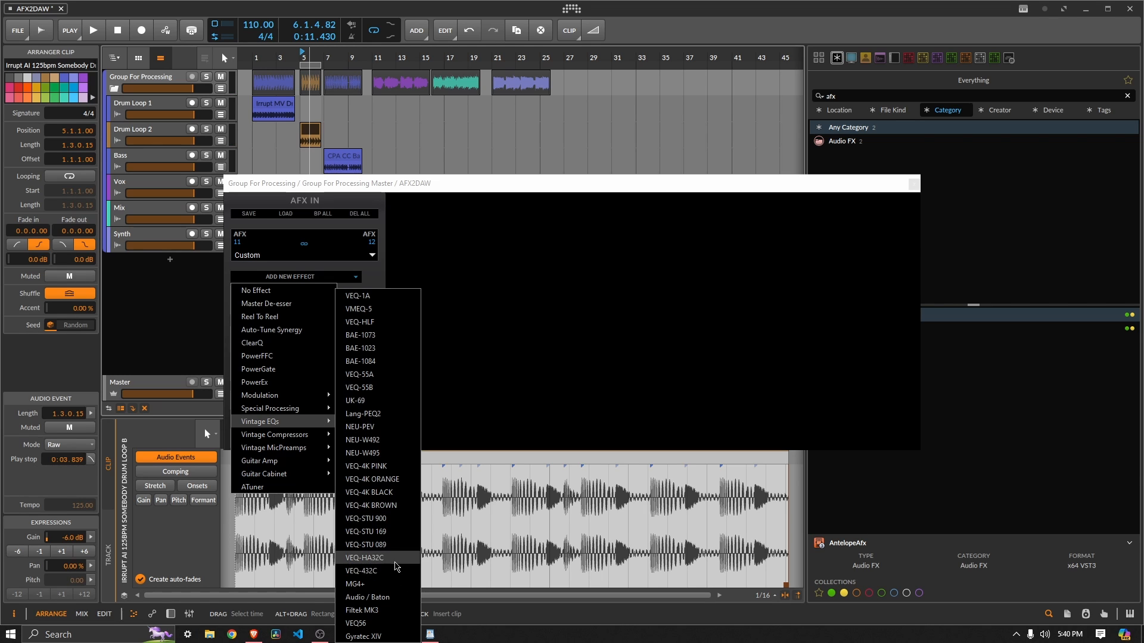
left_click(395, 563)
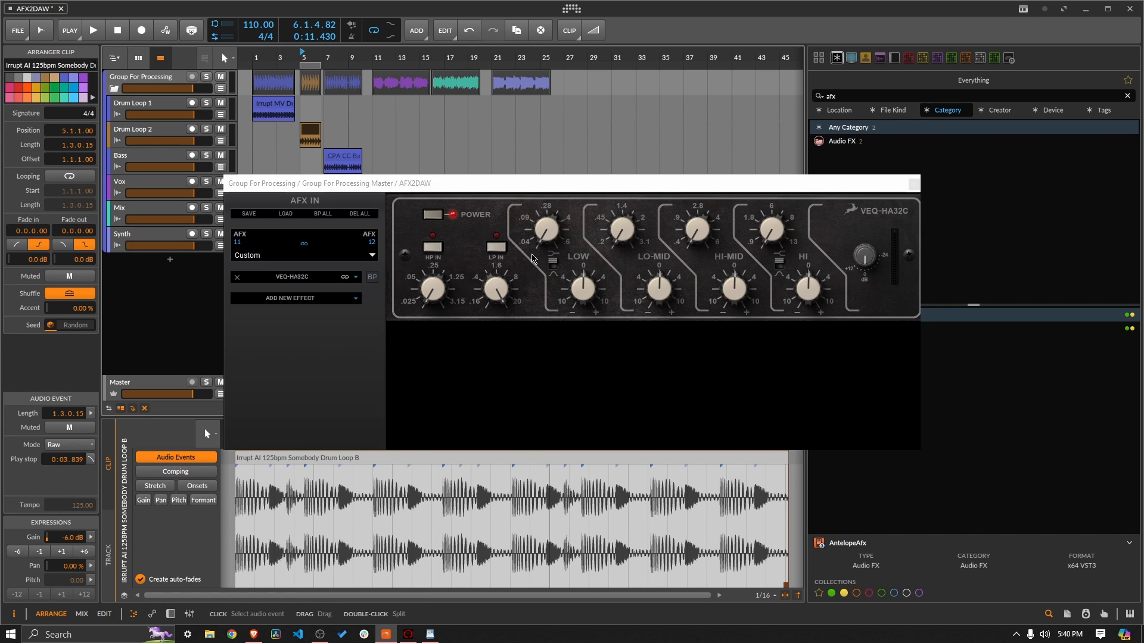
left_click_drag(521, 197, 501, 235)
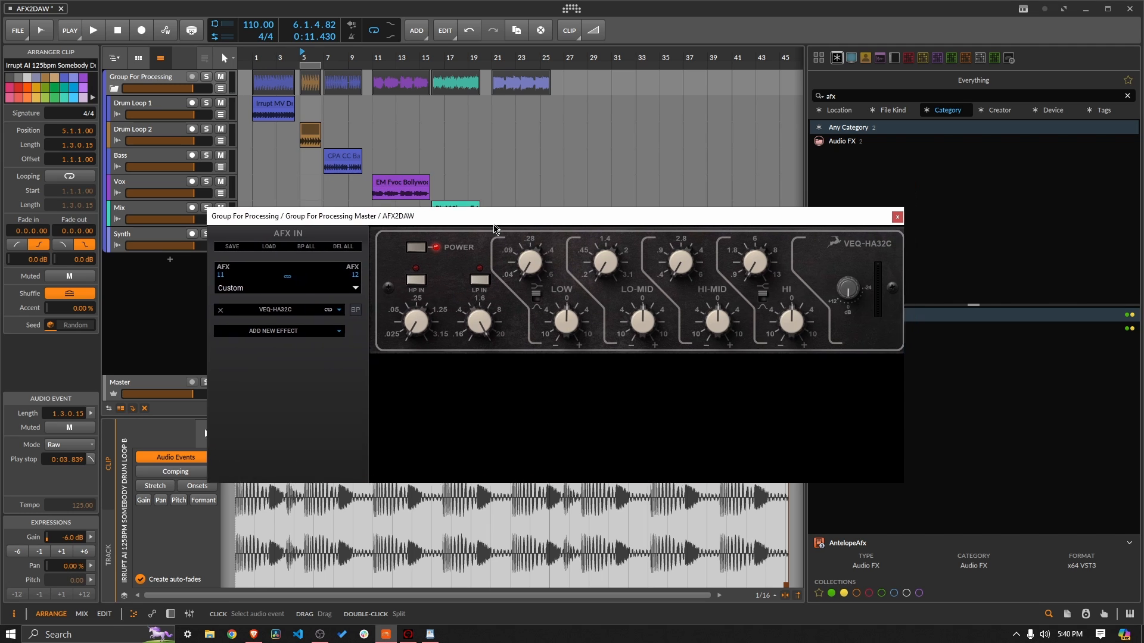
- Play the Drum Loop 2 clip, engage the VEQ-HA32C's high-pass and low-pass filters, and stop playback
key("space")
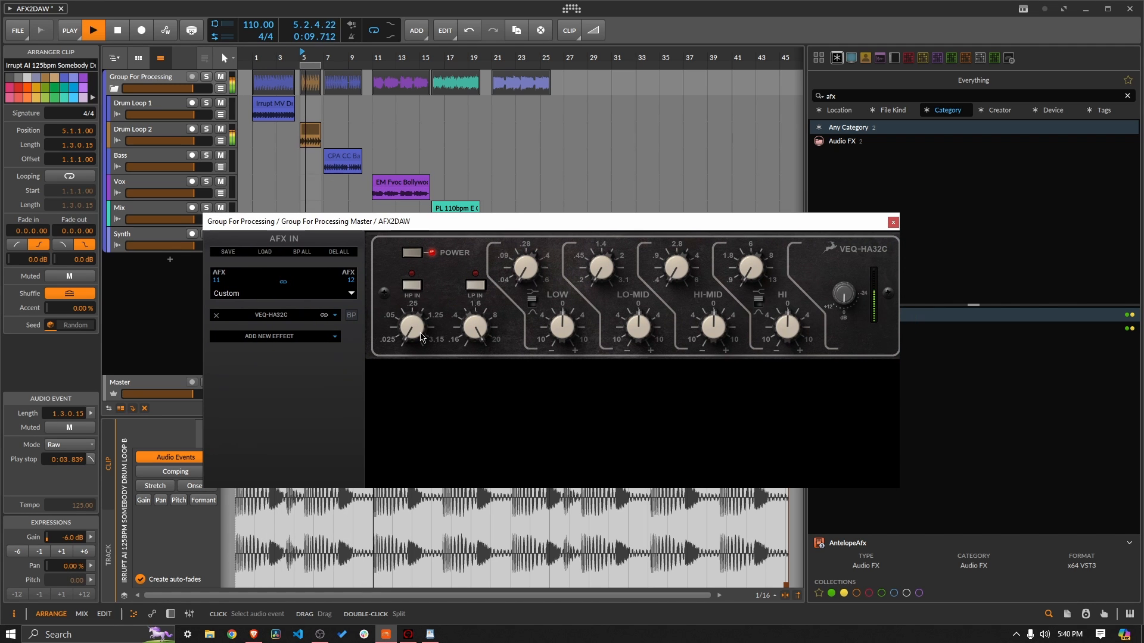
left_click(412, 285)
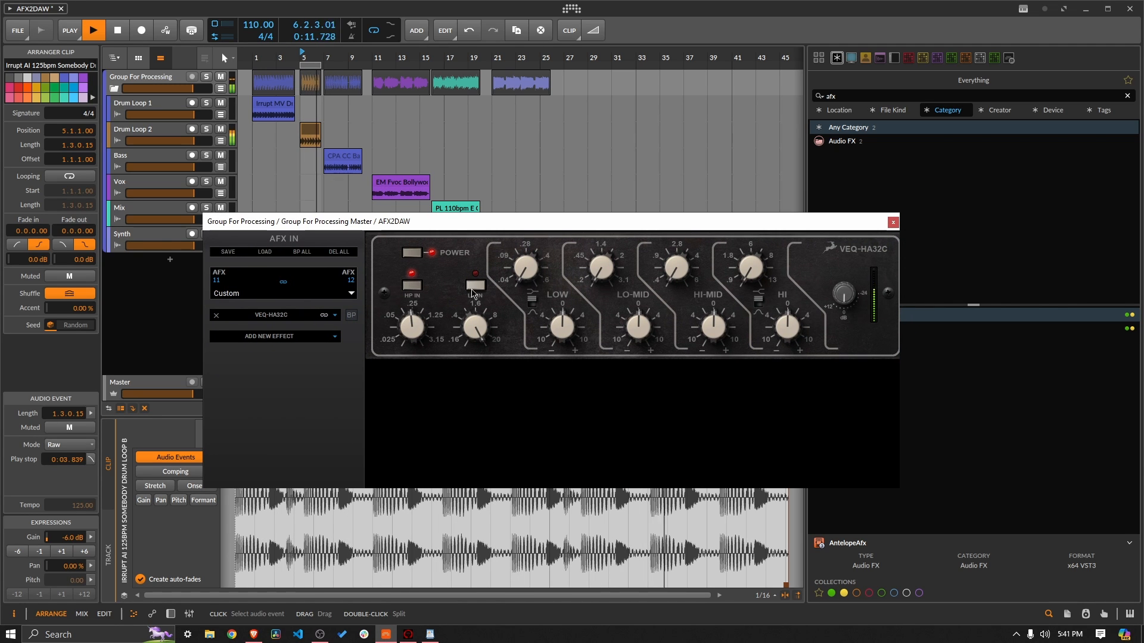
left_click(475, 285)
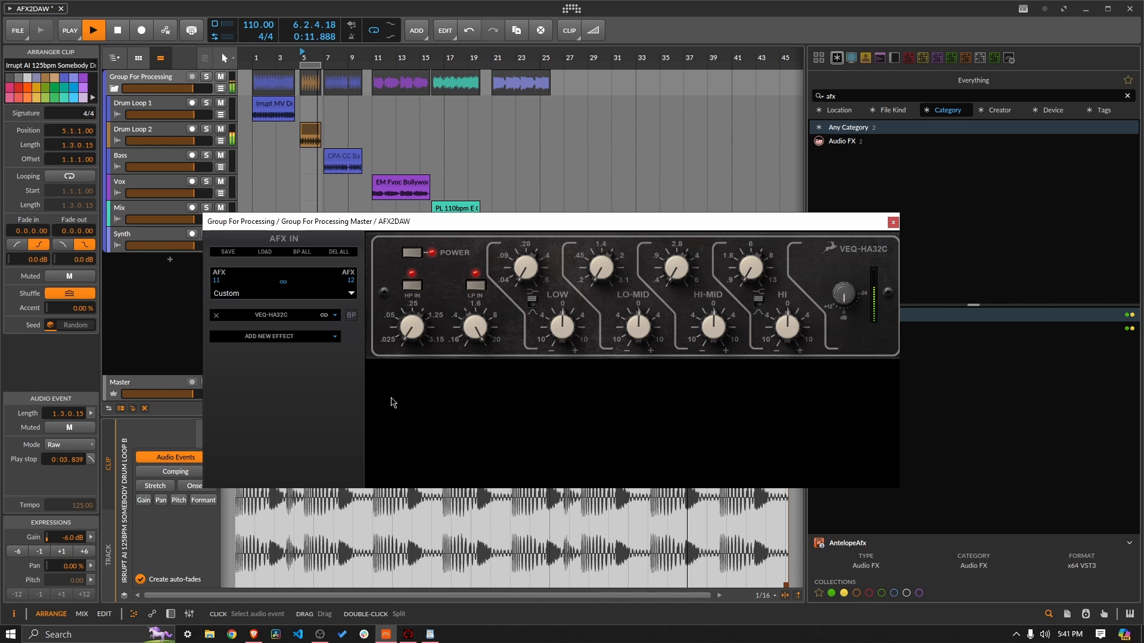
key("space")
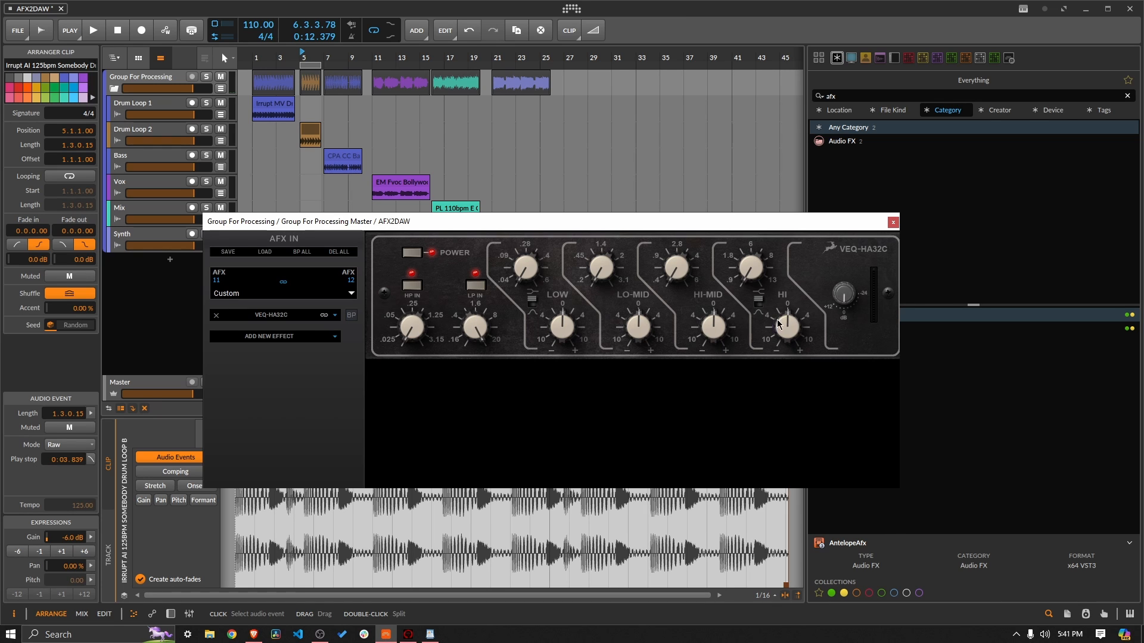
- Try the curve-shape switches on the VEQ-HA32C's Hi and Low bands and restart playback of the drum loop
left_click(760, 304)
left_click(533, 305)
left_click(533, 305)
key("space")
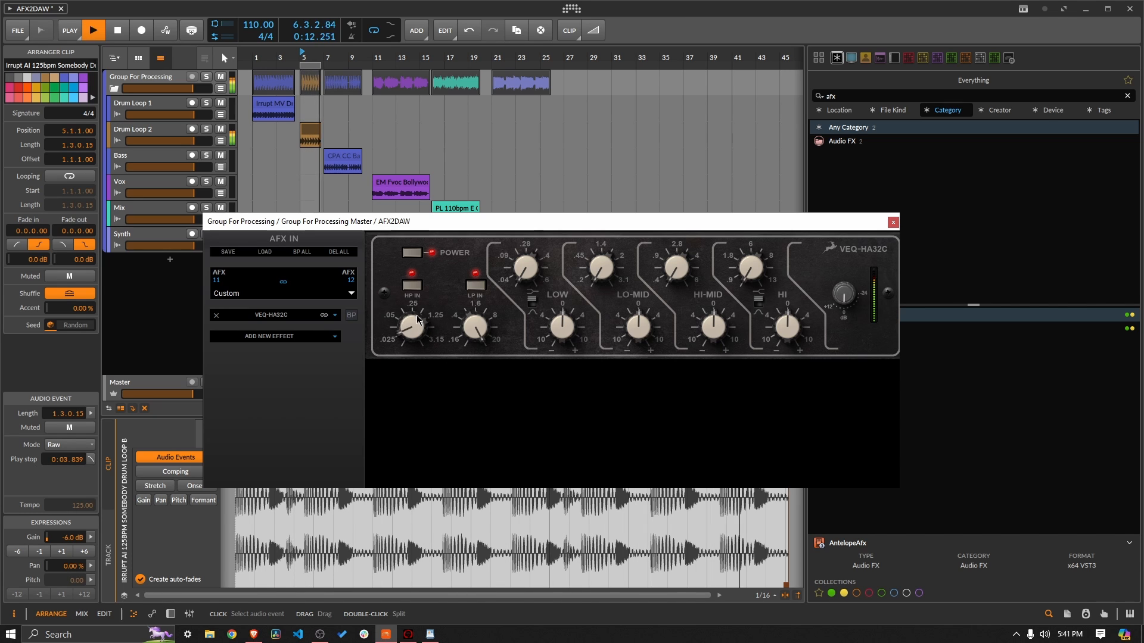
- Toggle the VEQ-HA32C's high-pass and low-pass filters off and on during playback, and lower the low-pass frequency
left_click(413, 285)
left_click(412, 286)
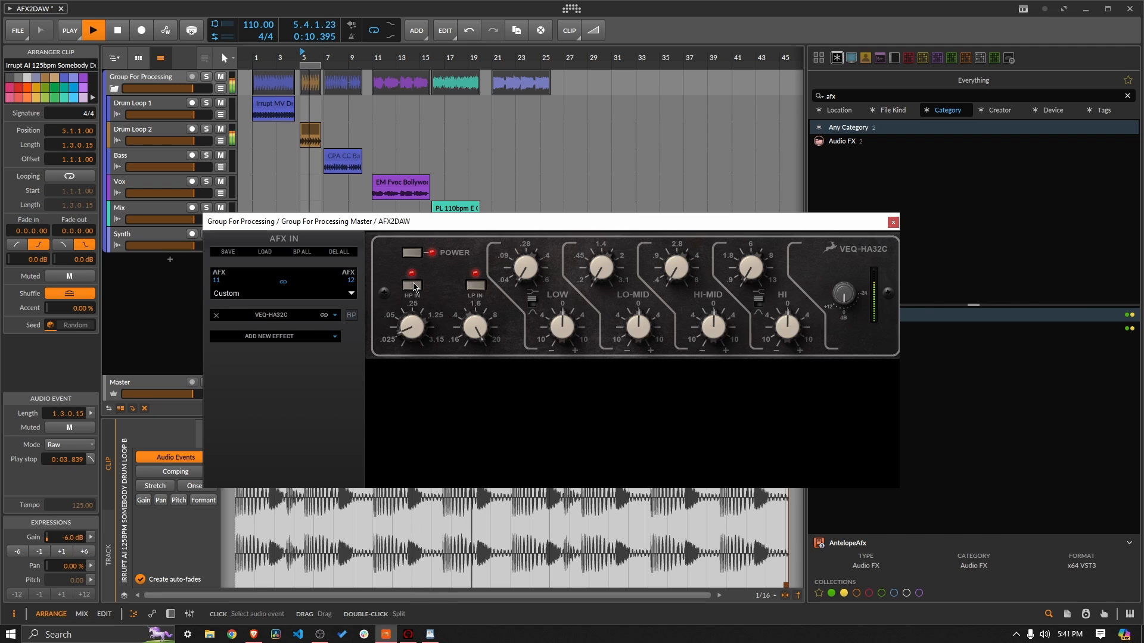
left_click(480, 288)
left_click(483, 289)
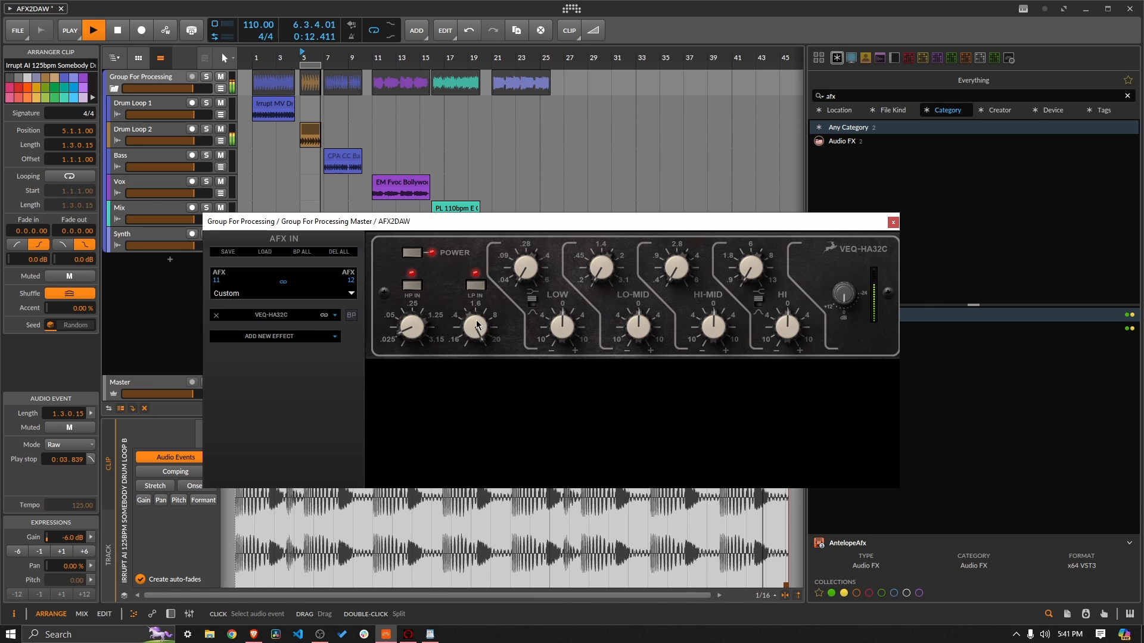
left_click_drag(475, 327, 457, 387)
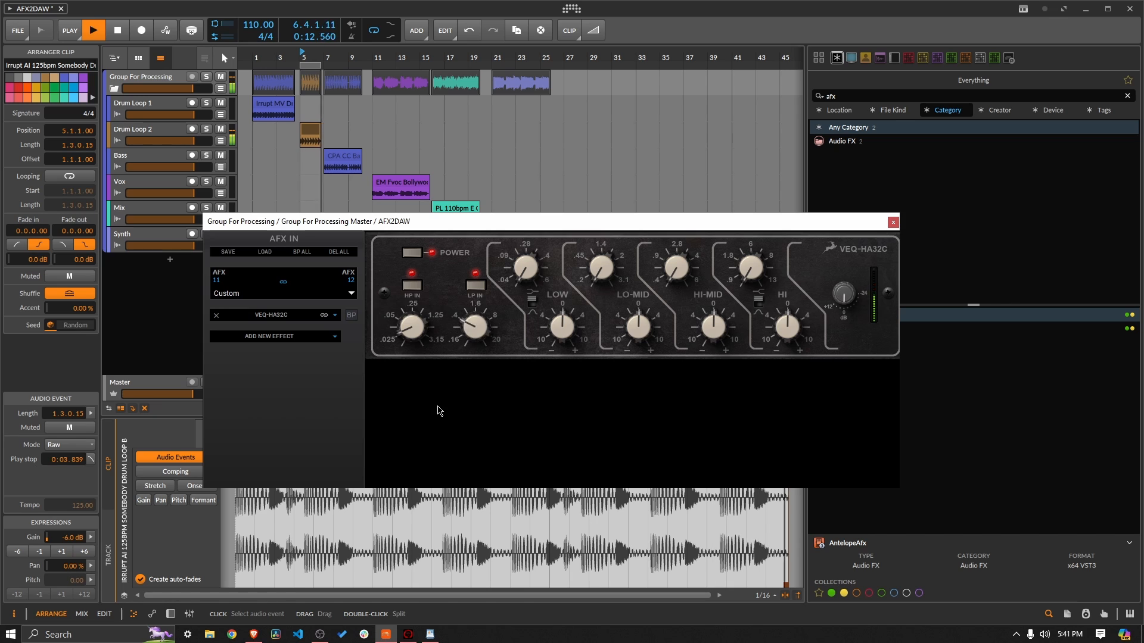
- Switch off the VEQ-HA32C's low-pass filter, then stop and restart playback of the drum loop
left_click(476, 288)
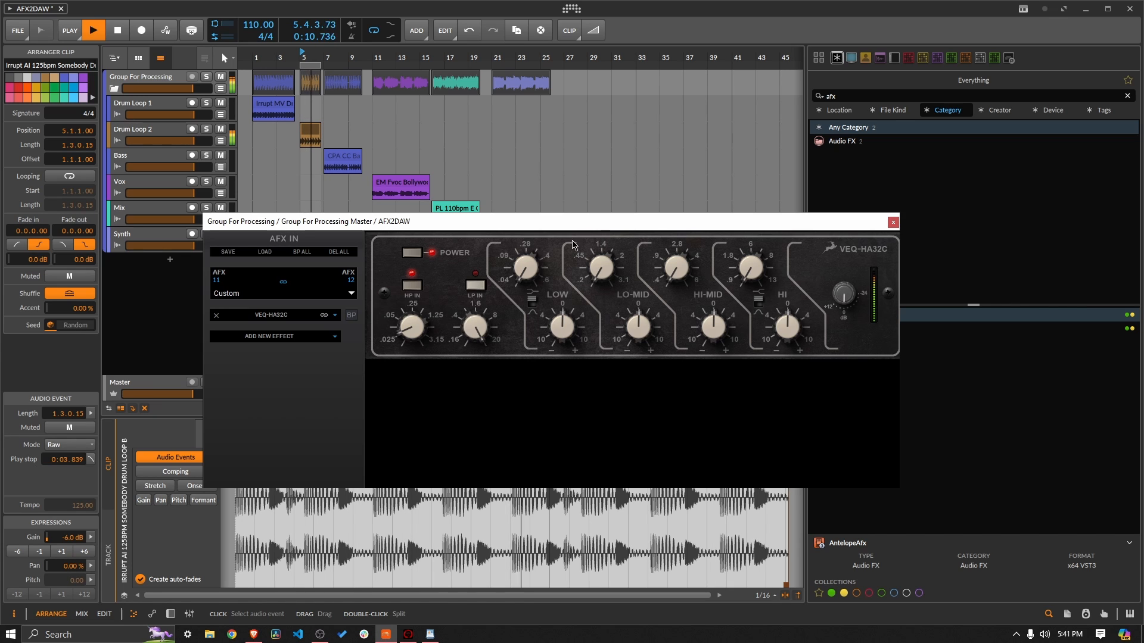
key("space")
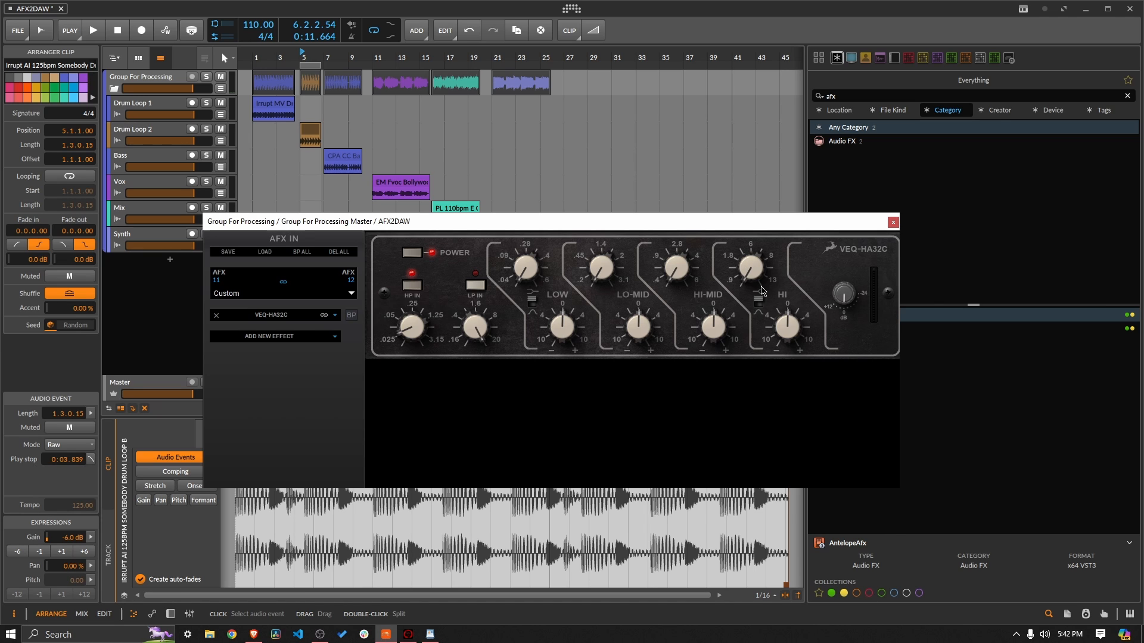
key("space")
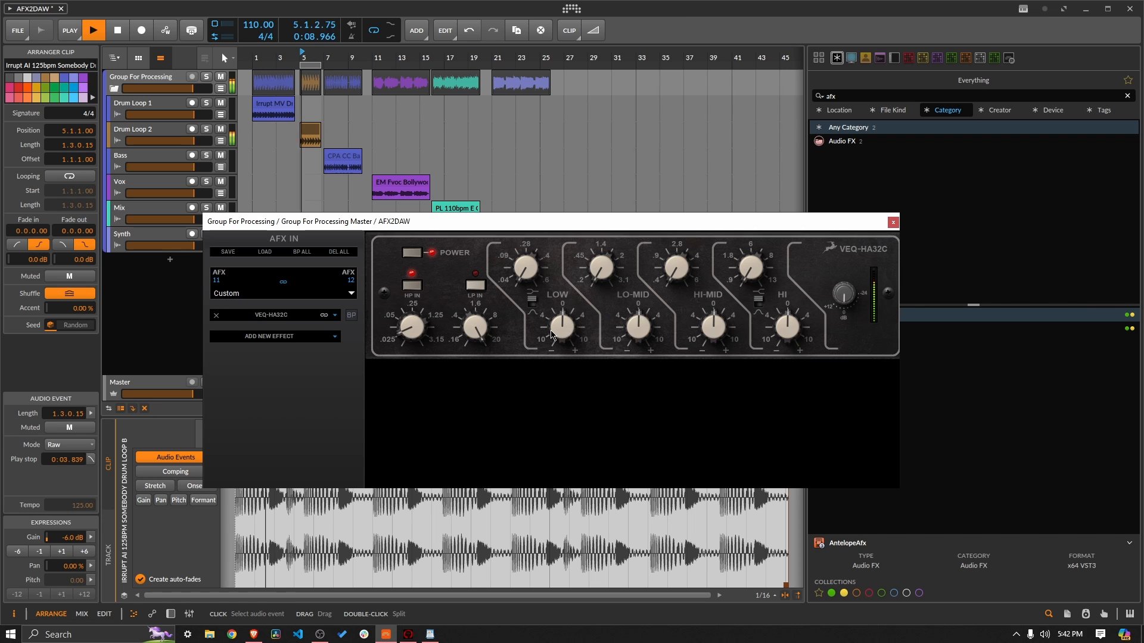
- Boost the Low band on the drum loop, varying its gain and flipping its curve-shape switch
left_click_drag(560, 329, 543, 221)
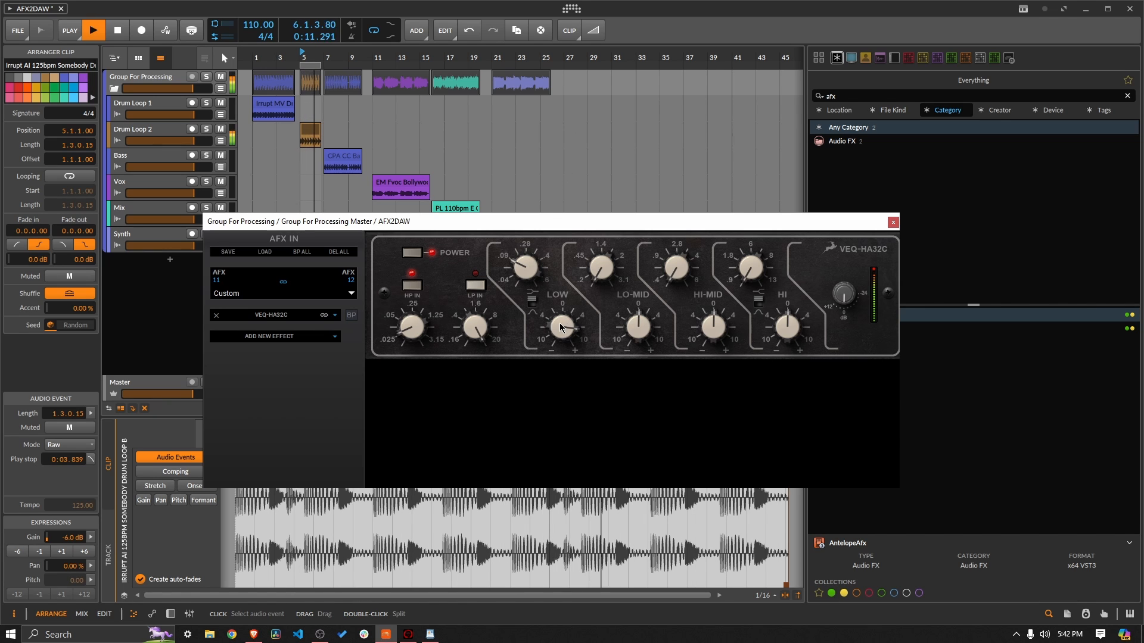
left_click_drag(562, 327, 555, 356)
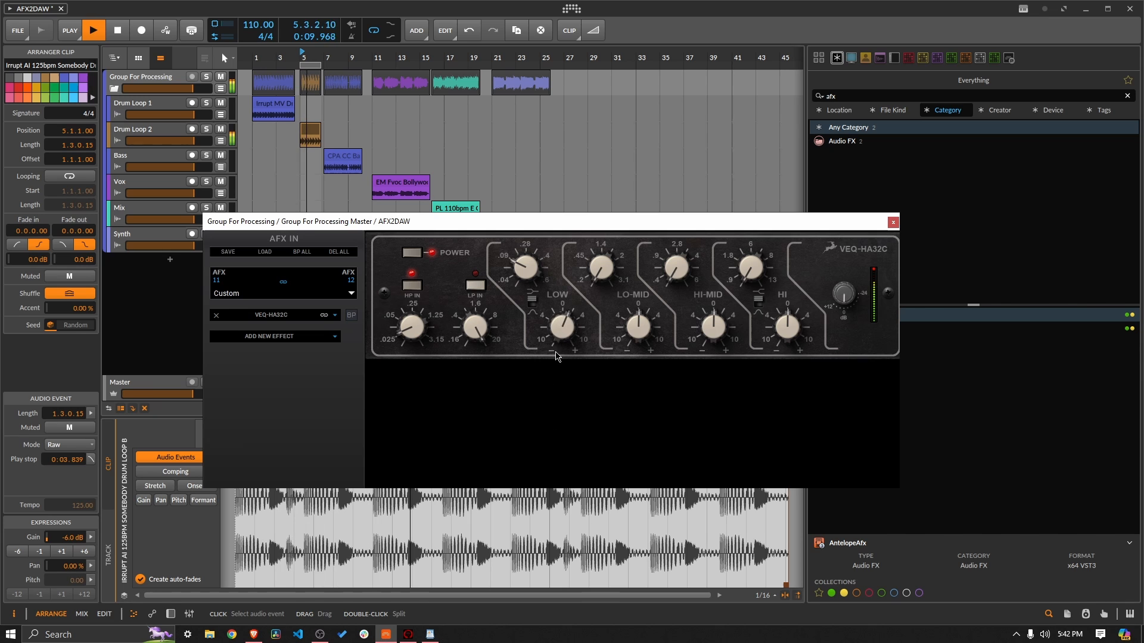
left_click(532, 301)
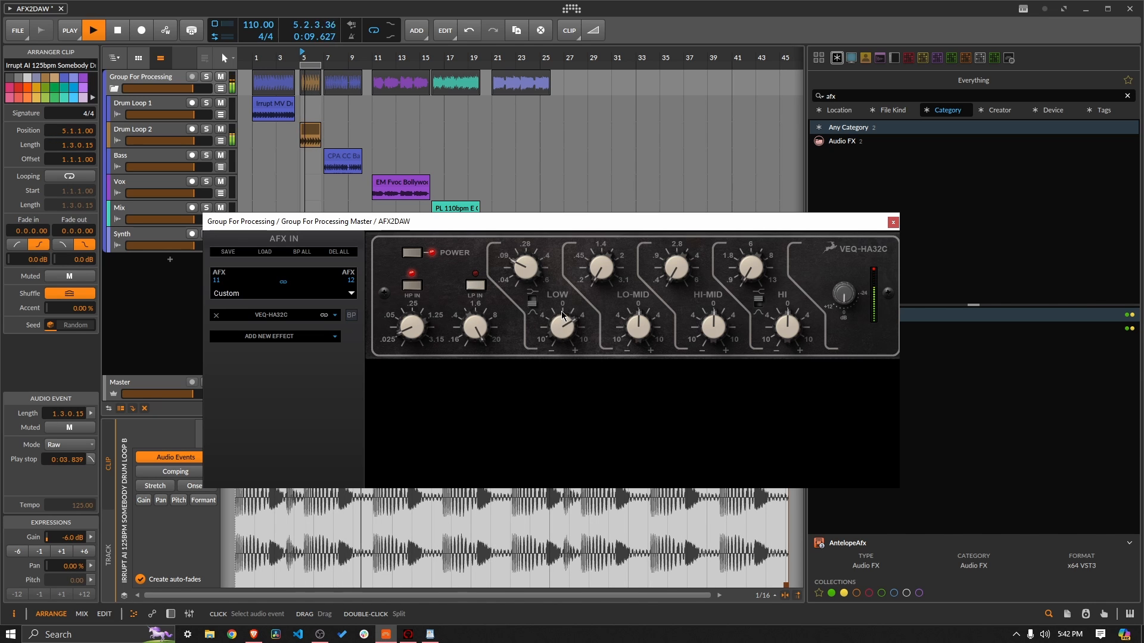
left_click_drag(561, 311, 562, 304)
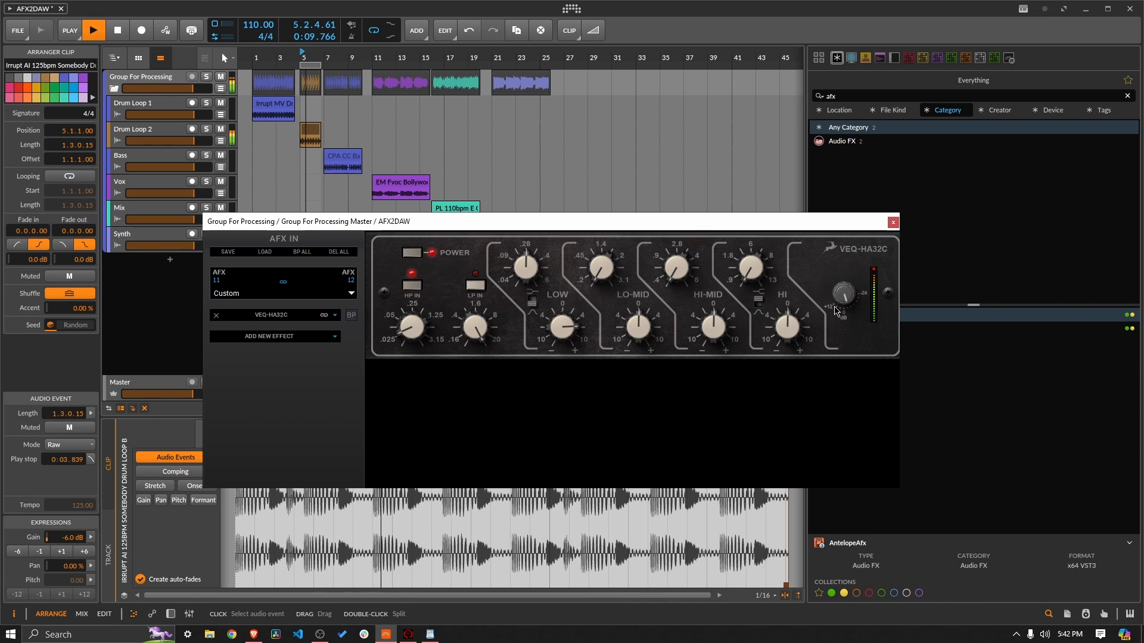
- Sweep the boosted Low band's frequency up and back down, and turn its gain to a slight cut
left_click_drag(526, 266, 542, 210)
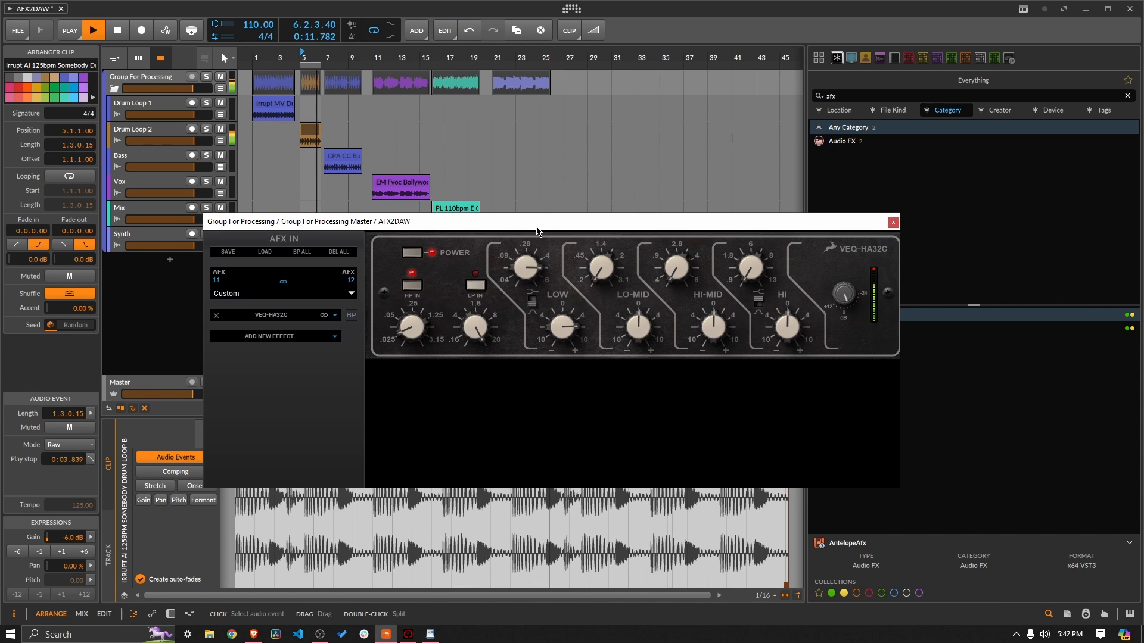
left_click_drag(526, 263, 531, 294)
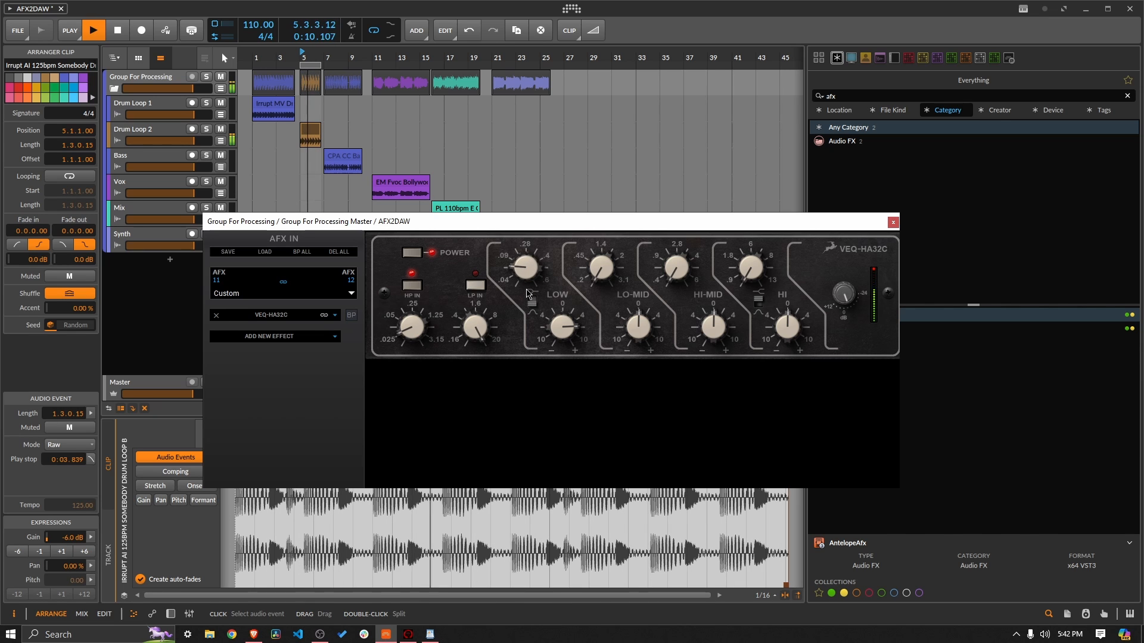
left_click_drag(526, 291, 560, 368)
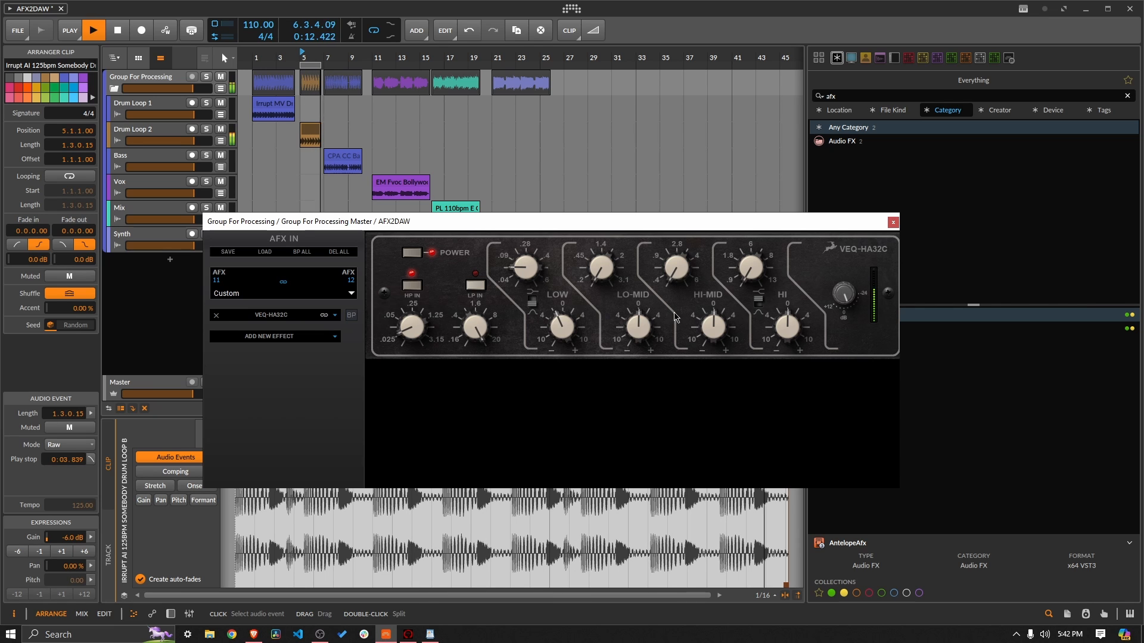
- Sweep a boosted Lo-Mid band, reduce its gain to a moderate boost, and compare against the bypassed EQ
left_click_drag(645, 317, 648, 297)
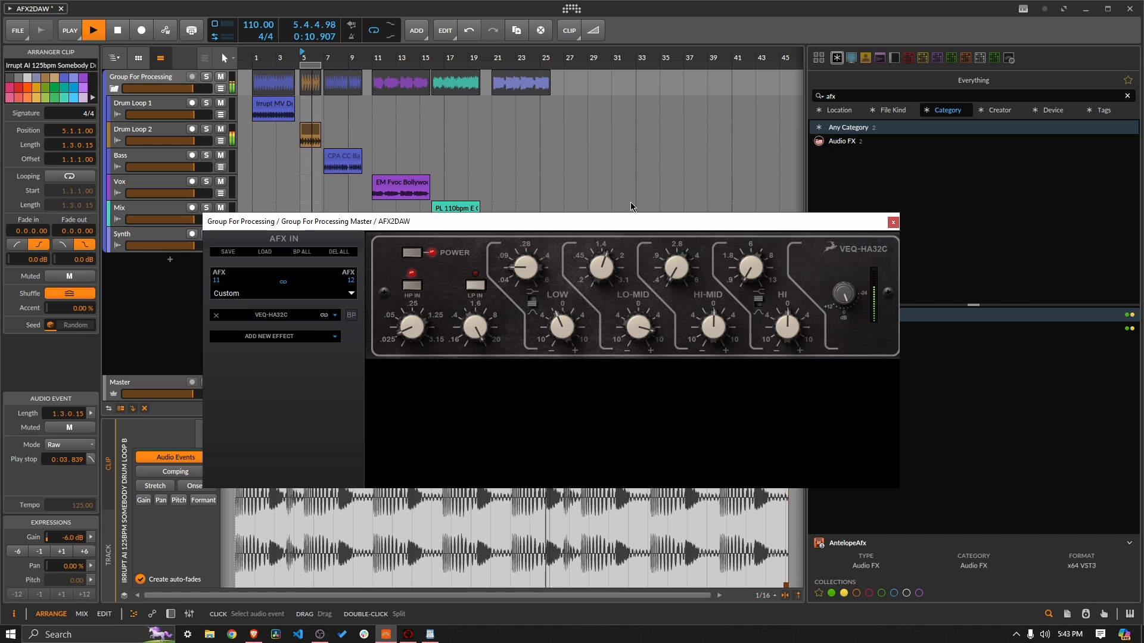
left_click_drag(640, 333, 641, 341)
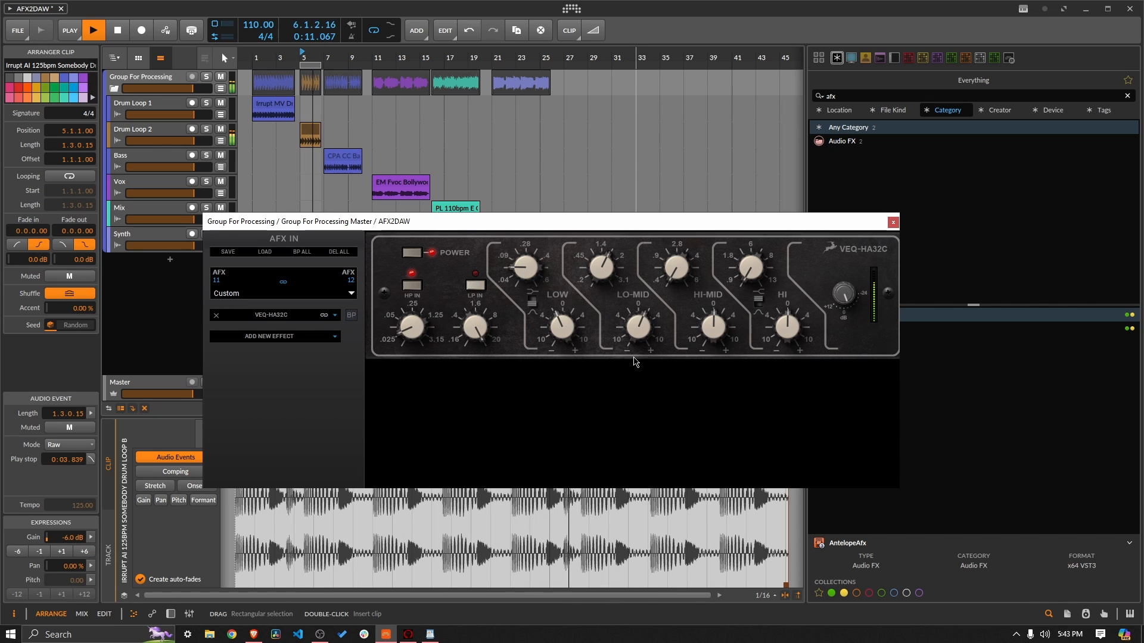
left_click(352, 316)
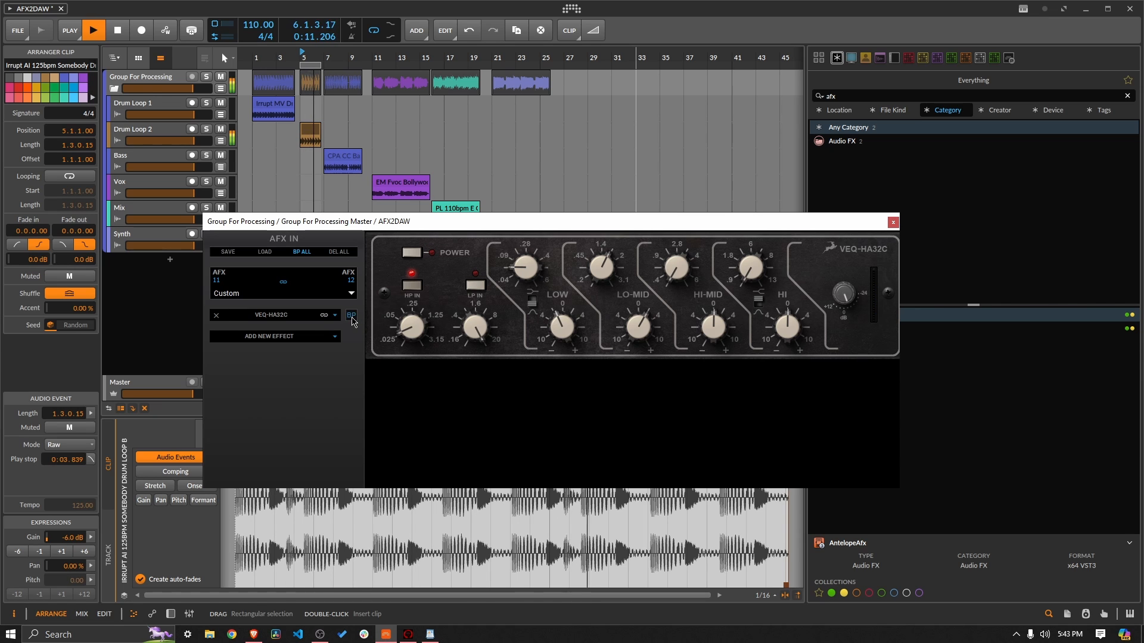
left_click(411, 252)
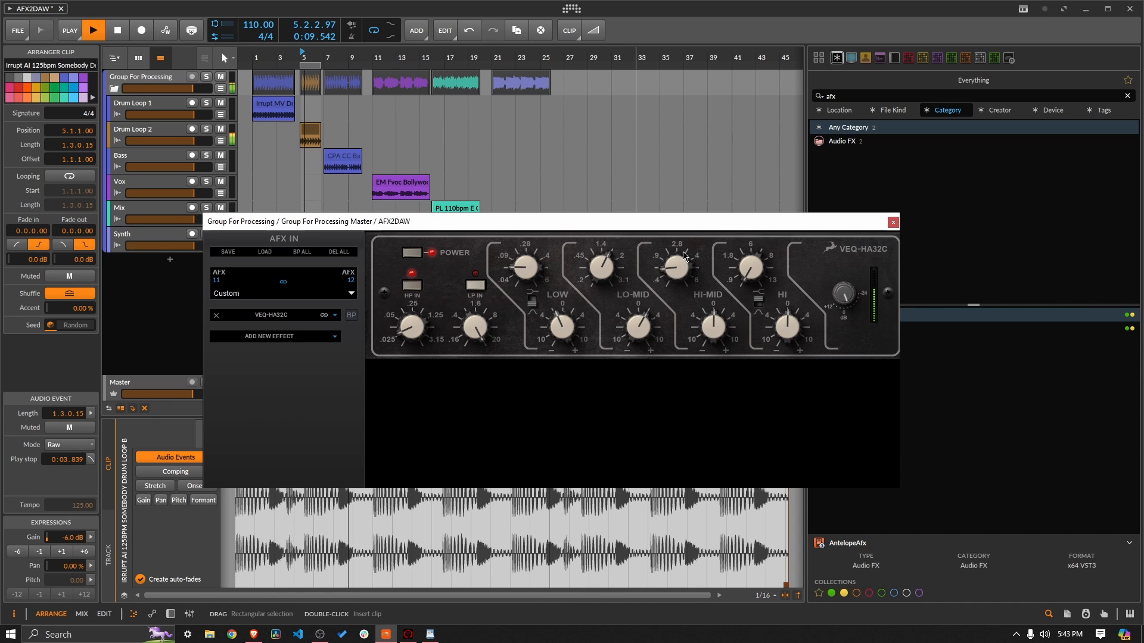
- Sweep a boosted Hi-Mid band, turn it to a slight cut, and boost the Hi band
left_click_drag(721, 313, 690, 174)
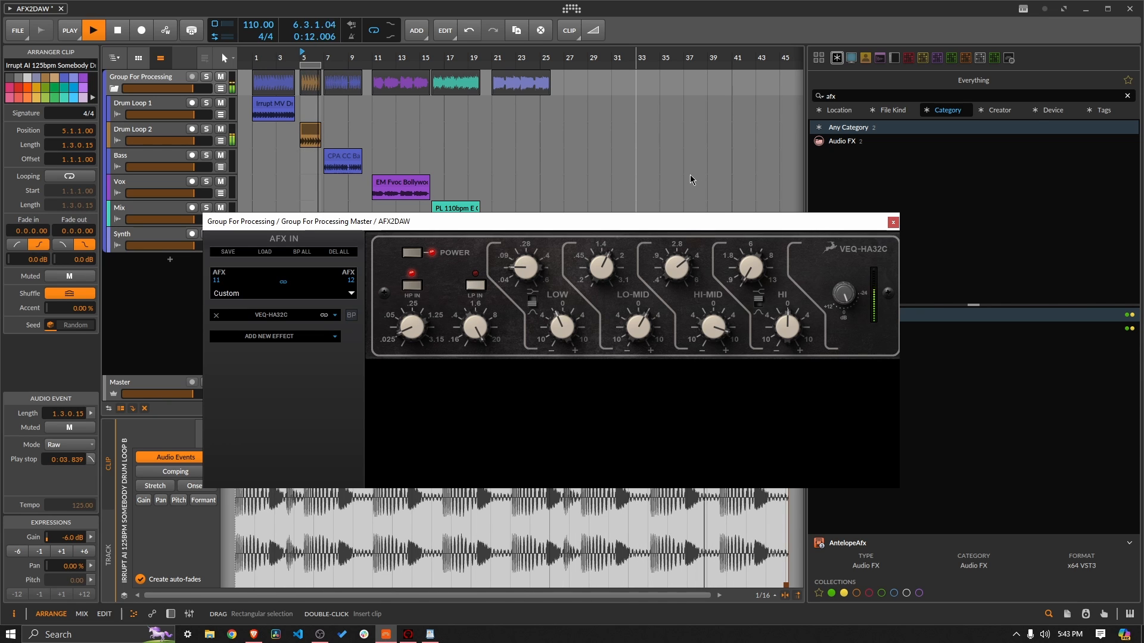
left_click_drag(710, 339, 693, 374)
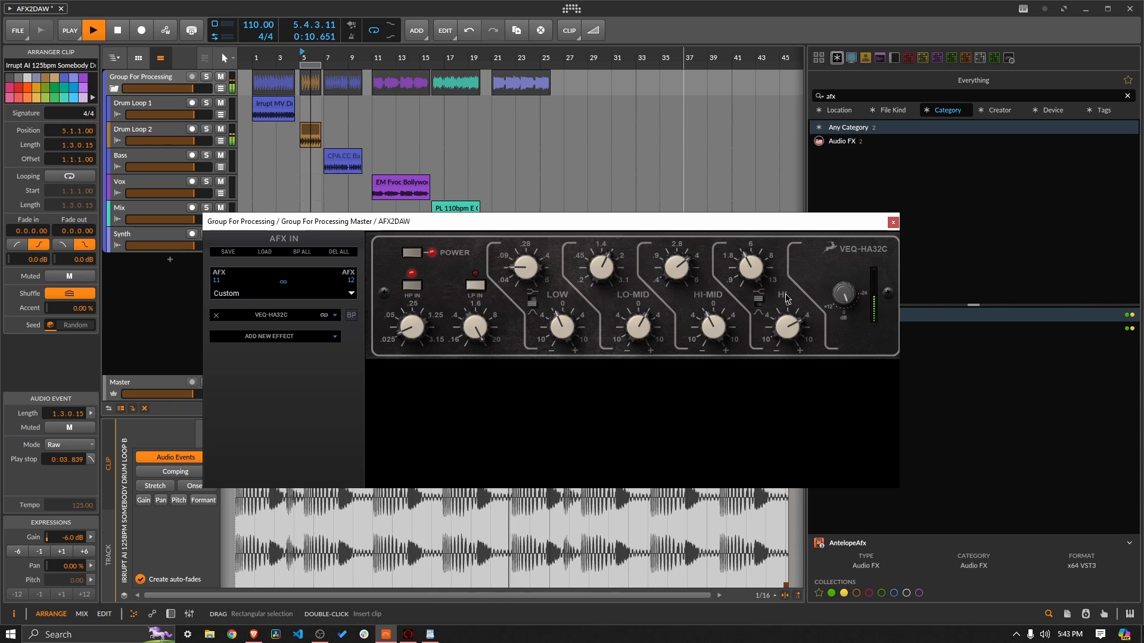
- Compare the drum loop with the VEQ-HA32C's power on and off repeatedly, then stop playback
left_click(418, 257)
left_click(412, 253)
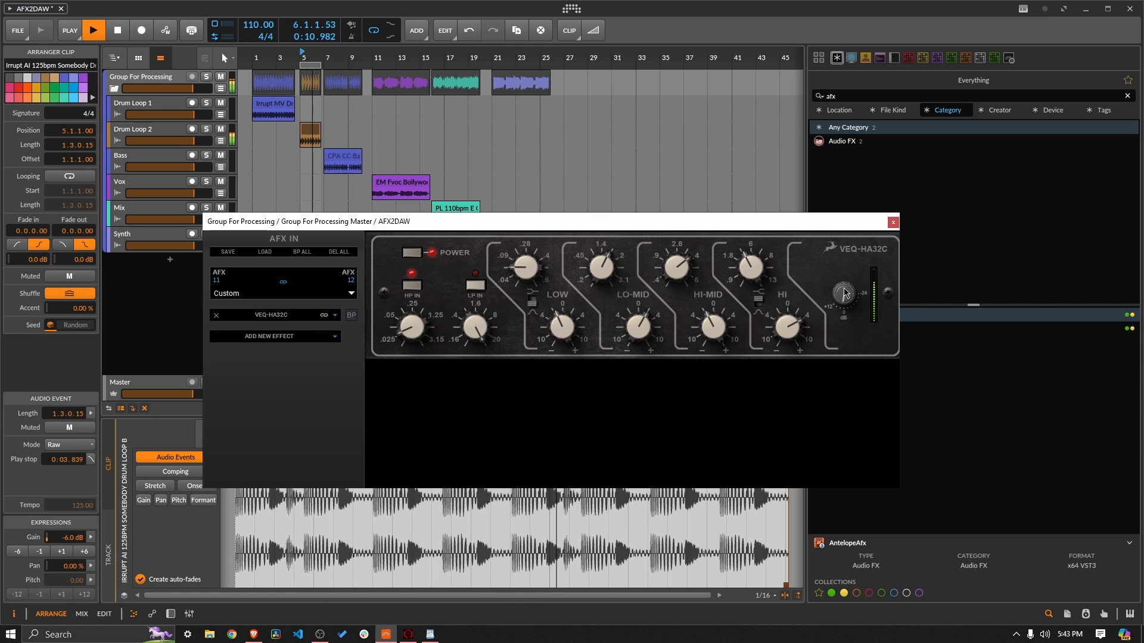
left_click(415, 258)
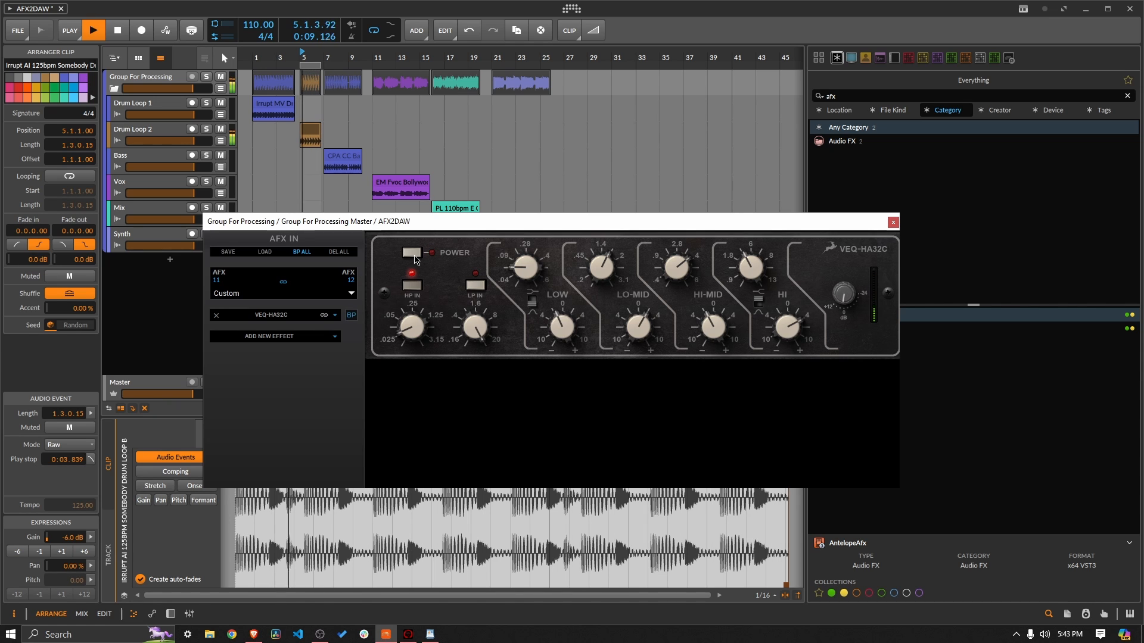
left_click(415, 257)
left_click(416, 258)
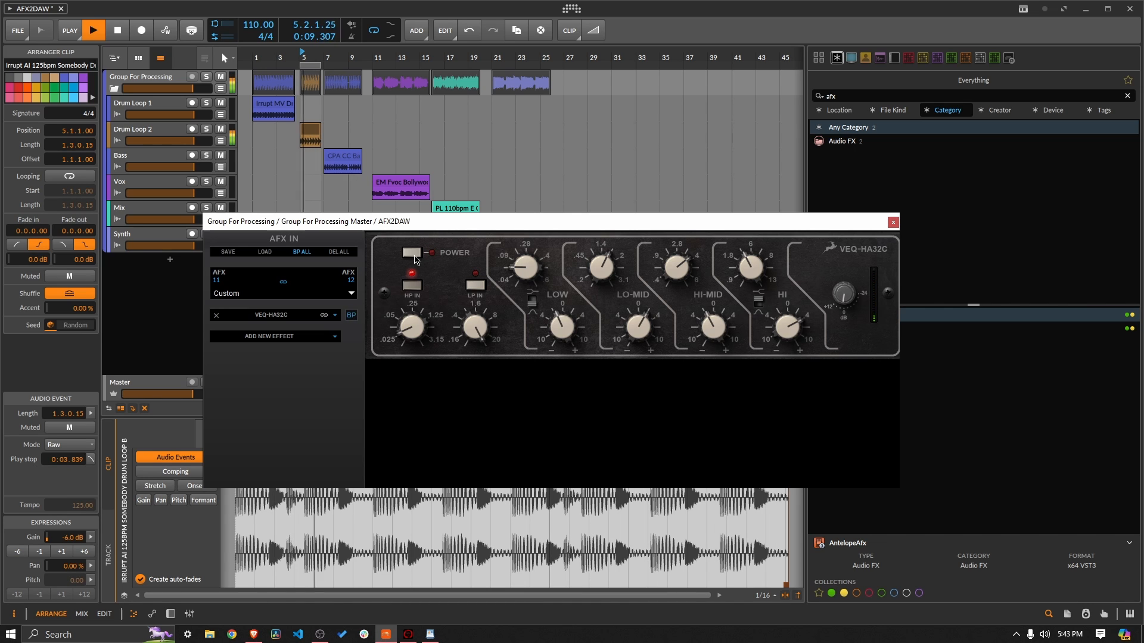
key("space")
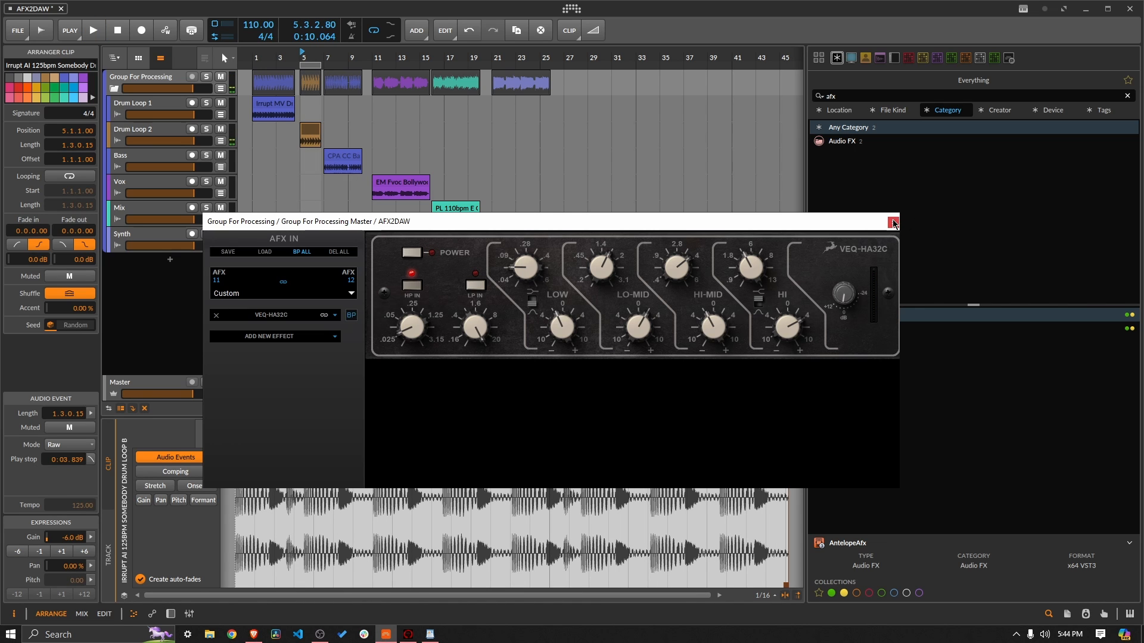
- Move the plugin window down clear of the tracks and select the Mix track's clip
left_click_drag(628, 230, 574, 318)
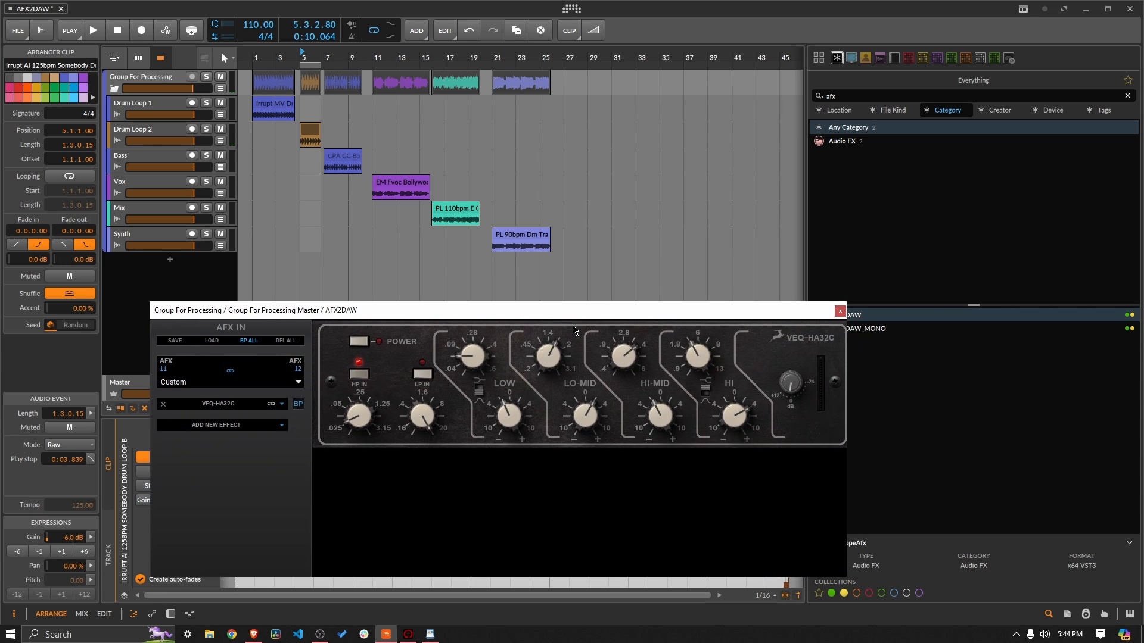
left_click(452, 213)
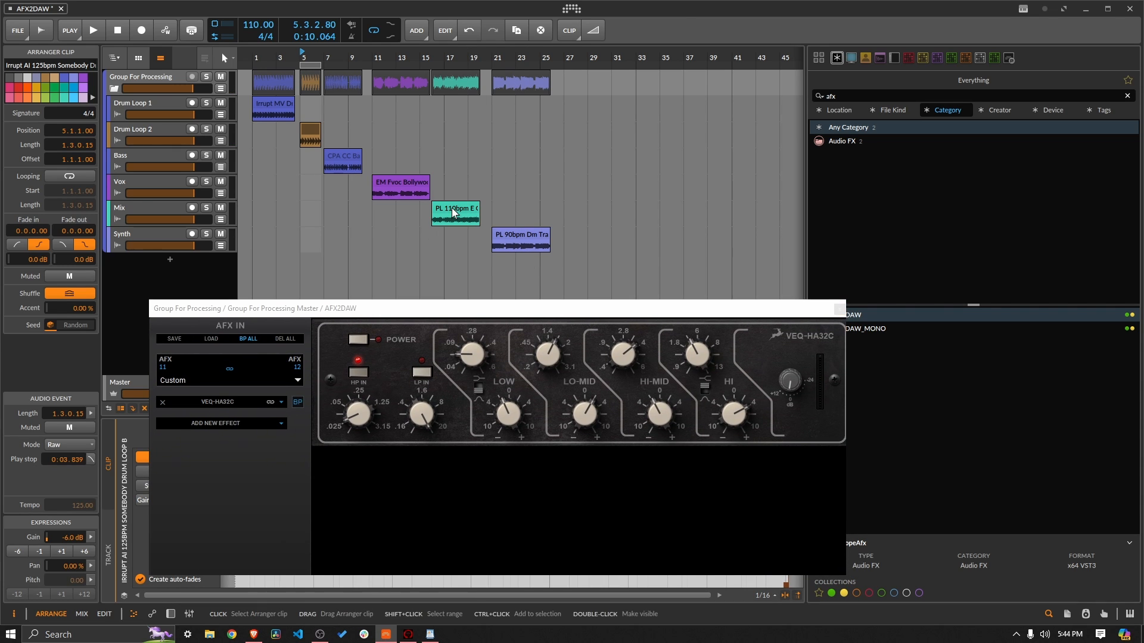
left_click(453, 213)
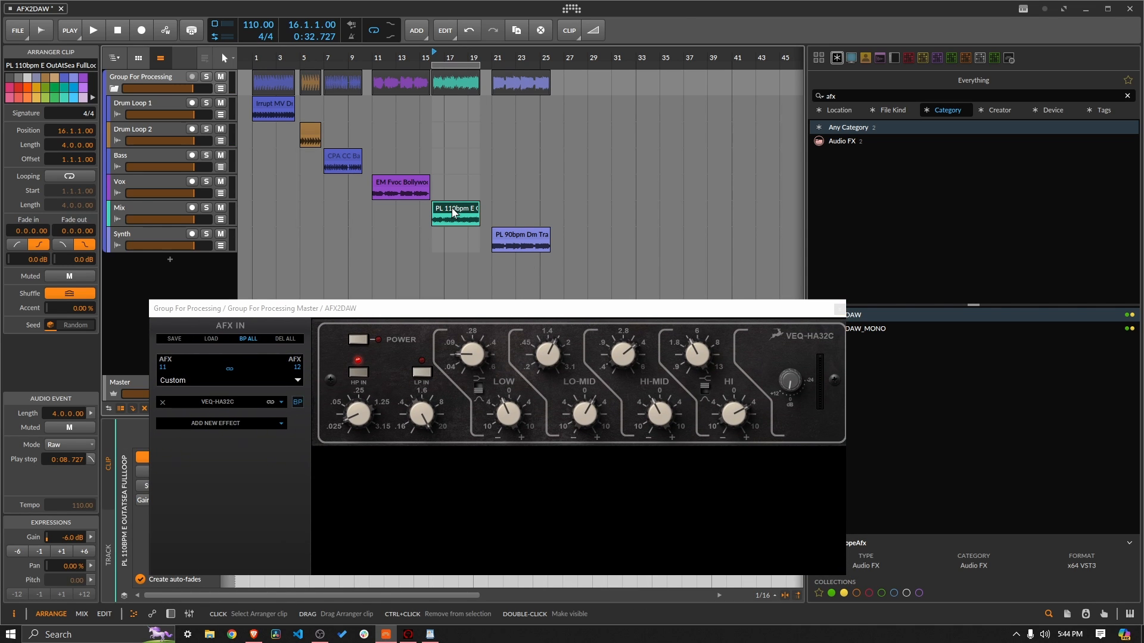
- Remove the VEQ-HA32C from the chain and add a fresh VEQ-HA32C from the Vintage EQs
left_click(163, 403)
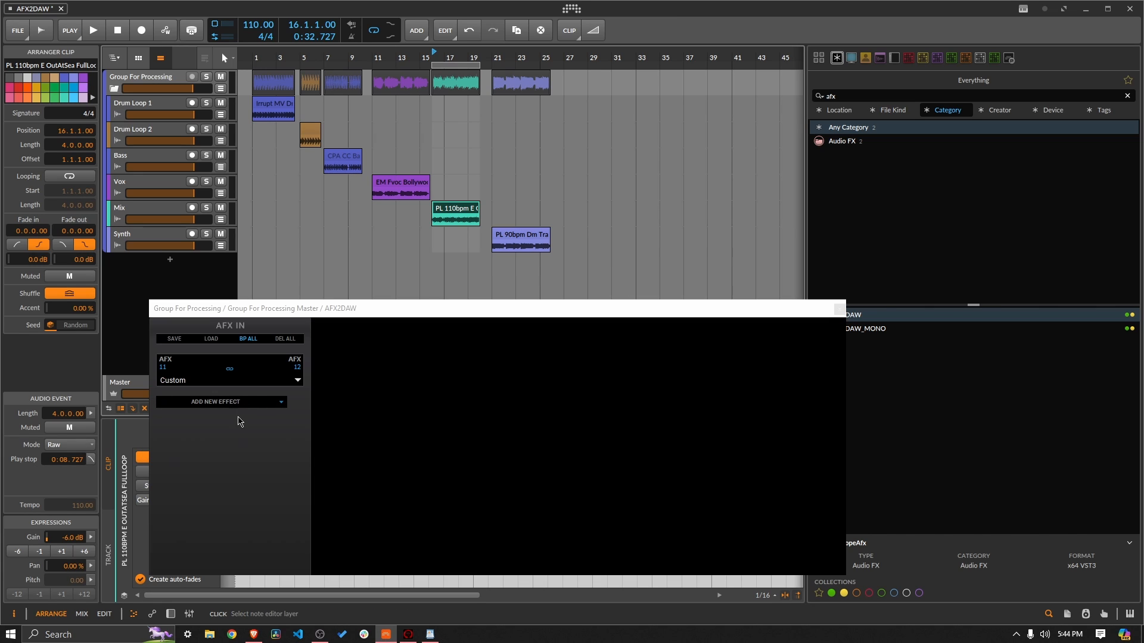
left_click(256, 403)
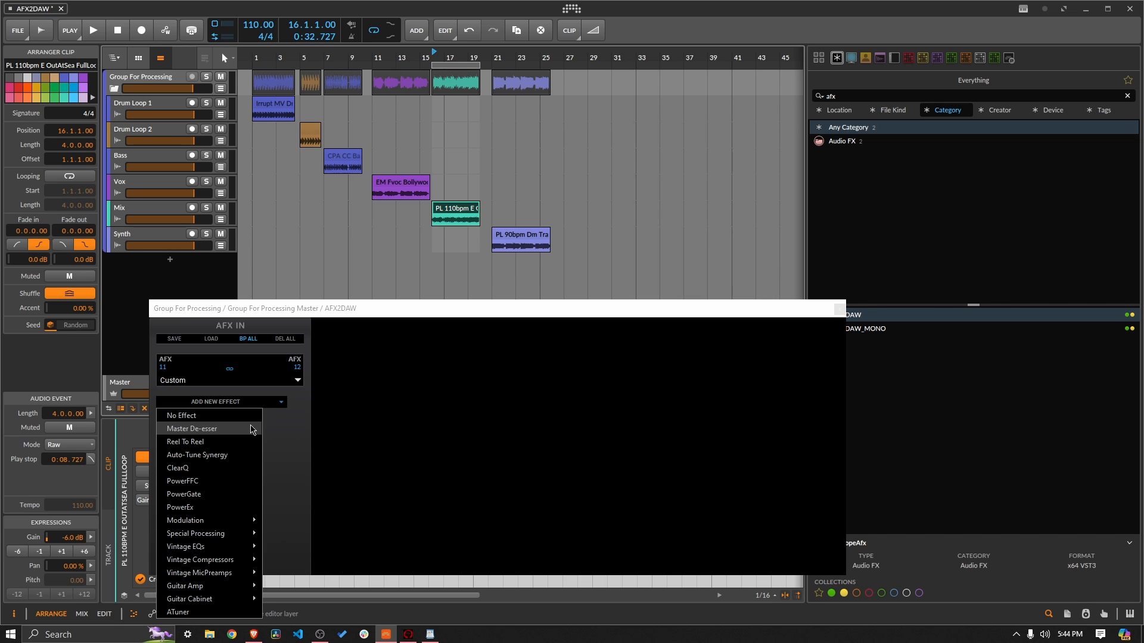
mouse_move(240, 548)
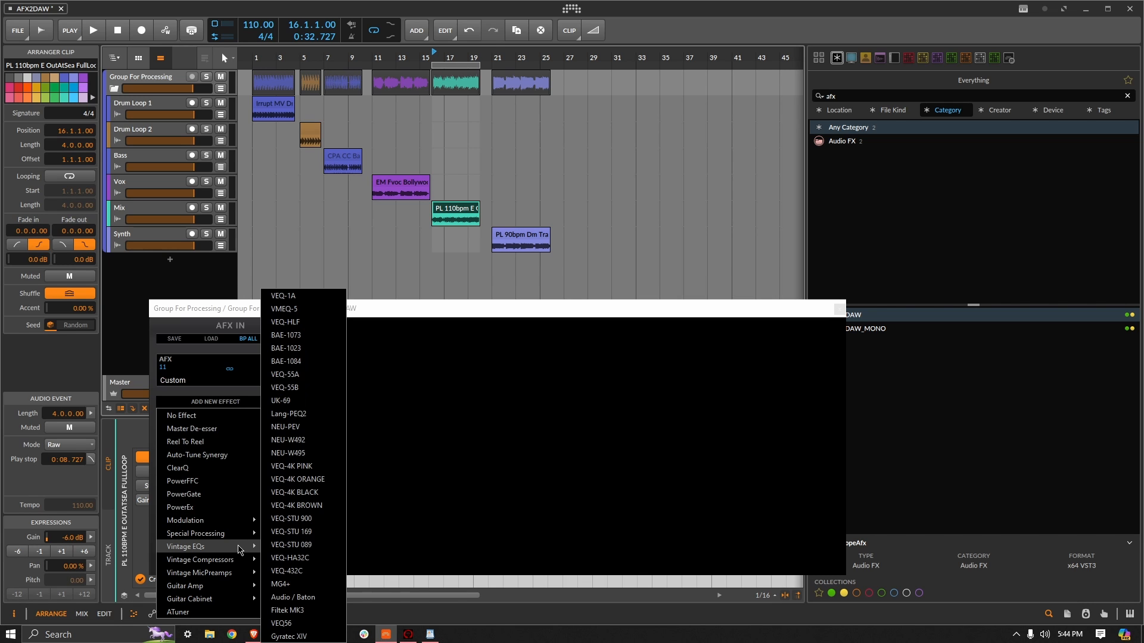
left_click(333, 559)
- Play the Mix clip, engage the high-pass and low-pass filters, and adjust their cutoff frequencies
key("space")
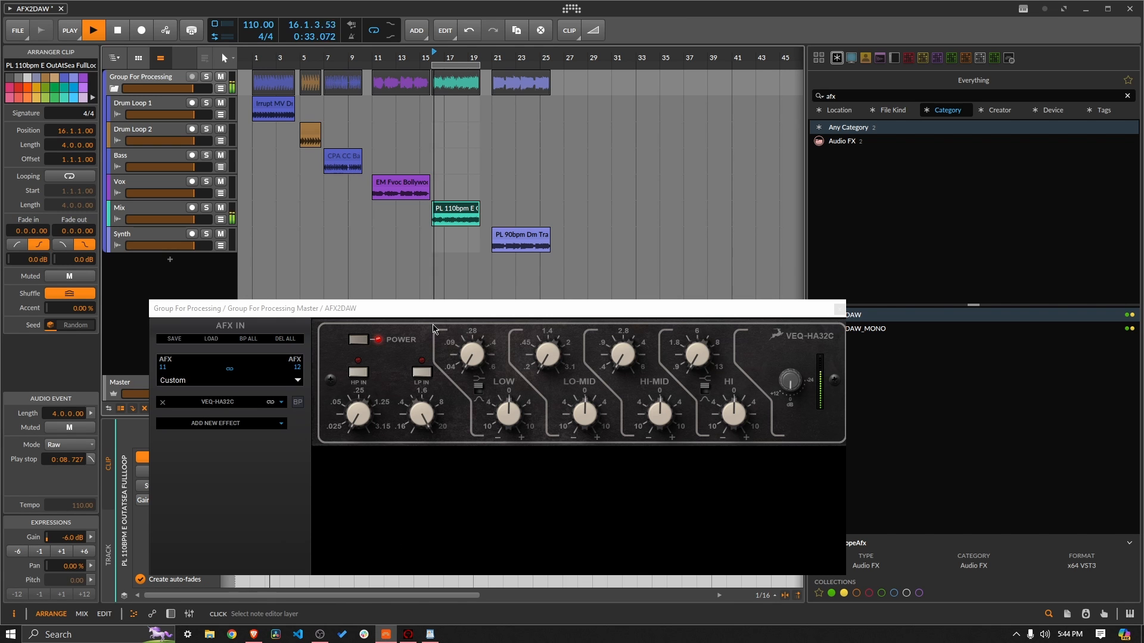
left_click(365, 378)
left_click(420, 376)
left_click_drag(411, 417, 360, 403)
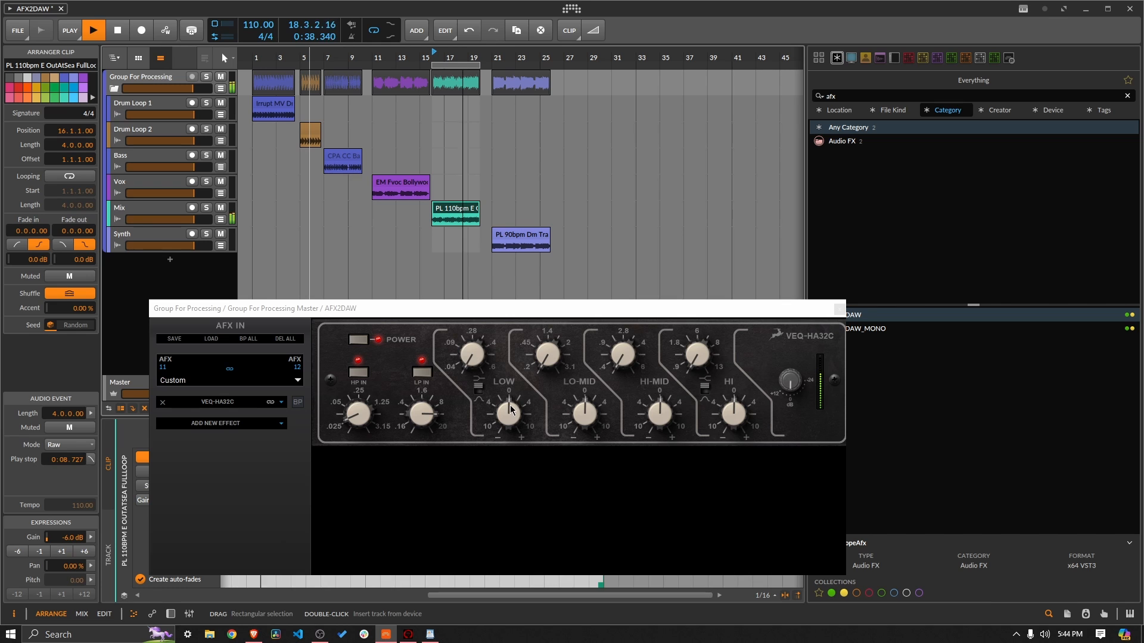
- Boost the Low band on the Mix clip, sweep its frequency upward, and stop playback
left_click_drag(517, 426, 524, 390)
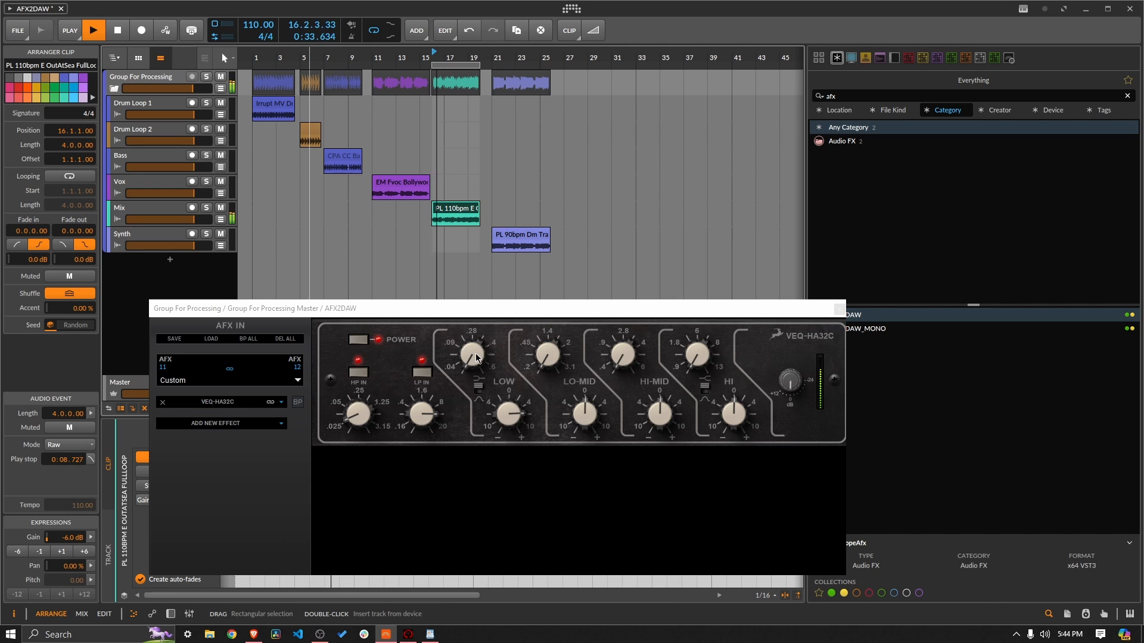
left_click_drag(472, 353, 472, 321)
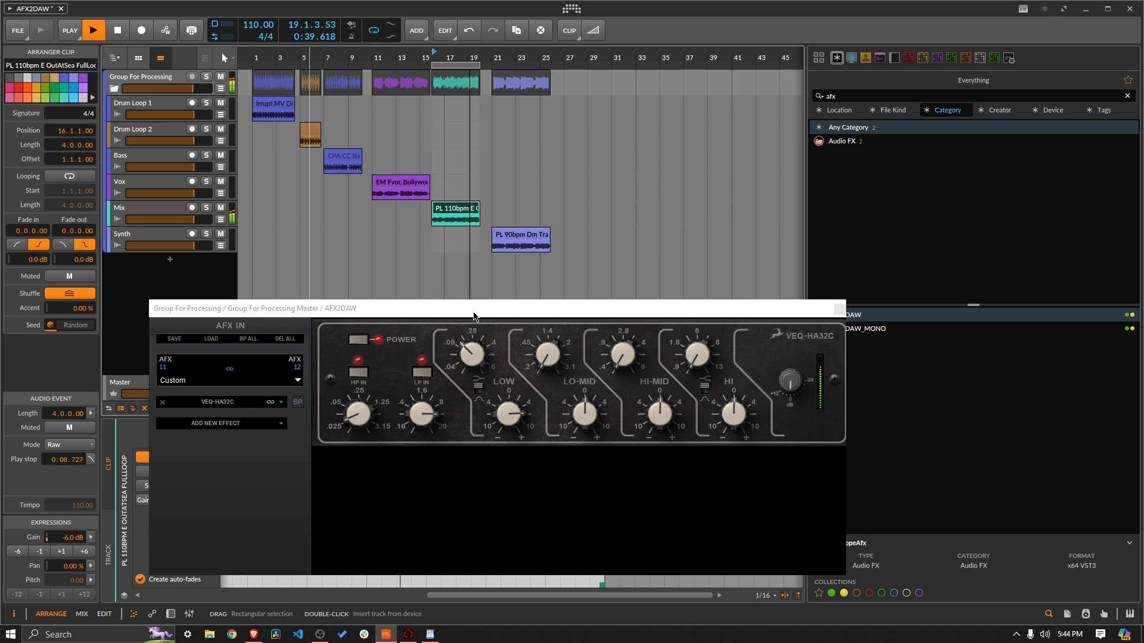
left_click_drag(476, 308, 479, 300)
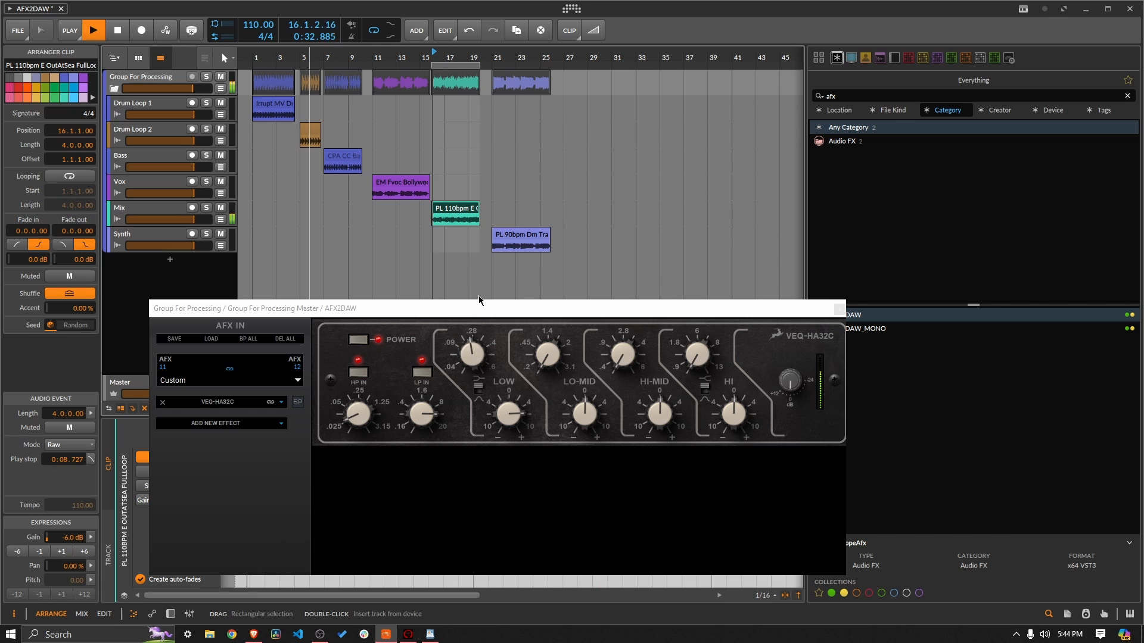
mouse_move(462, 360)
left_mouse_down()
mouse_move(468, 345)
mouse_move(468, 362)
left_mouse_up()
key("space")
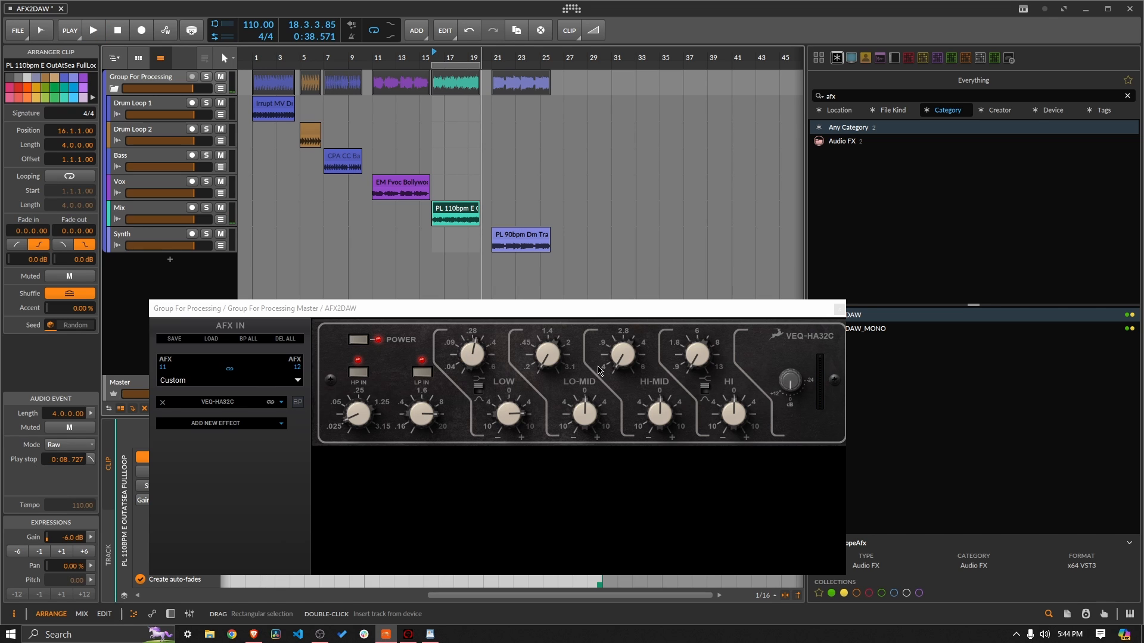
- Play the Mix clip and try boosts on the VEQ-HA32C's Lo-Mid and Hi-Mid bands, ending with a cut on each
key("space")
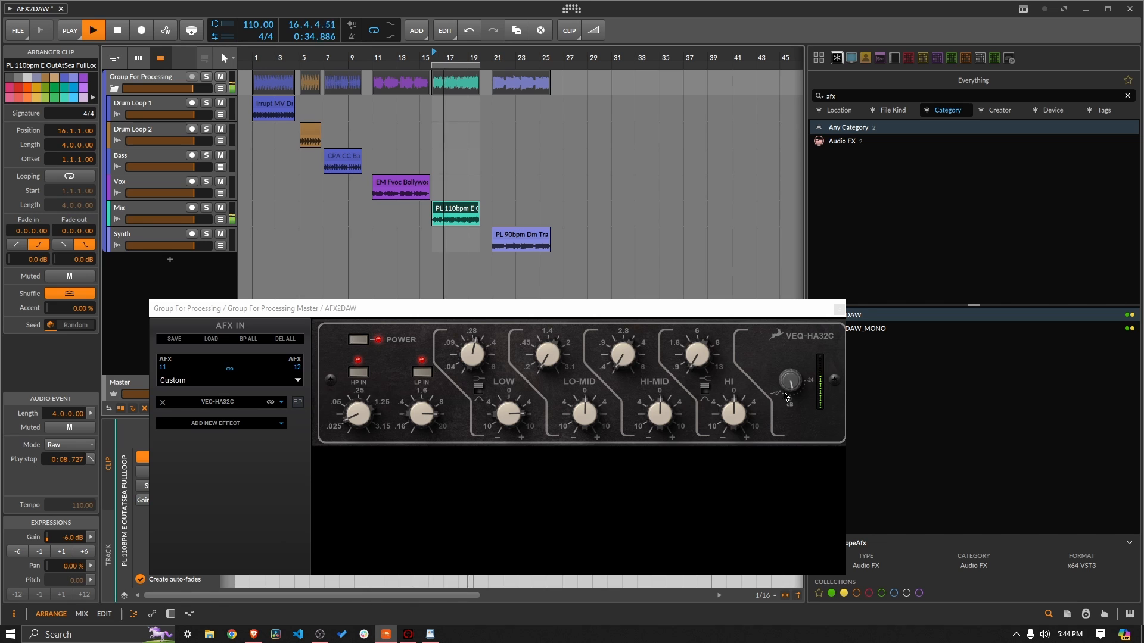
left_click_drag(585, 412, 551, 356)
left_click_drag(578, 419, 582, 496)
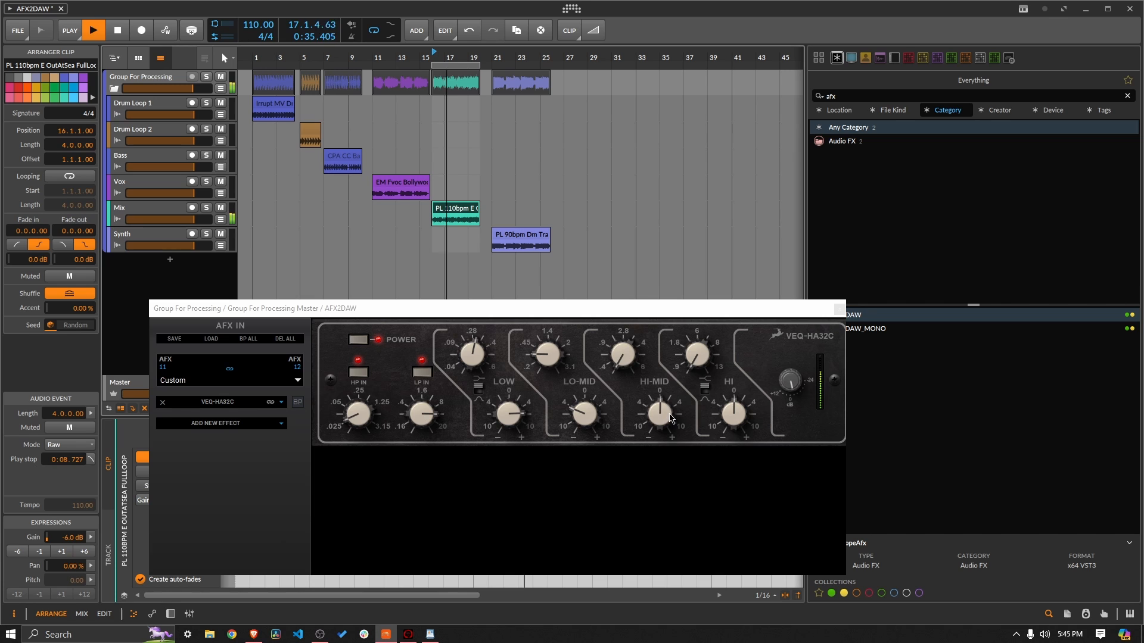
left_click_drag(670, 417, 633, 330)
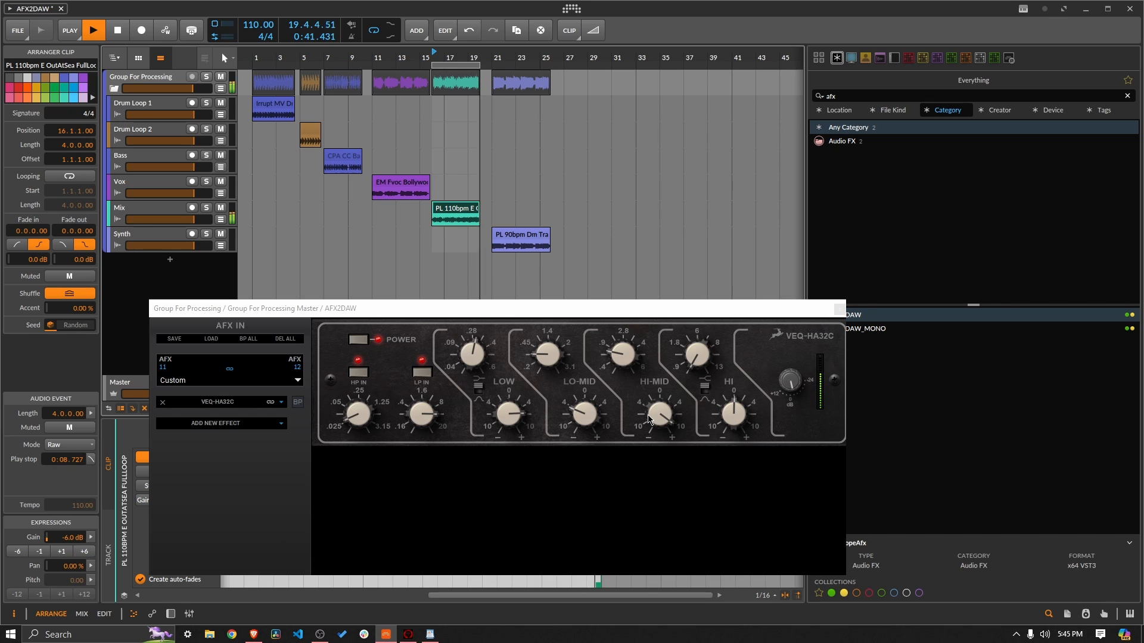
left_click_drag(663, 412, 642, 512)
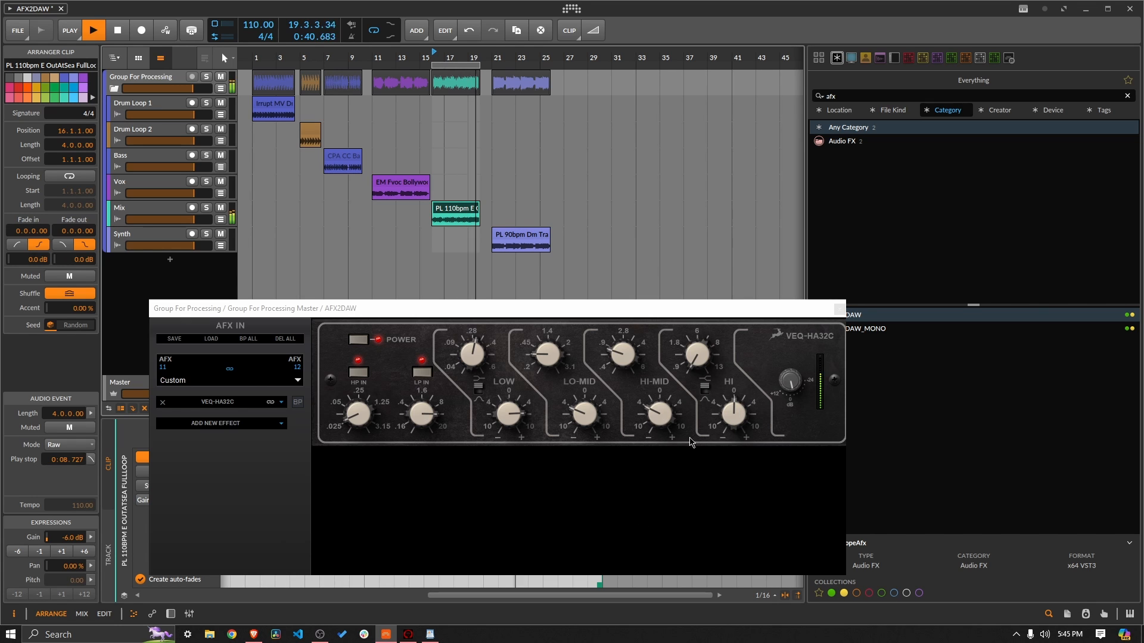
- Boost the Hi band on the Mix clip, ease the boost back, and fine-tune the Lo-Mid gain
left_click_drag(725, 411, 703, 301)
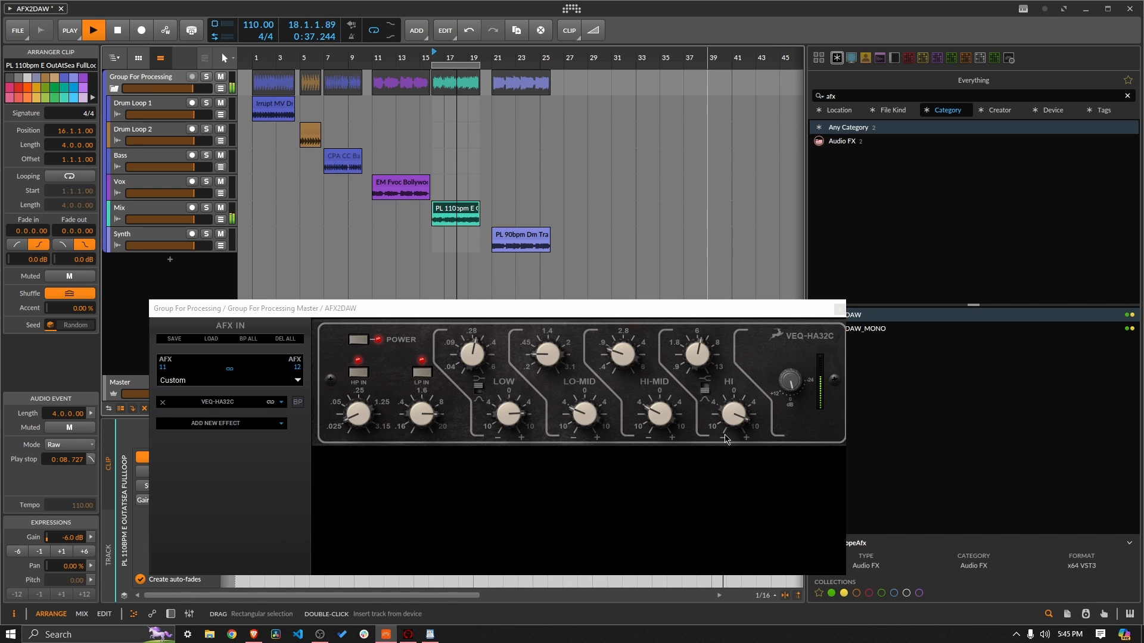
left_click_drag(730, 413, 722, 451)
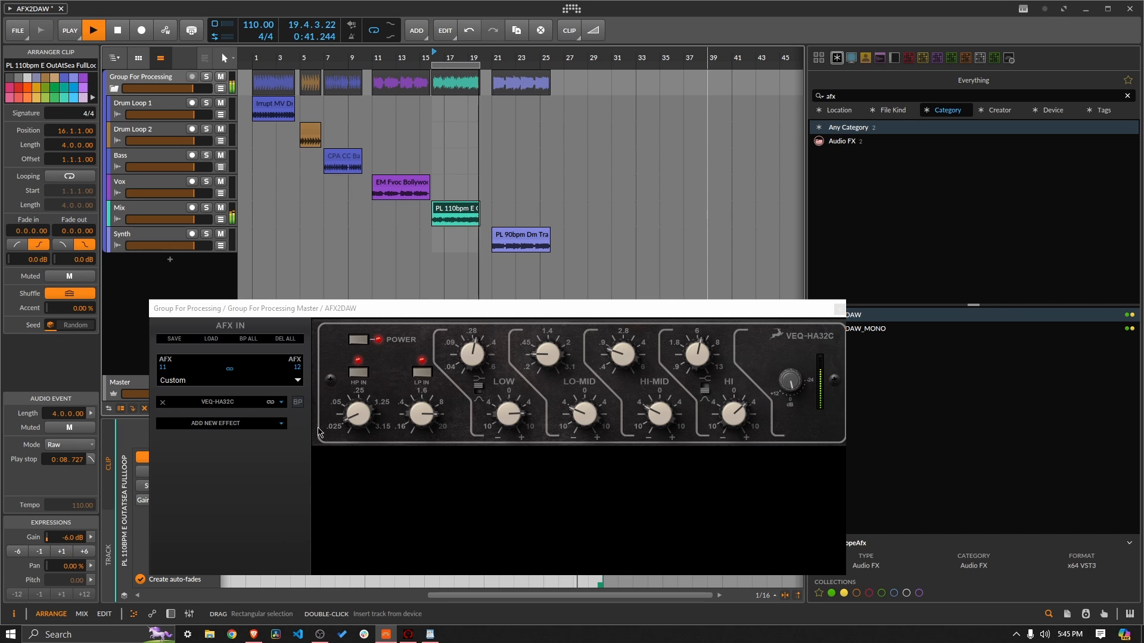
left_click_drag(591, 428, 583, 439)
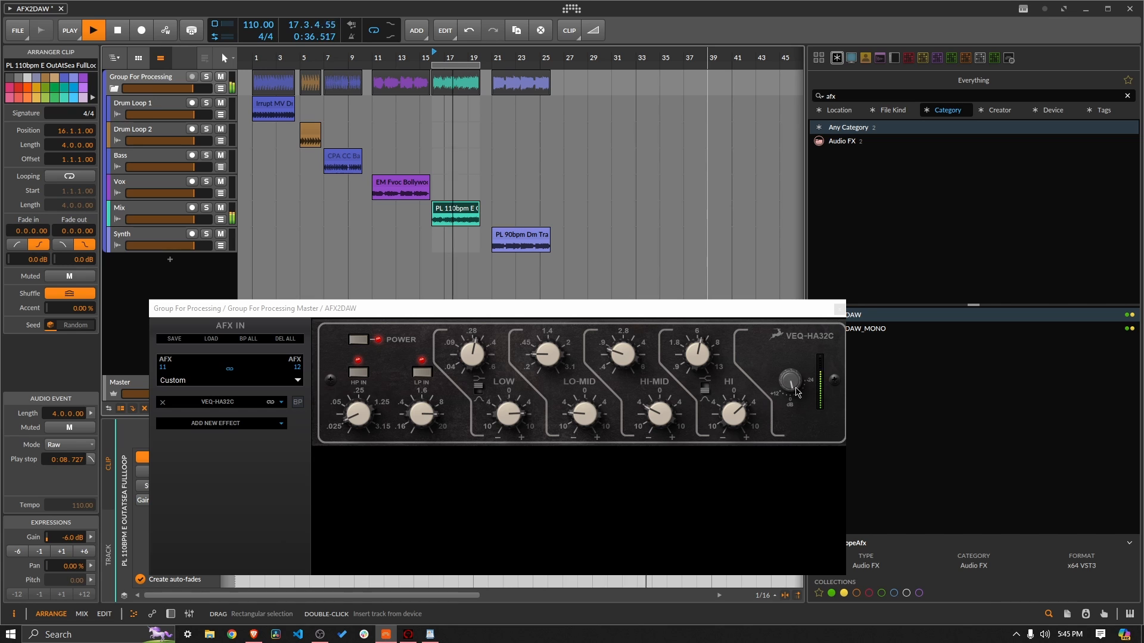
- Compare the playing Mix clip with the VEQ-HA32C powered off and on, replay it with the EQ engaged, and stop playback
left_click(362, 340)
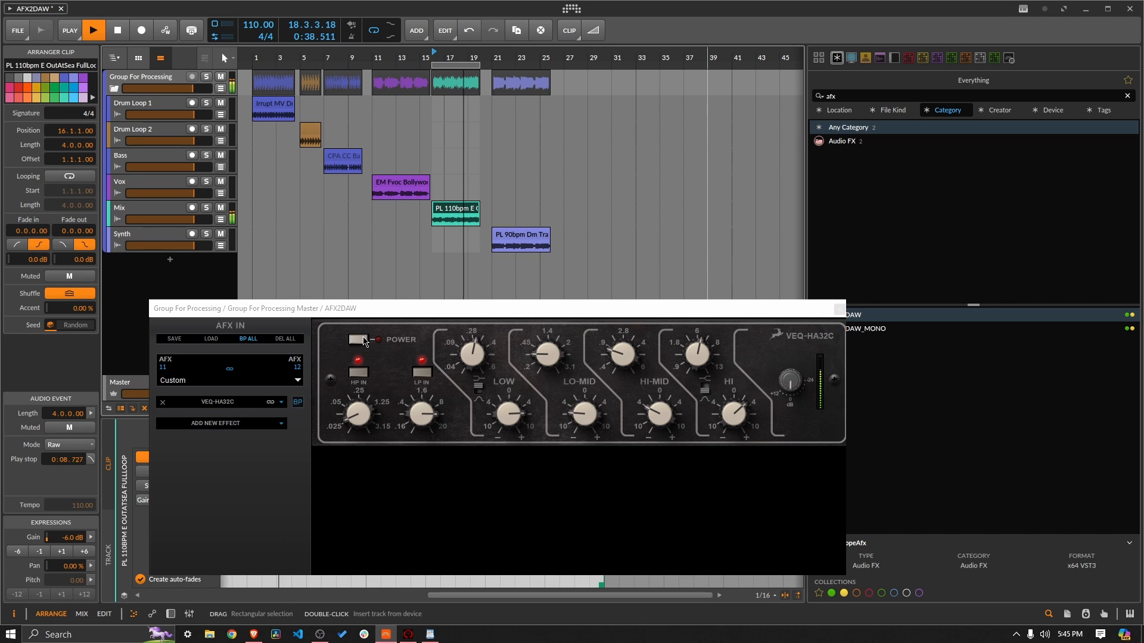
left_click(362, 339)
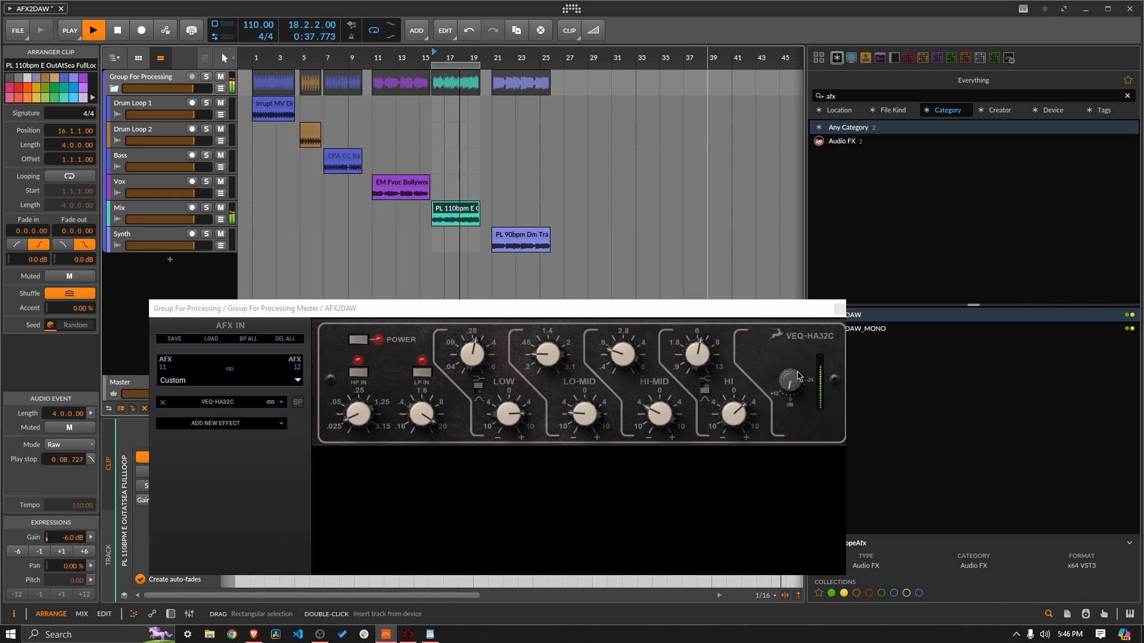
left_click(364, 343)
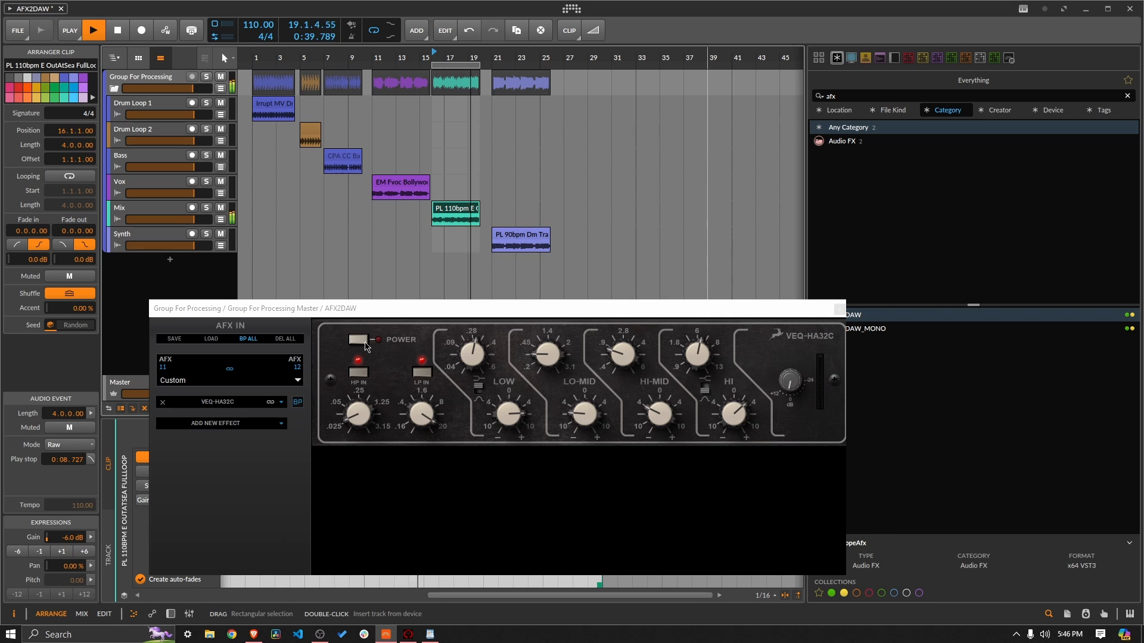
left_click(363, 342)
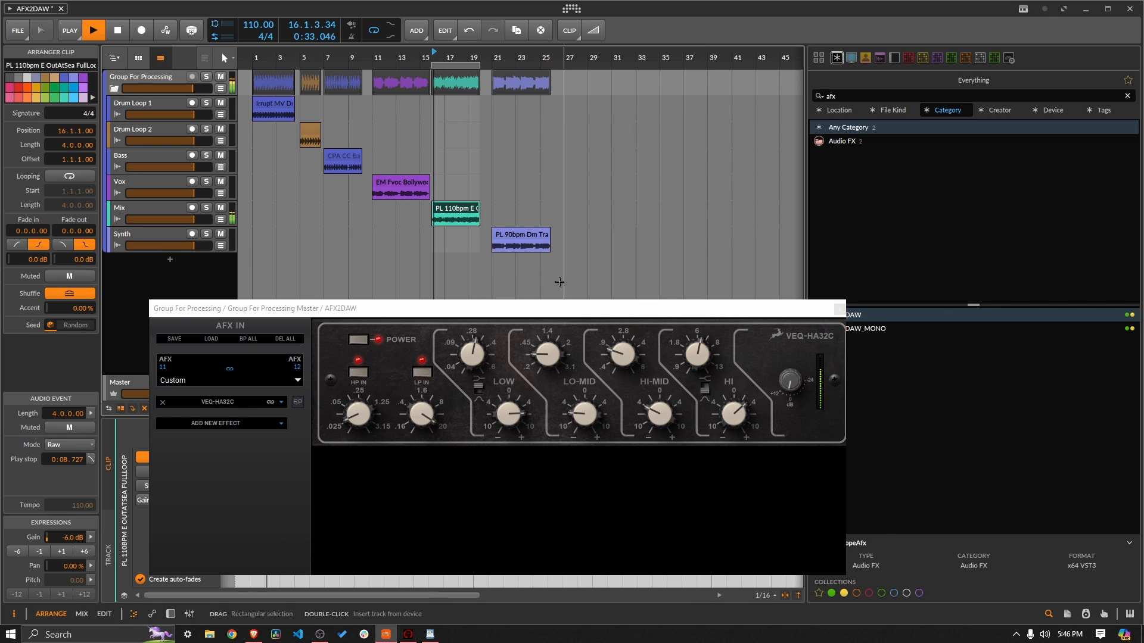
key("space")
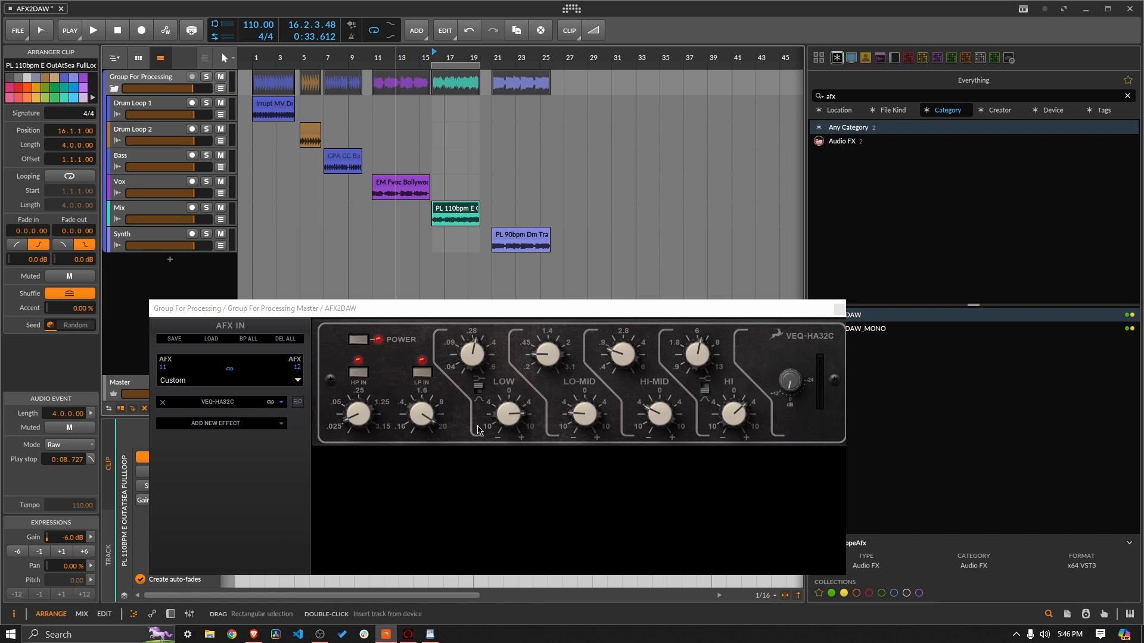
key("space")
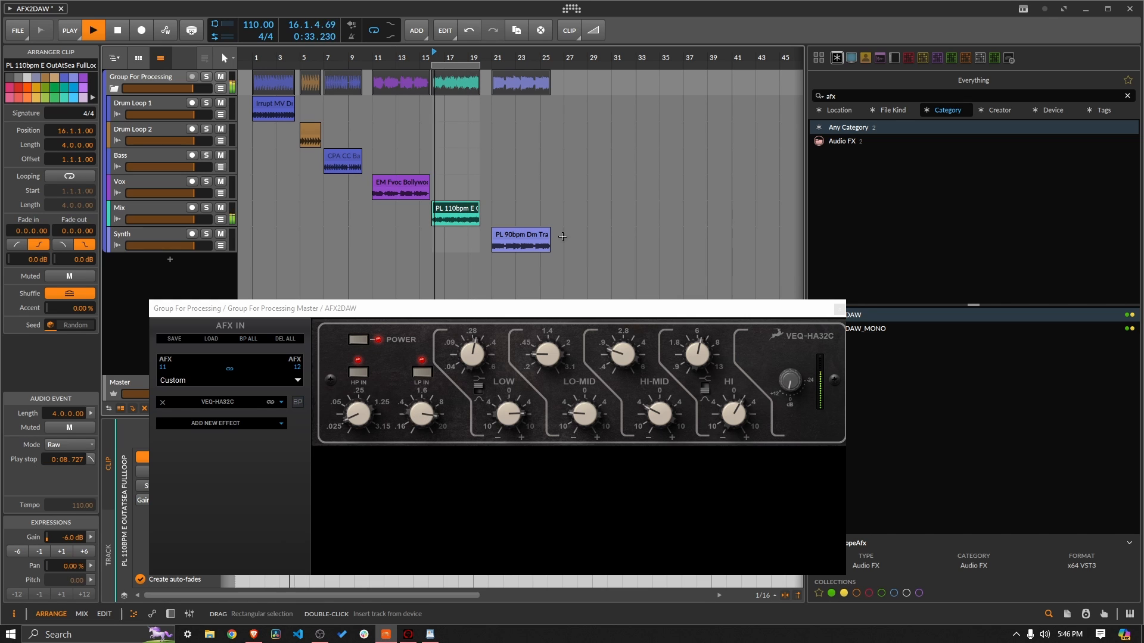
key("space")
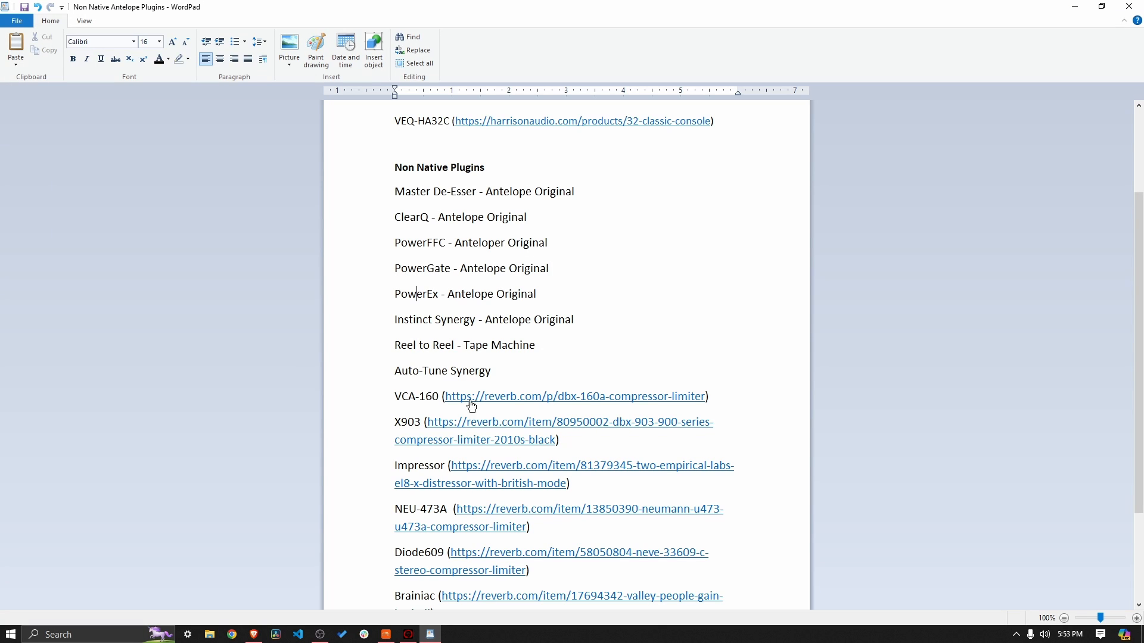
- Check the Non Native Plugins list against the Zen Q control panel and add ClearQ to the Preamp 2 effects chain
left_click(409, 634)
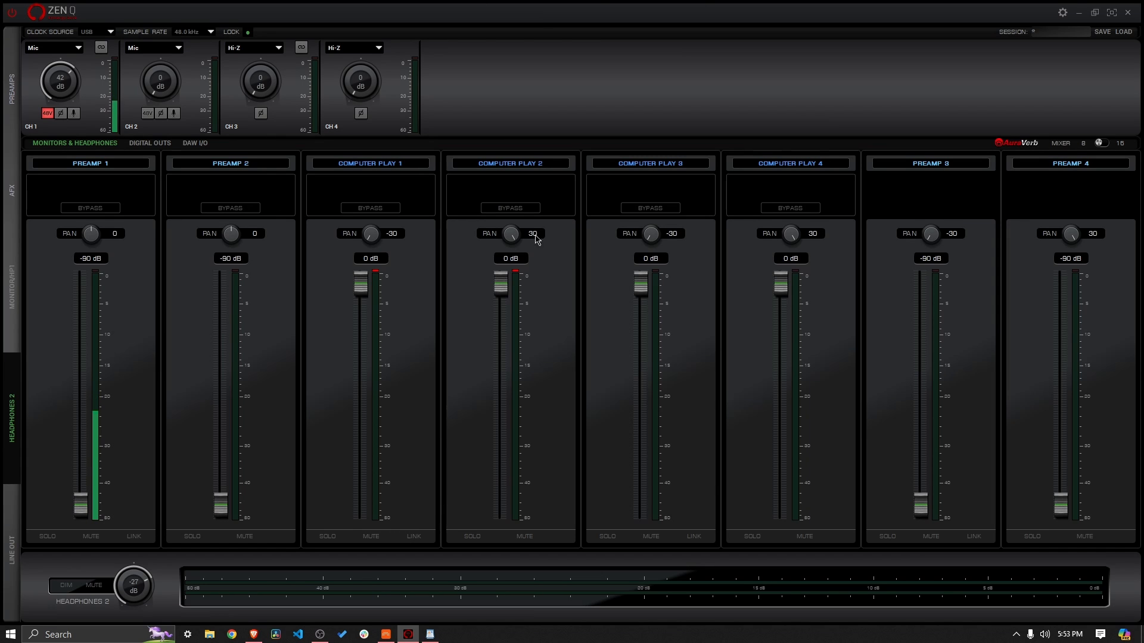
left_click(431, 633)
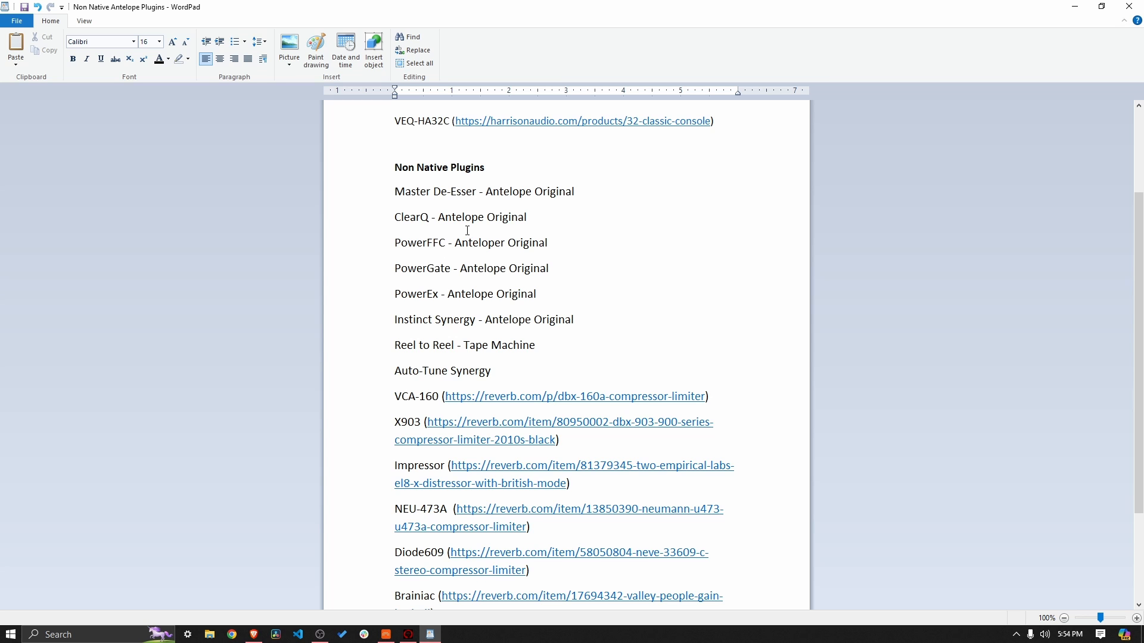
left_click(408, 634)
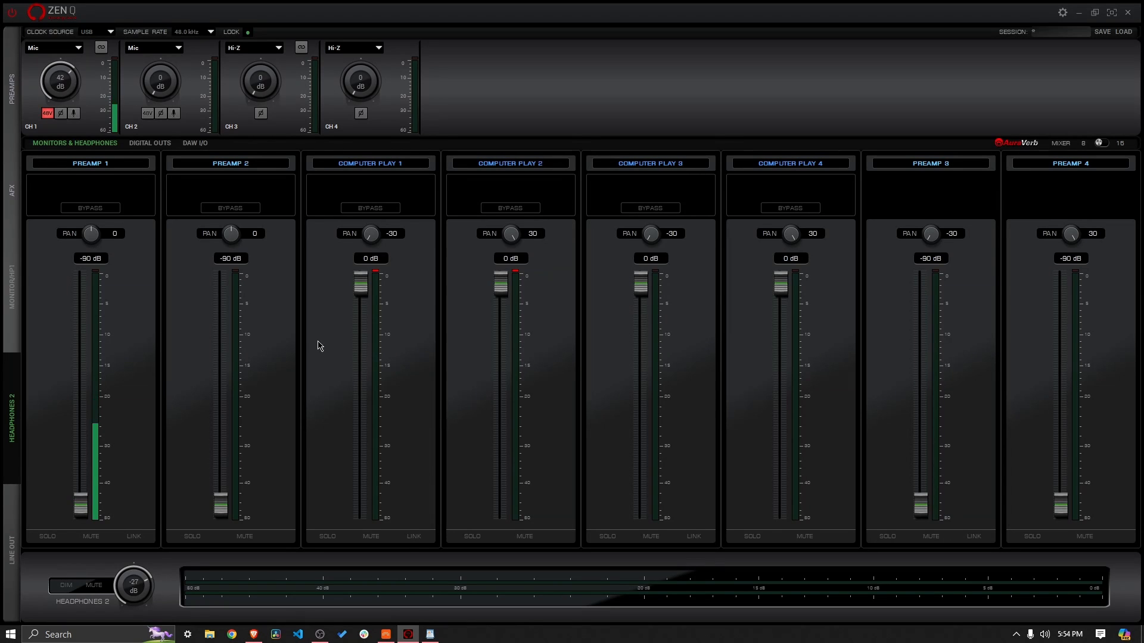
left_click(271, 192)
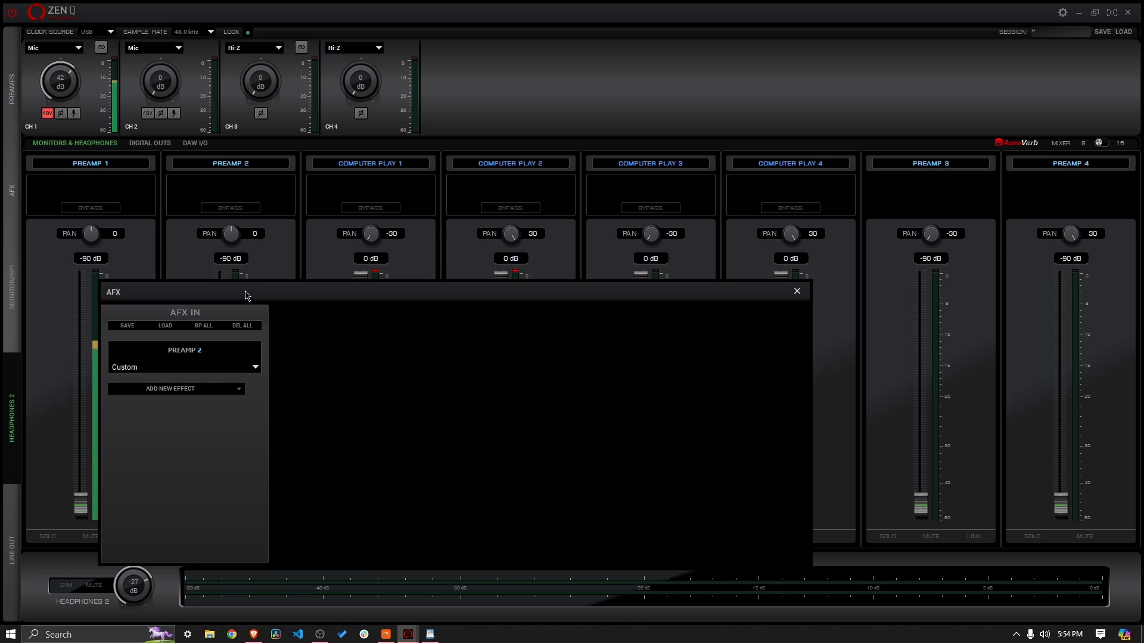
left_click(238, 389)
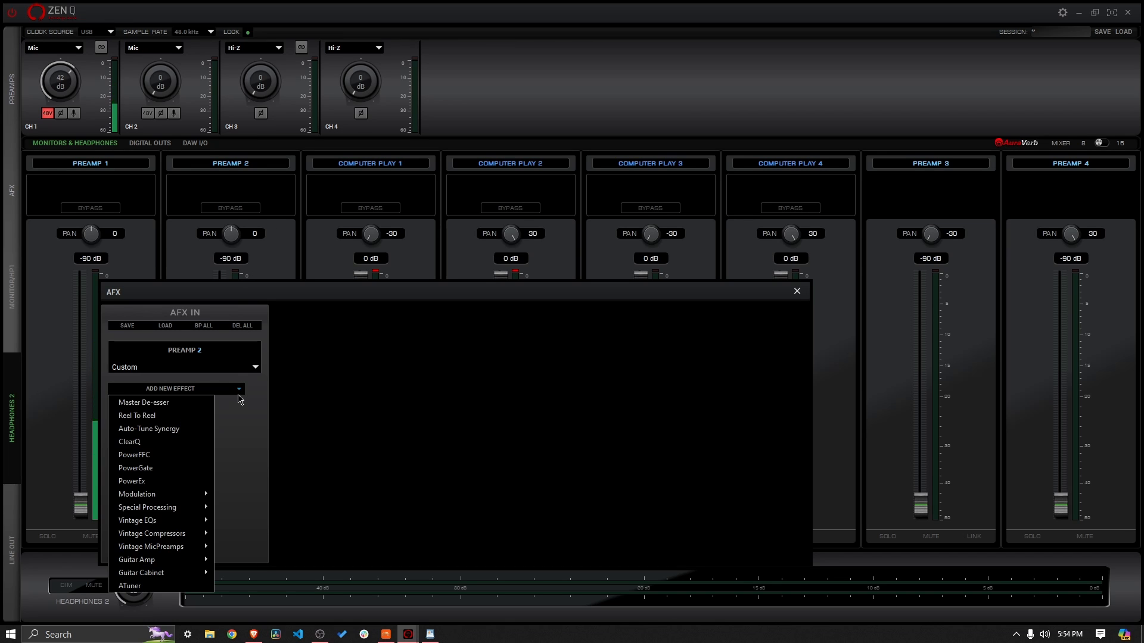
left_click(170, 443)
- Set ClearQ's first band to a low cut, boost the 200 Hz band by 7.0 dB, and set its Q to 2.71
scroll(331, 327, "down", 1)
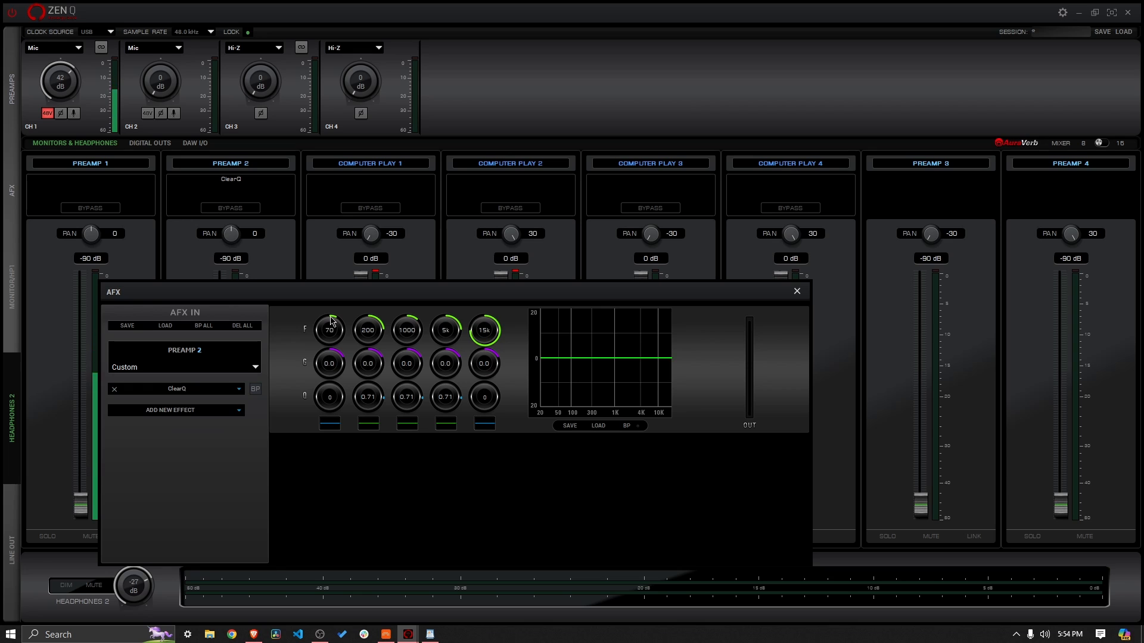
scroll(328, 368, "up", 8)
left_click(330, 423)
left_click_drag(370, 376, 370, 354)
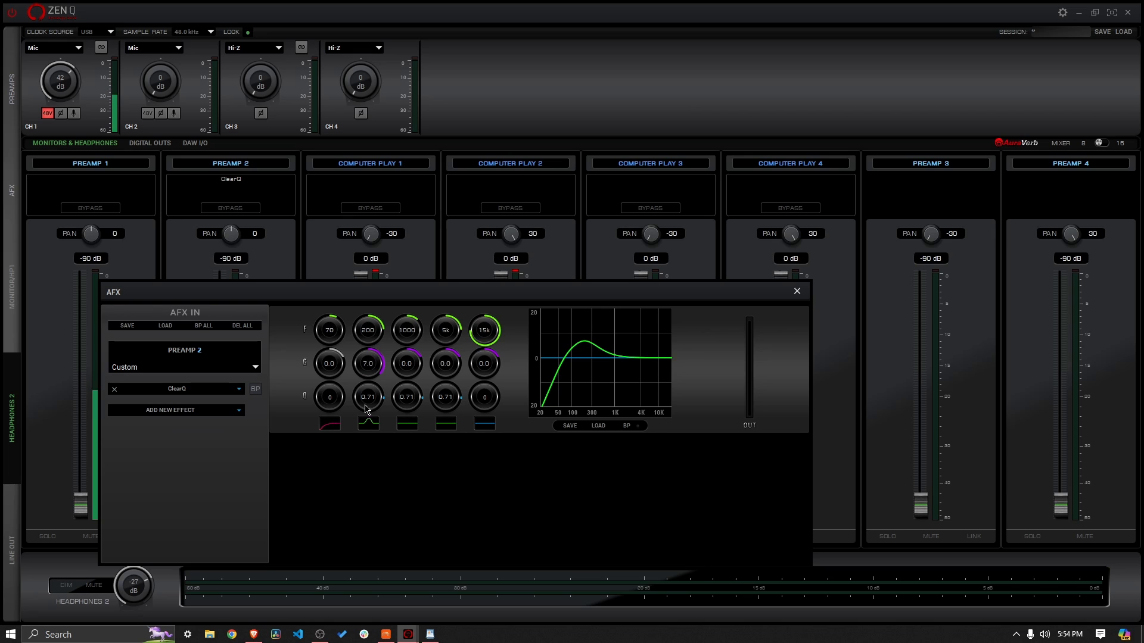
scroll(368, 409, "up", 10)
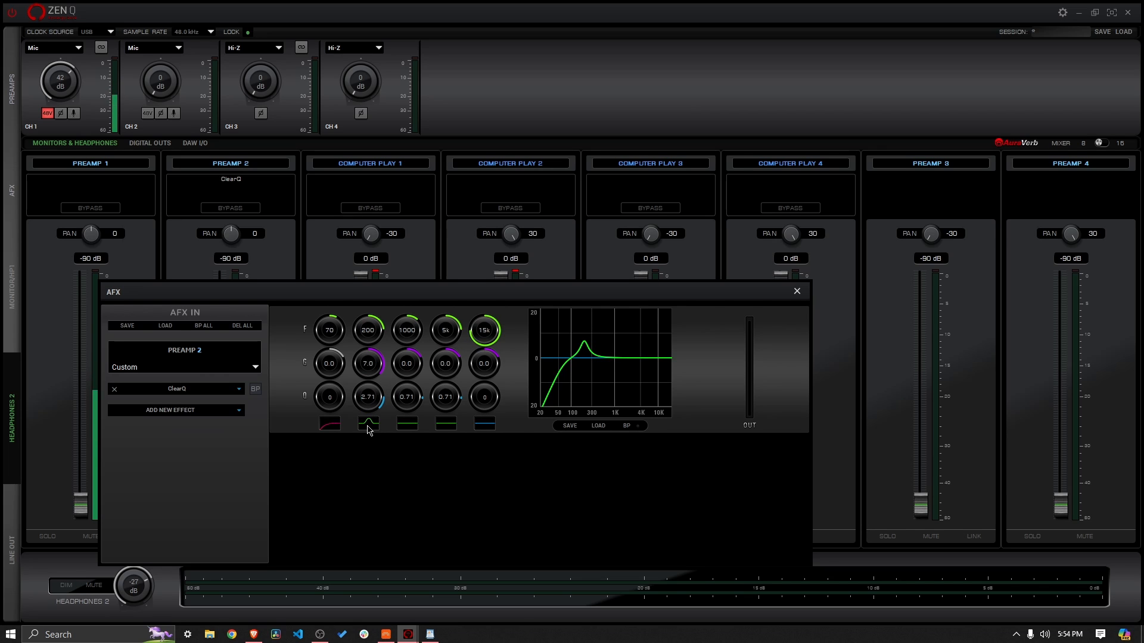
- Replace ClearQ on Preamp 2 with Master De-esser to view it, and swap that for PowerFFC
left_click(115, 389)
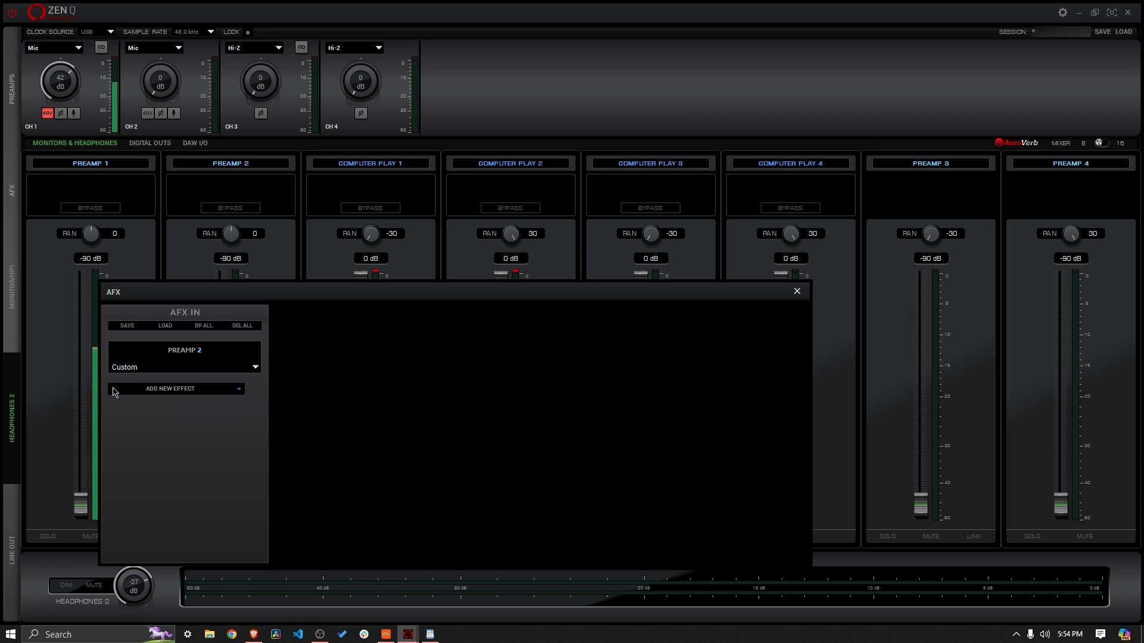
left_click(222, 395)
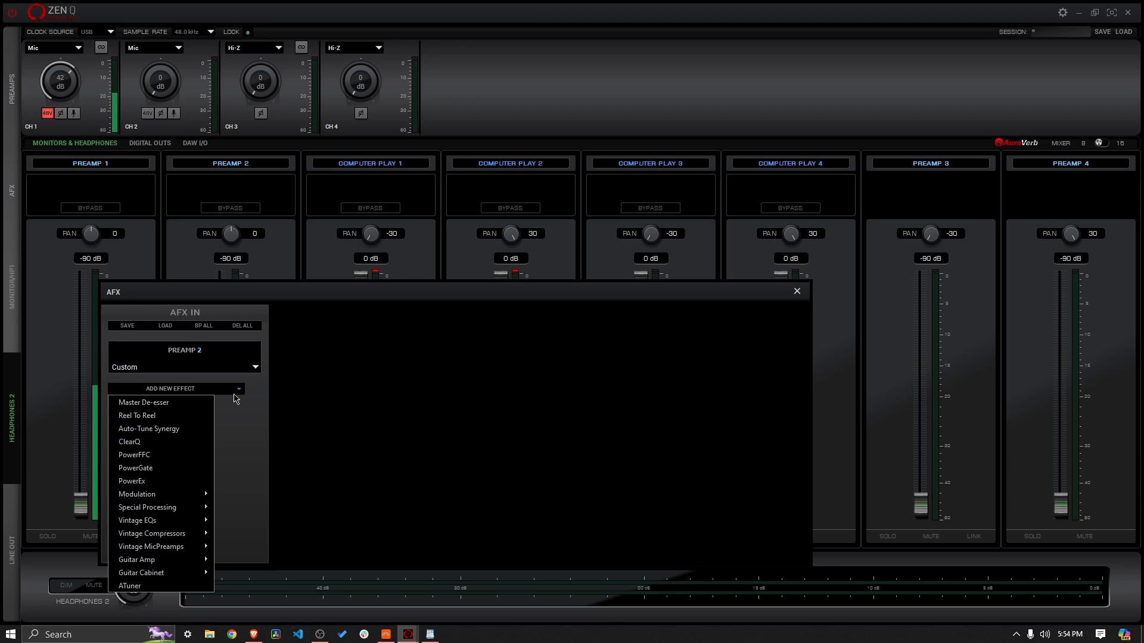
left_click(192, 400)
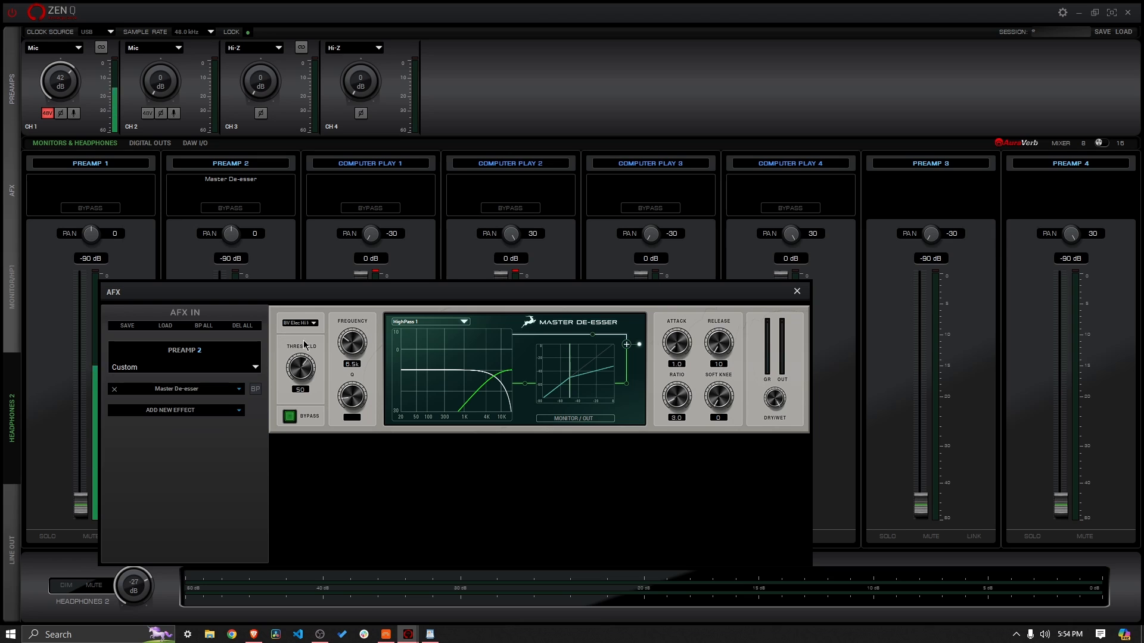
left_click(239, 389)
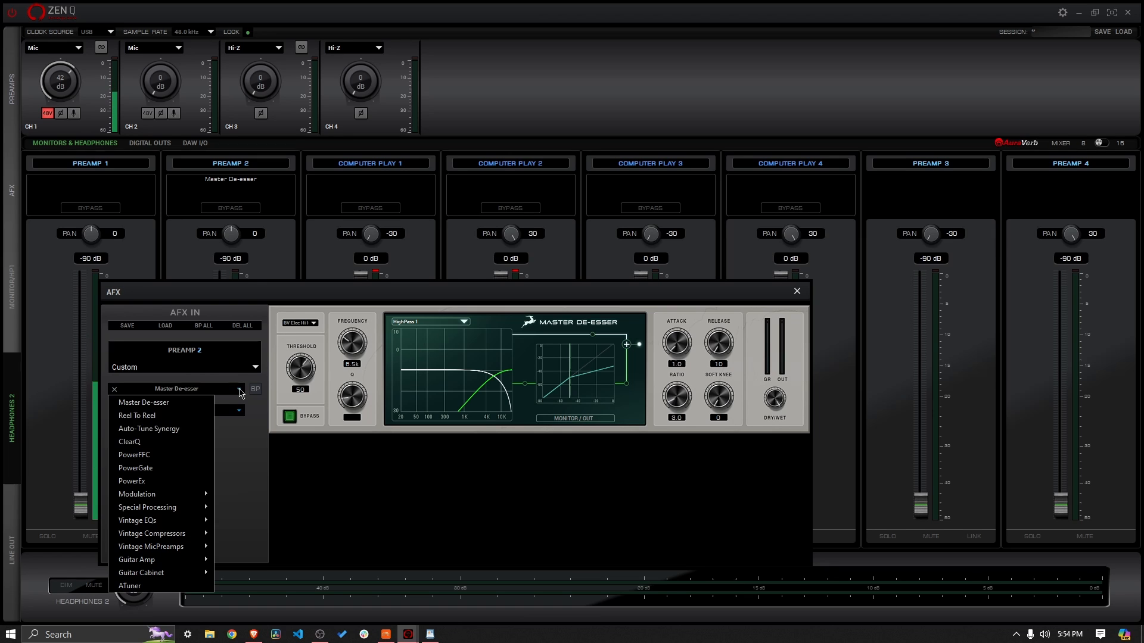
left_click(164, 455)
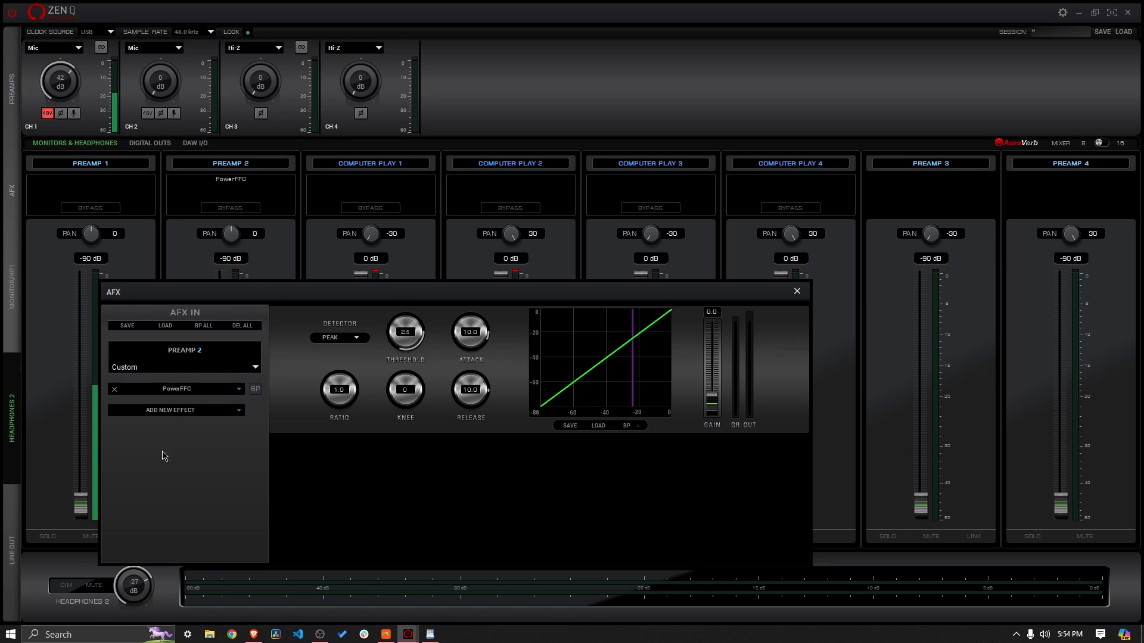
- Look through PowerFFC's detector modes, keep PEAK, remove the effect from Preamp 2, and close the AFX window
left_click(360, 343)
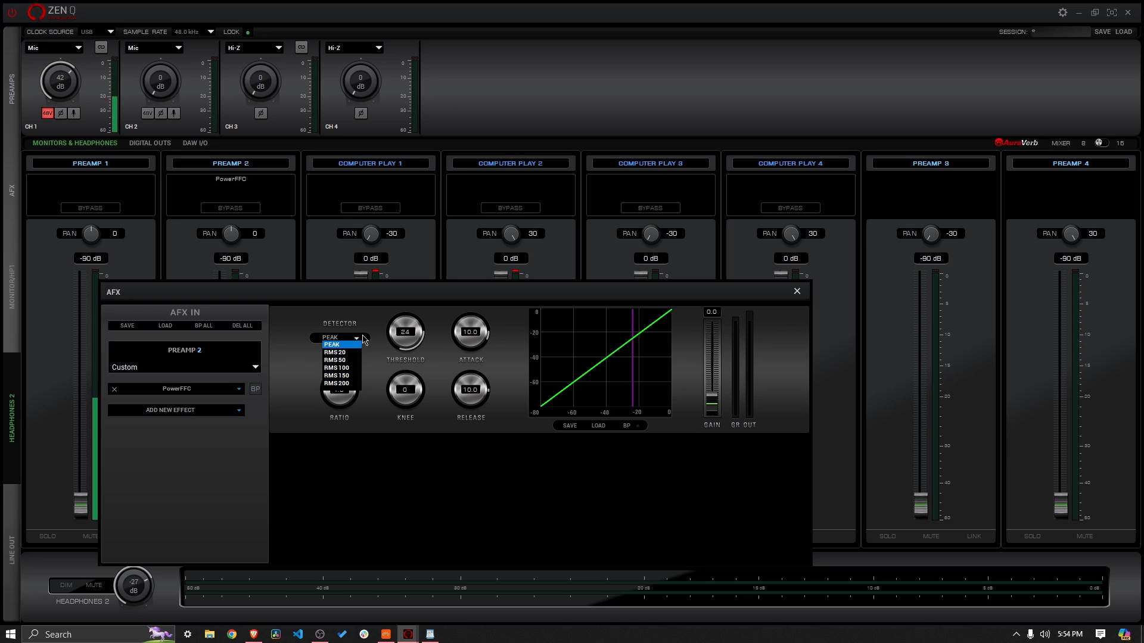
left_click(358, 344)
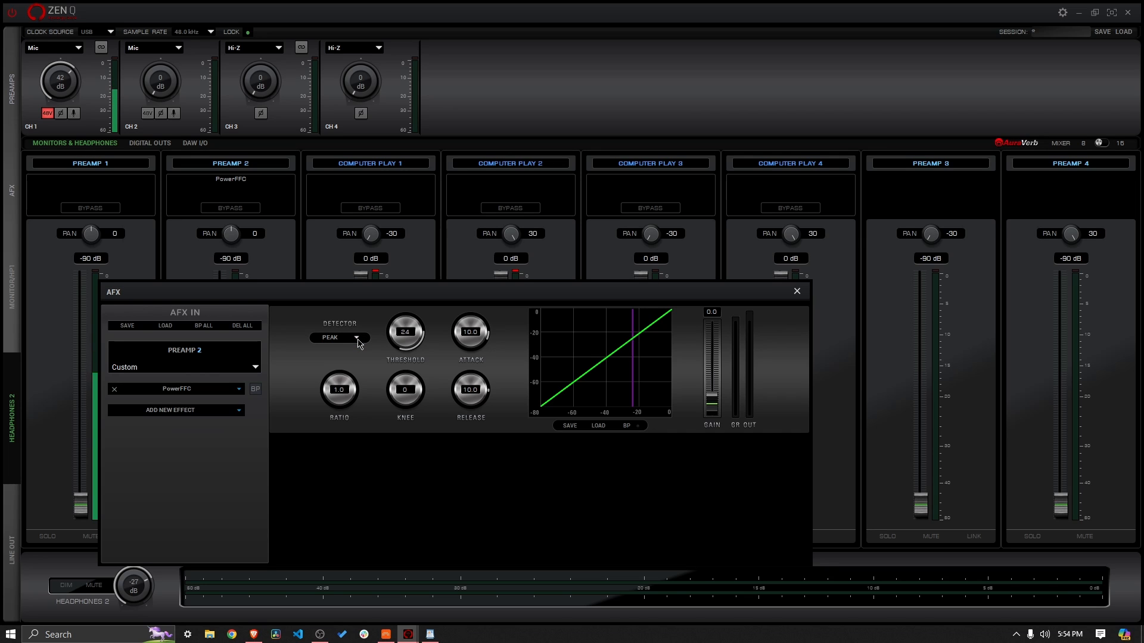
left_click(114, 391)
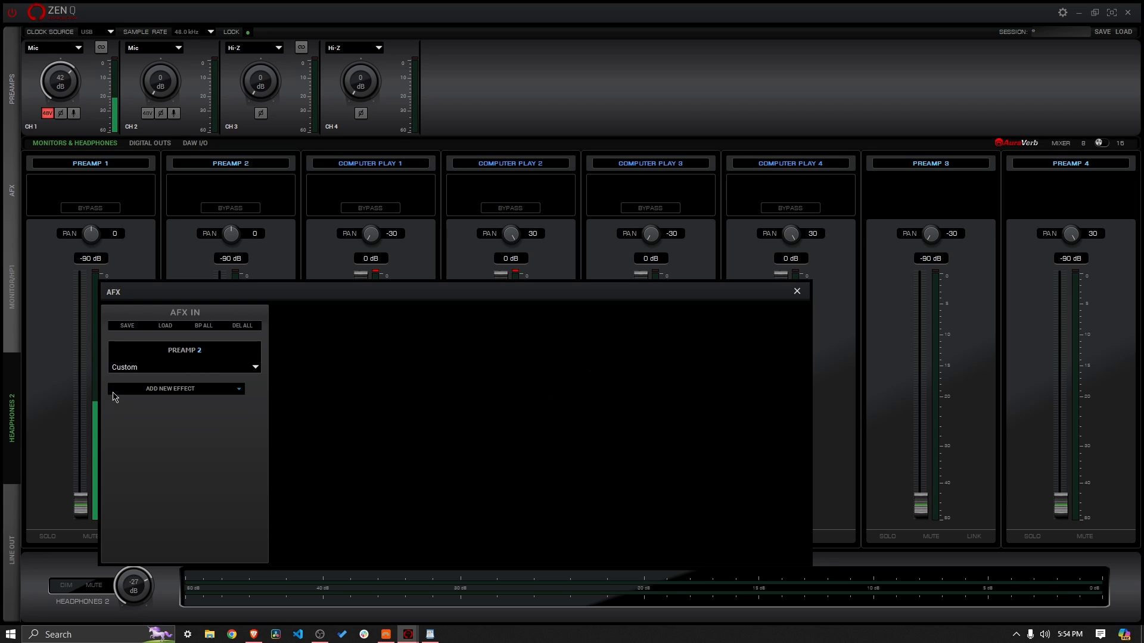
left_click(797, 292)
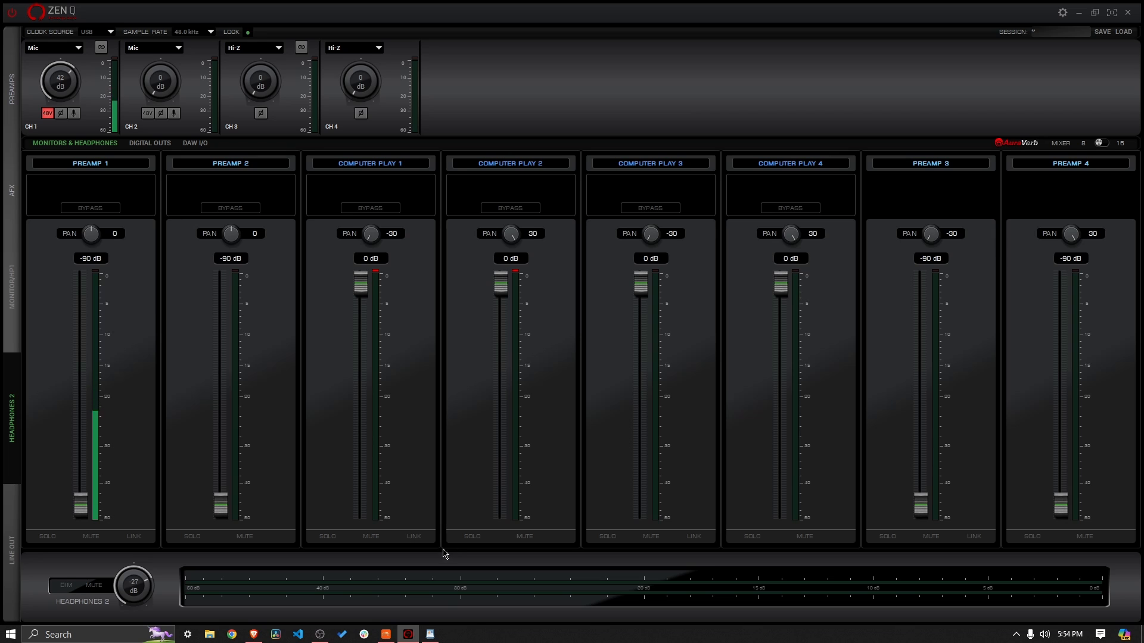
- Revisit the plugin list in WordPad, switch to Bitwig Studio, and play the Vox track's clip
left_click(422, 639)
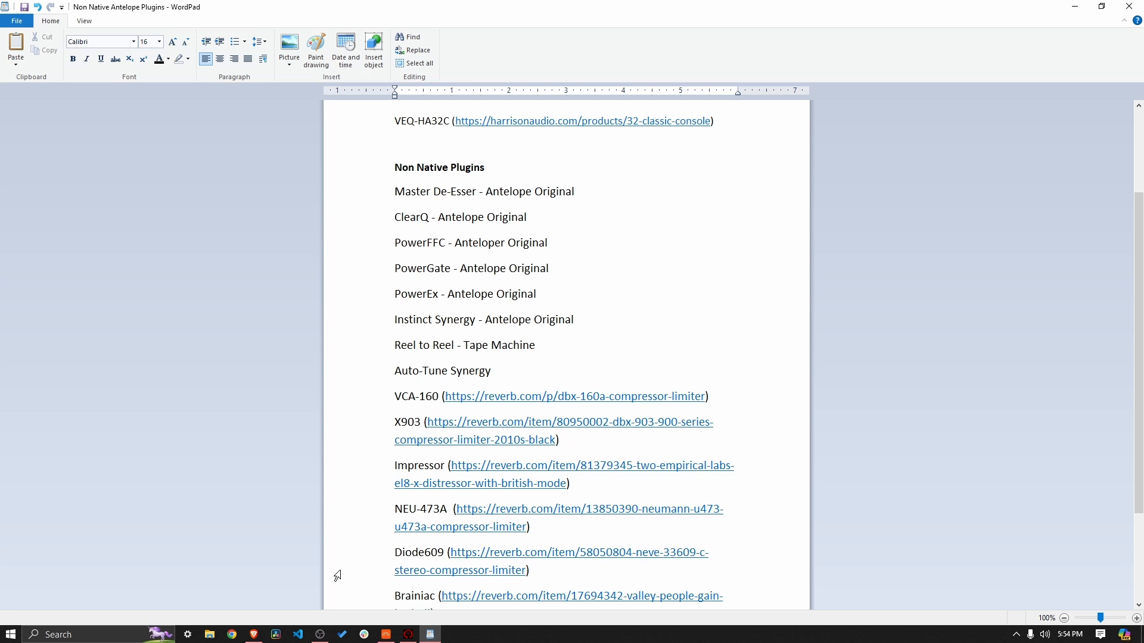
left_click(386, 636)
left_click(407, 184)
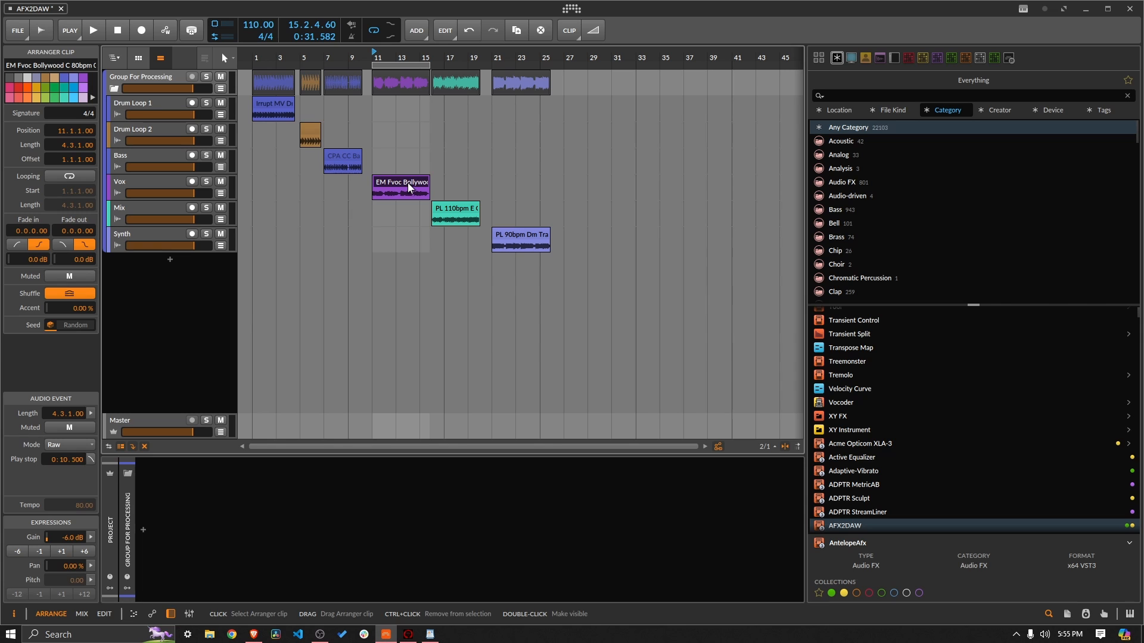
key("space")
- Stop playback and add the AFX2DAW plugin to the Group For Processing track's device chain
left_click(142, 77)
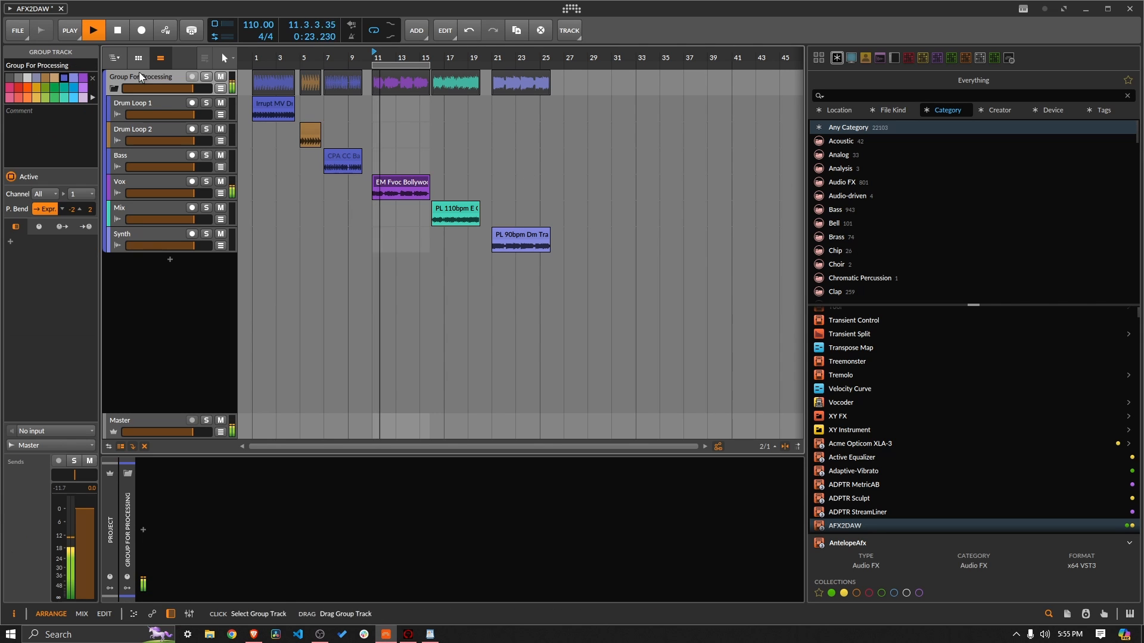
key("space")
left_click_drag(839, 526, 520, 578)
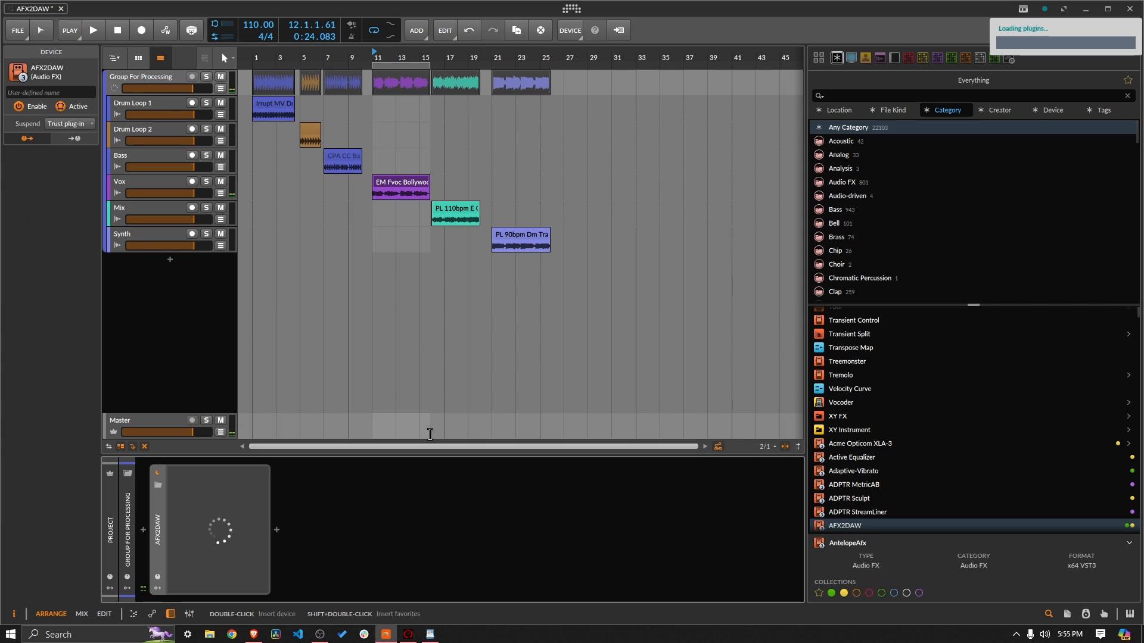
- Add the Master De-esser effect in AFX2DAW and play a few beats of the vocal through it
left_click(333, 280)
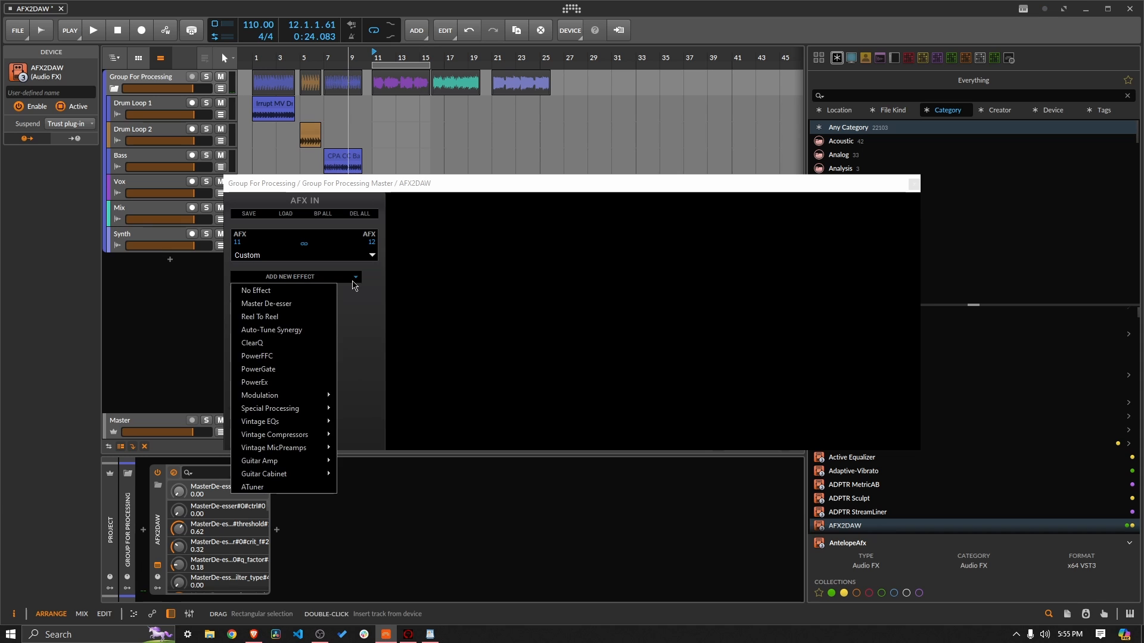
left_click(280, 311)
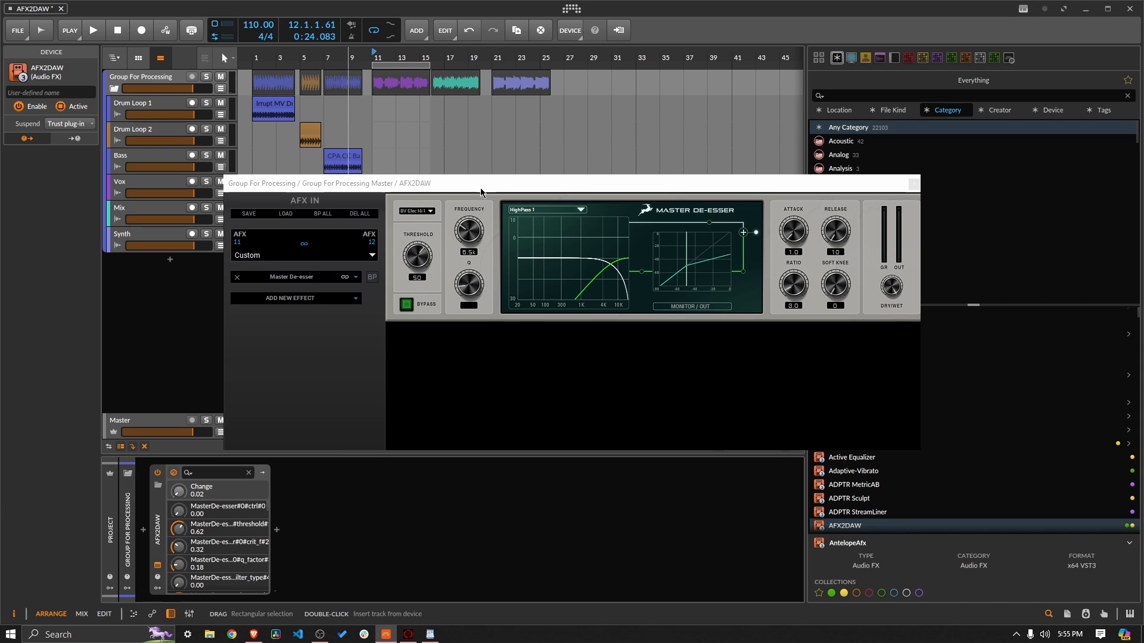
key("space")
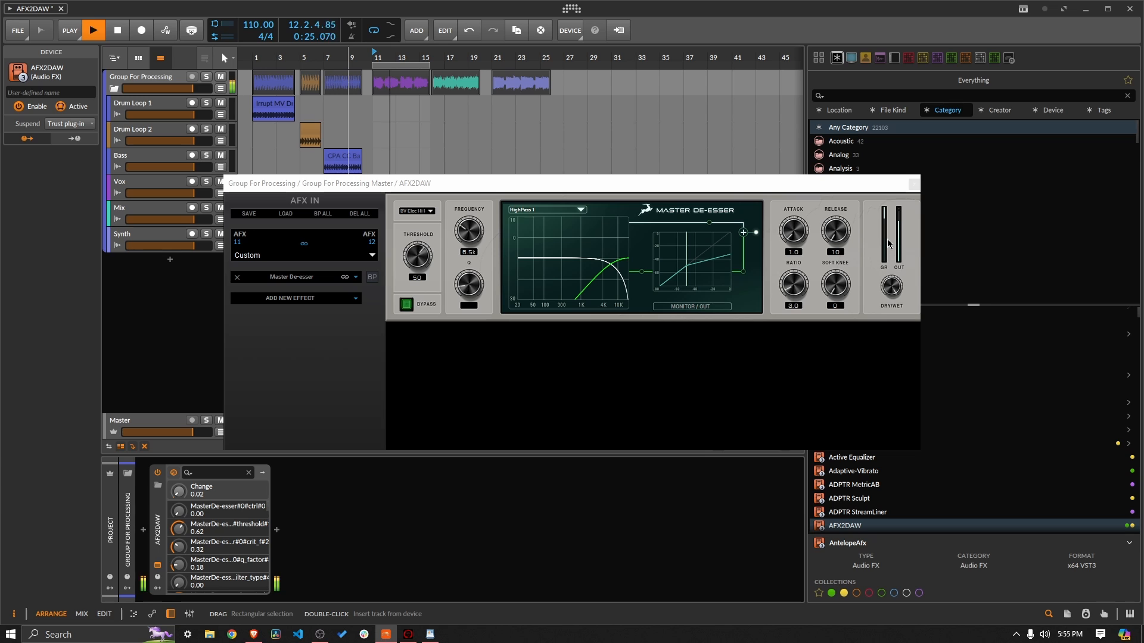
key("space")
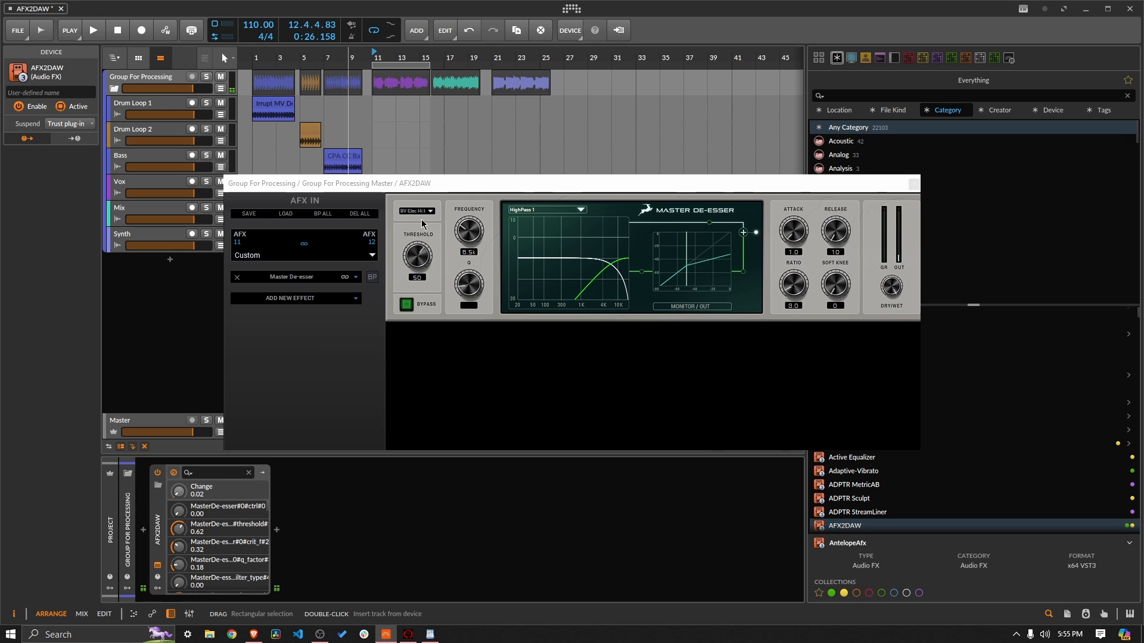
- Load the BV Female S 2 preset in Master De-esser and set the threshold to 40 while the vocal plays
left_click(431, 212)
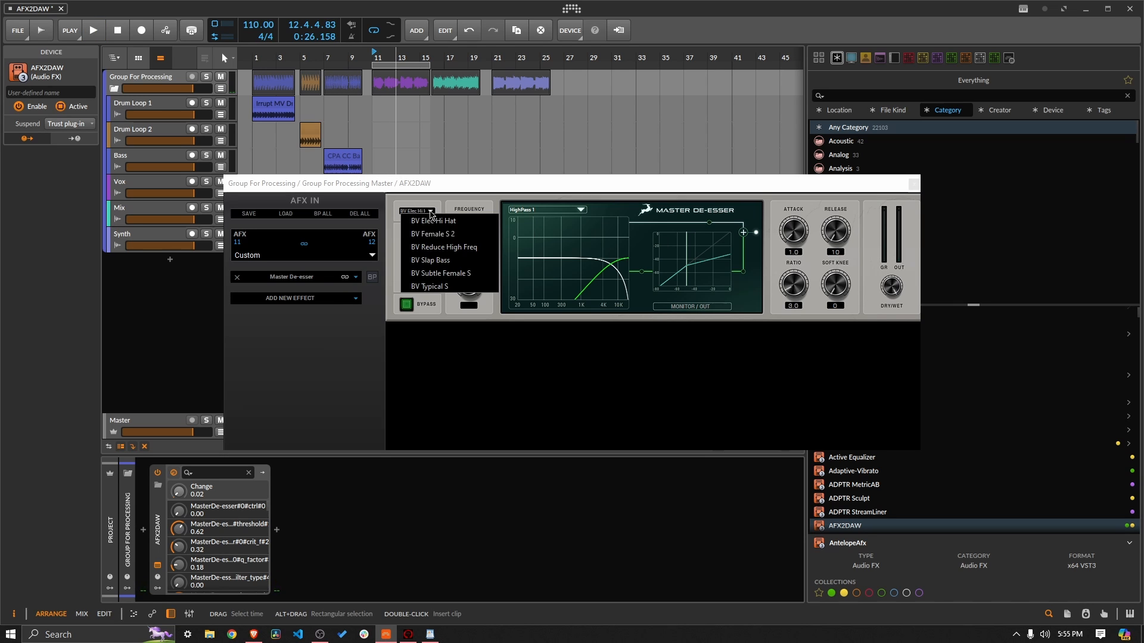
left_click(443, 236)
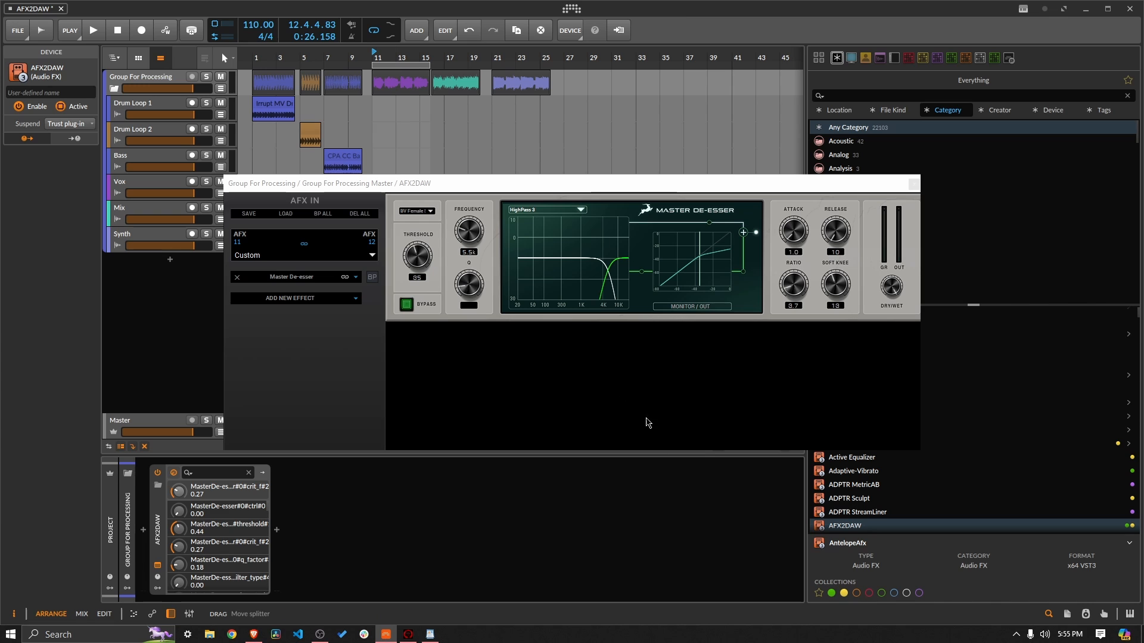
key("space")
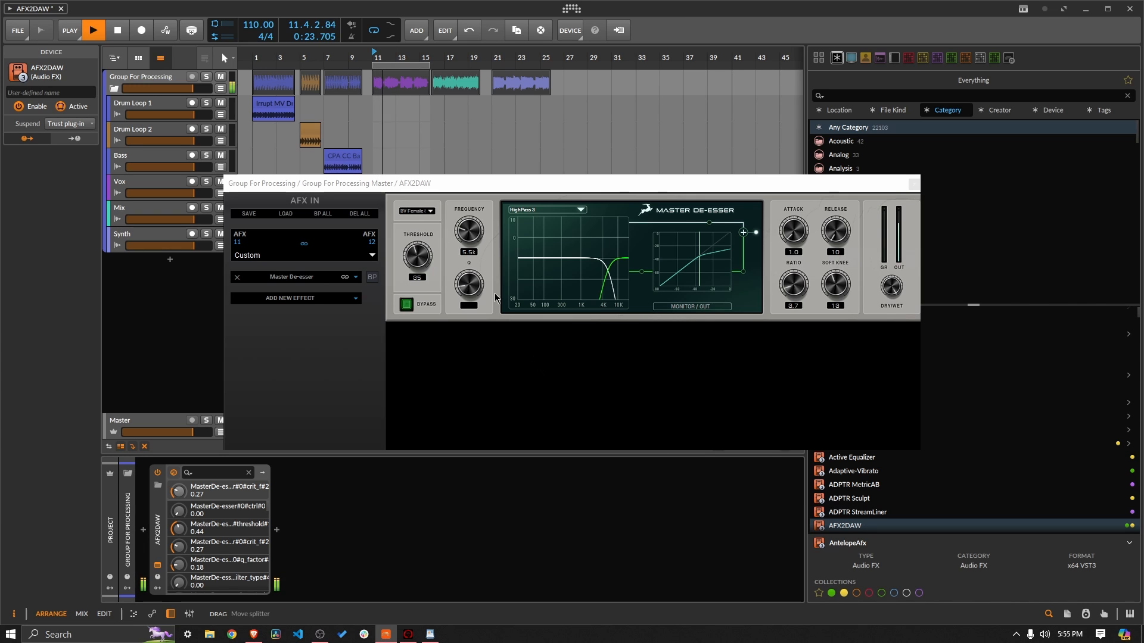
mouse_move(415, 257)
left_mouse_down()
mouse_move(415, 275)
mouse_move(422, 251)
left_mouse_up()
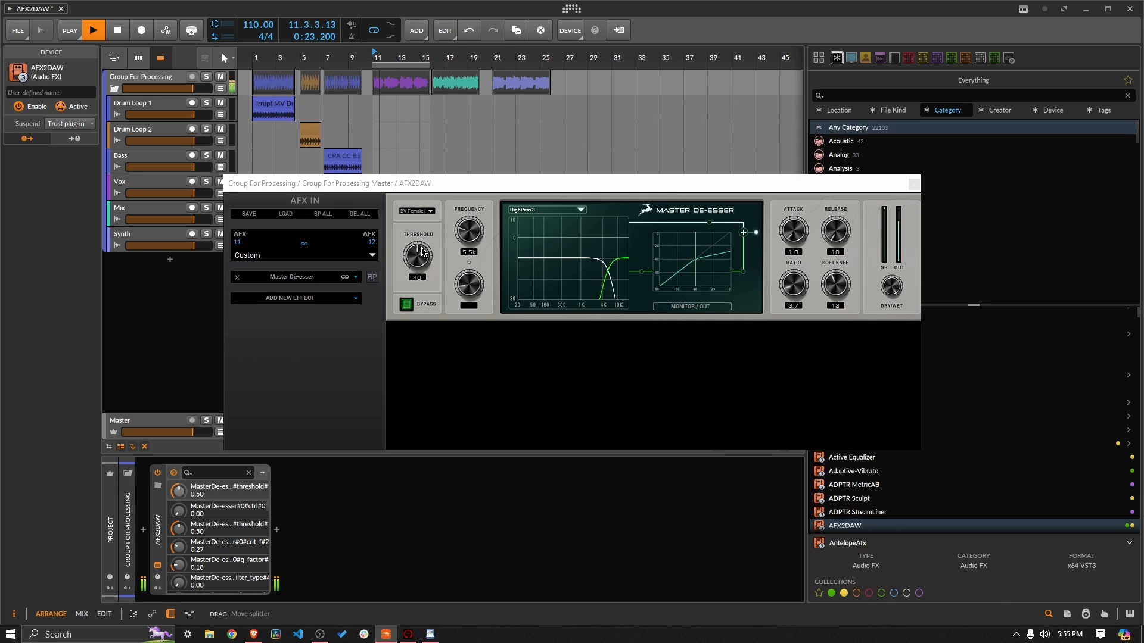
key("space")
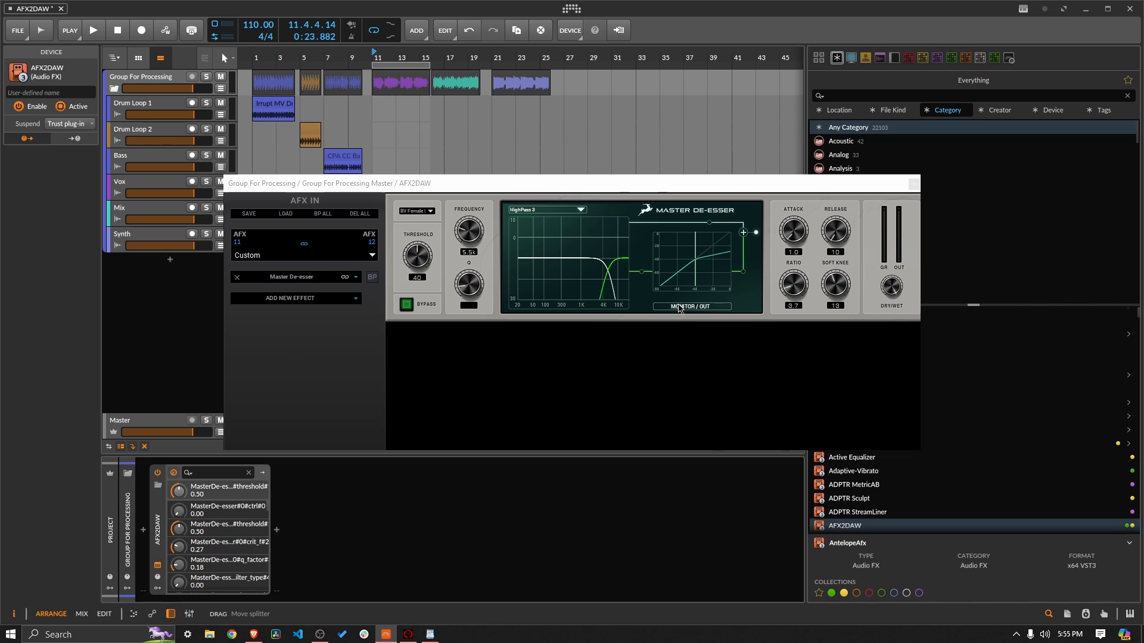
- Play the vocal with the de-esser's filtered signal monitored, adjust the frequency to 5.2k, and stop playback
key("space")
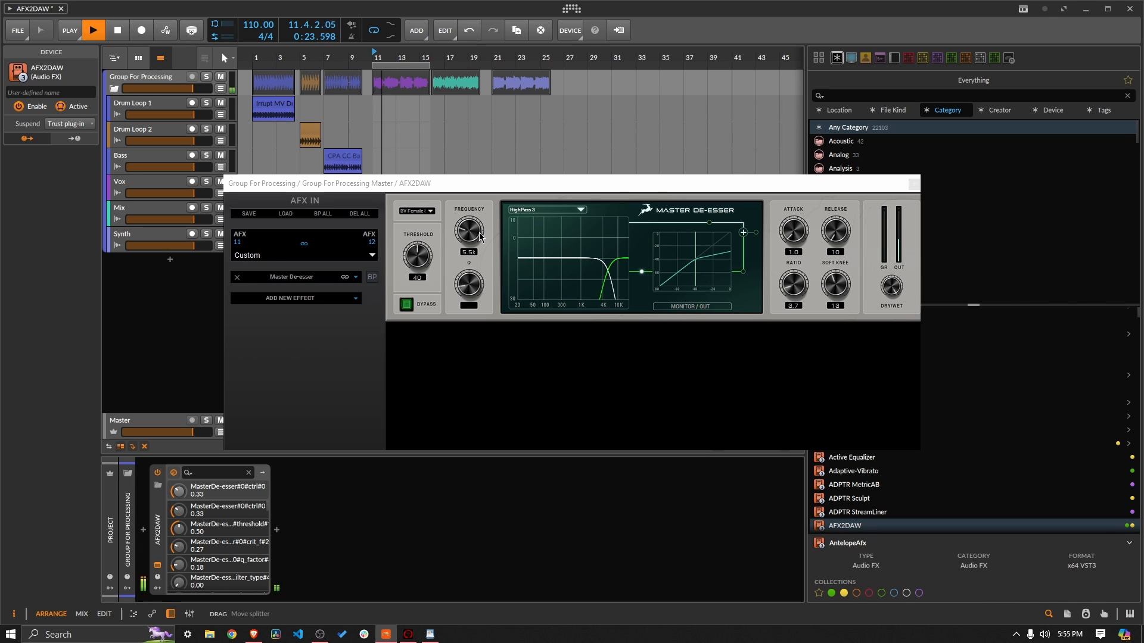
left_click_drag(479, 229, 481, 232)
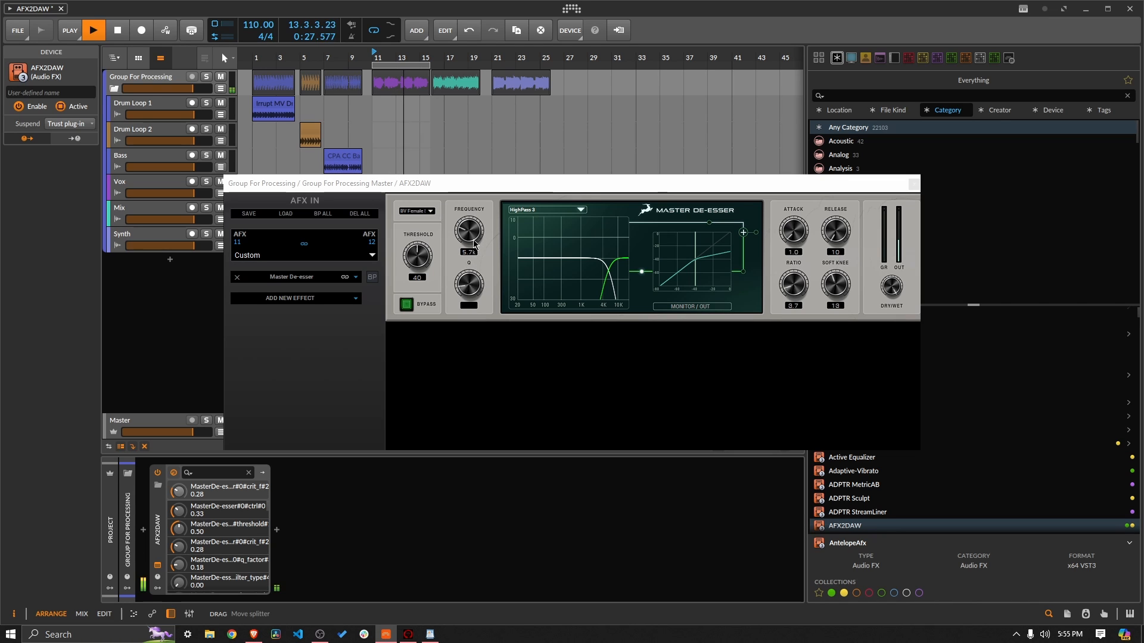
left_click_drag(474, 239, 474, 249)
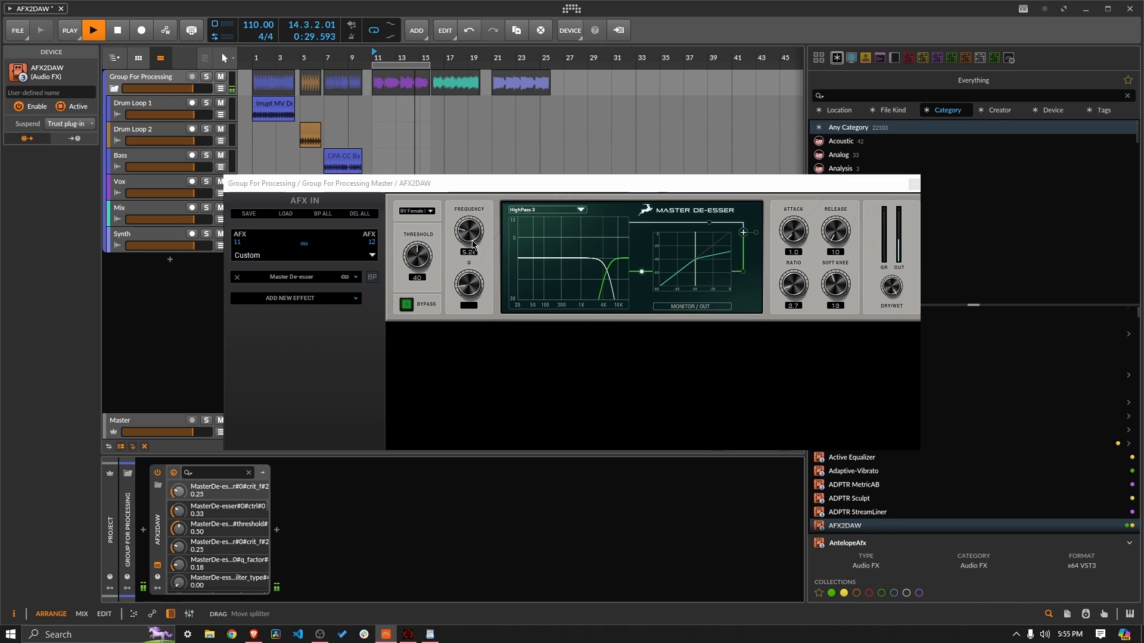
left_click_drag(474, 240, 474, 243)
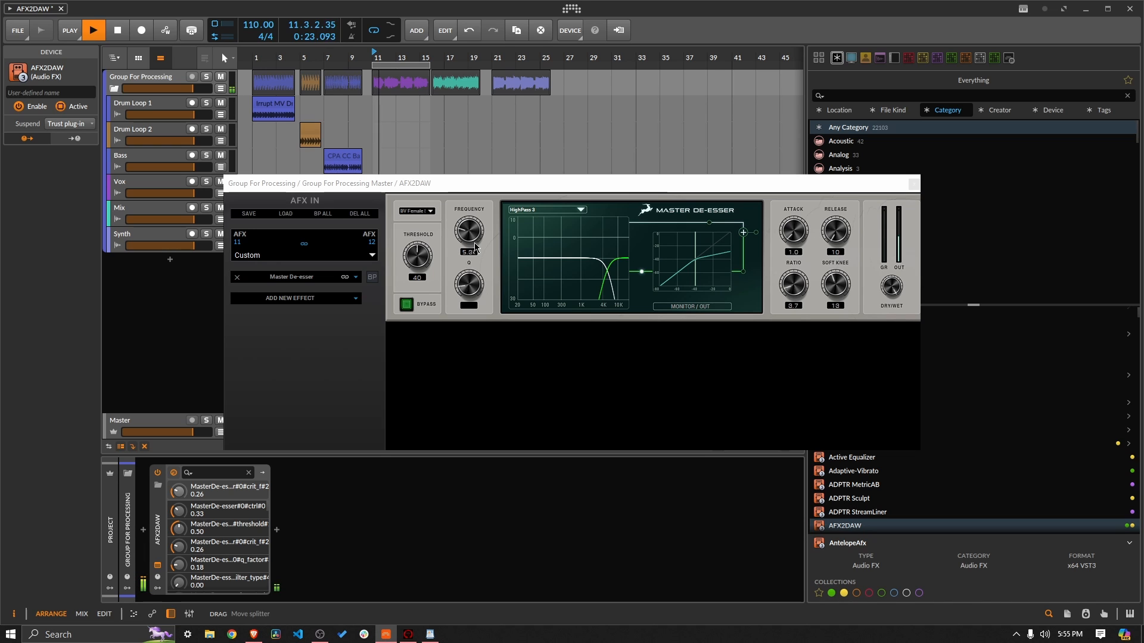
left_click_drag(474, 243, 473, 246)
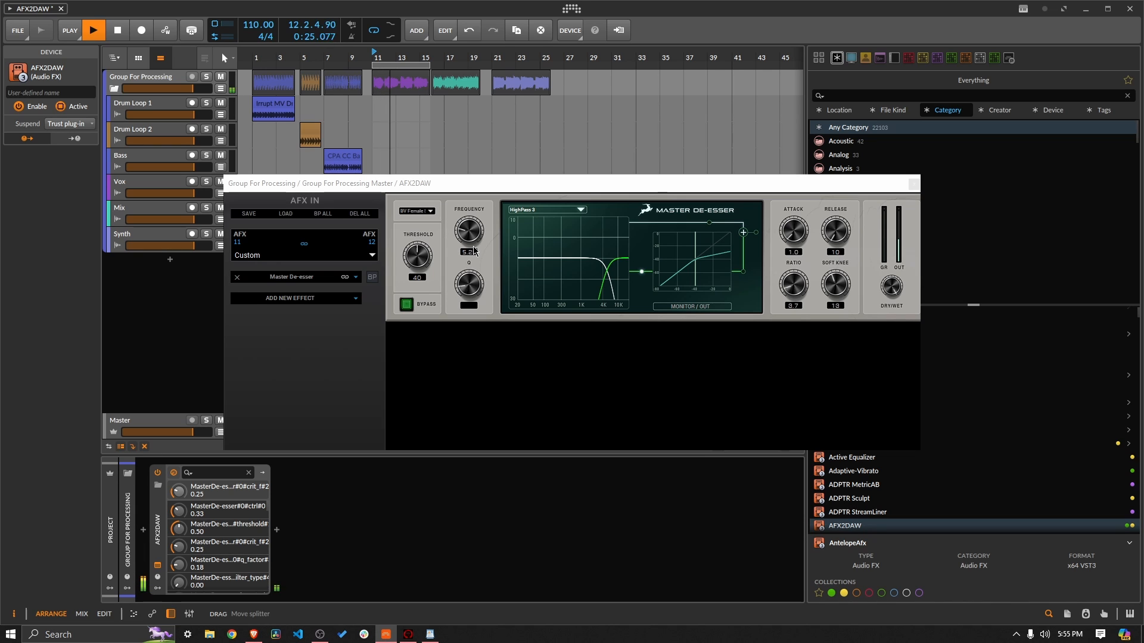
key("space")
- Switch the de-esser filter to BandPass 1, then set Q to 0.48 and the frequency to 5.5k during playback
left_click(579, 211)
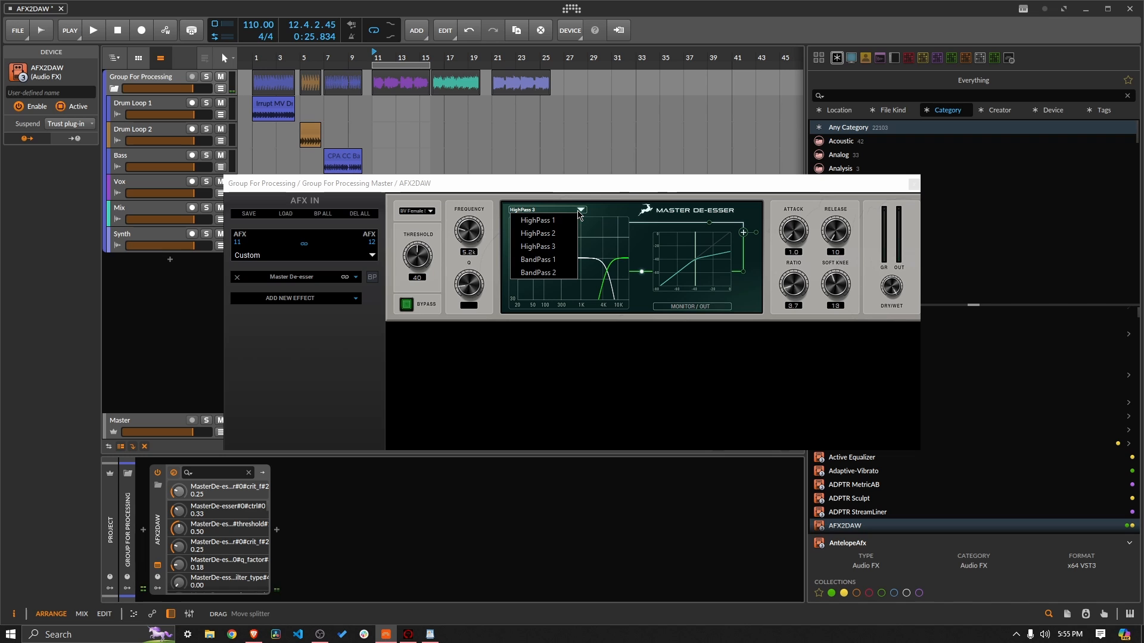
left_click(549, 262)
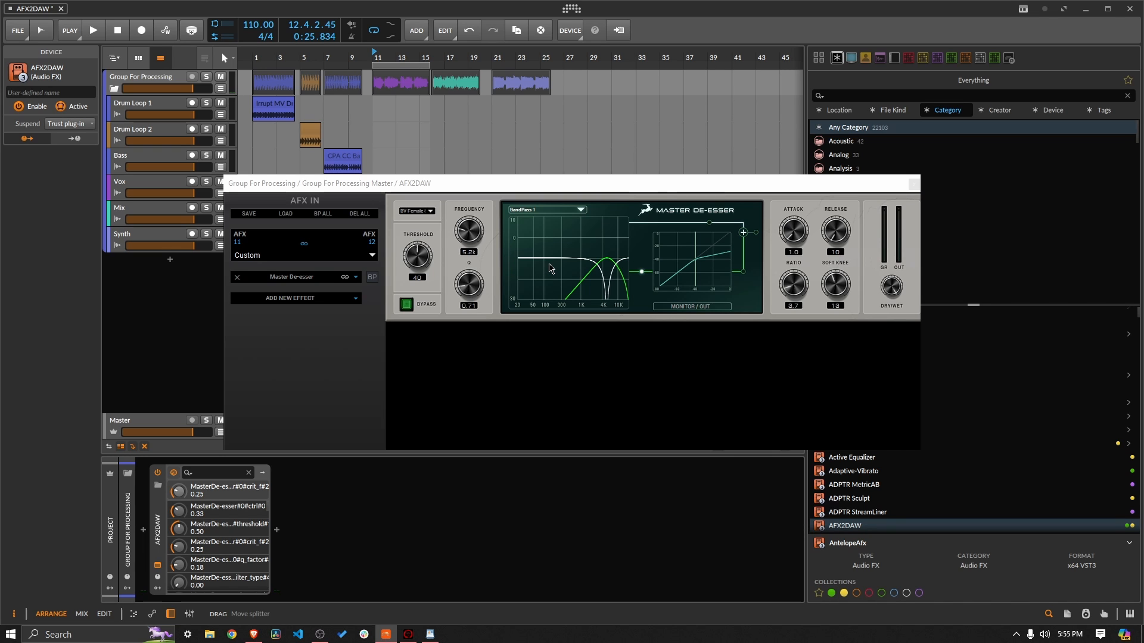
key("space")
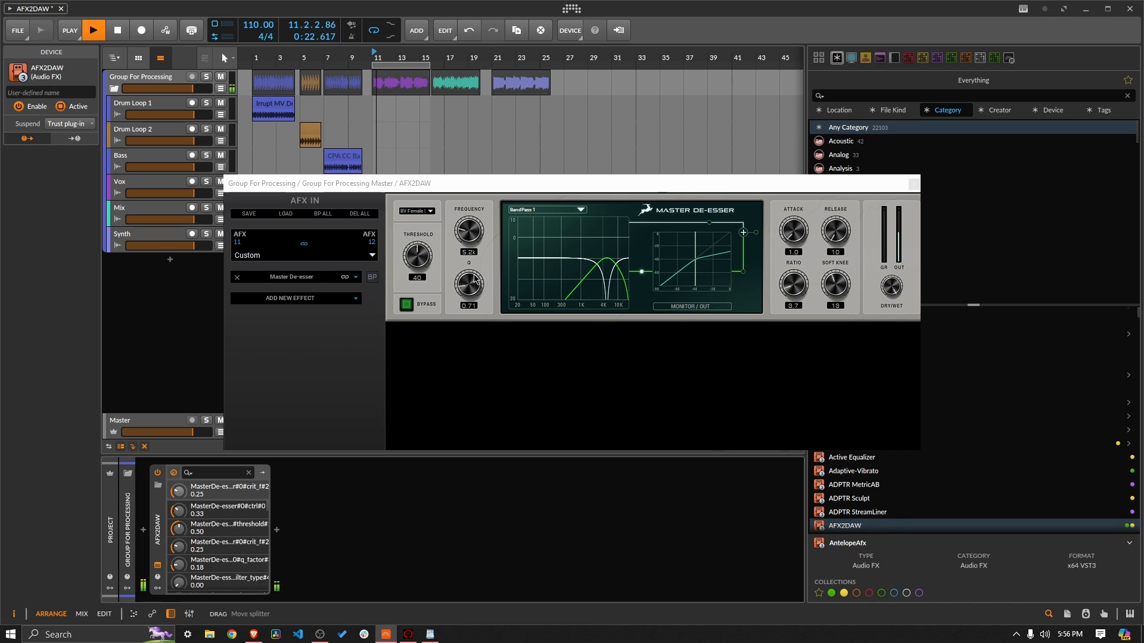
left_click_drag(469, 284, 474, 294)
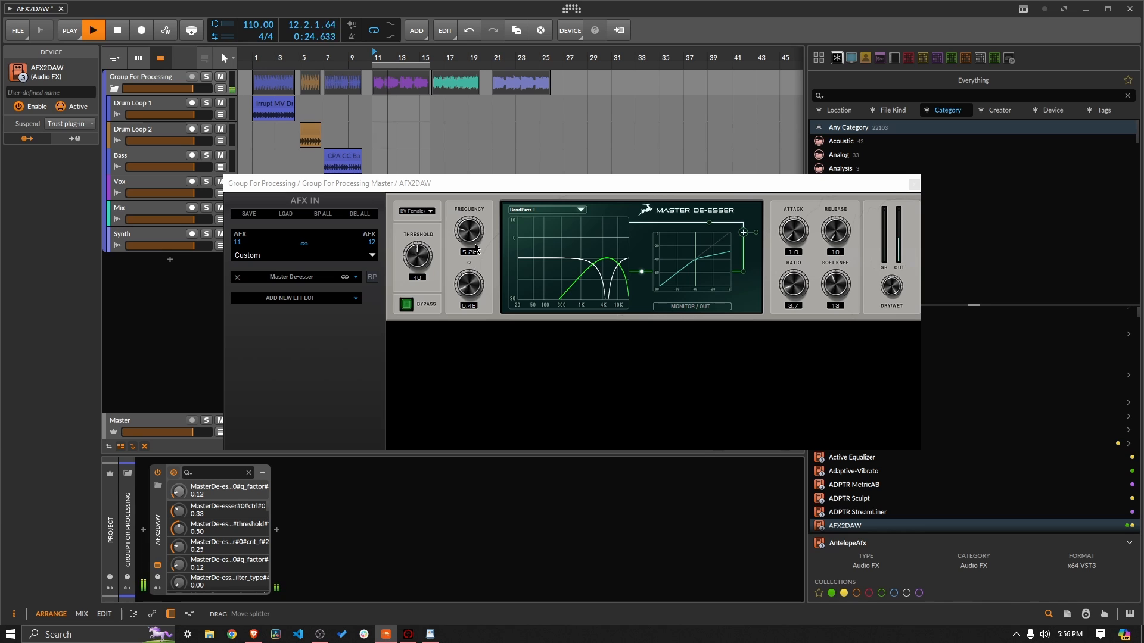
left_click_drag(475, 242, 475, 237)
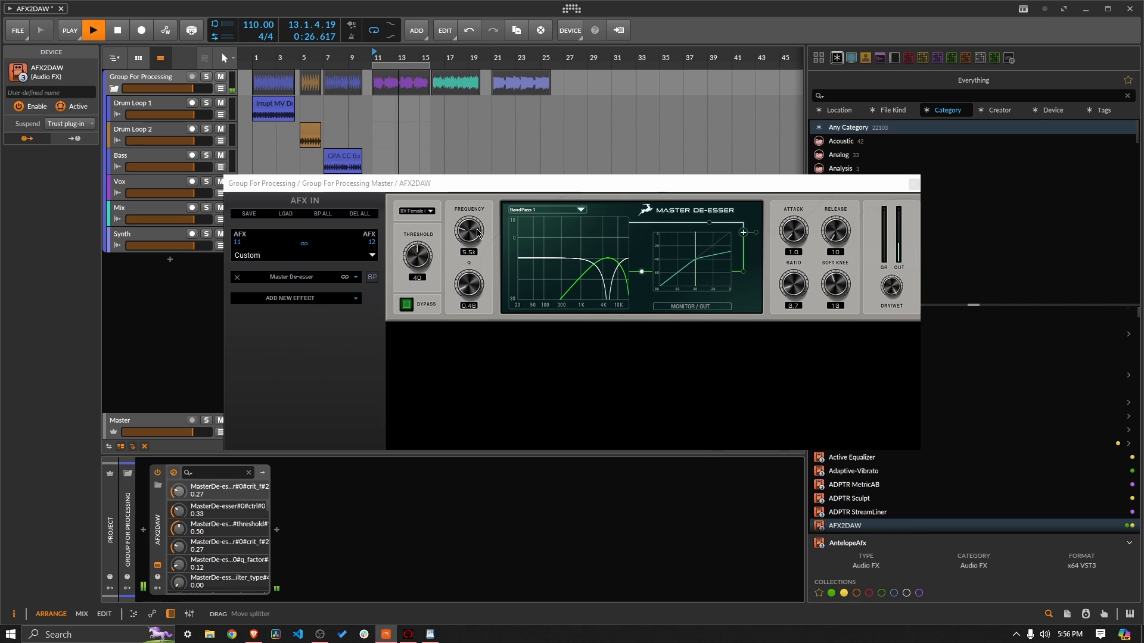
key("space")
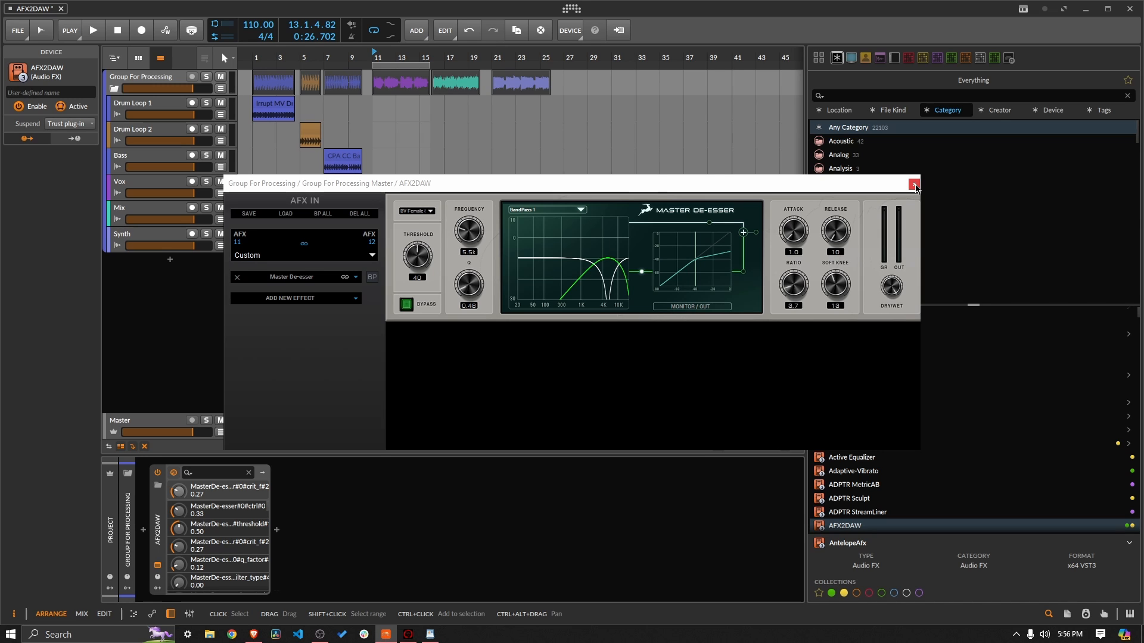
- Load the BV Typical S preset, raise its frequency, and set attack to 0.1, release to 24 and threshold to 36 during playback
left_click(430, 211)
left_click(429, 286)
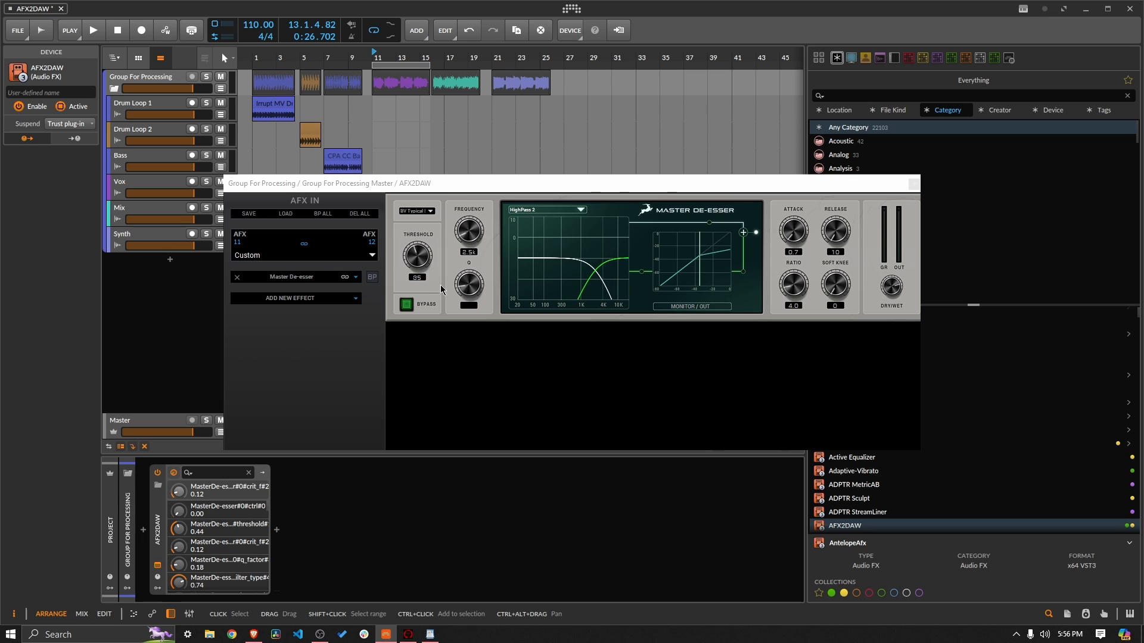
key("space")
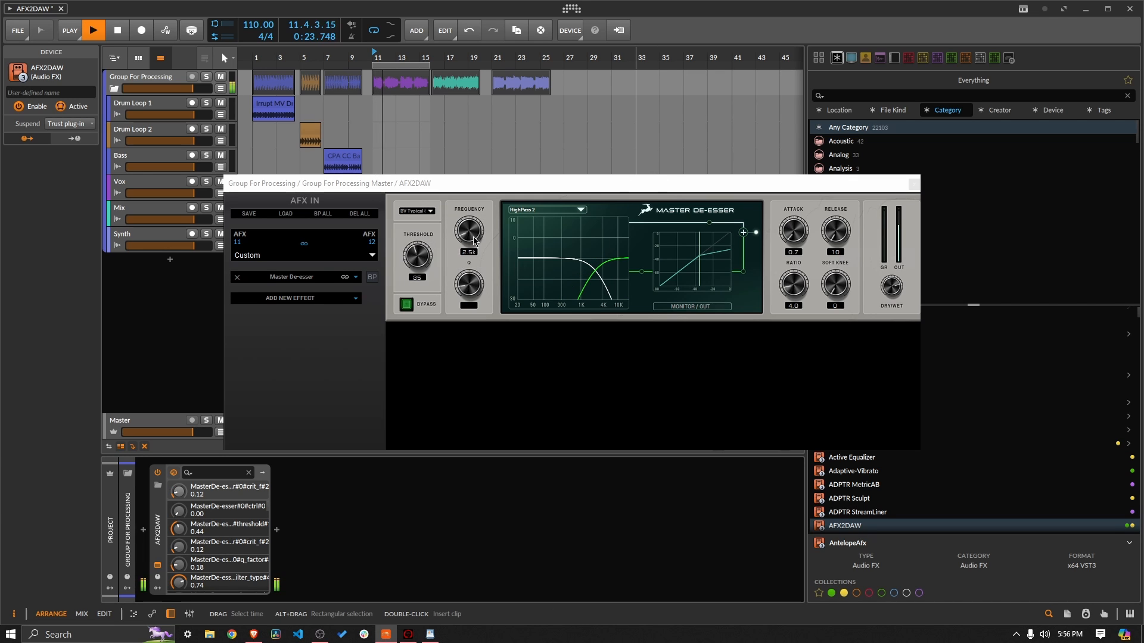
left_click_drag(475, 237, 480, 177)
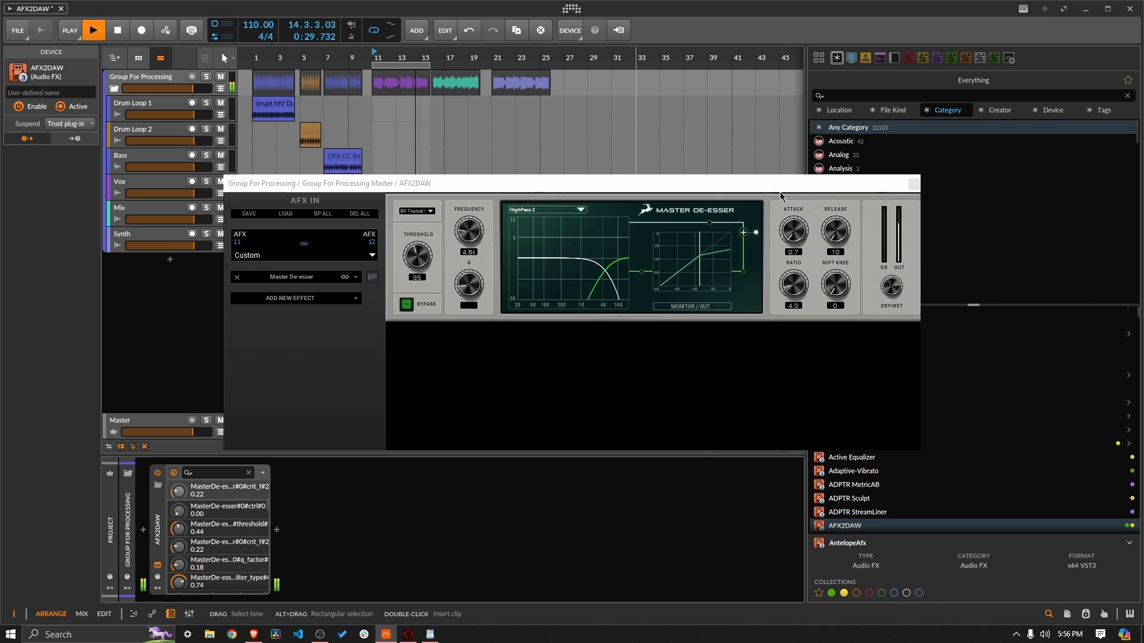
left_click_drag(803, 236, 842, 219)
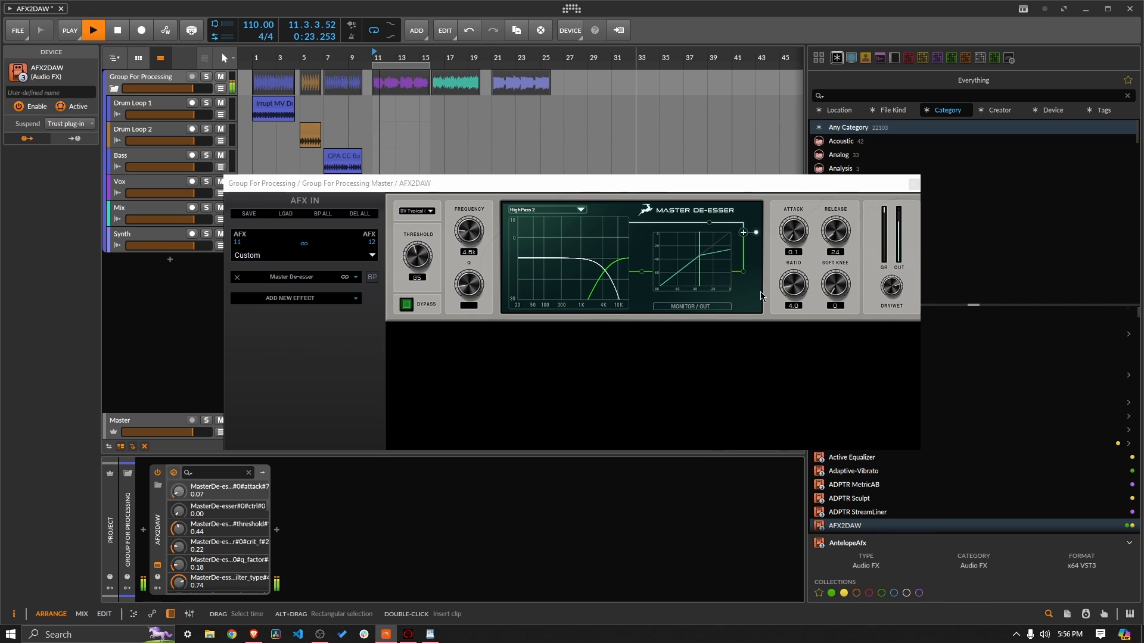
mouse_move(420, 265)
left_mouse_down()
mouse_move(422, 239)
mouse_move(416, 268)
left_mouse_up()
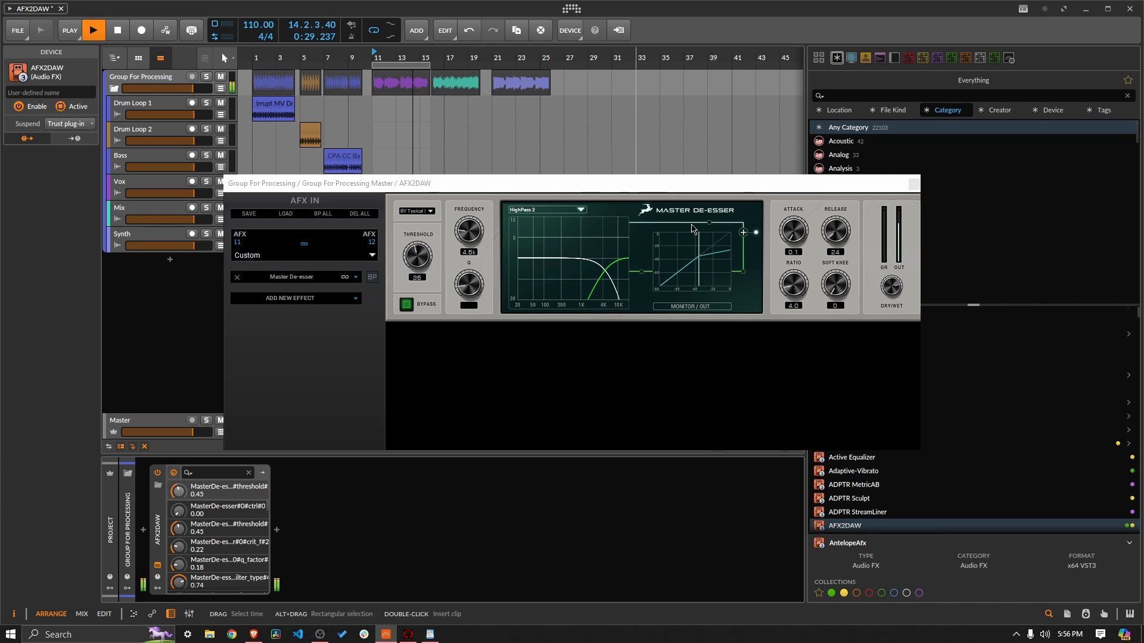
key("space")
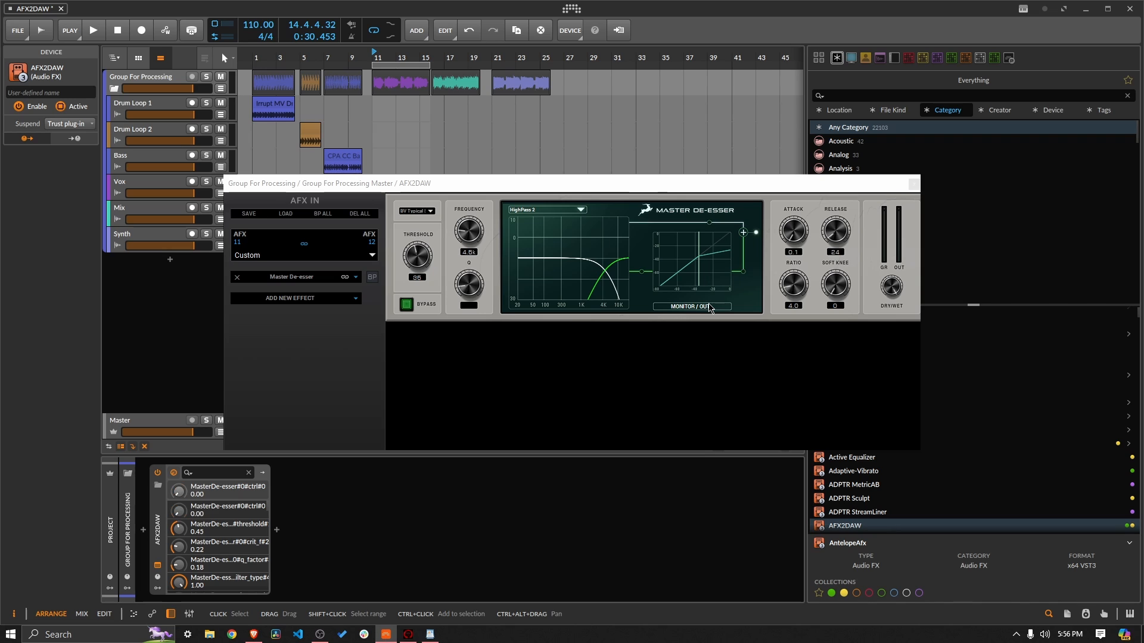
- Close and disable AFX2DAW, then add FabFilter Pro-DS after it in the device chain
left_click(912, 187)
left_click(159, 475)
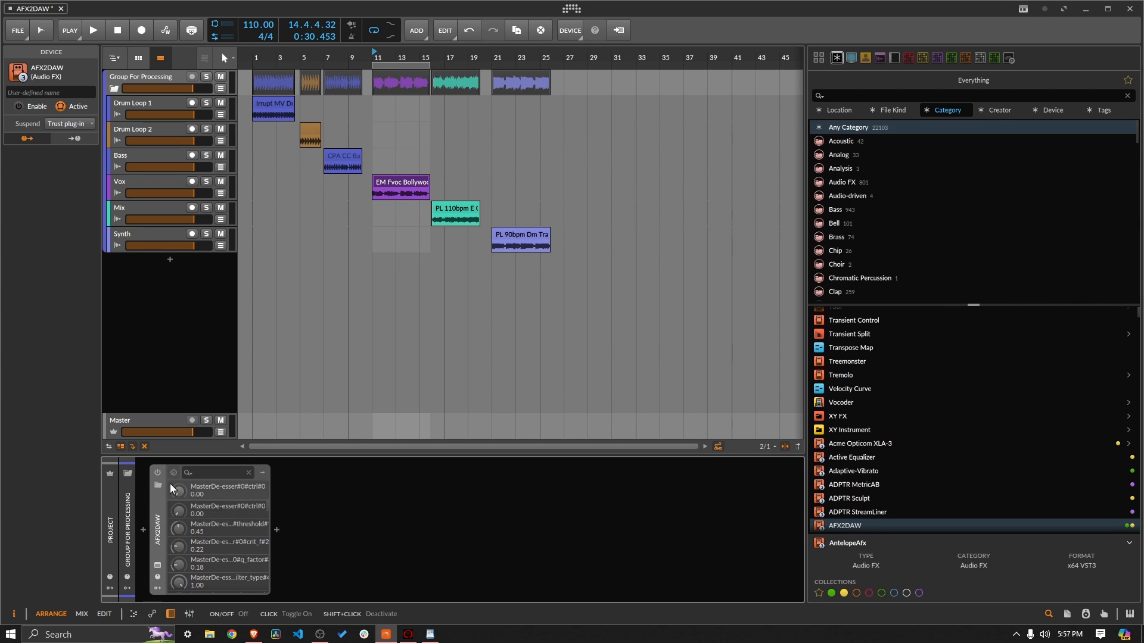
left_click(281, 527)
type("fab")
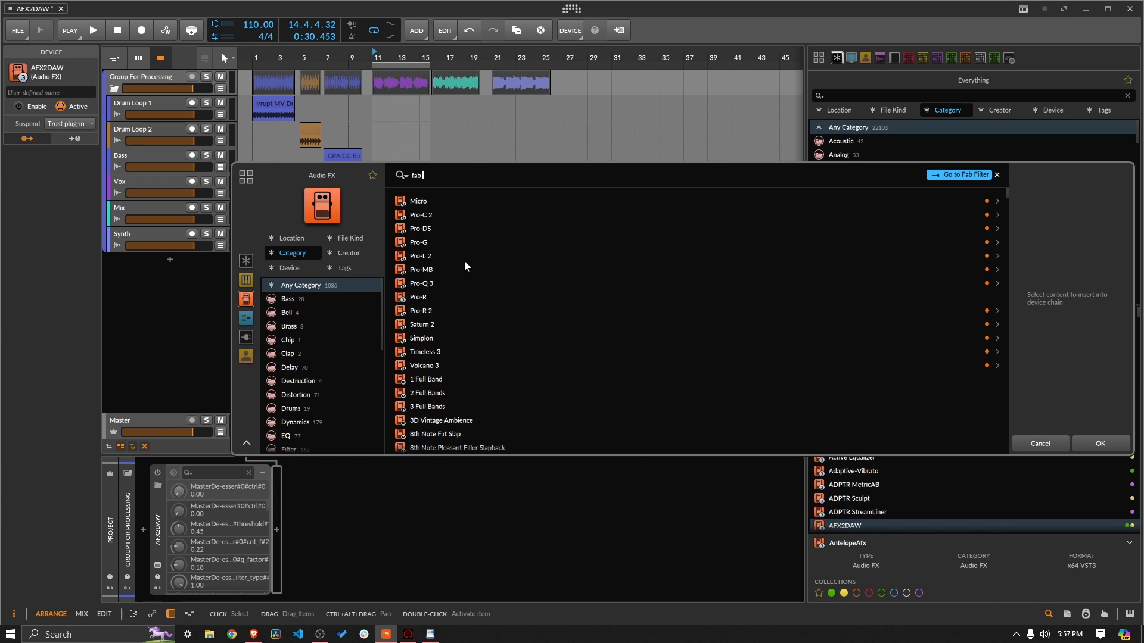
left_click(446, 229)
left_click(1099, 441)
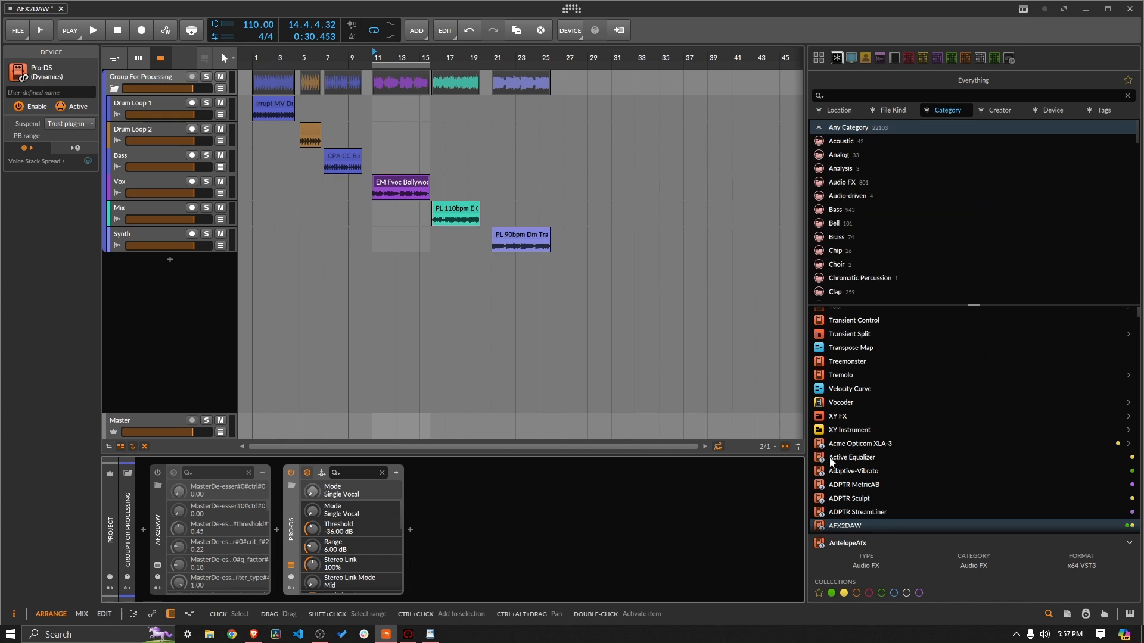
- Audition Pro-DS during playback to set its detection band to 9.788–15.22 kHz and its range to 8.38 dB
key("space")
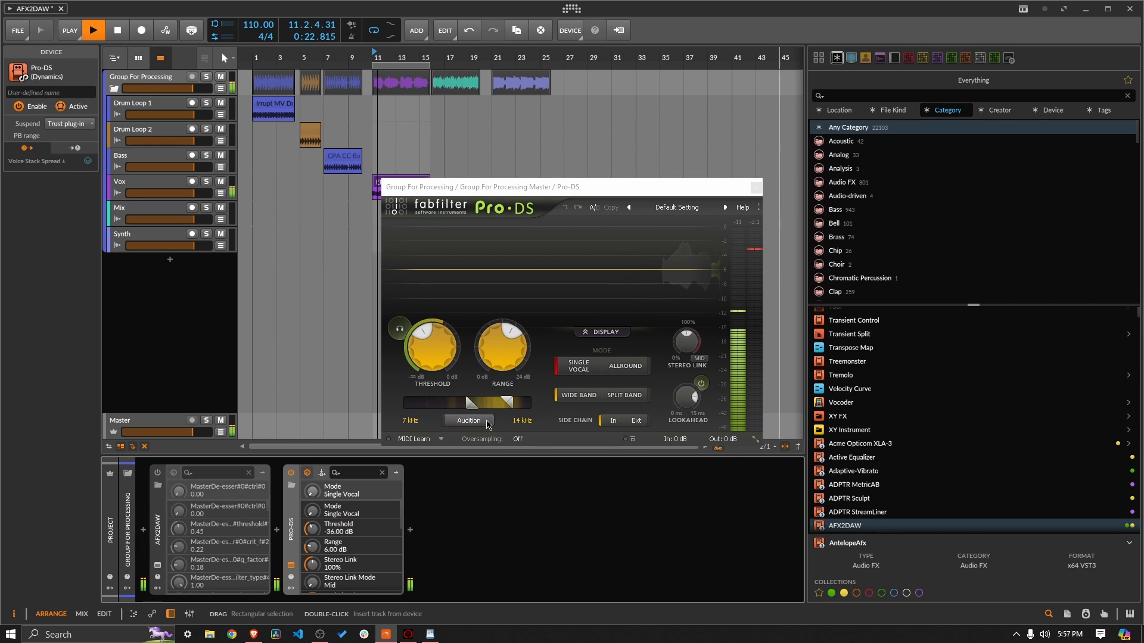
mouse_move(478, 404)
left_mouse_down()
mouse_move(484, 413)
mouse_move(511, 407)
mouse_move(487, 413)
left_mouse_up()
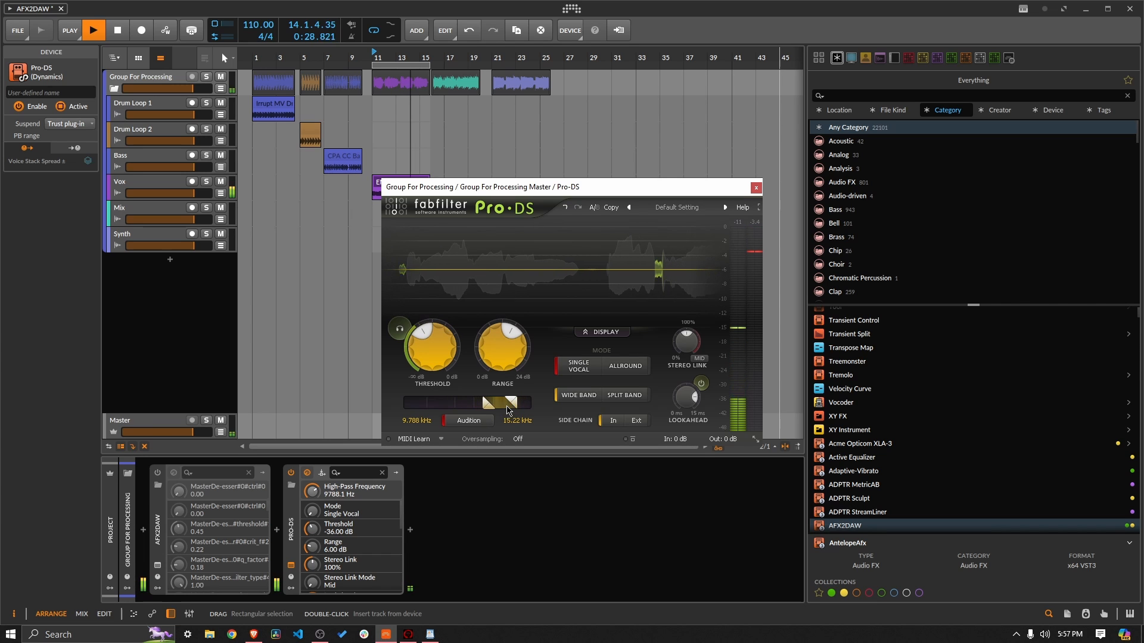
left_click_drag(506, 374, 508, 328)
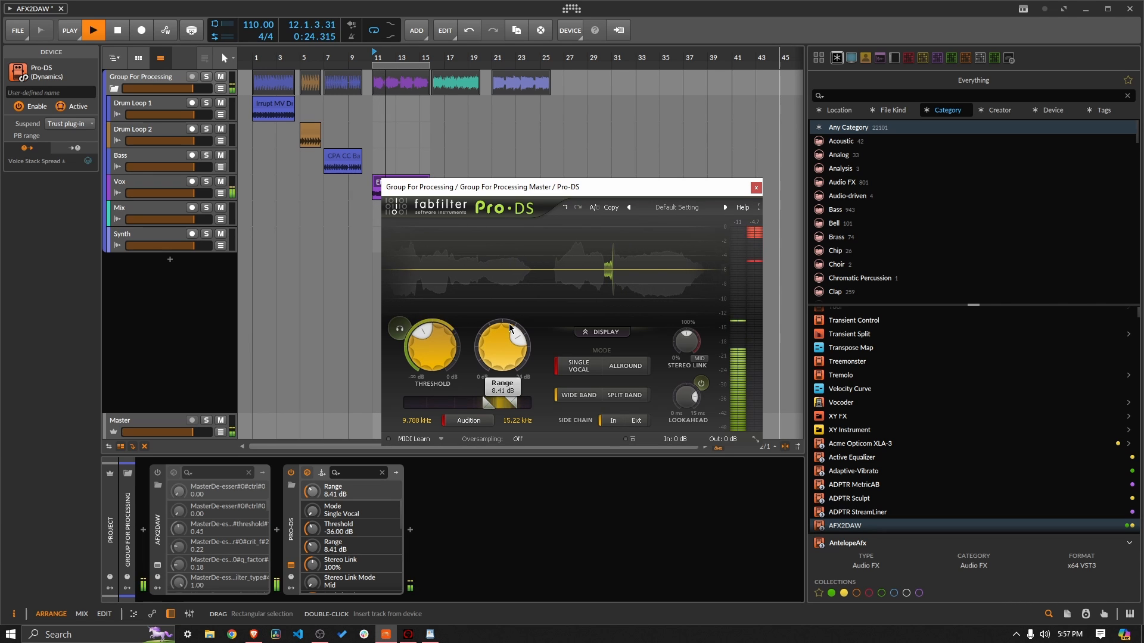
left_click(468, 420)
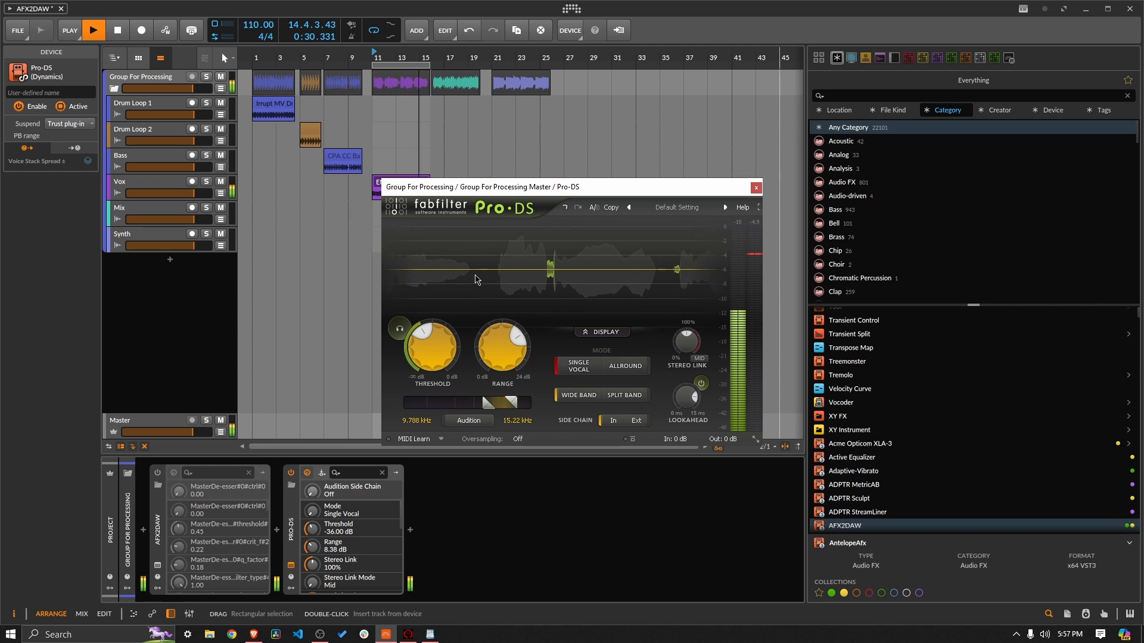
- Set the Pro-DS threshold to -29.46 dB and its oversampling to 2x
left_click_drag(431, 333, 437, 313)
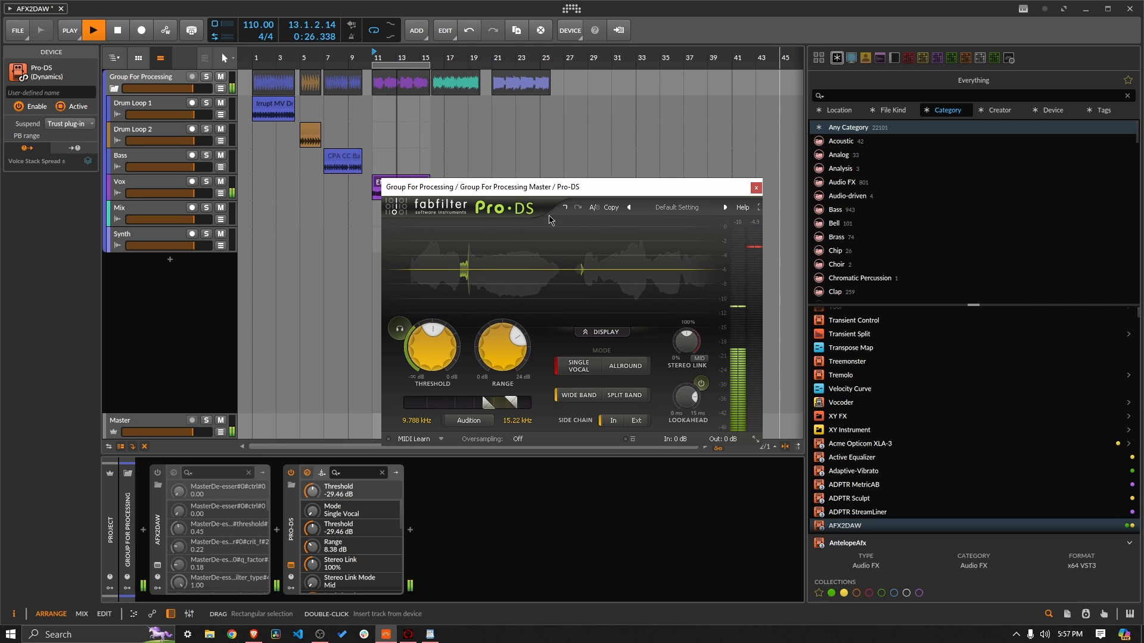
left_click(522, 440)
left_click(539, 466)
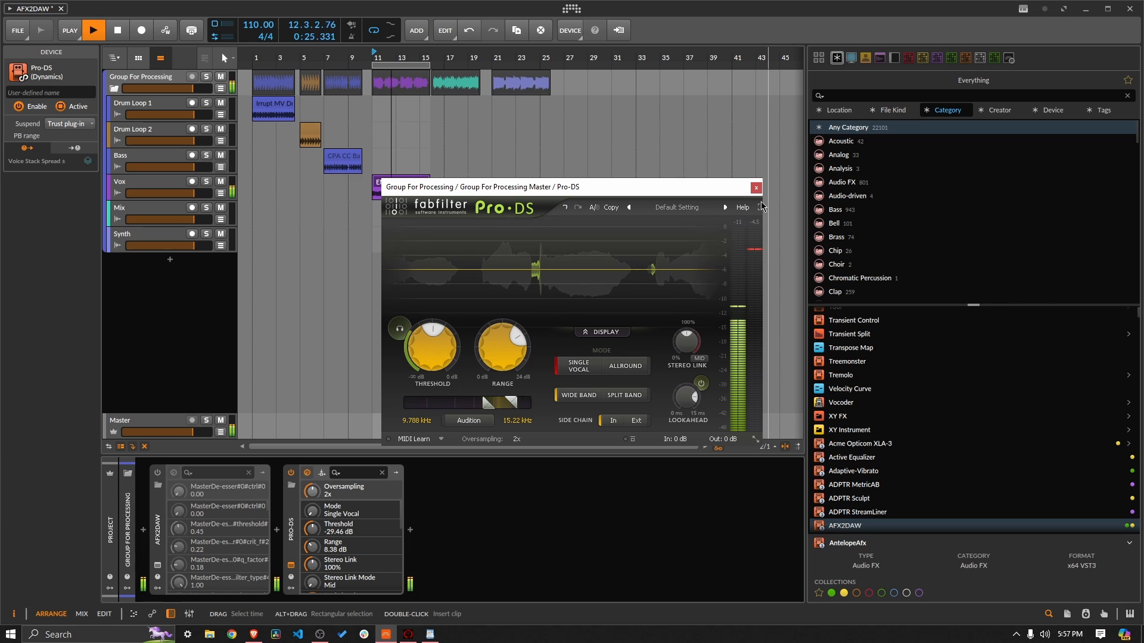
- Stop playback, delete Pro-DS from the device chain and re-enable AFX2DAW
key("space")
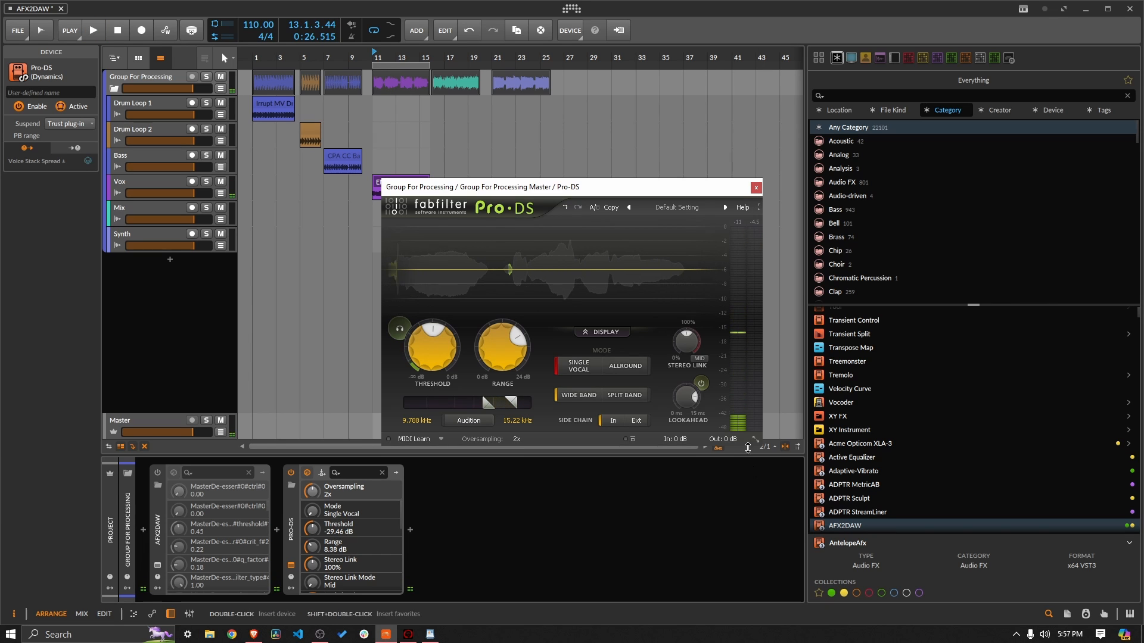
left_click(322, 473)
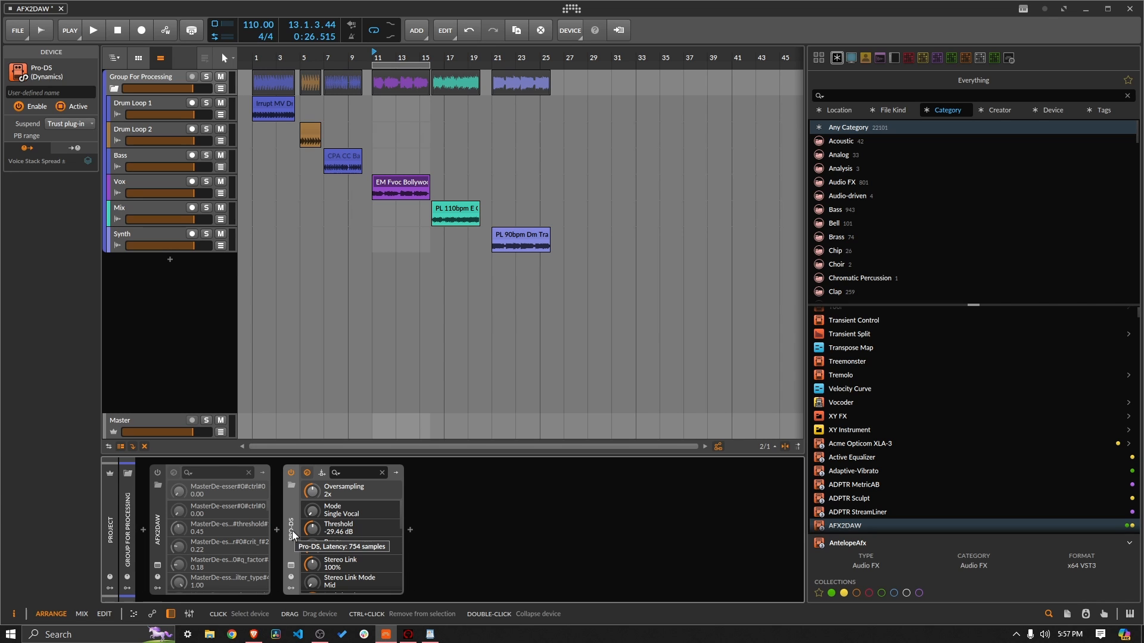
key("Delete")
left_click(159, 473)
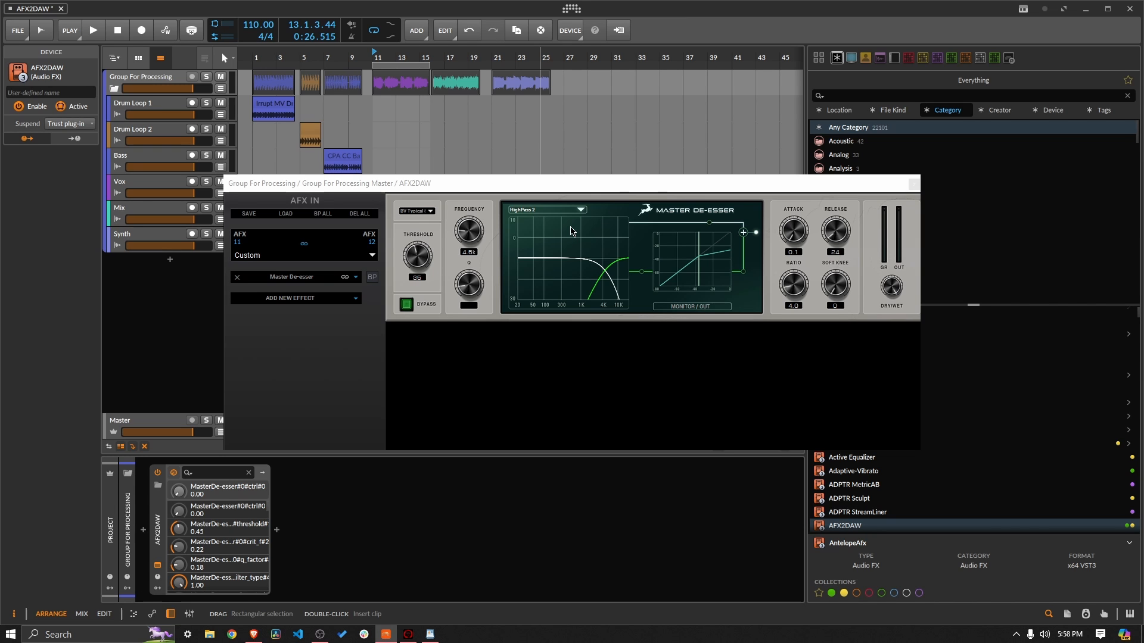
- Check the ZEN Q mixer and the Non Native Plugins list in WordPad, then return to Bitwig Studio
left_click(408, 635)
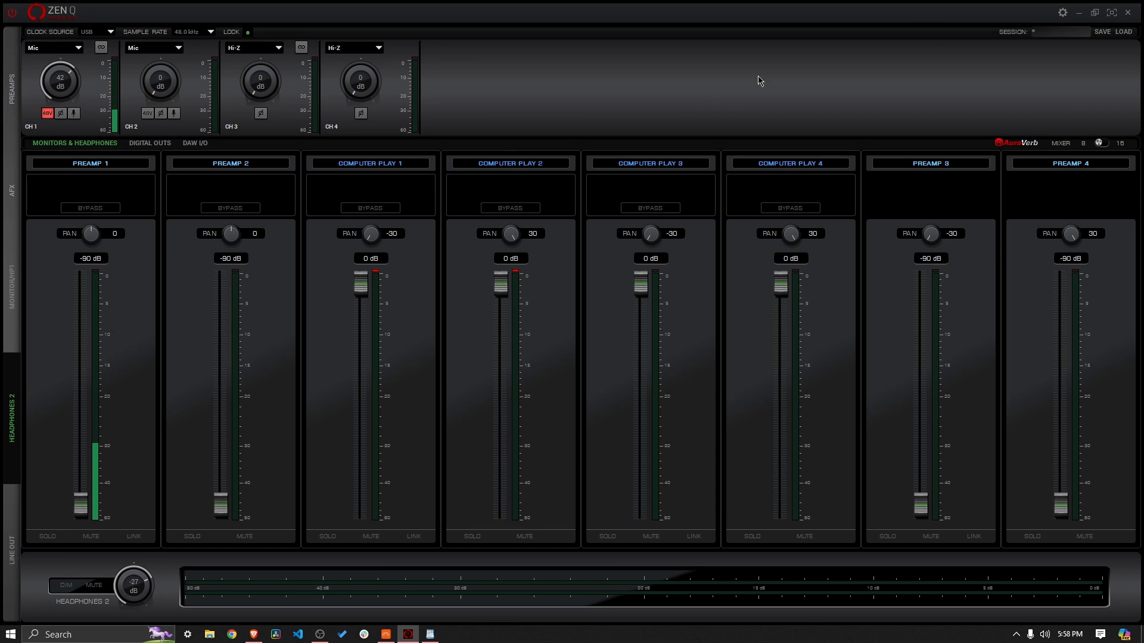
left_click(1081, 13)
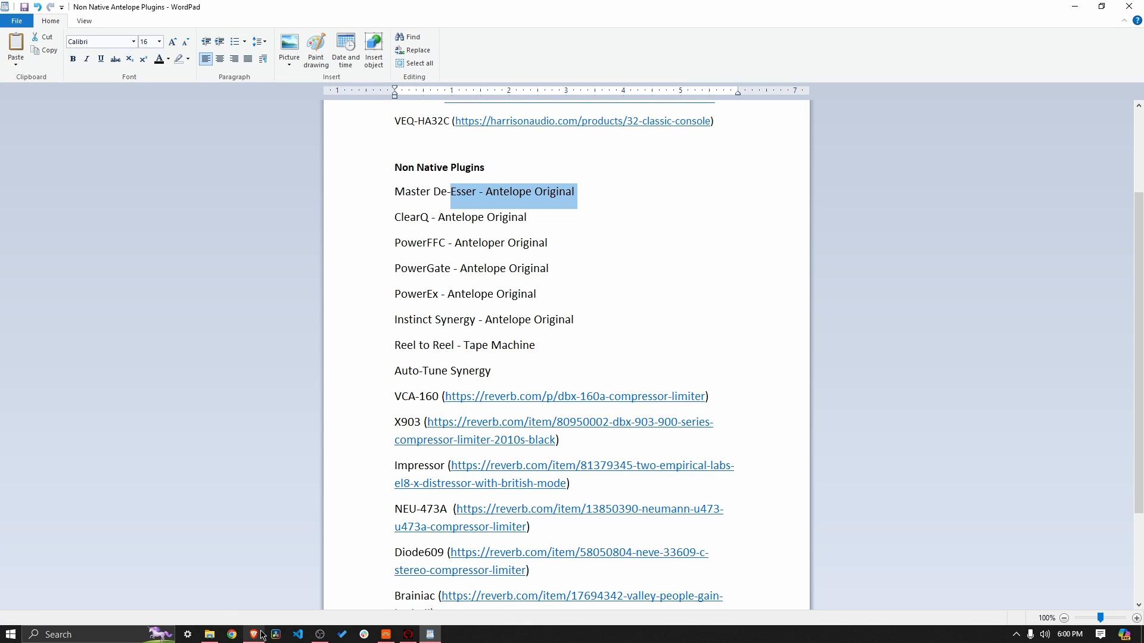
left_click(386, 635)
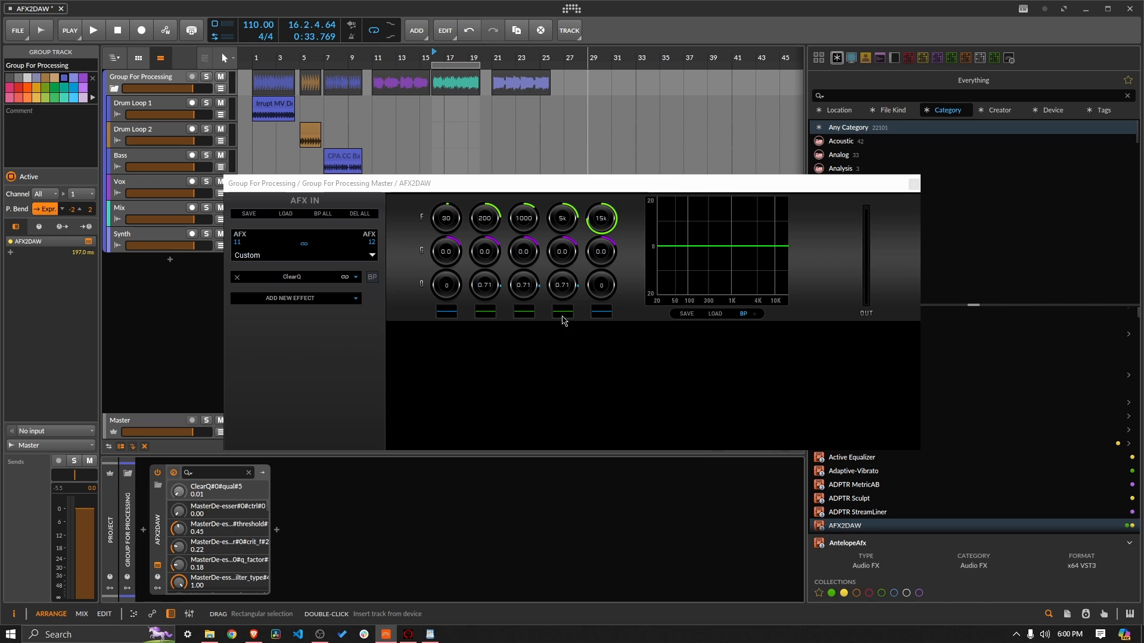
- Reposition the AFX2DAW window to reveal the Mix clip and audition that clip with ClearQ flat
left_click_drag(498, 194, 469, 242)
key("space")
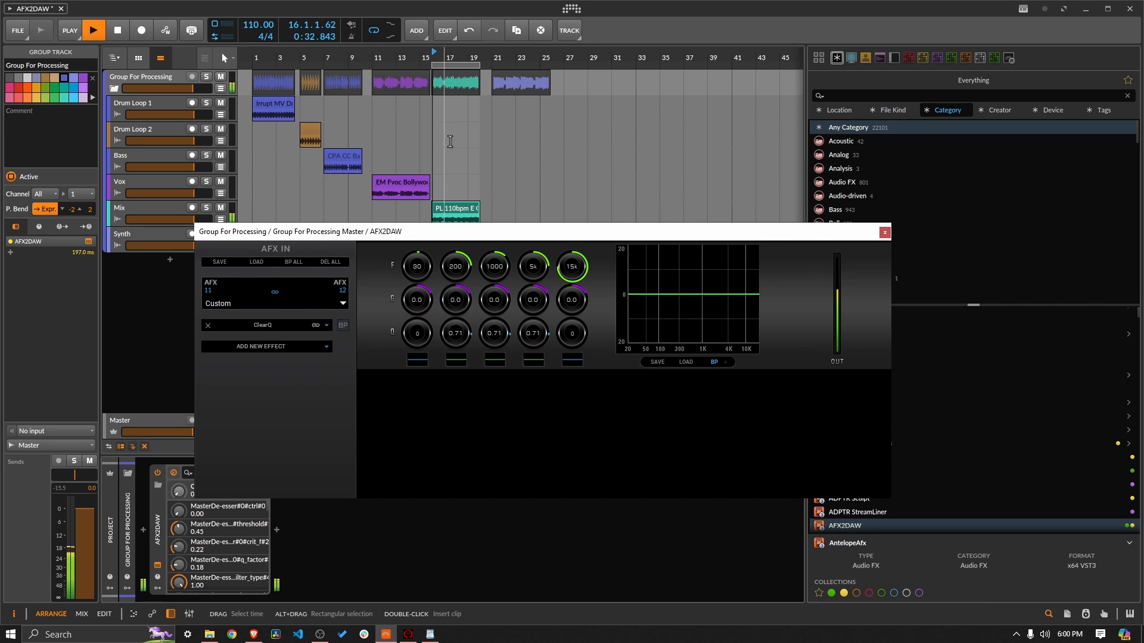
key("space")
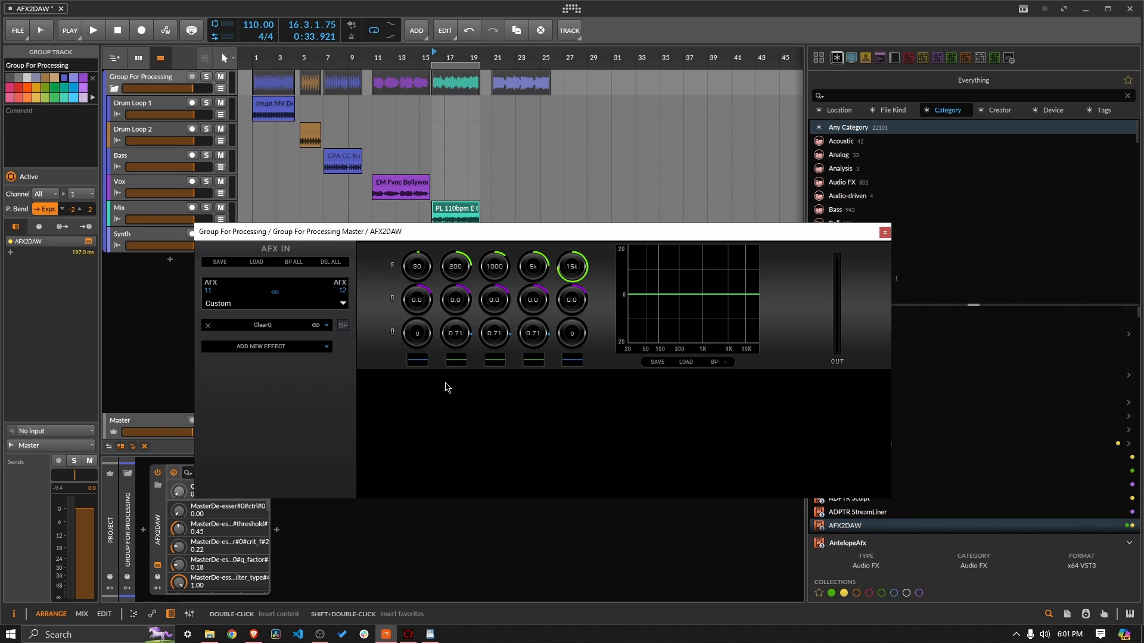
- During playback, switch ClearQ's first band to a high-pass filter and set its frequency to 60 Hz
key("space")
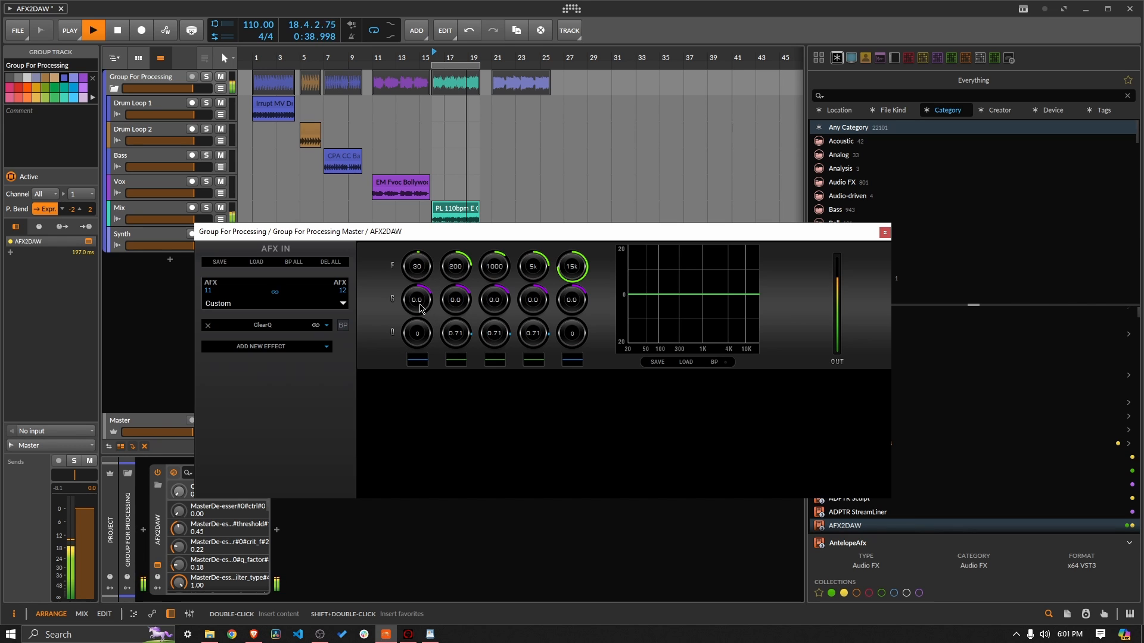
left_click_drag(422, 308, 426, 257)
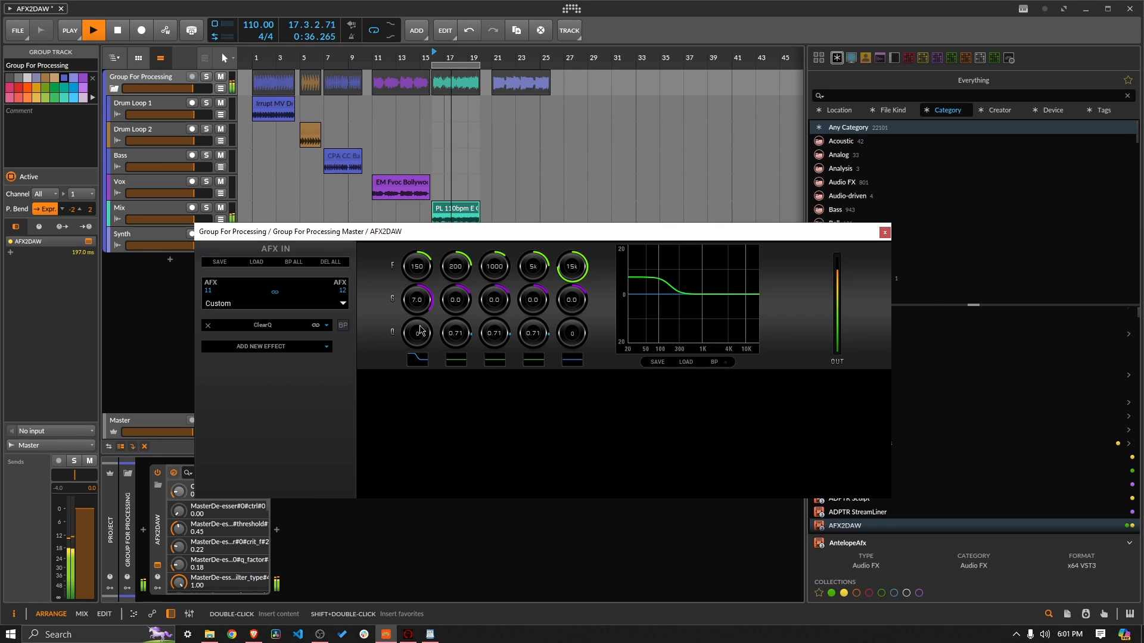
left_click(422, 364)
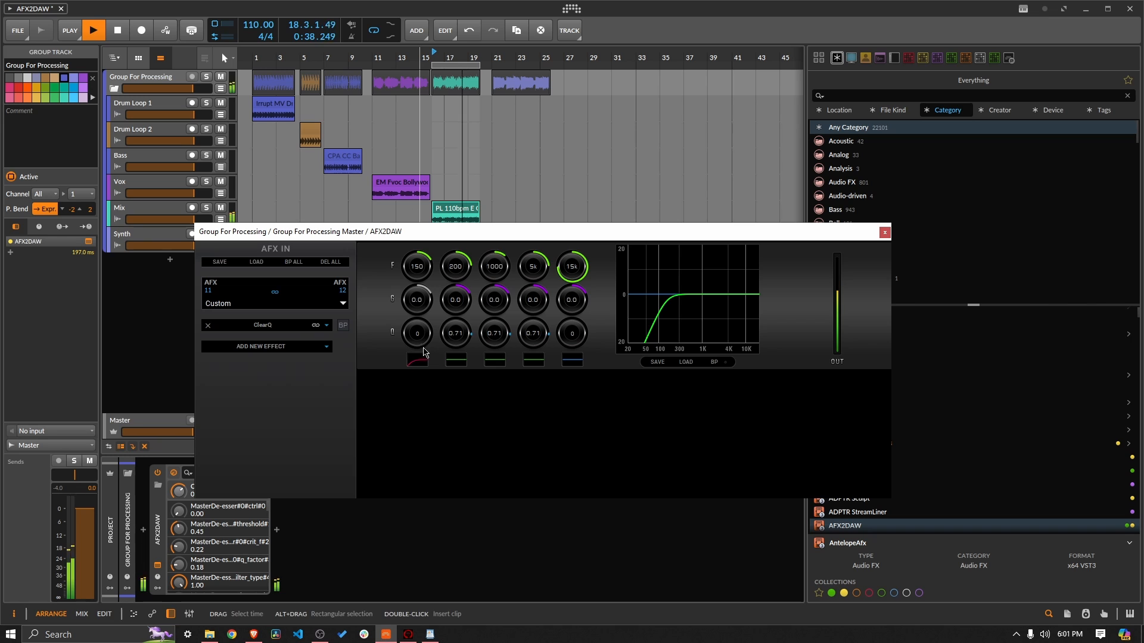
left_click_drag(421, 274, 419, 301)
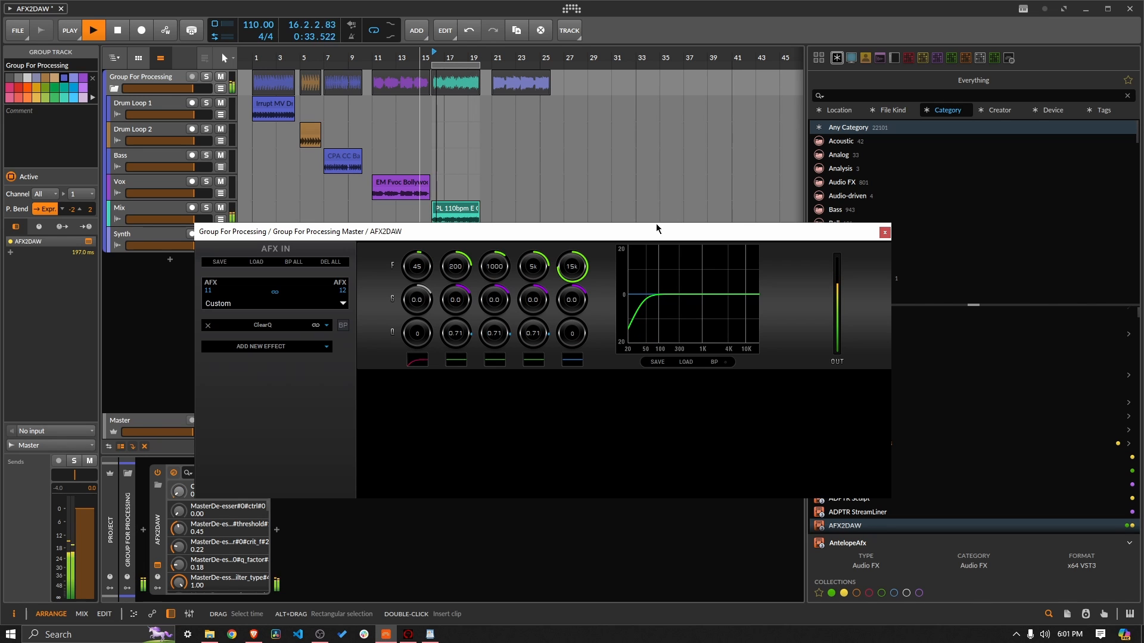
left_click_drag(423, 276, 424, 270)
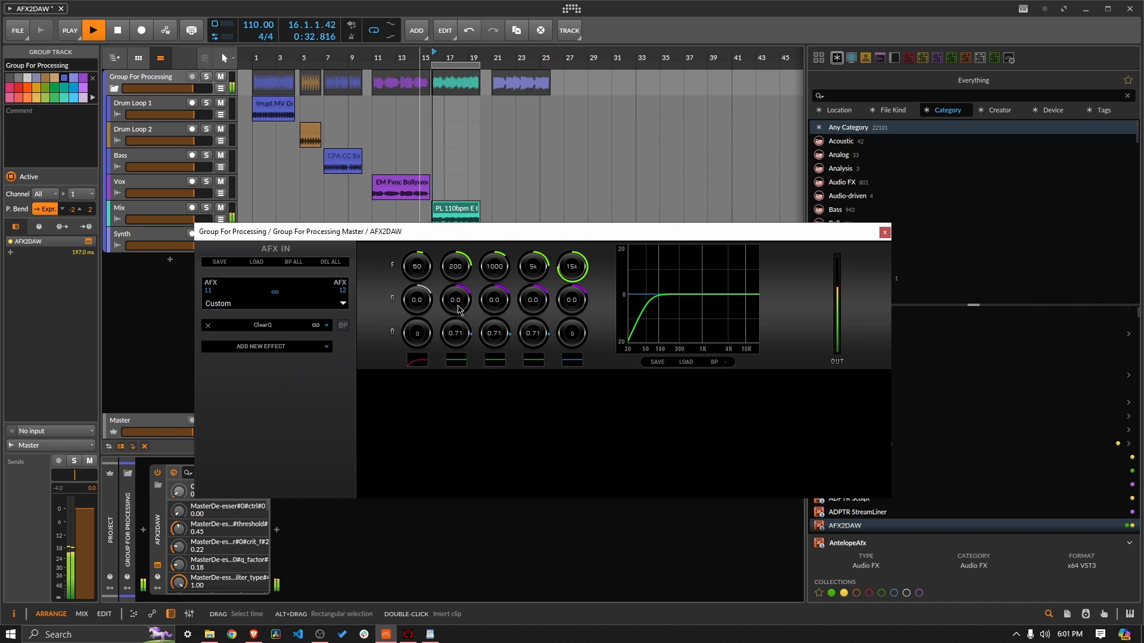
- Set ClearQ's second band to 45 Hz with gain 8.0 and Q 1.5, comparing against the bypassed sound
left_click_drag(463, 309, 460, 283)
left_click_drag(461, 334, 460, 327)
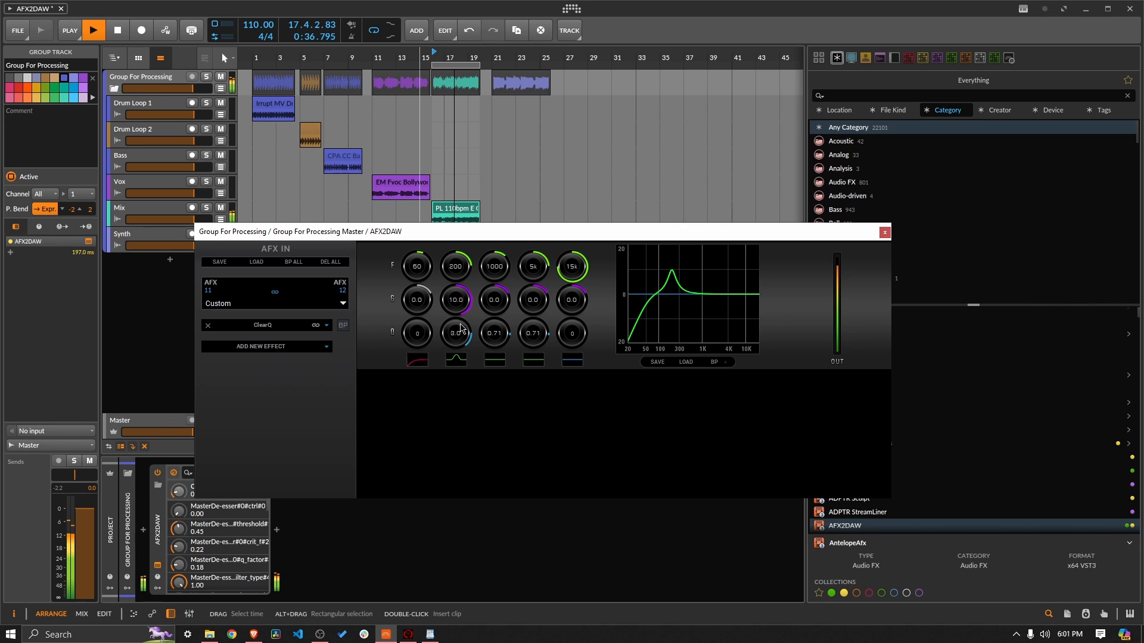
left_click_drag(454, 267, 453, 330)
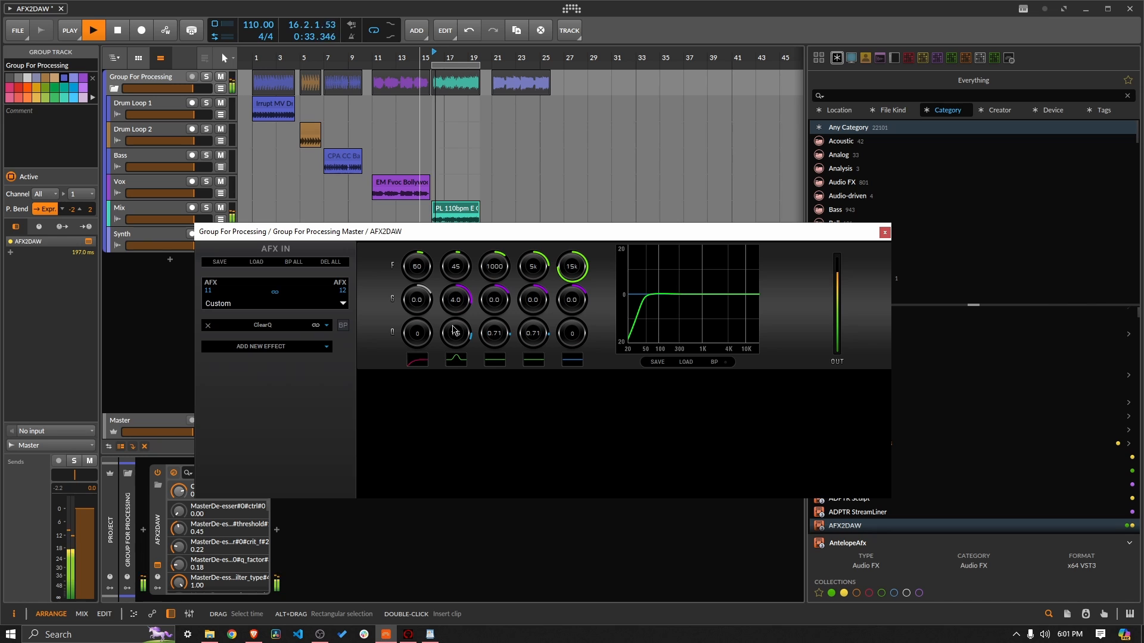
left_click(343, 328)
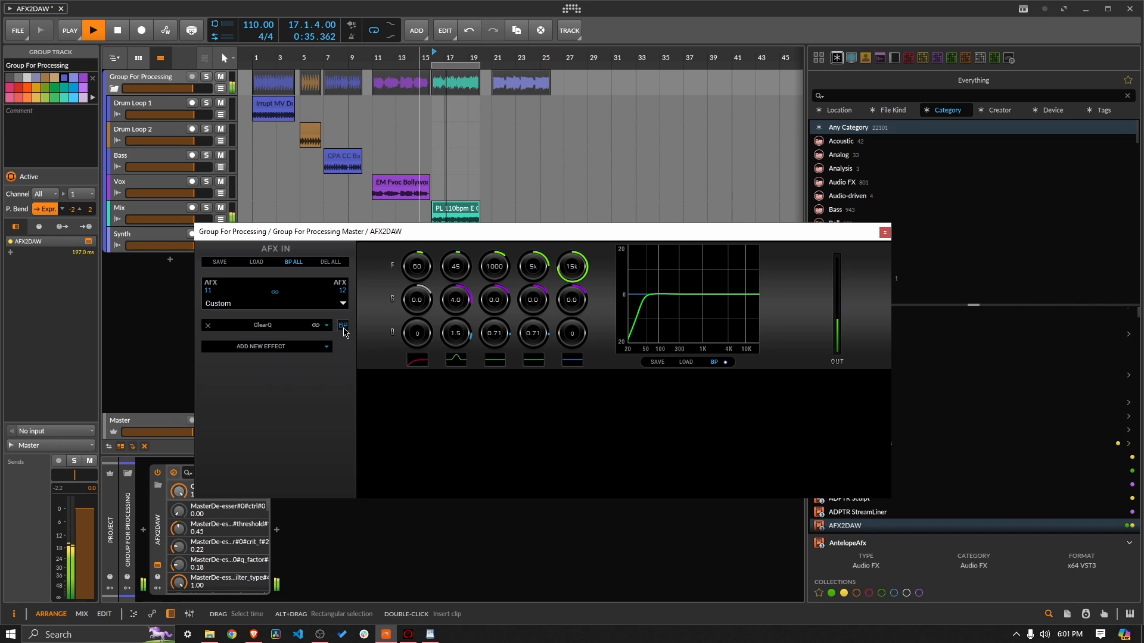
left_click(343, 327)
left_click_drag(459, 301, 455, 291)
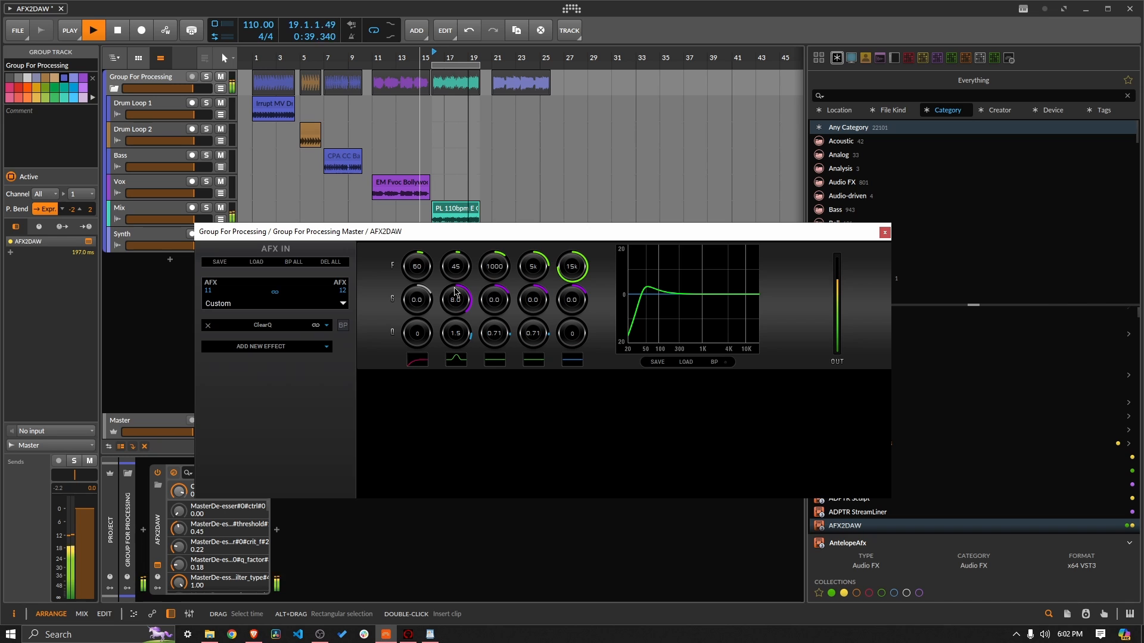
left_click(344, 326)
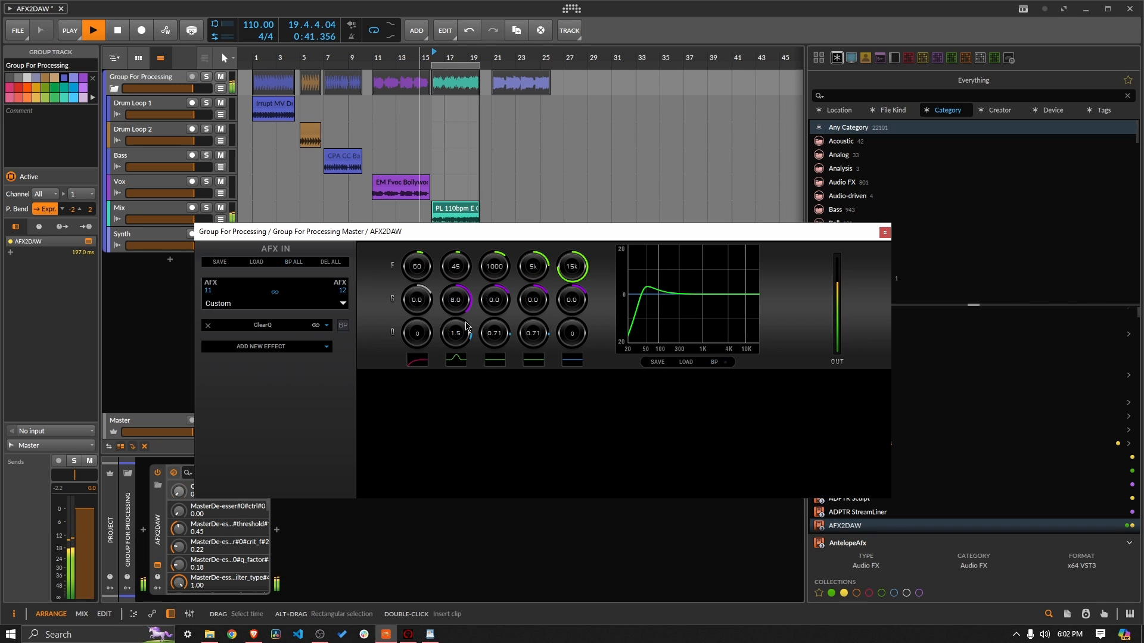
- Set ClearQ's third band to 500 Hz with gain -3.0 and compare against bypass
left_click_drag(498, 275, 486, 341)
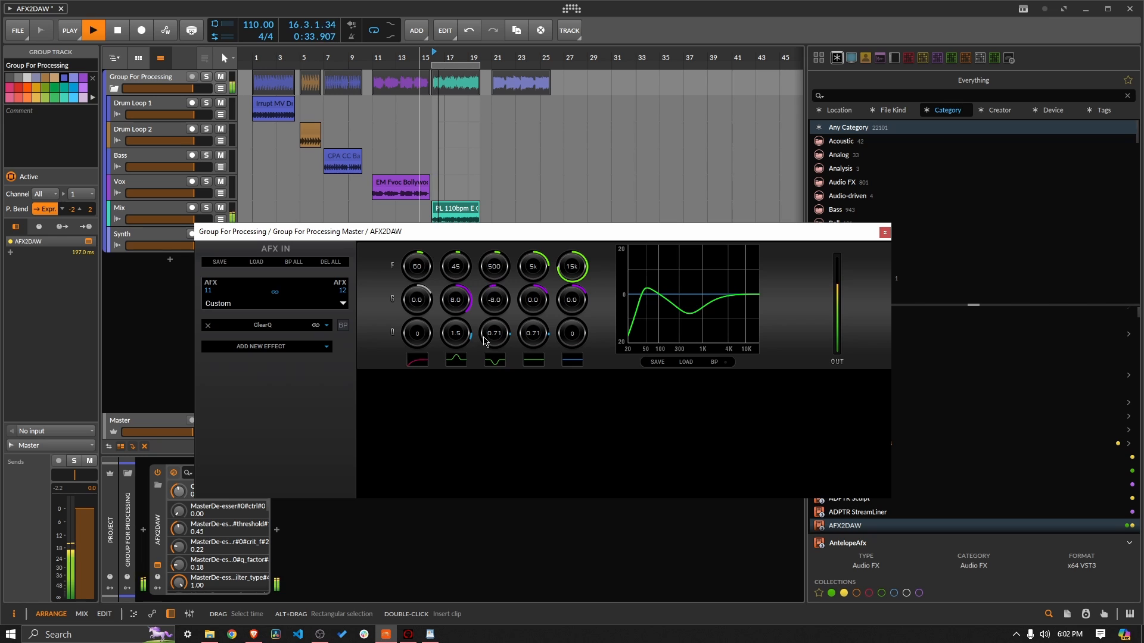
scroll(502, 293, "up", 3)
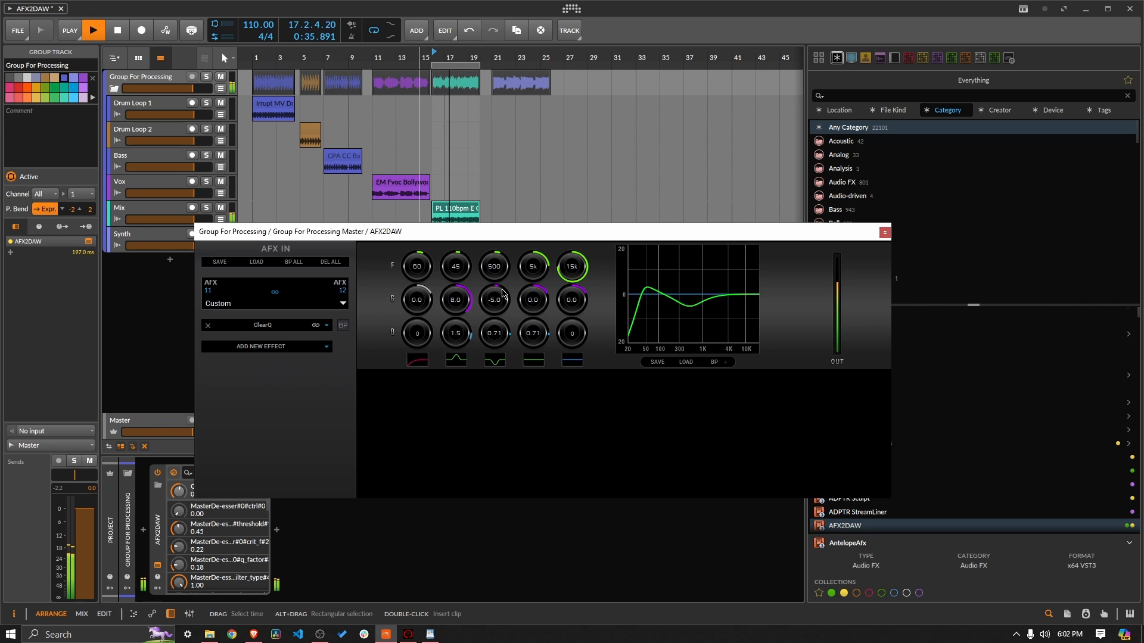
scroll(502, 293, "up", 3)
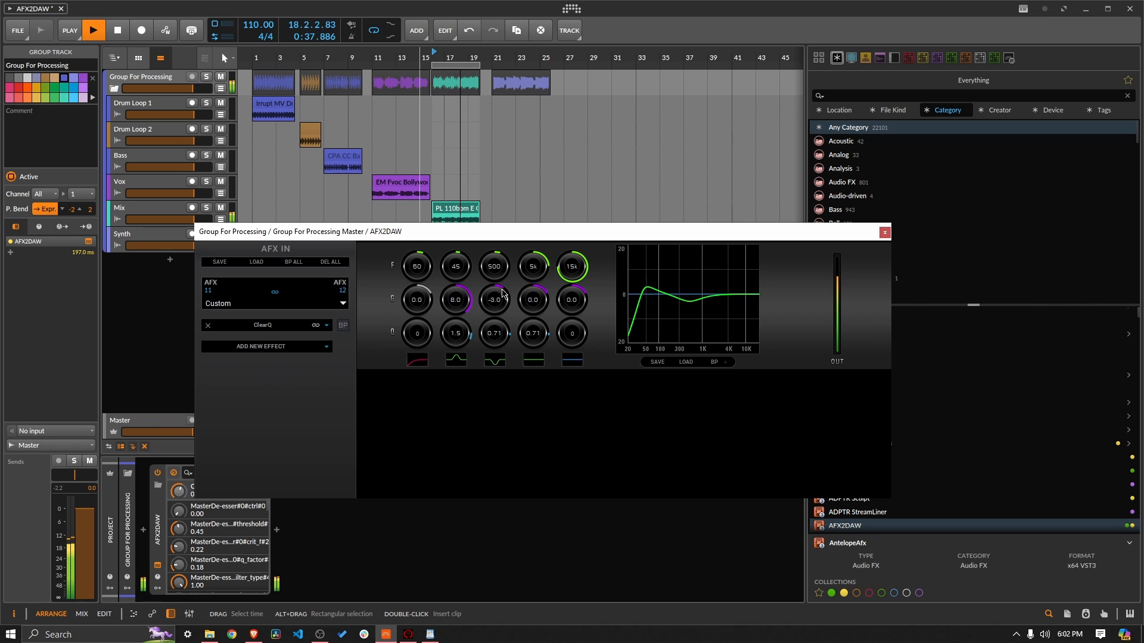
scroll(502, 294, "down", 2)
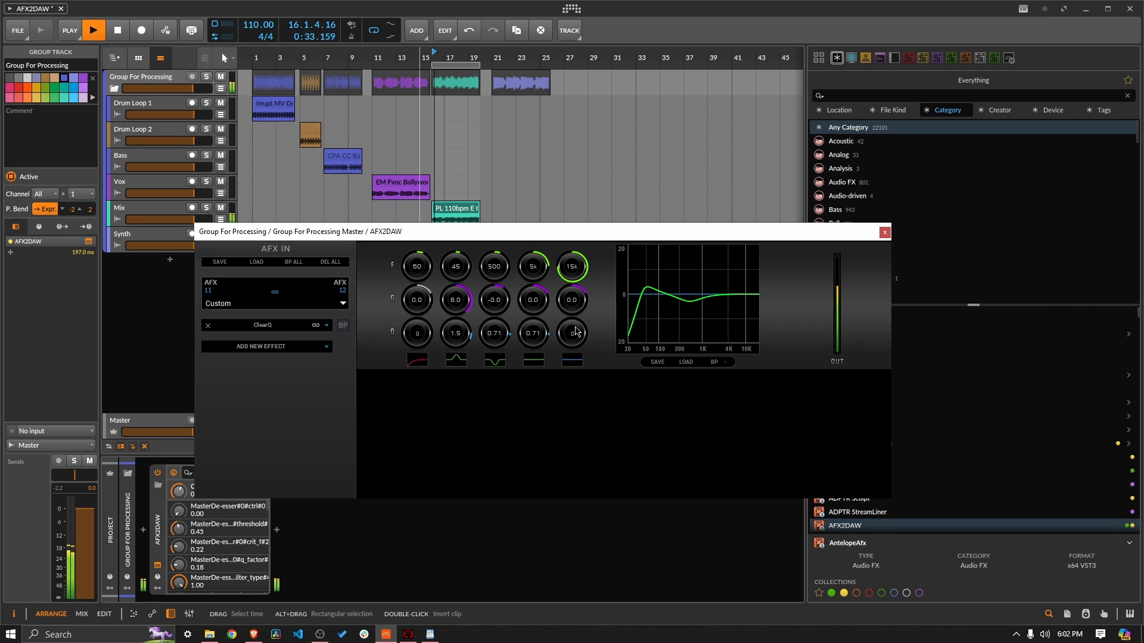
left_click(344, 327)
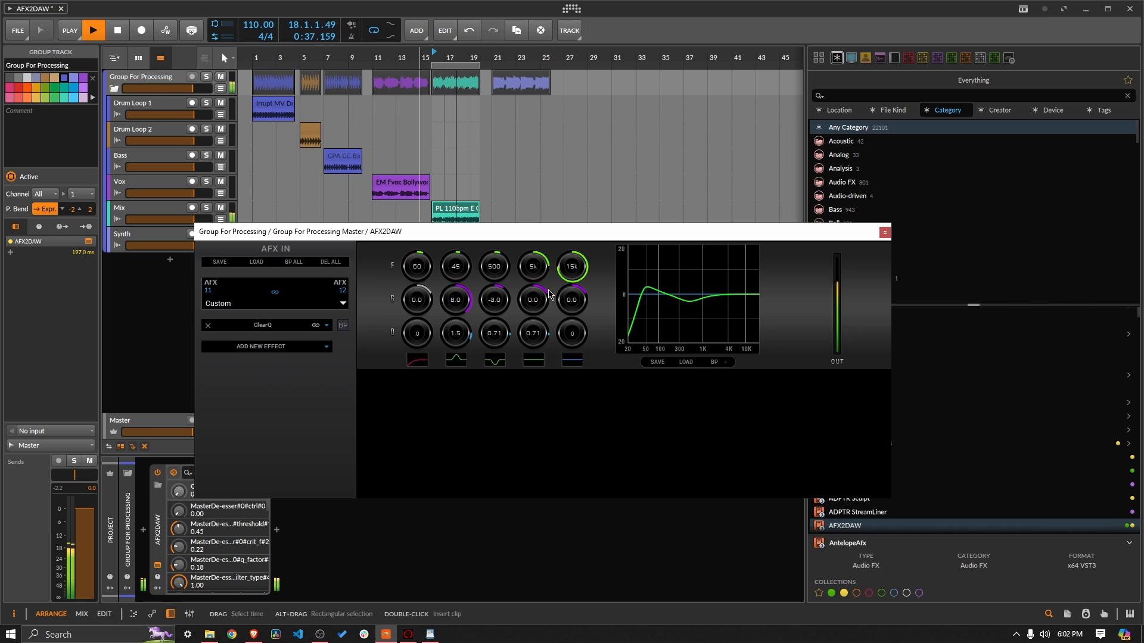
- Set ClearQ's fourth band to 5k with gain 2.0 and Q 1.5 while listening to the Mix clip
scroll(534, 301, "up", 5)
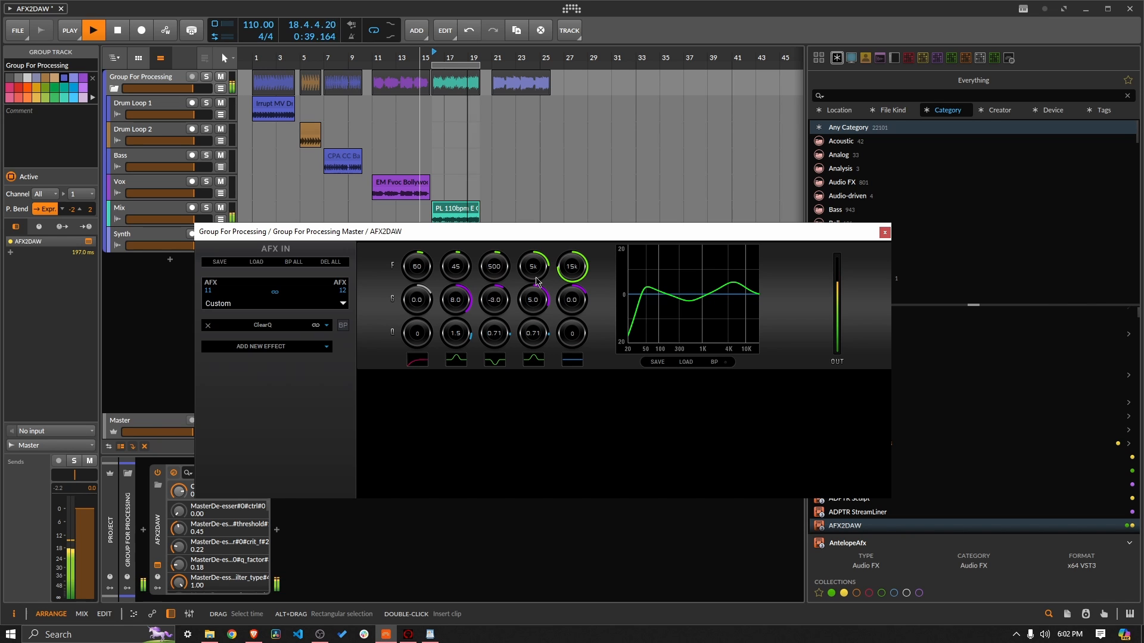
scroll(536, 282, "down", 4)
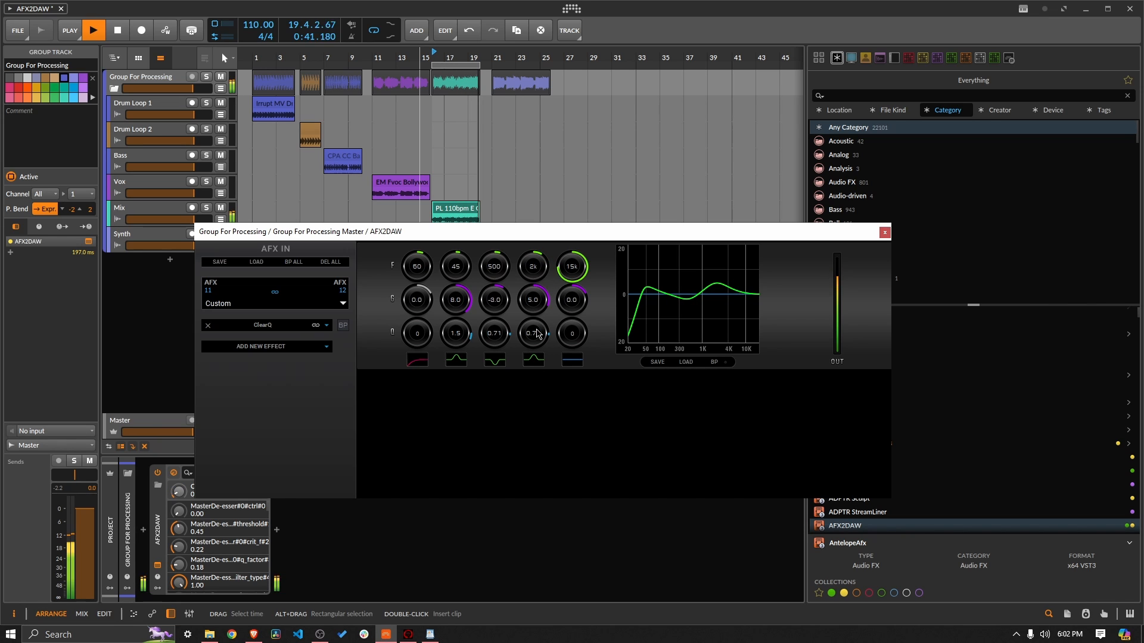
scroll(537, 335, "down", 2)
scroll(536, 333, "up", 5)
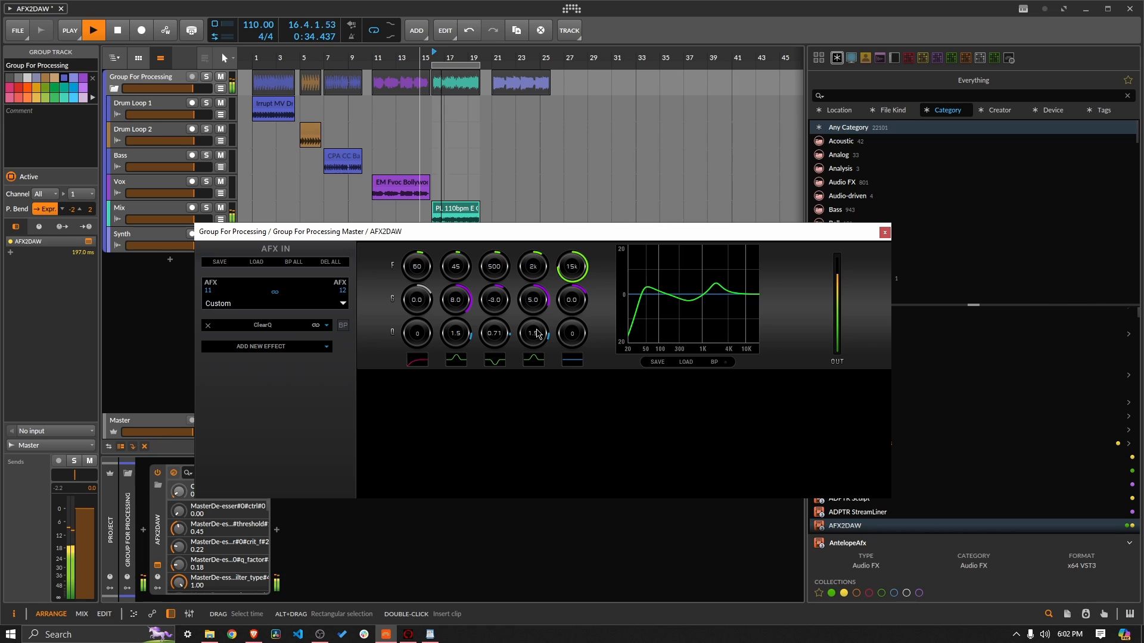
scroll(534, 278, "up", 4)
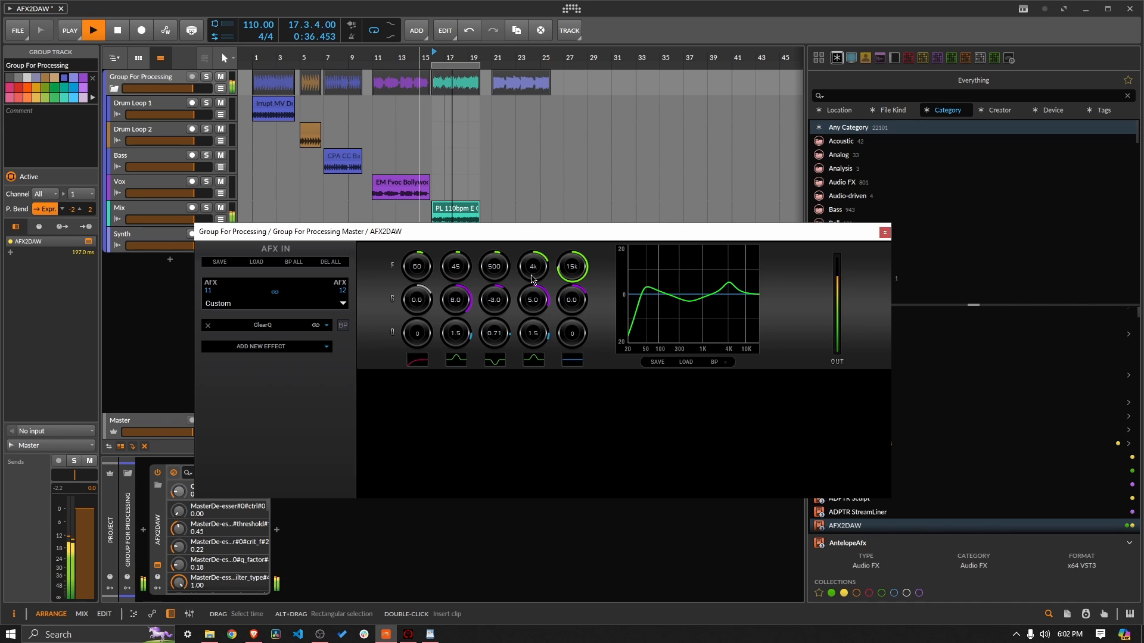
scroll(533, 278, "up", 1)
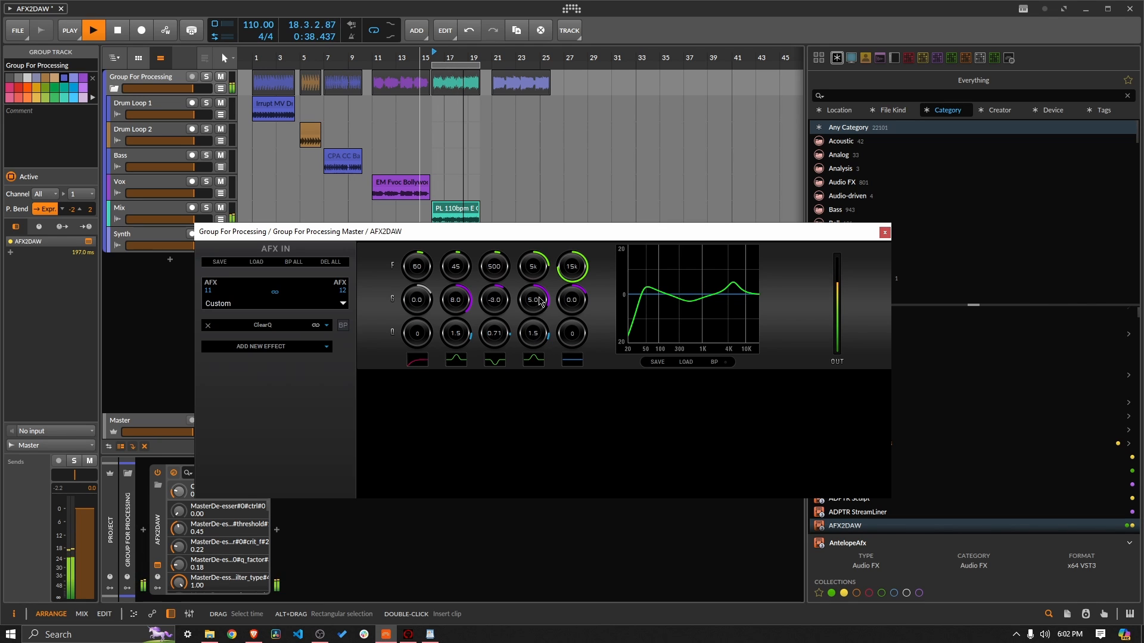
scroll(539, 301, "down", 6)
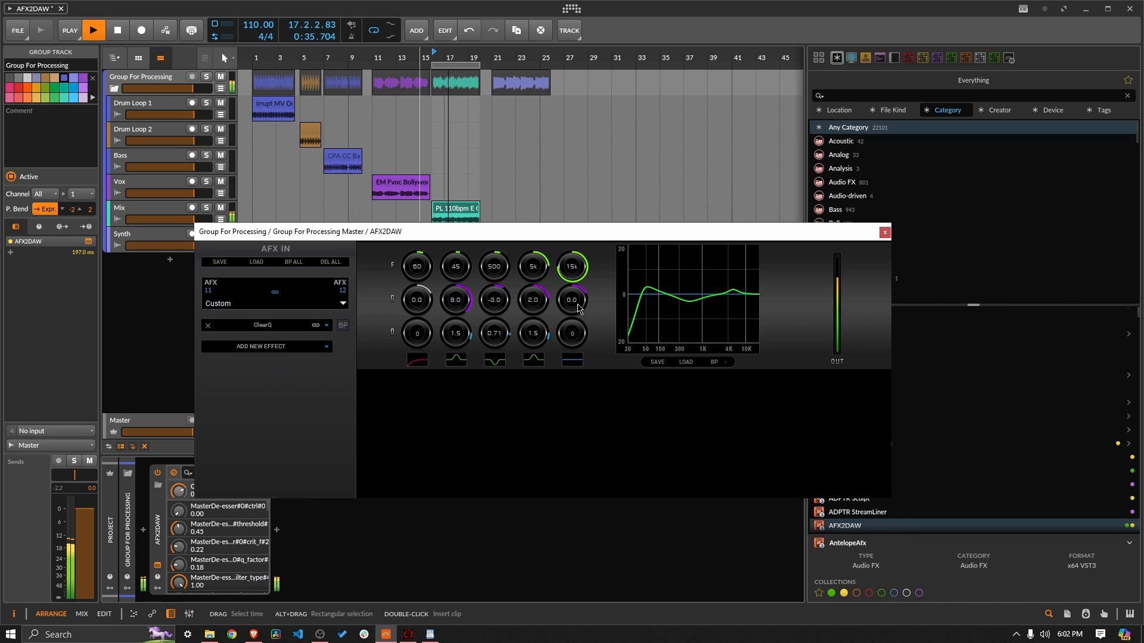
- Cut the highs with ClearQ's fifth band, setting its gain to -5.0 and frequency to 7k
scroll(578, 308, "down", 4)
scroll(578, 308, "down", 2)
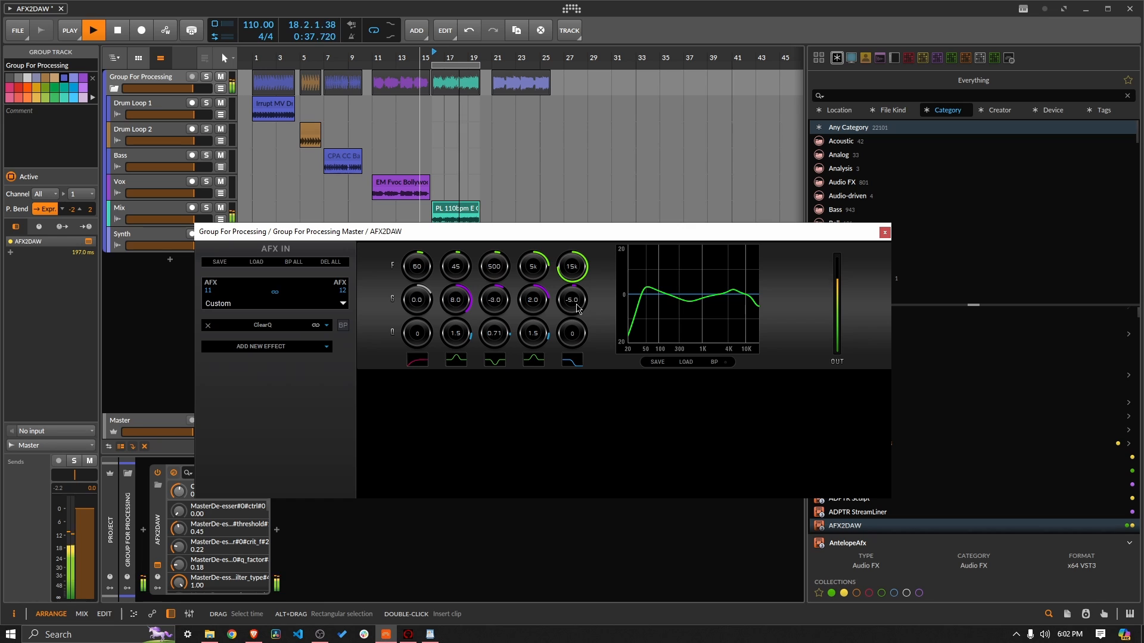
scroll(578, 281, "down", 2)
scroll(578, 281, "down", 10)
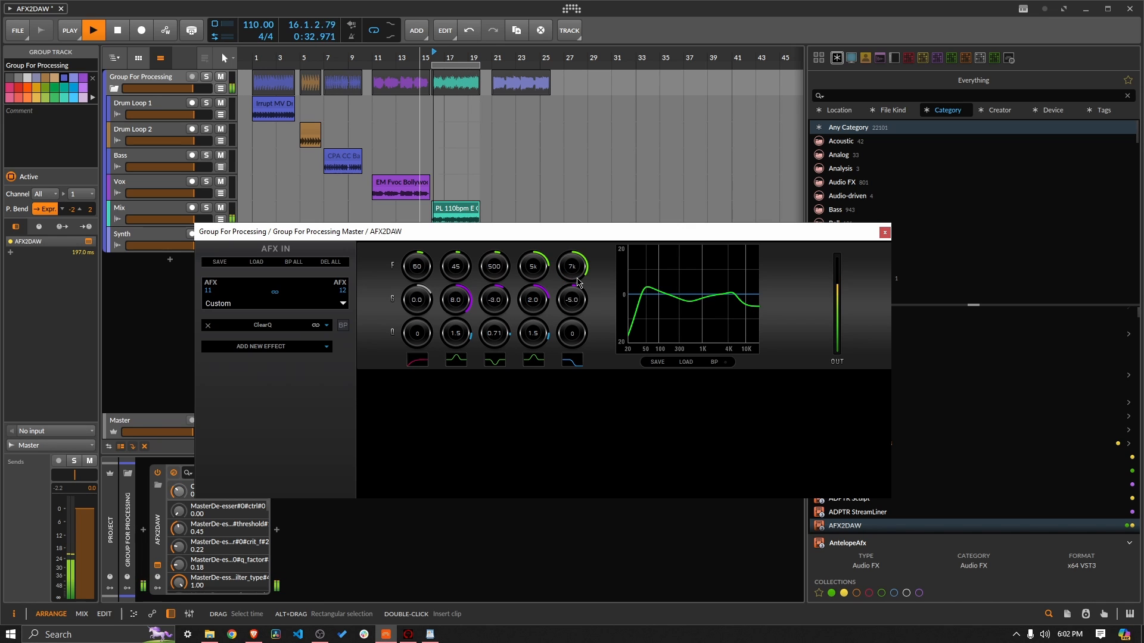
scroll(578, 283, "up", 1)
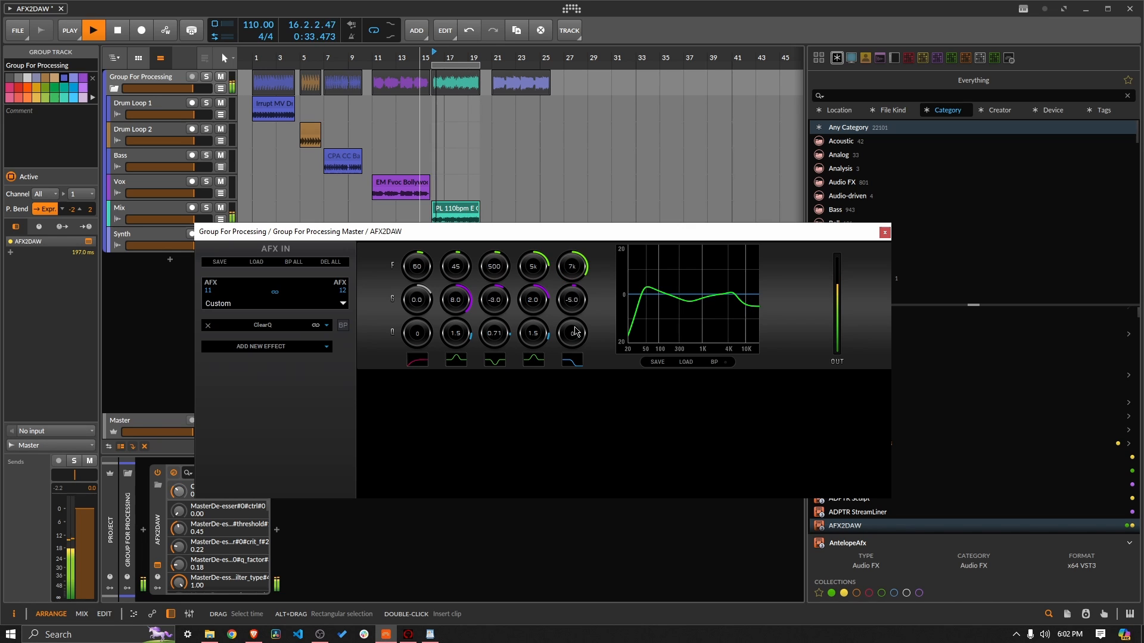
- Toggle the ClearQ bypass to compare the equalized and dry Mix clip, then stop playback
left_click(715, 361)
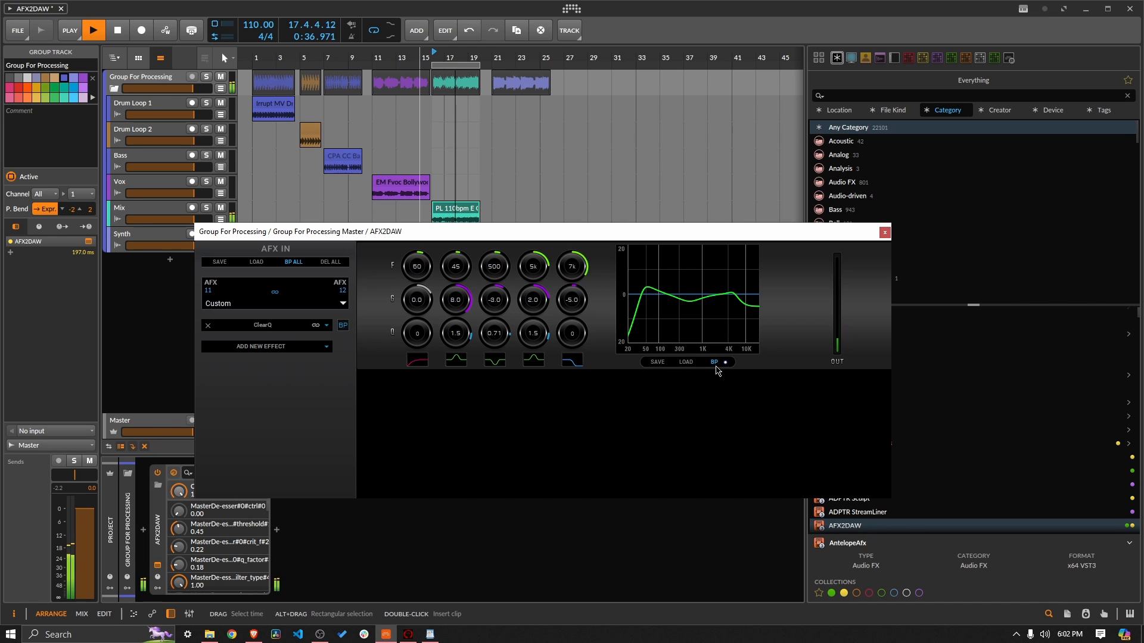
left_click(714, 362)
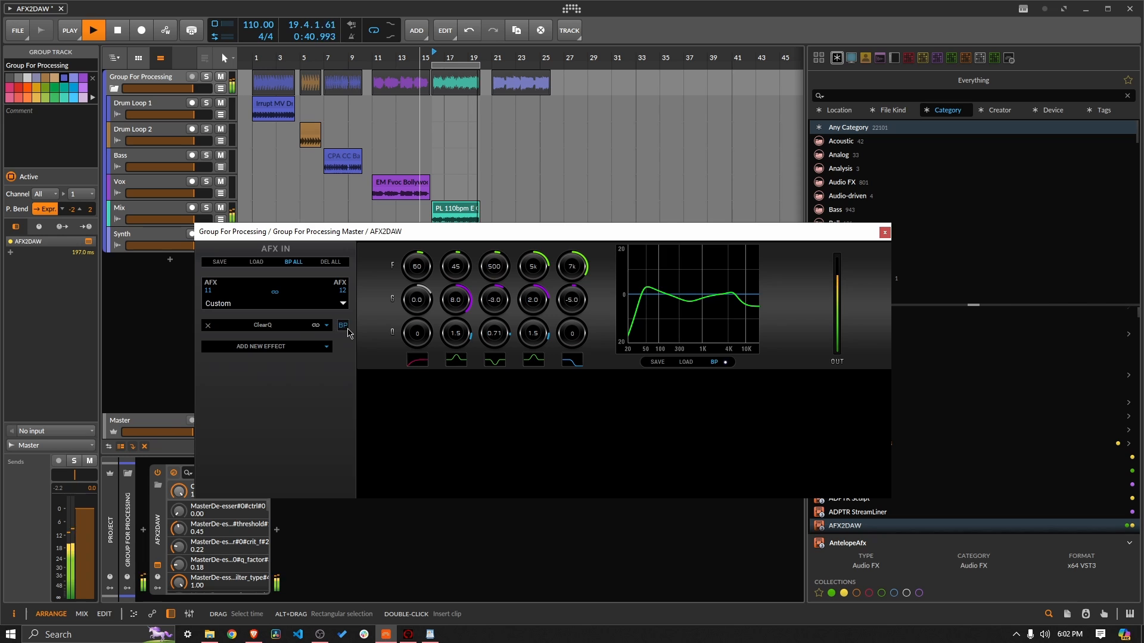
key("space")
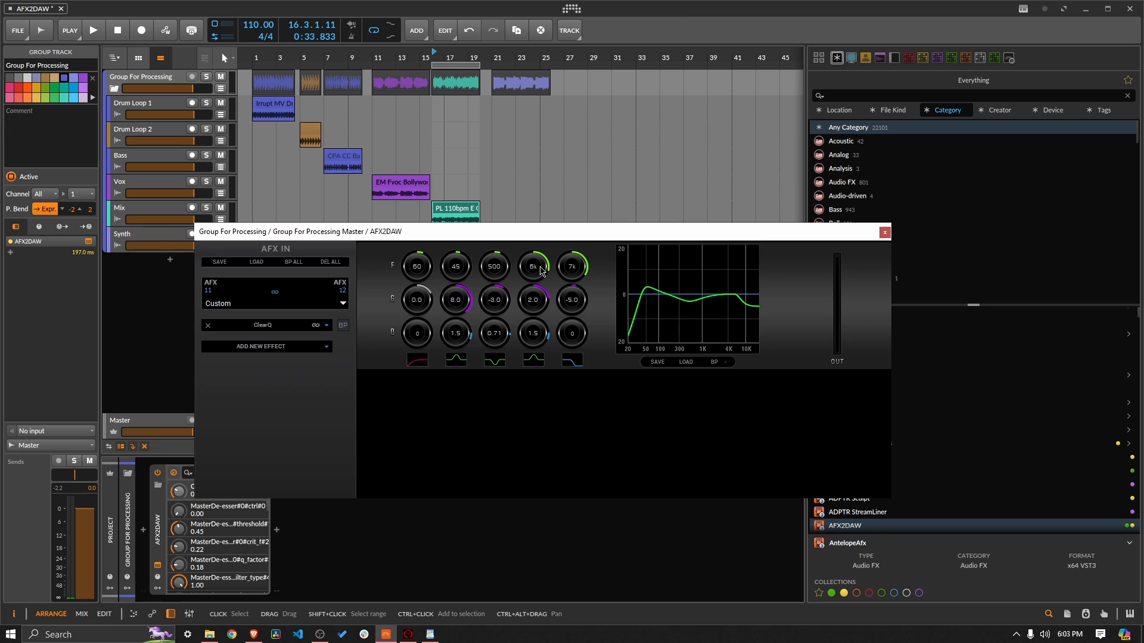
- Close the AFX2DAW plug-in window and insert an EQ-5 device after AFX2DAW in the group track's device chain
scroll(541, 270, "down", 1)
left_click(883, 231)
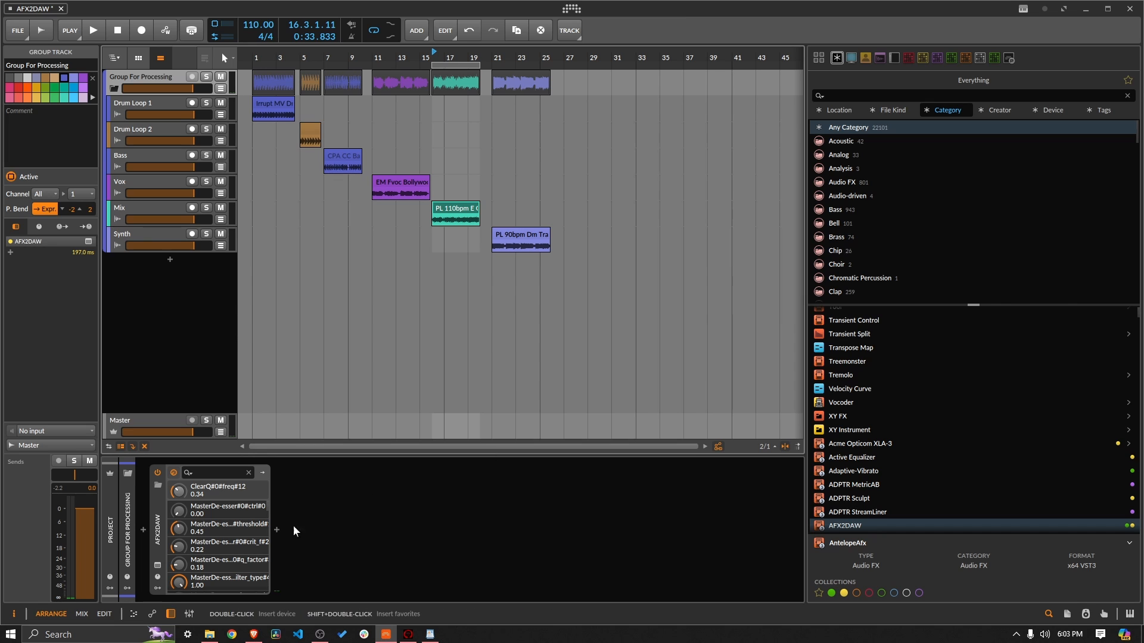
left_click(277, 530)
type("q")
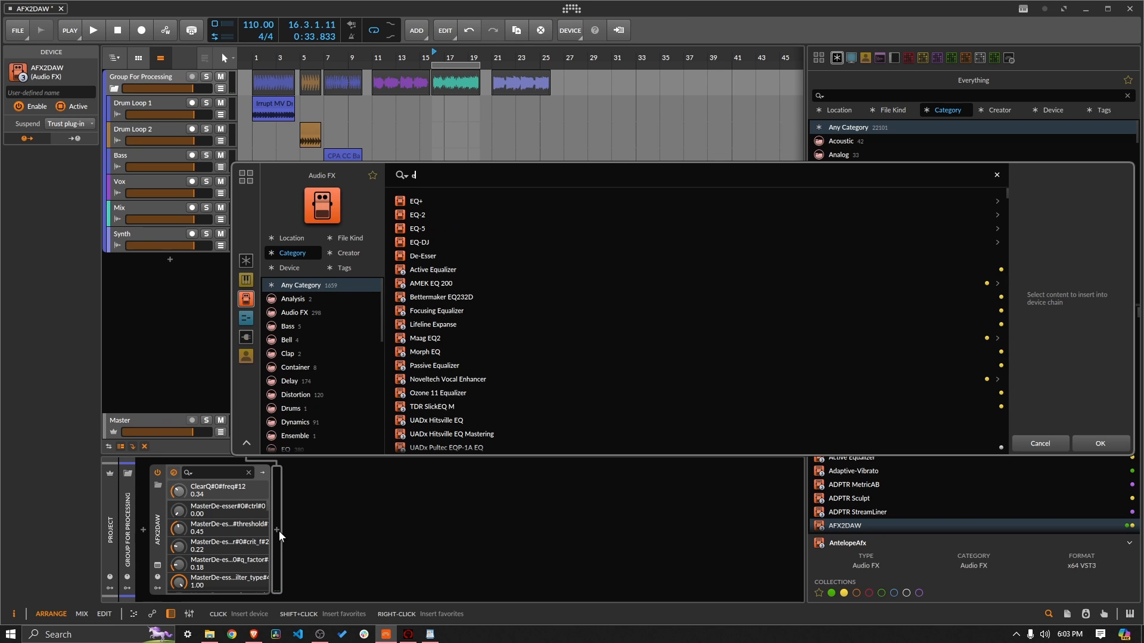
left_click(434, 228)
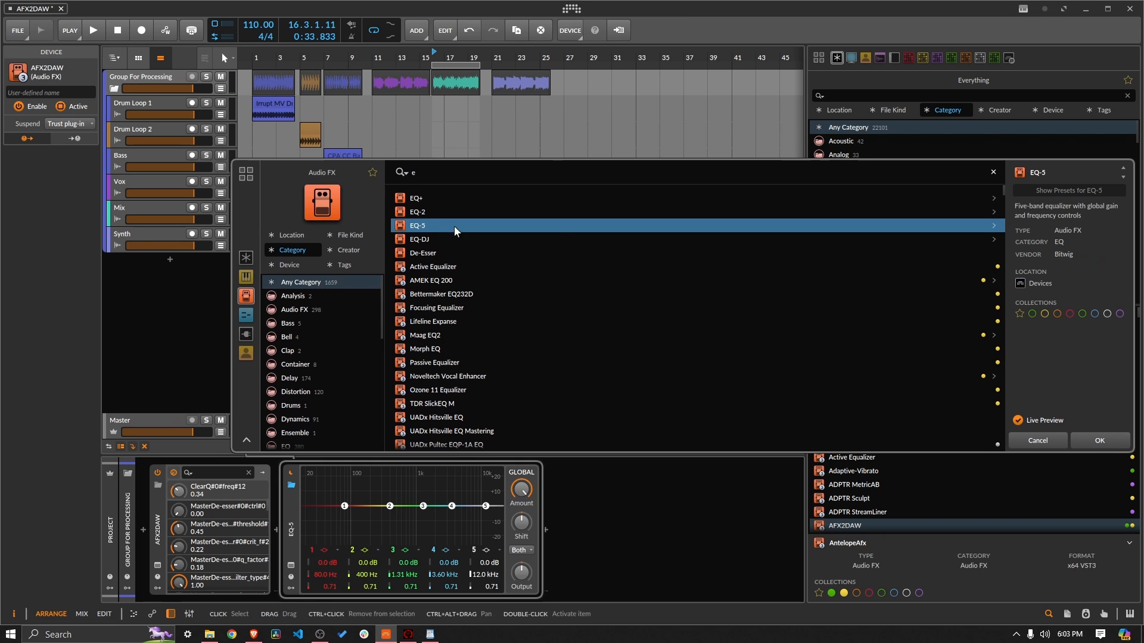
left_click(1099, 439)
- Boost the EQ-5's third band by about 6.5 dB at 1.16 kHz and narrow it to a Q of 1.99
mouse_move(423, 506)
left_mouse_down()
mouse_move(422, 486)
mouse_move(439, 503)
mouse_move(423, 485)
mouse_move(419, 496)
left_mouse_up()
scroll(425, 504, "up", 3)
scroll(422, 485, "up", 2)
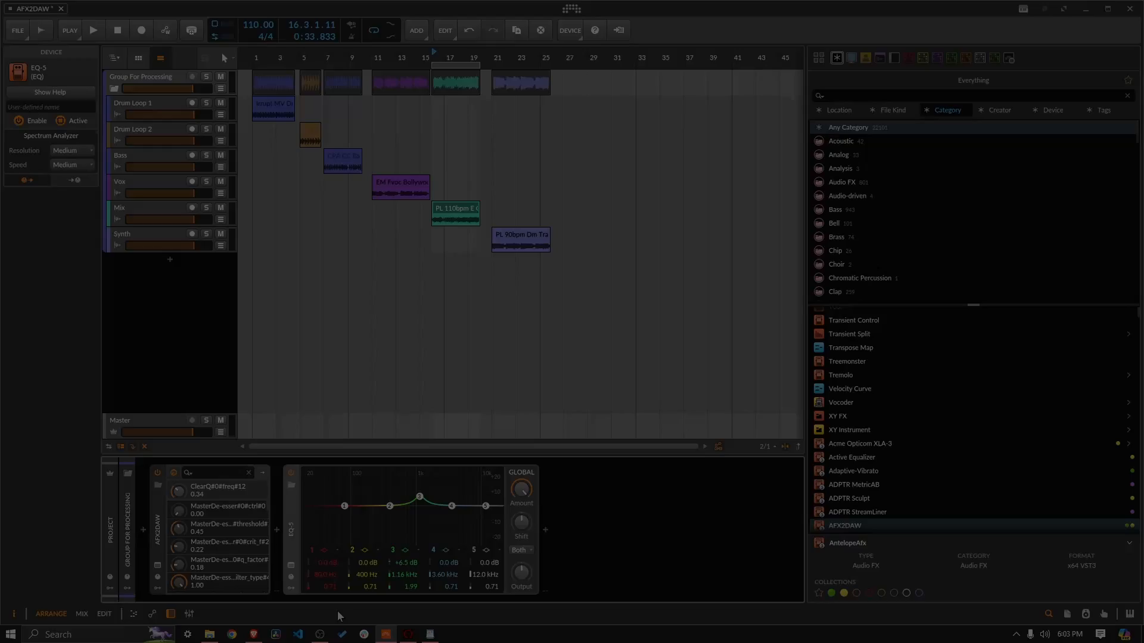
- Check the non-native plugin list in WordPad, switch back to Bitwig Studio and delete the EQ-5 device
left_click(320, 634)
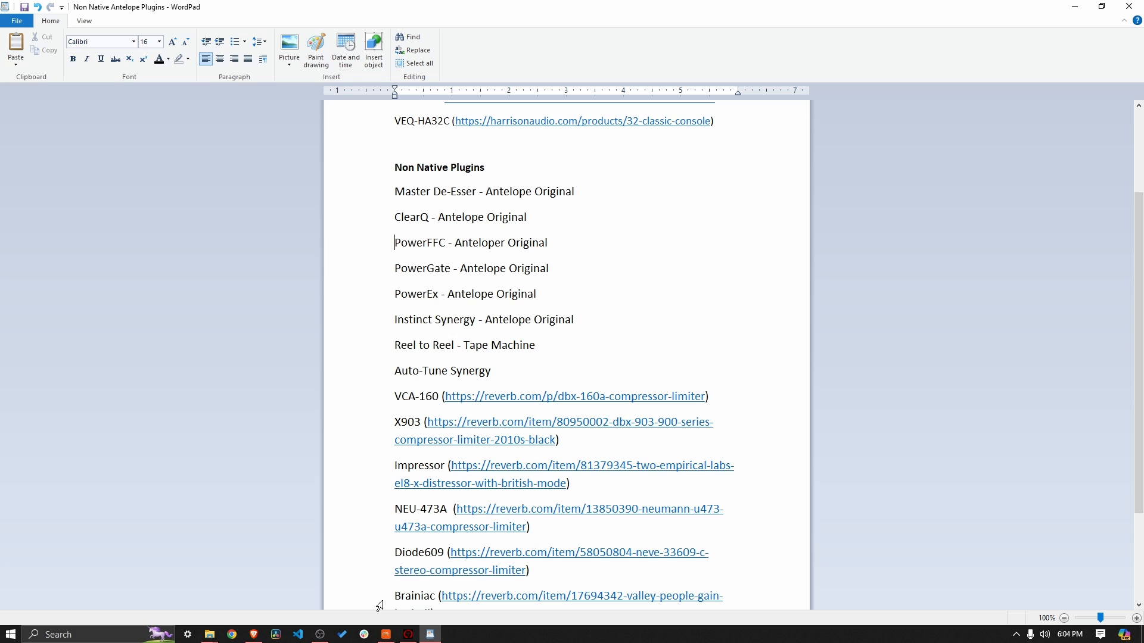
left_click(386, 635)
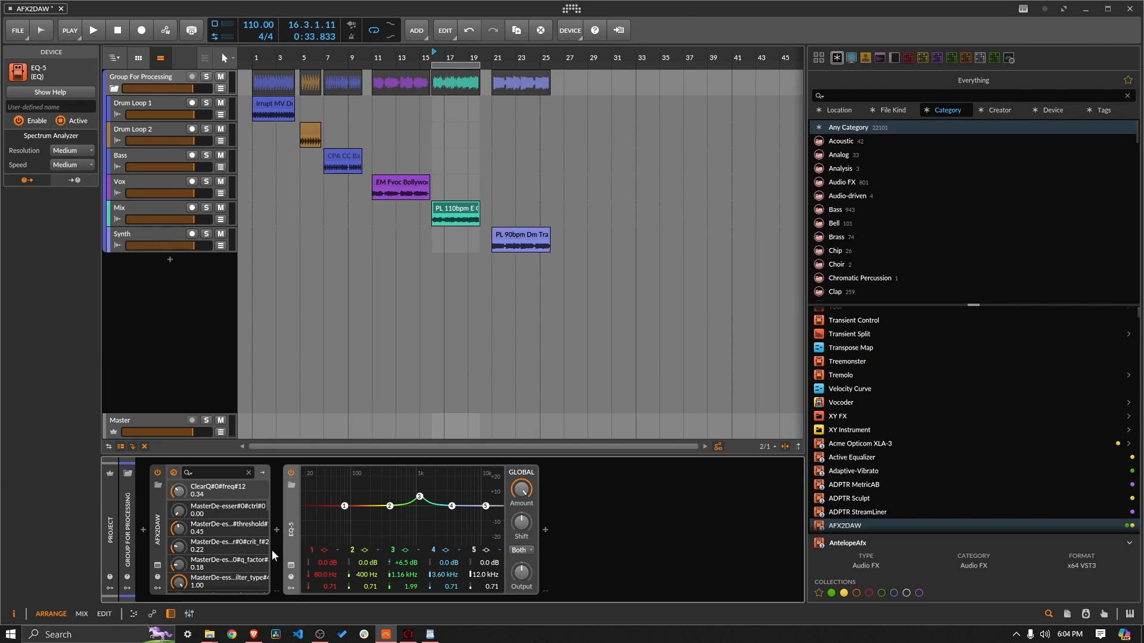
key("Delete")
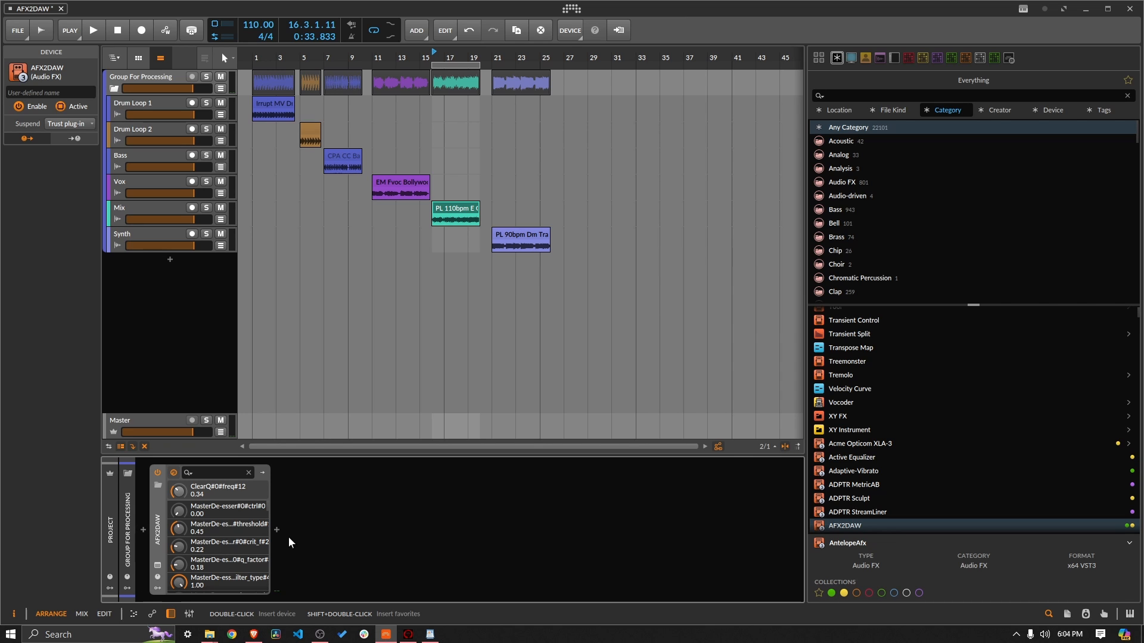
- Load the PowerFFC effect in AFX2DAW while playing the Drum Loop 1 clip from its start, then stop playback
left_click(283, 103)
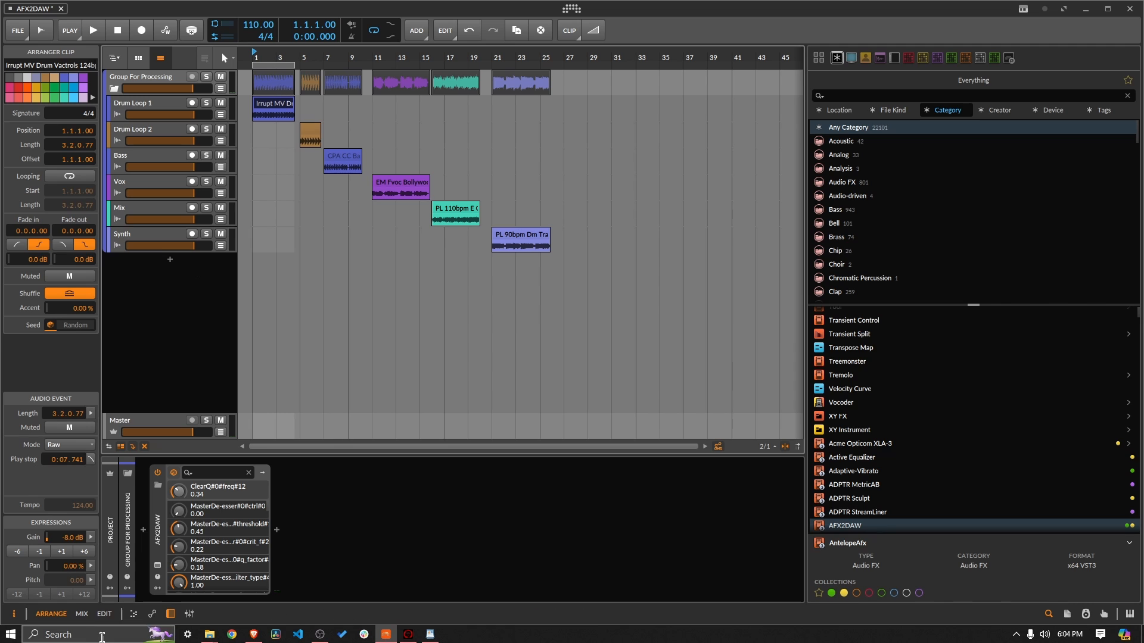
left_click(157, 566)
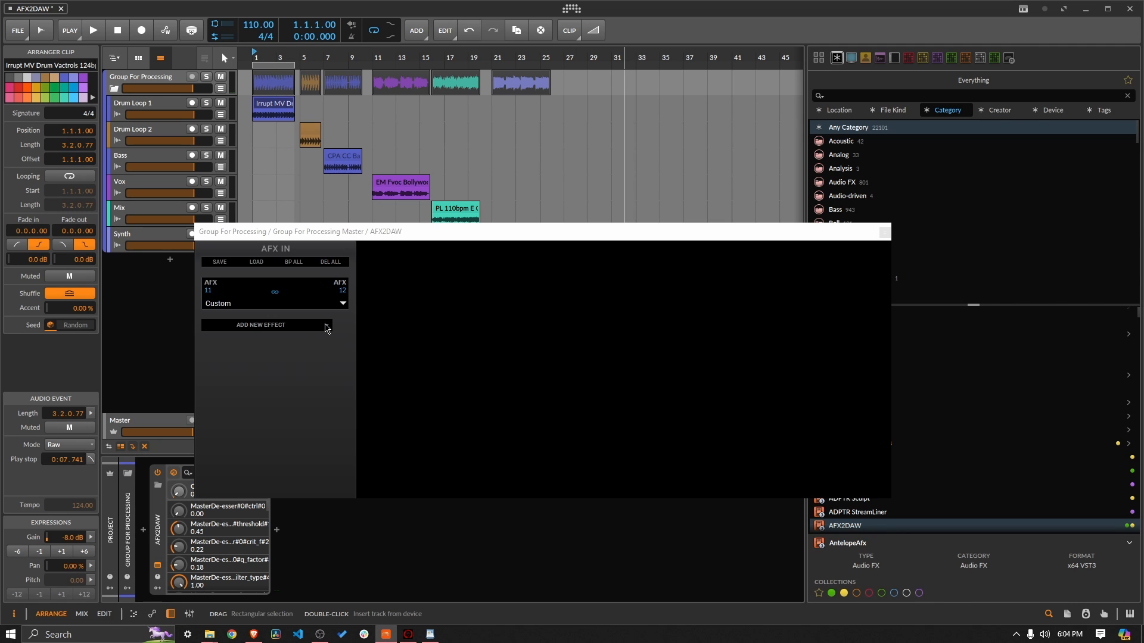
key("space")
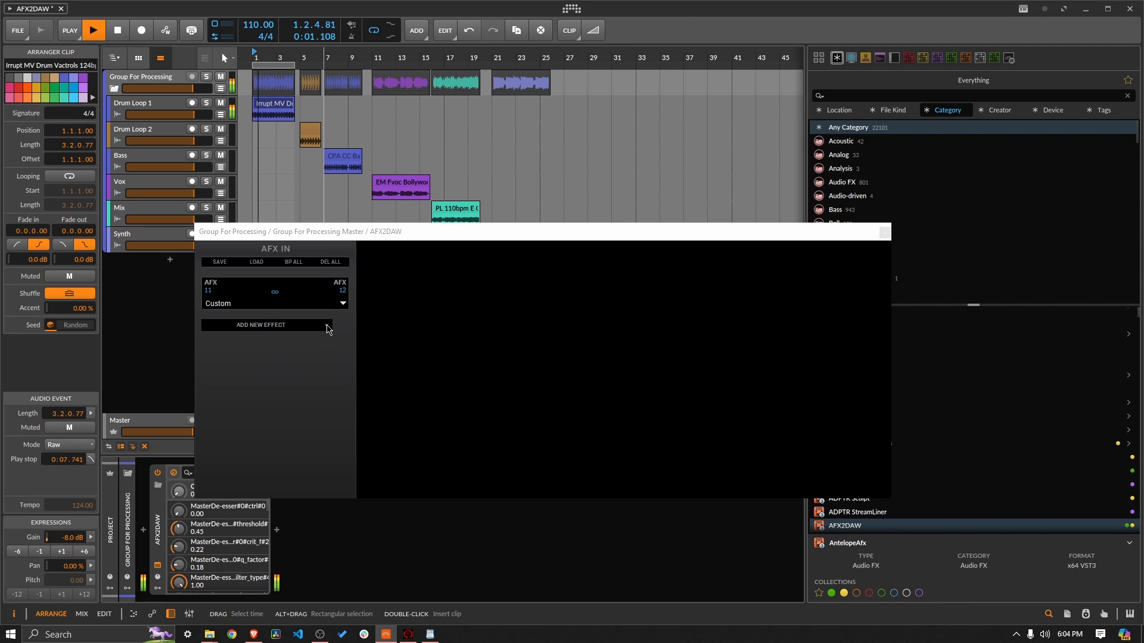
left_click(326, 326)
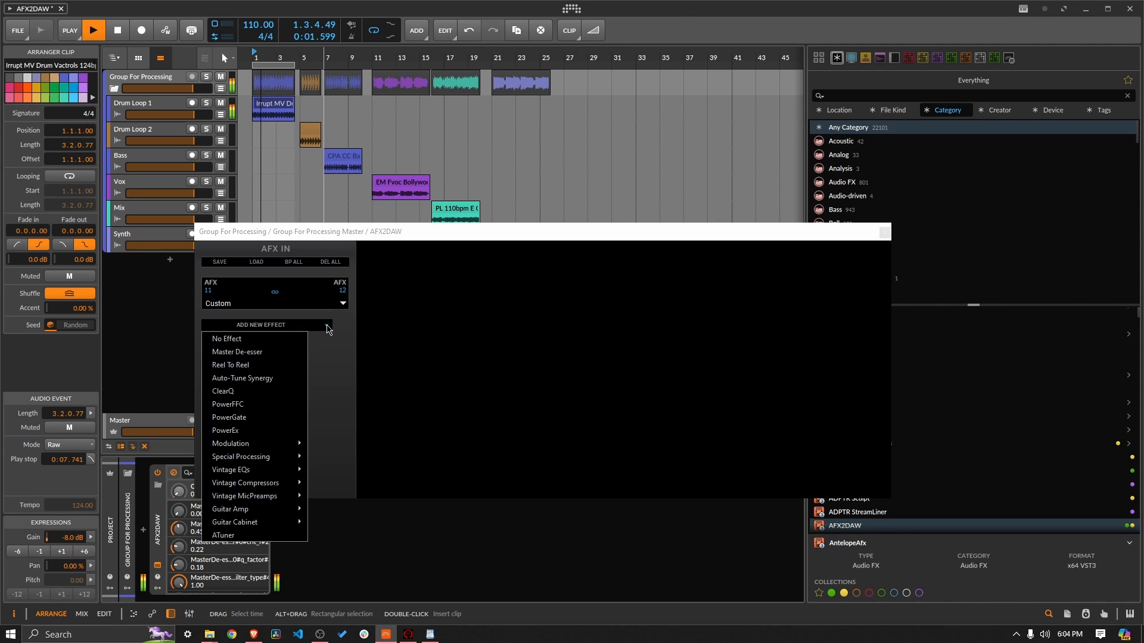
left_click(292, 405)
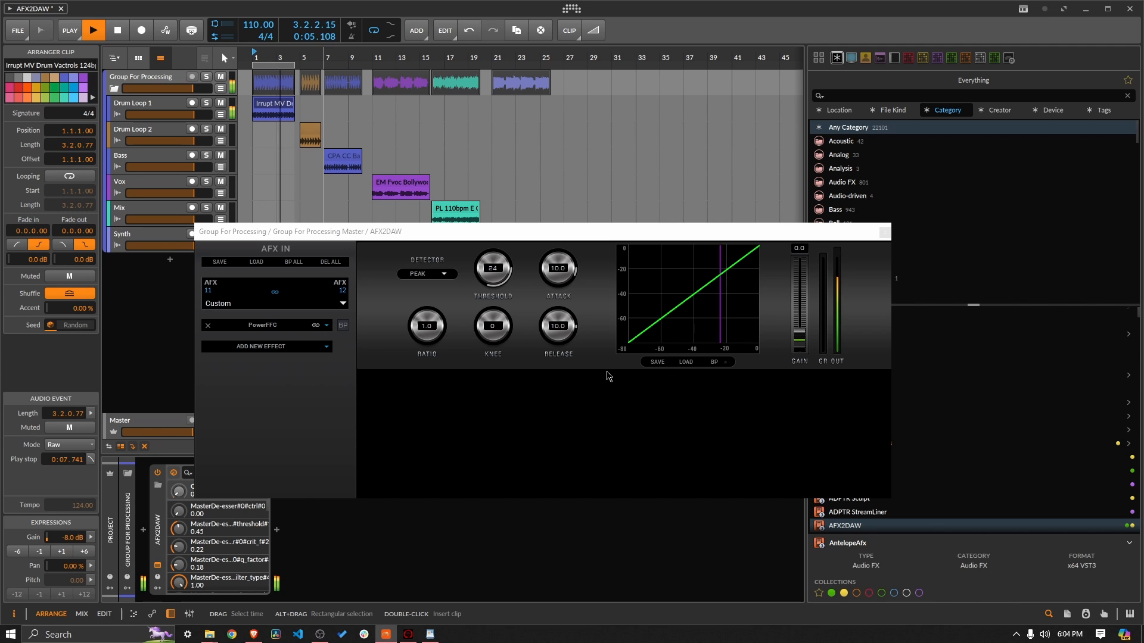
key("space")
- Keep PowerFFC's detector on PEAK and set the ratio to 3.0 and threshold to 28 while the drum loop plays
left_click(444, 277)
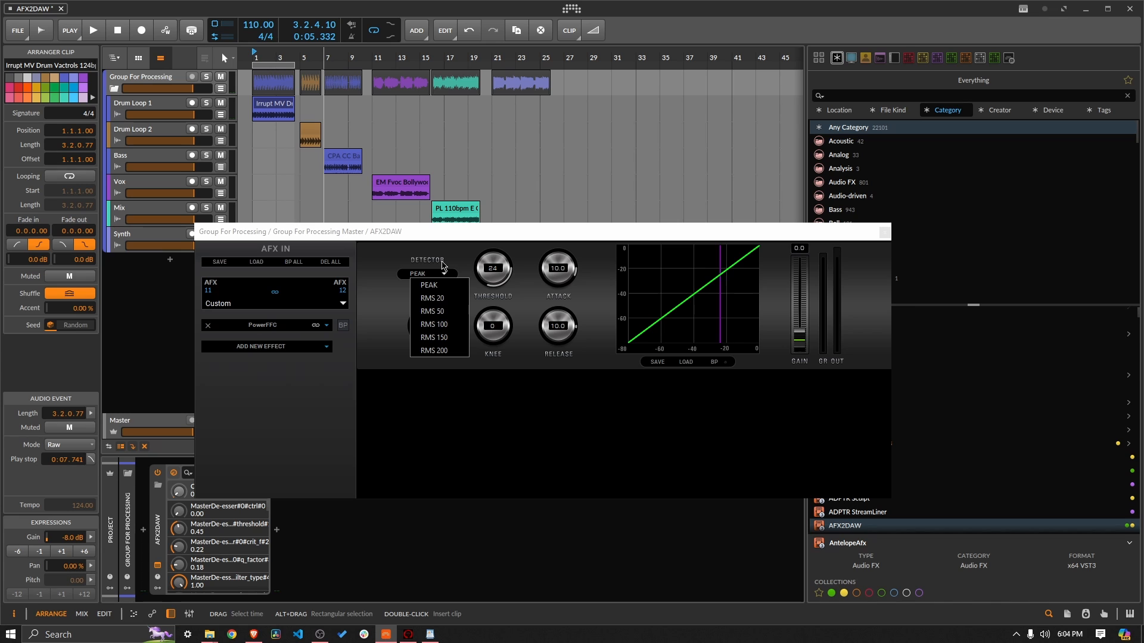
key("space")
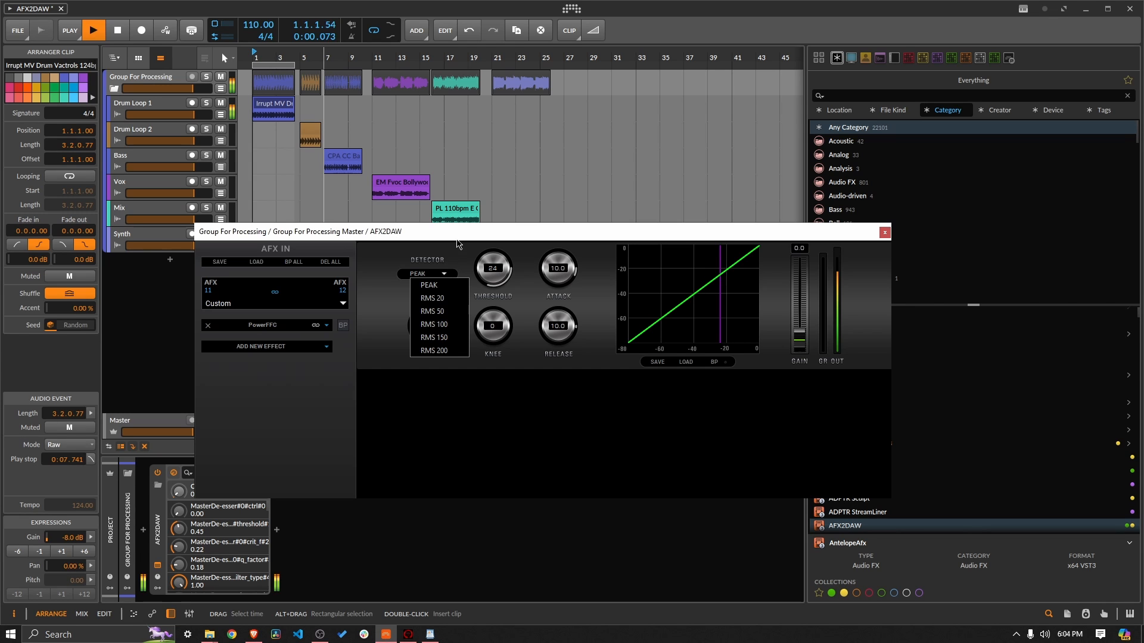
left_click(431, 286)
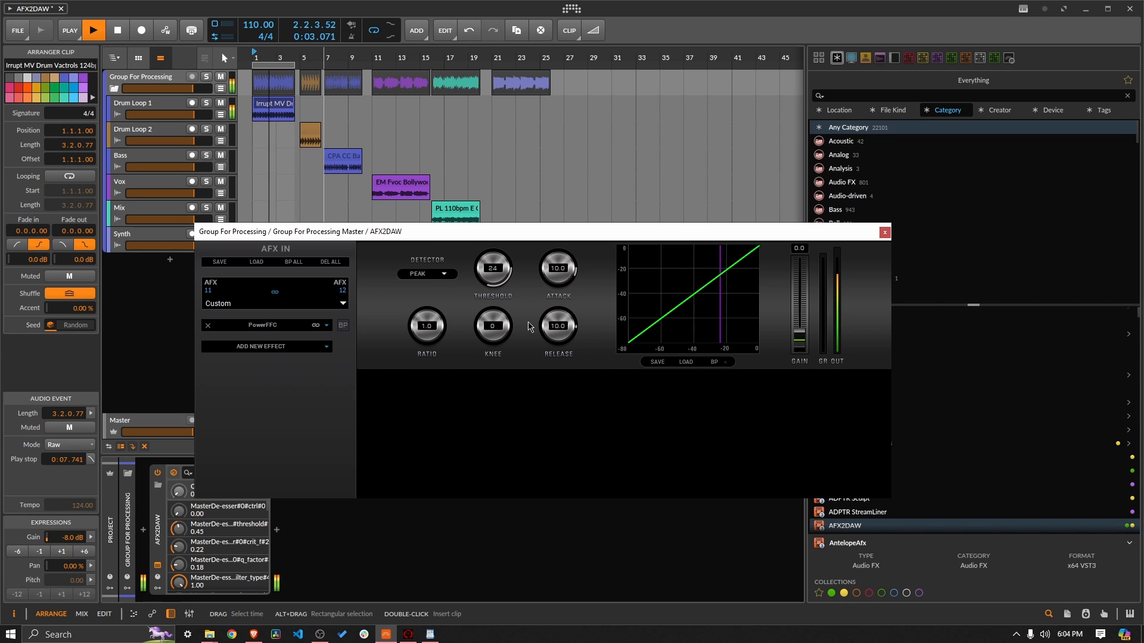
left_click_drag(462, 335, 449, 302)
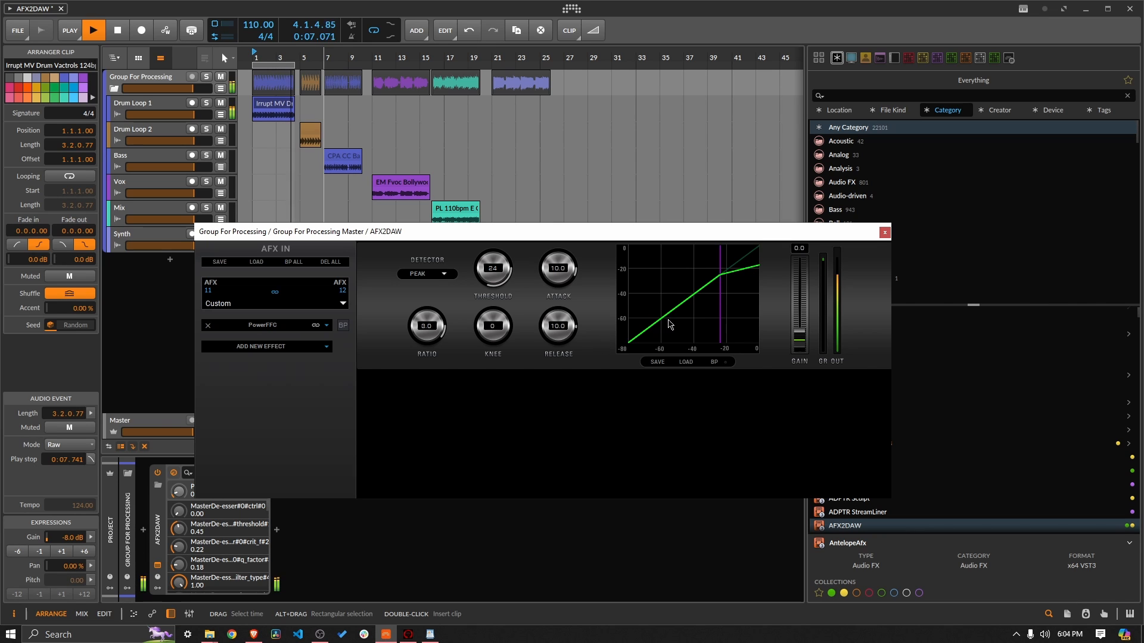
mouse_move(505, 277)
left_mouse_down()
mouse_move(501, 293)
mouse_move(502, 275)
left_mouse_up()
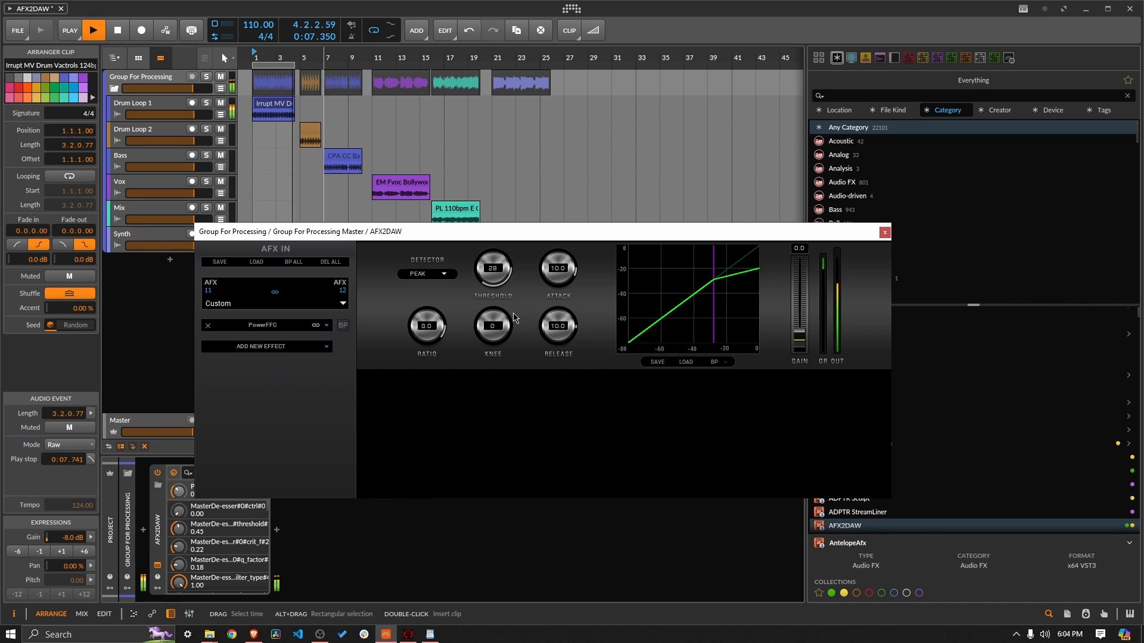
- Set PowerFFC's knee to 12, attack to 30.1 and release to 48.0
left_click_drag(510, 321, 511, 288)
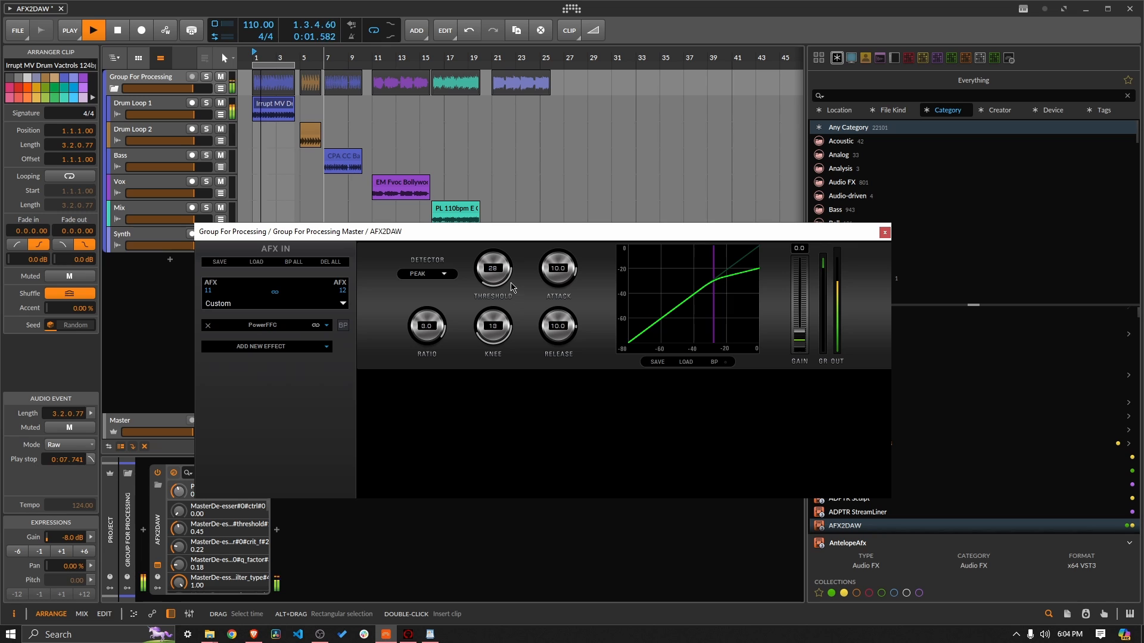
left_click_drag(563, 337, 565, 327)
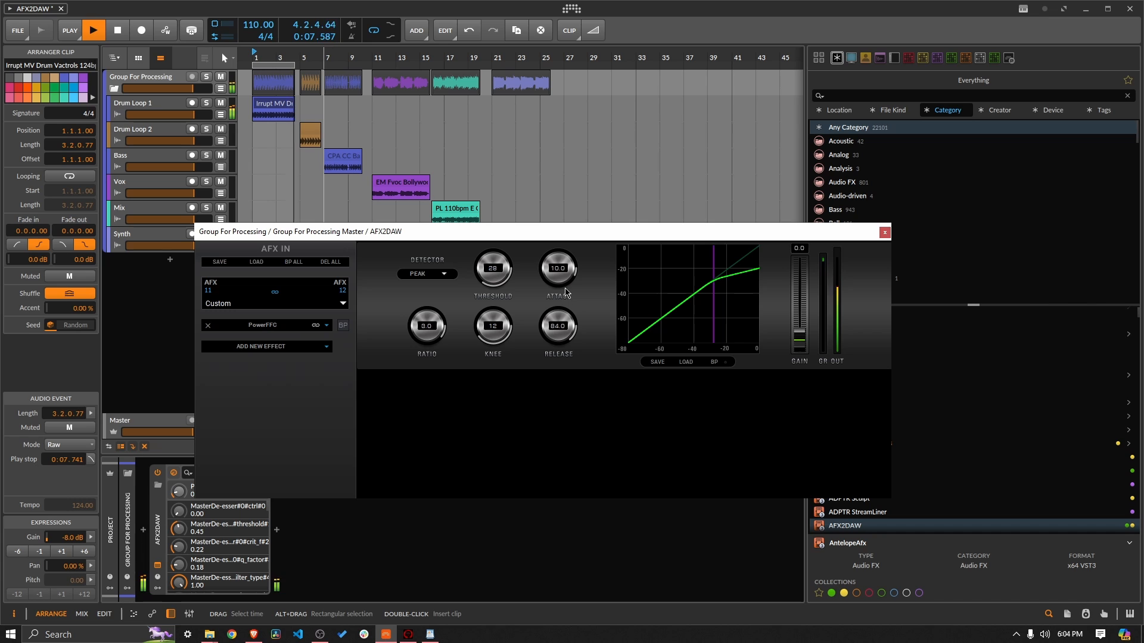
left_click_drag(564, 274, 560, 304)
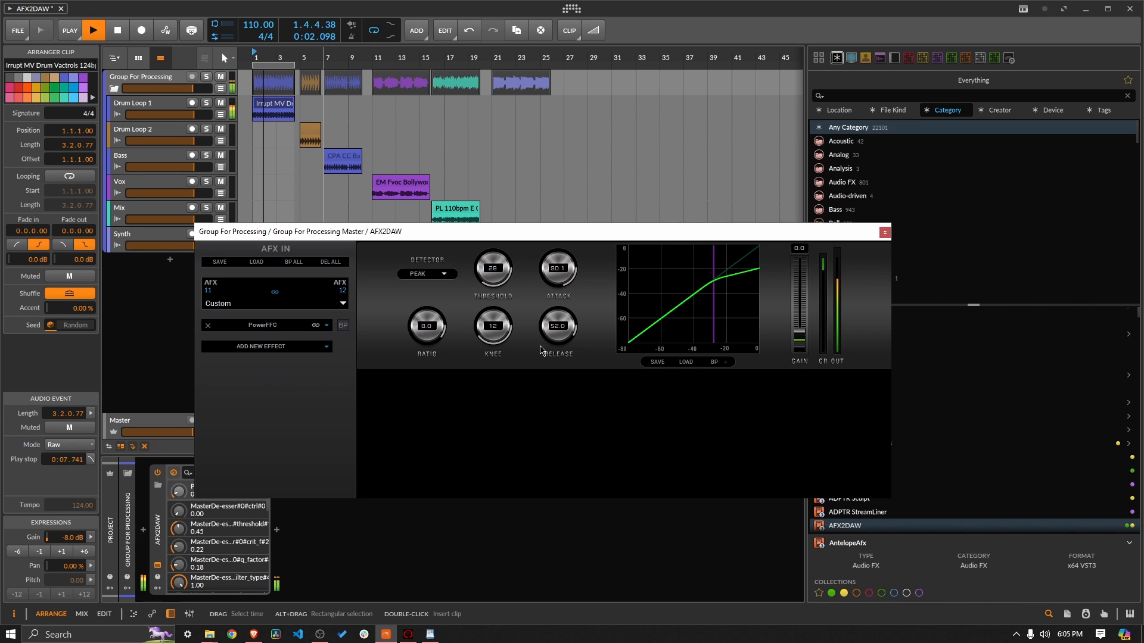
- Raise PowerFFC's make-up gain to 6.0 while listening to the drum loop
scroll(811, 335, "up", 4)
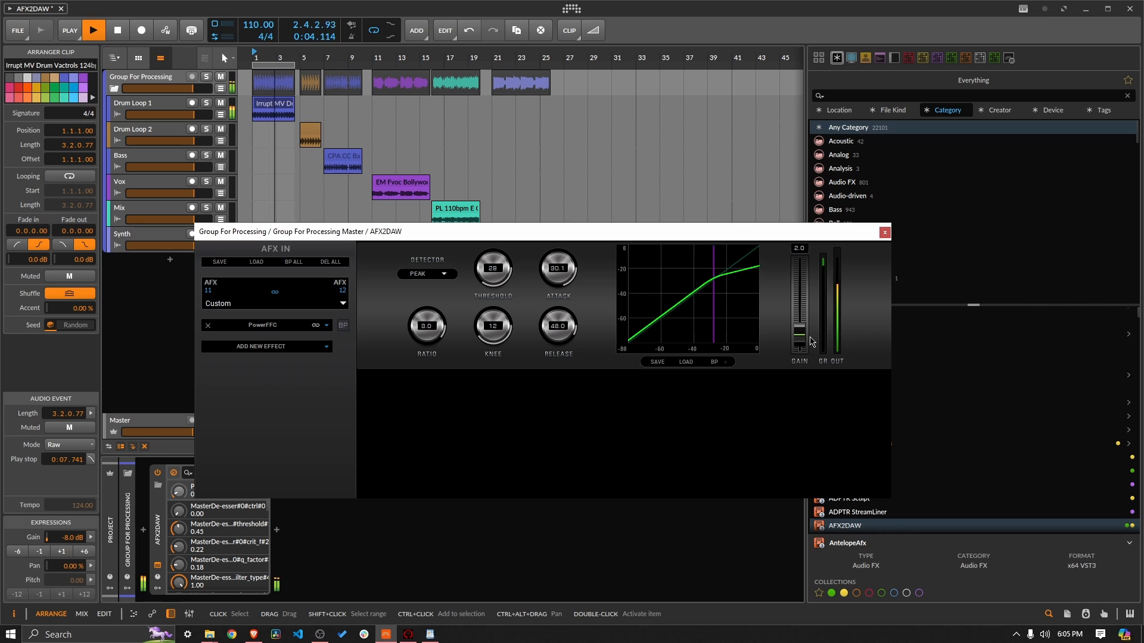
scroll(811, 333, "up", 3)
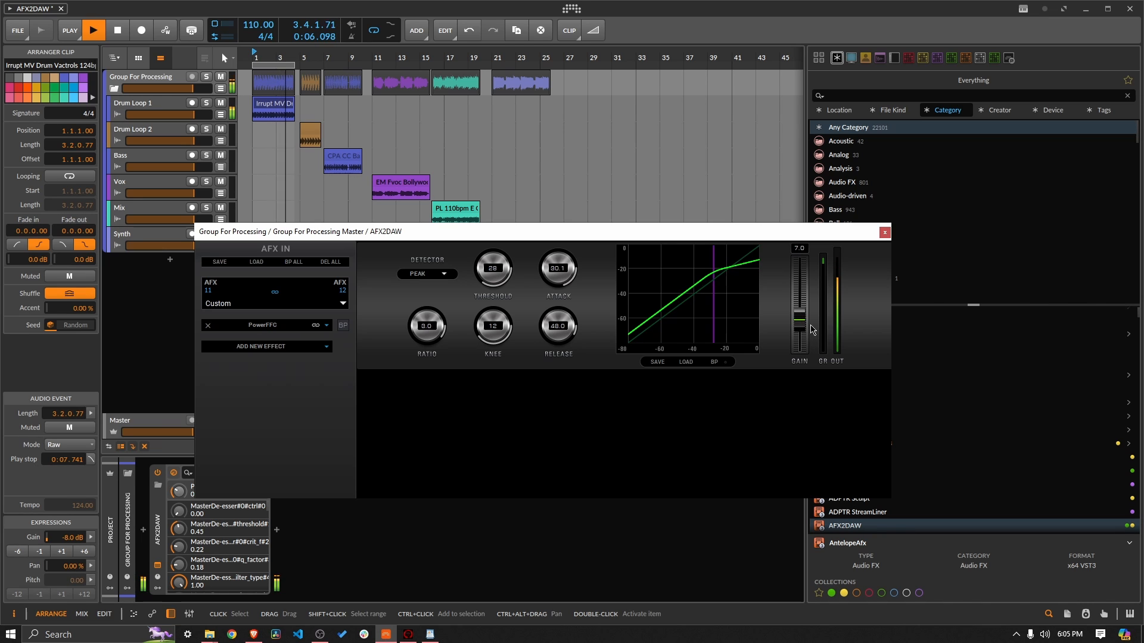
scroll(812, 331, "down", 2)
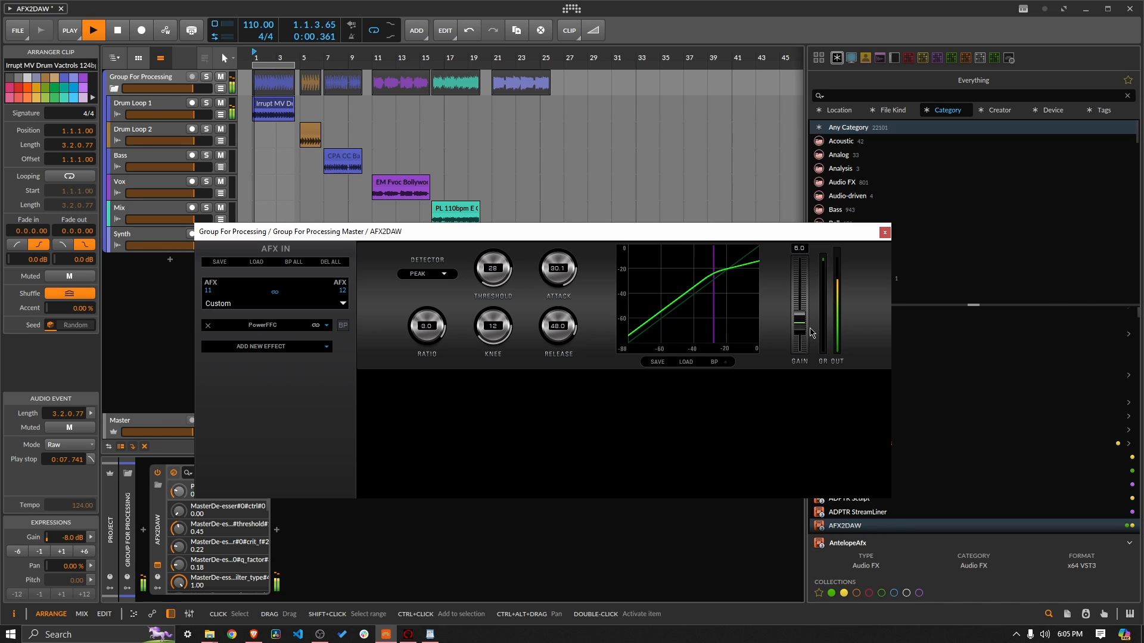
- Toggle the PowerFFC bypass to compare the compressed and dry drum loop, and stop playback
left_click(718, 364)
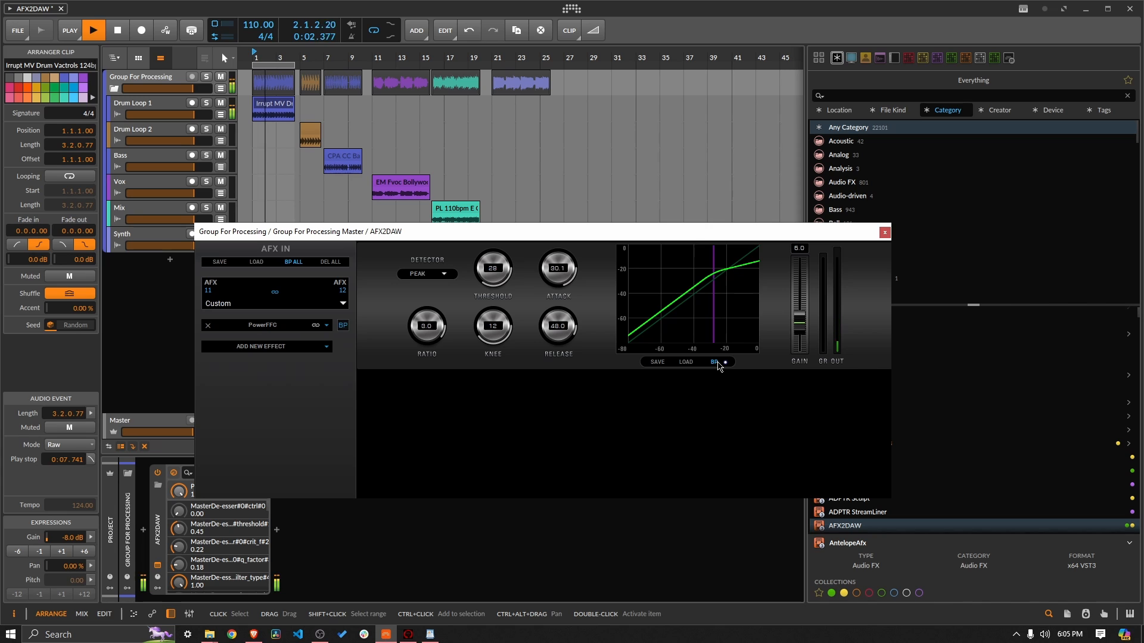
left_click(718, 363)
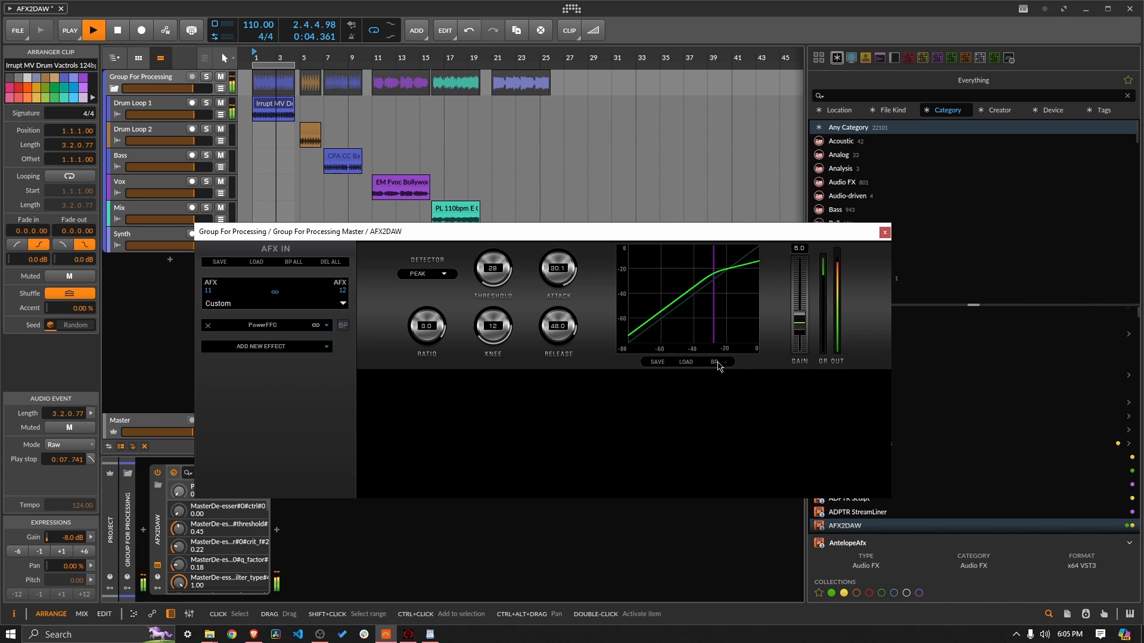
key("space")
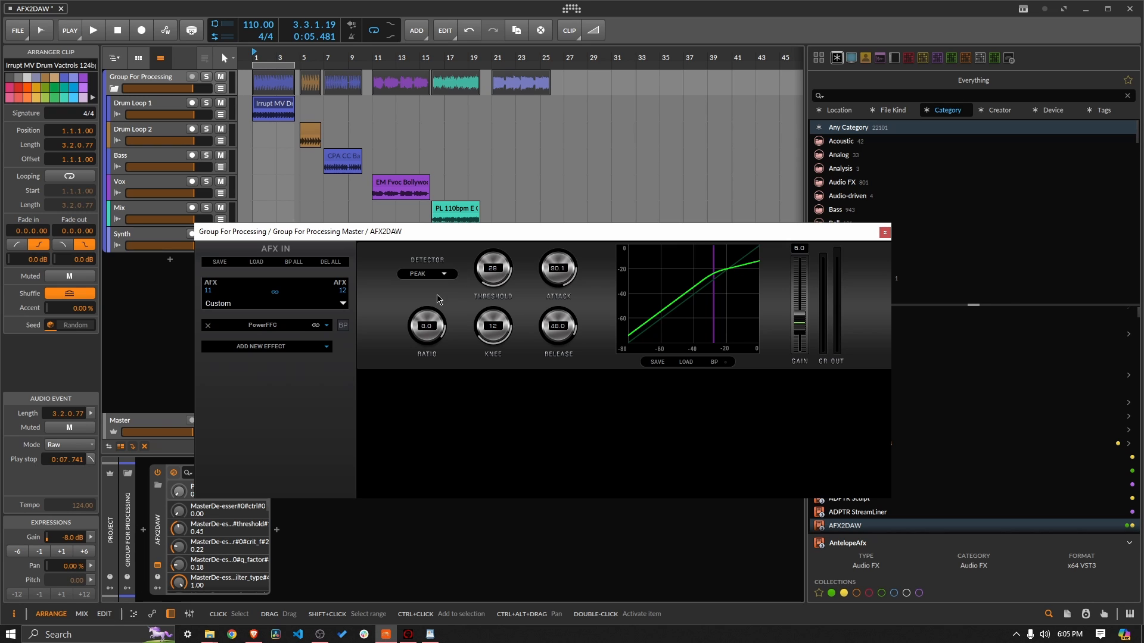
- Audition PowerFFC's RMS 20, RMS 50 and RMS 100 detector modes on the playing drum loop, ending on RMS 200
key("space")
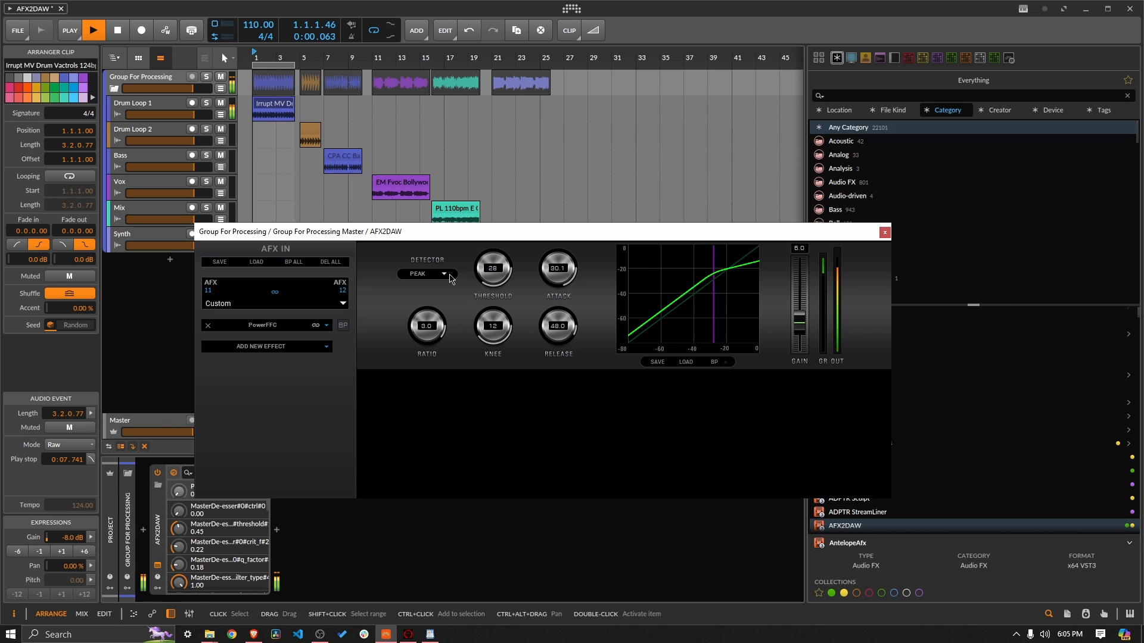
left_click(448, 275)
left_click(451, 298)
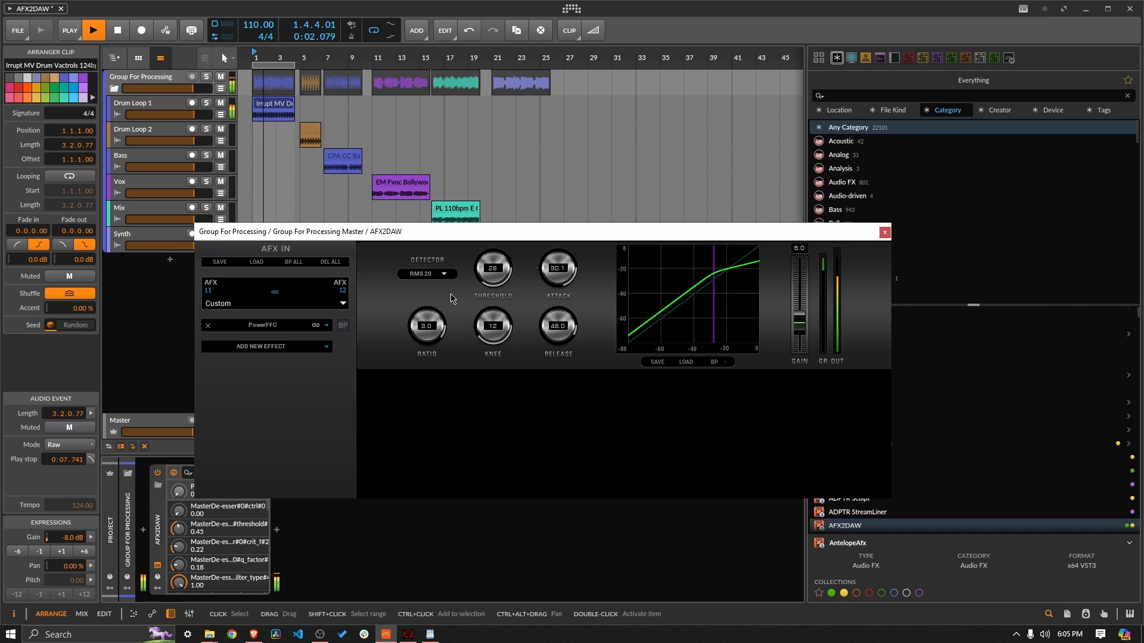
left_click(445, 275)
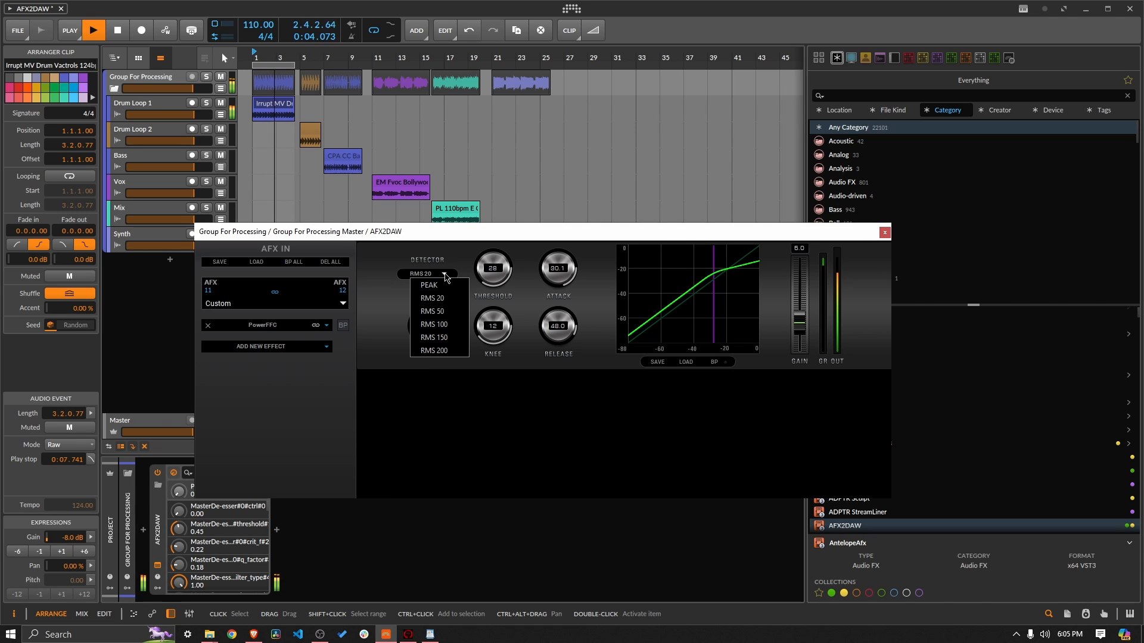
left_click(450, 316)
left_click(447, 275)
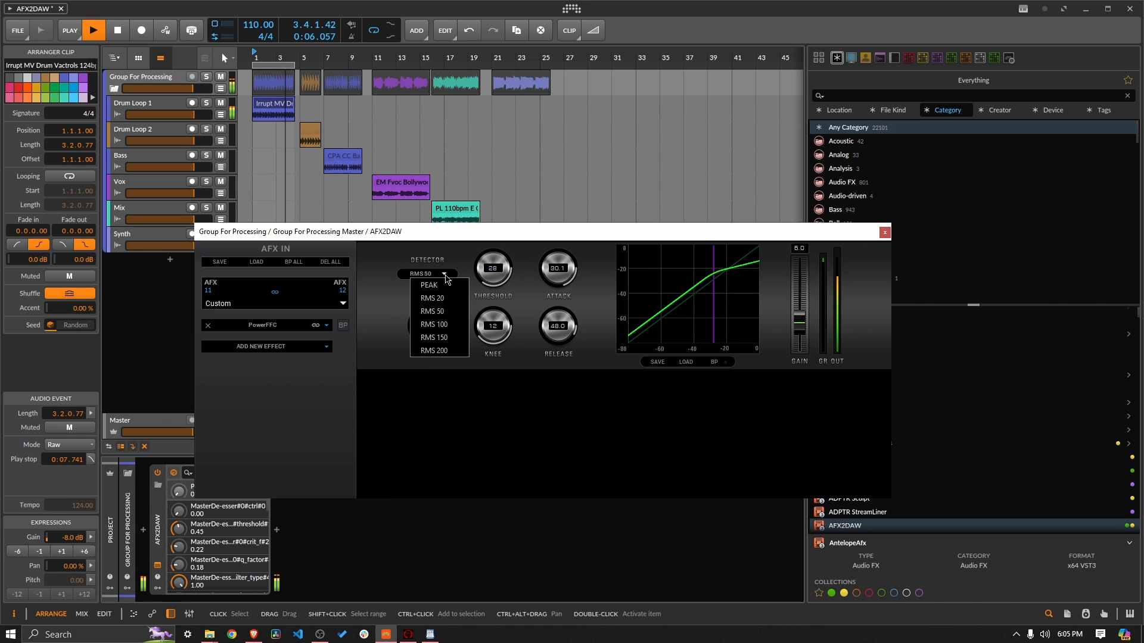
left_click(448, 327)
left_click(446, 275)
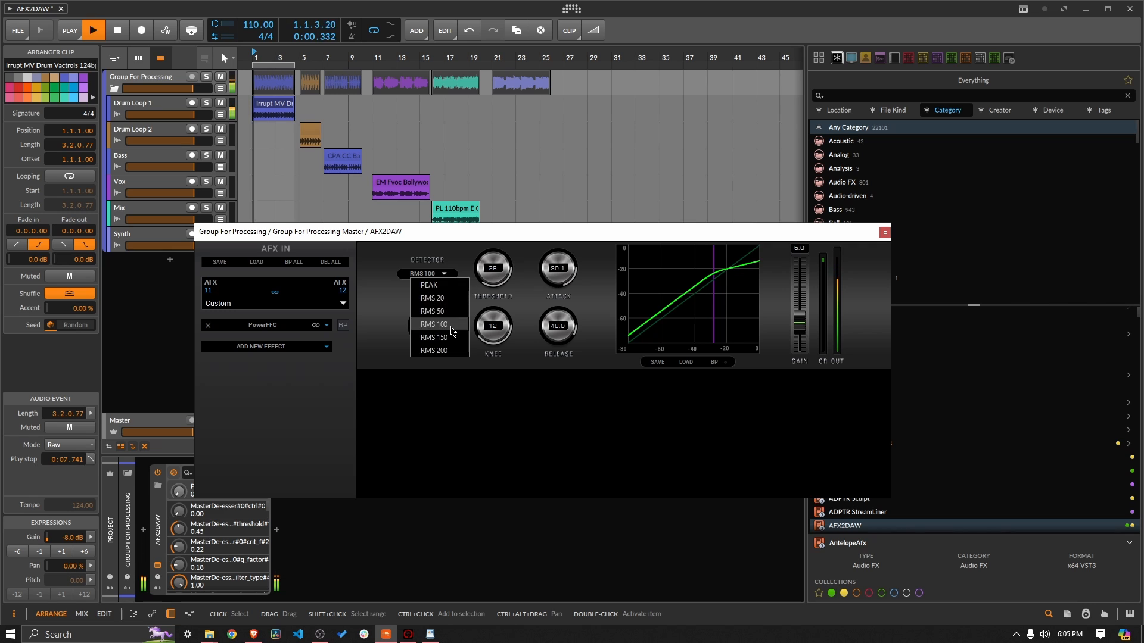
left_click(450, 350)
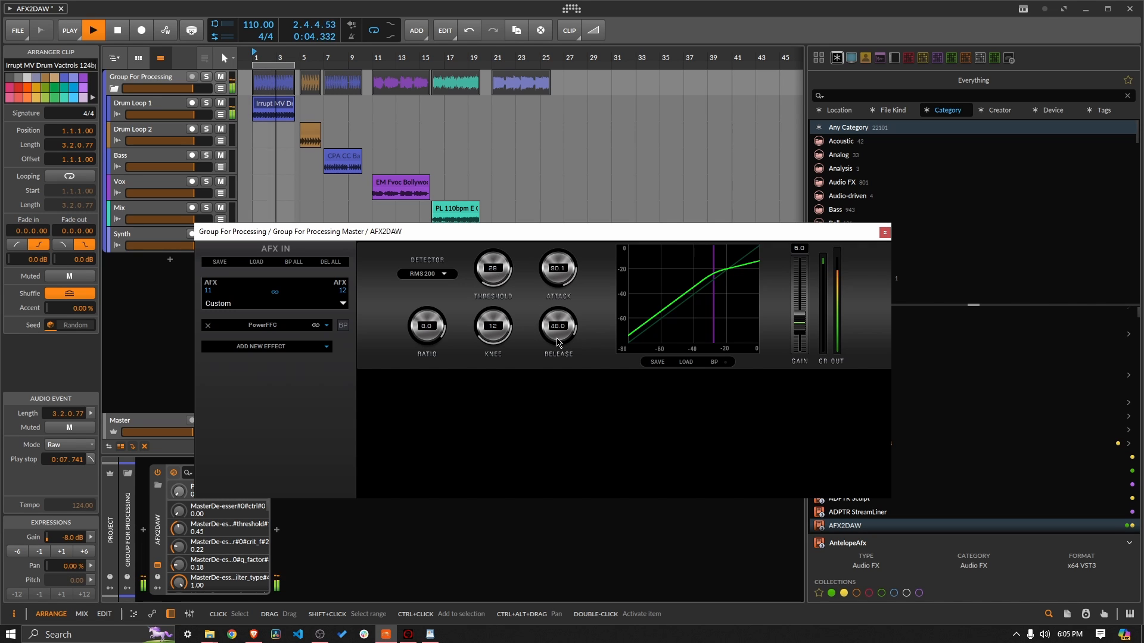
- Set PowerFFC's release to 1.0 and ratio to 4.5, and replay the drum loop to hear the change
left_click_drag(548, 361, 545, 371)
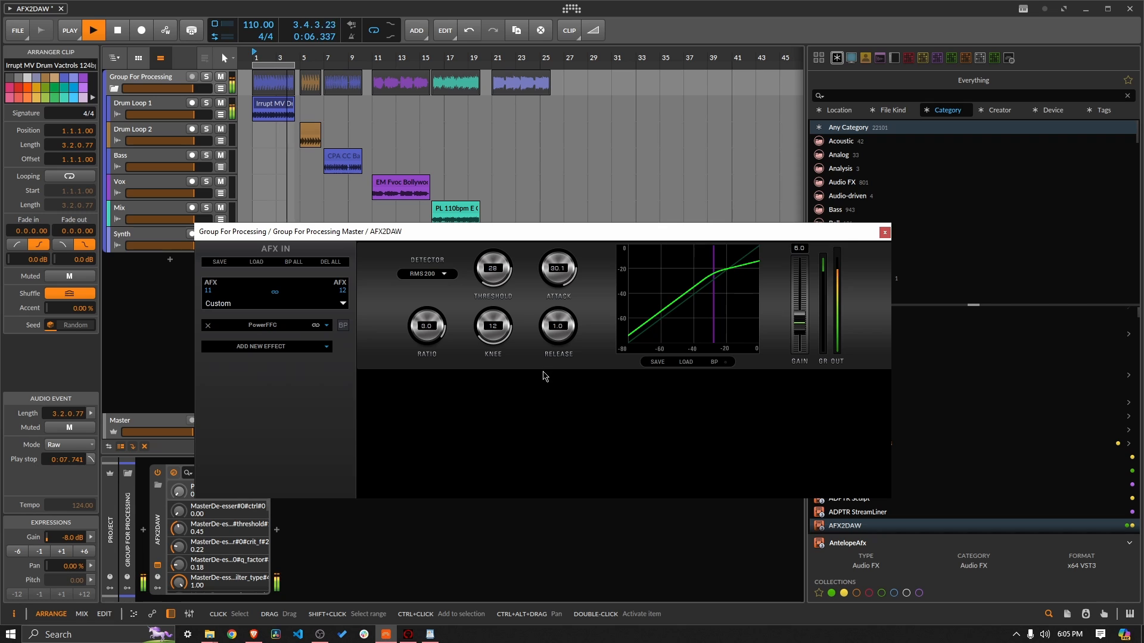
key("space")
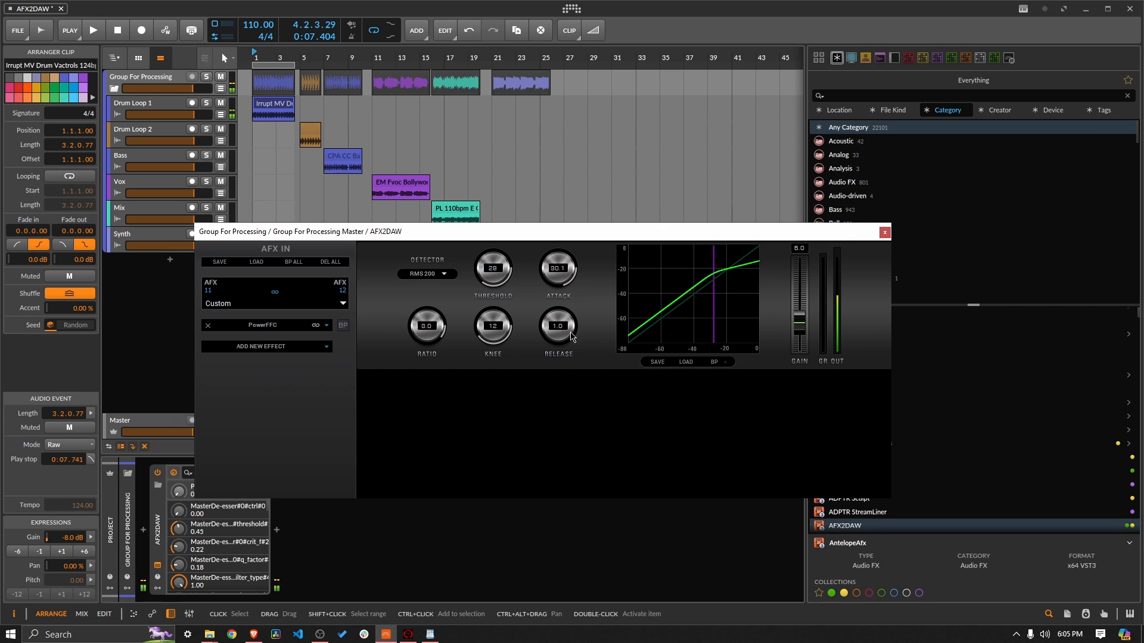
mouse_move(450, 333)
left_mouse_down()
mouse_move(450, 317)
mouse_move(445, 334)
left_mouse_up()
key("space")
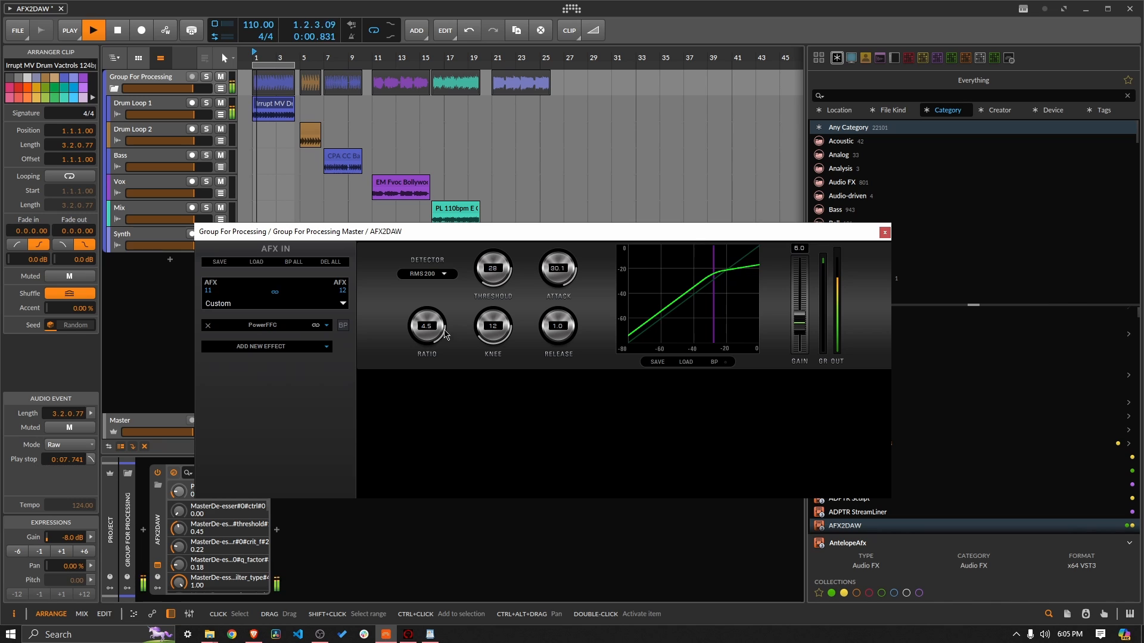
- Set PowerFFC's knee to 0, detector to RMS 100 and attack to 31.1 while the drum loop plays
left_click_drag(566, 268, 560, 322)
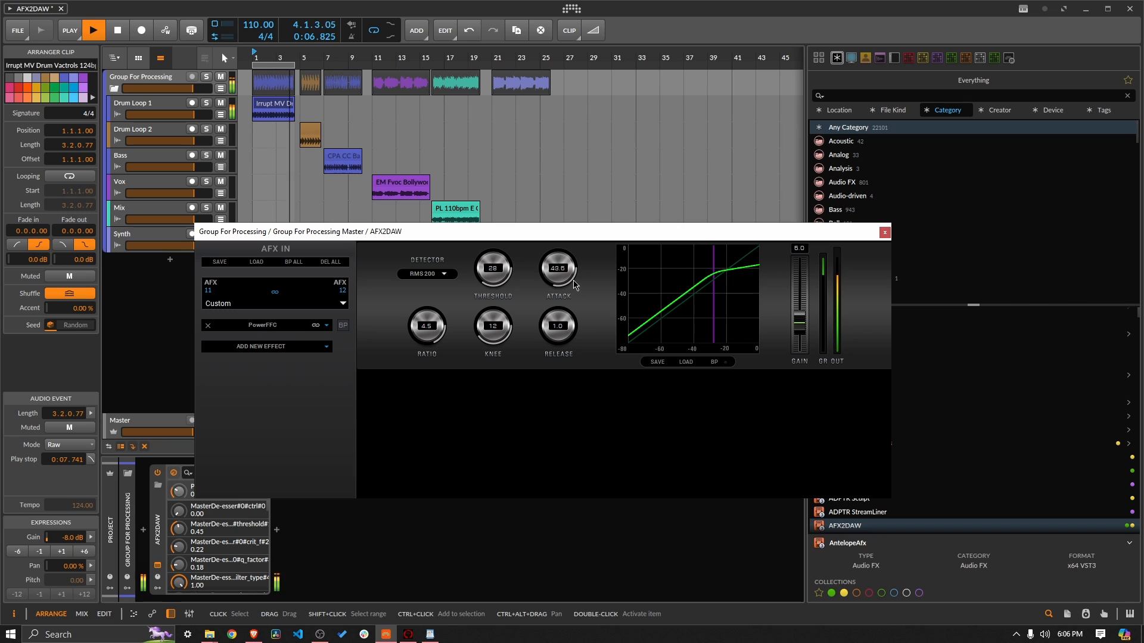
left_click_drag(576, 285, 576, 270)
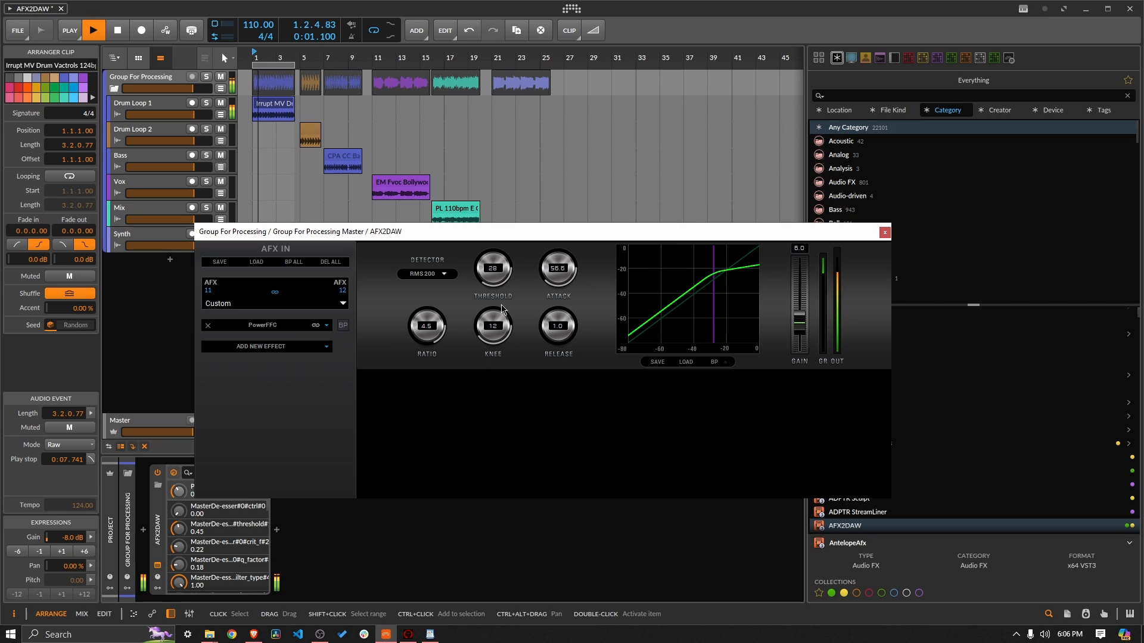
left_click_drag(498, 325, 502, 429)
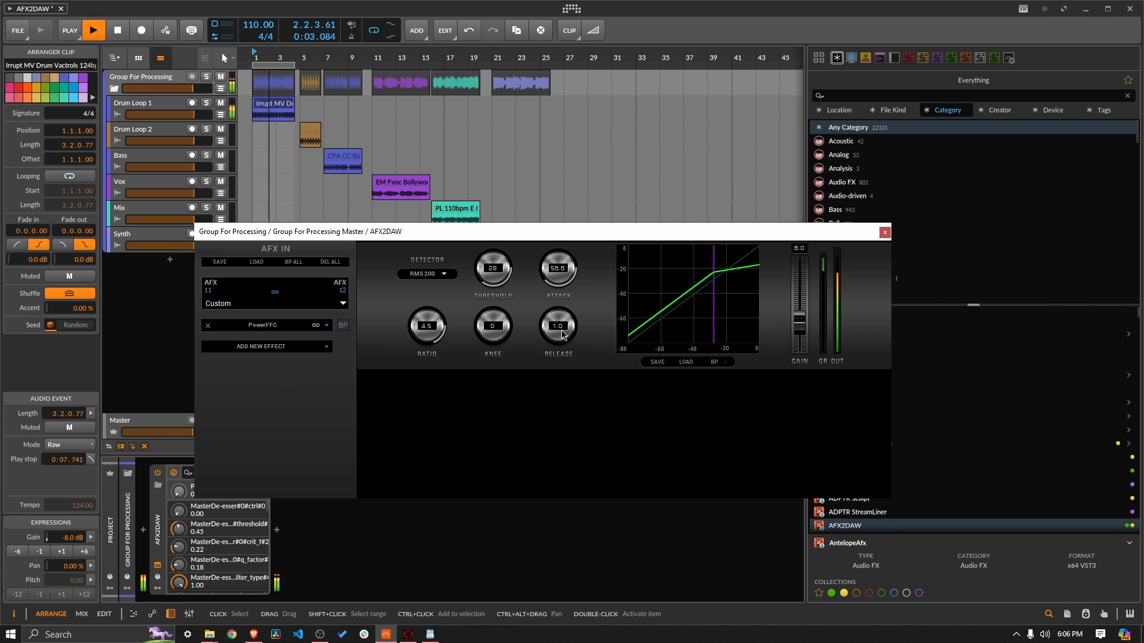
left_click(448, 283)
left_click(443, 329)
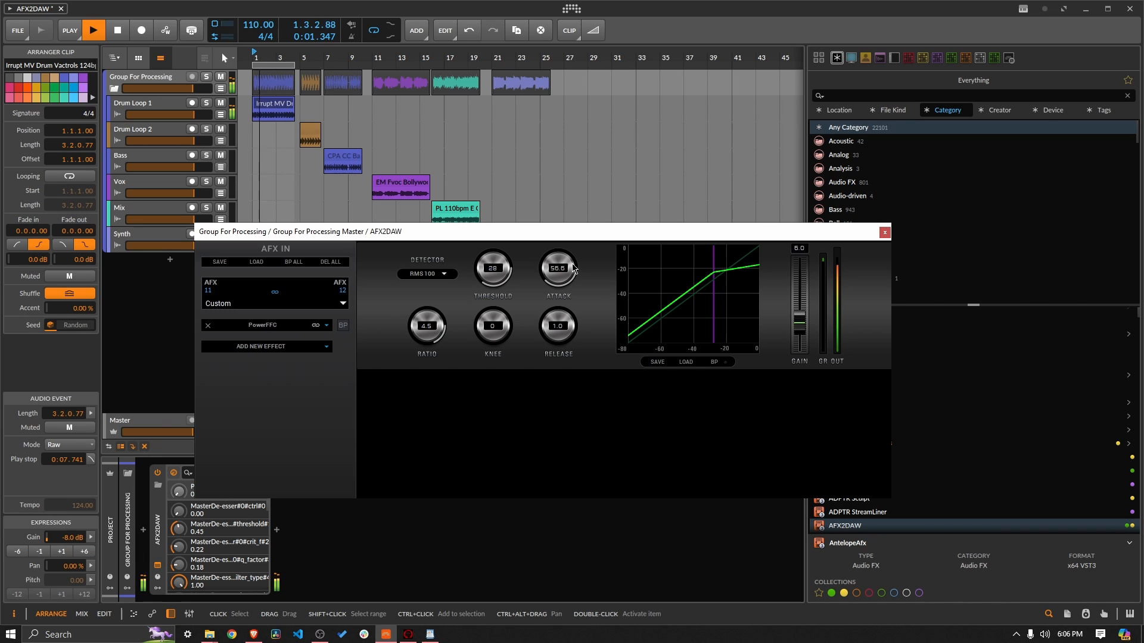
left_click_drag(573, 268, 569, 295)
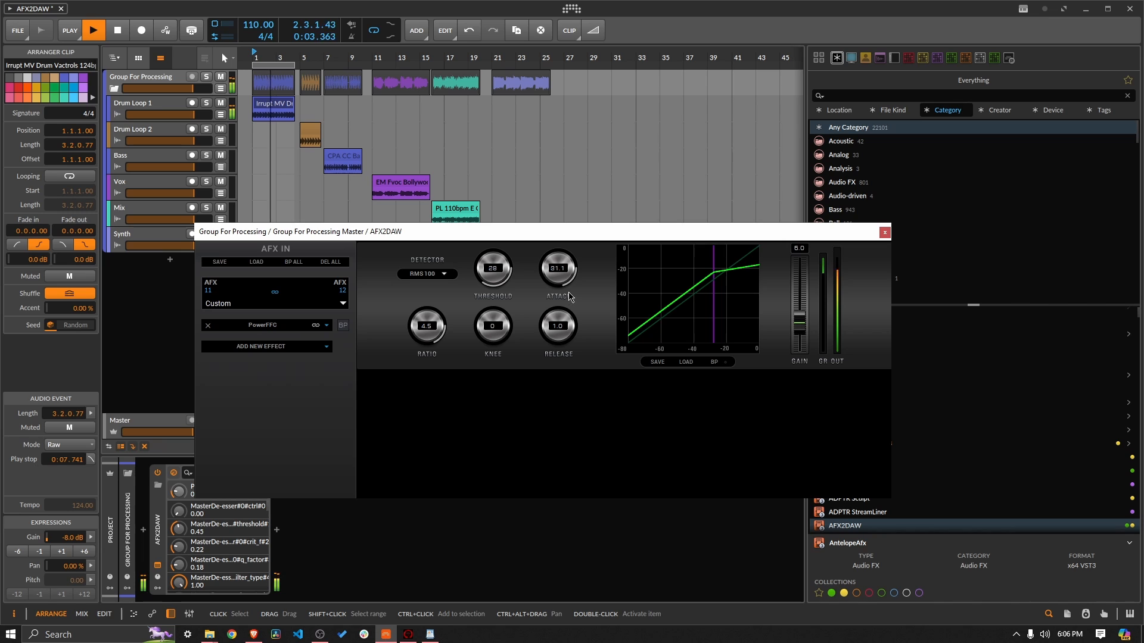
- Compare the loop with PowerFFC bypassed and active, and try a threshold of 20 before restoring 28 and stopping playback
left_click(342, 327)
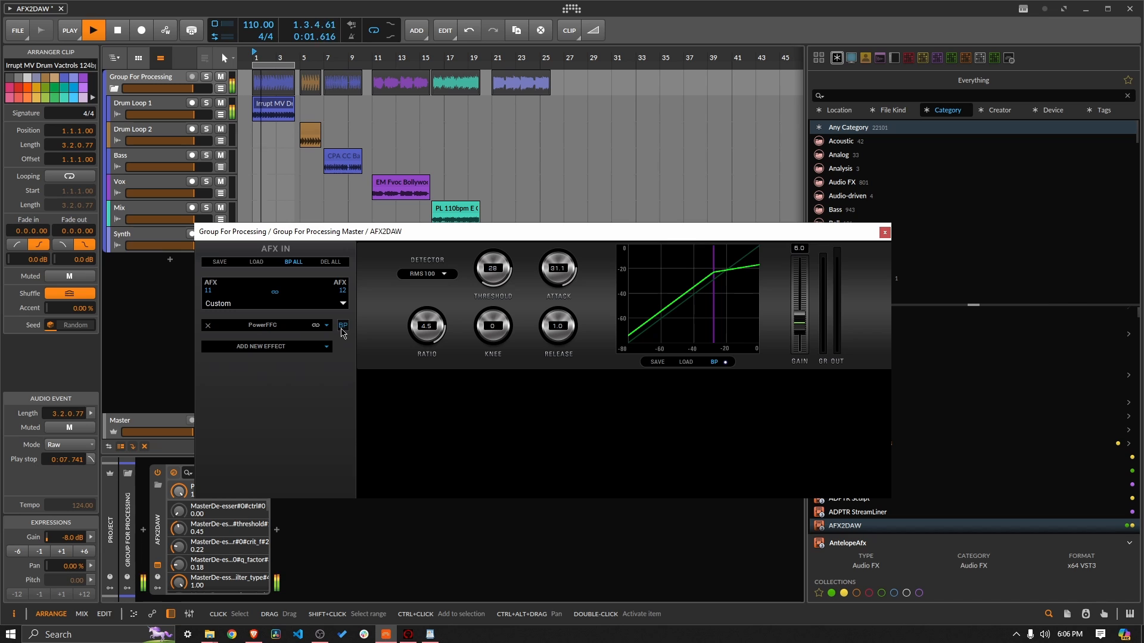
left_click(342, 326)
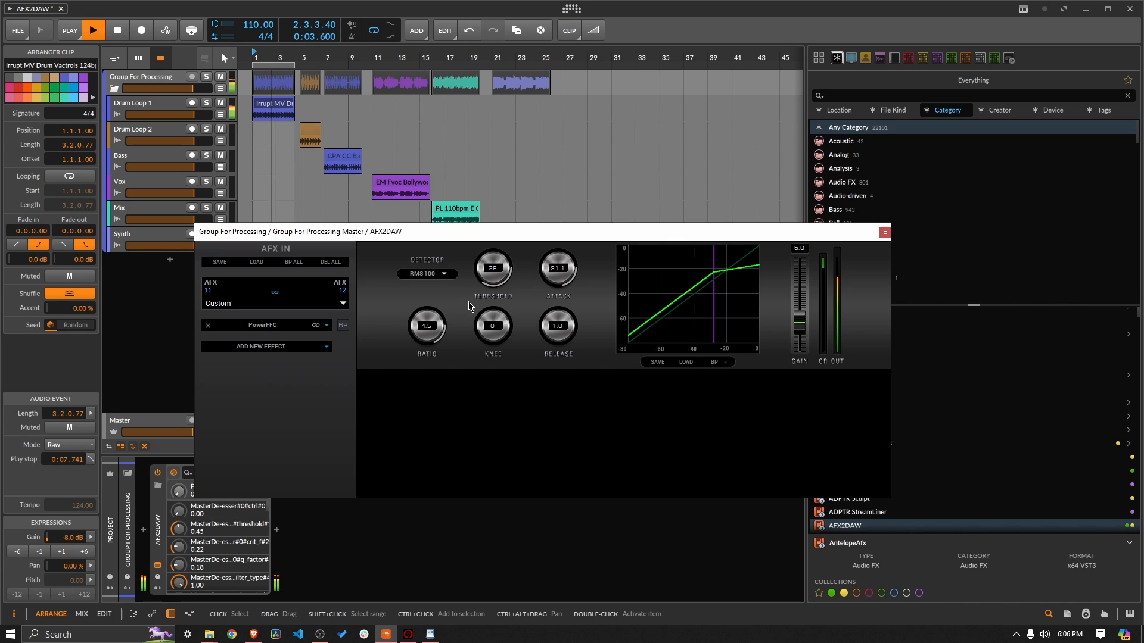
scroll(488, 279, "up", 8)
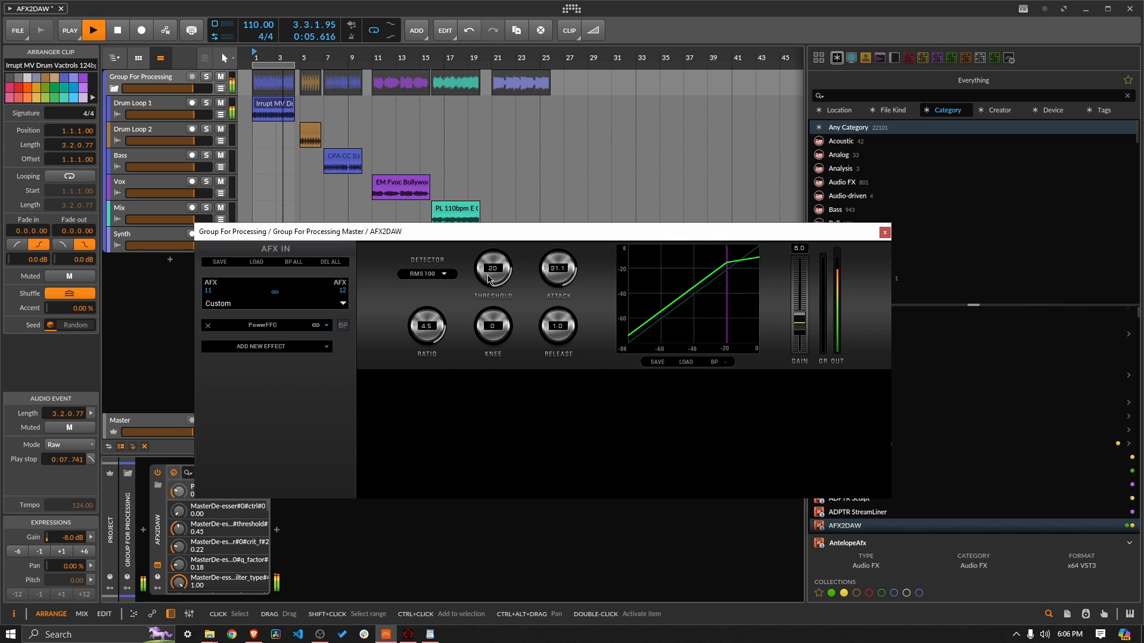
scroll(490, 277, "down", 8)
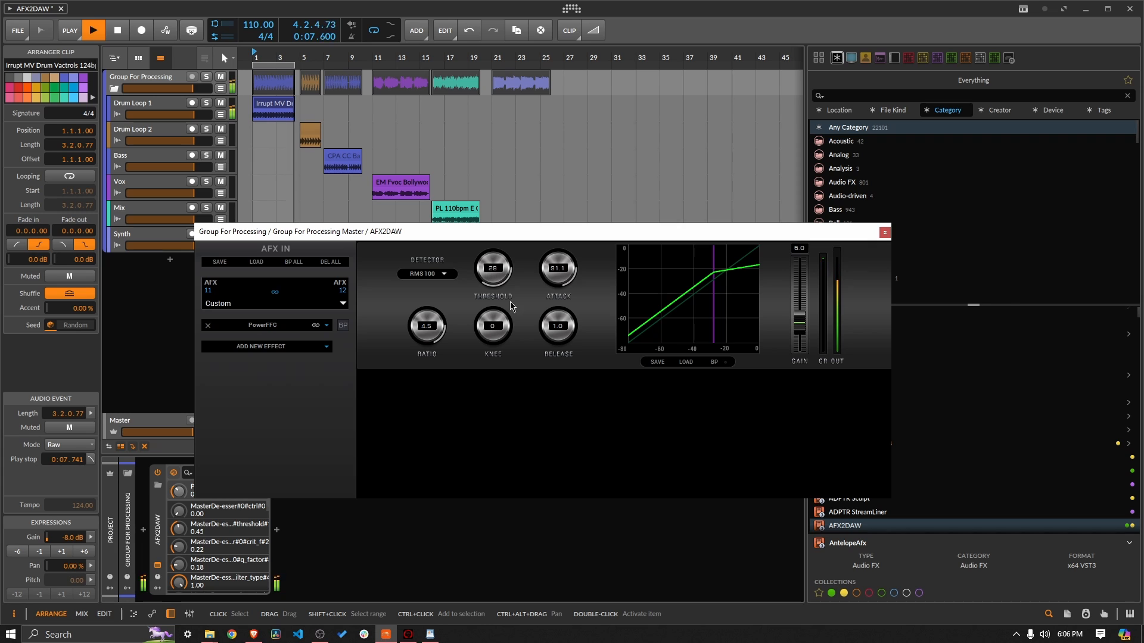
key("space")
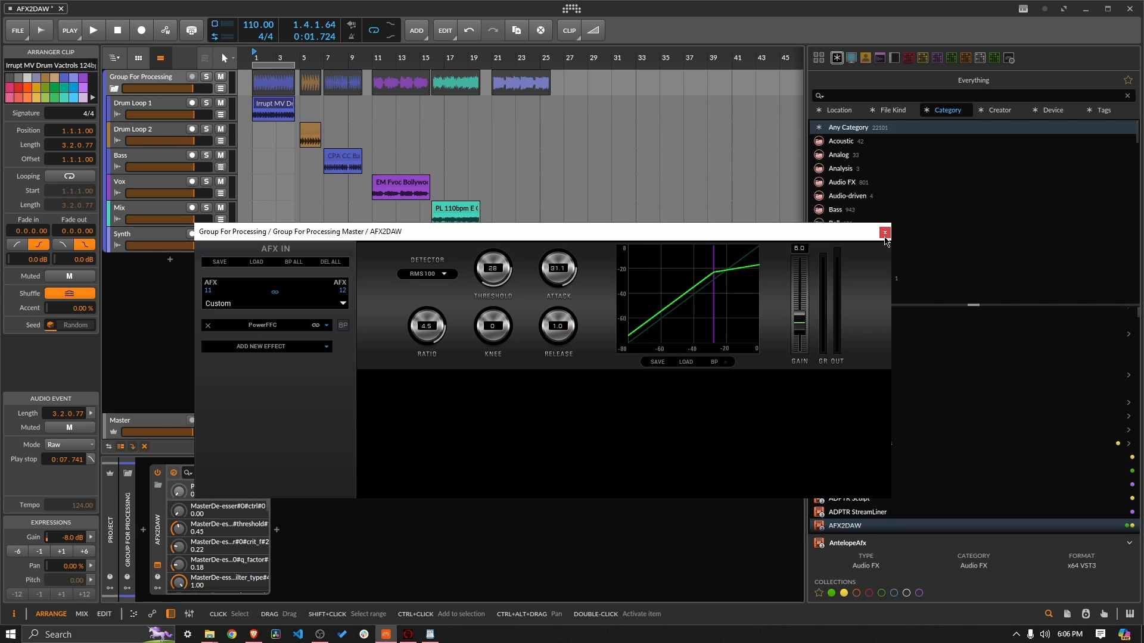
- Close the plug-in window, disable AFX2DAW, and insert Bitwig's Dynamics device after it on the group track
left_click(885, 233)
left_click(161, 476)
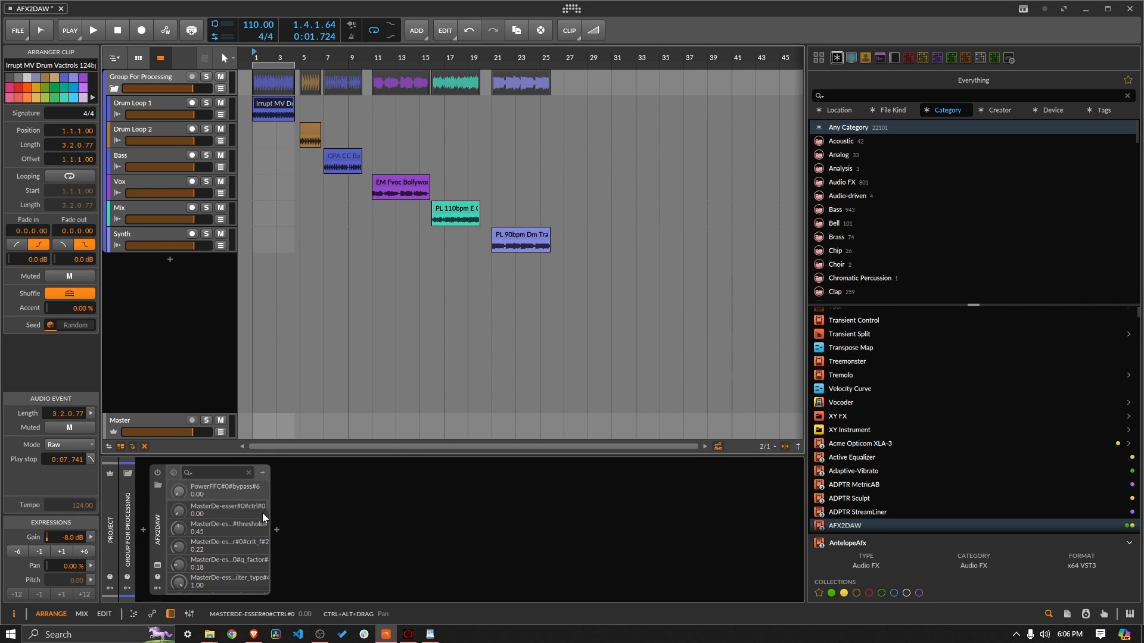
left_click(277, 527)
type("dy")
left_click(465, 202)
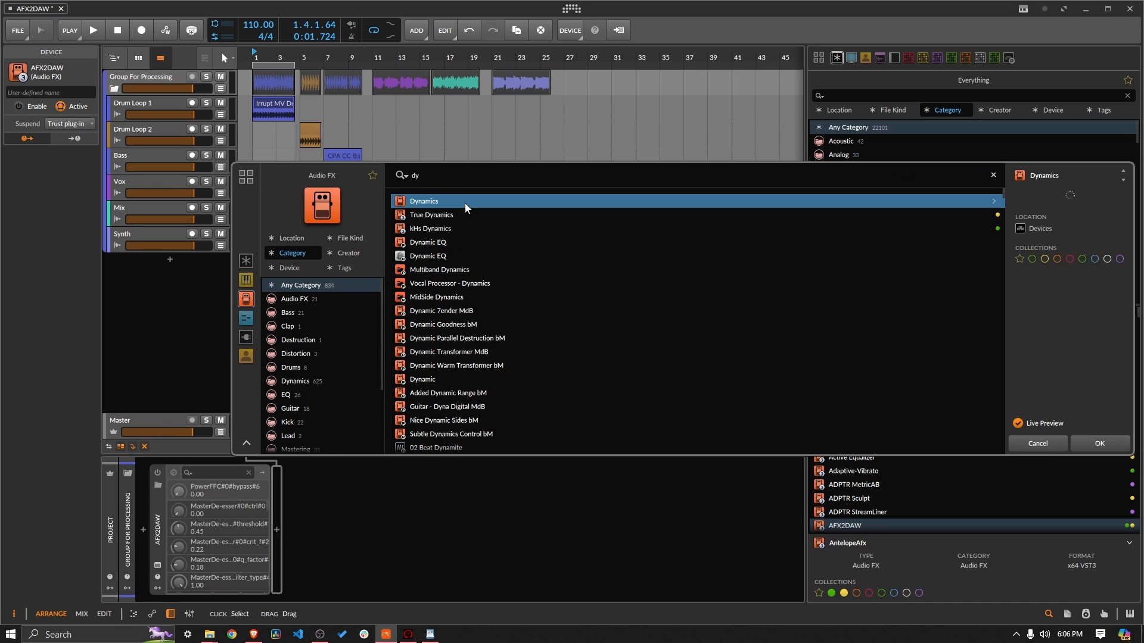
left_click(1095, 442)
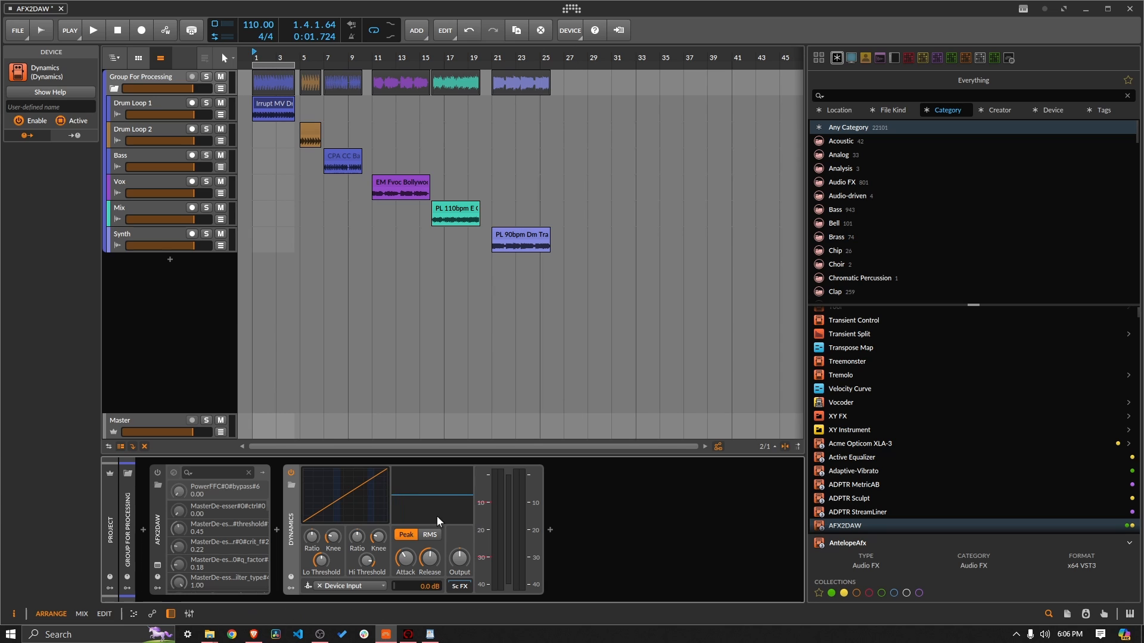
- Insert an EQ-2 into the sidechain FX chain of the Dynamics device
left_click(463, 588)
left_click(550, 529)
type("eq")
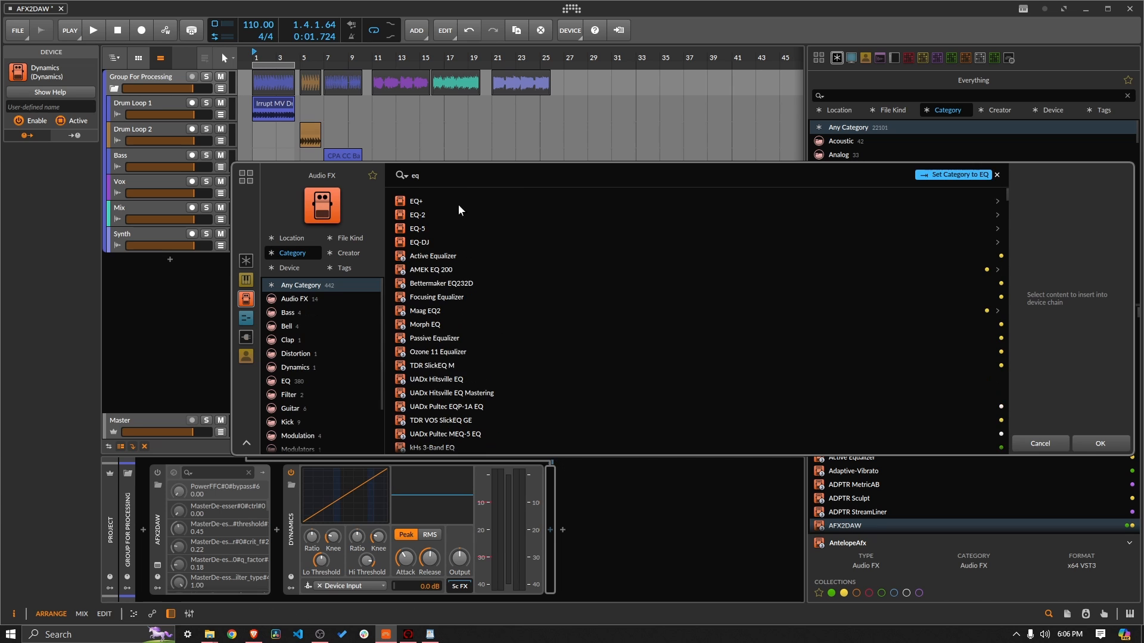
left_click(459, 214)
left_click(1100, 443)
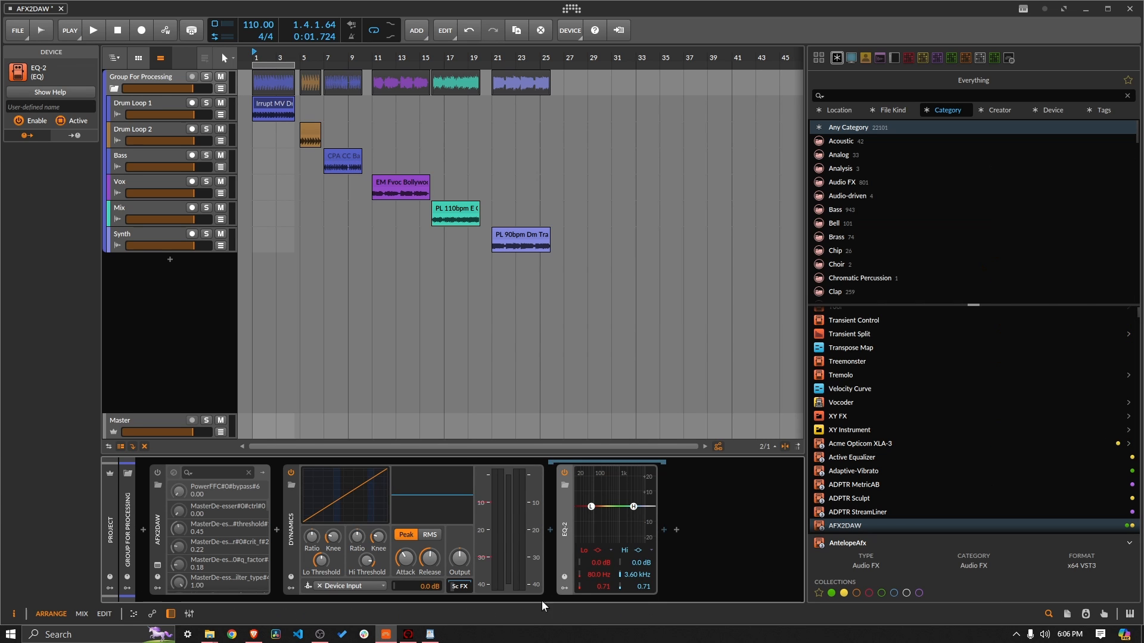
- Change EQ-2's low band to a low-cut filter and set its frequency to 131 Hz
left_click(599, 550)
left_click(624, 570)
left_click(602, 547)
left_click(619, 563)
left_click_drag(599, 574, 599, 558)
- Play the drum loop, set the Dynamics high ratio to about 1:4.65, and lower the high threshold
key("space")
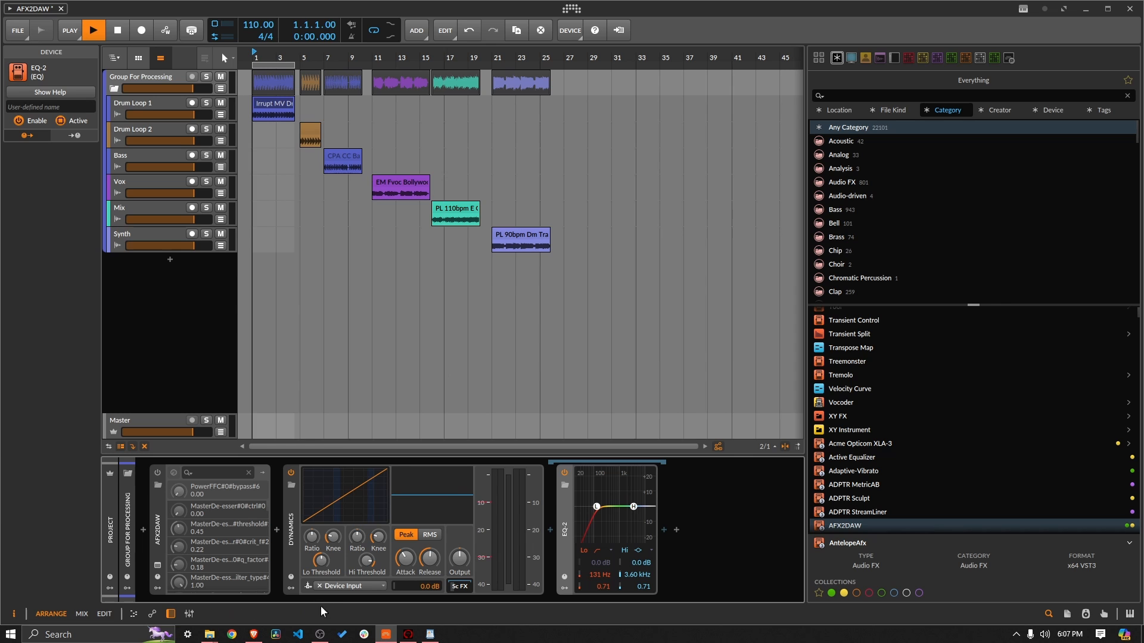
mouse_move(356, 537)
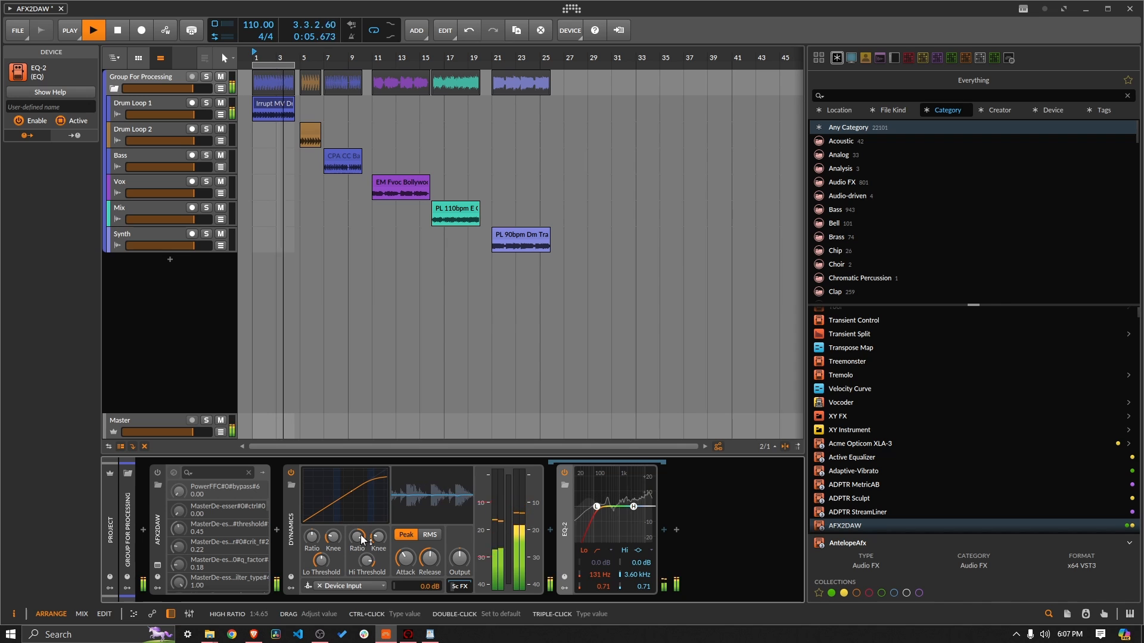
left_click_drag(367, 561, 367, 561)
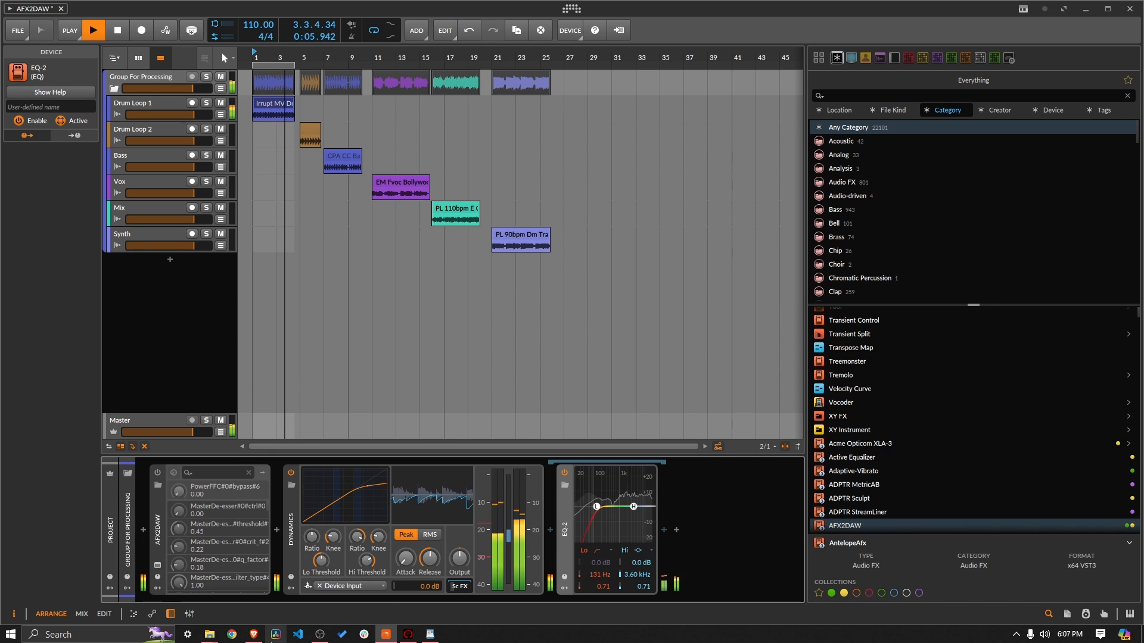
- Raise the Dynamics attack gradually from 0.20 ms to 3.31 ms while listening to the drum loop
mouse_move(405, 558)
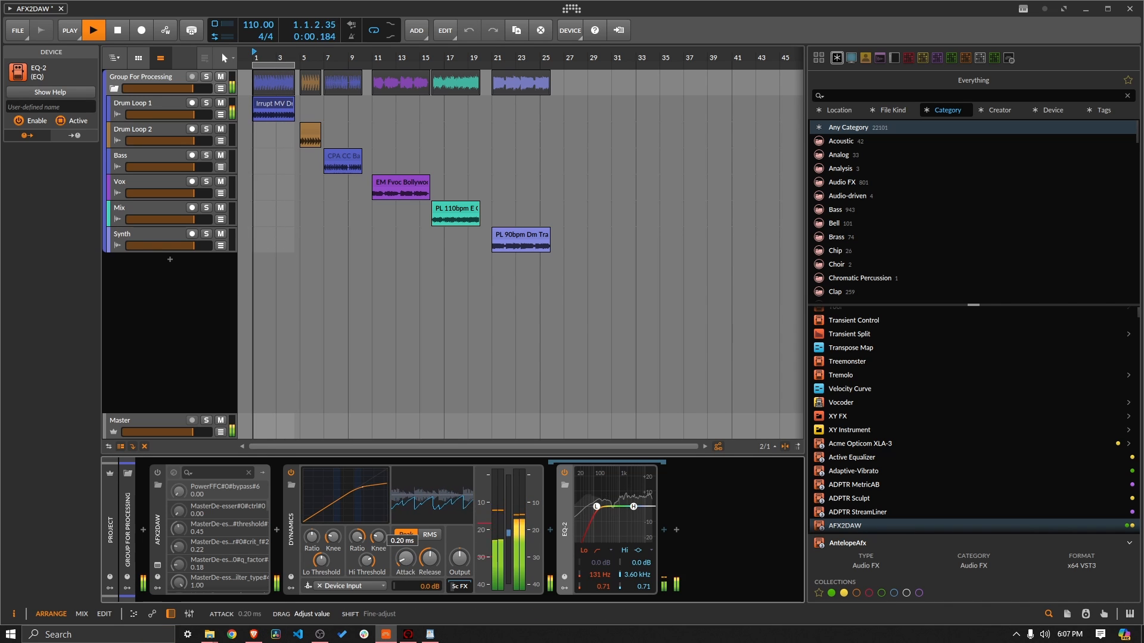
scroll(406, 558, "up", 3)
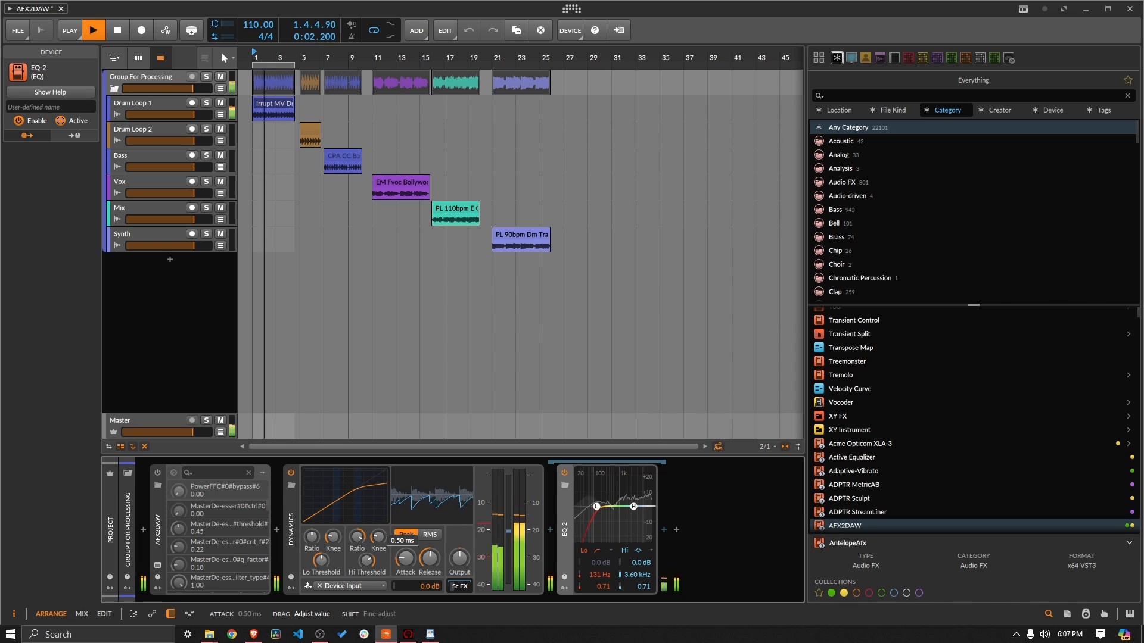
scroll(405, 558, "up", 3)
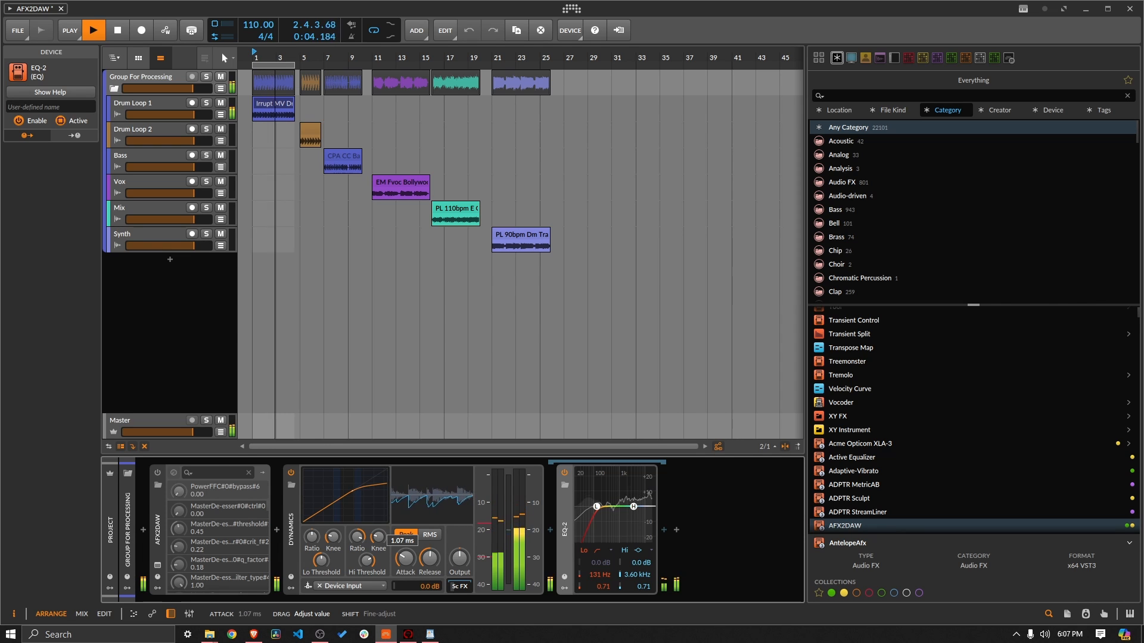
scroll(405, 558, "up", 3)
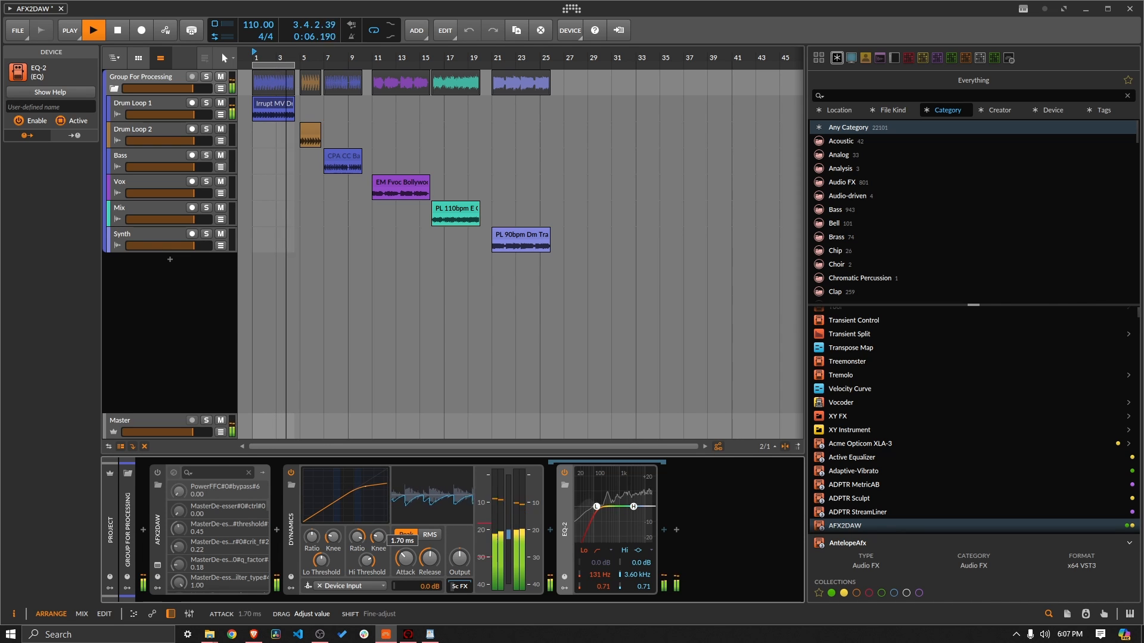
scroll(405, 557, "up", 4)
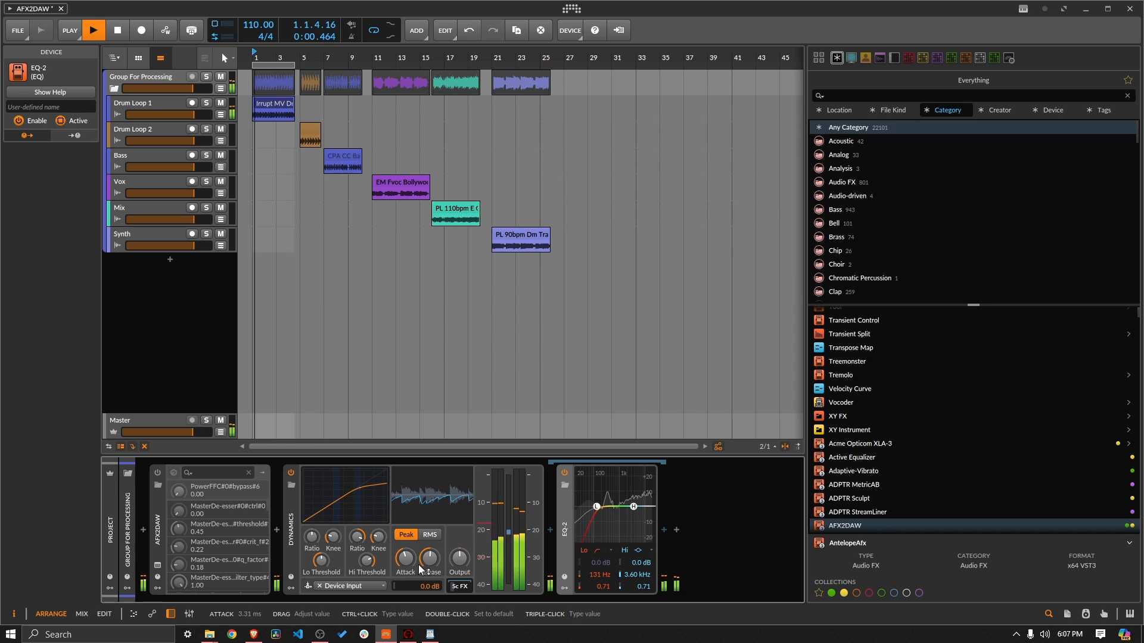
- Lengthen the Dynamics release through 13.2 ms and 38.0 ms while the drum loop plays
scroll(418, 570, "up", 3)
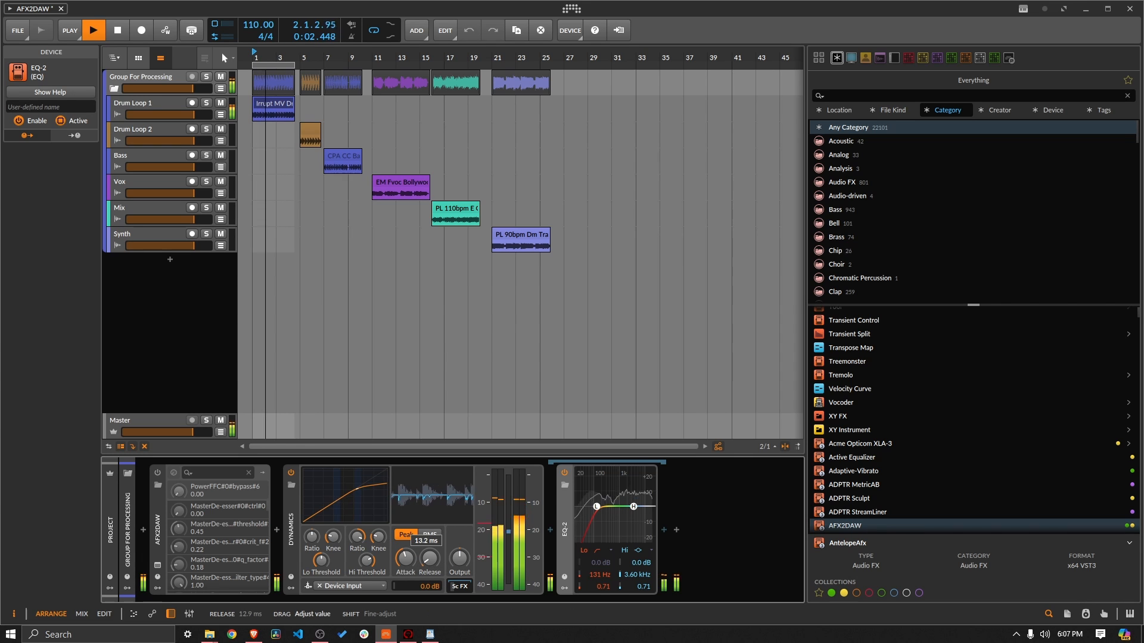
scroll(429, 558, "up", 4)
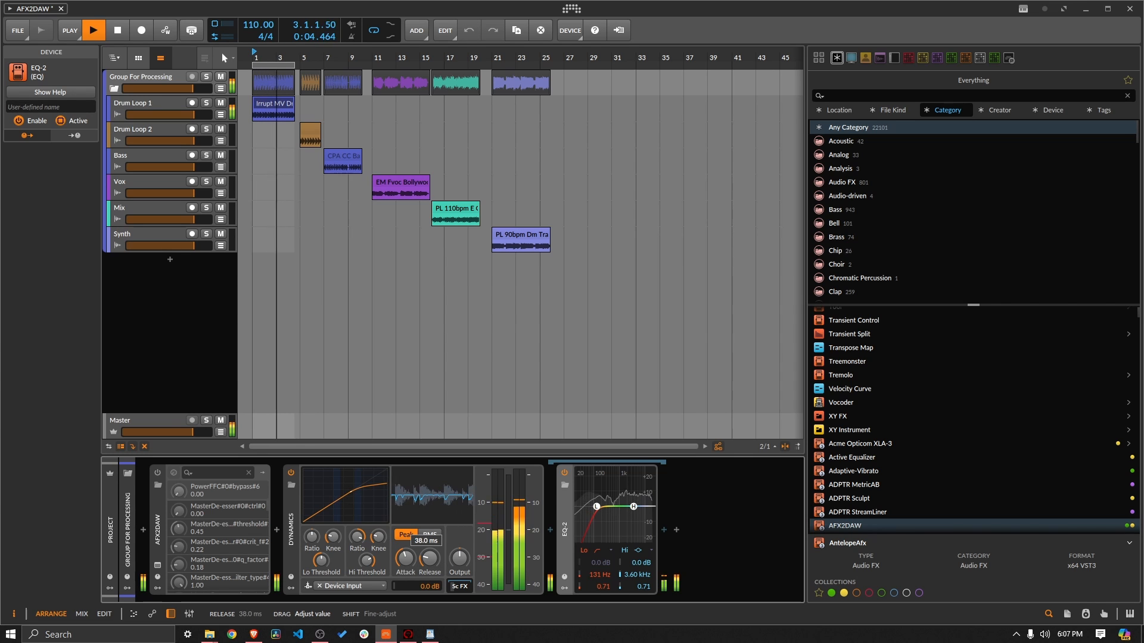
scroll(430, 558, "up", 4)
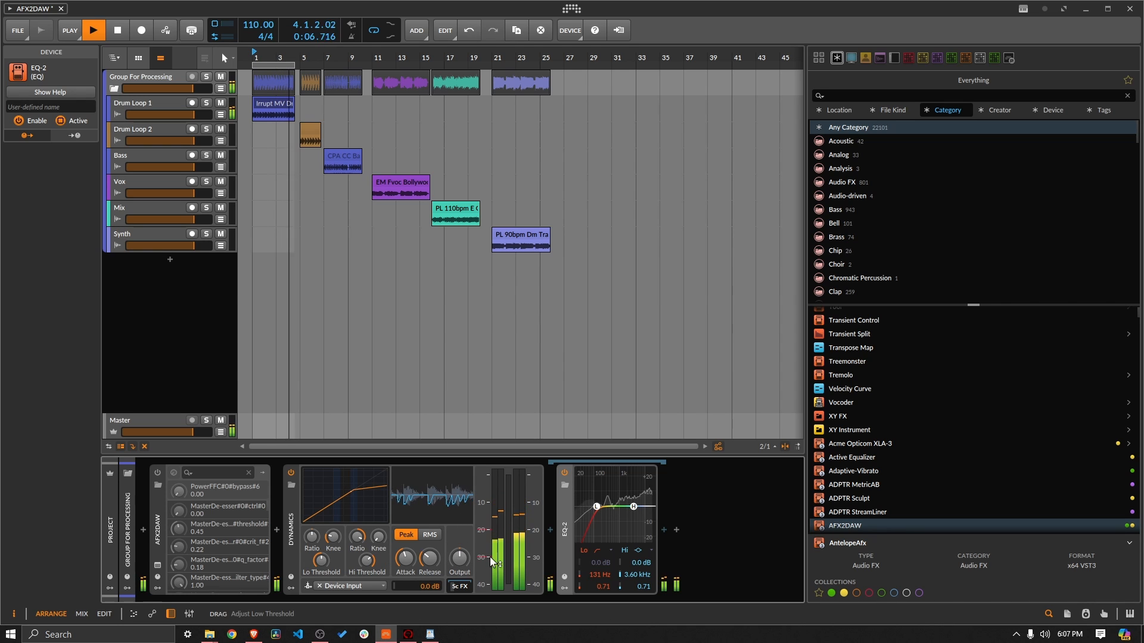
- Raise the Dynamics output gain to about +4.2 dB, switching the device off and on to match the unprocessed level
left_click_drag(459, 558, 458, 554)
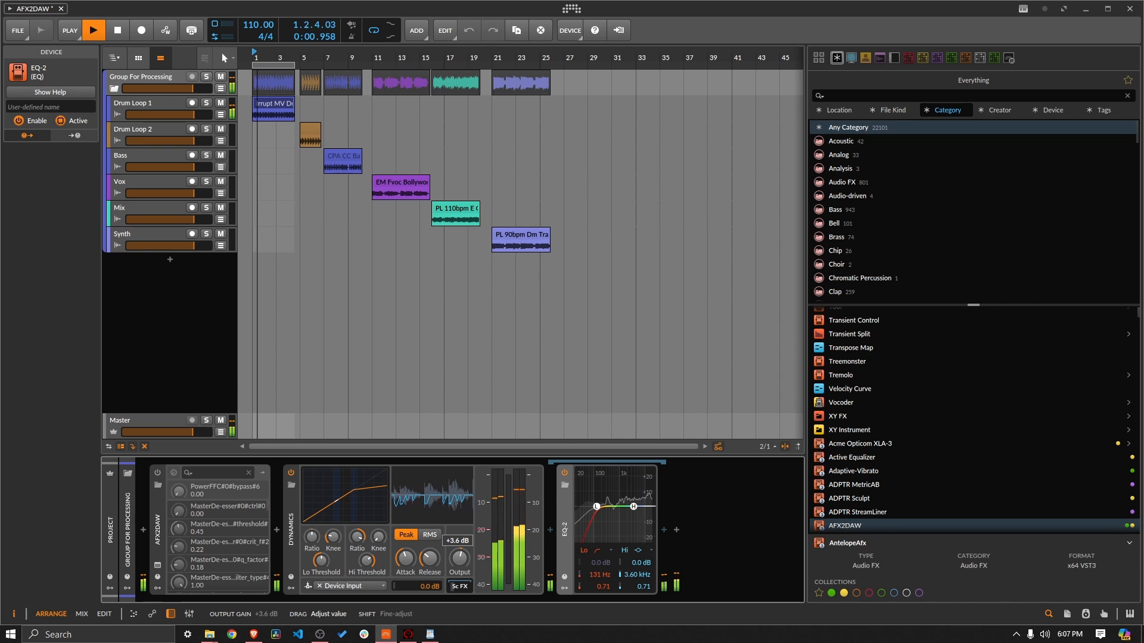
left_click(291, 473)
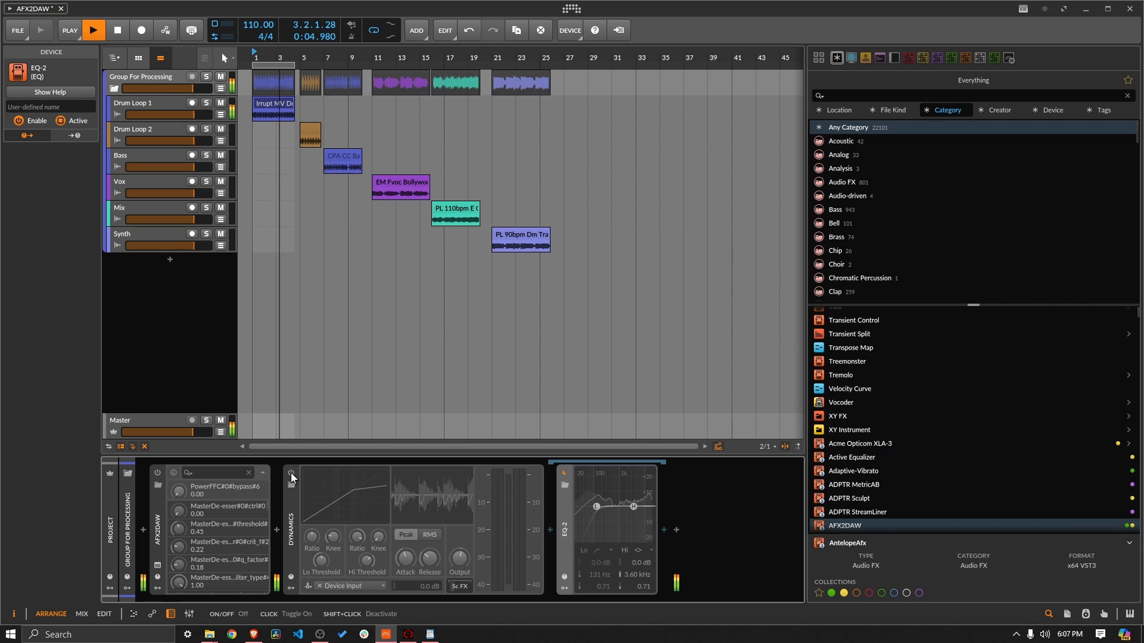
left_click(291, 473)
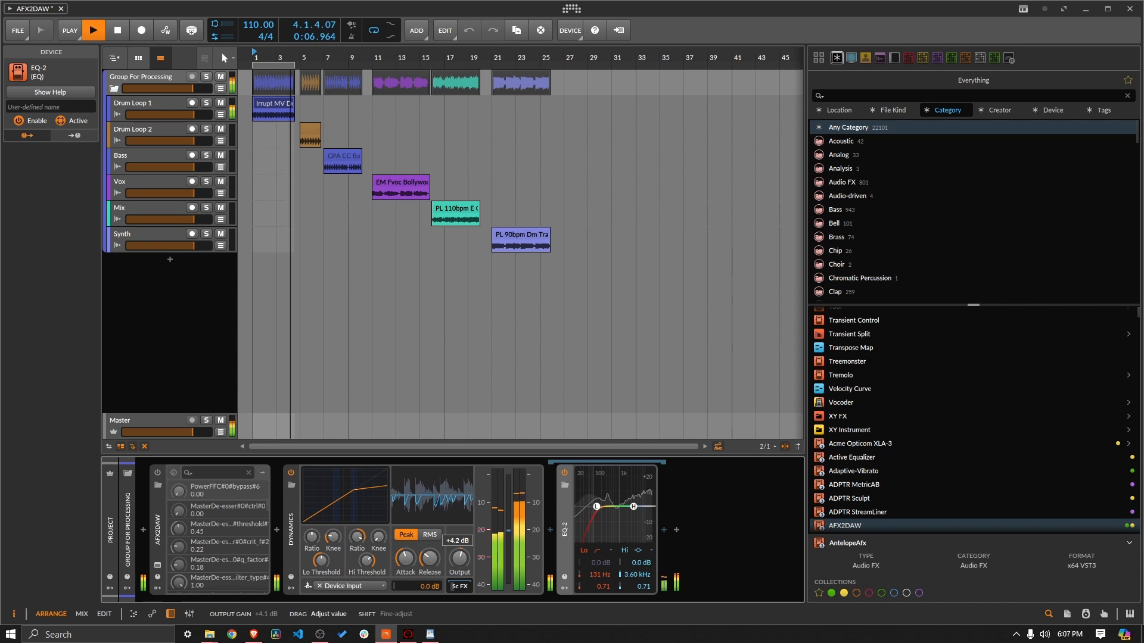
left_click(291, 473)
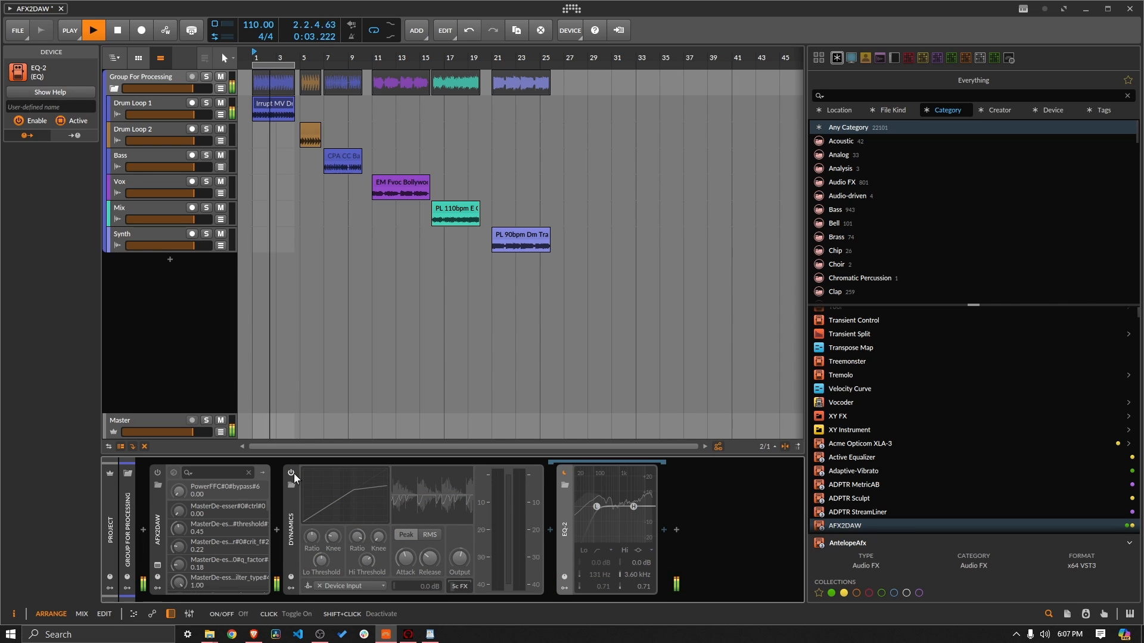
left_click(291, 473)
- Switch Dynamics to RMS averaging and compare the drum loop with the device off and on
left_click(430, 535)
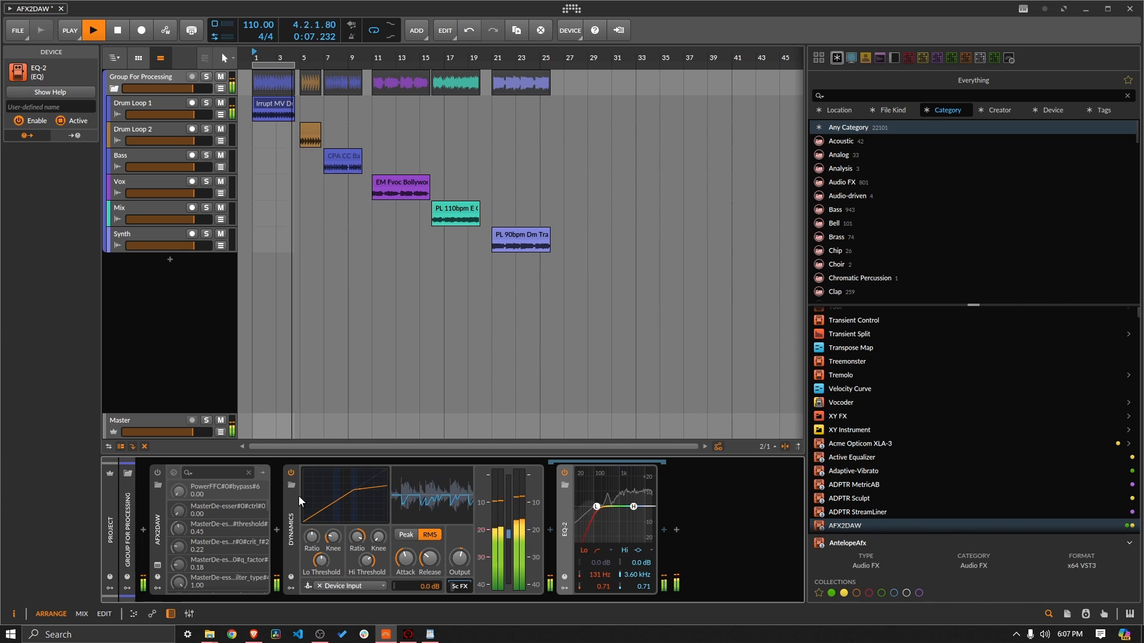
left_click(291, 473)
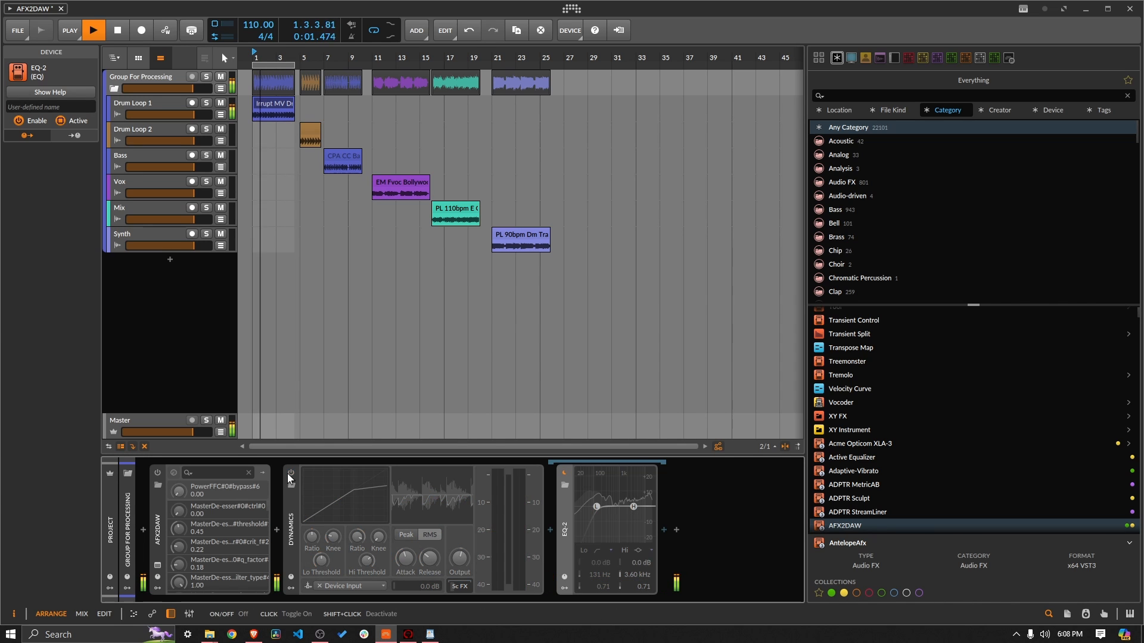
left_click(290, 474)
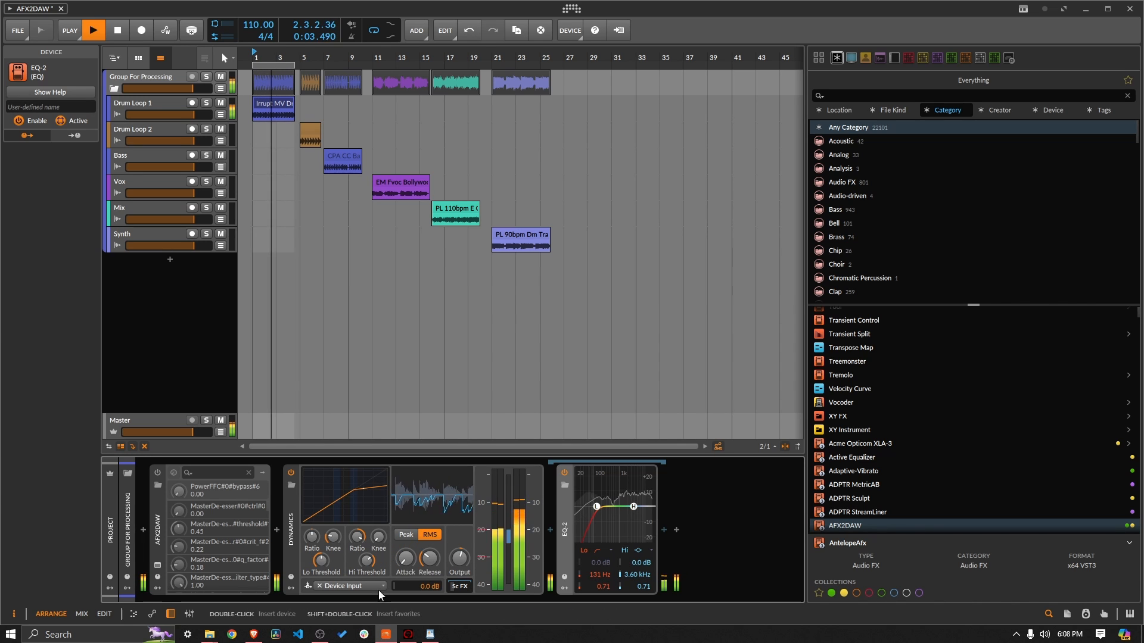
- Lengthen the Dynamics attack, set the high ratio to 1:5.13, and compare the loop with the device off and on
left_click_drag(407, 561, 407, 515)
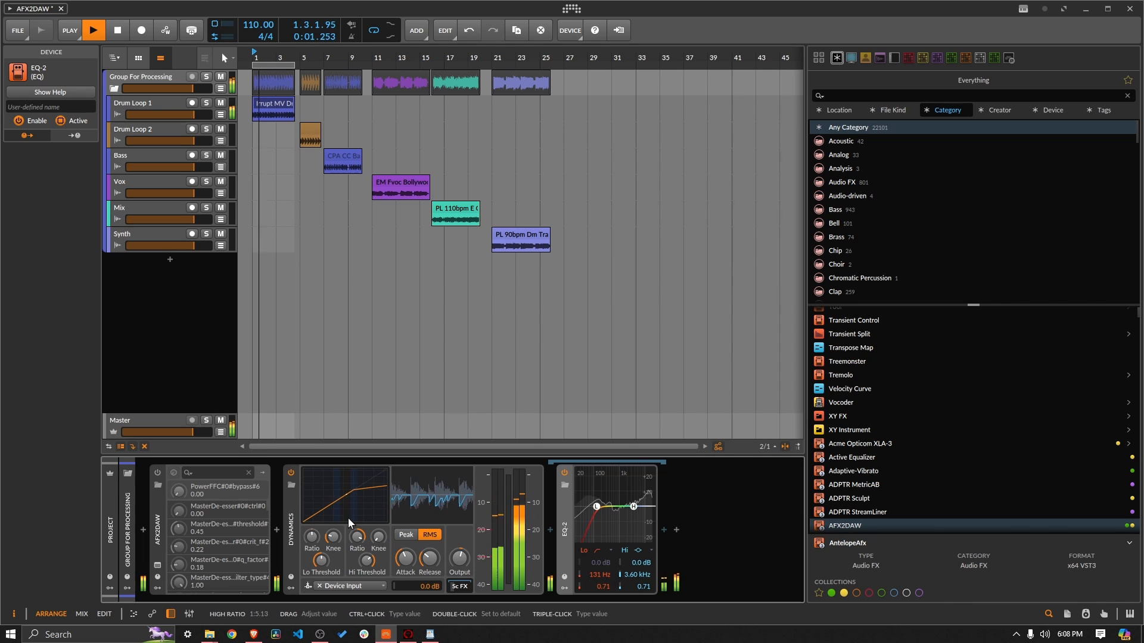
left_click(292, 472)
left_click(291, 472)
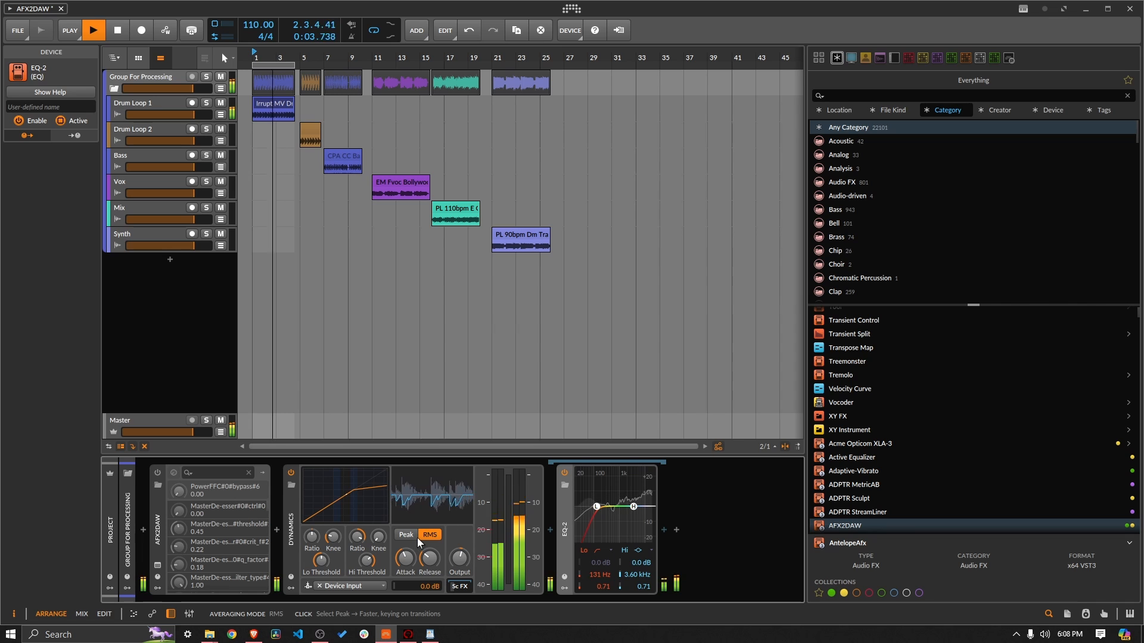
- Stop the drum loop, look at the Antelope Zen Q control panel, and return to Bitwig Studio
key("space")
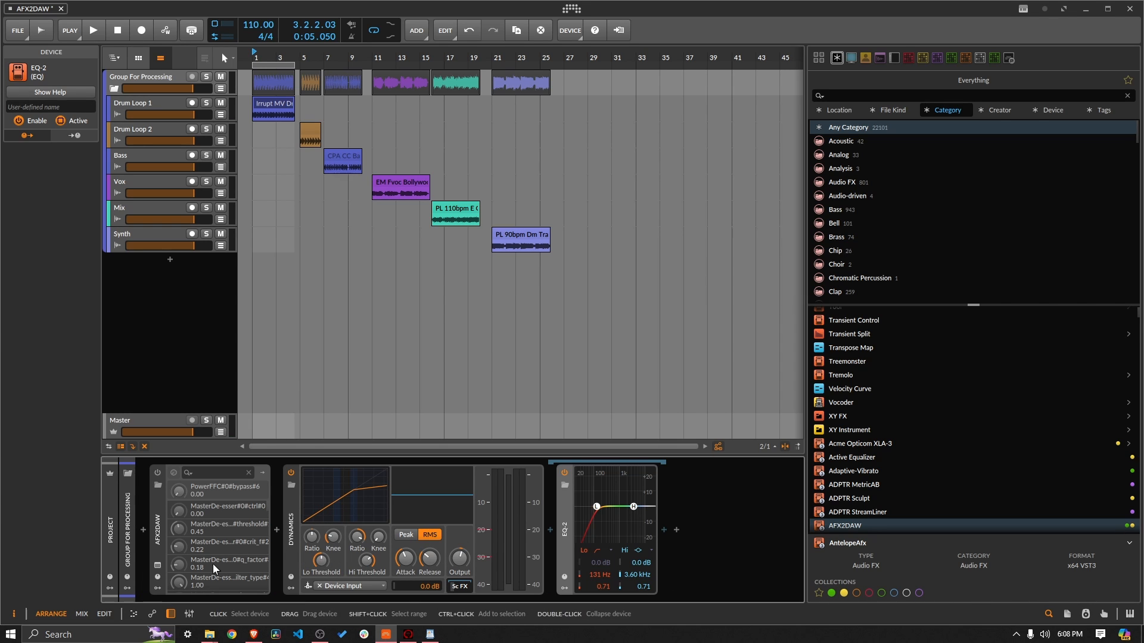
left_click(157, 567)
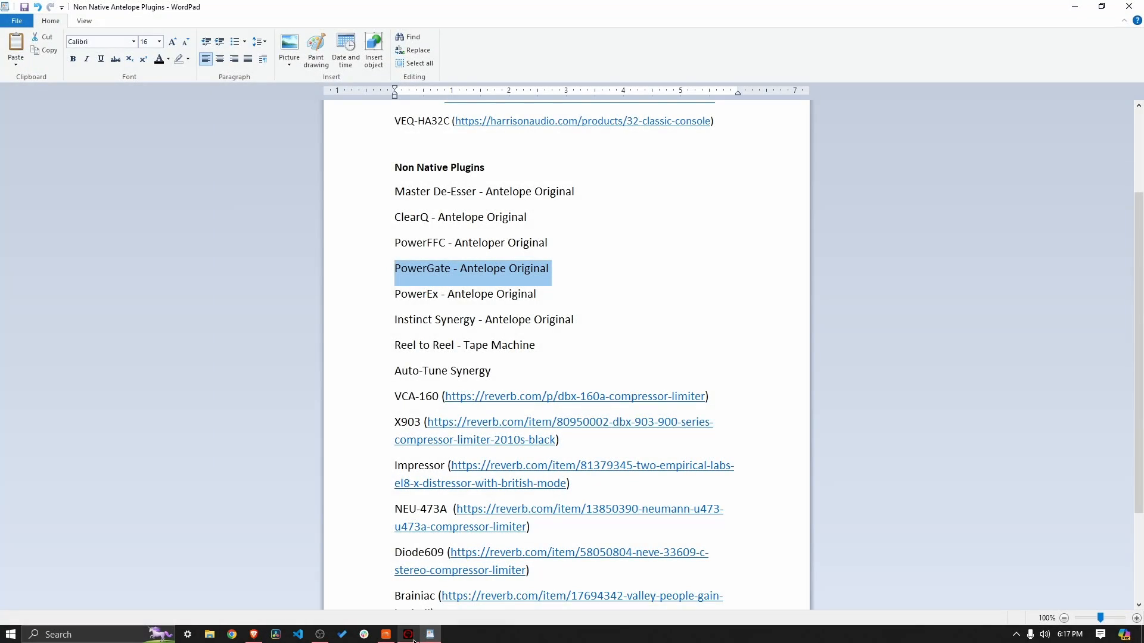
left_click(411, 637)
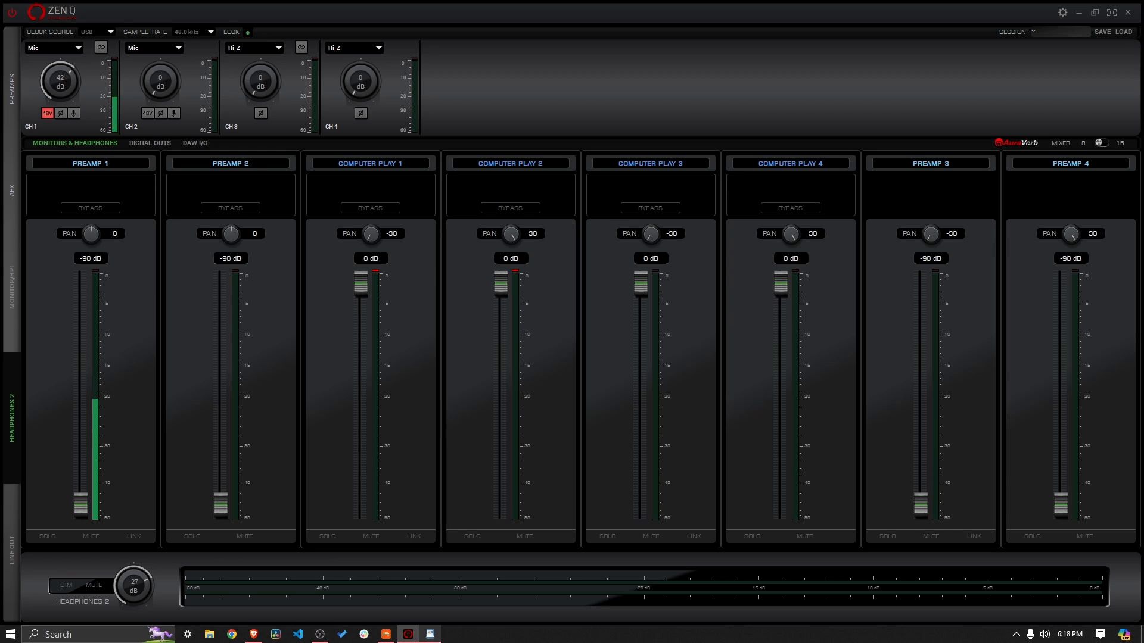
left_click(386, 634)
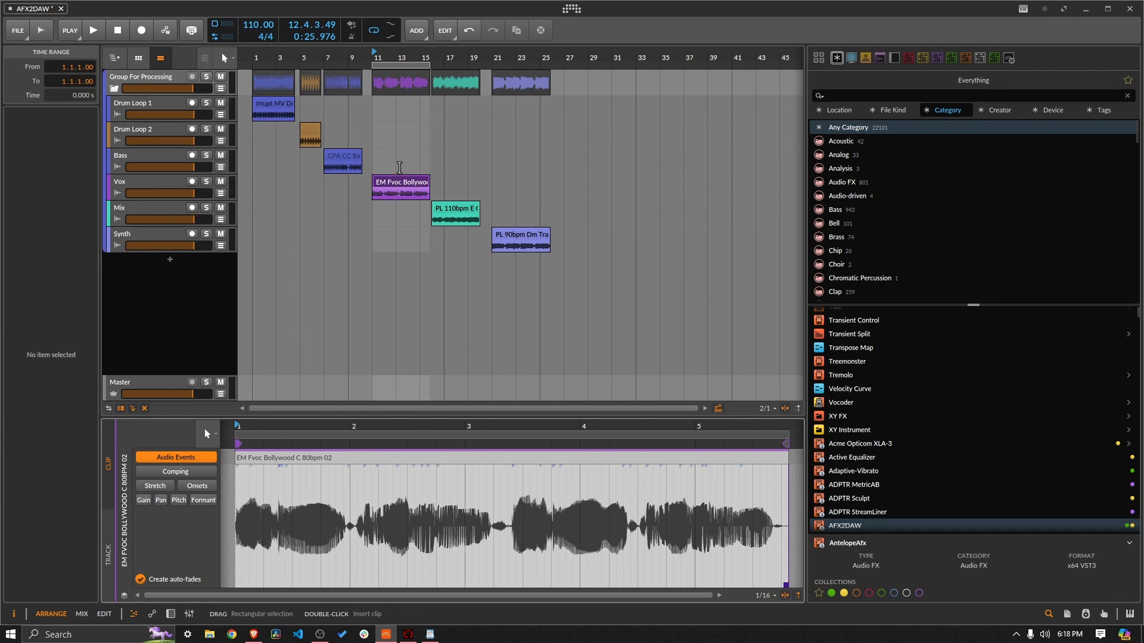
- Show the devices of the Group For Processing track and switch off Pro-G
left_click(399, 185)
left_click(148, 76)
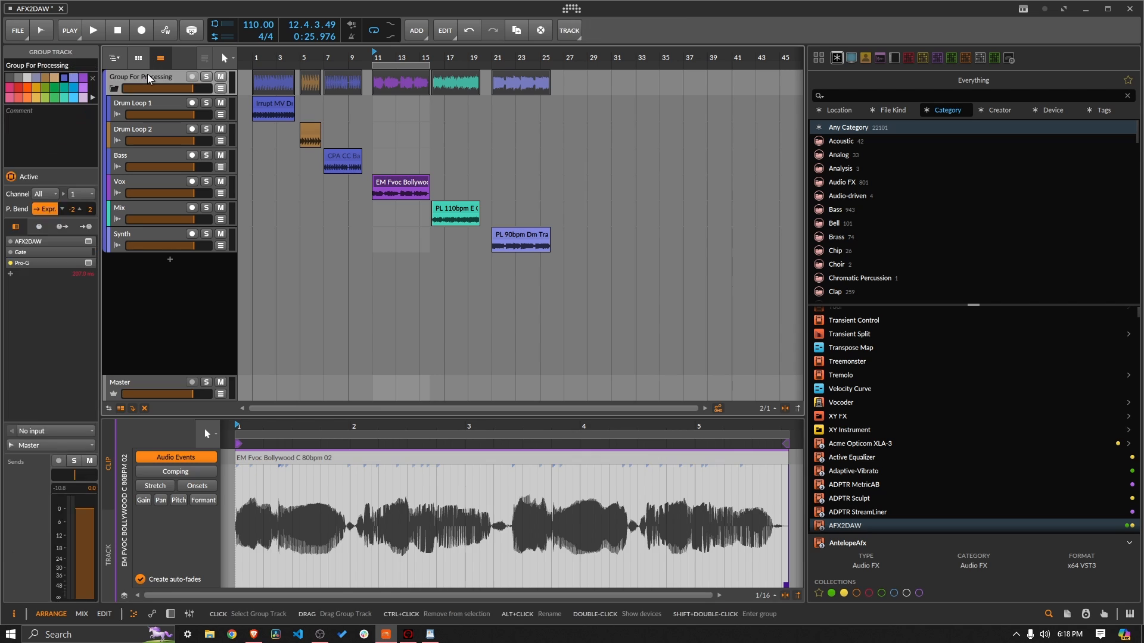
double_click(147, 74)
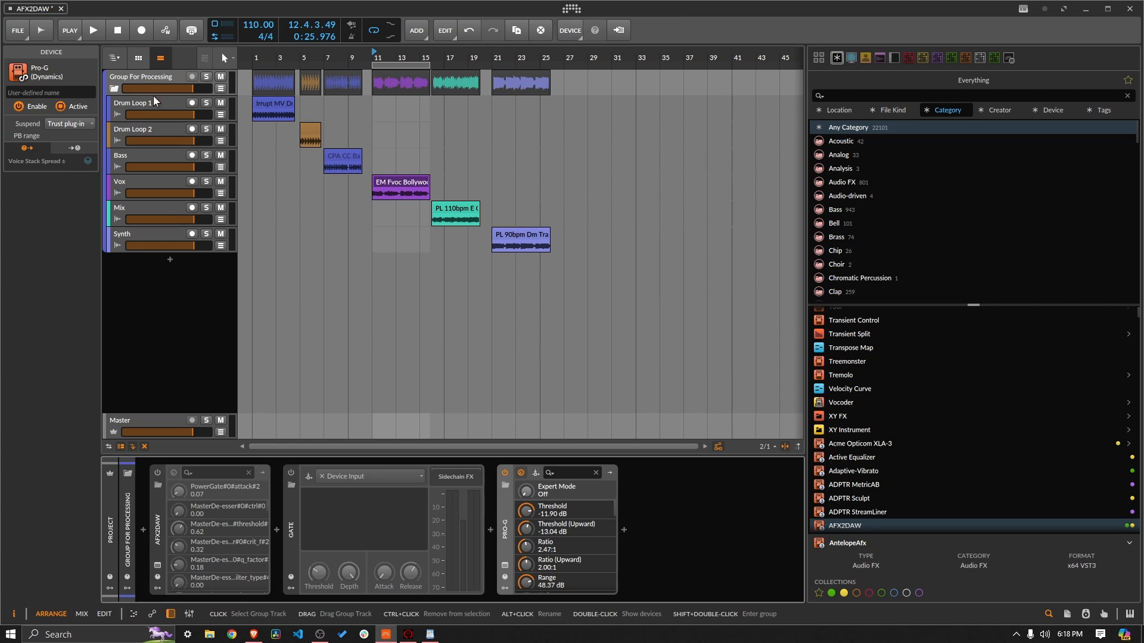
left_click(505, 473)
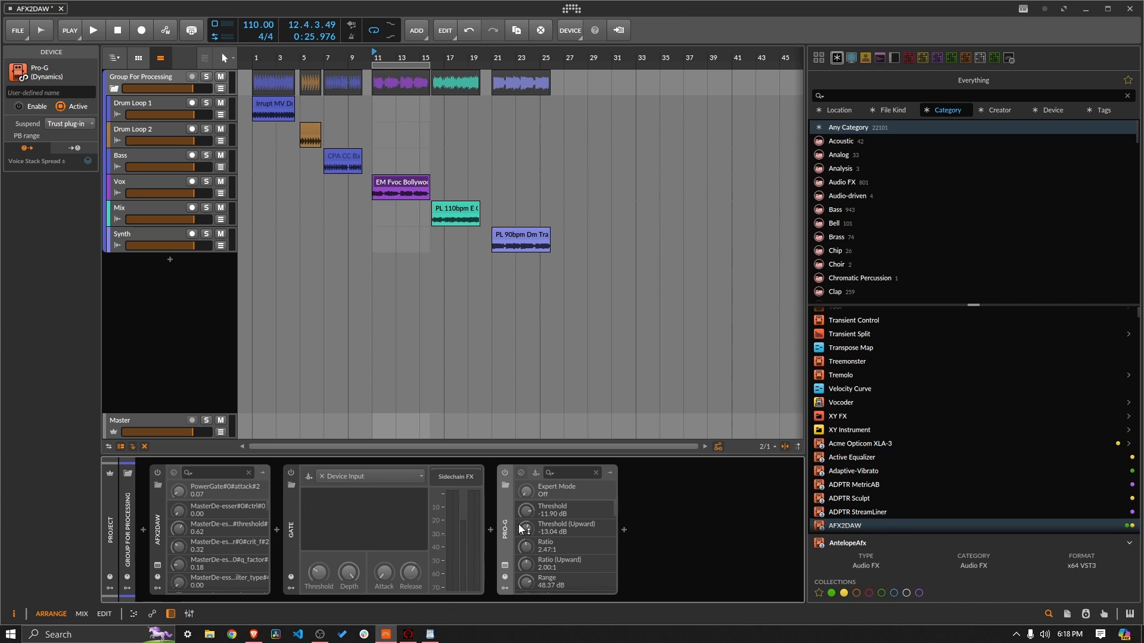
- Play the Vox clip unprocessed and examine its waveform and gain expression in the clip editor
left_click(382, 189)
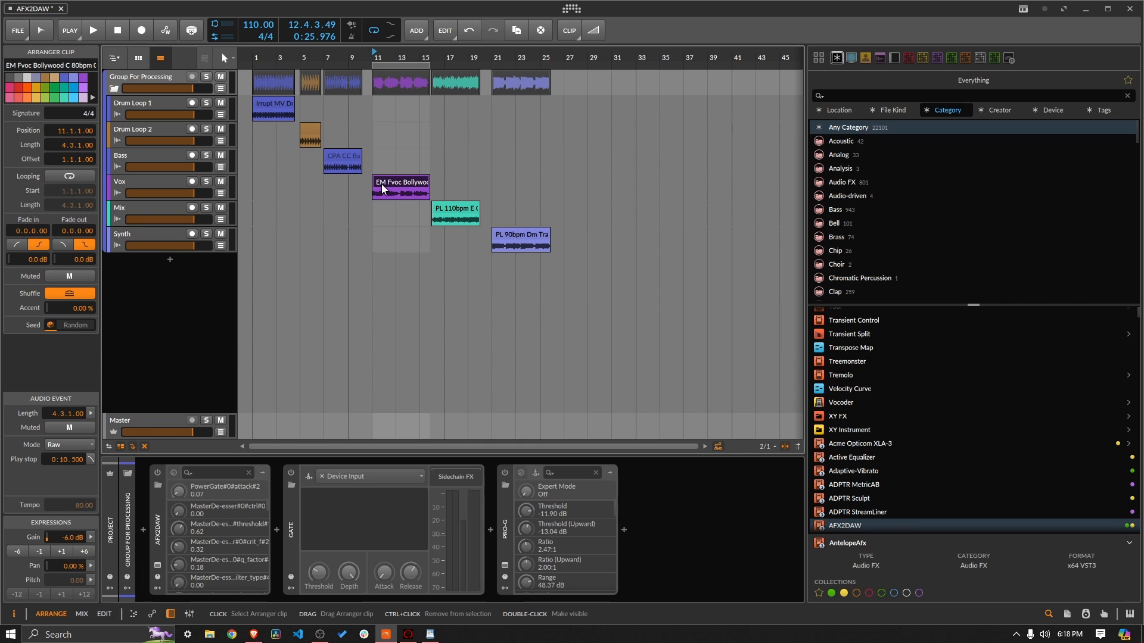
key("space")
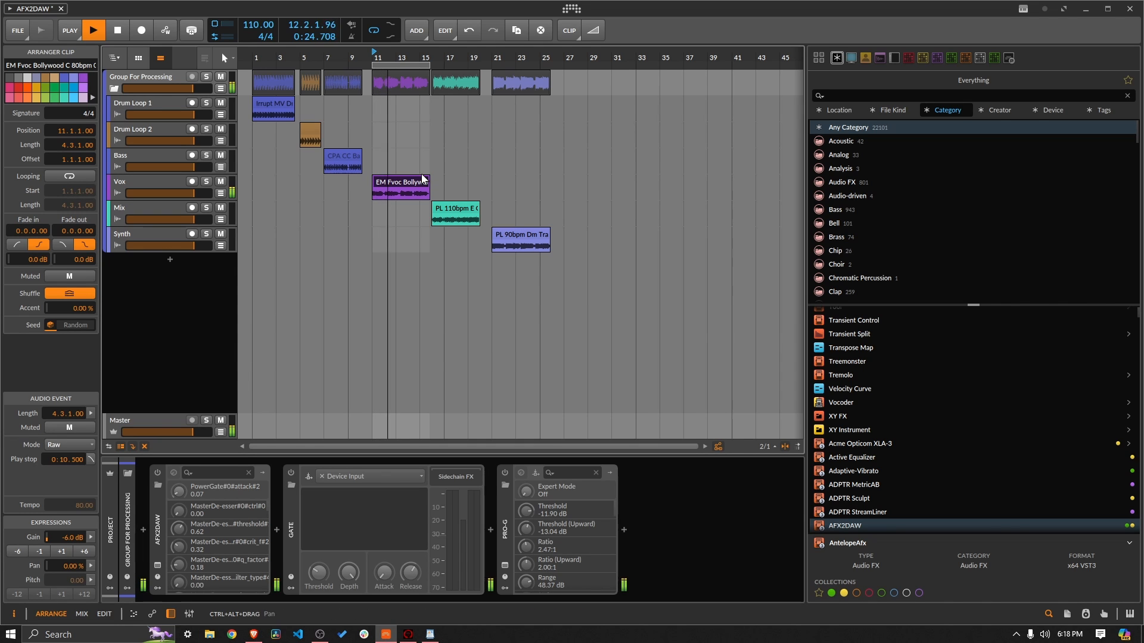
left_click(406, 344)
key("e")
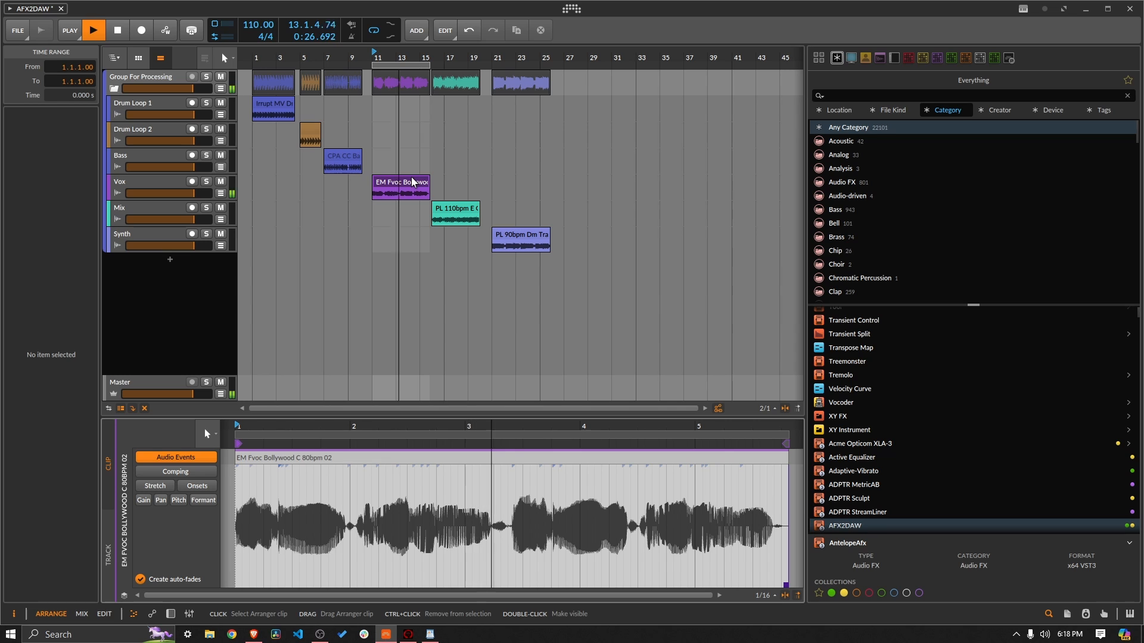
key("space")
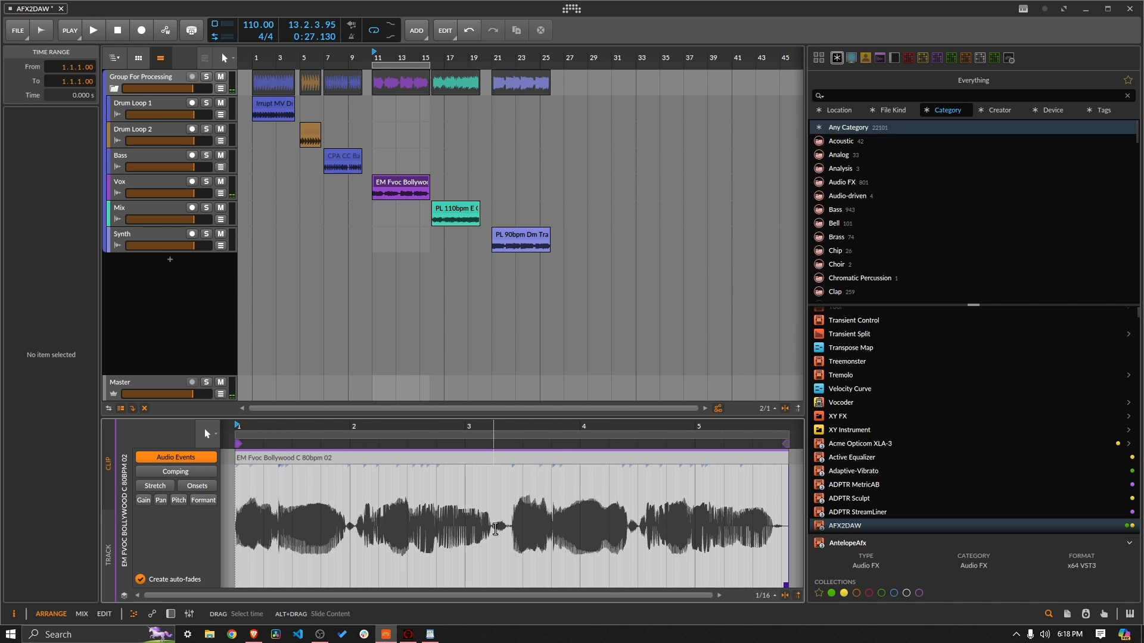
left_click(143, 500)
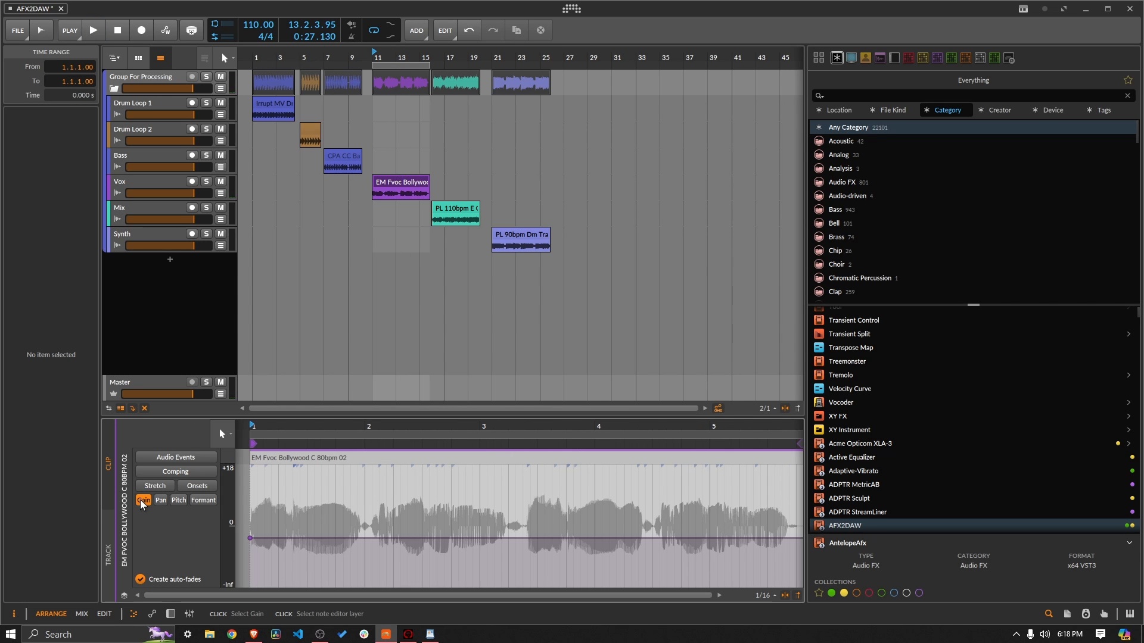
left_click(154, 459)
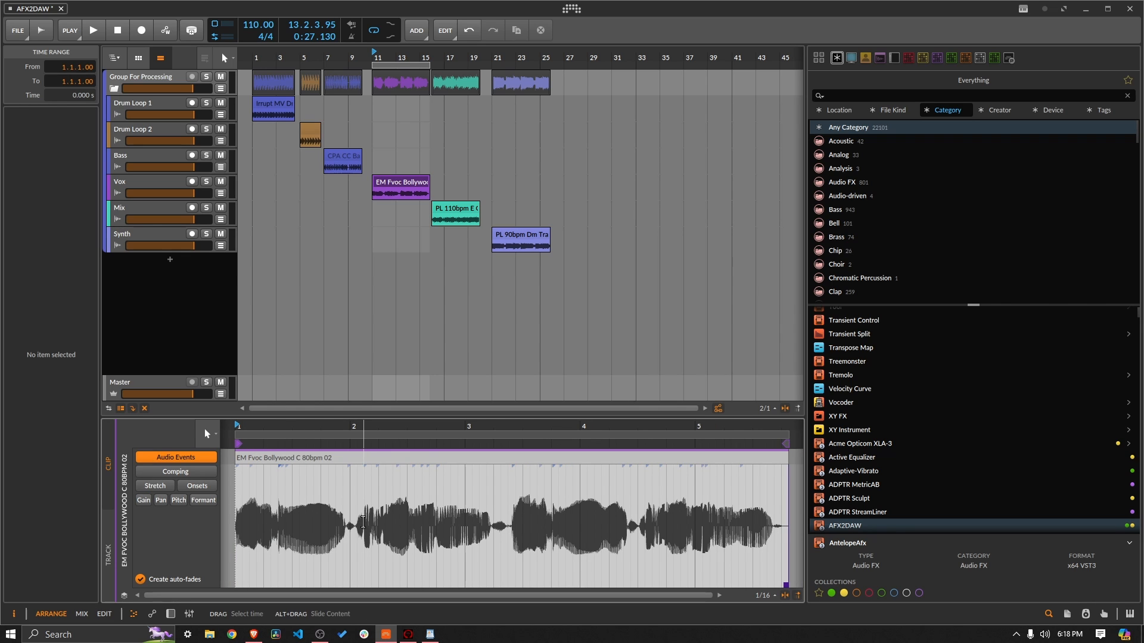
- Delete AFX2DAW from the Vox track and switch on AFX2DAW on the processing group, showing its PowerGate interface
double_click(159, 180)
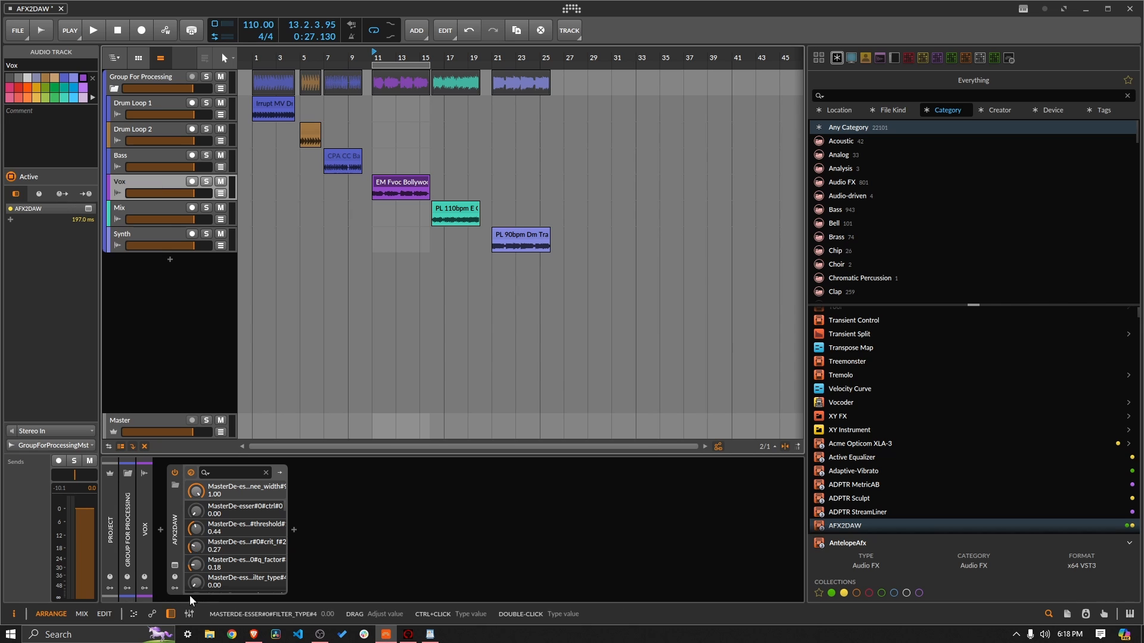
key("Delete")
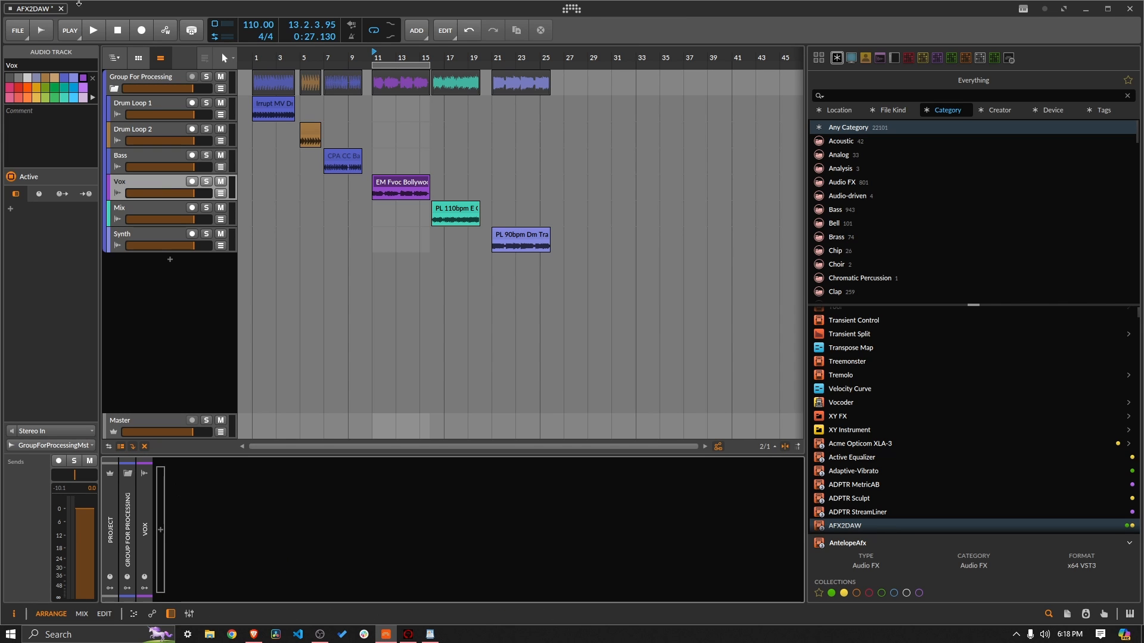
left_click(131, 71)
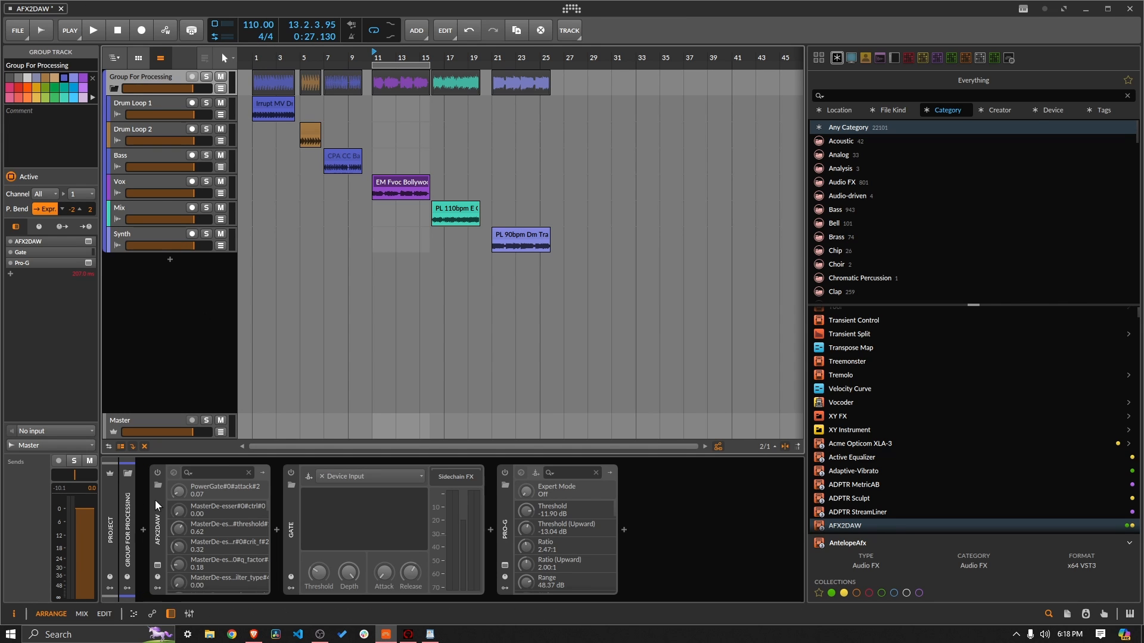
left_click(173, 472)
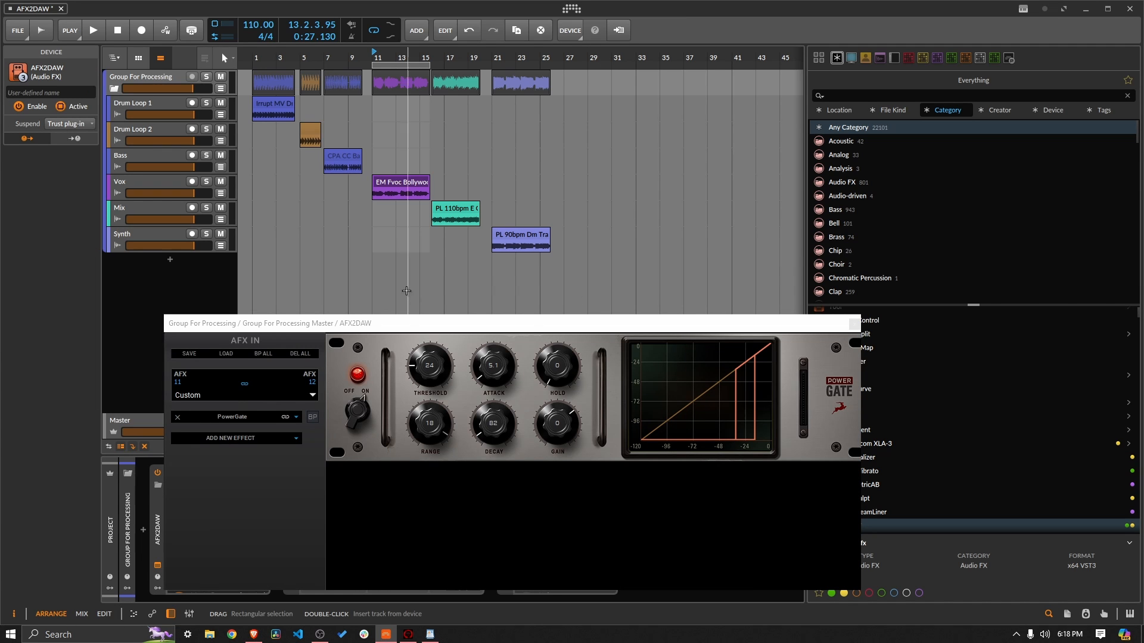
left_click_drag(401, 325, 376, 277)
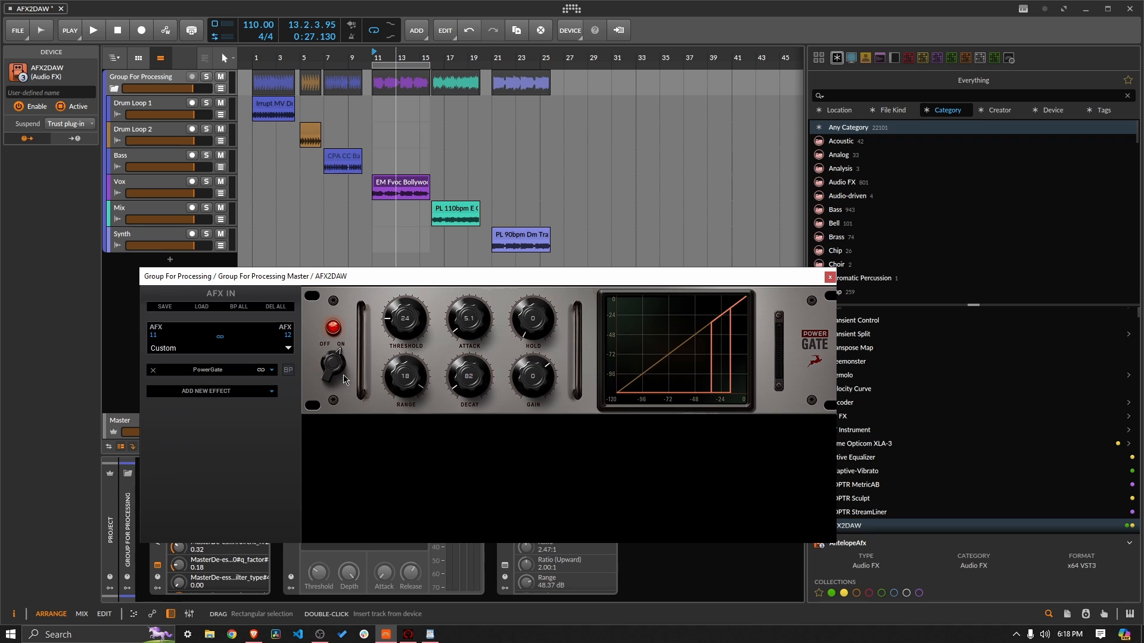
- Set the PowerGate range to 20 and the threshold to 60, easing it to 58 while the vocal plays
left_click_drag(403, 334, 414, 284)
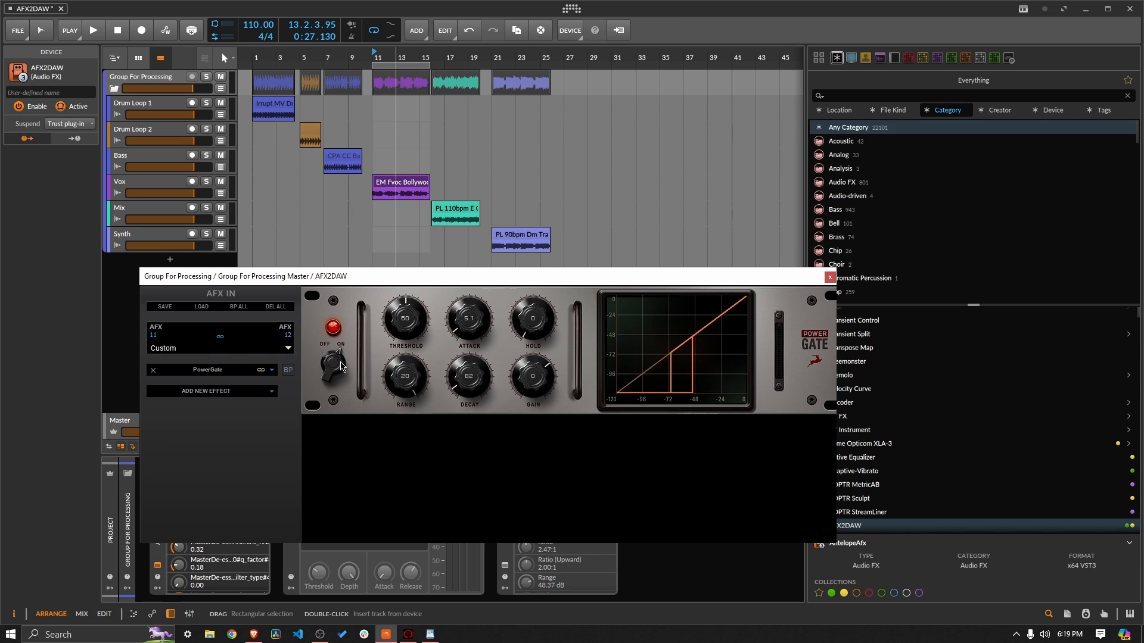
key("space")
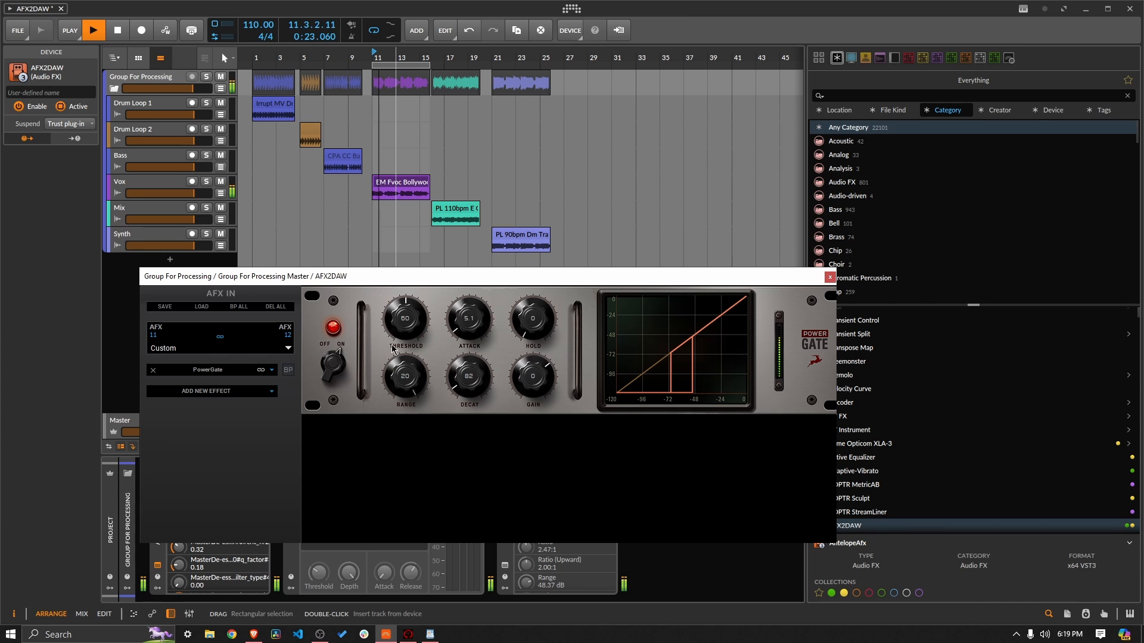
left_click_drag(391, 348, 433, 288)
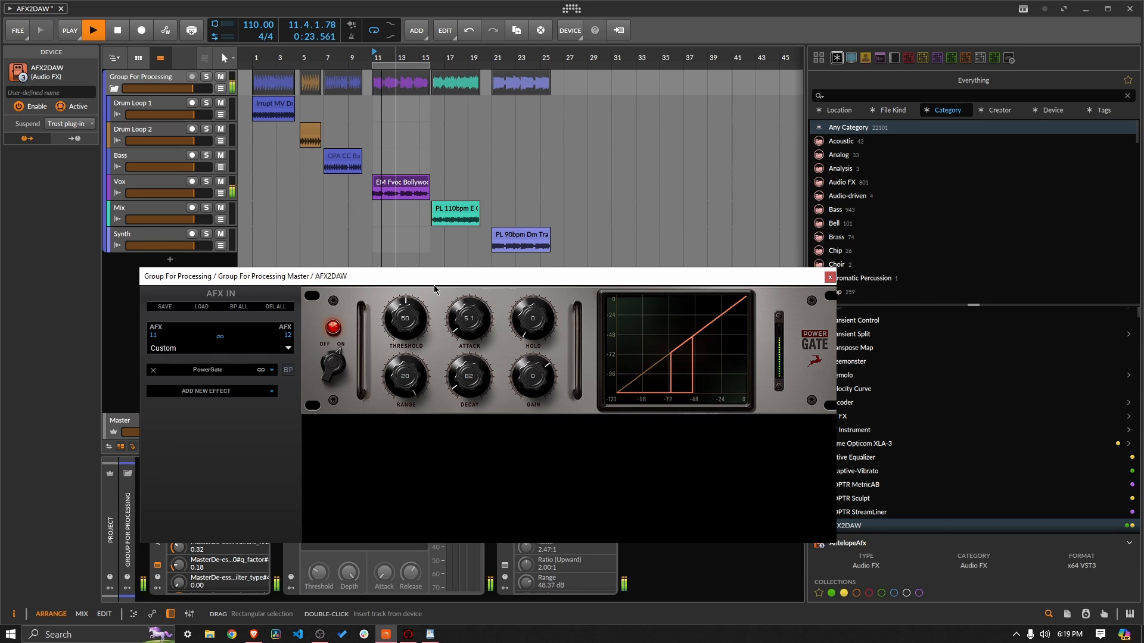
left_click(444, 167)
scroll(400, 334, "down", 5)
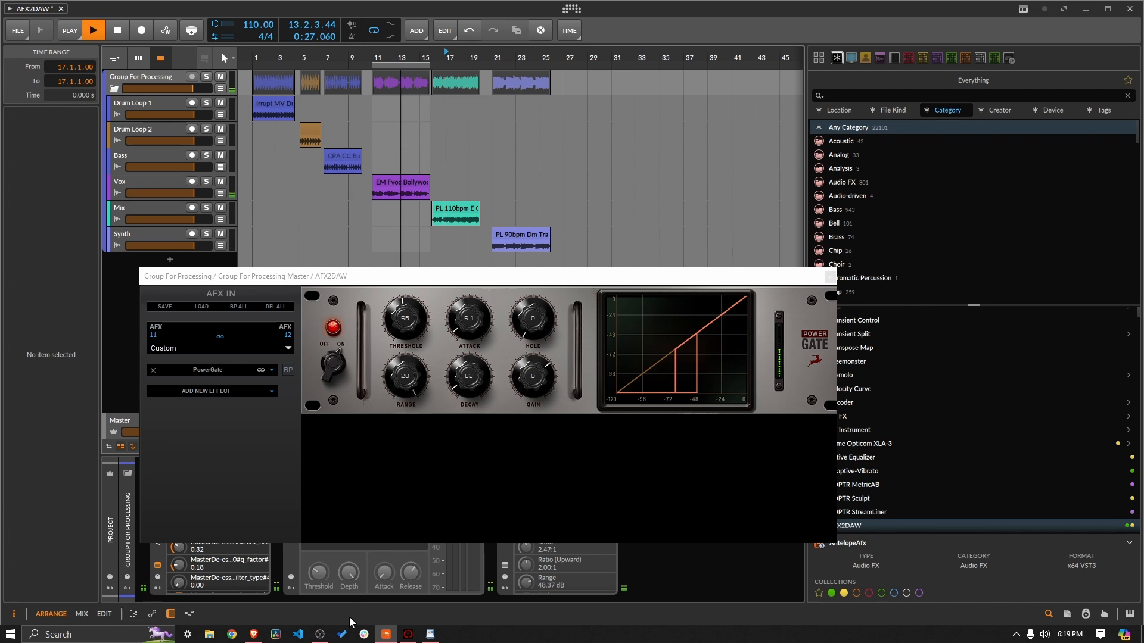
- Sweep the PowerGate threshold down to 2 and back up to 54, and shorten the attack during vocal playback
left_click_drag(405, 322, 401, 518)
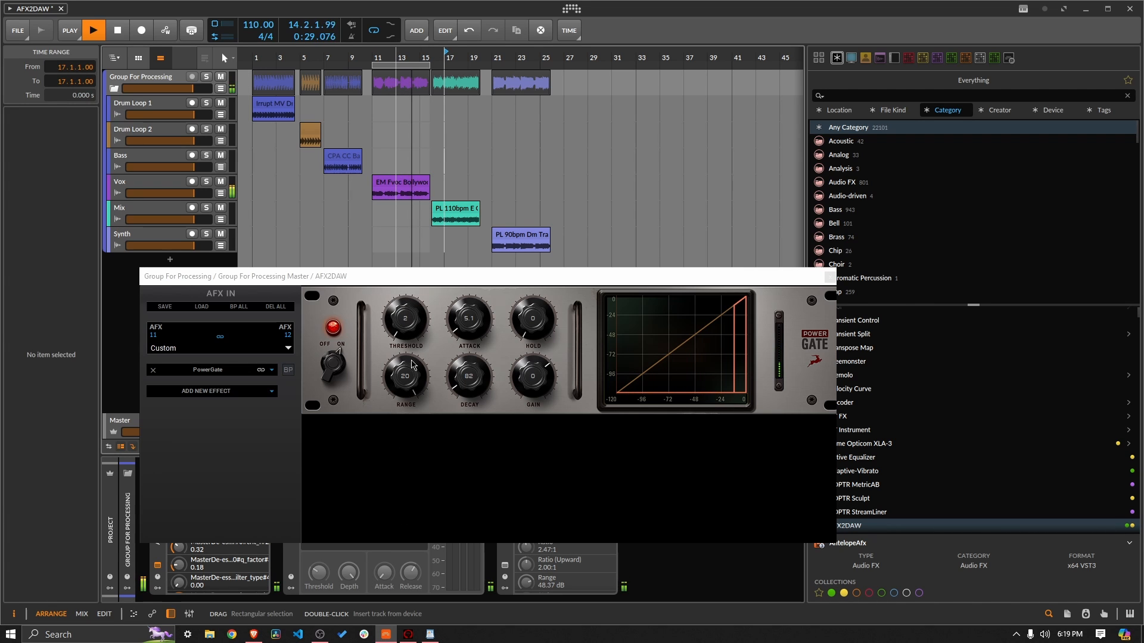
scroll(413, 299, "up", 4)
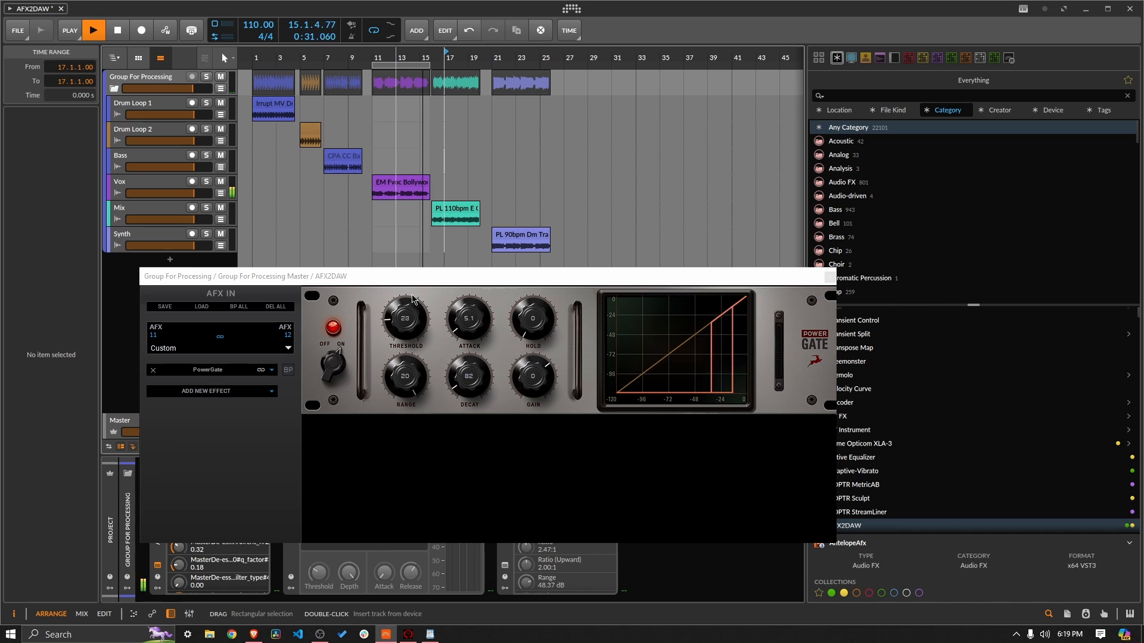
scroll(414, 299, "up", 4)
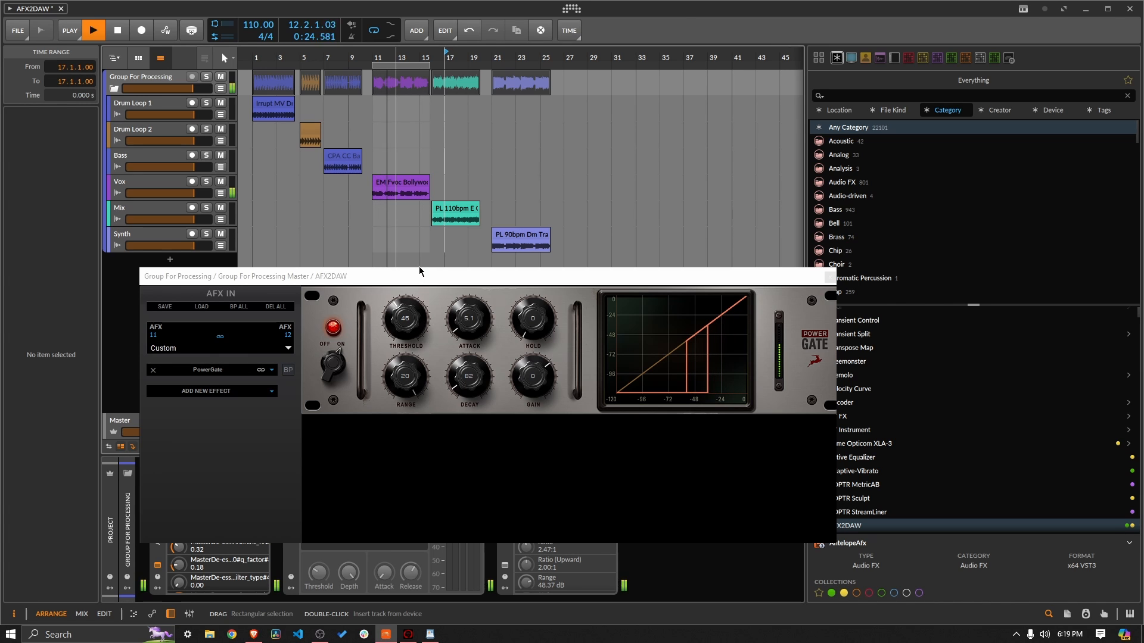
scroll(419, 270, "up", 1)
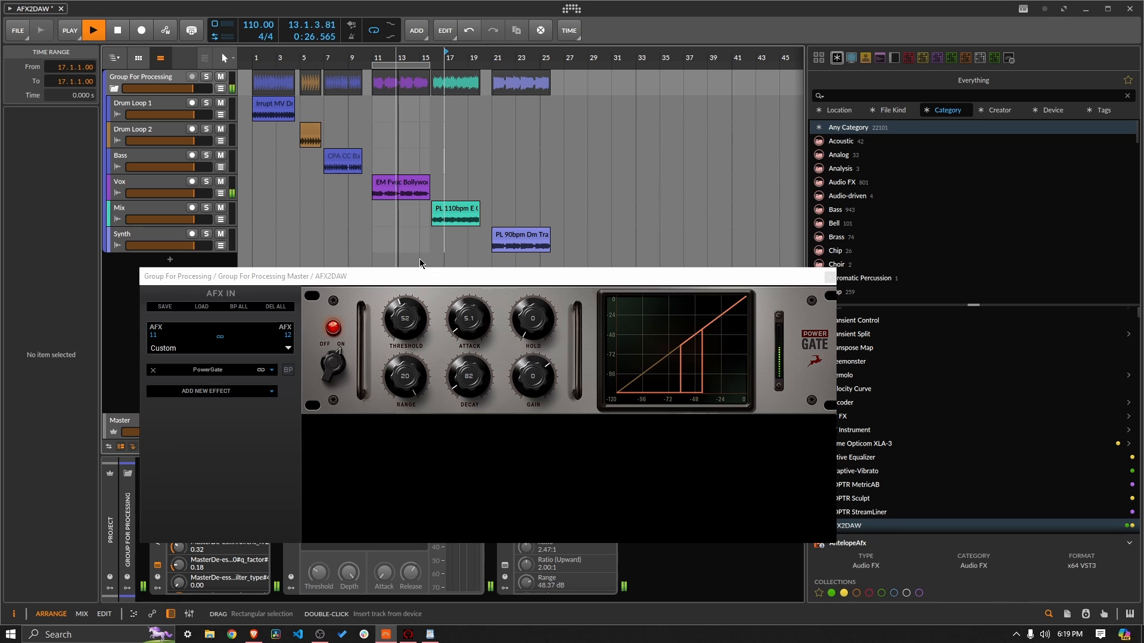
scroll(420, 264, "up", 1)
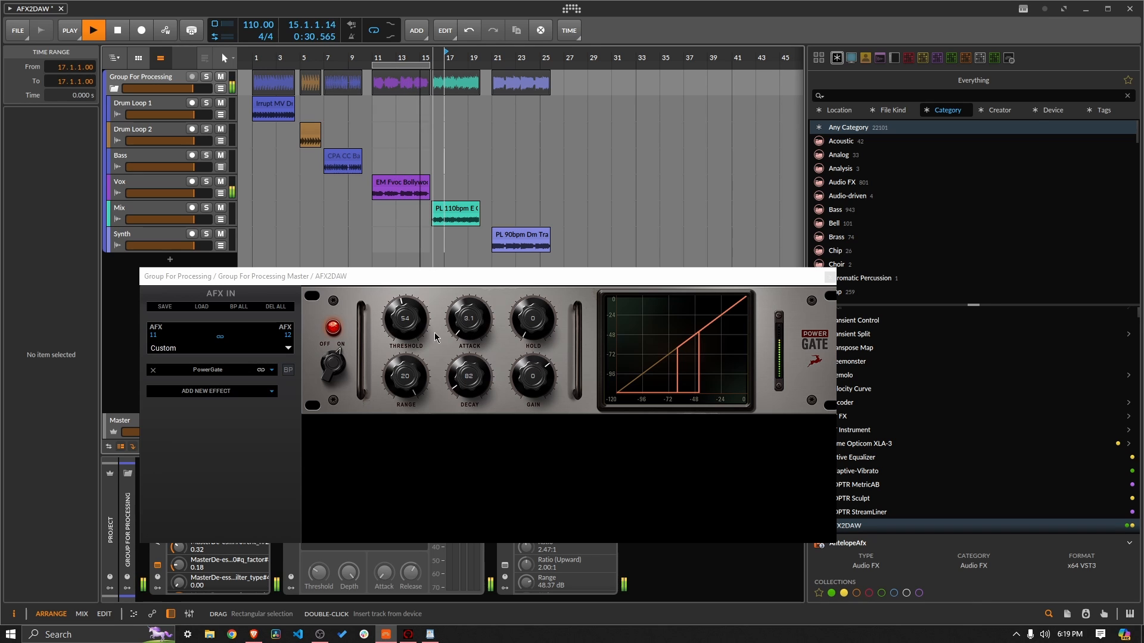
- Set the PowerGate threshold to 40 and decay to 152, and compare the vocal with the gate off and on
left_click_drag(415, 325, 409, 343)
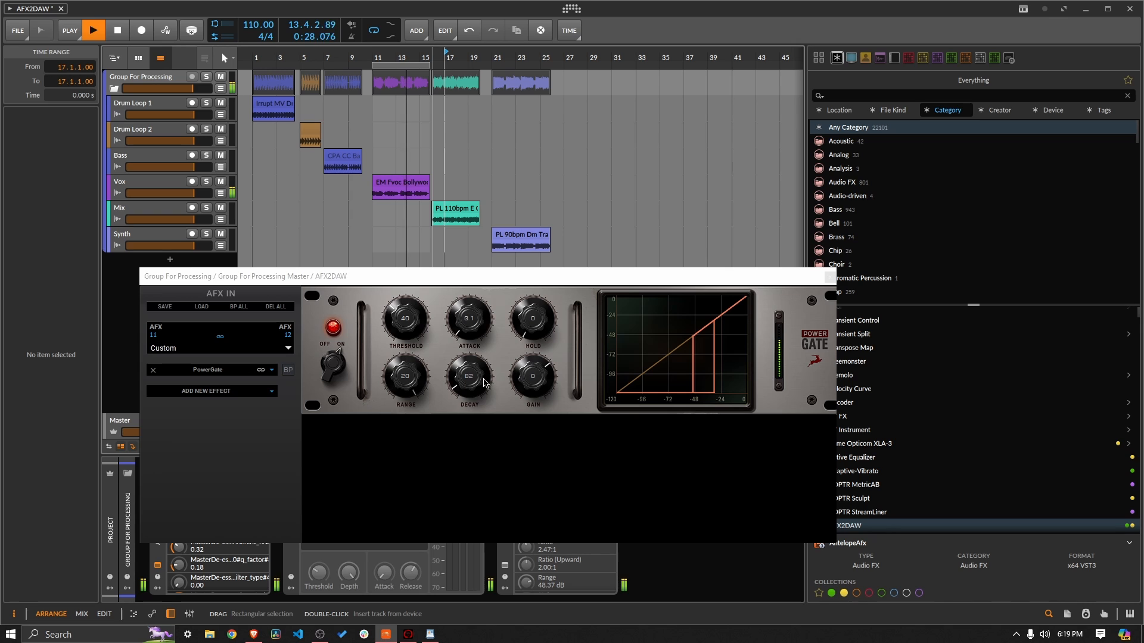
left_click_drag(484, 383, 480, 361)
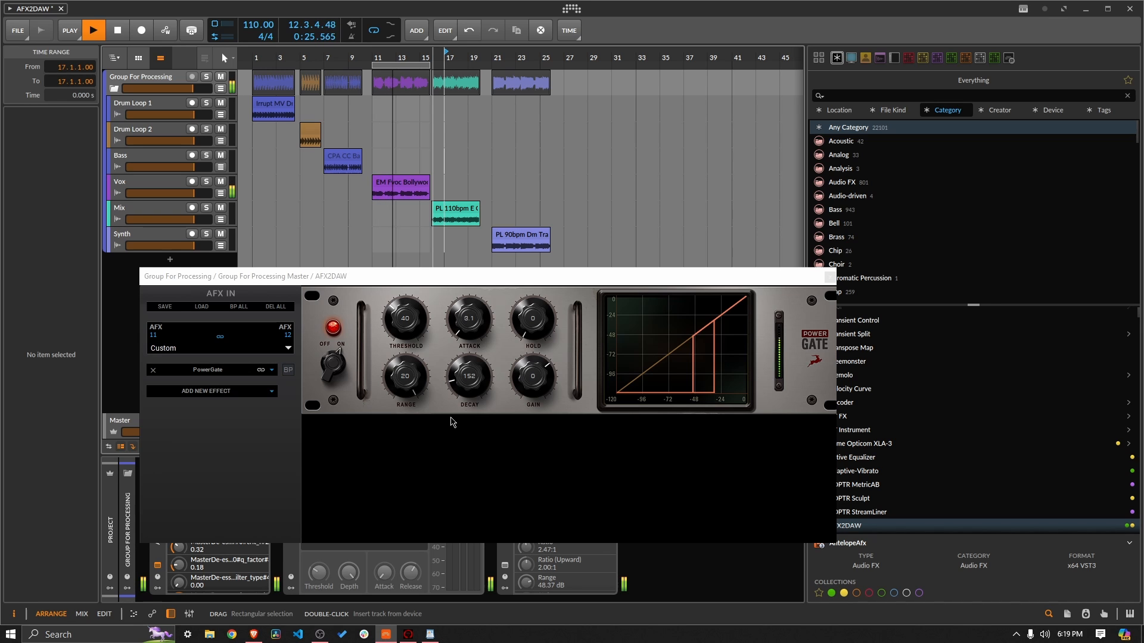
left_click(332, 370)
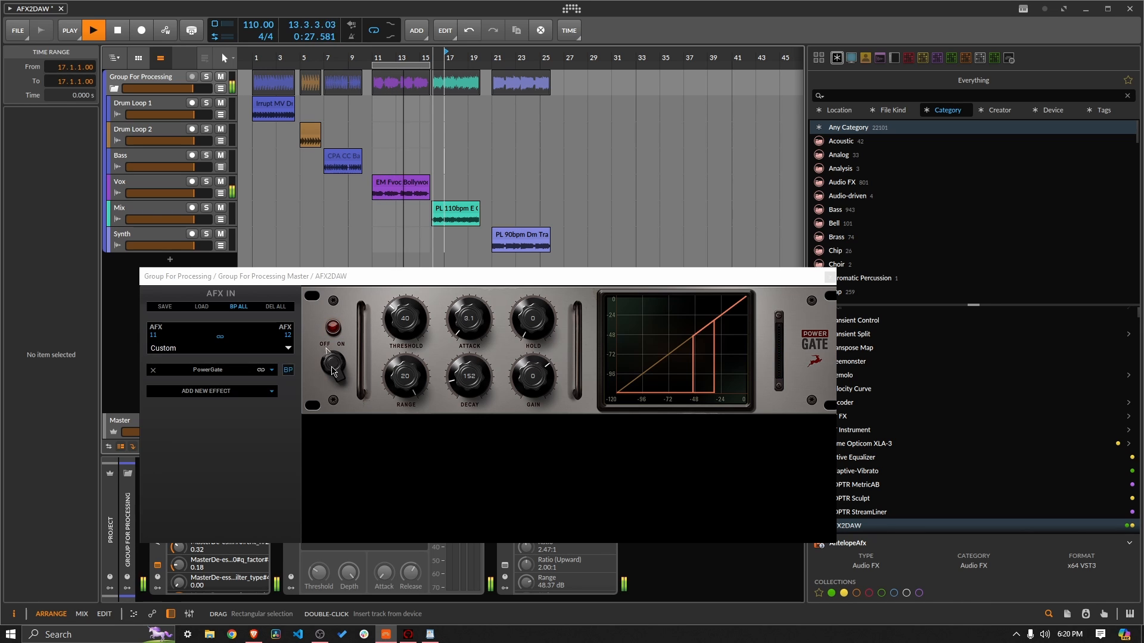
left_click(332, 369)
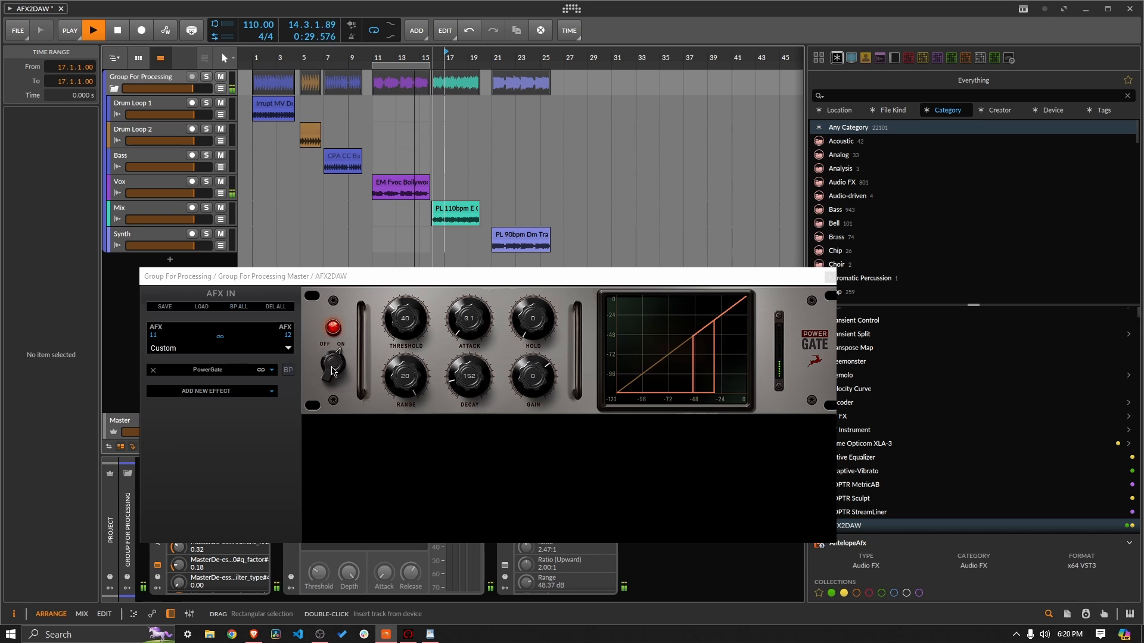
key("space")
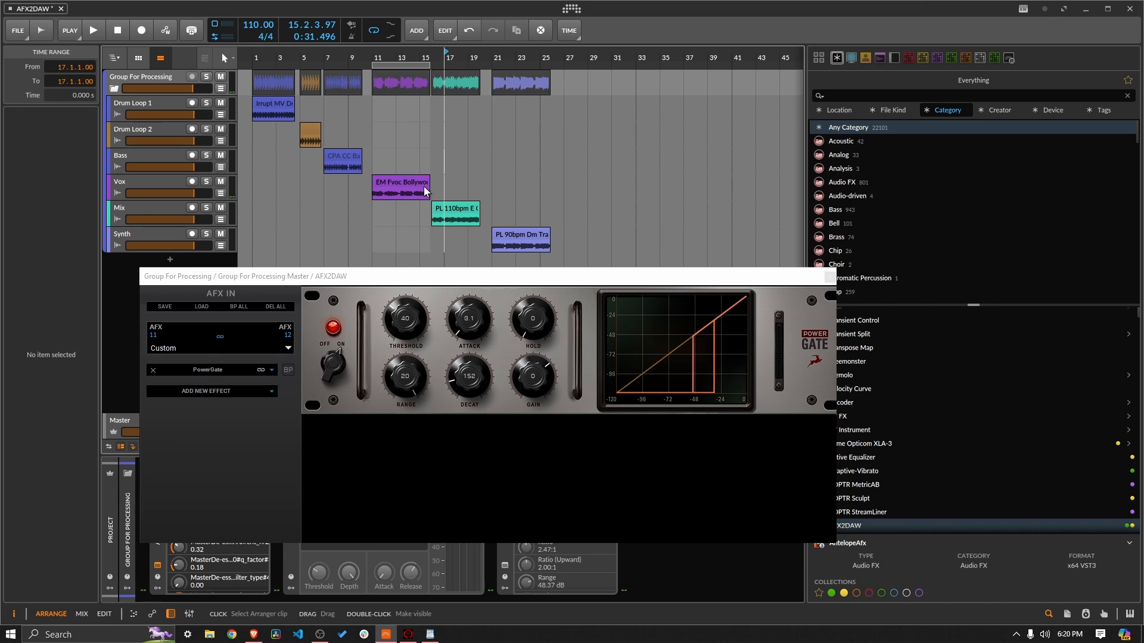
- Play the Synth clip and set the PowerGate hold to 340, range to 8 and threshold to about 19
left_click(519, 236)
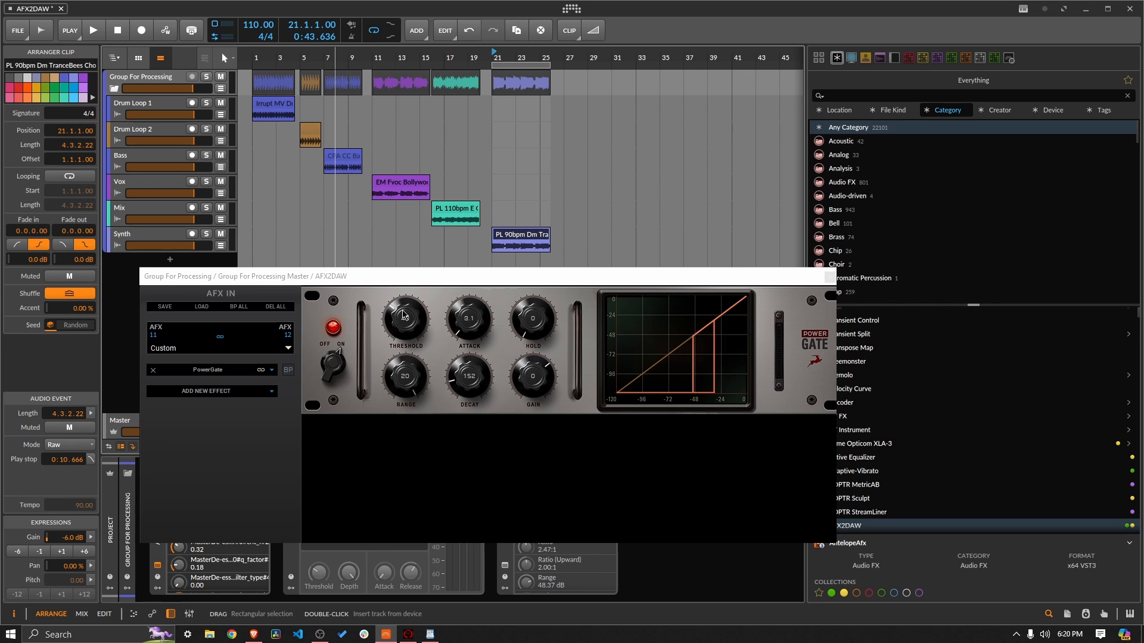
key("space")
left_click_drag(406, 318, 404, 355)
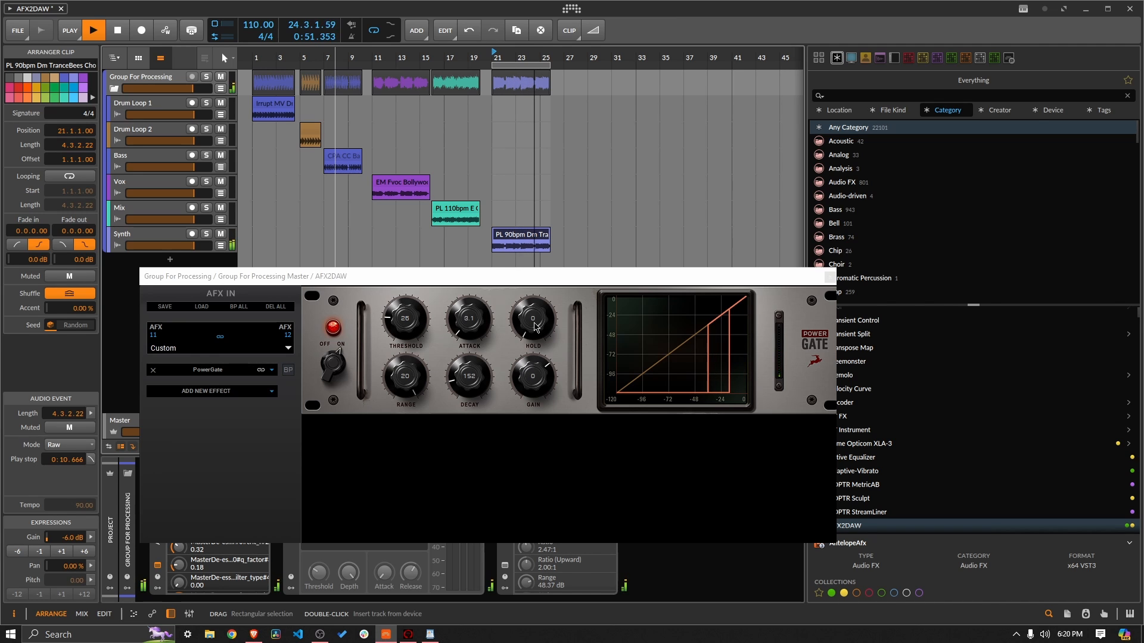
mouse_move(533, 327)
left_mouse_down()
mouse_move(534, 349)
mouse_move(527, 336)
left_mouse_up()
left_click_drag(400, 385, 405, 402)
left_click_drag(414, 327, 416, 322)
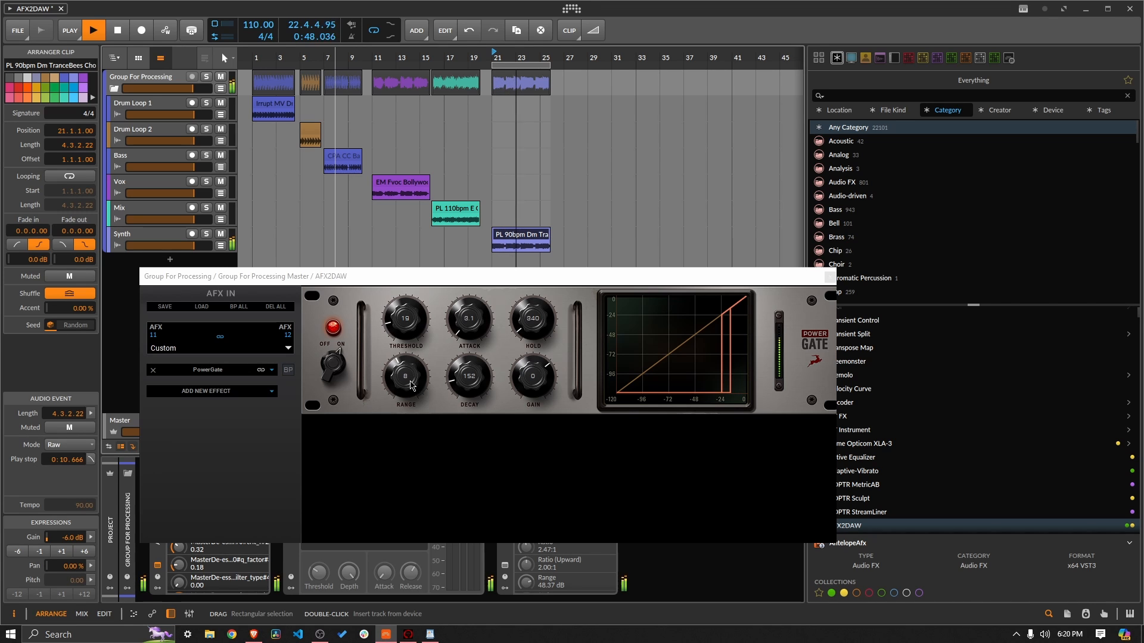
- Set the PowerGate range to 16, decay to 72 and attack to 2.1 during synth playback, and stop the transport
scroll(411, 384, "up", 7)
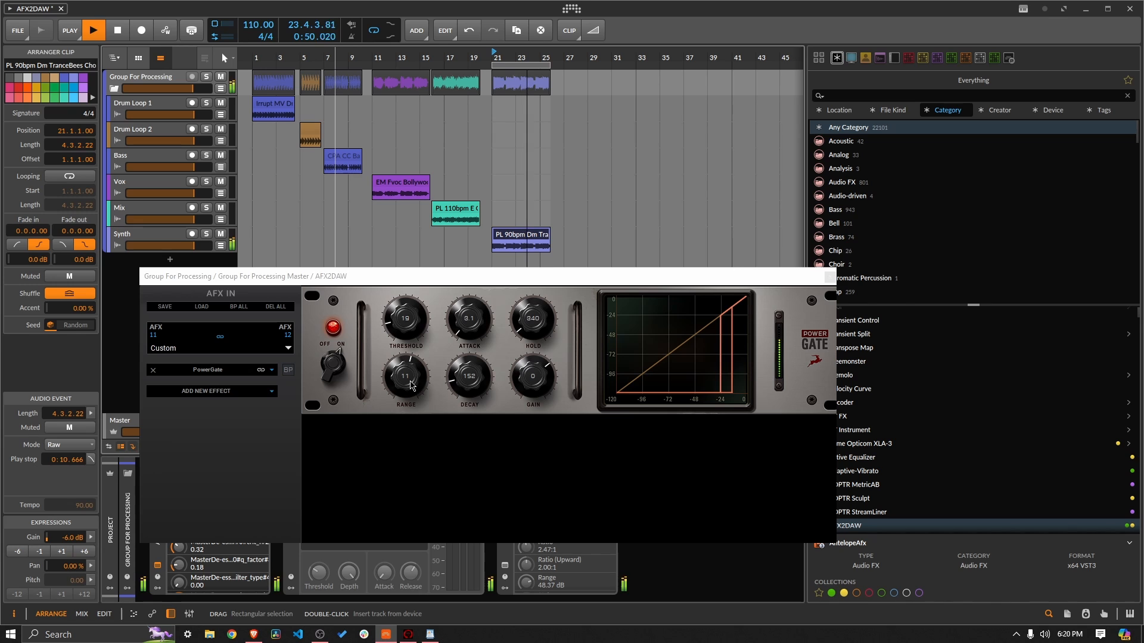
scroll(410, 385, "up", 1)
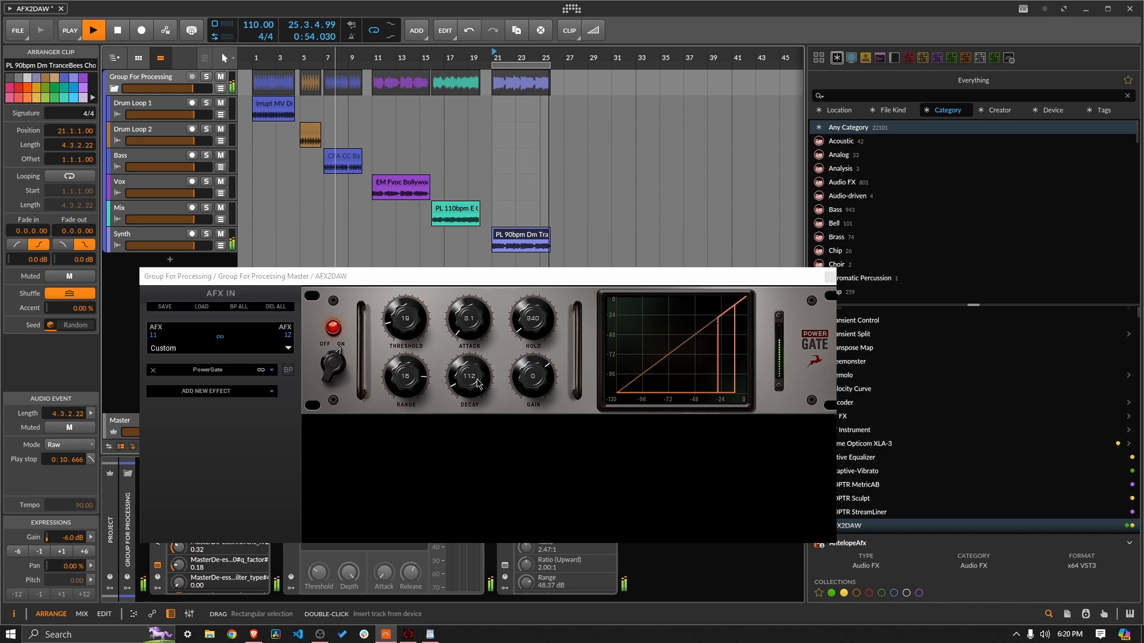
scroll(478, 385, "down", 4)
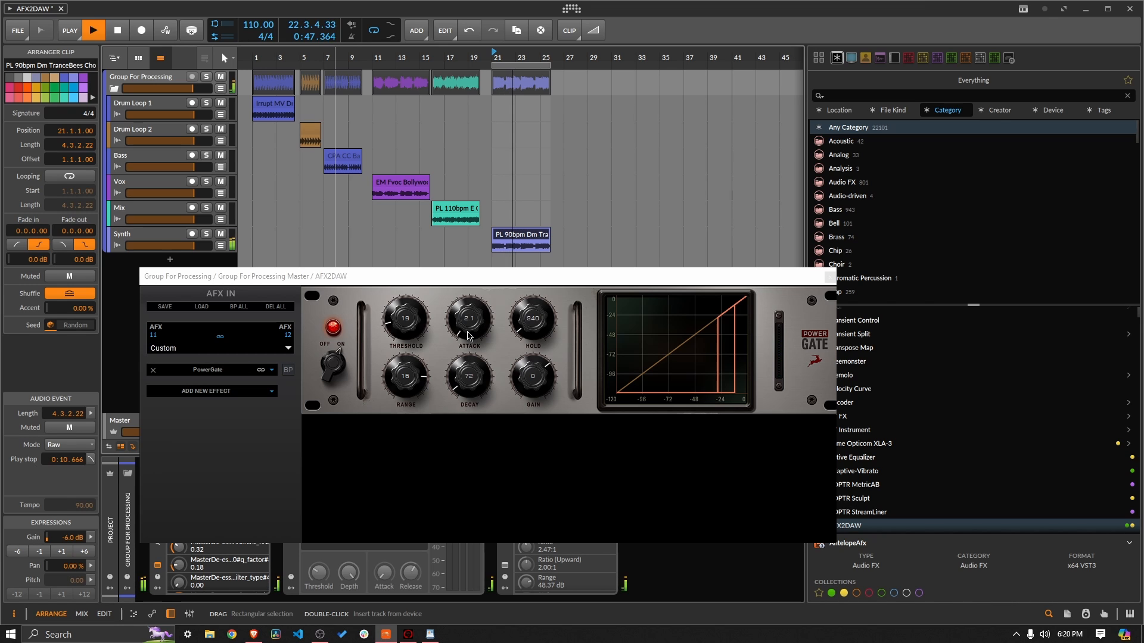
key("space")
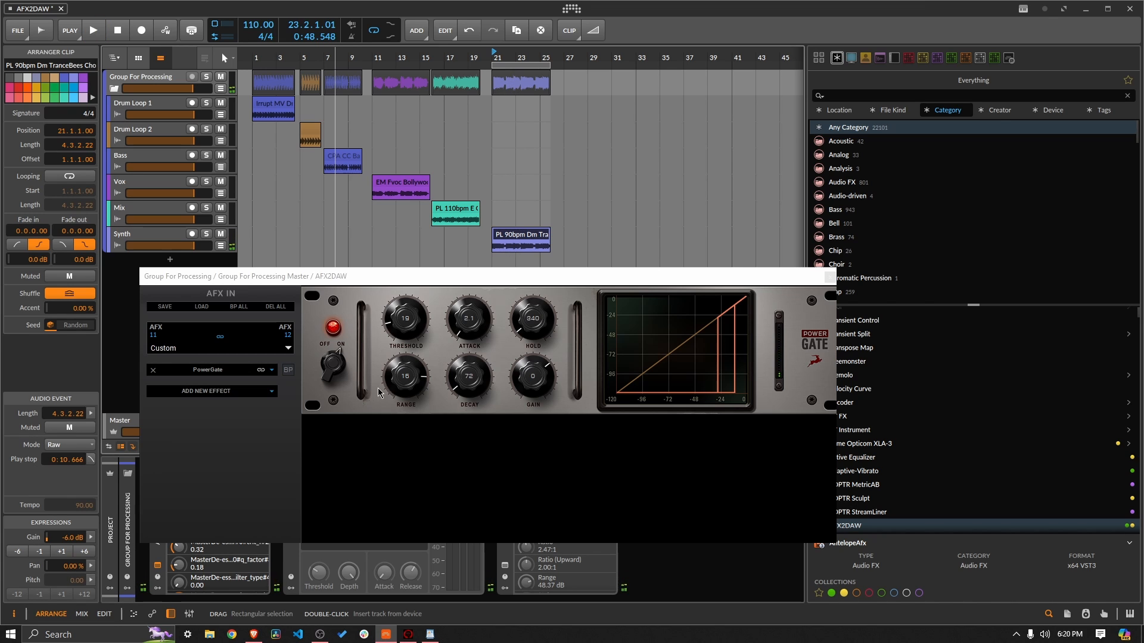
- Close the plugin window, swap the active AFX2DAW for the stock Gate device, and play the Mix clip through it
left_click(830, 276)
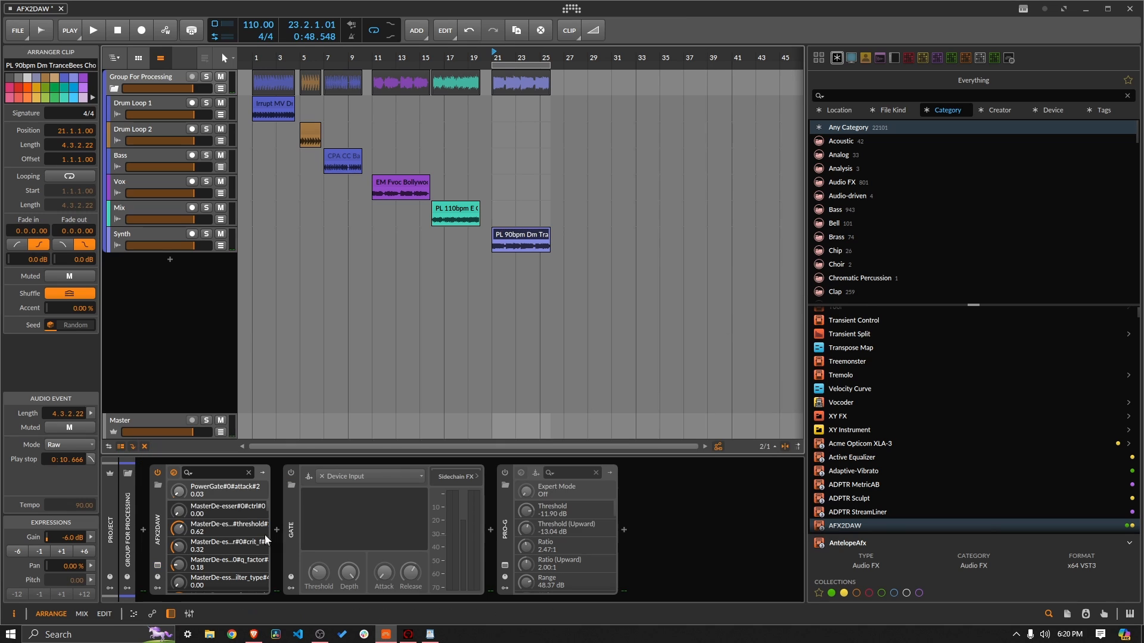
left_click(296, 473)
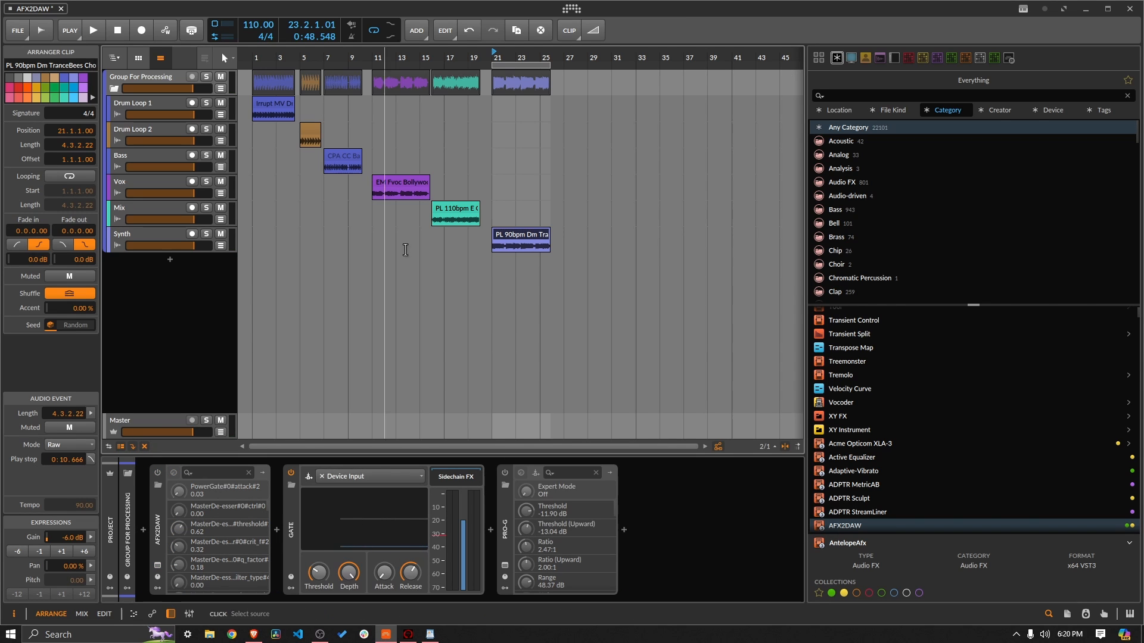
left_click(448, 212)
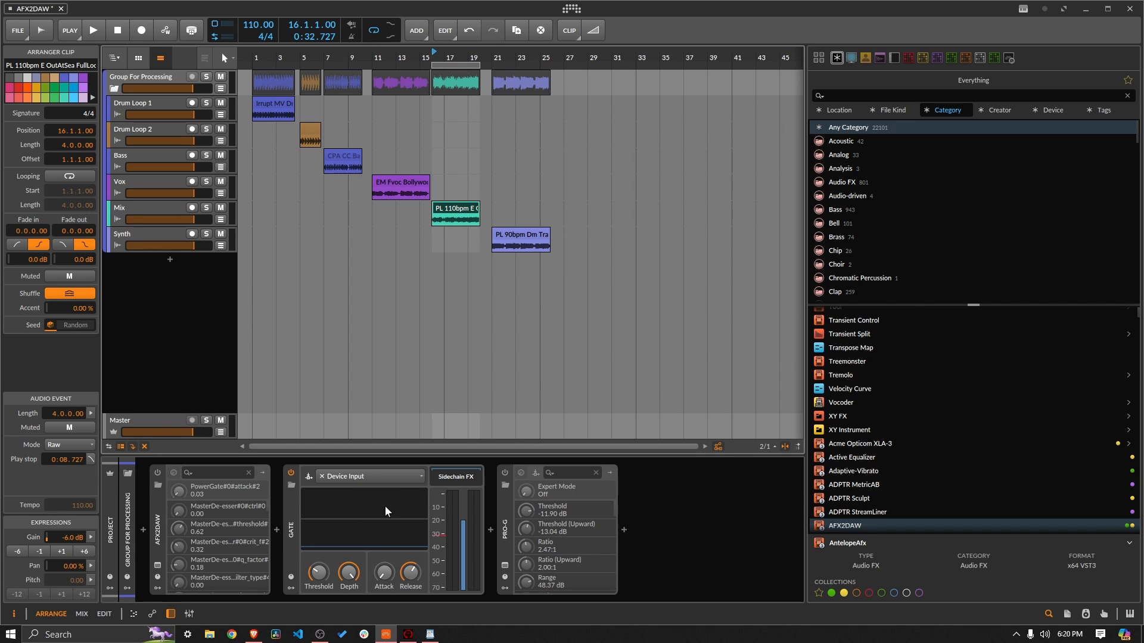
key("space")
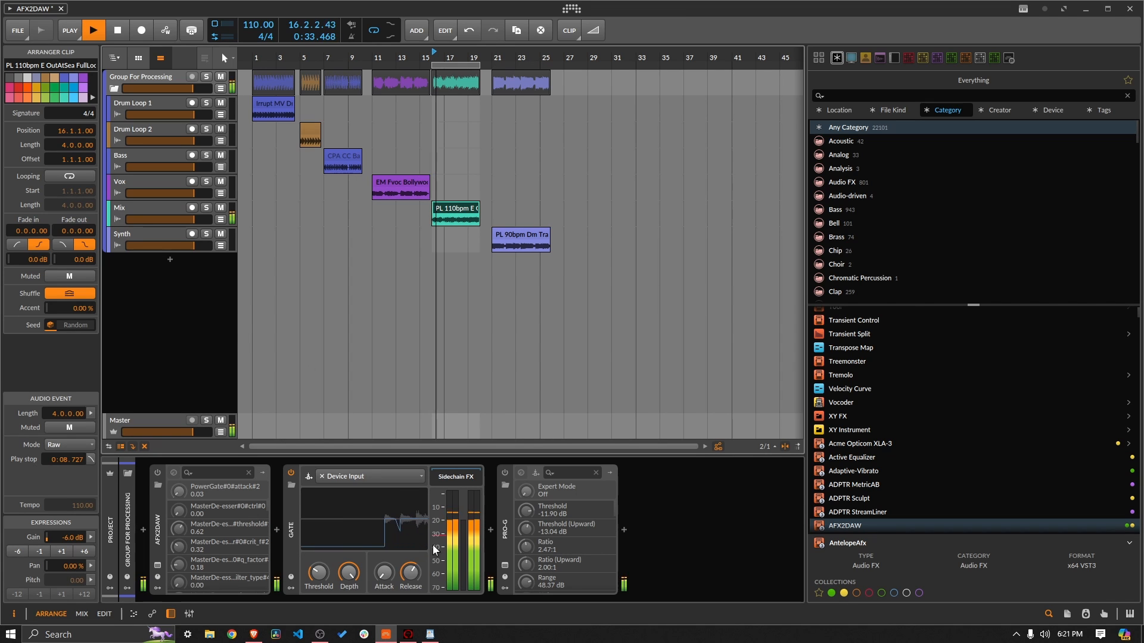
- Play the Vox clip while adjusting the Gate's threshold and depth, and stop playback and switch the Gate off
left_click(420, 188)
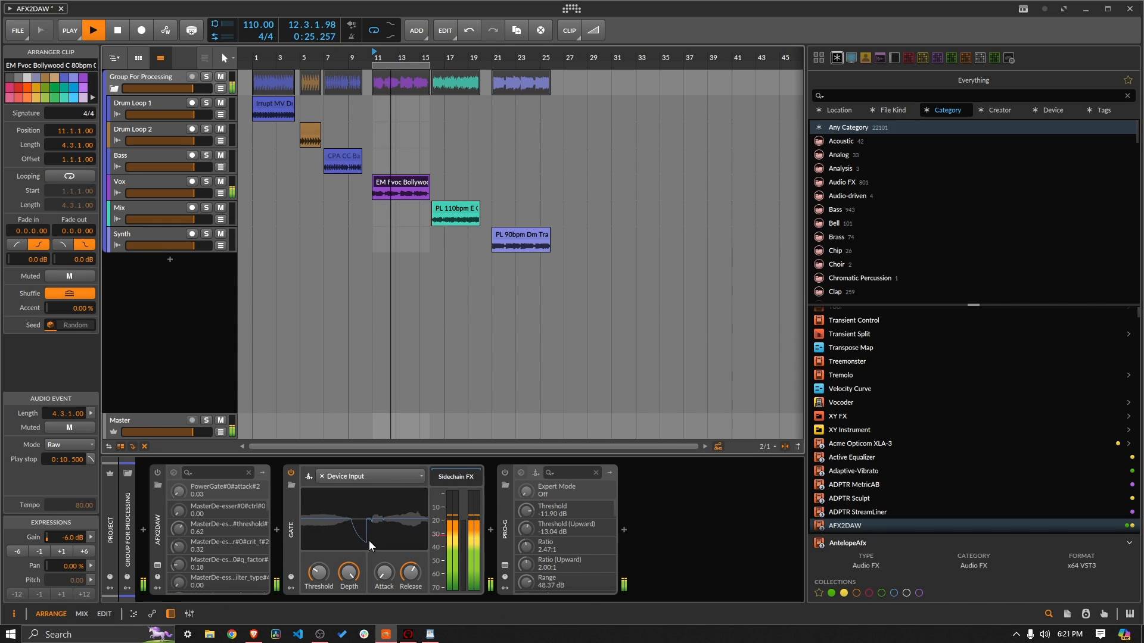
left_click_drag(320, 575, 320, 565)
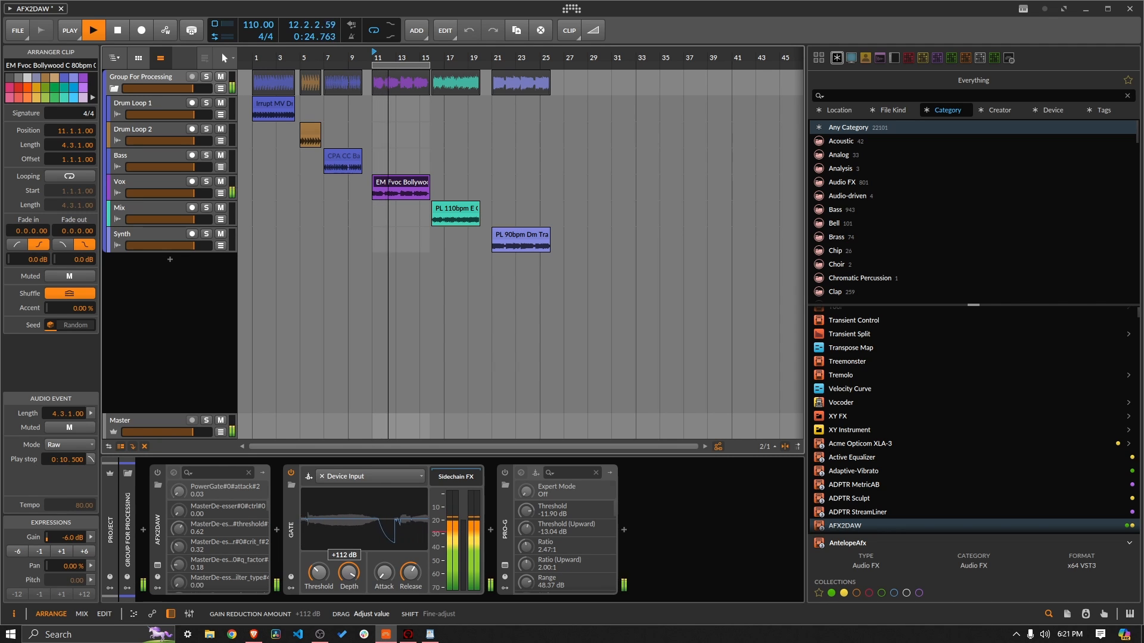
left_click_drag(356, 590, 356, 602)
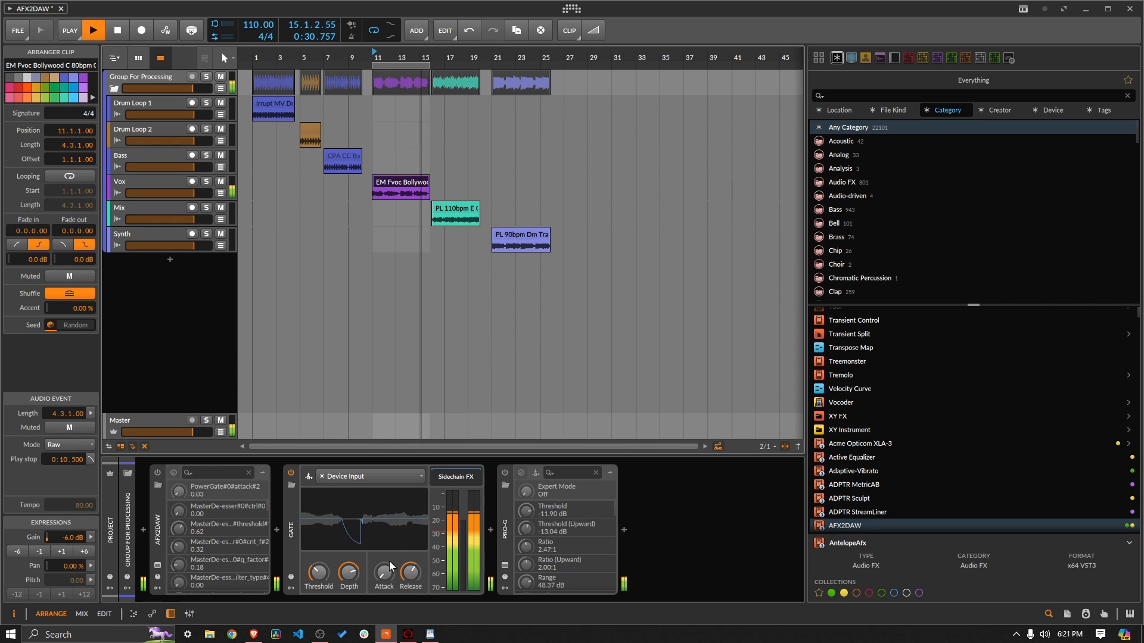
key("space")
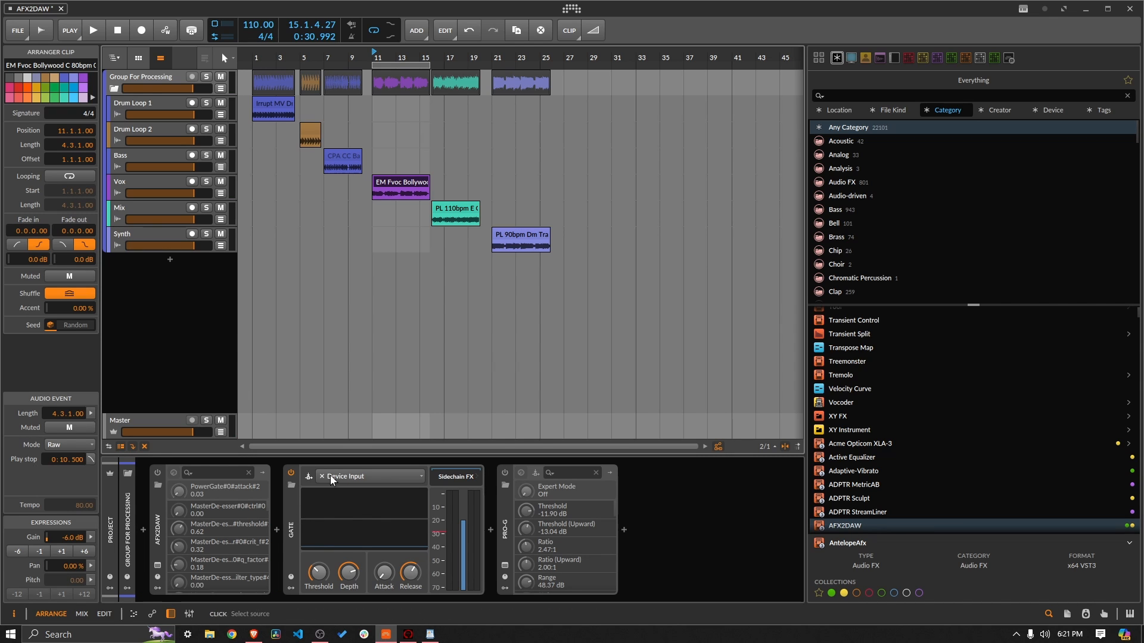
left_click(291, 473)
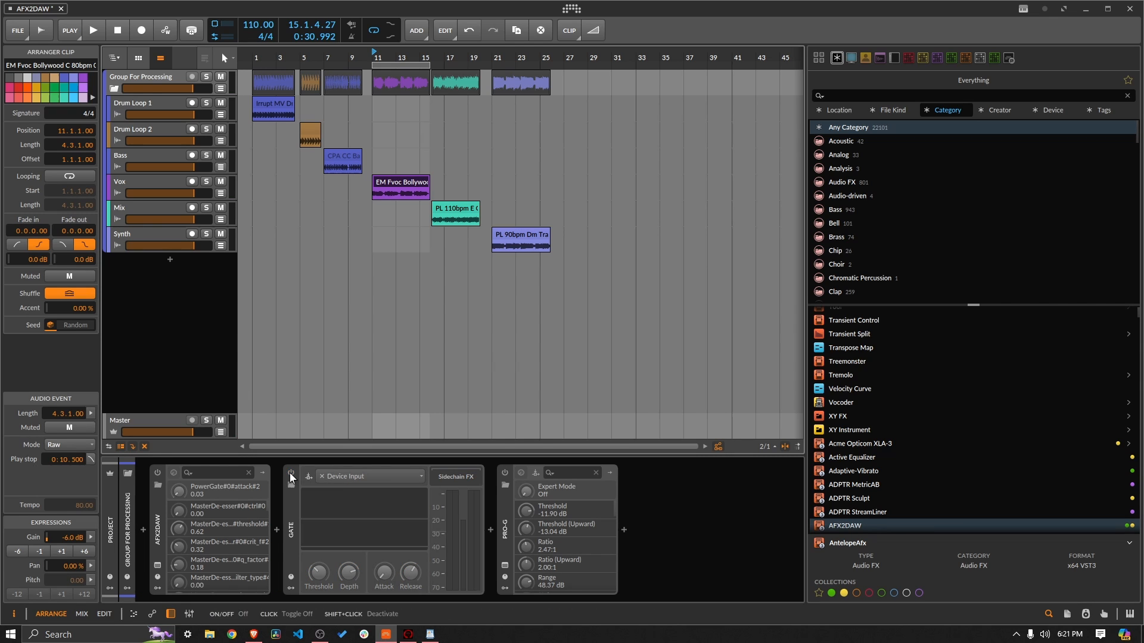
- Enable the Pro-G device, open its window and start playback of the Vox clip
left_click(505, 473)
left_click(505, 565)
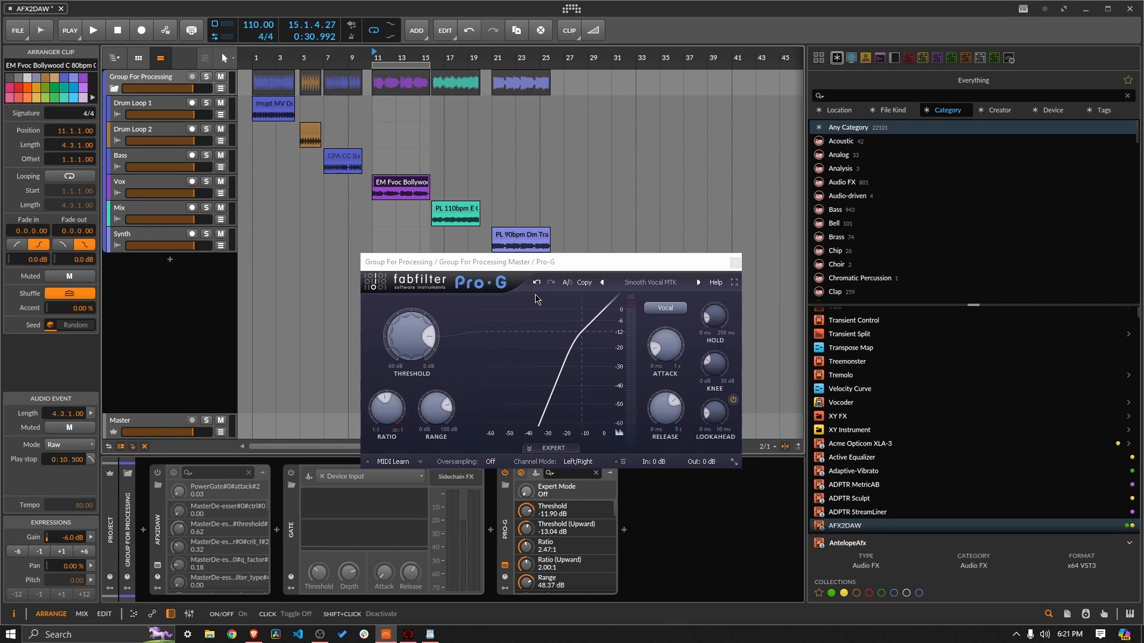
left_click_drag(534, 271, 521, 288)
key("space")
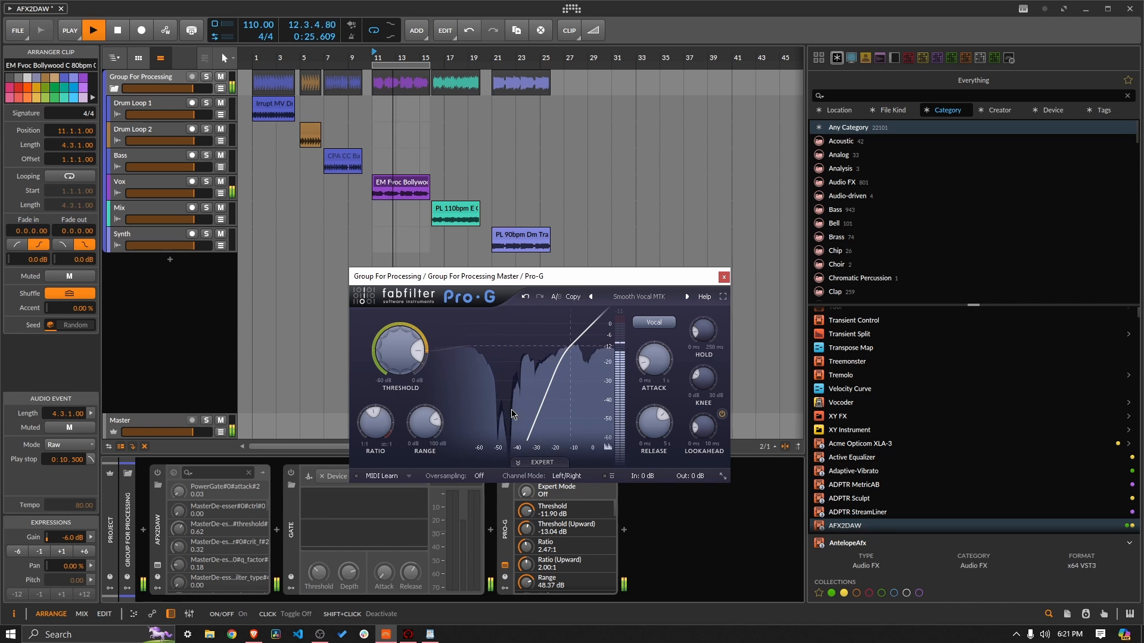
- Set Pro-G's range to 89.56 dB and its threshold to -12.40 dB during playback
mouse_move(418, 417)
left_click_drag(419, 418, 408, 355)
mouse_move(707, 434)
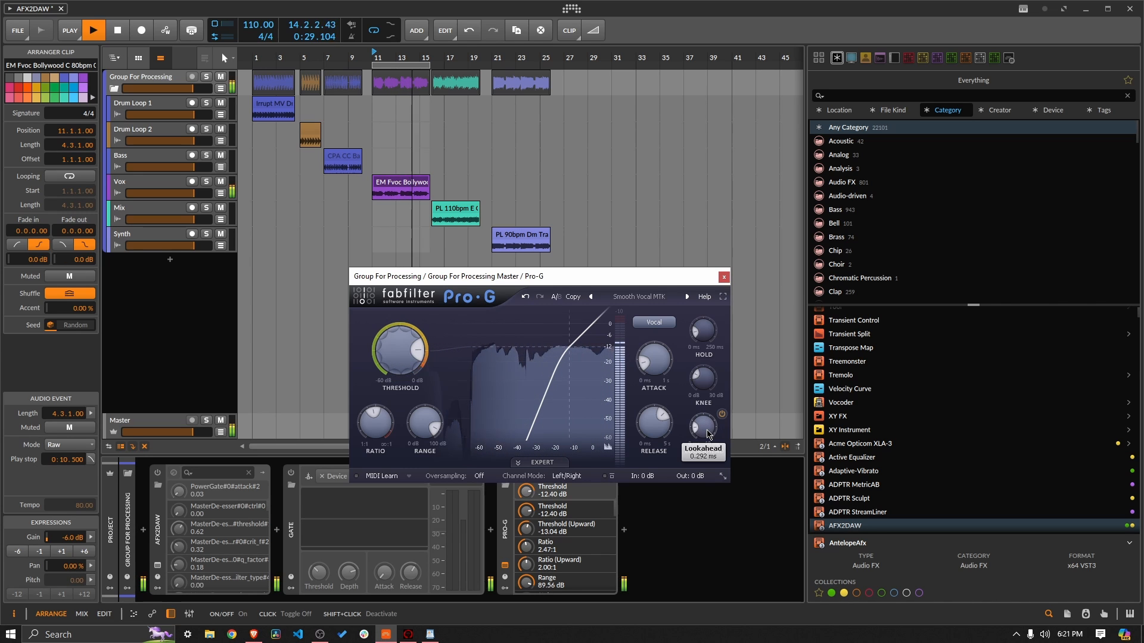
- Set Pro-G's release to 93.73 ms and its attack to 0.041 ms
left_click_drag(654, 440, 645, 477)
mouse_move(646, 479)
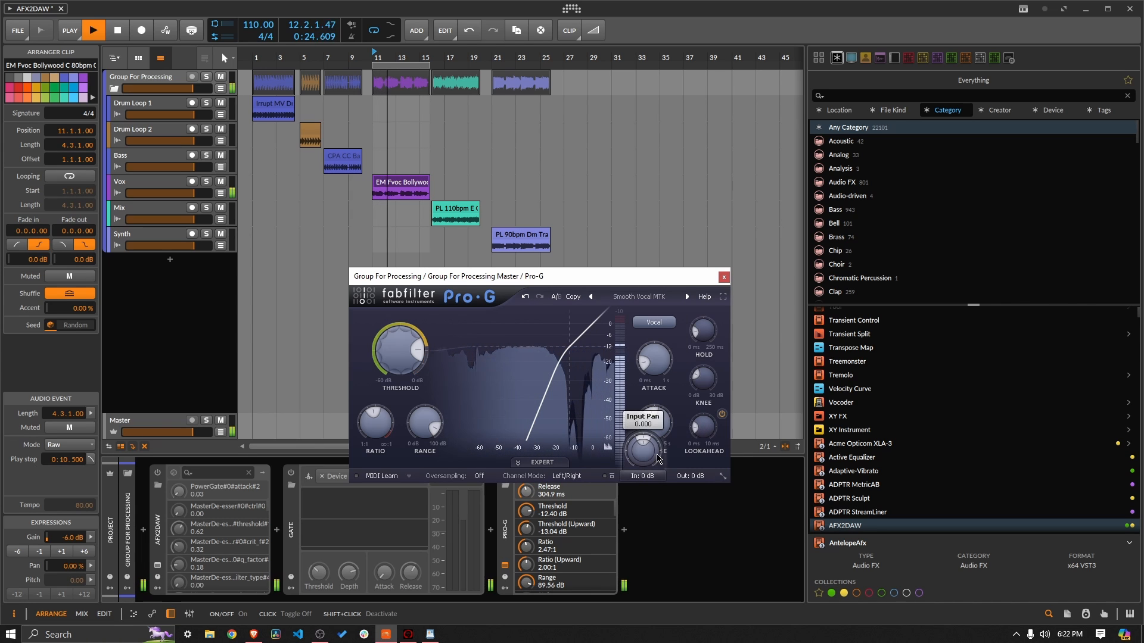
scroll(659, 454, "down", 5)
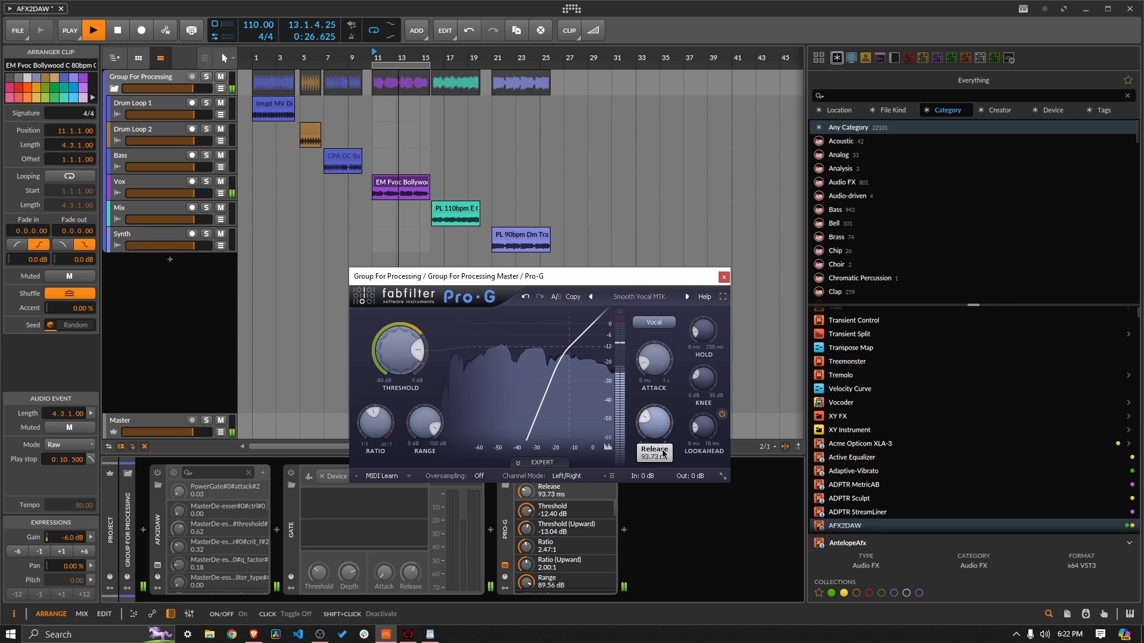
scroll(663, 454, "down", 1)
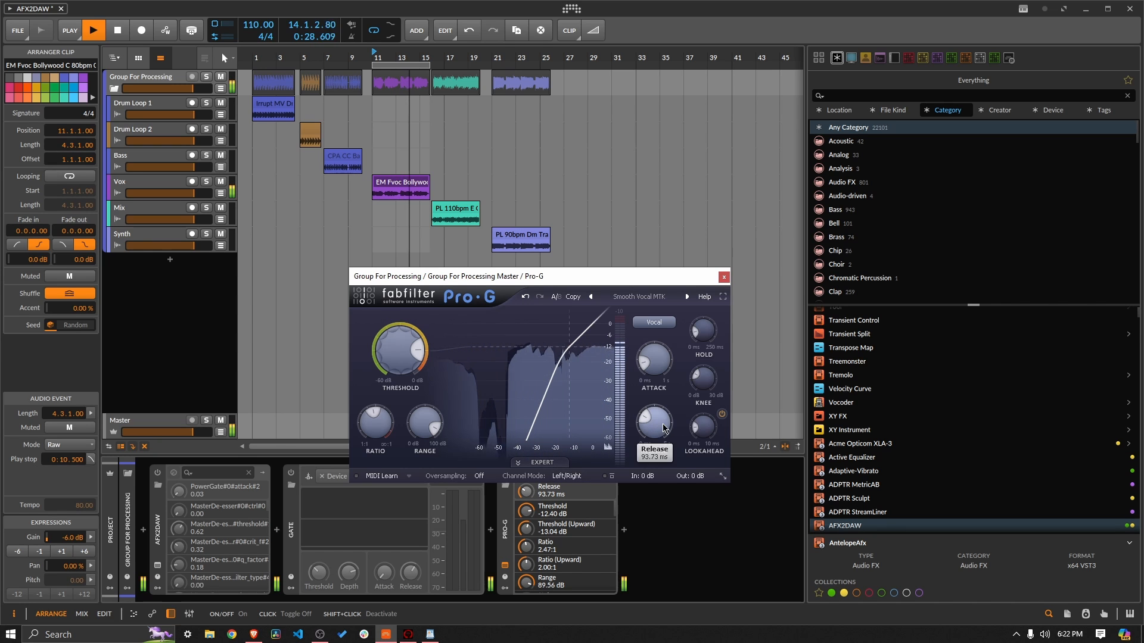
mouse_move(652, 377)
scroll(652, 376, "down", 3)
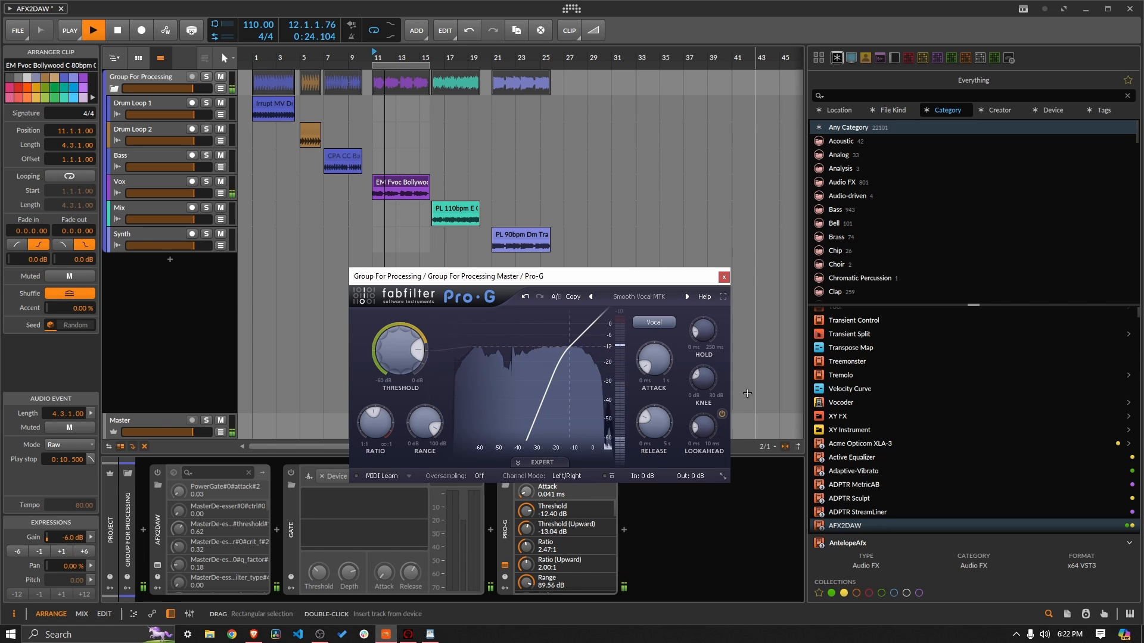
- Stop playback, close the Pro-G window and bypass the device
key("space")
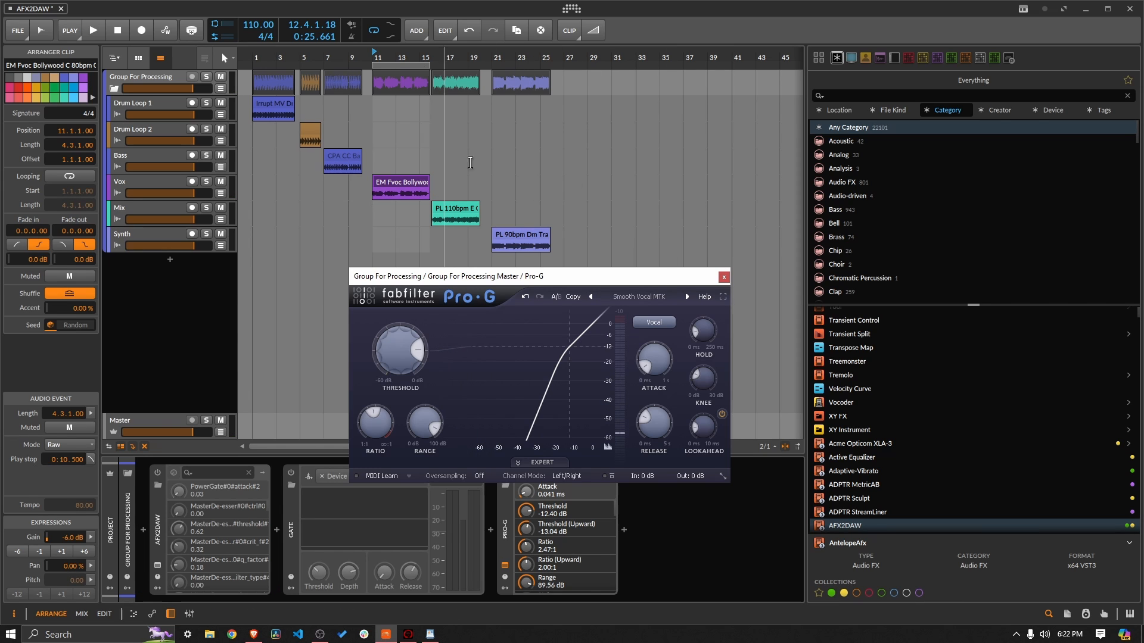
left_click(724, 276)
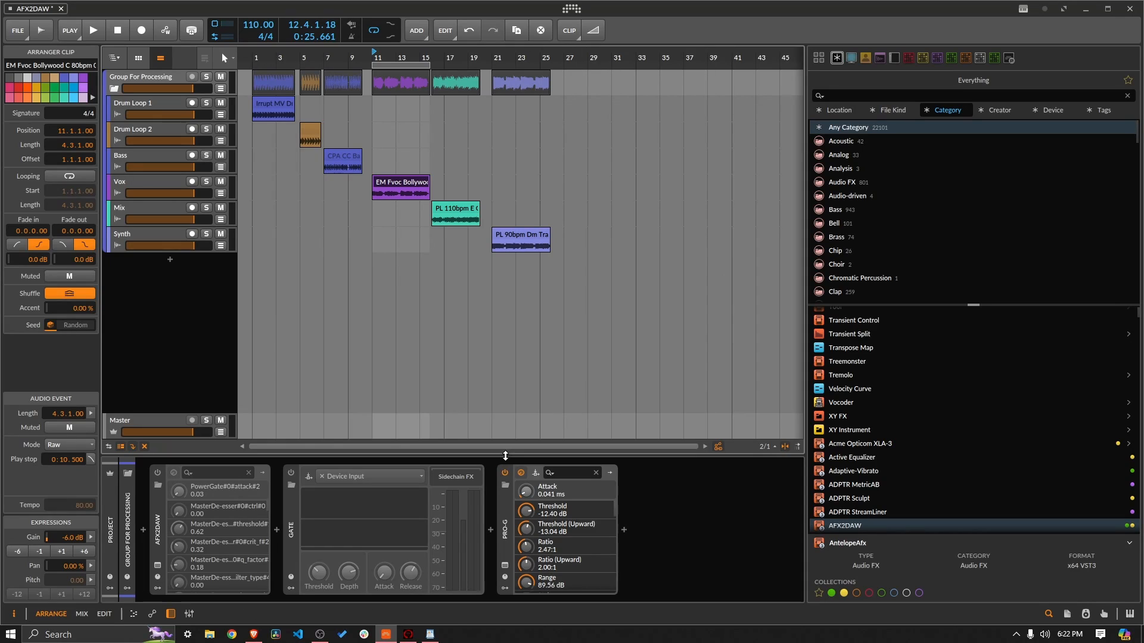
left_click(505, 473)
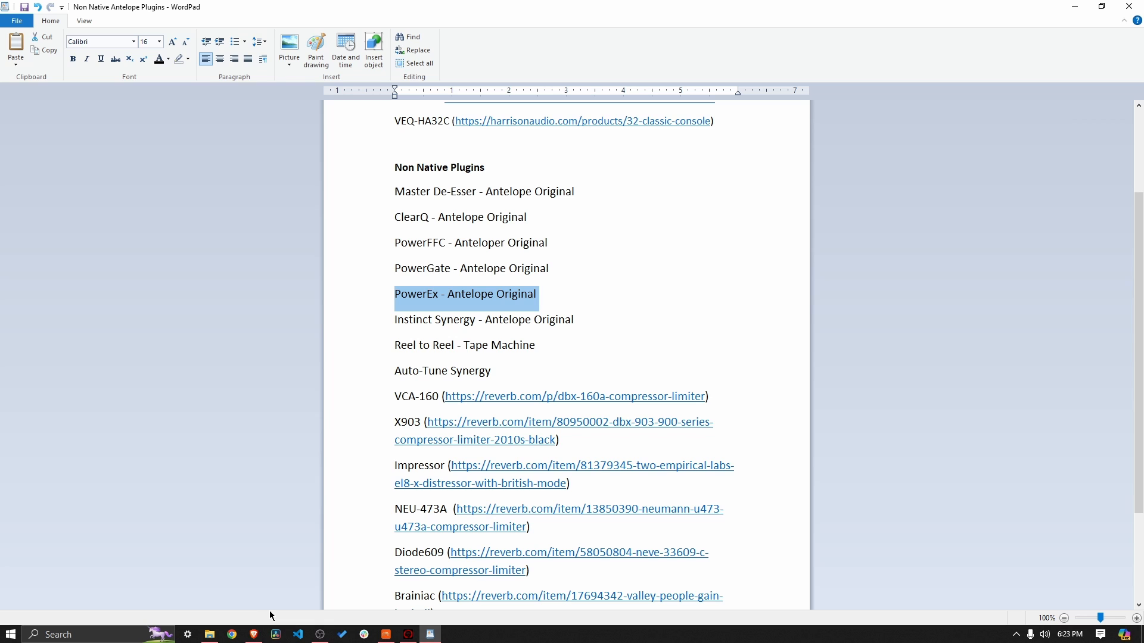
- Switch back to Bitwig Studio and delete the Gate and Pro-G devices from the group's chain
left_click(386, 635)
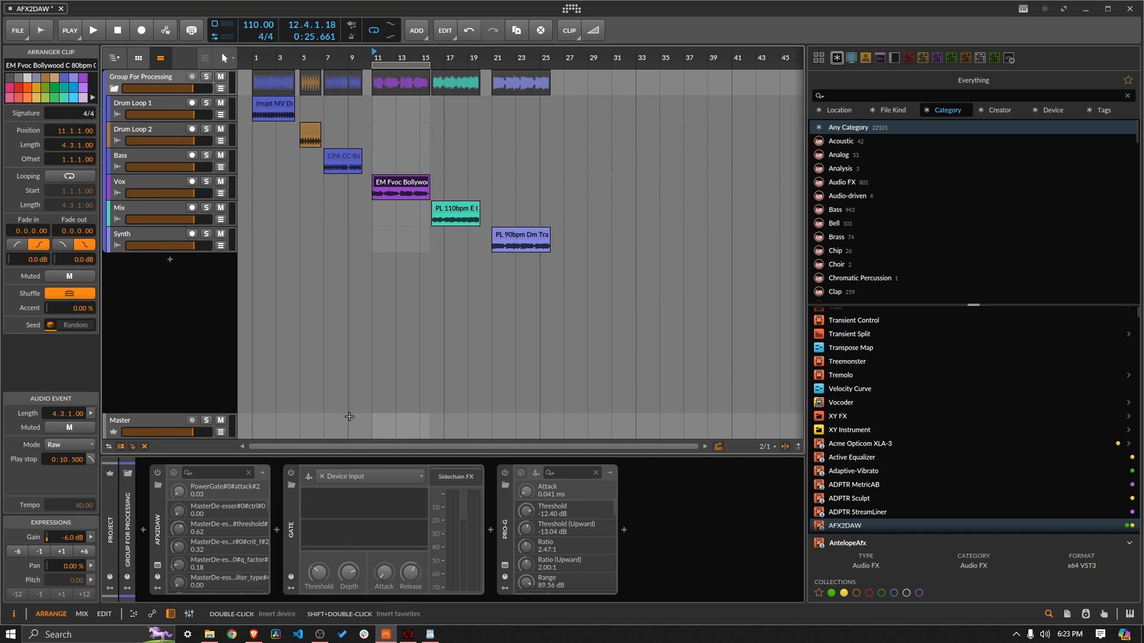
left_click(311, 129)
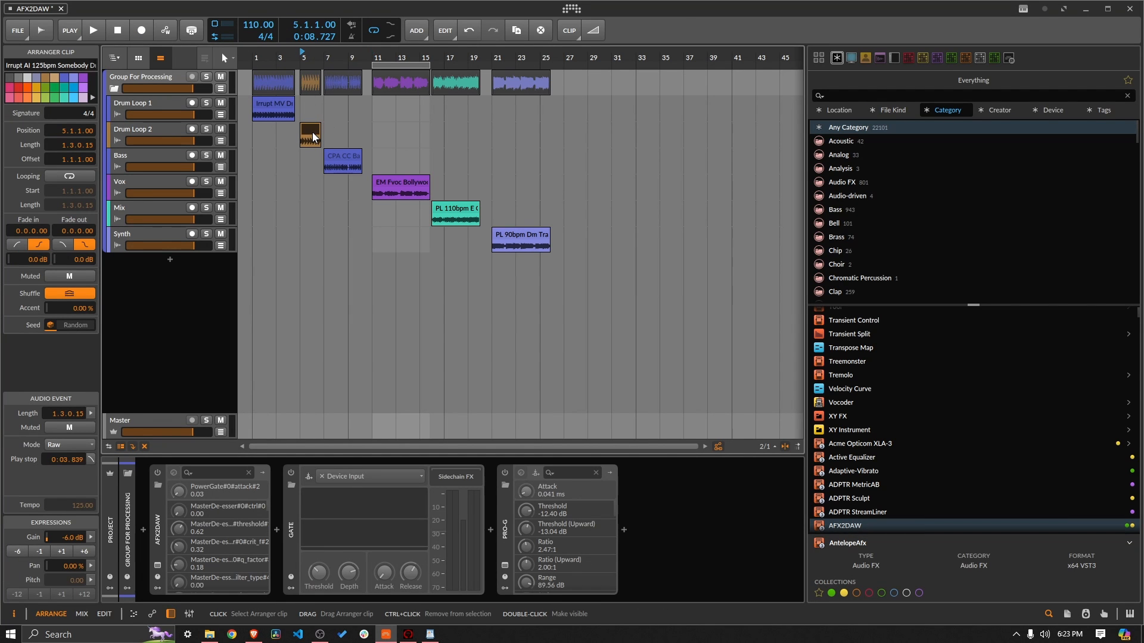
left_click(287, 515)
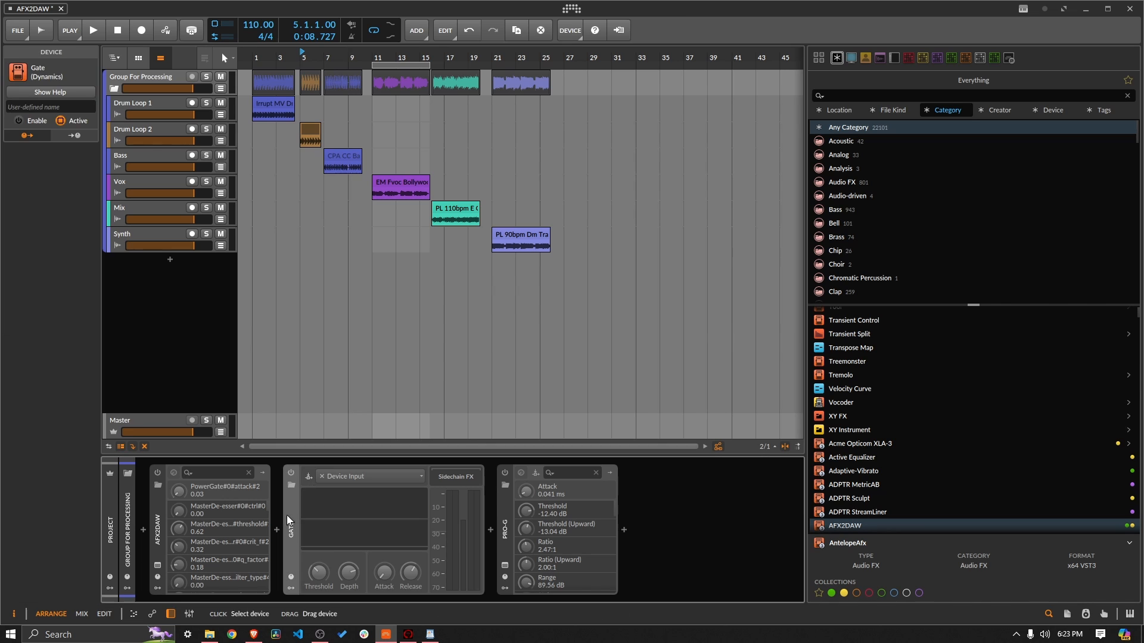
key("Delete")
key("Delete")
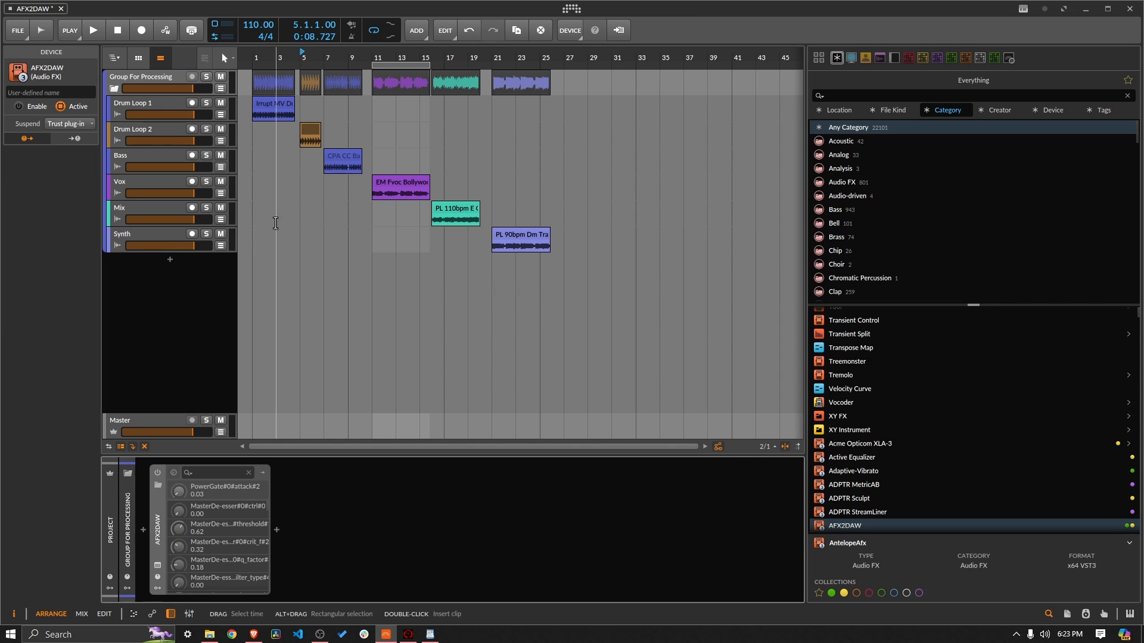
- Play the Bass clip through the re-enabled AFX2DAW device and open its plugin window
left_click(346, 159)
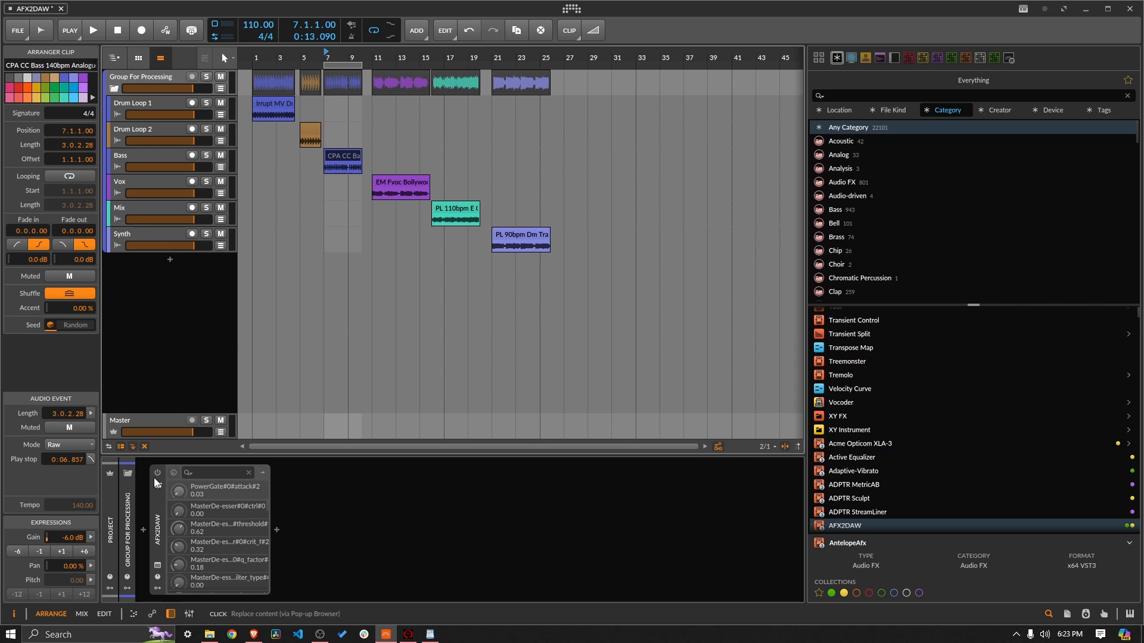
key("space")
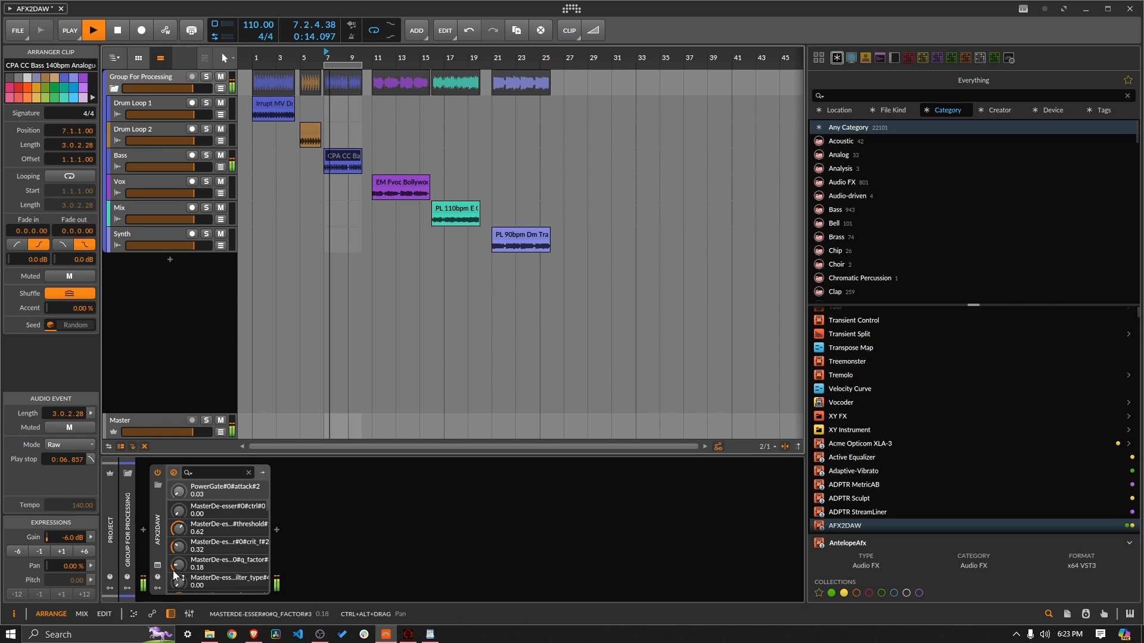
left_click(158, 566)
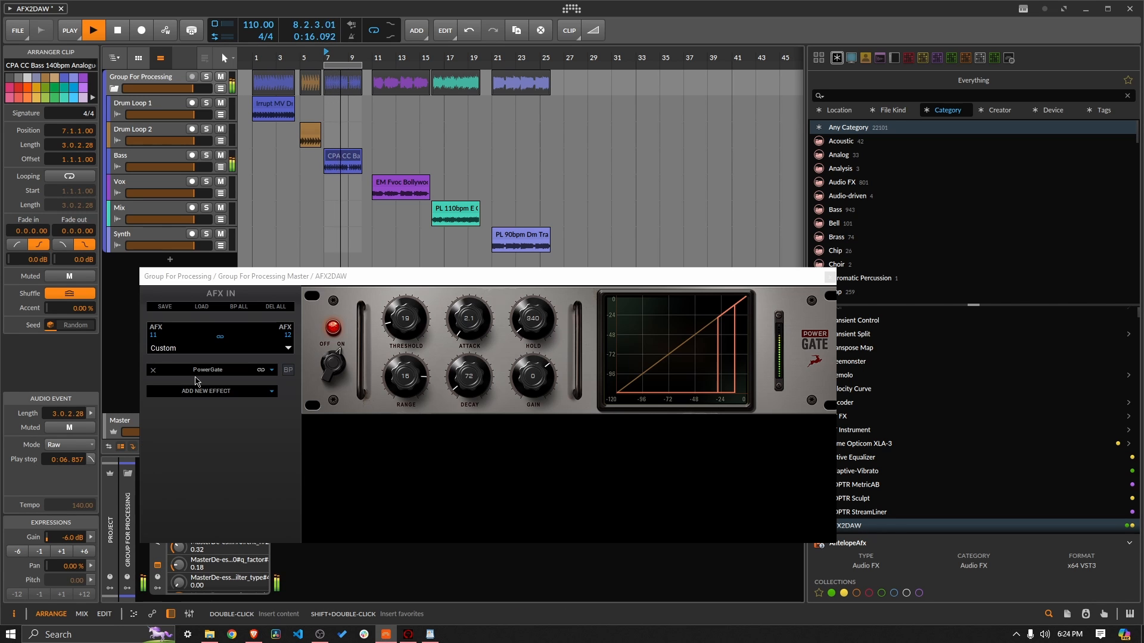
- Replace PowerGate with PowerEx in the AFX2DAW effect rack and stop playback
left_click(154, 370)
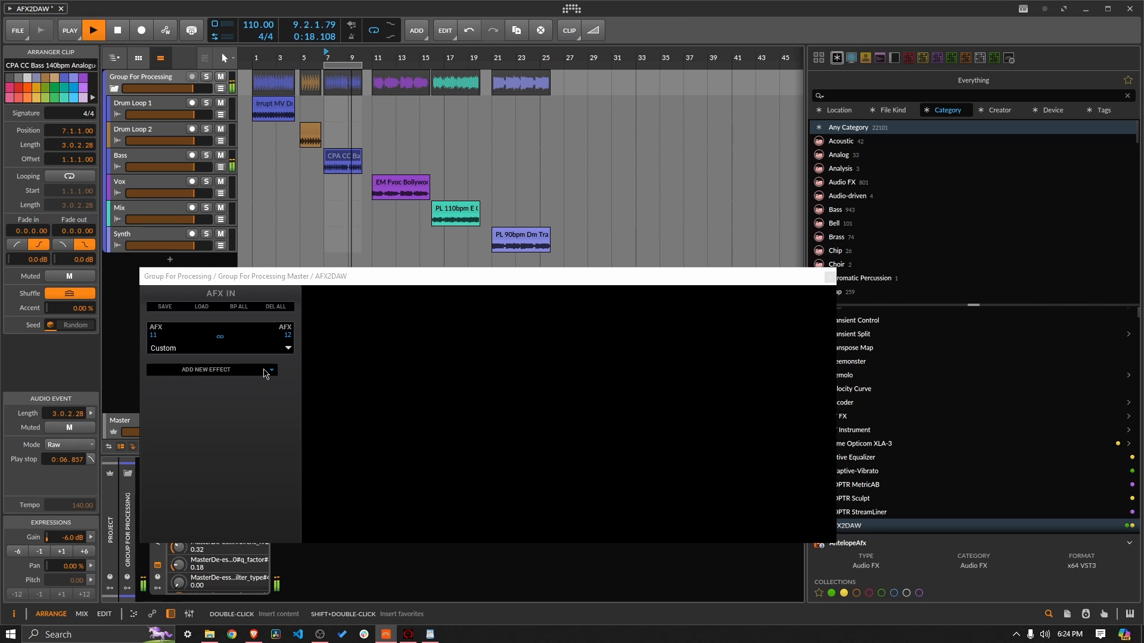
left_click(256, 370)
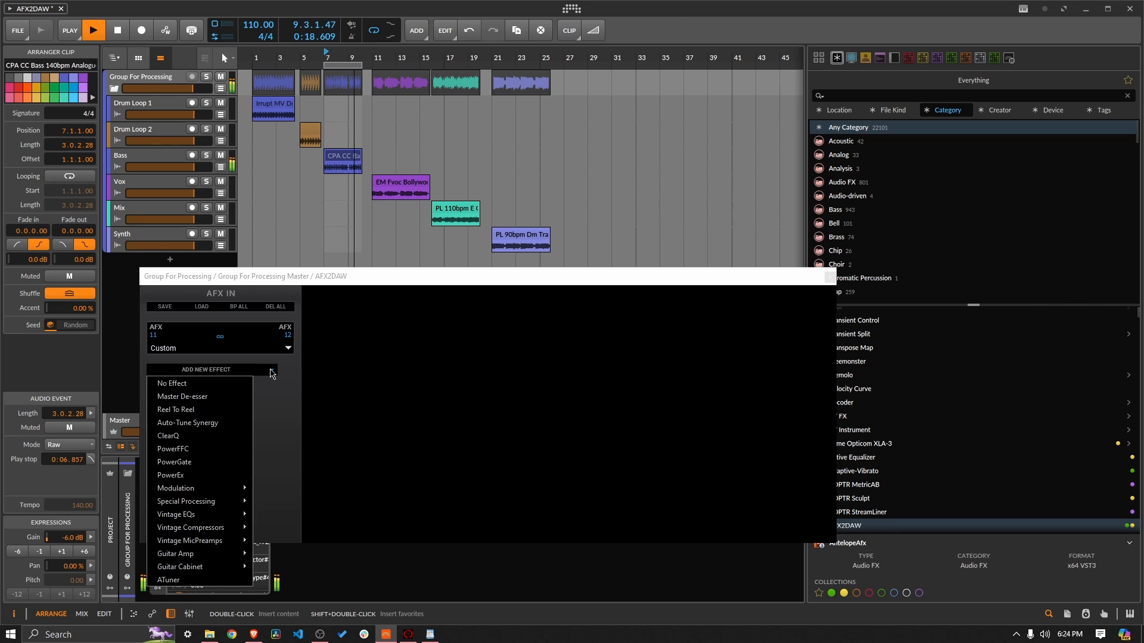
left_click(225, 475)
key("space")
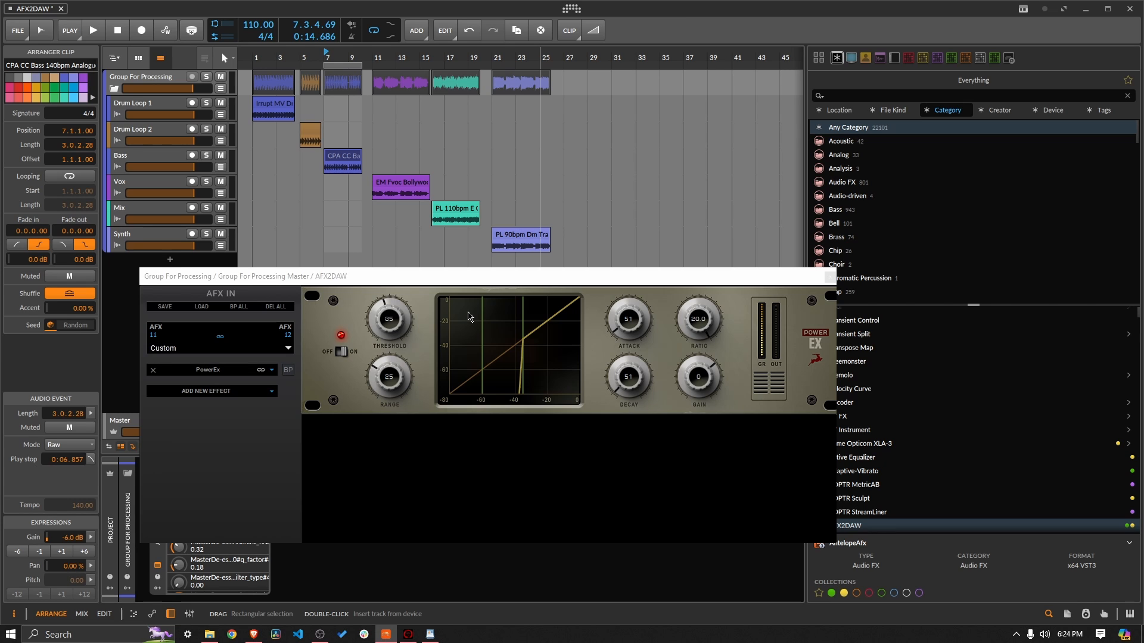
- Play the bass and set PowerEx's threshold to 18, range to 37 and ratio to 8.0
key("space")
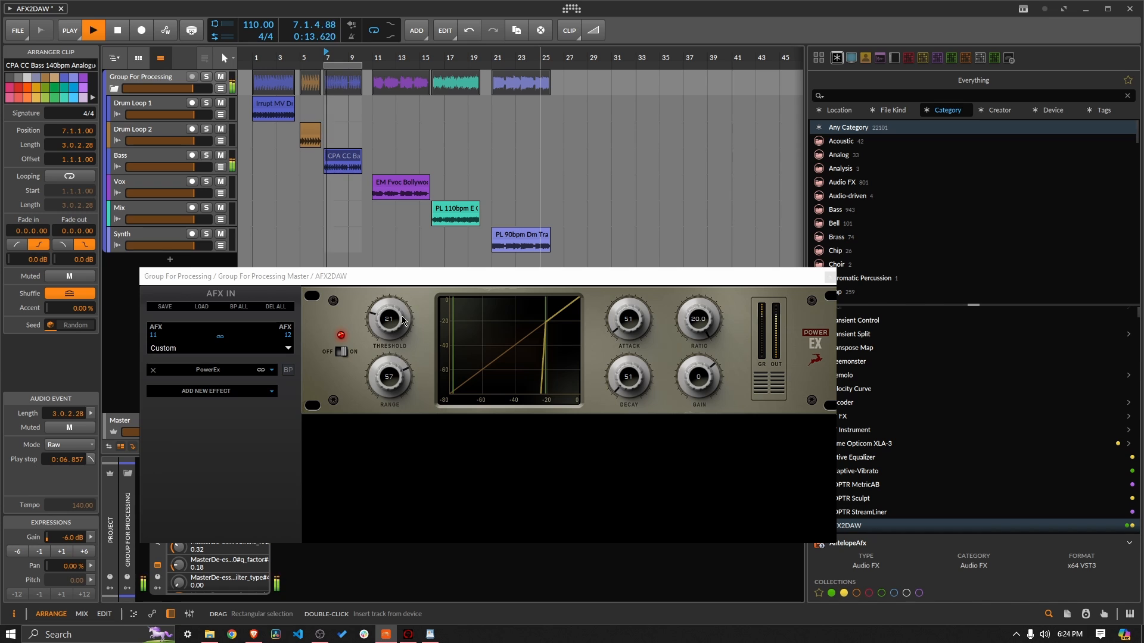
mouse_move(402, 320)
left_mouse_down()
mouse_move(410, 307)
mouse_move(401, 327)
left_mouse_up()
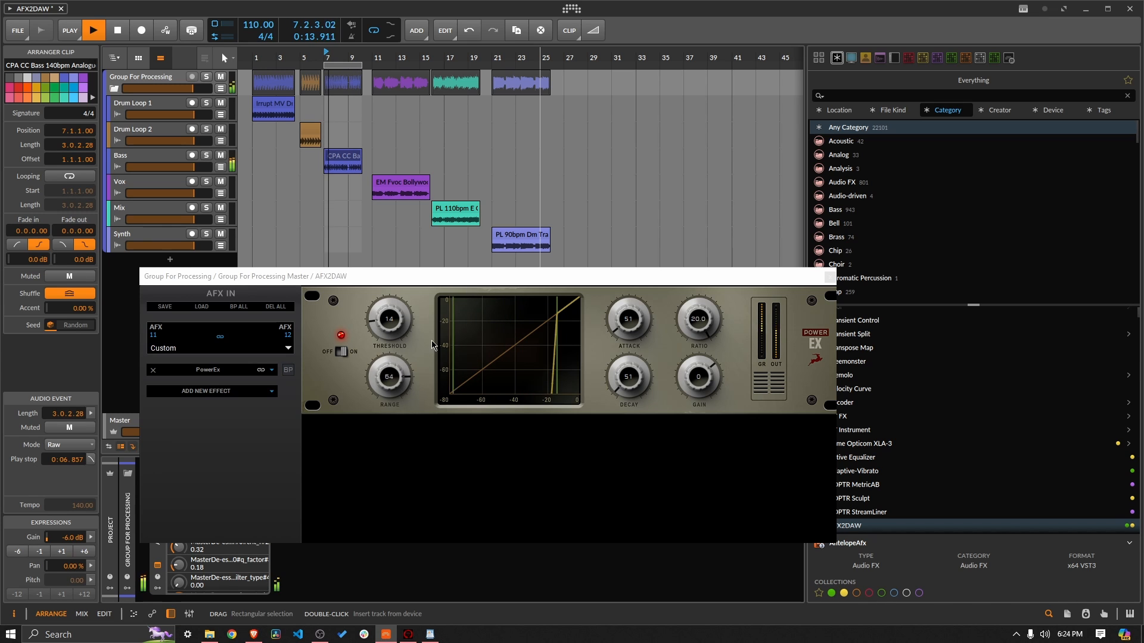
left_click_drag(392, 331, 398, 324)
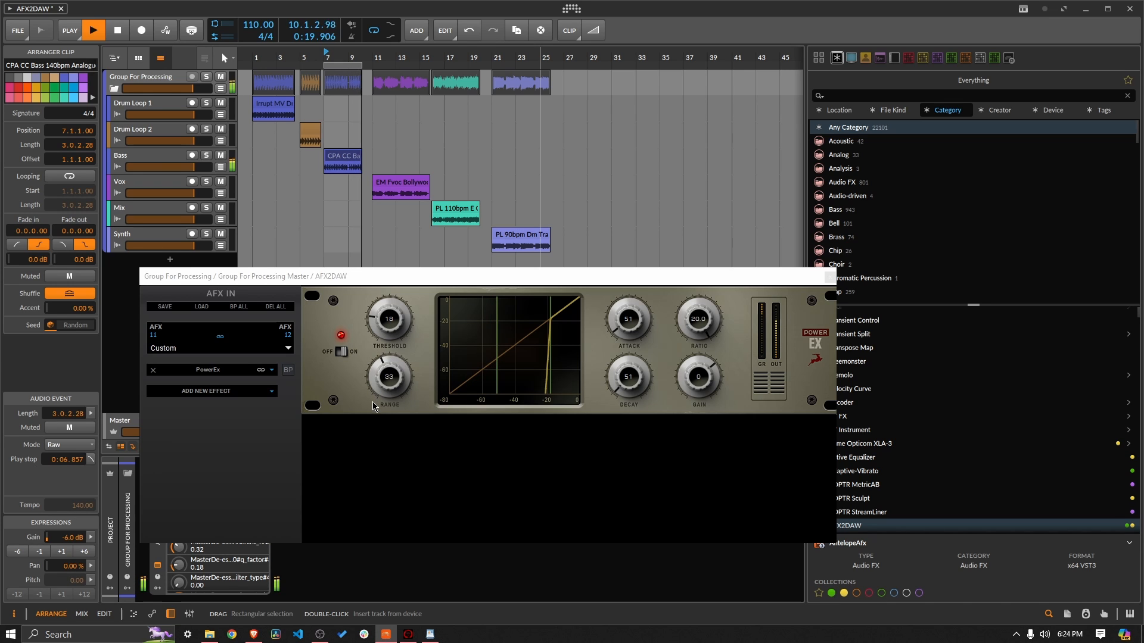
left_click_drag(374, 406, 378, 398)
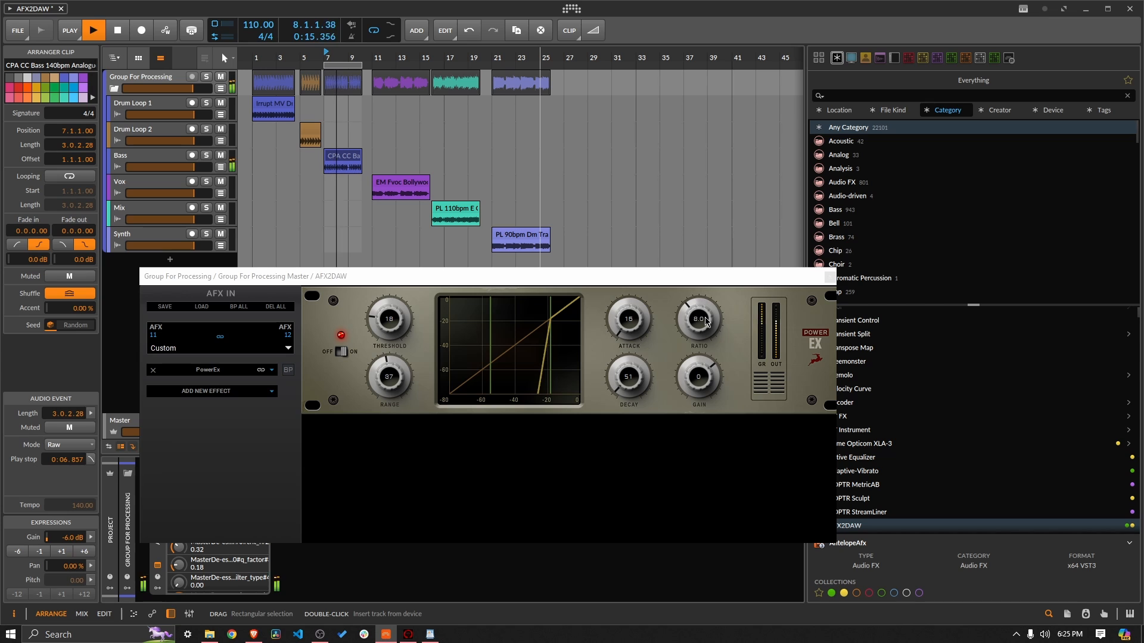
- Set PowerEx's attack to 61 and its decay to 171 while the bass plays
scroll(626, 319, "up", 1)
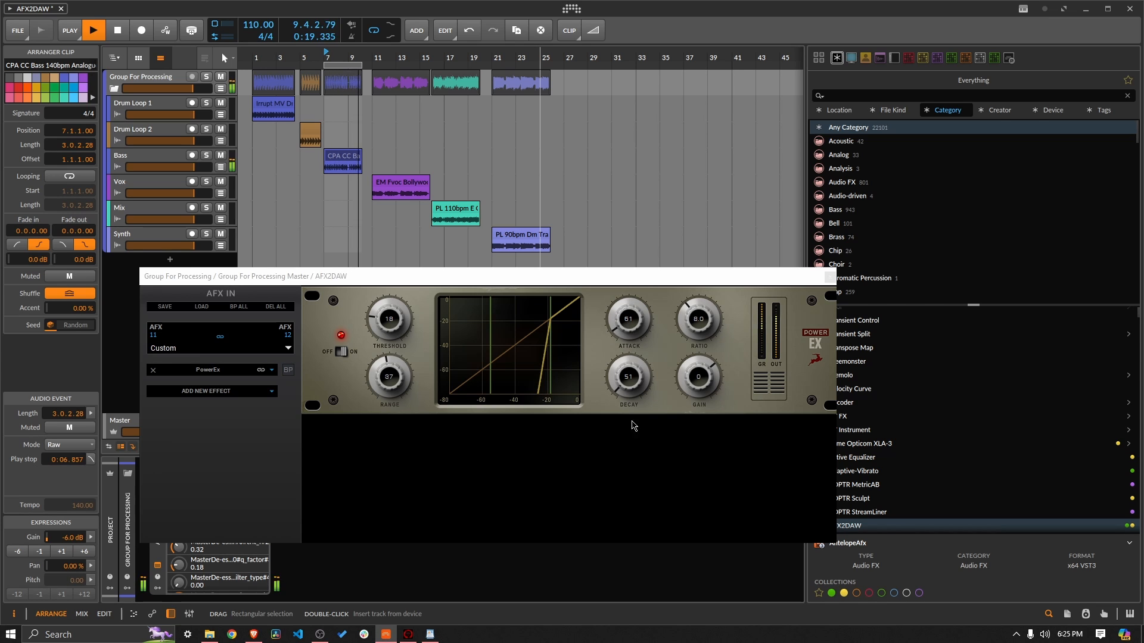
scroll(636, 383, "up", 3)
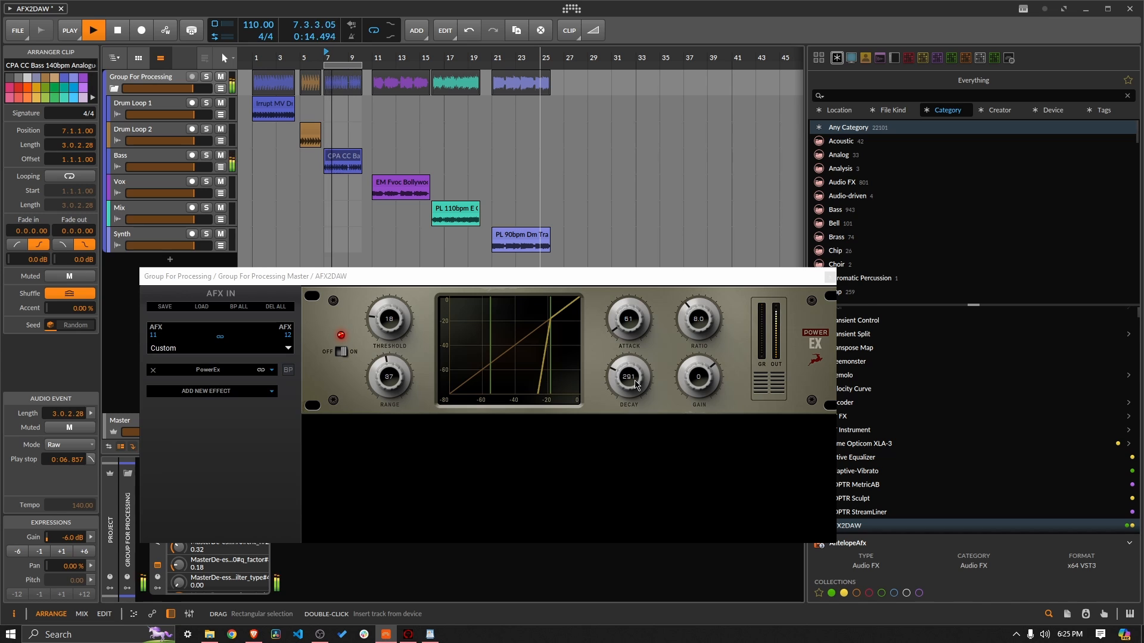
scroll(635, 383, "up", 3)
scroll(635, 383, "down", 3)
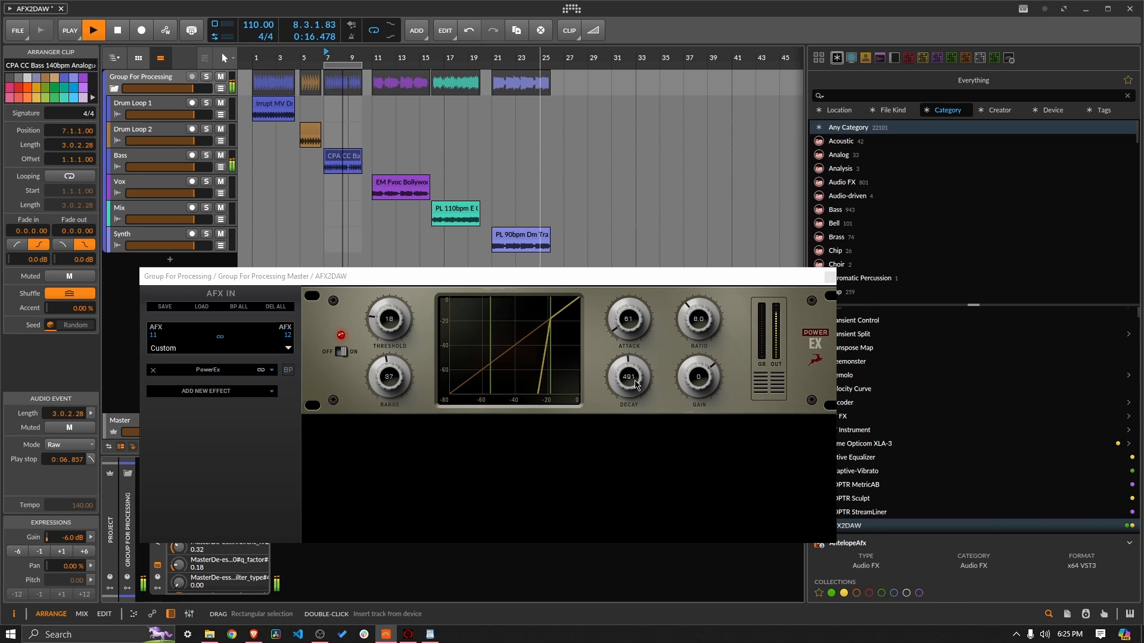
scroll(635, 383, "up", 2)
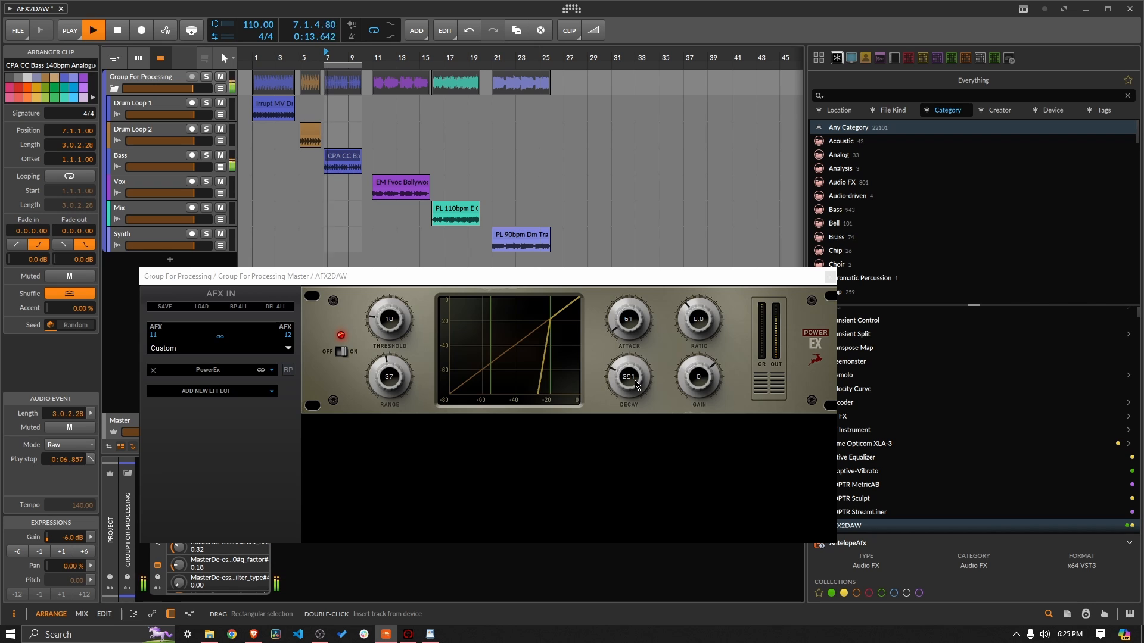
scroll(635, 383, "down", 1)
- Stop playback, close the PowerEx window and bypass the AFX2DAW device
key("space")
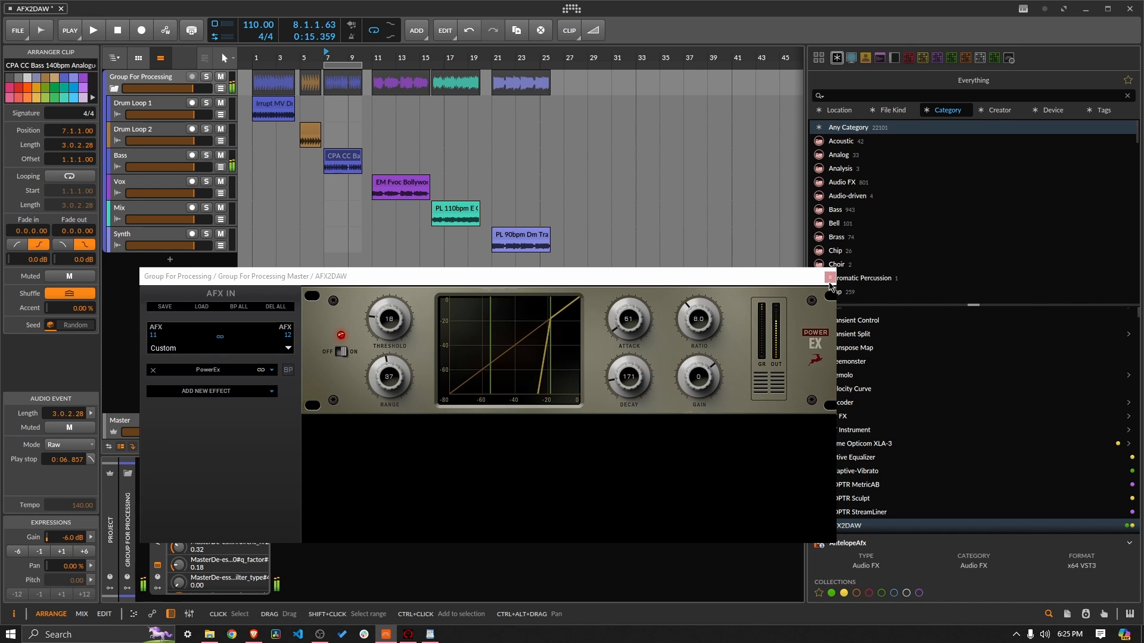
left_click(829, 279)
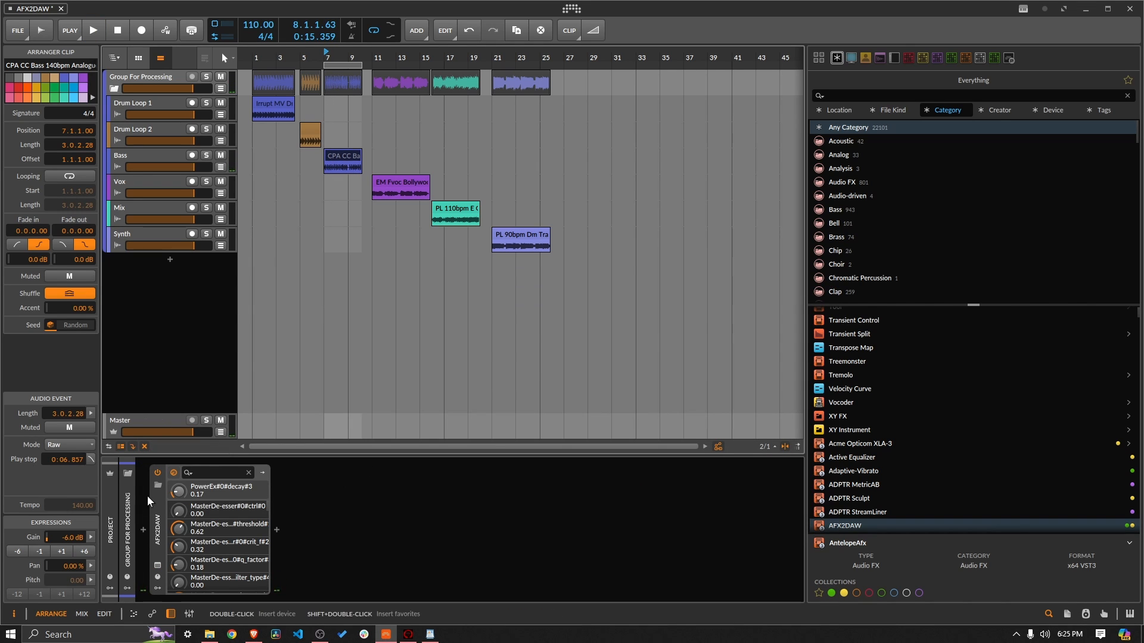
left_click(156, 469)
- Insert Bitwig's Dynamics device after AFX2DAW in the group's chain
left_click(276, 529)
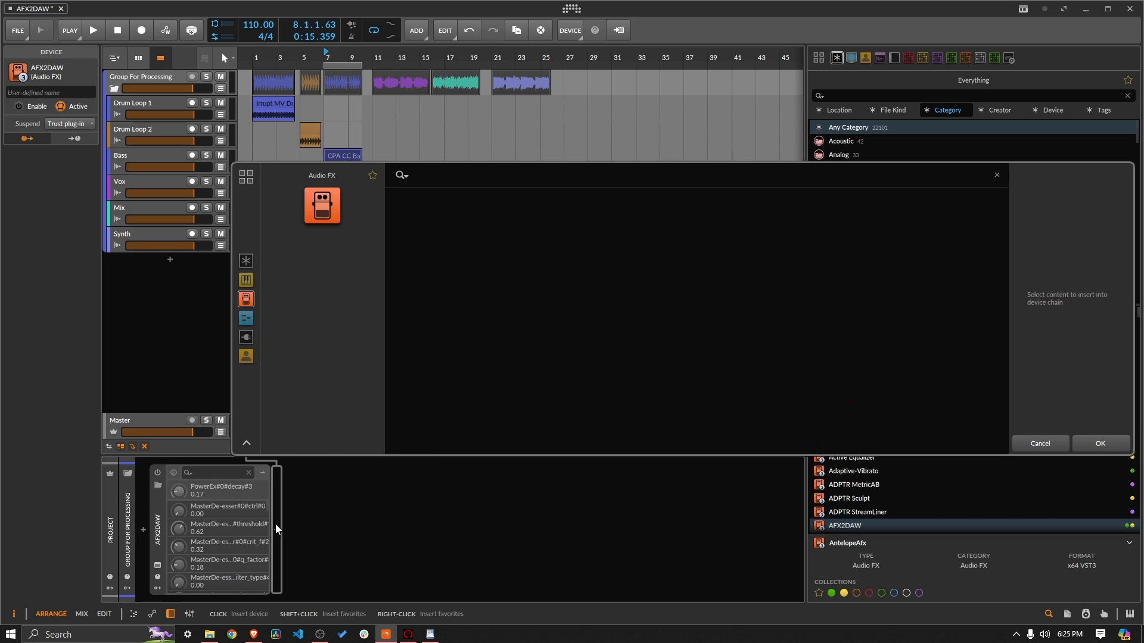
type("dy")
left_click(436, 203)
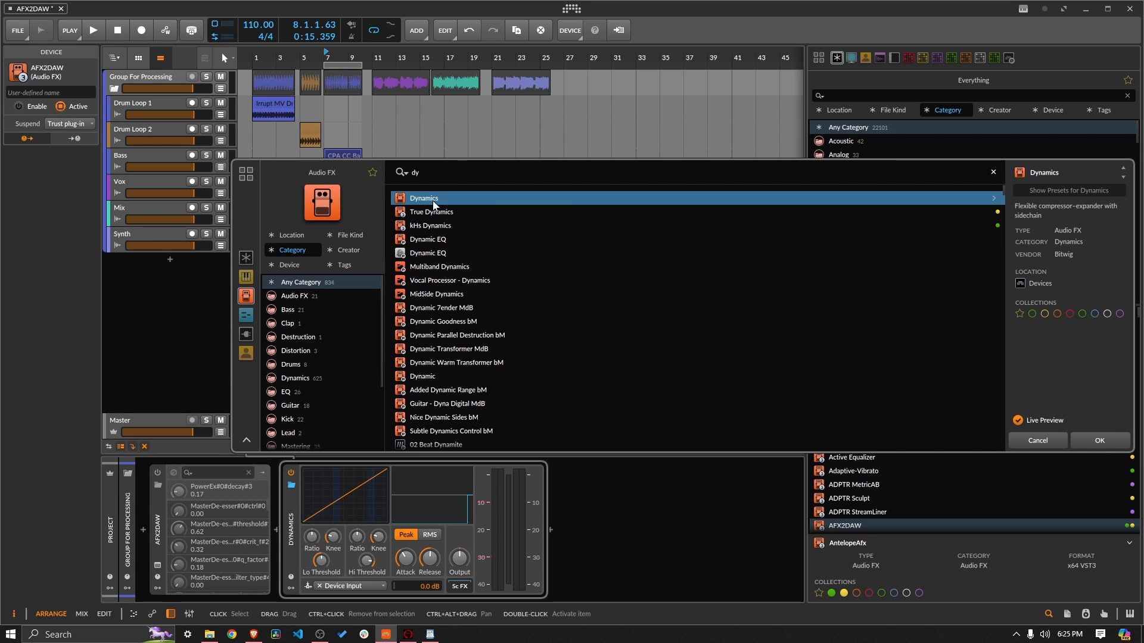
left_click(1107, 440)
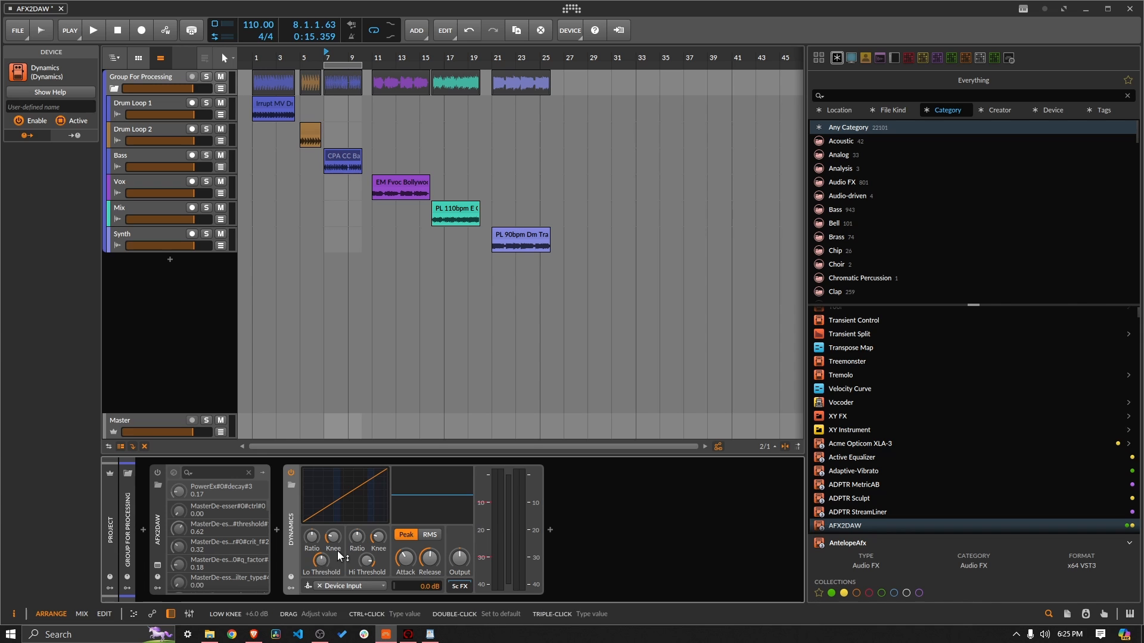
- Play the bass and adjust the Dynamics device's low ratio and low threshold to expand the quiet parts downward
key("space")
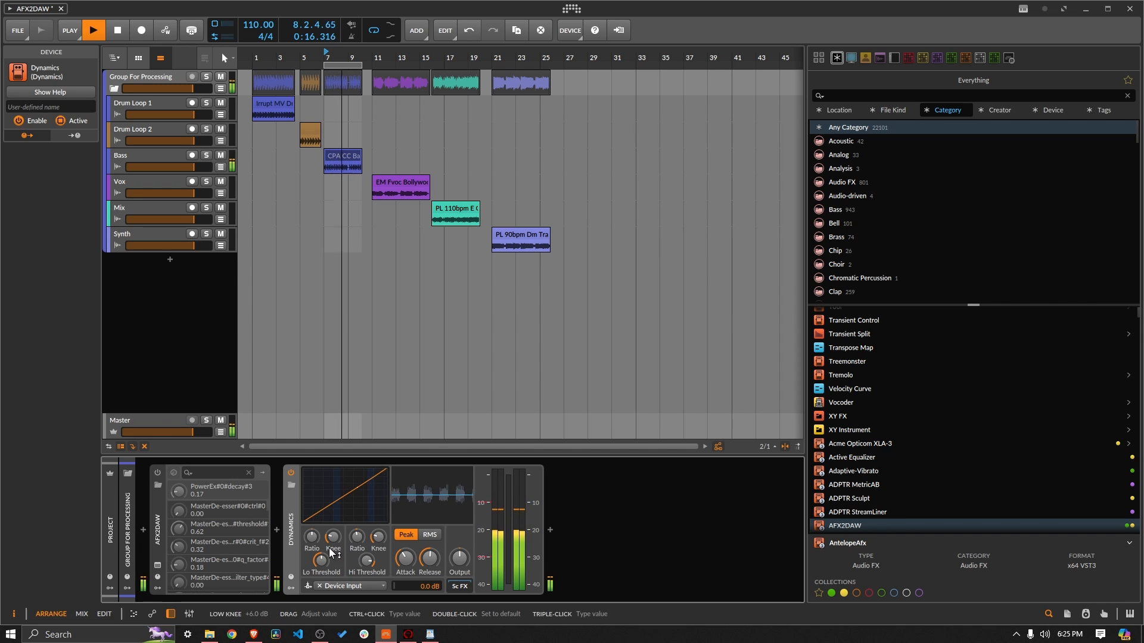
mouse_move(311, 537)
left_mouse_down()
mouse_move(312, 527)
mouse_move(321, 555)
mouse_move(320, 533)
left_mouse_up()
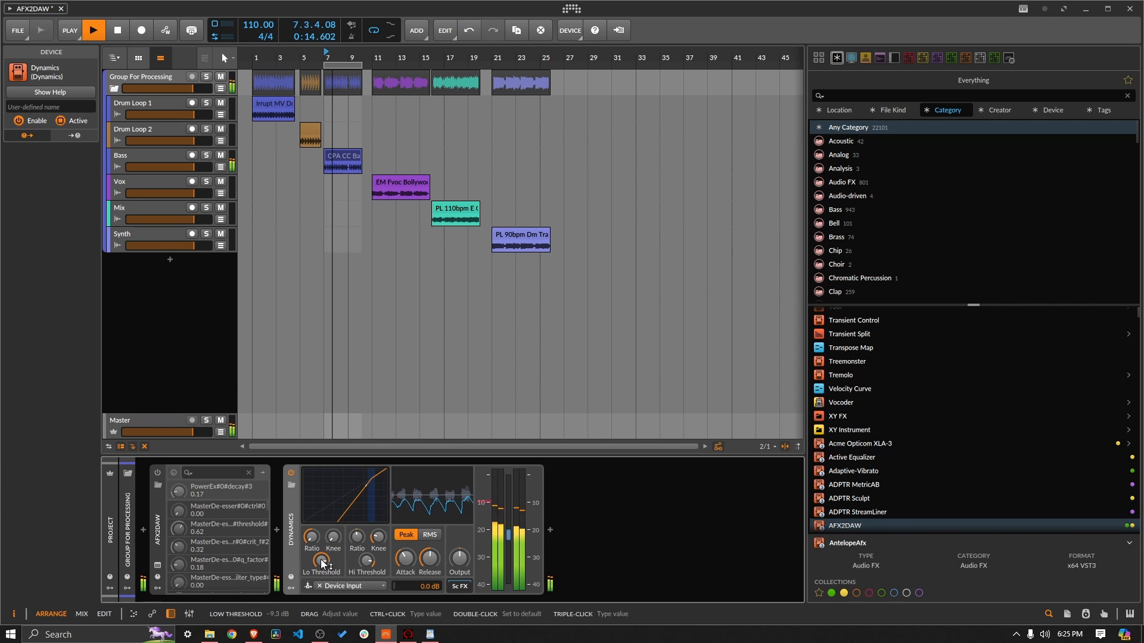
left_click_drag(322, 564, 322, 567)
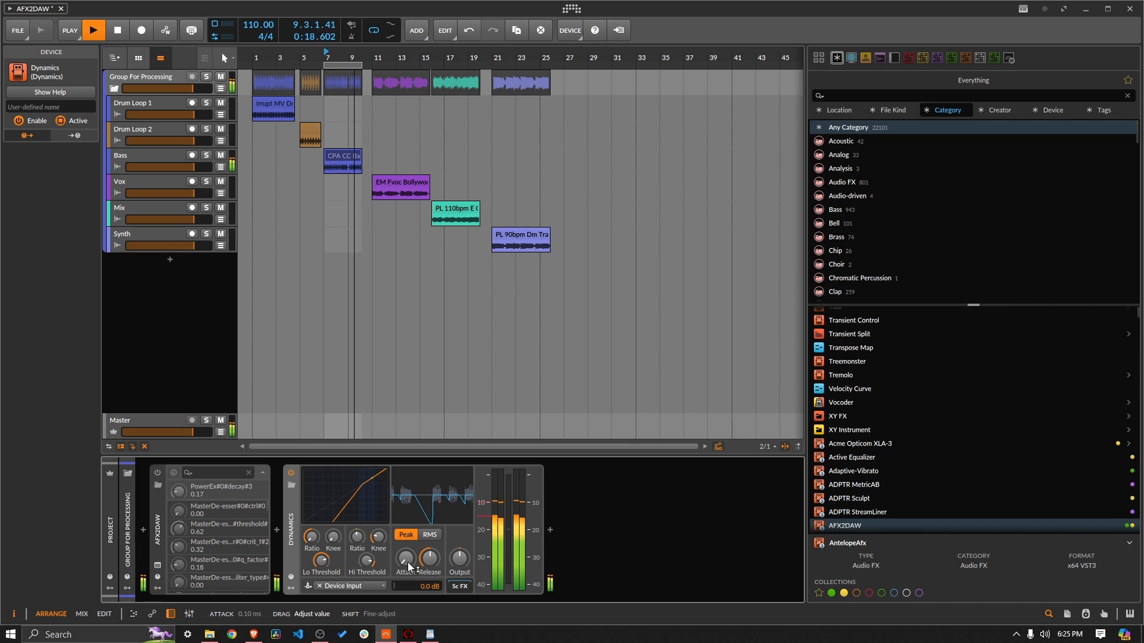
- Set Dynamics' attack to 0.10 ms and low knee to +1.1 dB, adjust the release and use RMS detection
left_click_drag(405, 559, 429, 561)
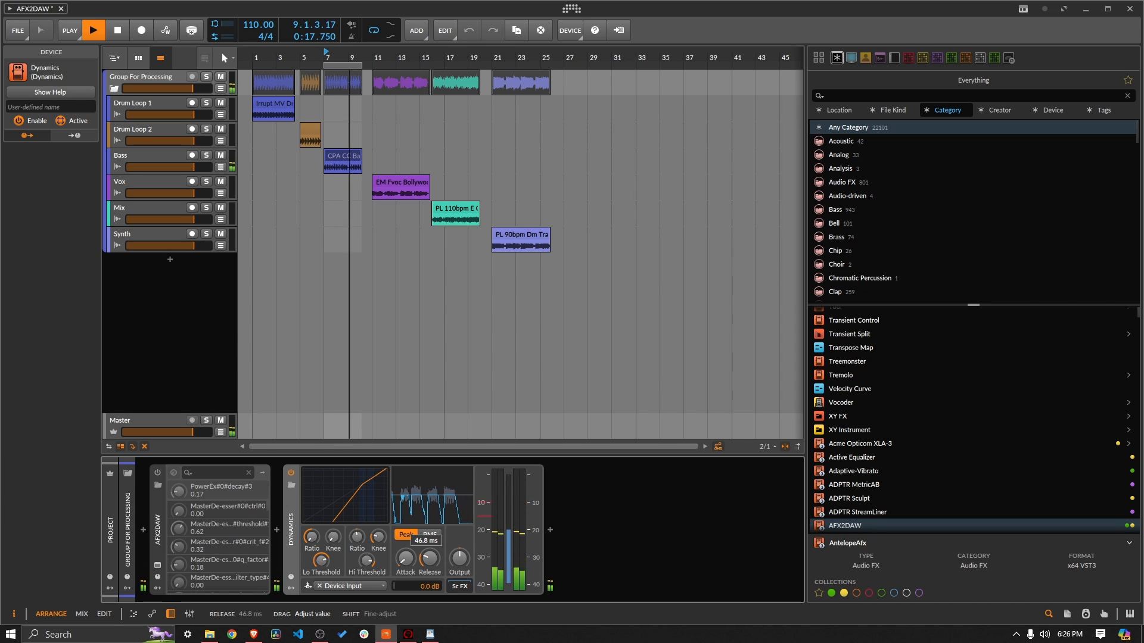
left_click_drag(430, 561, 430, 558)
left_click_drag(333, 537, 333, 533)
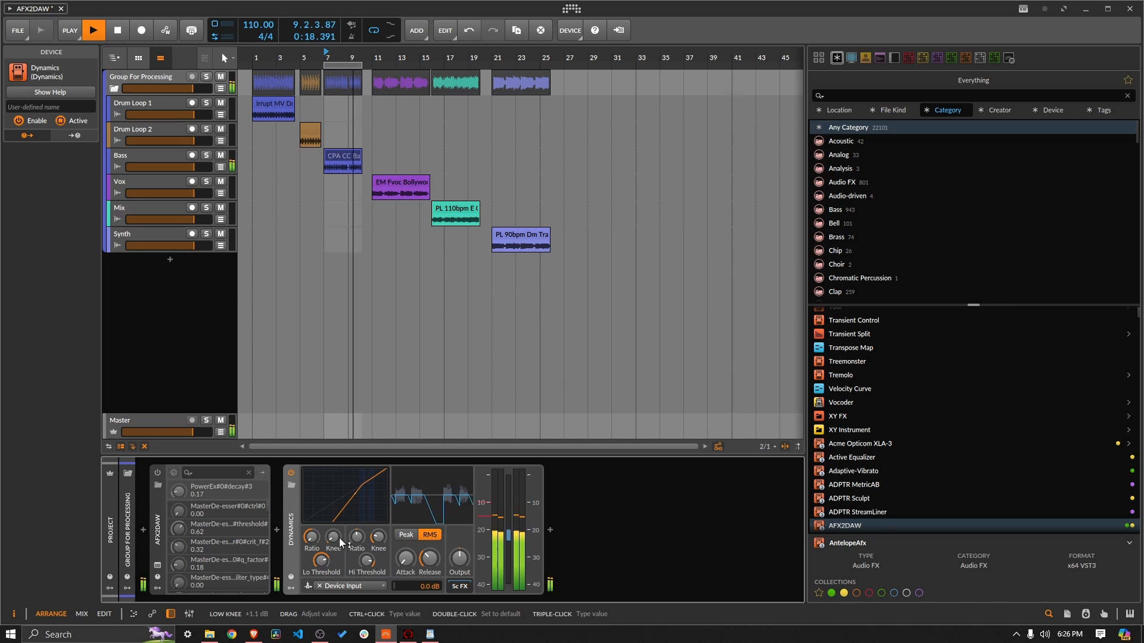
- Compare the playing bass with Dynamics switched off and on, and stop playback
left_click(290, 471)
left_click(291, 472)
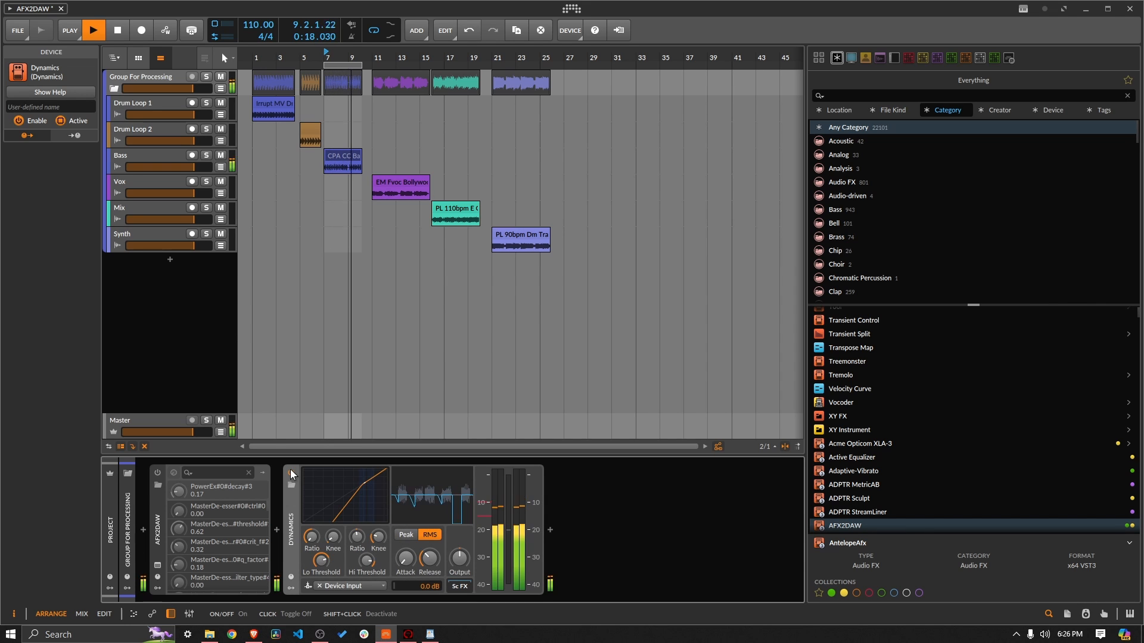
key("space")
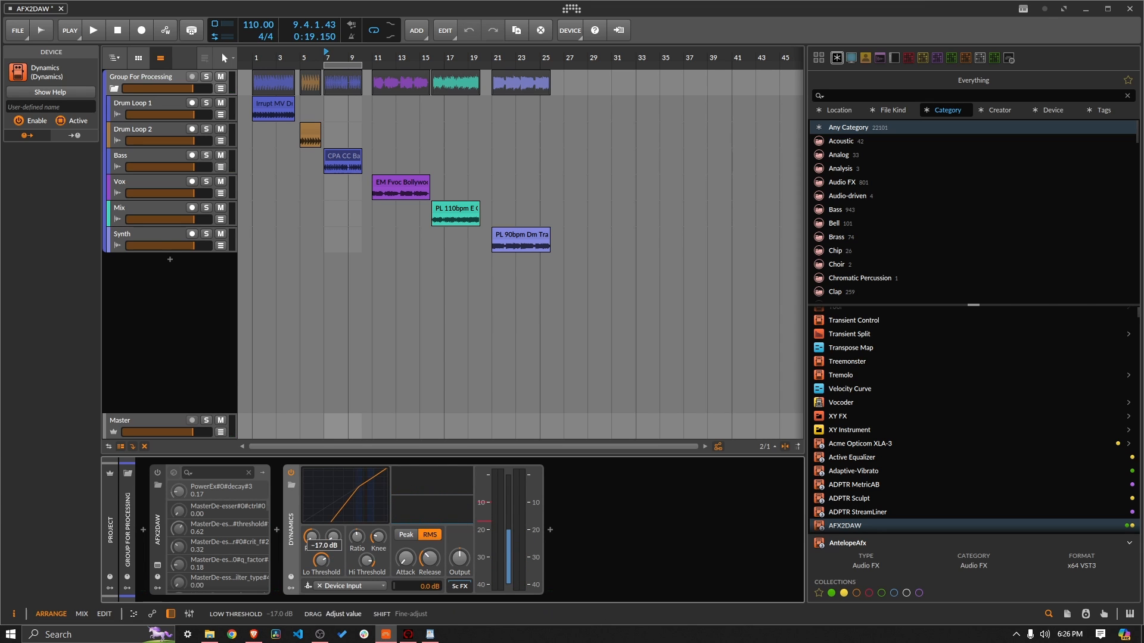
- Flatten Dynamics' response below the low threshold using the low ratio, and adjust the low threshold and knee with the bass playing
left_click_drag(311, 537, 321, 575)
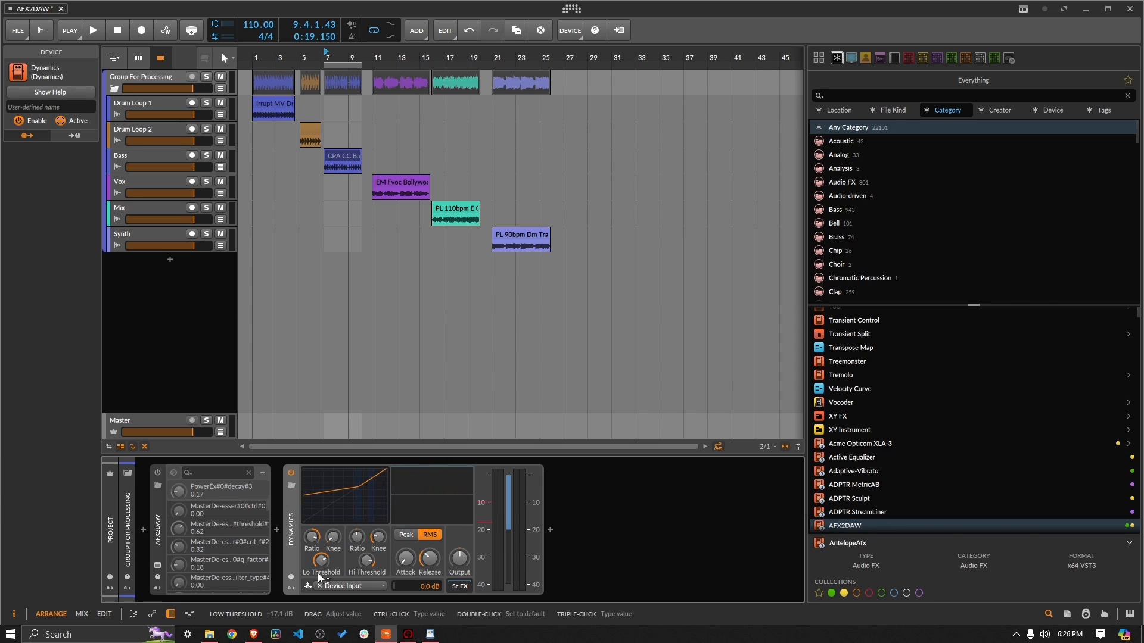
key("space")
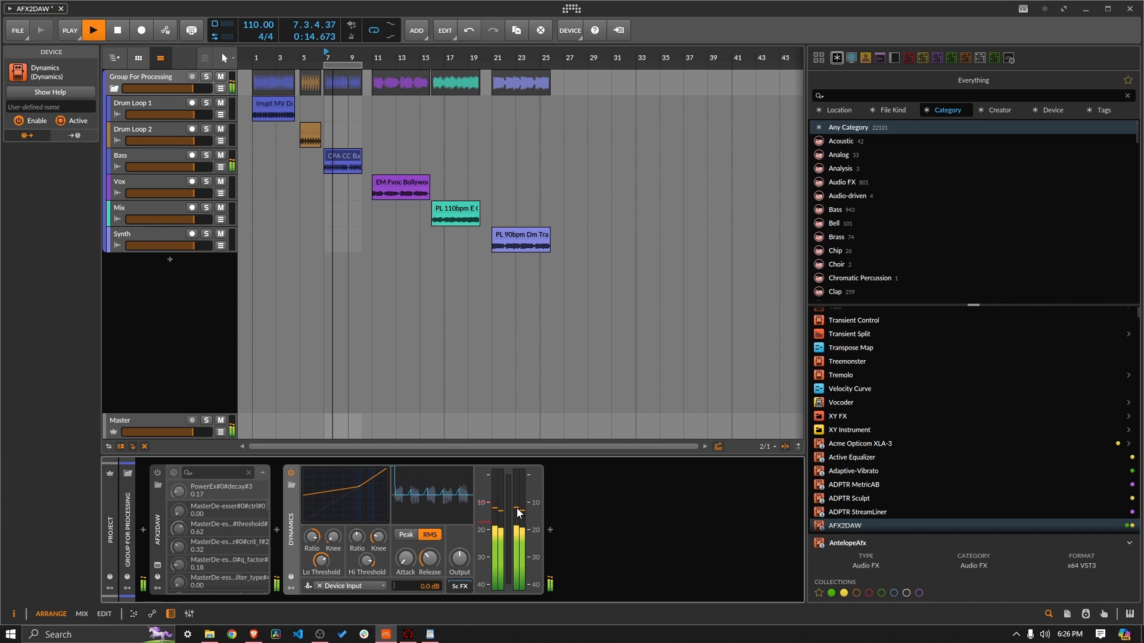
left_click_drag(322, 575, 333, 535)
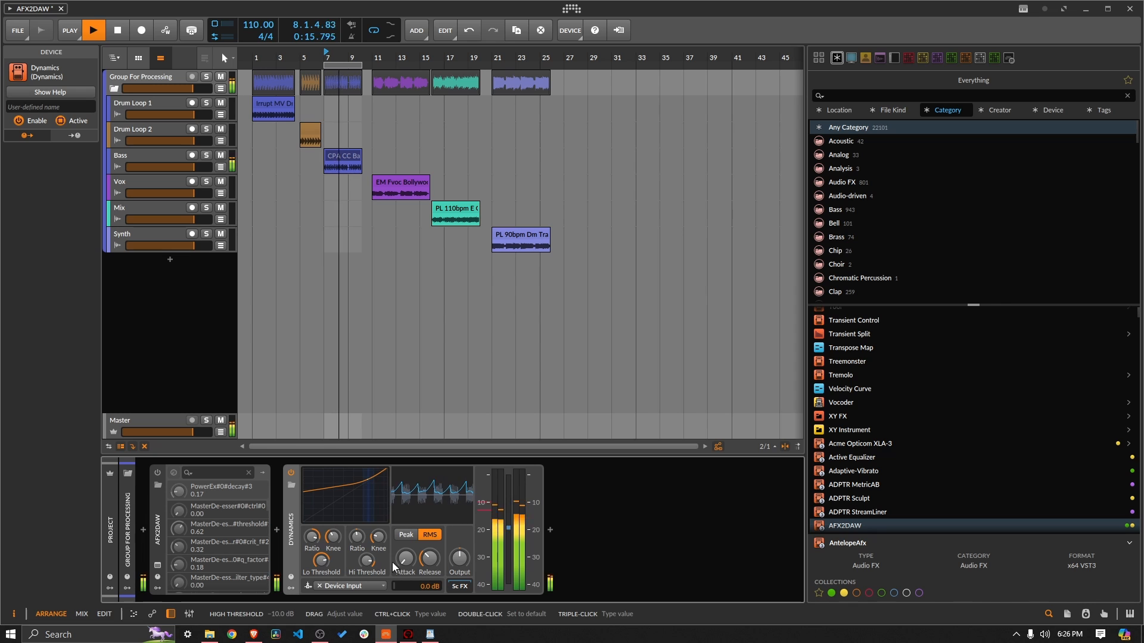
- Adjust Dynamics' attack and release with the bass playing, trying Peak detection before returning to RMS
left_click_drag(405, 559, 413, 560)
left_click_drag(429, 559, 429, 552)
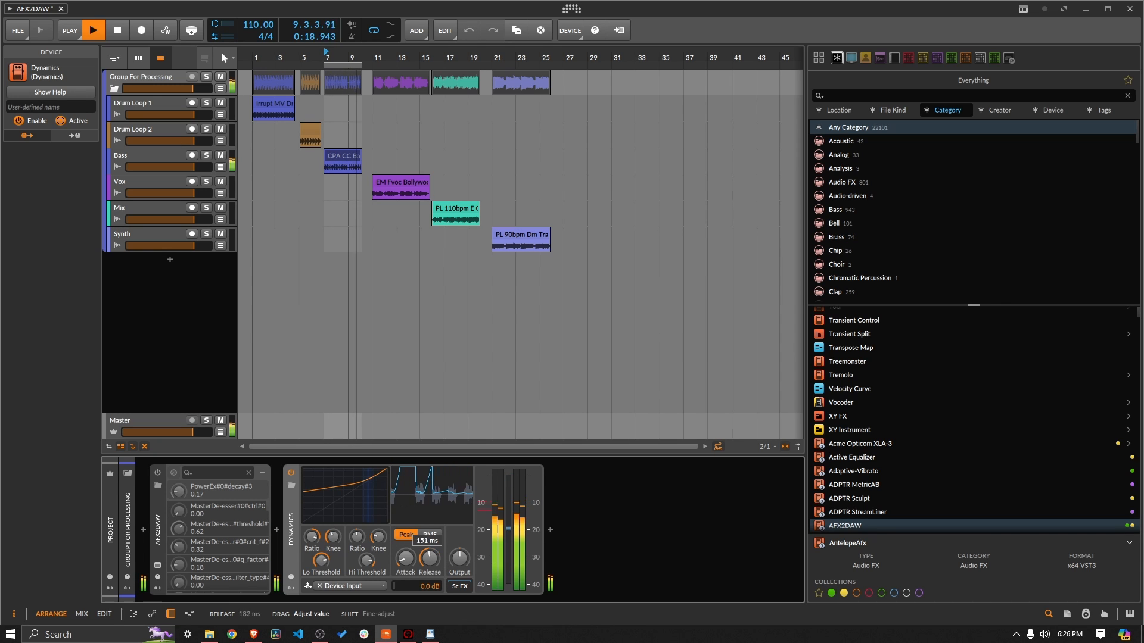
left_click_drag(429, 551, 405, 558)
left_click(430, 535)
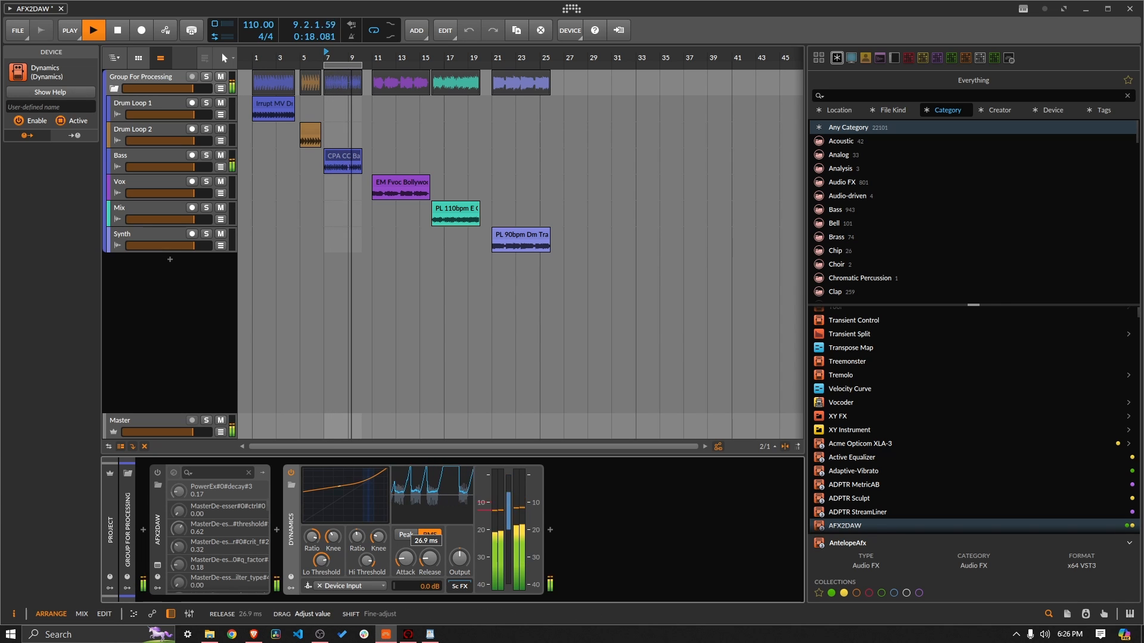
- Shorten Dynamics' release, set its device-input gain to -4.3 dB and adjust the low threshold to -12.2 dB
left_click_drag(429, 558, 430, 603)
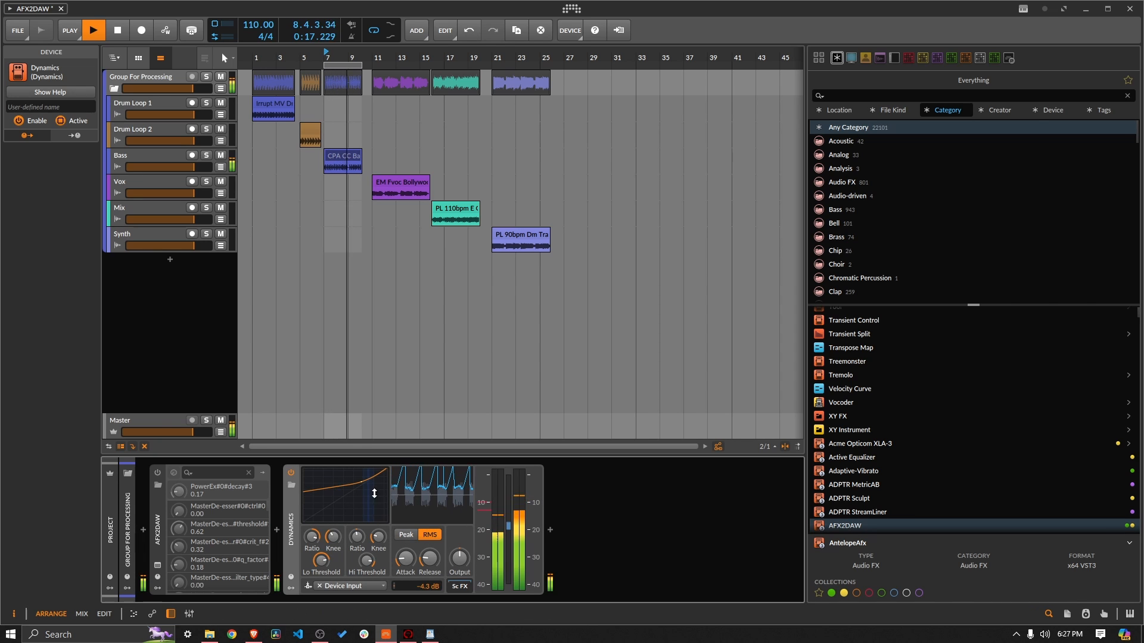
left_click_drag(359, 505, 360, 516)
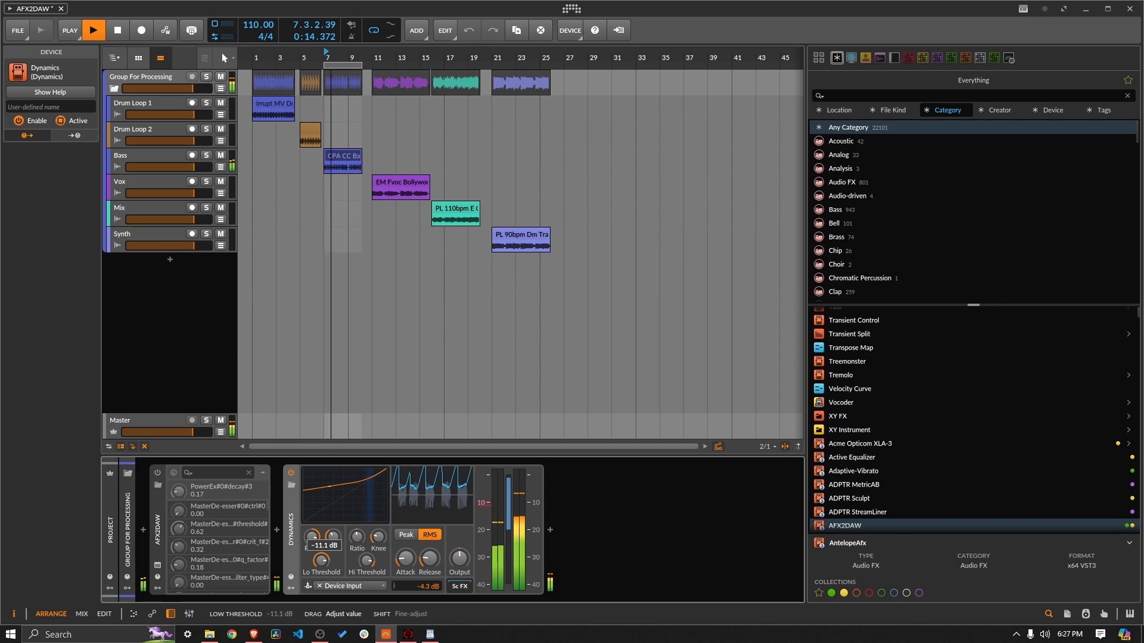
left_click_drag(333, 536, 326, 560)
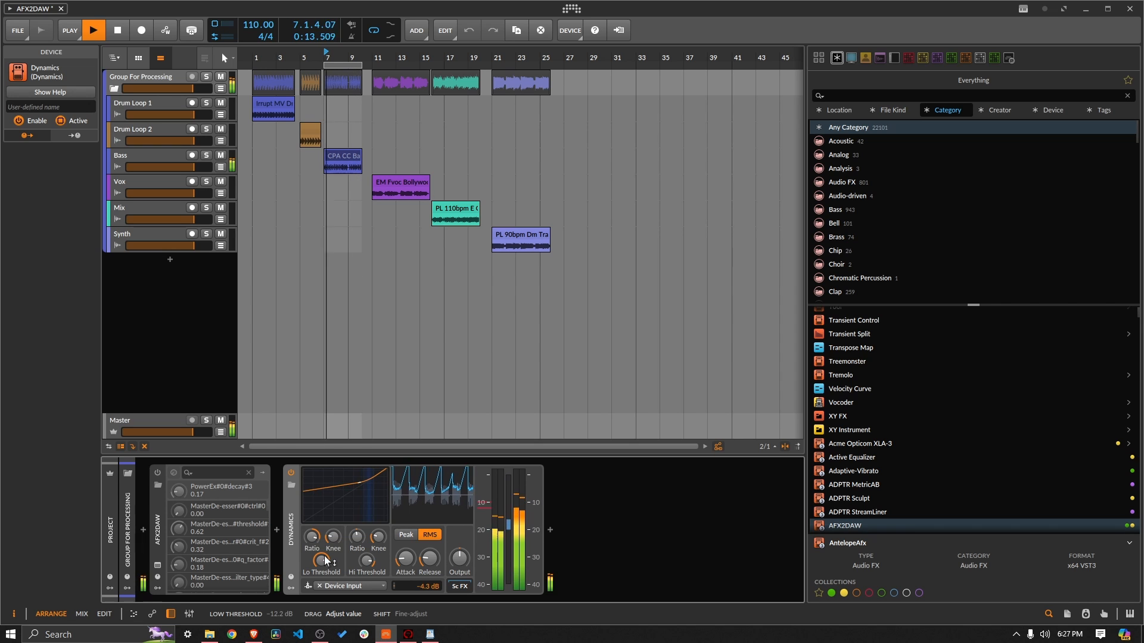
- Bypass and re-enable Dynamics to compare its processed bass with the dry signal, and stop playback
left_click(290, 473)
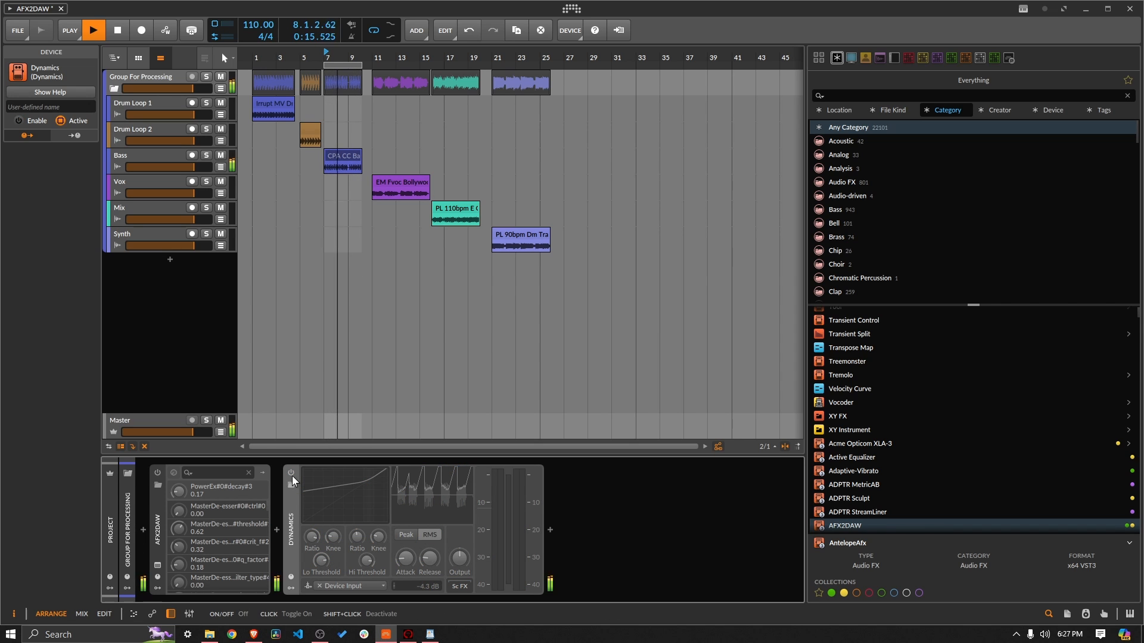
left_click(291, 474)
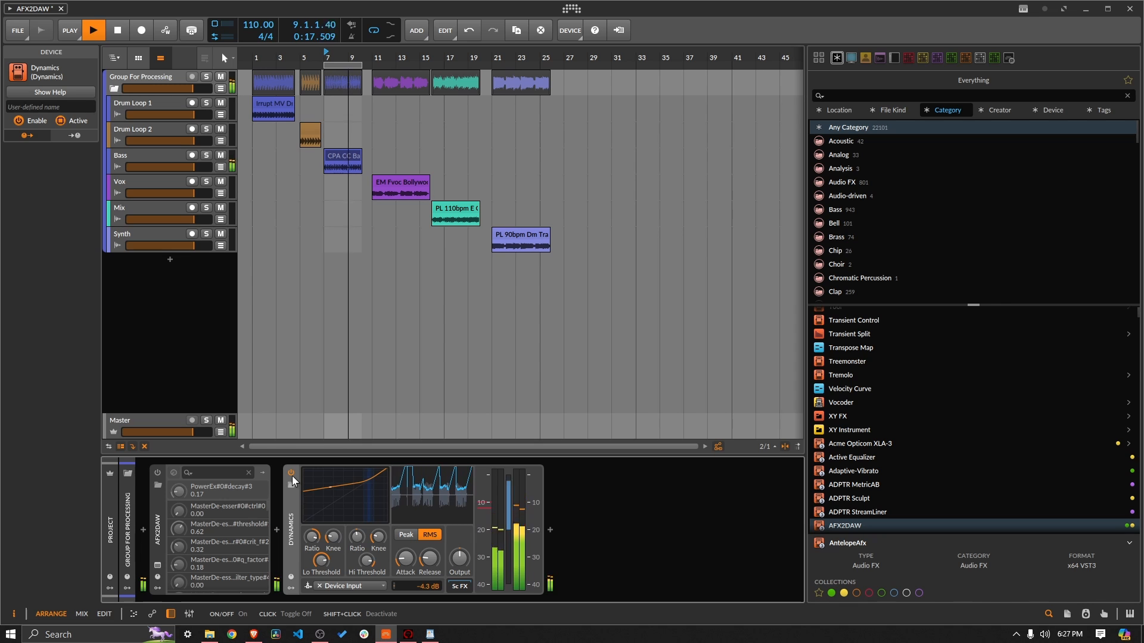
mouse_move(405, 554)
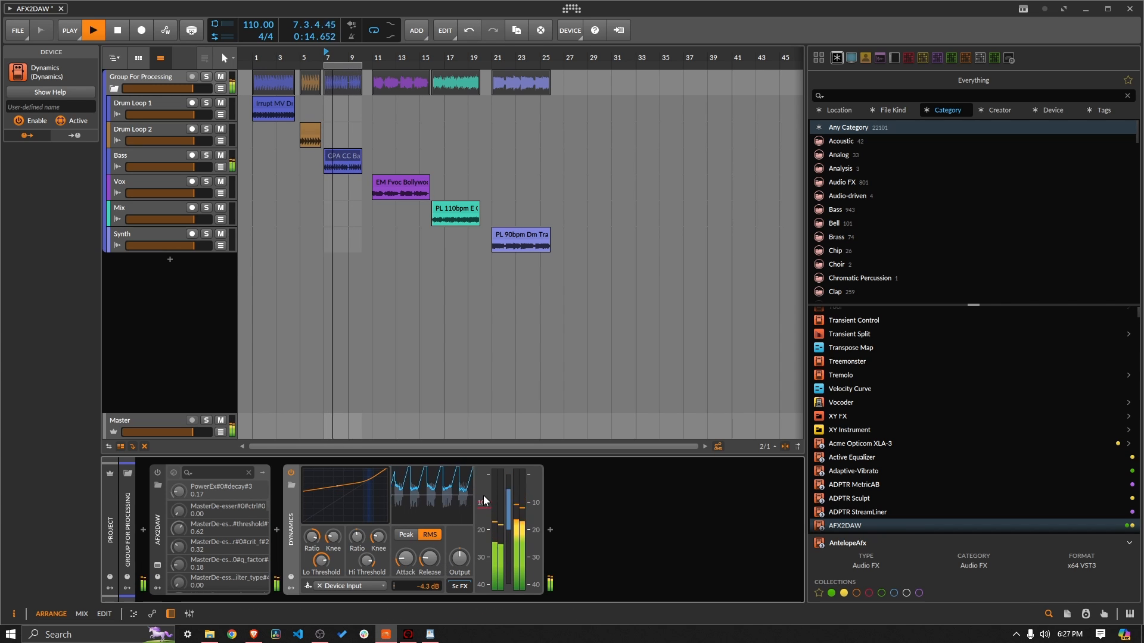
key("space")
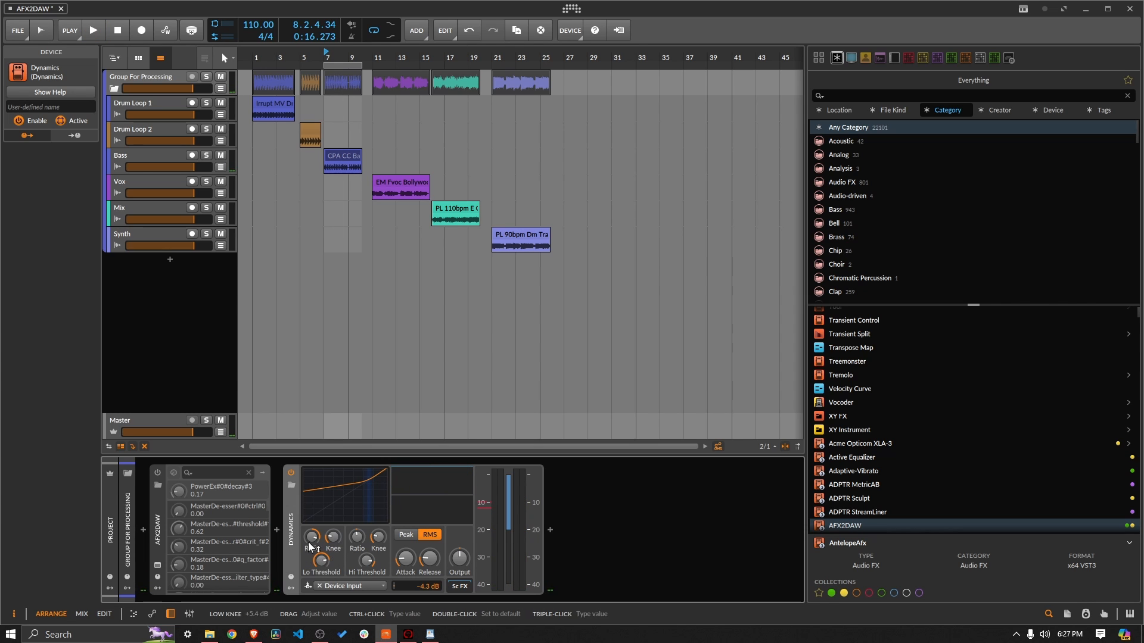
- Adjust Dynamics' low and high ratios to a steep expansion curve, and view the PowerEx window for comparison before closing it
left_click_drag(309, 543, 310, 574)
mouse_move(356, 536)
left_mouse_down()
mouse_move(357, 566)
mouse_move(357, 539)
left_mouse_up()
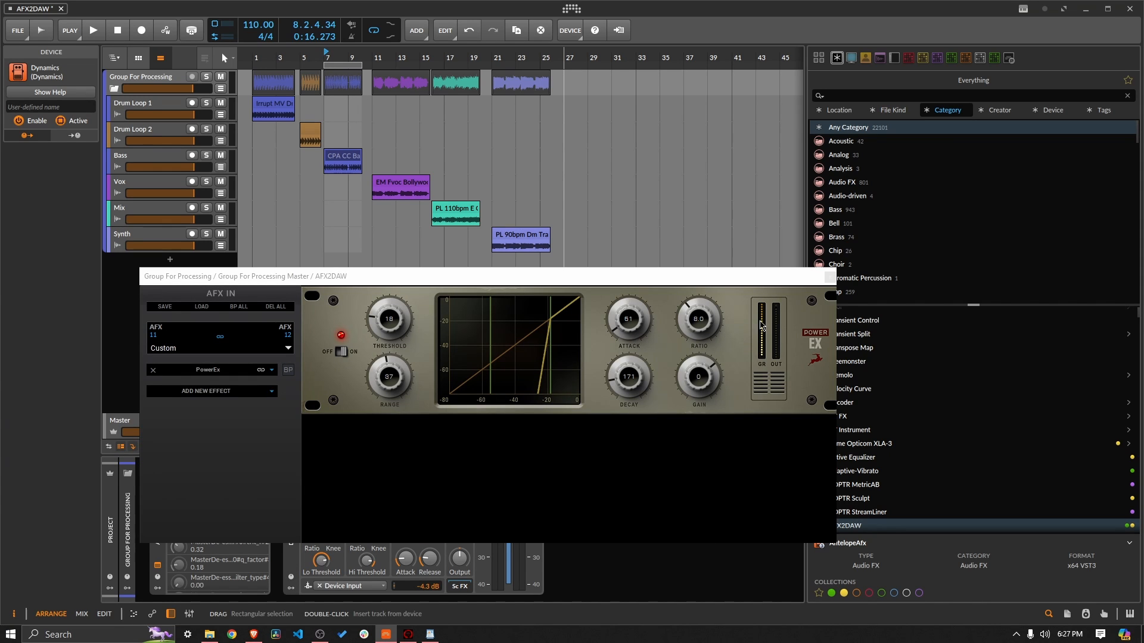
left_click(830, 278)
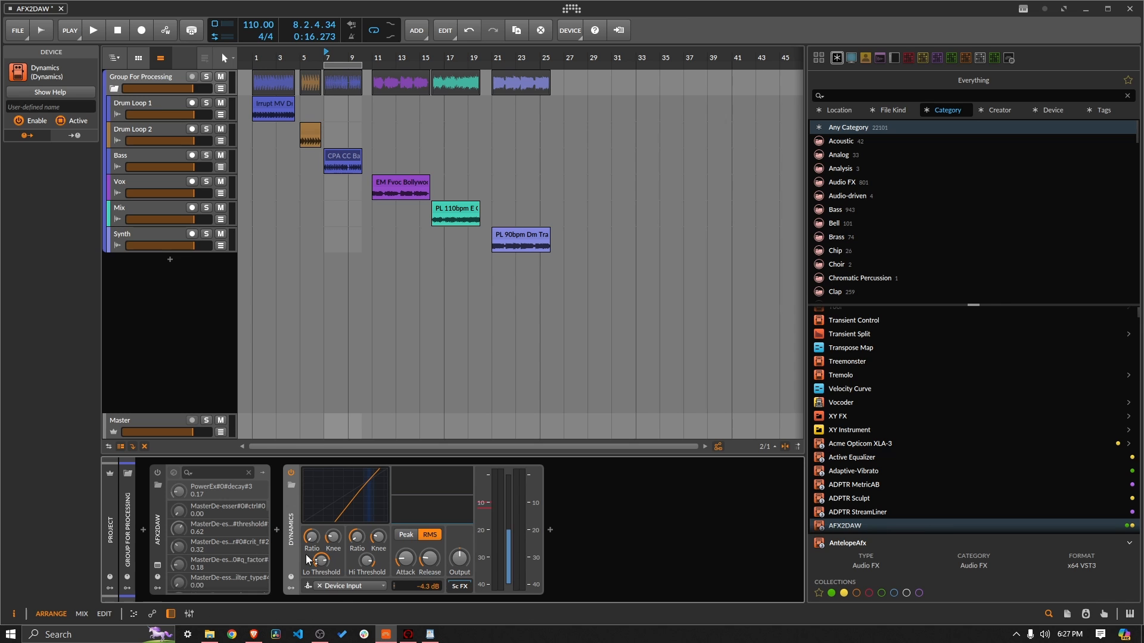
- Check the non-native plugin list in WordPad and the mixer in the ZEN Q control panel
left_click(438, 634)
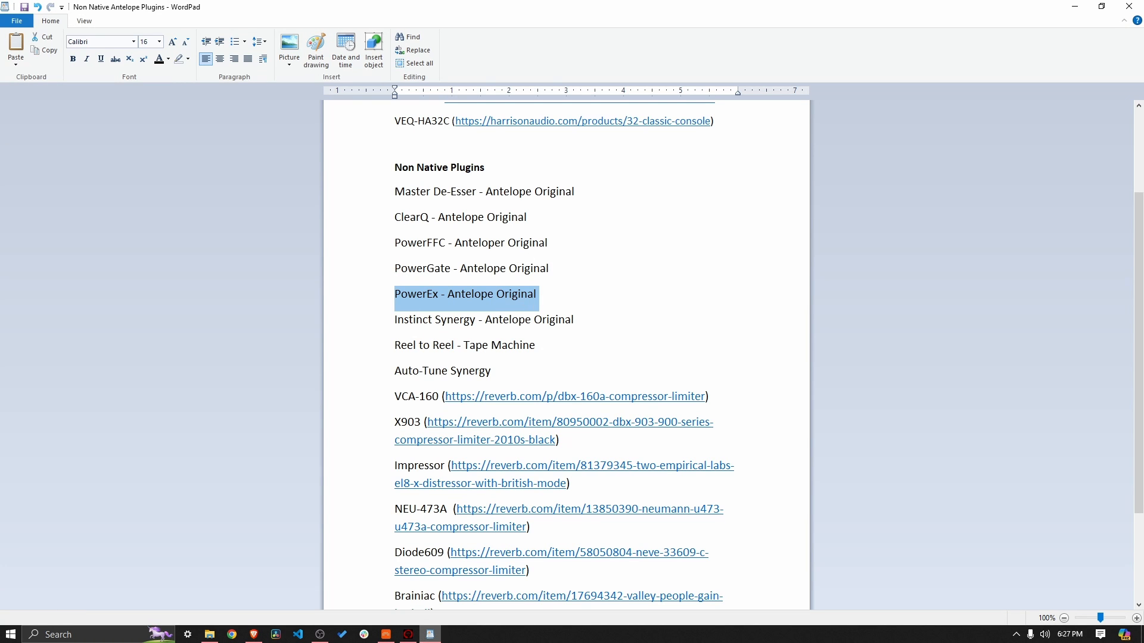
left_click(409, 634)
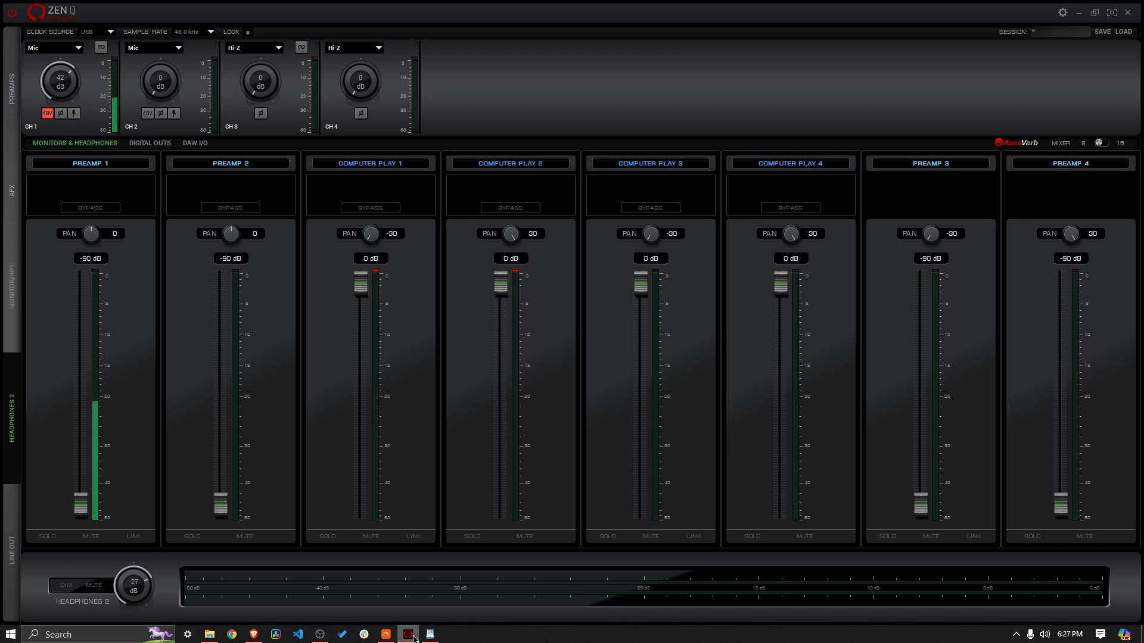
mouse_move(415, 637)
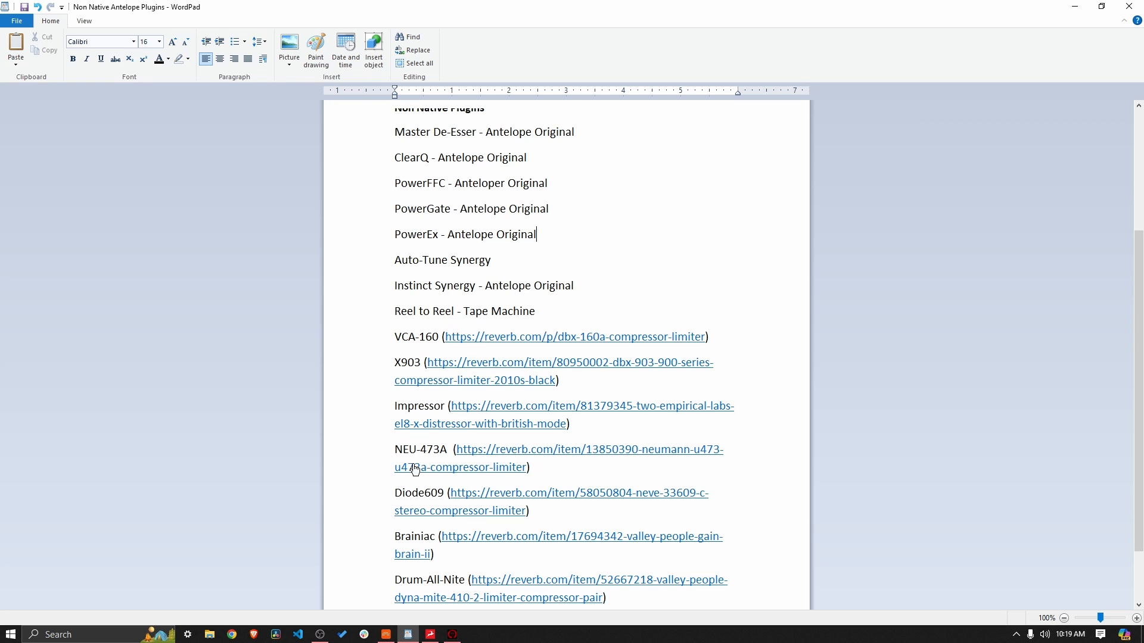
- Switch to Bitwig Studio and insert the AFX2DAW plugin on the Example Sounds group
left_click(386, 635)
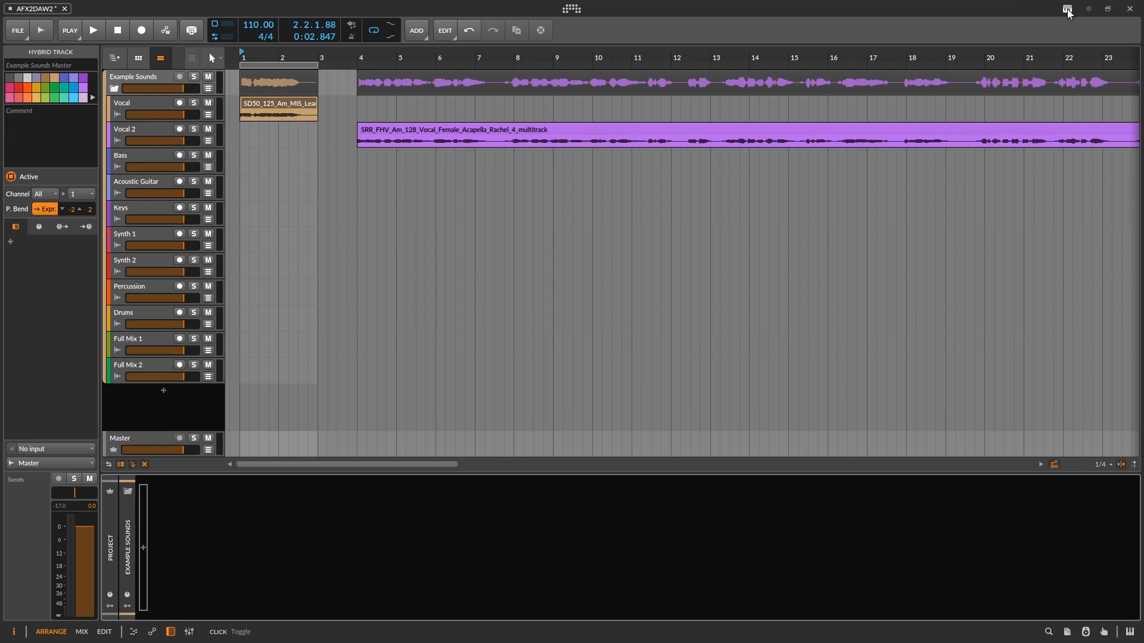
left_click(141, 80)
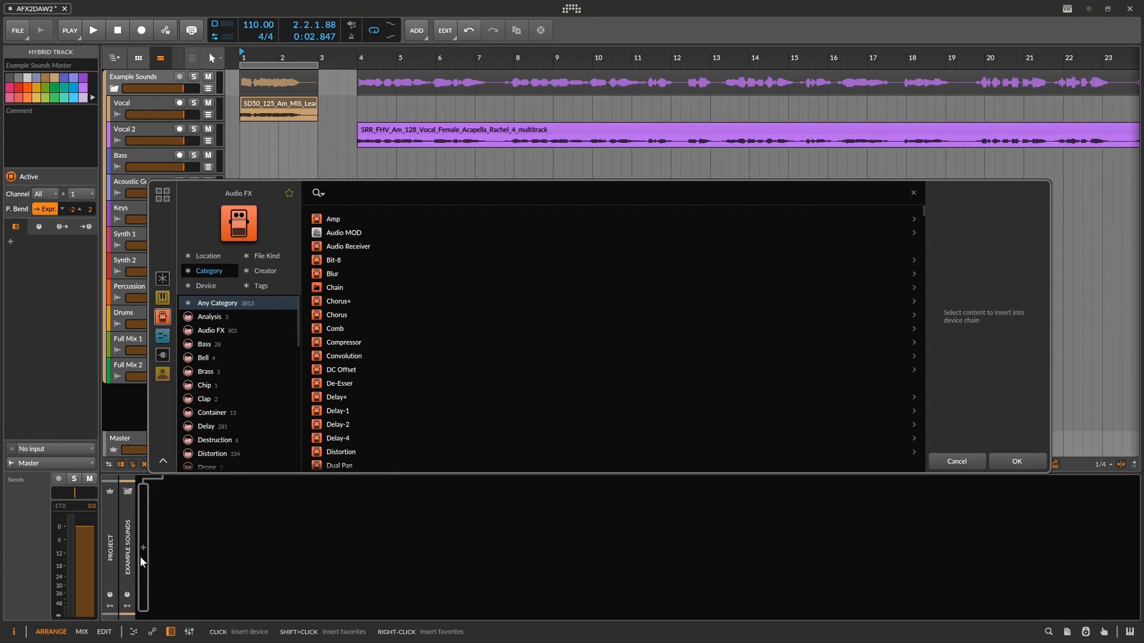
type("afx")
left_click(359, 219)
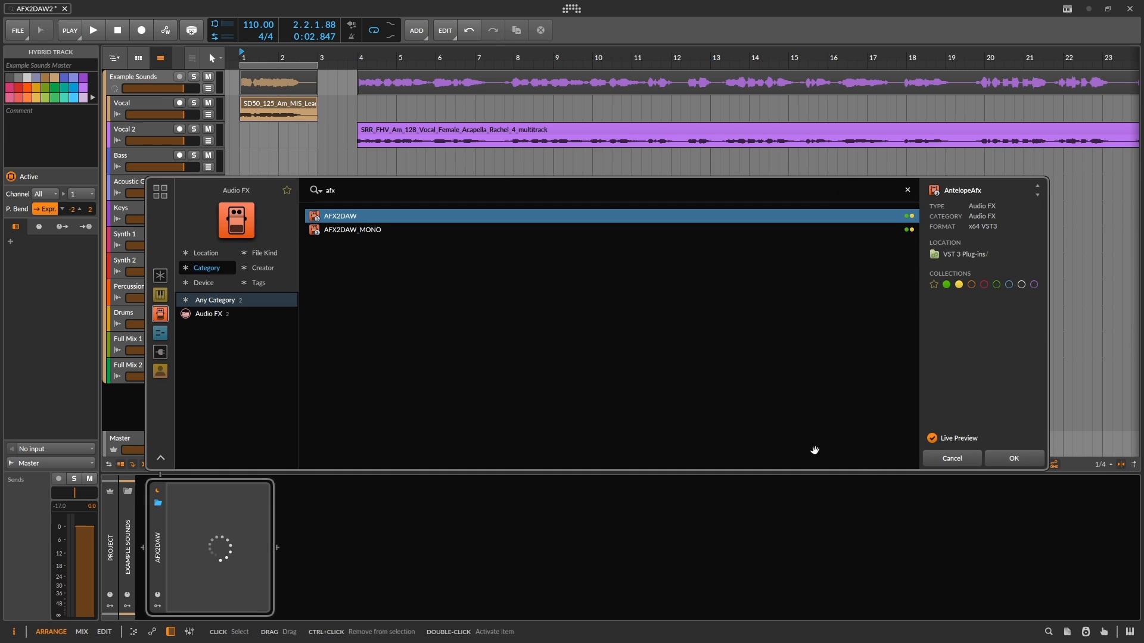
left_click(1019, 458)
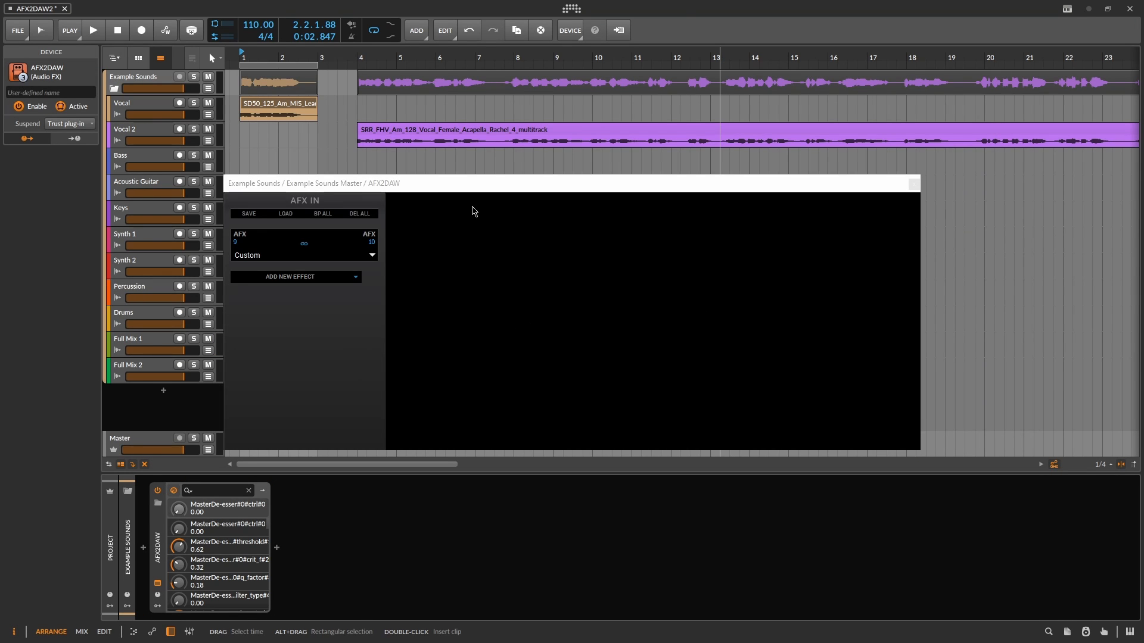
- Add Auto-Tune Synergy as an effect in AFX2DAW and audition it on the Vocal loop
left_click(358, 282)
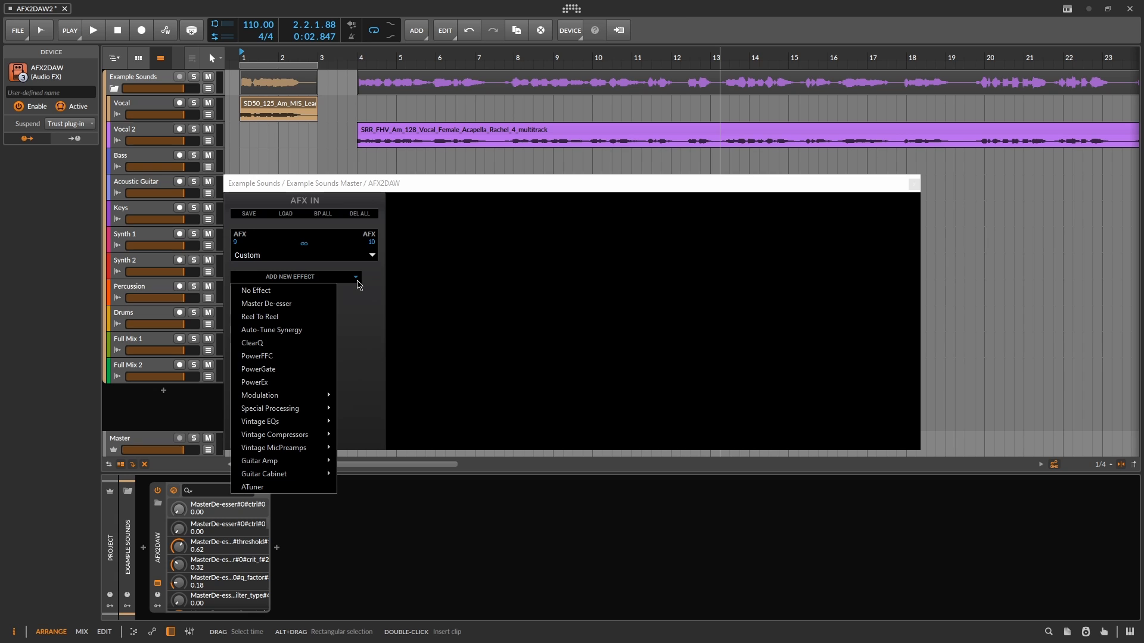
left_click(305, 330)
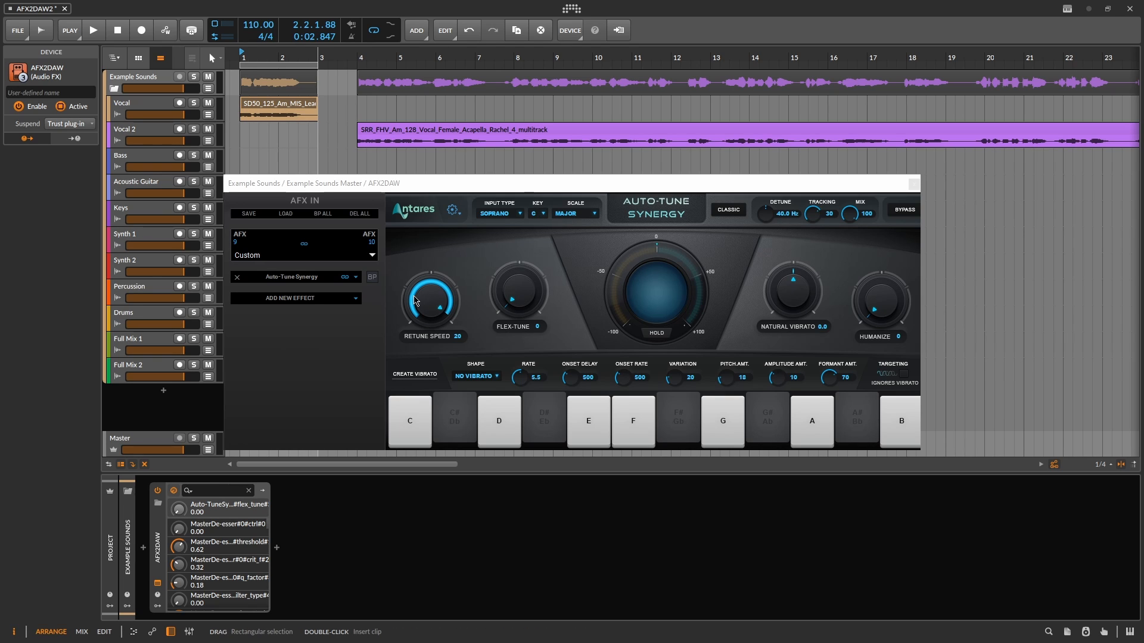
key("space")
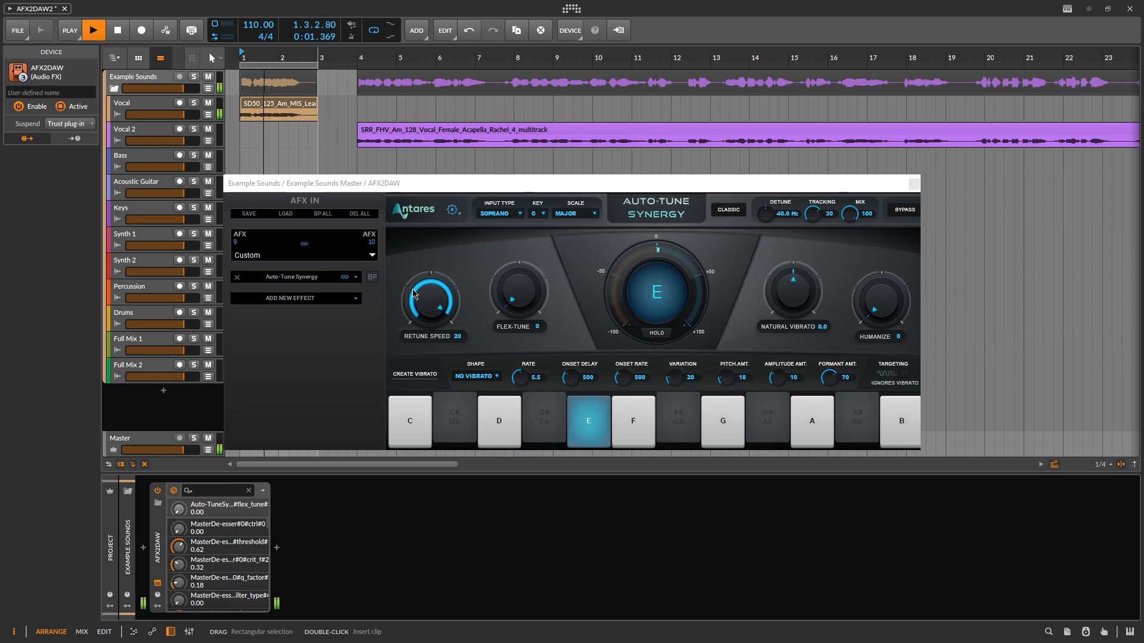
key("space")
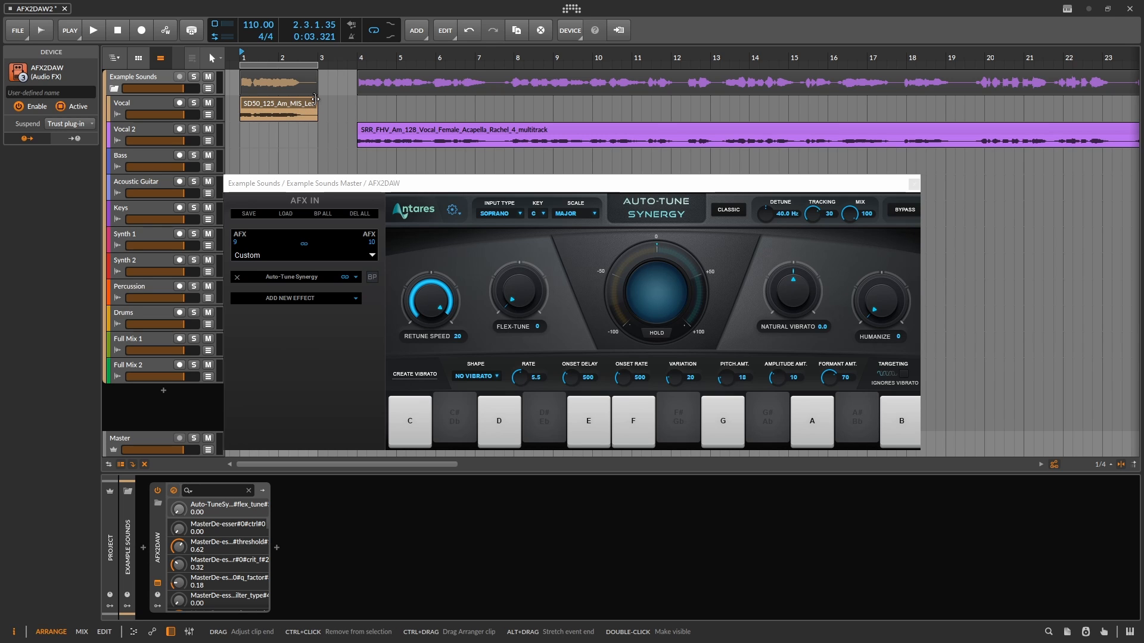
- Set Auto-Tune Synergy's key to A and its scale to MINOR
left_click(540, 215)
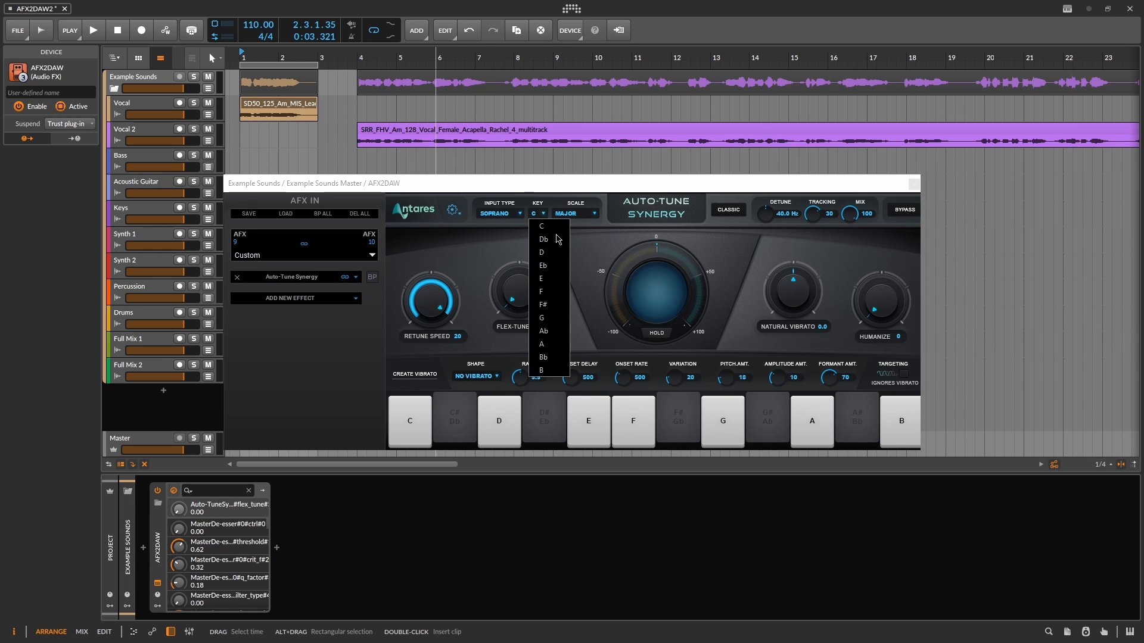
left_click(541, 344)
left_click(593, 215)
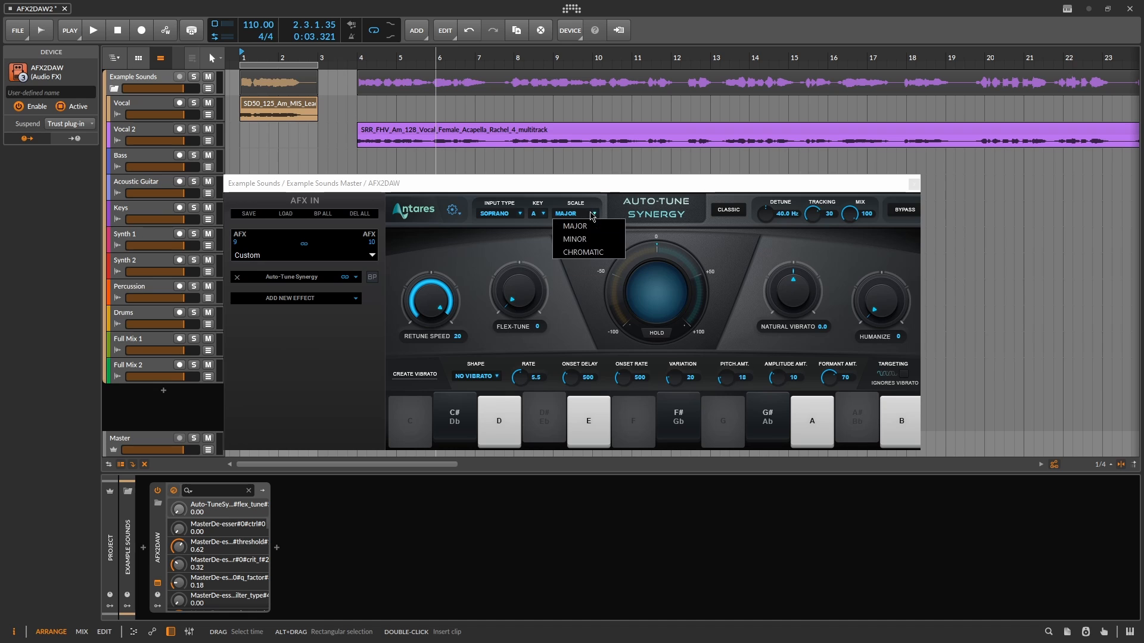
left_click(603, 240)
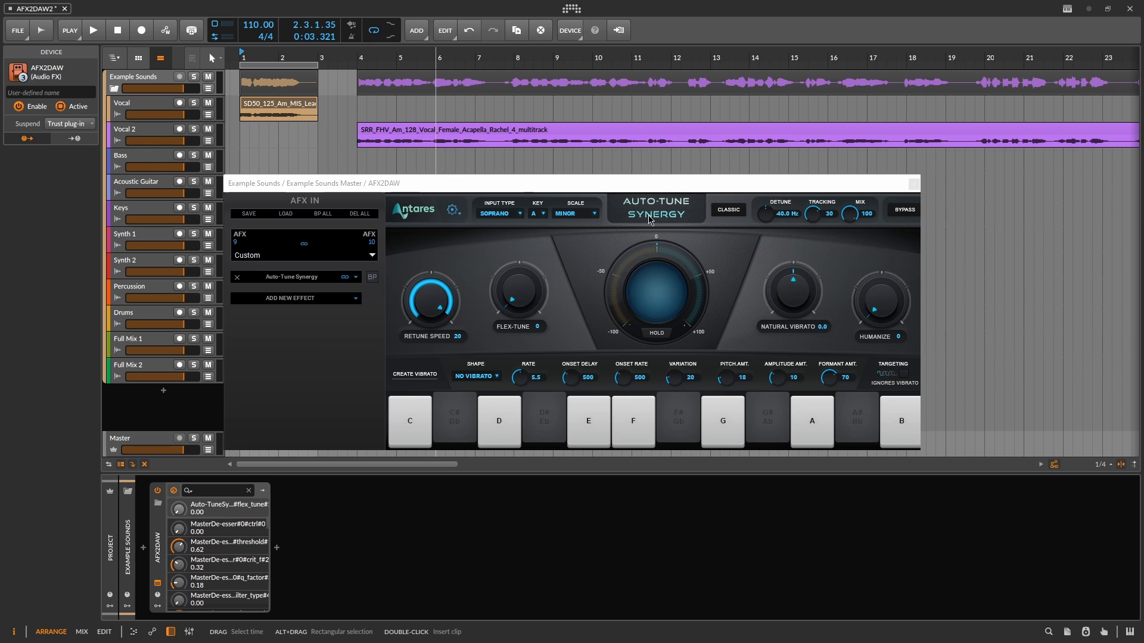
- Turn on Classic mode and audition the Vocal loop while lowering the retune speed to 3
left_click(728, 210)
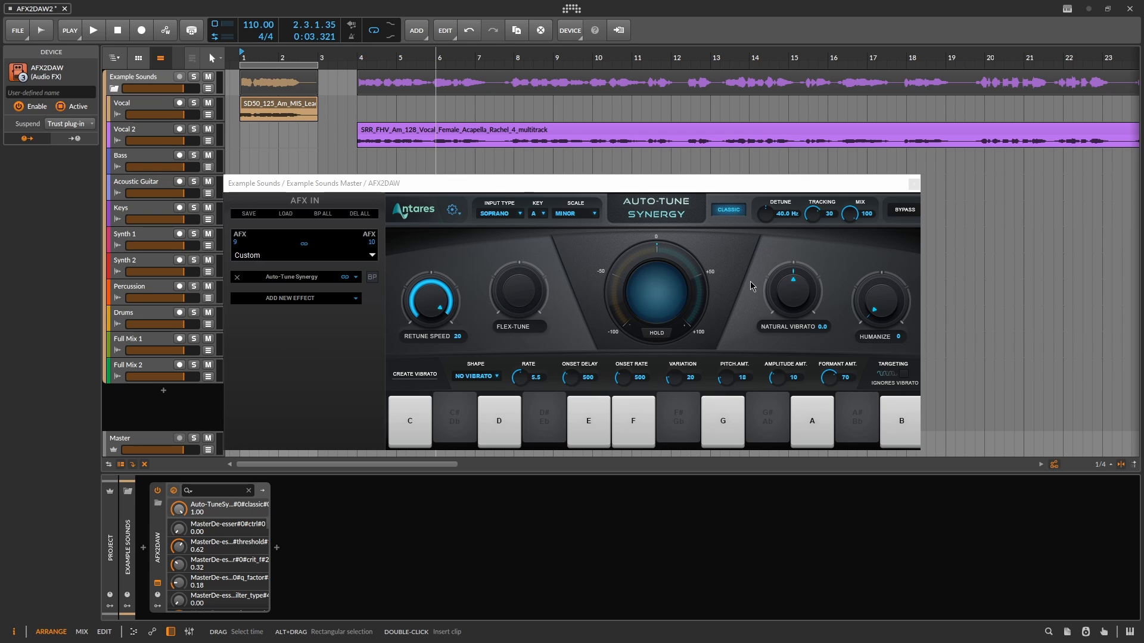
key("space")
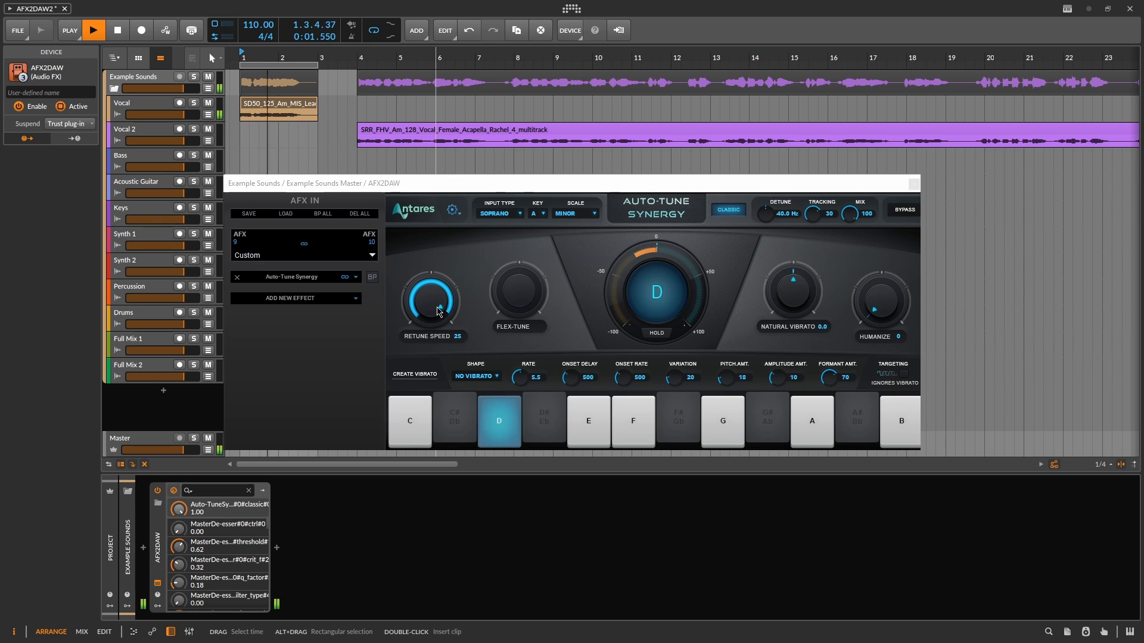
mouse_move(437, 307)
left_mouse_down()
mouse_move(429, 365)
mouse_move(444, 289)
left_mouse_up()
key("space")
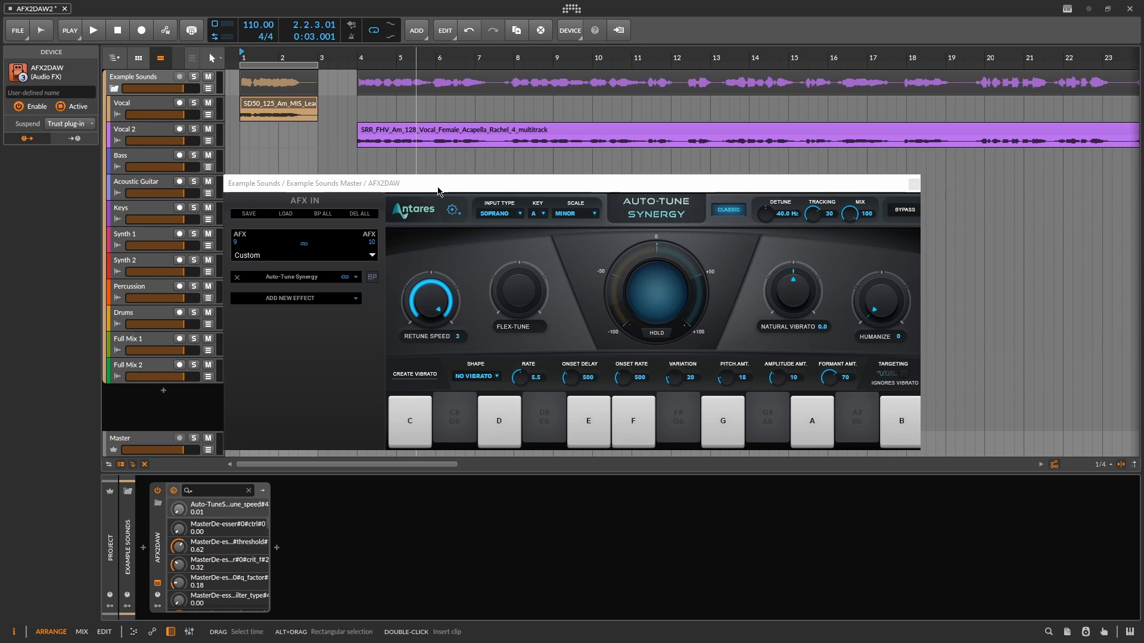
- Turn off Classic mode and set Auto-Tune Synergy's key to G#
left_click(733, 209)
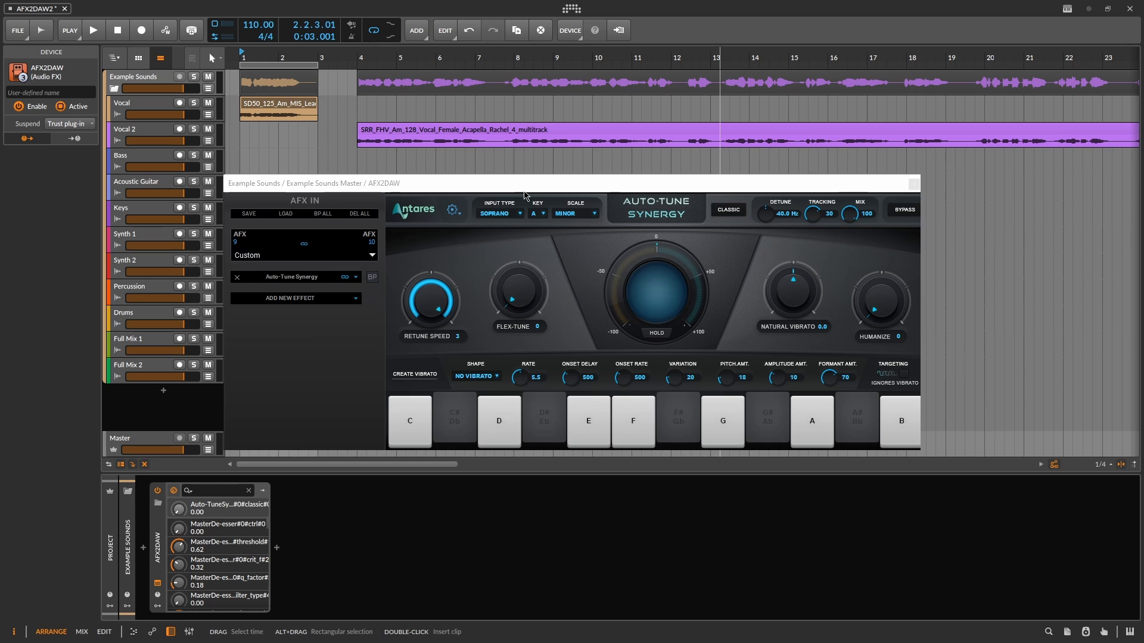
left_click(538, 215)
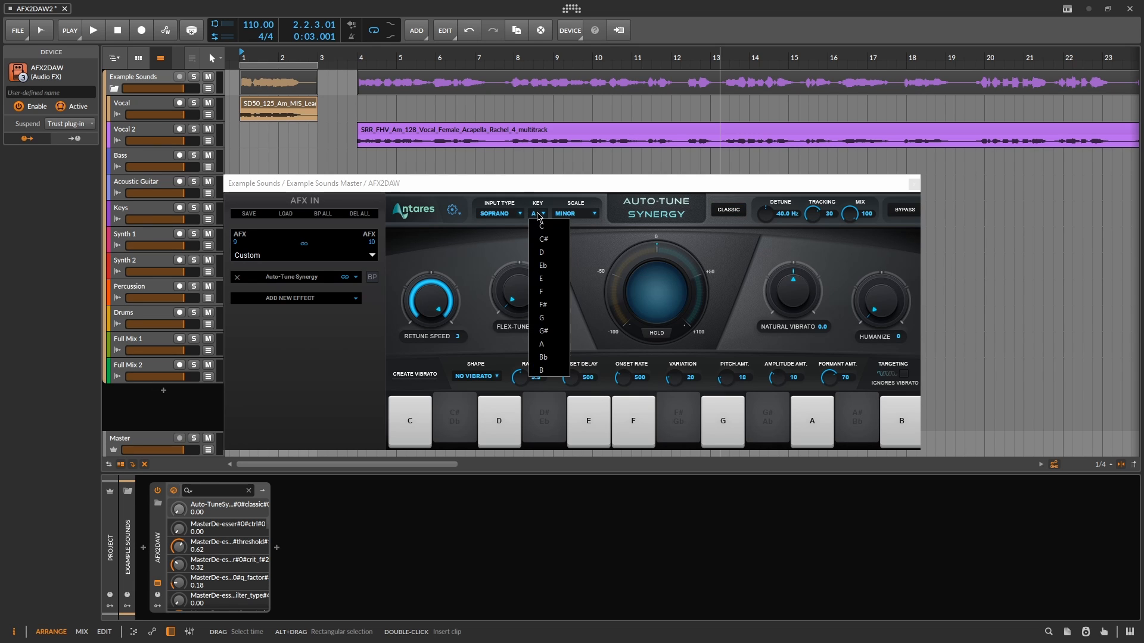
left_click(543, 331)
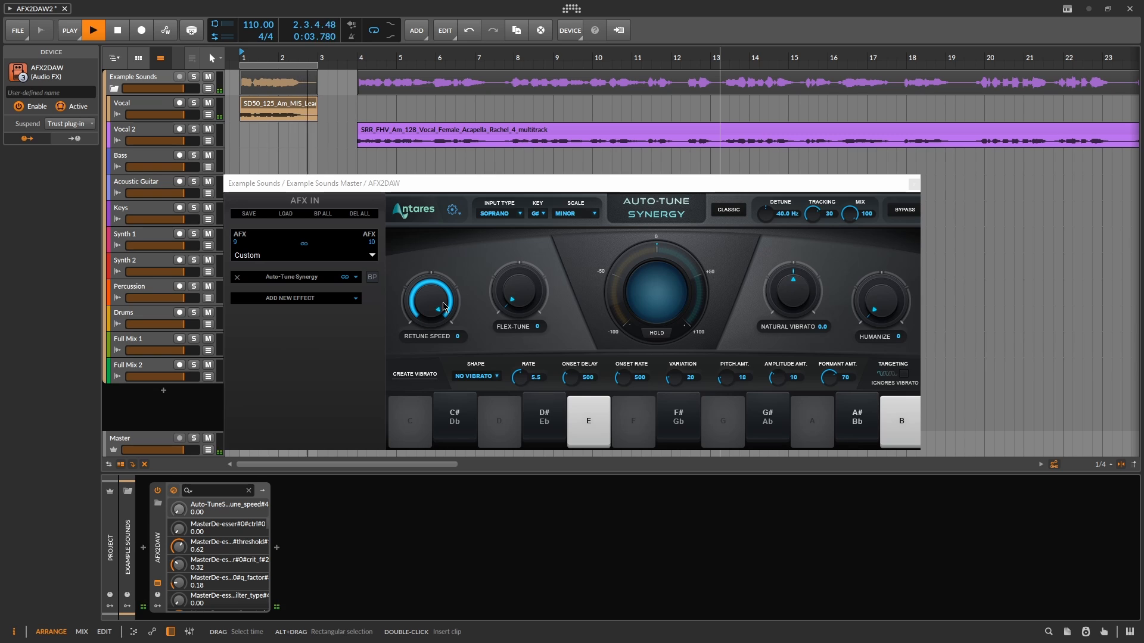
- Audition the Vocal loop with the retune speed at 30, raising Flex-Tune to 30 and returning it to 0
left_click_drag(438, 308, 425, 345)
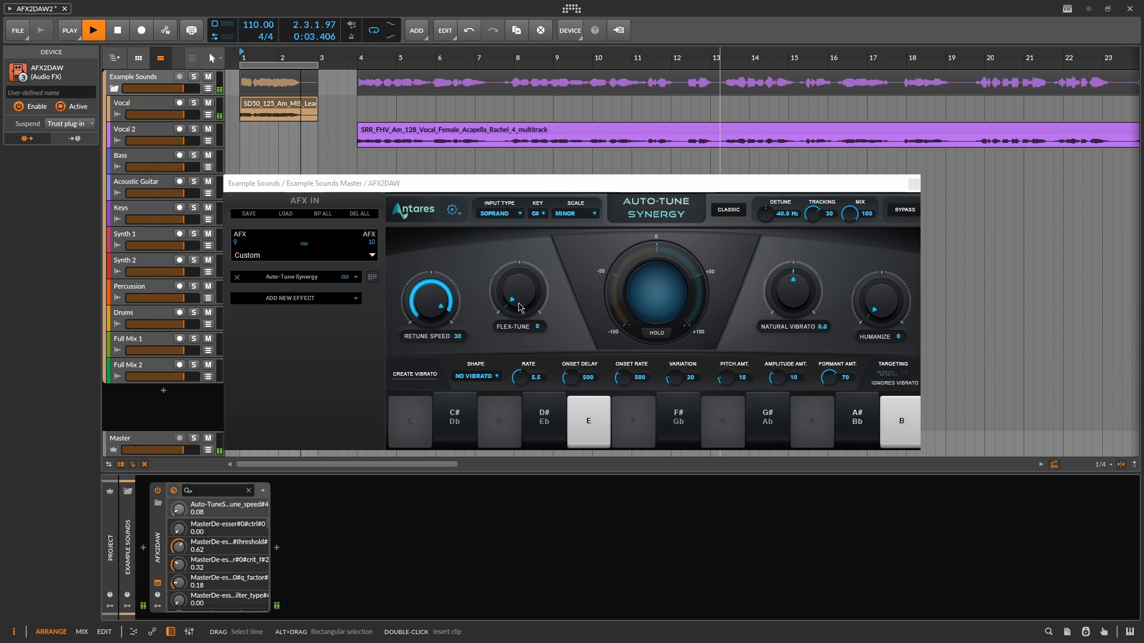
left_click_drag(524, 299, 518, 262)
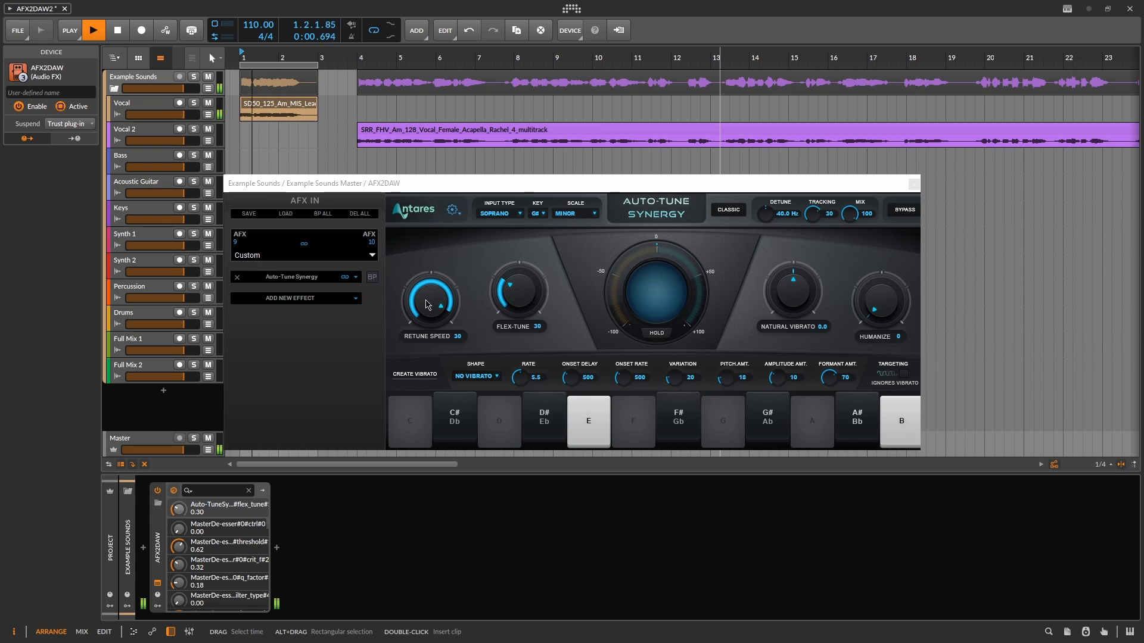
left_click_drag(519, 290, 520, 361)
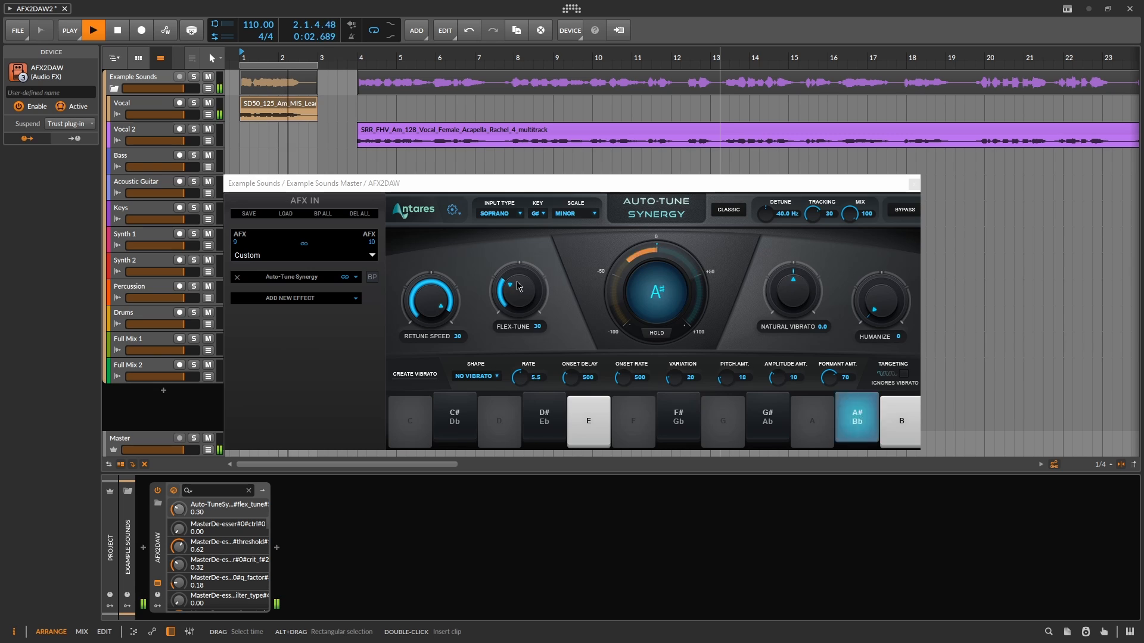
key("space")
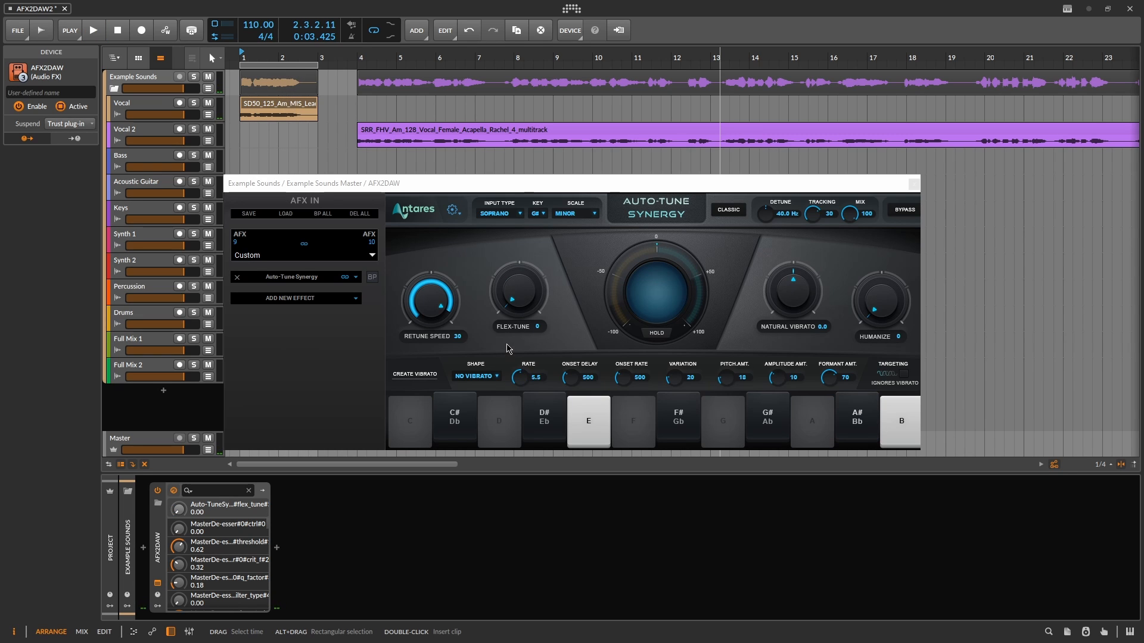
- Play the Vocal loop again and lower the retune speed to 0
key("space")
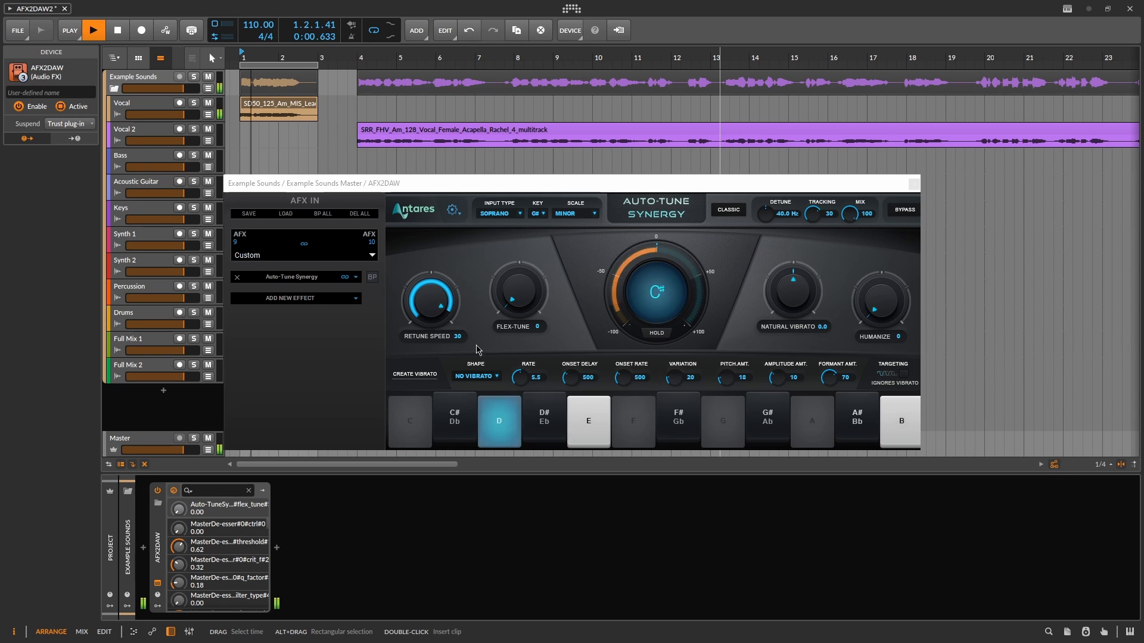
scroll(440, 296, "down", 4)
scroll(439, 296, "down", 15)
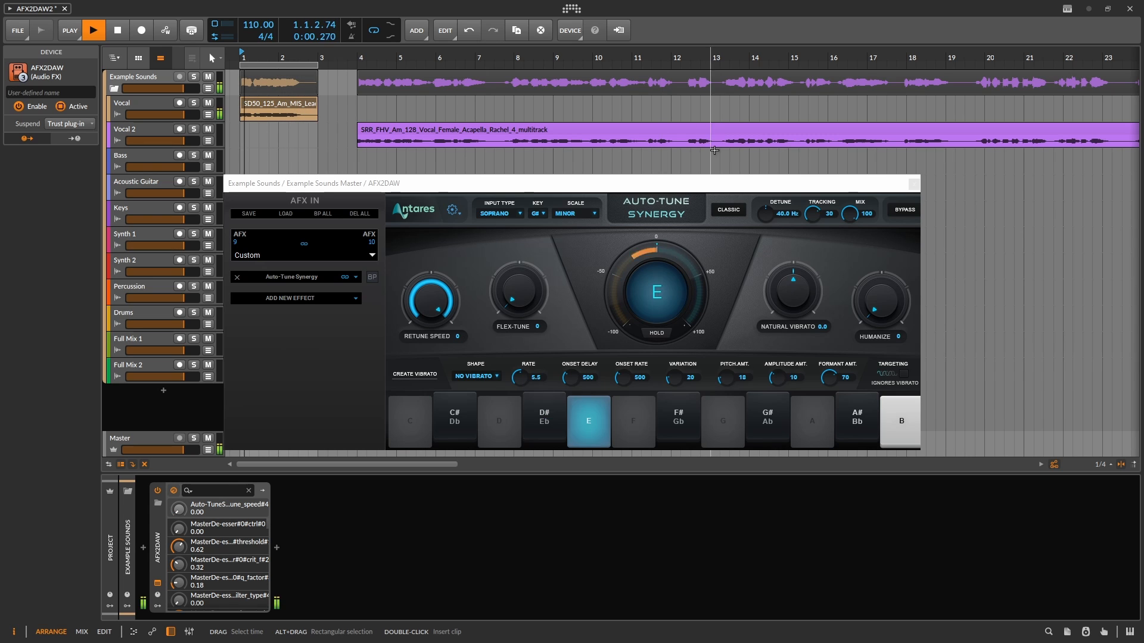
- Set Natural Vibrato to -9.1 and Humanize to 13, and compare the result with the bypassed signal
left_click_drag(791, 286, 774, 397)
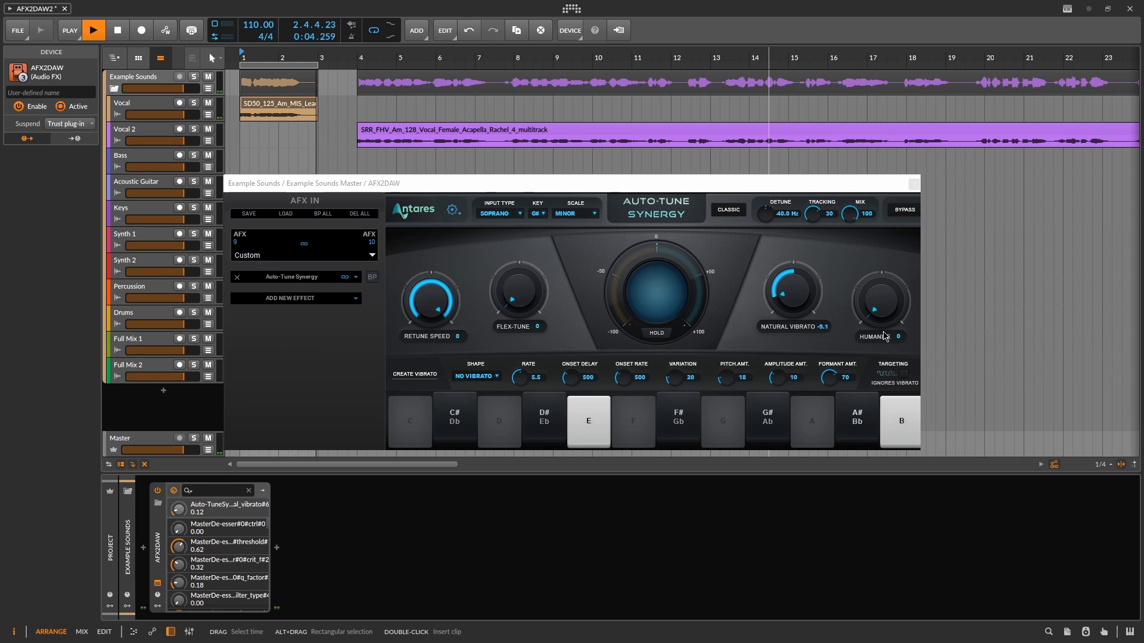
left_click_drag(880, 301, 893, 352)
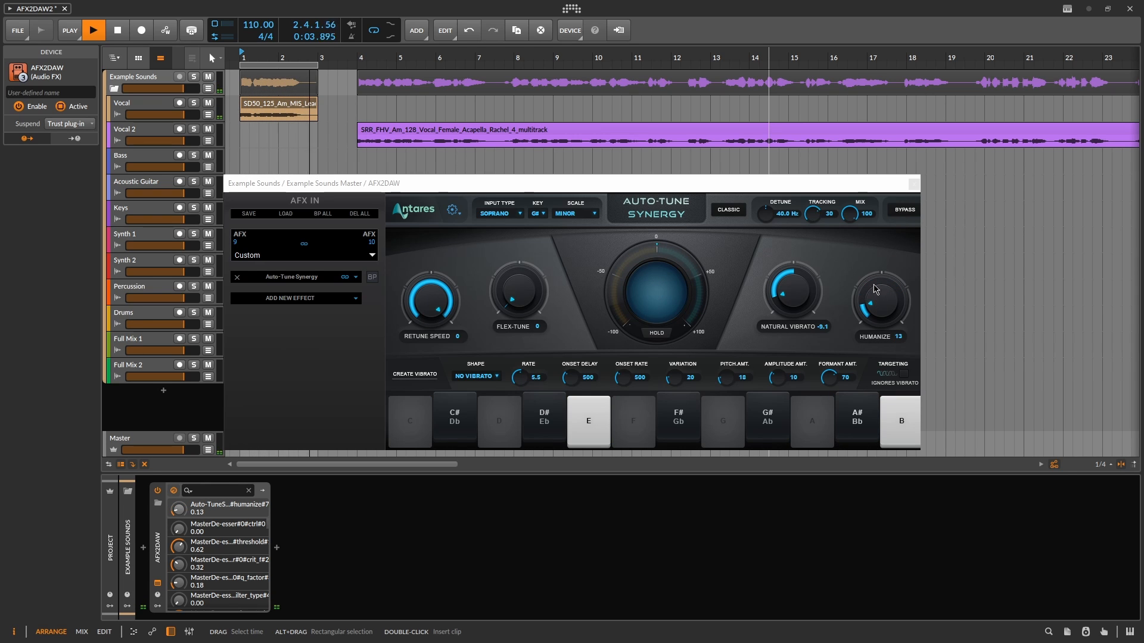
left_click(905, 209)
key("space")
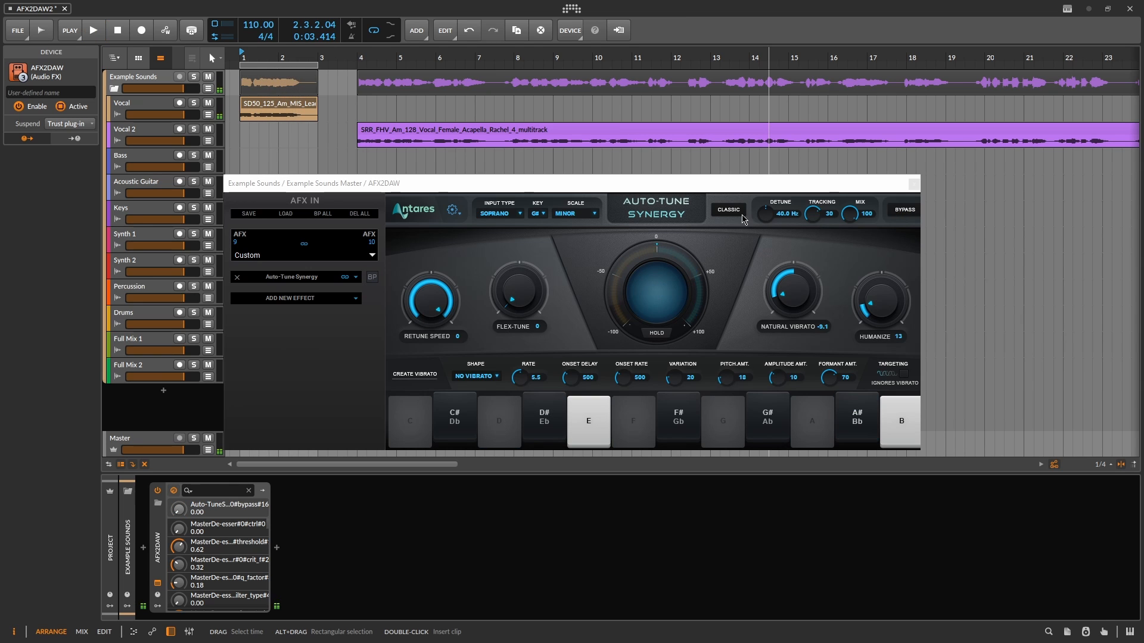
- Enable Classic mode and audition the Vocal loop with it
left_click(739, 213)
key("space")
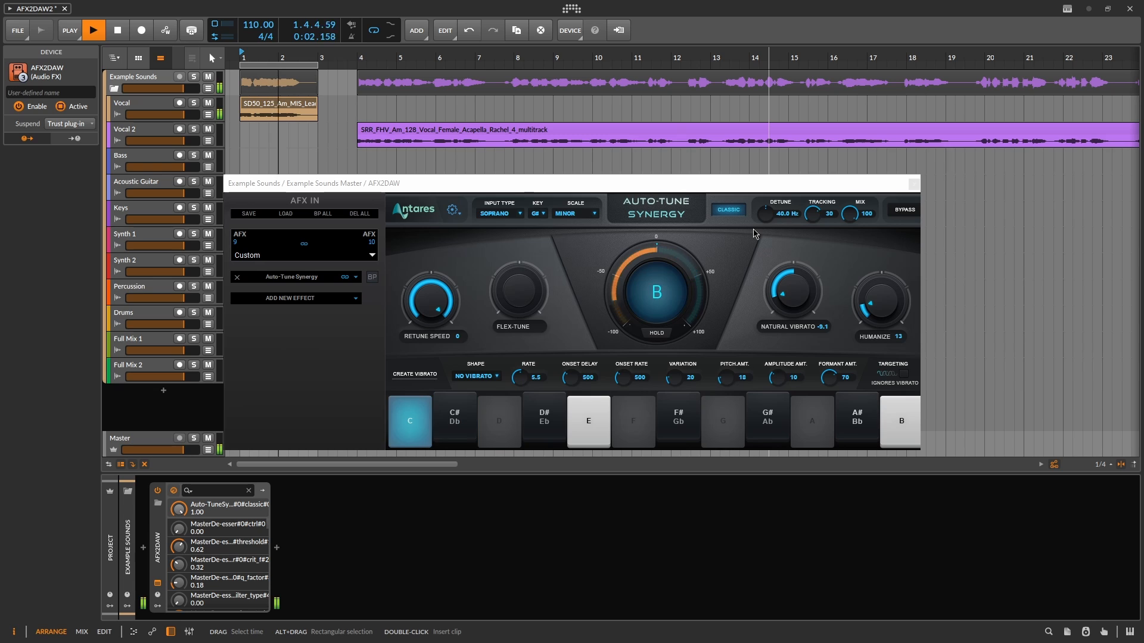
key("space")
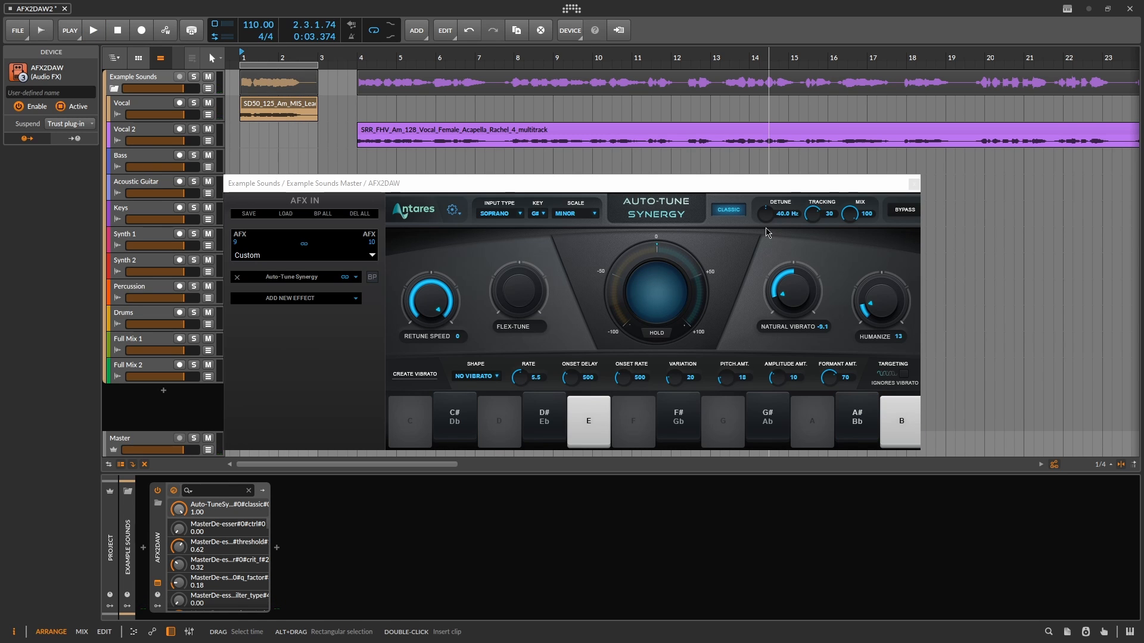
- Set the input type to INSTRUMENT and play the Vocal 2 clip from its start
left_click(522, 216)
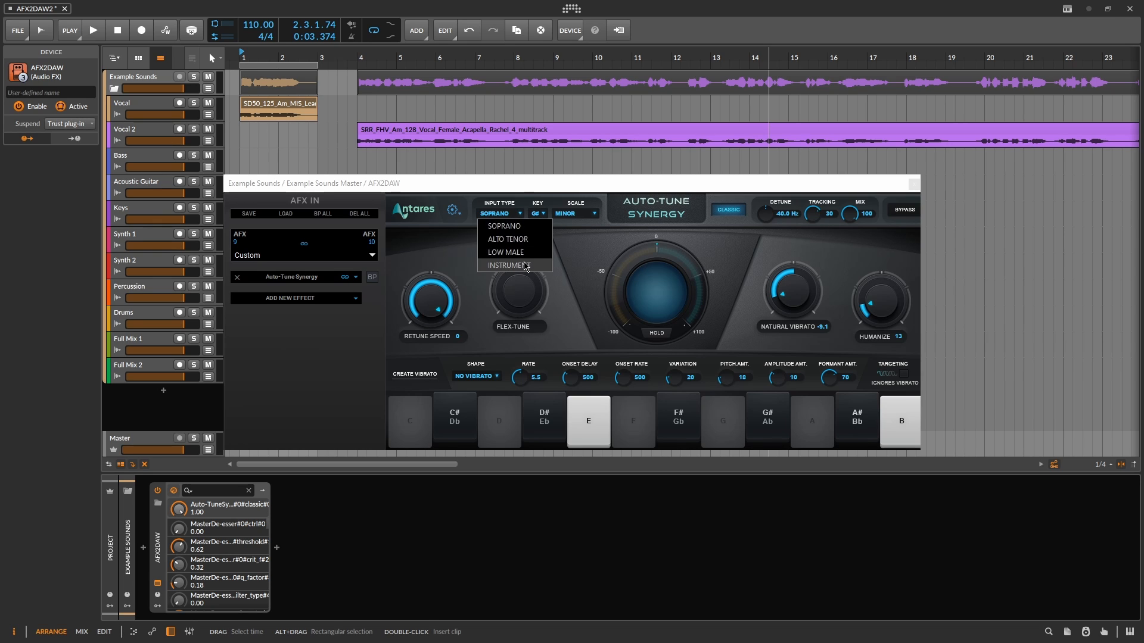
left_click(525, 267)
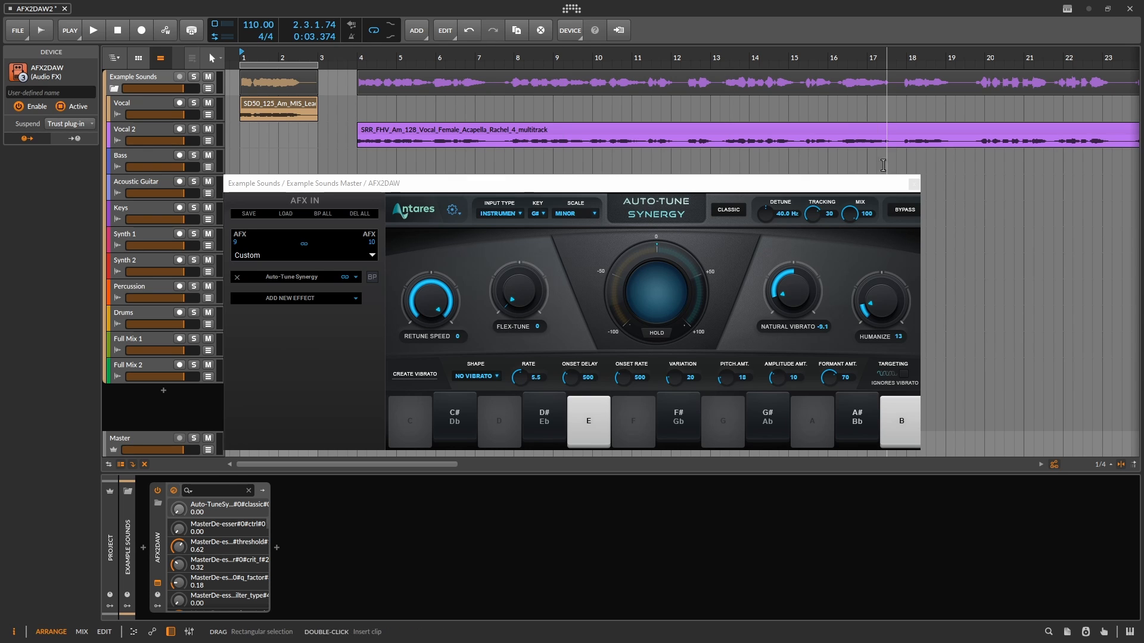
left_click(543, 135)
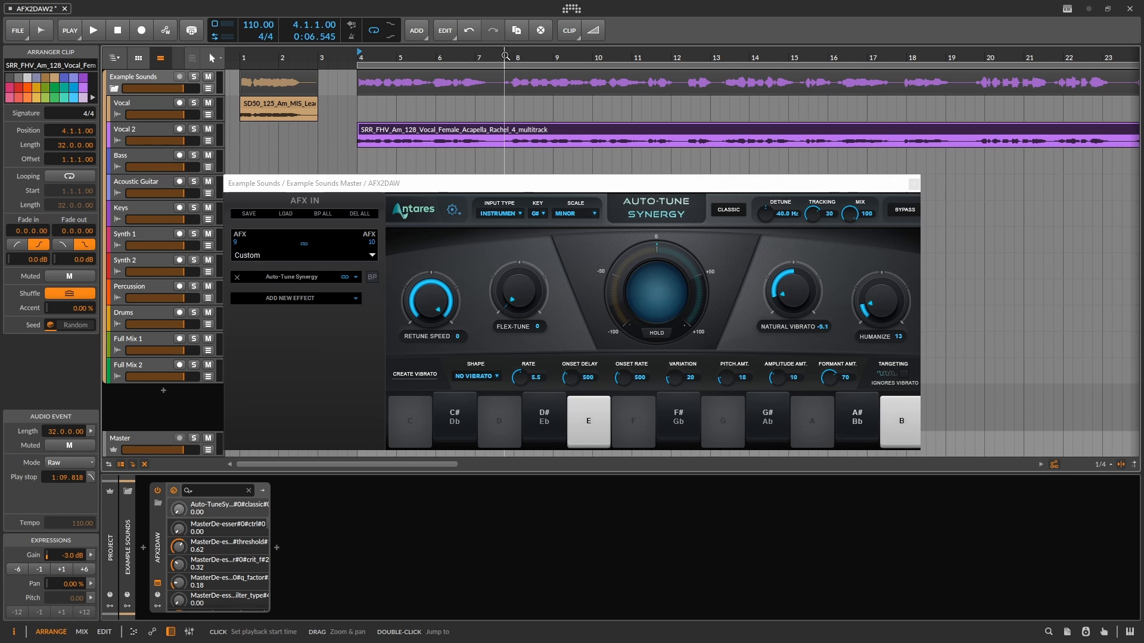
left_click_drag(505, 56, 519, 56)
key("space")
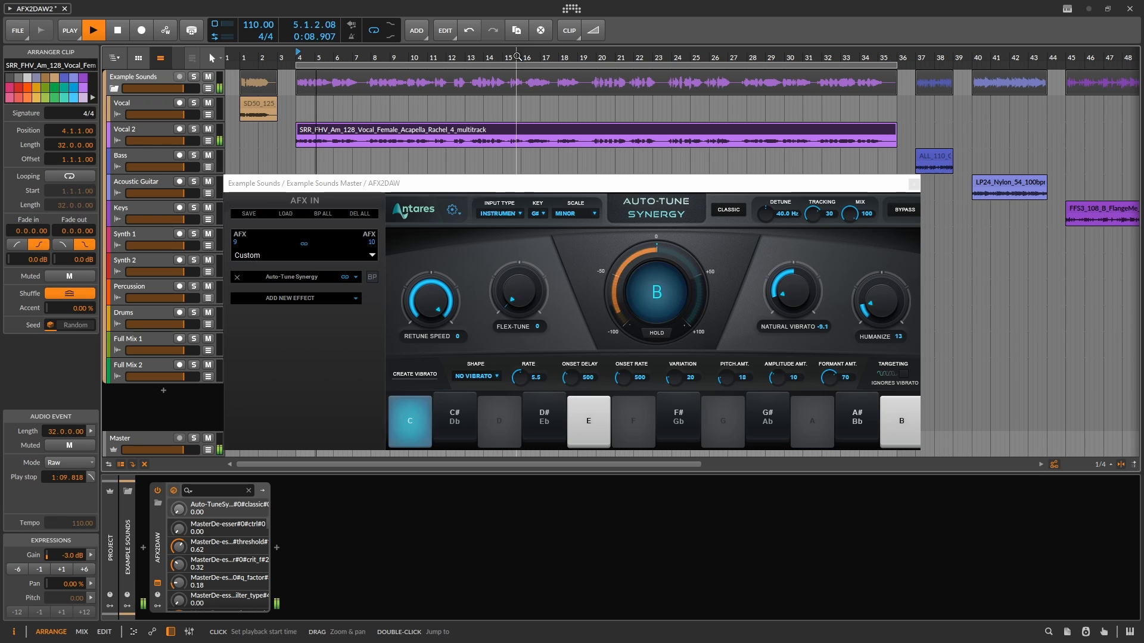
- Enable Classic mode during playback of Vocal 2 and raise the retune speed to 49
left_click(731, 210)
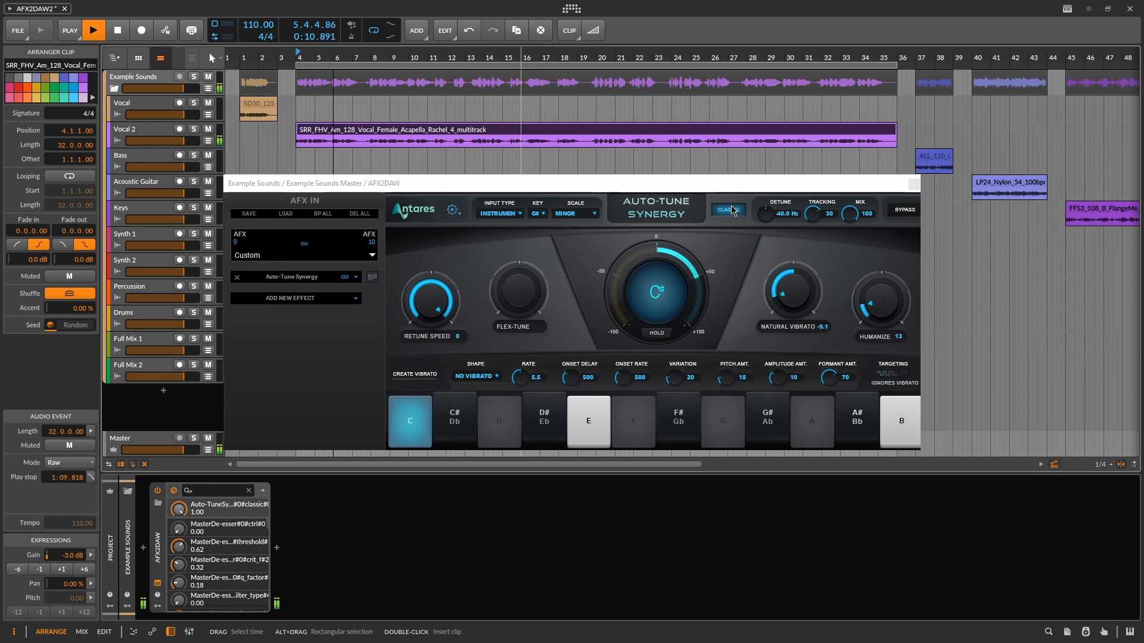
scroll(445, 322, "up", 3)
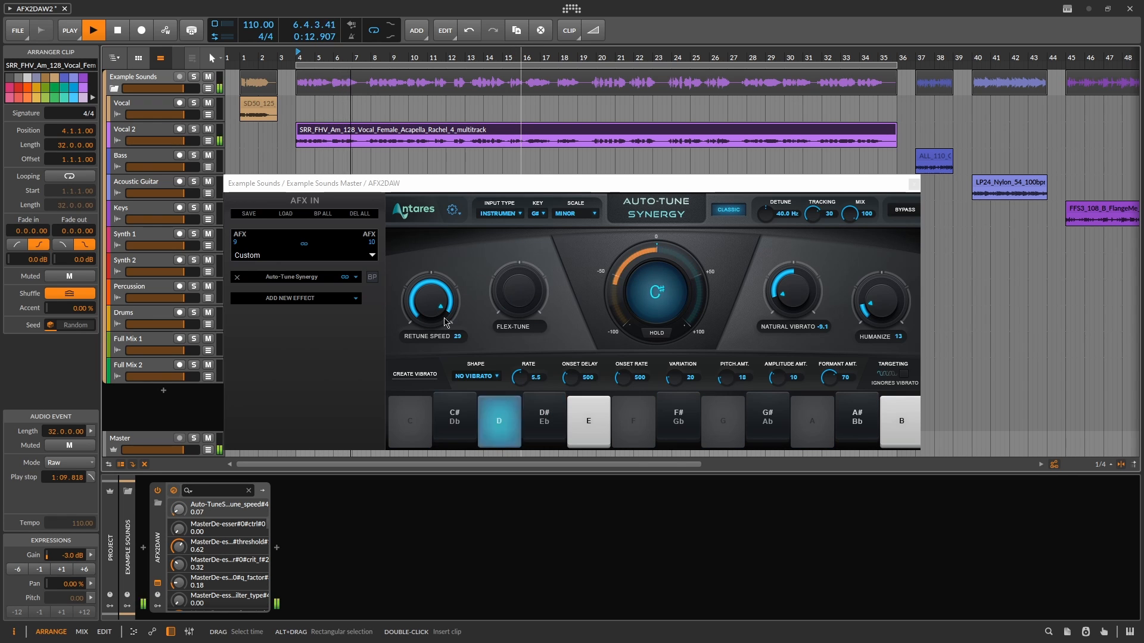
scroll(444, 325, "up", 2)
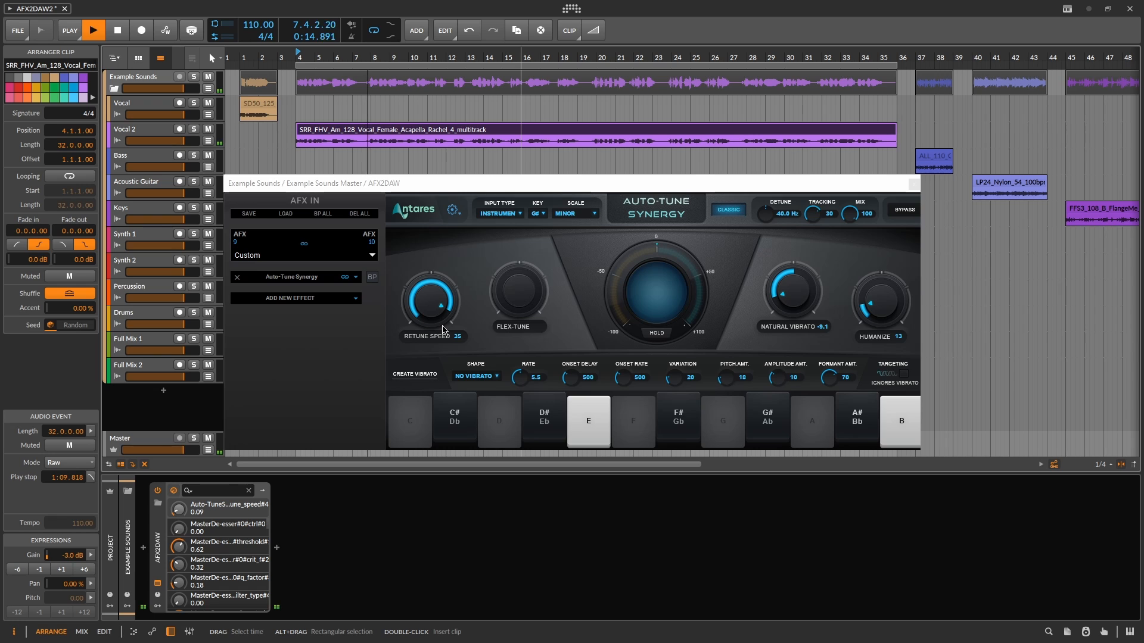
scroll(443, 334, "up", 4)
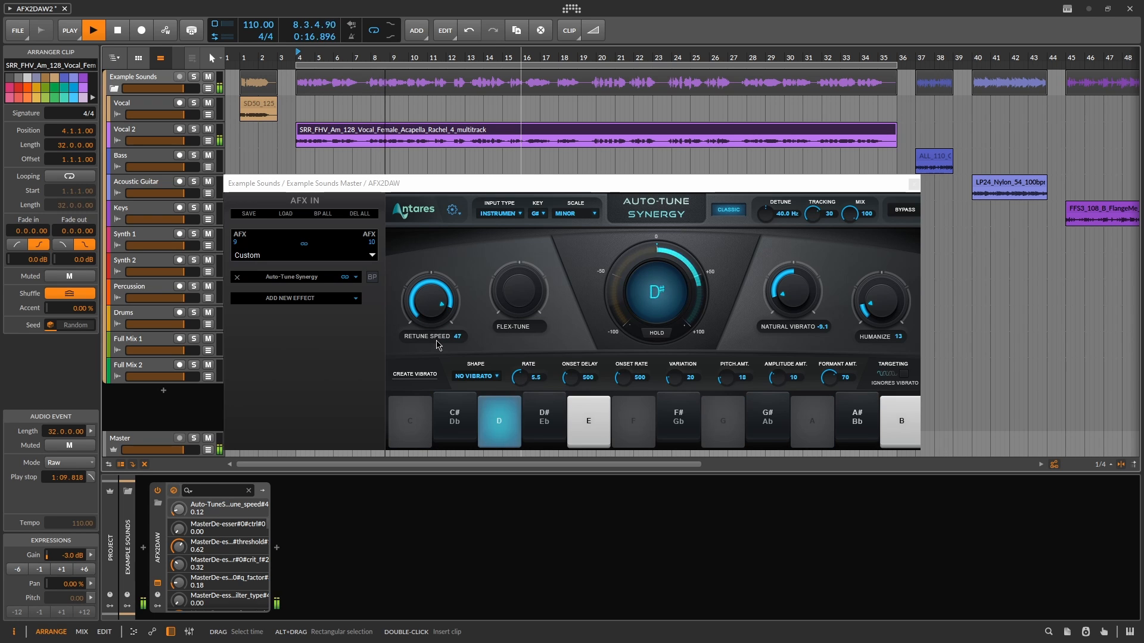
scroll(437, 344, "up", 1)
- Reset Natural Vibrato to 0.0 and set Humanize to 12
double_click(786, 293)
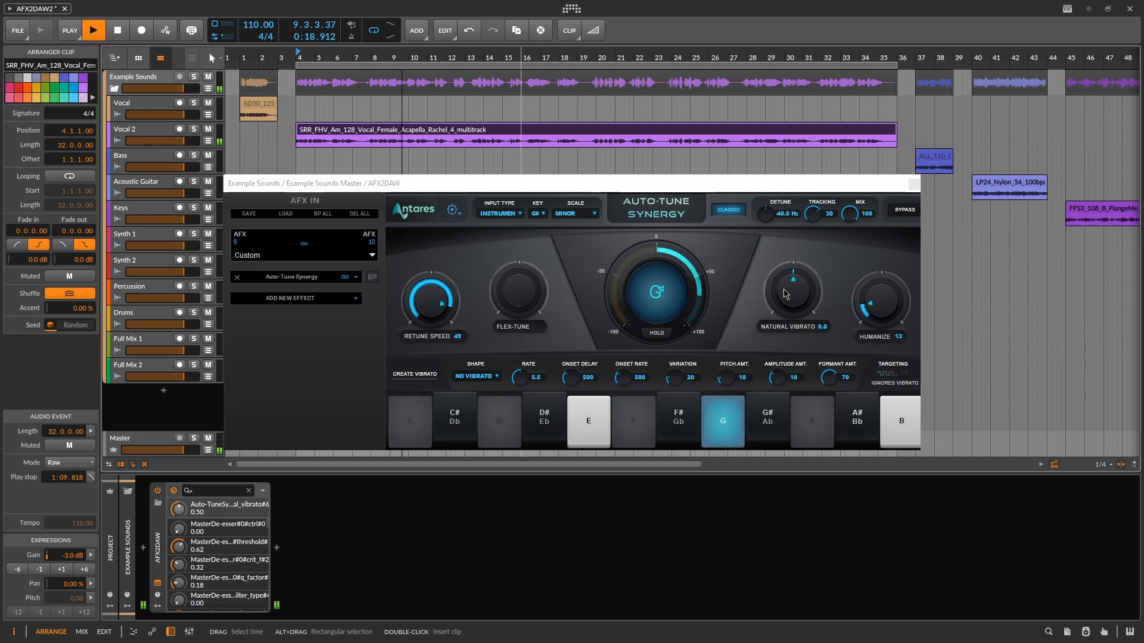
mouse_move(881, 301)
left_mouse_down()
mouse_move(917, 213)
mouse_move(862, 296)
left_mouse_up()
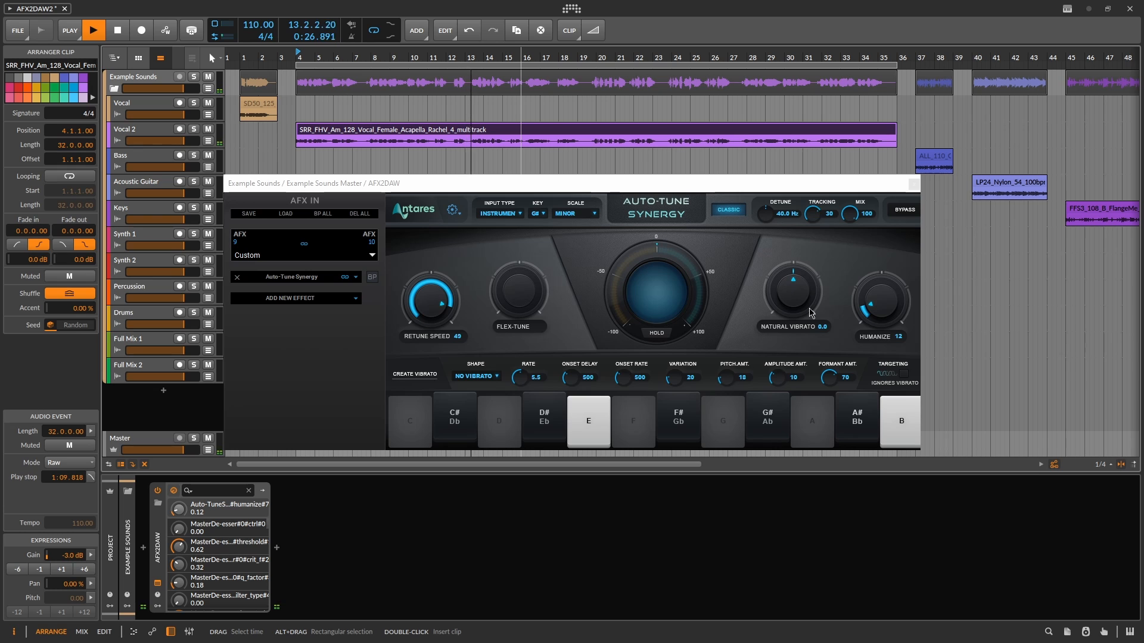
- Create a SQUARE-shaped vibrato with formant amount 100, amplitude amount 30 and pitch amount 100
left_click(493, 376)
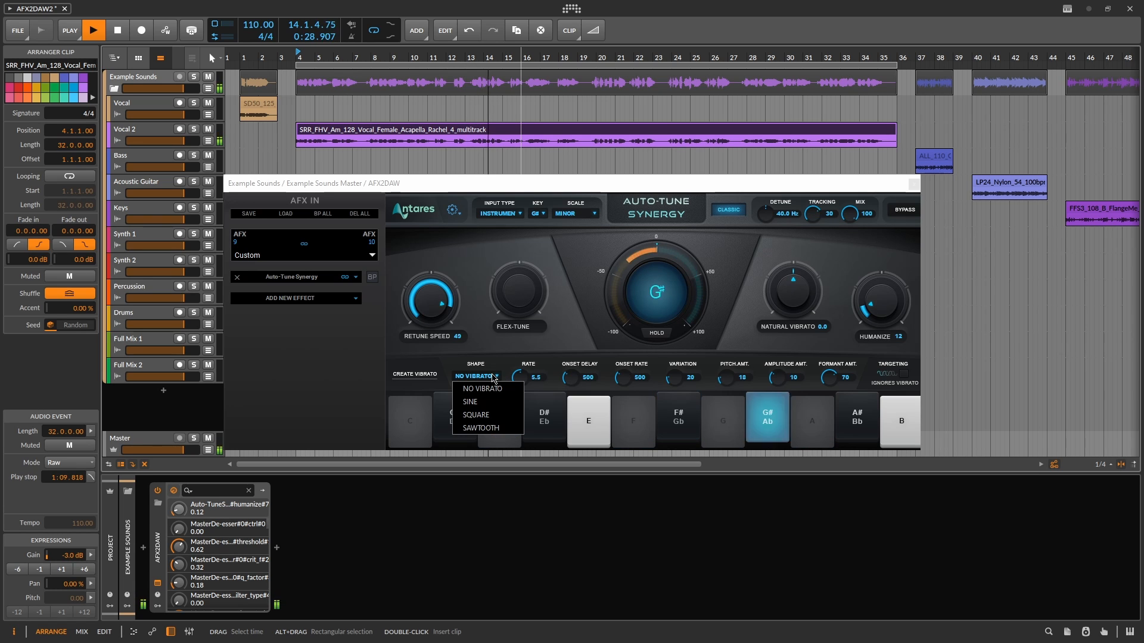
left_click(476, 414)
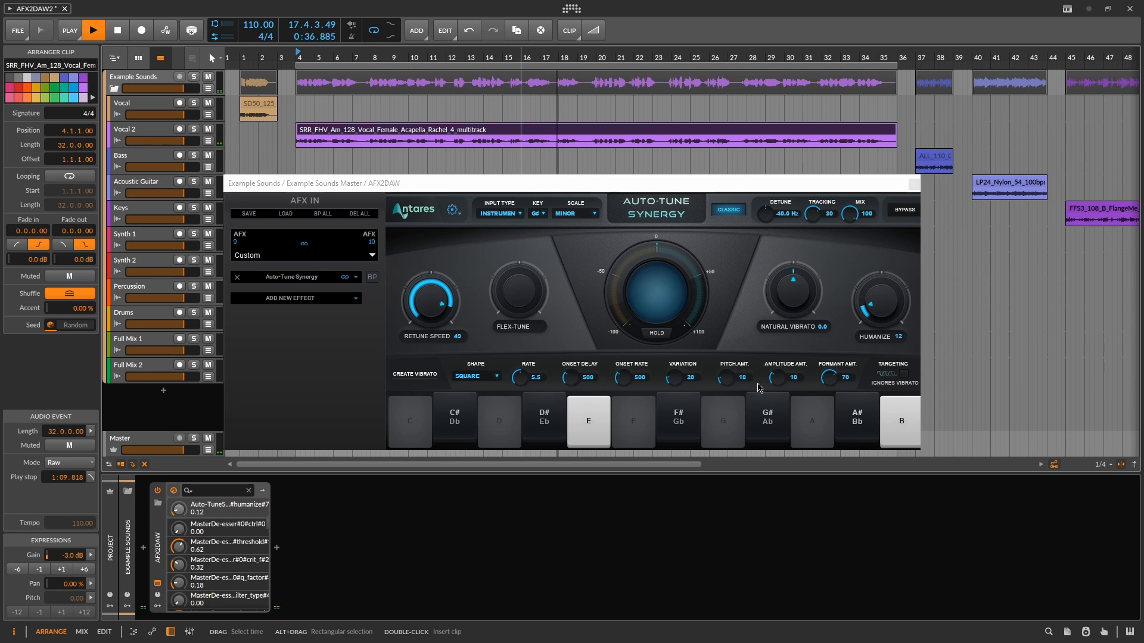
left_click_drag(829, 377, 843, 336)
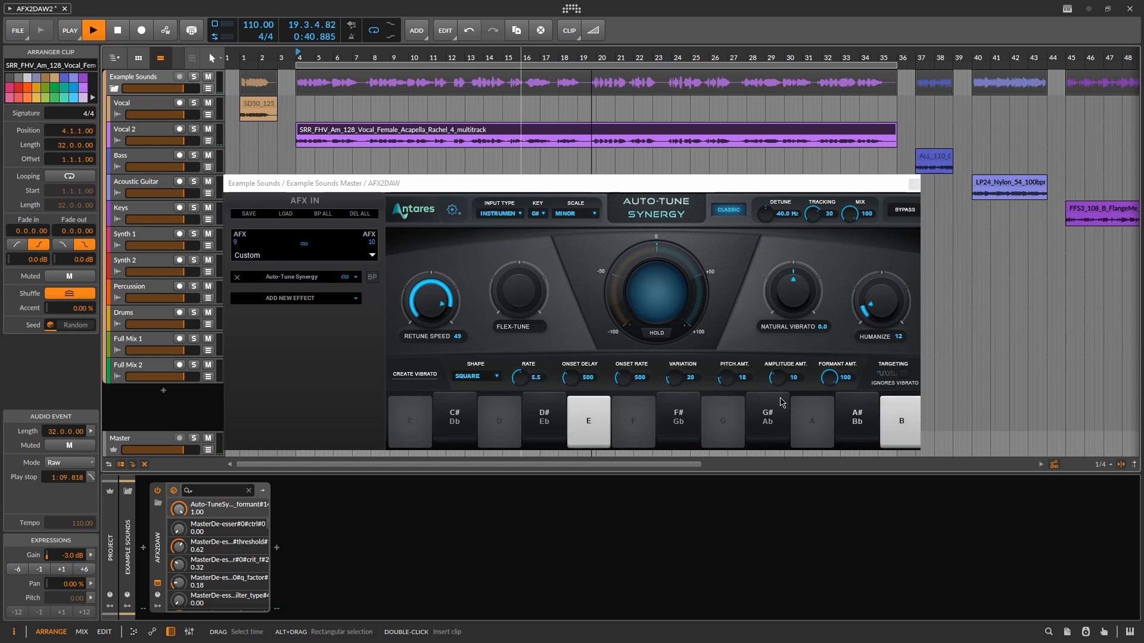
left_click_drag(782, 402, 762, 263)
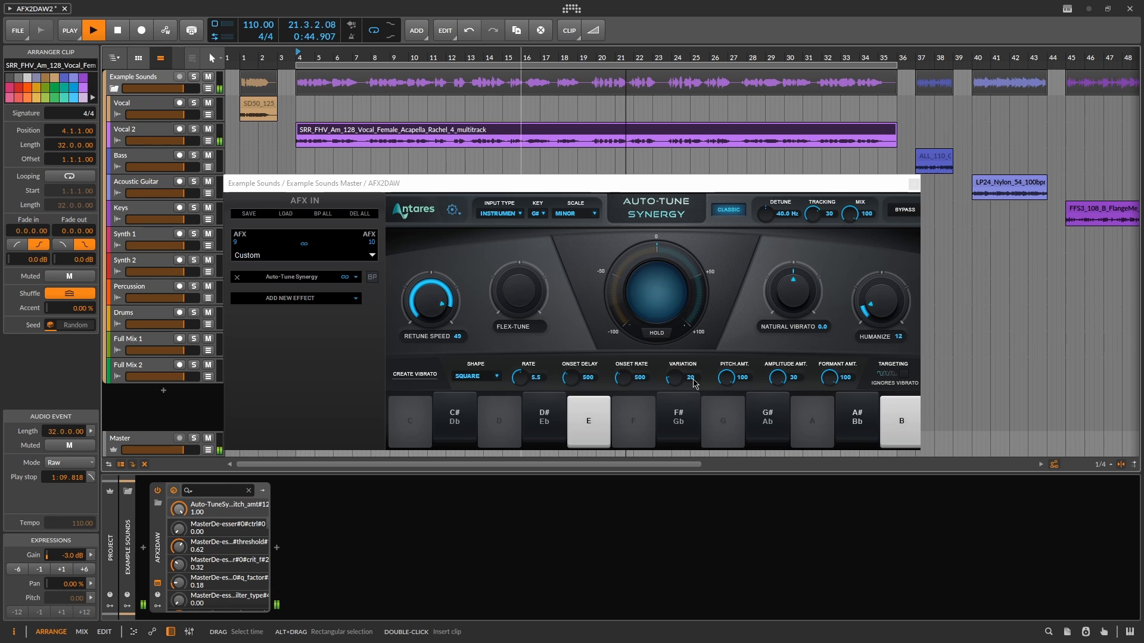
- Set the created vibrato's variation to 81, onset rate to 291, onset delay to 149 and rate to 10.0
left_click_drag(670, 381, 672, 345)
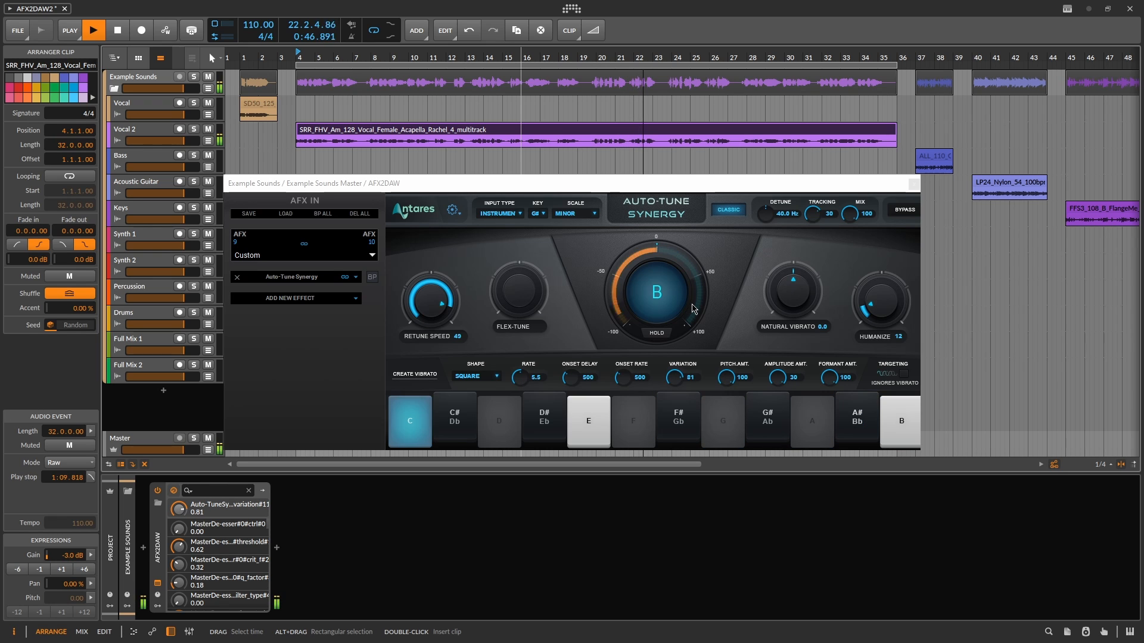
left_click_drag(595, 376, 621, 502)
left_click_drag(515, 383, 517, 262)
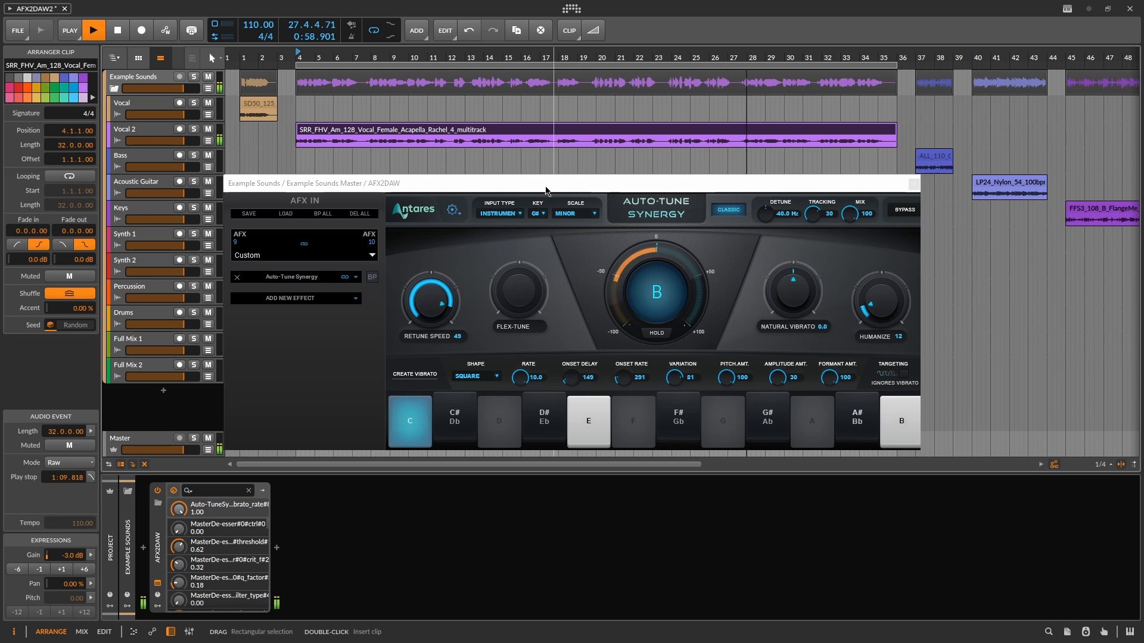
- Change the vibrato shape to SAWTOOTH and bypass Auto-Tune Synergy to hear the dry Vocal 2
left_click(494, 376)
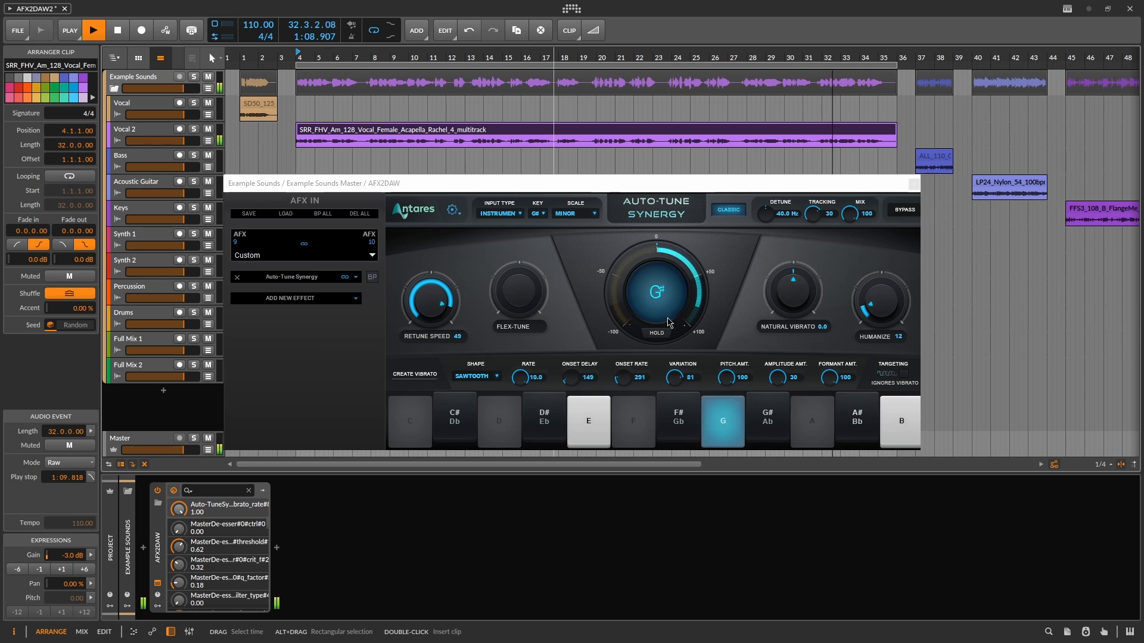
left_click(903, 211)
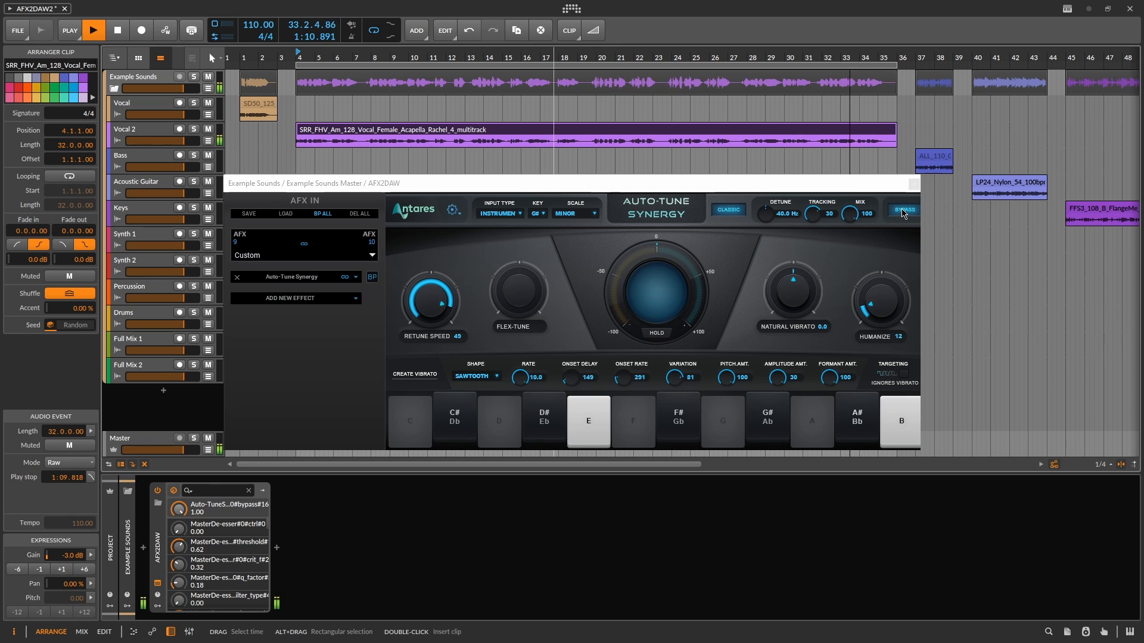
- Re-enable Auto-Tune Synergy, stop playback and set its input type to SOPRANO
left_click(903, 210)
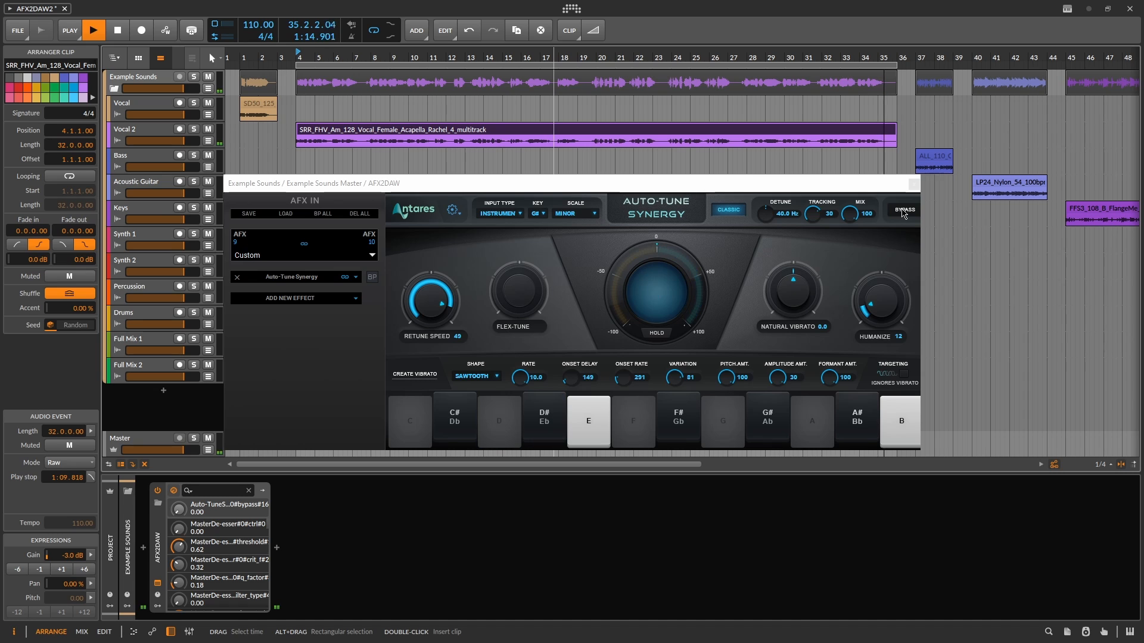
key("space")
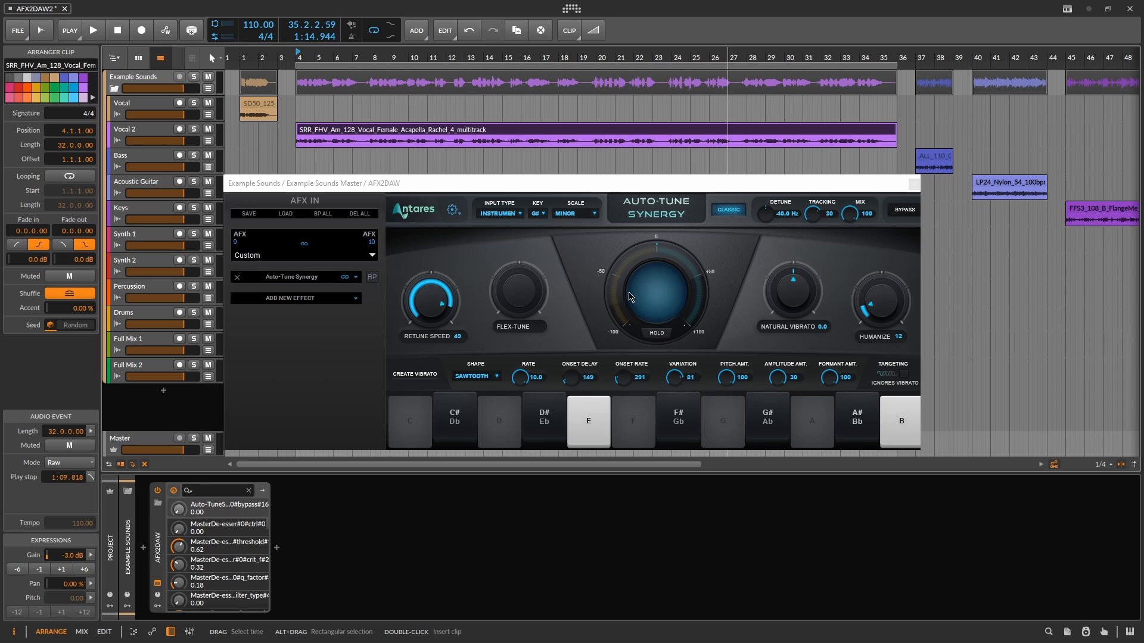
left_click(521, 214)
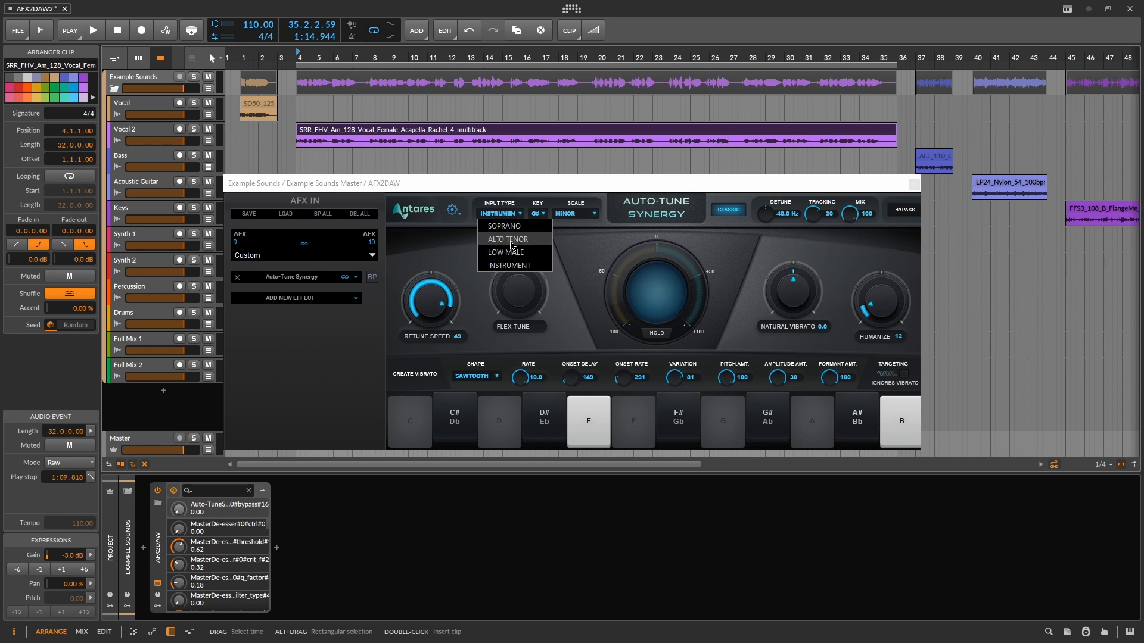
left_click(504, 226)
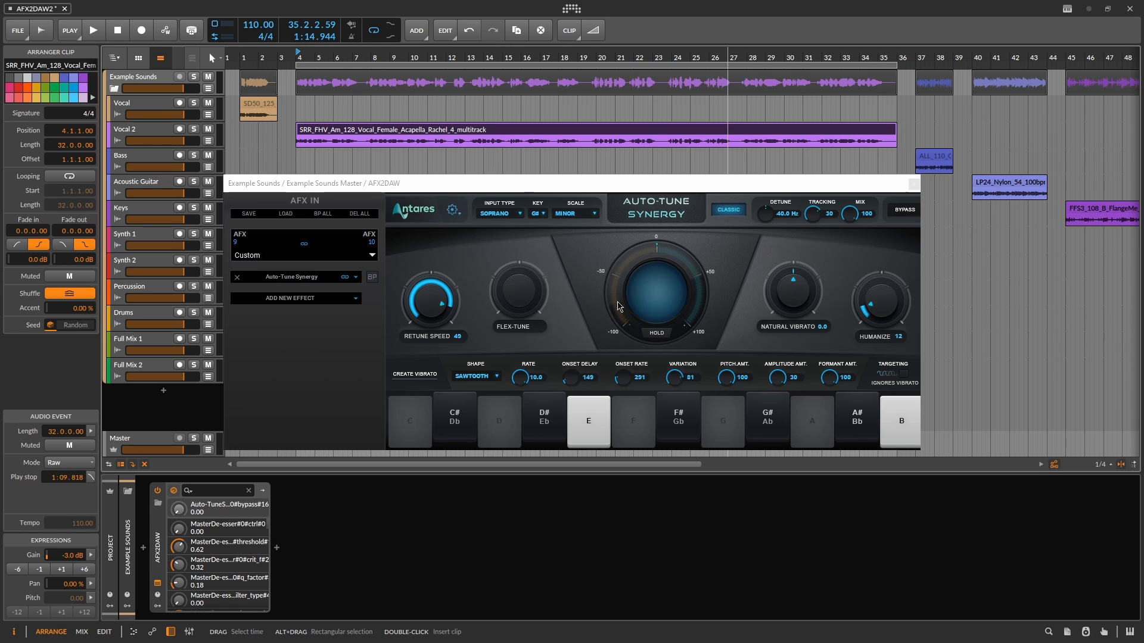
- Check the non-native plugin list in WordPad, then return to Bitwig and audition the dry Bass loop
scroll(450, 304, "down", 3)
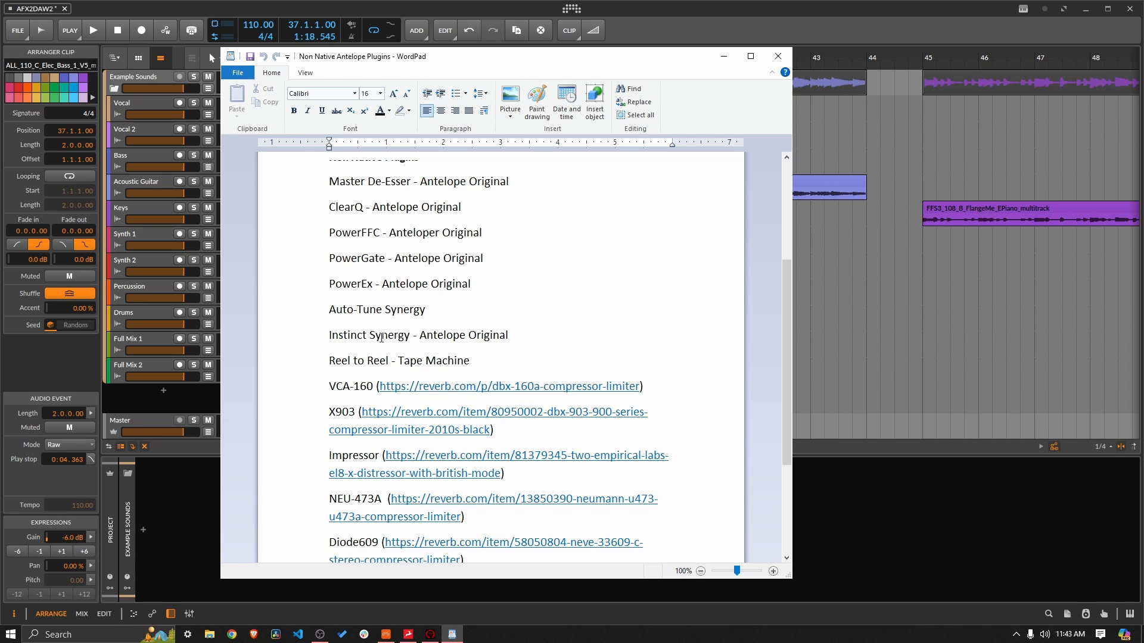
left_click(1063, 8)
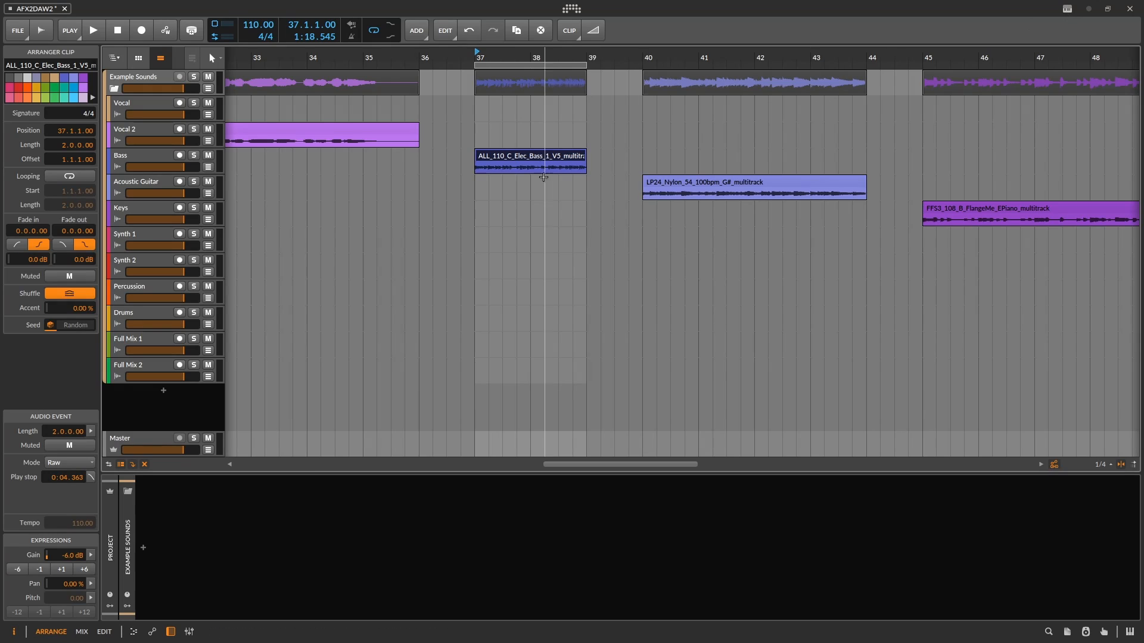
key("space")
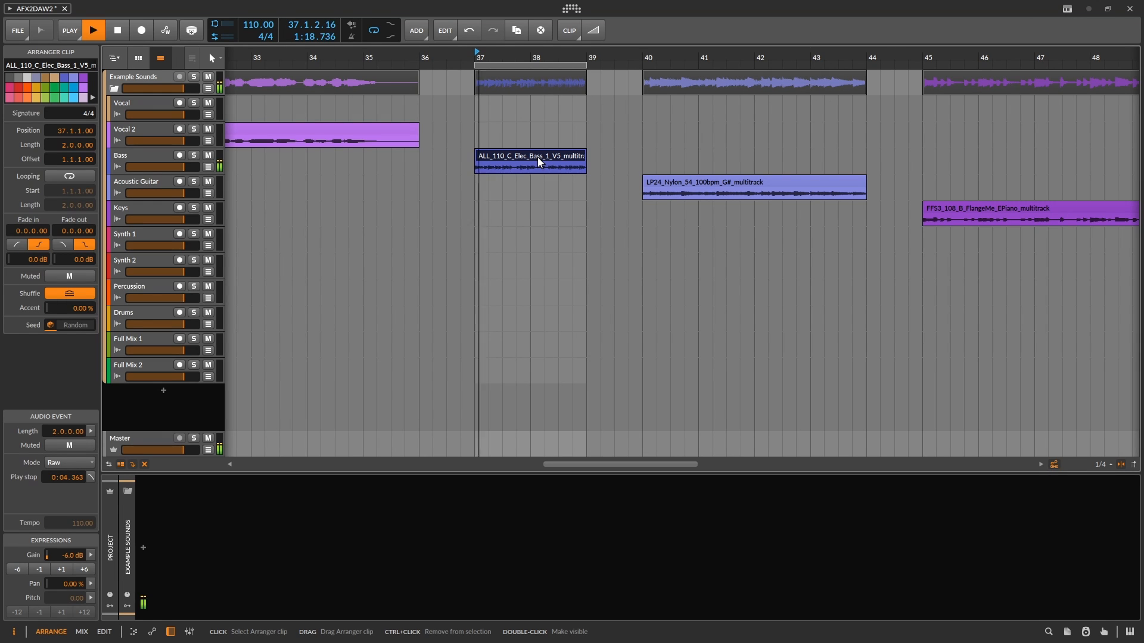
key("space")
- Insert the AFX2DAW_MONO device on the Example Sounds group track
left_click(153, 80)
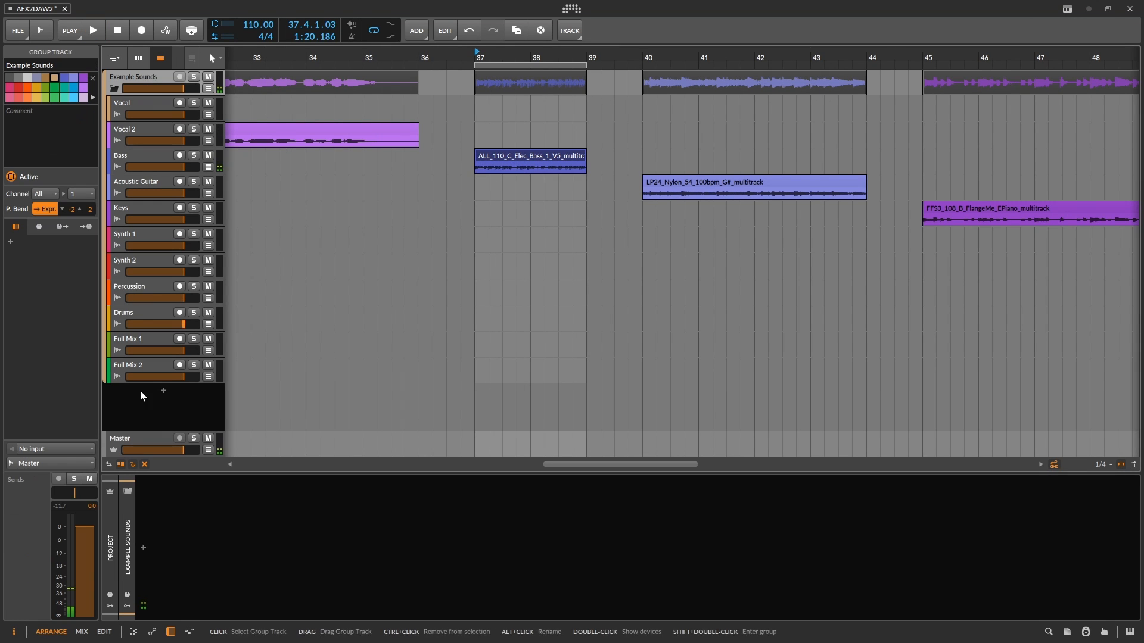
left_click(144, 548)
type("afx")
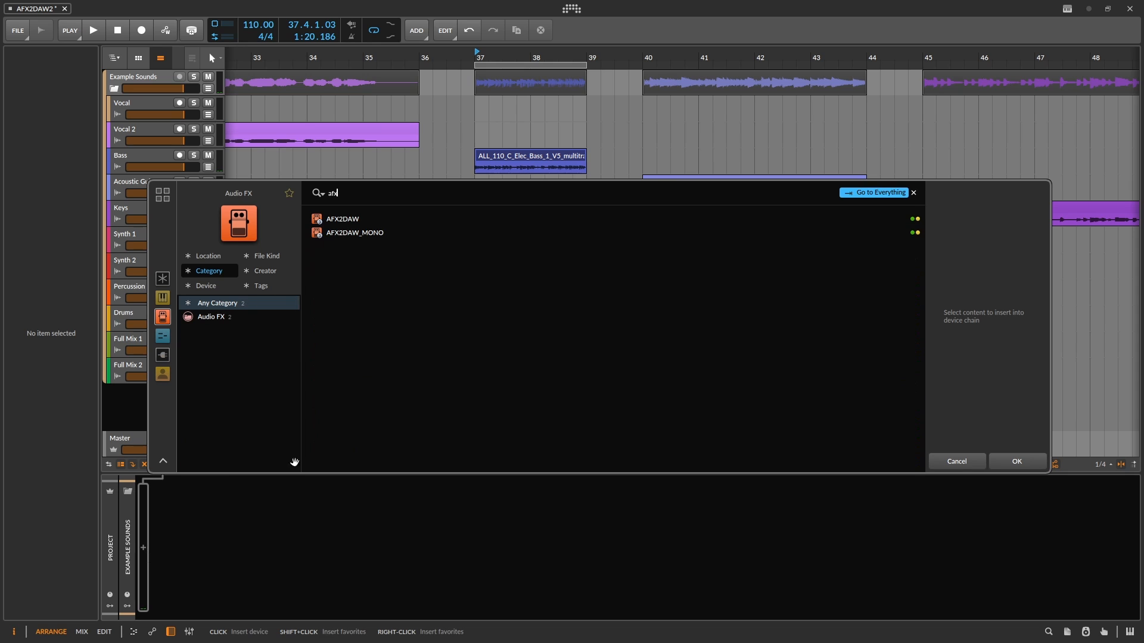
left_click(412, 231)
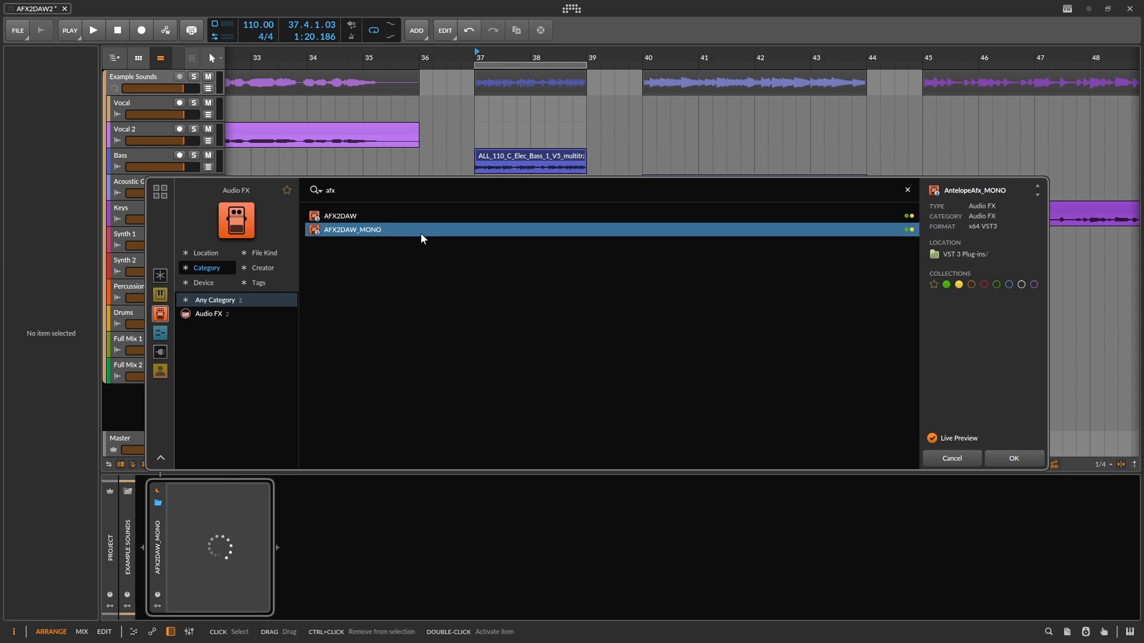
left_click(1013, 459)
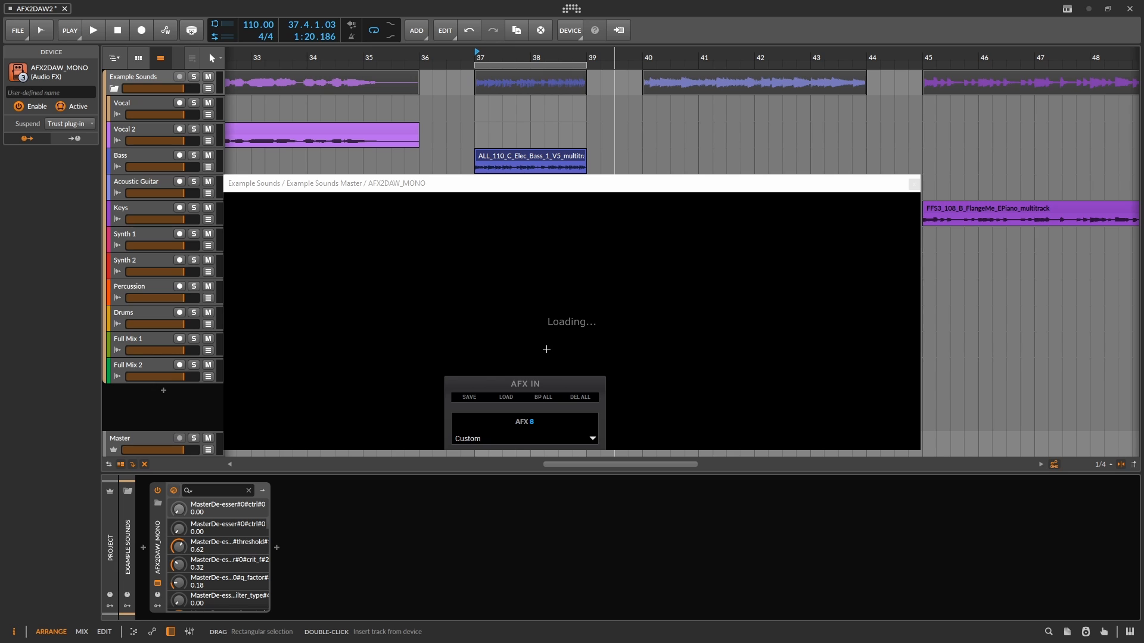
- Load the Instinct Synergy special-processing effect into AFX2DAW_MONO and reposition the plugin window
left_click(355, 277)
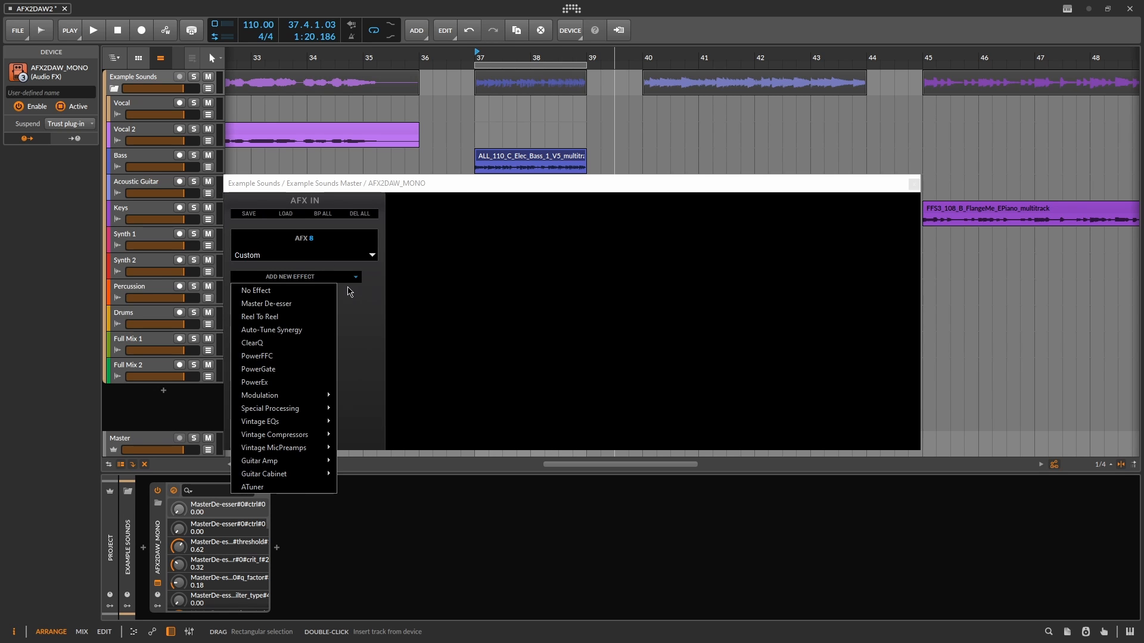
mouse_move(318, 408)
left_click(366, 409)
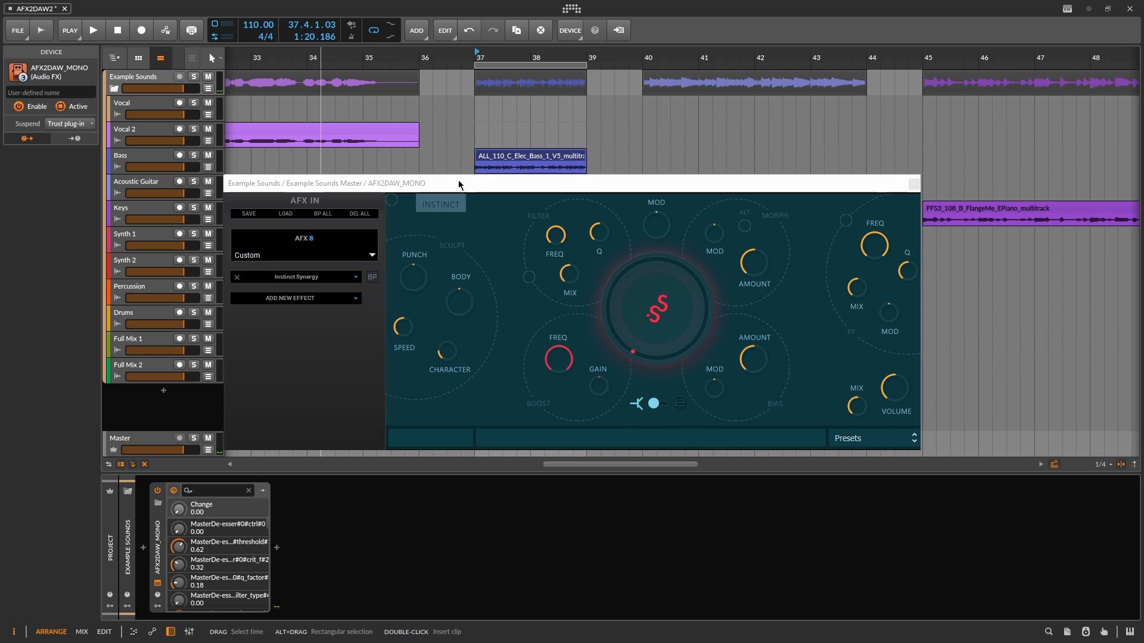
left_click_drag(458, 185, 426, 201)
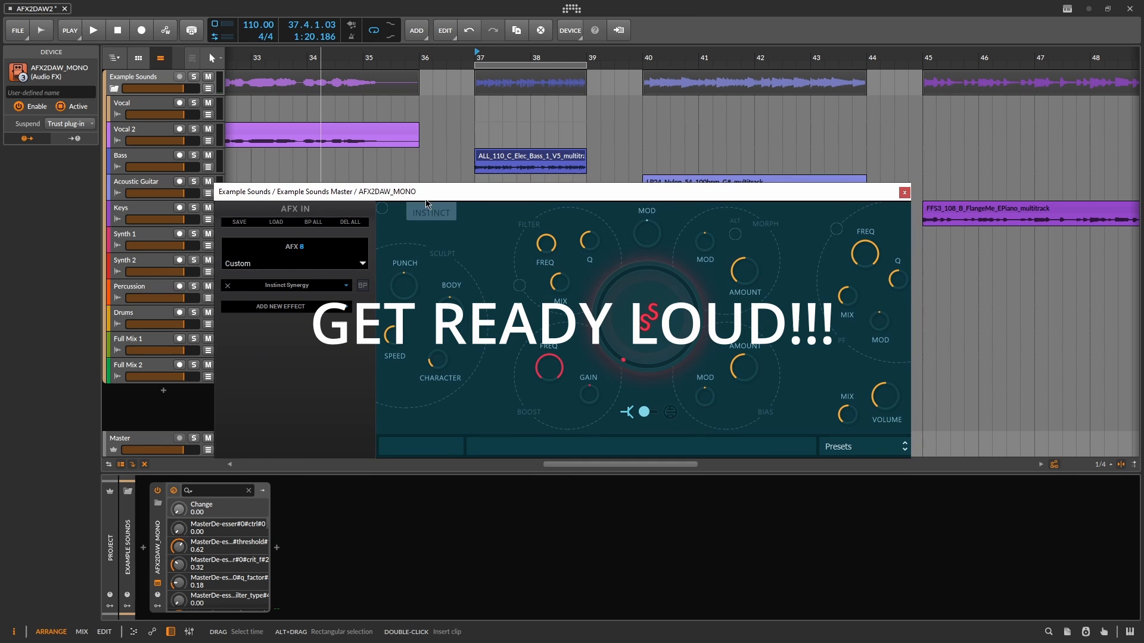
- Play the Bass loop with Instinct Synergy bypassed, and re-enable the effect to compare
left_click(382, 209)
key("space")
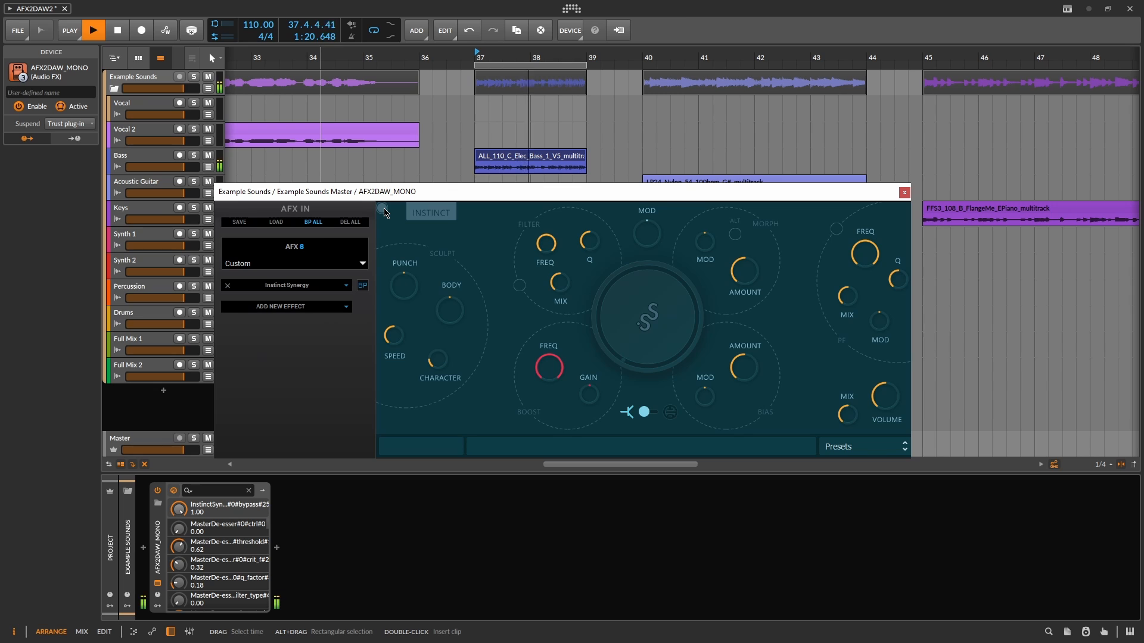
left_click(383, 211)
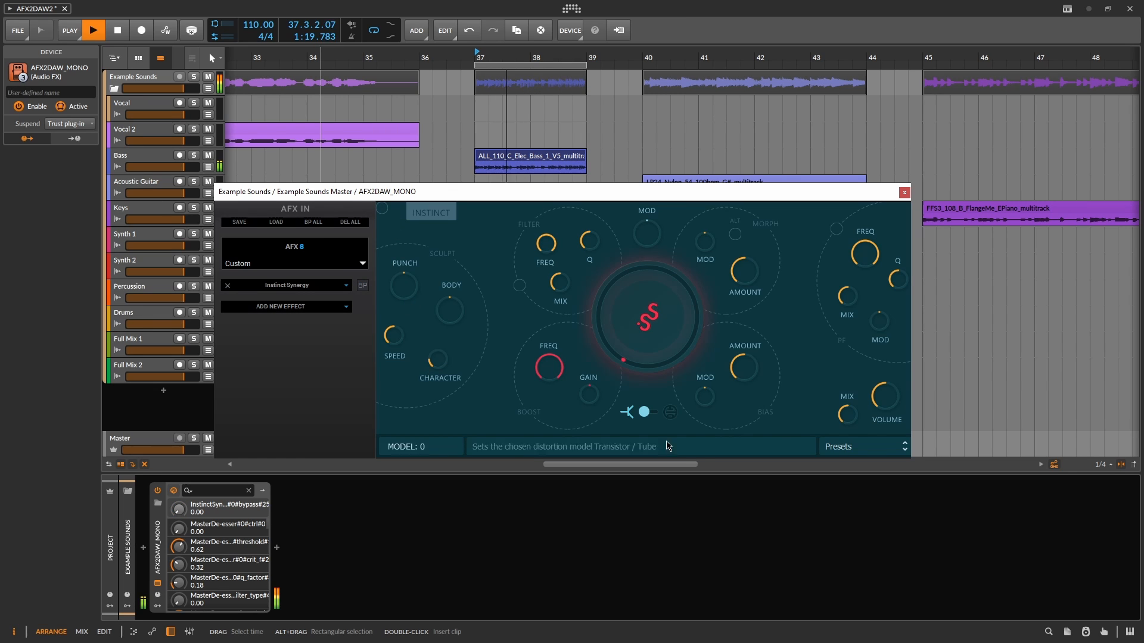
- Try the Tube distortion model, return to Transistor and restart the Bass loop
left_click(659, 411)
key("space")
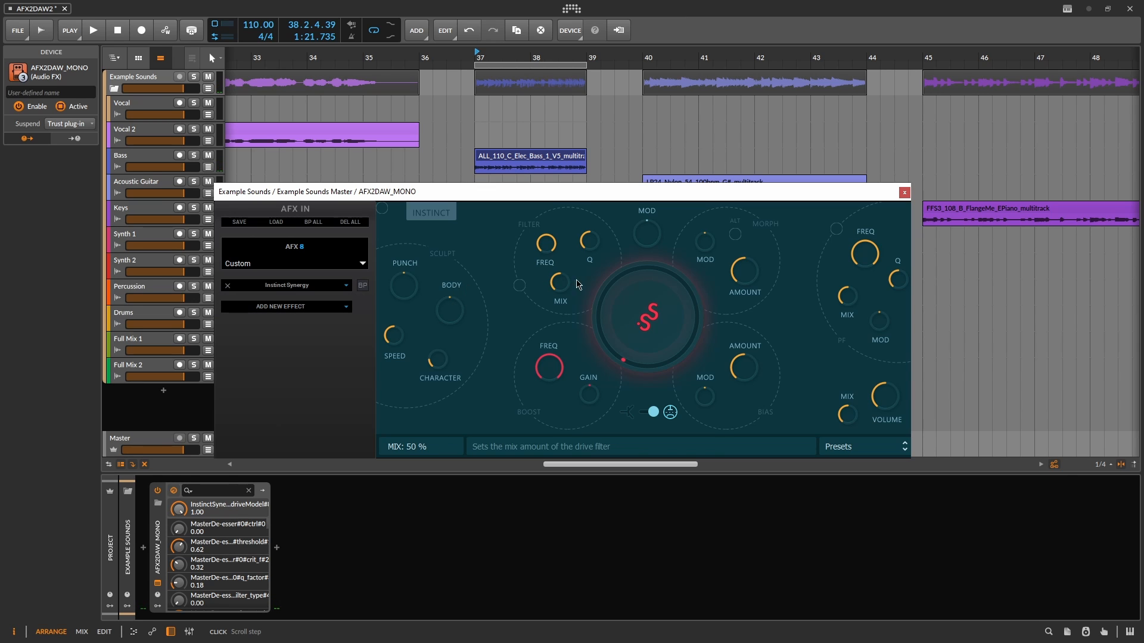
left_click(653, 412)
key("space")
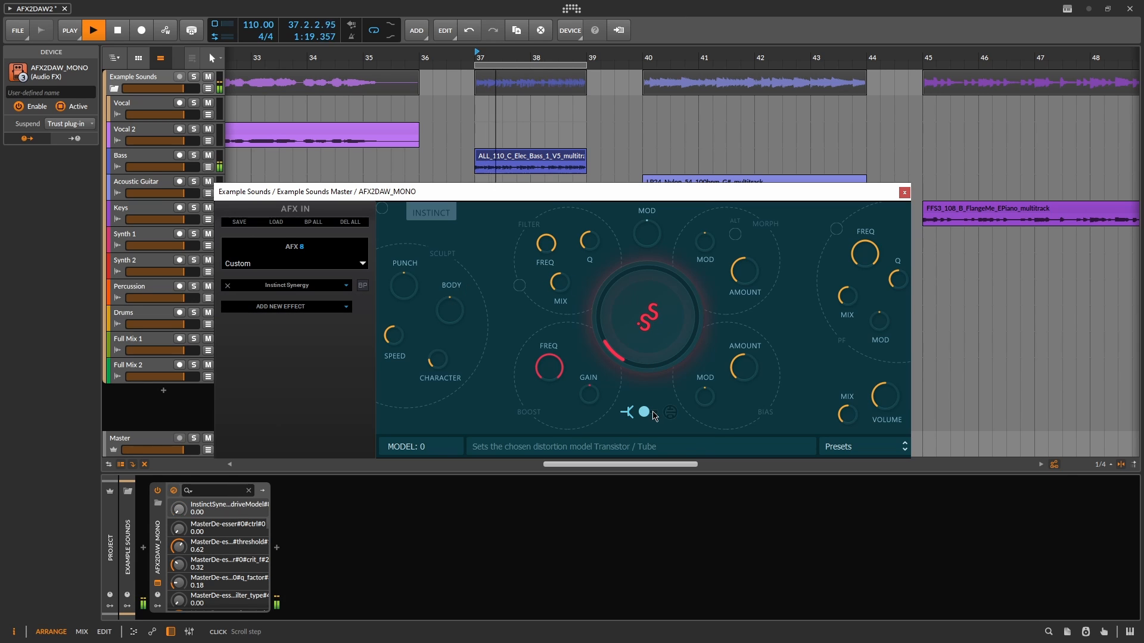
- Raise Instinct Synergy's main gain to 19% and switch the distortion model to Tube
left_click_drag(660, 353, 661, 329)
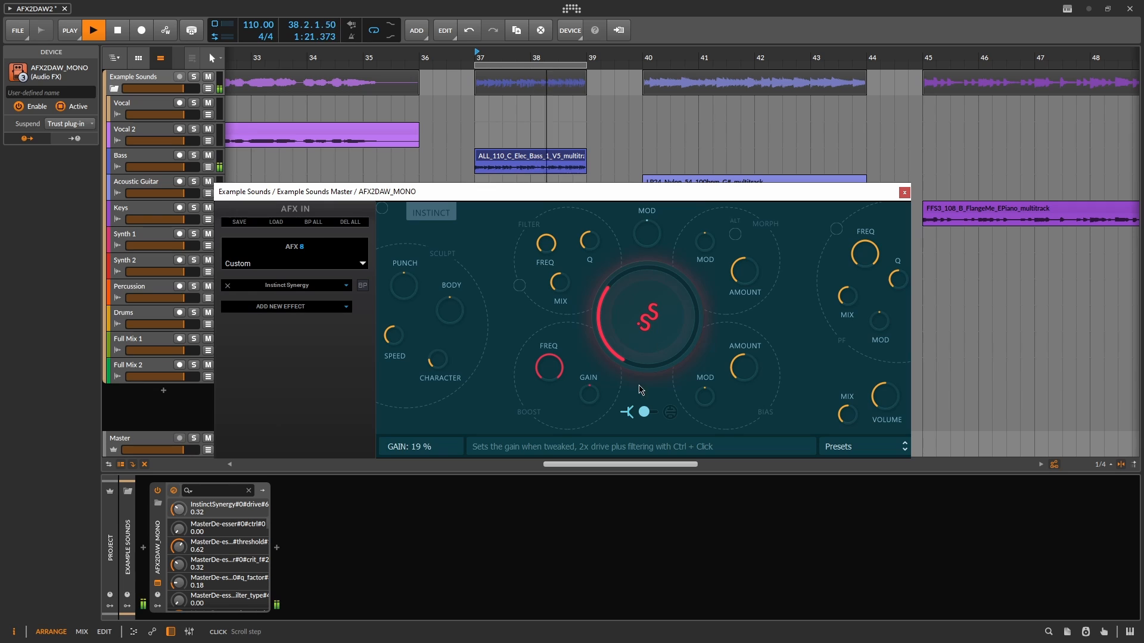
left_click(649, 416)
key("space")
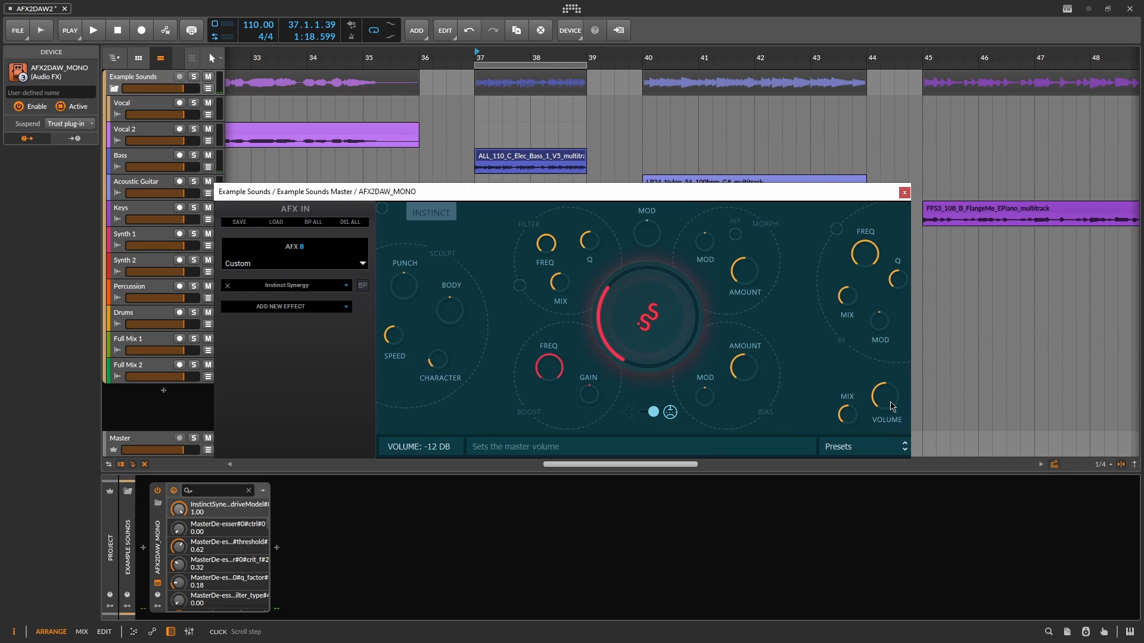
- Turn the overall mix fully up and set the volume to about -13 dB while the Bass loop plays
key("space")
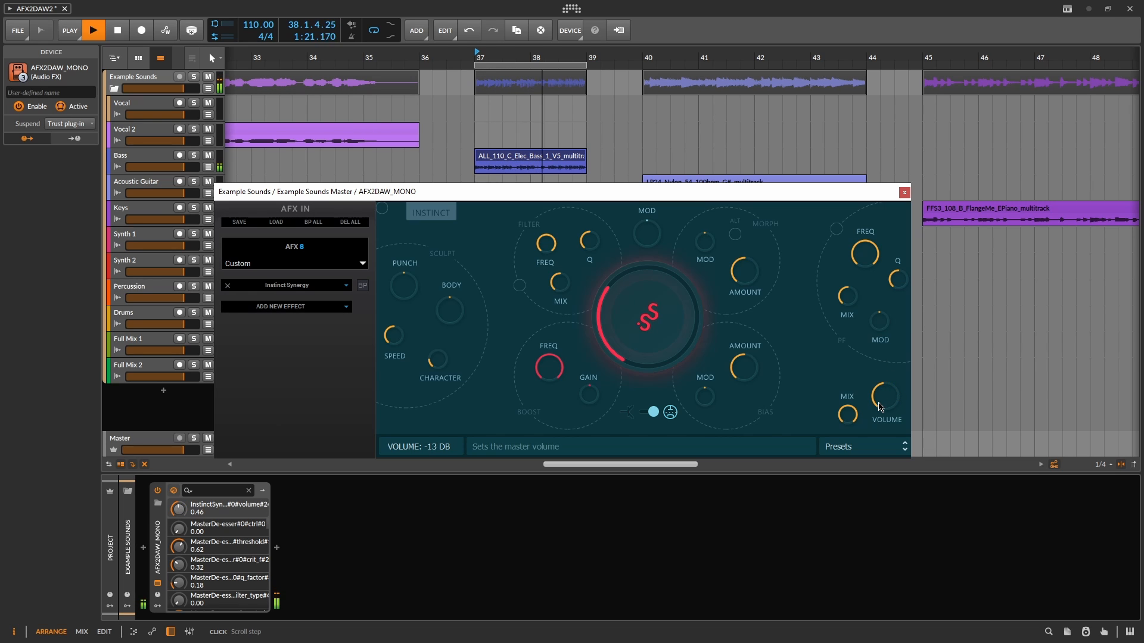
scroll(880, 399, "down", 3)
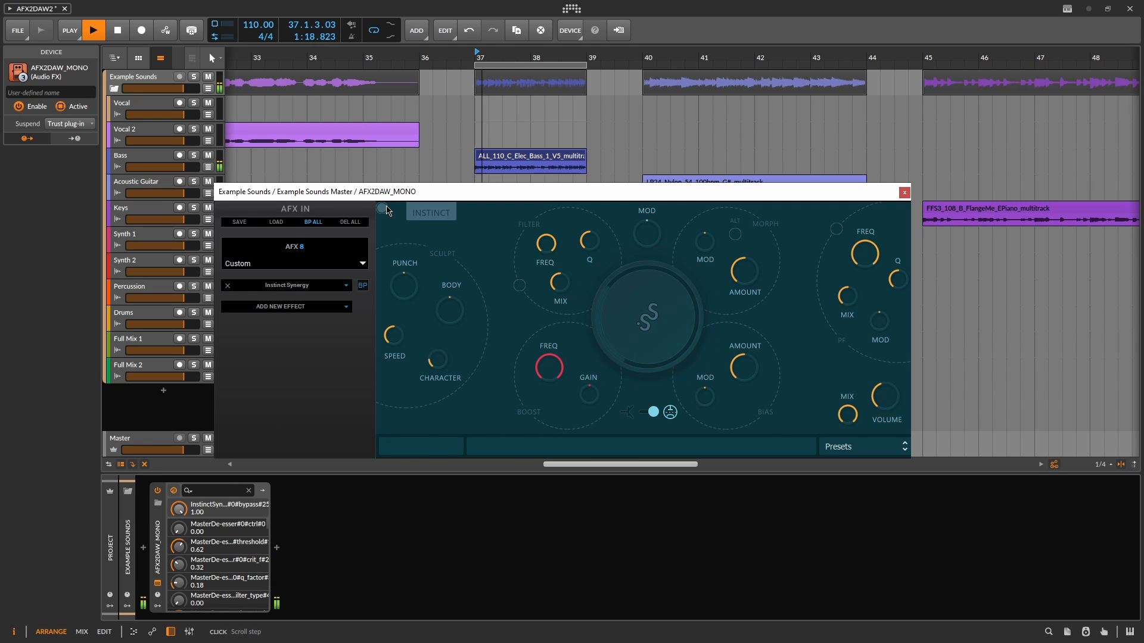
key("space")
- Load the Bassolagno preset from the Creative factory presets and play the Bass loop through it
left_click(849, 450)
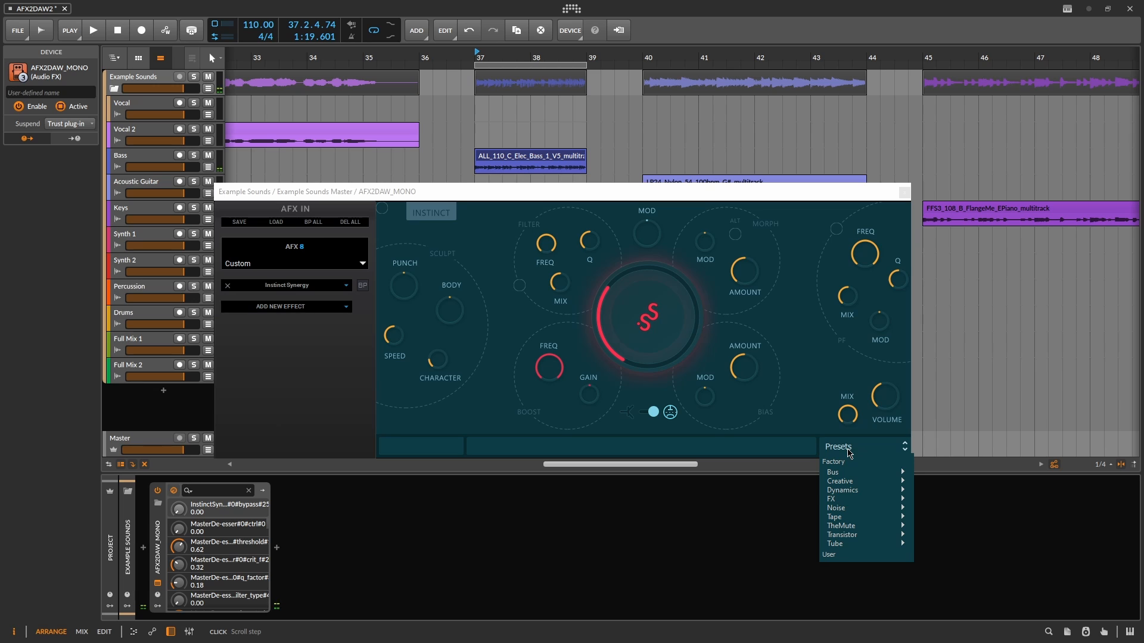
mouse_move(861, 486)
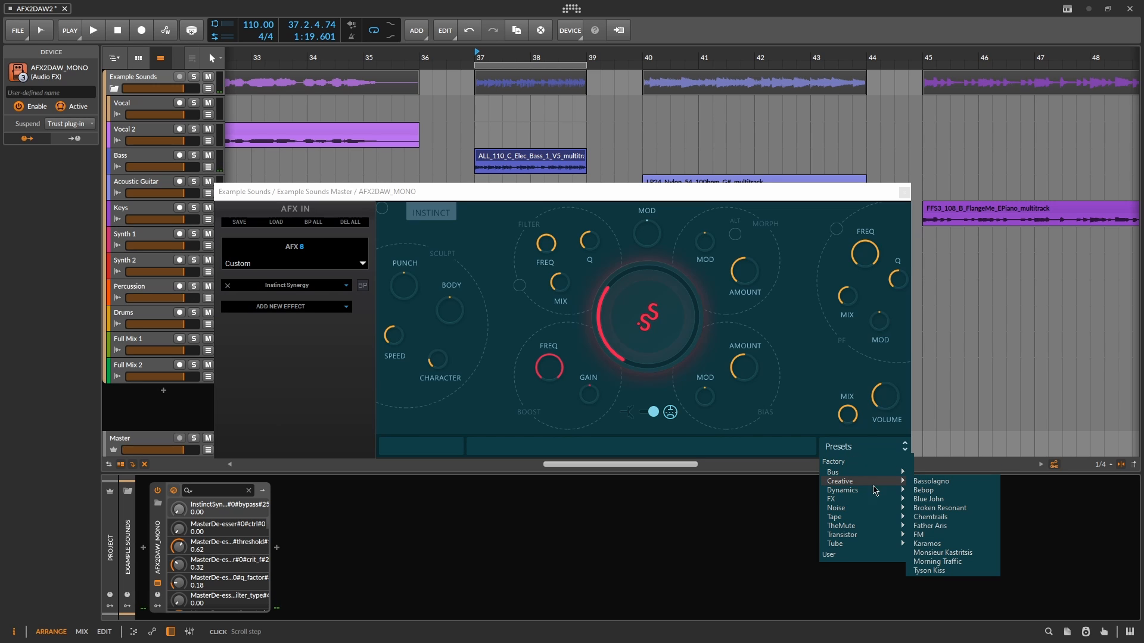
left_click(933, 482)
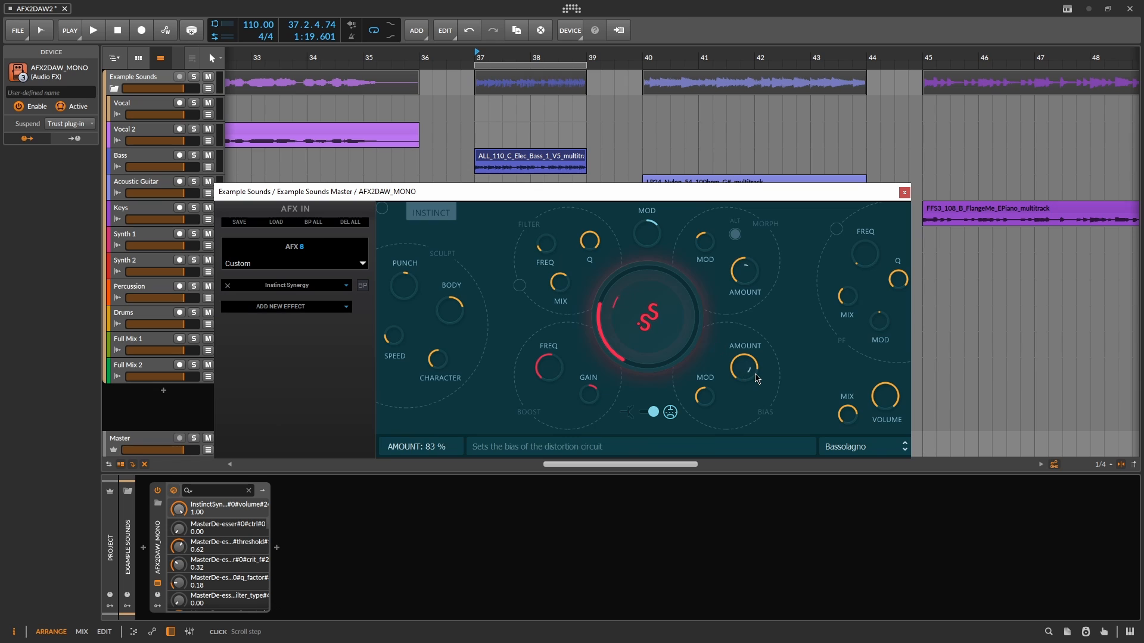
key("space")
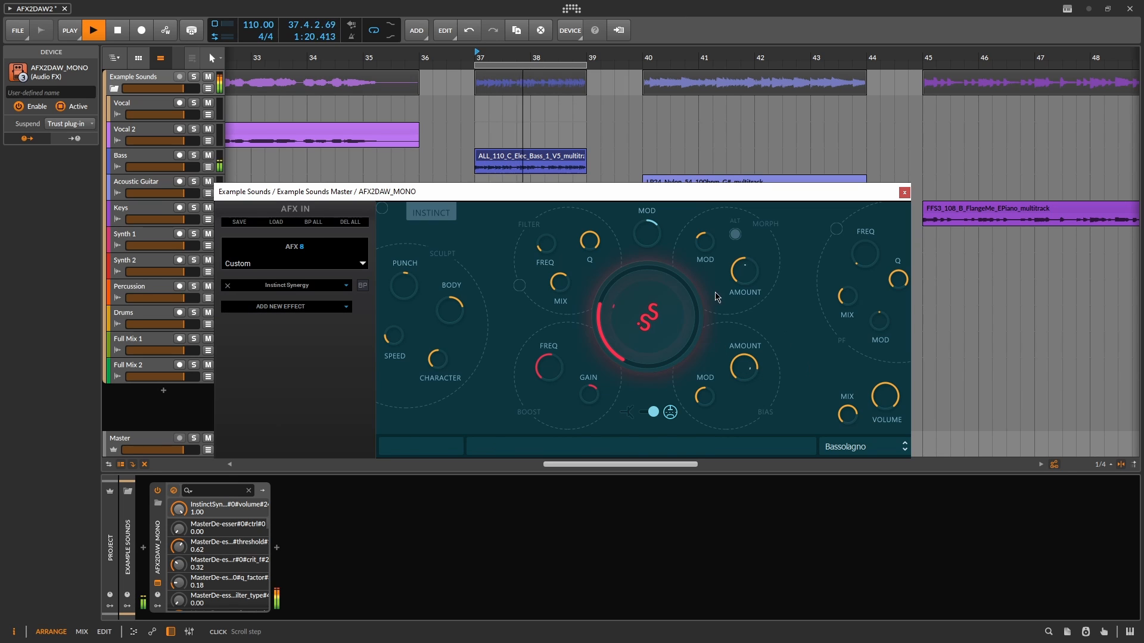
- Raise the gain modulation to about 83% and adjust the Morph section's modulation
left_click(665, 222)
left_click_drag(666, 223, 670, 190)
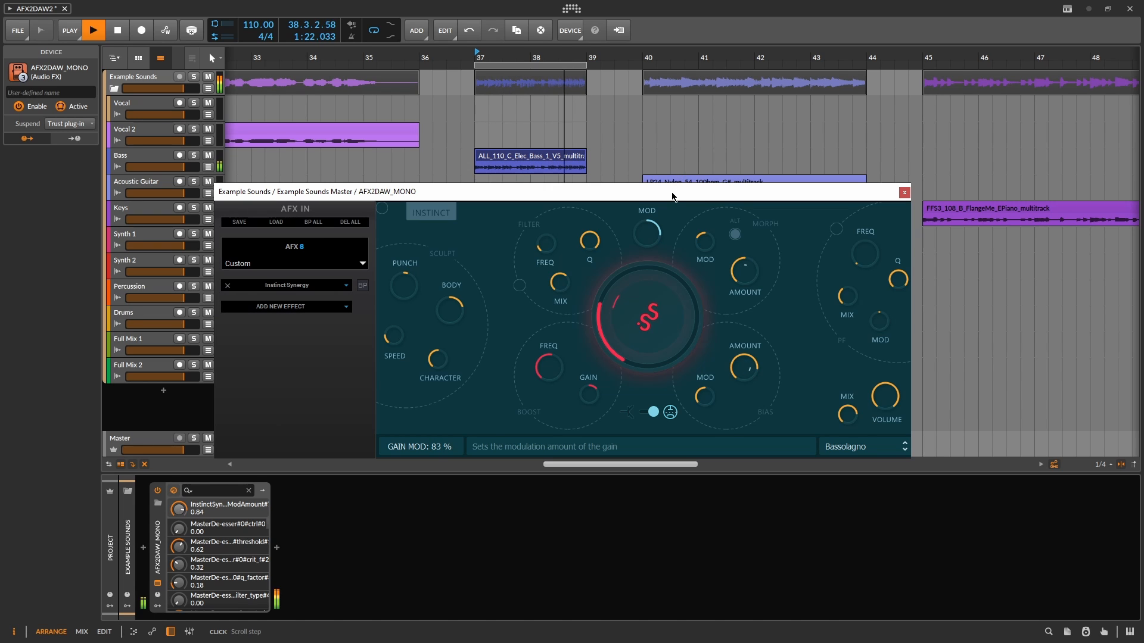
left_click_drag(701, 243, 695, 285)
- Adjust the Bias section's modulation, lower its amount to about 73% and stop playback
left_click_drag(704, 396, 699, 424)
left_click(744, 374)
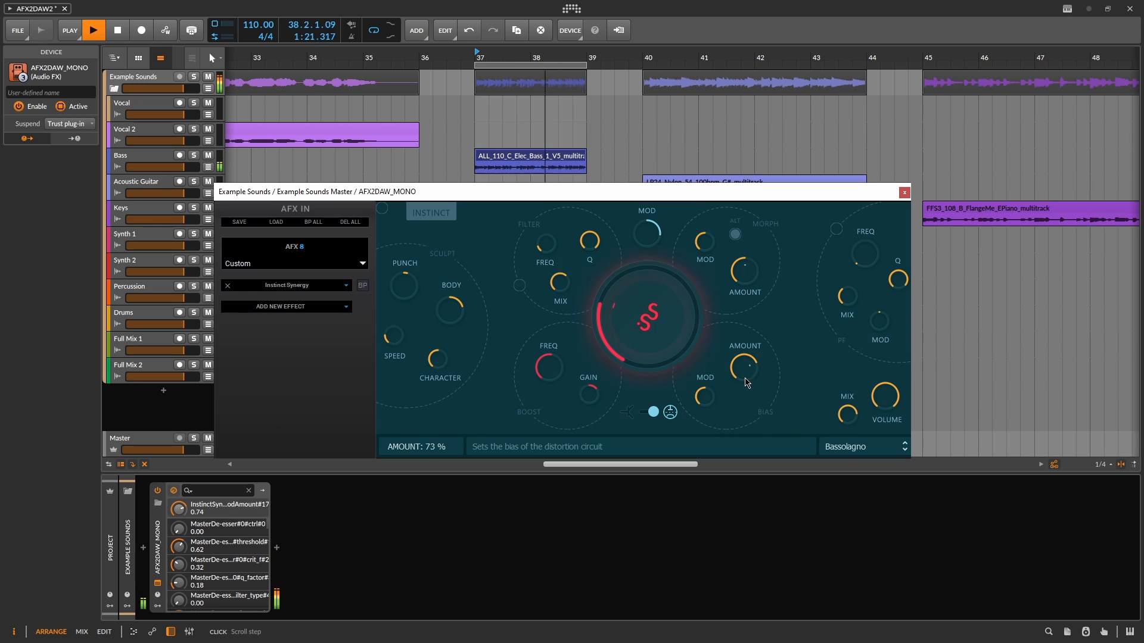
key("space")
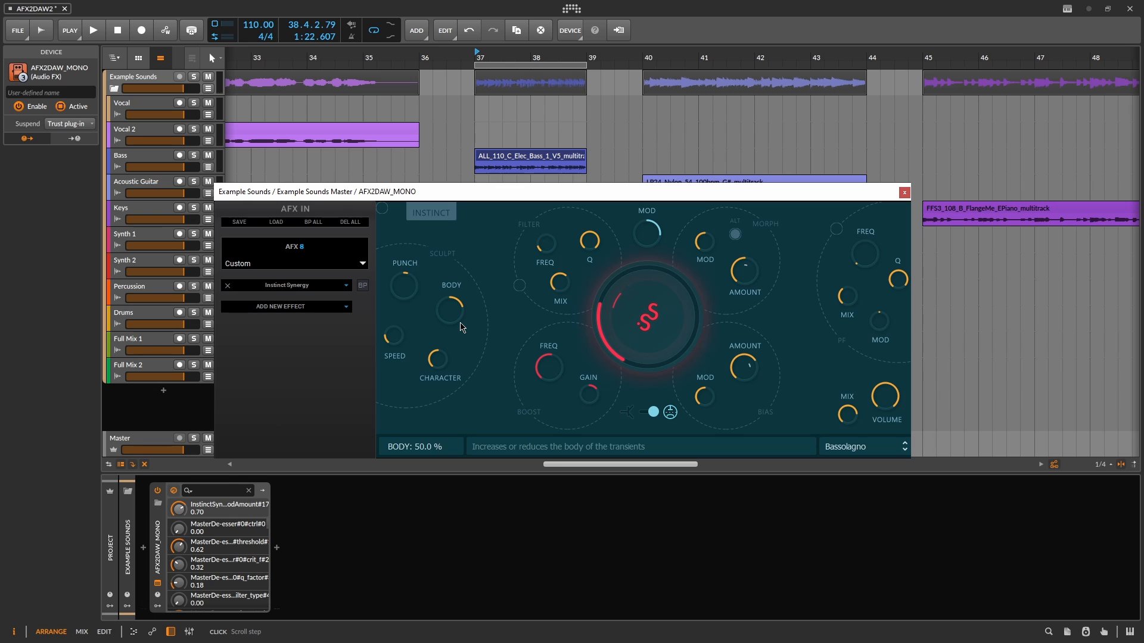
- Shape the transients in the Sculpt section with speed at 0.84, an adjusted character and punch at about 60%
key("space")
left_click_drag(393, 335, 398, 155)
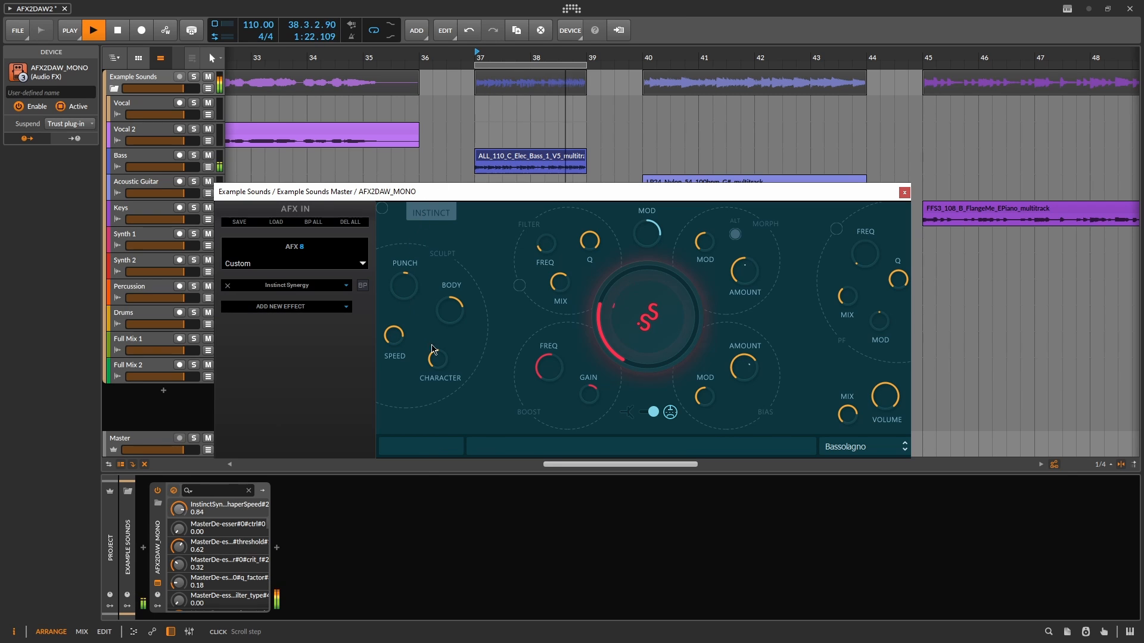
mouse_move(436, 357)
left_mouse_down()
mouse_move(436, 280)
mouse_move(437, 359)
left_mouse_up()
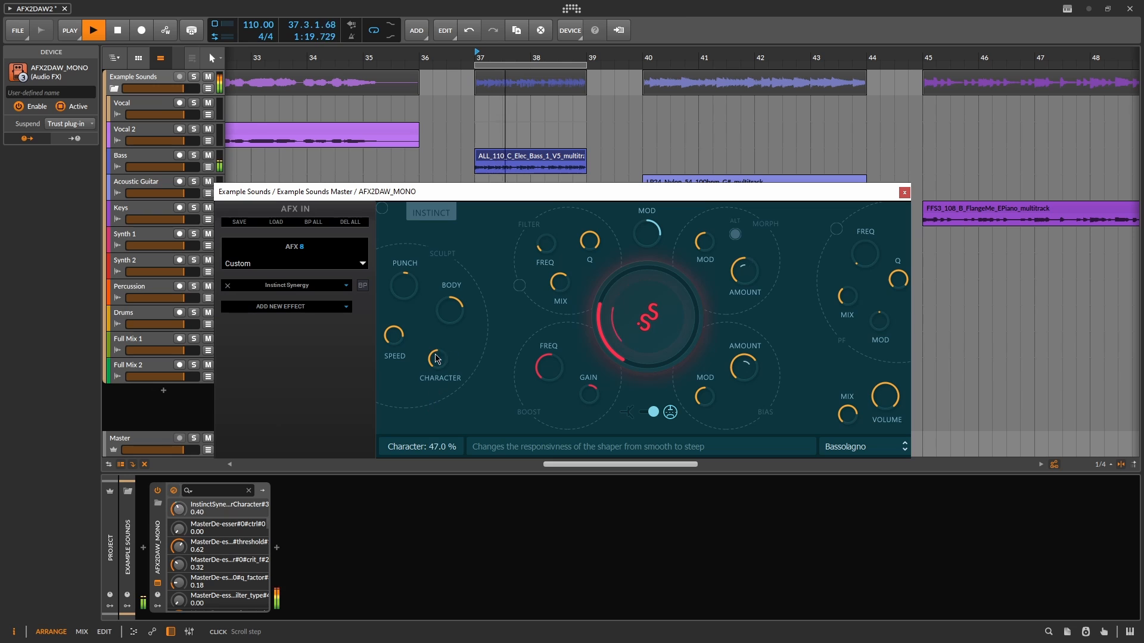
left_click_drag(404, 286, 456, 209)
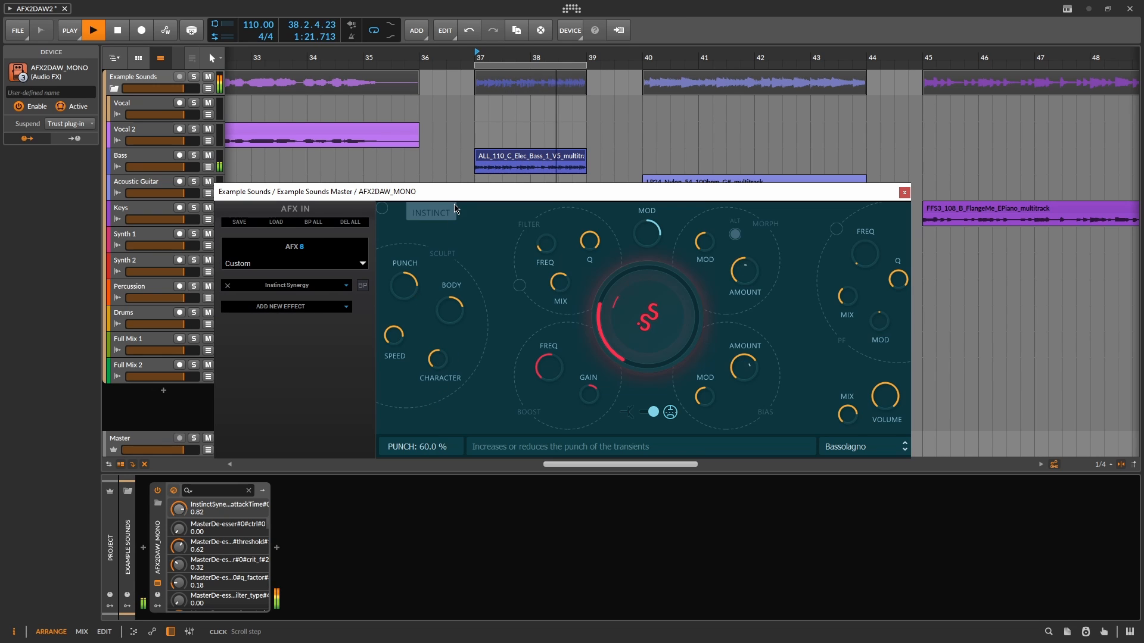
key("space")
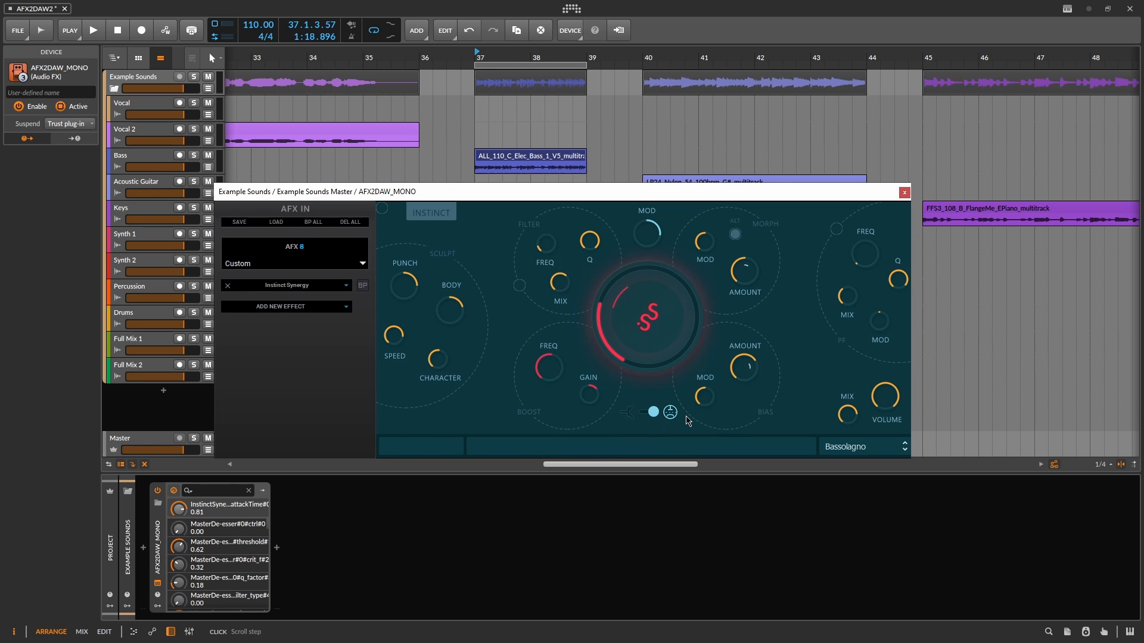
- Play the Bass loop and set the main gain to 30% with its modulation at maximum
key("space")
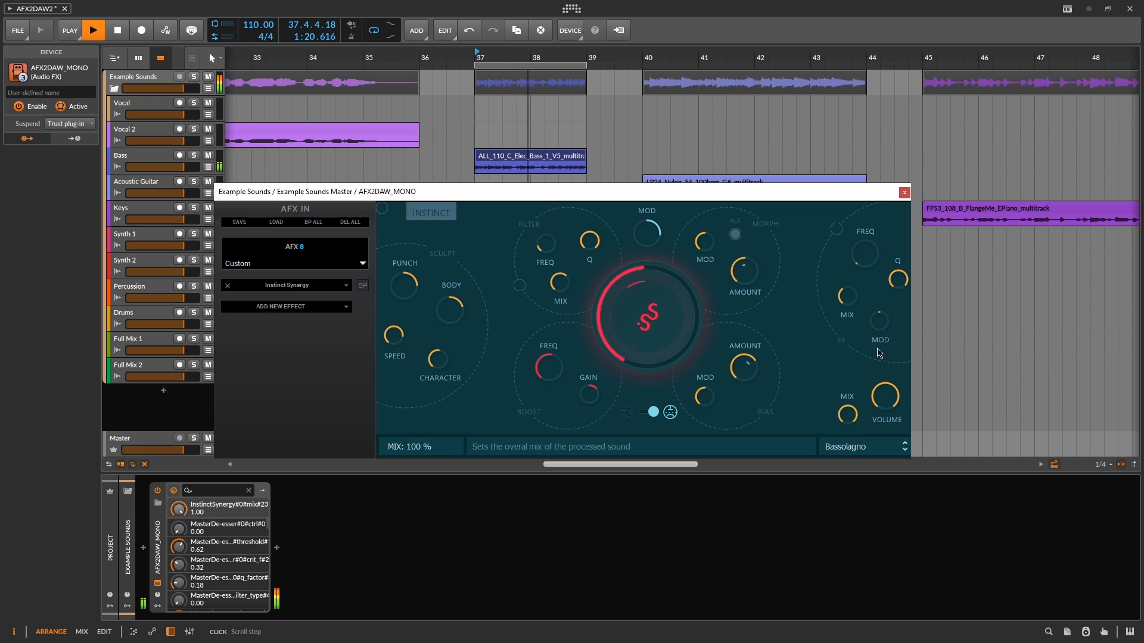
left_click_drag(663, 307, 651, 278)
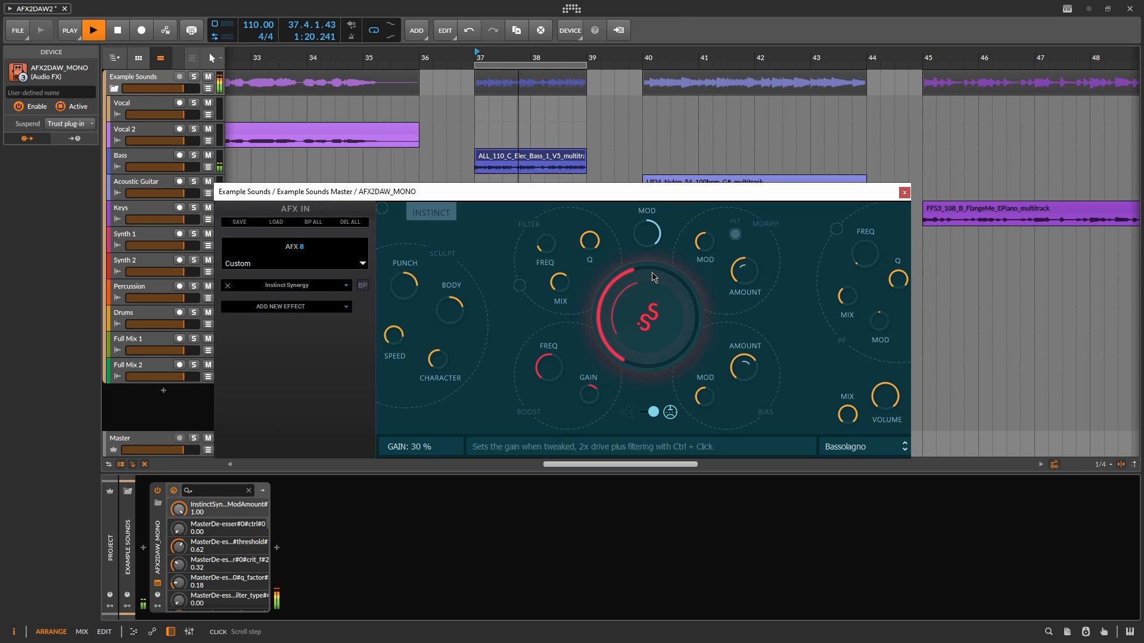
- Restart the Bass loop and enable the post filter with its mix at about 79%
key("space")
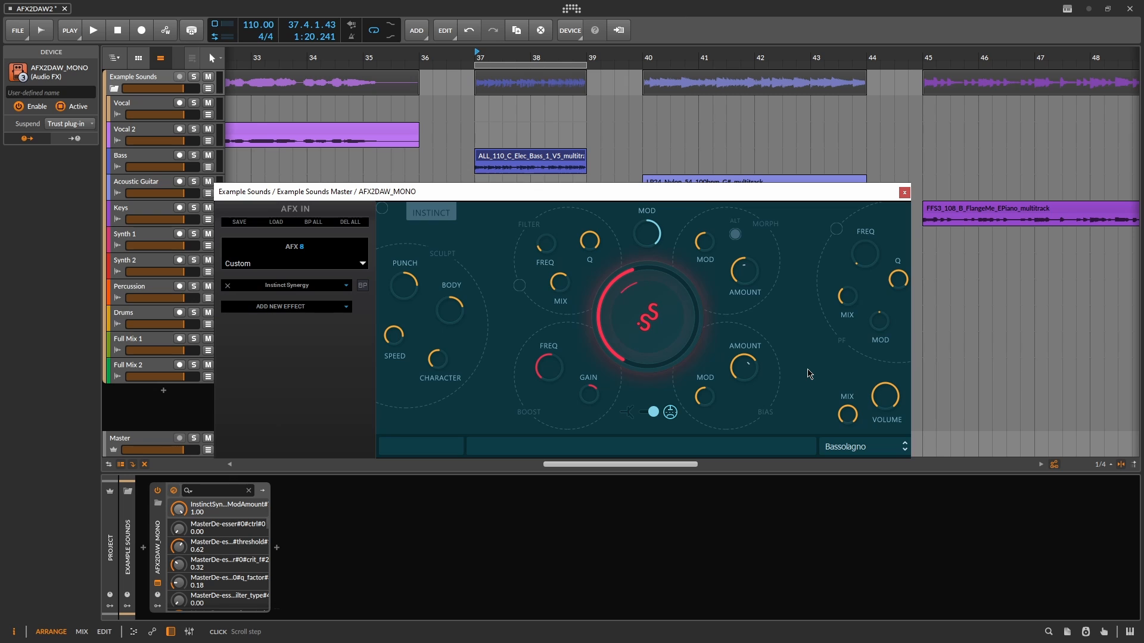
key("space")
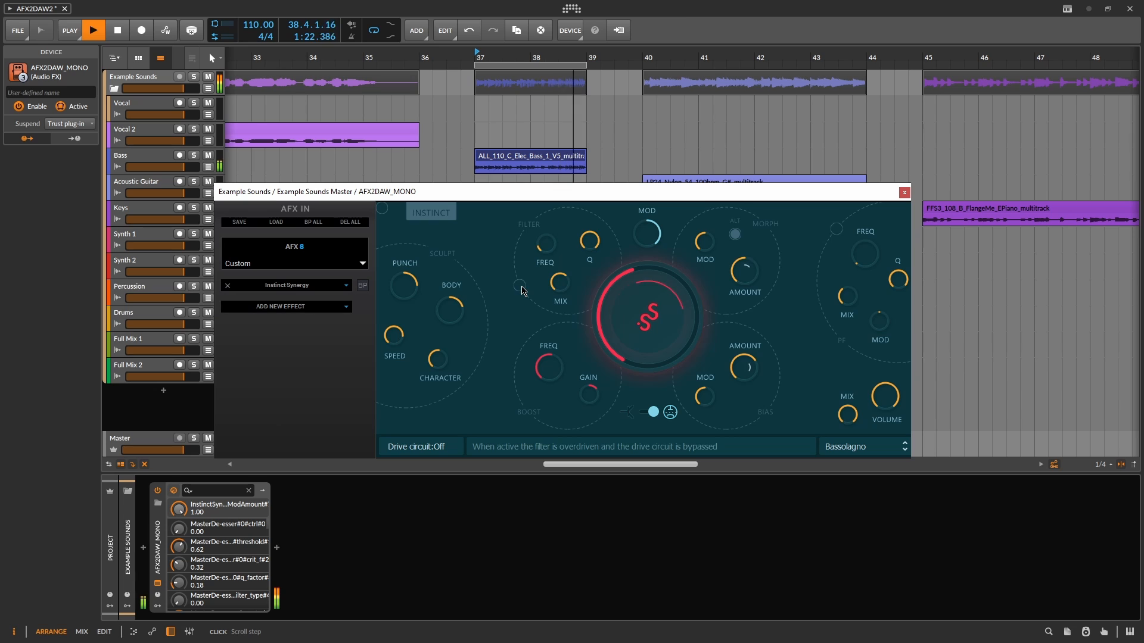
key("space")
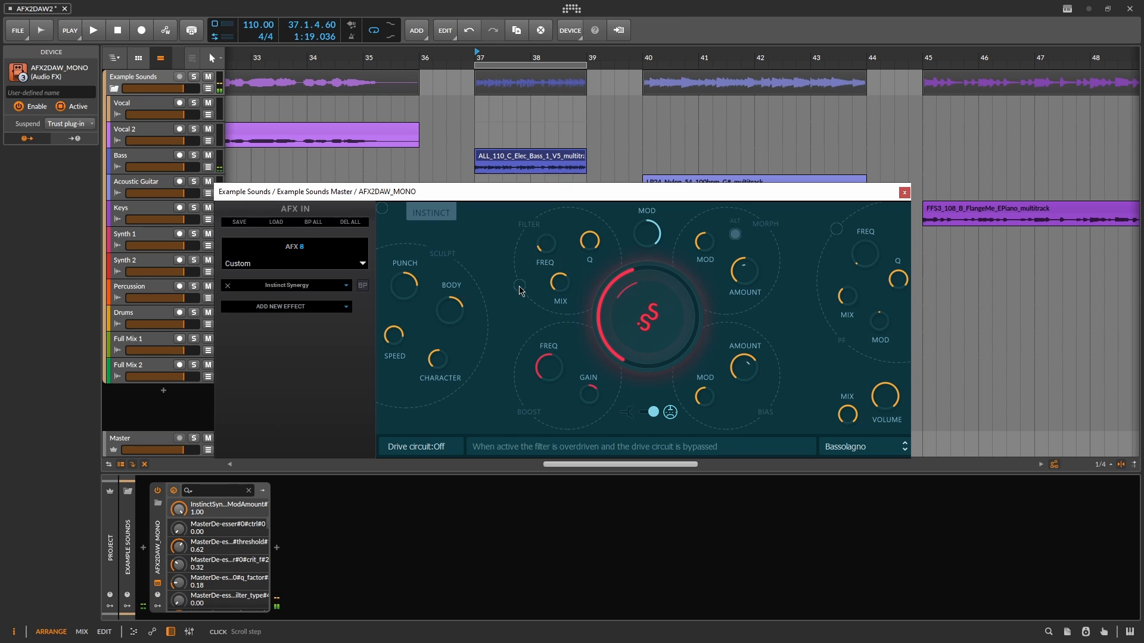
key("space")
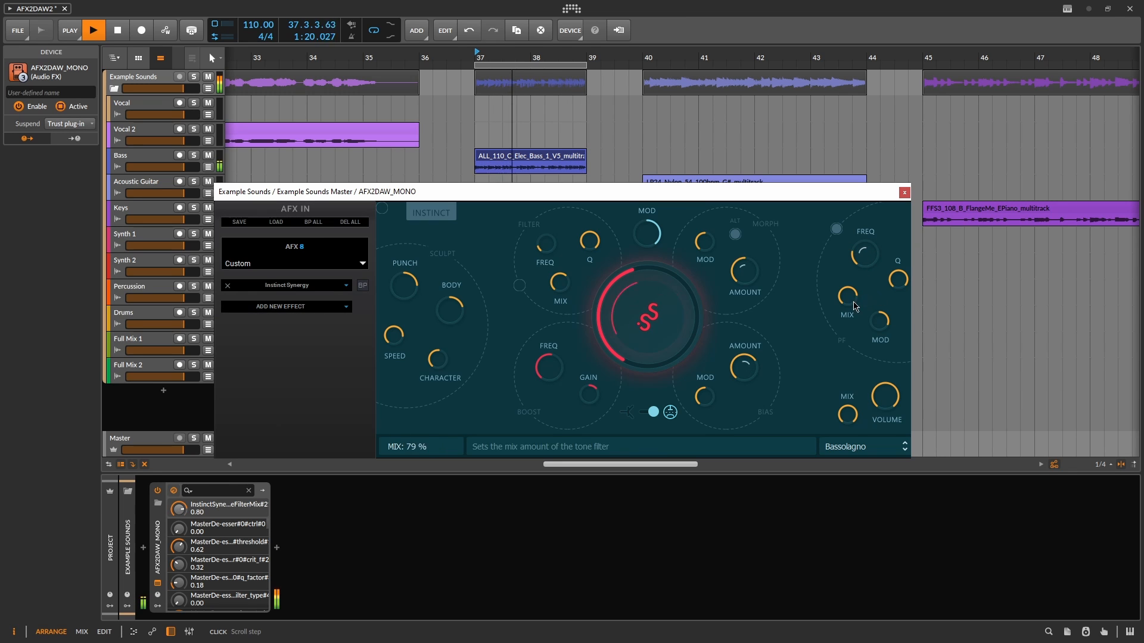
- Adjust the post filter's modulation and compare the bass with the filter off and on
mouse_move(879, 322)
left_mouse_down()
mouse_move(871, 353)
mouse_move(878, 326)
left_mouse_up()
left_click(838, 230)
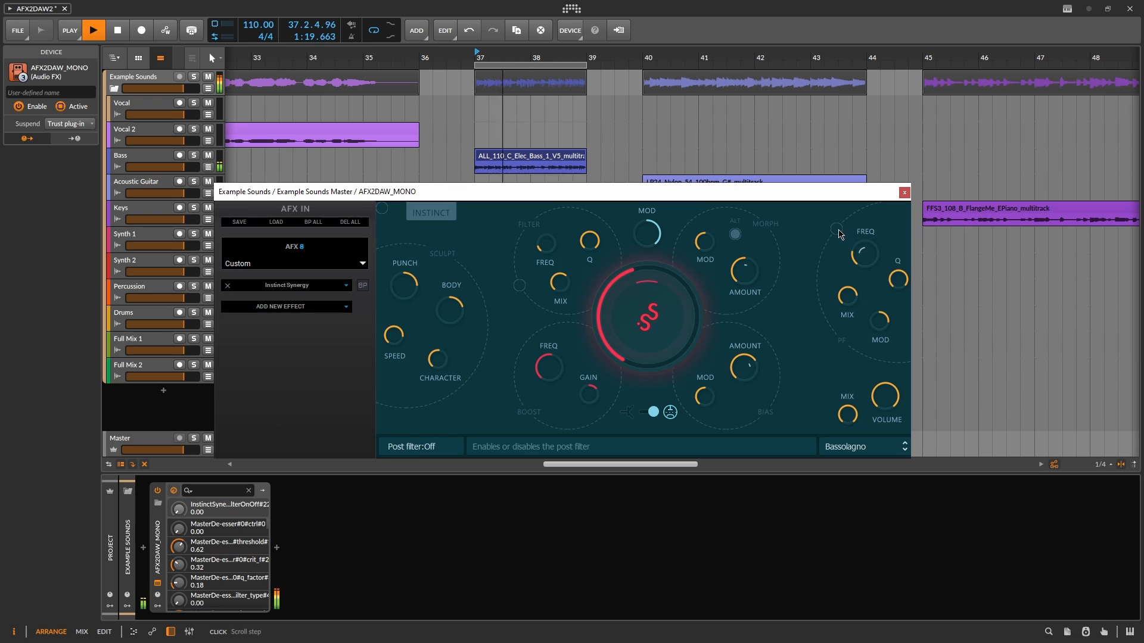
left_click(838, 230)
- Reduce the gain modulation to about 79%, the main gain to 17% and the master volume to -17 dB
left_click_drag(654, 238, 656, 244)
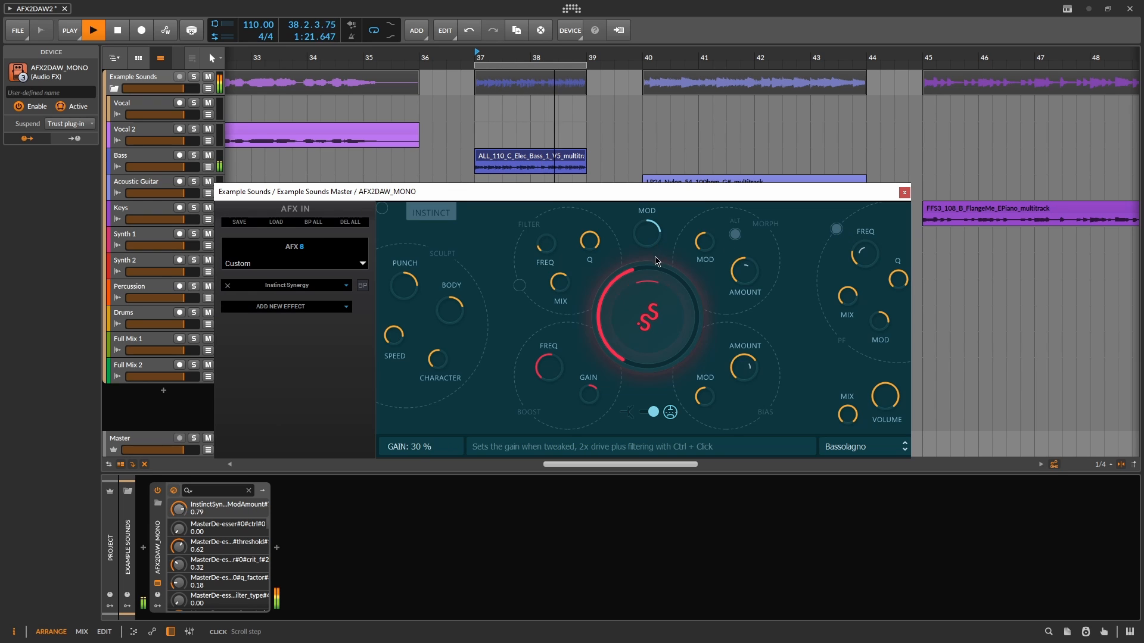
left_click_drag(641, 318, 630, 338)
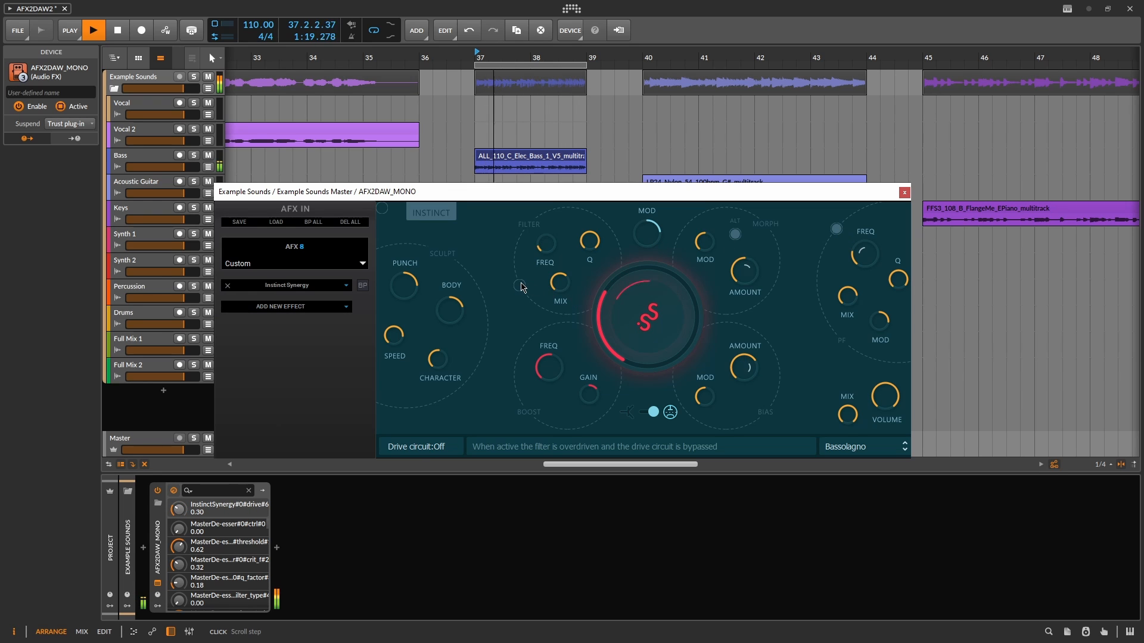
key("space")
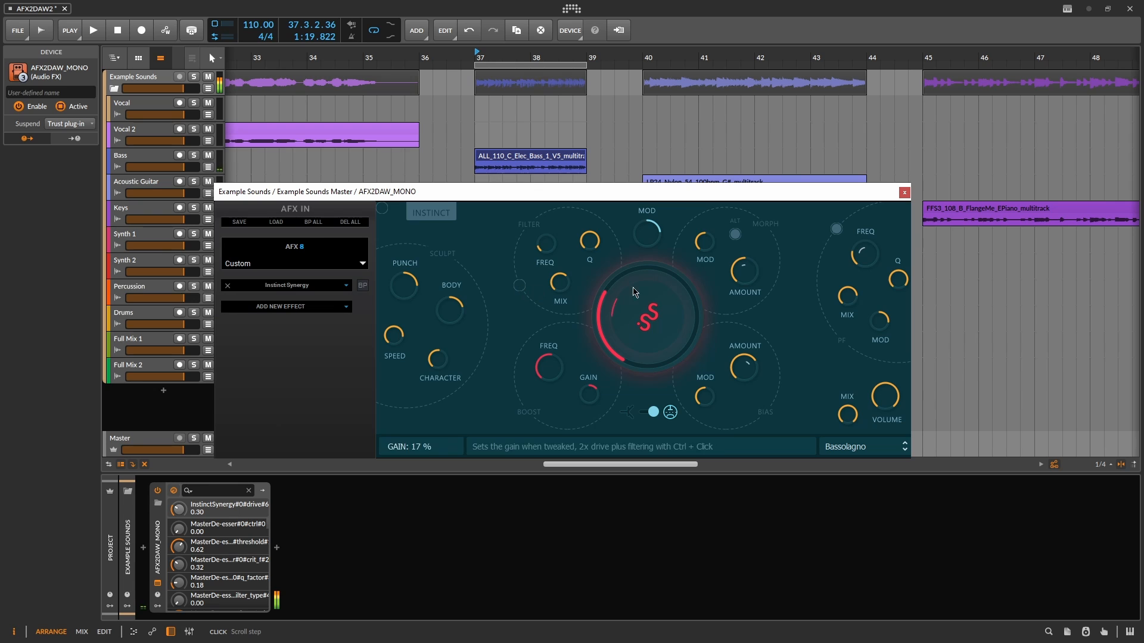
left_click(885, 396)
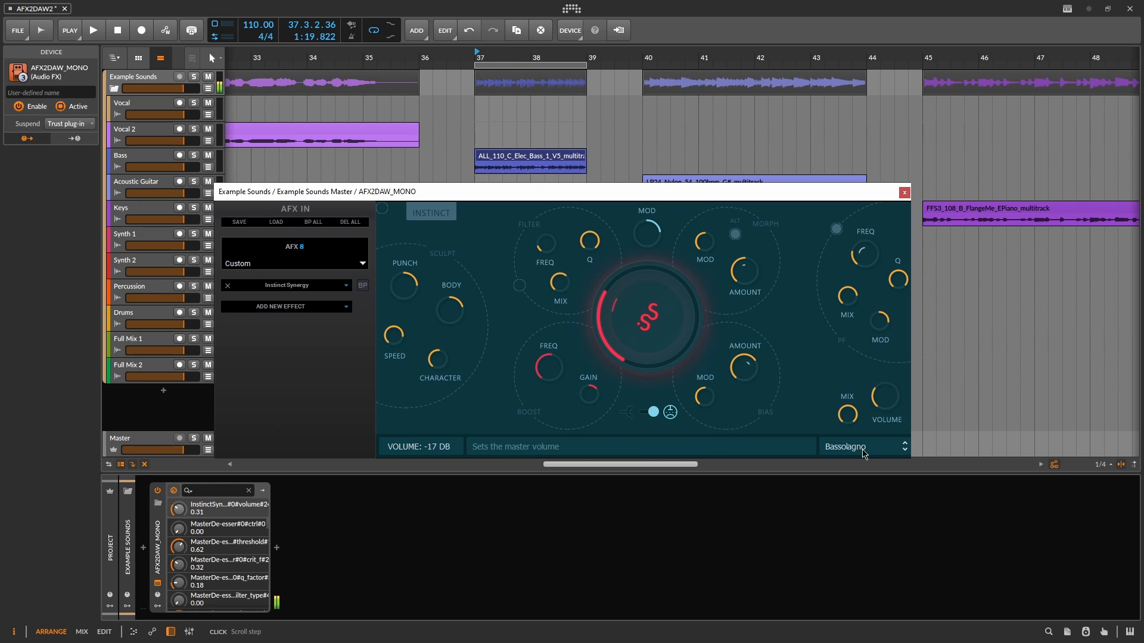
- Switch the post filter off and back on while restarting playback, and raise the main gain's drive value to 0.40
left_click(837, 230)
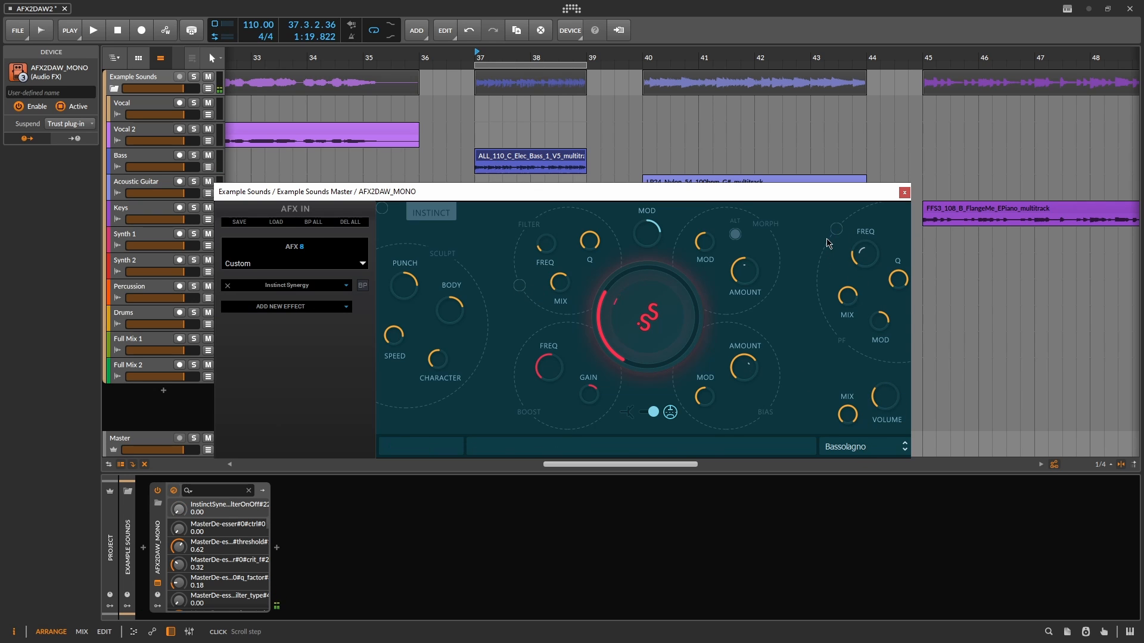
key("space")
left_click(837, 229)
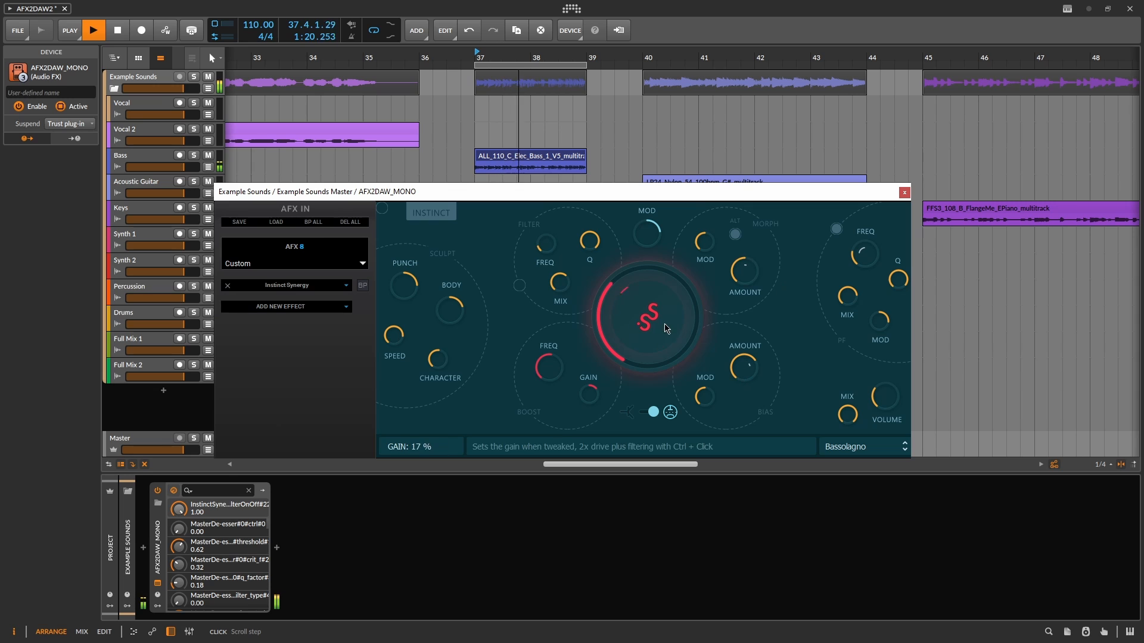
mouse_move(665, 328)
left_mouse_down()
mouse_move(683, 287)
mouse_move(676, 316)
left_mouse_up()
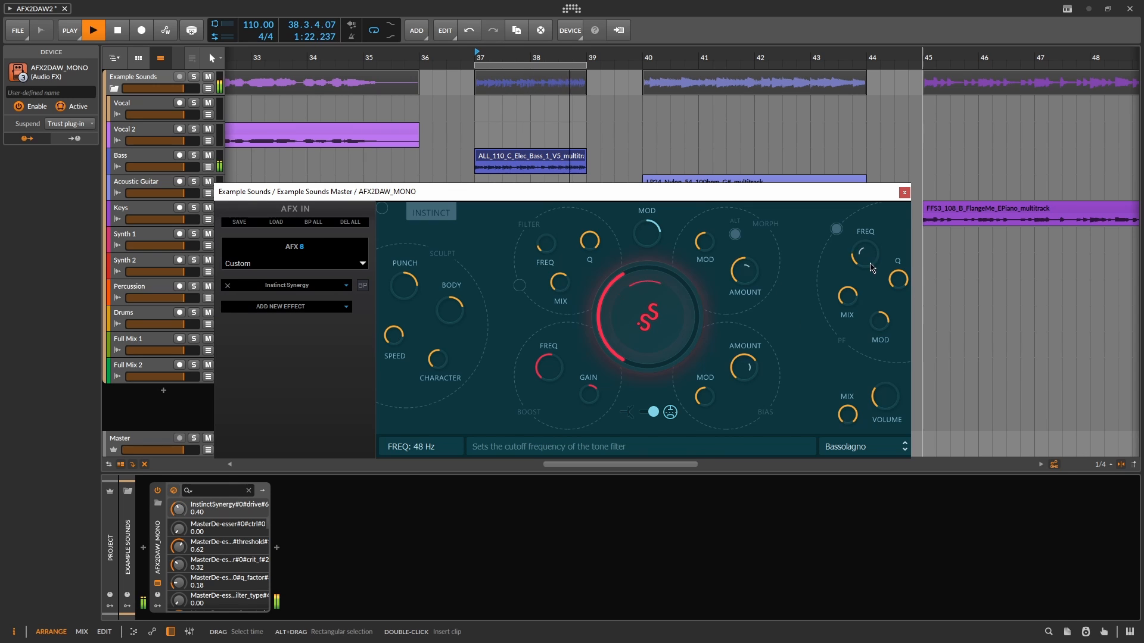
- Set the post filter's cutoff to about 165 Hz, its modulation to 0.84 and its mix to about 75%
left_click_drag(871, 268, 882, 251)
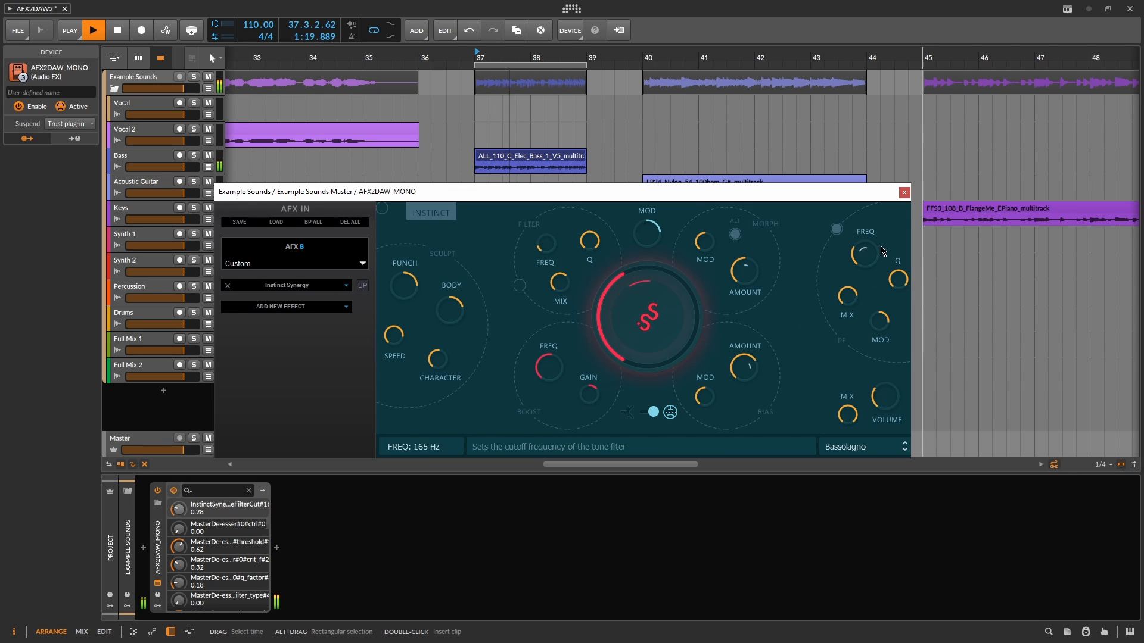
left_click(883, 324)
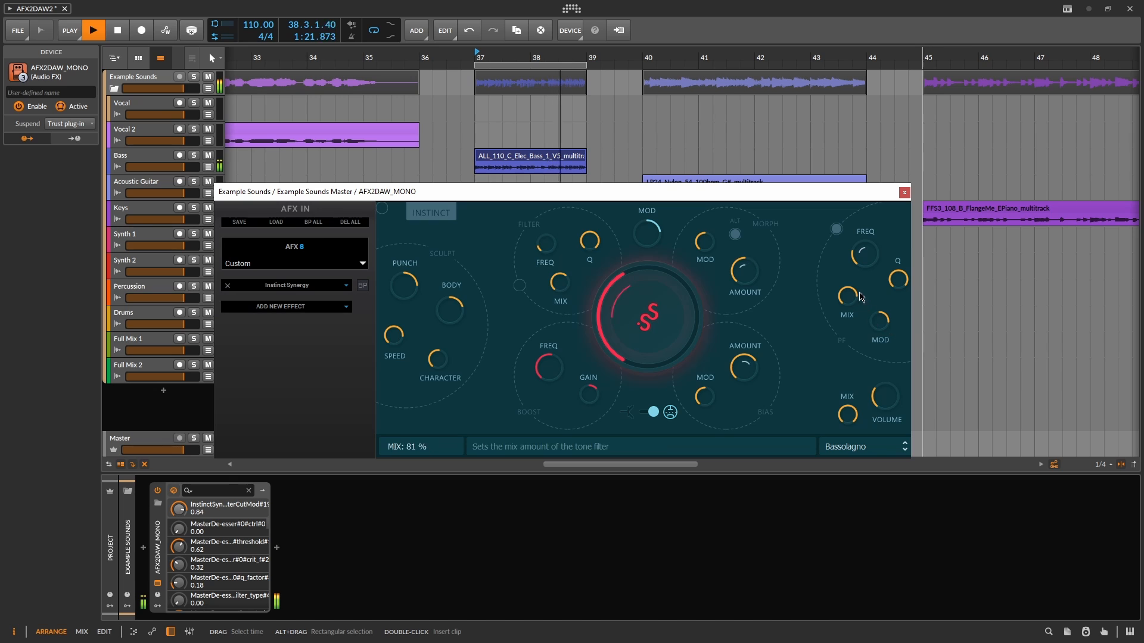
left_click_drag(857, 296, 875, 282)
key("space")
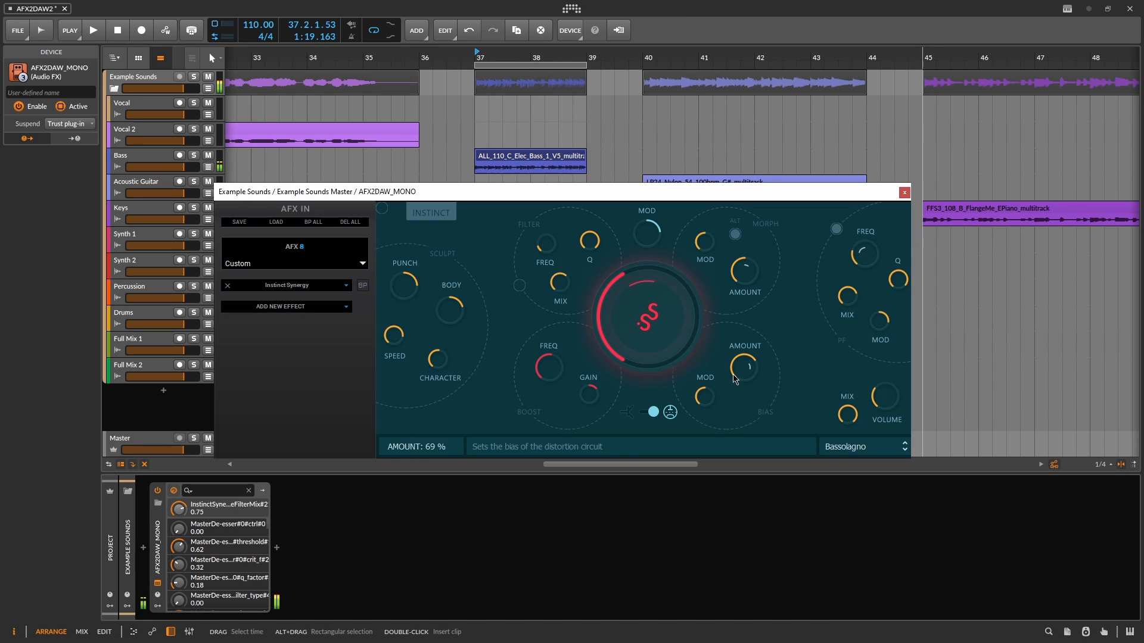
- Compare the transistor and tube drive models during playback, finish on transistor and disable the post filter
left_click(652, 412)
key("space")
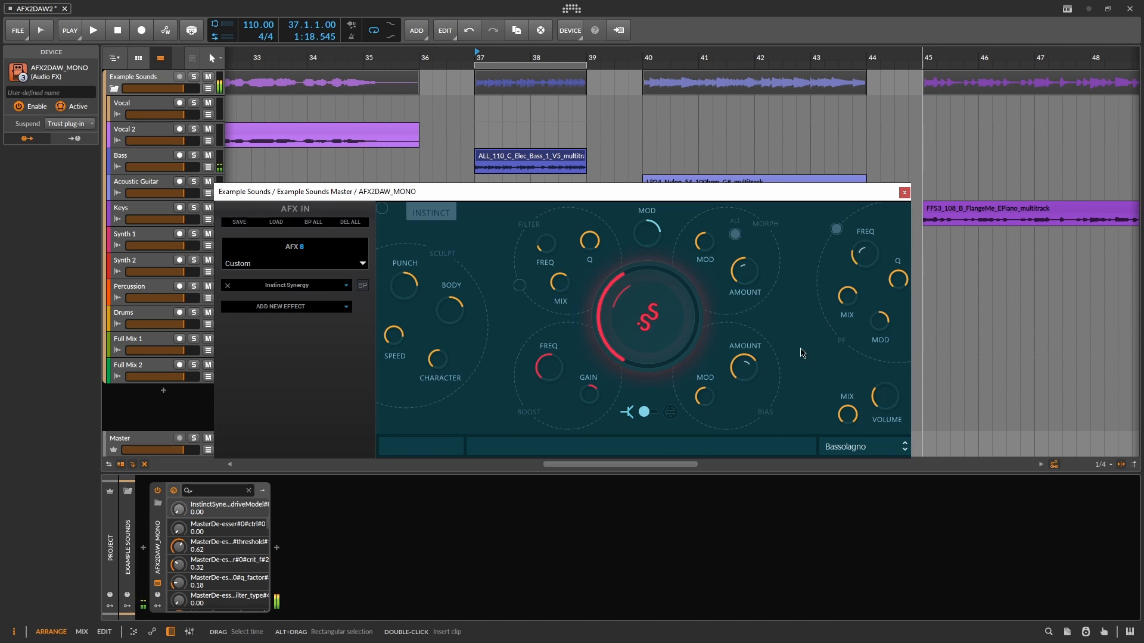
key("space")
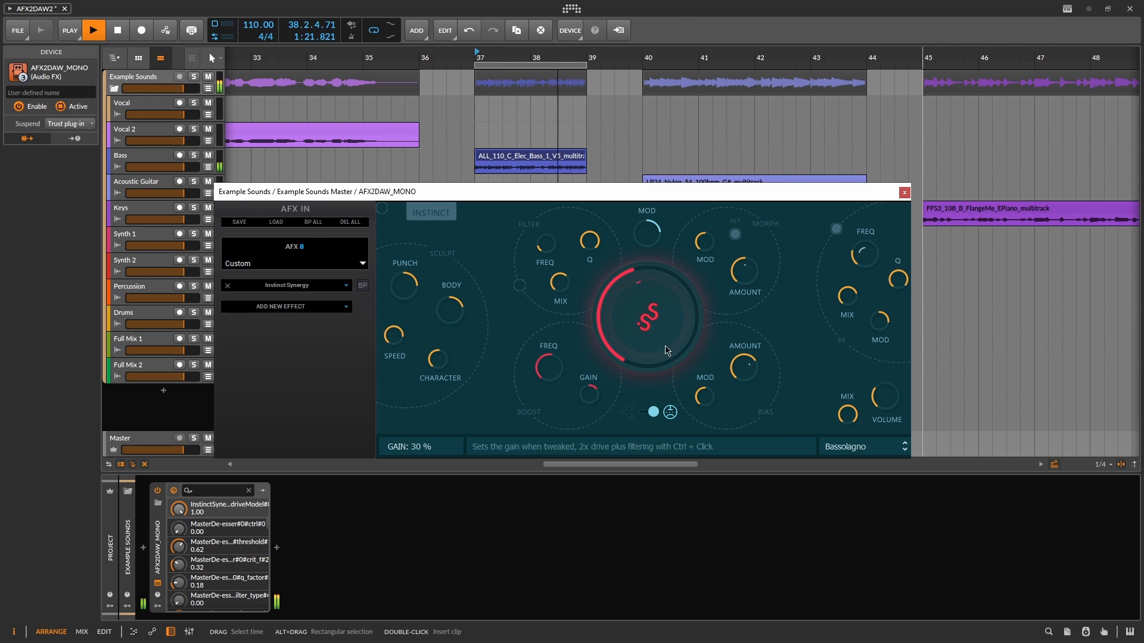
left_click(836, 229)
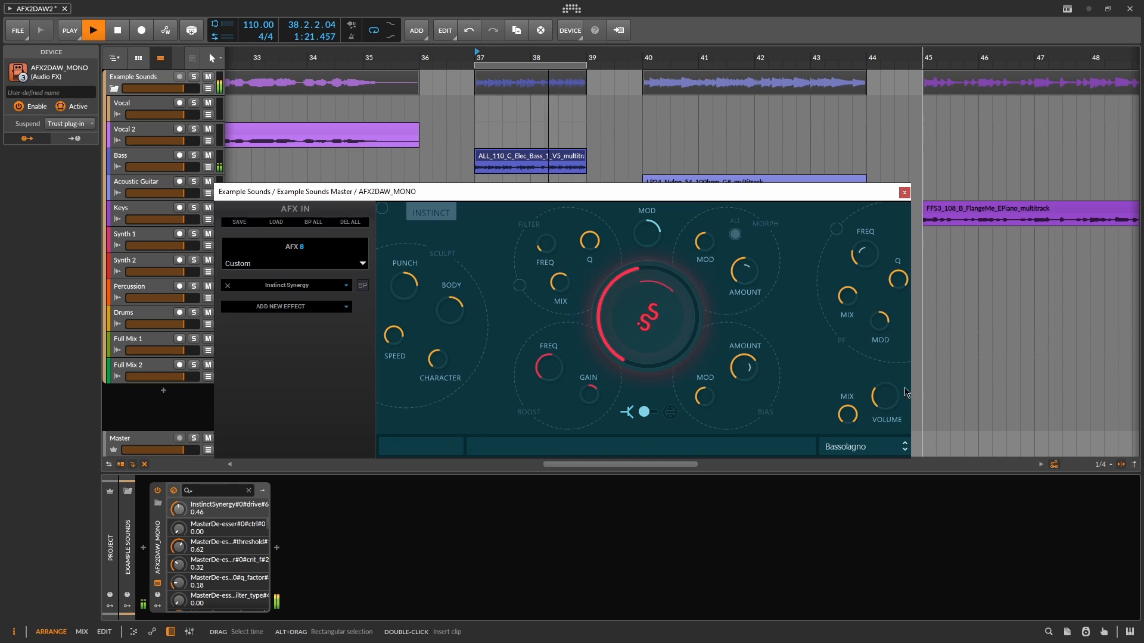
key("space")
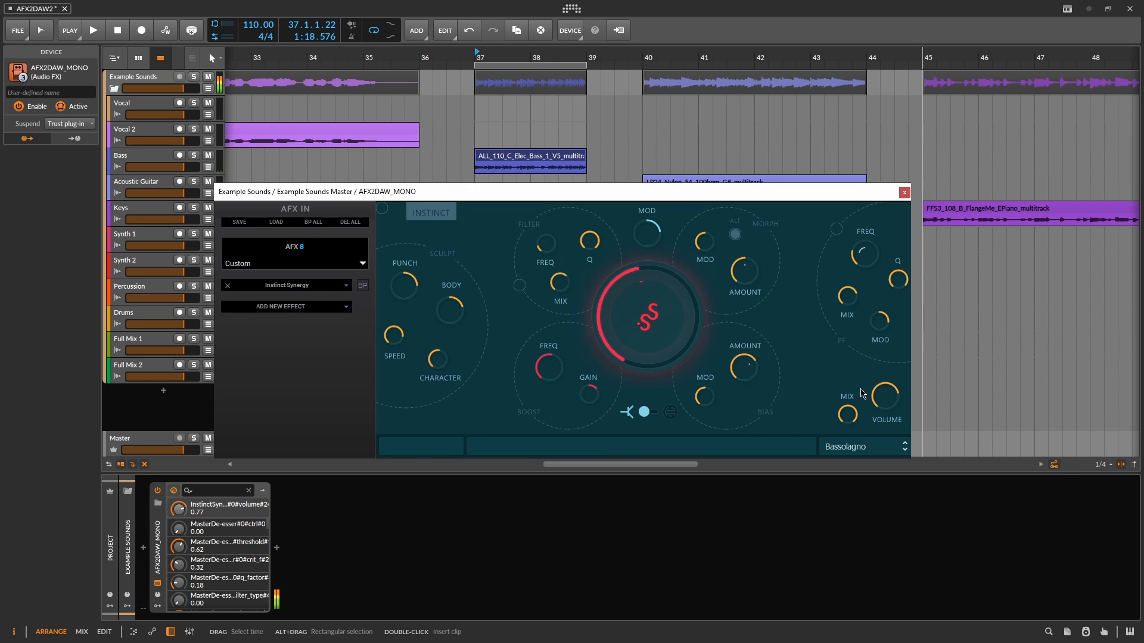
- Load the Monsieur Kastritsis preset from the Creative category, lower its gain to 13% and play the Bass loop
left_click_drag(840, 460, 851, 397)
left_click(867, 450)
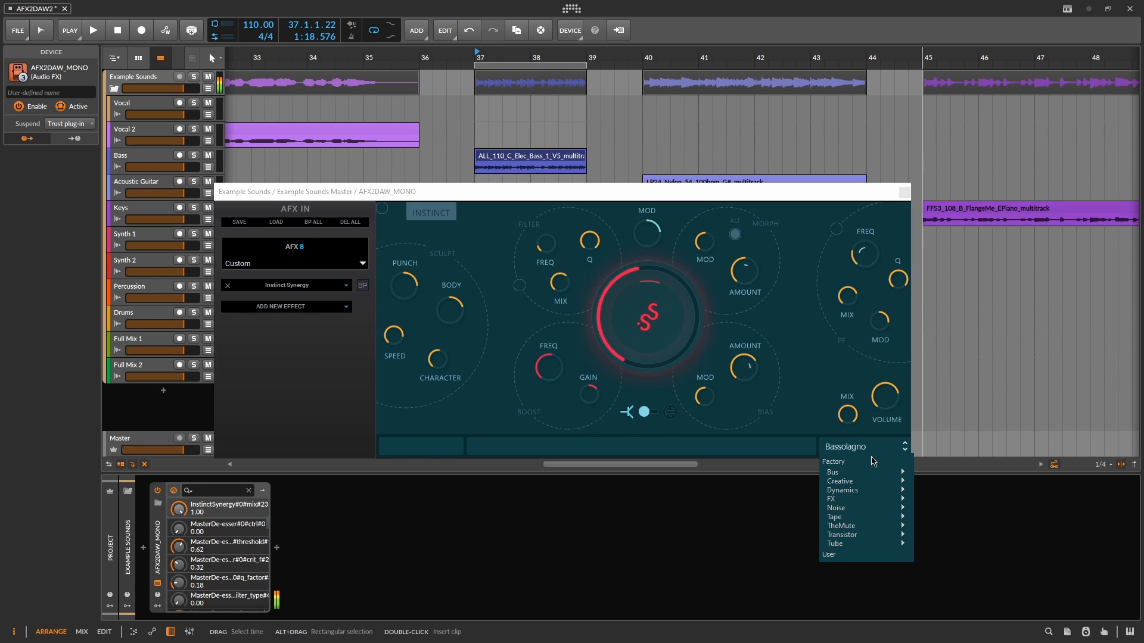
mouse_move(872, 485)
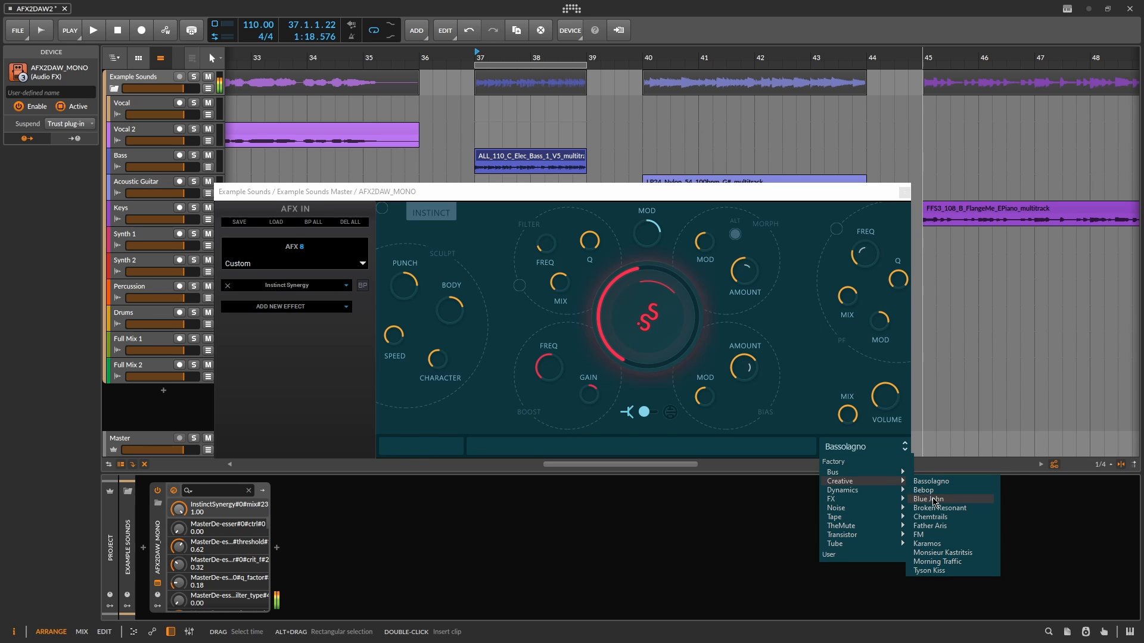
left_click(957, 554)
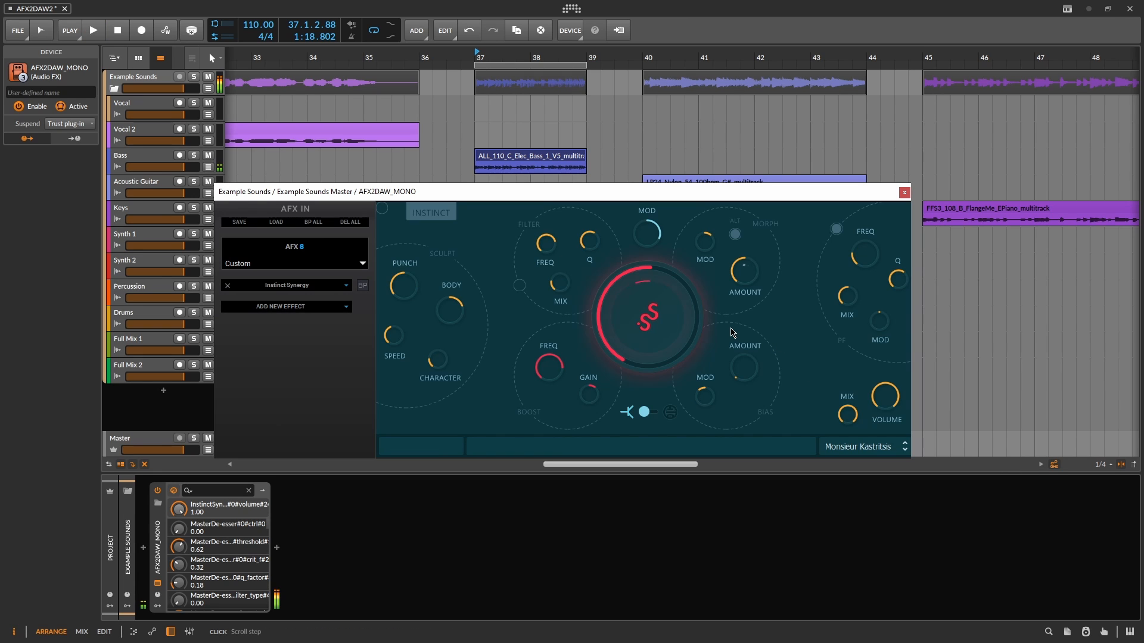
scroll(688, 325, "down", 5)
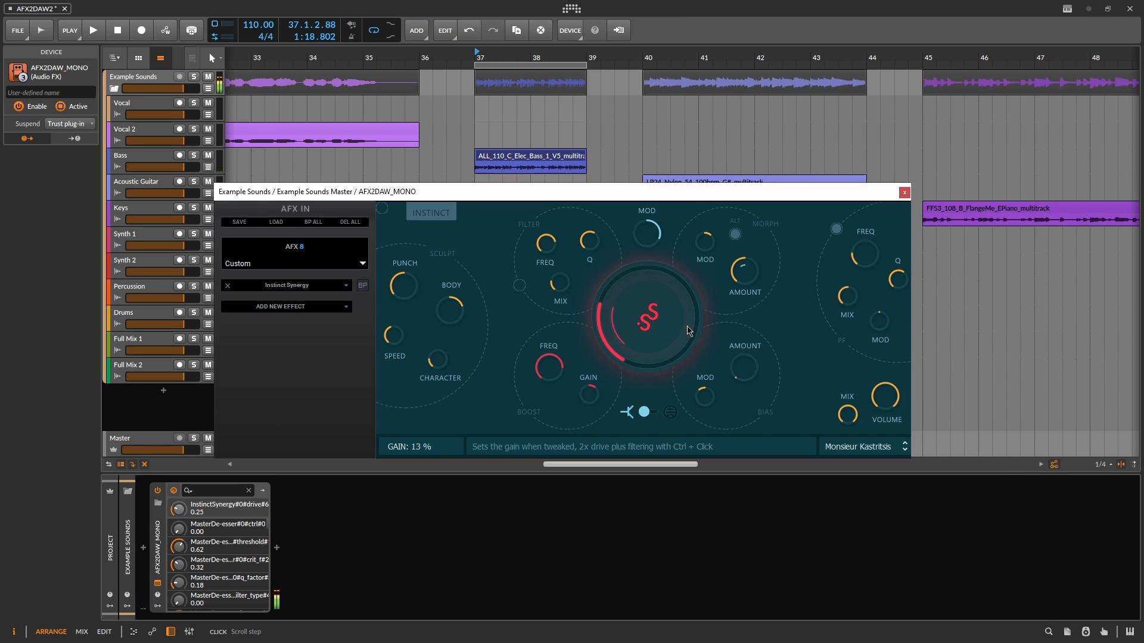
key("space")
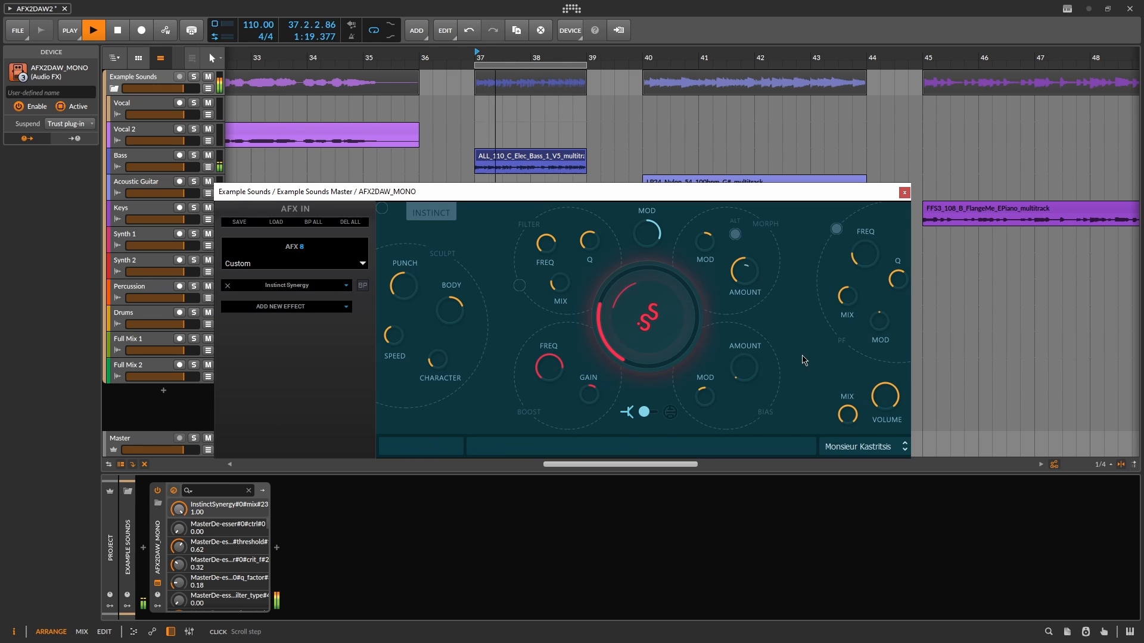
- Load the FM_1 factory preset from the FX category
left_click(864, 447)
mouse_move(874, 508)
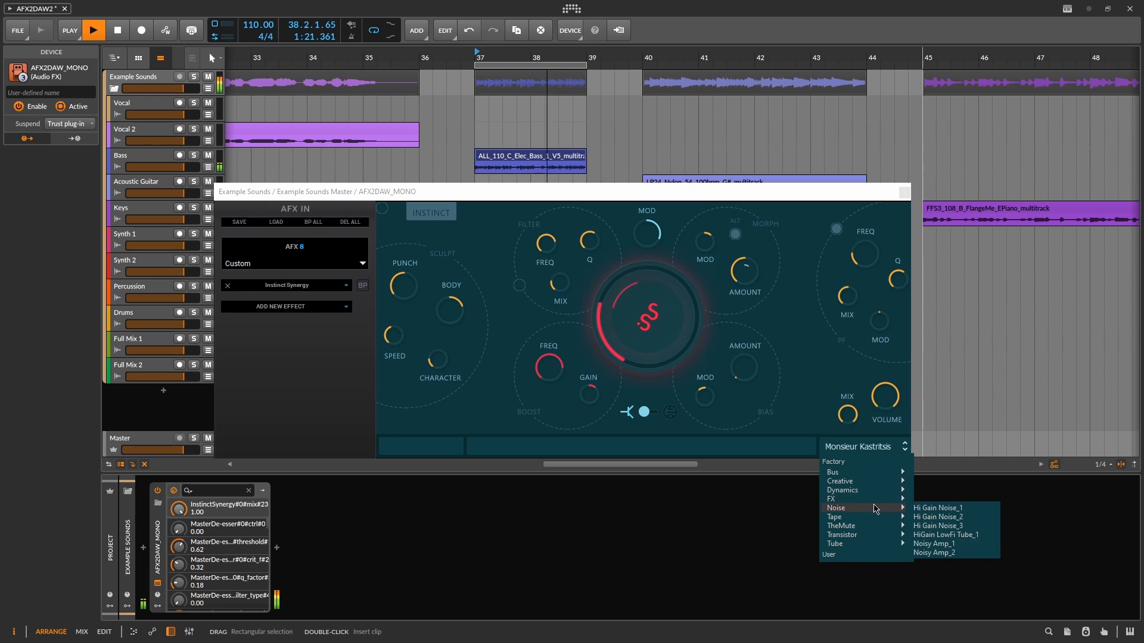
left_click(930, 499)
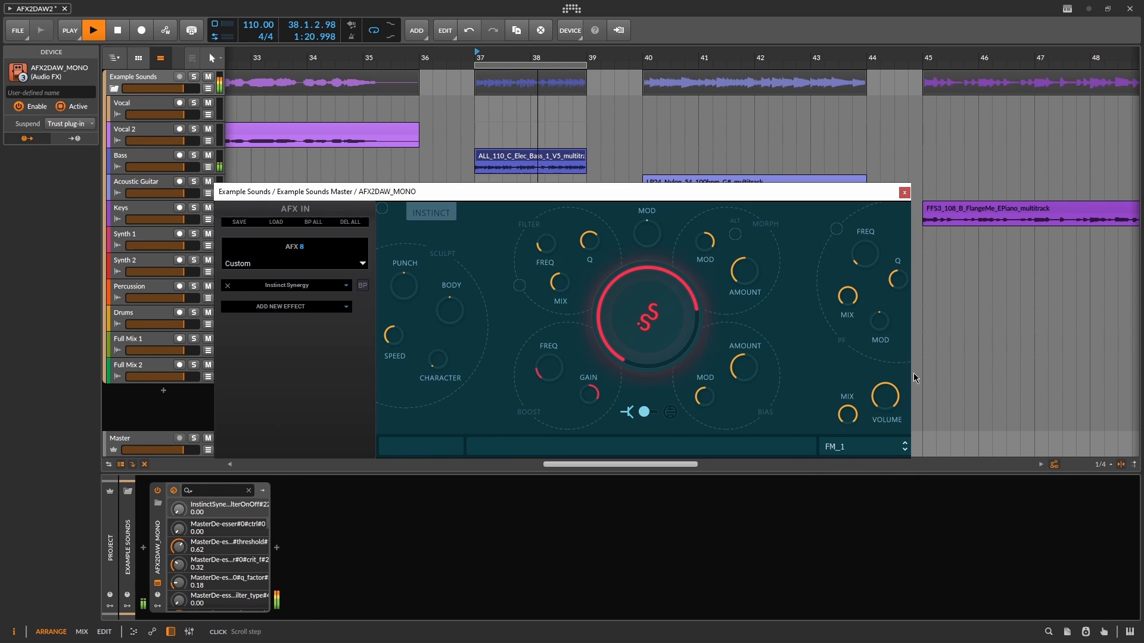
- Compare the filter's drive bypass on and off, switch to the tube model with 39% gain and more punch, and stop playback
left_click(519, 286)
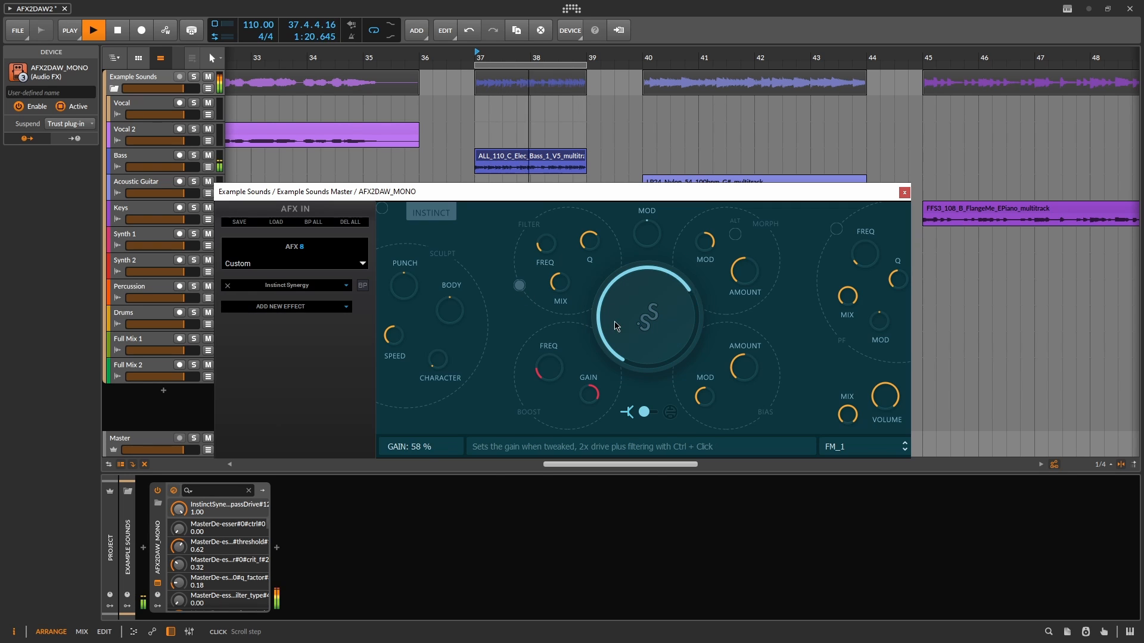
left_click(520, 285)
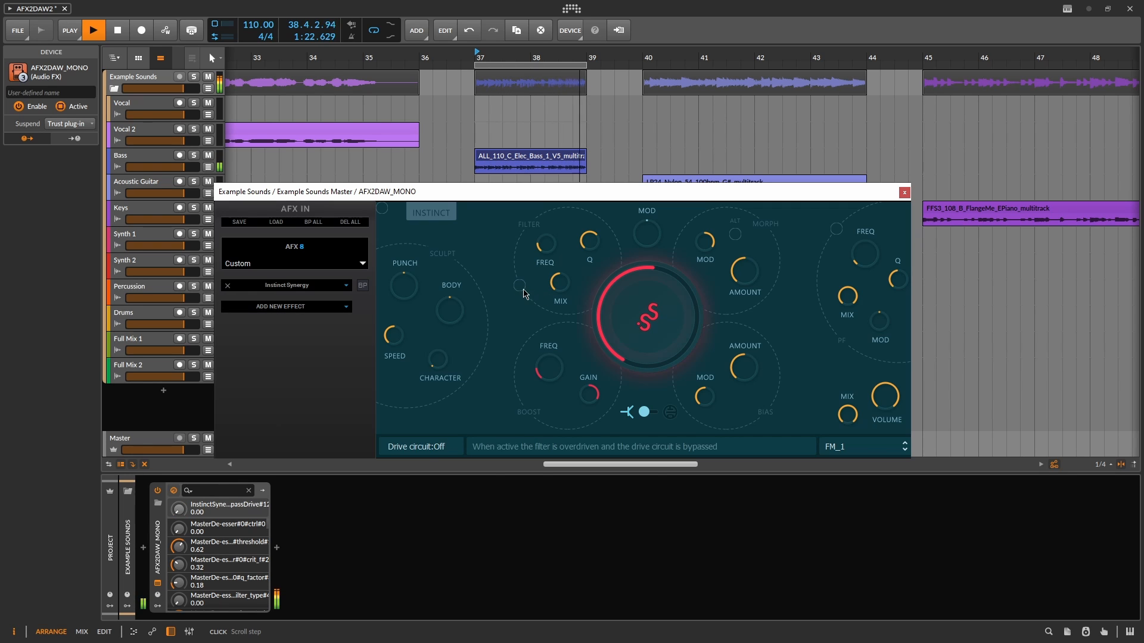
left_click(643, 412)
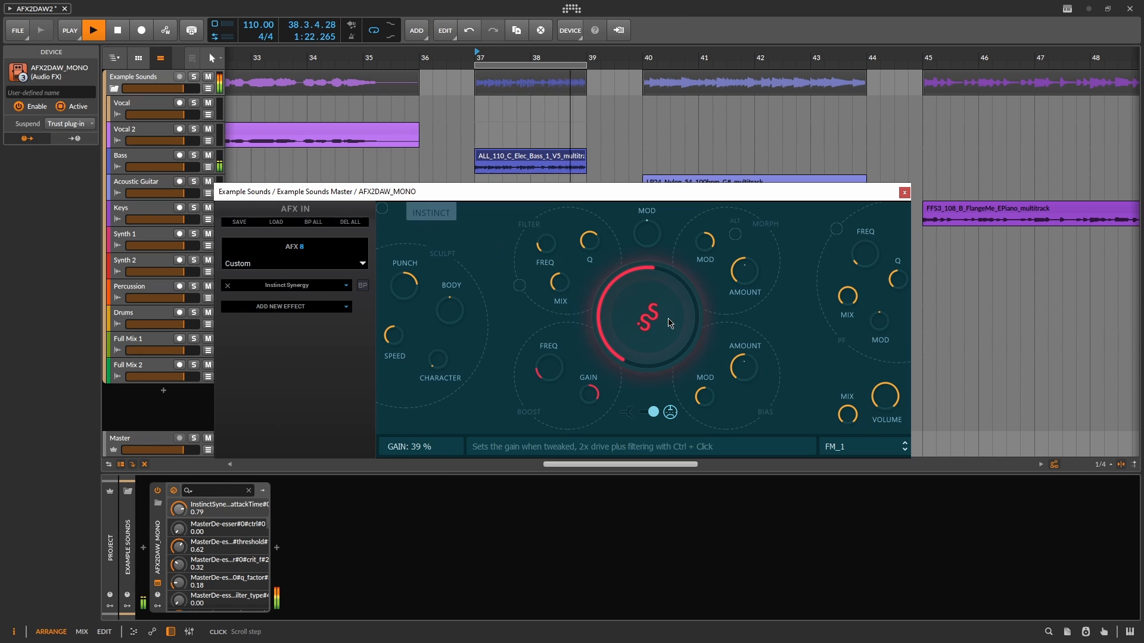
key("space")
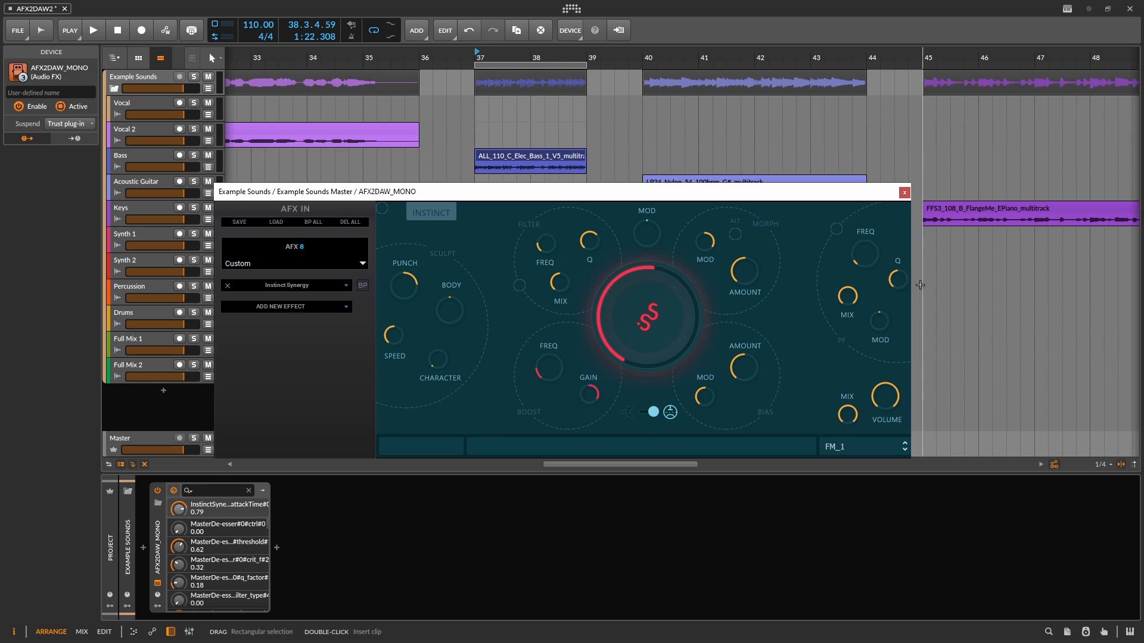
- Load the LowFi Tube_1 factory preset from the Tube category and play the Bass loop
left_click(833, 452)
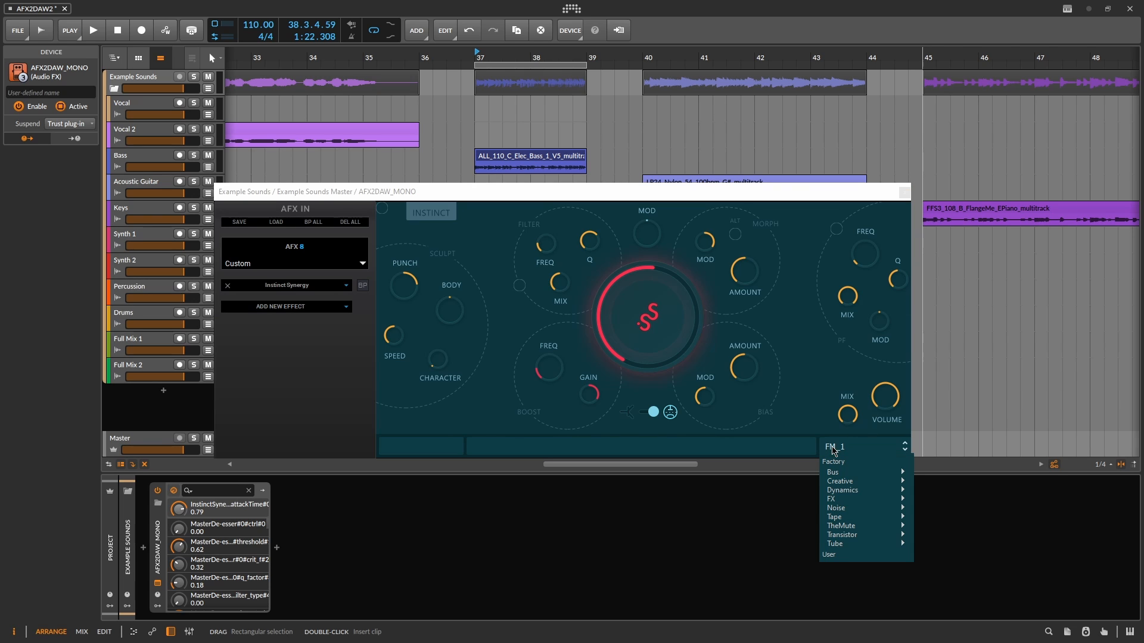
mouse_move(873, 528)
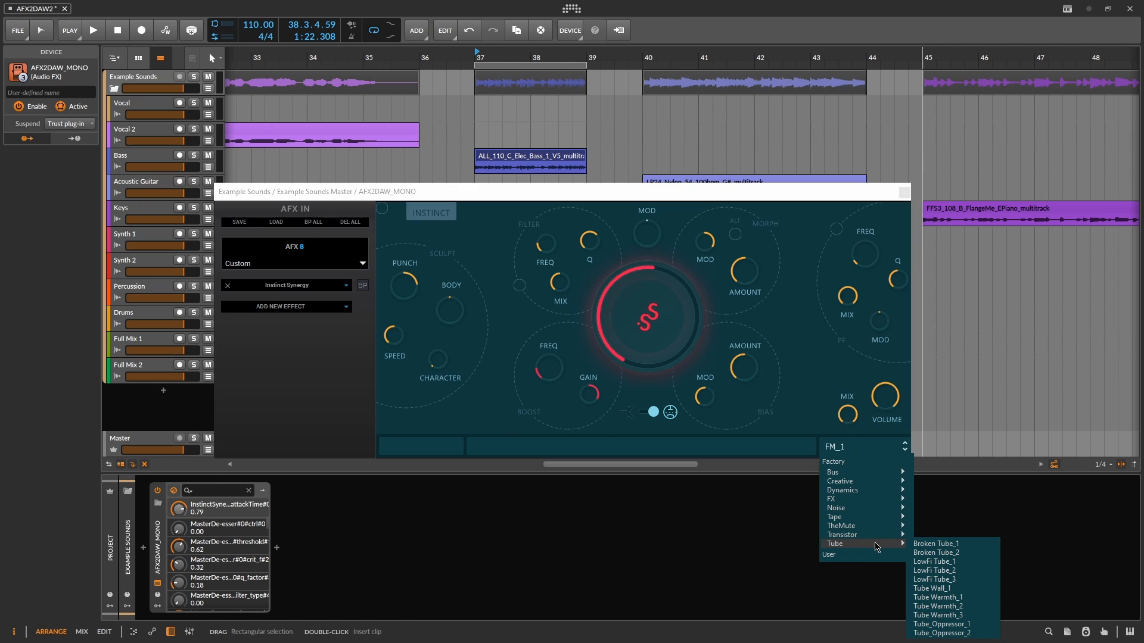
left_click(945, 563)
key("space")
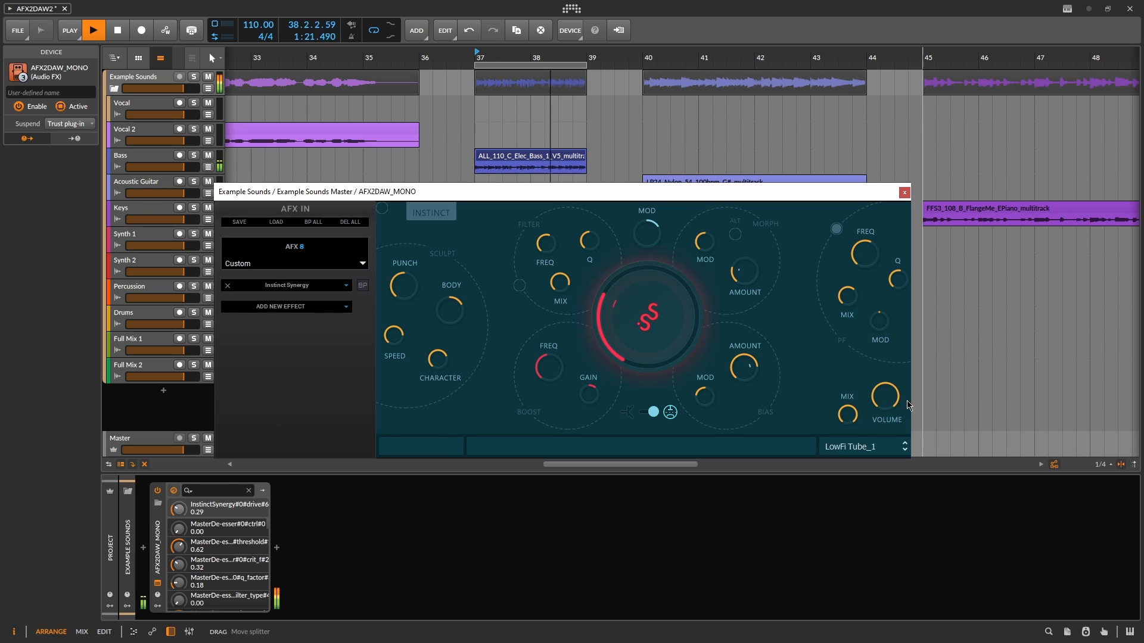
- Lower the master volume to -13 dB and bypass Instinct Synergy to compare with the dry bass
left_click_drag(886, 400, 879, 433)
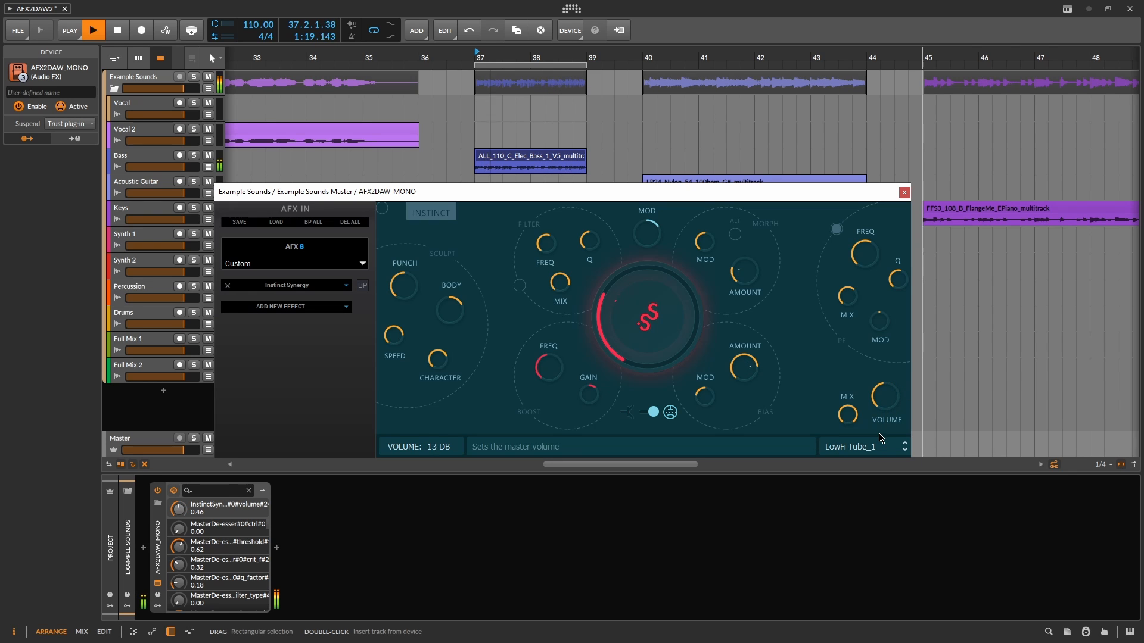
left_click(382, 209)
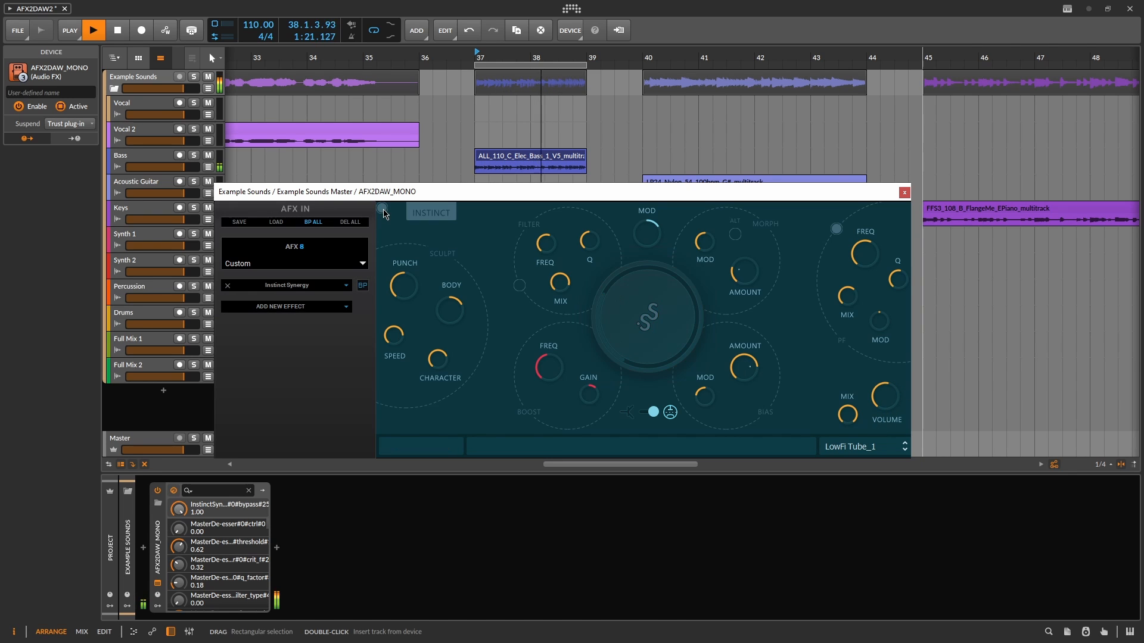
- Turn Instinct Synergy back on and stop playback
left_click(381, 209)
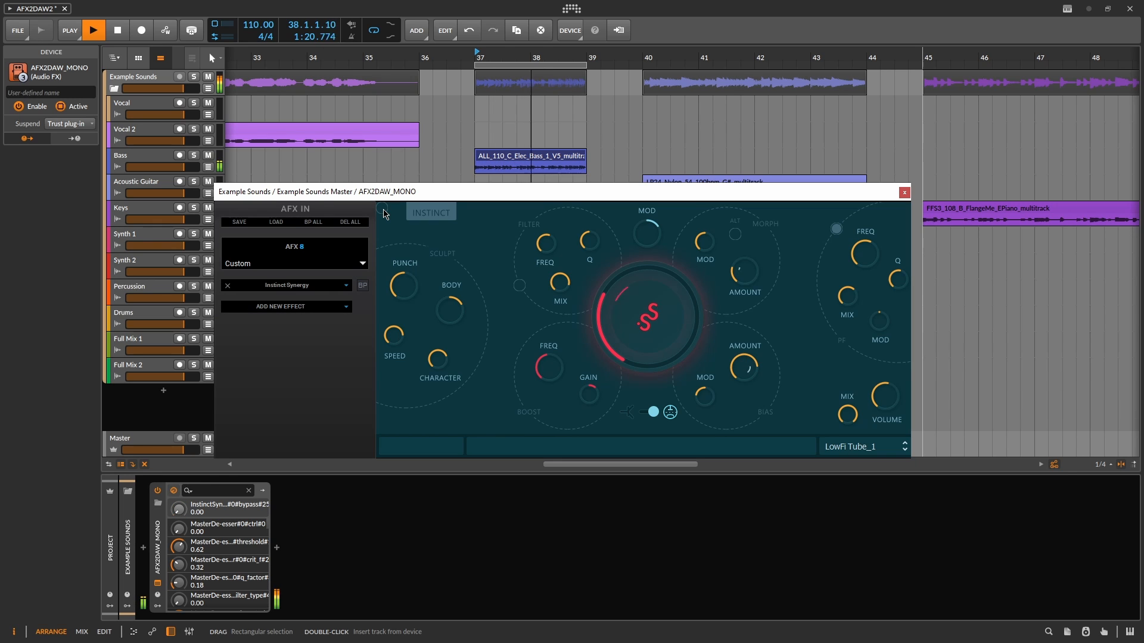
key("space")
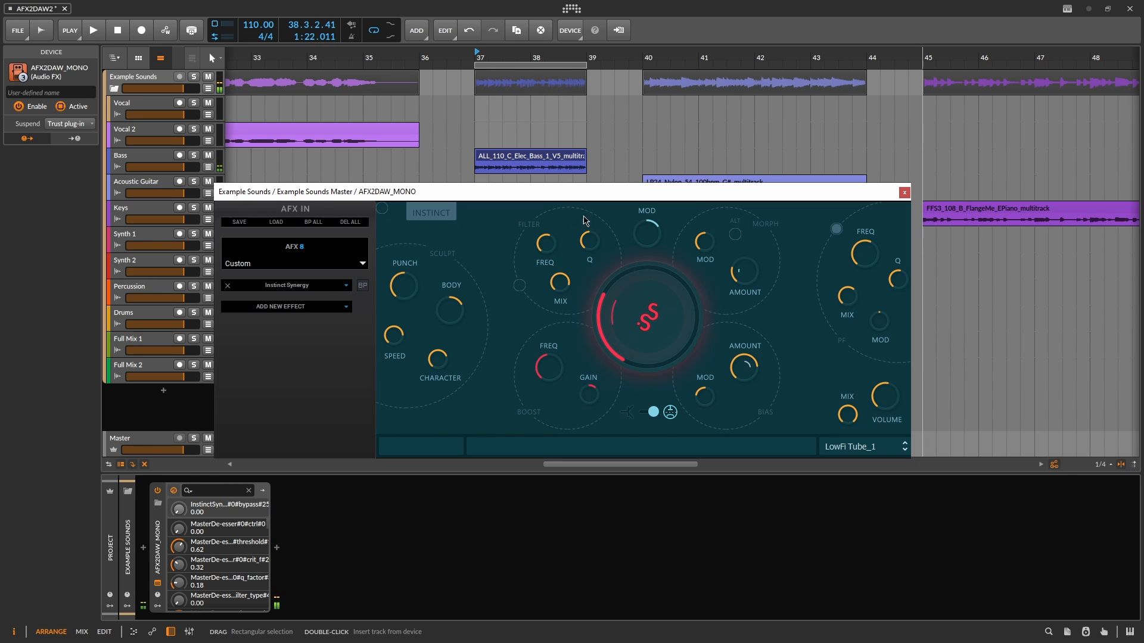
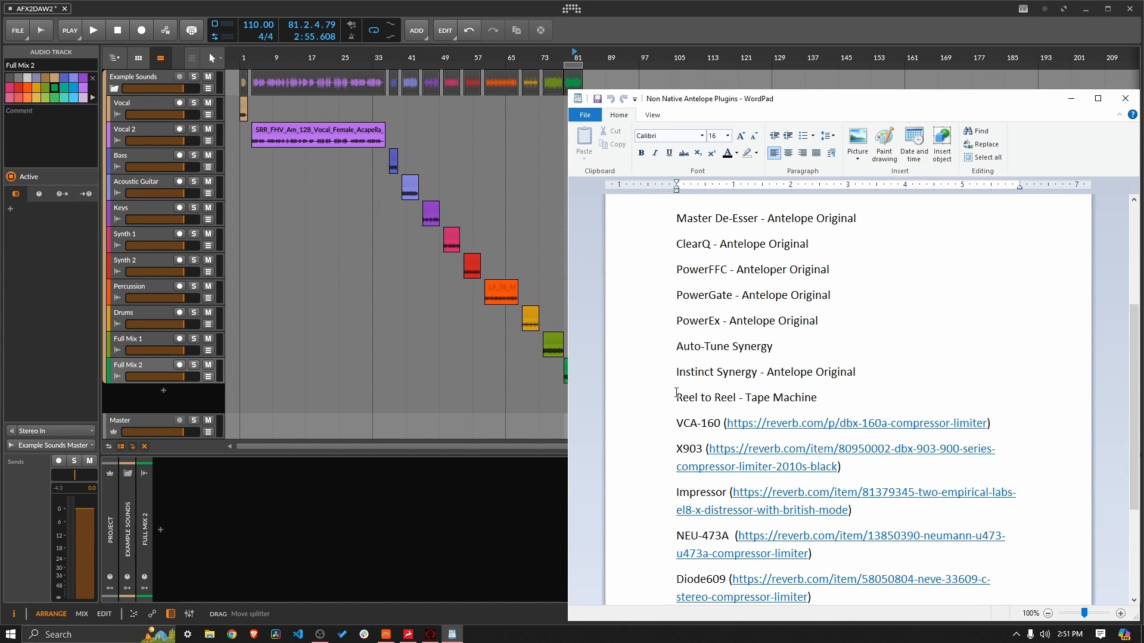
- Highlight the Reel to Reel - Tape Machine line in the WordPad plugin list and return to Bitwig in full screen
left_click_drag(676, 393, 789, 409)
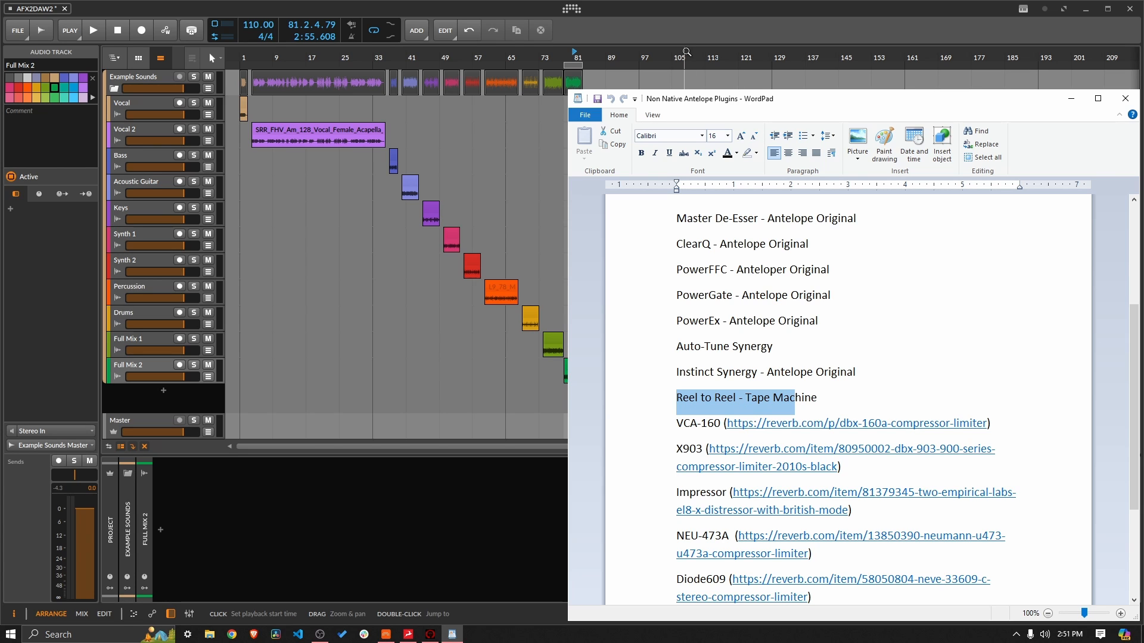
left_click(696, 3)
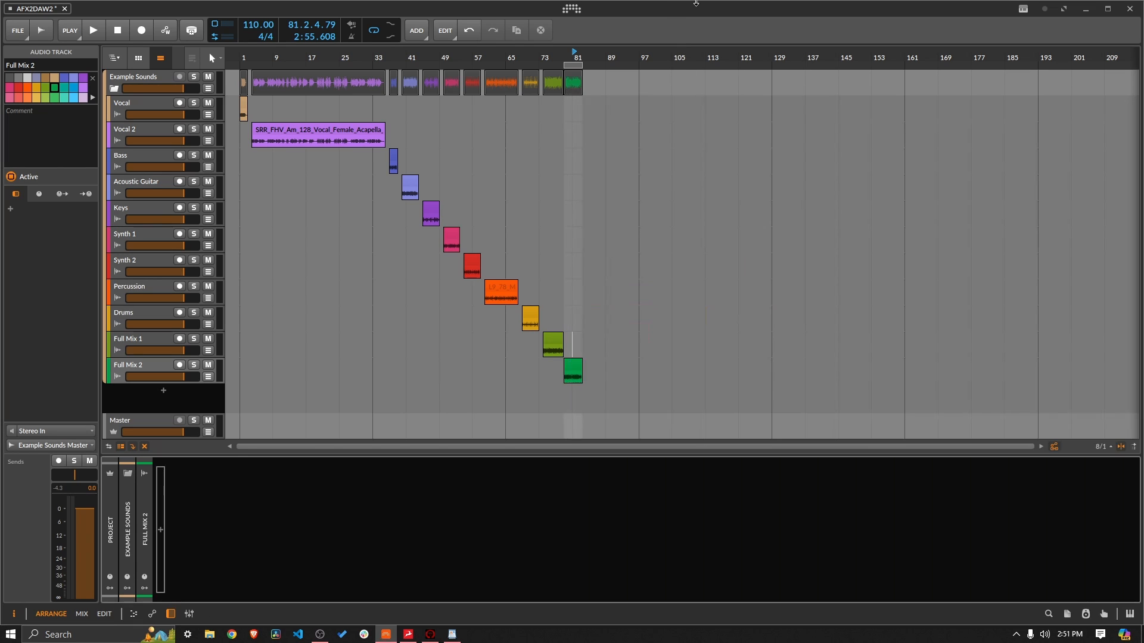
left_click(1065, 12)
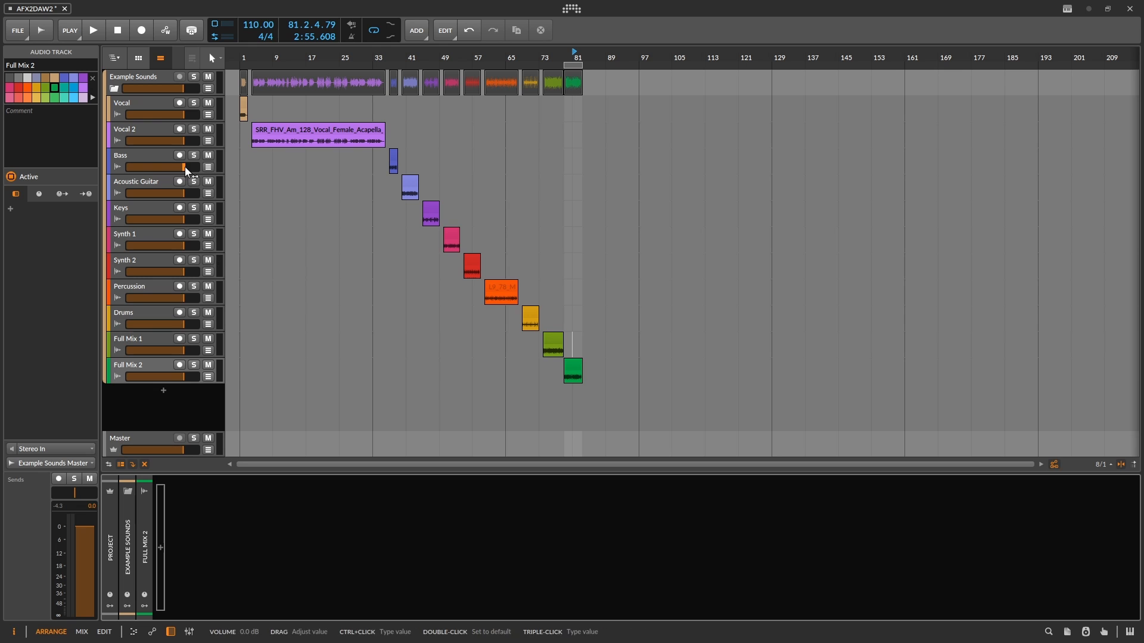
- Set the playback range to the Bass clip at bar 37 and play it dry through the Example Sounds group
left_click(144, 76)
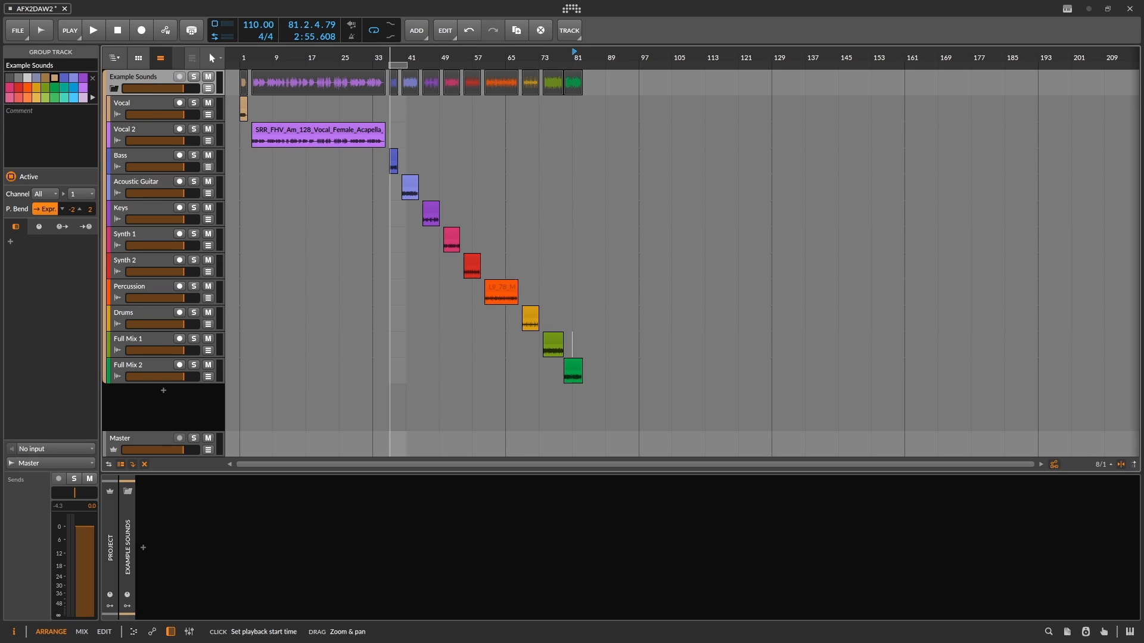
left_click_drag(389, 57, 432, 58)
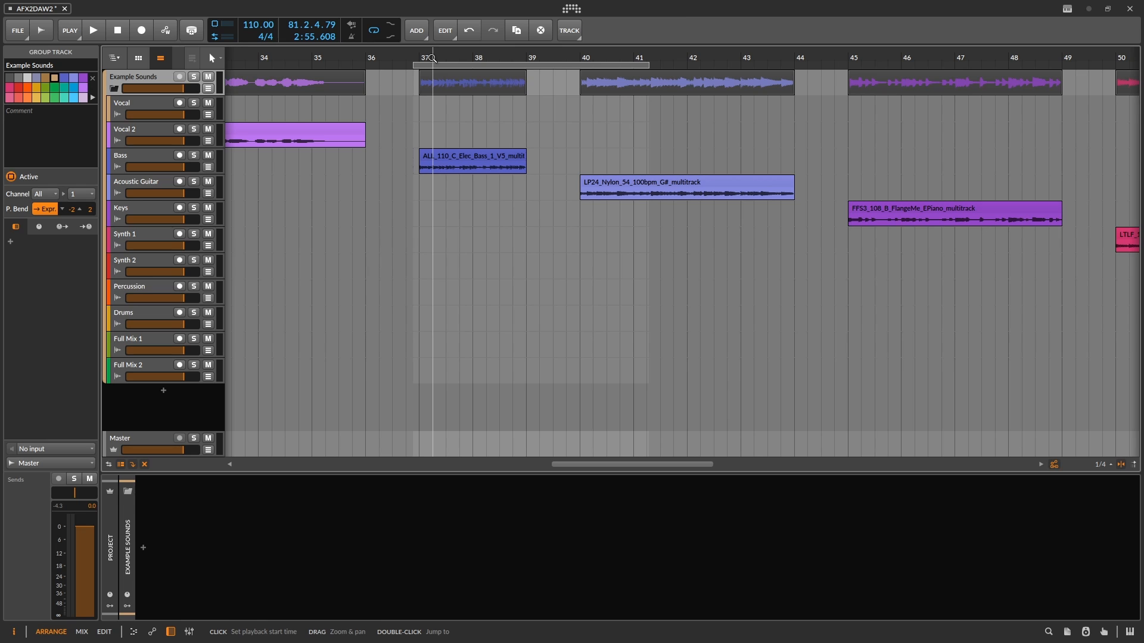
left_click(466, 157)
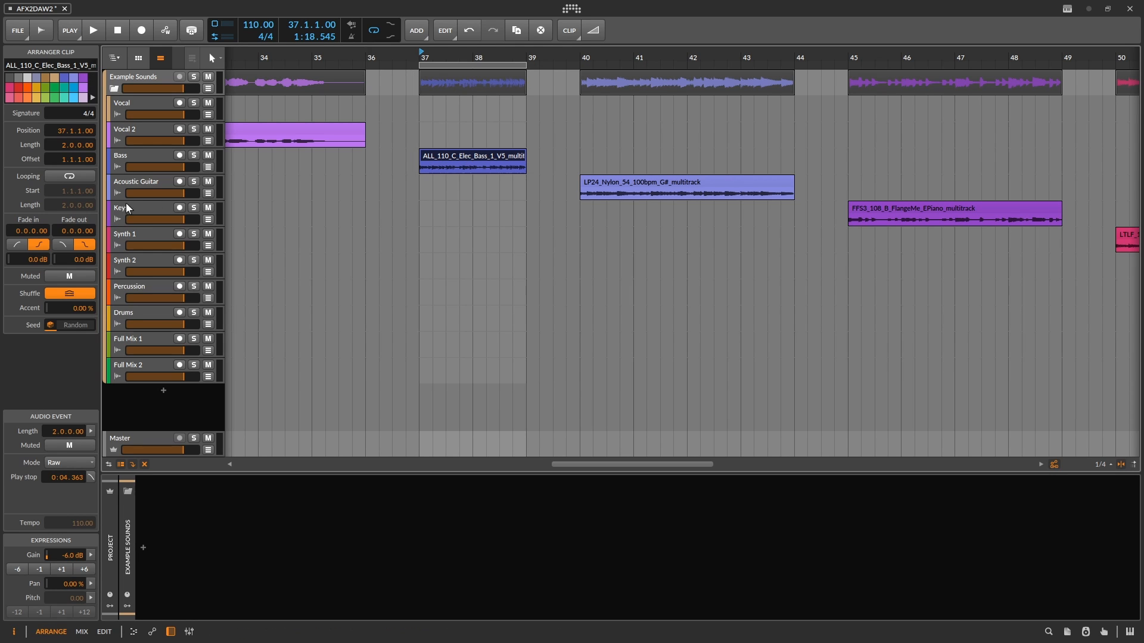
left_click(125, 80)
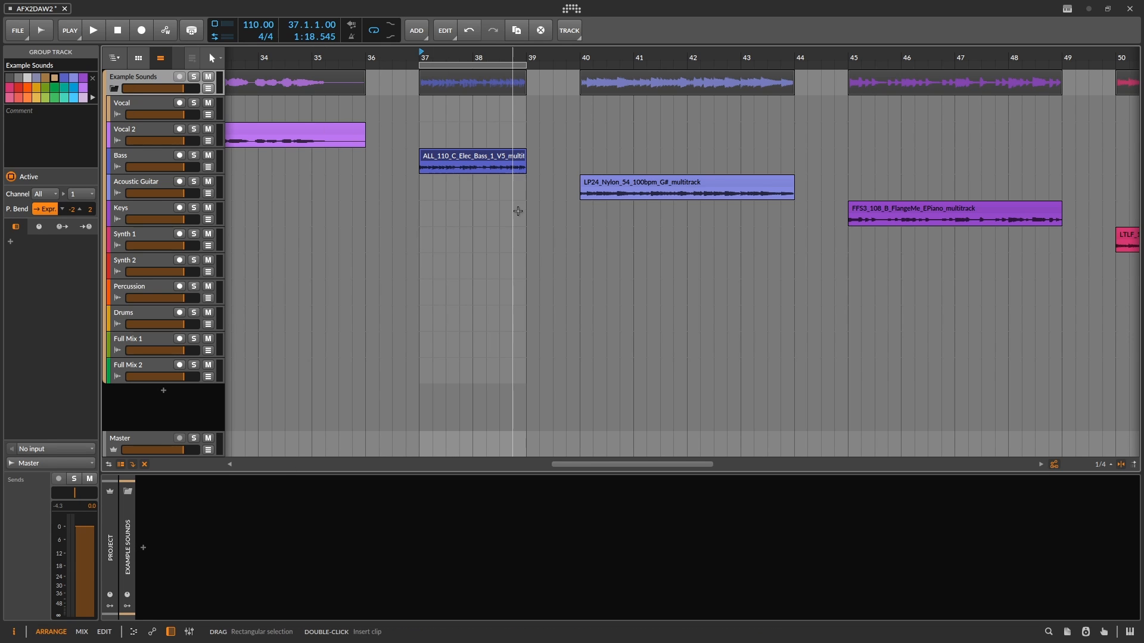
key("space")
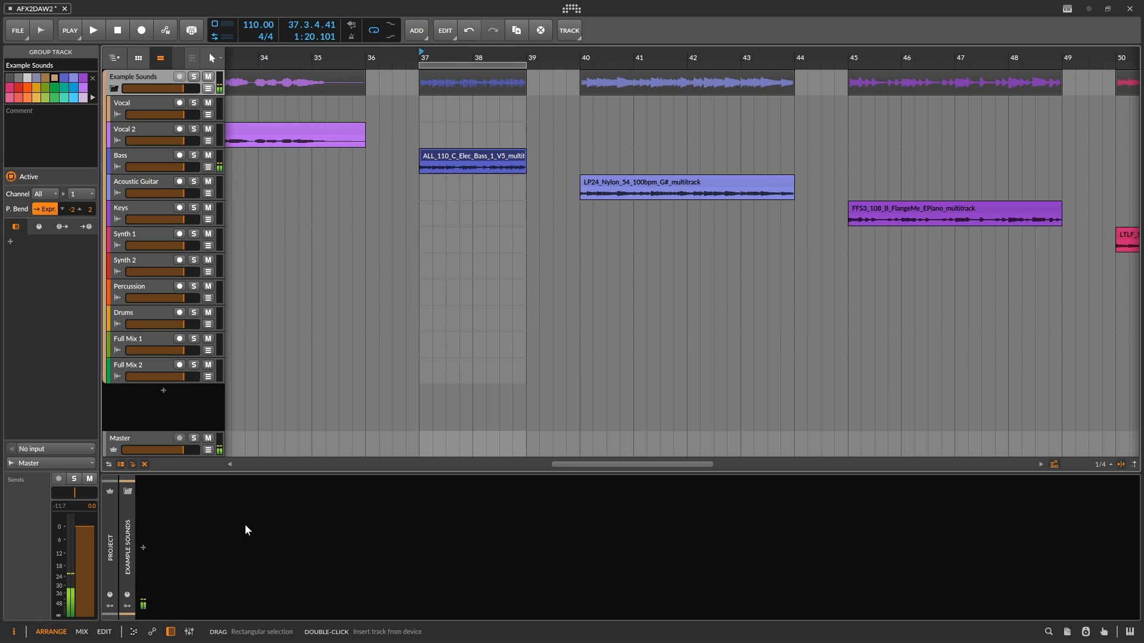
- Insert the AFX2DAW device on the Example Sounds group and load the Reel To Reel effect in it
left_click(144, 546)
type("afx")
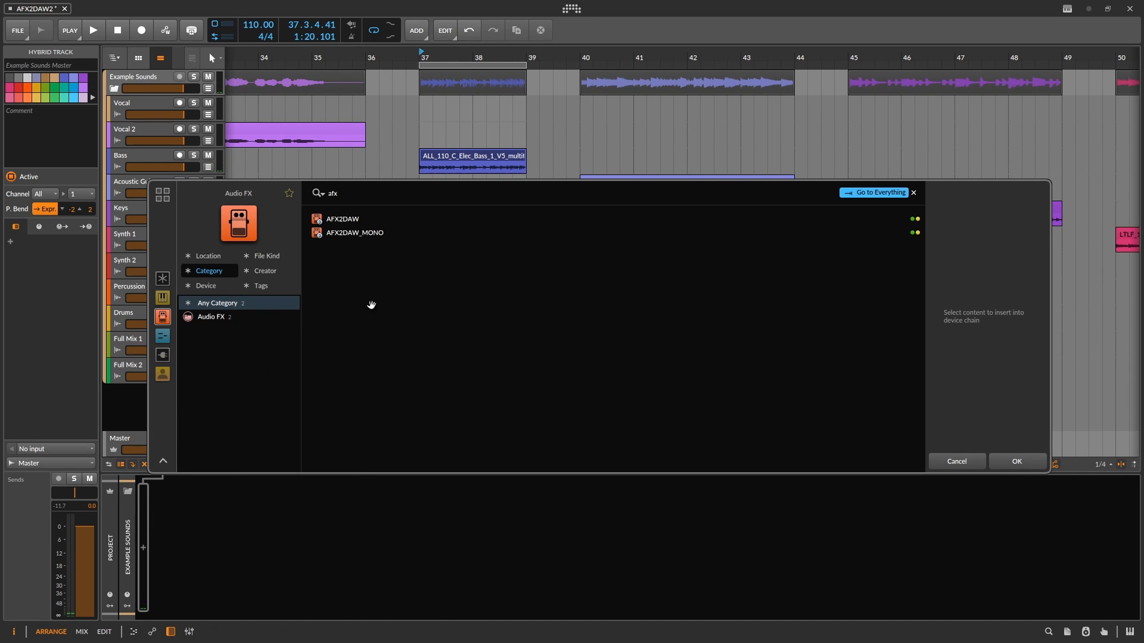
left_click(384, 221)
left_click(1020, 463)
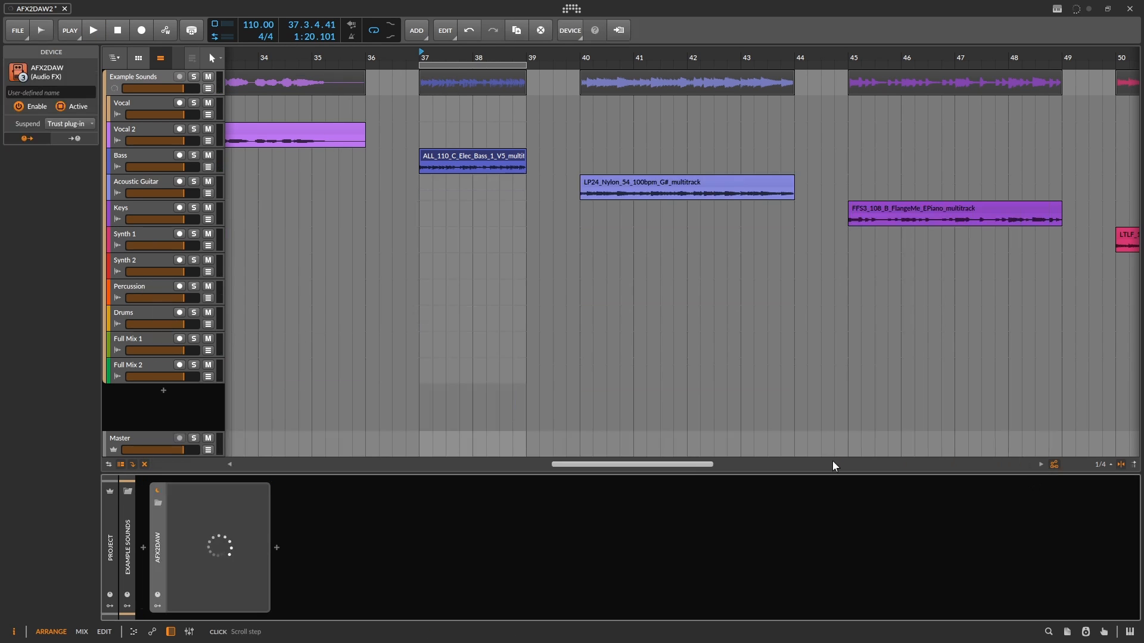
left_click(355, 277)
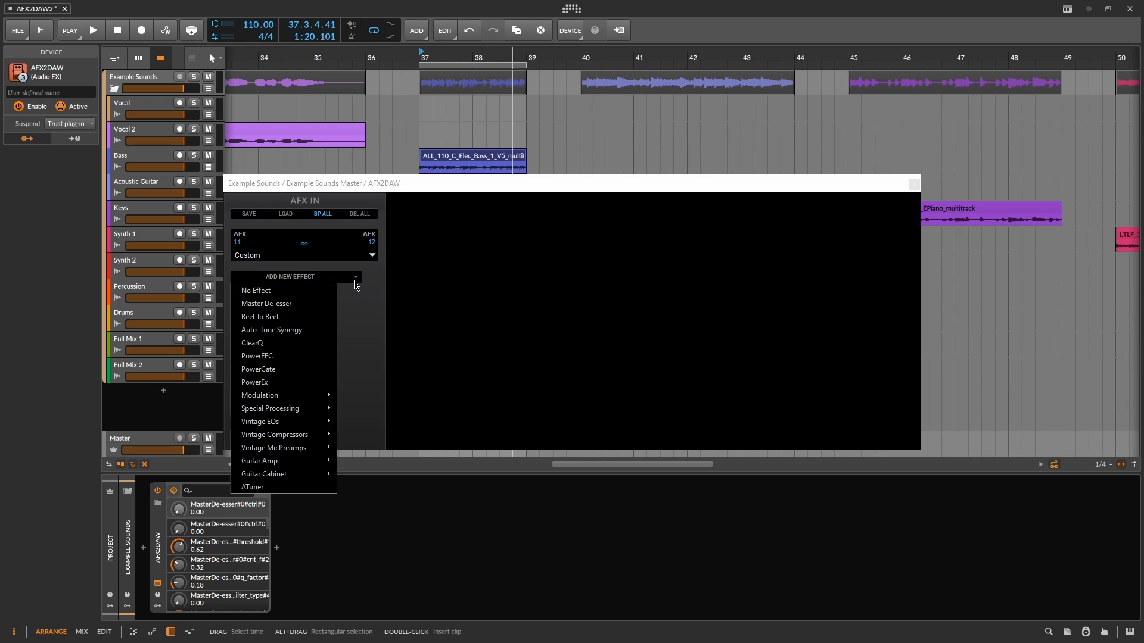
left_click(280, 319)
- Play the bass loop, try Reel To Reel's hiss at maximum, and bypass the effect to compare
key("space")
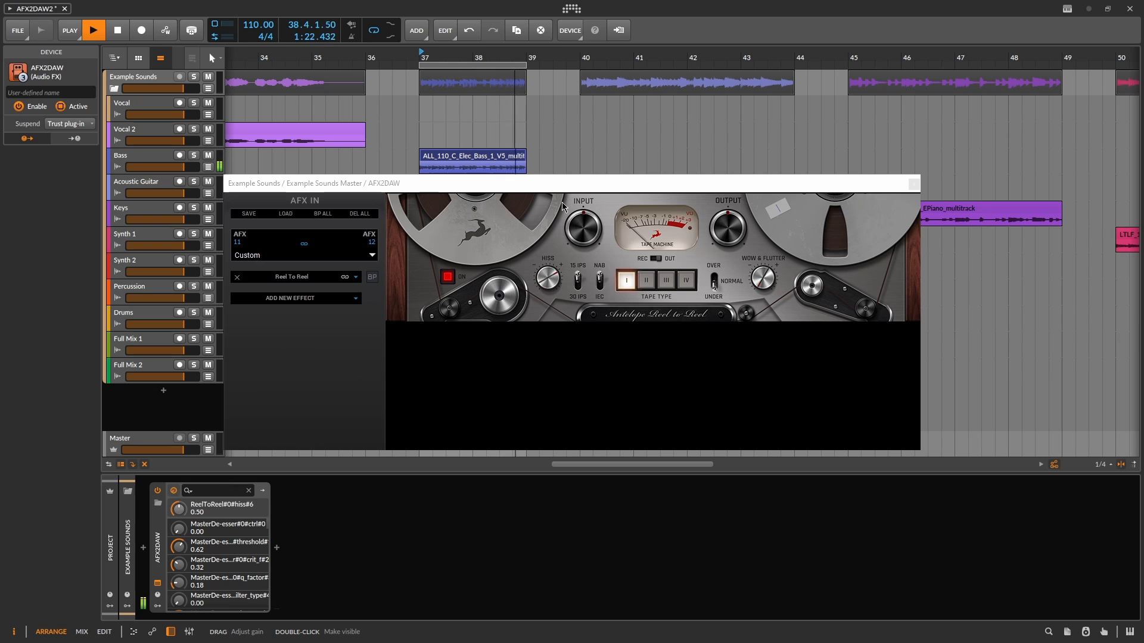
left_click(551, 279)
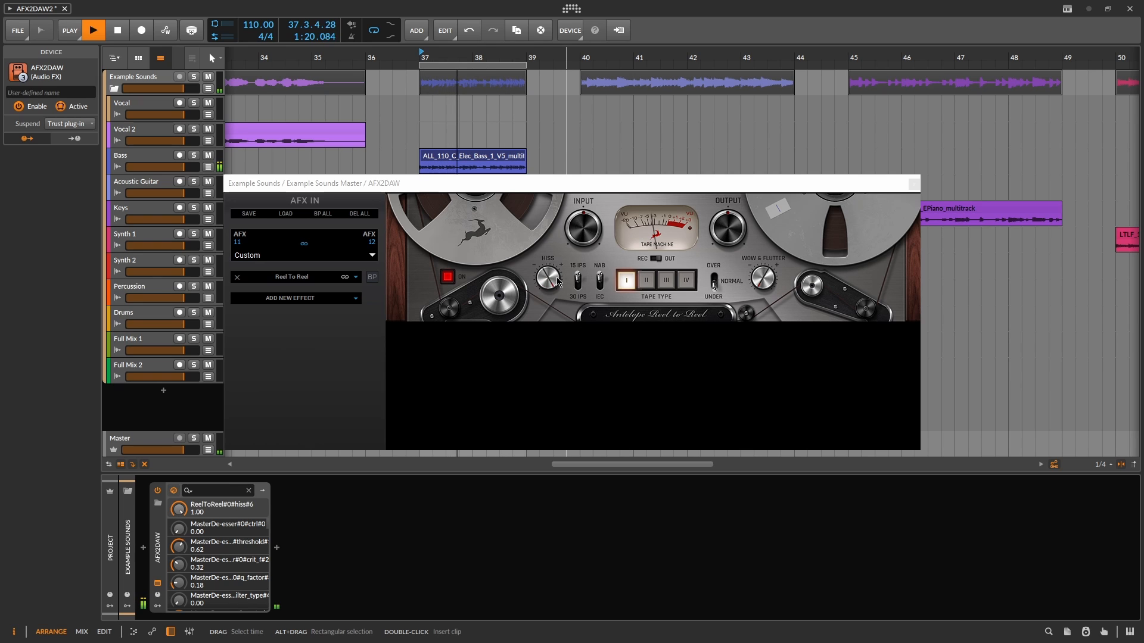
left_click_drag(551, 278, 543, 358)
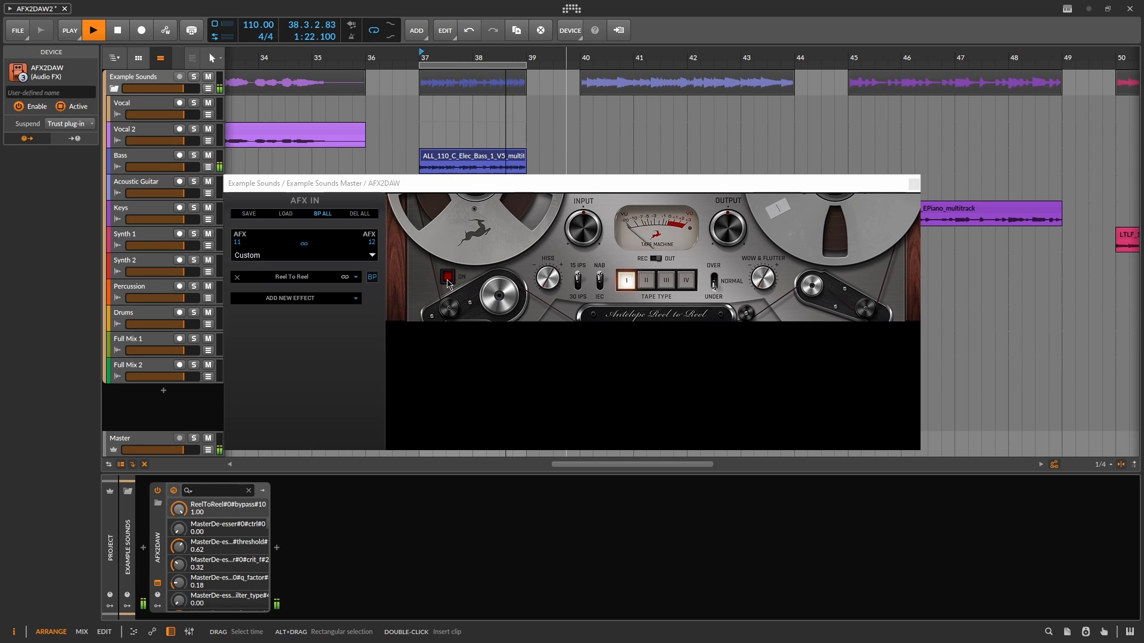
- Audition Reel To Reel's tape types II, III and IV on the bass and try the over/normal/under switch
left_click(647, 280)
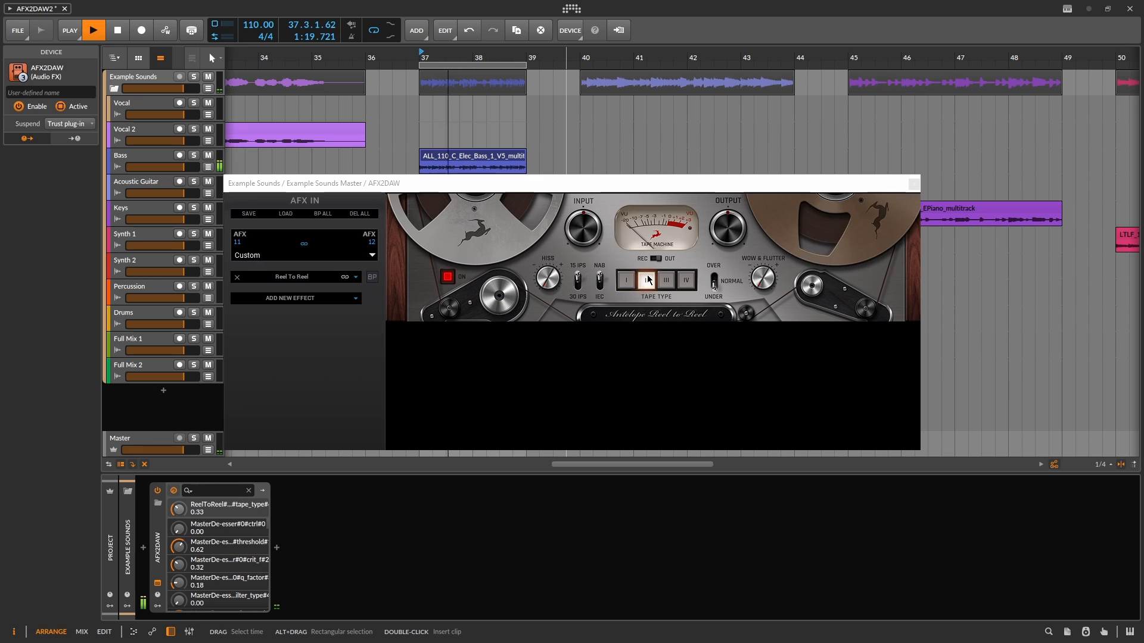
left_click(666, 280)
left_click(686, 280)
left_click(715, 282)
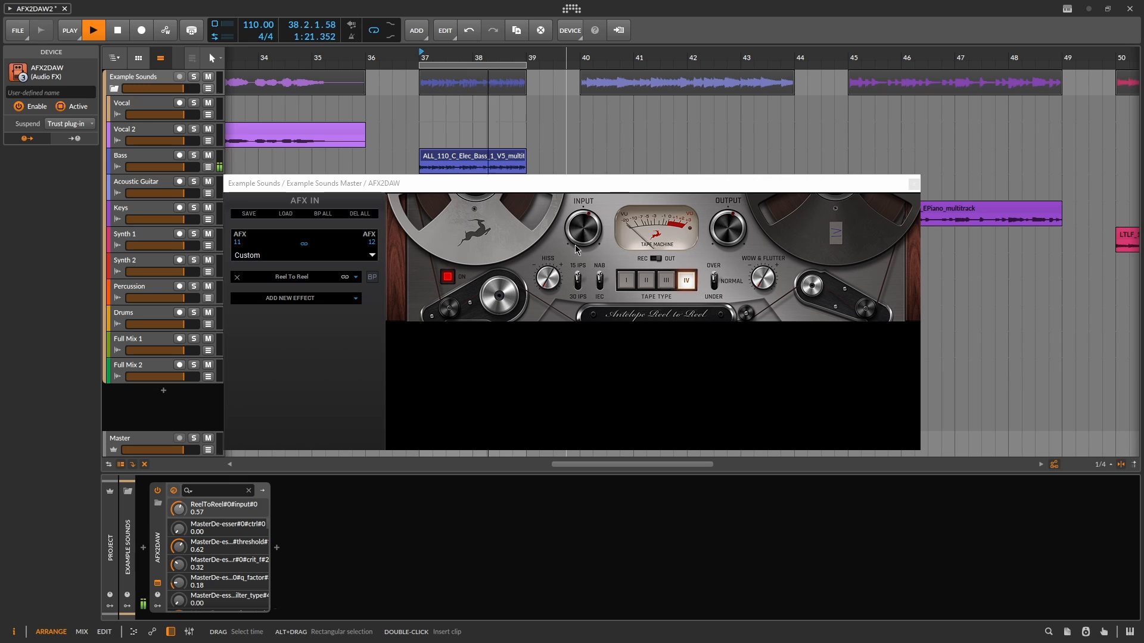
- Set Reel To Reel's output to 0.50, audition tape type III and switch back to type I
left_click(726, 233)
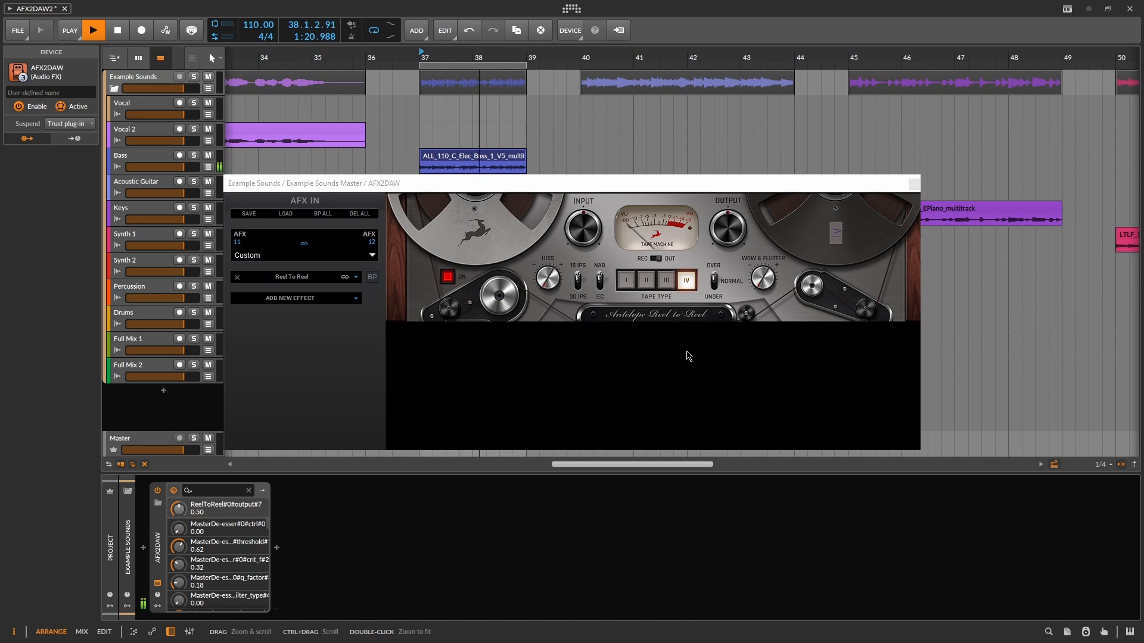
left_click(666, 280)
left_click(633, 287)
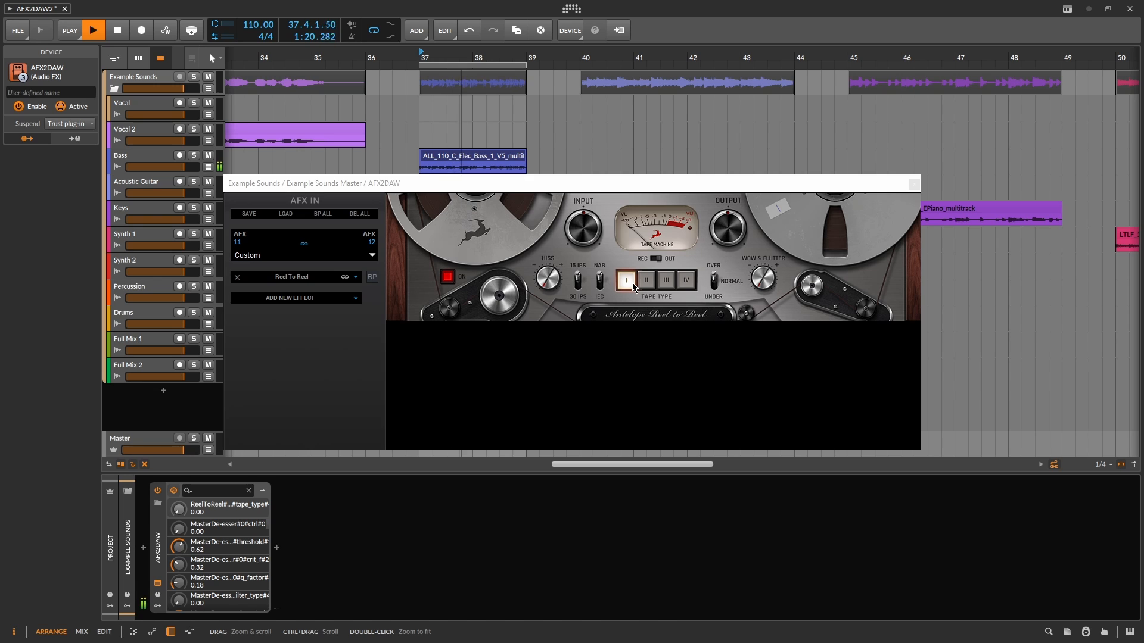
- Stop playback, then close the AFX2DAW window and disable the device
left_click(883, 183)
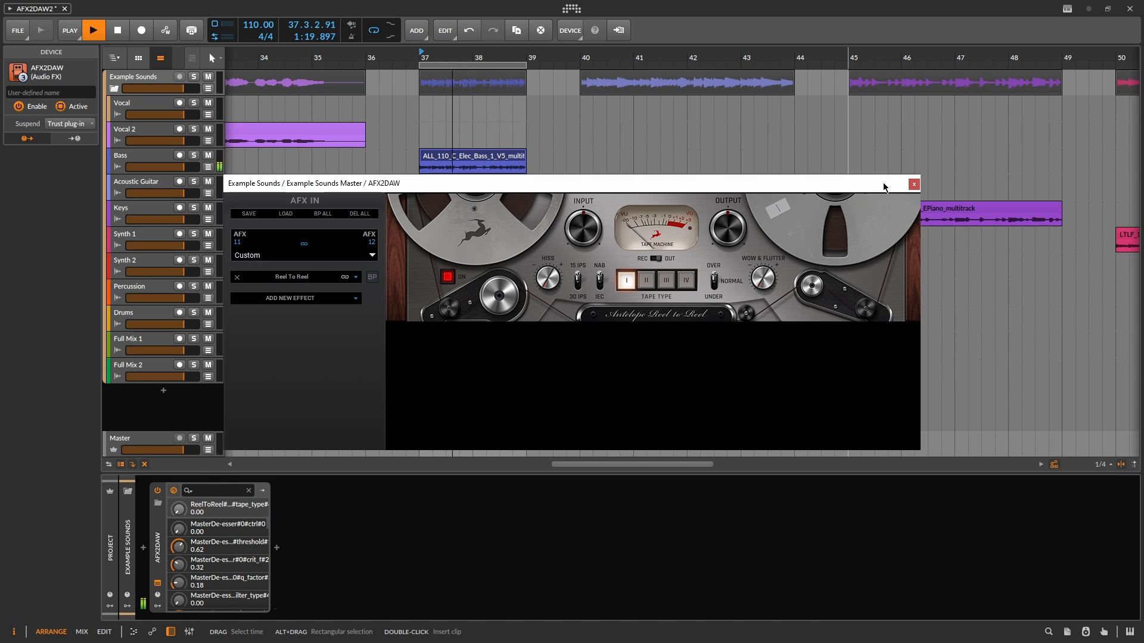
key("space")
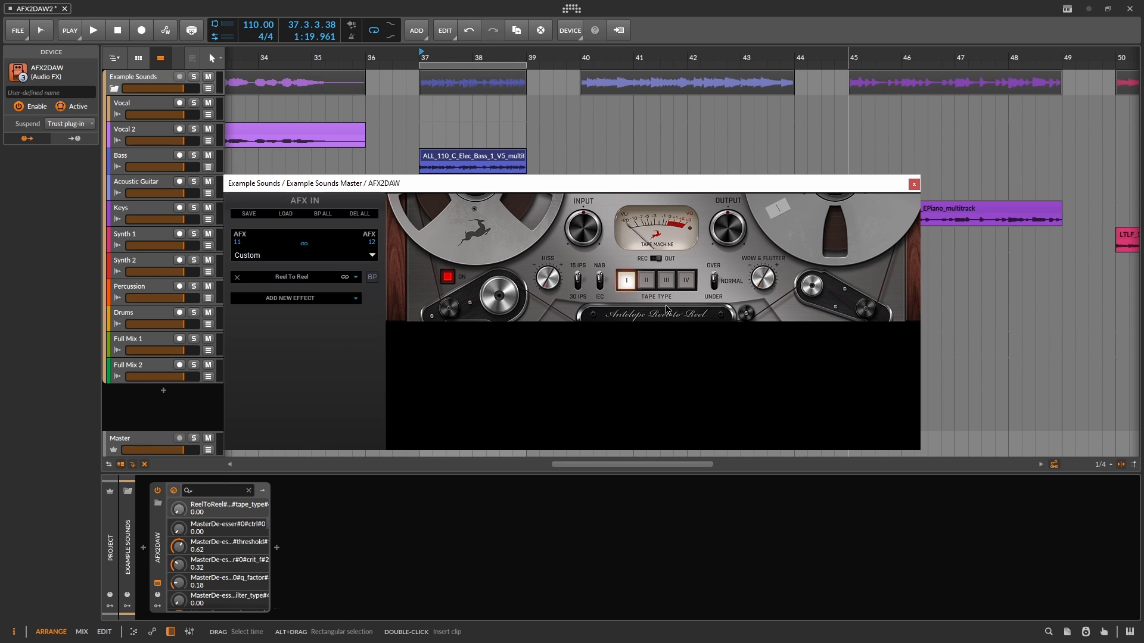
left_click(913, 184)
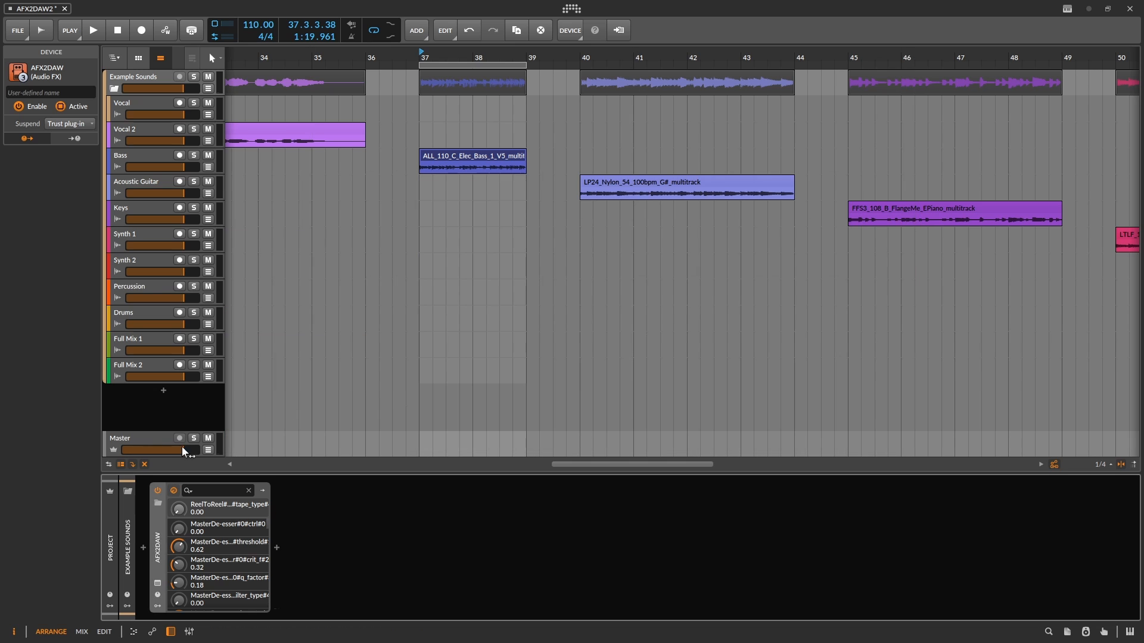
left_click(158, 490)
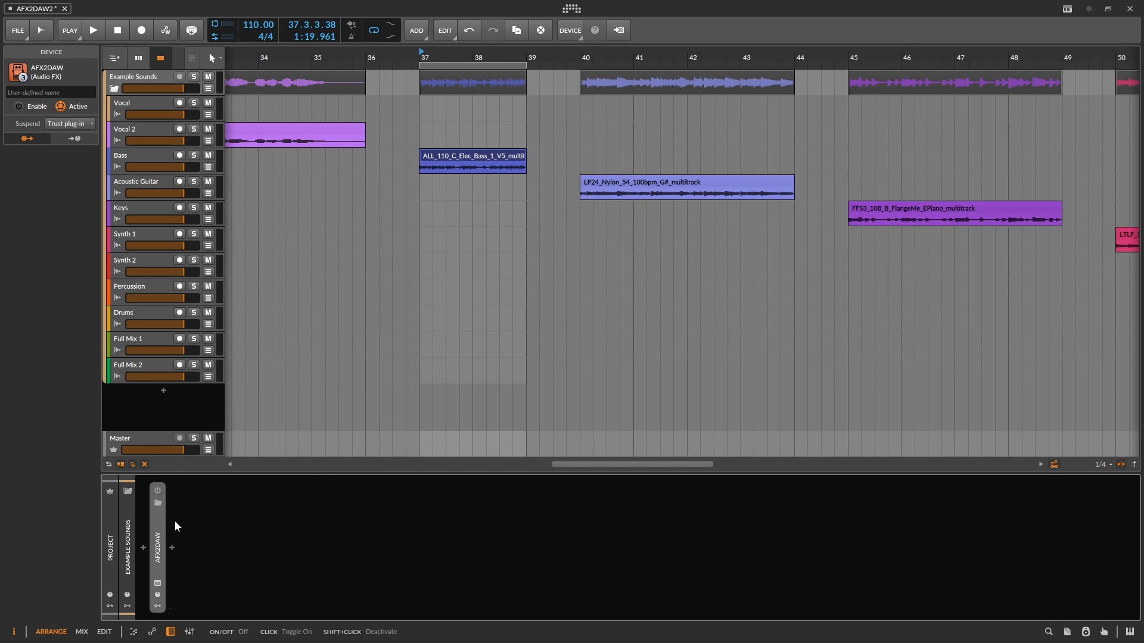
- Insert the UADx Studer A800 Tape Recorder after AFX2DAW on the Example Sounds group
left_click(172, 547)
type("uad")
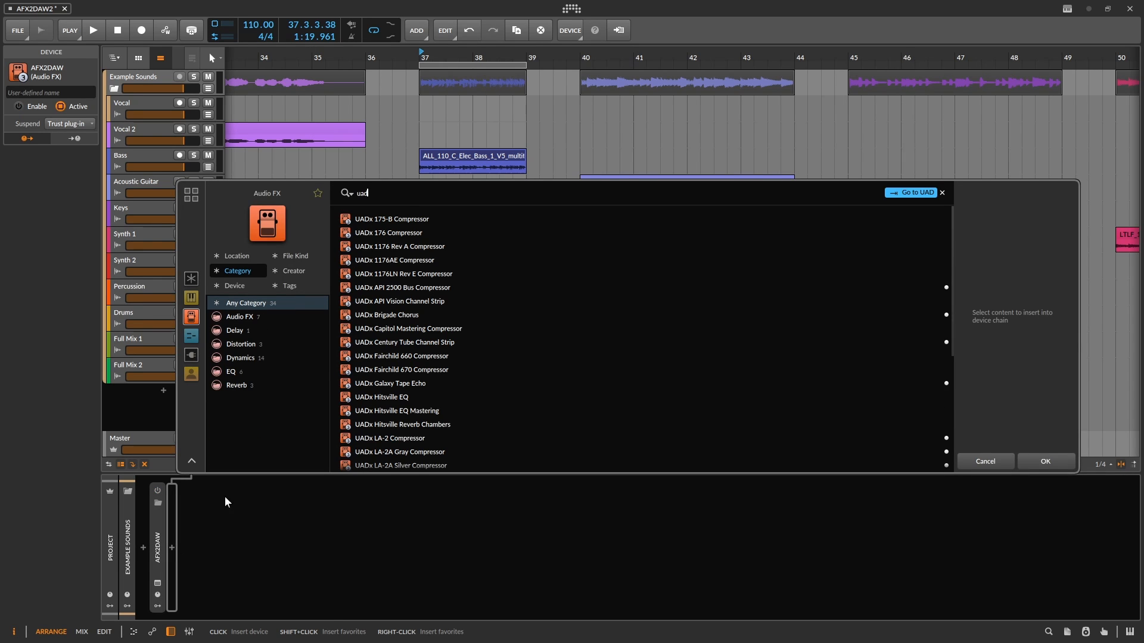
scroll(366, 385, "down", 2)
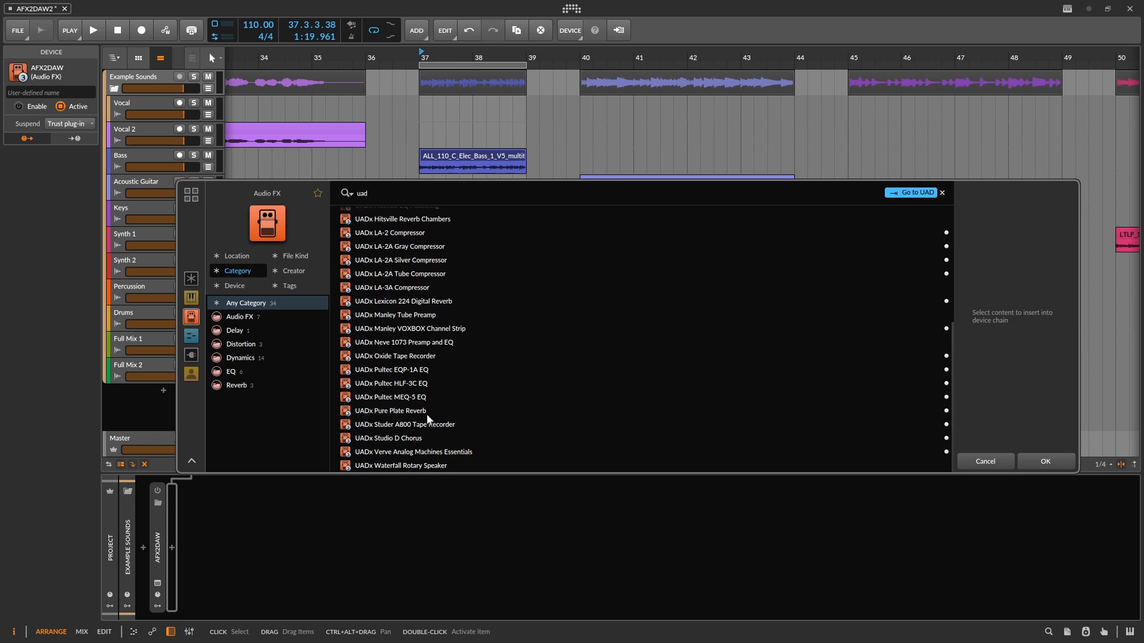
left_click(438, 424)
left_click(1055, 461)
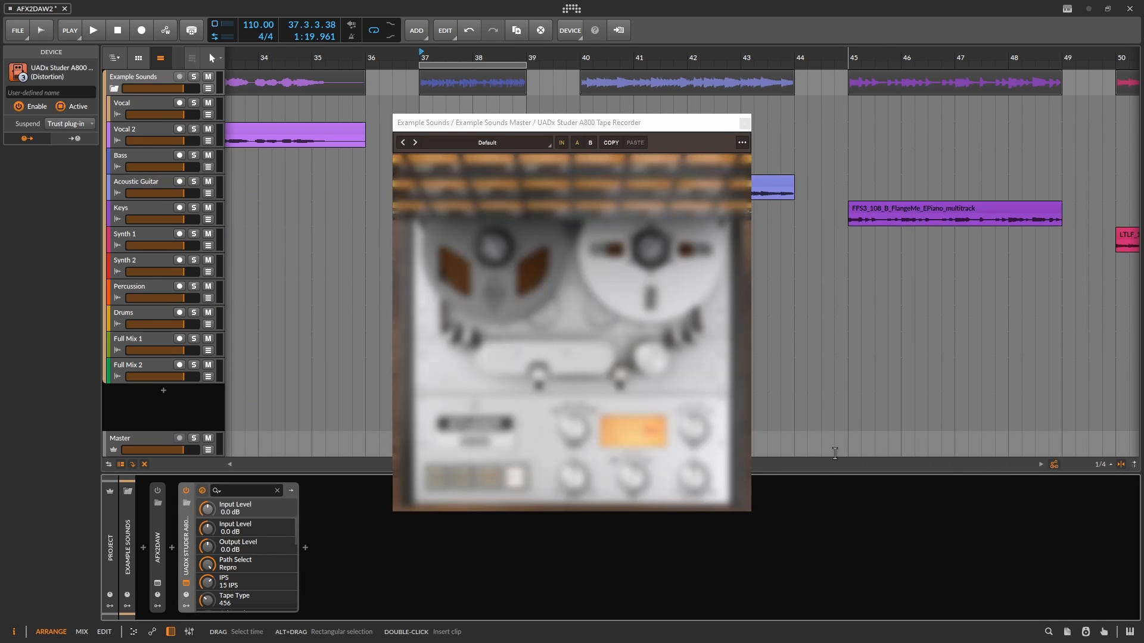
- Play the bass through the Studer A800 with tape type 900, 30 IPS, 13.2 dB input and -8.6 dB output
key("space")
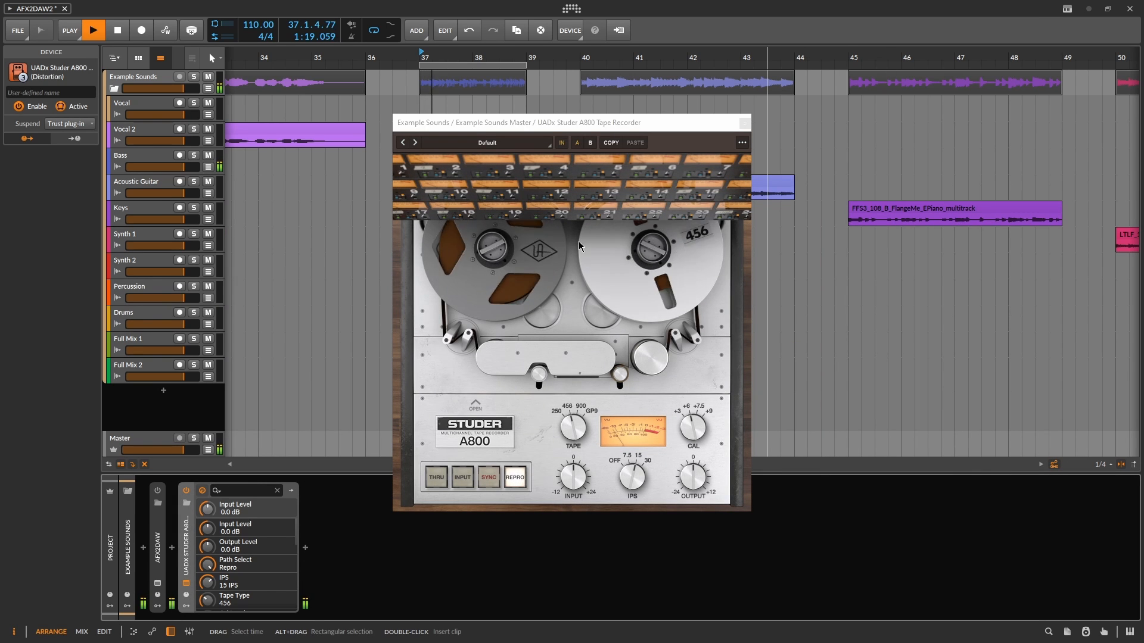
left_click_drag(578, 430, 588, 408)
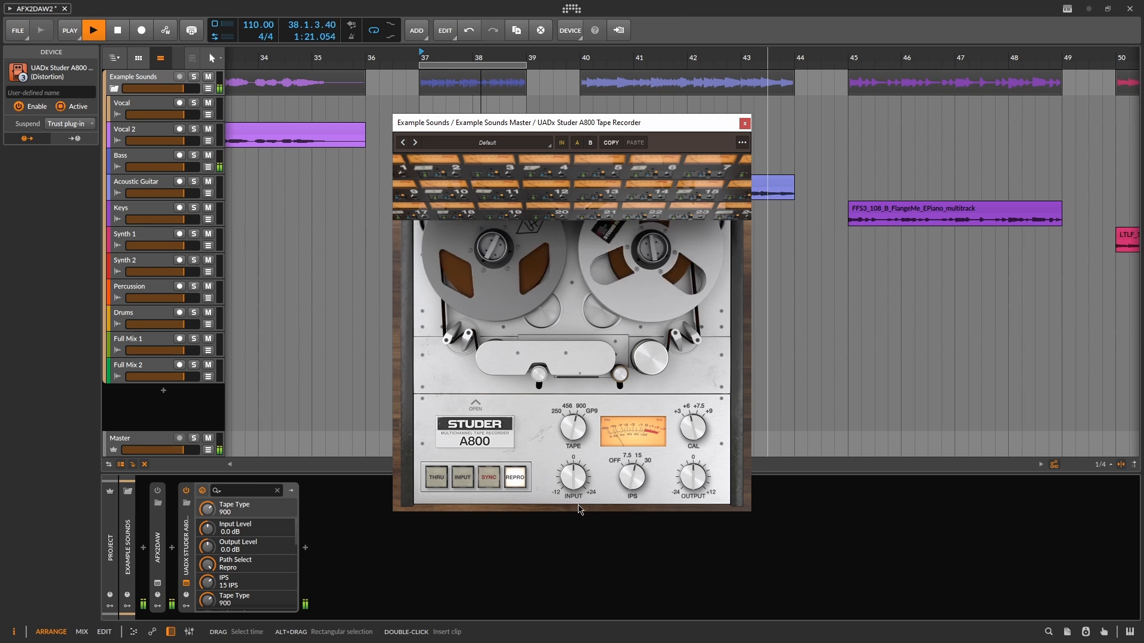
left_click_drag(574, 480, 582, 459)
left_click_drag(694, 479, 651, 453)
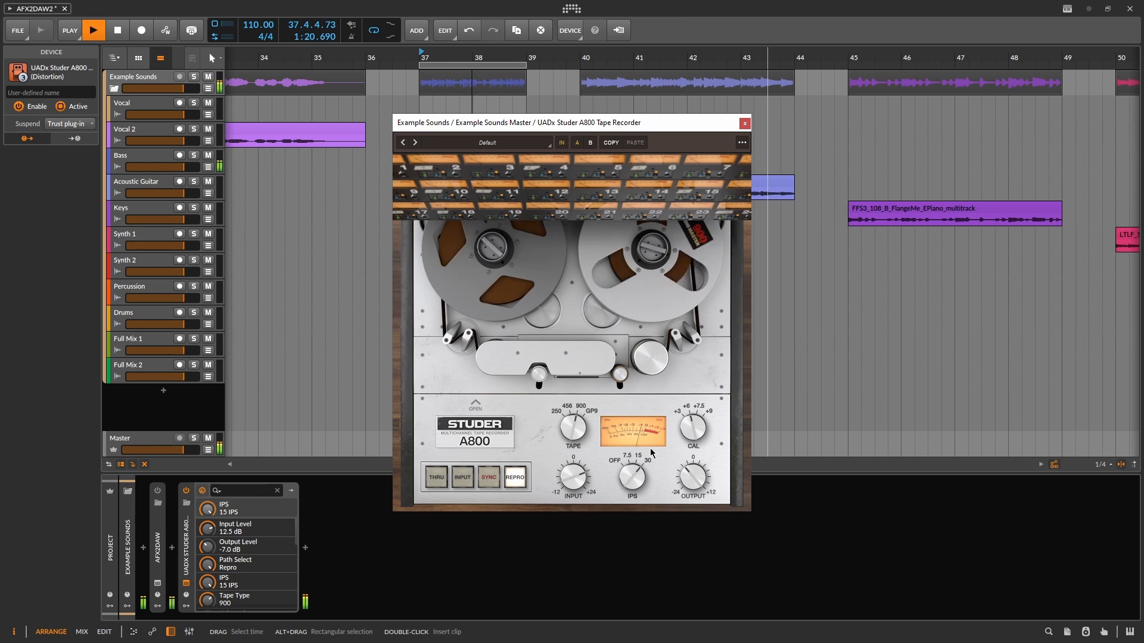
left_click_drag(566, 479, 567, 476)
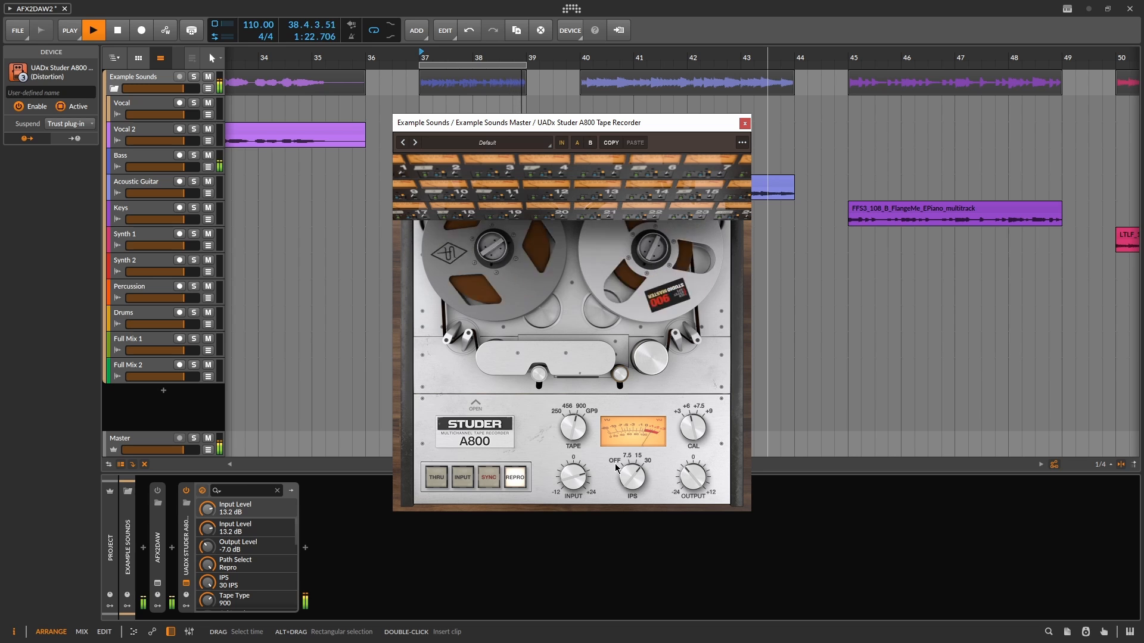
left_click_drag(692, 478, 691, 481)
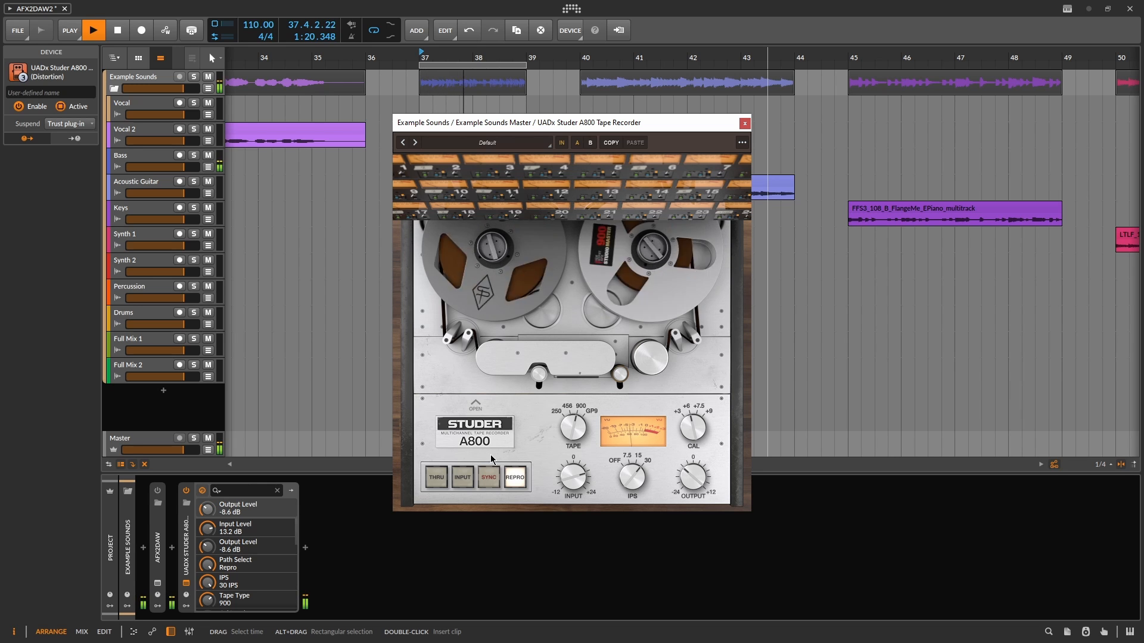
- Switch the Studer A800 off and back on to compare it with the dry bass
left_click(187, 491)
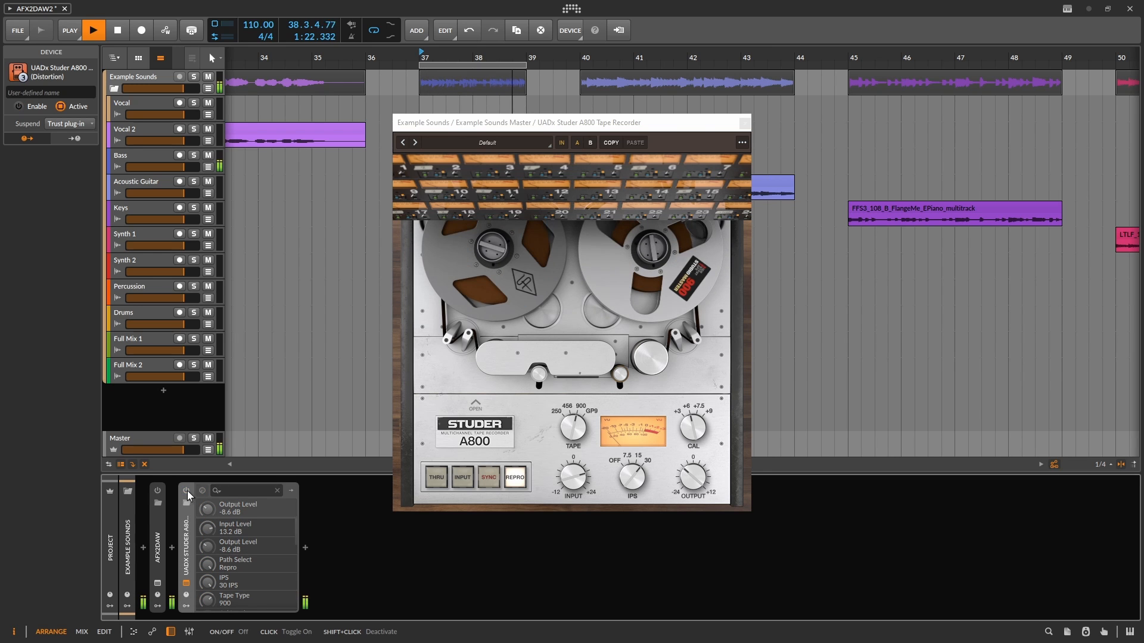
left_click(187, 491)
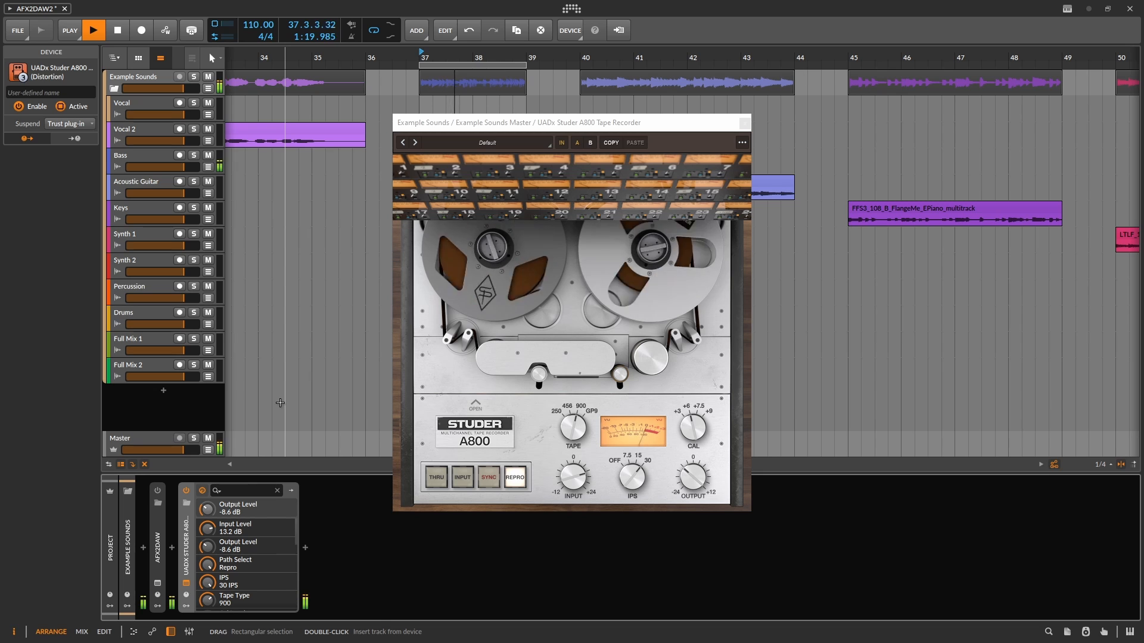
- Stop playback, close the Studer A800 window, and play the bass clip through AFX2DAW's Reel To Reel
key("space")
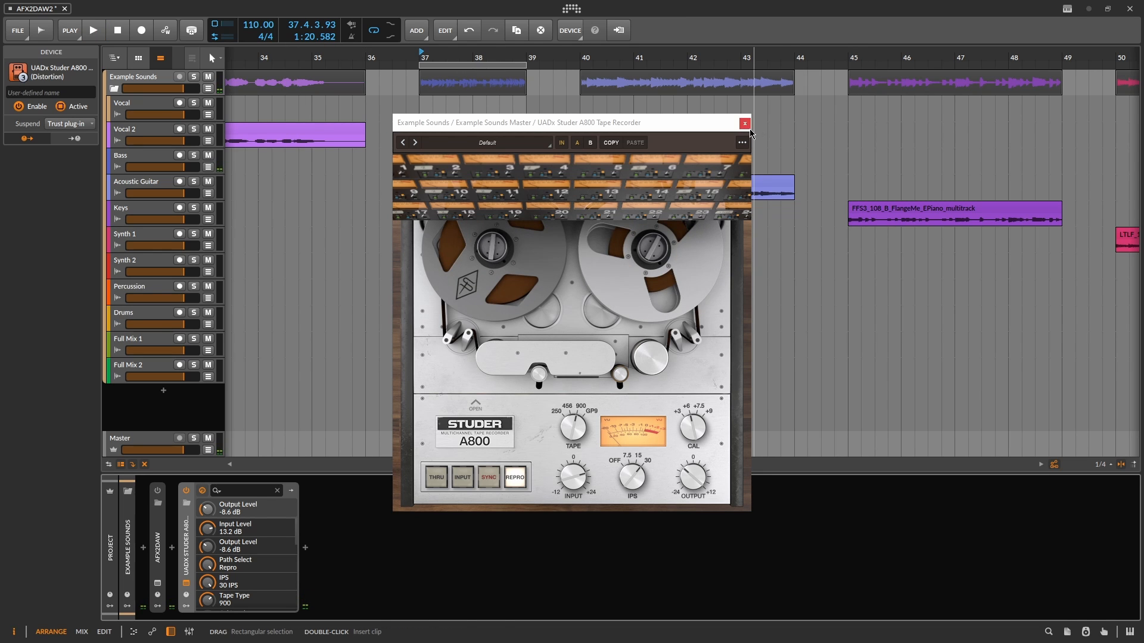
left_click(746, 125)
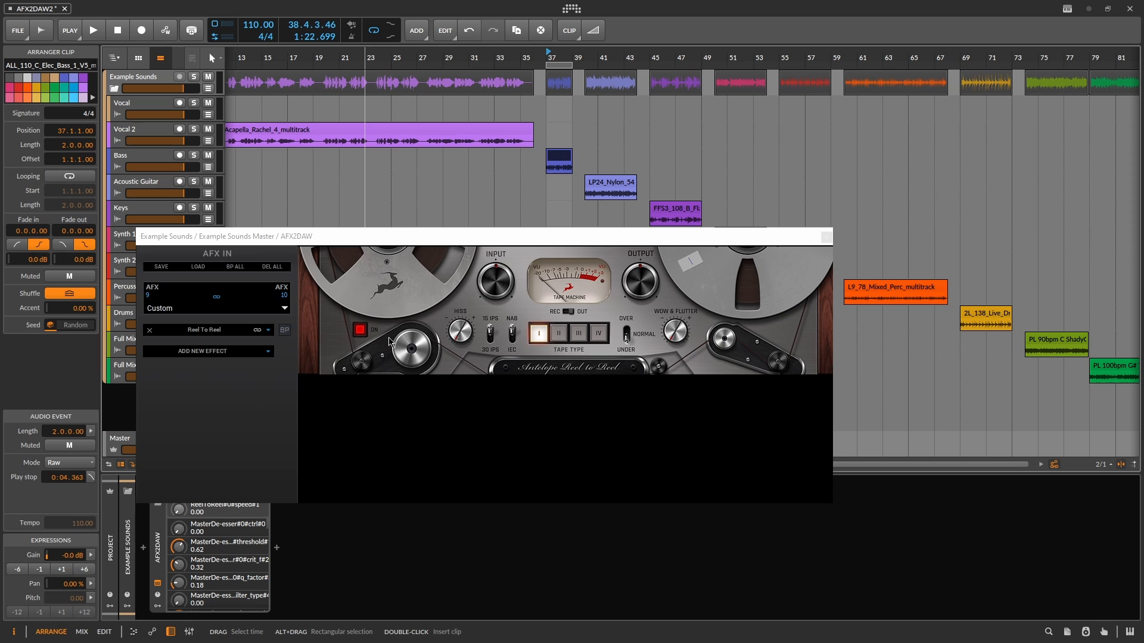
key("space")
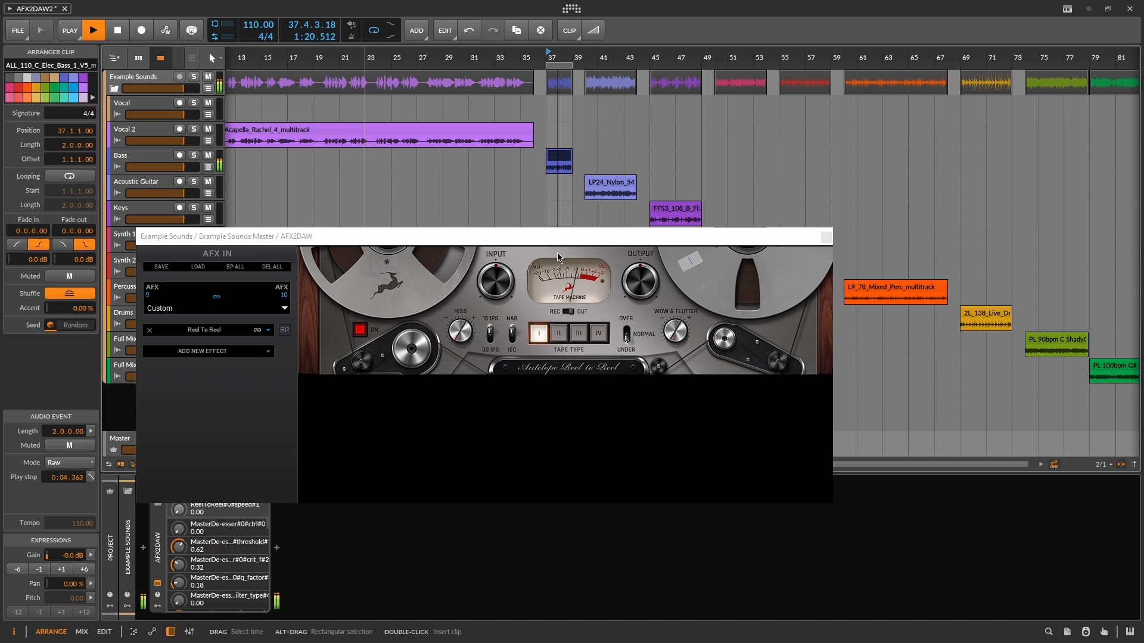
key("space")
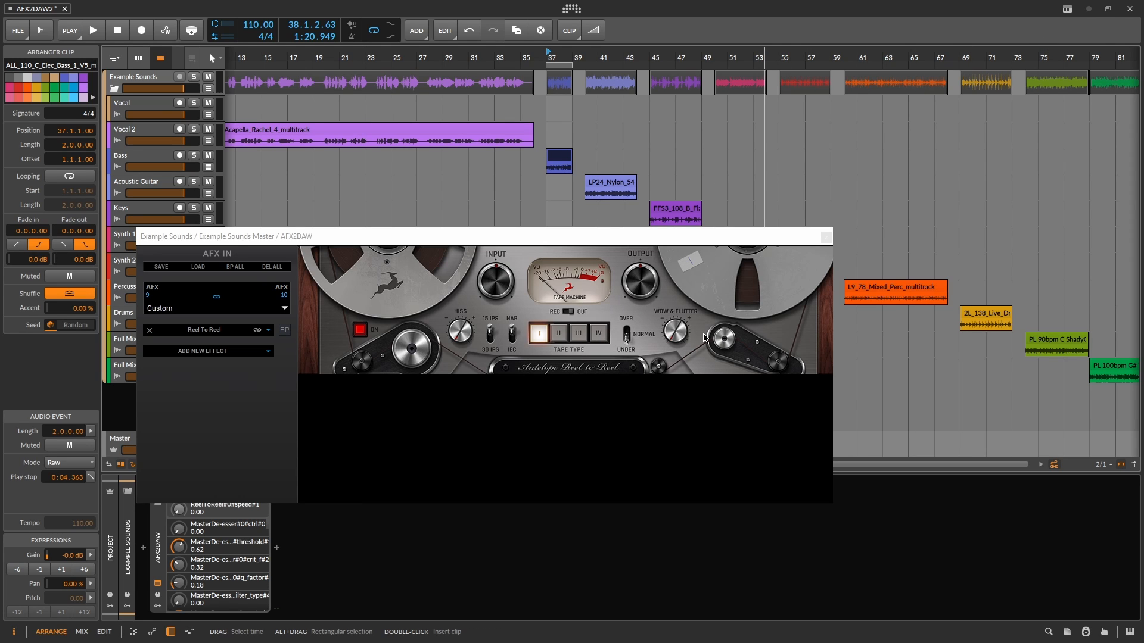
- Switch to the Brave browser and read post #5 of the Tapeheads thread comparing IEC and NAB equalization
left_click(1107, 8)
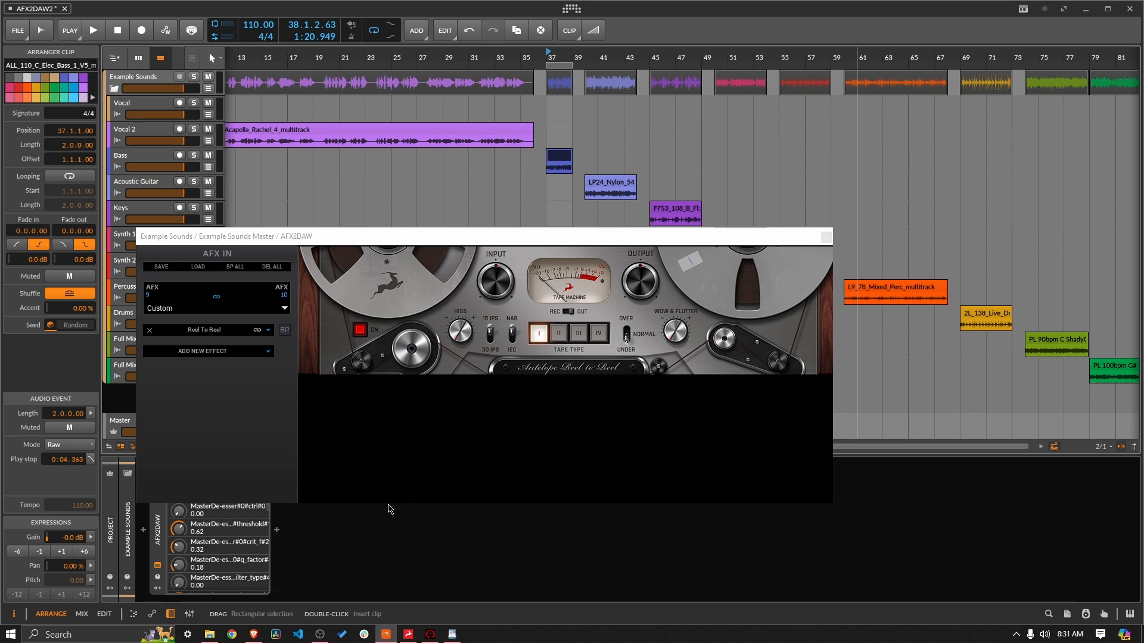
left_click(254, 635)
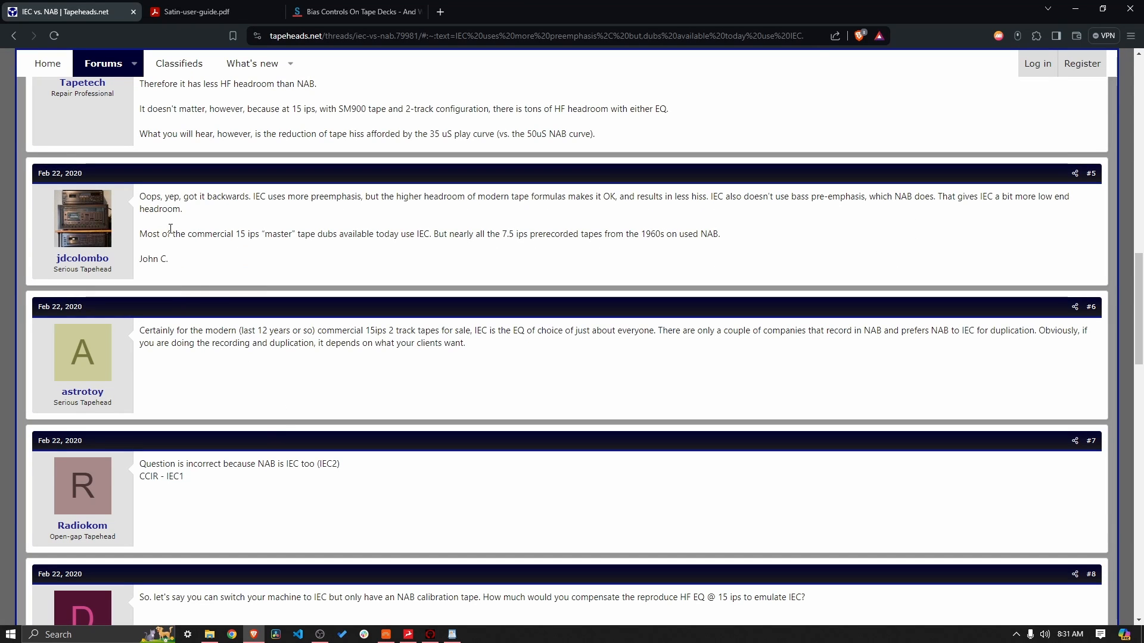
left_click_drag(139, 196, 810, 238)
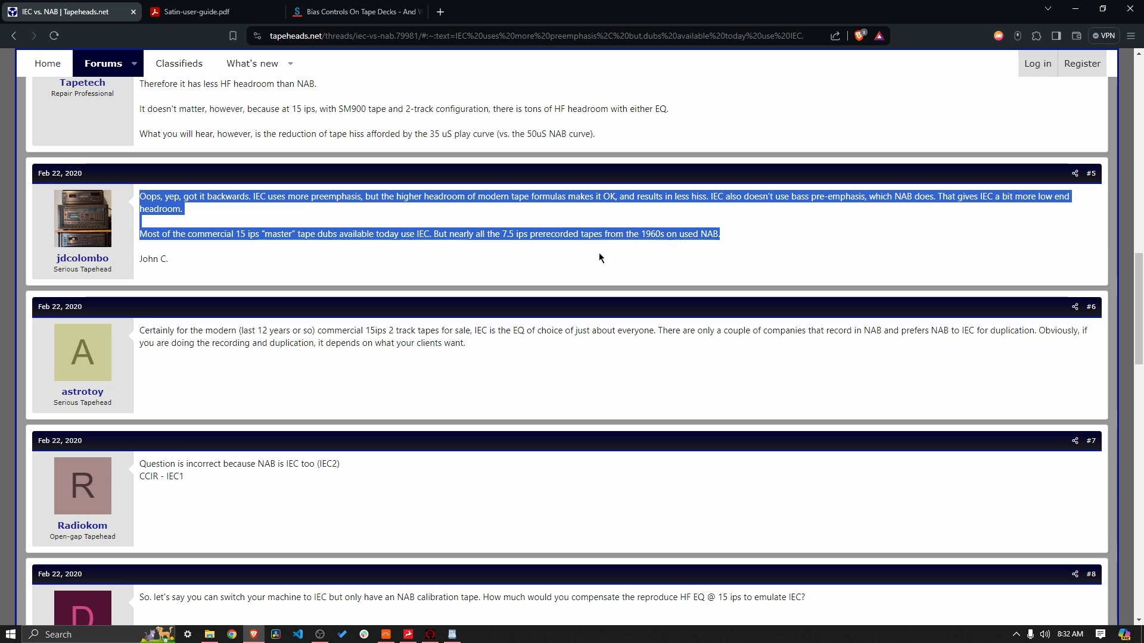
left_click(523, 250)
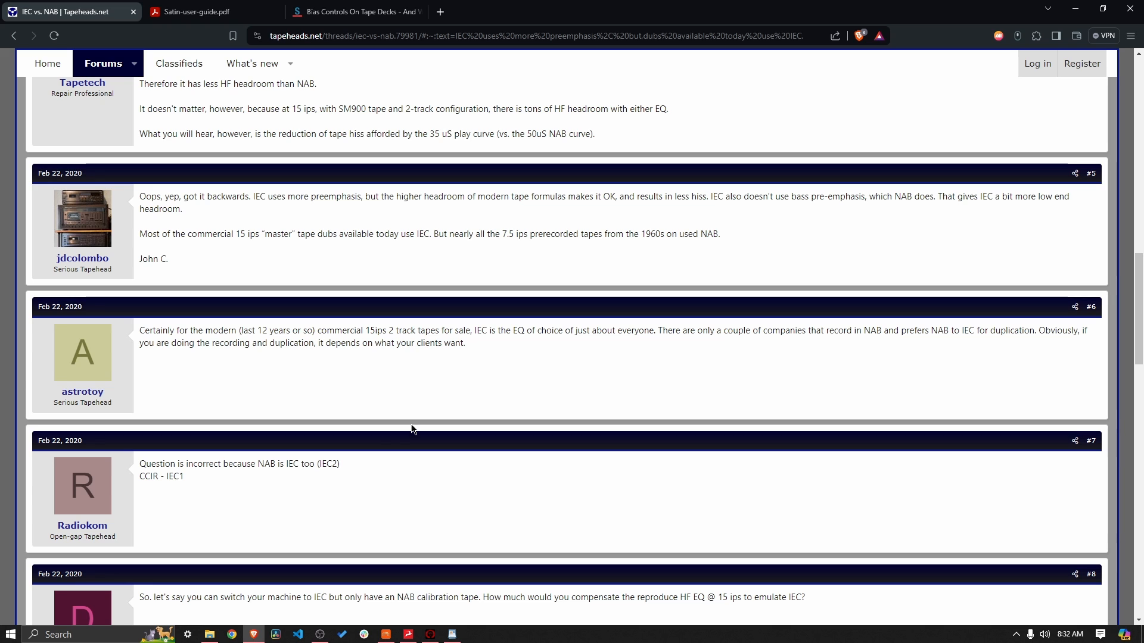
- Return to Bitwig, move the AFX2DAW window clear of the lower tracks, and play the PL 90bpm C ShadyGraves clip as a loop
left_click(386, 634)
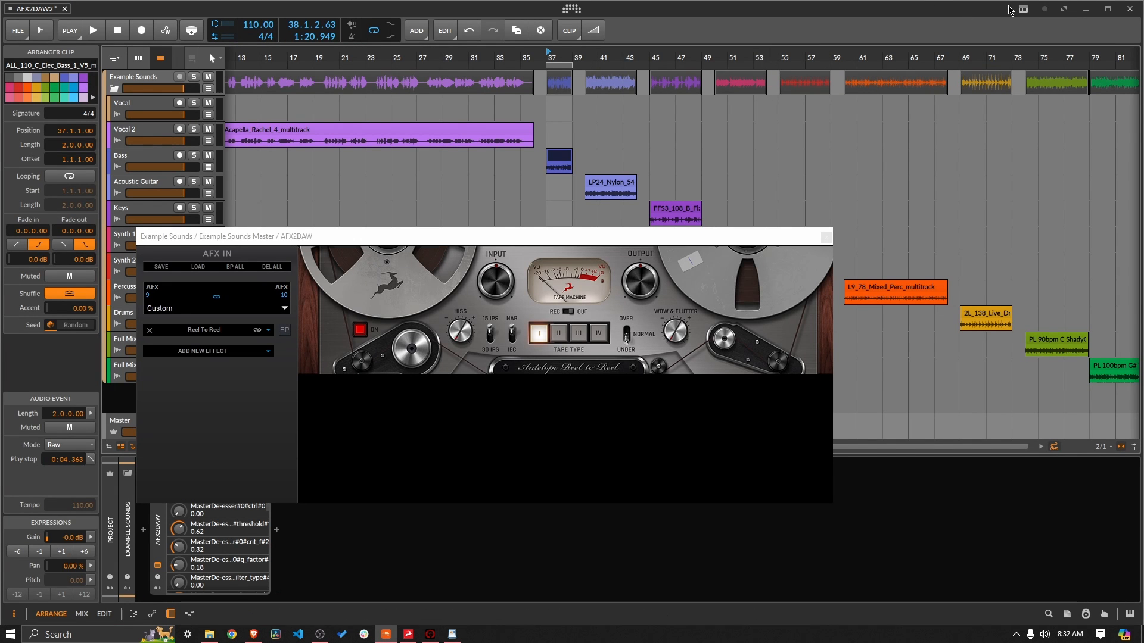
left_click(1064, 9)
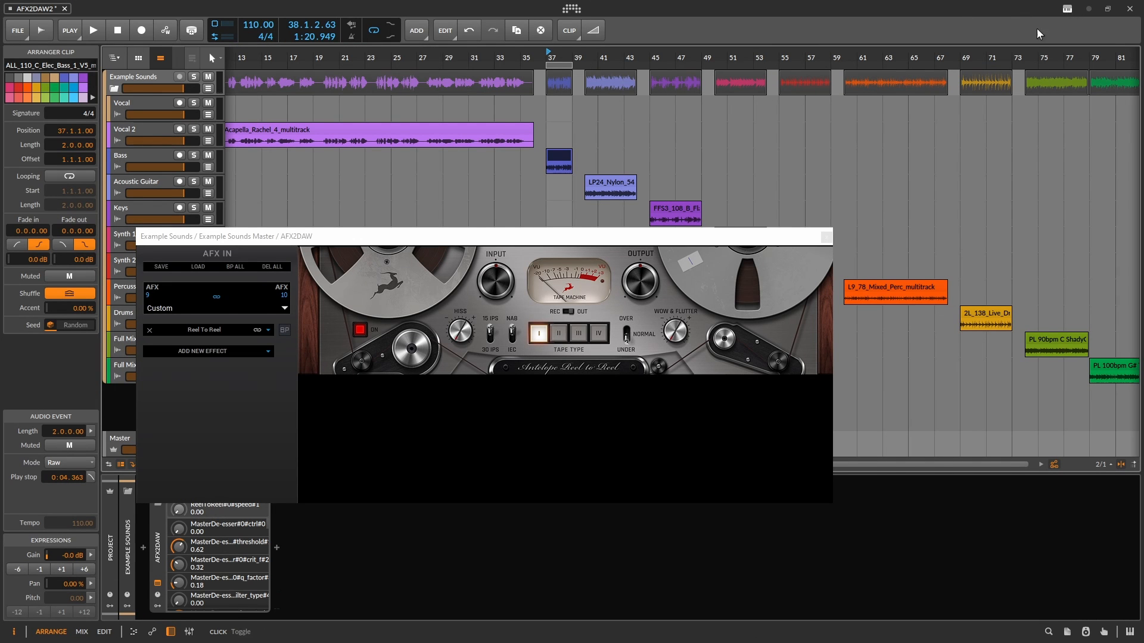
left_click_drag(753, 238, 726, 106)
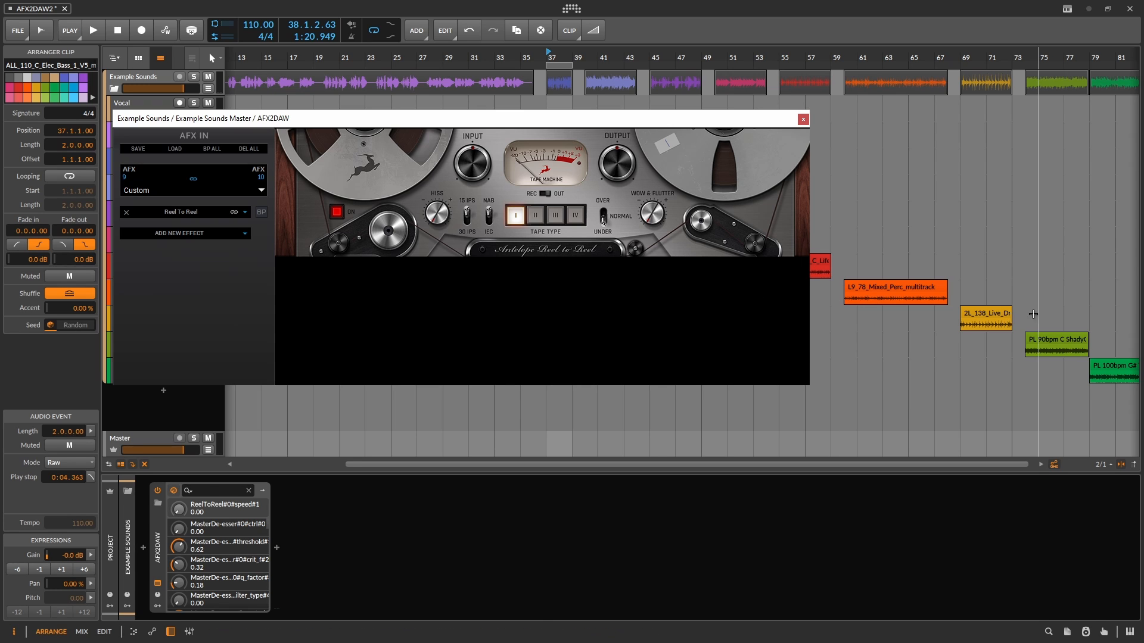
left_click(1041, 344)
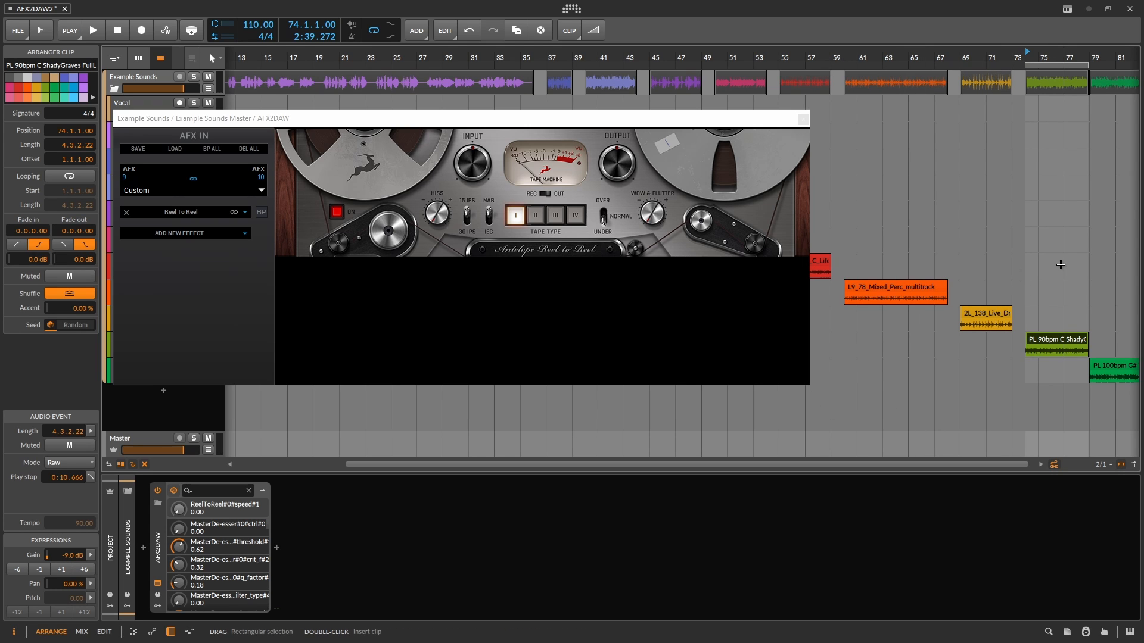
key("space")
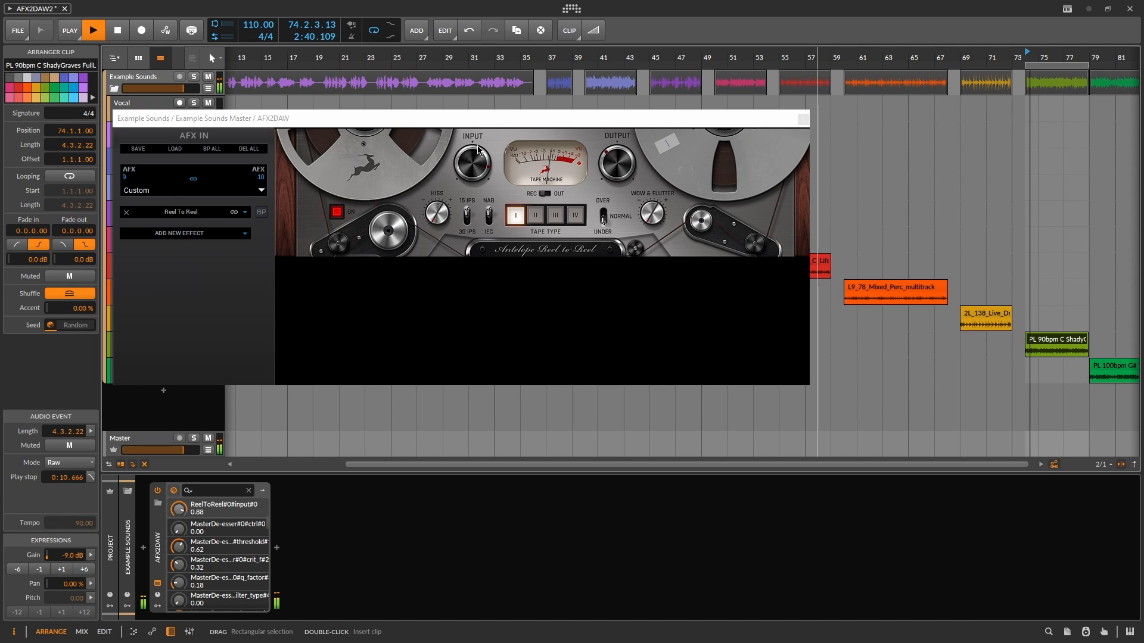
- Compare the 15 IPS and 30 IPS tape speeds, switch the Reel To Reel off and on against the dry mix, and stop playback
left_click(468, 215)
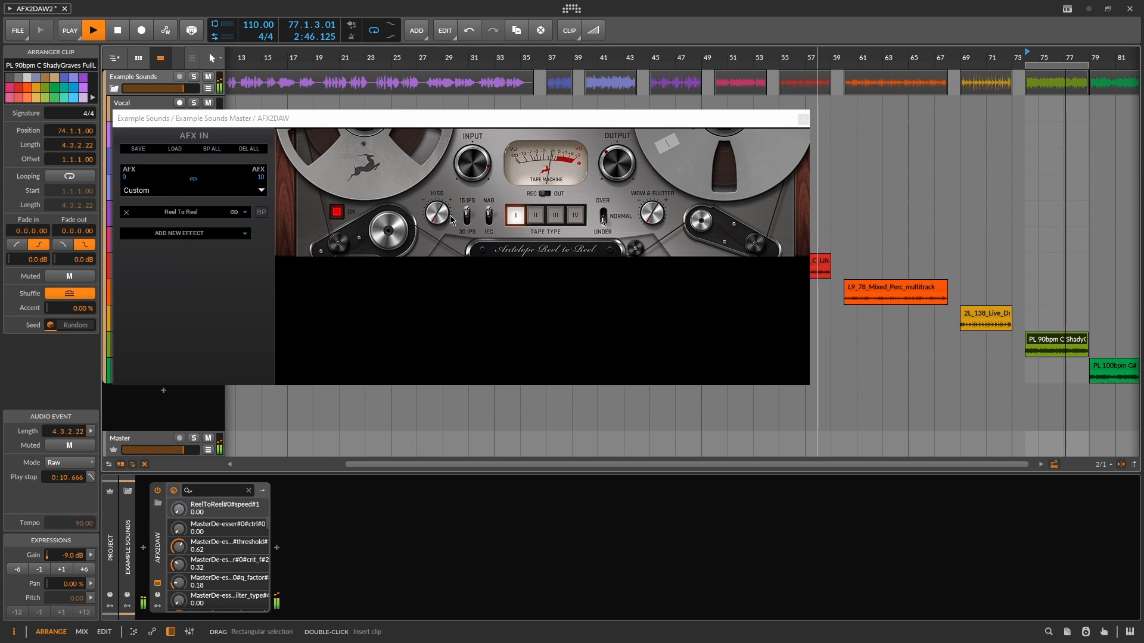
left_click(341, 211)
left_click(341, 212)
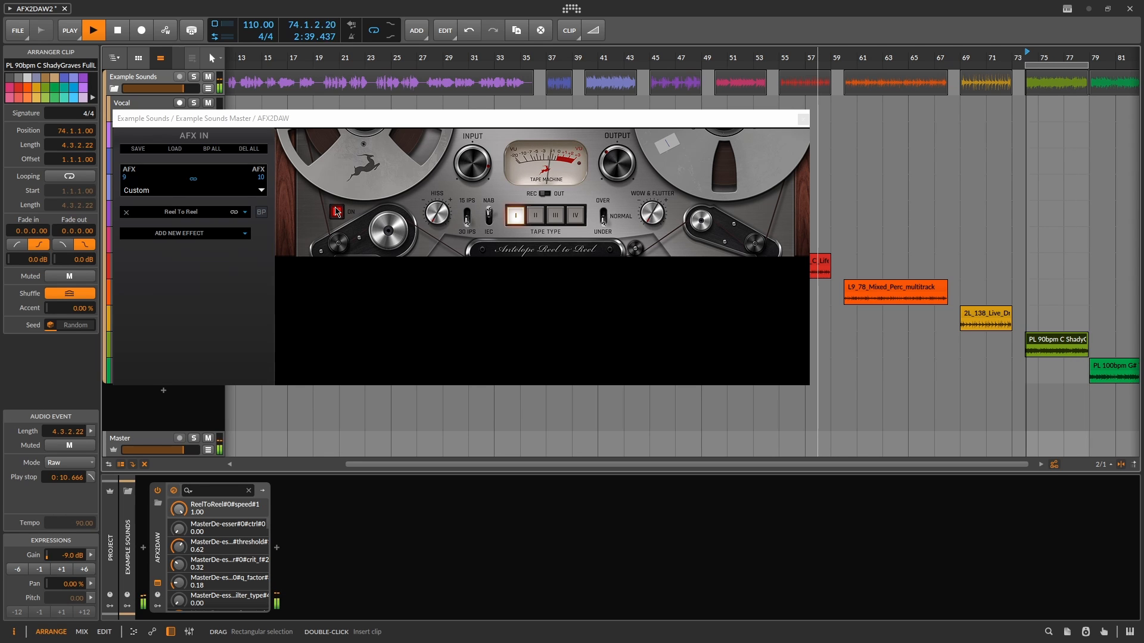
left_click(337, 211)
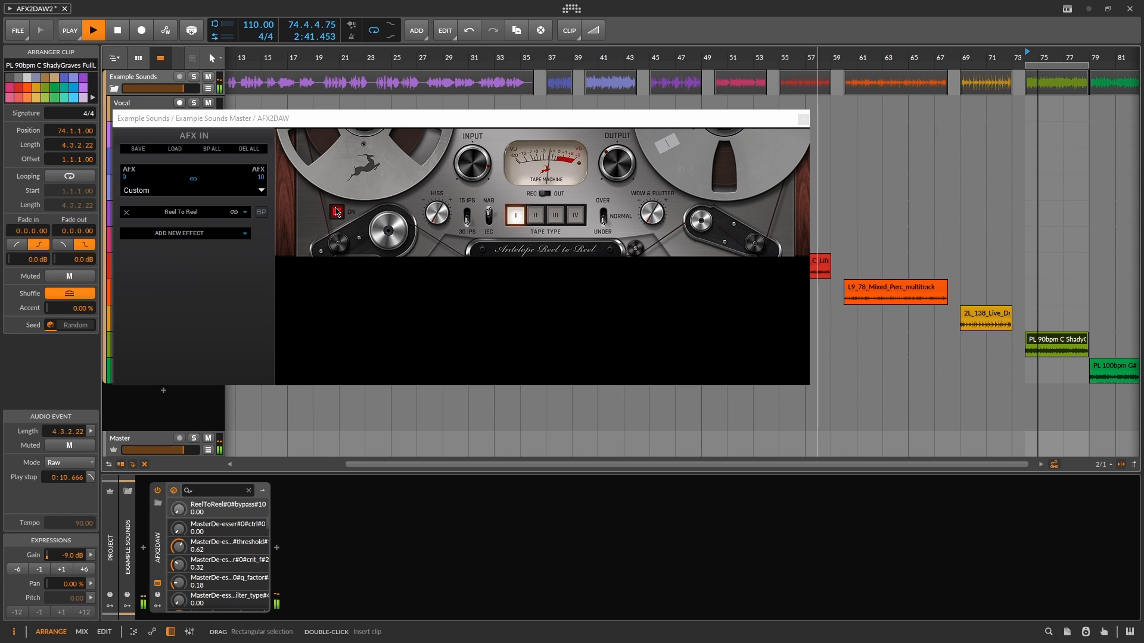
left_click(337, 211)
key("space")
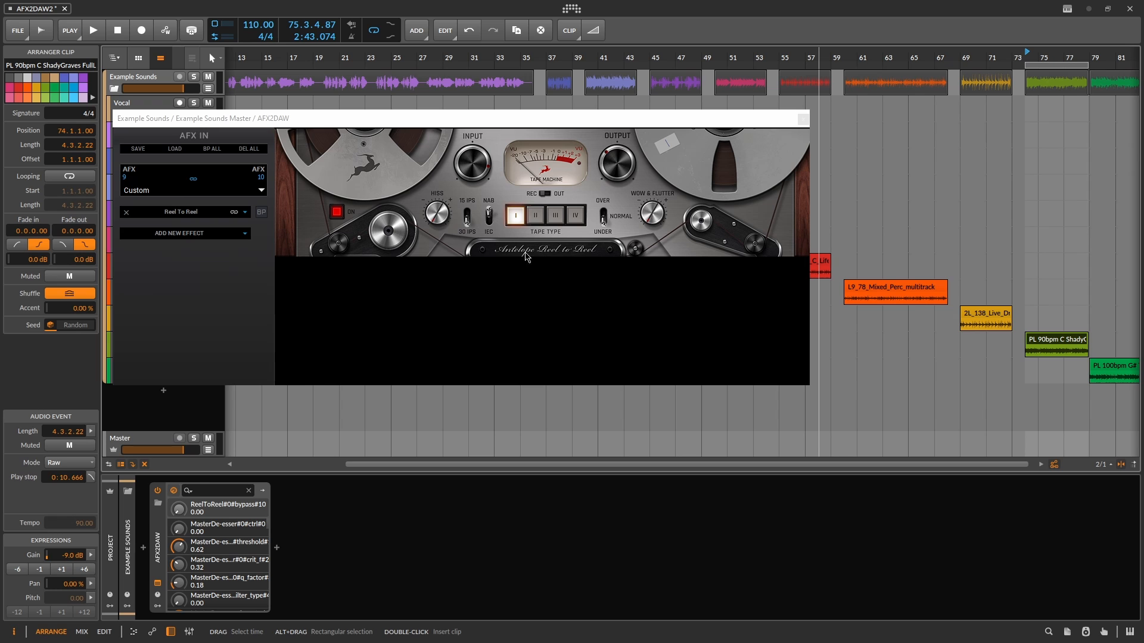
- Play the mix at 15 IPS, change to tape type II, and switch the tape speed back to 30 IPS
left_click(467, 217)
key("space")
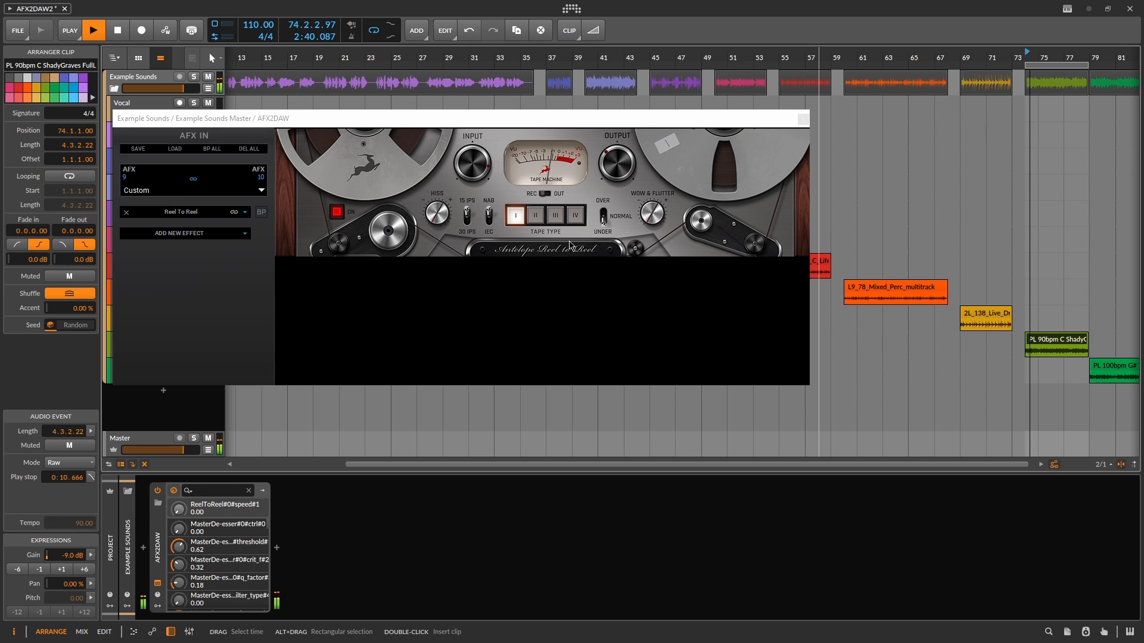
left_click(535, 217)
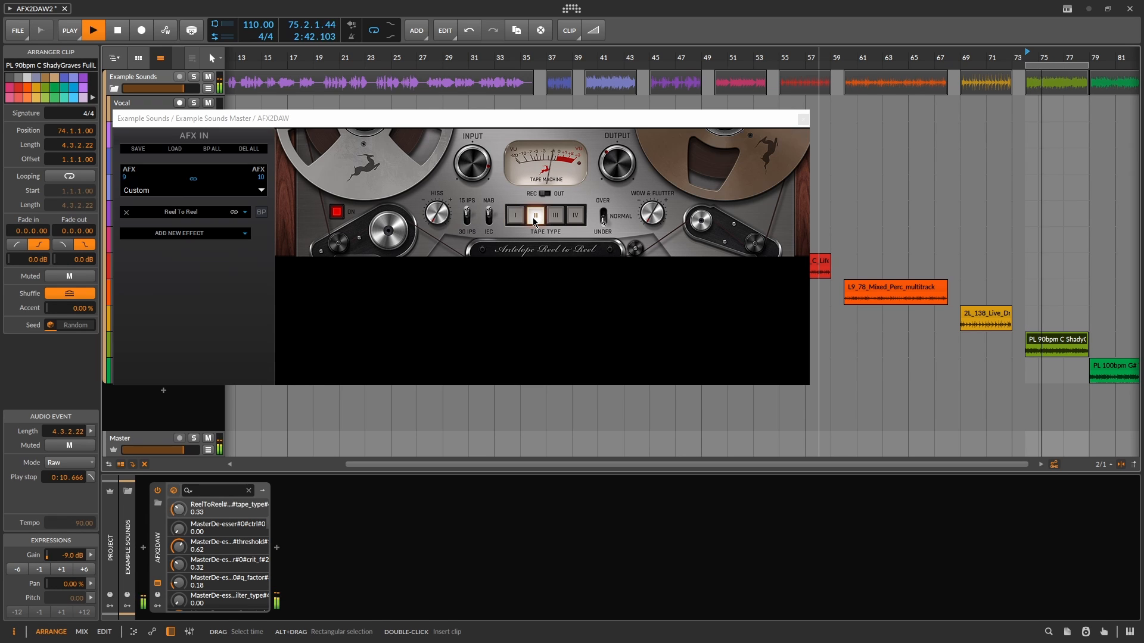
left_click(469, 218)
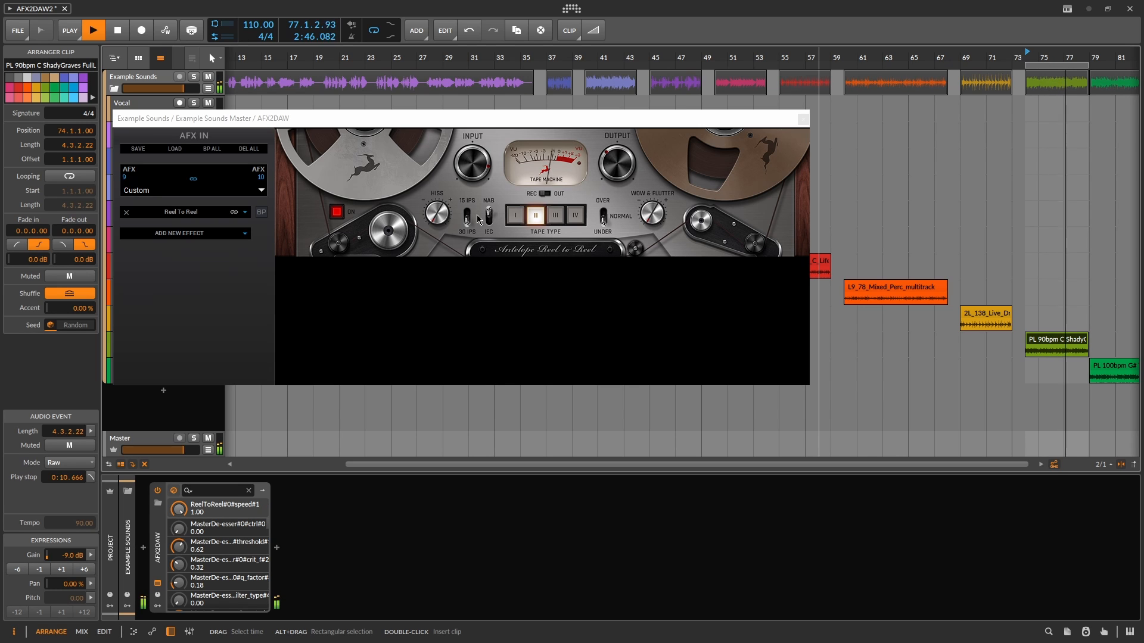
- Audition tape types III and IV on the mix, setting the Reel To Reel output to 0.29
left_click(554, 215)
scroll(471, 163, "down", 1)
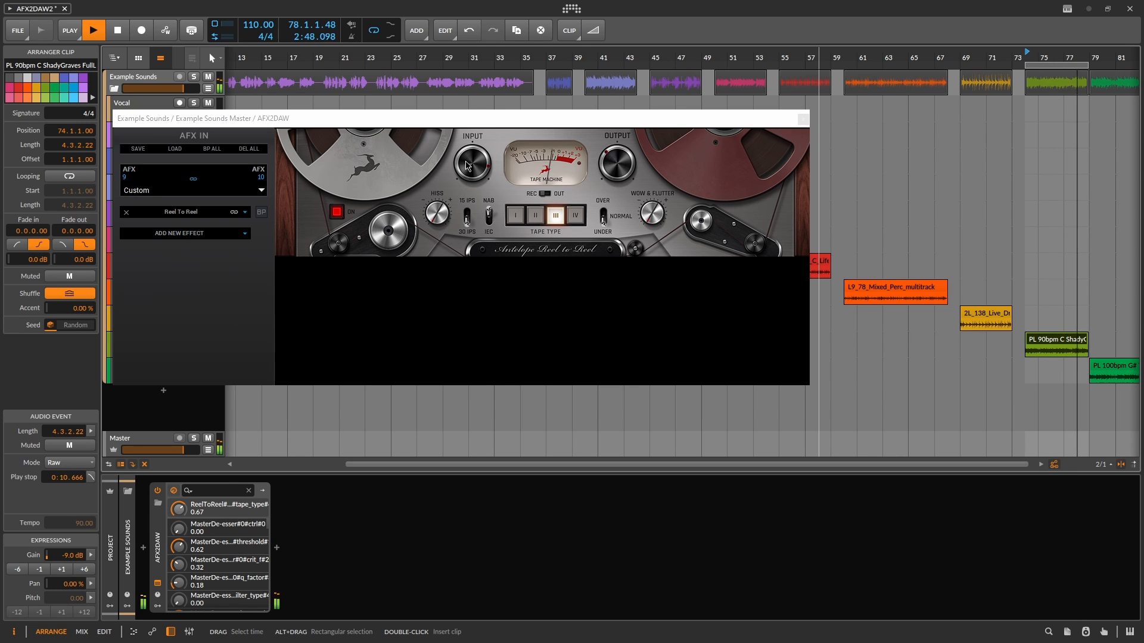
left_click_drag(617, 165, 630, 185)
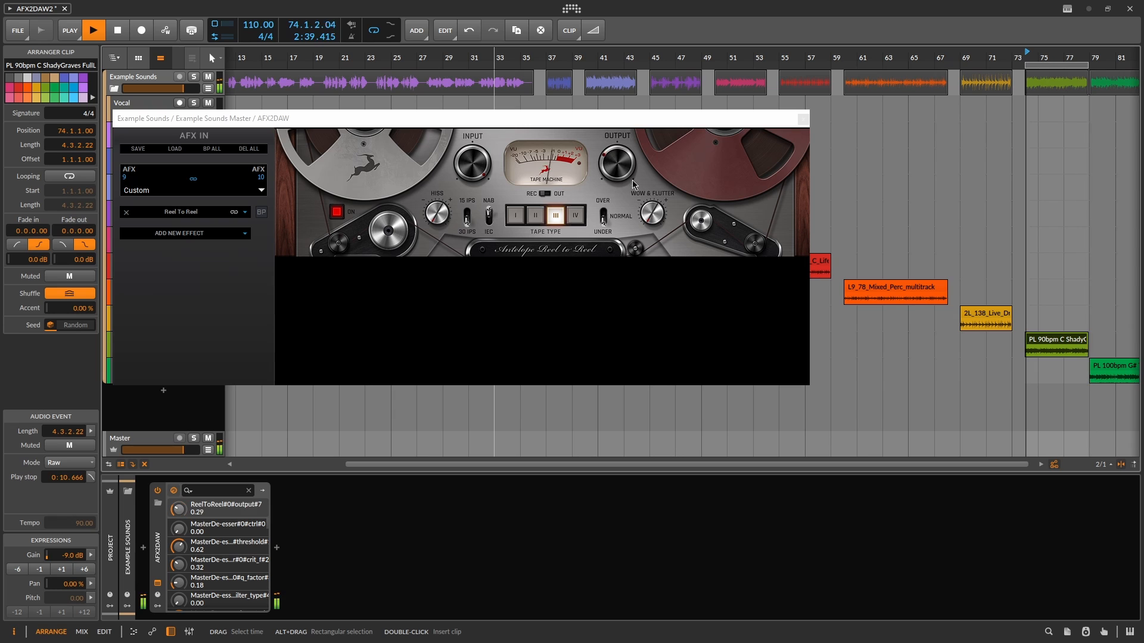
left_click(576, 217)
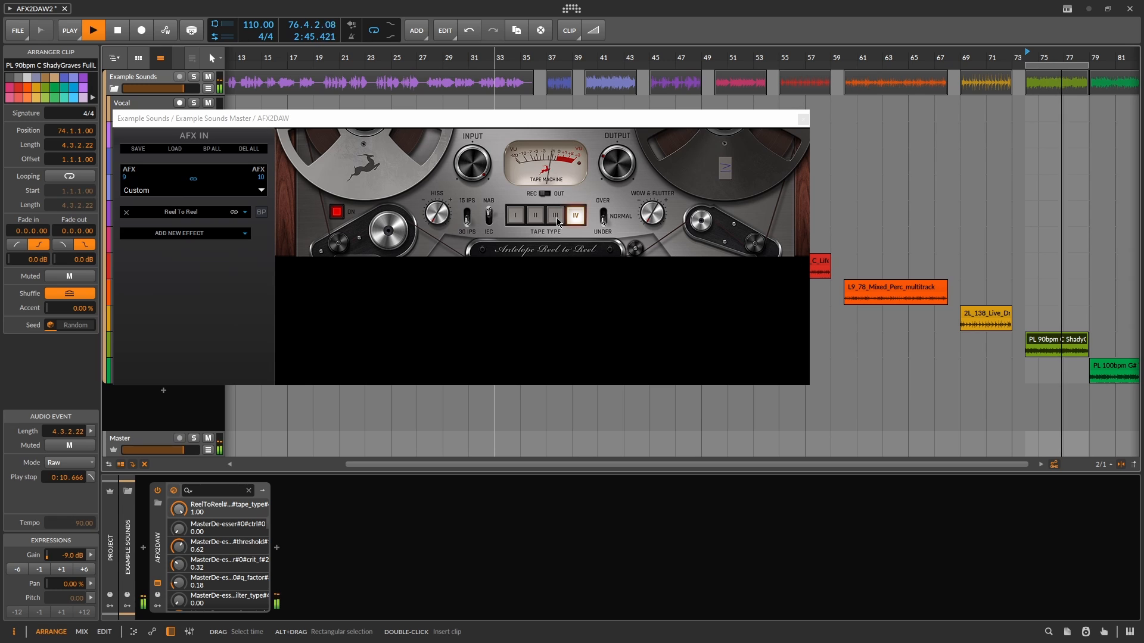
- Step the tape type back through III and II to I, adjust the input, and set the output to 0.33
left_click(556, 216)
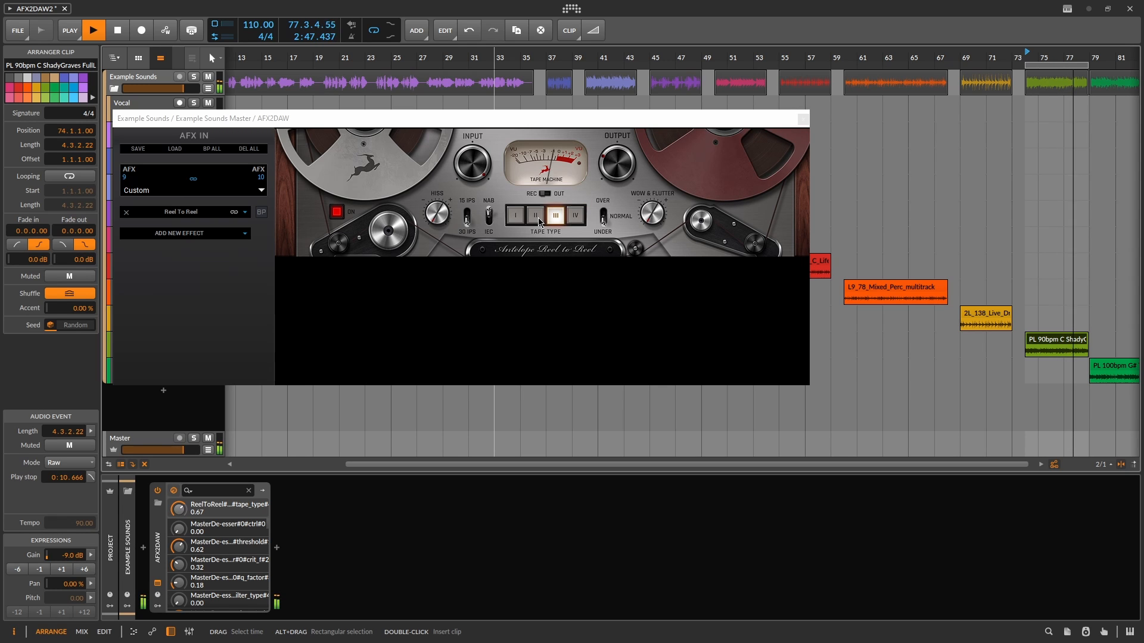
left_click(539, 221)
left_click(516, 215)
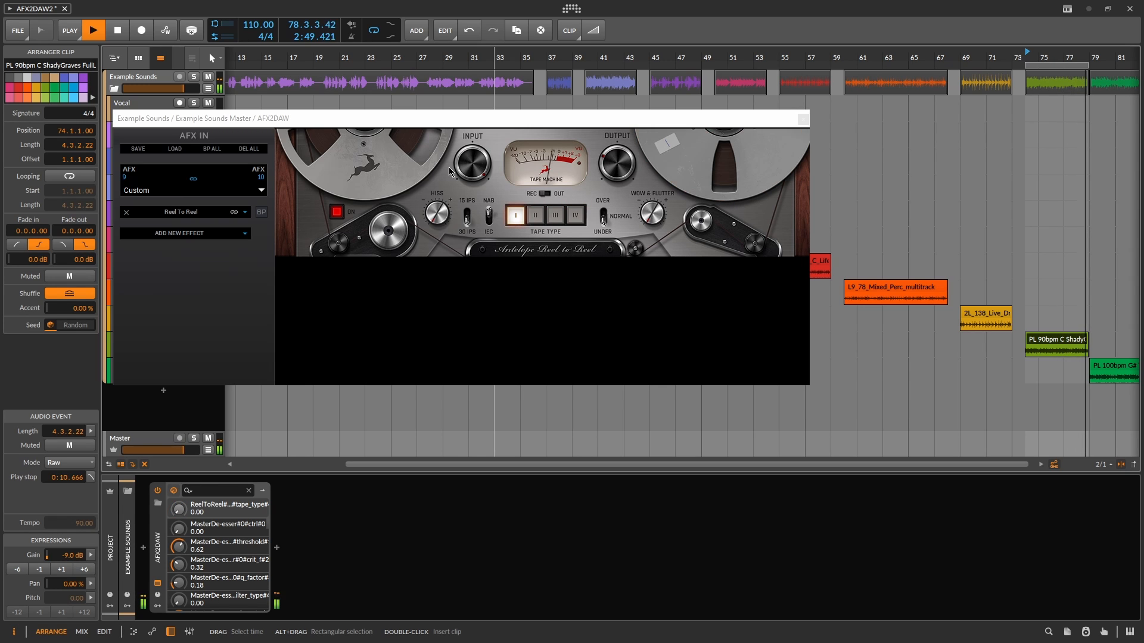
left_click_drag(459, 173, 454, 209)
left_click(631, 140)
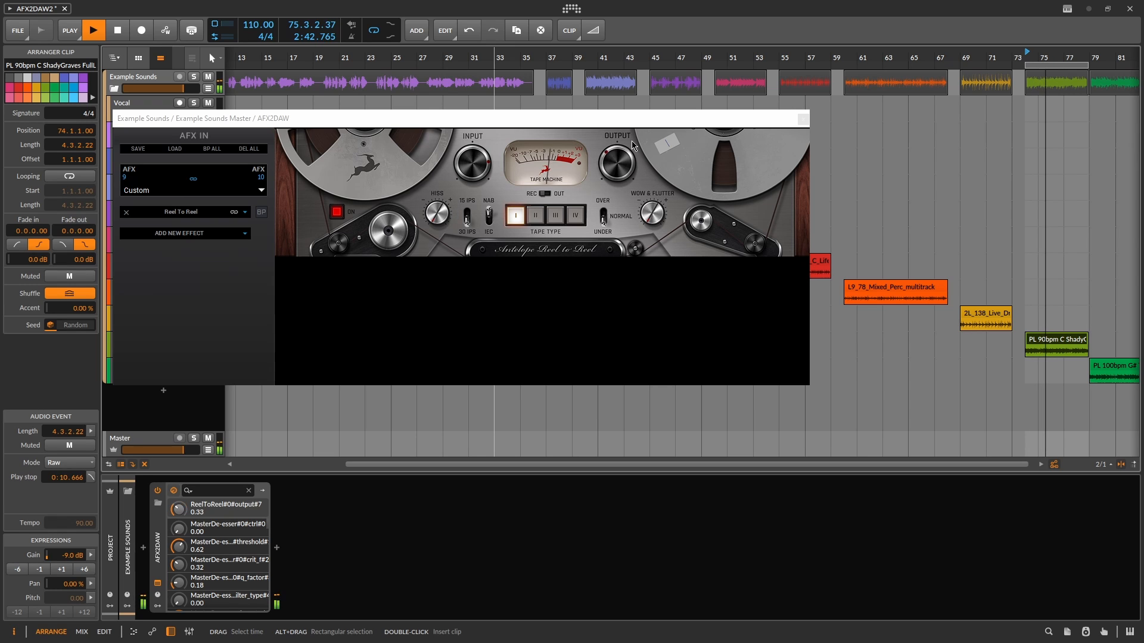
- Set the tape speed to 15 IPS, audition tape types II, III and IV in turn, and stop playback
left_click(466, 222)
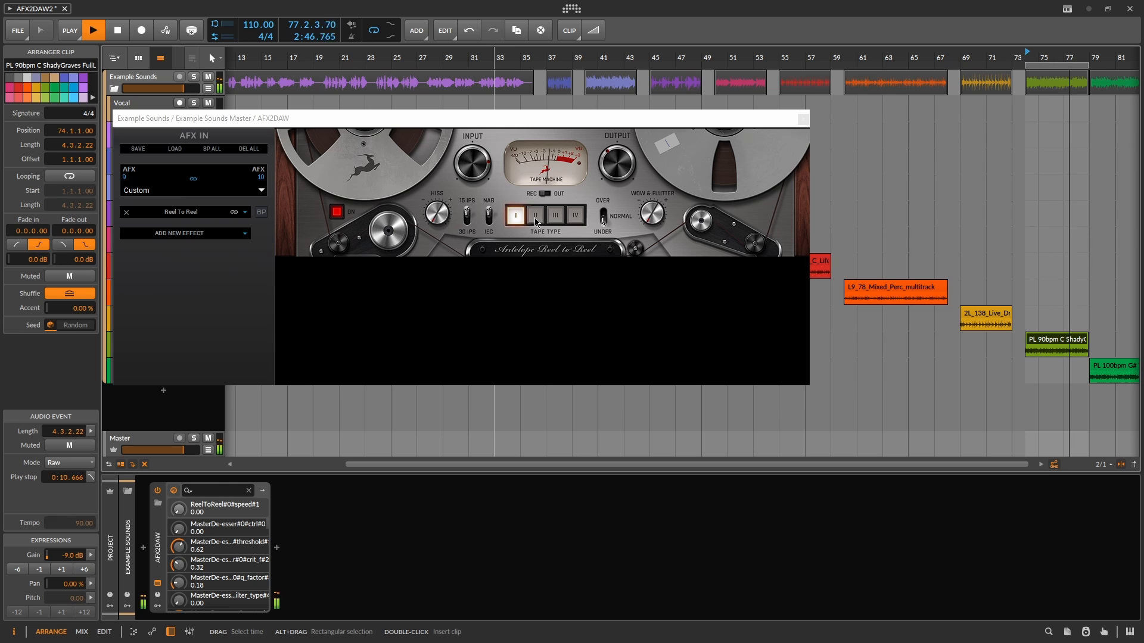
left_click(535, 217)
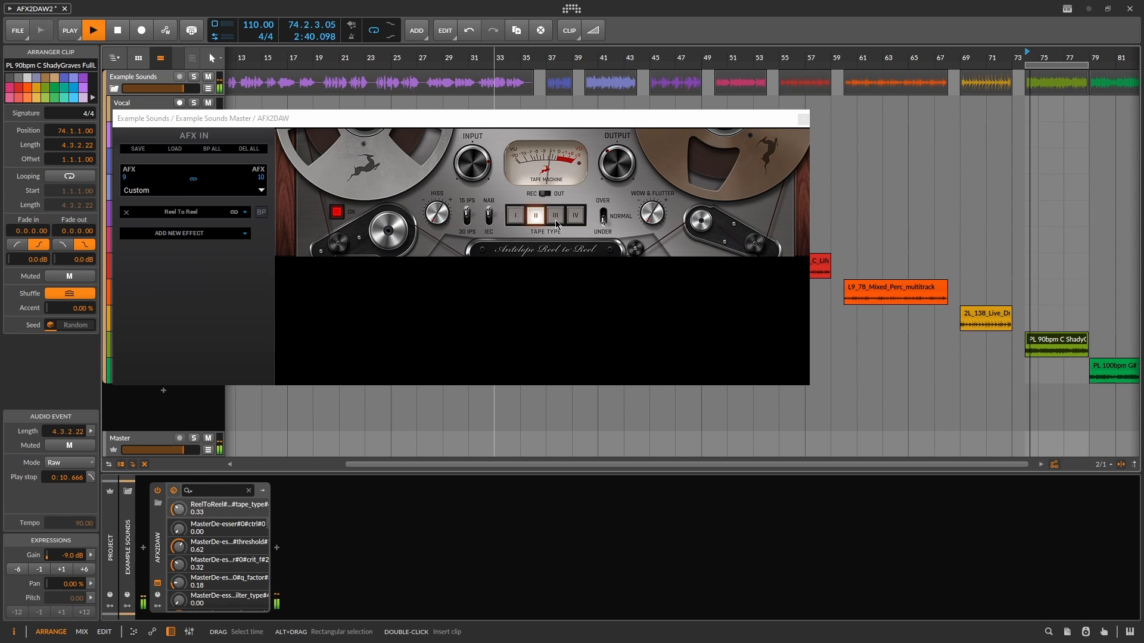
left_click(556, 219)
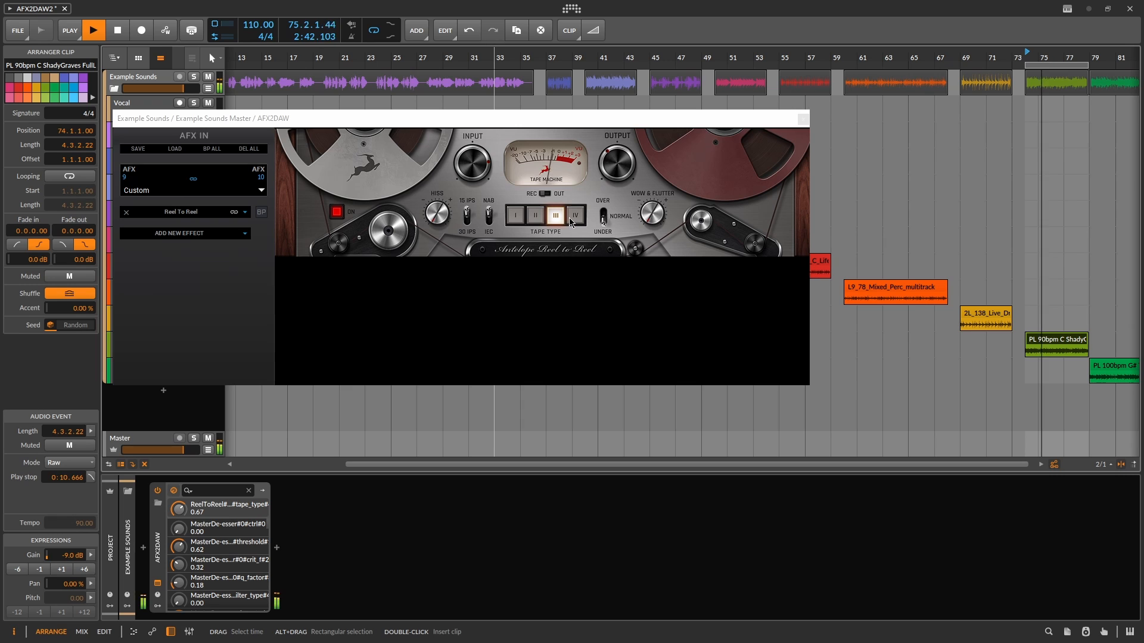
left_click(576, 218)
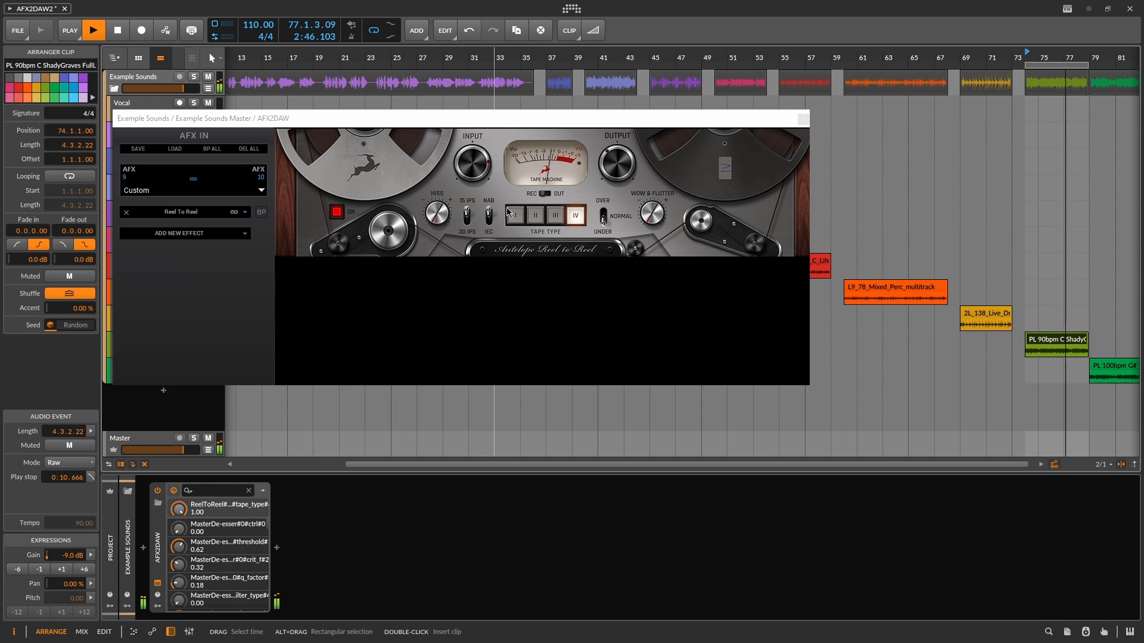
key("space")
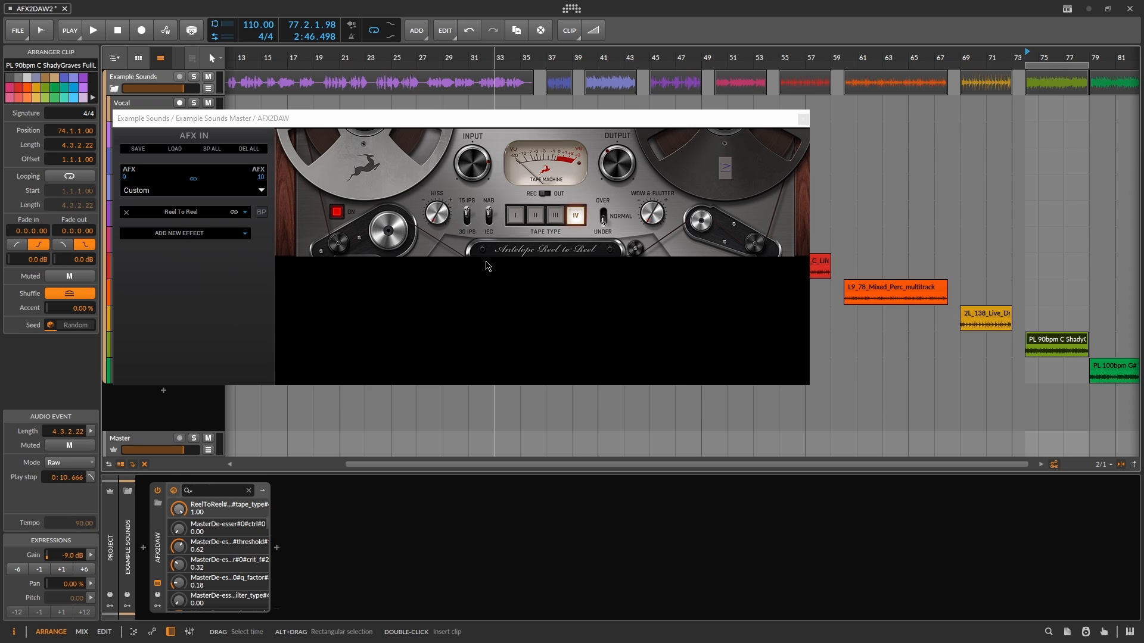
- Play the PL 90bpm C full mix, switch the Reel To Reel's EQ curve, and audition tape types I through III
key("space")
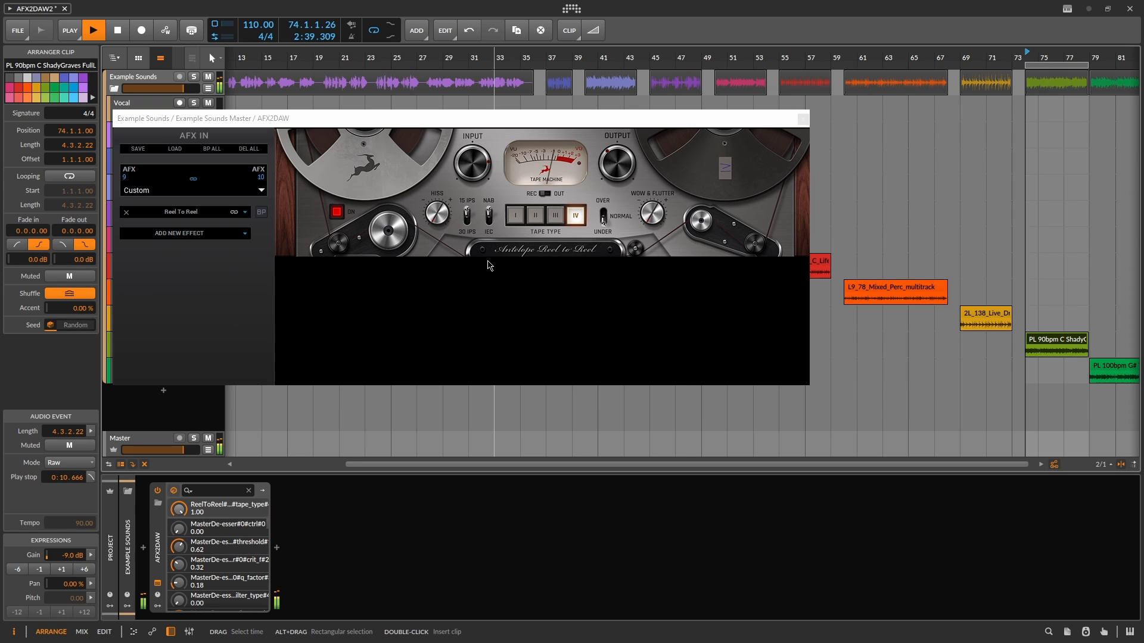
left_click(488, 218)
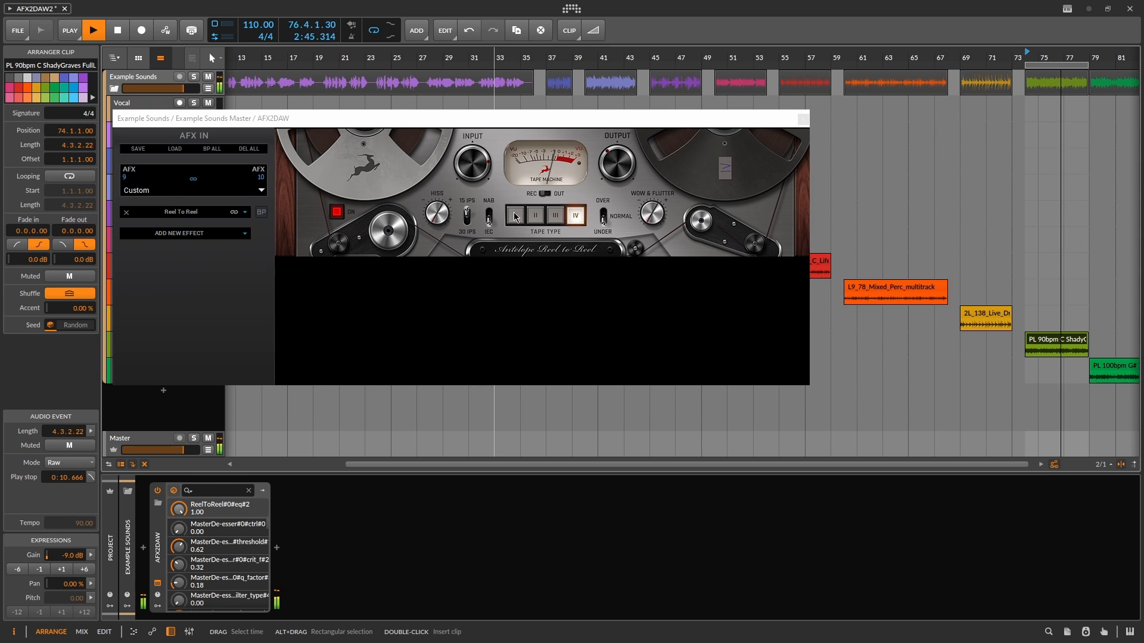
left_click(513, 213)
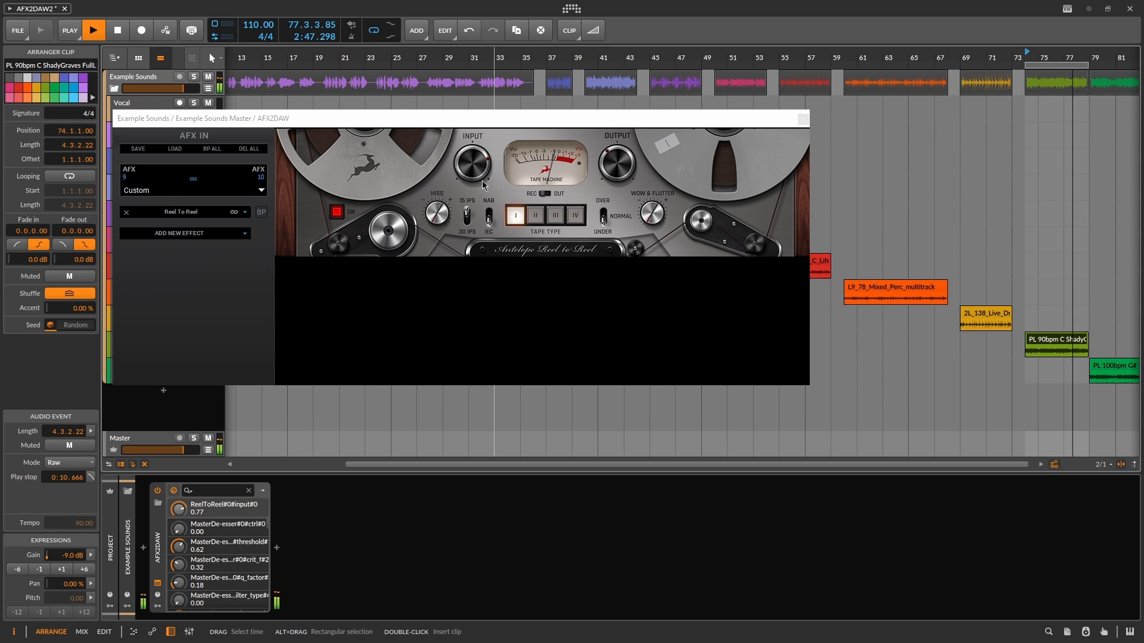
left_click(535, 217)
left_click(559, 220)
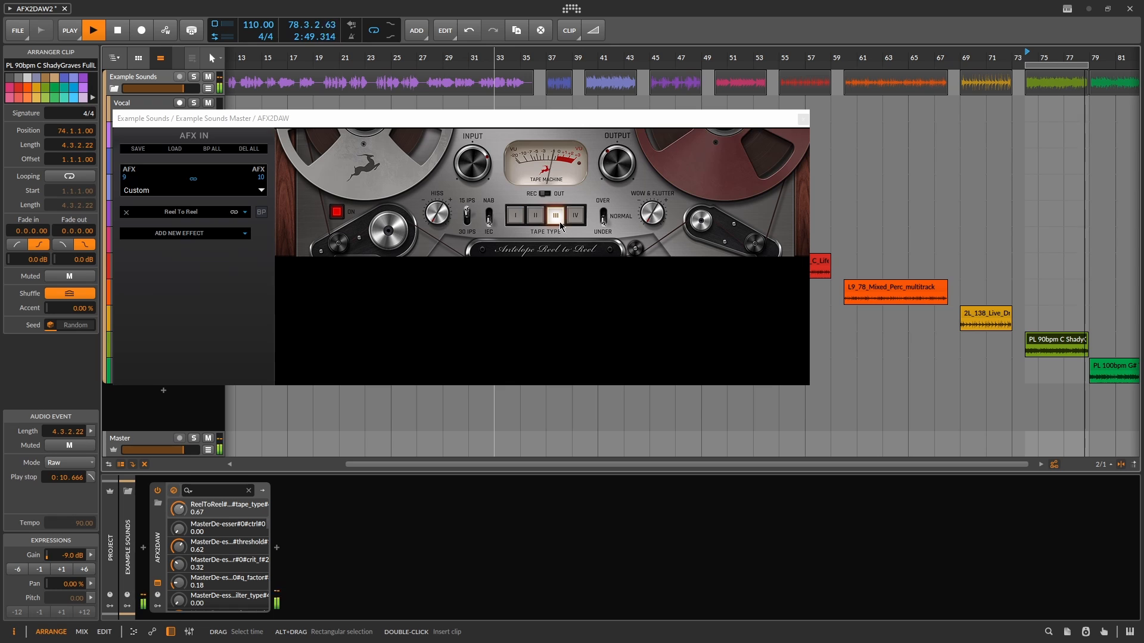
- Toggle the Reel To Reel's tape speed and EQ curve, and audition its bias settings, ending on a bias value of 0.50
left_click(467, 223)
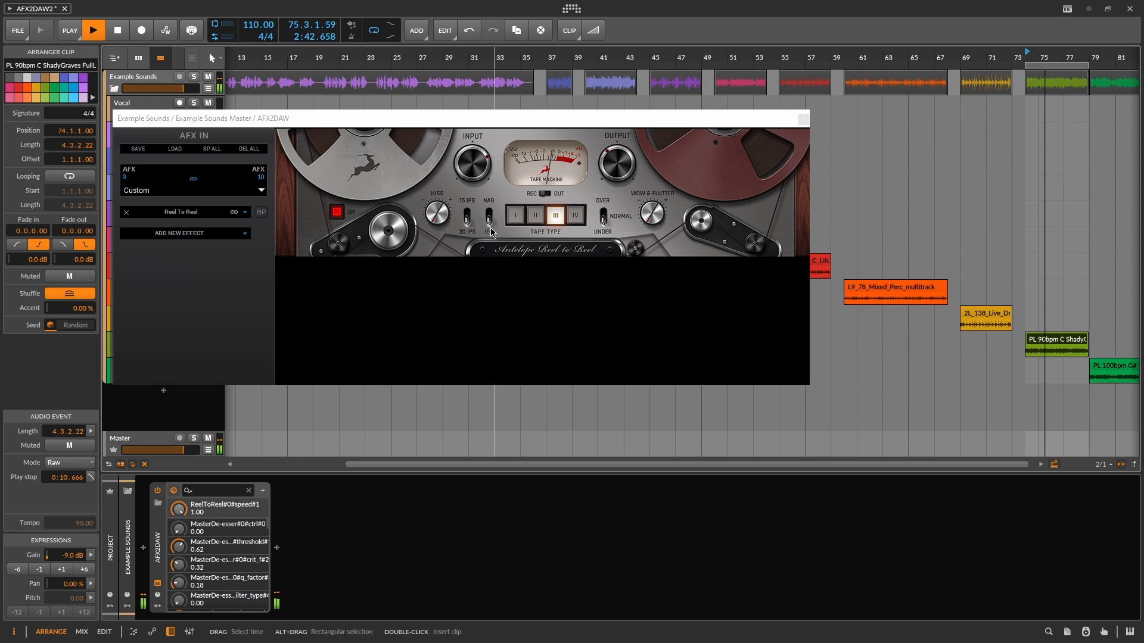
left_click(489, 226)
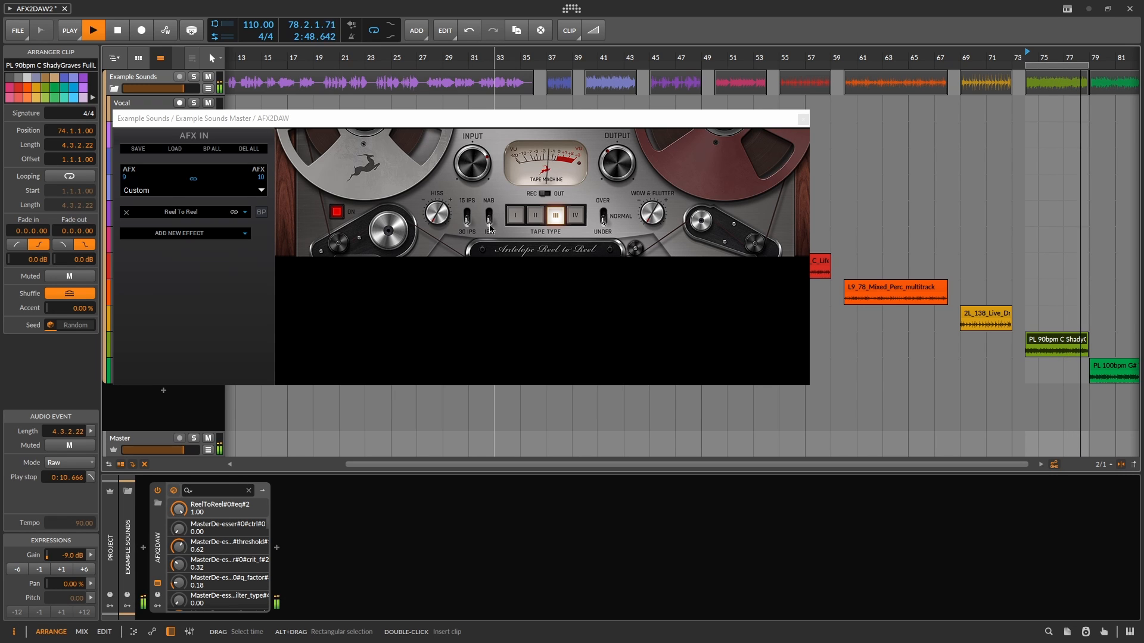
left_click(605, 225)
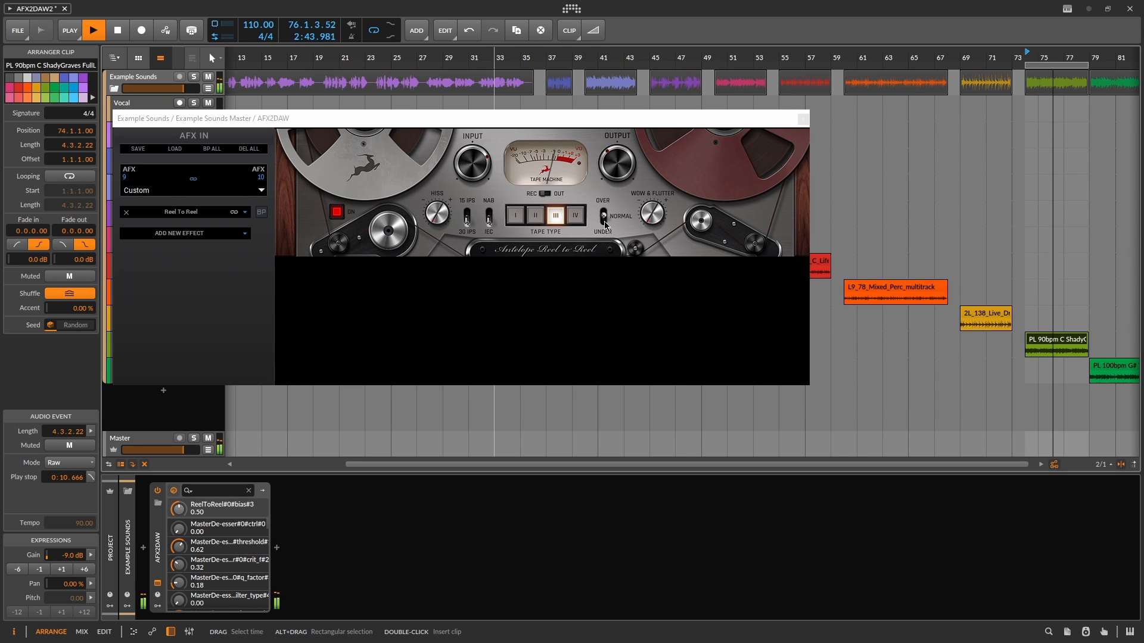
left_click(605, 224)
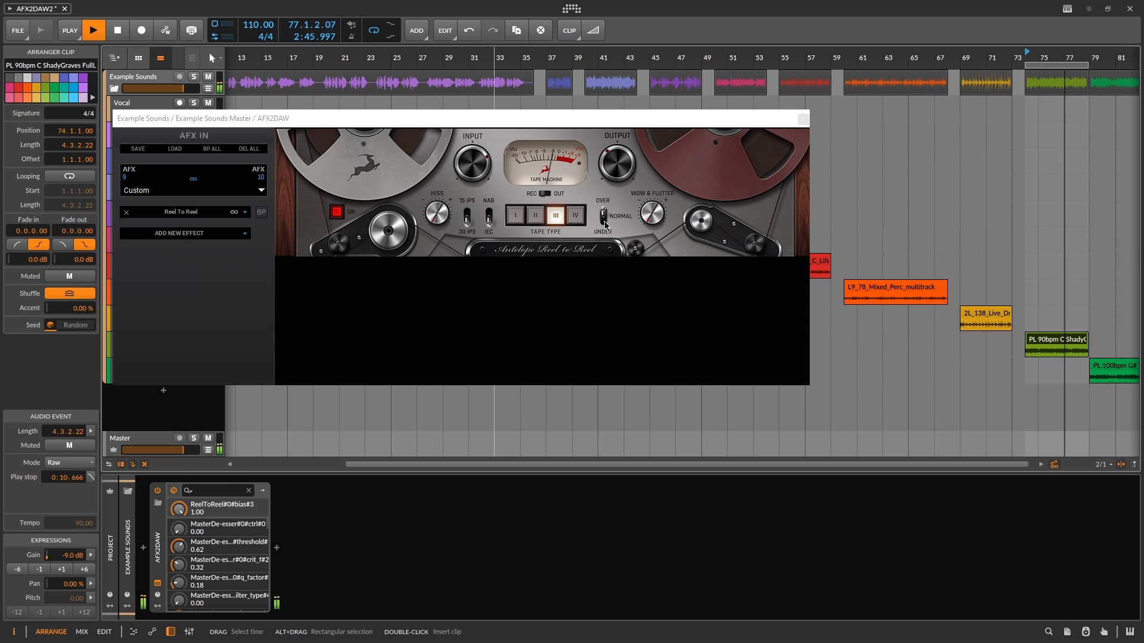
left_click(605, 225)
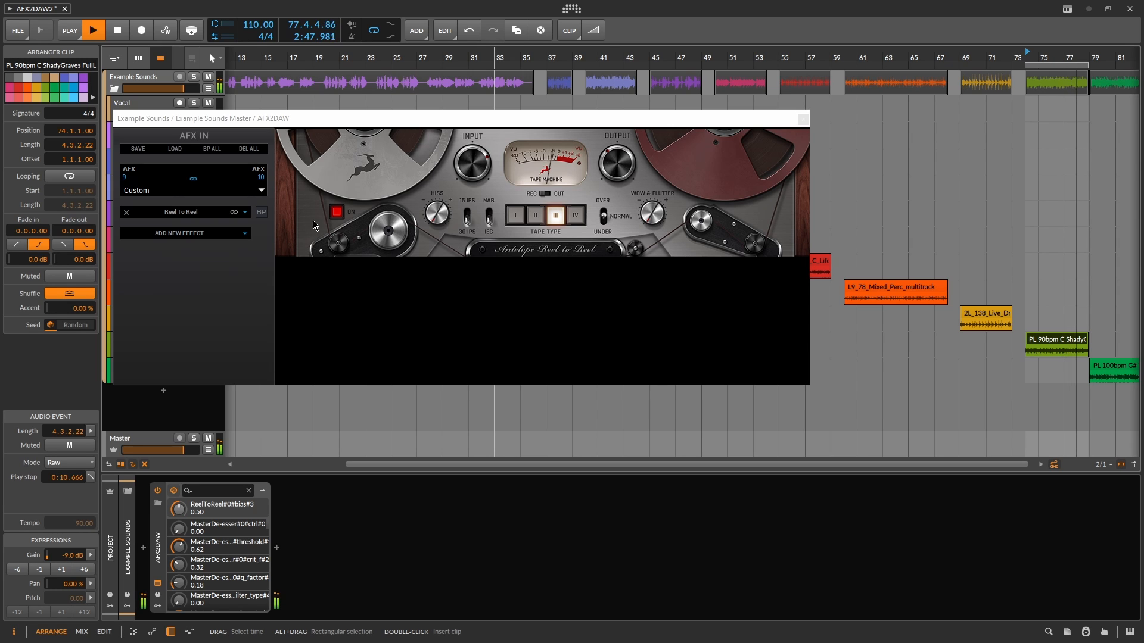
- Compare the bypassed and processed mix, audition tape types IV, II and I, and stop playback
left_click(336, 213)
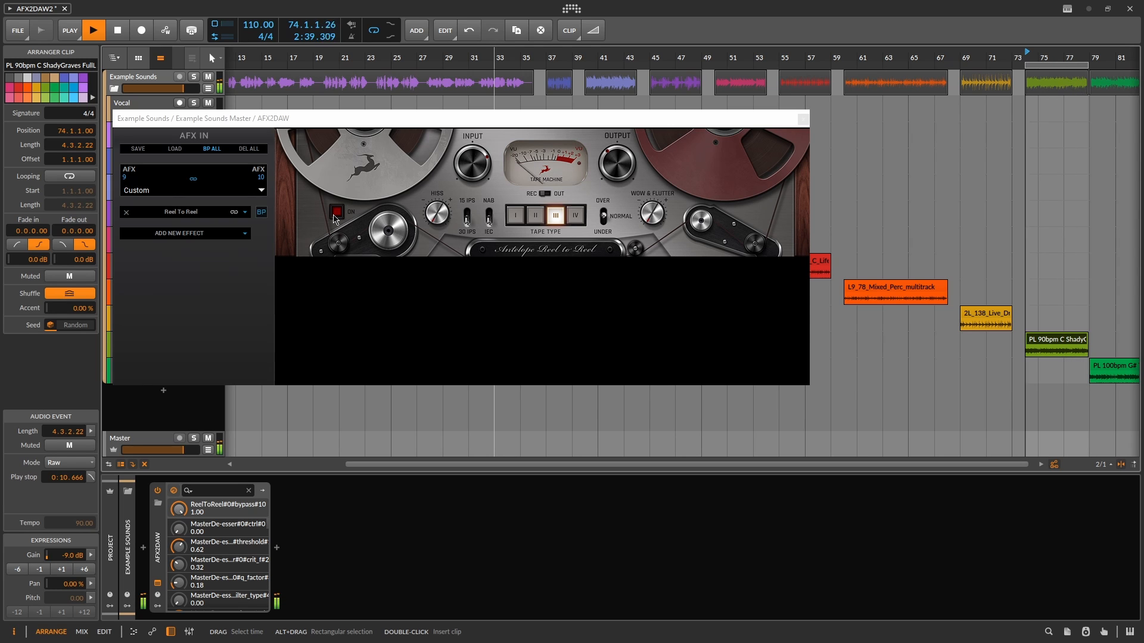
left_click(336, 213)
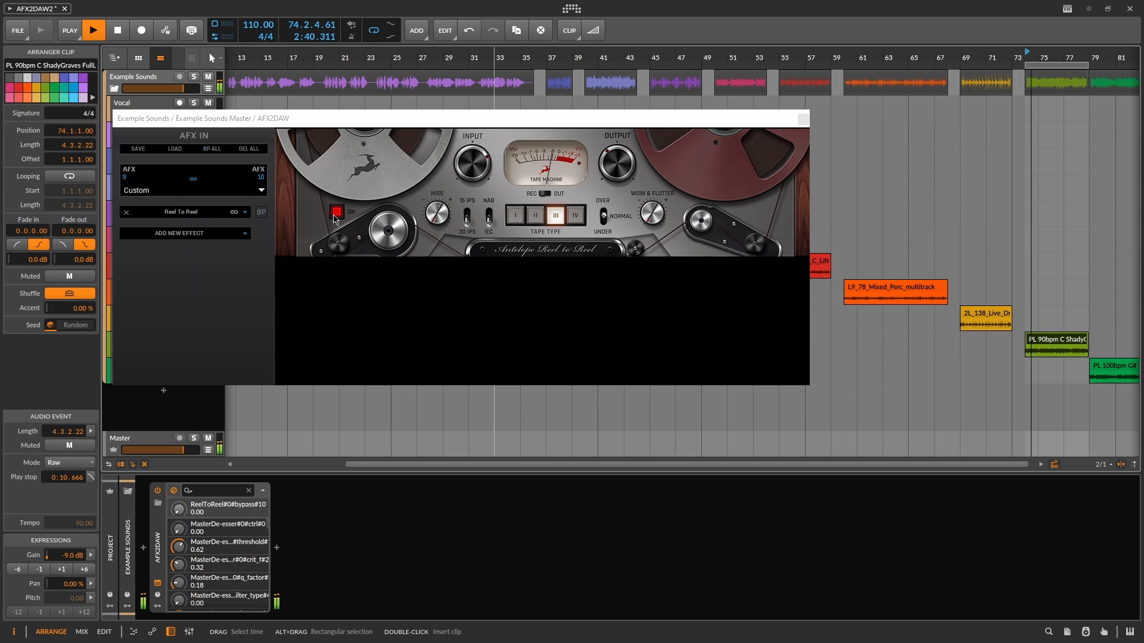
left_click(576, 218)
left_click(534, 221)
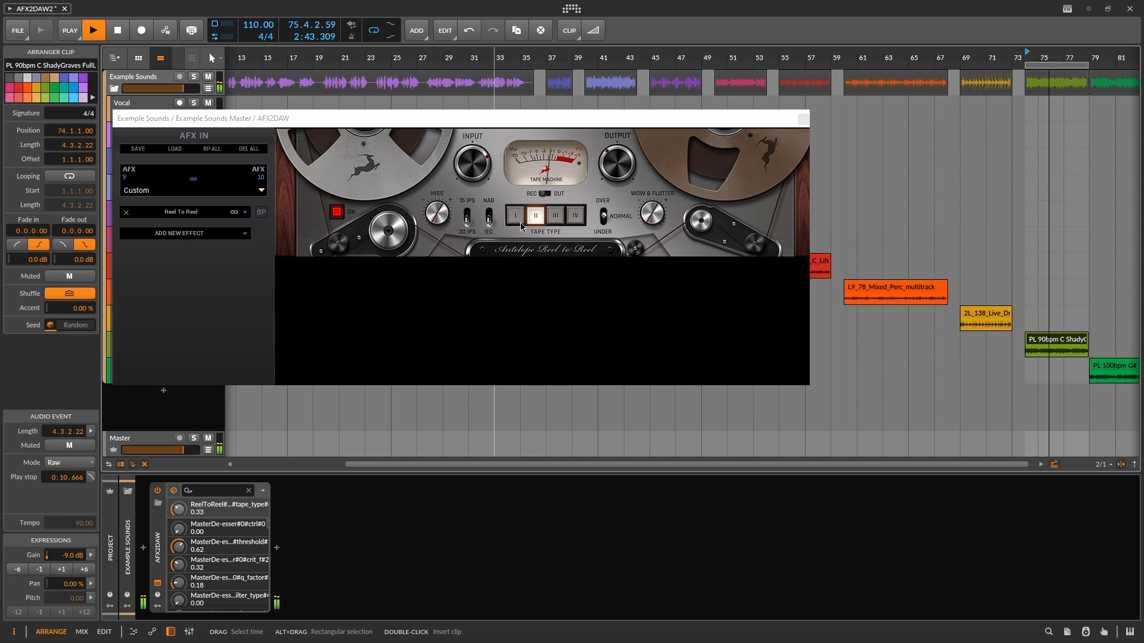
left_click(519, 220)
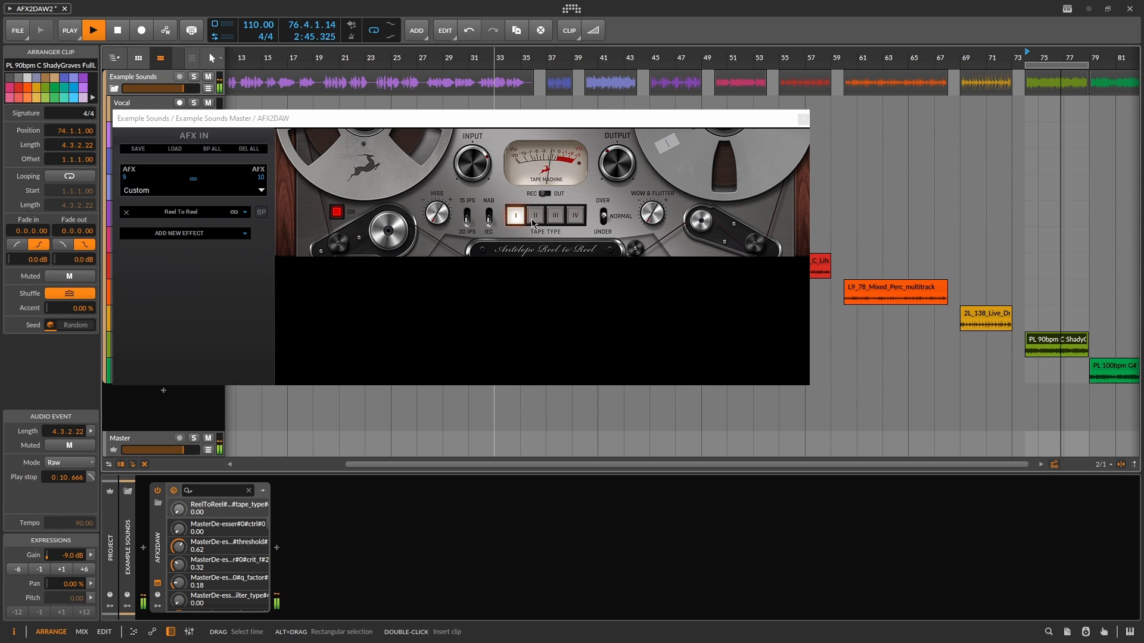
key("space")
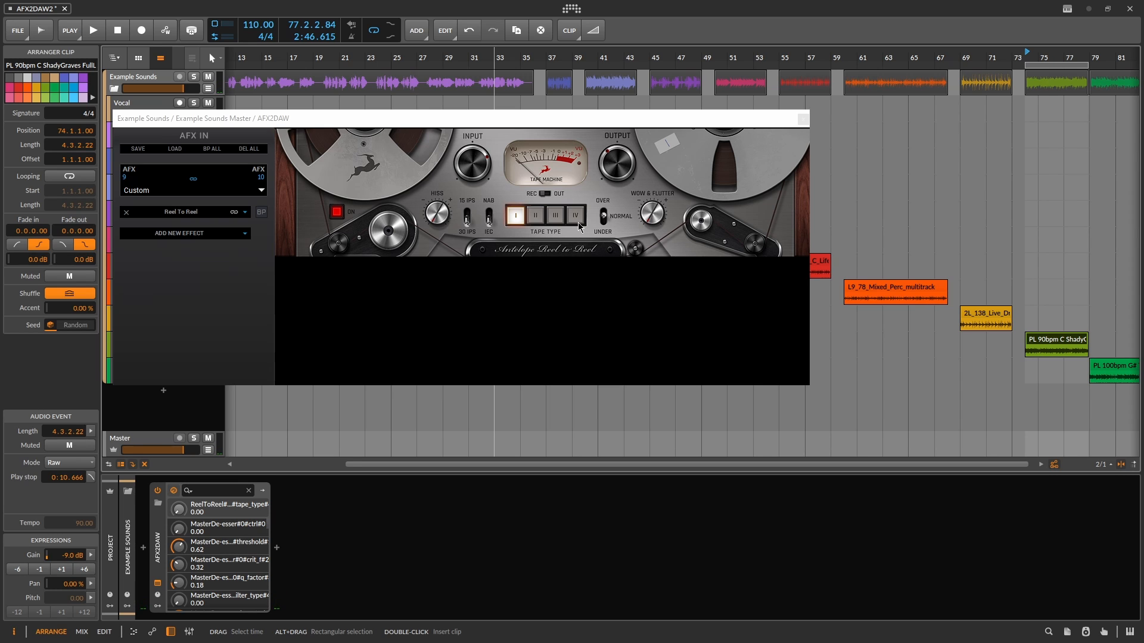
- Play the PL 100bpm G# TickTock full mix from its start and switch the Reel To Reel's tape speed
left_click(1102, 367)
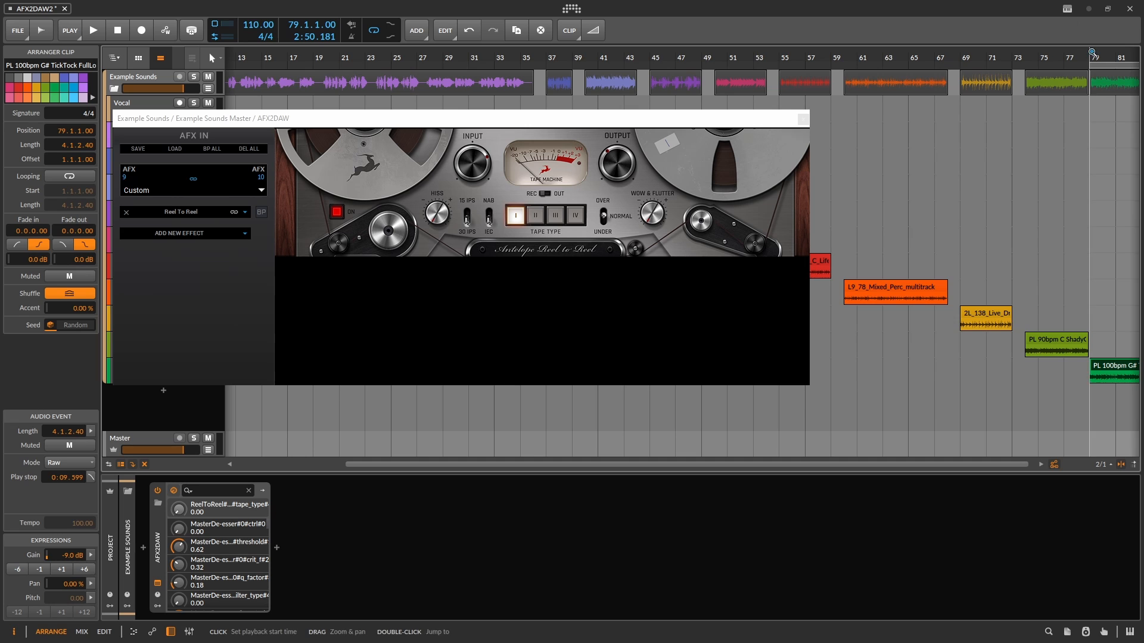
left_click_drag(1092, 52, 912, 45)
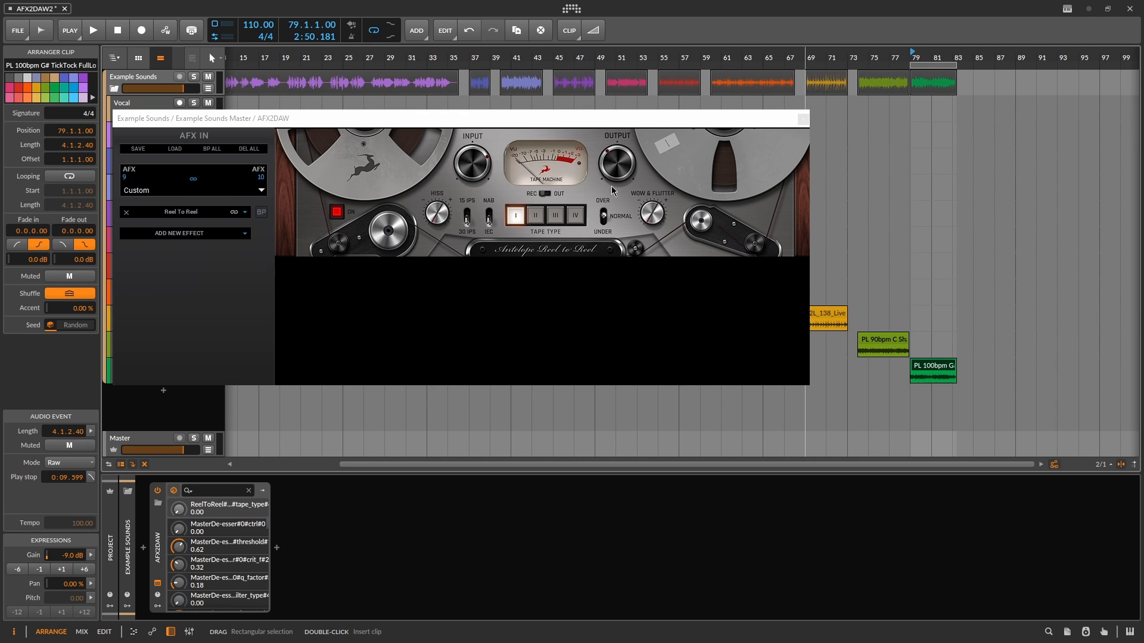
key("space")
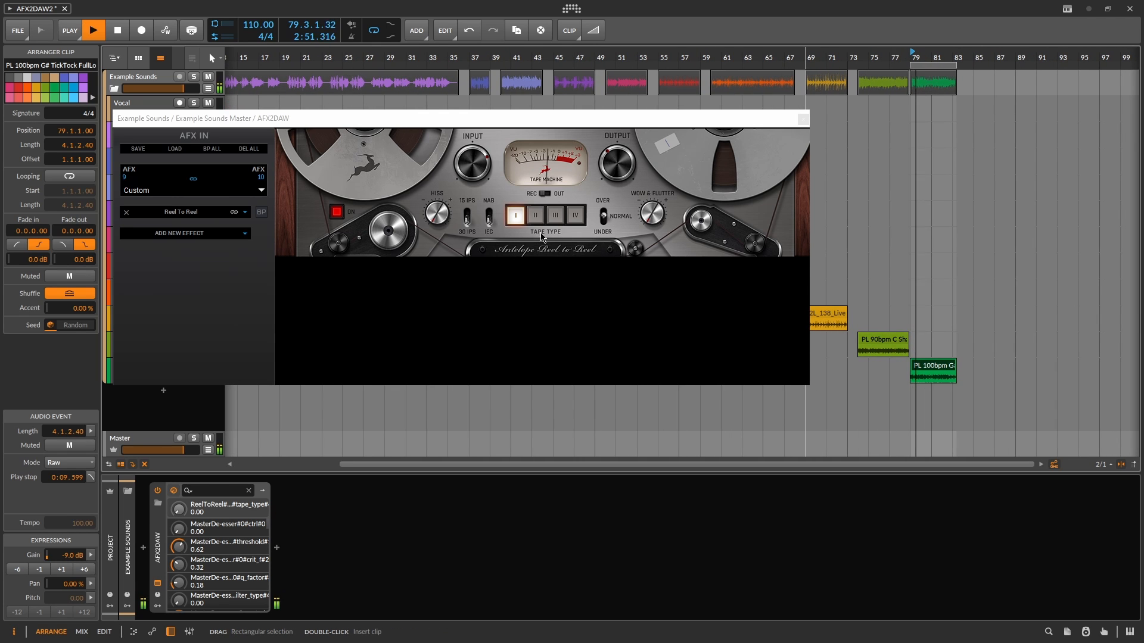
left_click(603, 217)
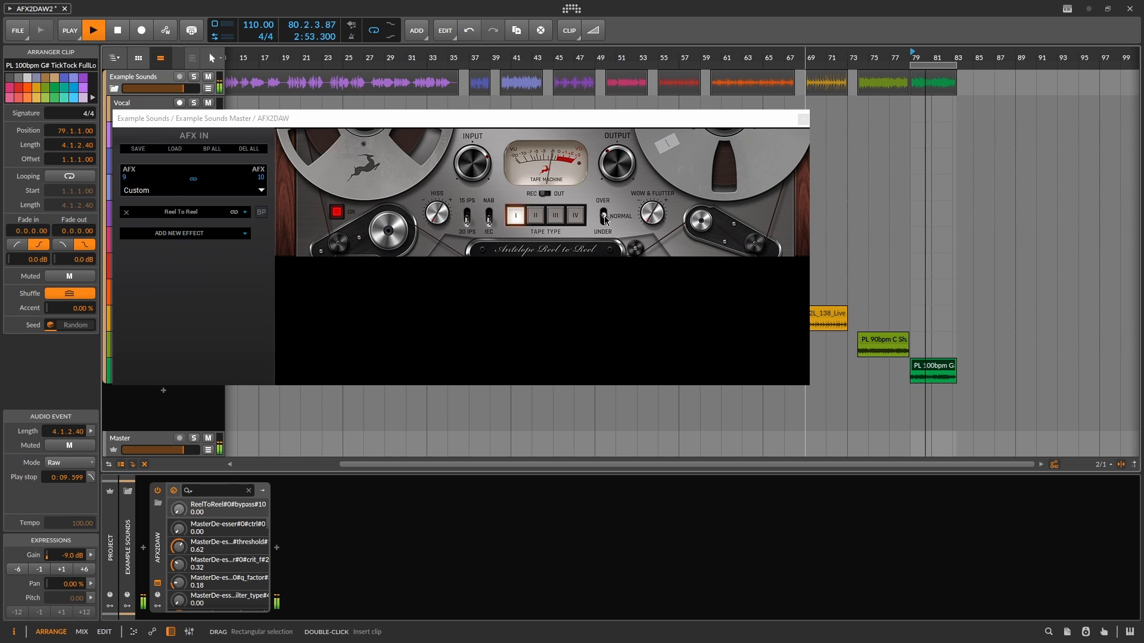
left_click(477, 144)
left_click(468, 222)
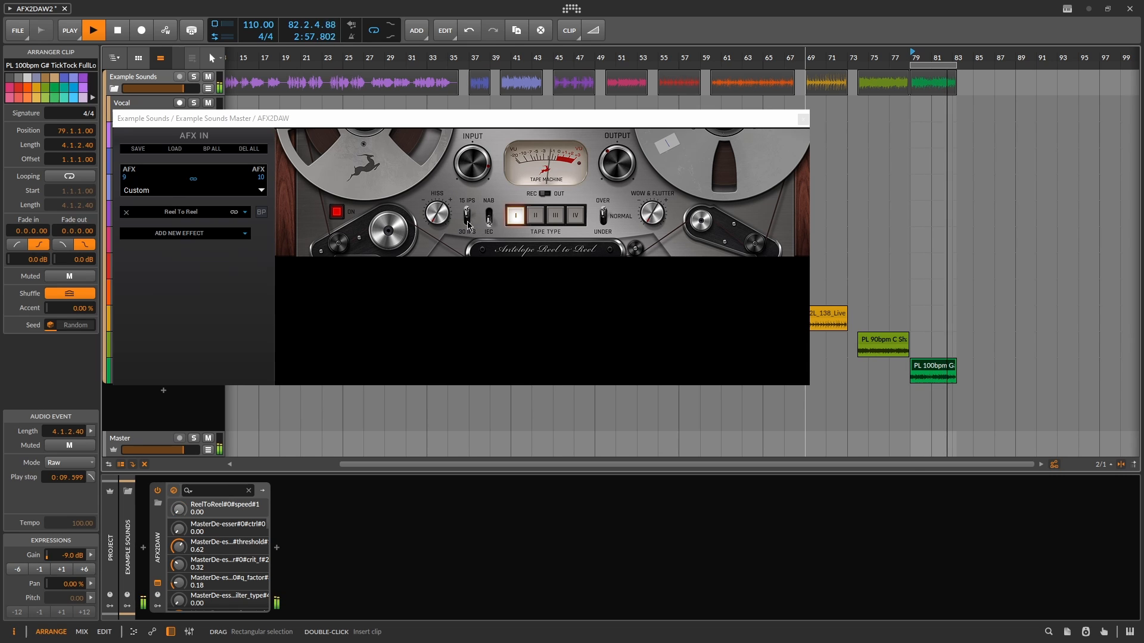
- Audition tape types II and IV with the output at 0.42, and compare the bypassed and processed sound
left_click(536, 215)
left_click(575, 215)
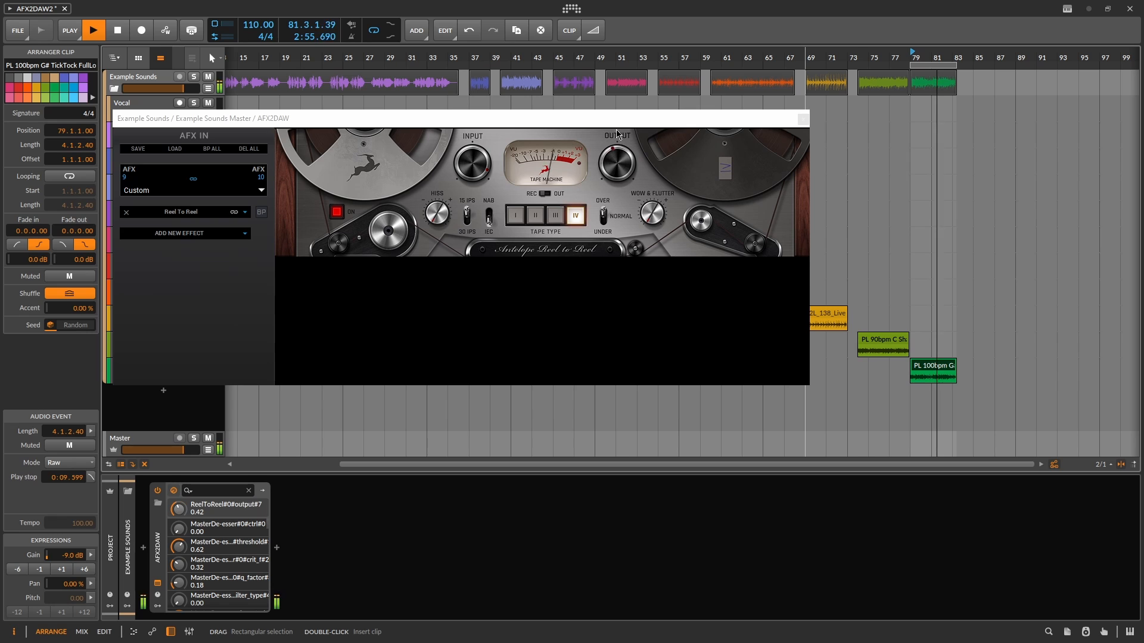
left_click(337, 213)
left_click(338, 212)
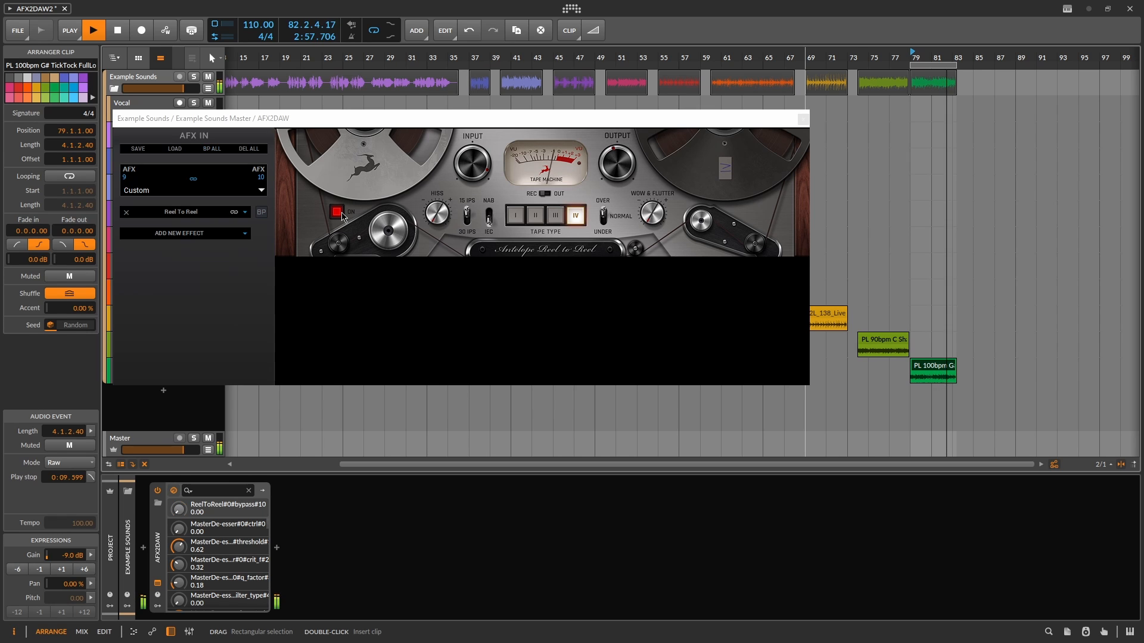
- Set the Reel To Reel's bias to 0.00 and input to 0.83, and compare tape types II and I, ending on II
left_click(605, 219)
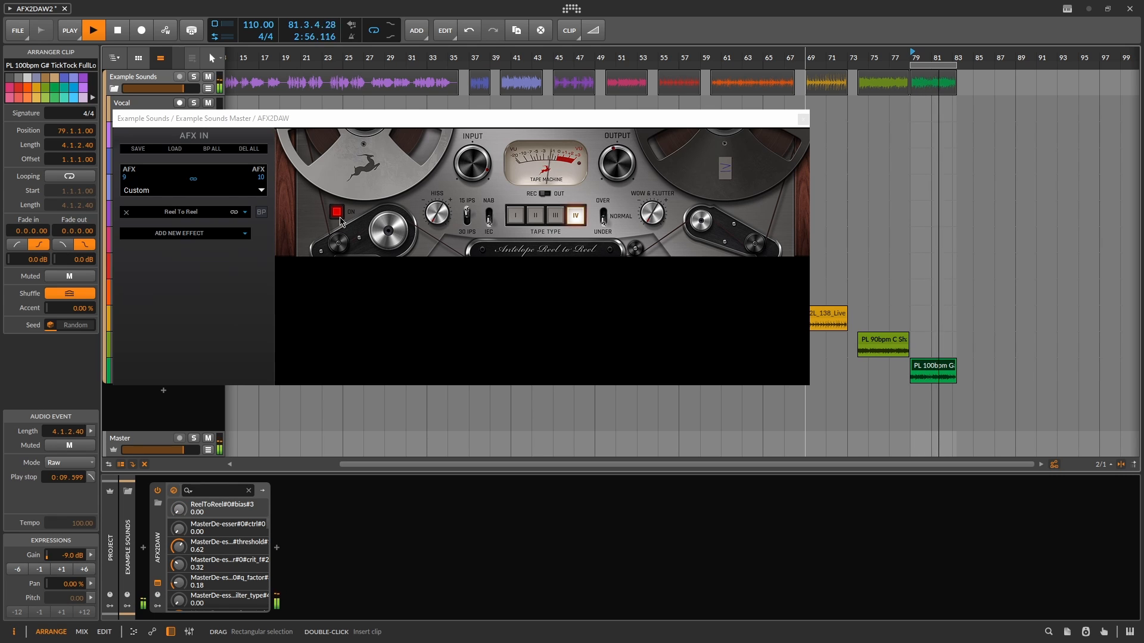
left_click(474, 171)
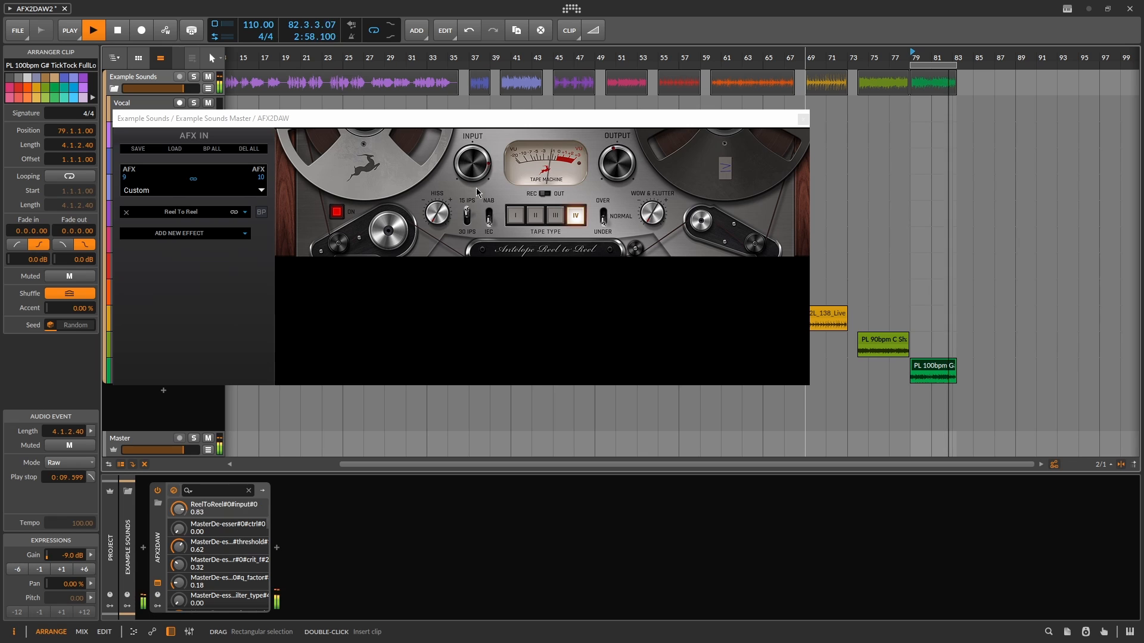
left_click(541, 218)
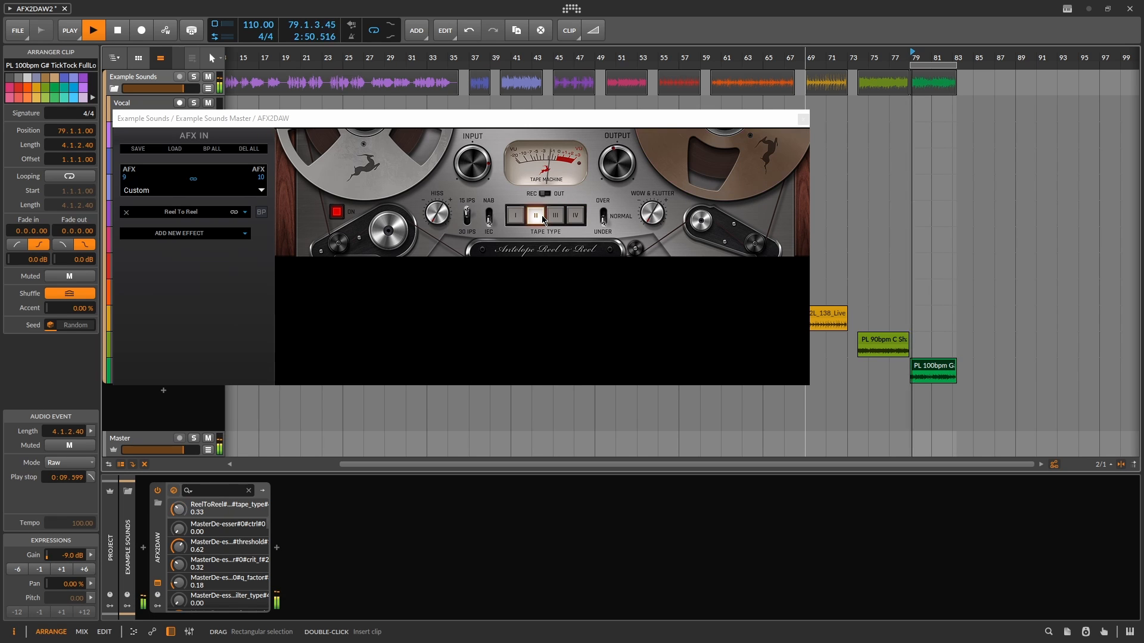
left_click(543, 219)
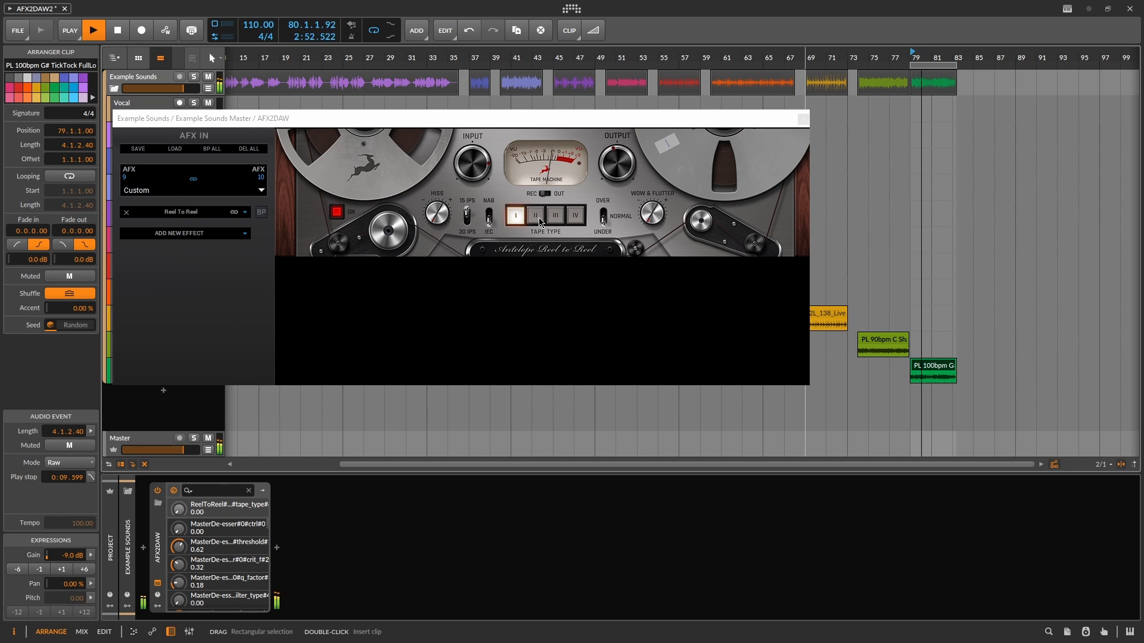
left_click(536, 217)
- Switch the tape speed and EQ curve, compare the mix with and without the effect, and stop playback with the output at 0.42
left_click(467, 219)
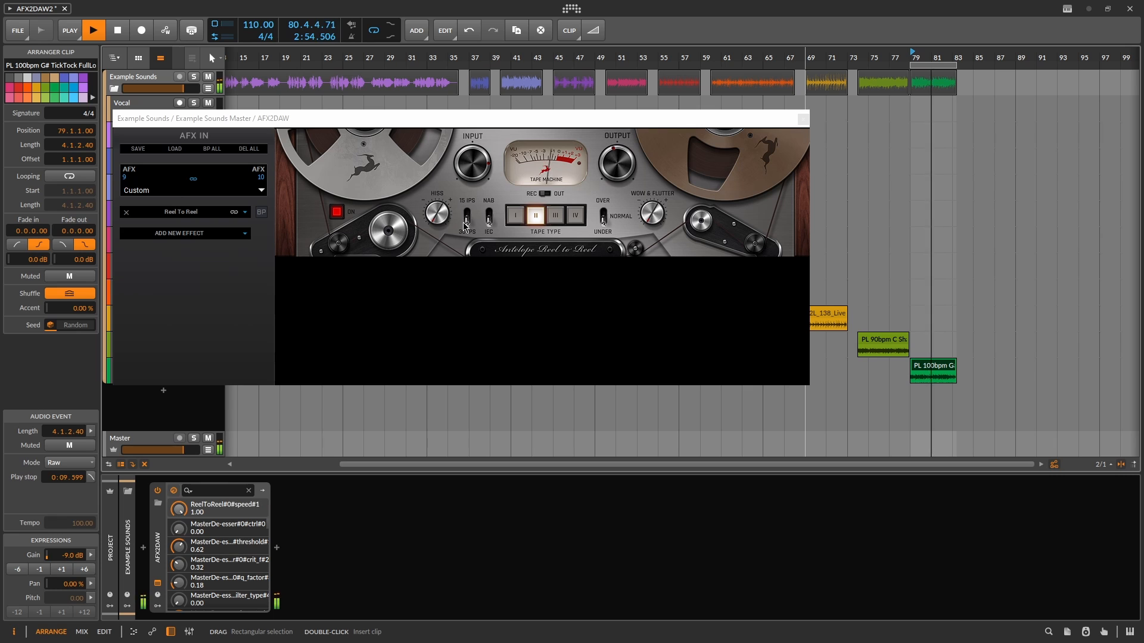
left_click(490, 222)
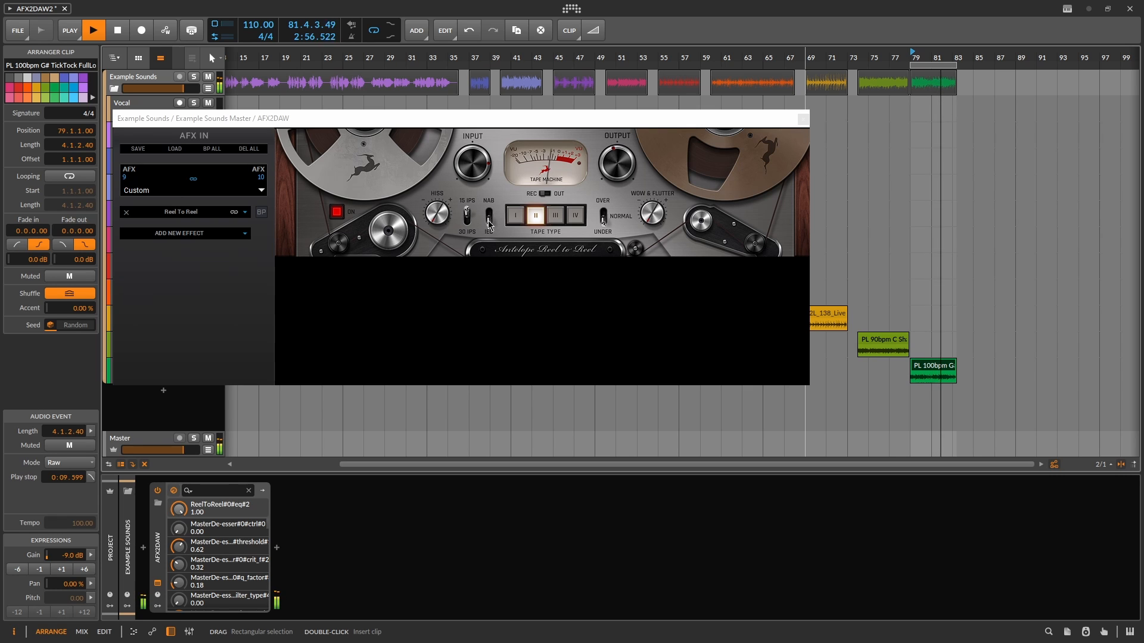
left_click(336, 212)
left_click(337, 212)
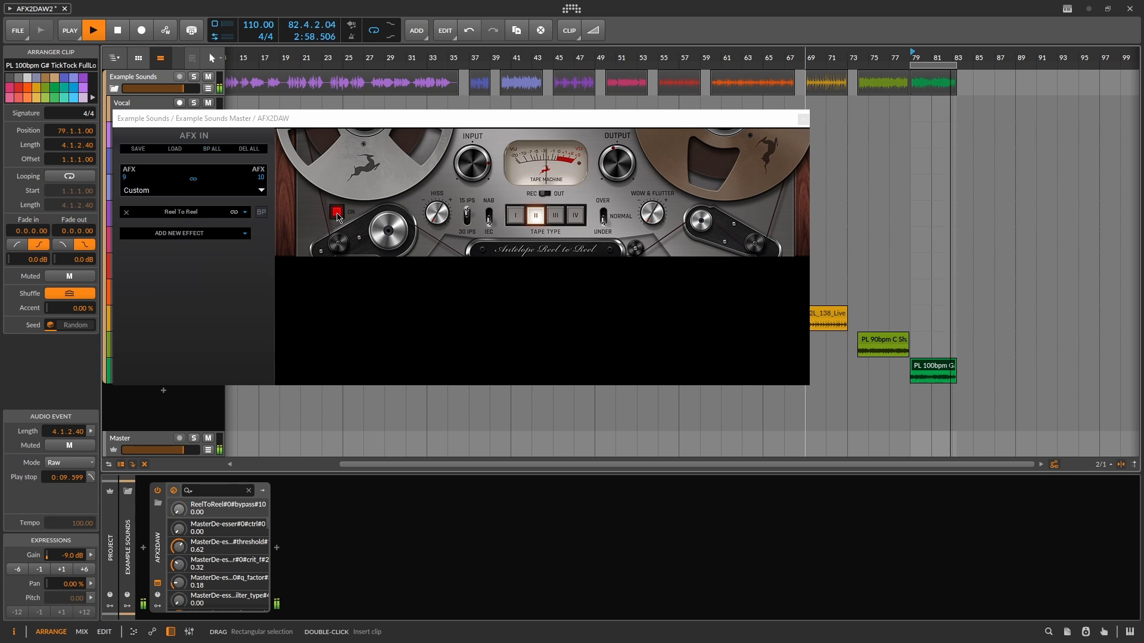
left_click(614, 179)
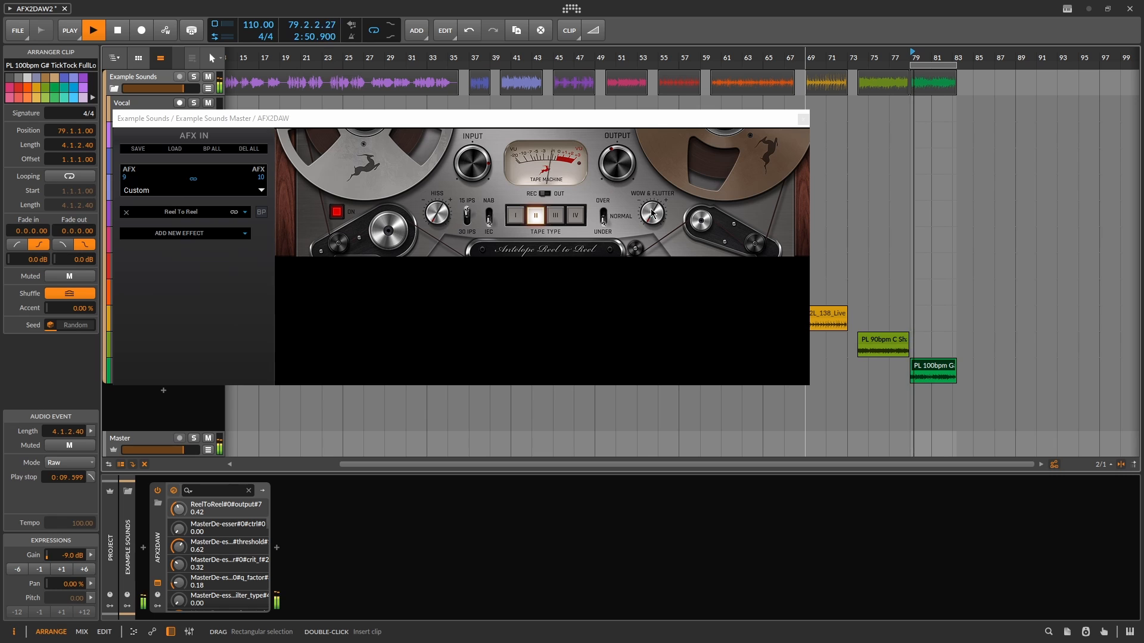
key("space")
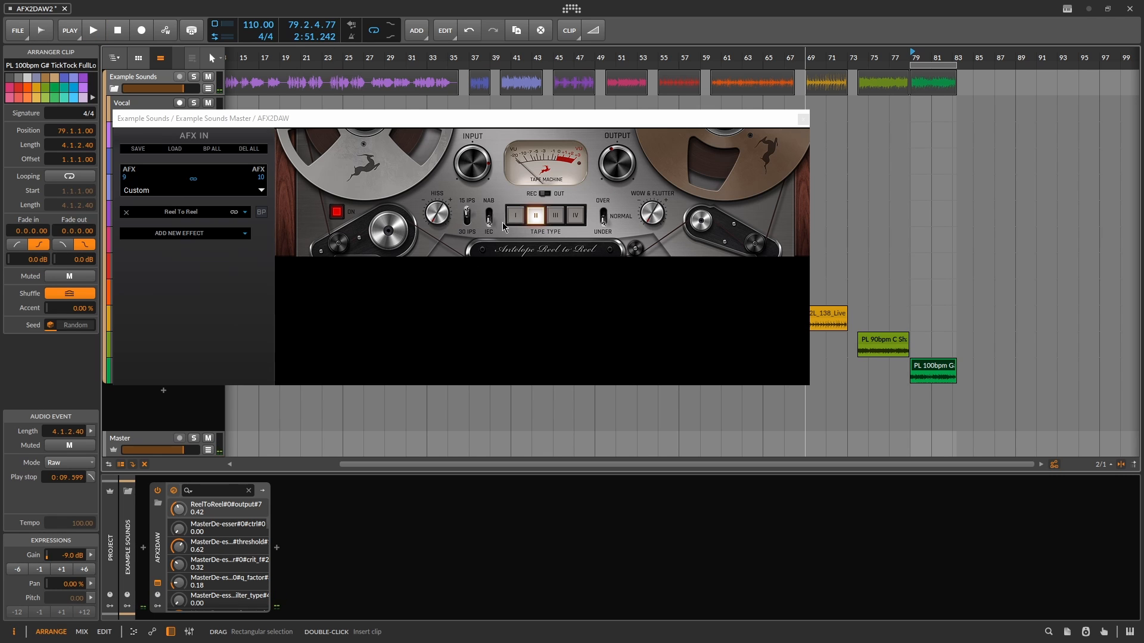
- Play the mix while raising the Reel To Reel's hiss, and stop playback
key("space")
left_click_drag(448, 220, 454, 166)
key("space")
- Set the wow and flutter amount to 0.80 during playback and compare it against the bypassed signal
key("space")
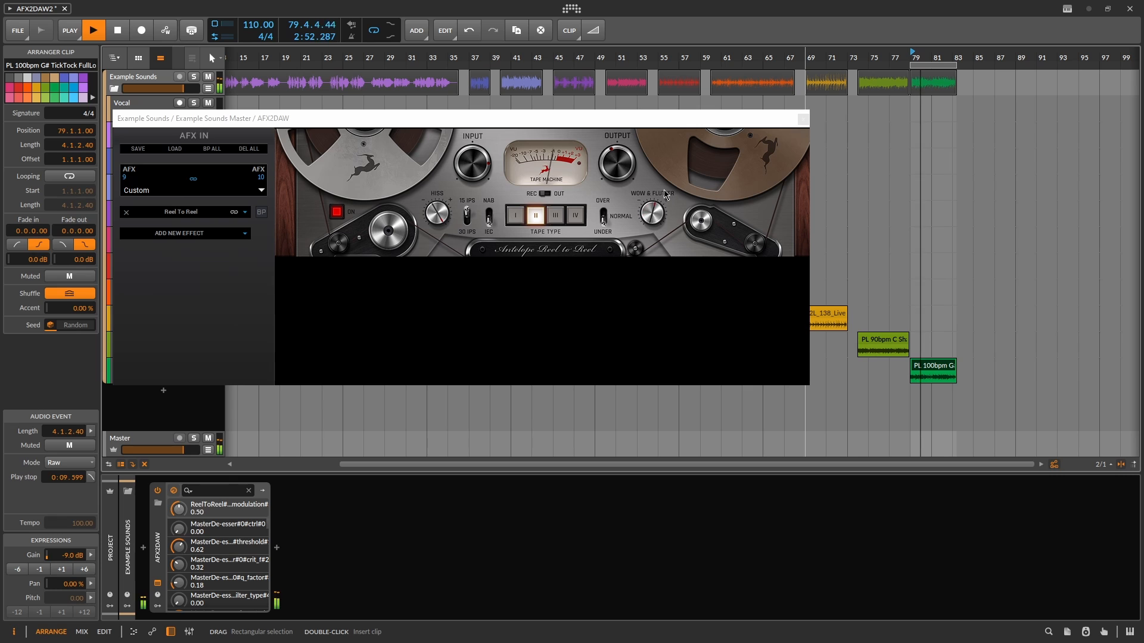
left_click_drag(653, 213, 665, 165)
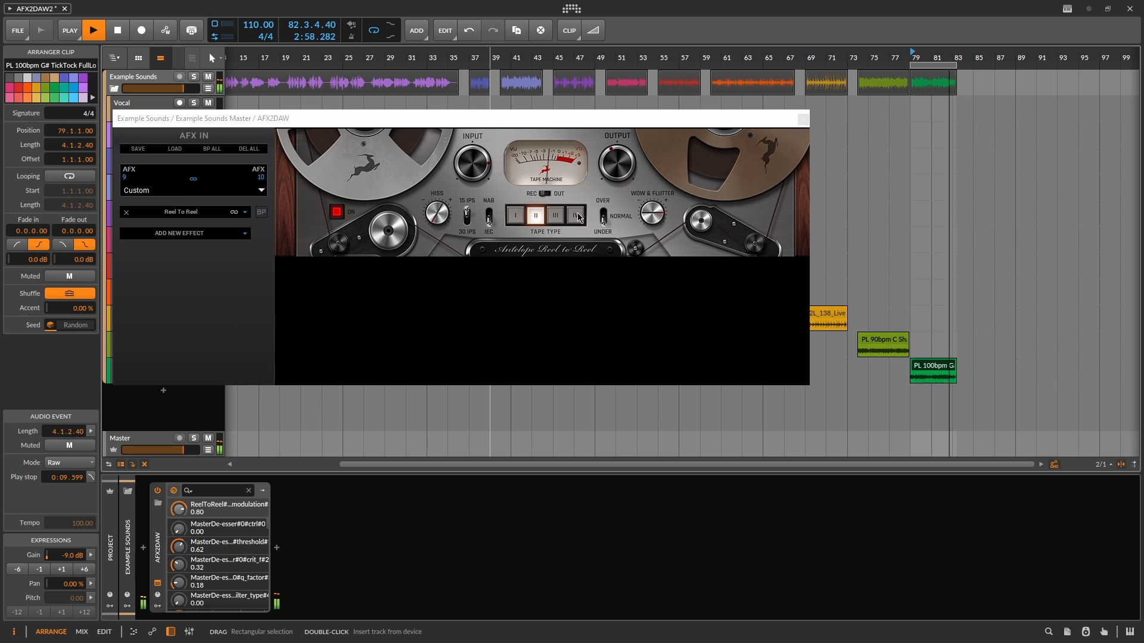
left_click(340, 214)
left_click(342, 214)
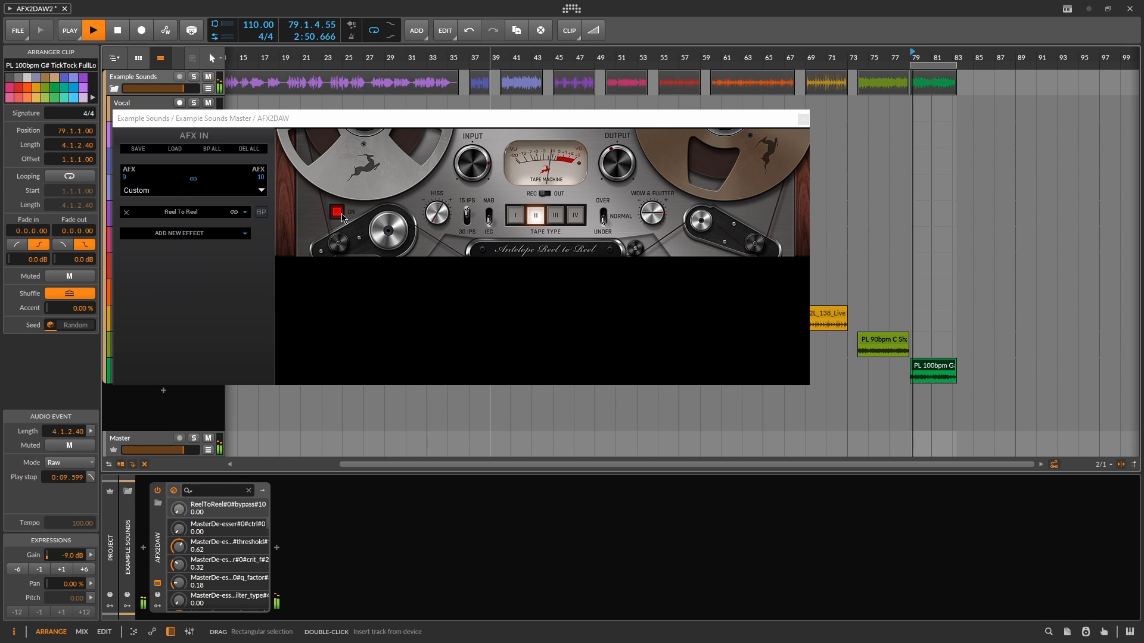
- Stop playback, move the plugin window down clear of the tracks, and select the LTLF_100 clip on the Synth 1 track
key("space")
left_click_drag(512, 119, 539, 408)
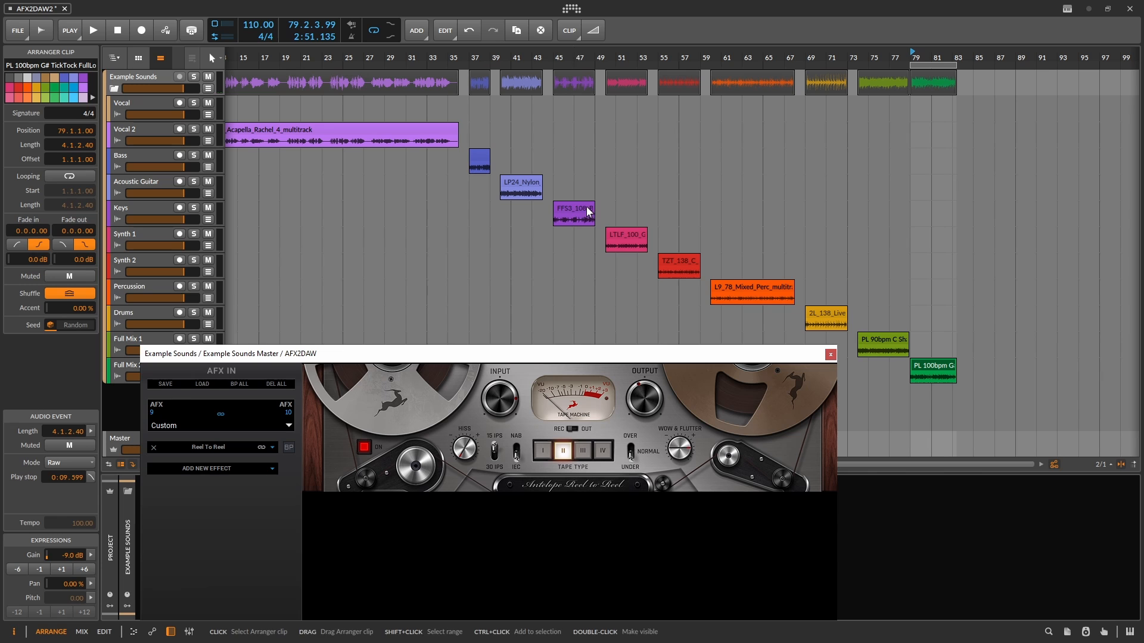
left_click(626, 240)
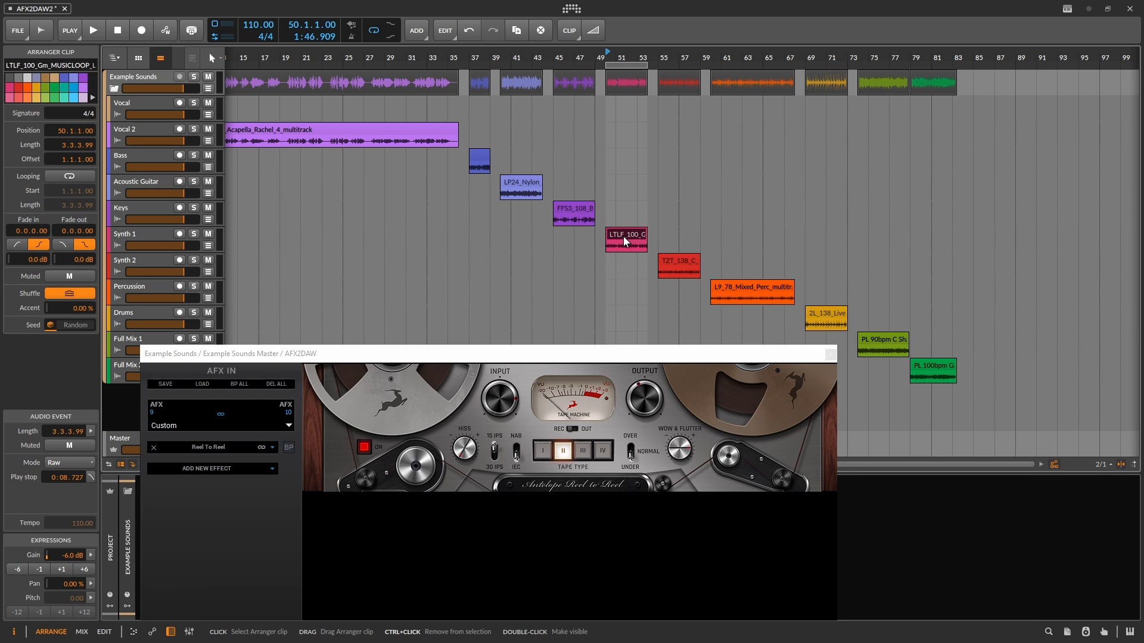
- Play the synth clip, raise Reel To Reel's wow and flutter to 1.00, and compare it against the bypassed signal
key("space")
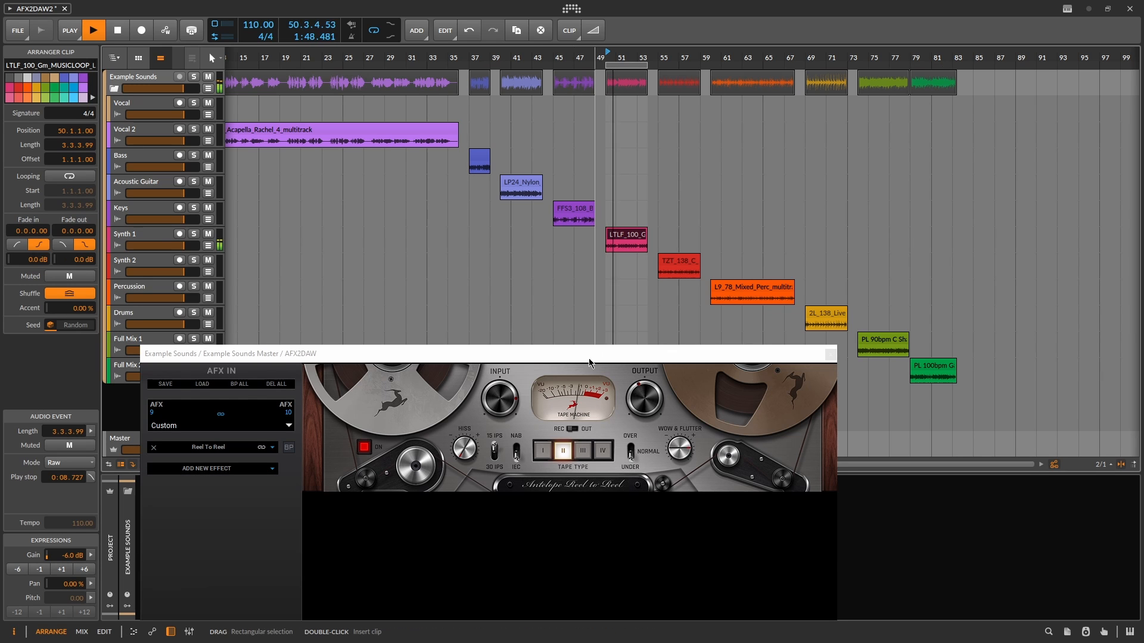
left_click_drag(601, 353, 592, 229)
left_click_drag(673, 319, 677, 272)
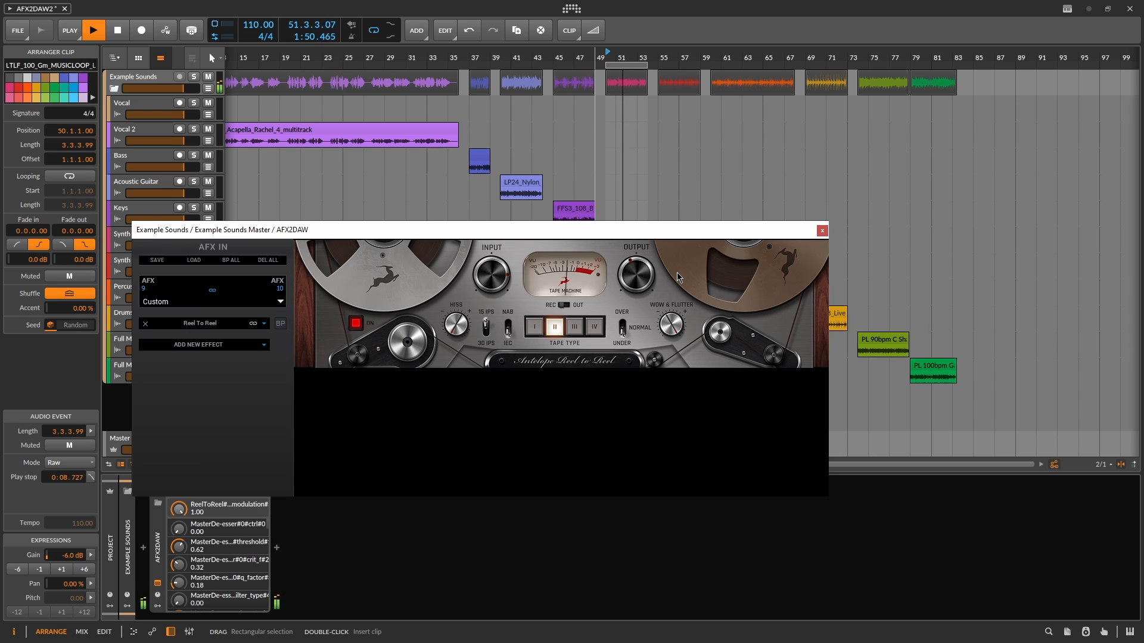
left_click(358, 327)
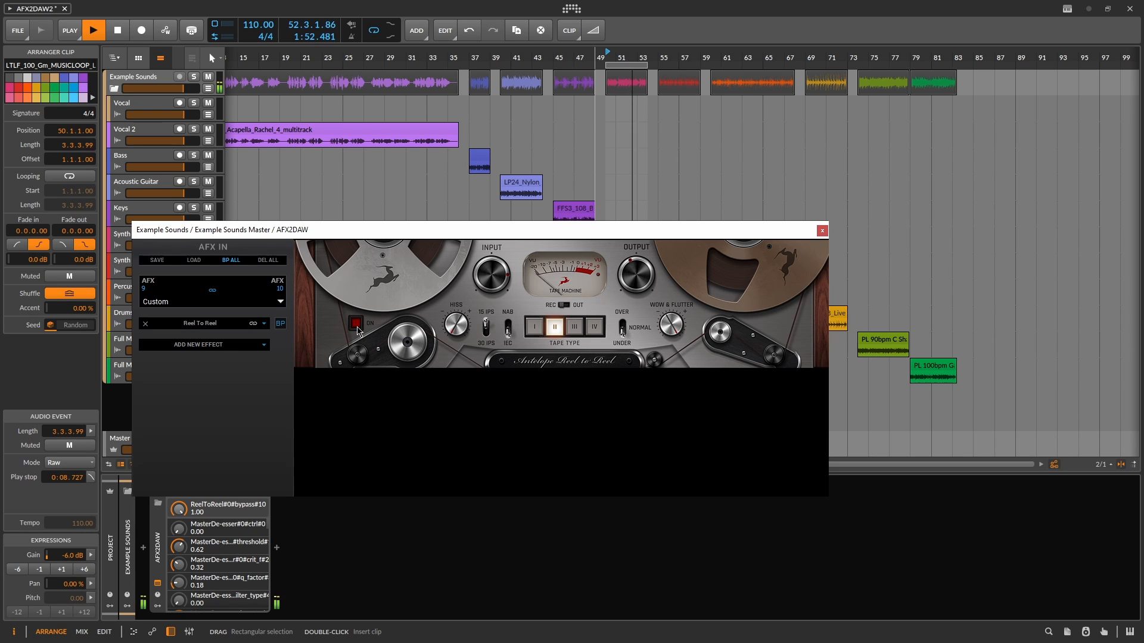
left_click(358, 327)
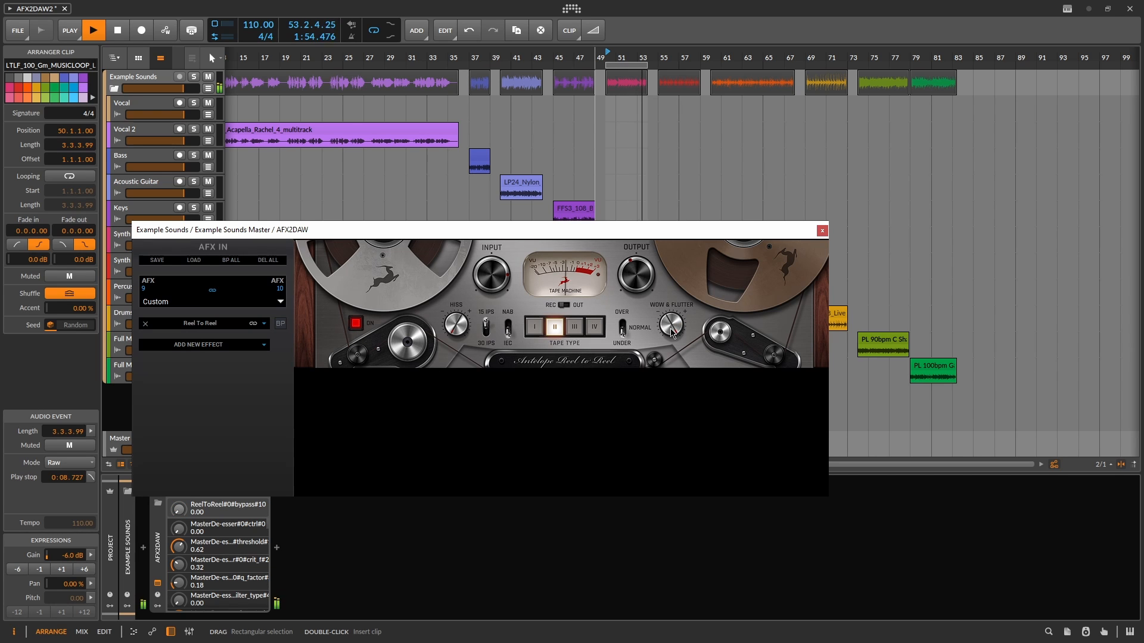
- Audition the tape bias, EQ curve and hiss, set the output to 0.55, and compare the synth against the bypassed signal
left_click(622, 335)
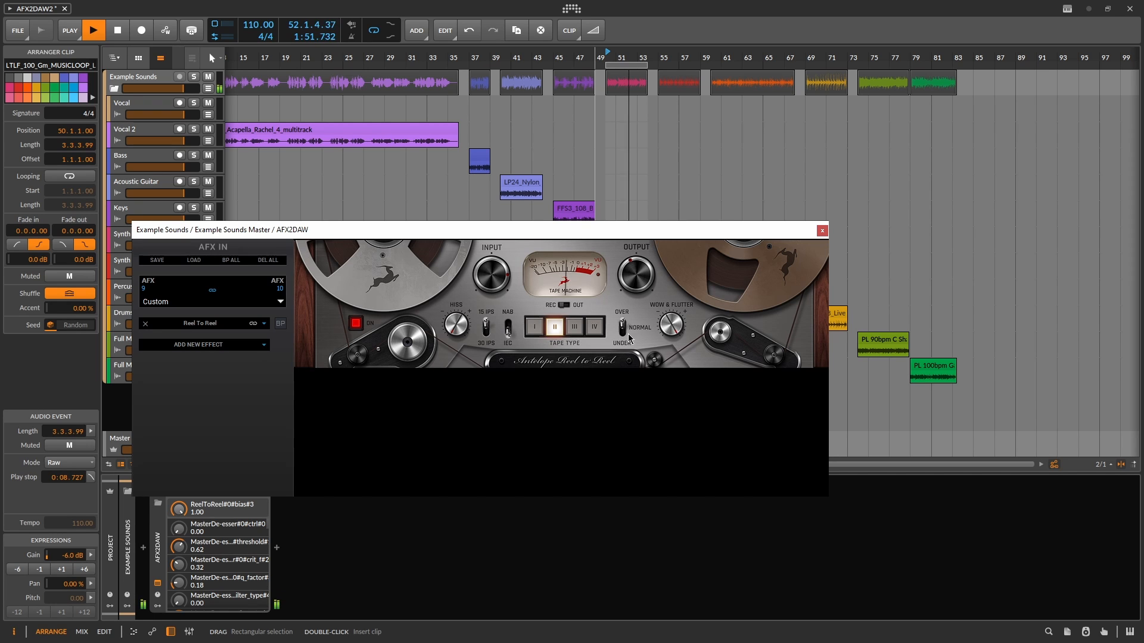
left_click_drag(464, 335, 466, 322)
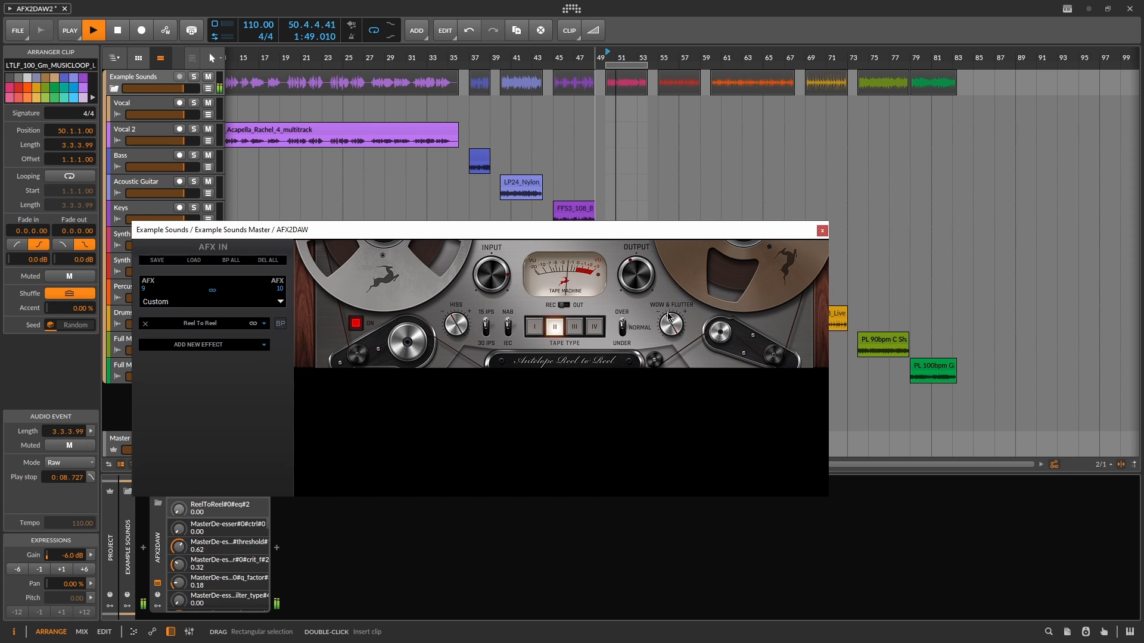
left_click_drag(633, 272, 629, 244)
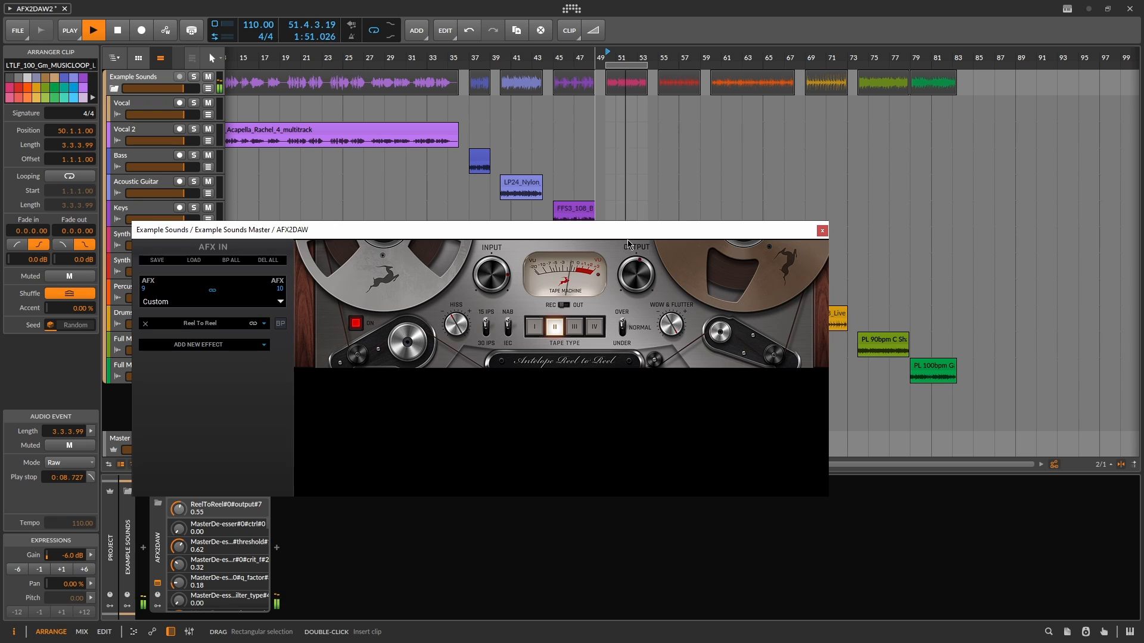
left_click(356, 324)
left_click(356, 325)
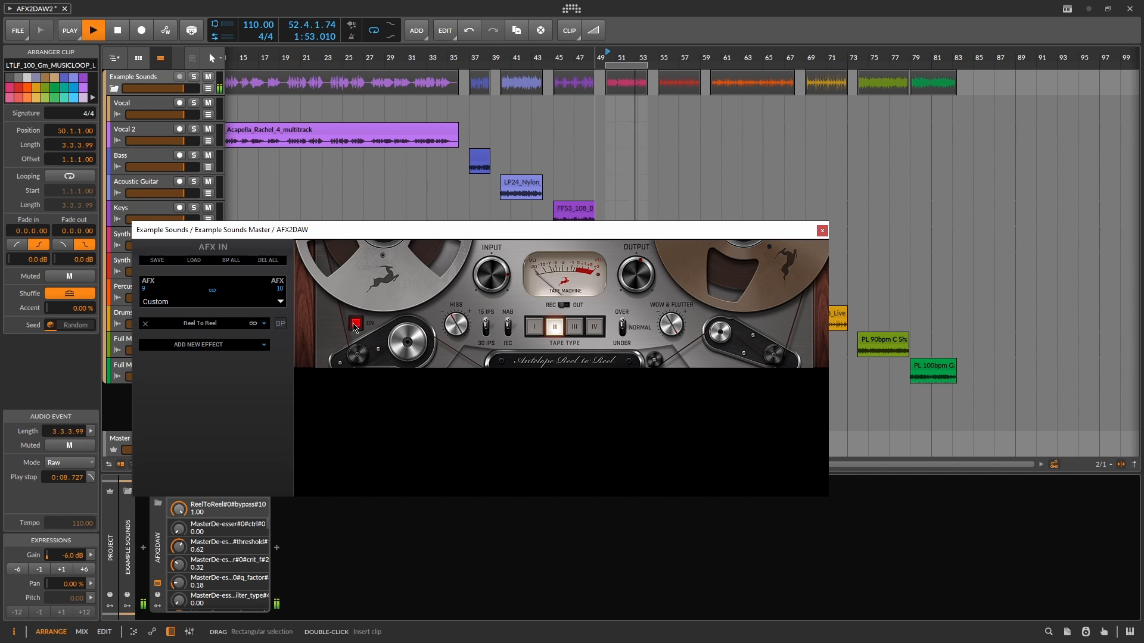
left_click(356, 326)
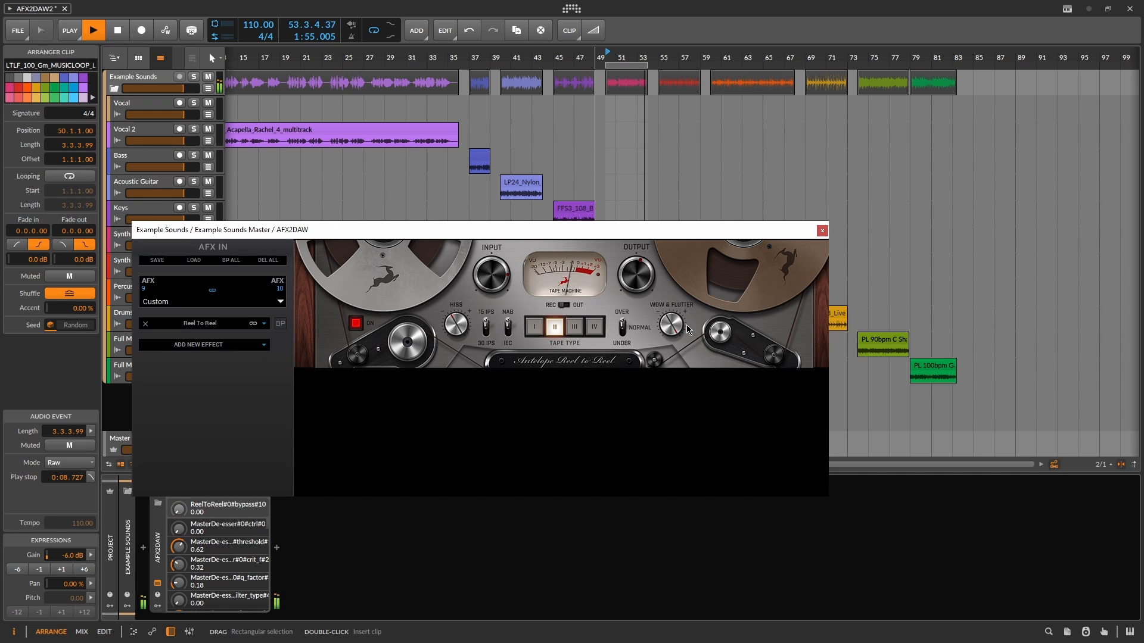
- Audition tape types III and IV, choose tape type I, and set the output to 0.63
left_click(578, 336)
left_click(594, 334)
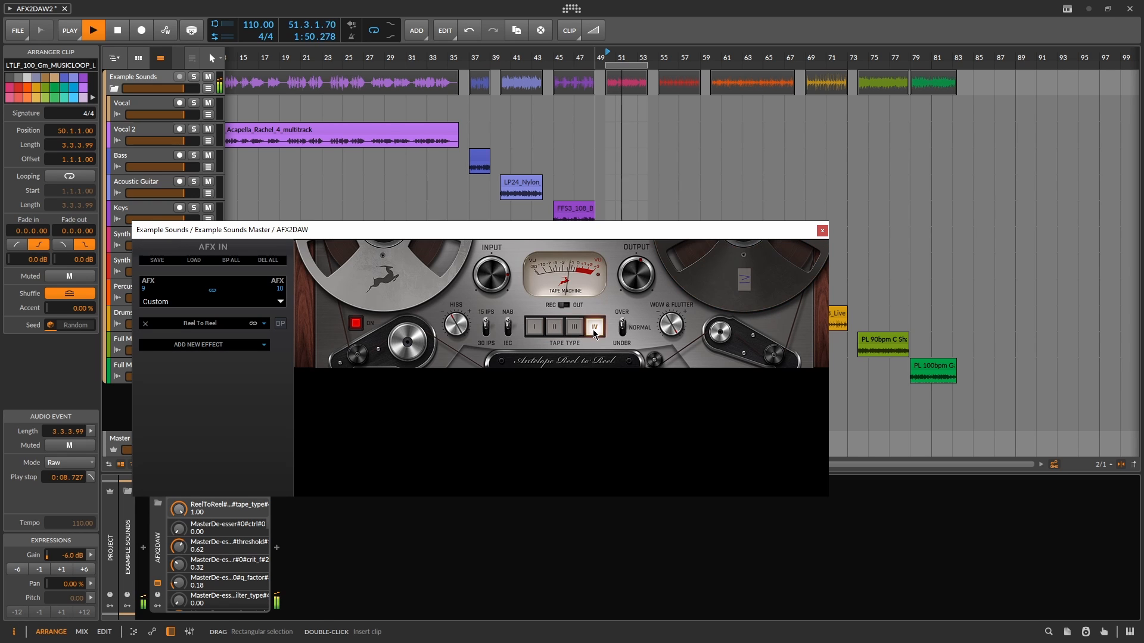
left_click(534, 327)
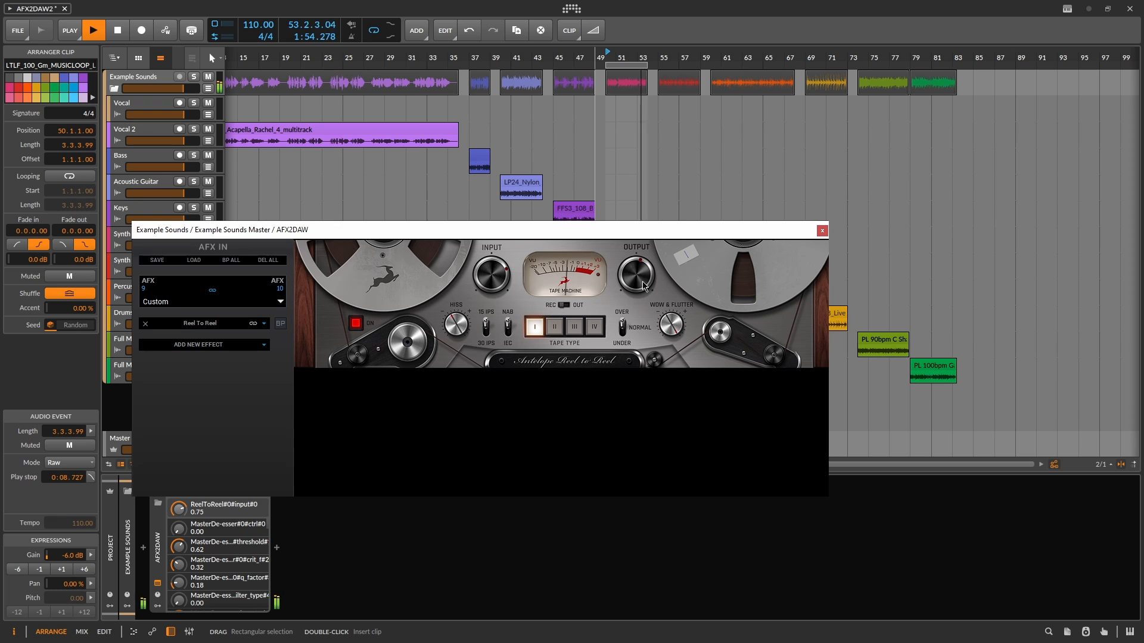
left_click_drag(643, 286, 643, 280)
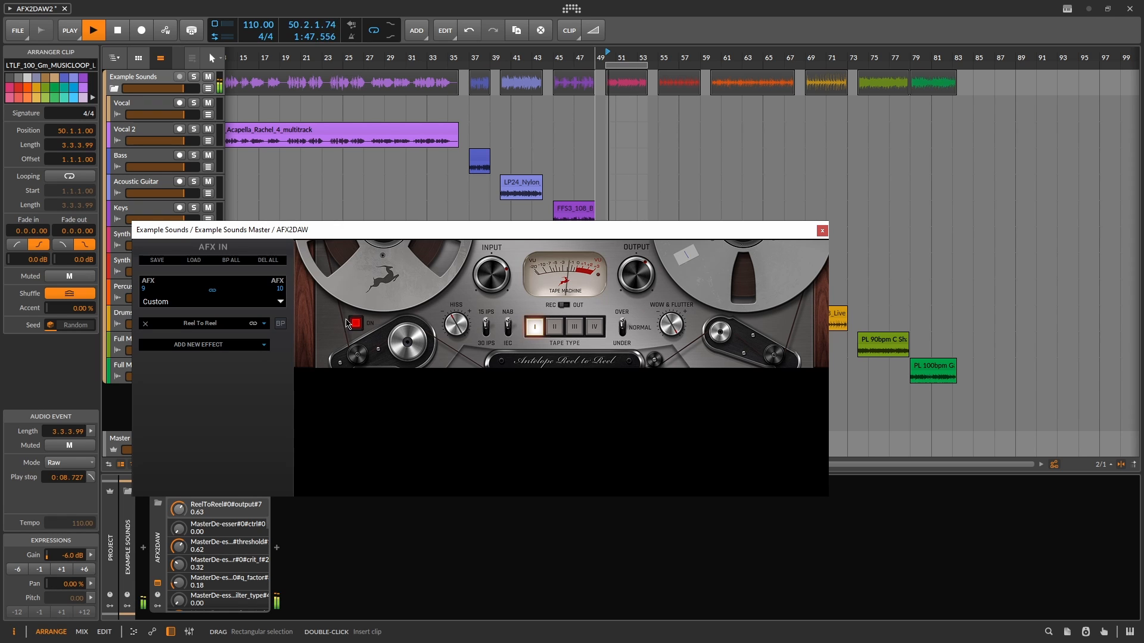
- Compare the synth with and without Reel To Reel, set the input to 0.72, and stop playback with the effect bypassed
left_click(351, 323)
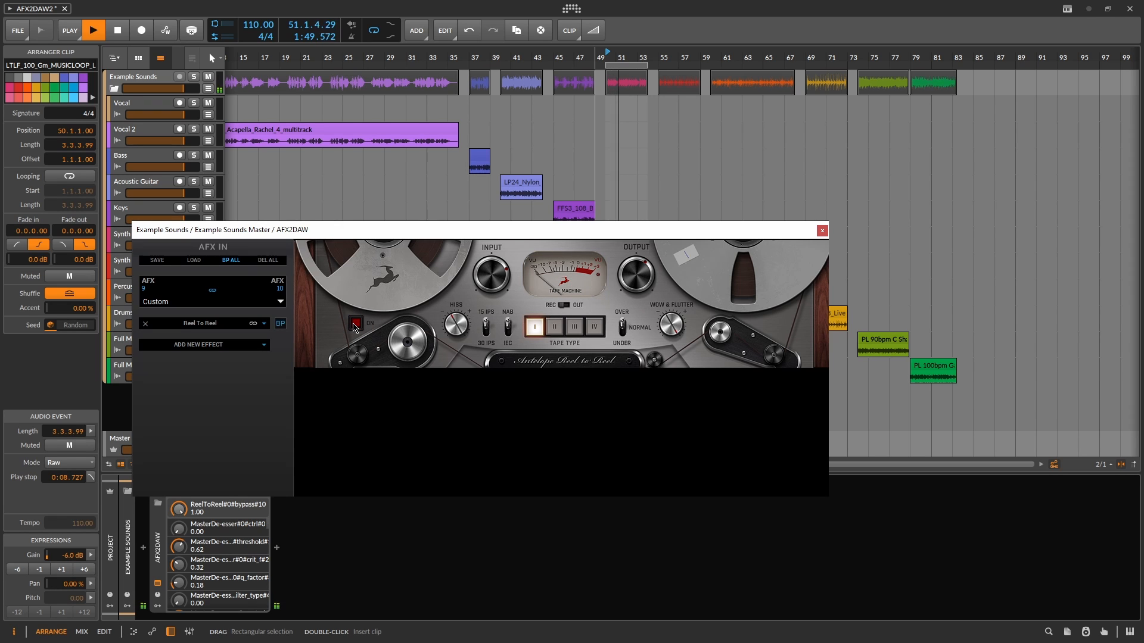
left_click(355, 324)
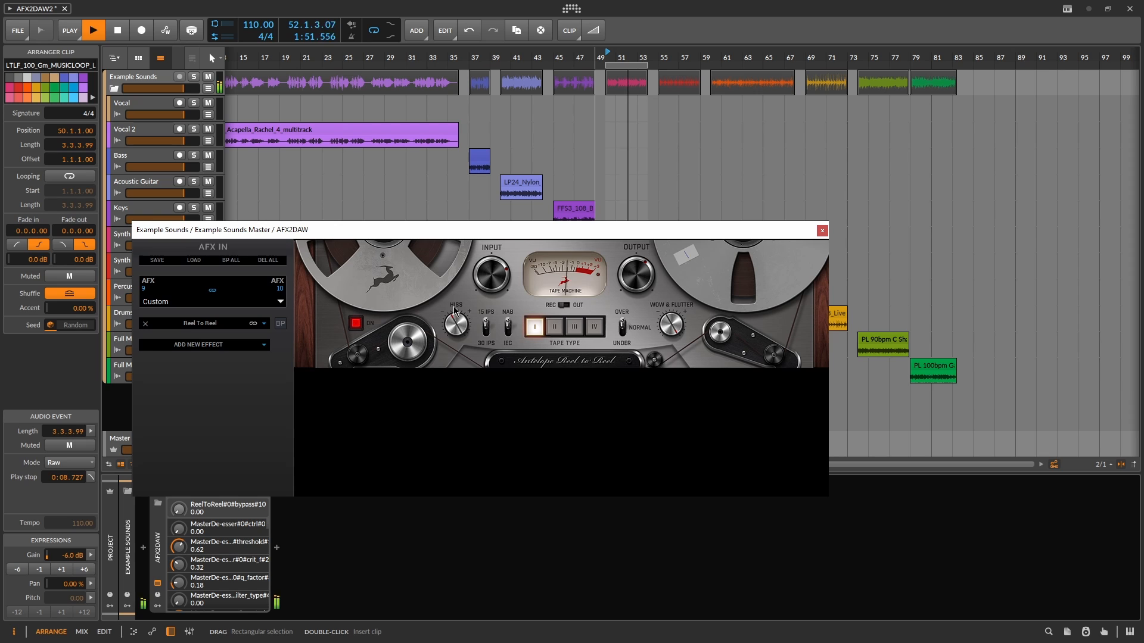
left_click_drag(496, 286, 497, 293)
key("space")
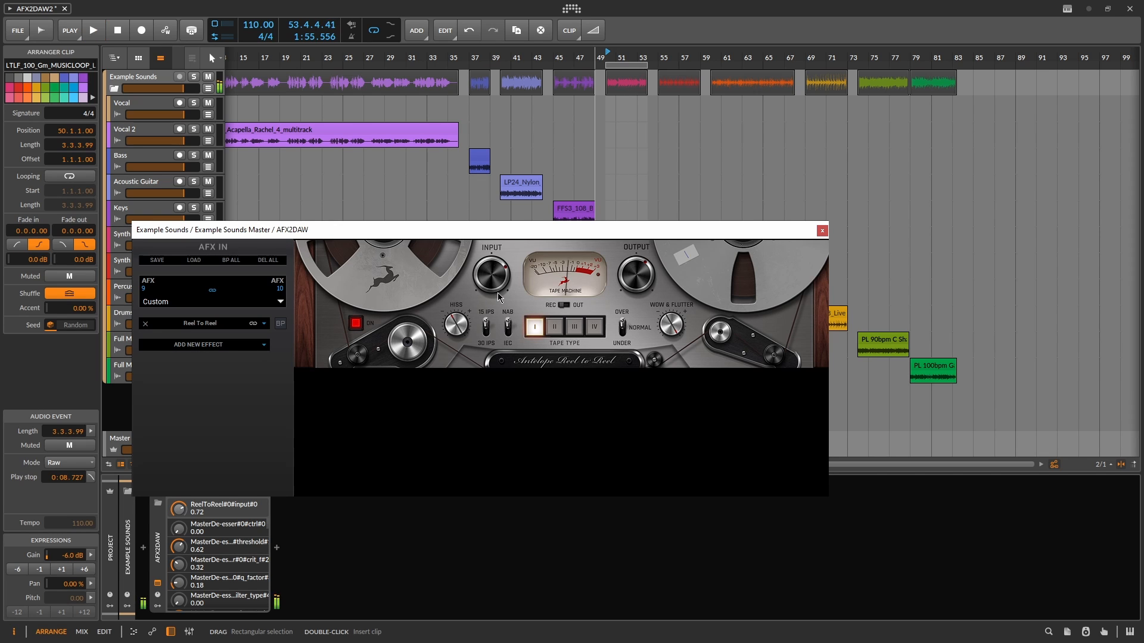
left_click(357, 323)
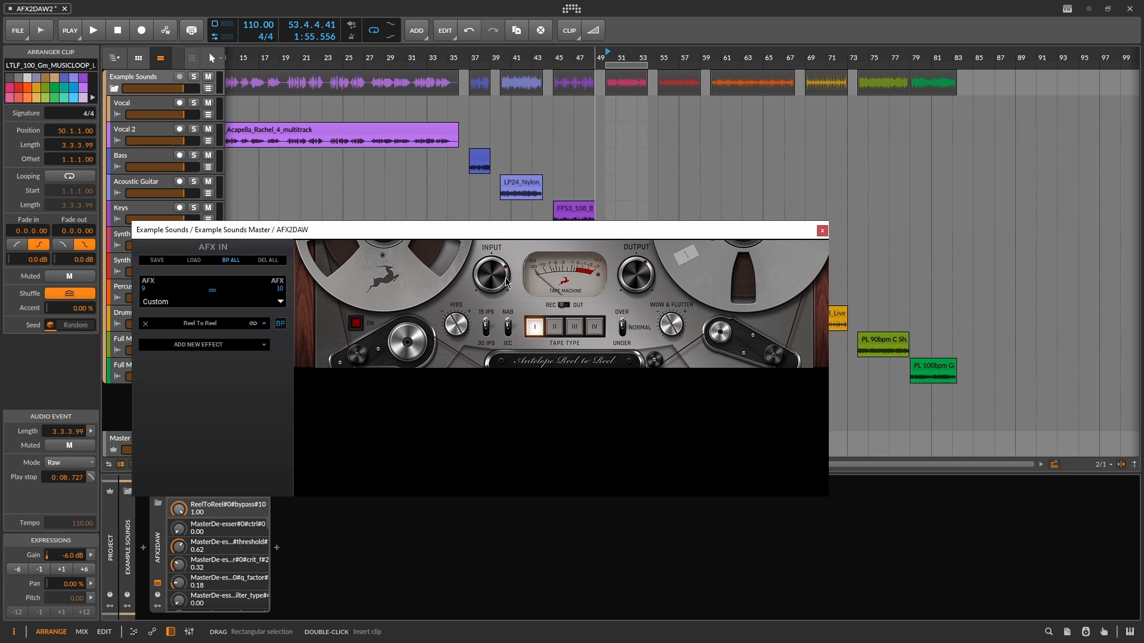
left_click_drag(541, 236, 546, 166)
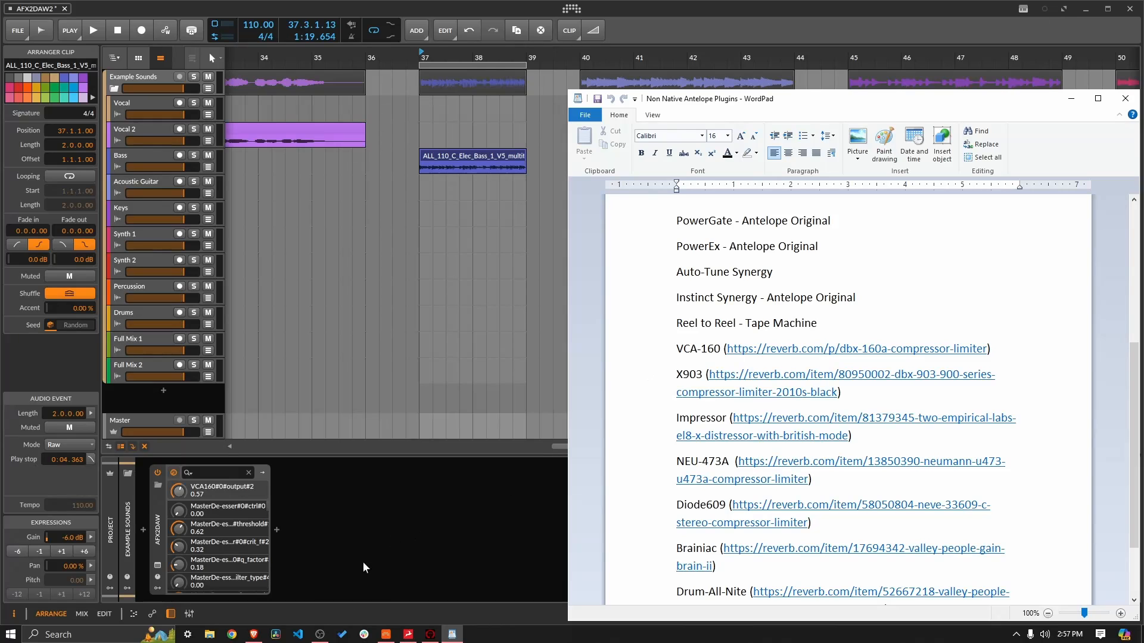
- Switch to the browser and examine the dbx 160A Compressor Limiter page on Reverb, including its enlarged photo and product details
left_click(253, 634)
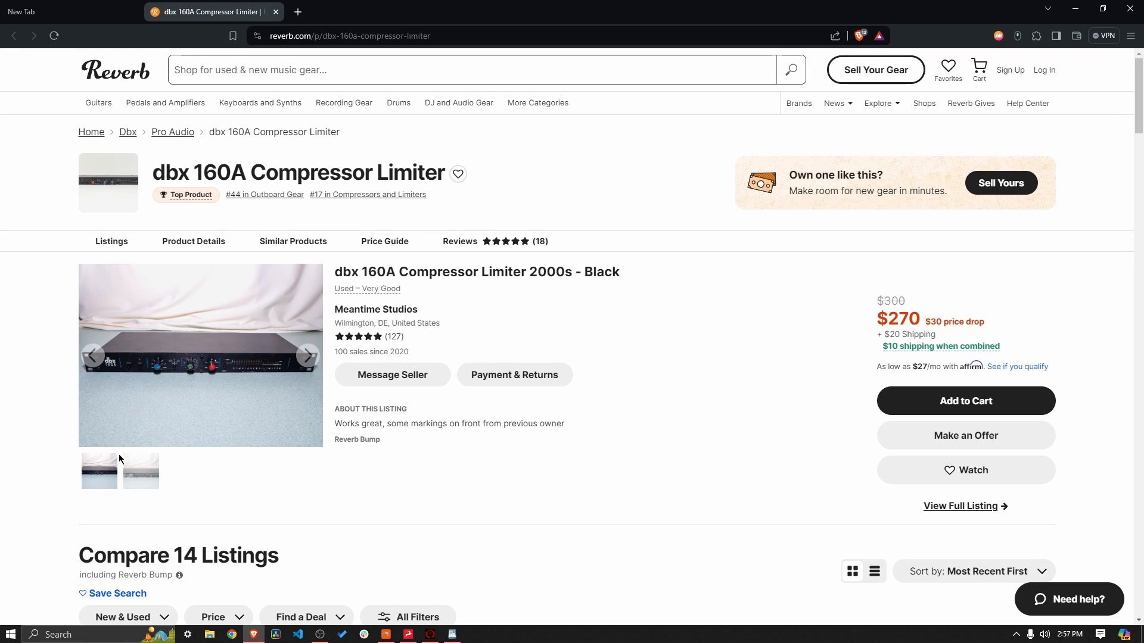
left_click(177, 407)
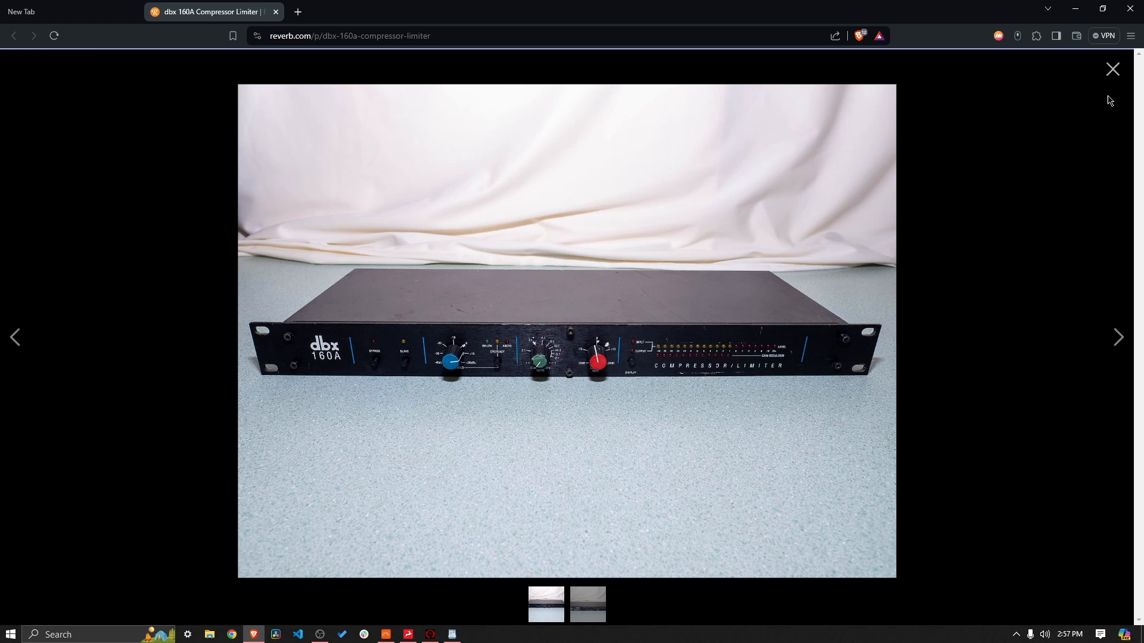
left_click(1112, 70)
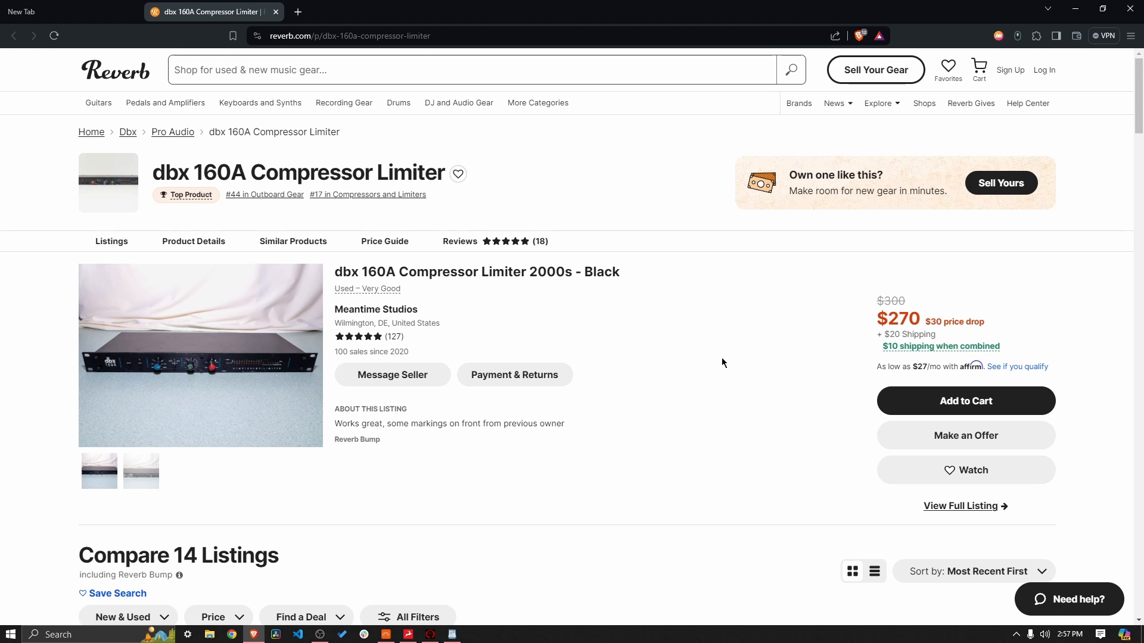
scroll(721, 362, "down", 4)
scroll(721, 362, "down", 20)
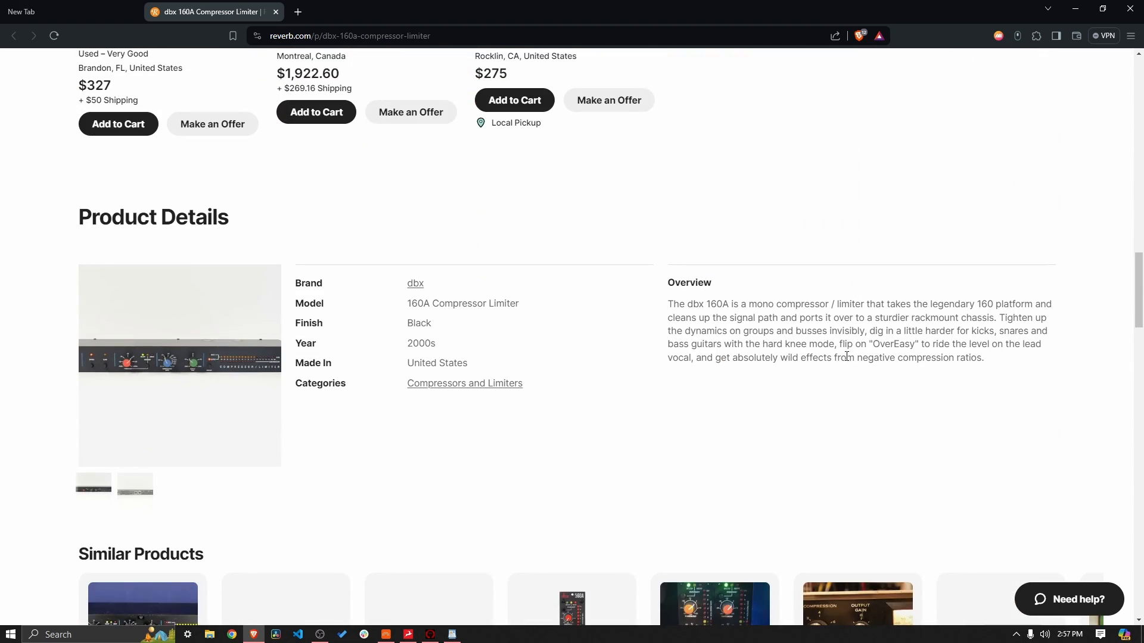
scroll(838, 386, "up", 20)
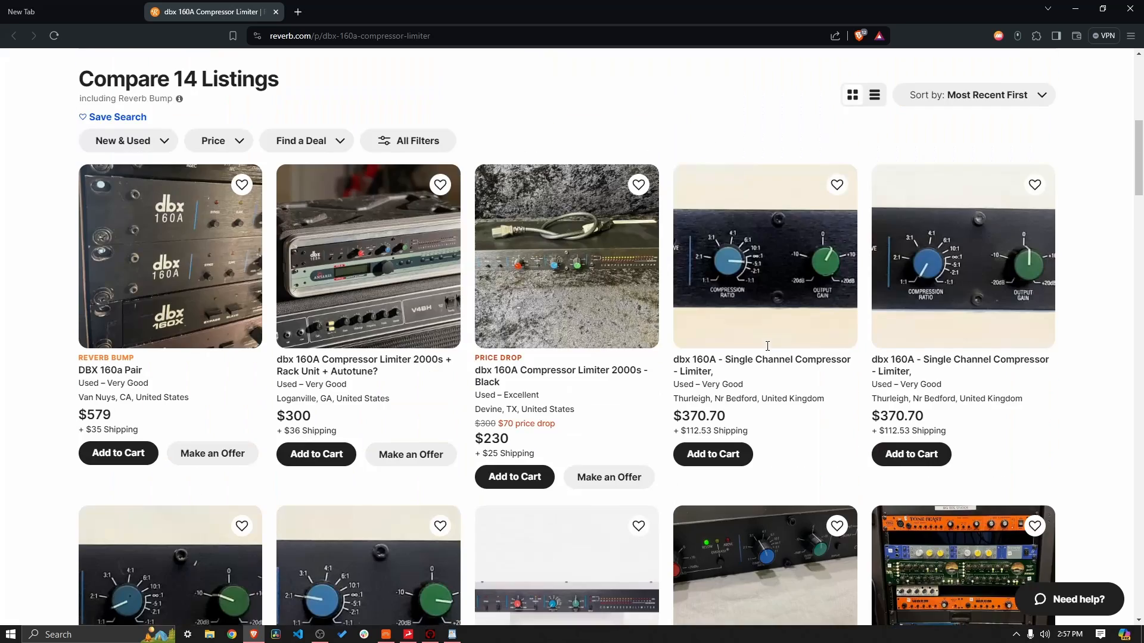
scroll(713, 260, "up", 3)
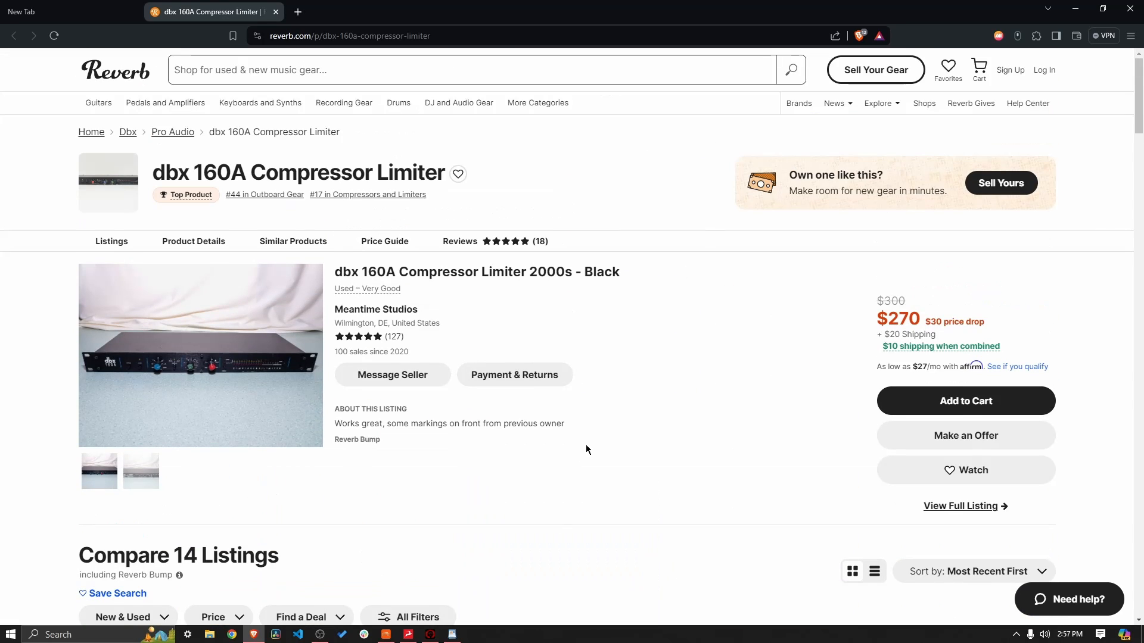
- Switch back to Bitwig, move the plugin window below the Bass clip, and set the VCA160's compression to 0.25
left_click(386, 634)
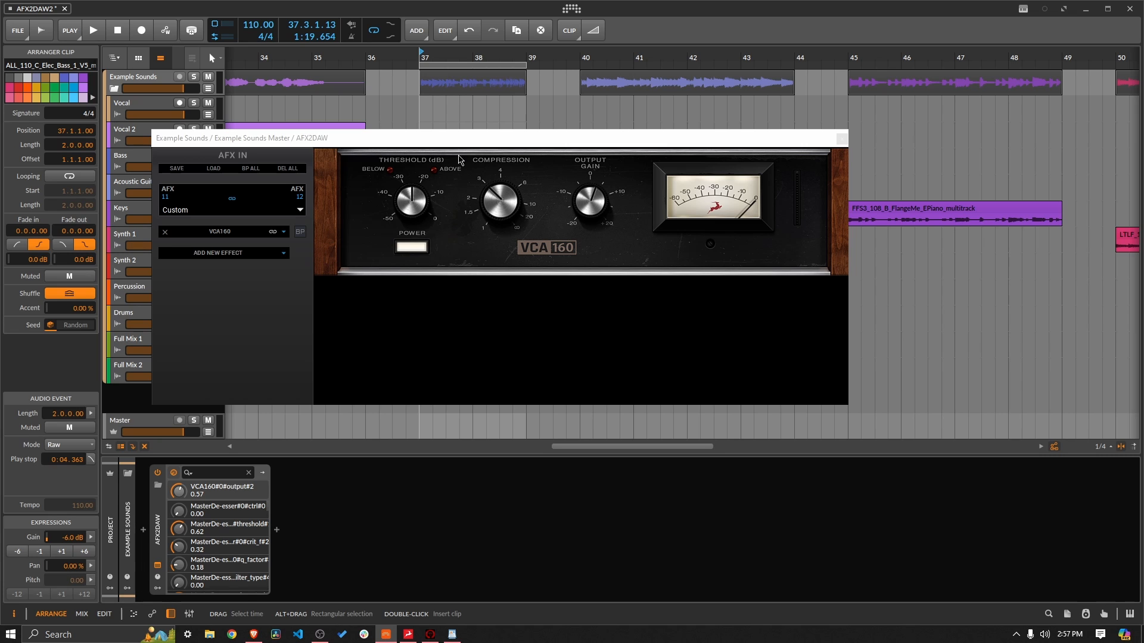
left_click_drag(459, 147, 538, 211)
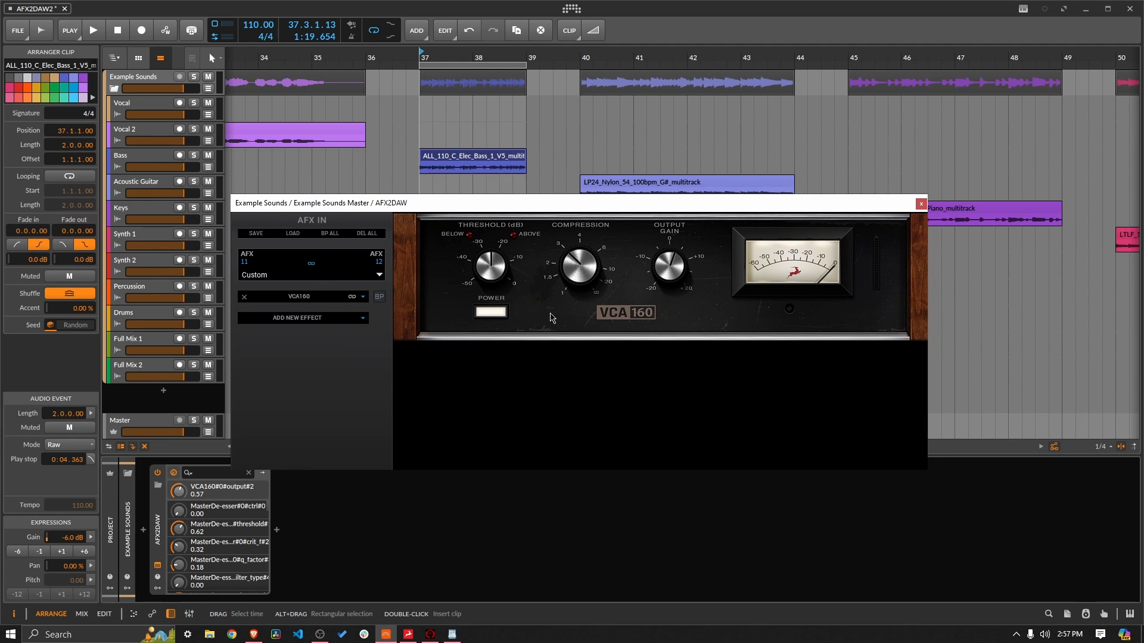
left_click_drag(583, 280, 609, 194)
left_click_drag(468, 210, 466, 219)
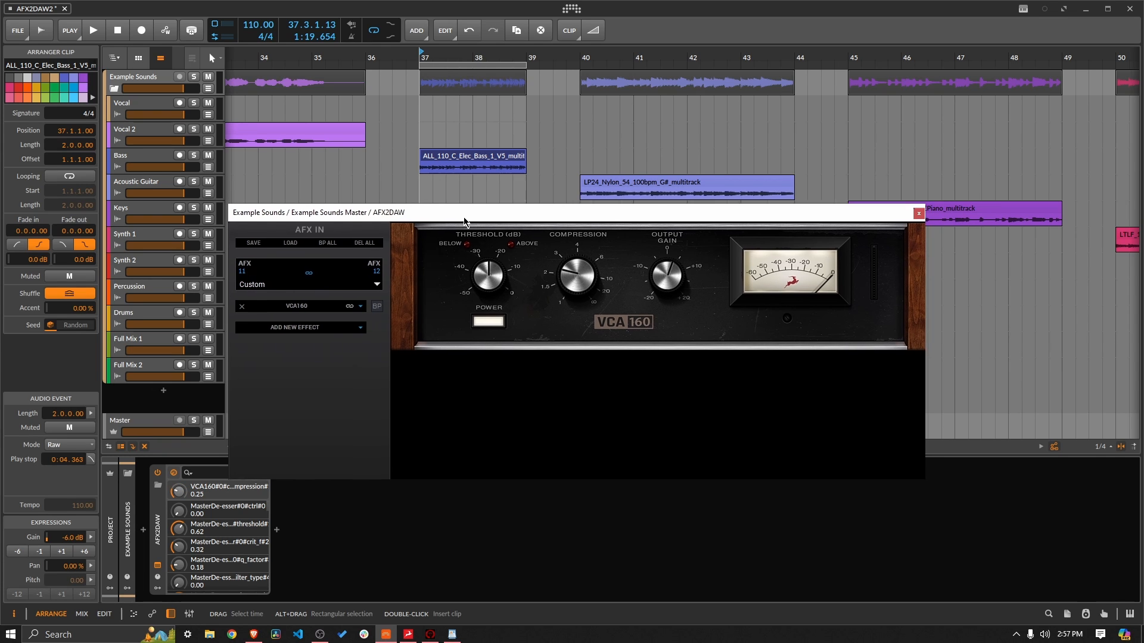
- Play the Bass clip with the VCA160 bypassed and enabled, set the compression to 0.80, and stop playback
left_click(463, 158)
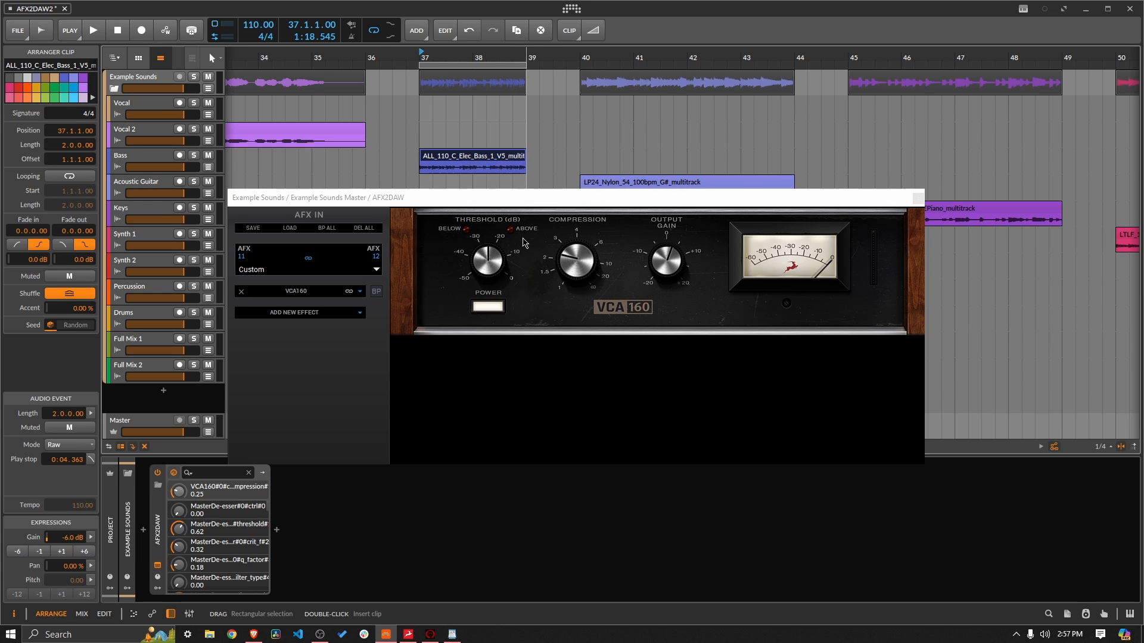
left_click(376, 292)
key("space")
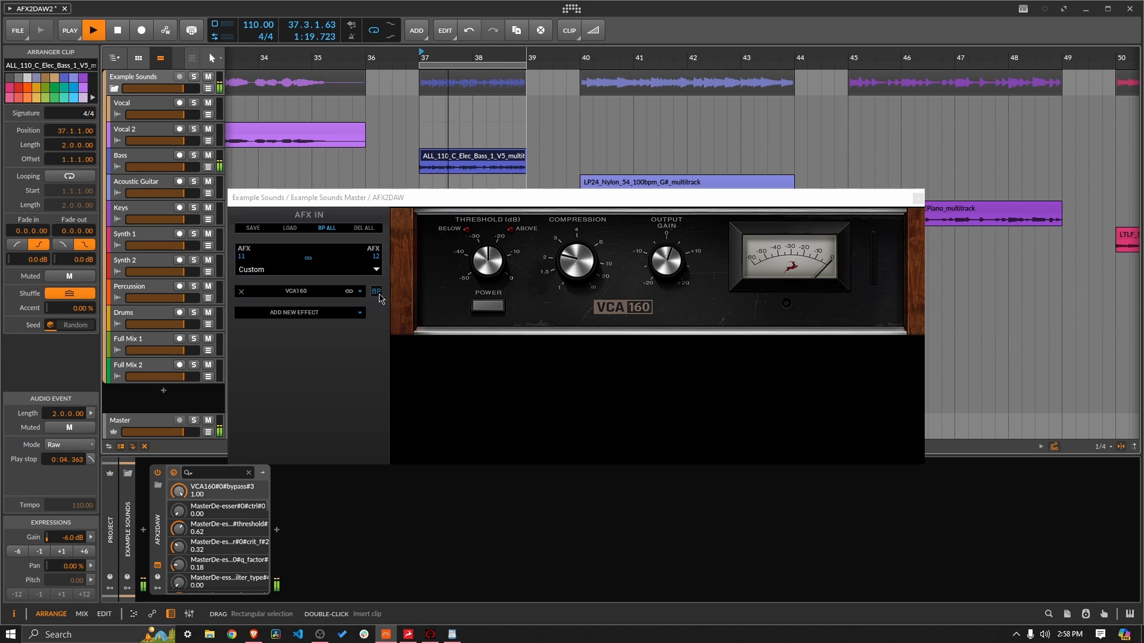
left_click(488, 305)
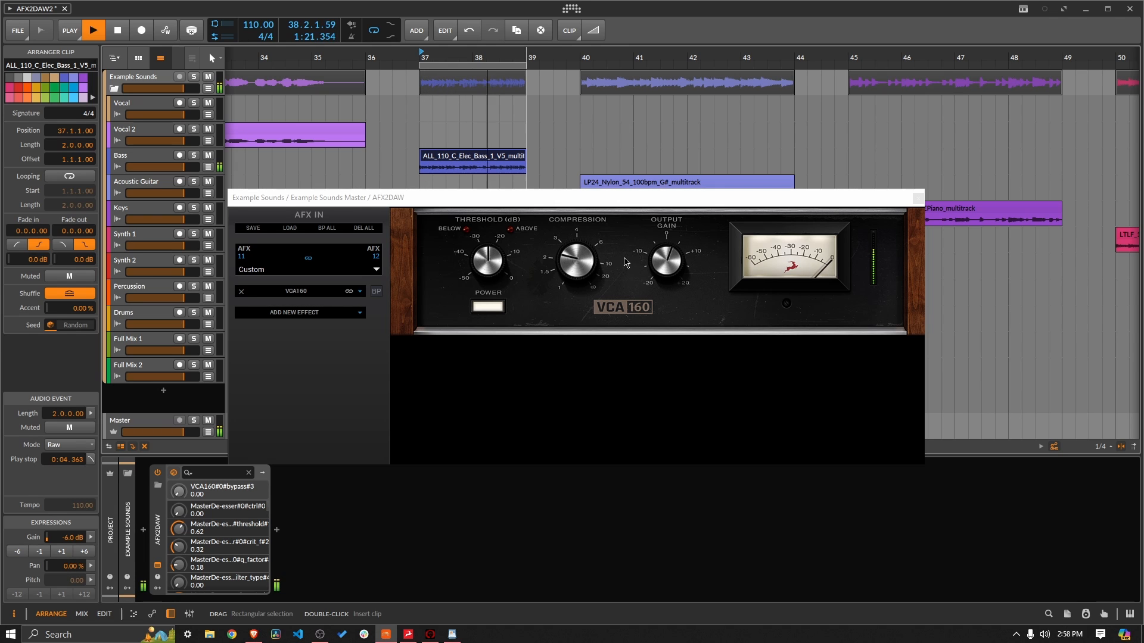
left_click_drag(581, 262, 589, 170)
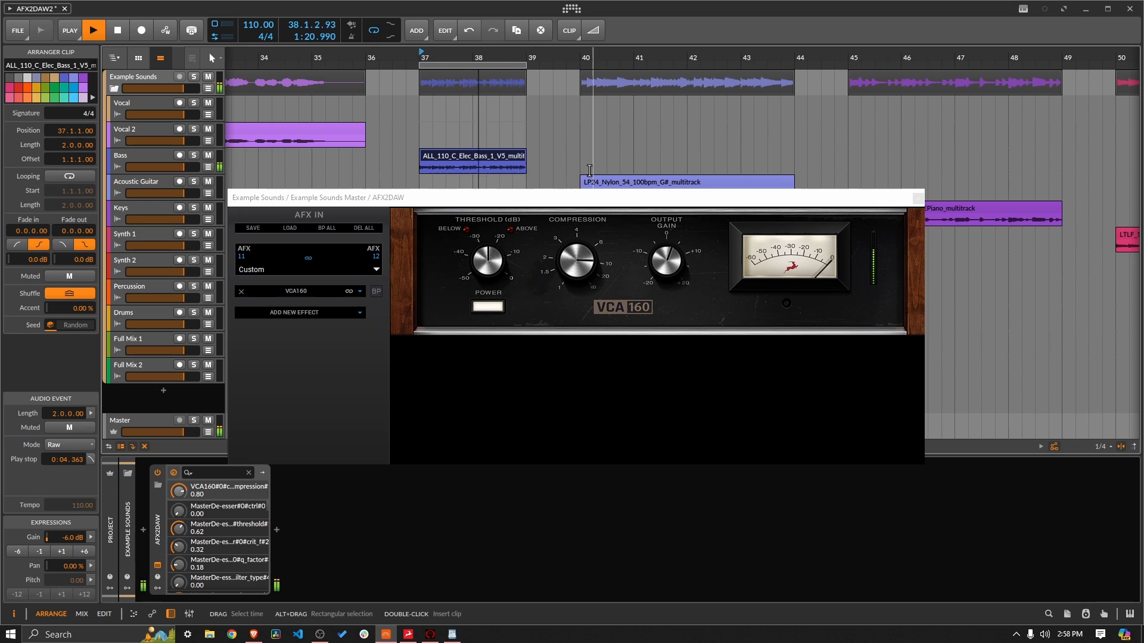
key("space")
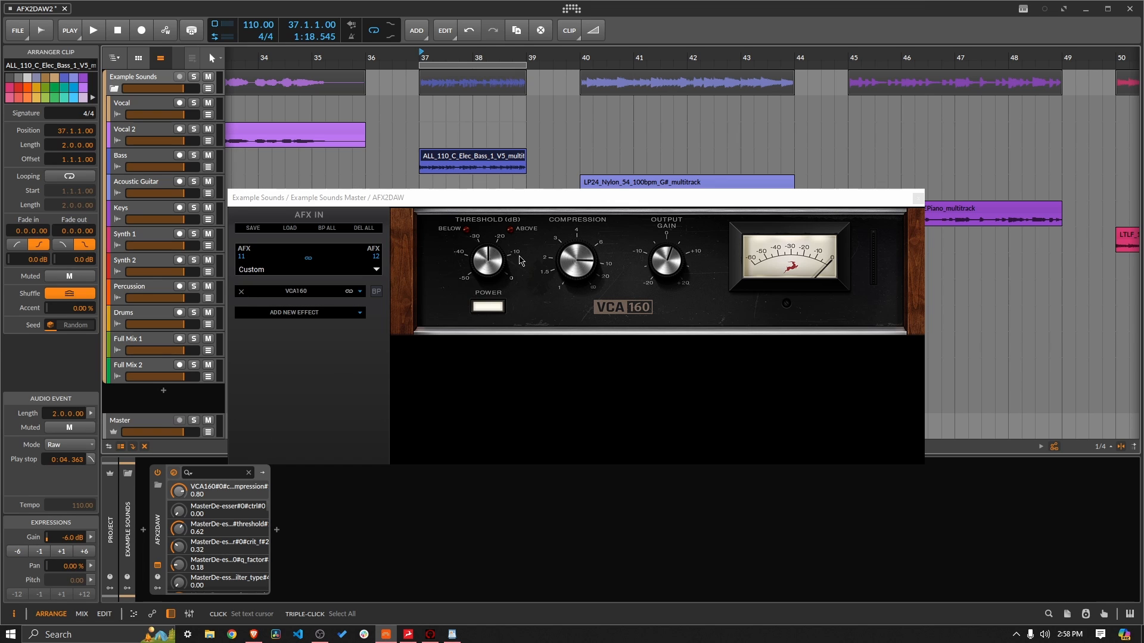
- Restart playback and raise the bass clip's gain to 0.0 dB
key("space")
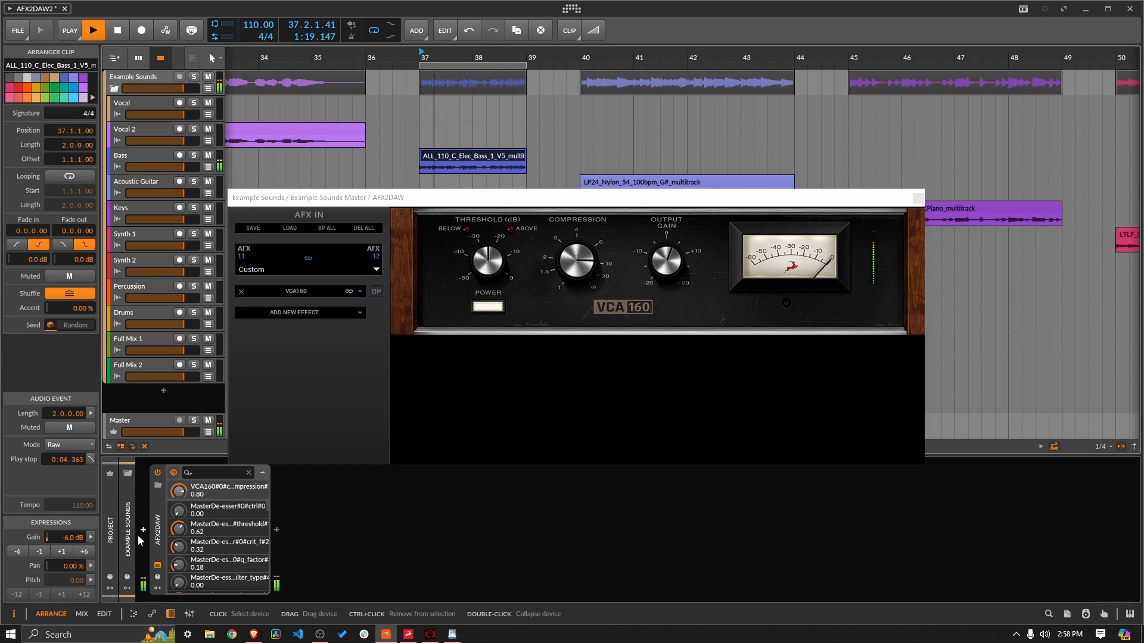
left_click(62, 551)
left_click(62, 552)
left_click(62, 551)
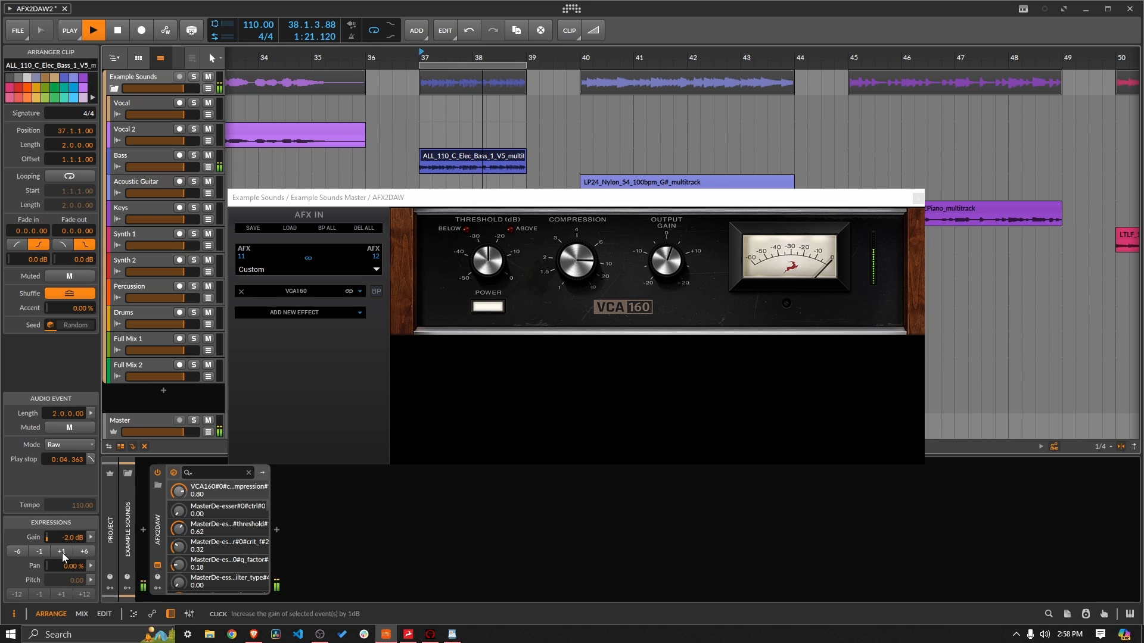
left_click(62, 551)
left_click(62, 552)
left_click(62, 551)
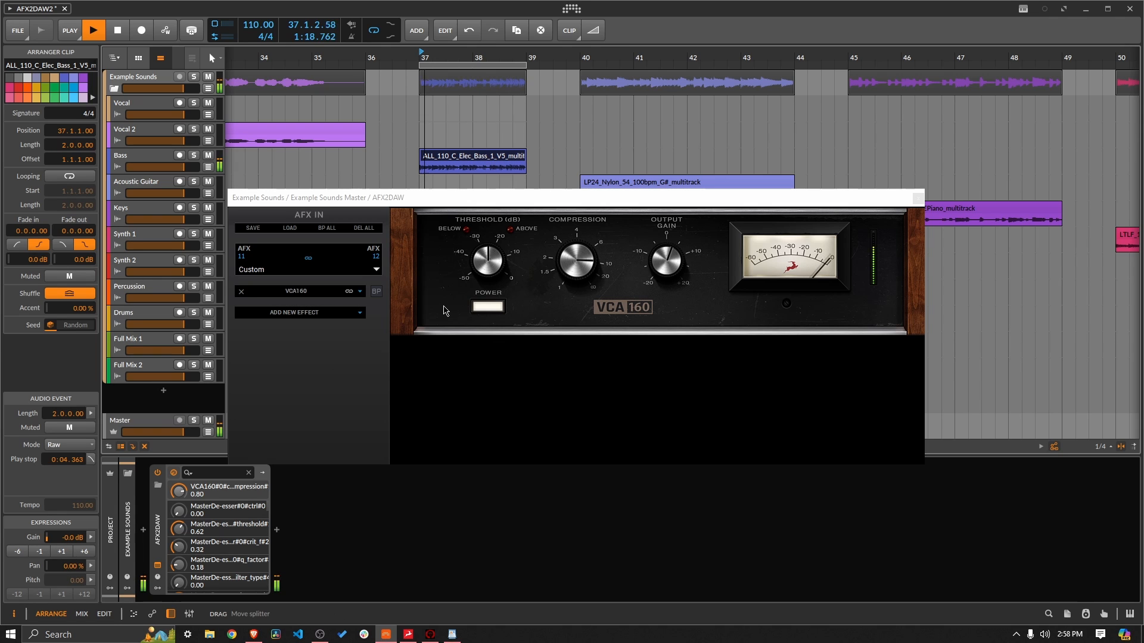
- Set the VCA160's output gain to 0.68 and compare the bass with the compressor bypassed and enabled
left_click_drag(487, 269, 662, 240)
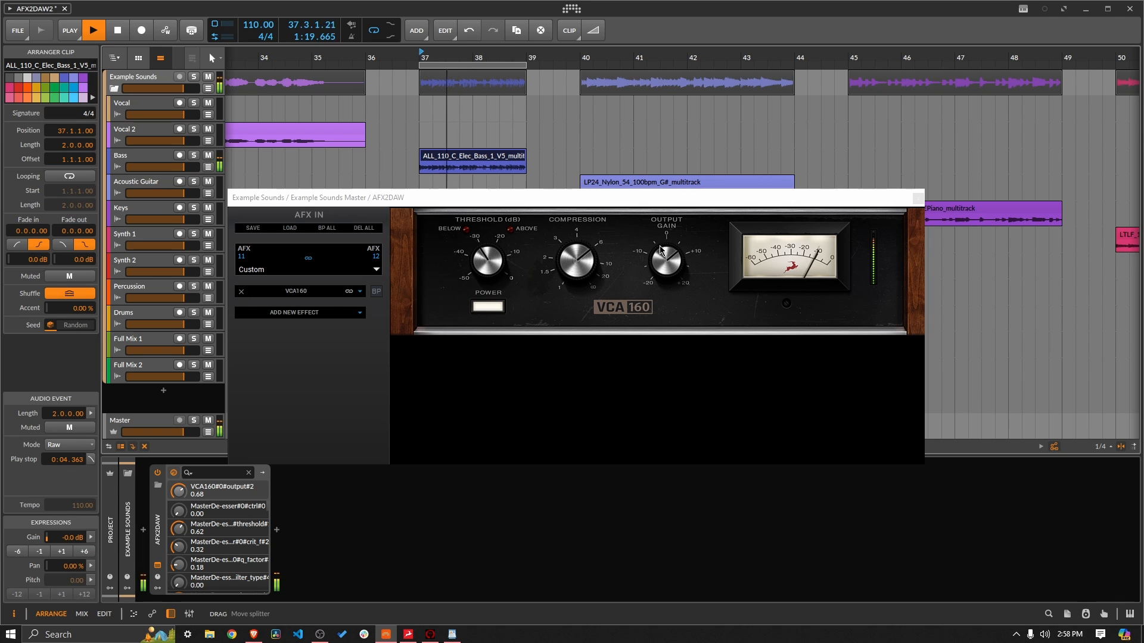
left_click(377, 291)
left_click(378, 292)
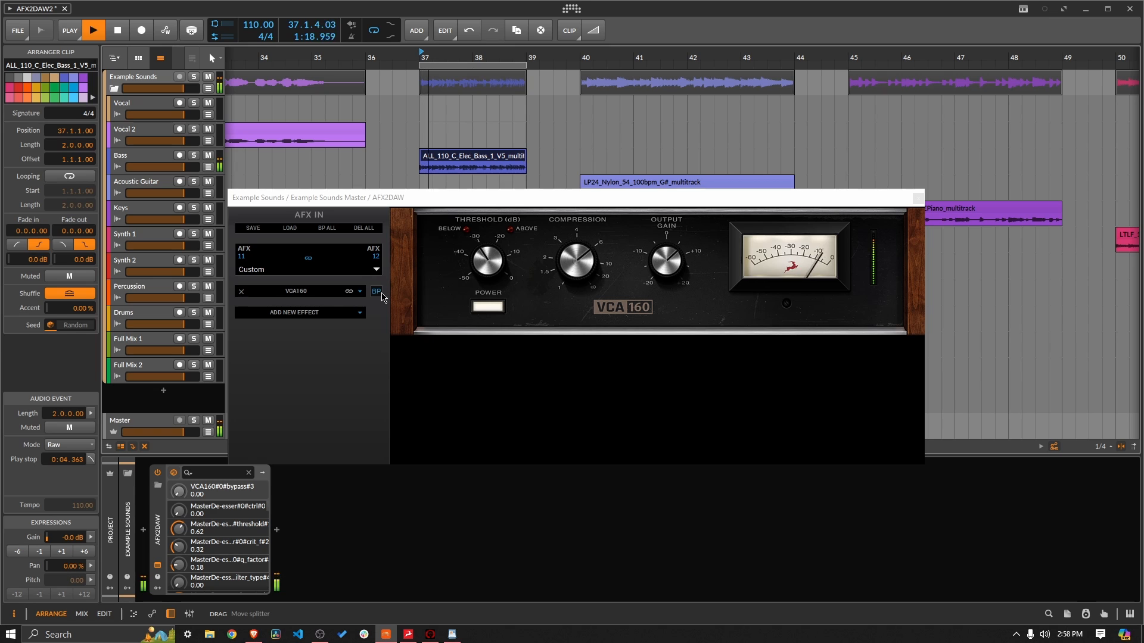
left_click(377, 291)
left_click(377, 292)
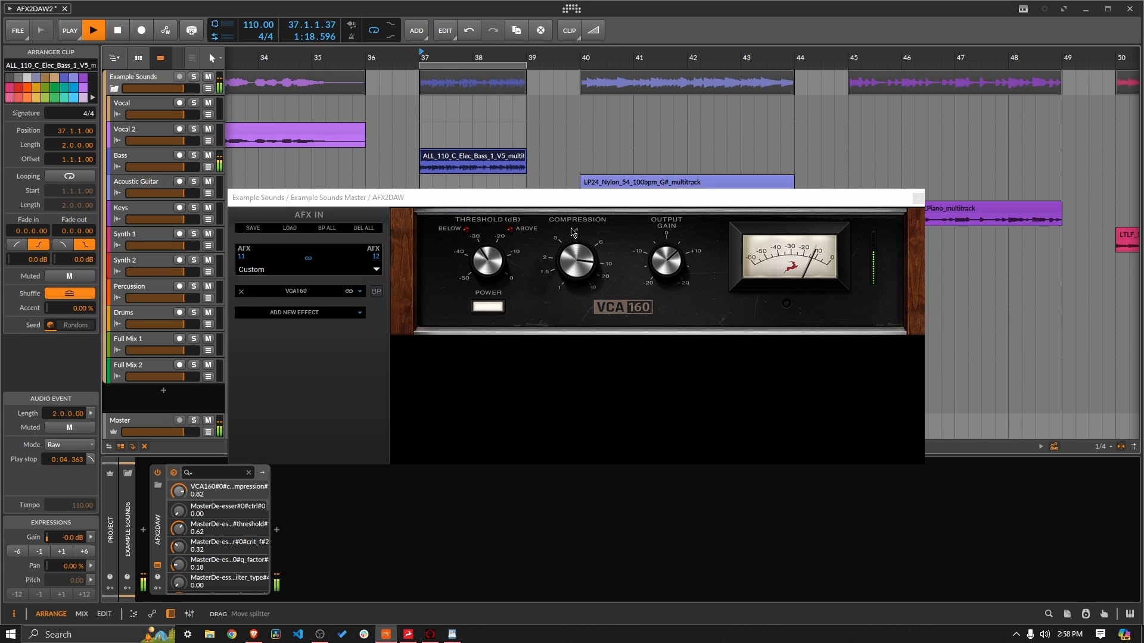
- Set the VCA160's compression to 0.50 and stop the bass playback
left_click_drag(577, 201, 587, 270)
key("space")
- Move the plugin window below the Acoustic Guitar clip, play that clip in a loop, and set the VCA160's compression to 0.65
left_click_drag(562, 197, 553, 232)
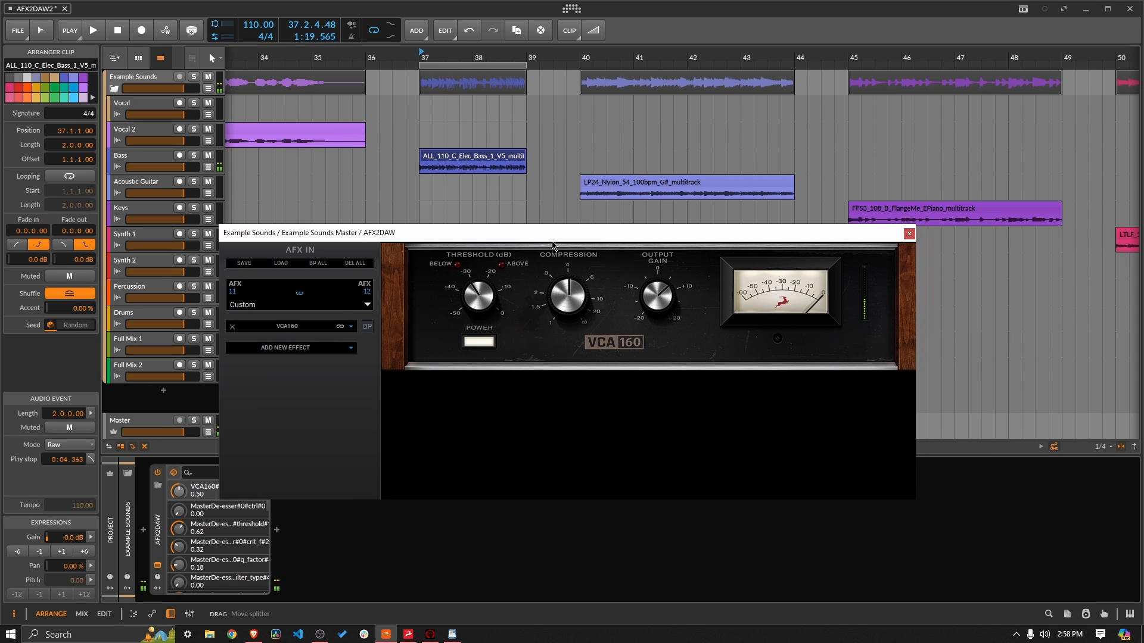
left_click(631, 179)
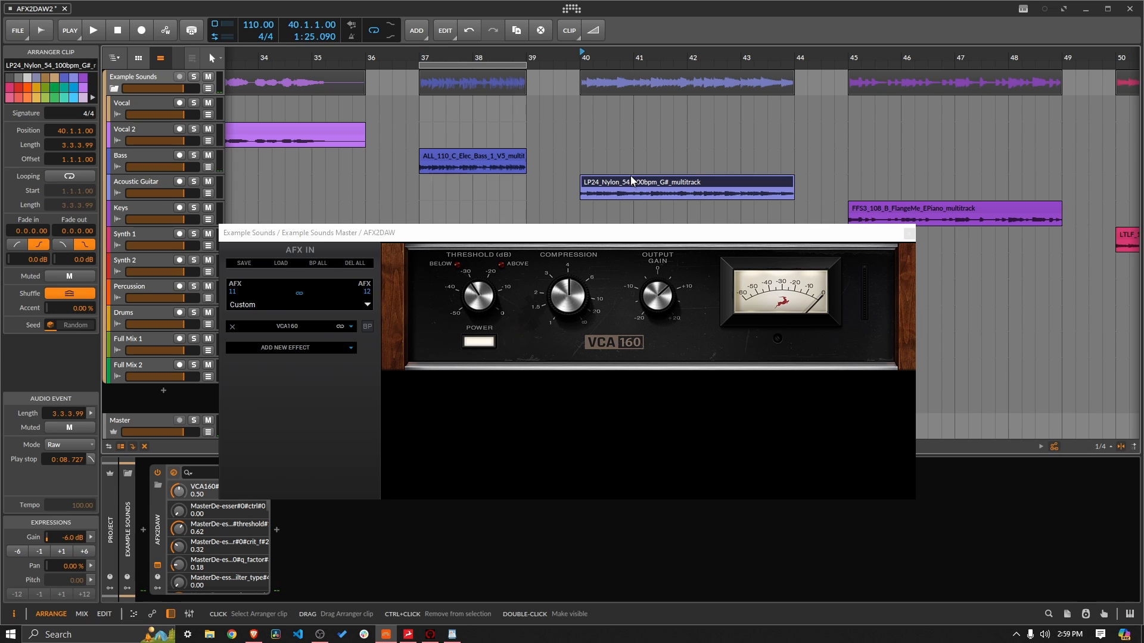
key("space")
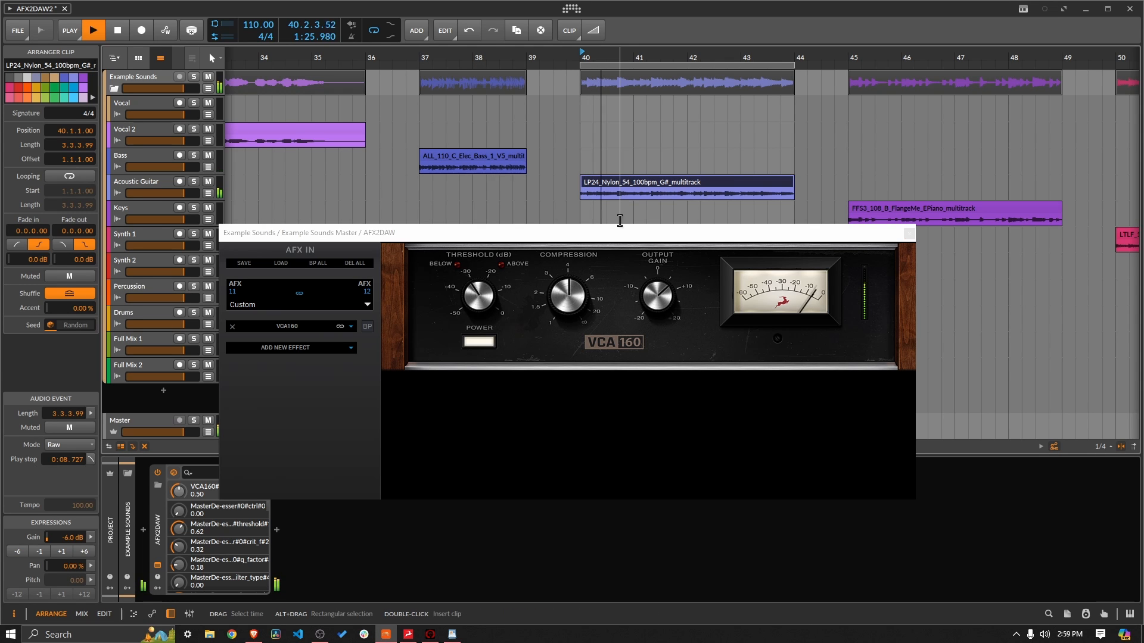
left_click_drag(549, 298, 592, 284)
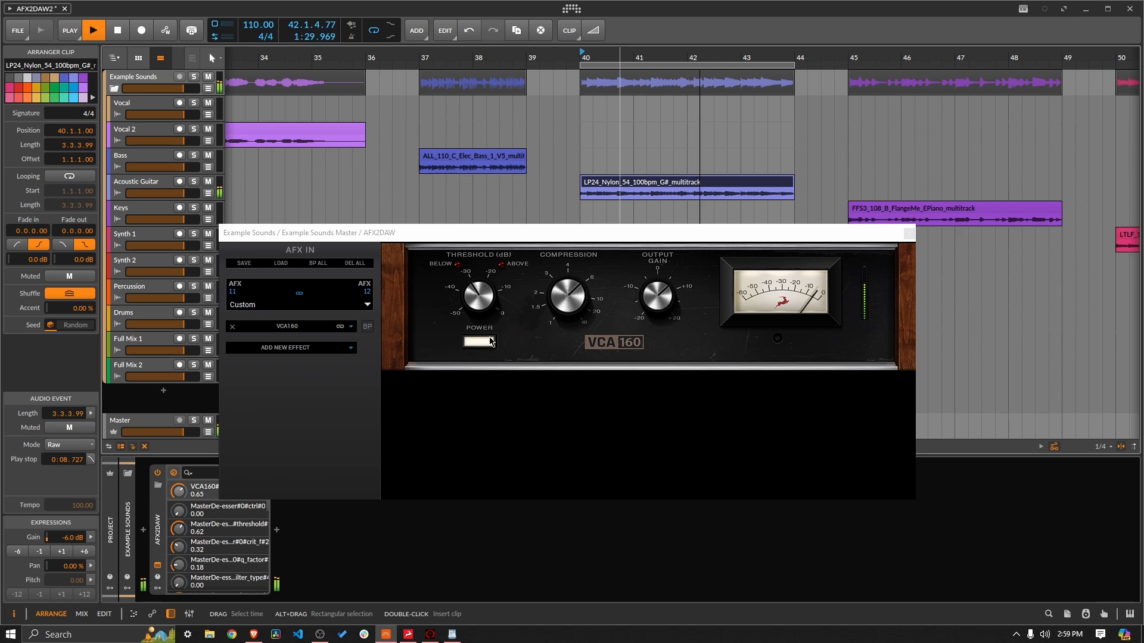
- Compare the acoustic guitar with the VCA160 bypassed and enabled, and set the threshold to 0.50
left_click(369, 327)
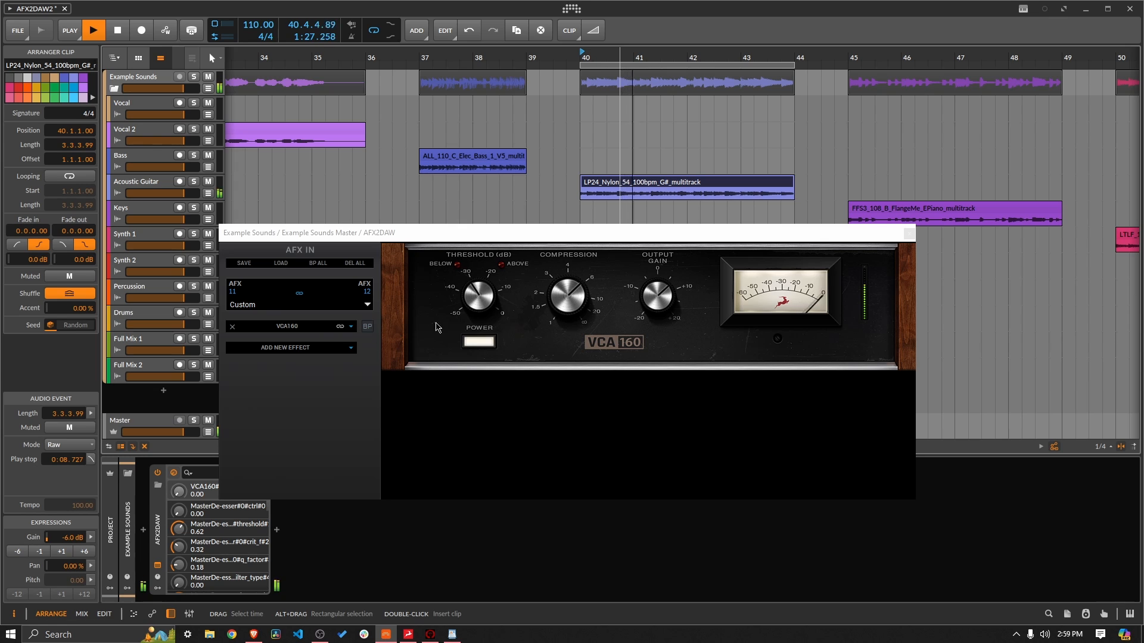
left_click(476, 347)
left_click(477, 343)
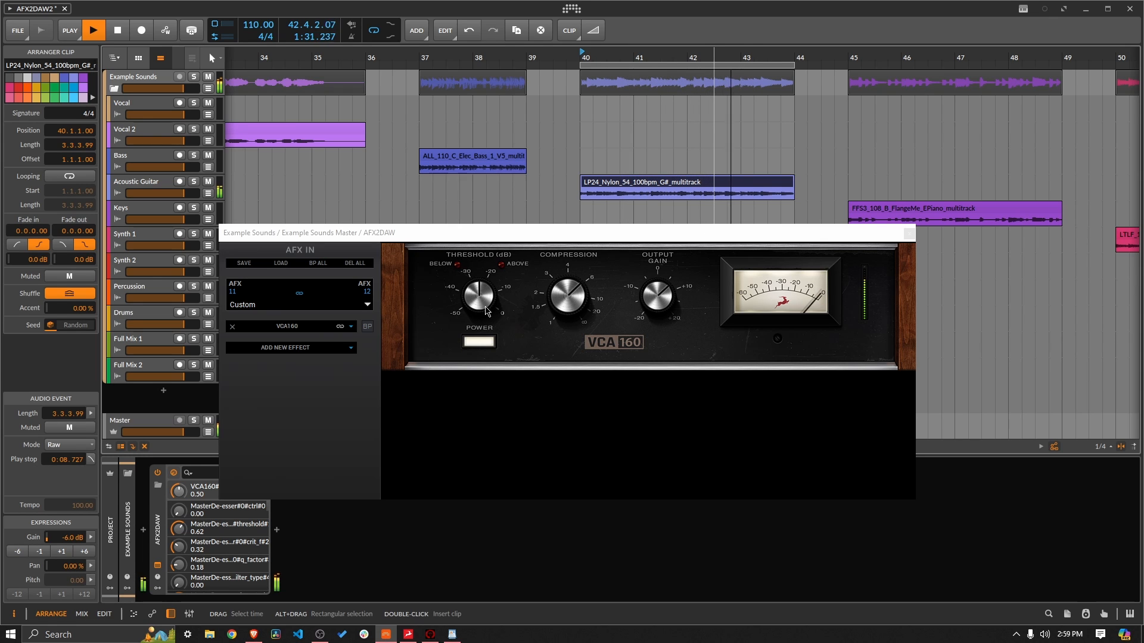
- Set the VCA160's output gain to 0.57 and compression to 0.63 on the guitar, and stop playback
left_click_drag(656, 289, 657, 300)
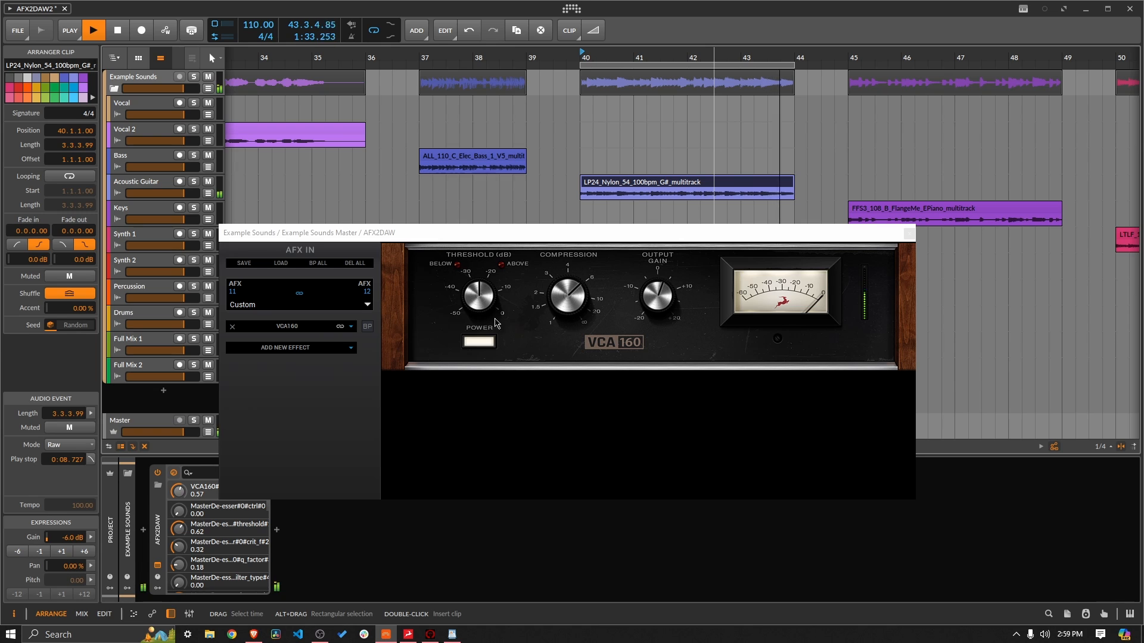
left_click_drag(566, 294, 564, 211)
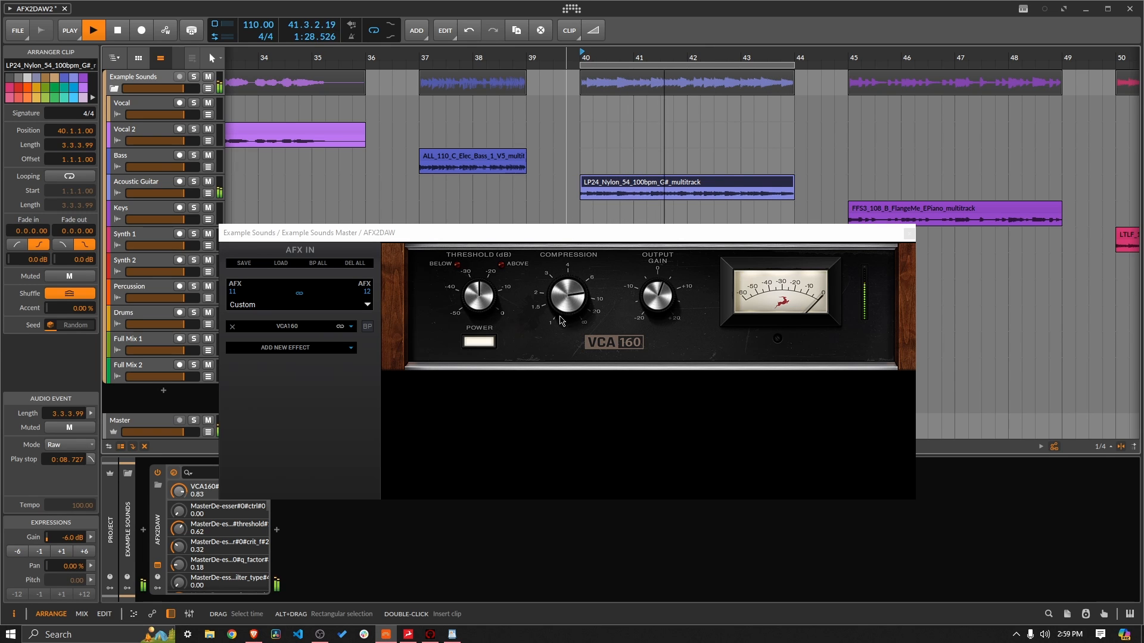
left_click_drag(553, 370, 556, 344)
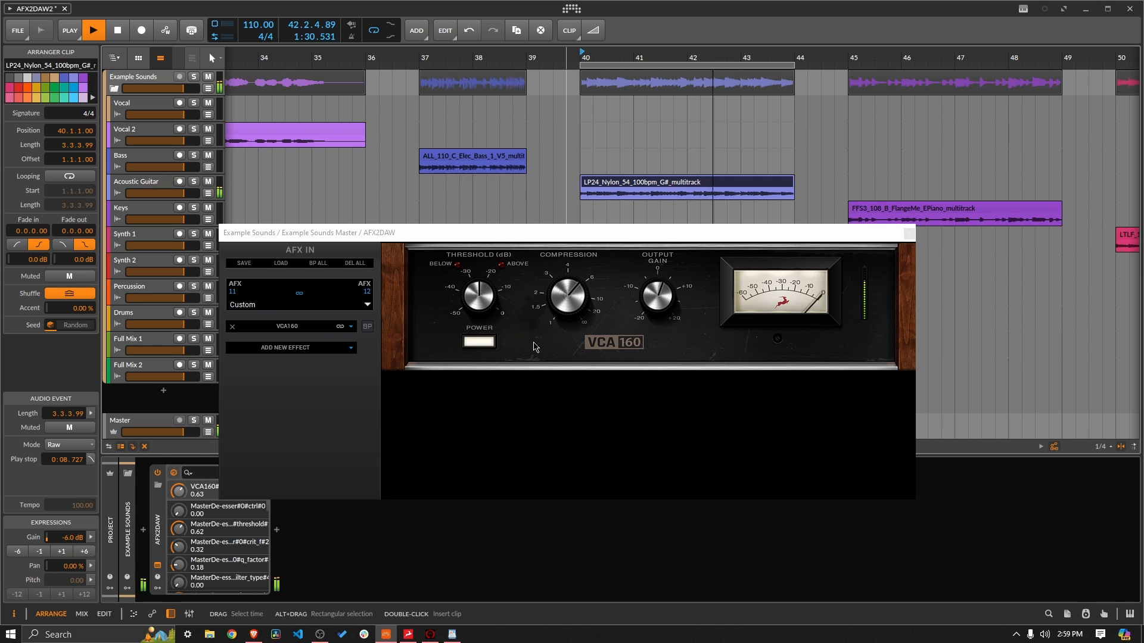
key("space")
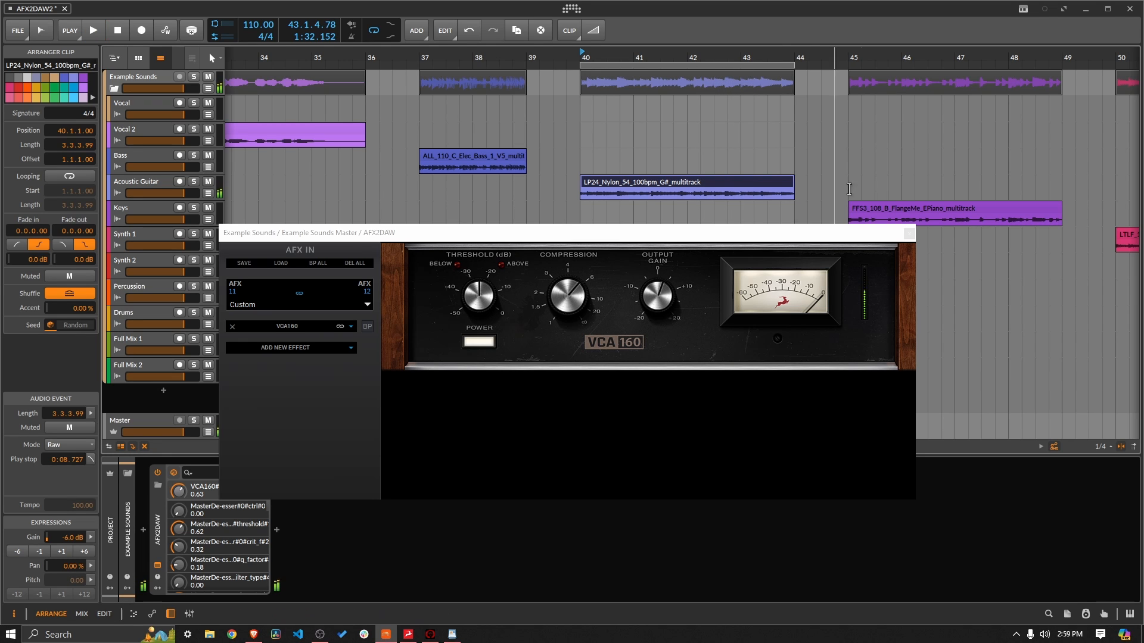
- Play the Keys clip in a loop with the plugin window moved just below it, and raise the clip's gain to -2.0 dB
left_click(874, 209)
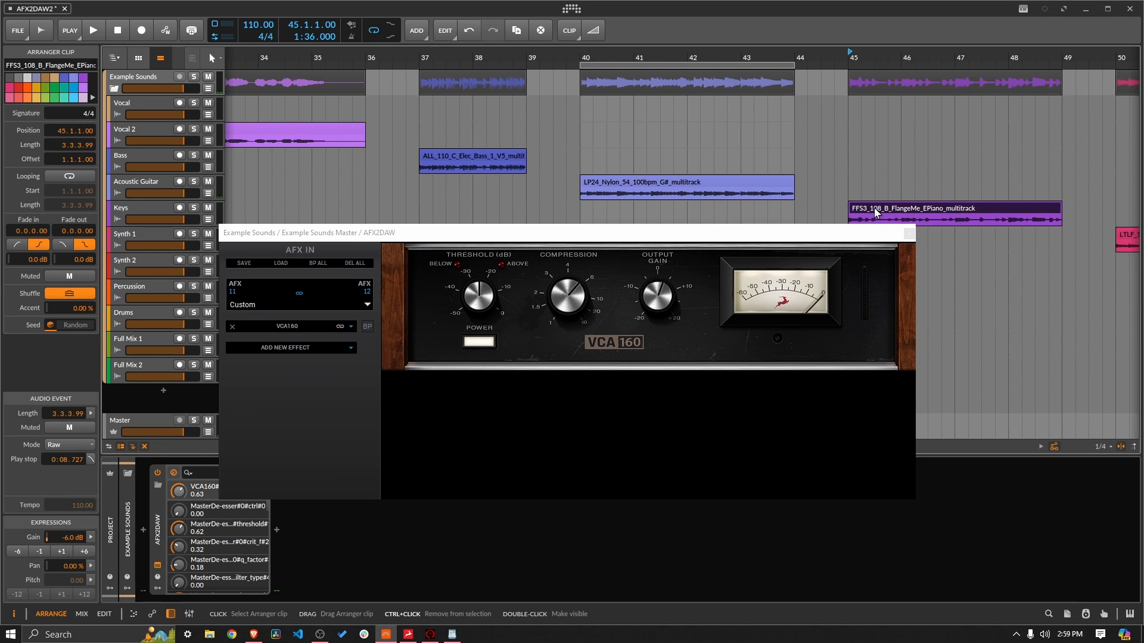
key("space")
left_click_drag(867, 58, 710, 36)
left_click_drag(649, 238, 650, 220)
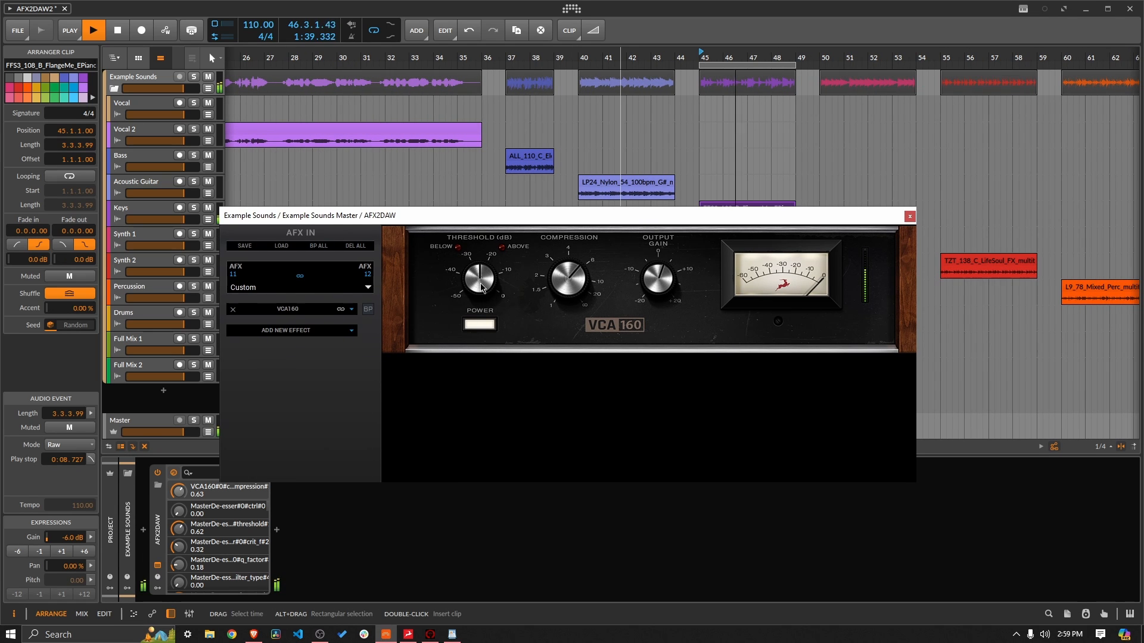
left_click_drag(742, 225, 742, 235)
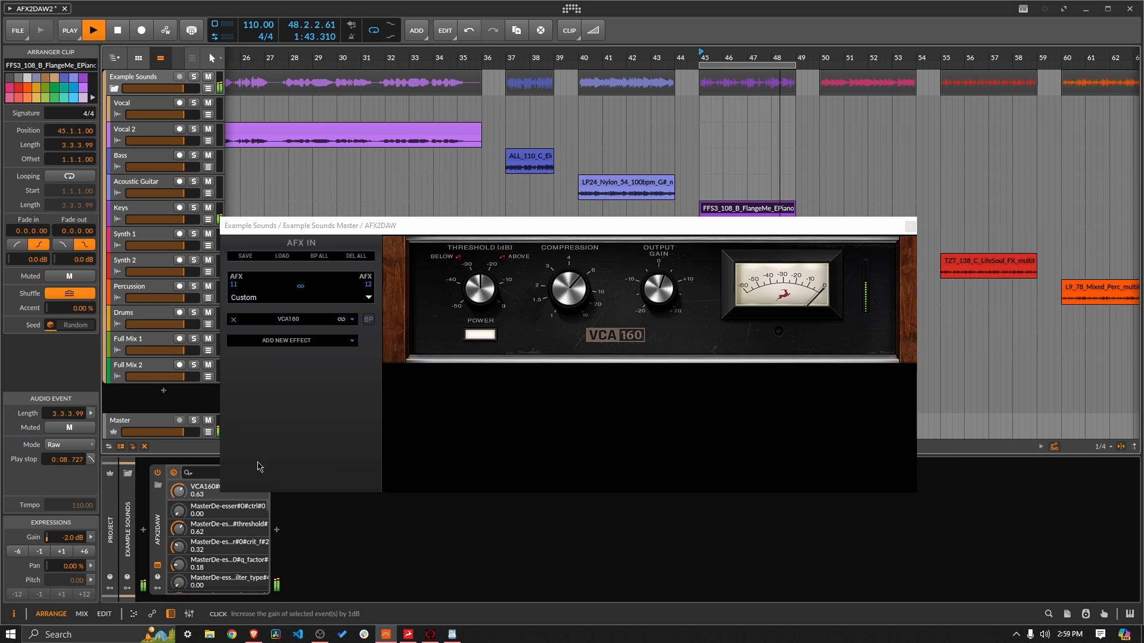
- Set the VCA160's compression to 0.22 and output gain to 0.62, and compare the keys with the compressor bypassed and enabled
left_click_drag(564, 309, 467, 341)
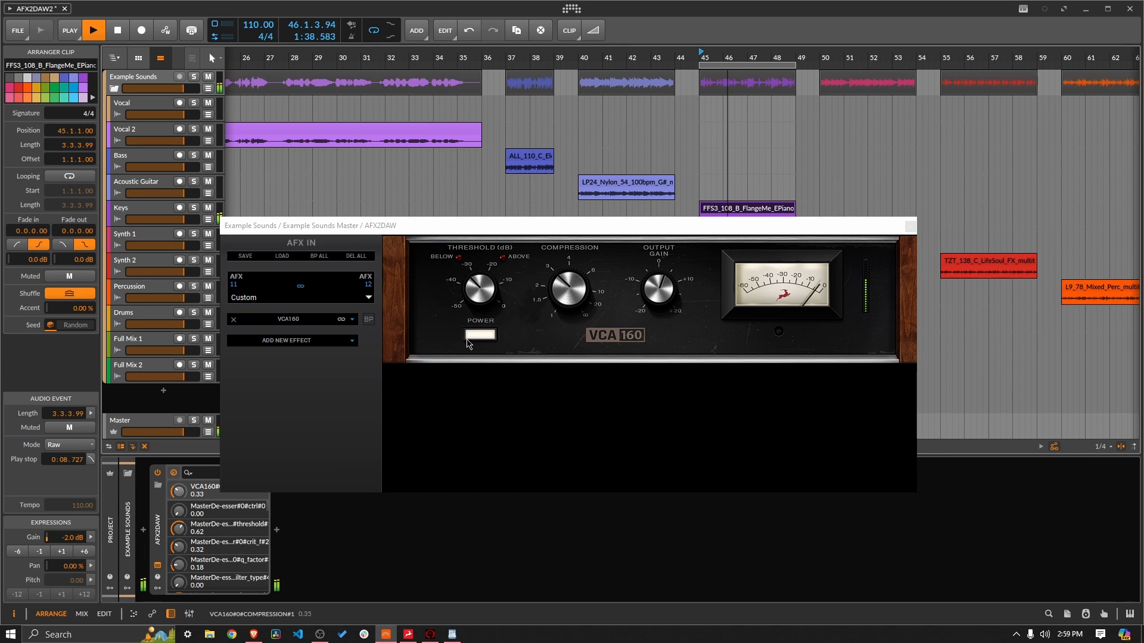
left_click_drag(585, 301, 570, 320)
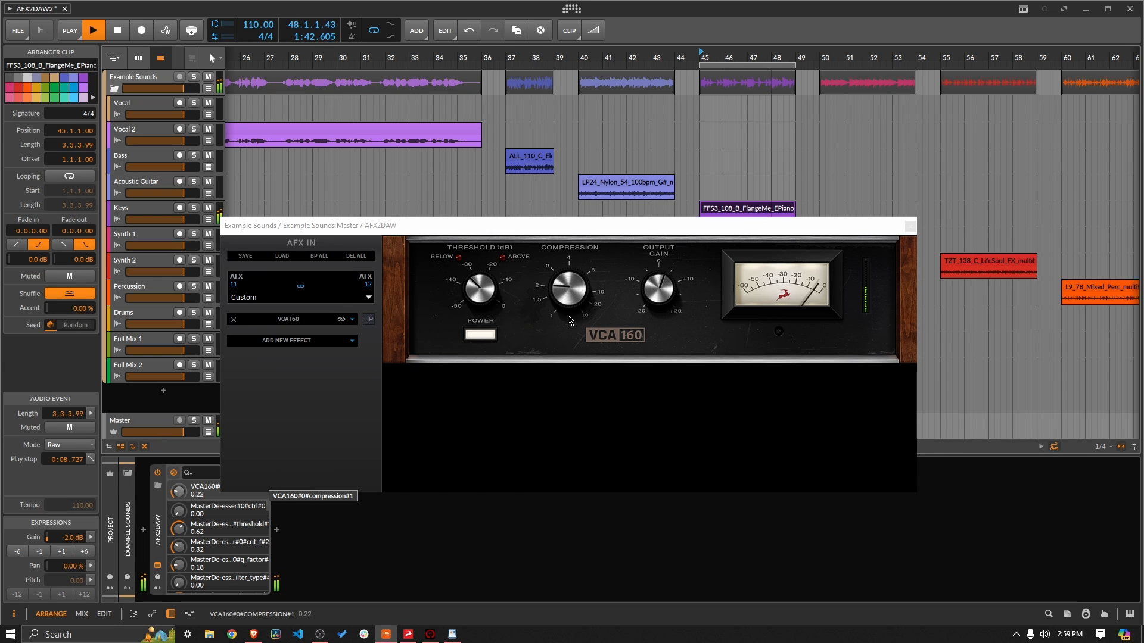
left_click_drag(667, 296, 675, 286)
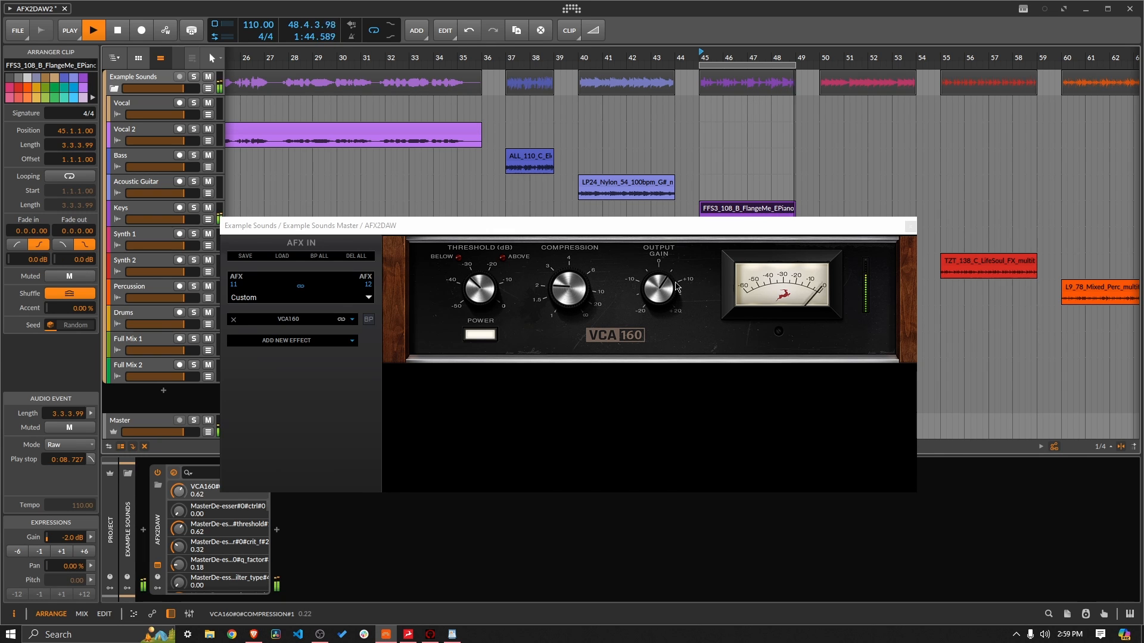
left_click(368, 320)
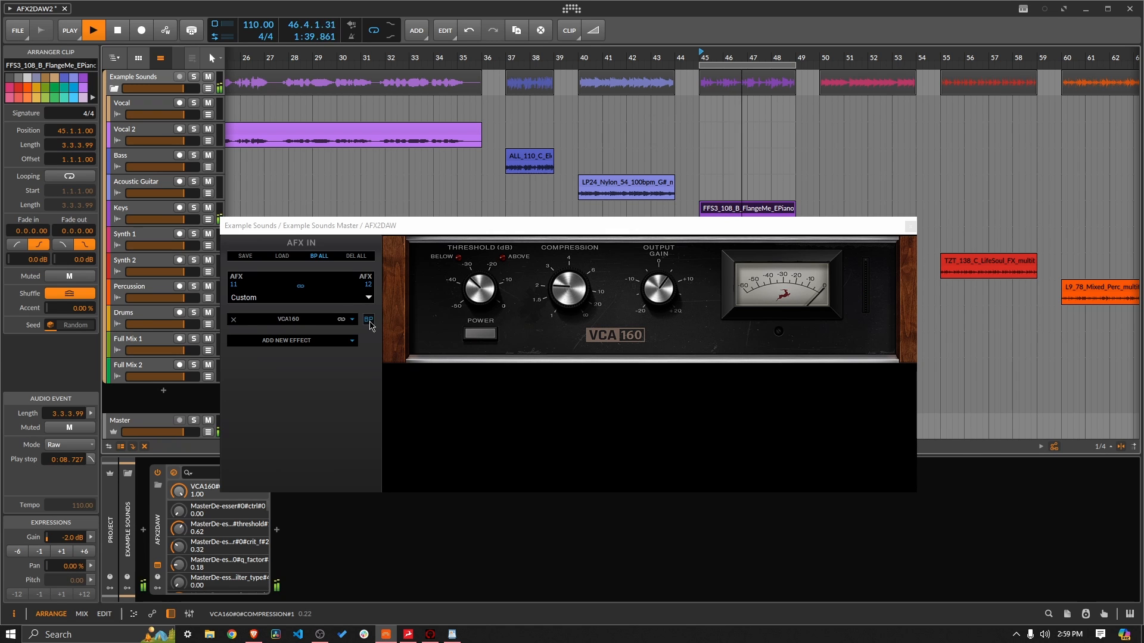
left_click(369, 320)
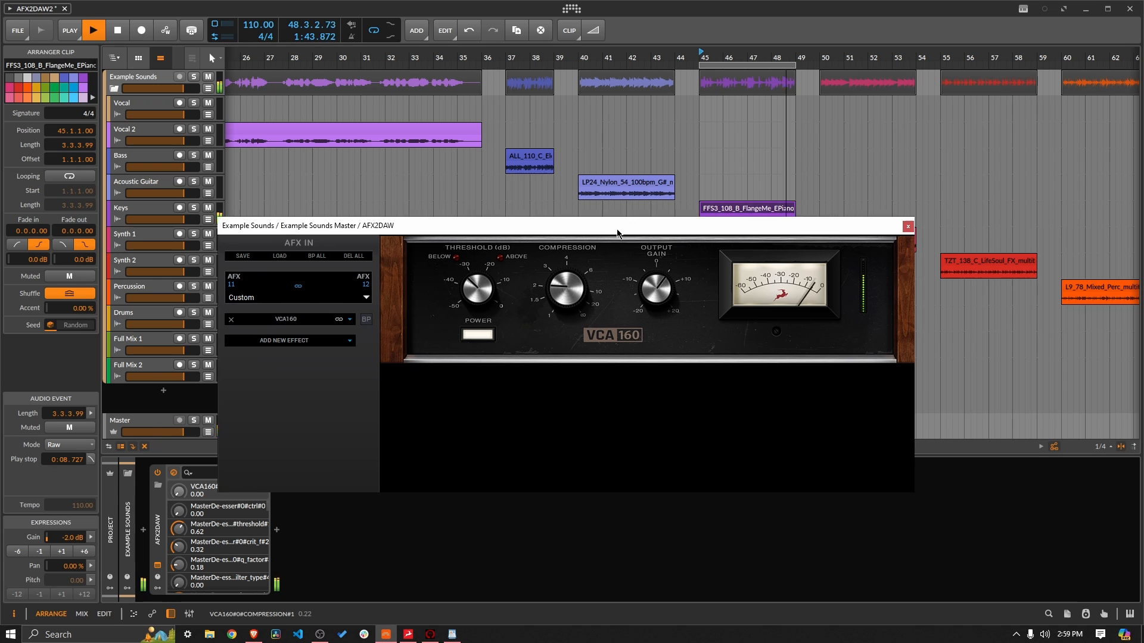
- Move the plugin window clear of the Percussion clip, loop and play that clip, and set the VCA160's threshold to 0.14
left_click_drag(615, 226, 553, 182)
key("minus")
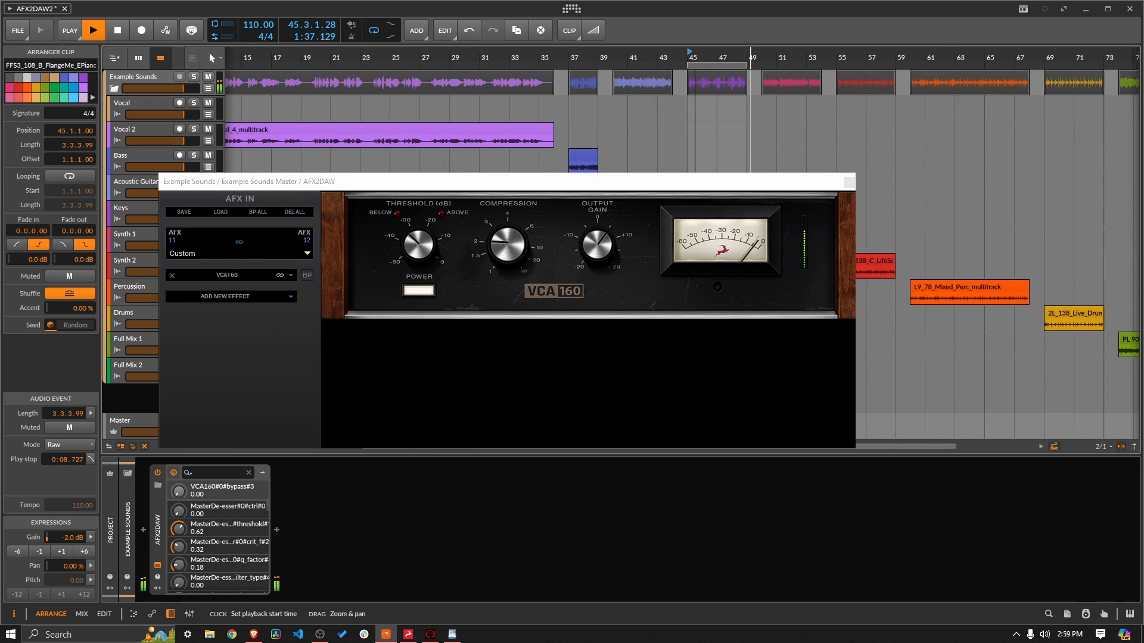
left_click_drag(752, 190, 813, 131)
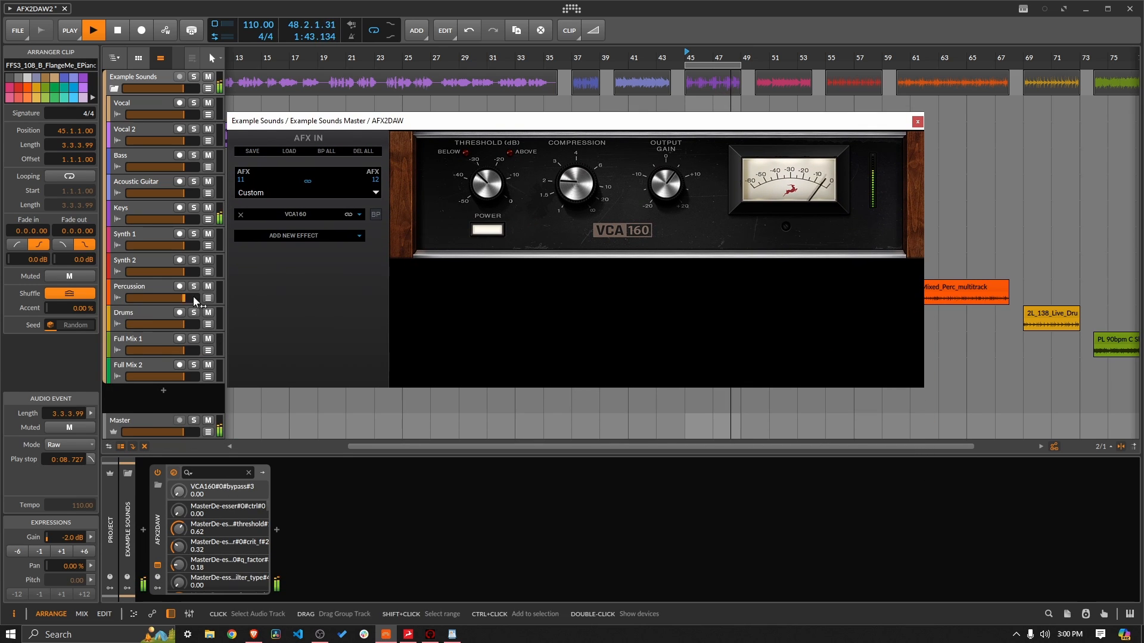
left_click(968, 286)
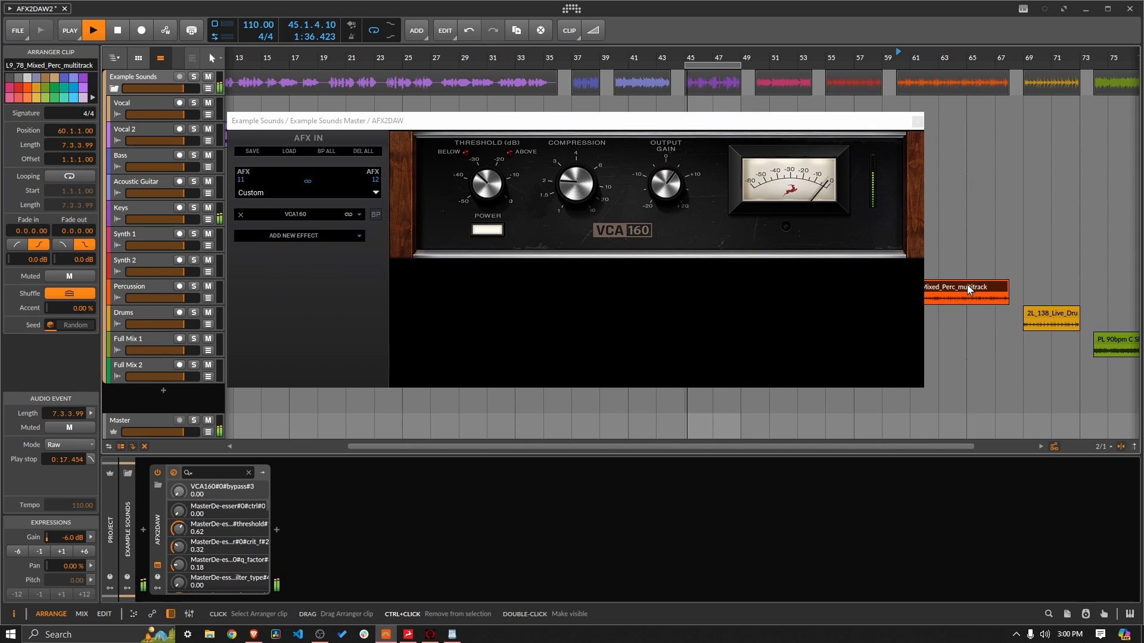
key("ctrl+l")
key("space")
key("space")
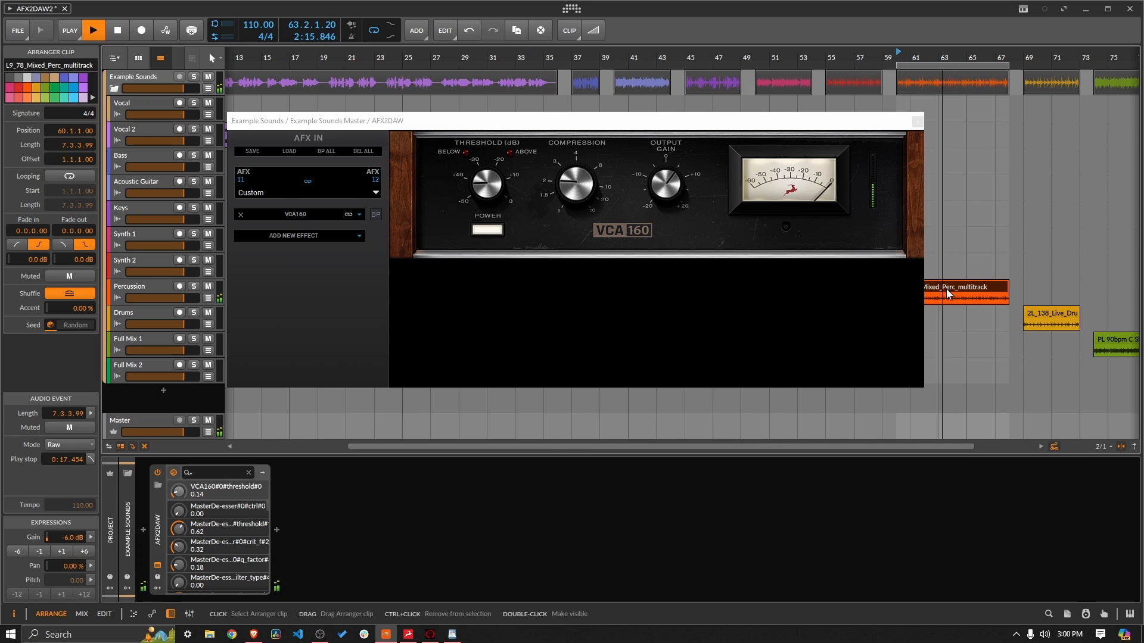
- Raise the Percussion clip's gain to 0.0 dB and set the VCA160's compression to 0.67, output gain to 0.70 and threshold to 0.37
left_click(82, 552)
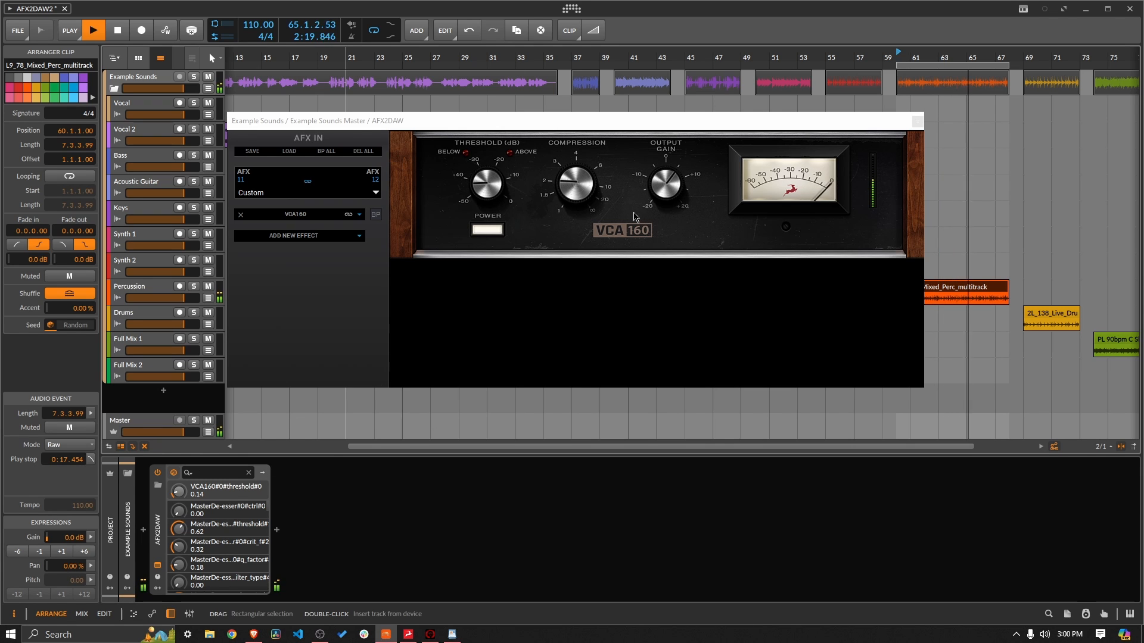
left_click_drag(575, 181, 573, 77)
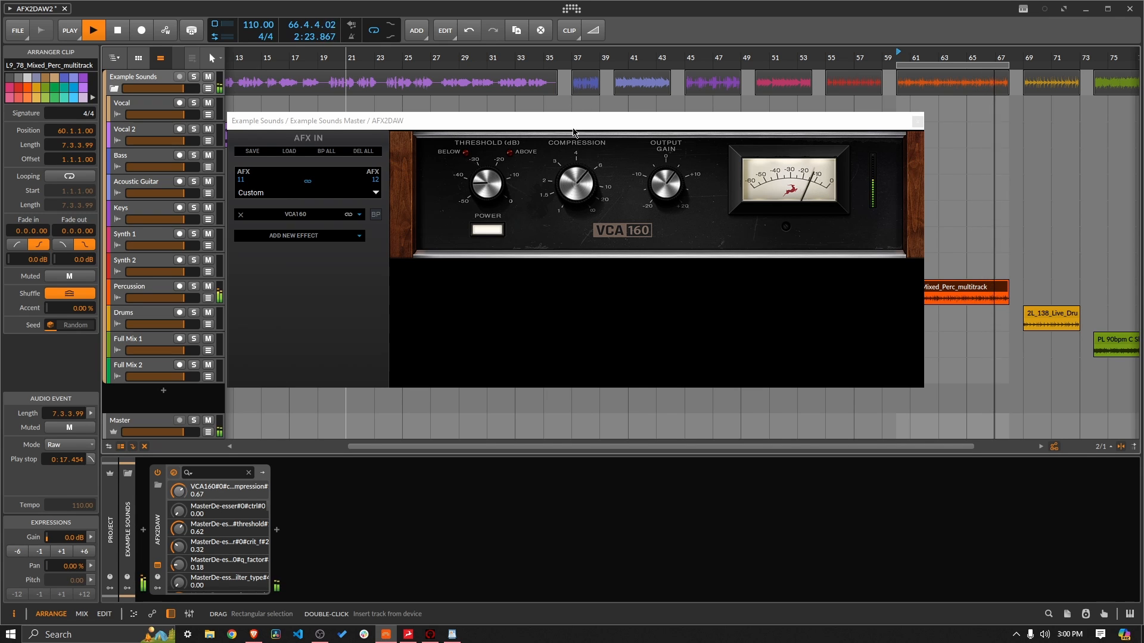
left_click(653, 173)
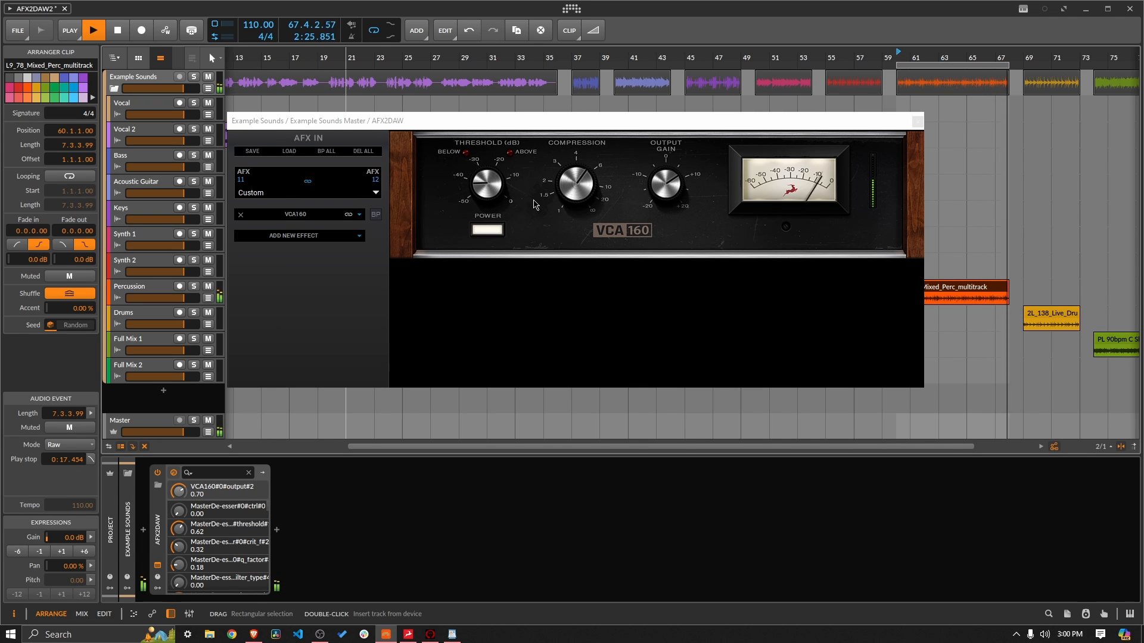
left_click(488, 181)
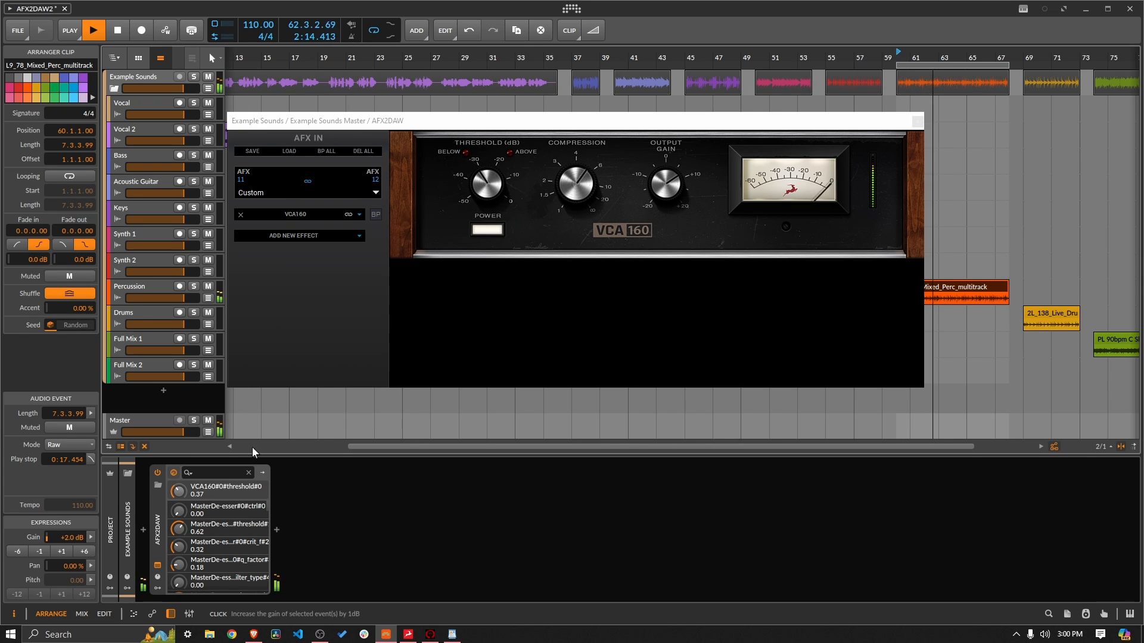
- Raise the Percussion clip's gain to +5.0 dB, set the VCA160's output gain to 0.55, and compare the sound with its power off and on
left_click(61, 551)
double_click(71, 551)
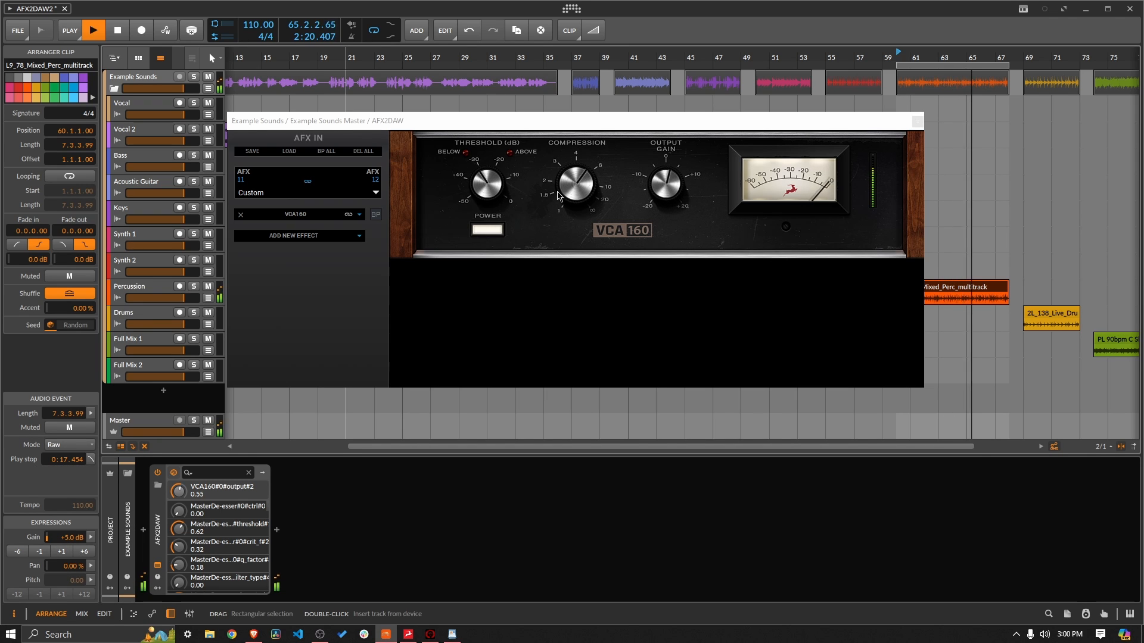
left_click_drag(560, 197, 559, 185)
left_click(489, 231)
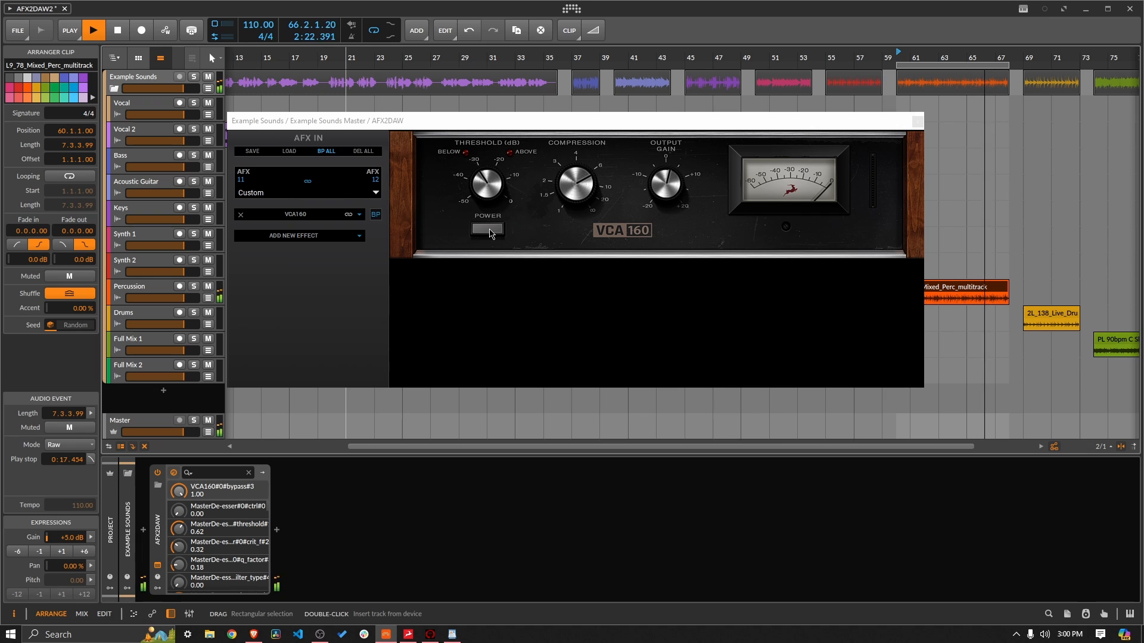
left_click(489, 230)
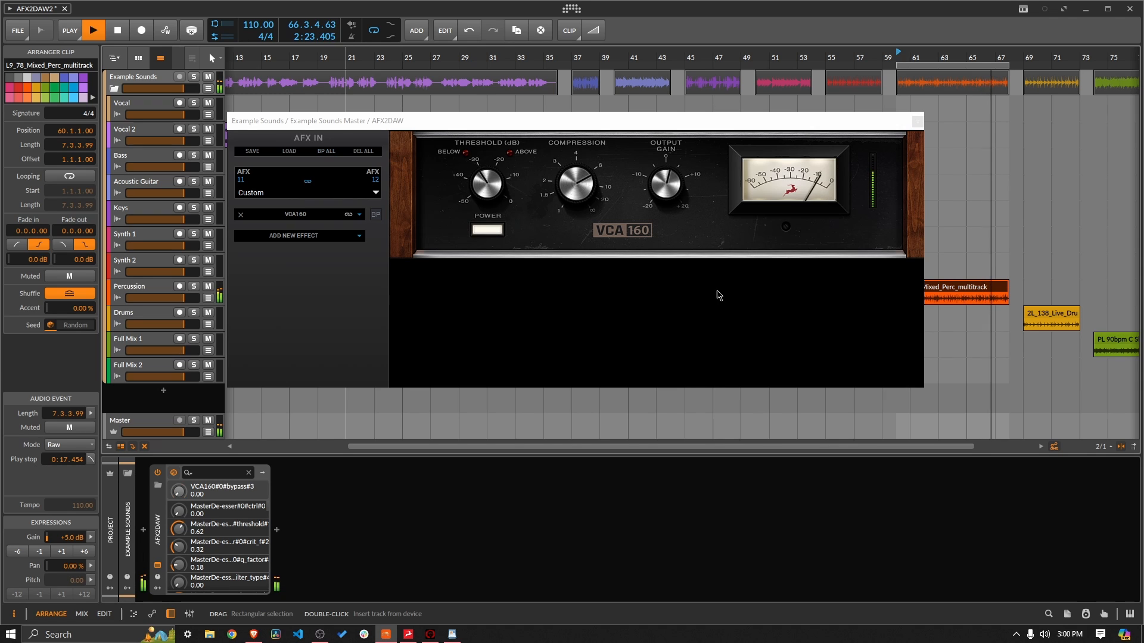
- Play the Drums clip in a loop at 0.0 dB gain and set the VCA160's threshold to 0.50 and compression to 0.68
left_click(1076, 322)
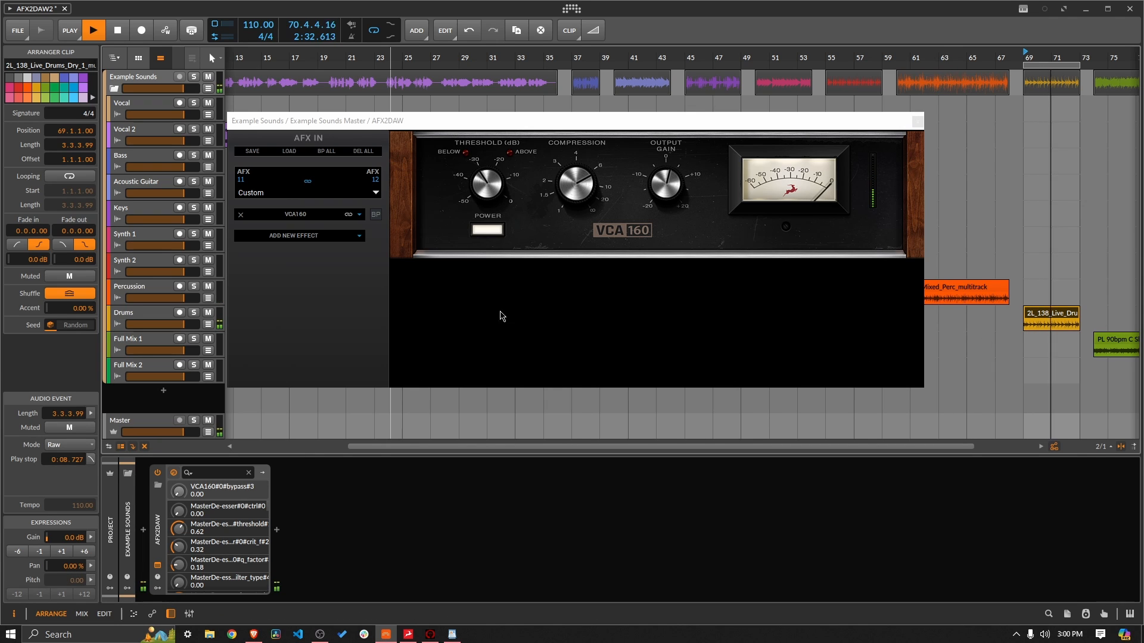
left_click(487, 185)
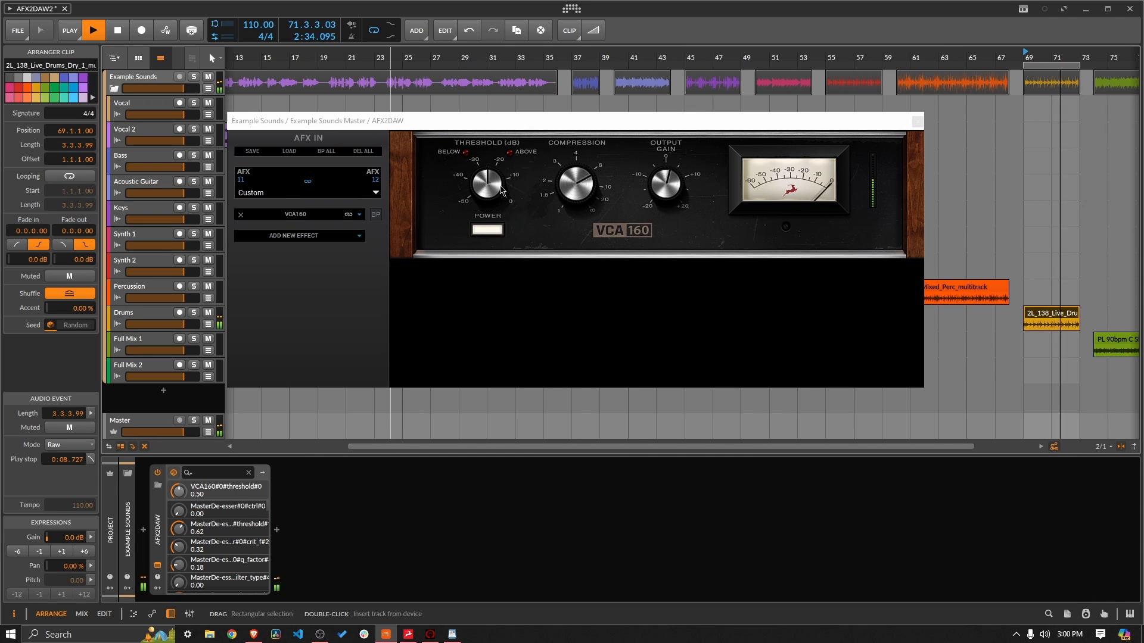
left_click(676, 168)
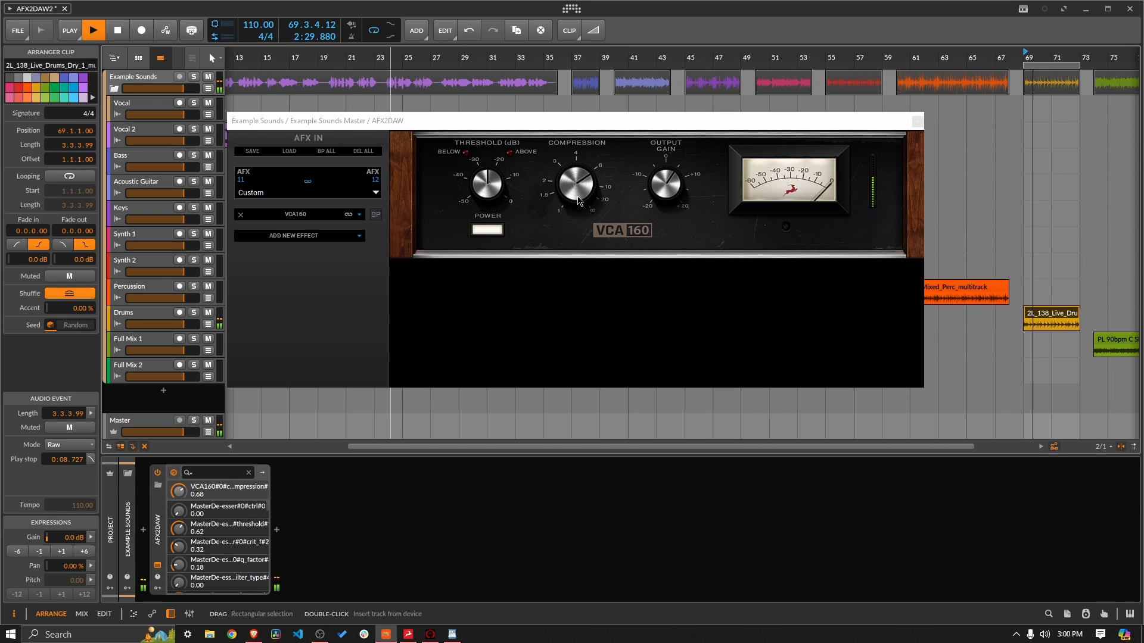
- Readjust the VCA160's threshold on the looping drums and set its compression to 0.48 and output gain to 0.61
left_click_drag(575, 195, 577, 177)
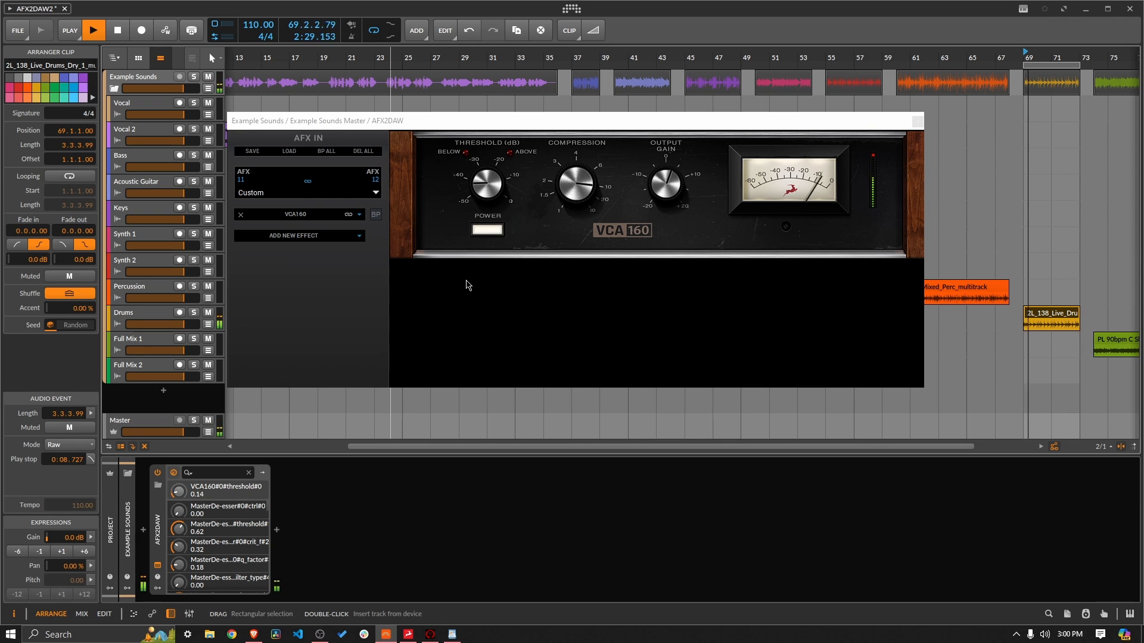
left_click_drag(464, 240, 466, 174)
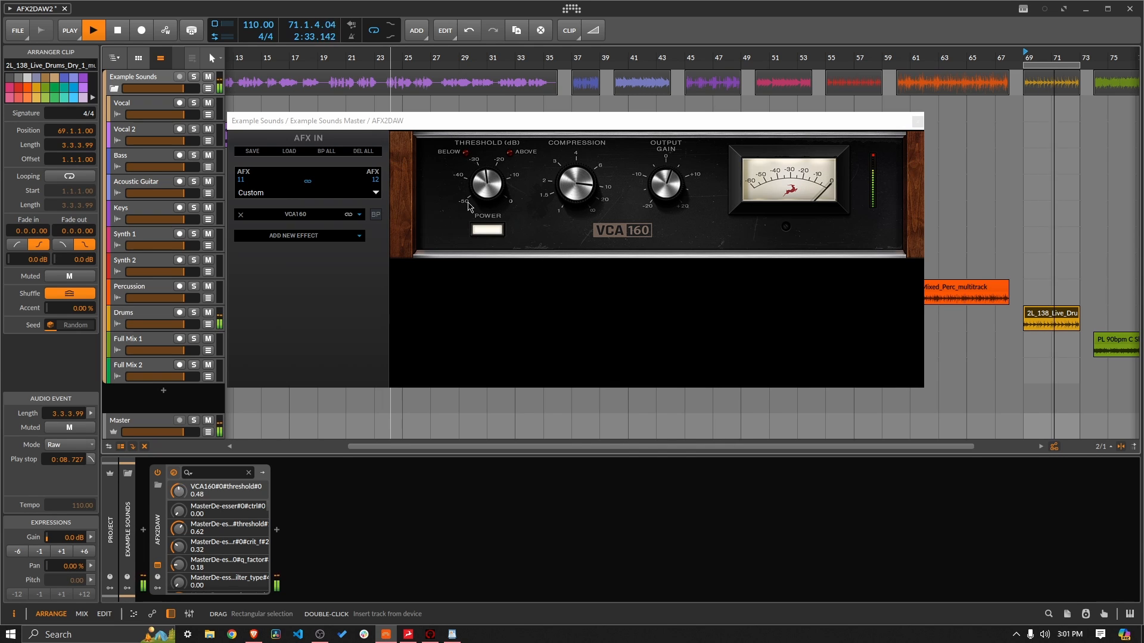
left_click(576, 185)
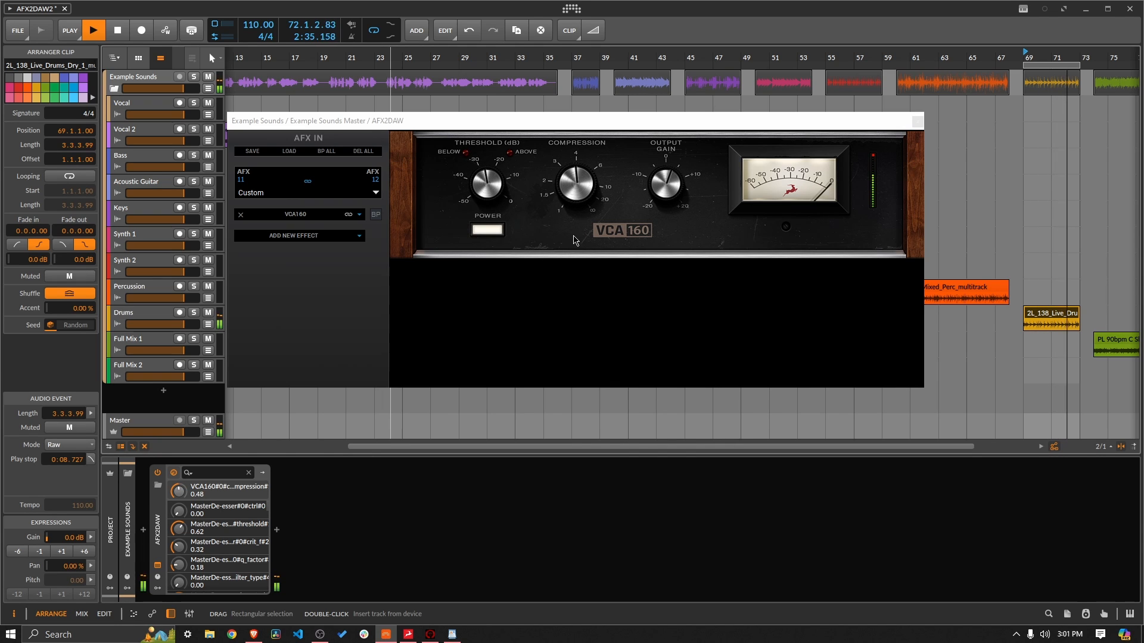
left_click_drag(494, 170, 495, 209)
left_click(684, 186)
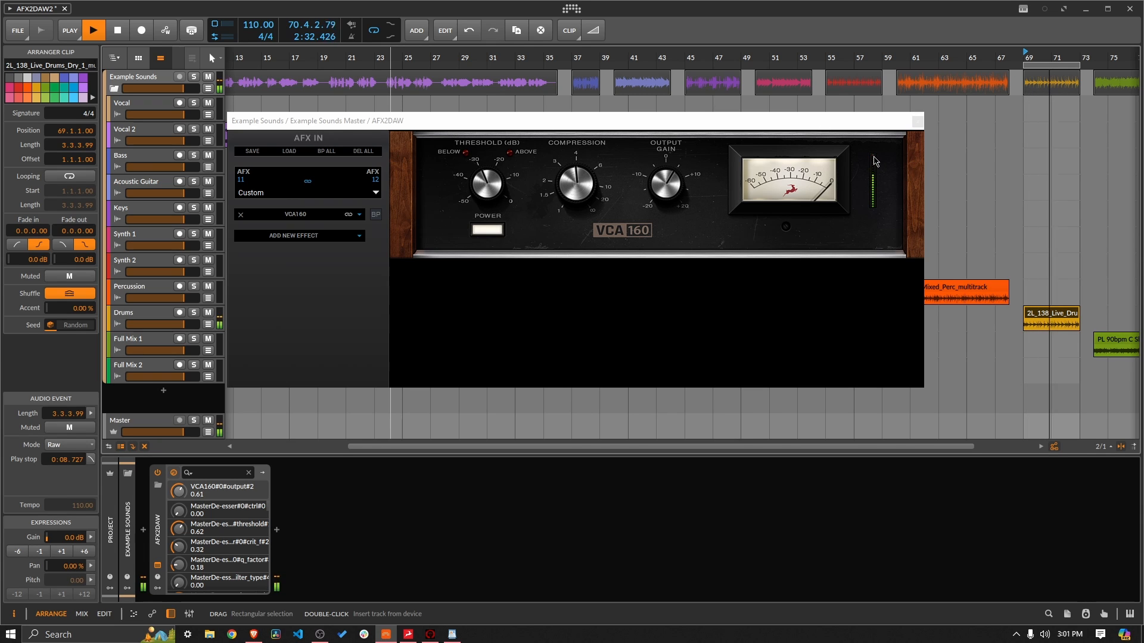
- Compare the drums with the VCA160 bypassed and active, stop playback and close the plugin window
left_click(376, 214)
left_click(376, 214)
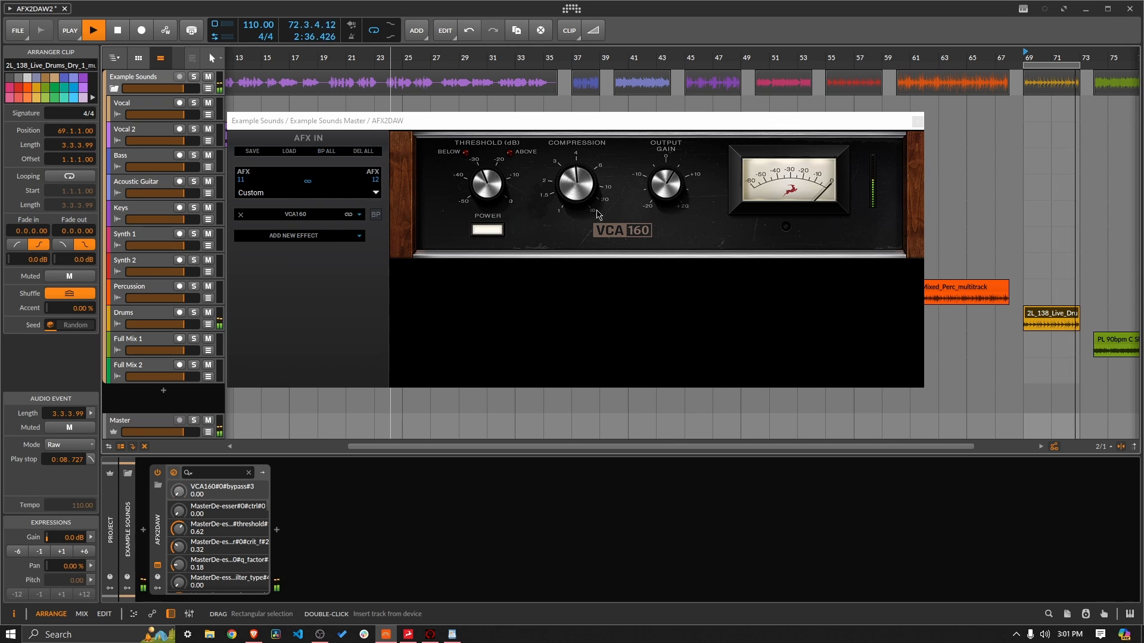
key("space")
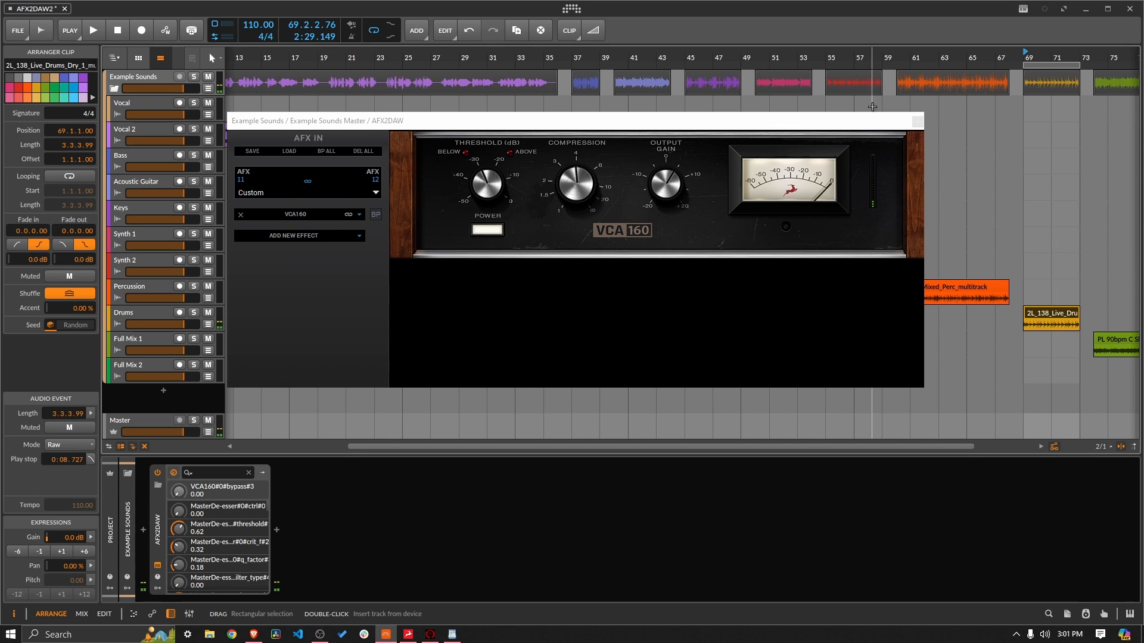
left_click(917, 122)
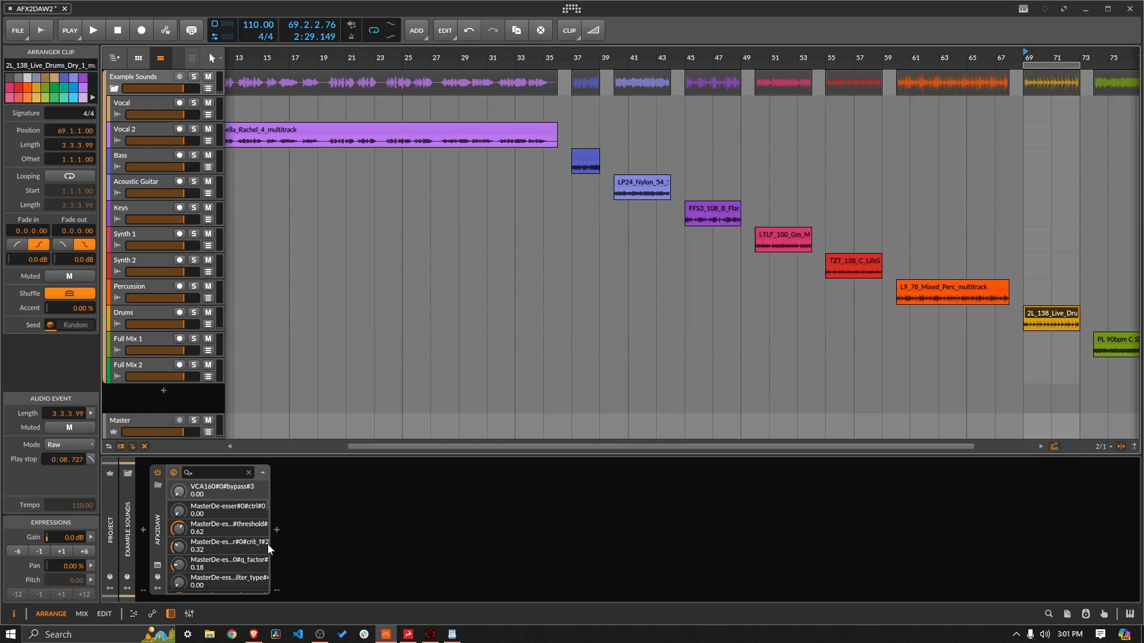
- Disable the AFX2DAW device and insert Softube's VCA Compressor after it in the Example Sounds chain
left_click(157, 473)
left_click(276, 530)
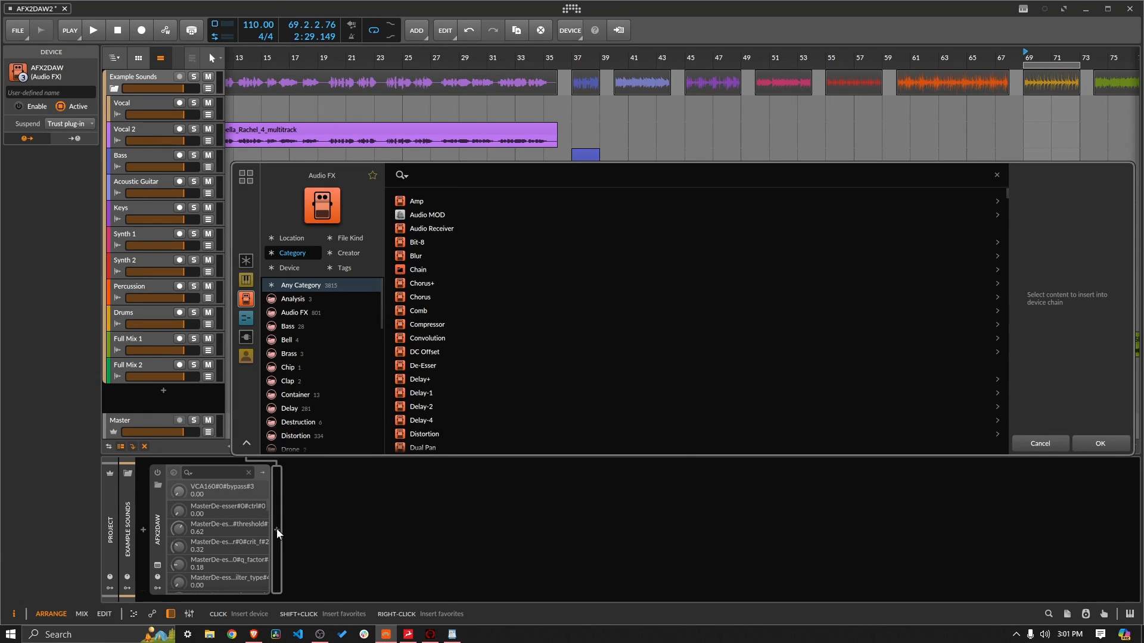
type("vca")
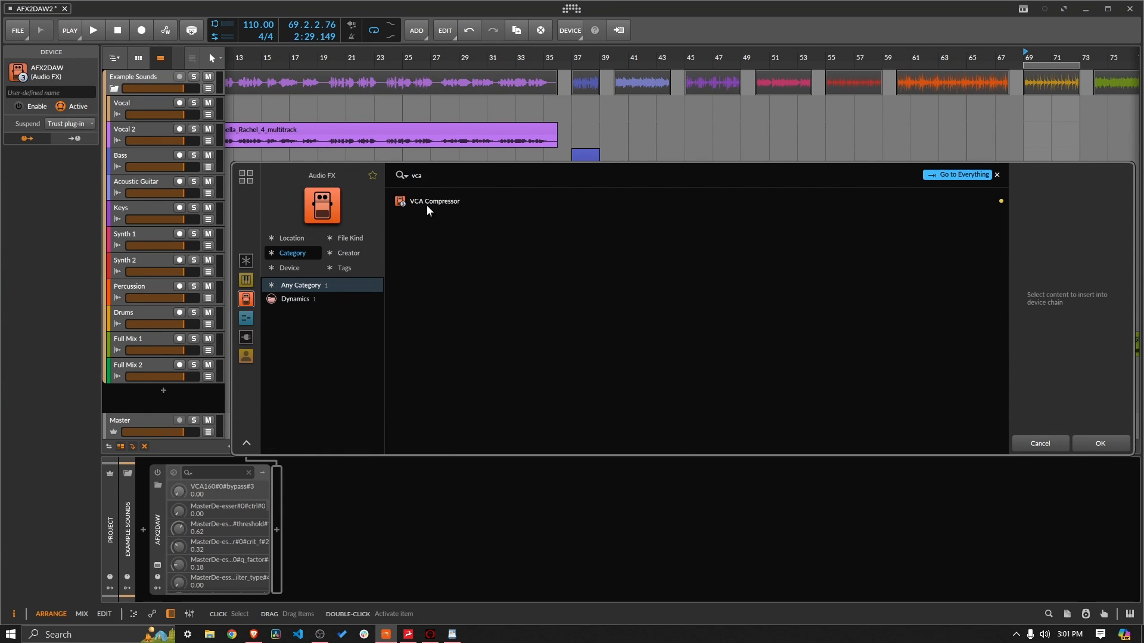
left_click(427, 203)
key("Return")
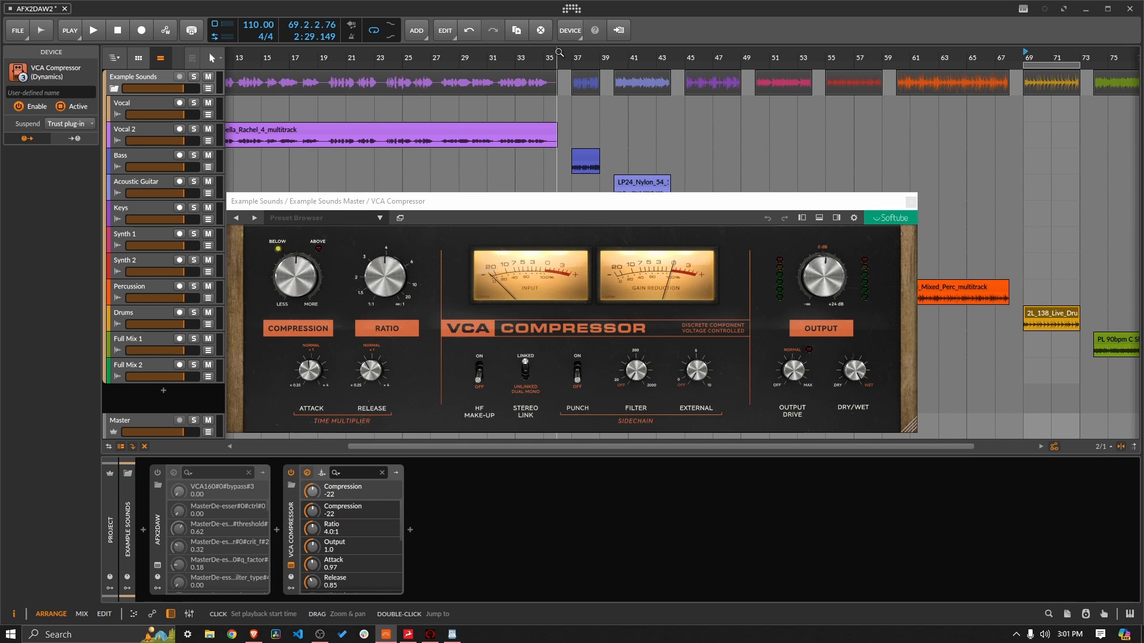
- Fit all example clips in the arranger and set the VCA Compressor's ratio to 2.5:1
left_click_drag(566, 53, 571, 35)
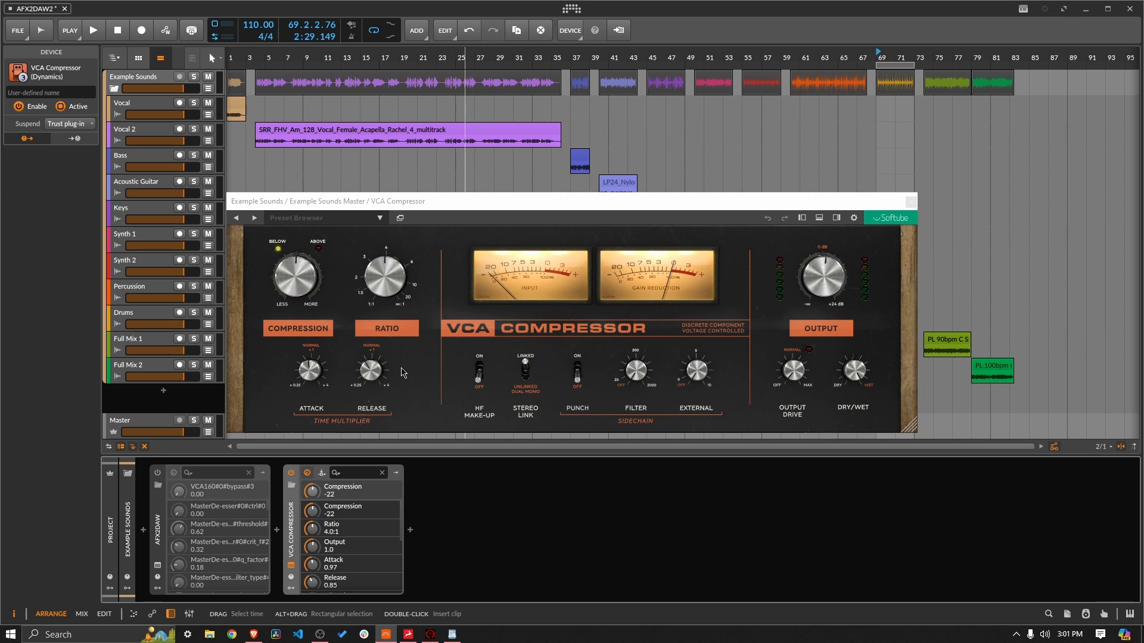
mouse_move(384, 276)
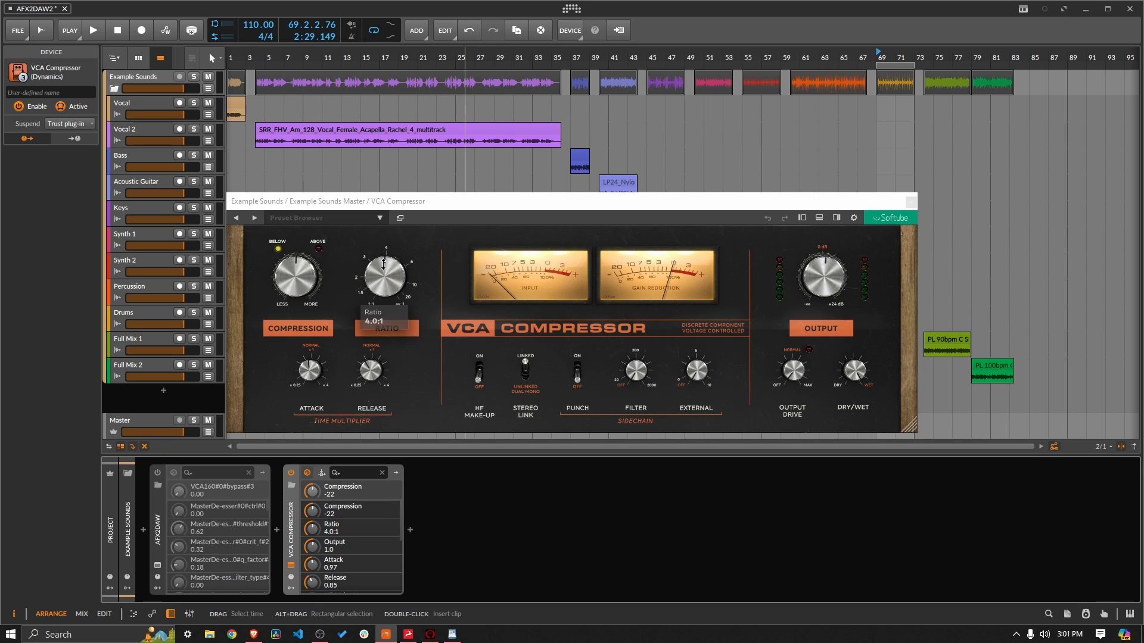
left_click_drag(392, 278, 393, 341)
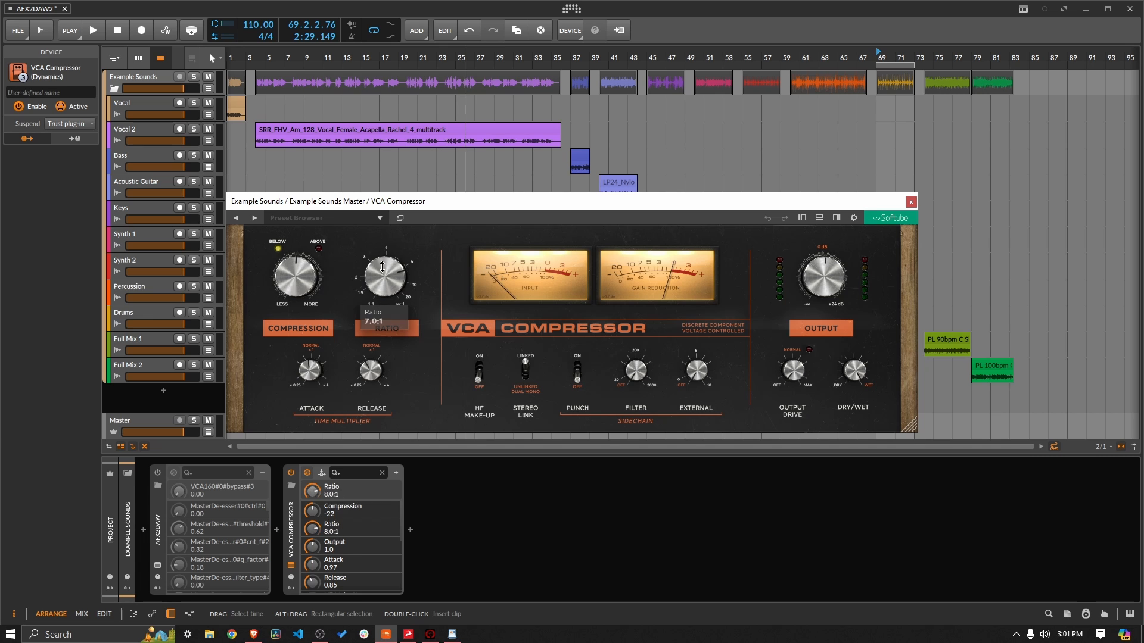
left_click_drag(382, 317, 382, 325)
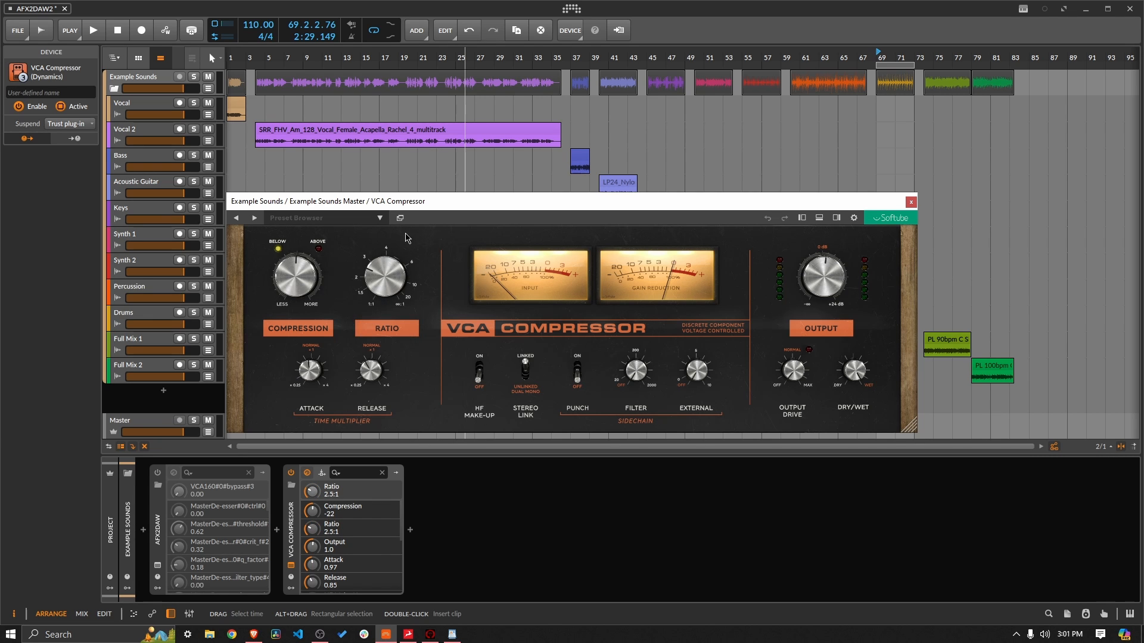
- Move the plugin window clear of the Bass clip, play that clip in a loop, and set the VCA Compressor's compression to -24
left_click_drag(417, 203, 422, 245)
left_click(581, 155)
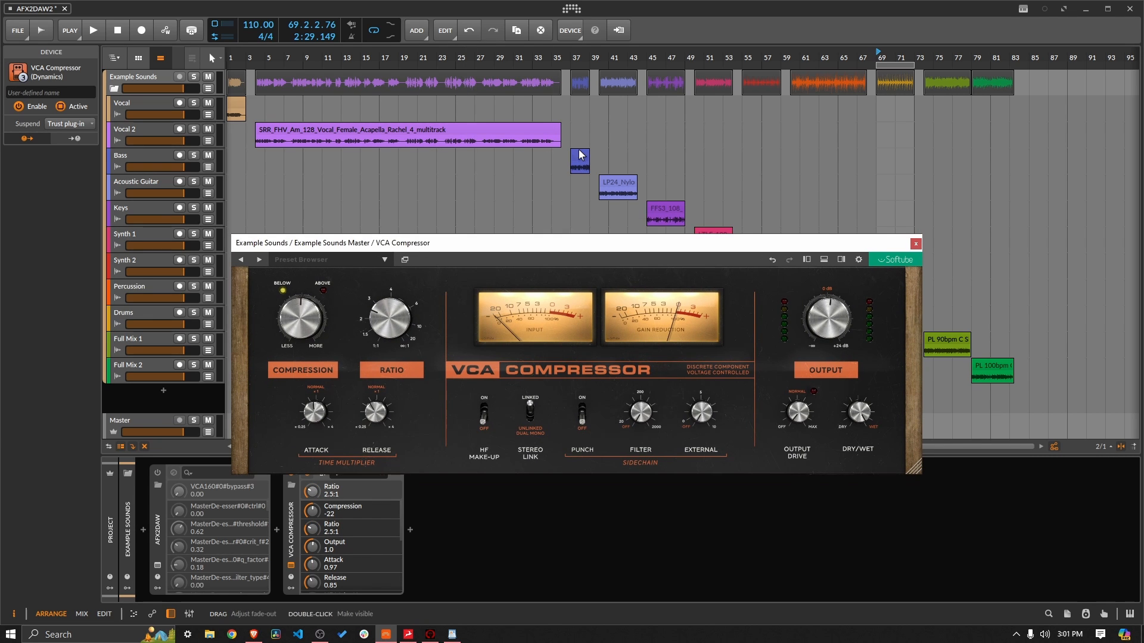
key("space")
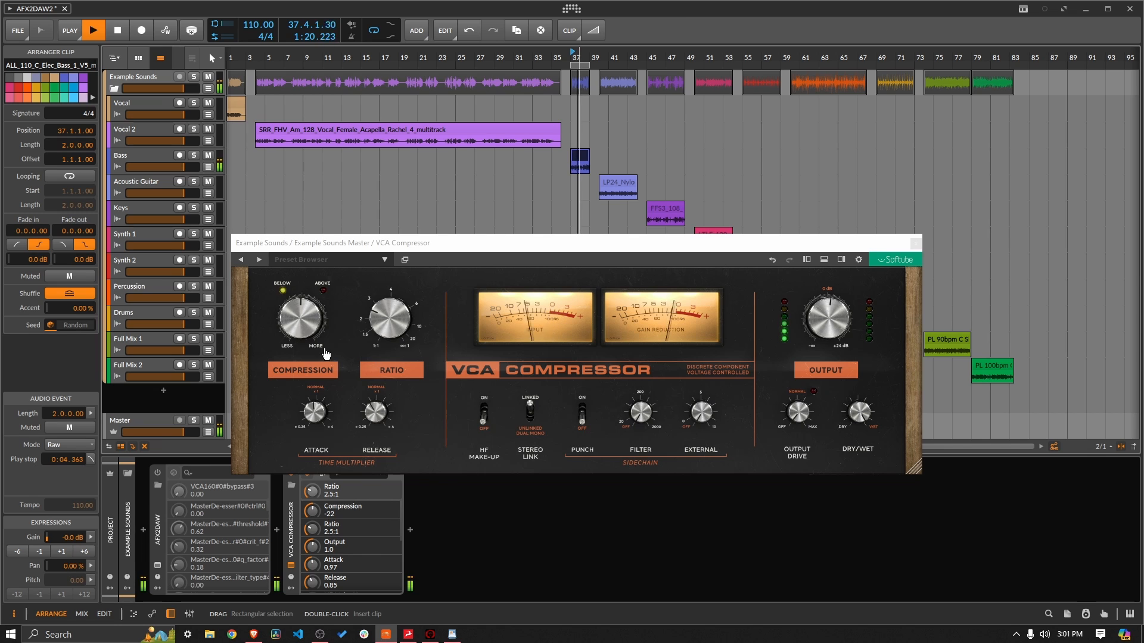
left_click(308, 319)
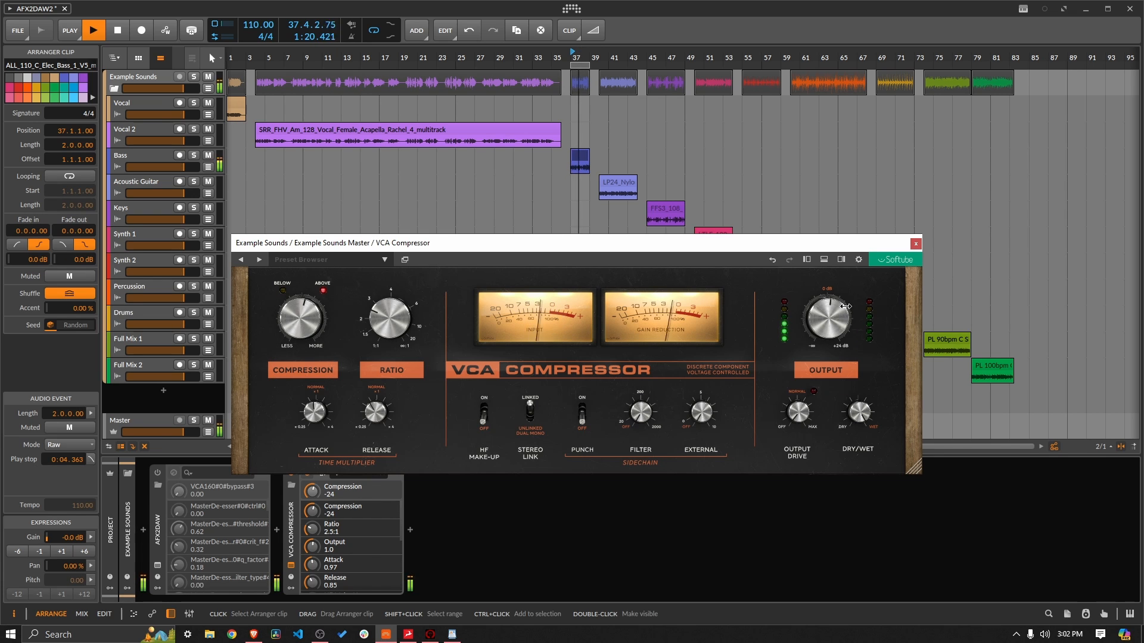
- Raise the VCA Compressor's output to 8.6 and compare the bass with the compressor off and on, closing its window at the end
left_click_drag(826, 311, 825, 297)
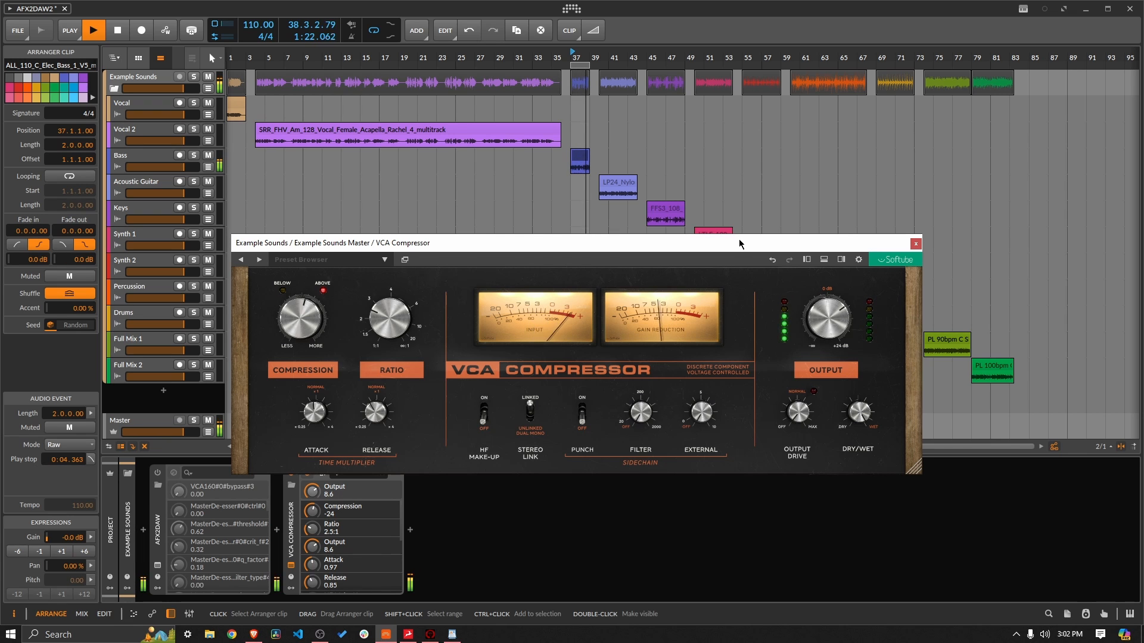
left_click_drag(740, 244, 728, 226)
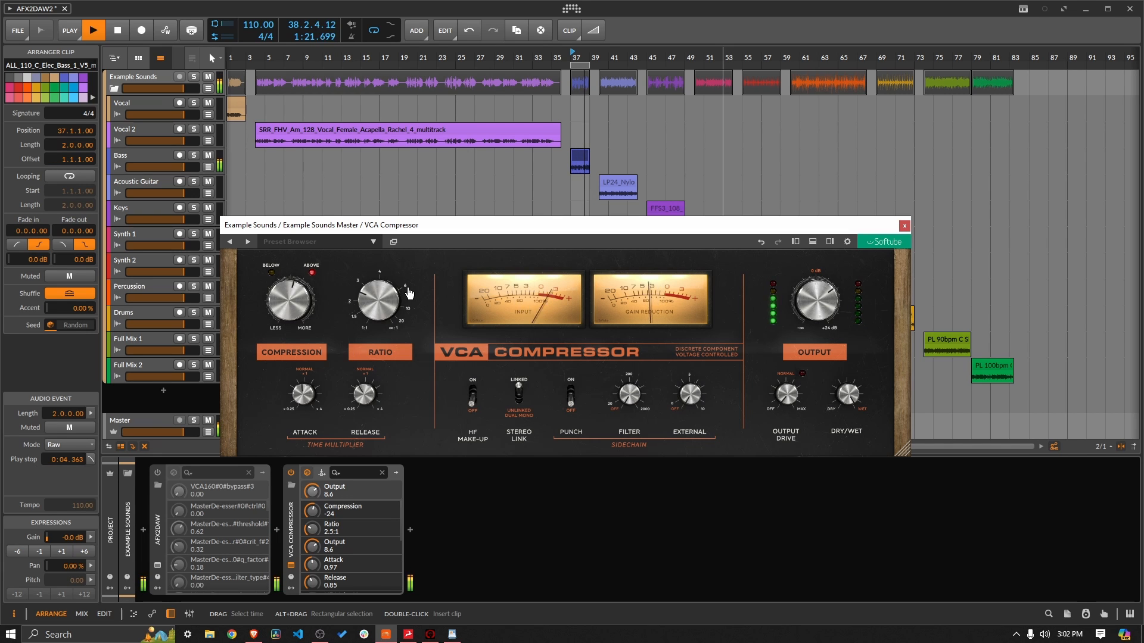
left_click(291, 473)
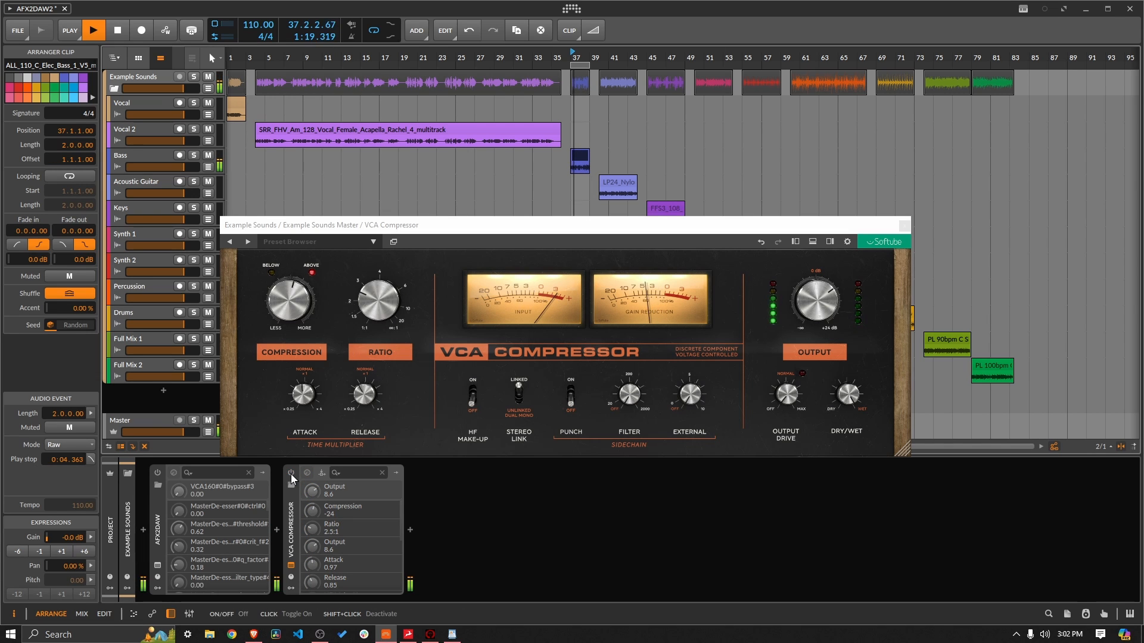
left_click(290, 473)
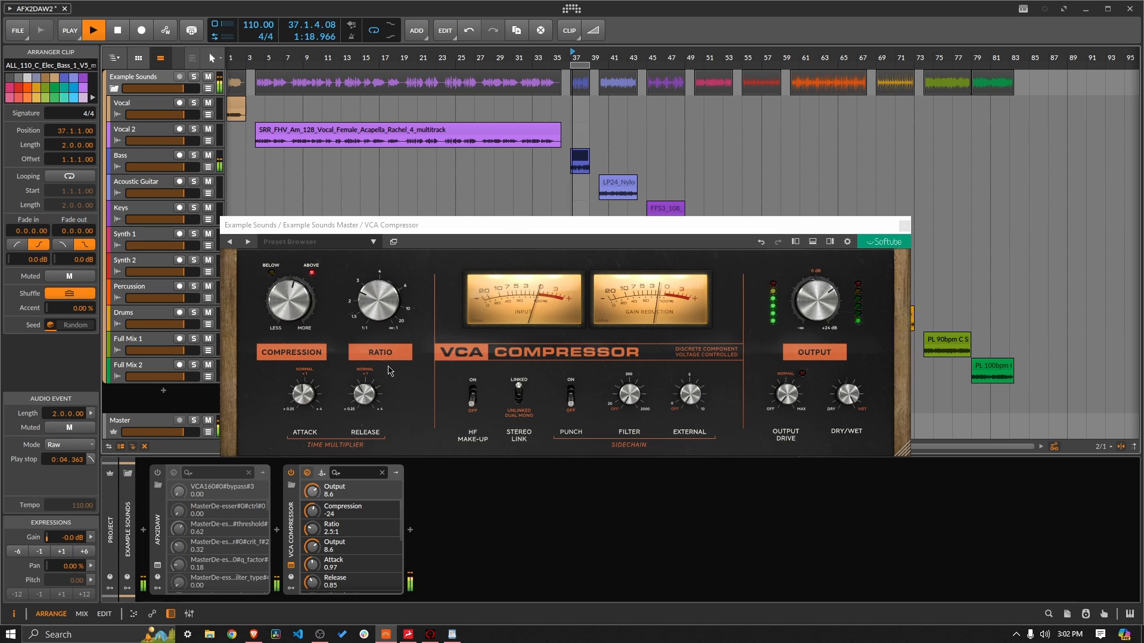
key("space")
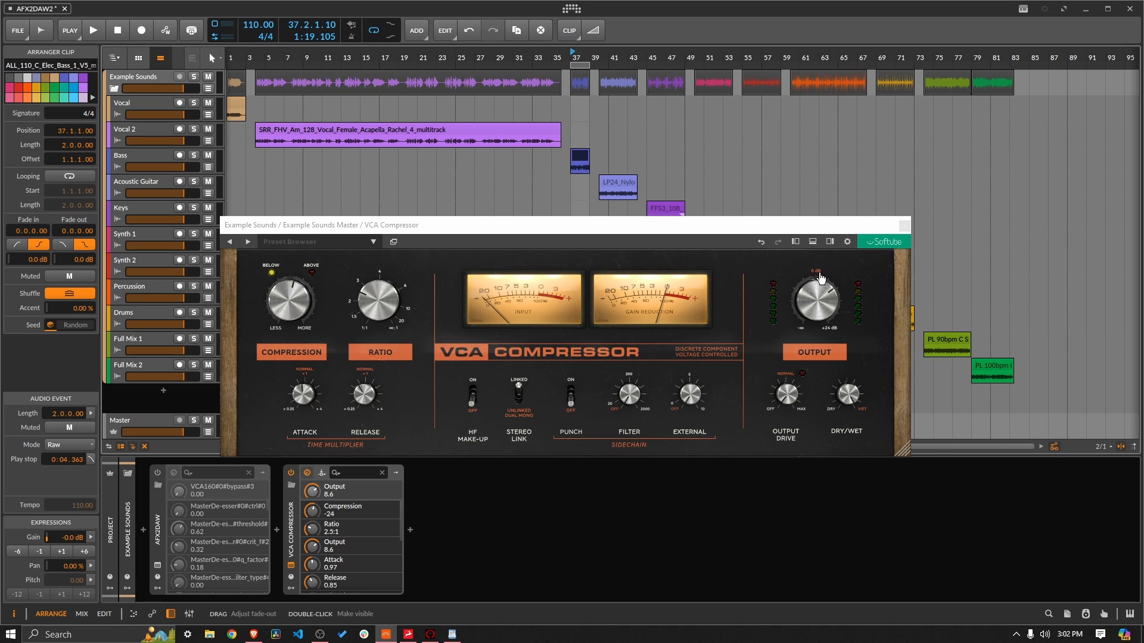
left_click(905, 227)
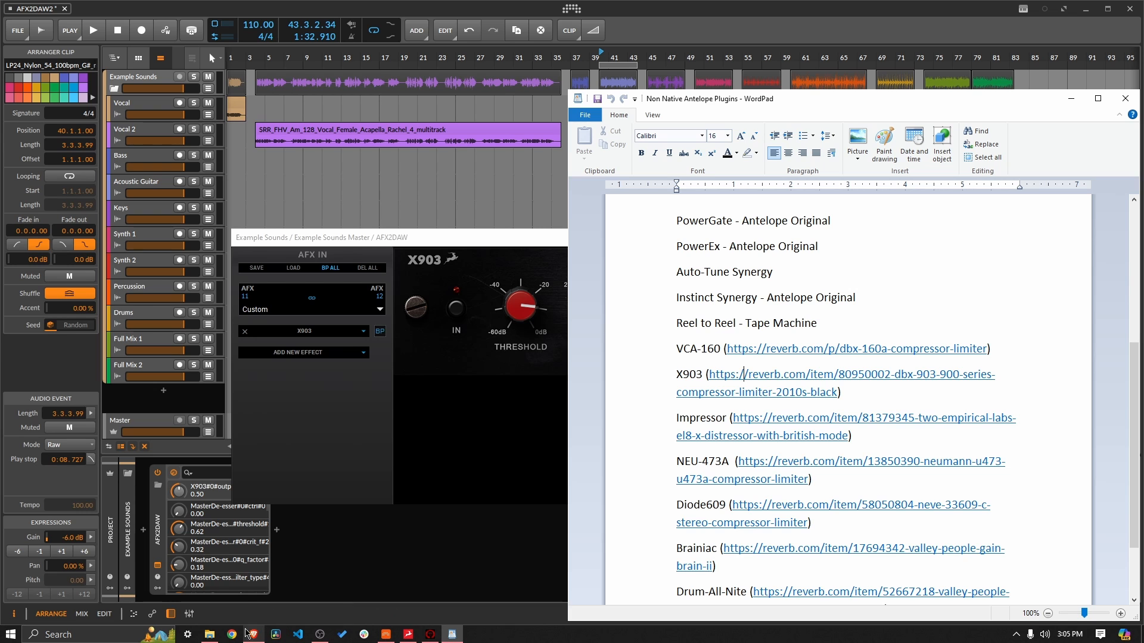
- Switch to the Brave browser and examine the dbx 903 listing on Reverb, including its enlarged photo, specs, reviews and similar products
mouse_move(255, 636)
left_click(256, 581)
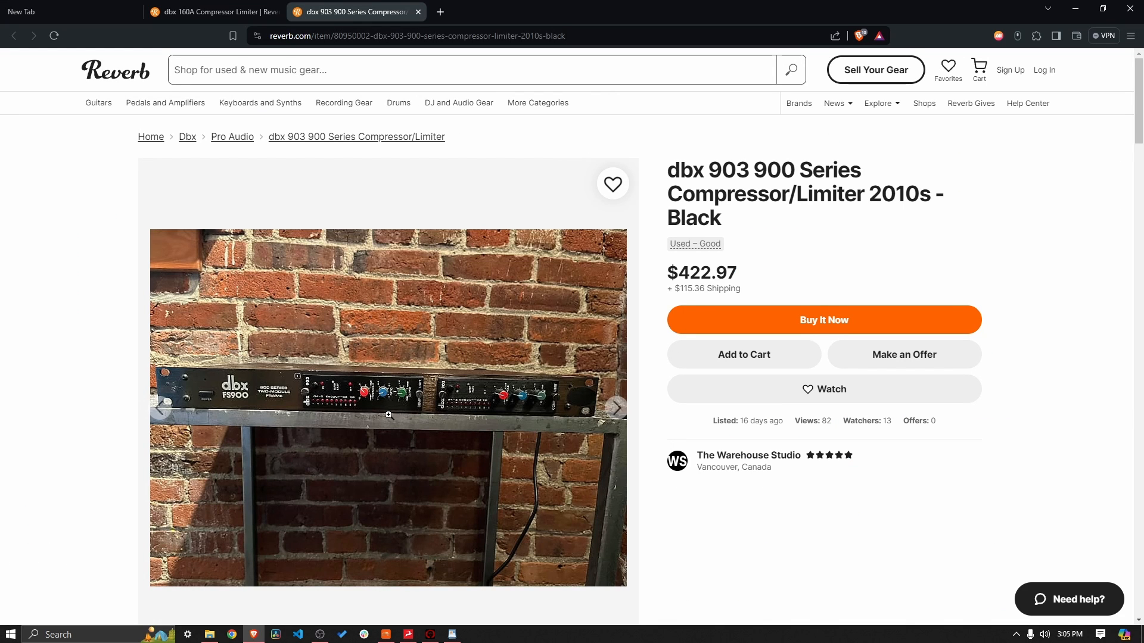
left_click(397, 345)
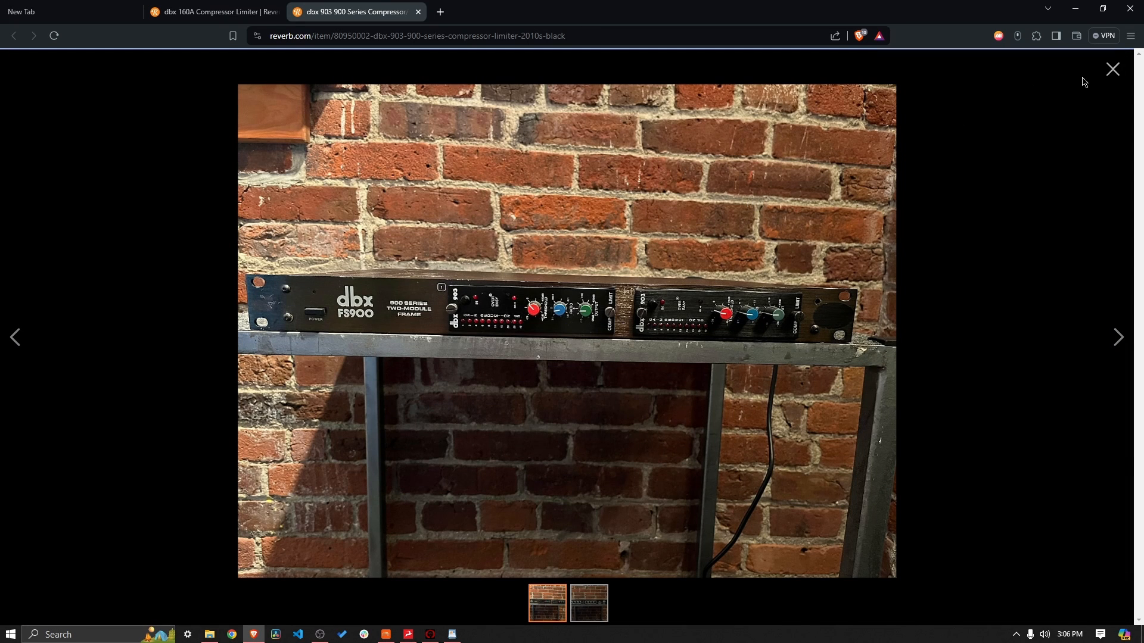
left_click(1109, 69)
scroll(831, 229, "down", 4)
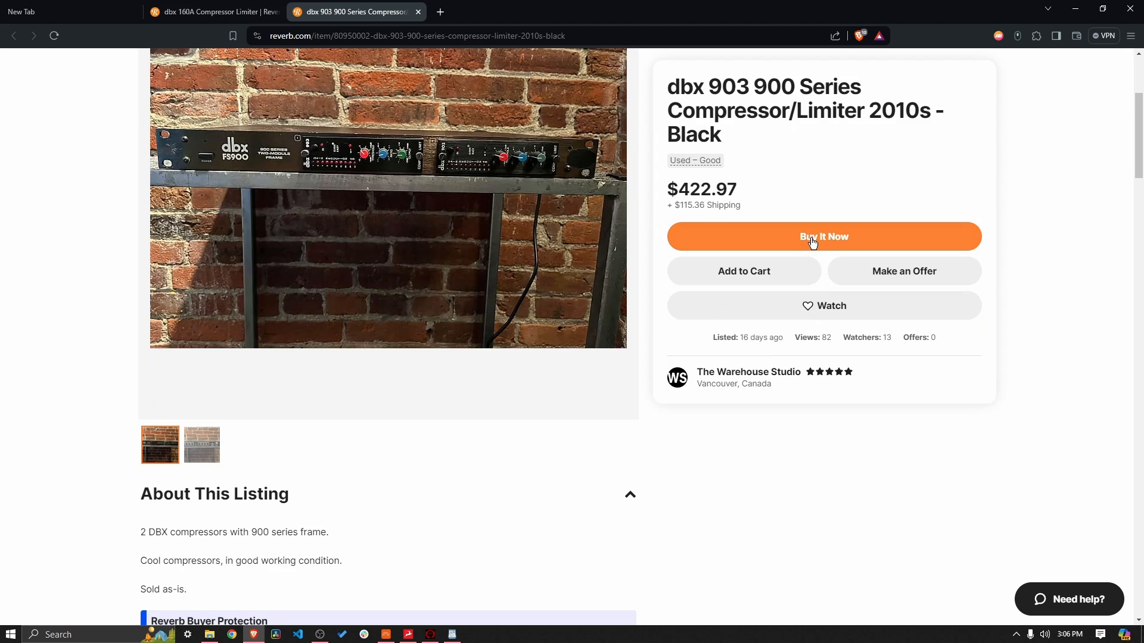
scroll(379, 451, "down", 6)
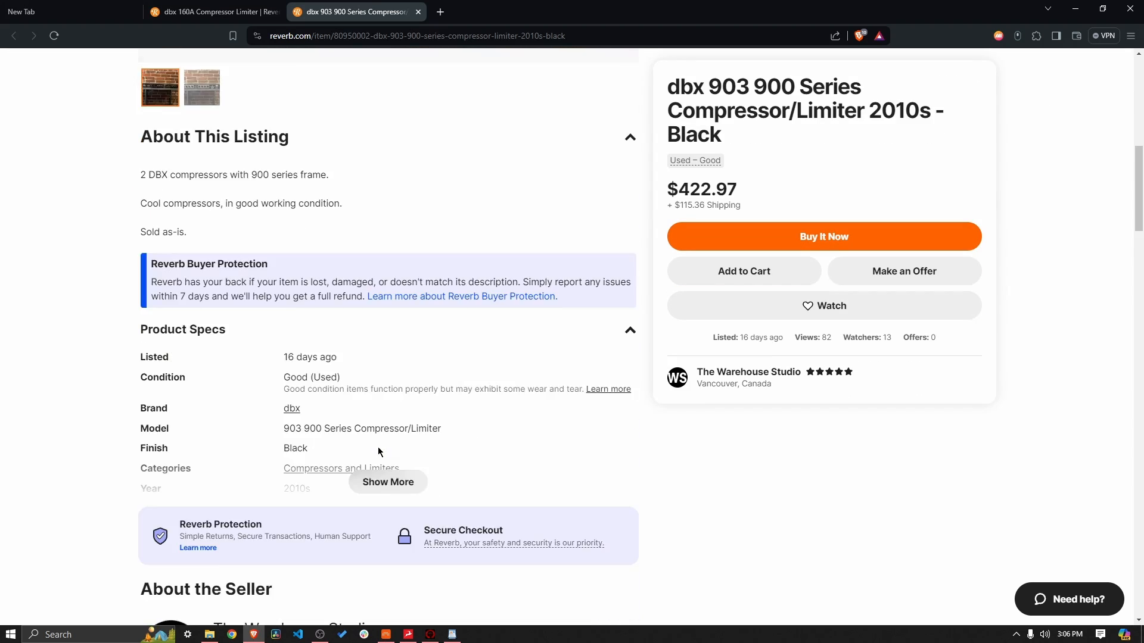
scroll(379, 451, "down", 17)
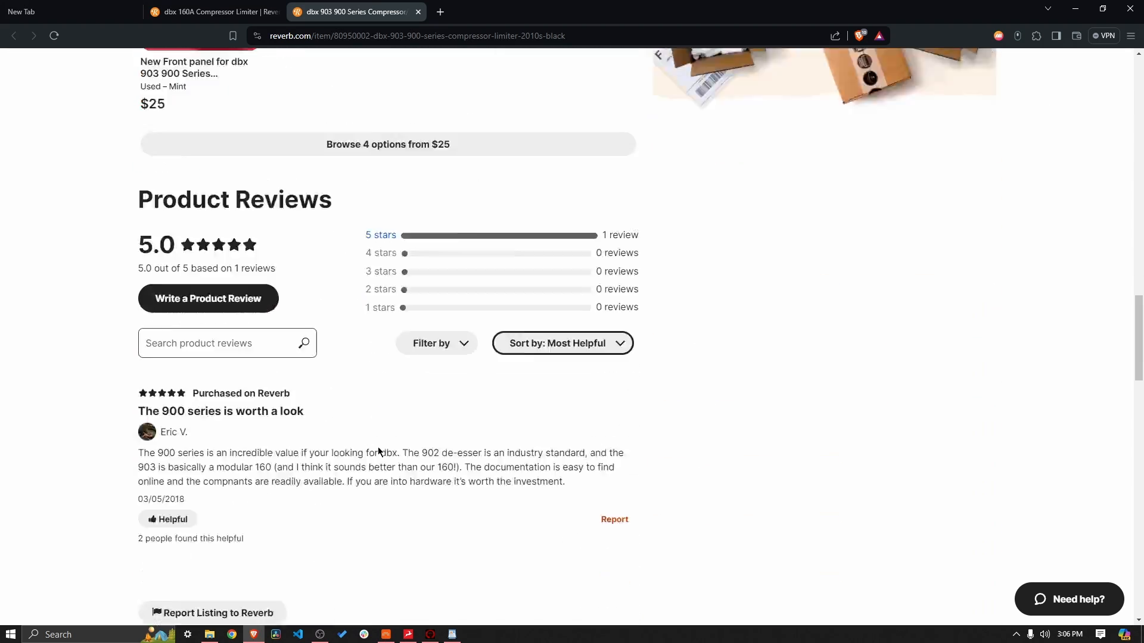
scroll(379, 452, "down", 3)
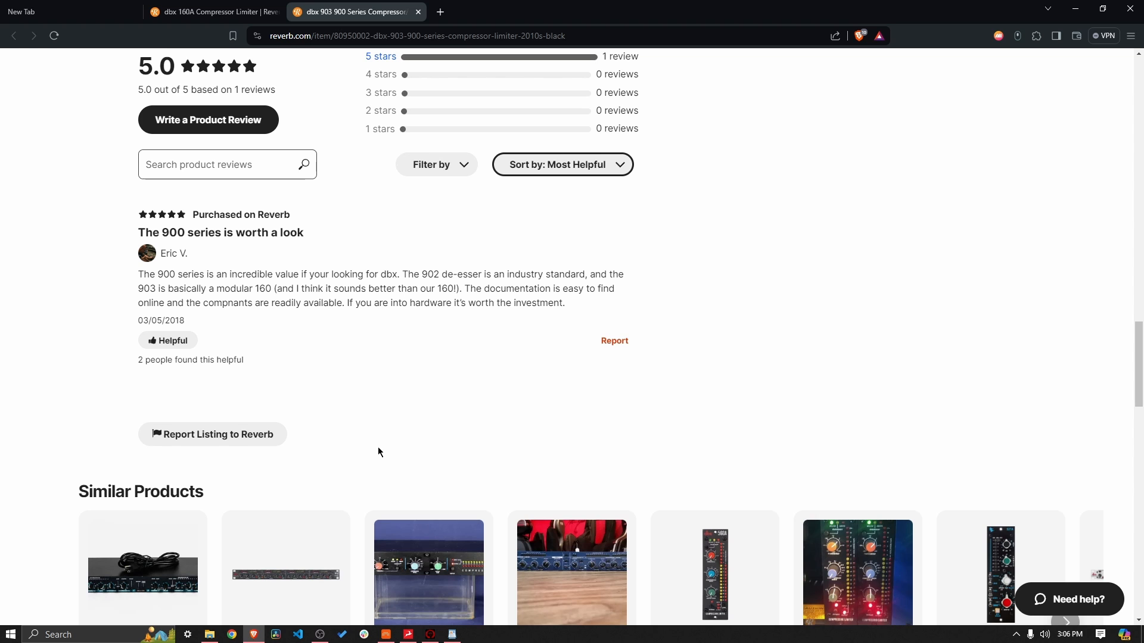
scroll(377, 451, "down", 2)
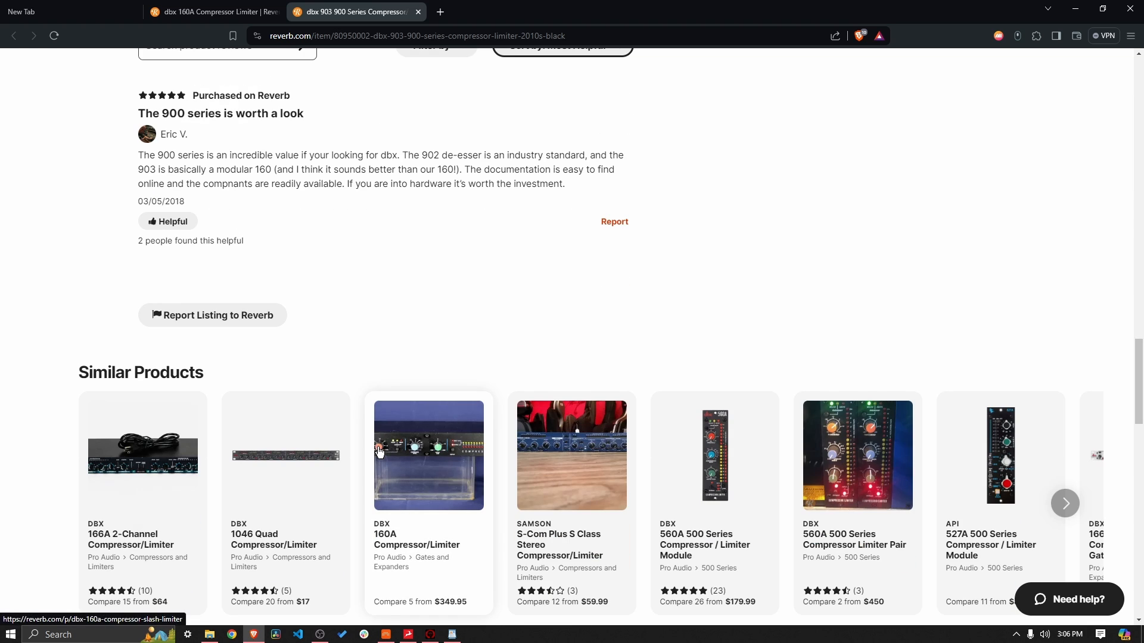
scroll(379, 452, "up", 20)
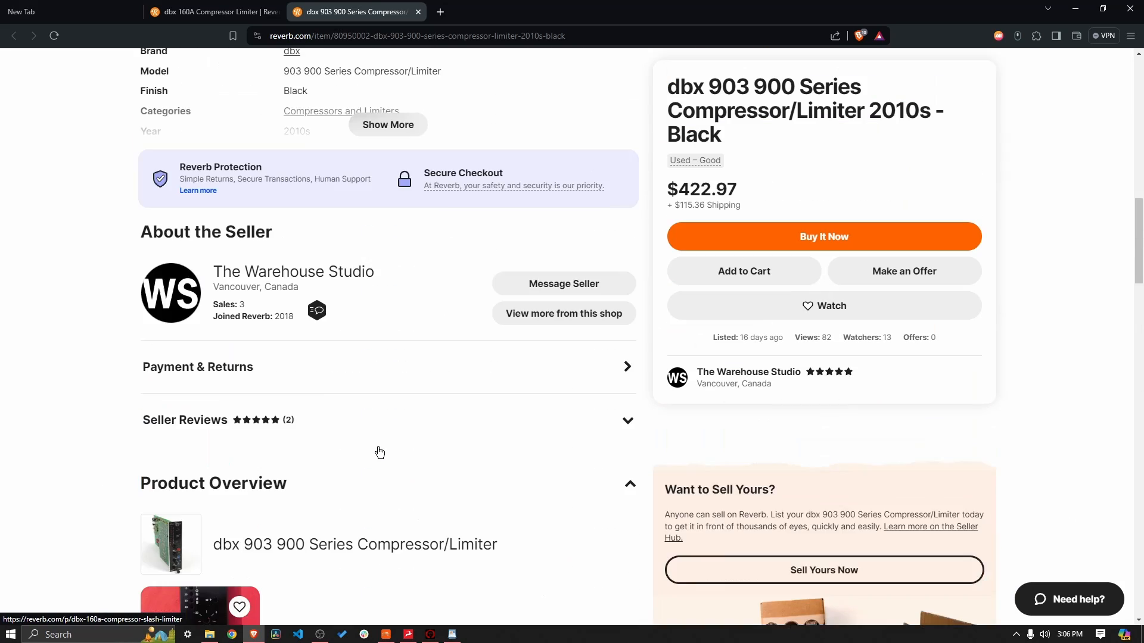
scroll(379, 452, "up", 3)
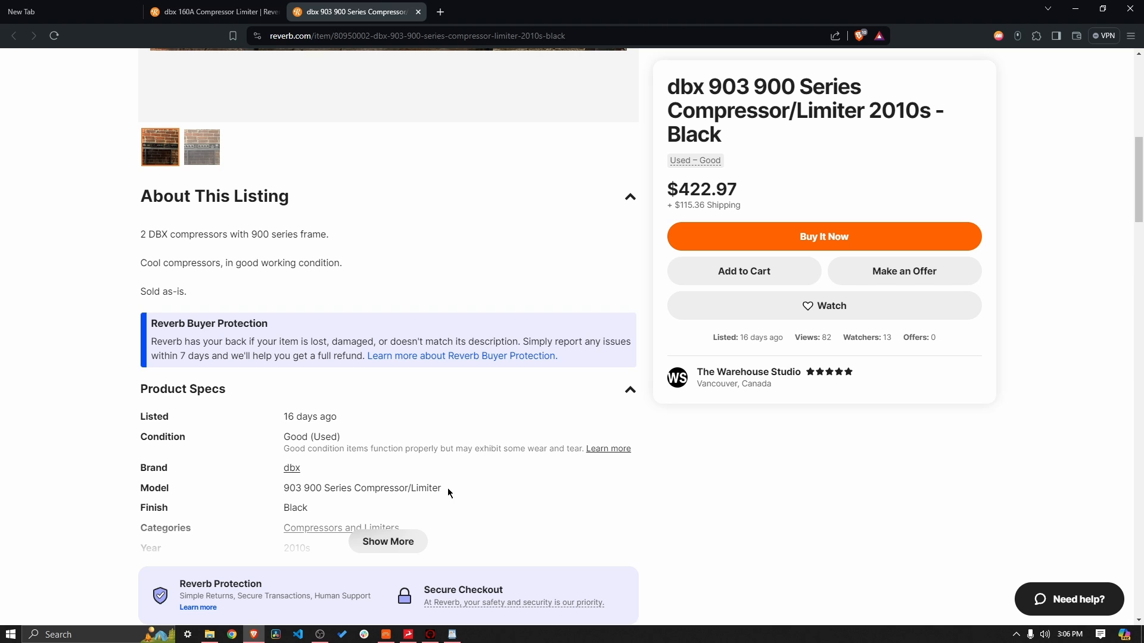
- Switch back to Bitwig Studio, play the bass clip and turn off the X903's bypass
left_click(394, 636)
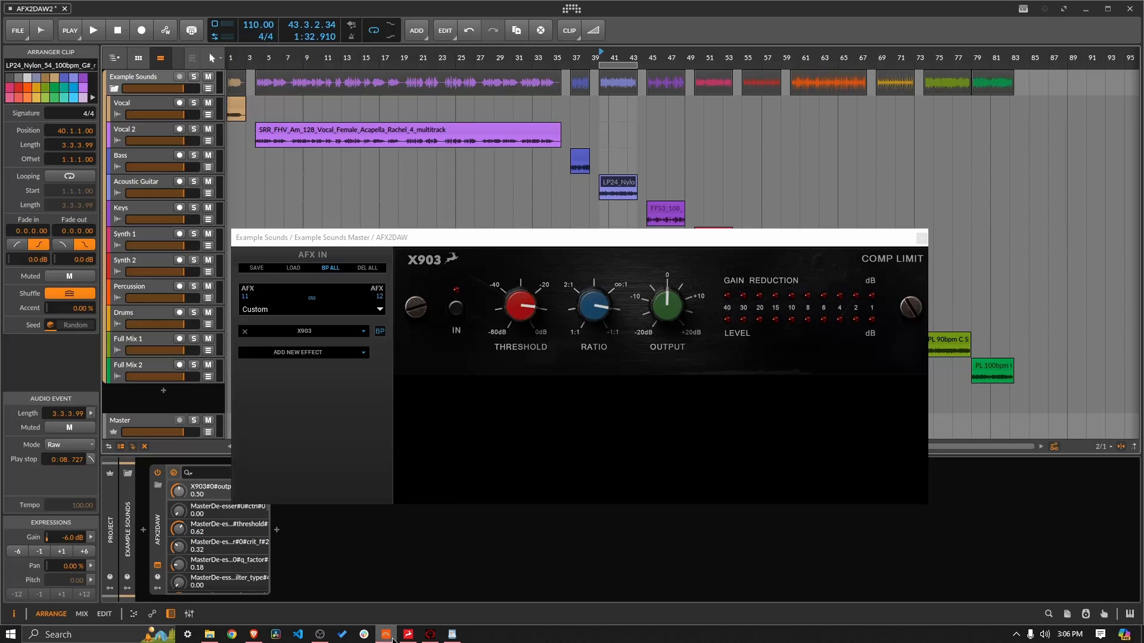
left_click(578, 159)
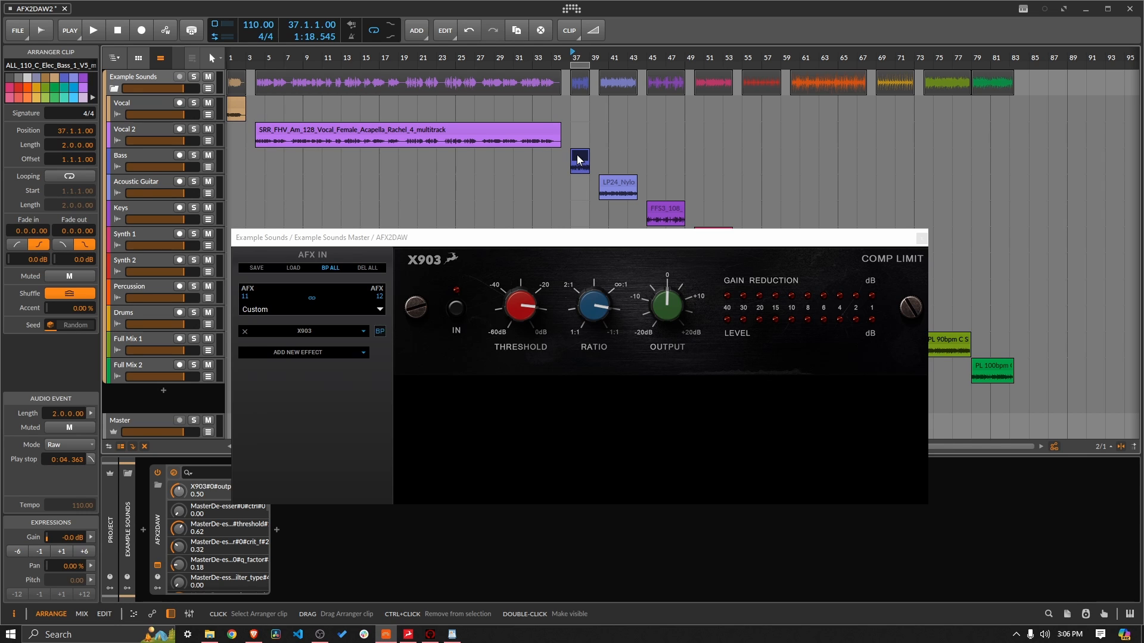
key("space")
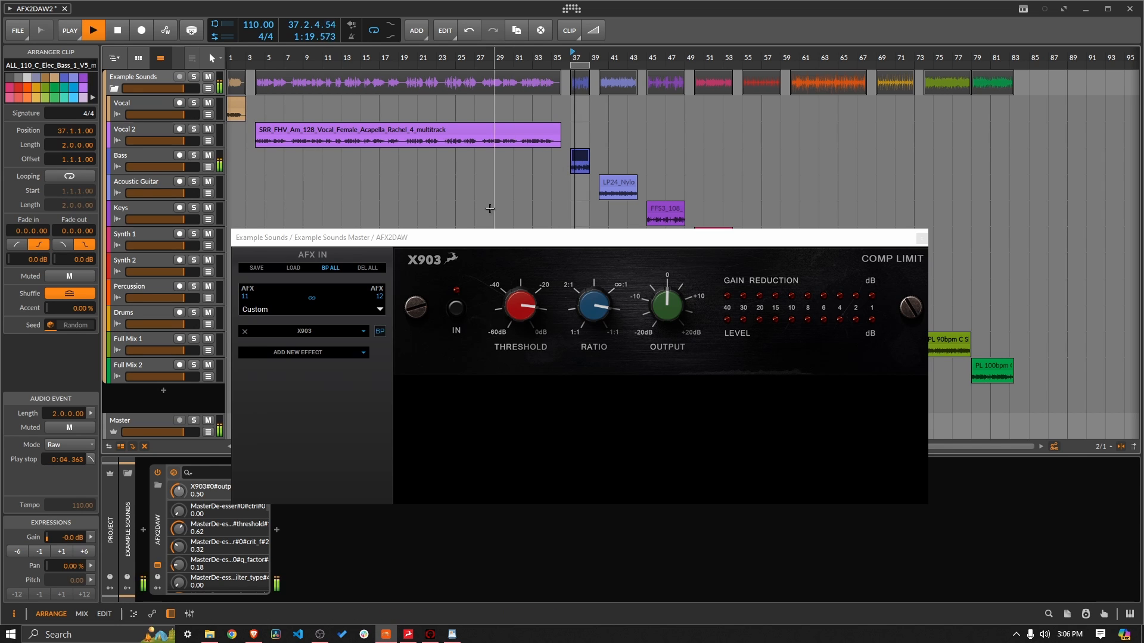
left_click(381, 331)
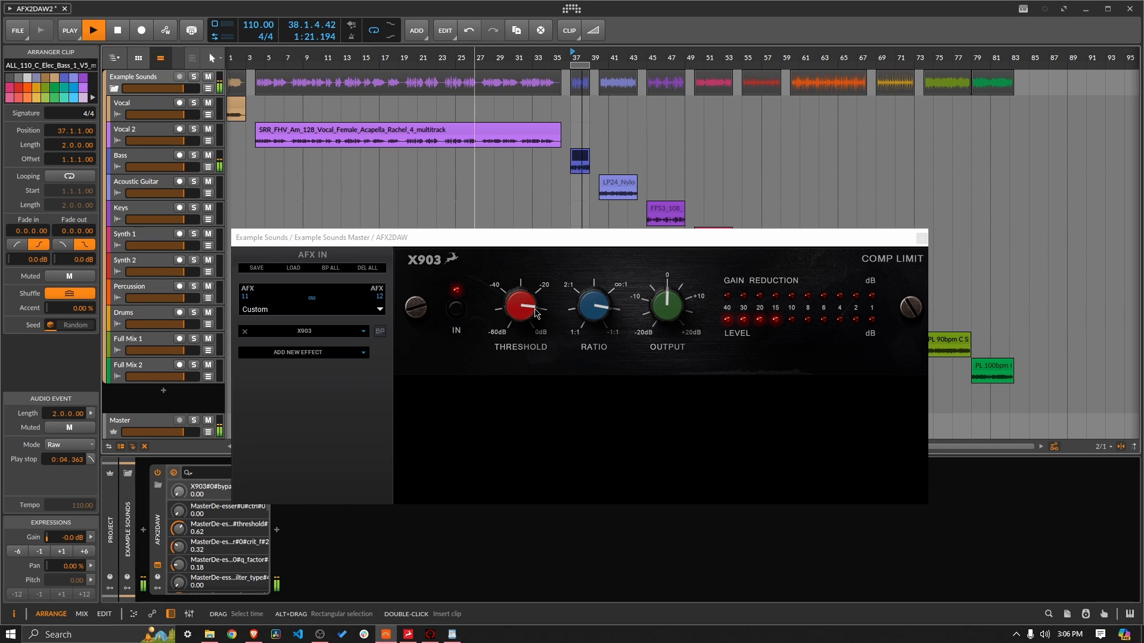
- Set the X903's ratio to its maximum of 1.00 and its threshold to 0.60 while the bass plays
left_click_drag(536, 314, 528, 344)
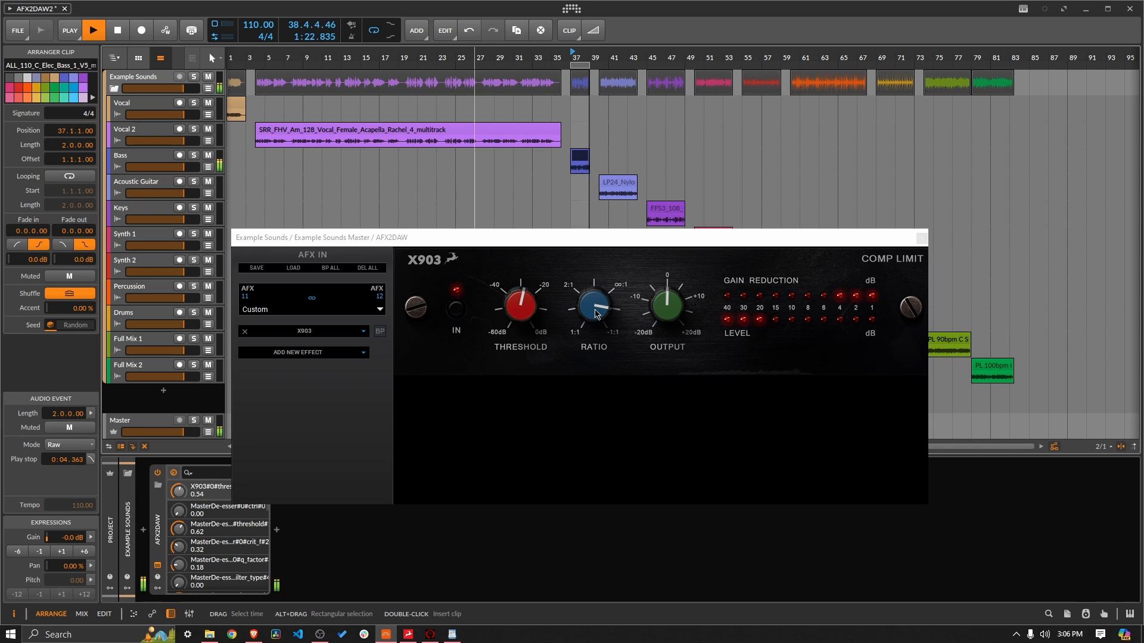
left_click_drag(597, 306, 601, 296)
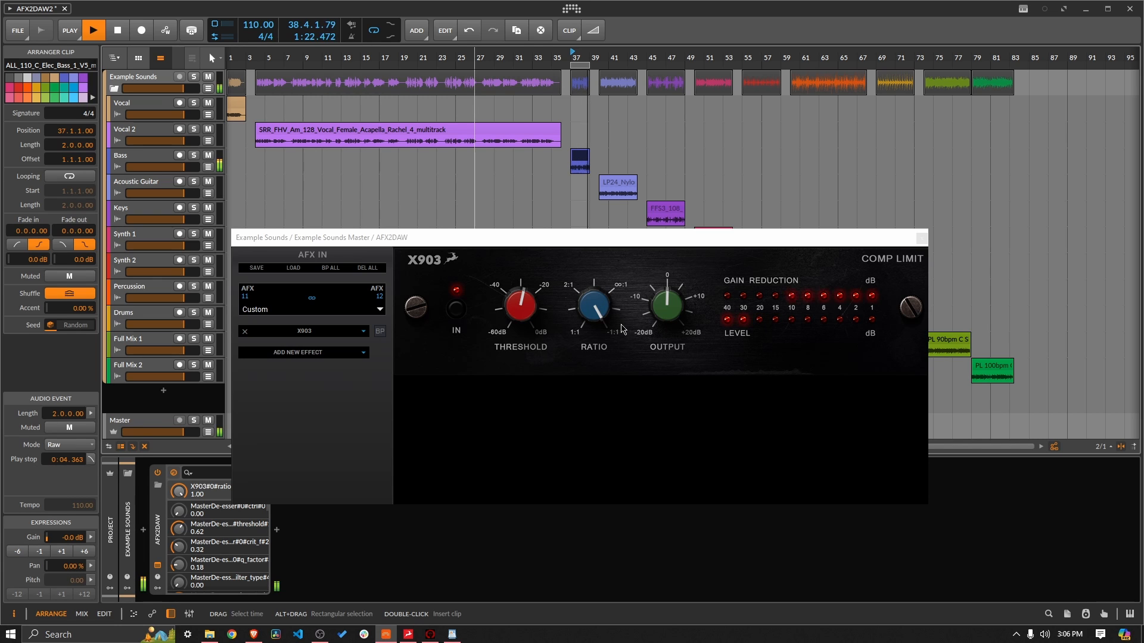
left_click_drag(535, 313, 538, 302)
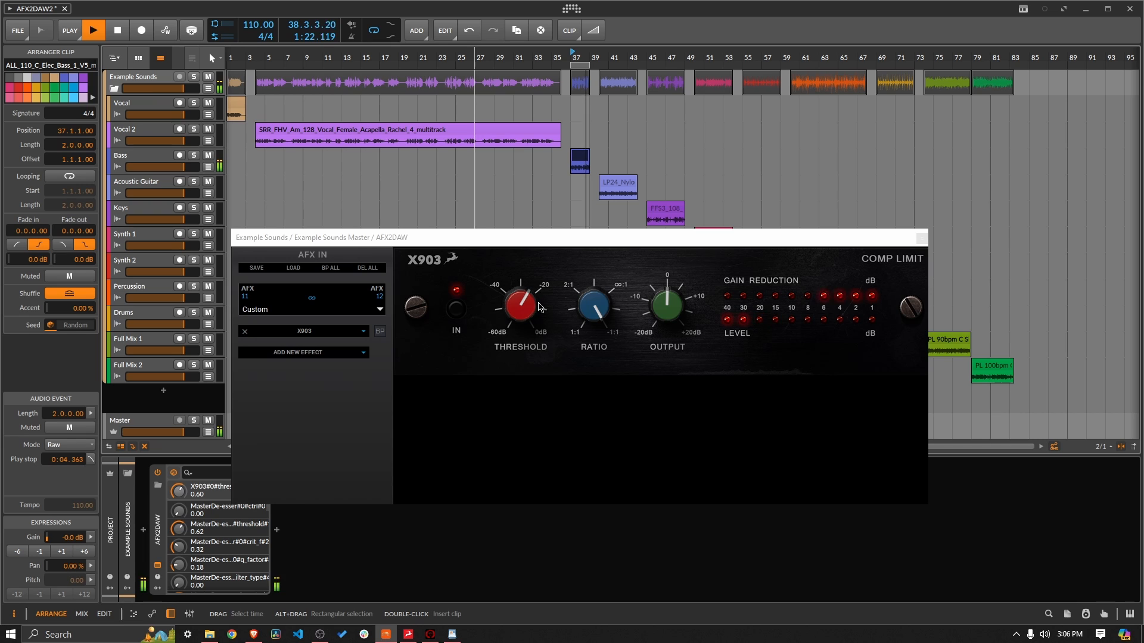
- Raise the X903's output to 0.70 and compare the bass with the compressor switched out and in
left_click(456, 309)
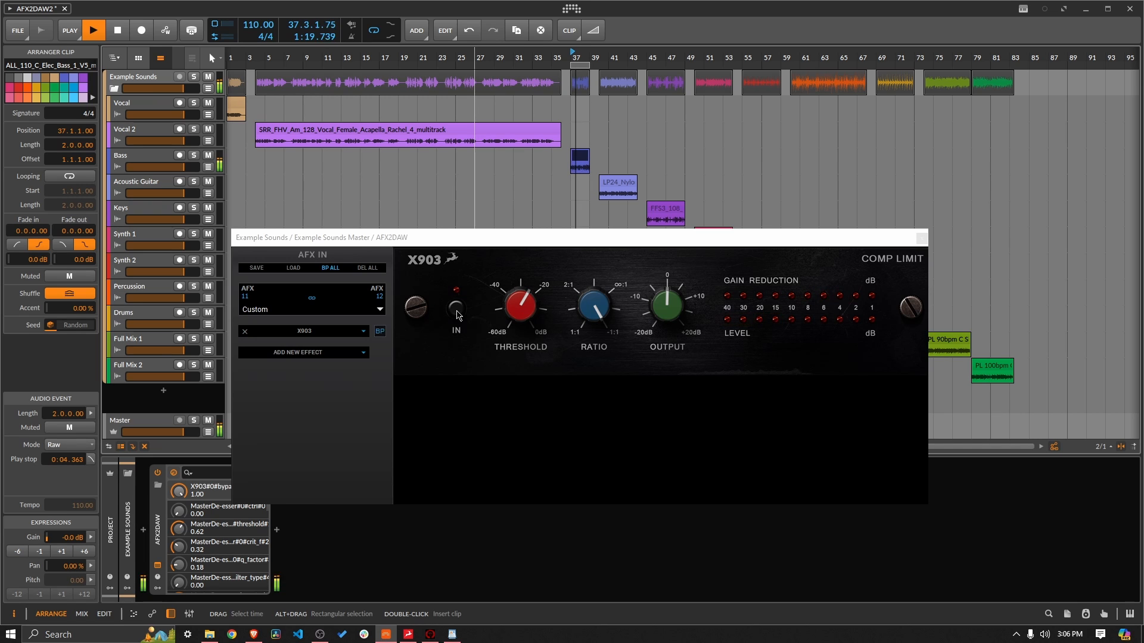
left_click_drag(682, 307, 680, 291)
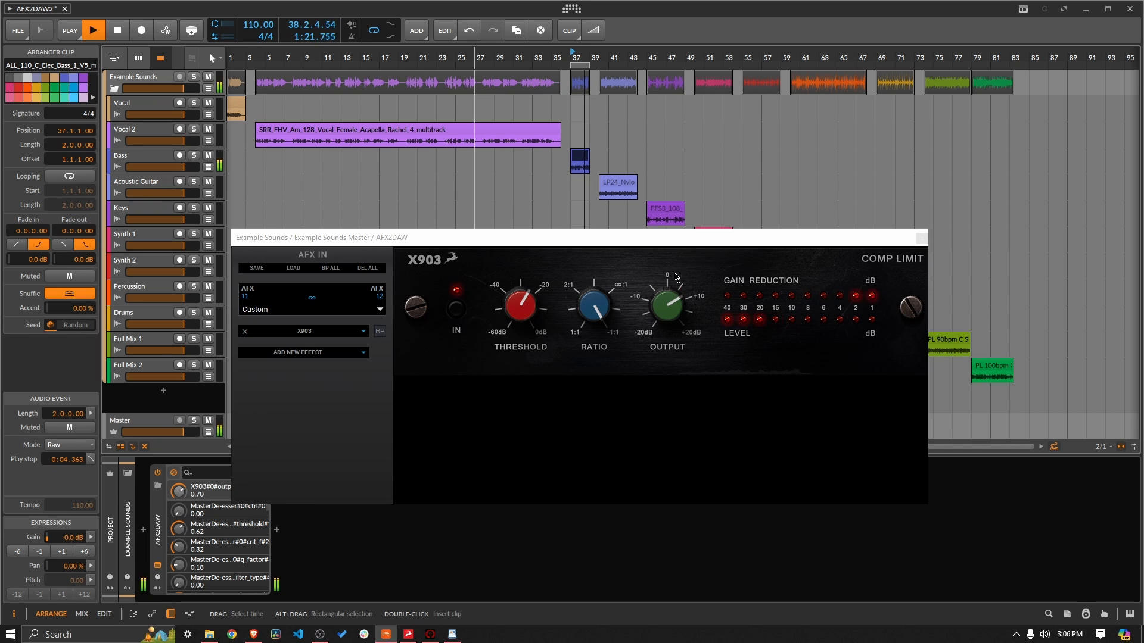
left_click(456, 311)
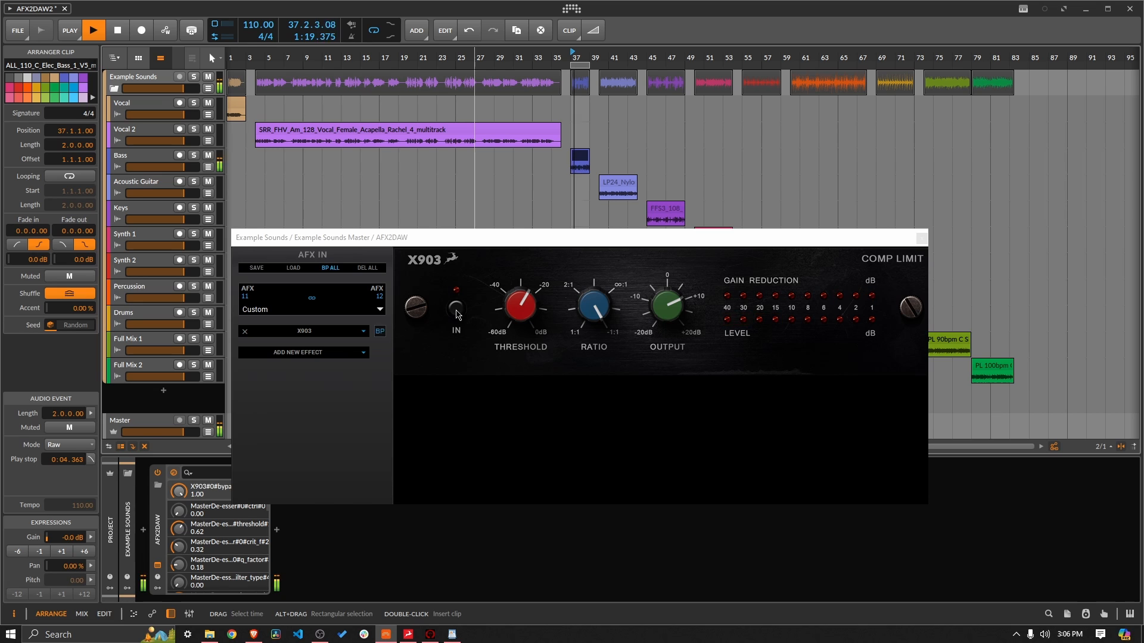
left_click(456, 309)
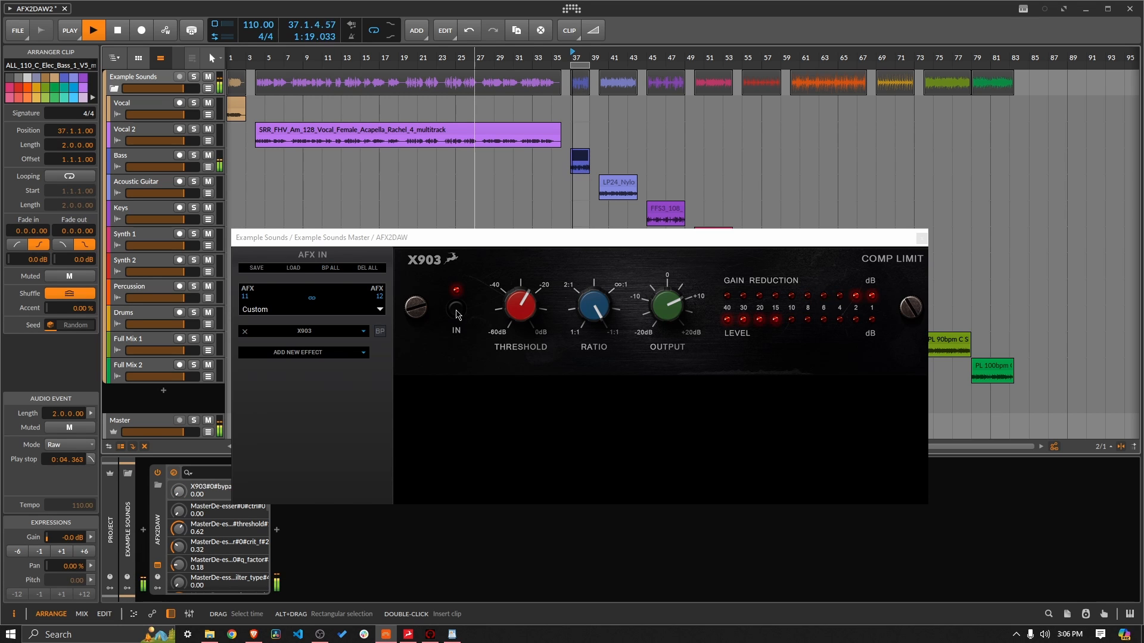
left_click(457, 311)
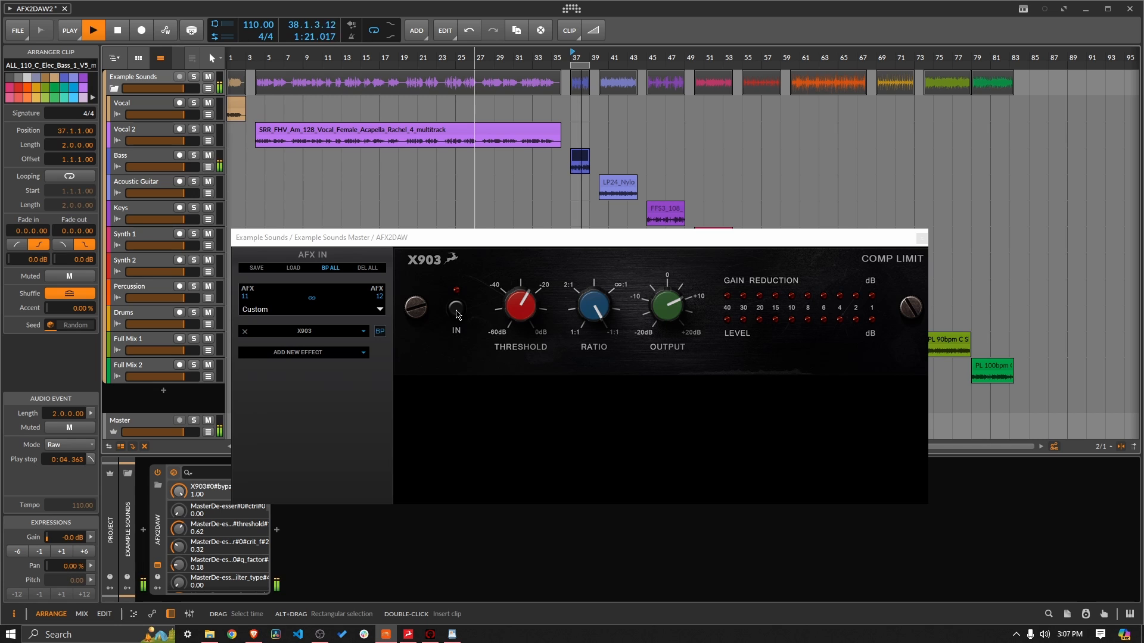
left_click(457, 311)
- Set the X903's ratio to 0.57 and threshold to 0.34, comparing the bass with the compressor switched out and in
left_click_drag(596, 304, 590, 337)
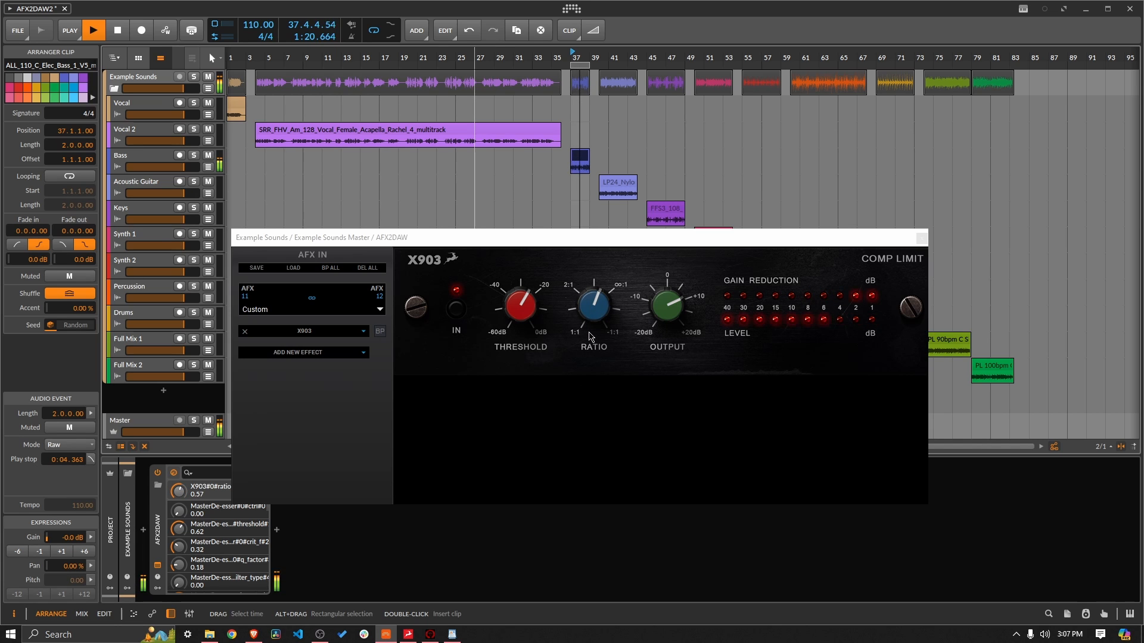
left_click_drag(539, 311, 538, 346)
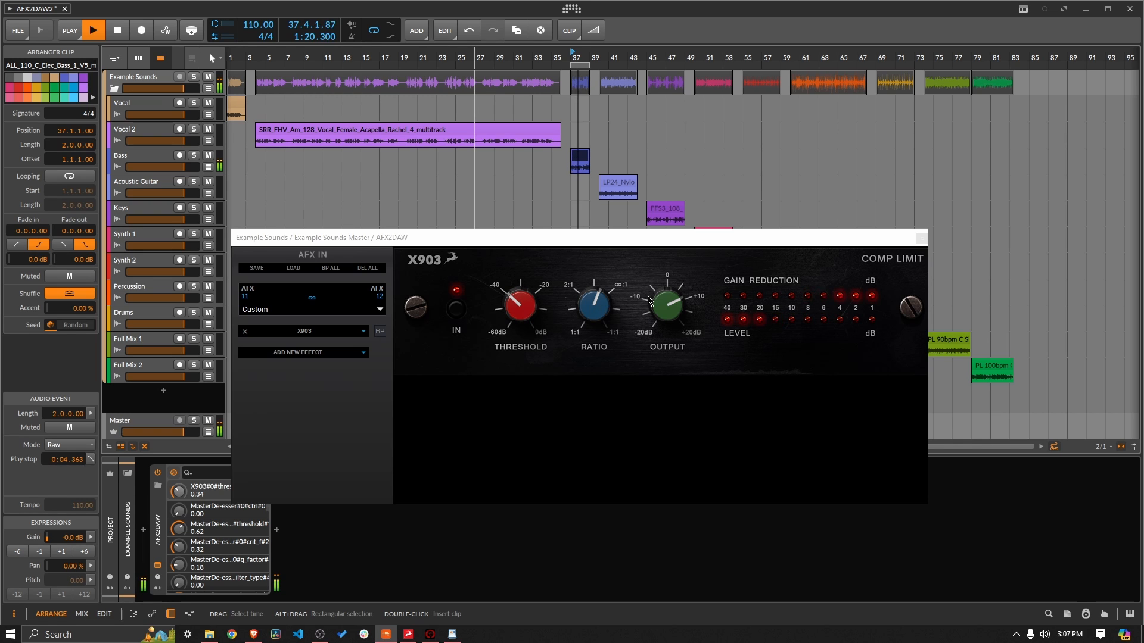
left_click(457, 309)
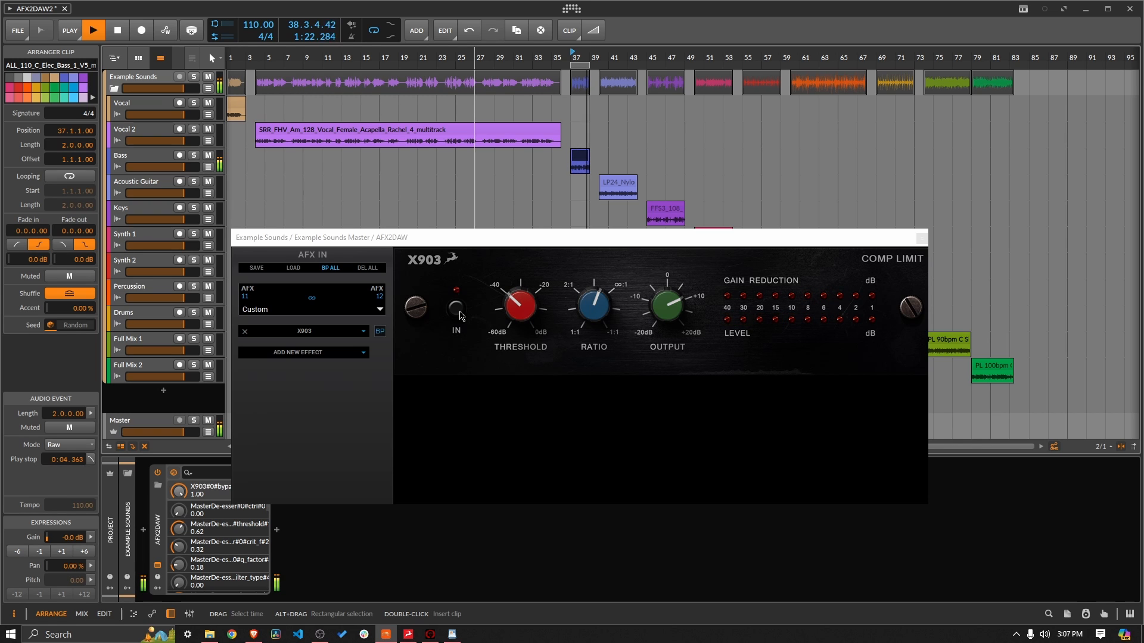
left_click(456, 309)
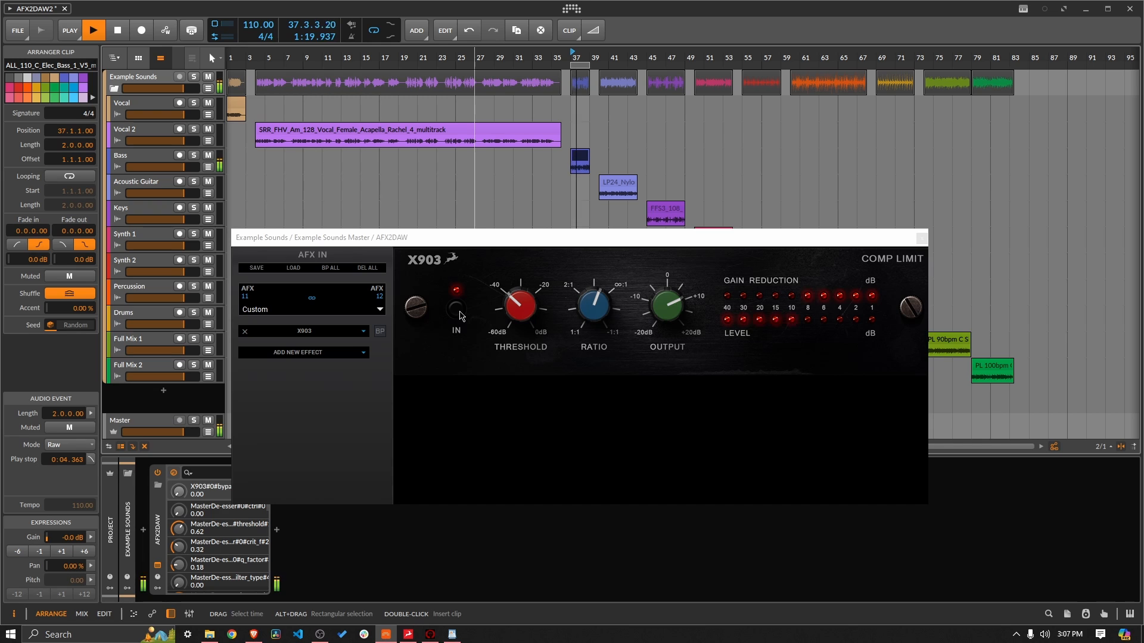
left_click(457, 309)
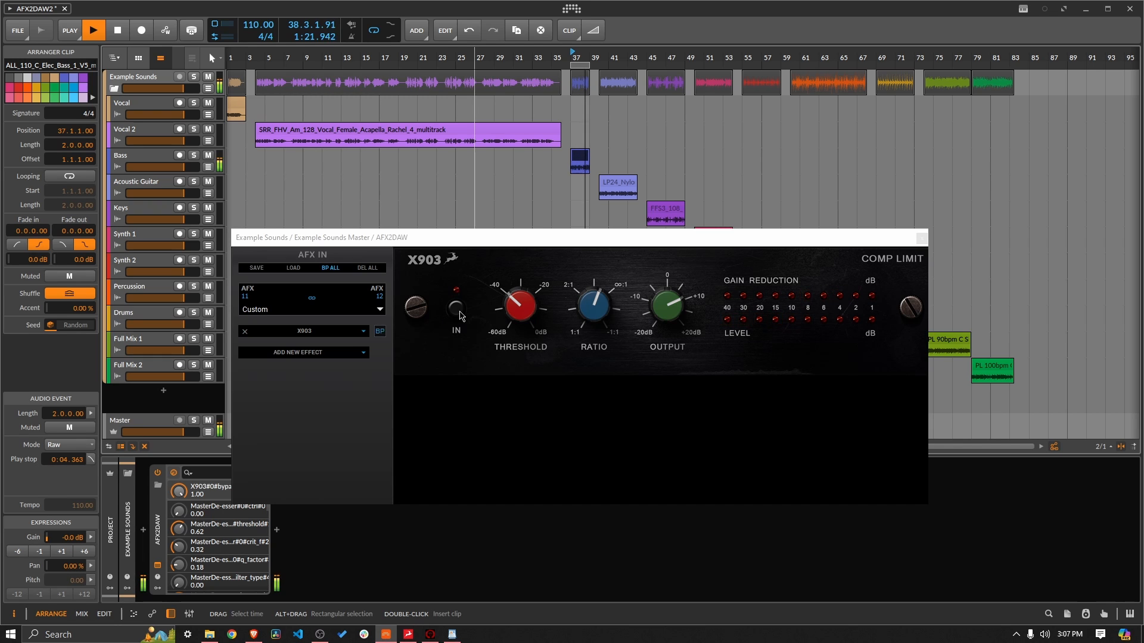
left_click(460, 314)
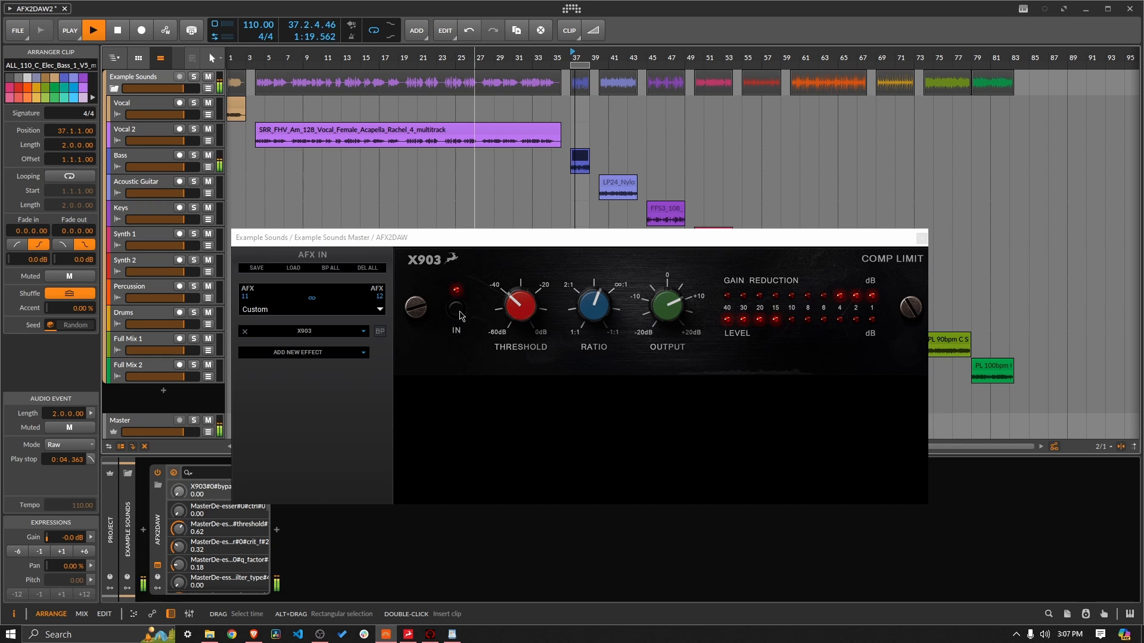
- Stop the bass and play the acoustic guitar clip through the X903
key("space")
left_click(619, 186)
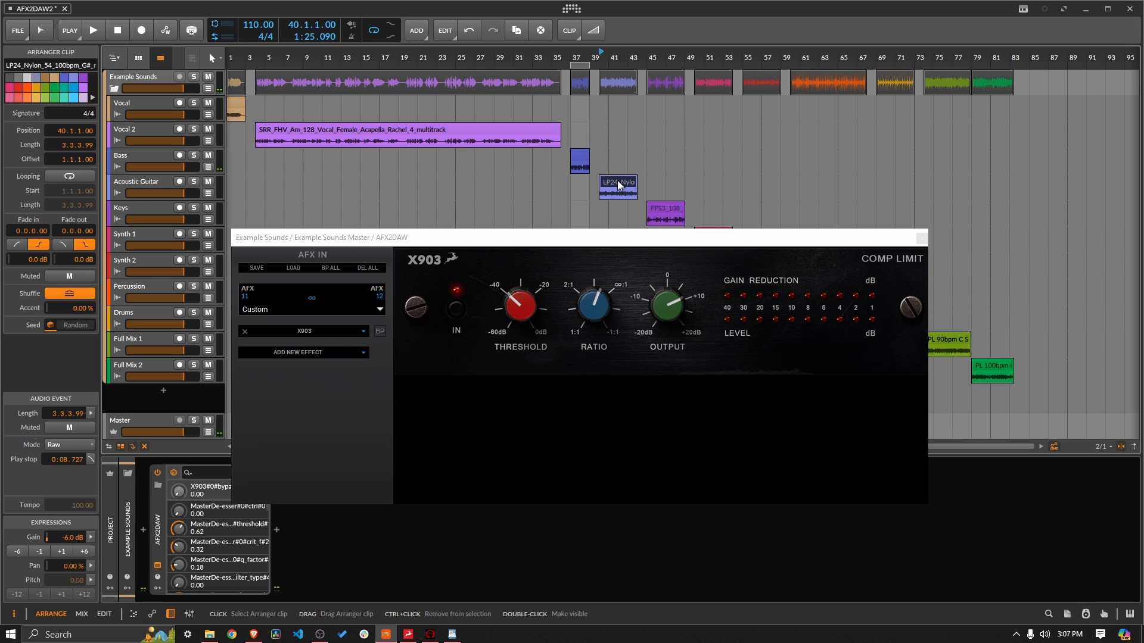
key("space")
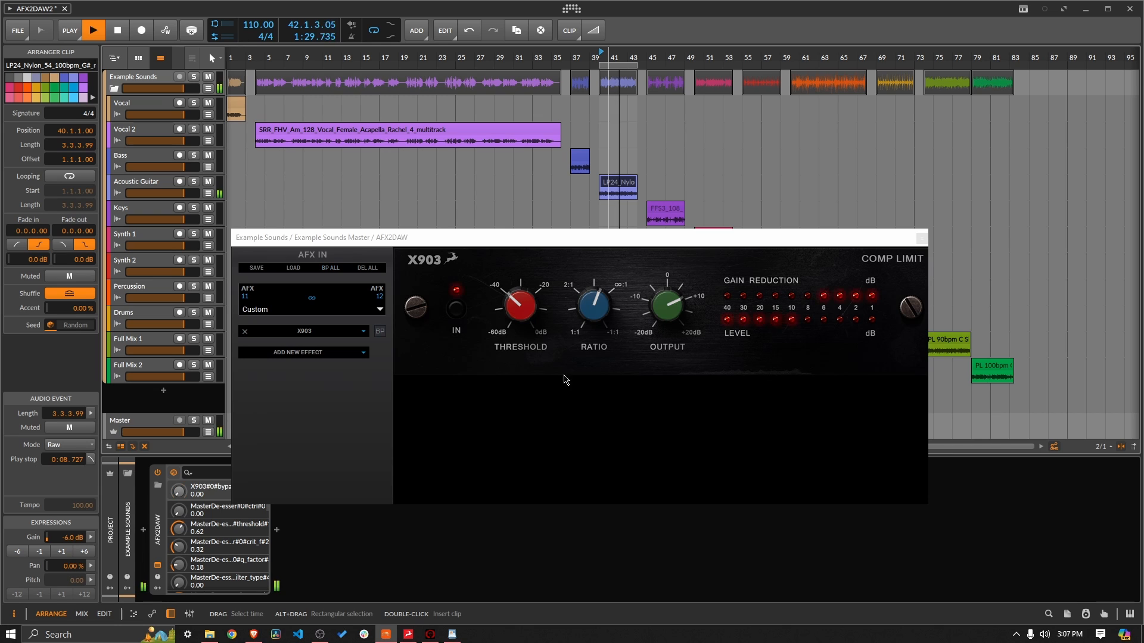
- Set the X903's threshold to 0.50 and ratio to -1:1, comparing the acoustic guitar with the compressor switched out and in
left_click_drag(533, 328, 533, 303)
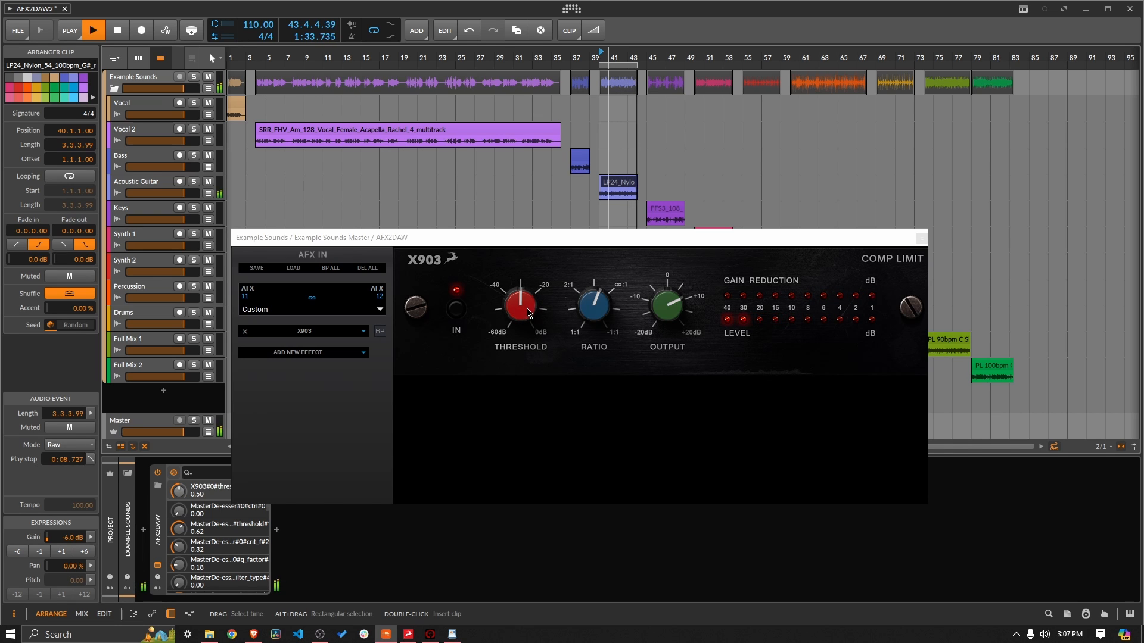
left_click_drag(616, 314, 593, 286)
left_click(456, 309)
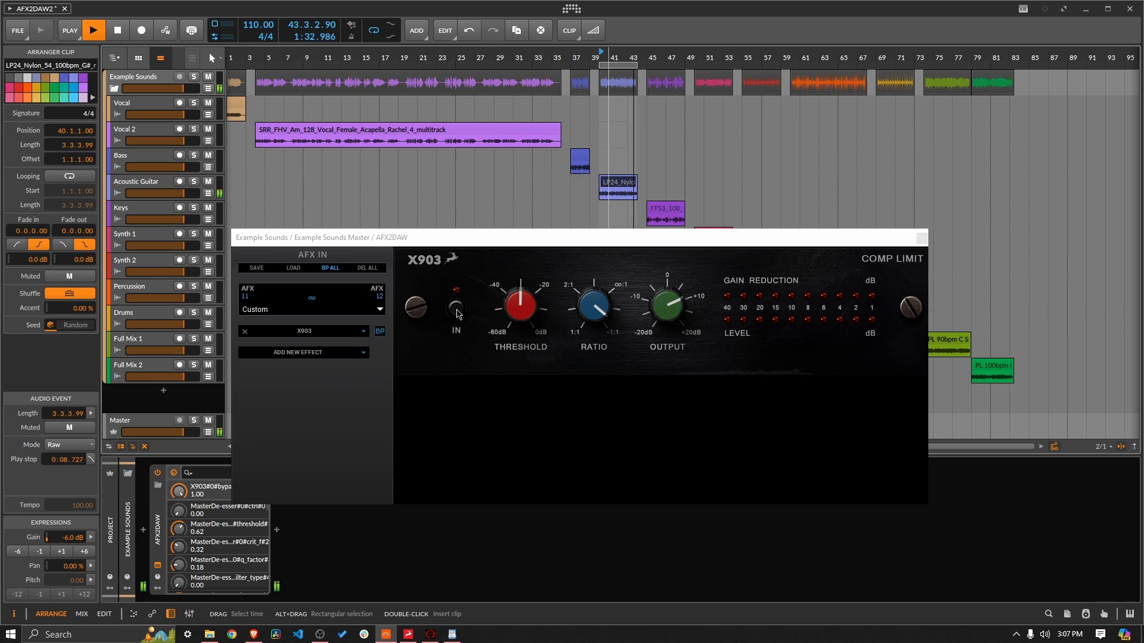
left_click(456, 309)
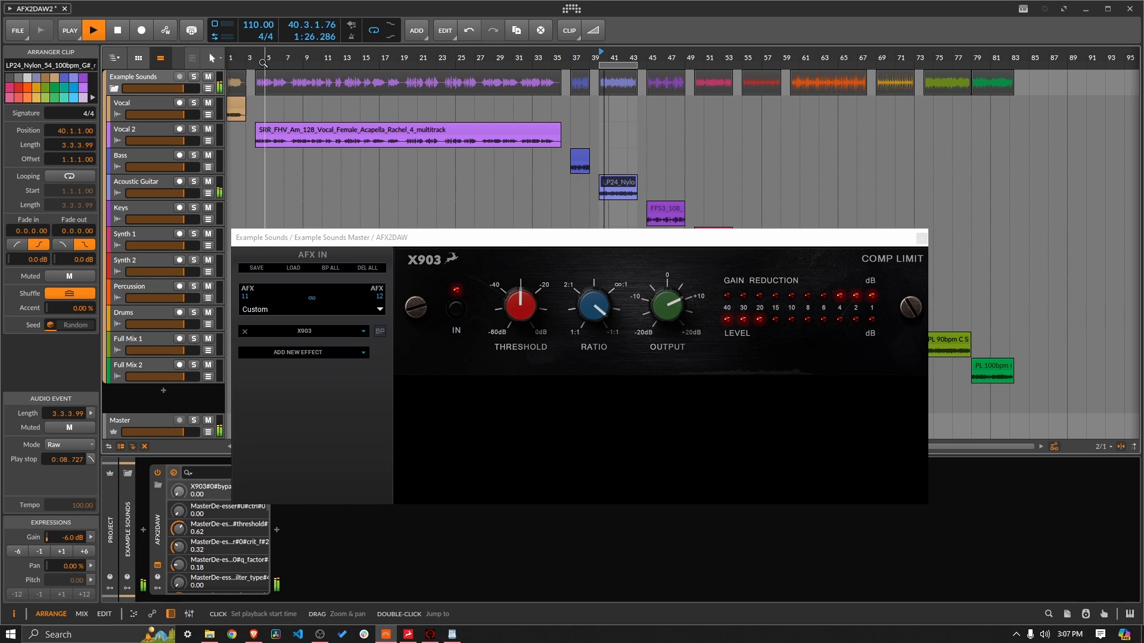
- Play the Vocal 2 clip and set the X903's ratio to 0.40 and threshold to 0.31
left_click(304, 130)
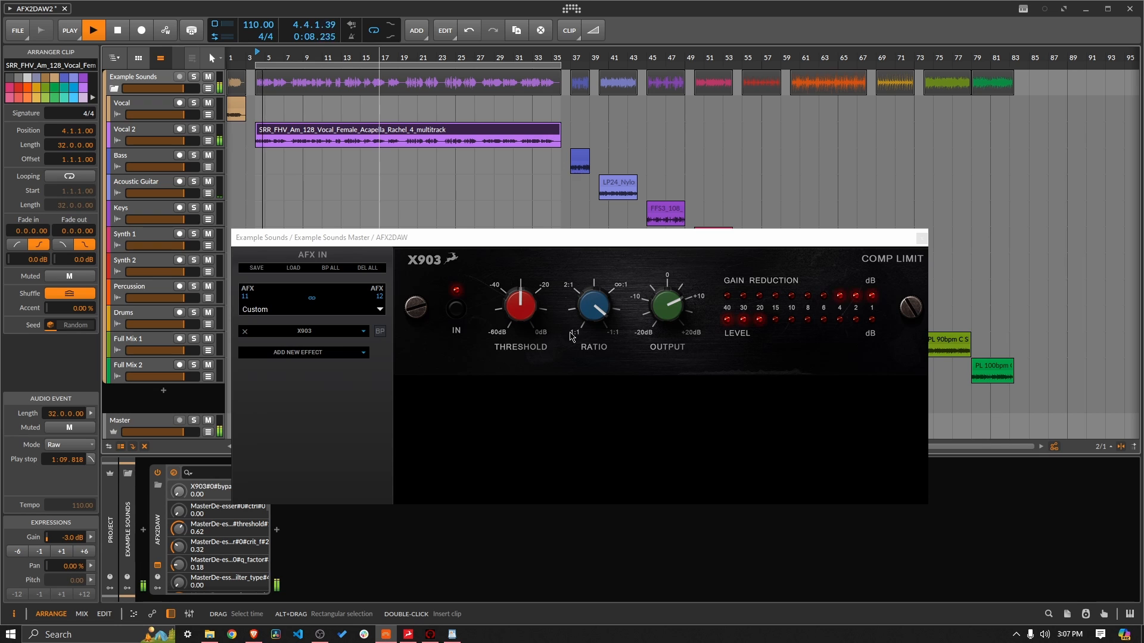
left_click_drag(597, 311, 582, 349)
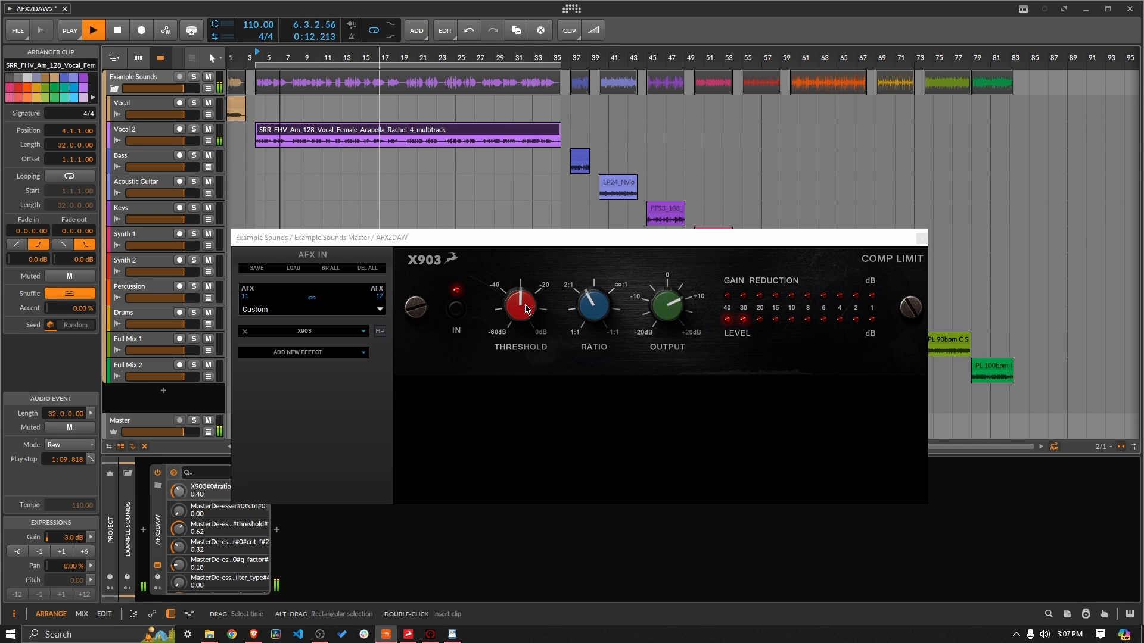
left_click_drag(521, 307, 531, 335)
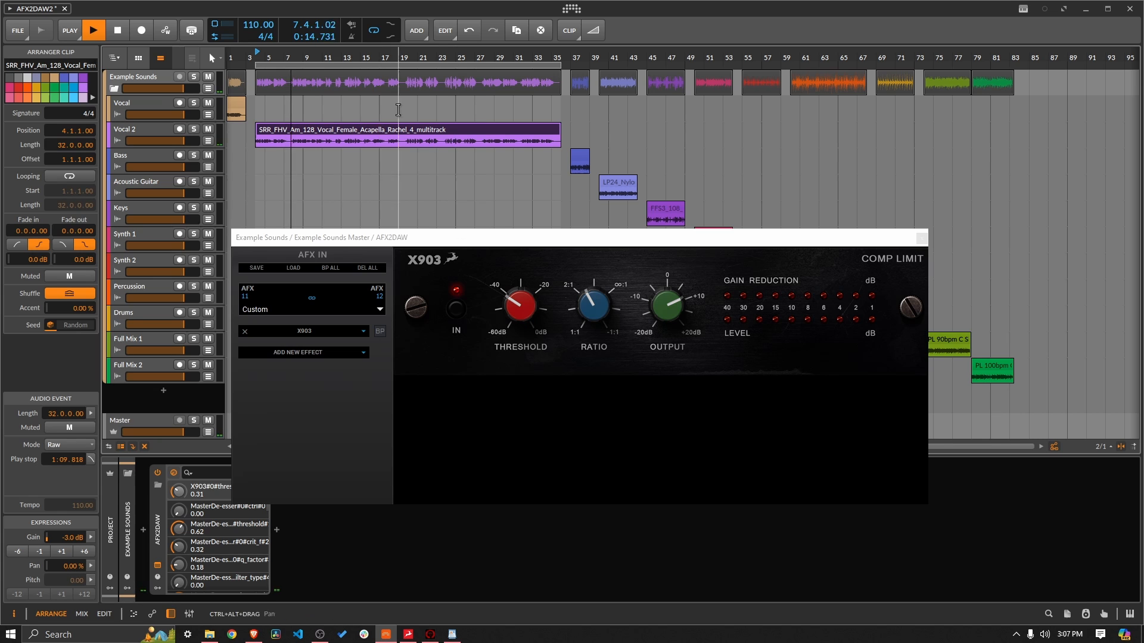
- Raise the Vocal 2 clip's gain by 3 dB to 0.0 dB
left_click(62, 552)
left_click(62, 552)
left_click(62, 552)
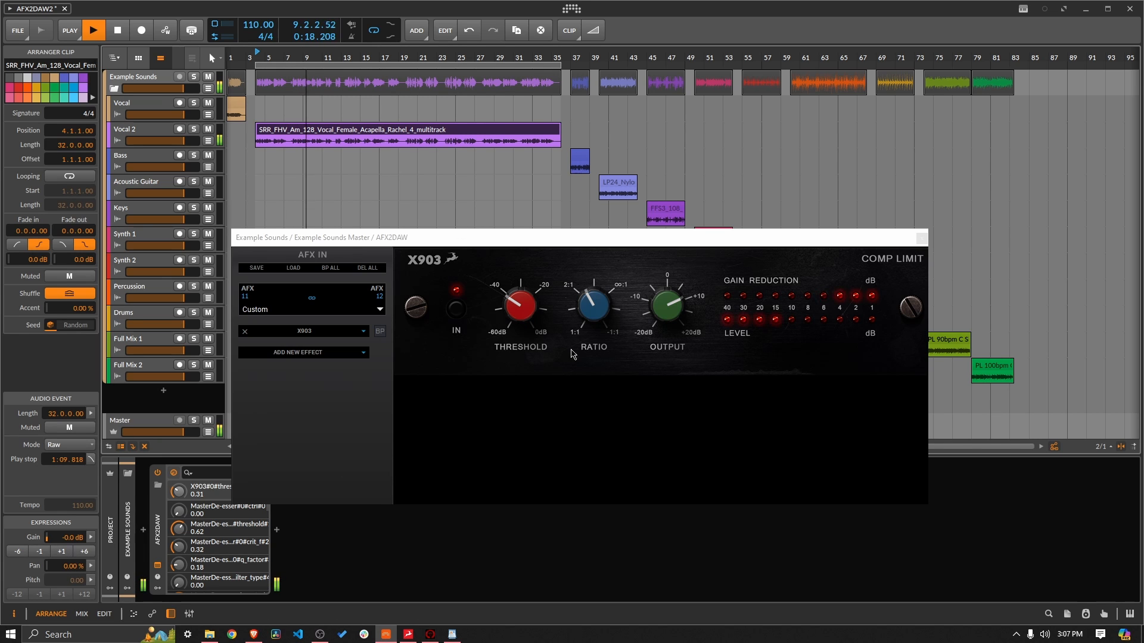
- Lower the X903's threshold to 0.25, compare the vocal with the compressor switched out and in, and set the output to 0.78
left_click_drag(532, 318, 532, 341)
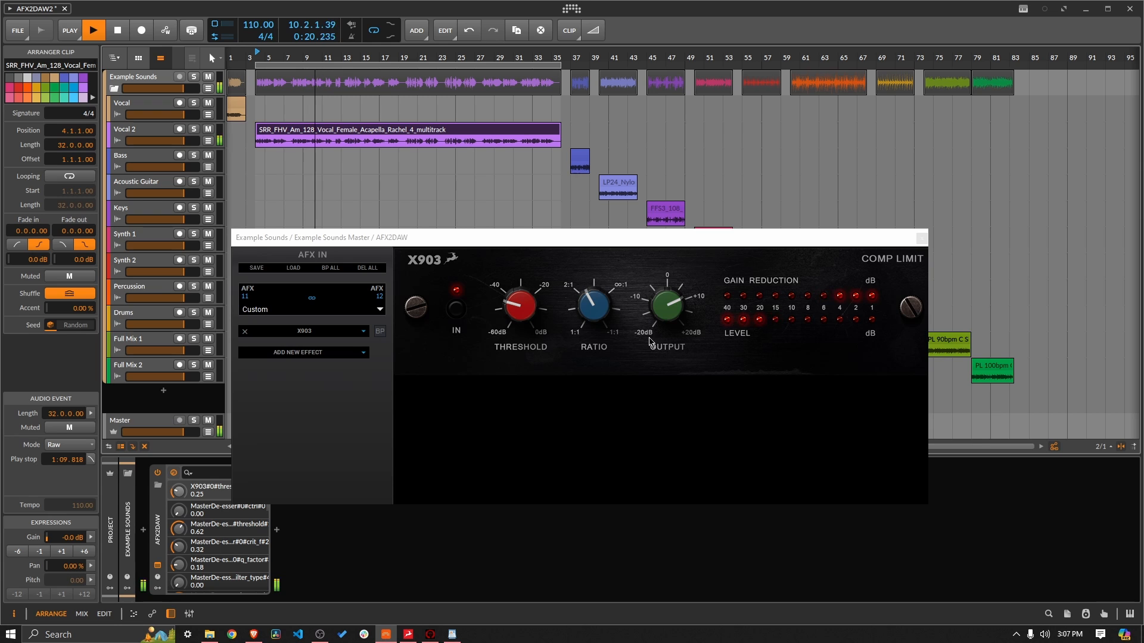
left_click(456, 316)
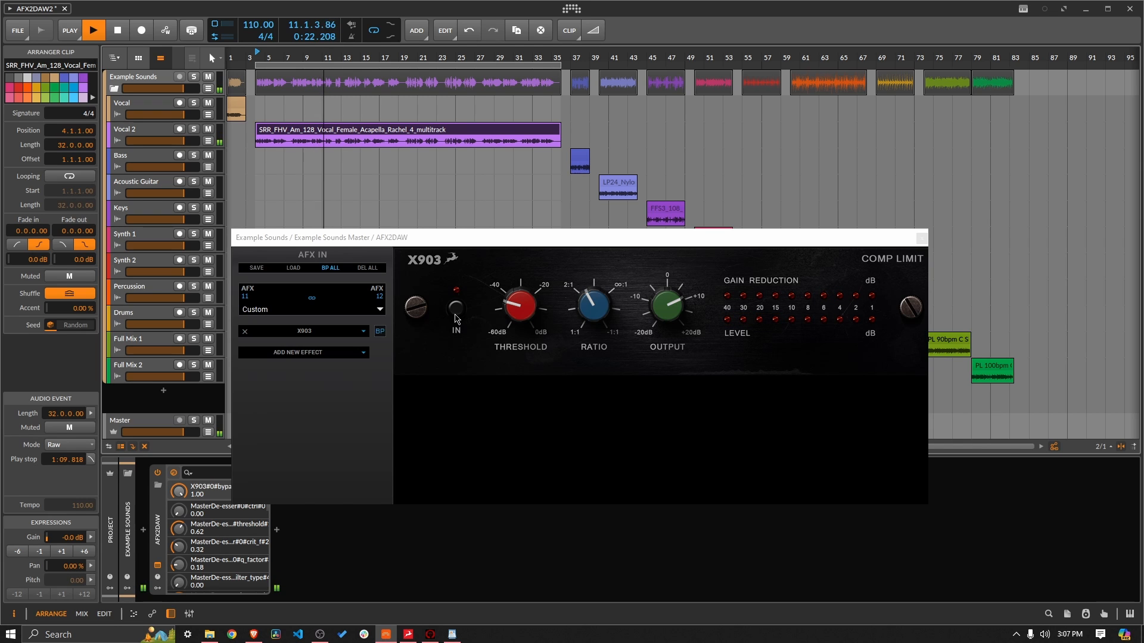
left_click(455, 310)
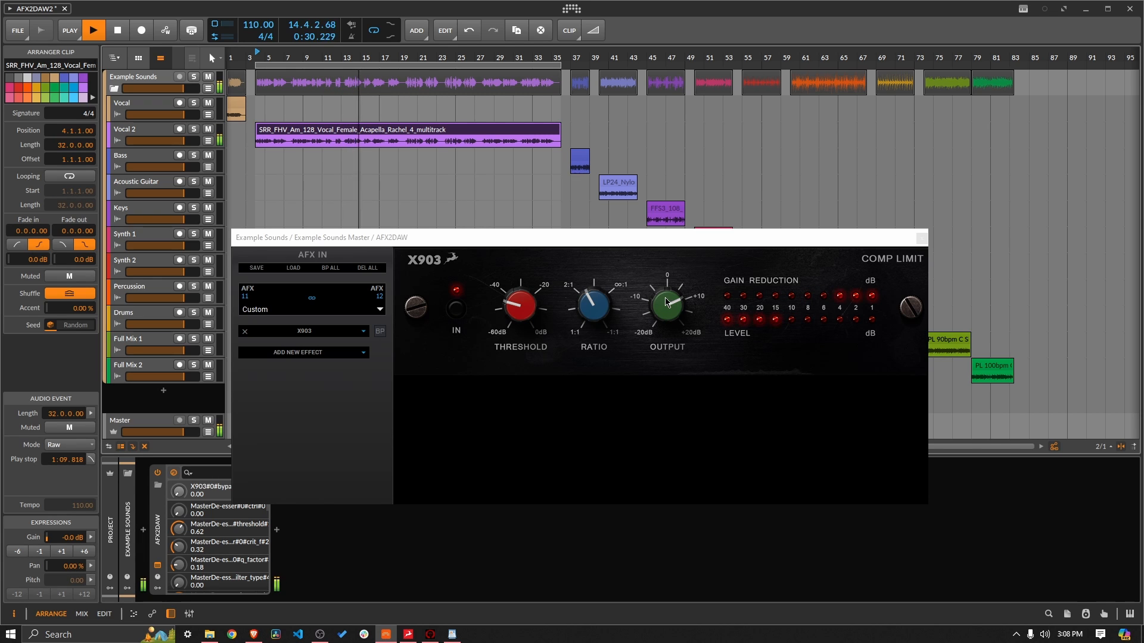
left_click_drag(668, 301, 669, 294)
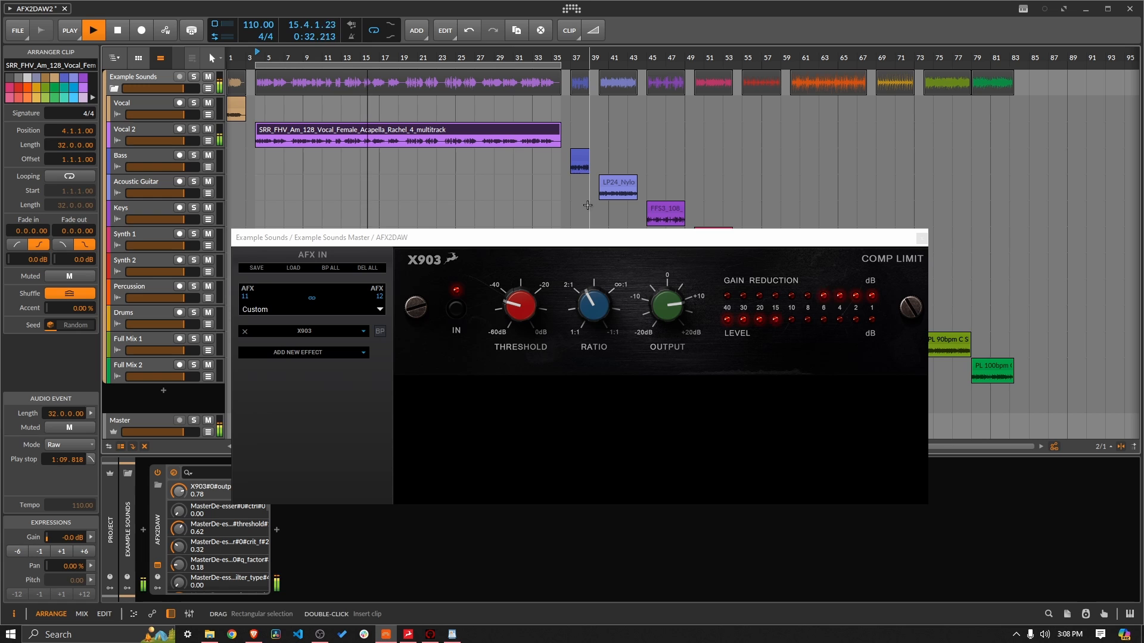
- Move the plugin window clear of the Drums clip, play that clip, and compare it with the X903 bypassed and active
left_click_drag(682, 233, 560, 83)
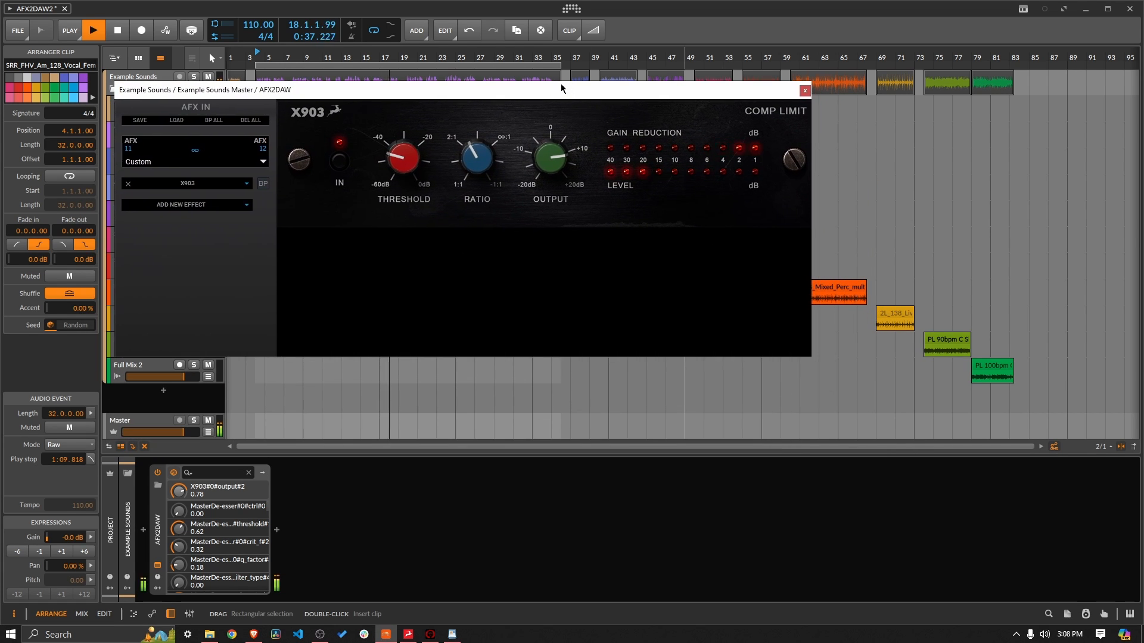
left_click(895, 312)
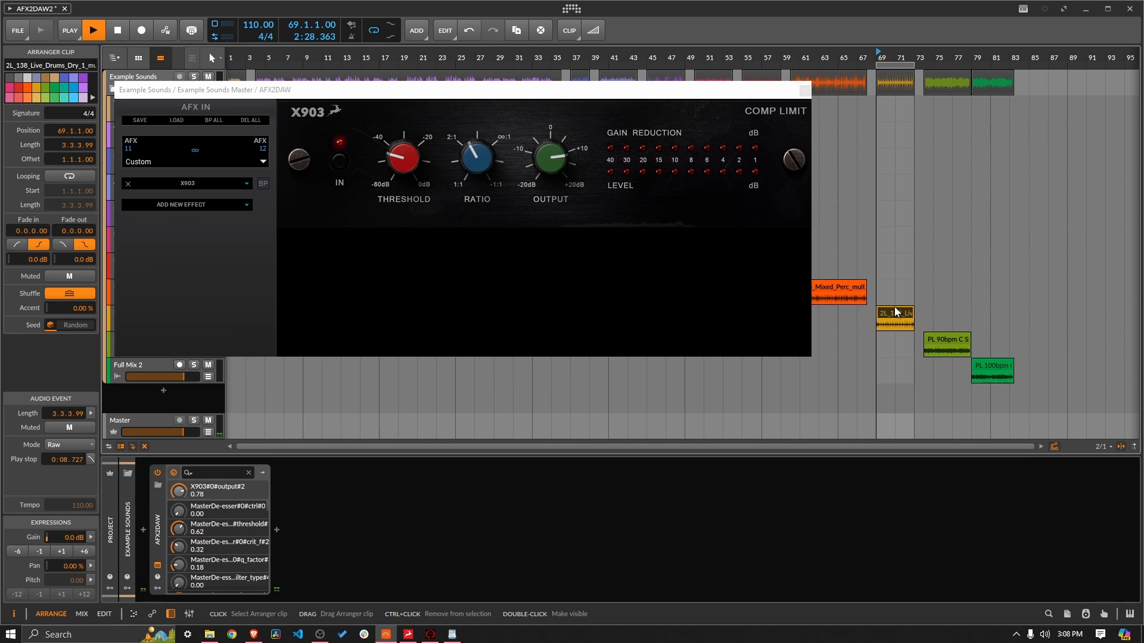
left_click_drag(611, 92, 663, 169)
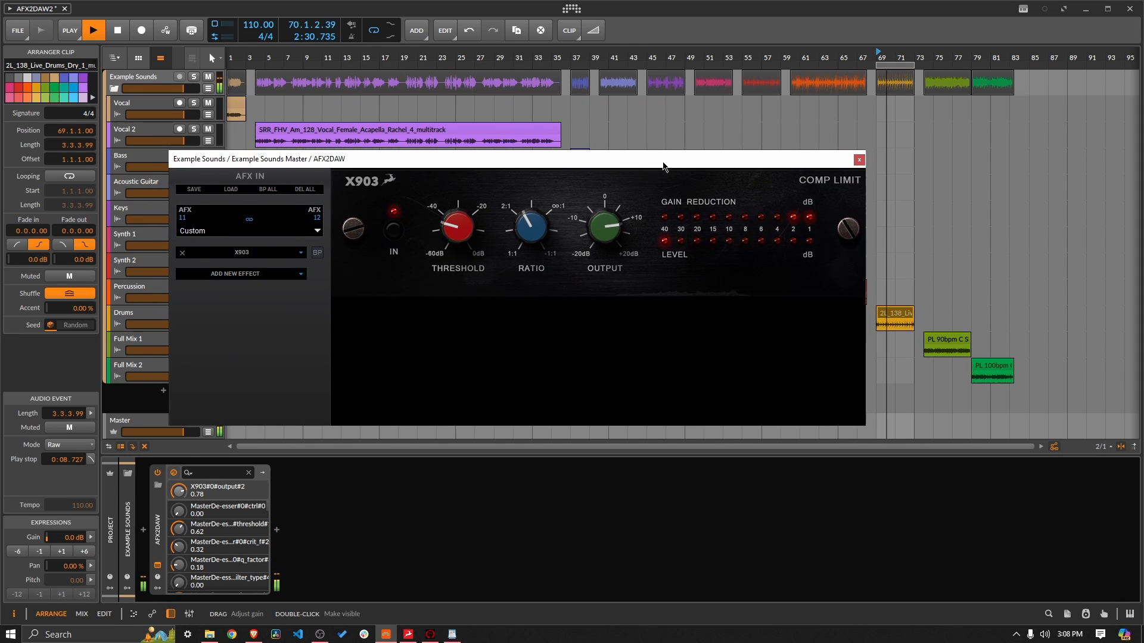
left_click(318, 254)
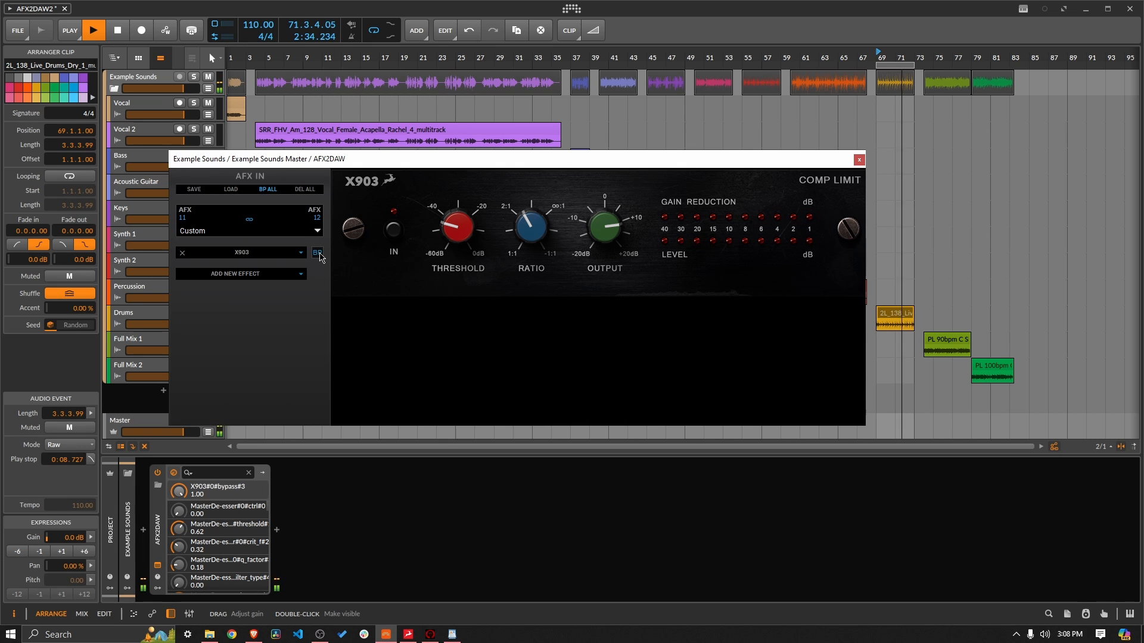
left_click(318, 253)
- Raise the X903's threshold and ratio, set output to 0.74, compare the drums bypassed and processed, and stop playback
left_click_drag(517, 240, 452, 216)
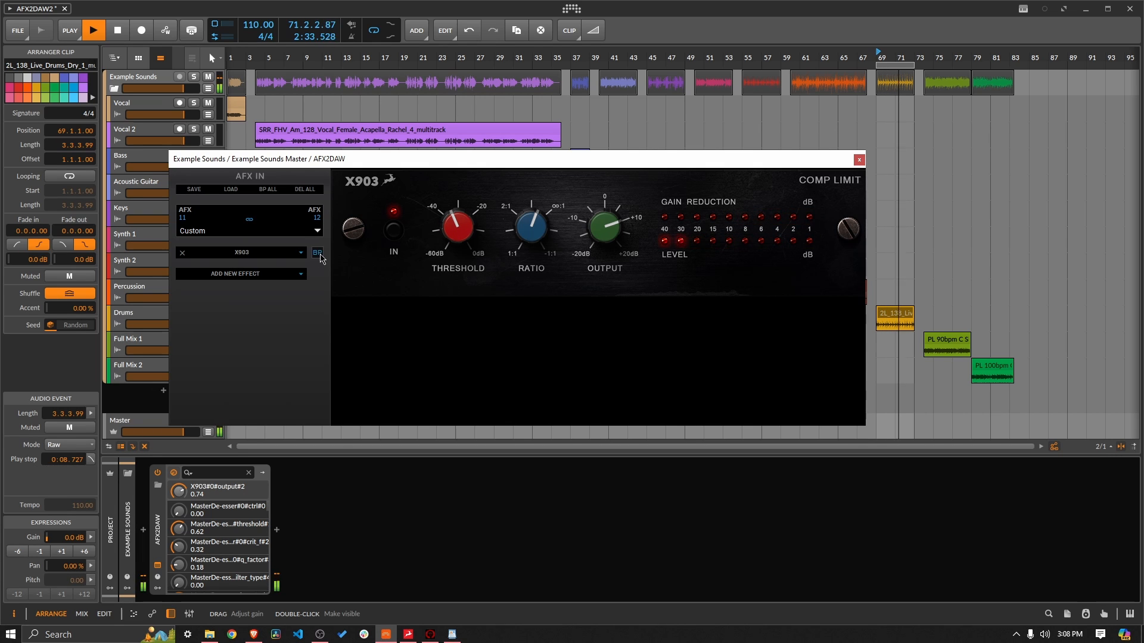
left_click(317, 257)
left_click(317, 256)
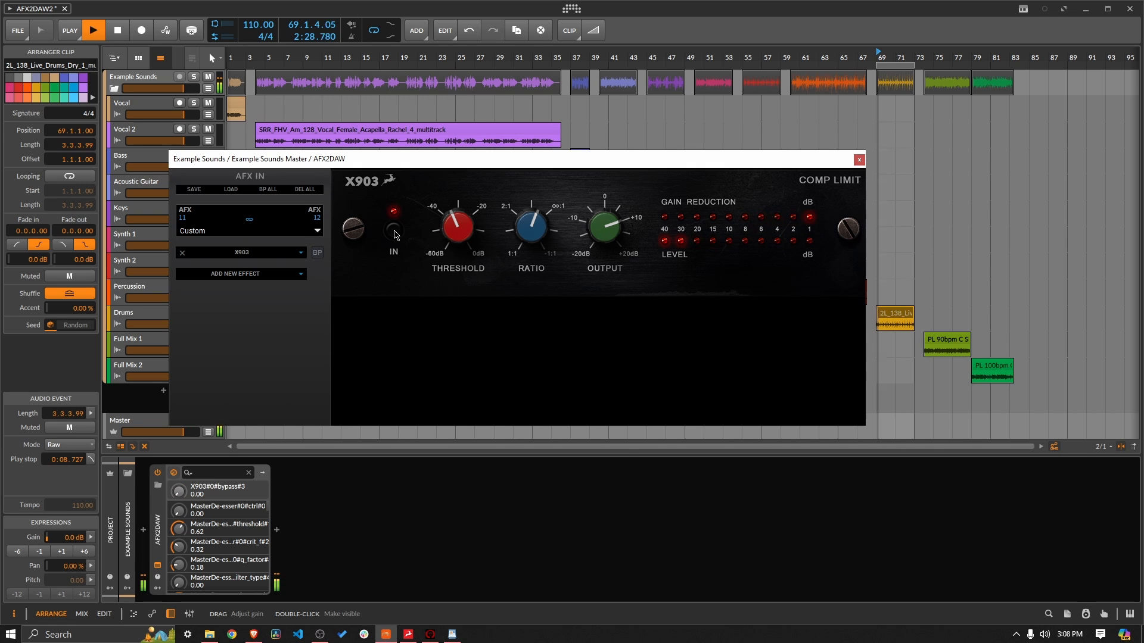
key("space")
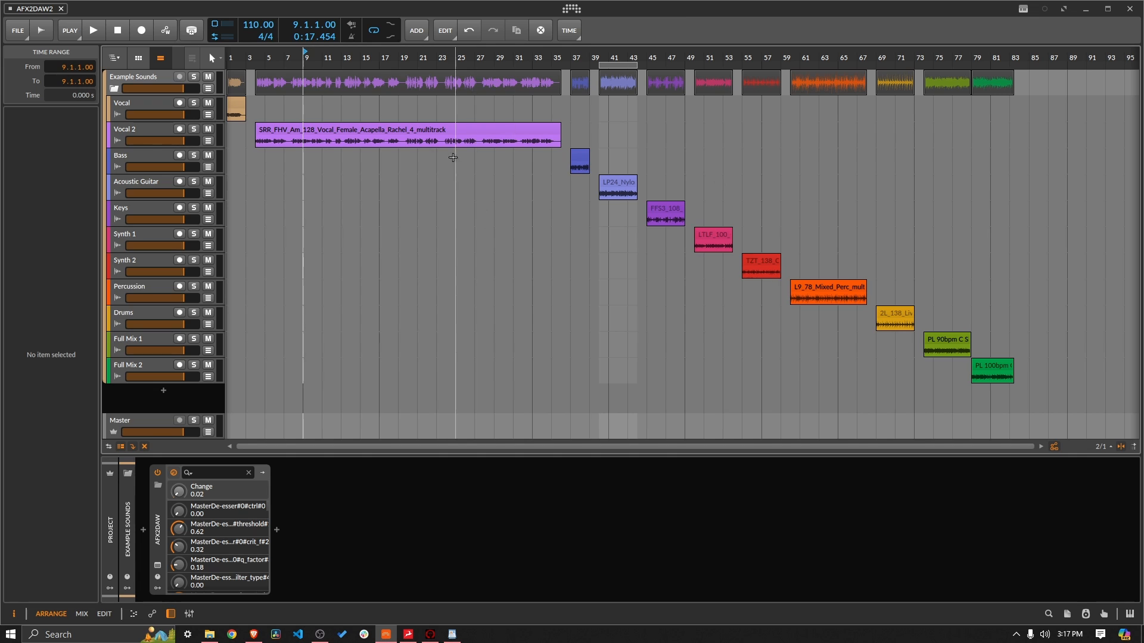
- Select the Full Mix 1 clip and play it briefly with no effect loaded
left_click(444, 131)
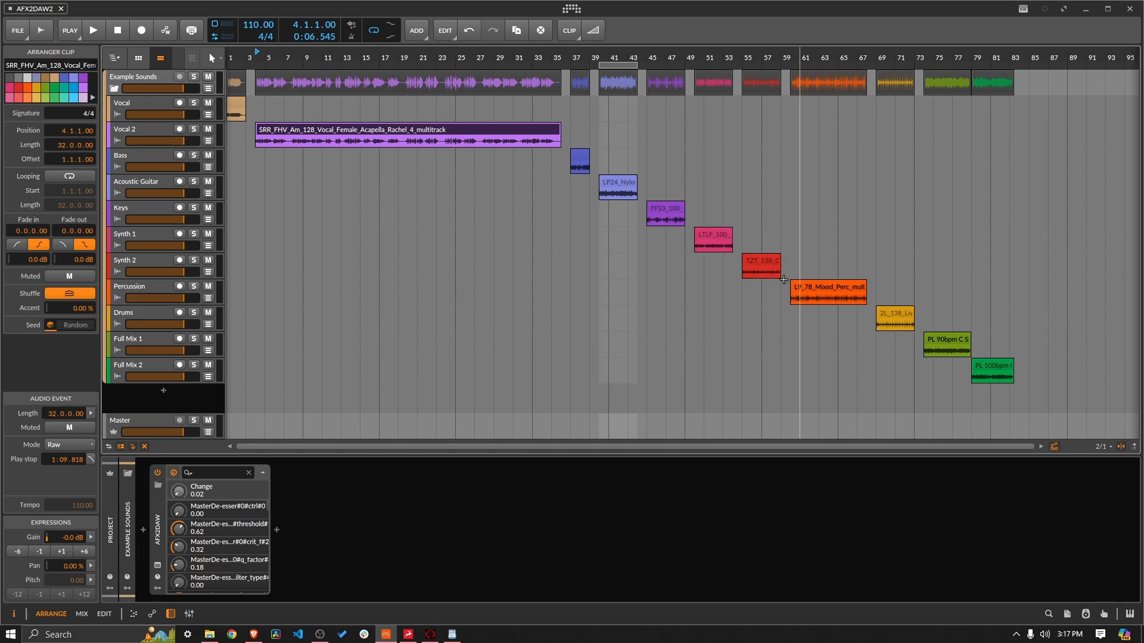
left_click(941, 345)
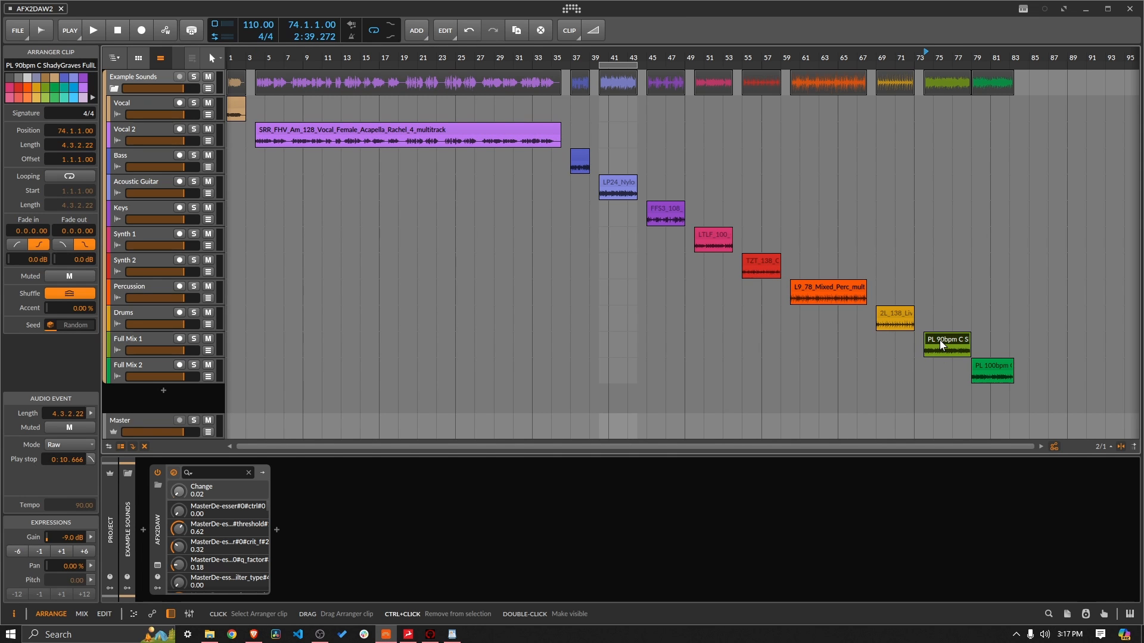
key("space")
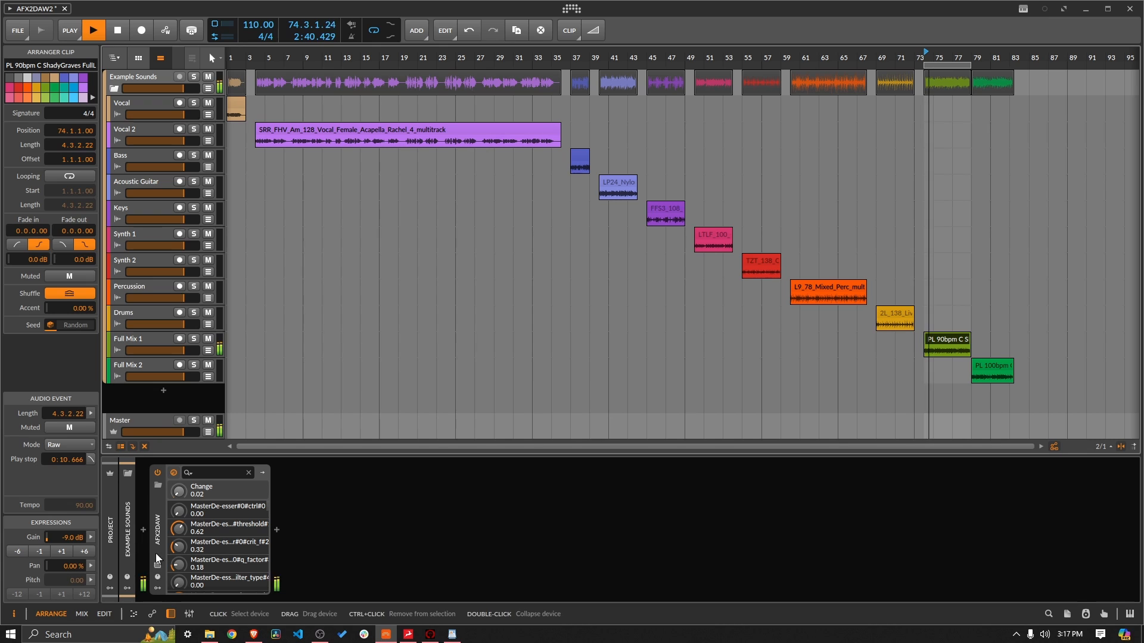
key("space")
- Open the AFX2DAW plugin window and add the Impresser from the vintage compressors
left_click(157, 565)
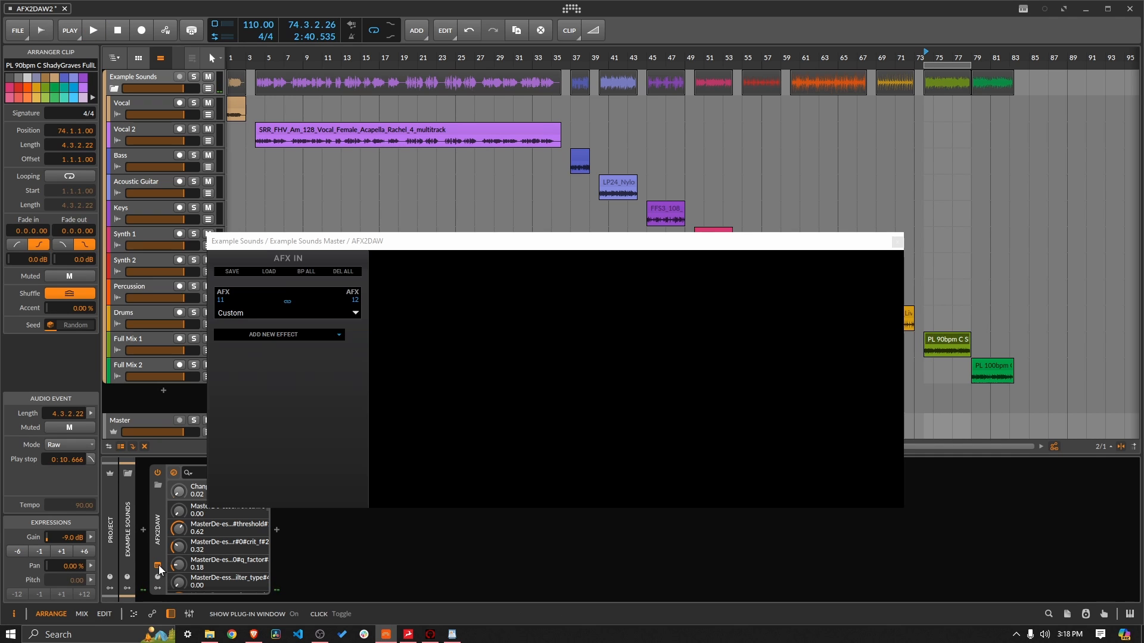
left_click(317, 335)
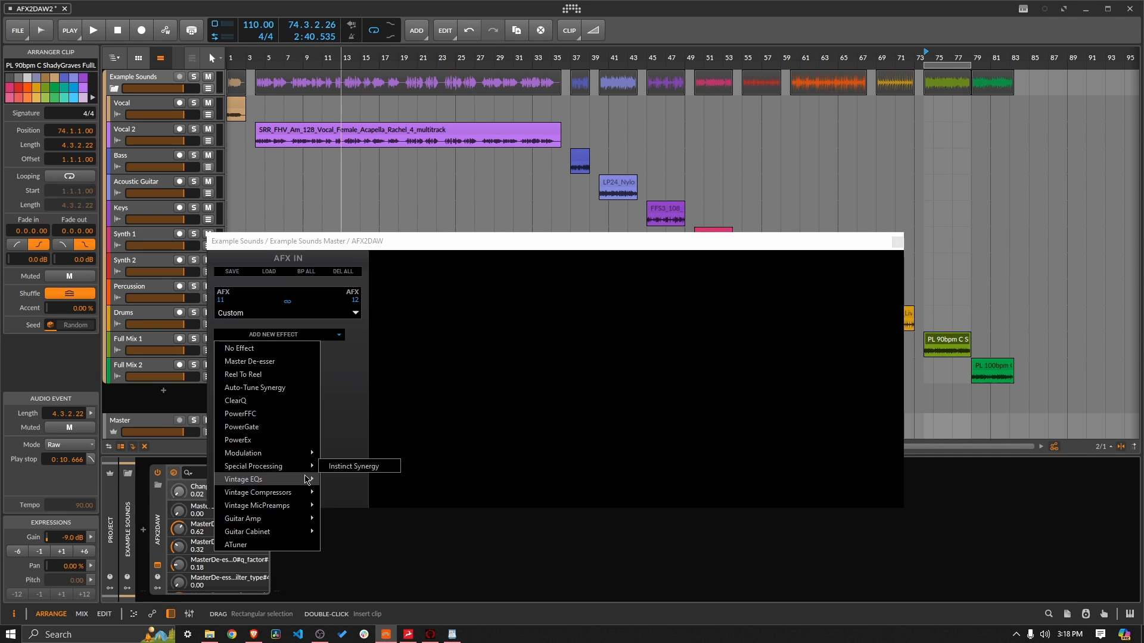
mouse_move(286, 493)
left_click(357, 519)
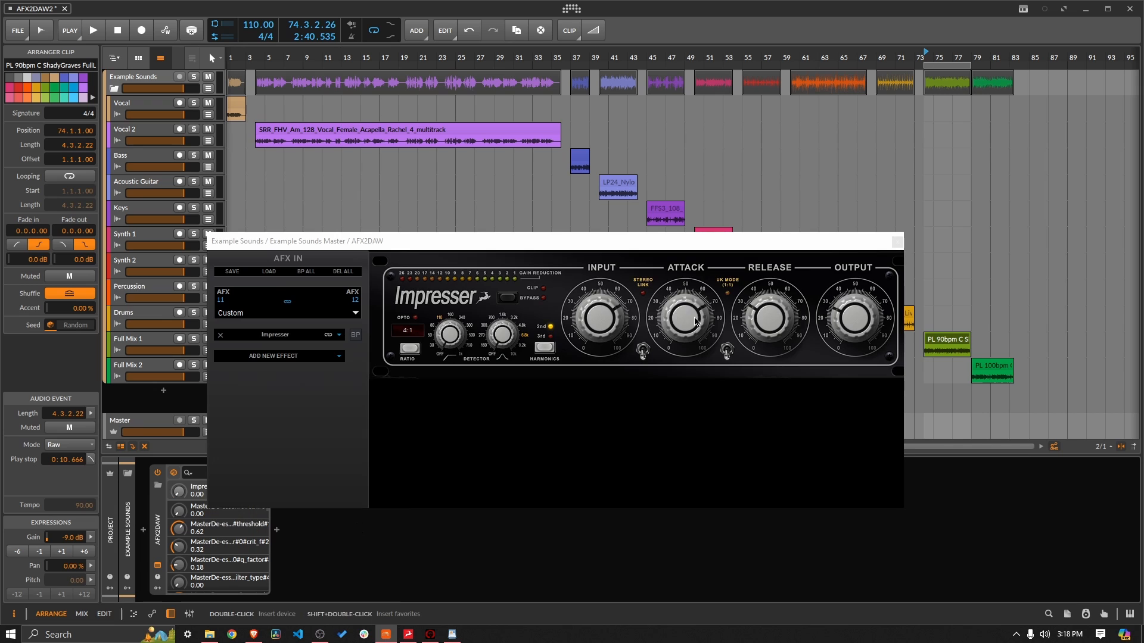
- Play Full Mix 1 through the Impresser, try the 2:1 ratio, return to 4:1, and compare bypassed and processed sound
key("space")
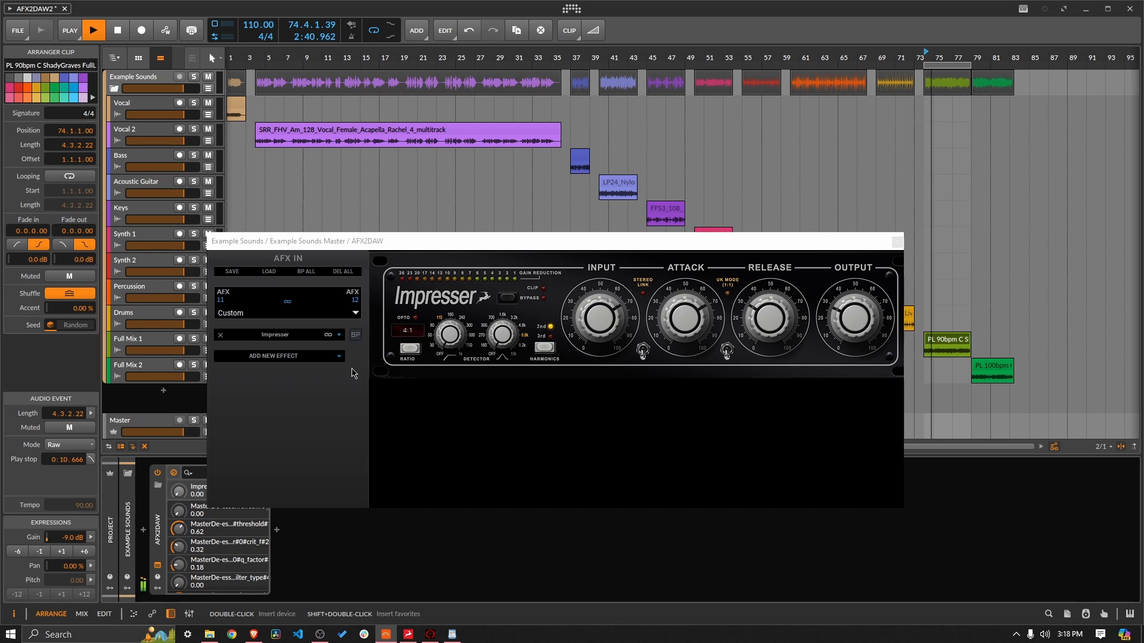
left_click(410, 348)
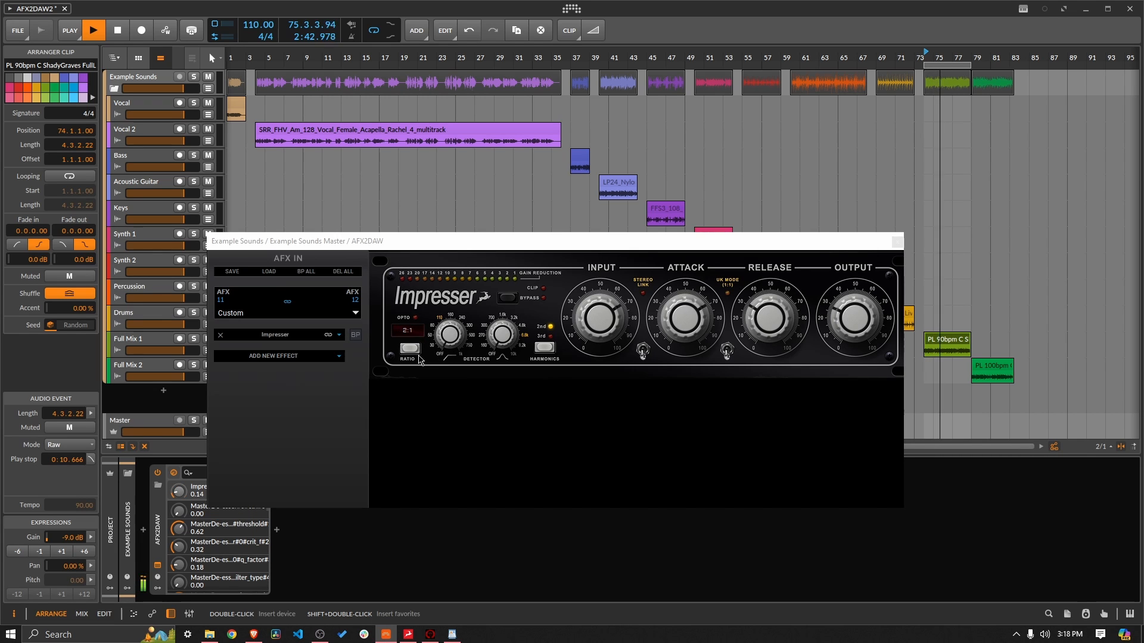
left_click(419, 357)
left_click(514, 298)
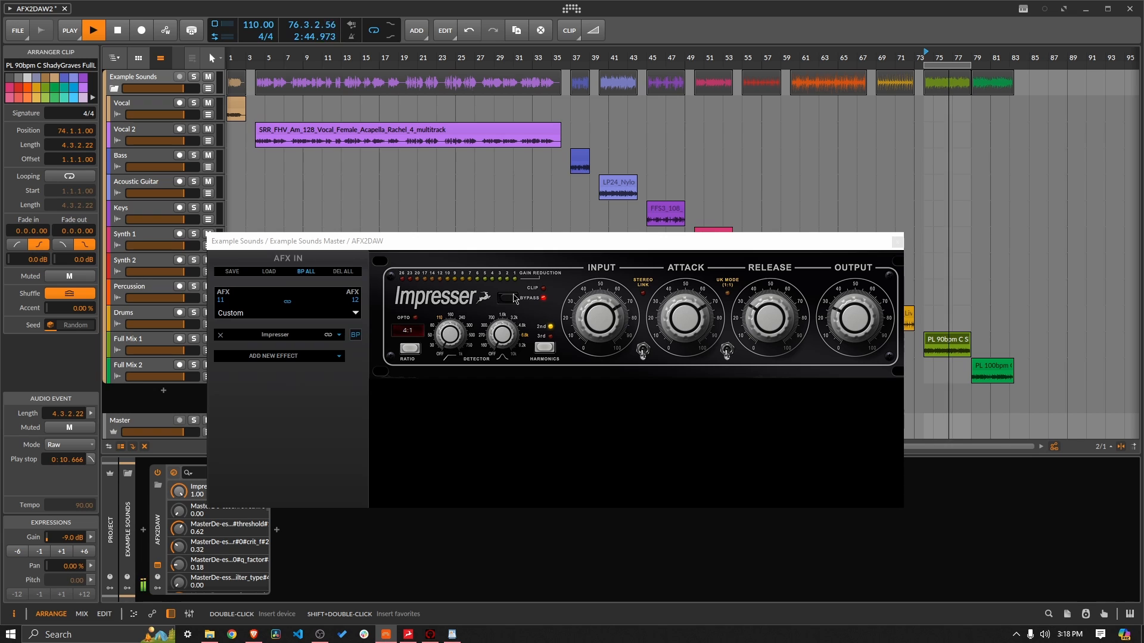
left_click(513, 298)
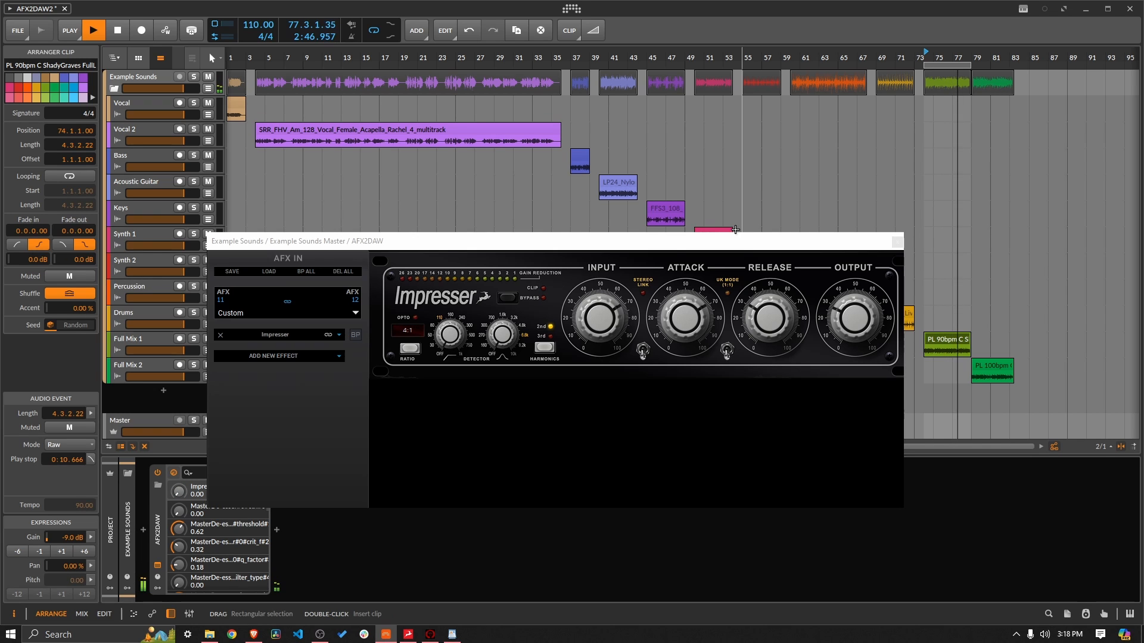
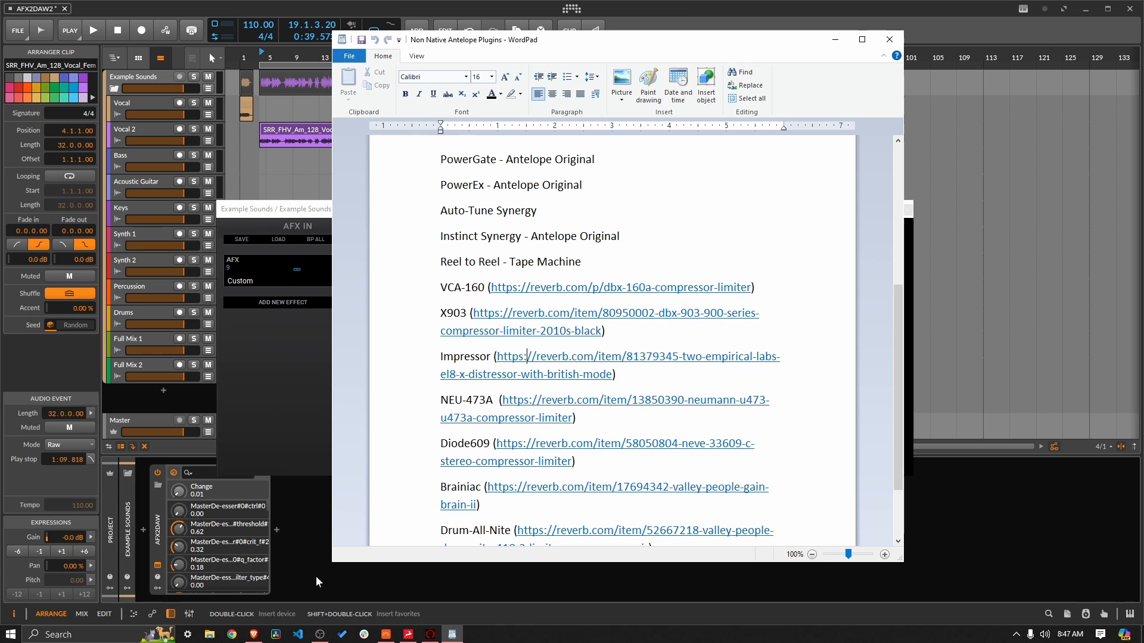
- Look through the Reverb listing's photos of the Empirical Labs EL8-X Distressor in the Brave browser and return to Bitwig Studio
left_click(254, 634)
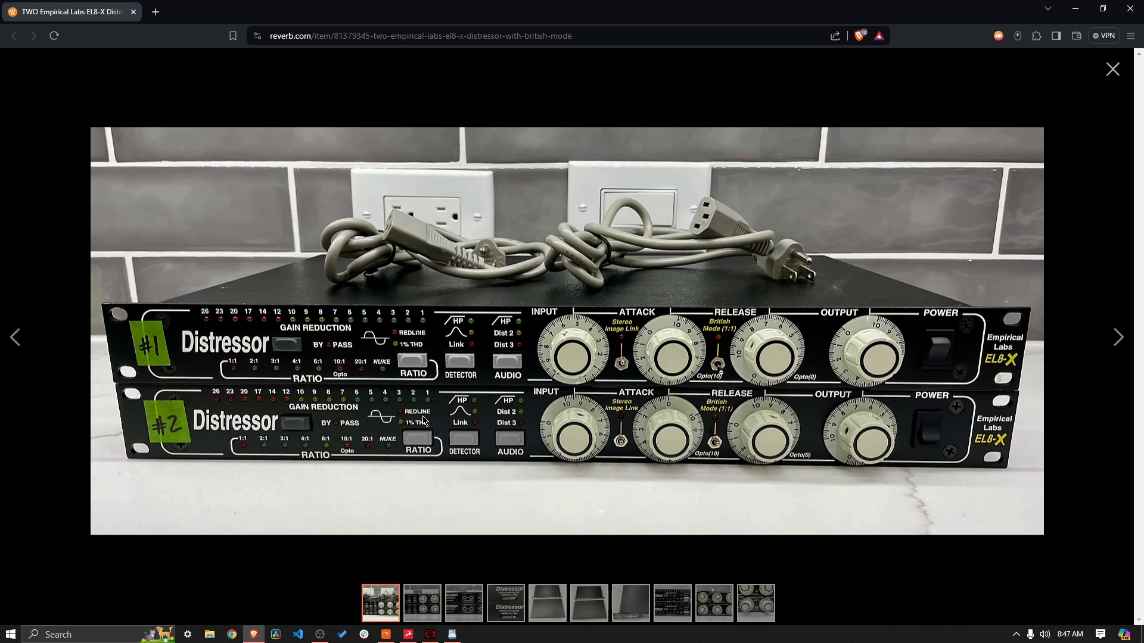
left_click(422, 603)
left_click(463, 603)
left_click(506, 603)
left_click(544, 603)
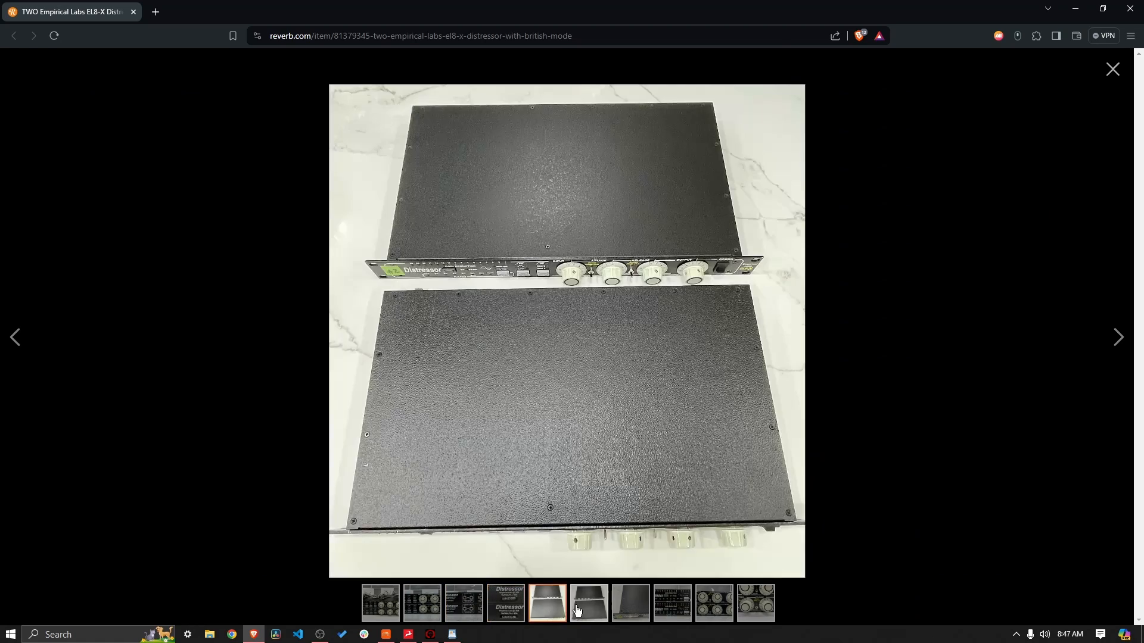
left_click(631, 603)
left_click(730, 603)
left_click(752, 603)
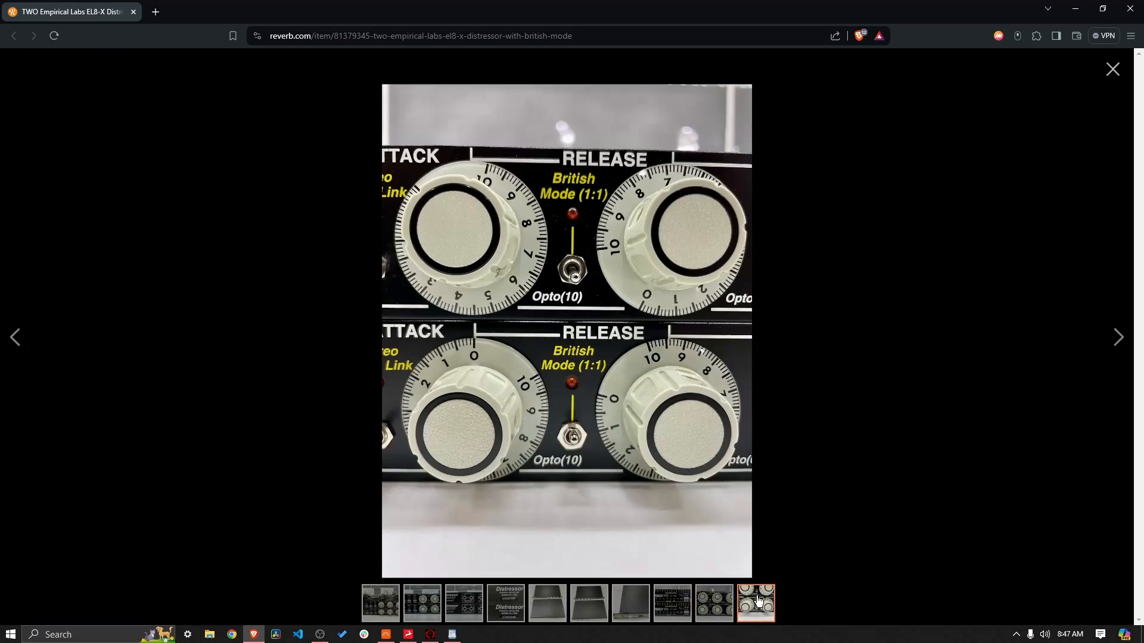
left_click(714, 602)
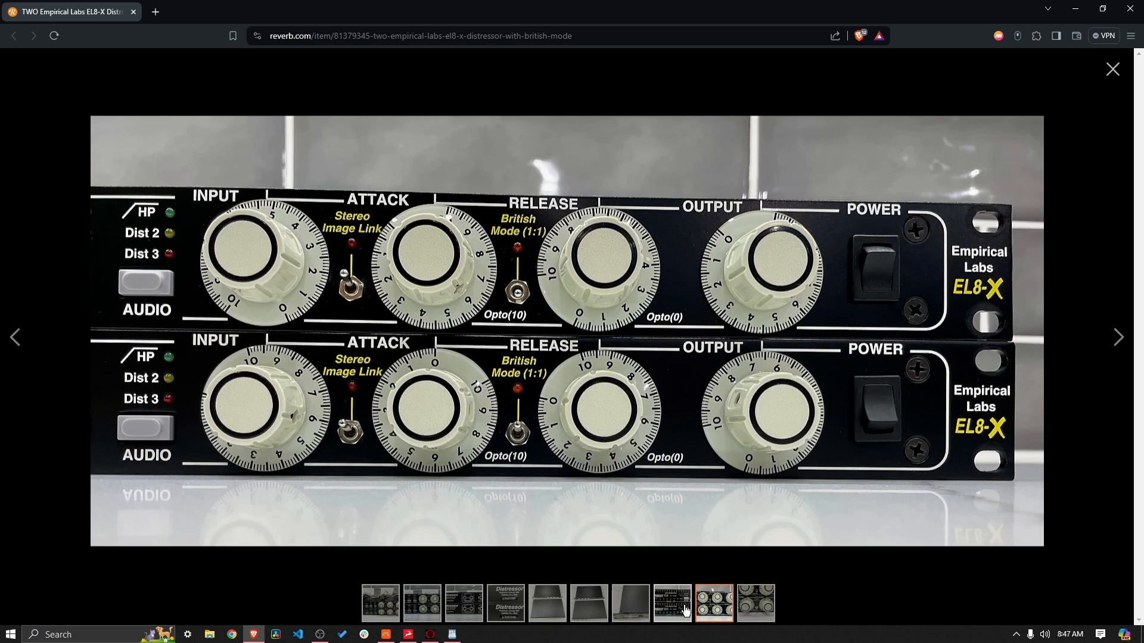
left_click(686, 609)
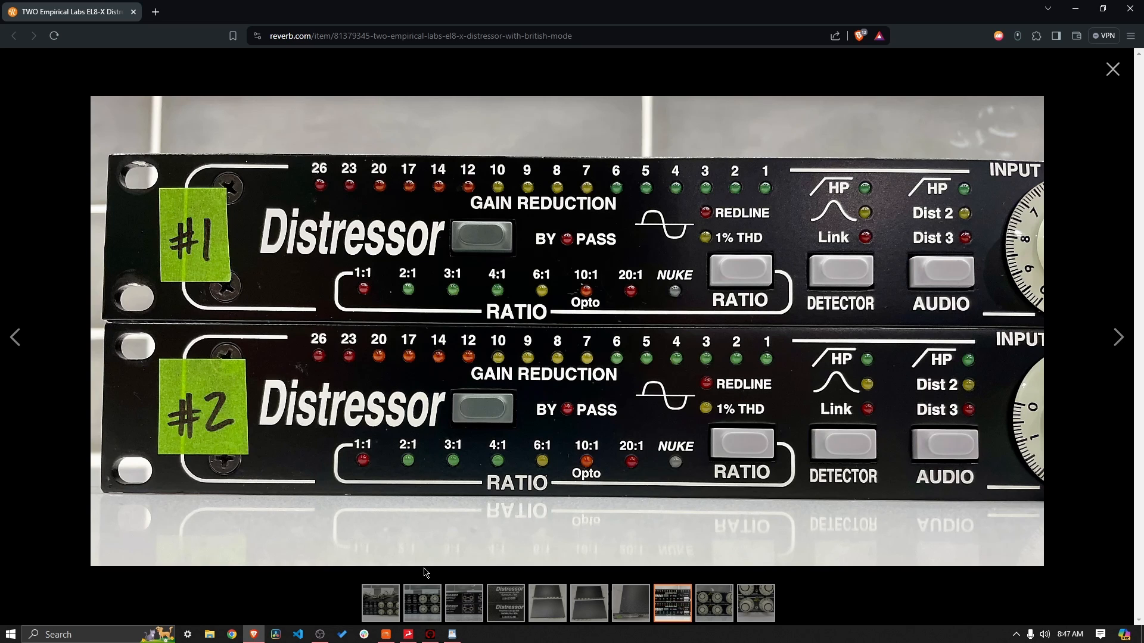
left_click(386, 634)
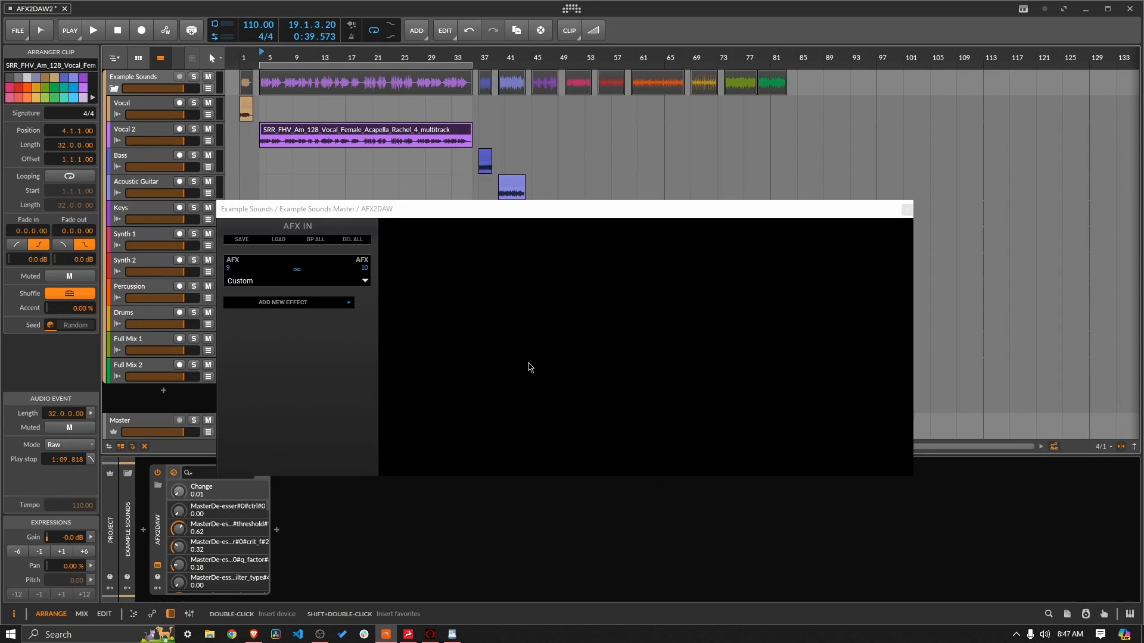
- Move the plugin window clear of the tracks, select the Vocal 2 clip and play it briefly with no effect loaded
left_click_drag(520, 215, 528, 261)
left_click(317, 133)
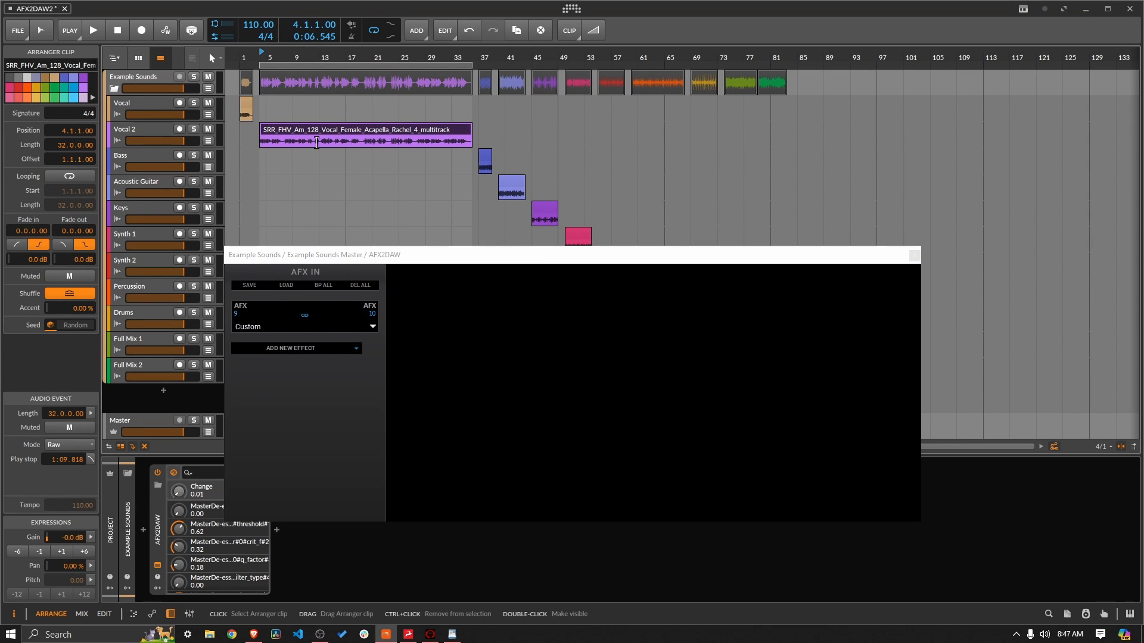
key("space")
key("space")
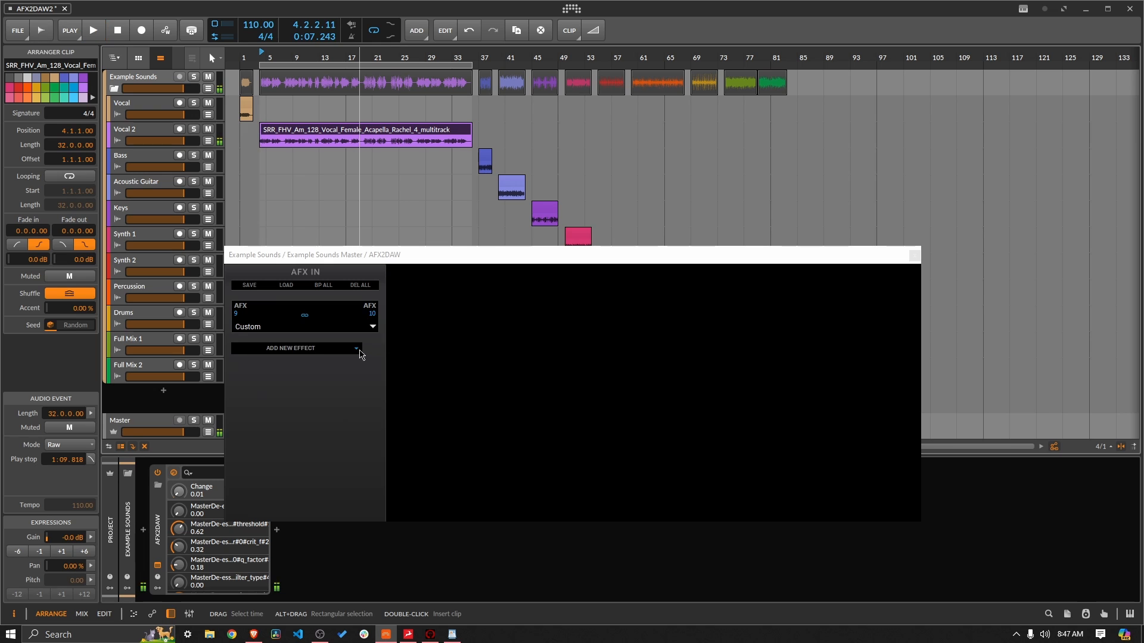
- Add the Impresser from the vintage compressors and move its plugin window up
left_click(357, 349)
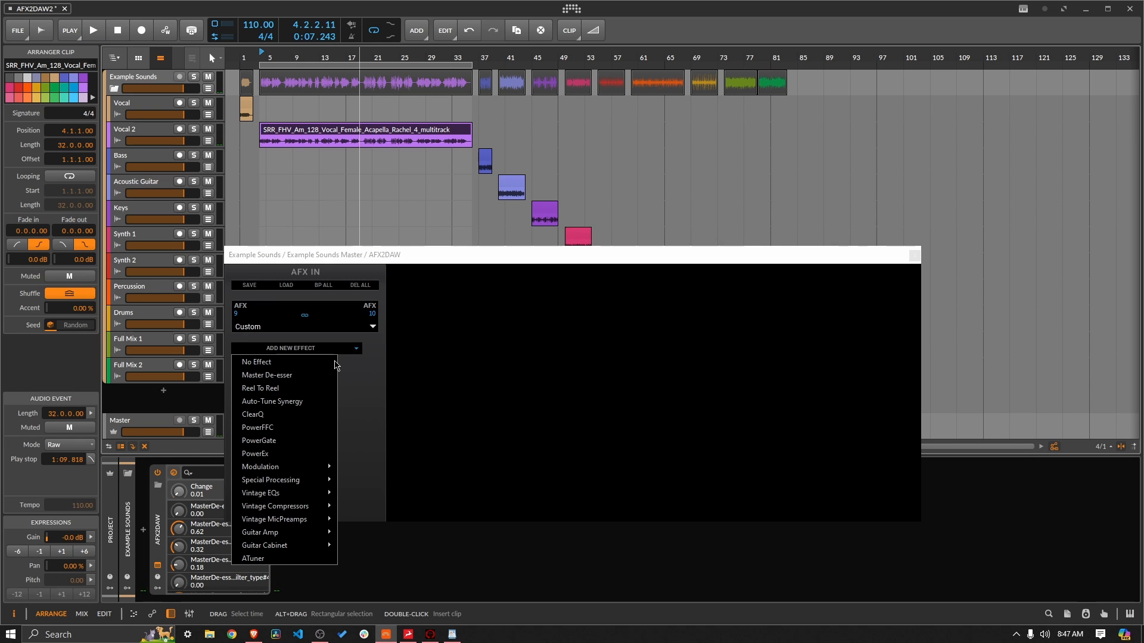
mouse_move(322, 506)
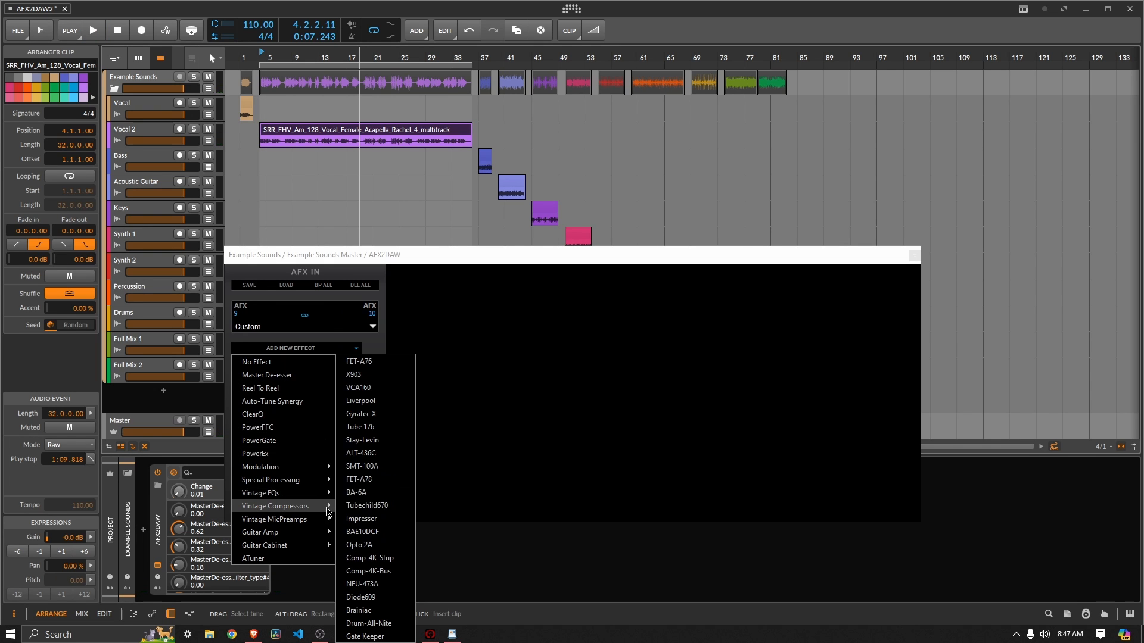
left_click(374, 519)
left_click_drag(494, 260, 474, 199)
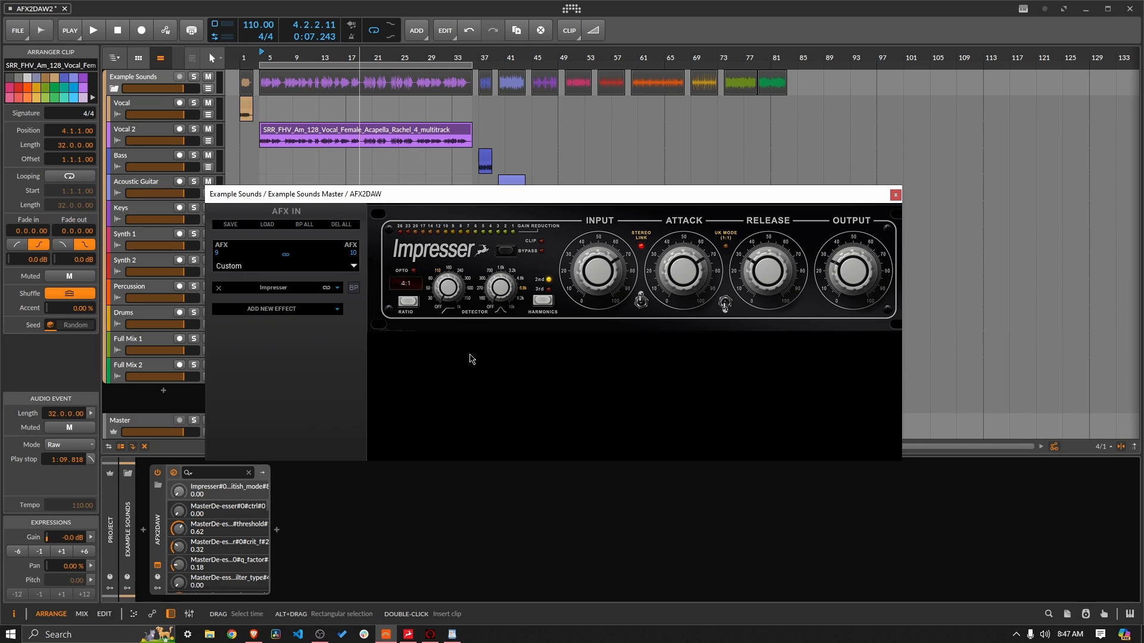
- Set the Impresser's compression ratio to the 10:1 opto setting
left_click(415, 308)
left_click(409, 302)
left_click(409, 301)
left_click(408, 302)
left_click(408, 301)
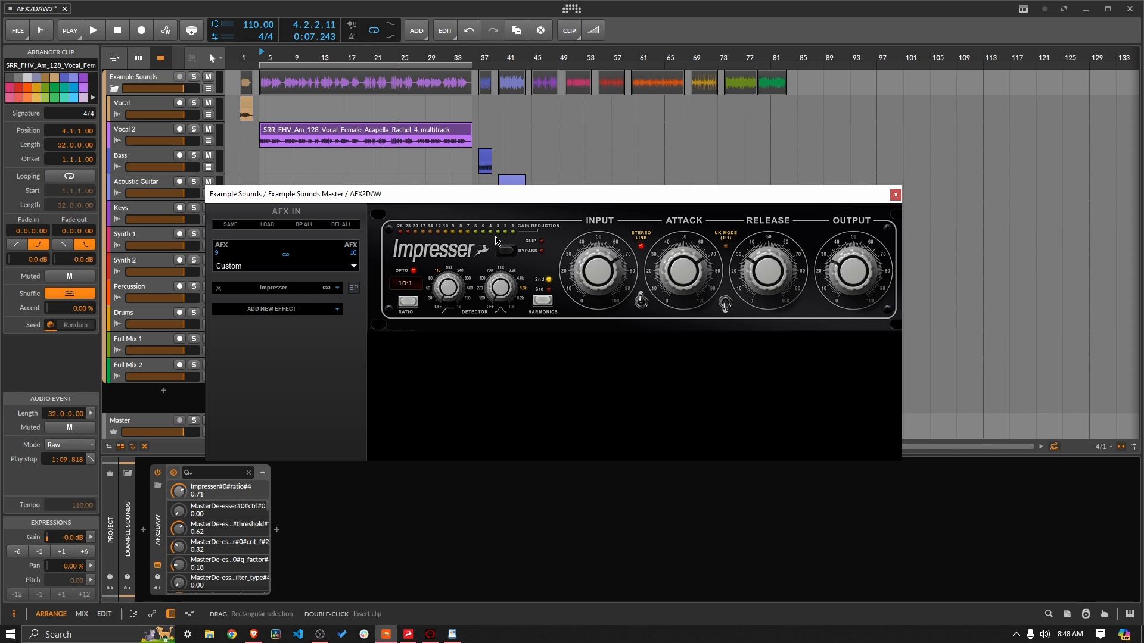
- Play the vocal and set the Impresser's high-frequency detector filter to 0.40, release to 0.61 and attack to 0.00
key("space")
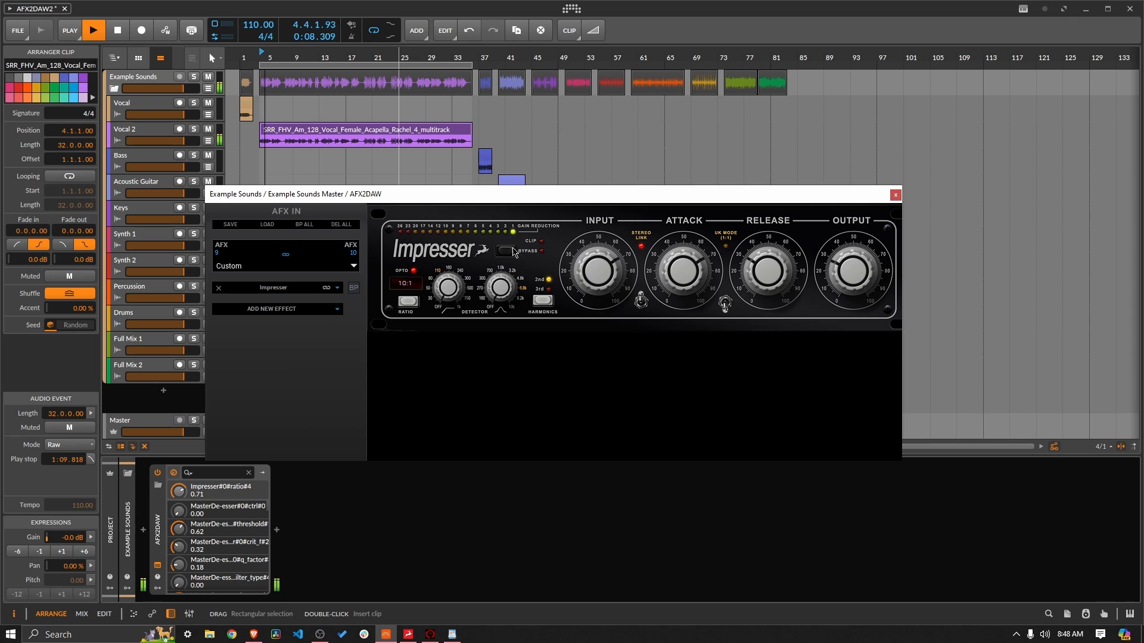
left_click(508, 288)
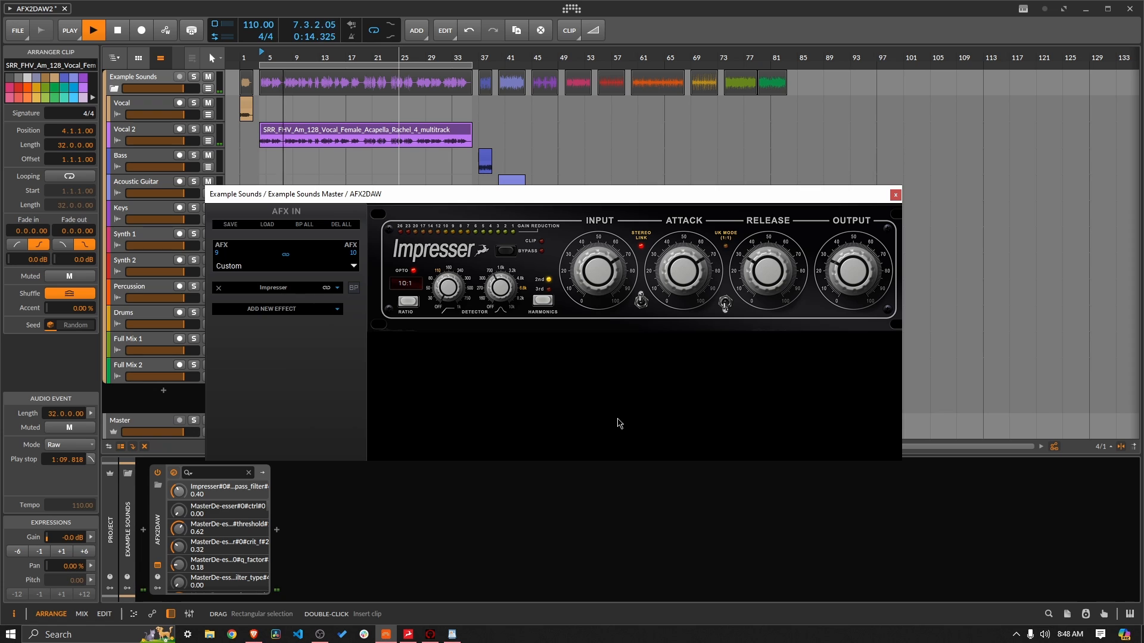
left_click(768, 271)
left_click_drag(767, 271, 768, 213)
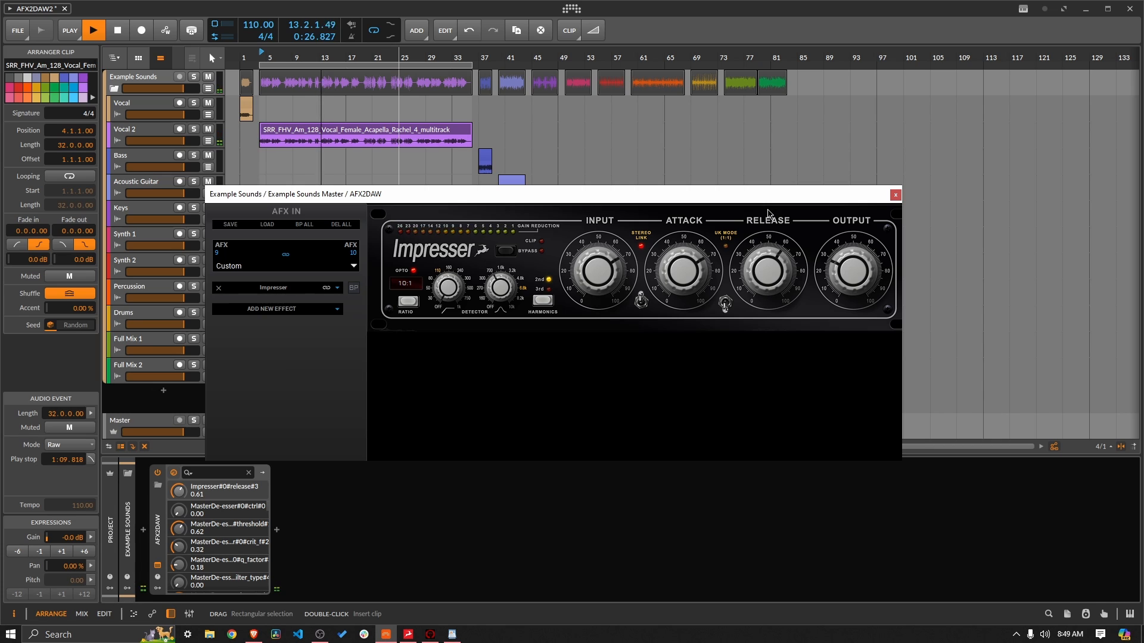
left_click(690, 280)
left_click_drag(690, 280, 709, 445)
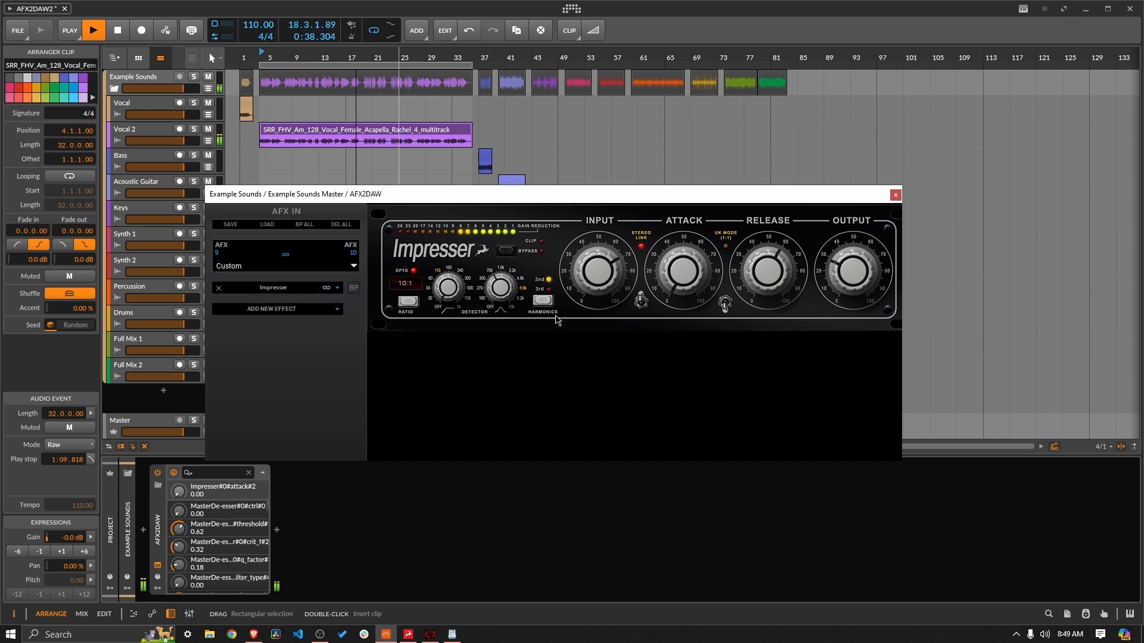
- Try the 20:1, Nuke and 6:1 ratios on the playing vocal and return the ratio to 10:1
left_click(412, 308)
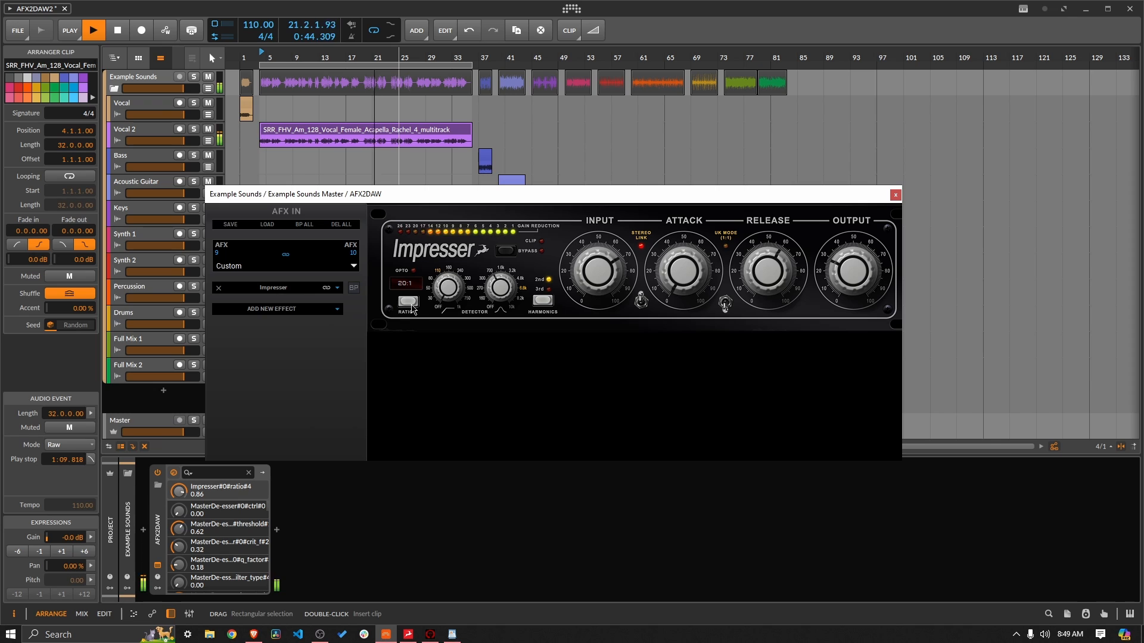
left_click(412, 308)
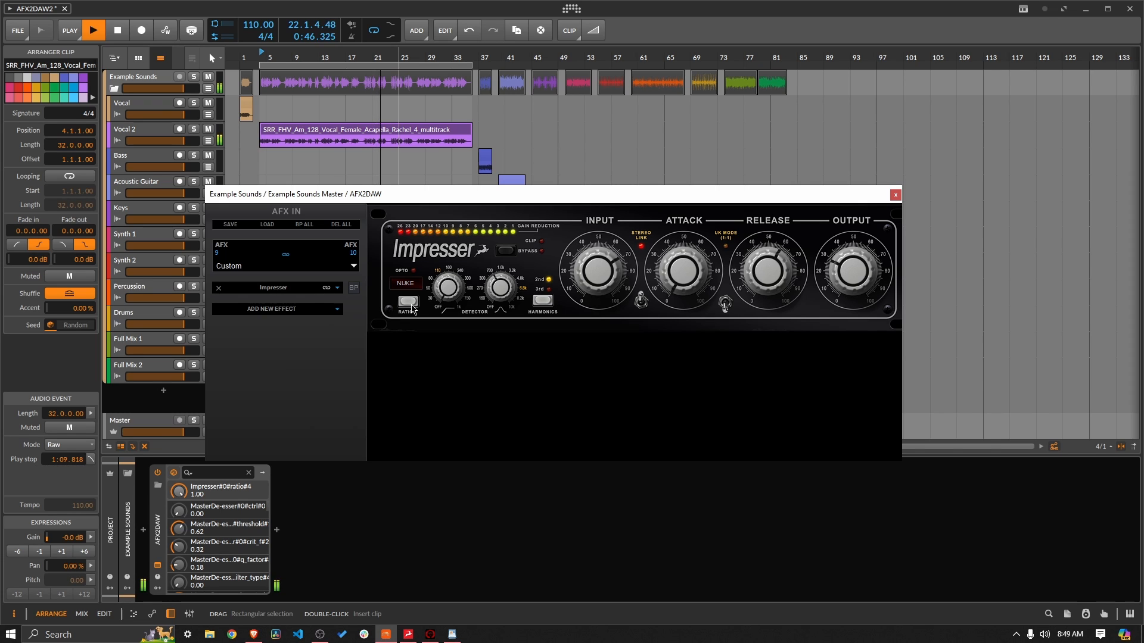
left_click(411, 308)
left_click(408, 302)
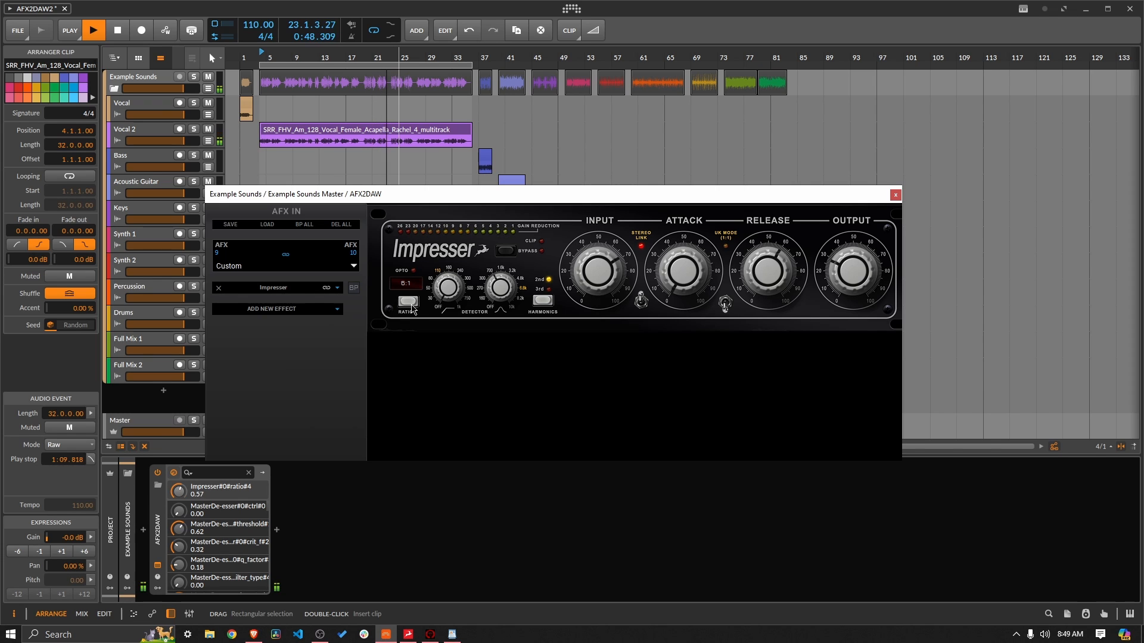
left_click(408, 301)
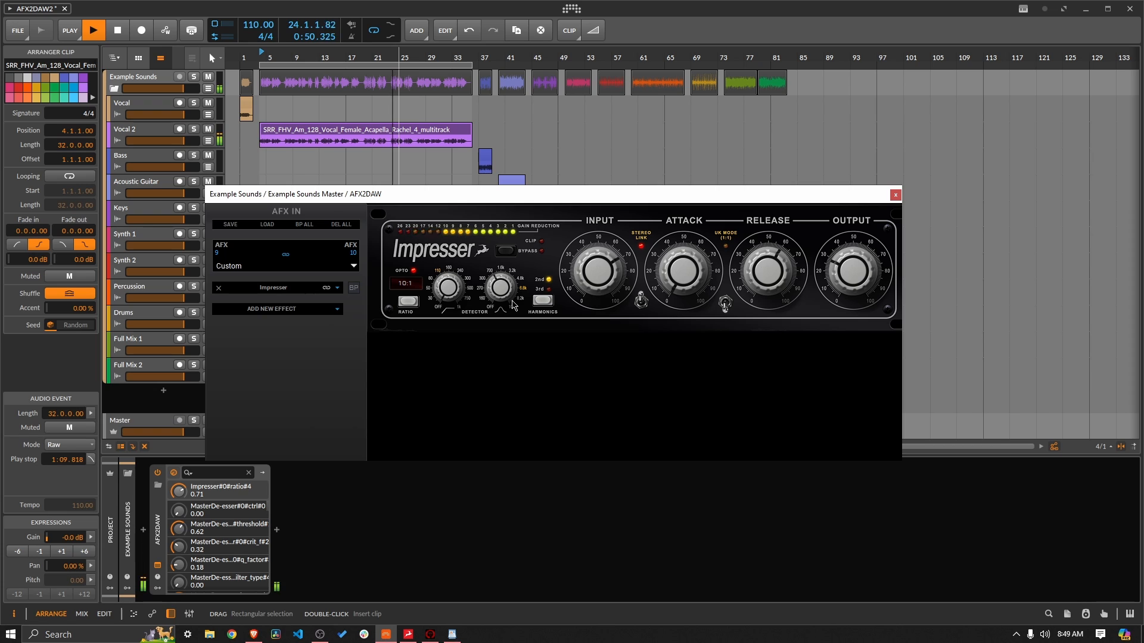
- Set the Impresser's low-frequency detector filter to 0.30, compare 2nd and 3rd harmonics, and leave 3rd harmonics on
left_click(456, 297)
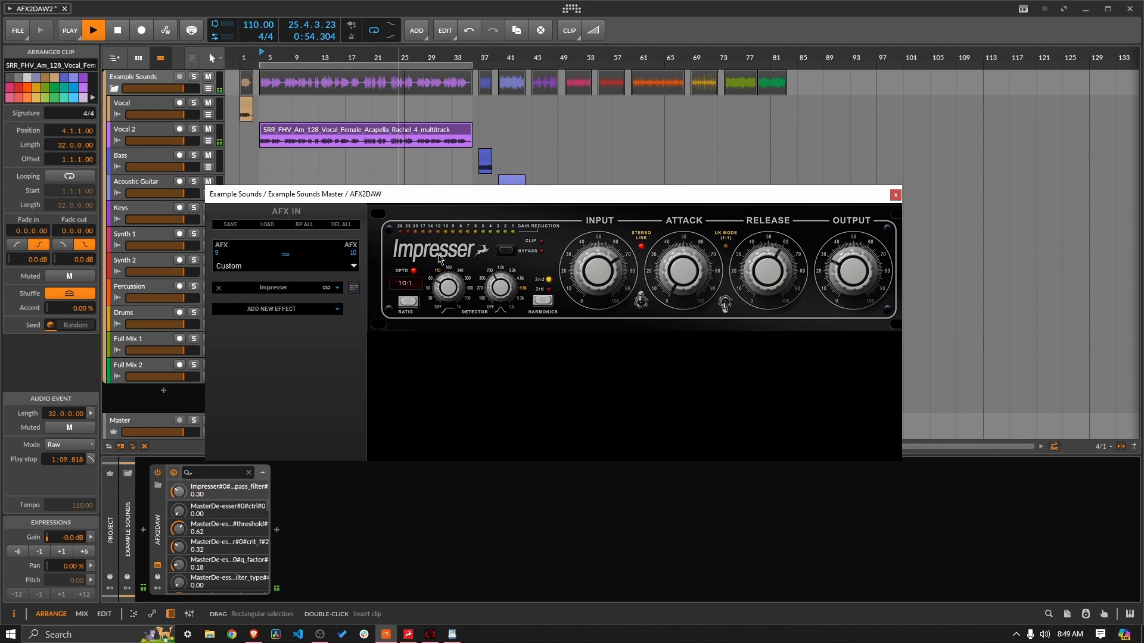
left_click(502, 290)
left_click(549, 300)
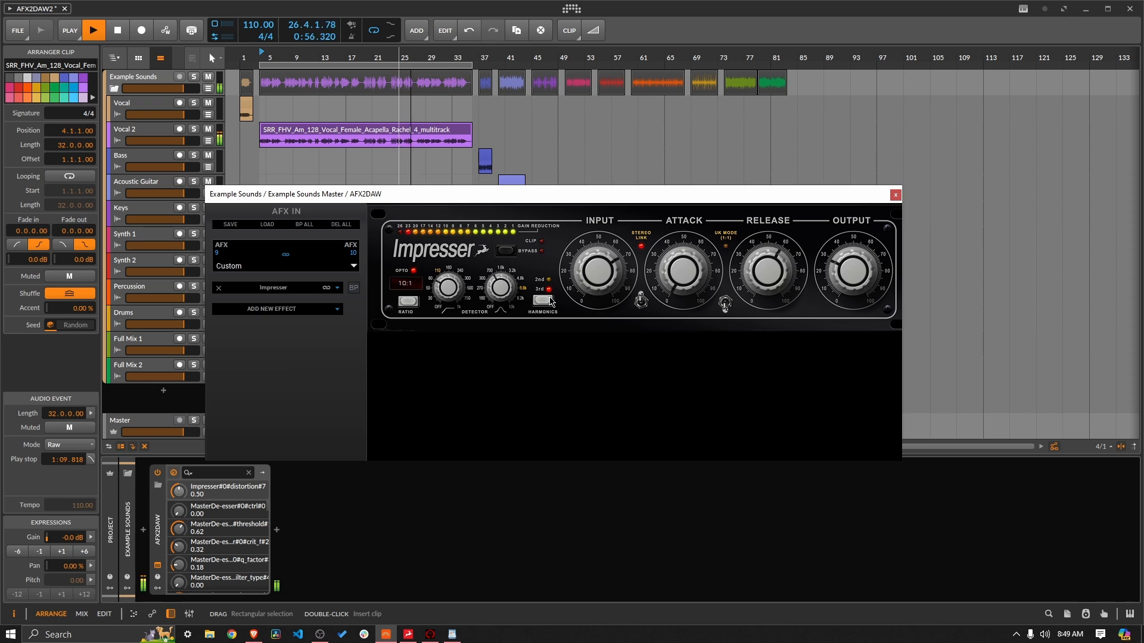
left_click(549, 307)
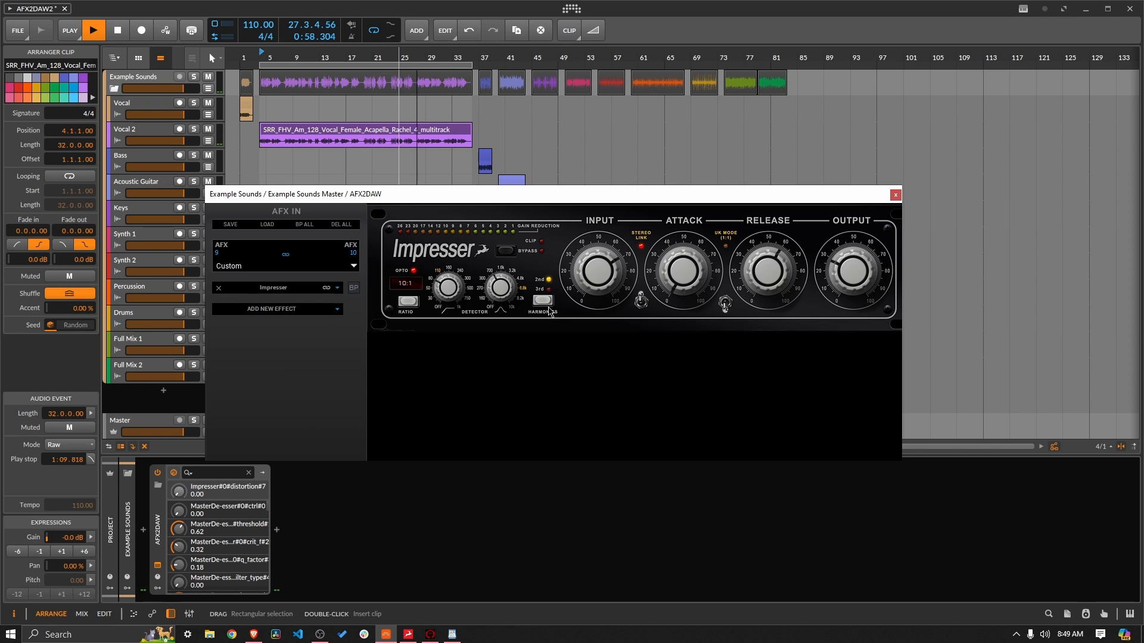
left_click(548, 306)
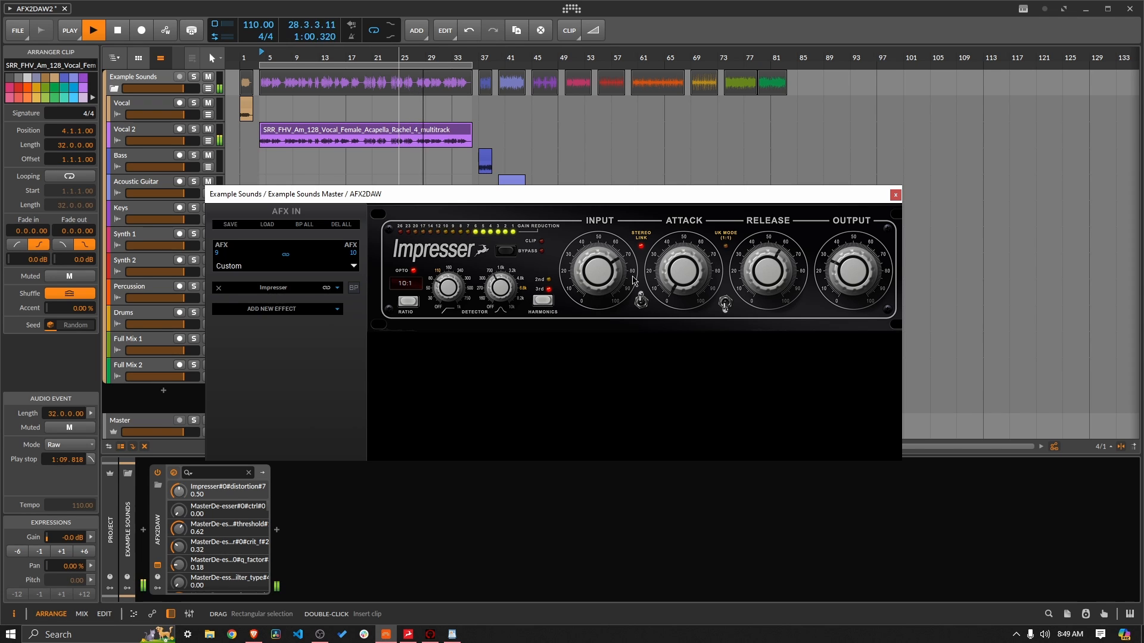
- Set the Impresser's attack to 0.05 and input to 0.69 while trying UK mode, leaving UK mode off
mouse_move(604, 275)
left_mouse_down()
mouse_move(605, 257)
mouse_move(610, 288)
left_mouse_up()
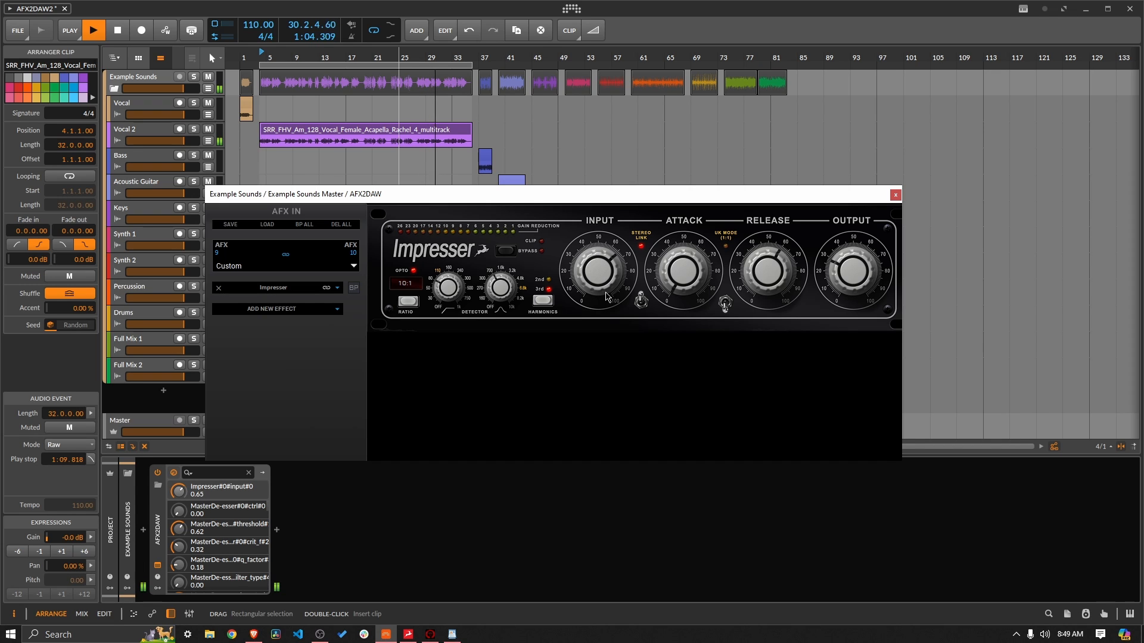
left_click_drag(680, 276, 674, 247)
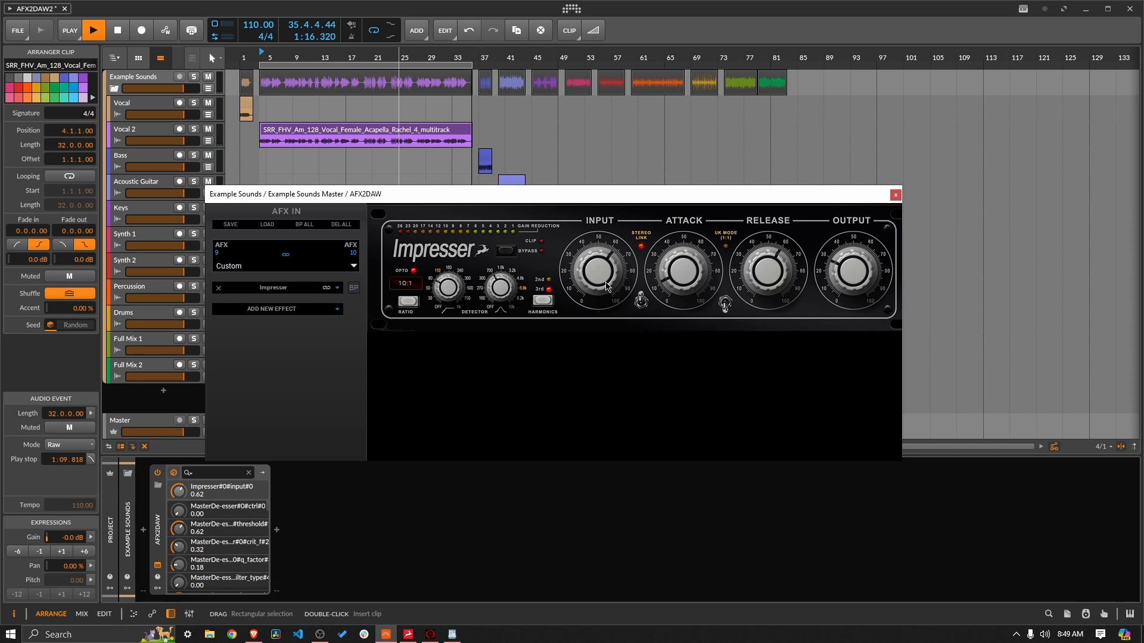
left_click(724, 305)
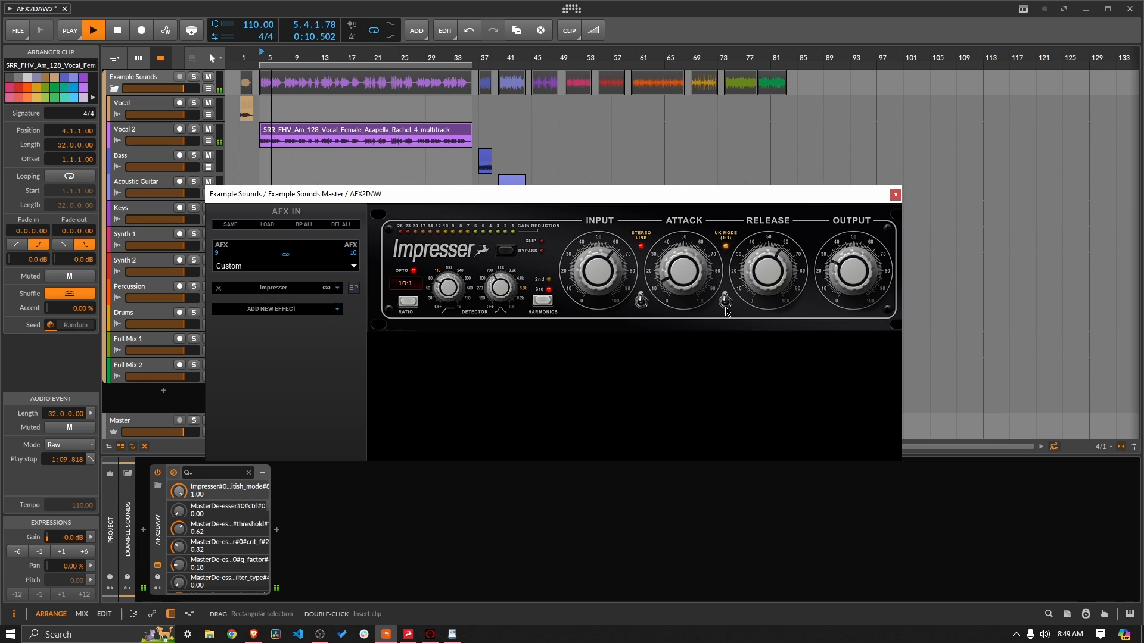
mouse_move(698, 276)
left_mouse_down()
mouse_move(703, 305)
mouse_move(695, 287)
left_mouse_up()
mouse_move(589, 264)
left_mouse_down()
mouse_move(597, 232)
mouse_move(598, 245)
left_mouse_up()
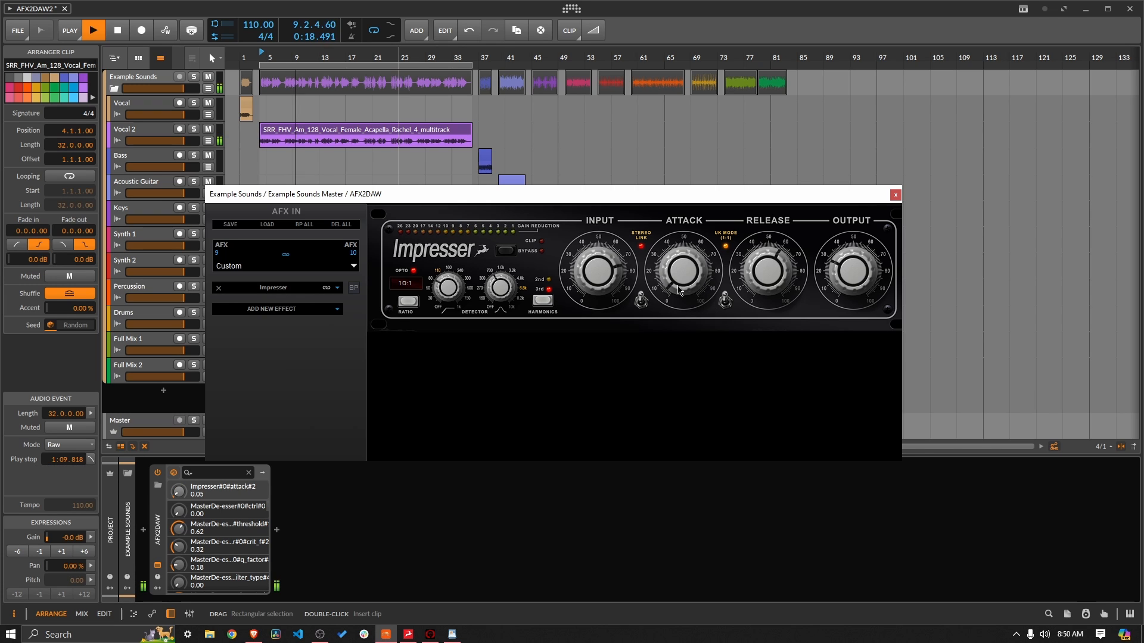
left_click_drag(602, 280, 607, 292)
left_click(725, 304)
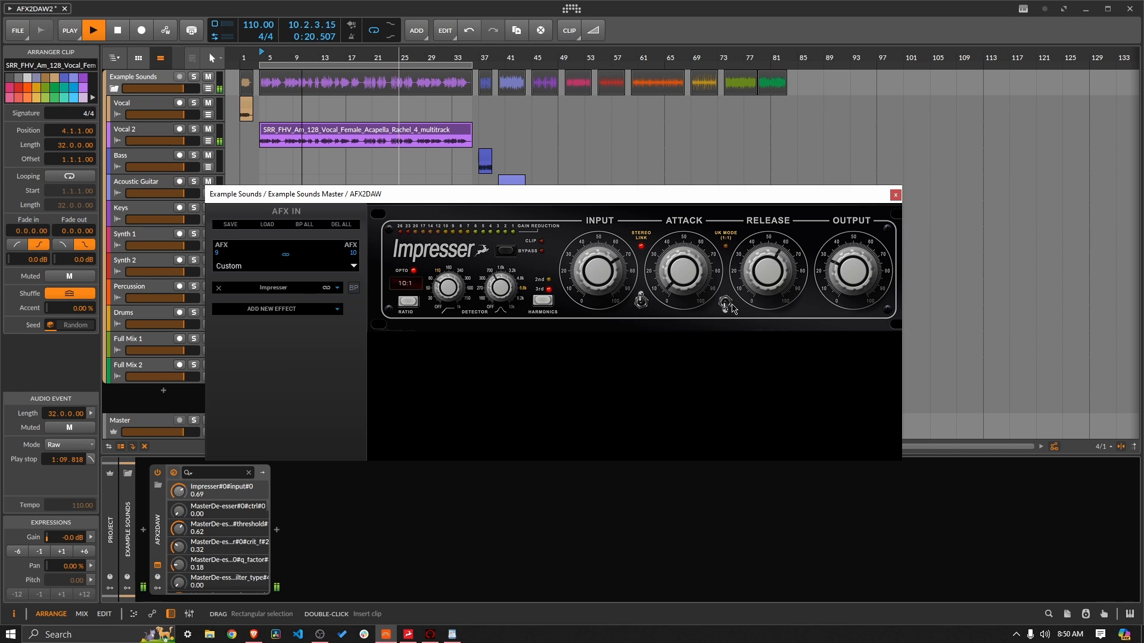
- Turn off the Impresser's stereo link and replay the vocal clip from its start
key("space")
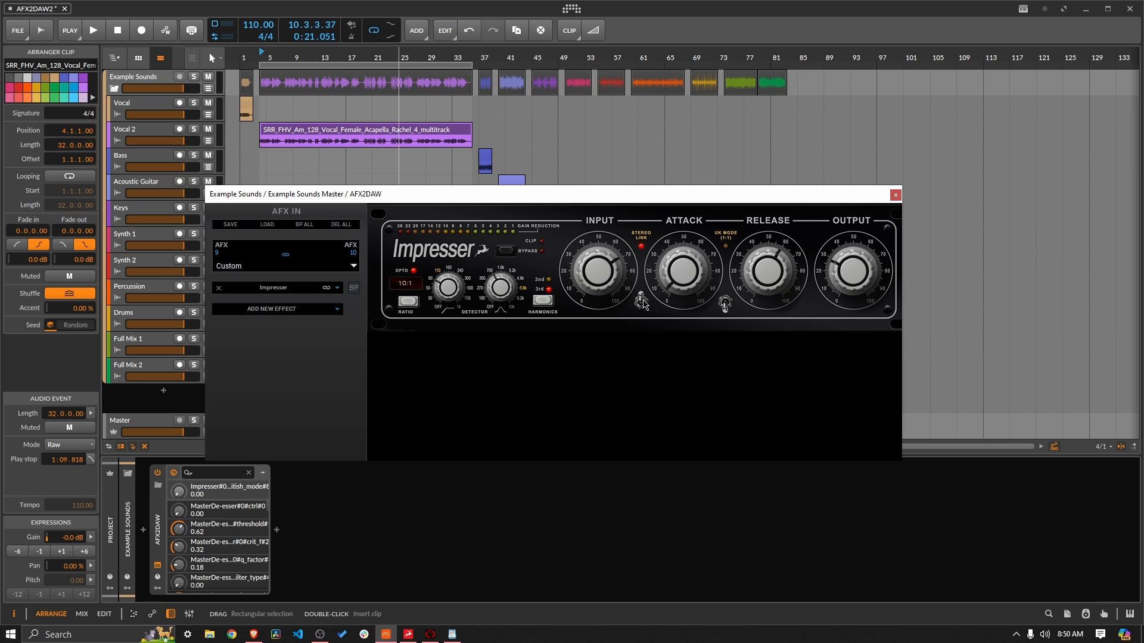
key("space")
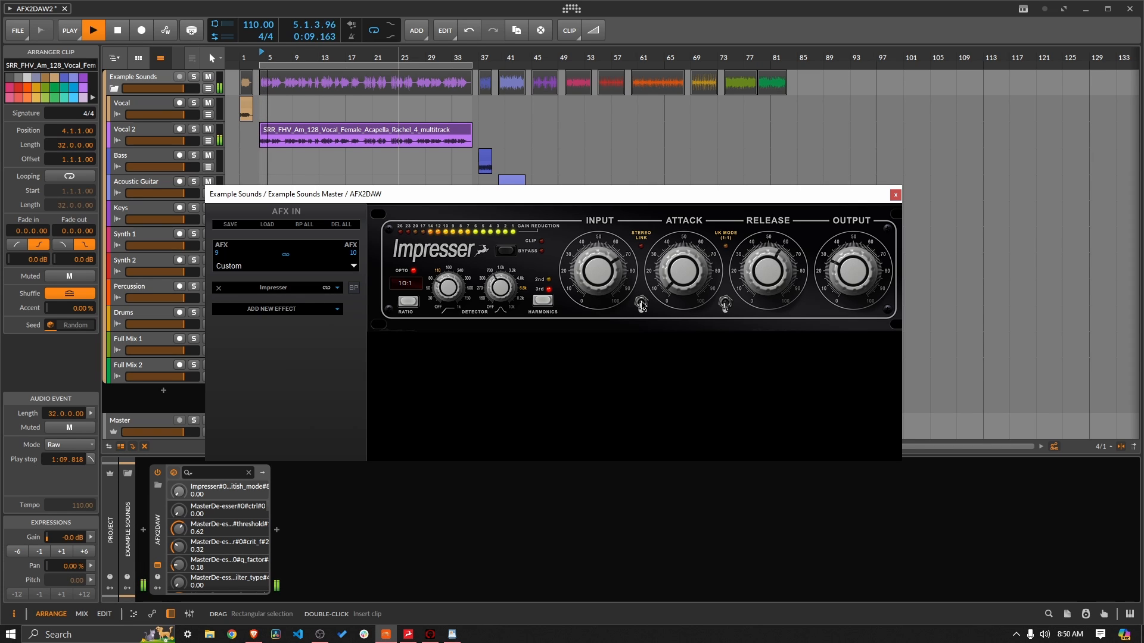
key("space")
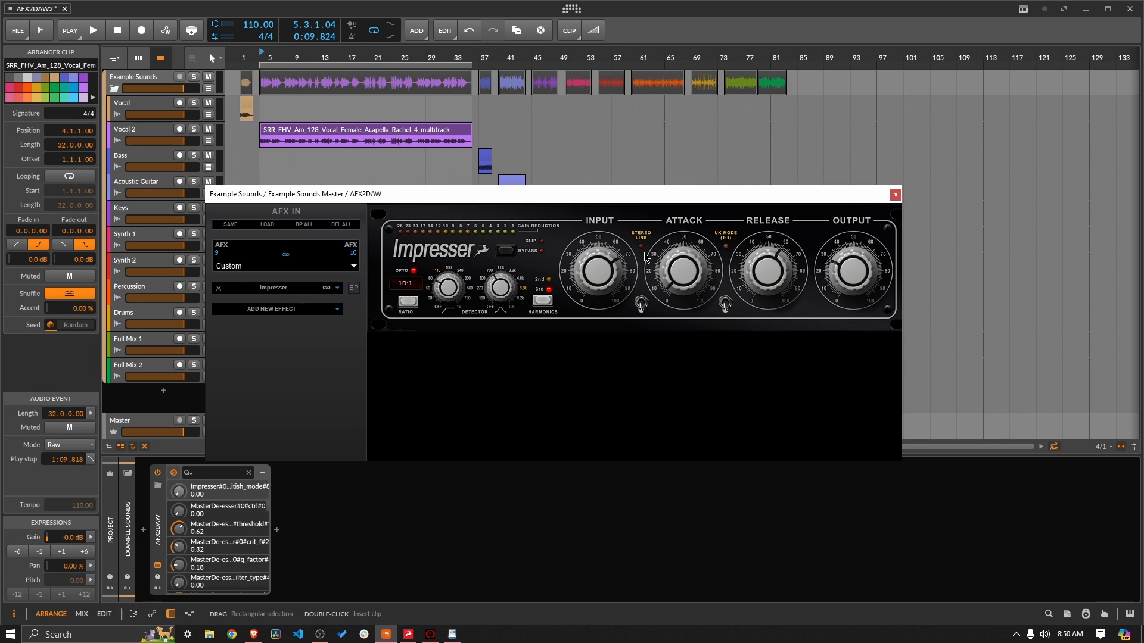
key("space")
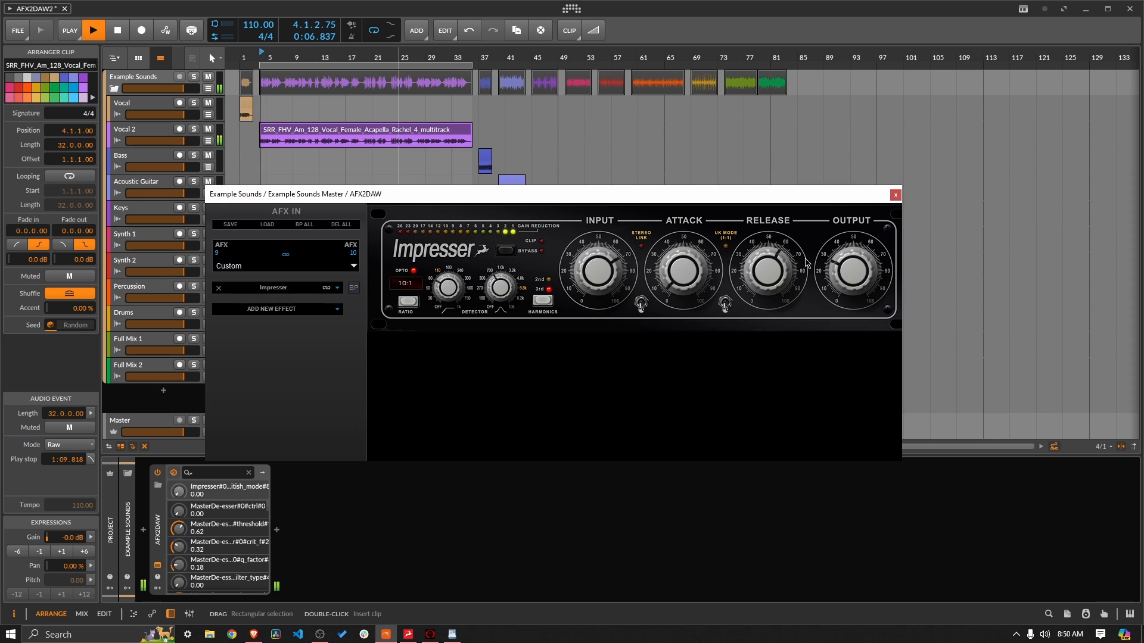
- Set the Impresser's output to 0.42, high-frequency detector filter to 0.50 and input to 0.57
scroll(866, 239, "up", 2)
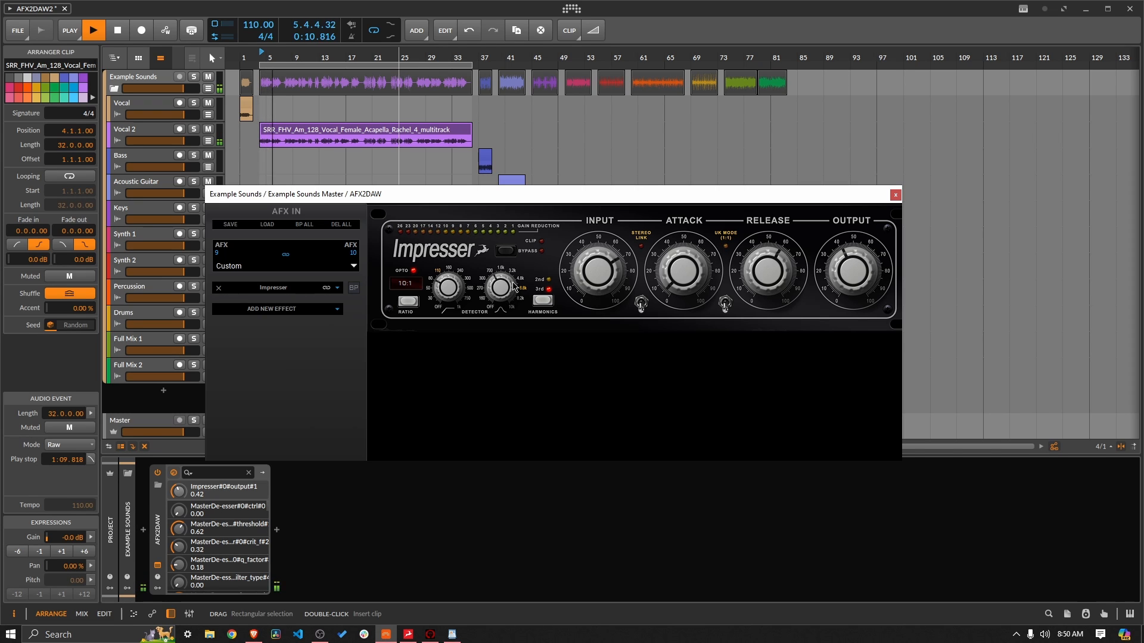
left_click_drag(513, 283, 513, 276)
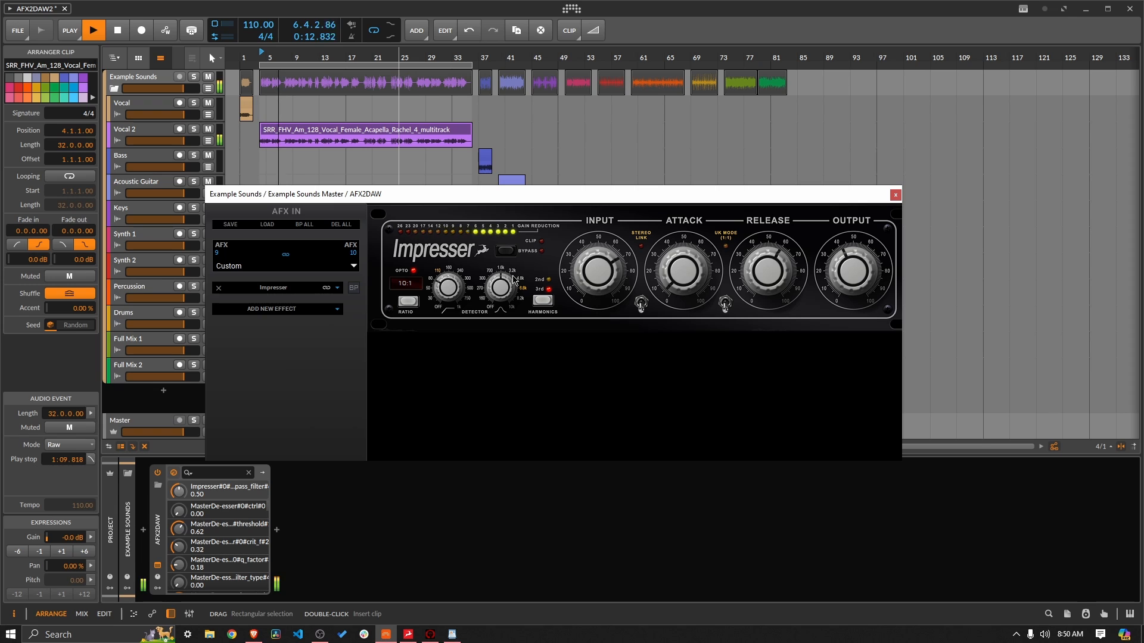
left_click_drag(594, 269, 572, 310)
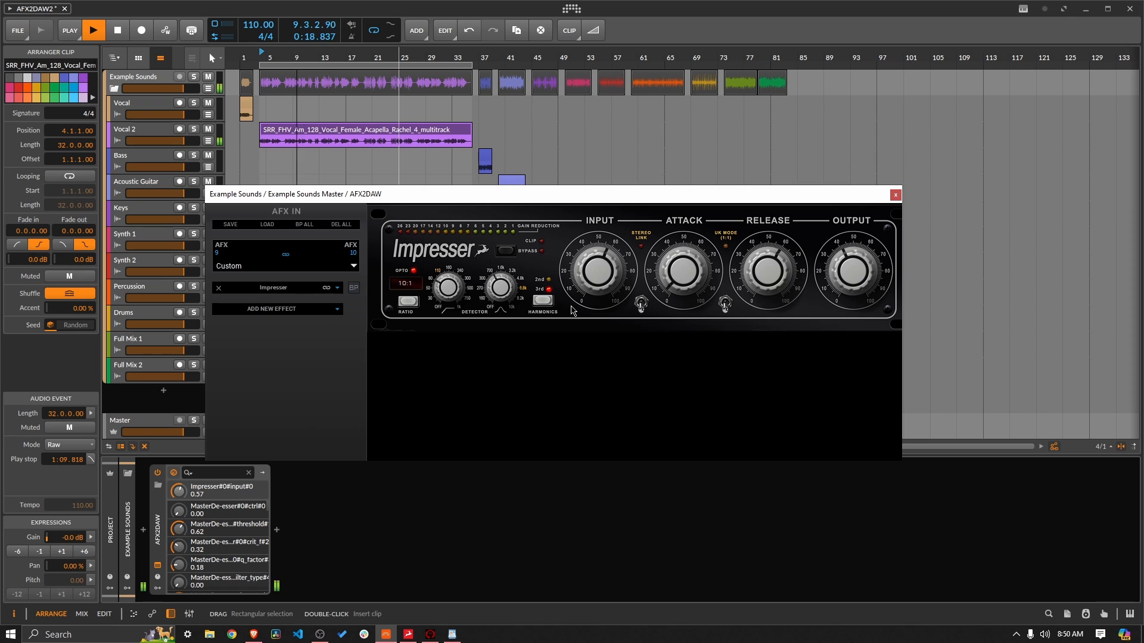
- Switch off the Impresser's harmonics and set attack to 0.20, release to 0.66 and input to 0.48
left_click(547, 302)
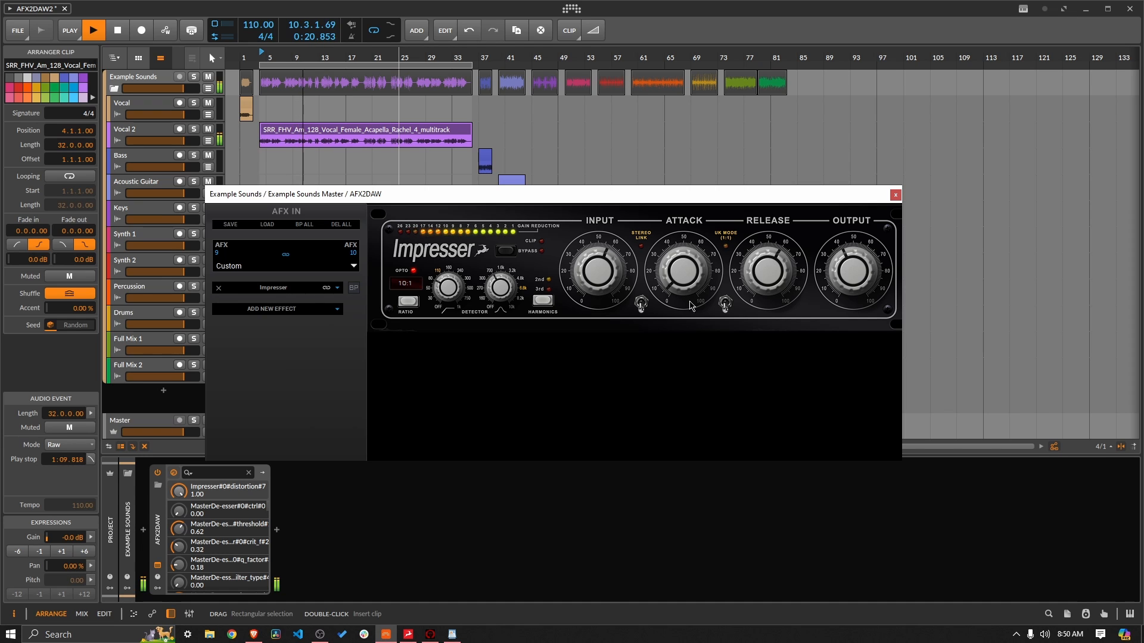
left_click(682, 255)
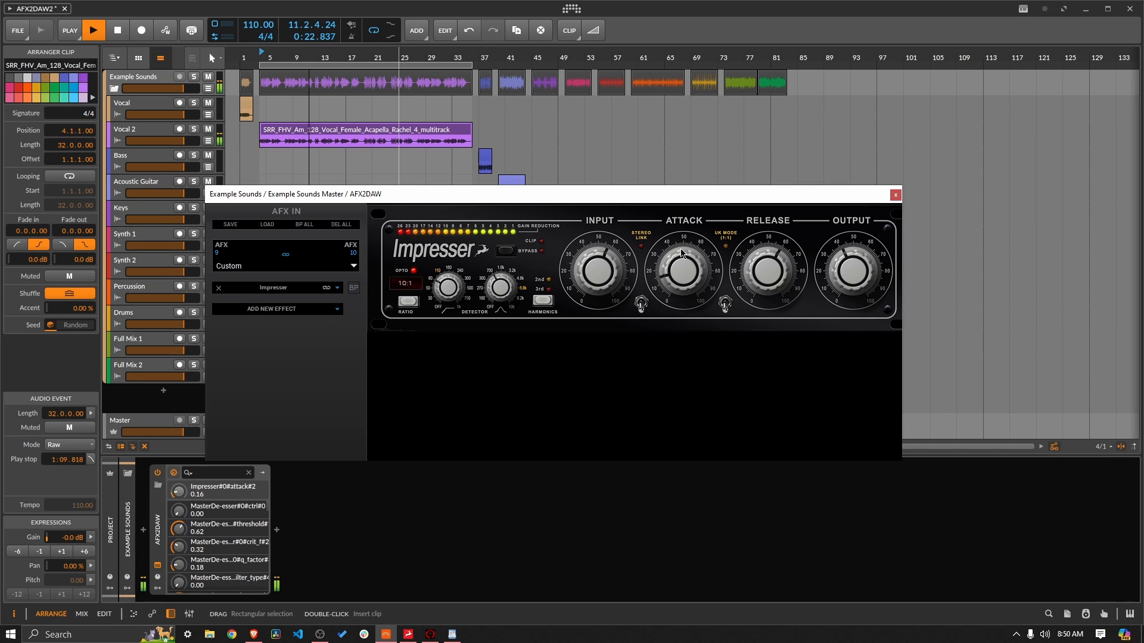
left_click_drag(682, 255, 678, 242)
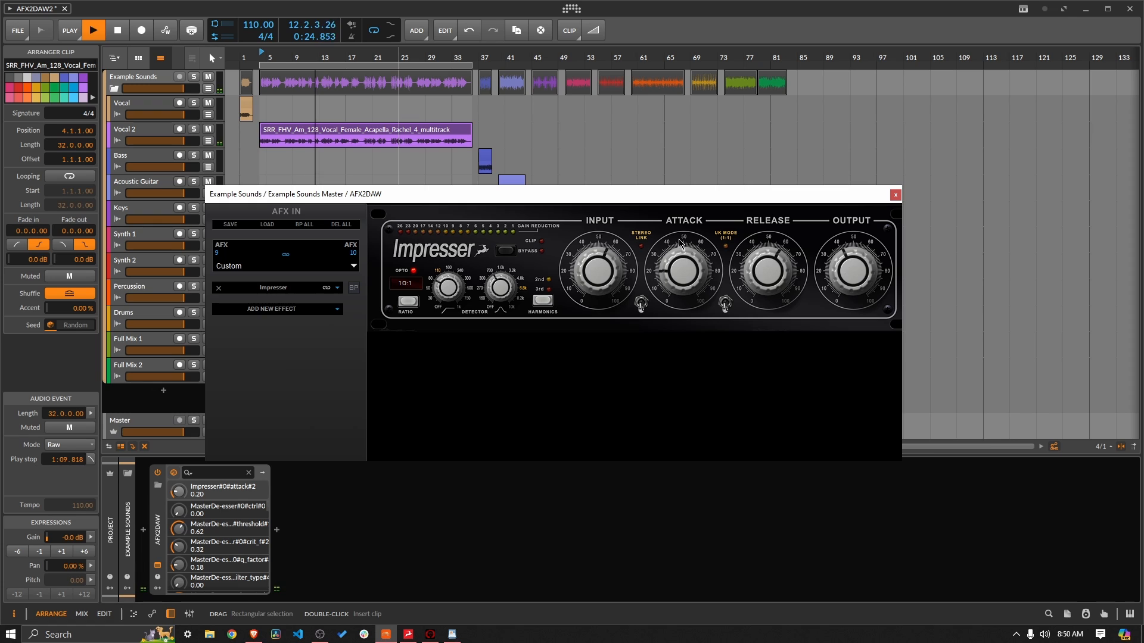
left_click(752, 276)
left_click_drag(751, 276, 756, 273)
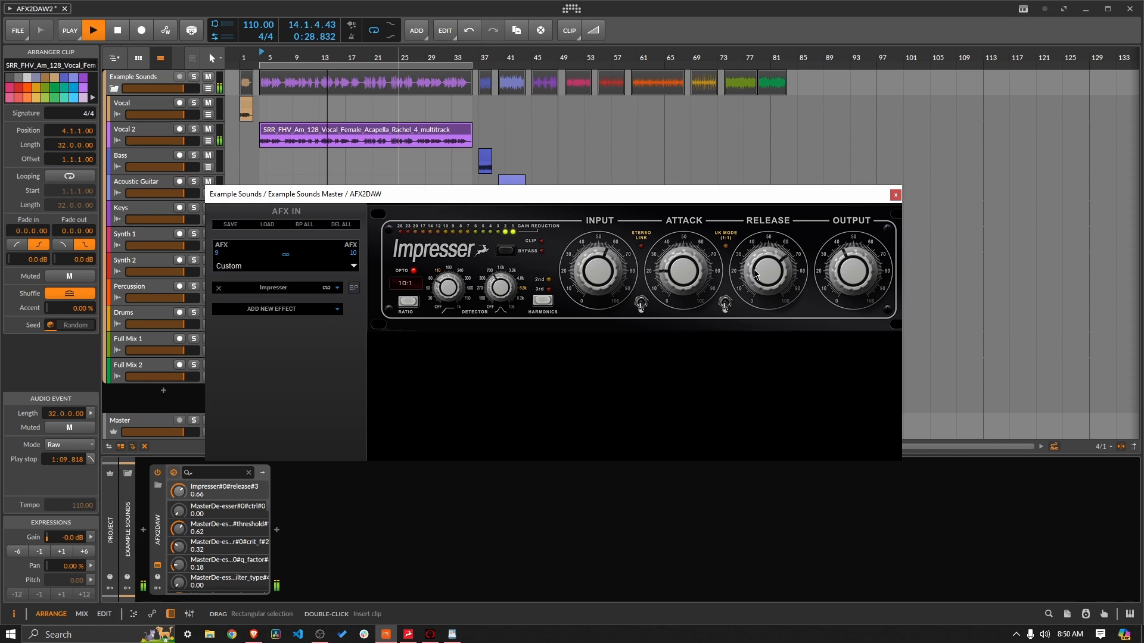
left_click(593, 296)
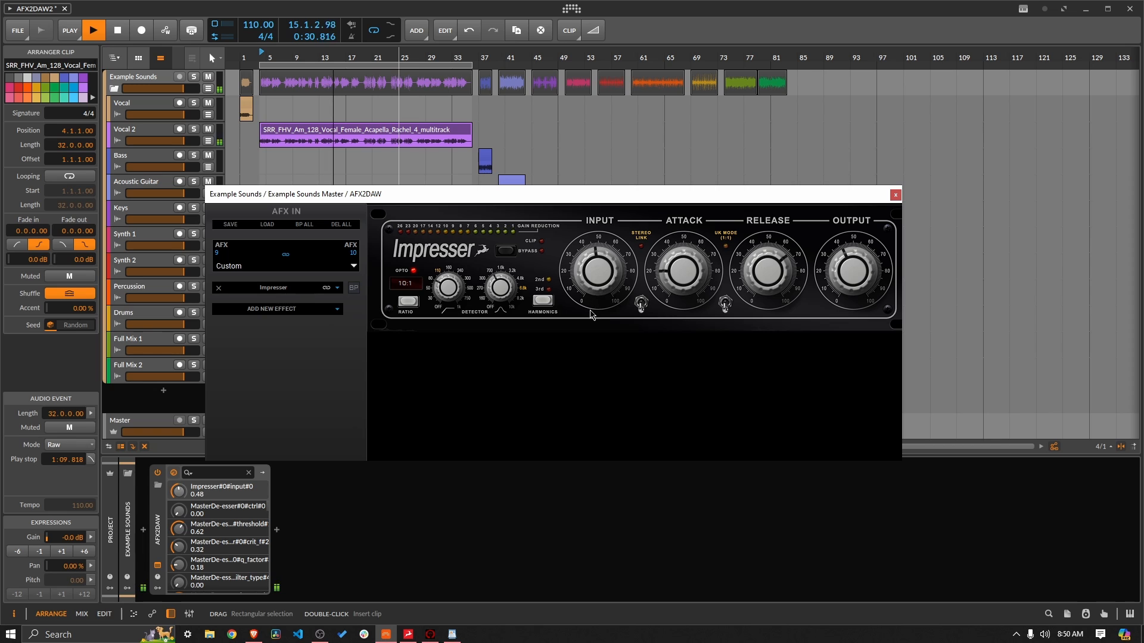
- Adjust the Impresser's input during vocal playback and settle it at 0.50
left_click_drag(593, 296, 592, 327)
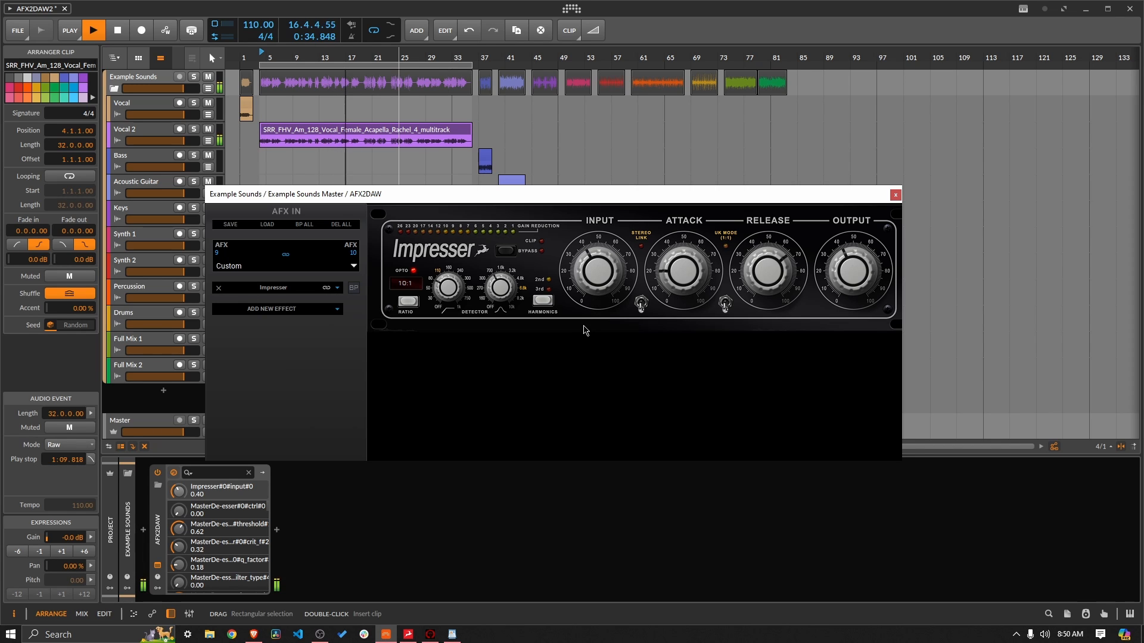
scroll(616, 274, "up", 1)
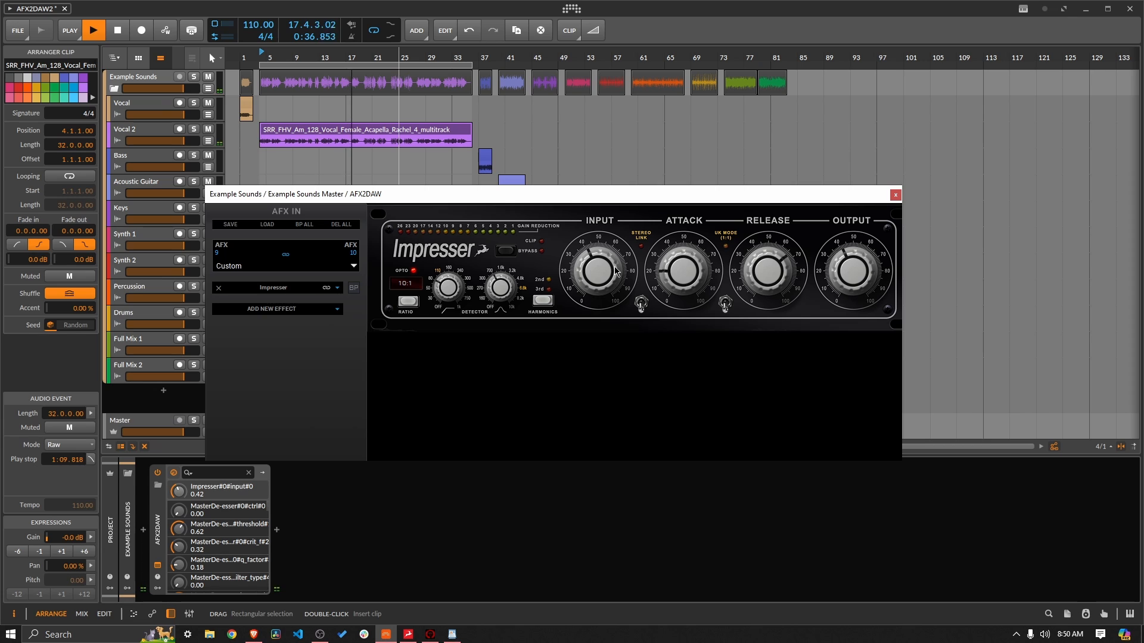
left_click_drag(616, 273, 612, 253)
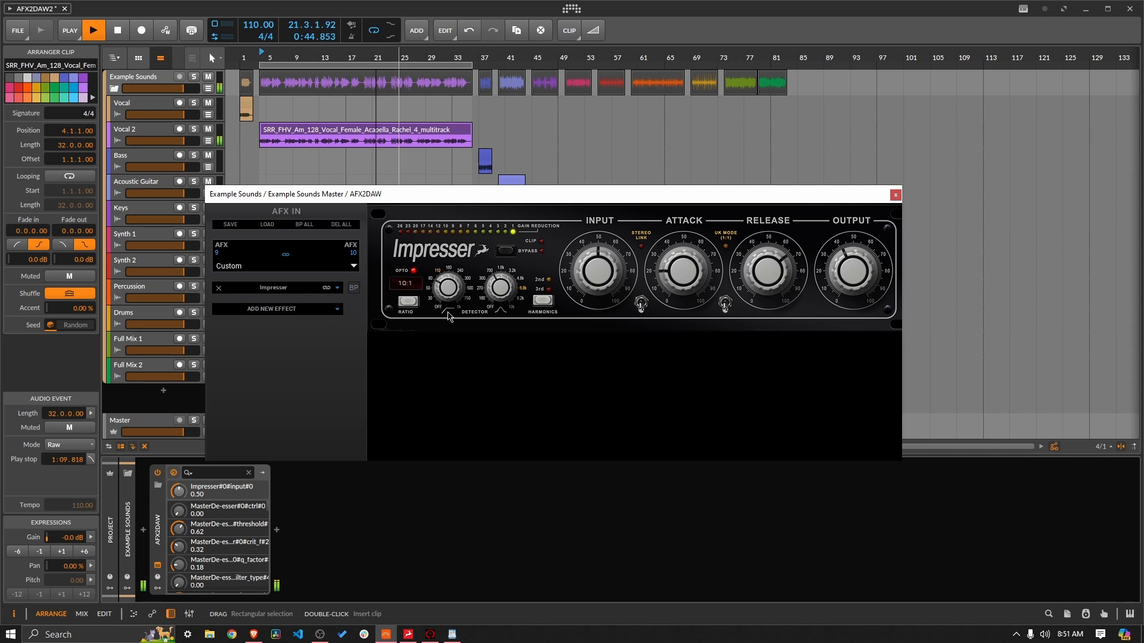
- Bypass the Impresser, restart the vocal playback and re-enable the effect to compare the sound
left_click(357, 289)
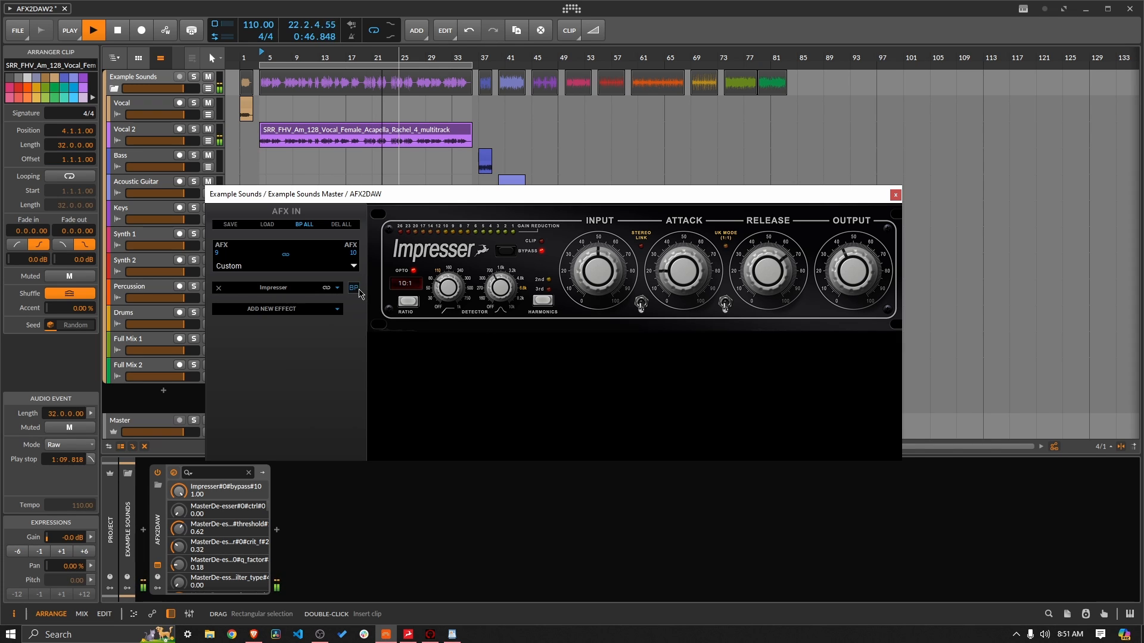
key("space")
key("space")
left_click(354, 289)
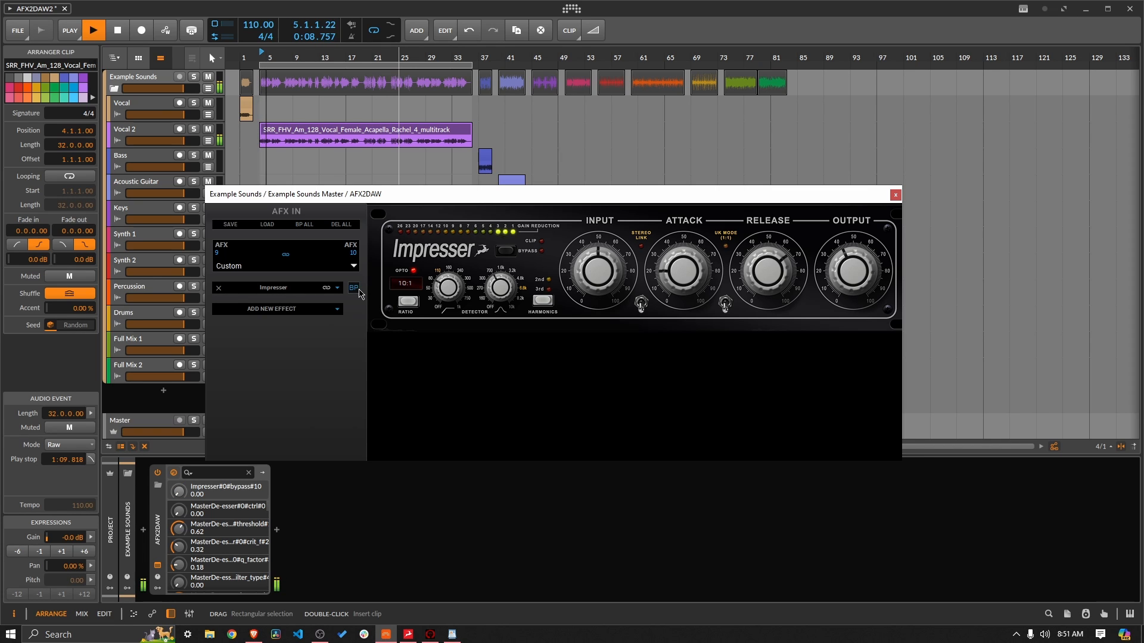
- Try UK mode on the vocal and leave it off, then switch the Impresser's harmonics to 3rd
left_click(723, 309)
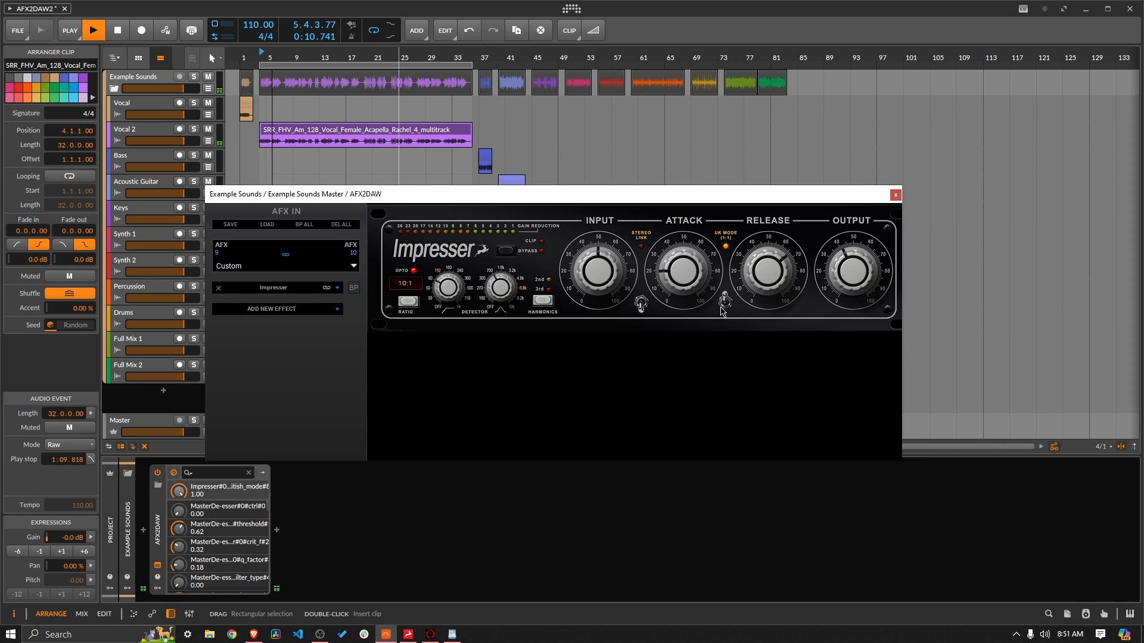
left_click(723, 305)
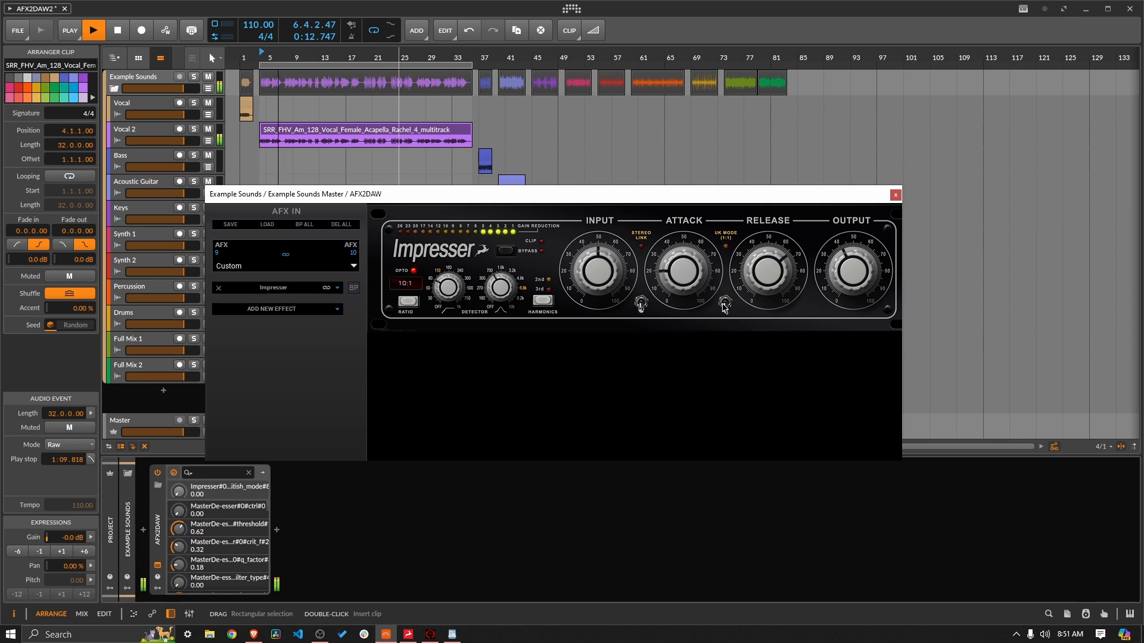
left_click(543, 304)
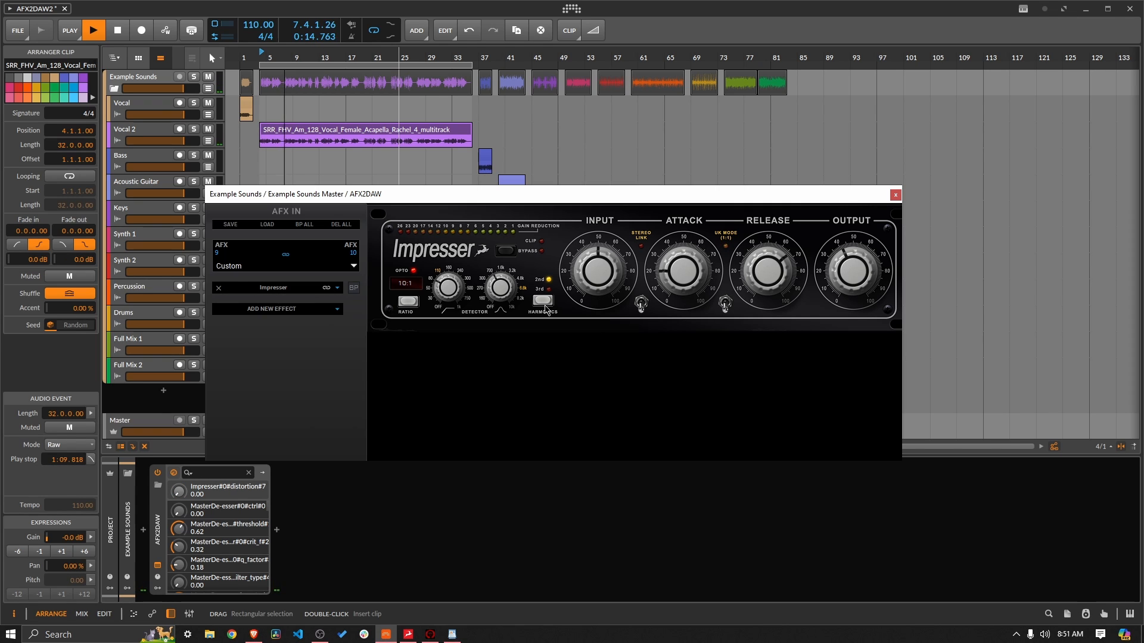
left_click(544, 308)
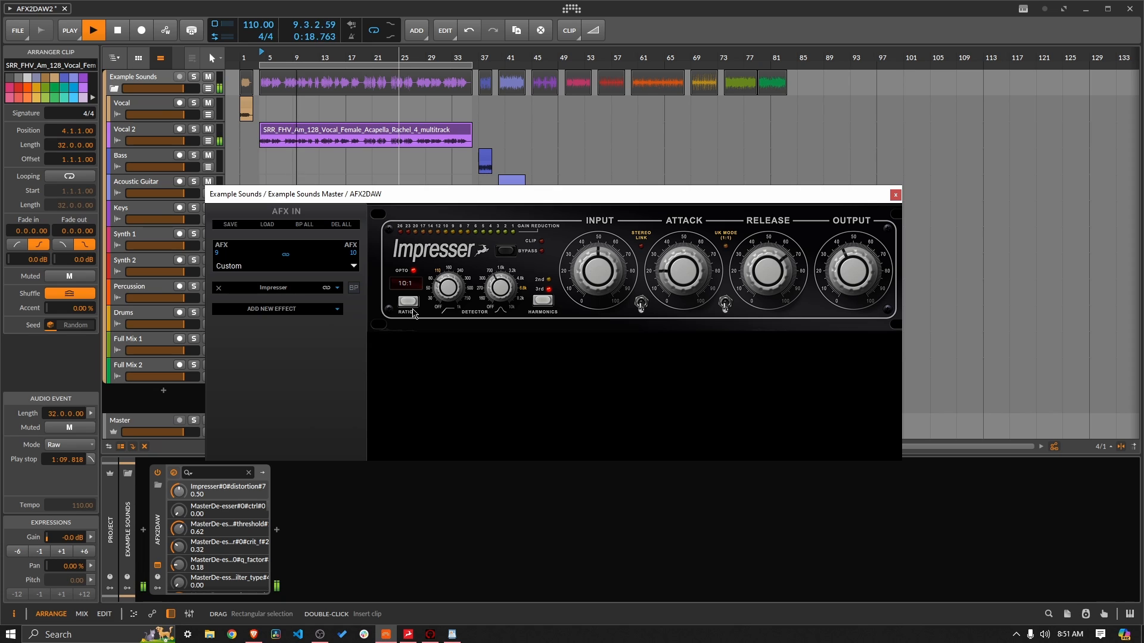
- Set the Impresser's ratio to 6:1, replay the vocal from its start and raise the input to 0.75
key("space")
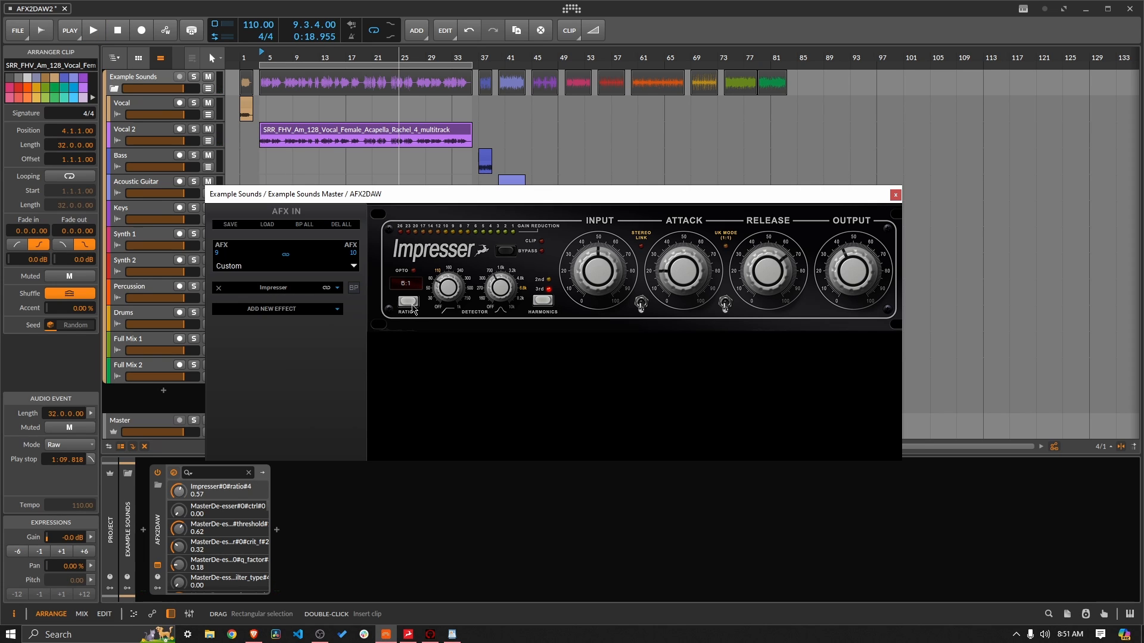
key("space")
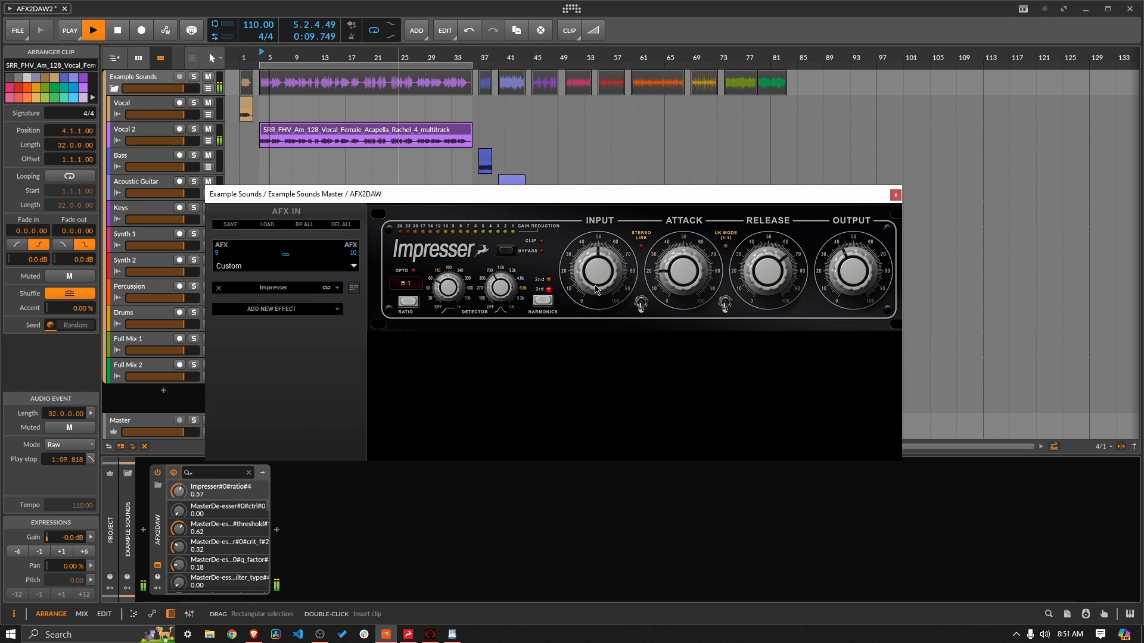
left_click_drag(596, 289, 585, 239)
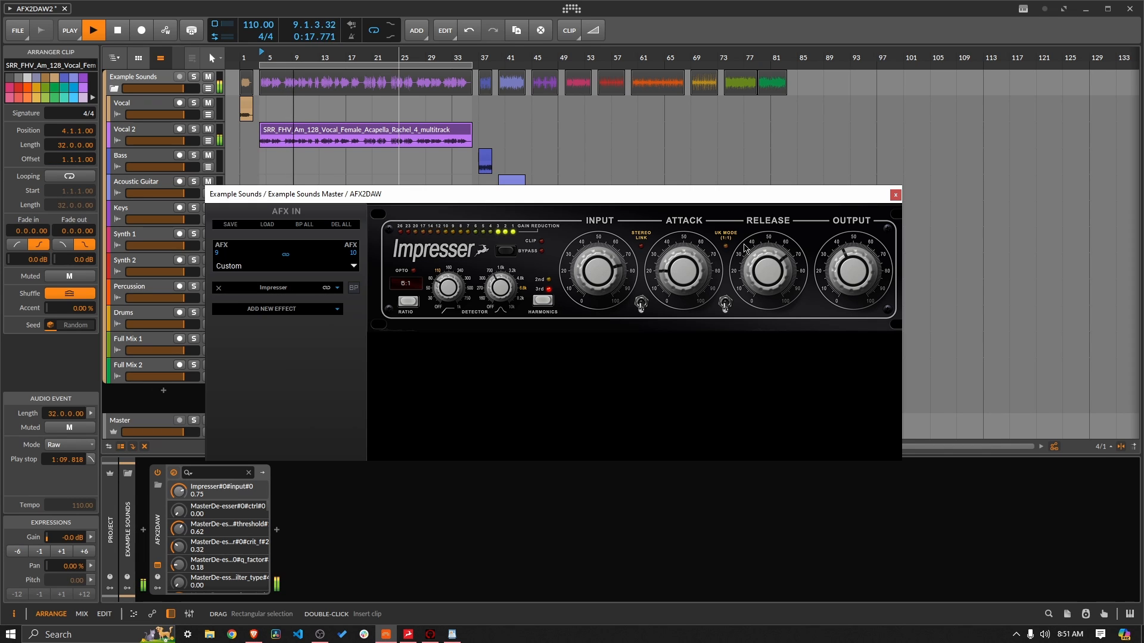
- Drop the Impresser's release to 0.00, then bring it back up to 0.32
left_click_drag(749, 250, 799, 613)
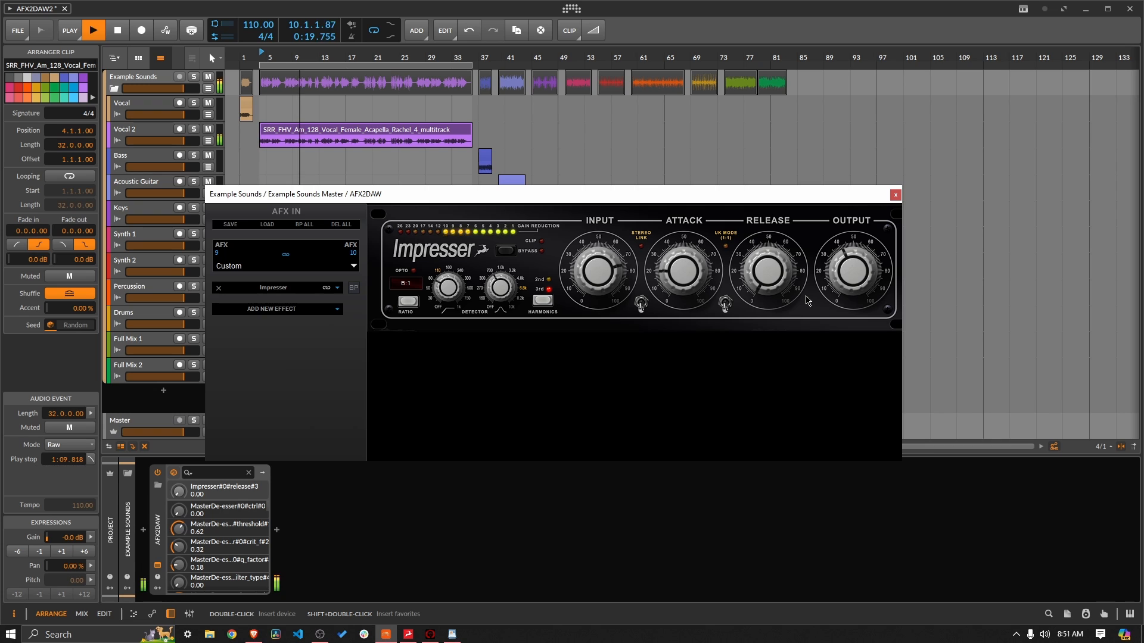
scroll(773, 267, "up", 1)
scroll(771, 265, "up", 2)
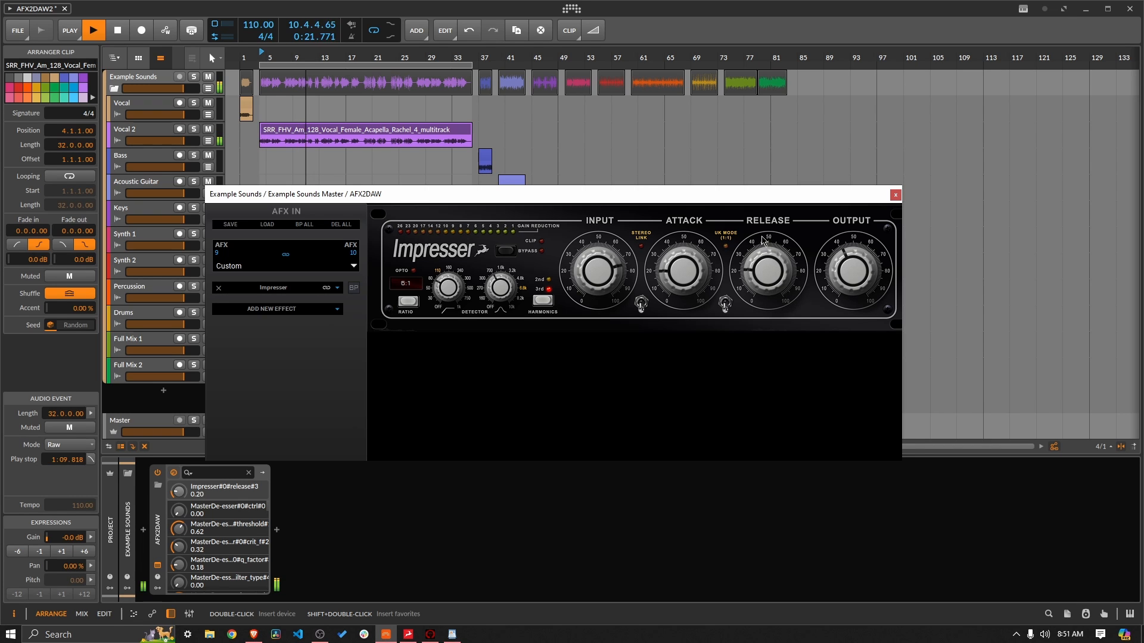
left_click_drag(761, 225, 758, 214)
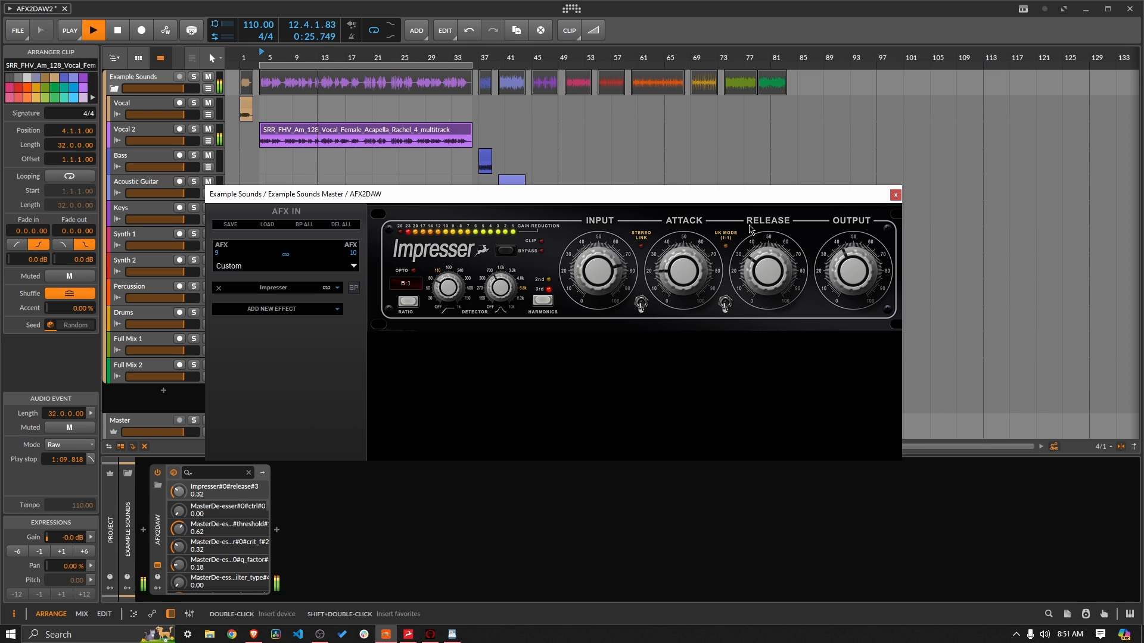
- Set the Impresser's attack to 0.05 and stop playback
left_click_drag(697, 278, 695, 253)
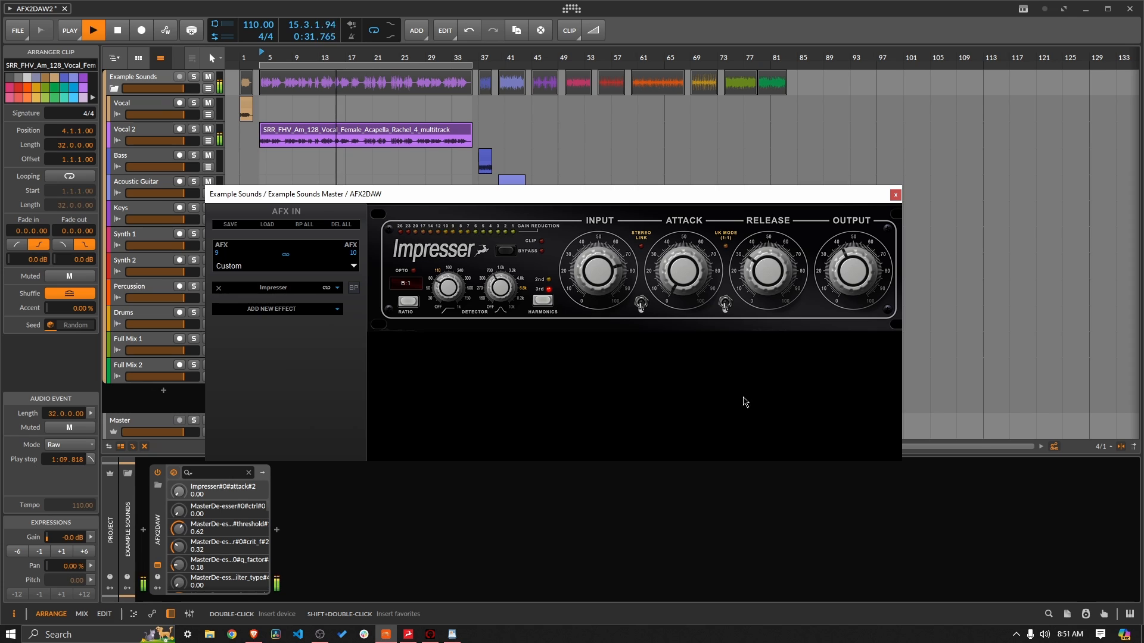
mouse_move(680, 257)
left_mouse_down()
mouse_move(681, 269)
mouse_move(678, 256)
left_mouse_up()
key("space")
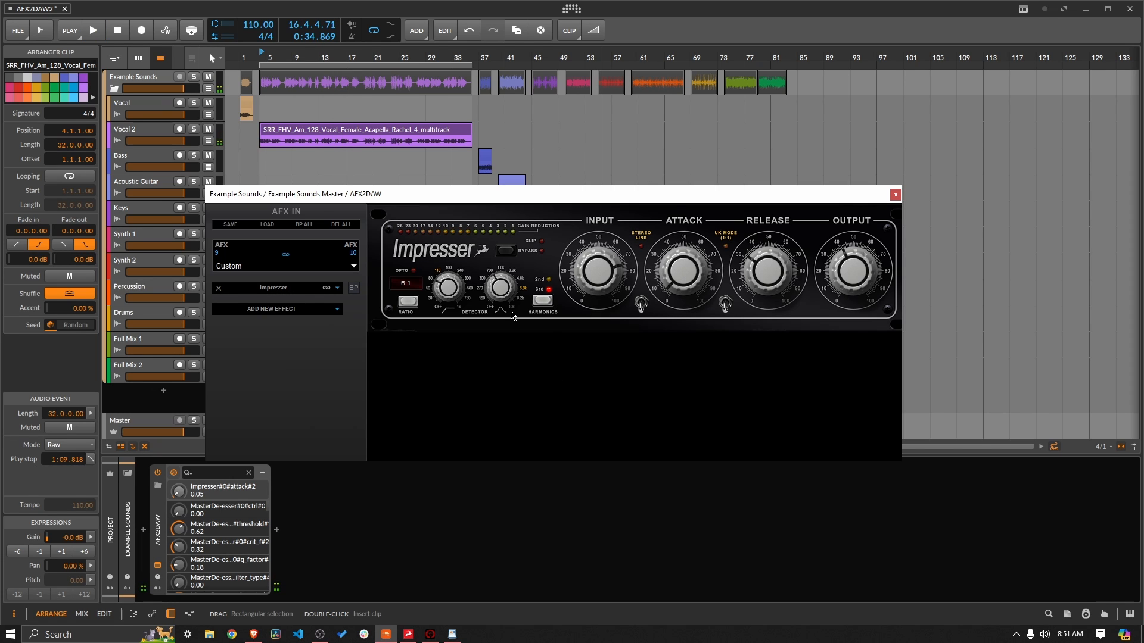
- Replay the vocal while toggling the Impresser's bypass on and off, then stop playback
key("space")
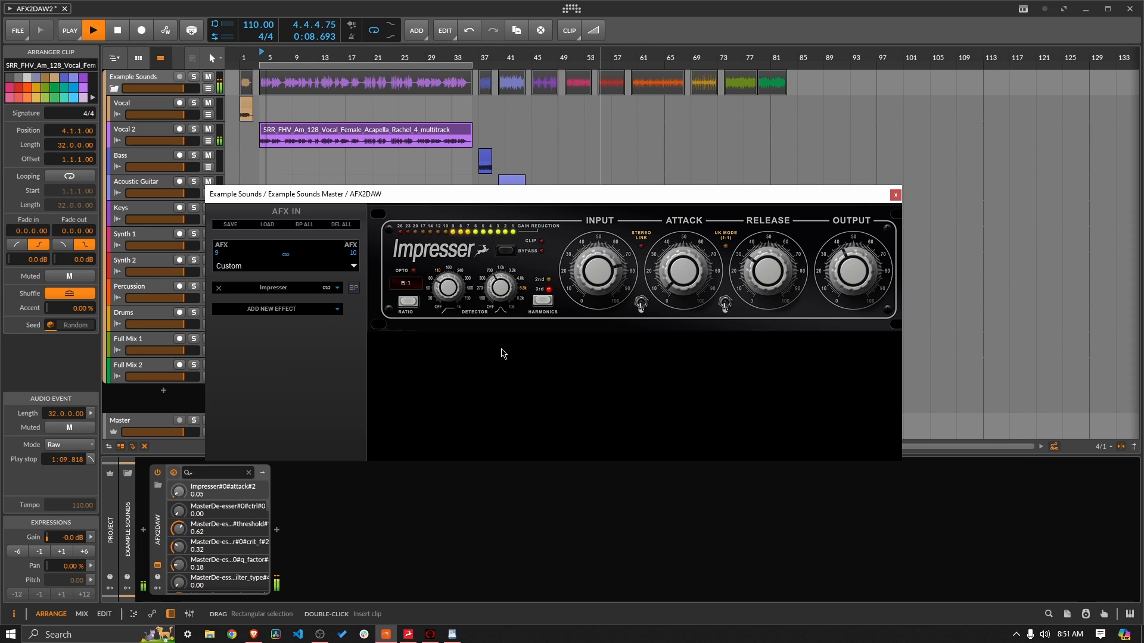
left_click(354, 288)
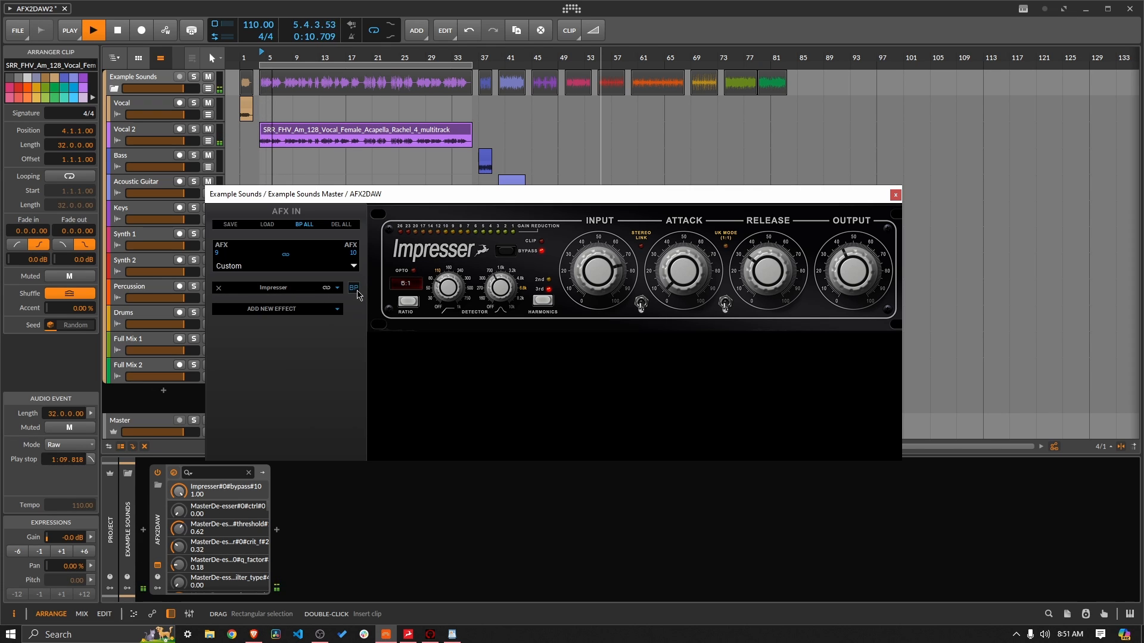
left_click(355, 289)
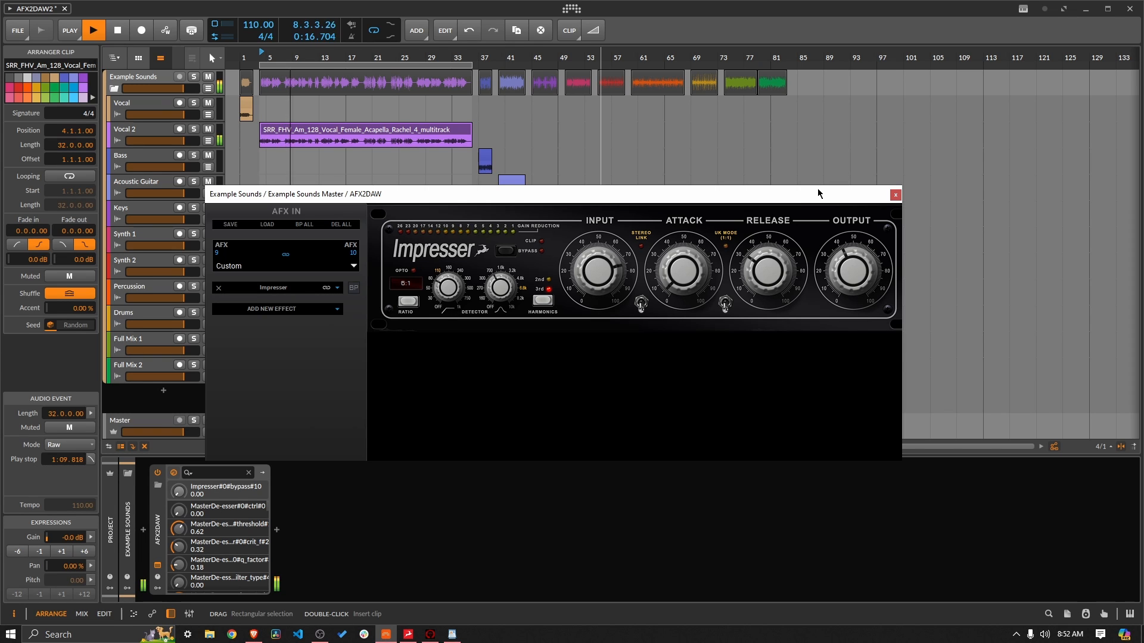
key("space")
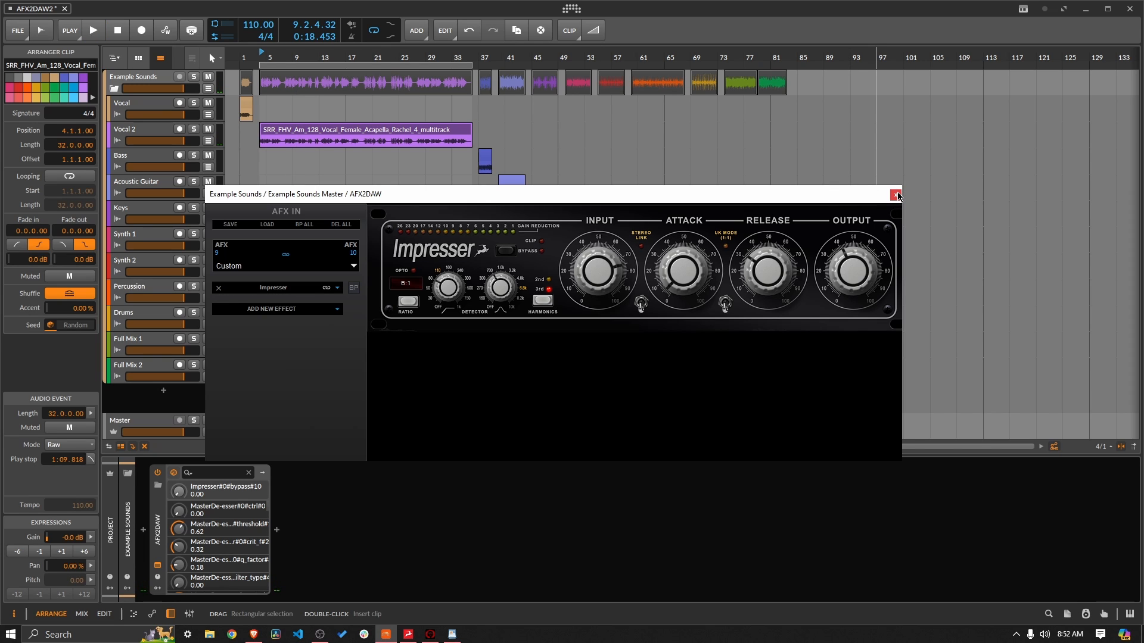
- Remove the Impresser from the effect chain and play the live drums clip on the Drums track
left_click(219, 288)
left_click_drag(459, 199, 502, 358)
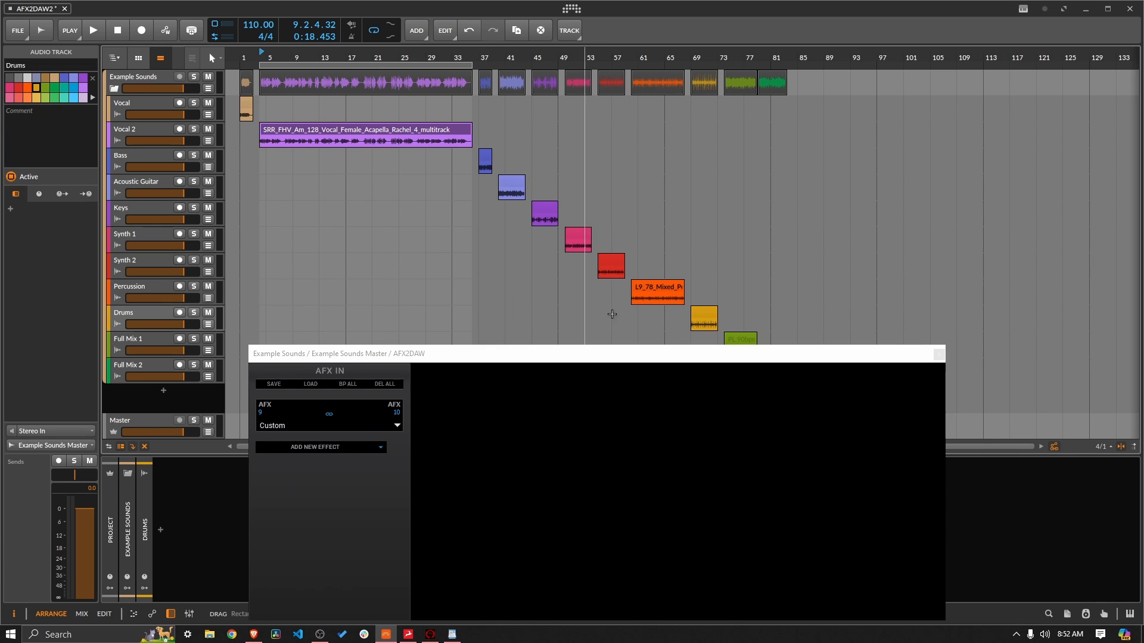
left_click(704, 312)
key("space")
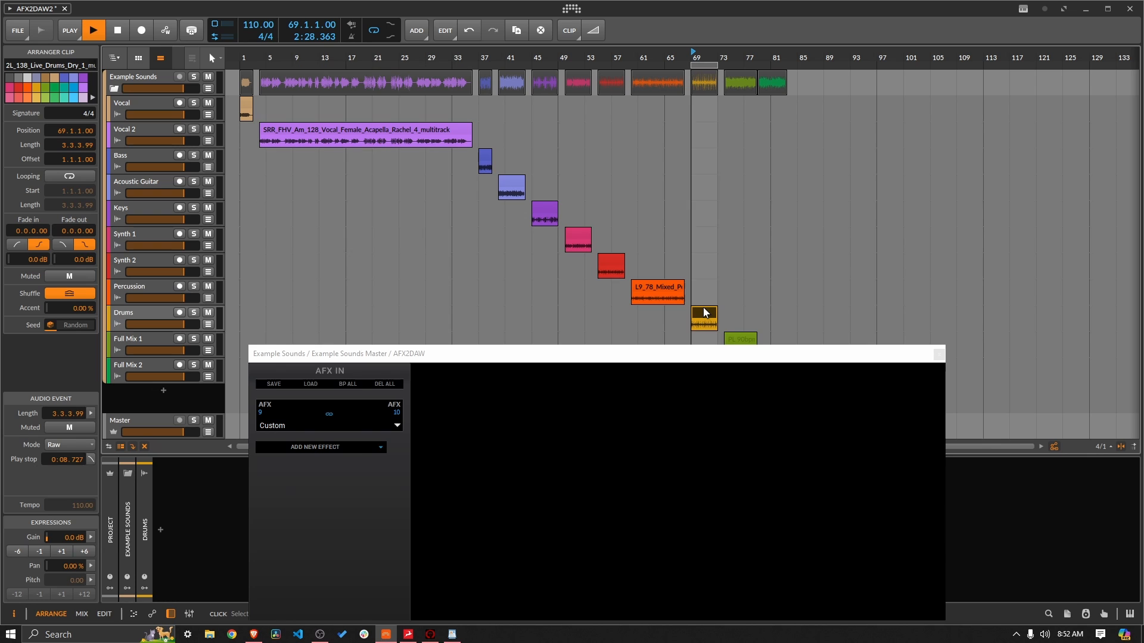
- Add a fresh Impresser from the vintage compressors and reposition the plugin window higher over the arrangement
left_click(381, 448)
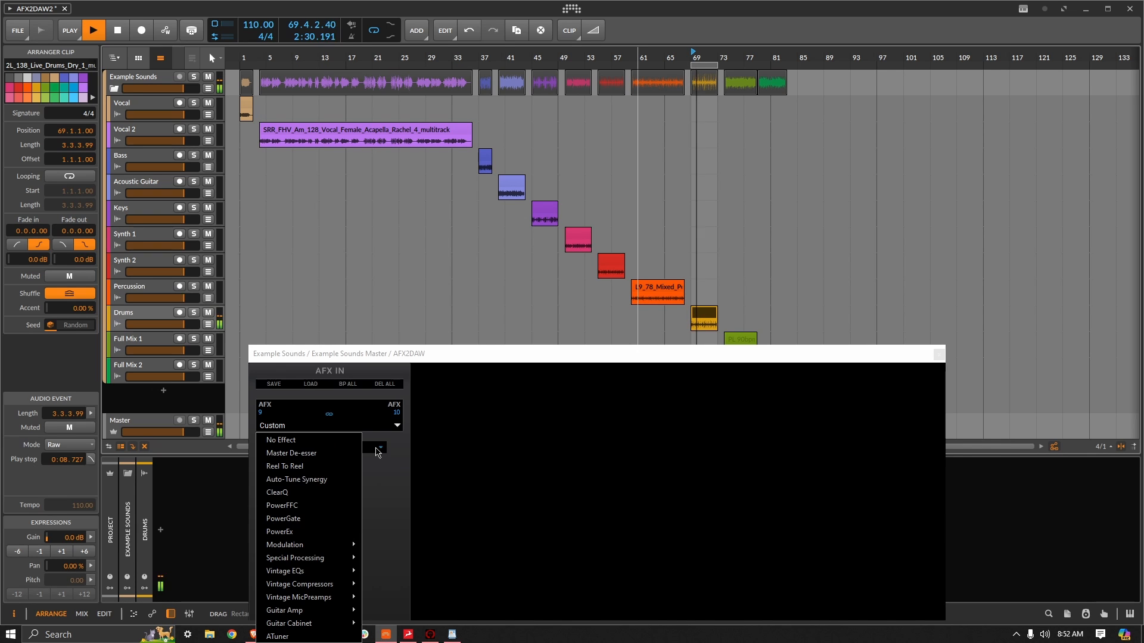
mouse_move(346, 583)
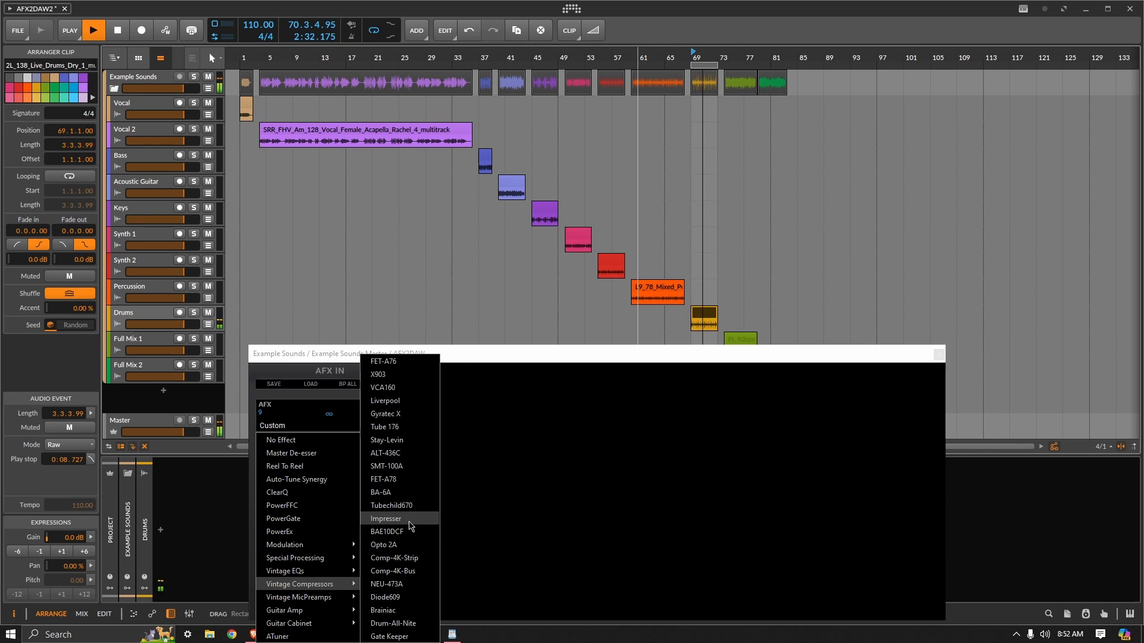
left_click(386, 518)
left_click_drag(505, 361, 442, 214)
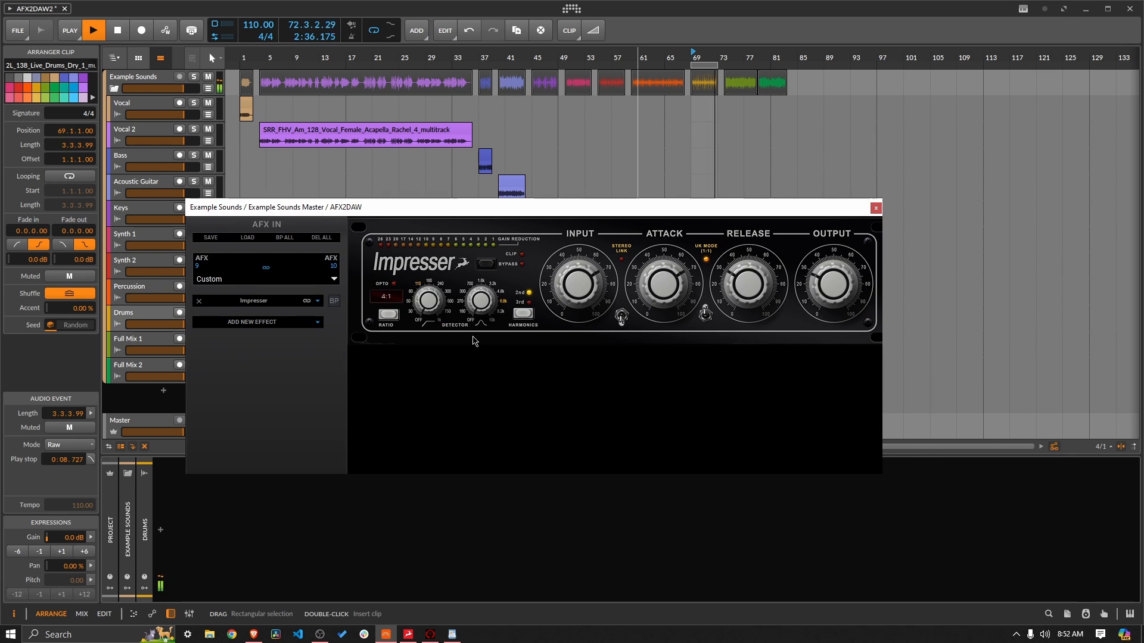
- Set the Impresser's ratio to NUKE and adjust its input on the drums, comparing against bypass
left_click(388, 314)
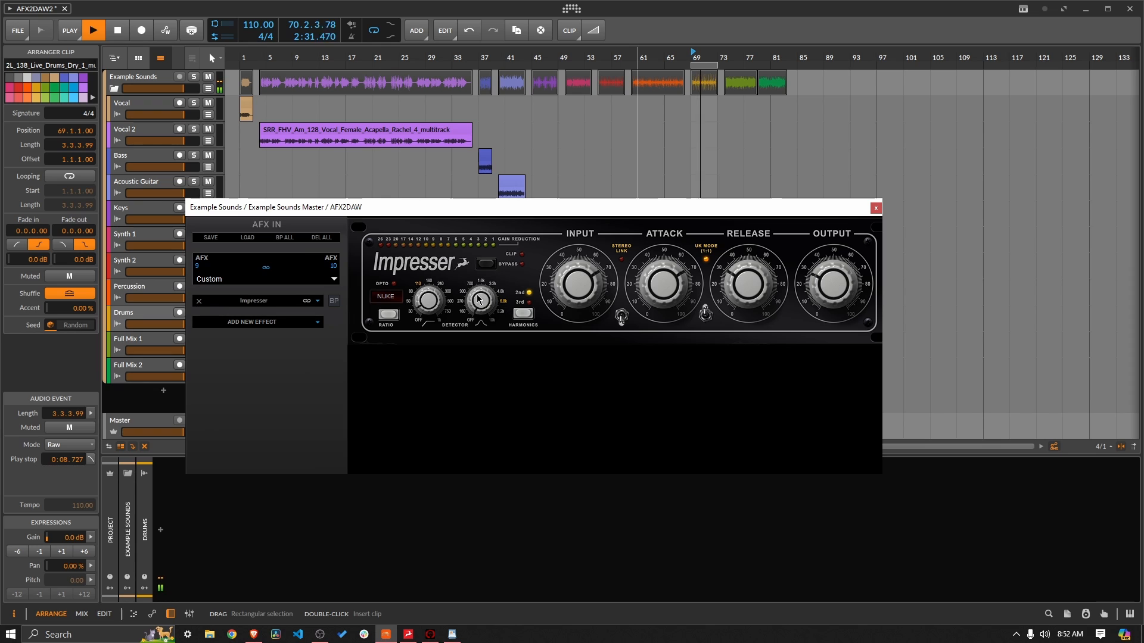
left_click_drag(479, 300, 482, 307)
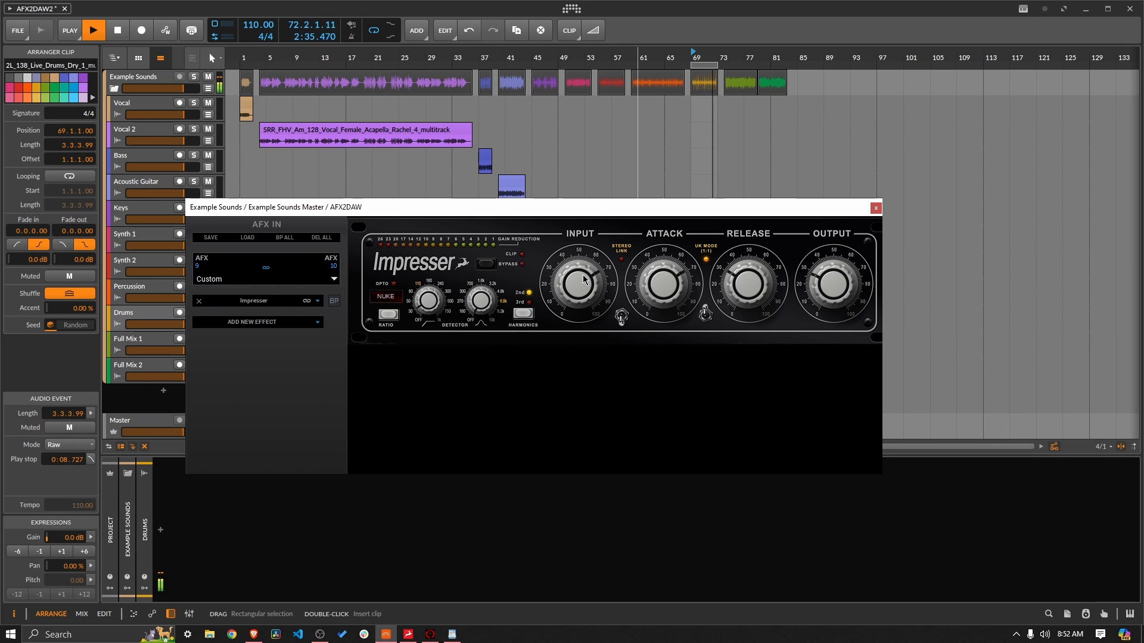
left_click_drag(586, 255, 581, 201)
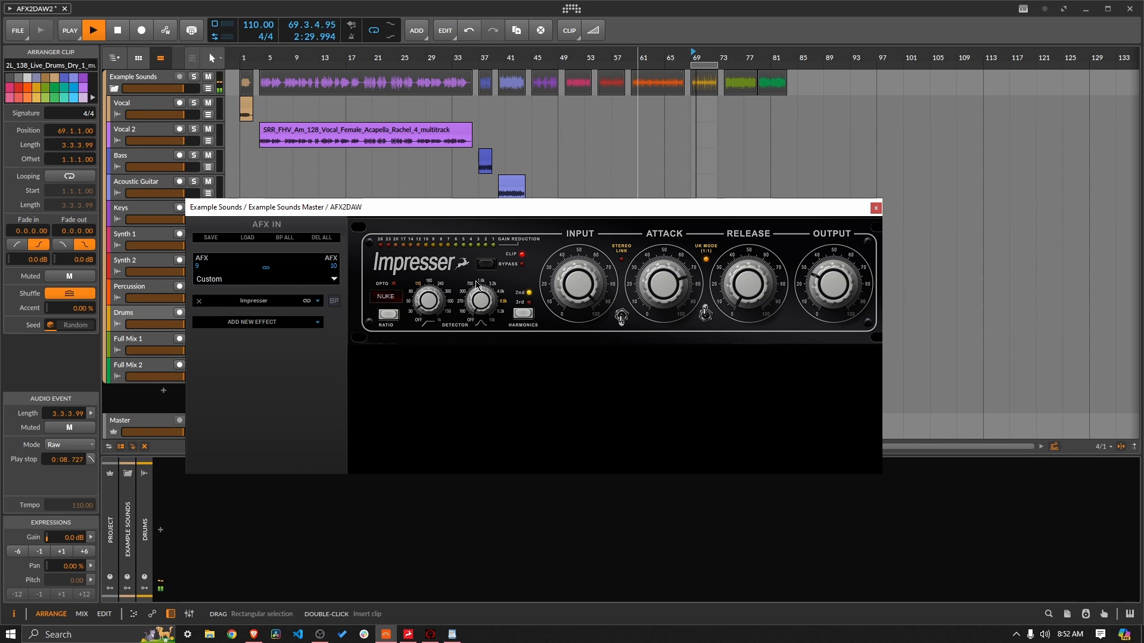
left_click(485, 266)
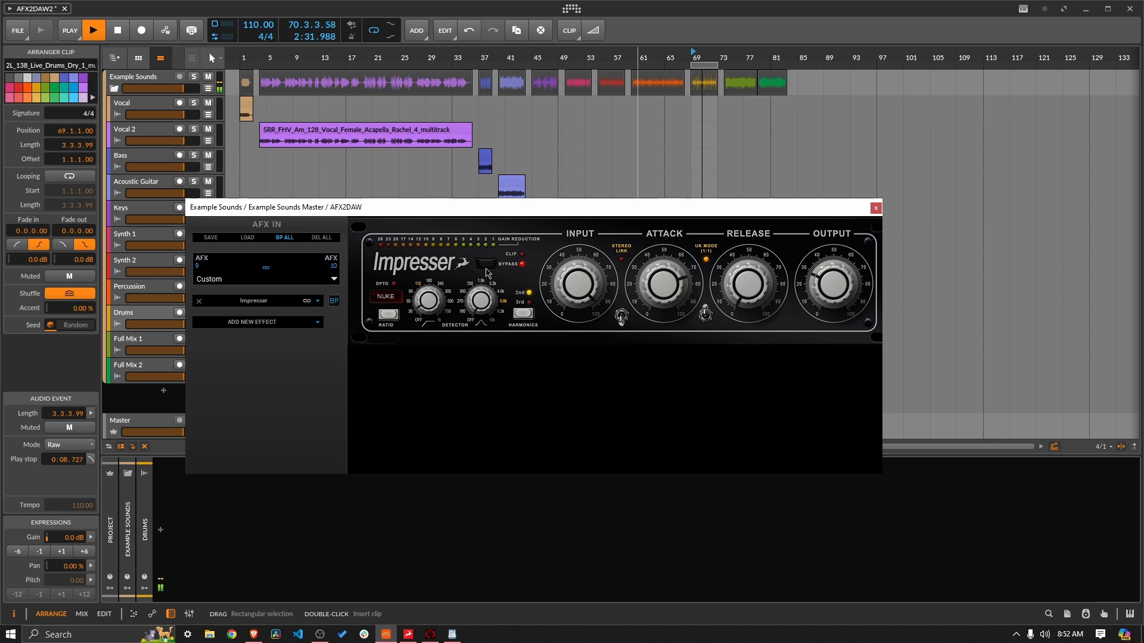
left_click(485, 269)
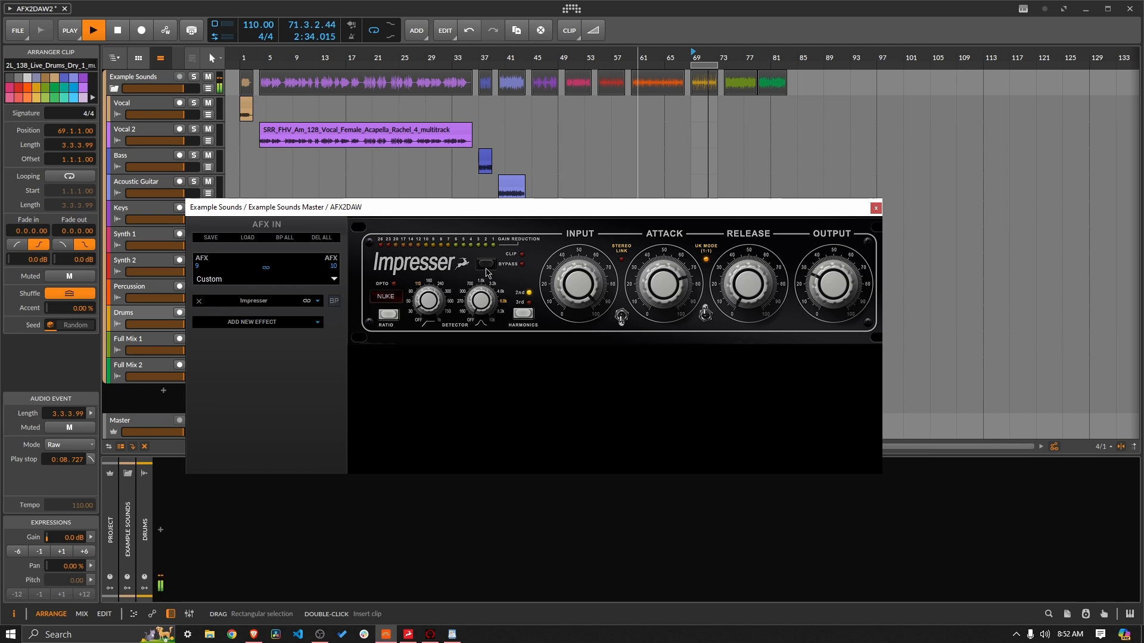
- Adjust the Impresser's release and attack by ear while the drums clip plays
left_click_drag(742, 267, 741, 29)
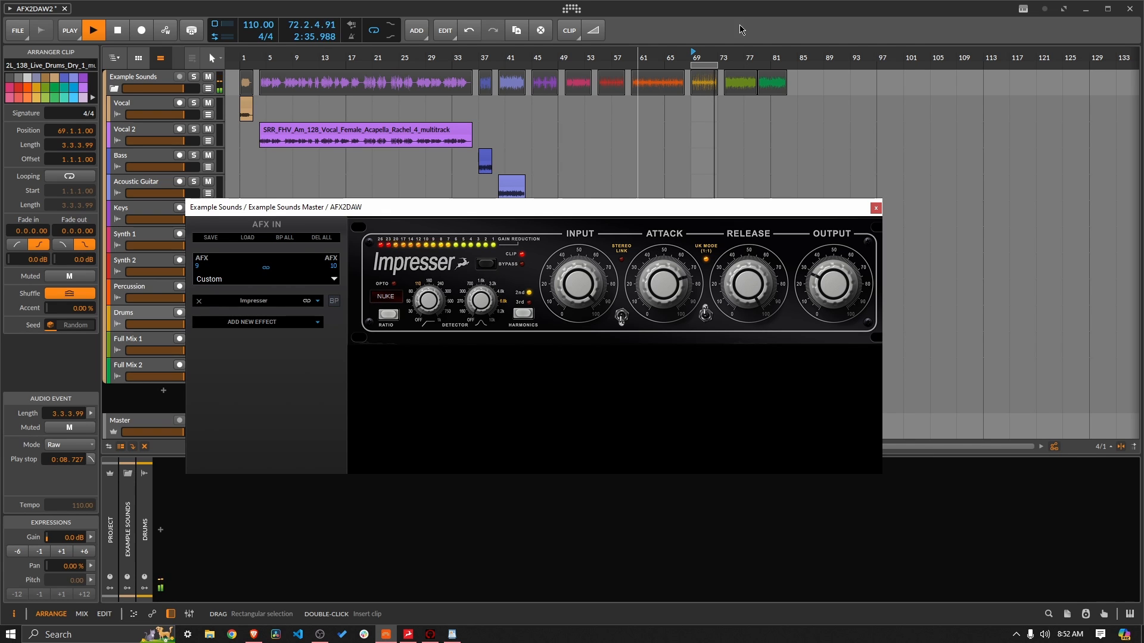
left_click_drag(732, 277, 722, 382)
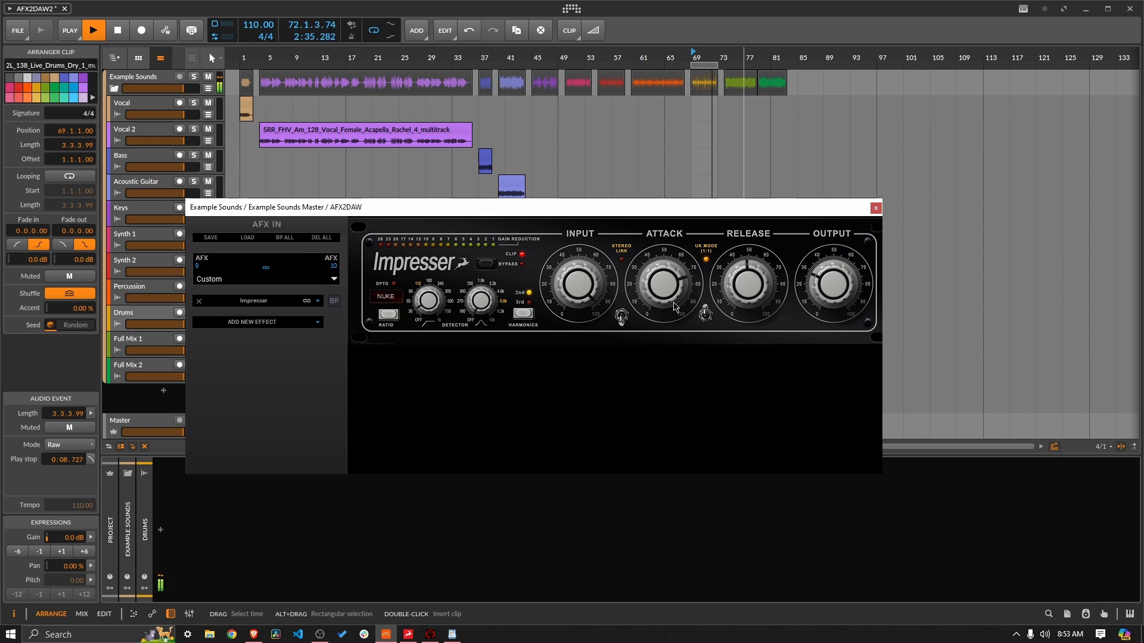
left_click_drag(682, 336, 664, 308)
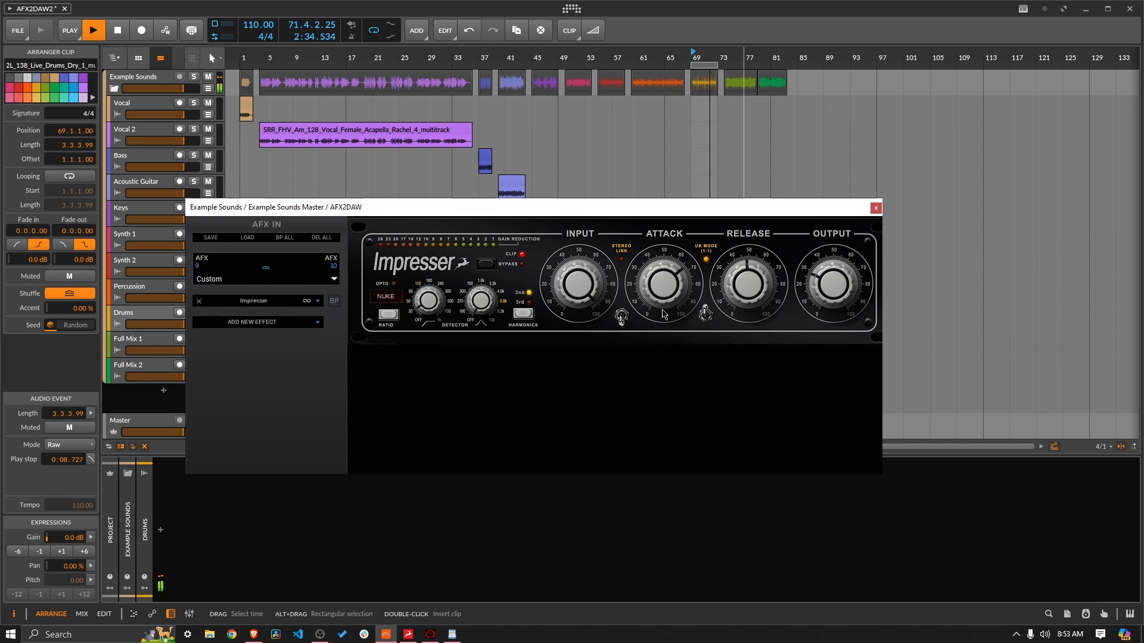
left_click_drag(761, 261, 761, 249)
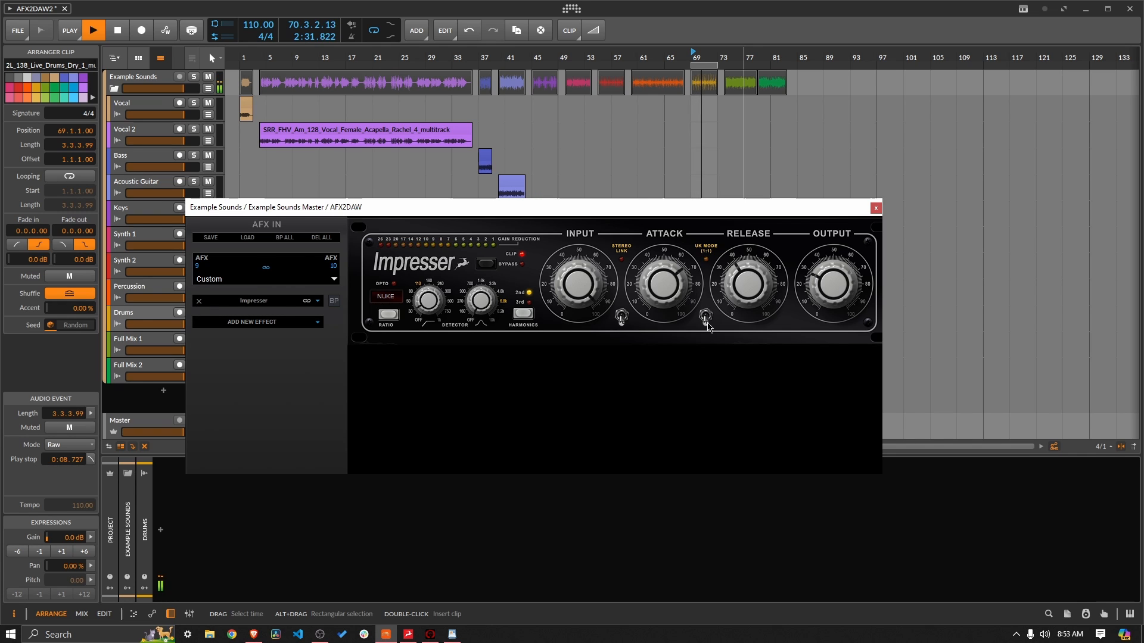
- Compare the Impresser against bypass and adjust its output level while the drums clip plays
left_click(487, 266)
left_click_drag(832, 288, 843, 238)
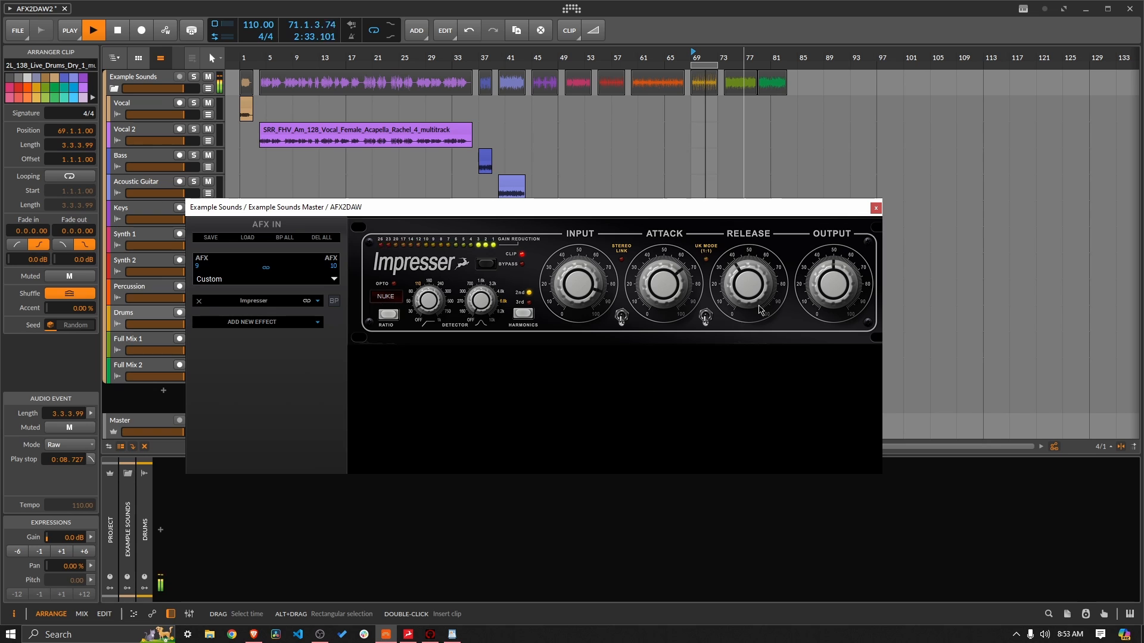
left_click_drag(815, 285, 816, 298)
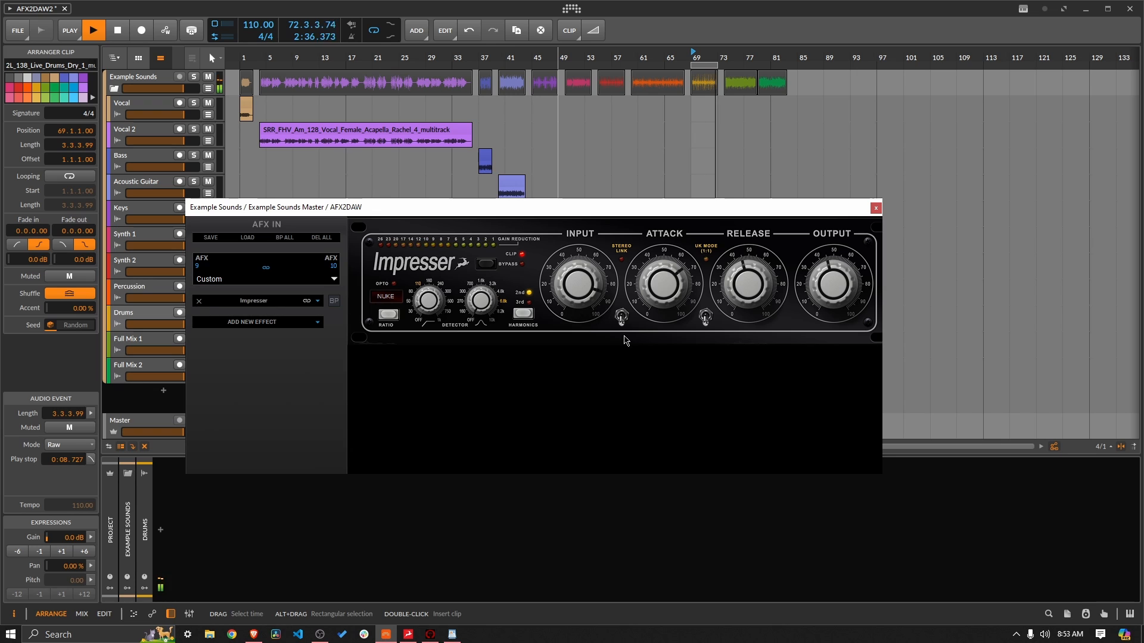
- Enable the Impresser's UK Mode and lower its release on the drums, stopping playback
left_click(704, 318)
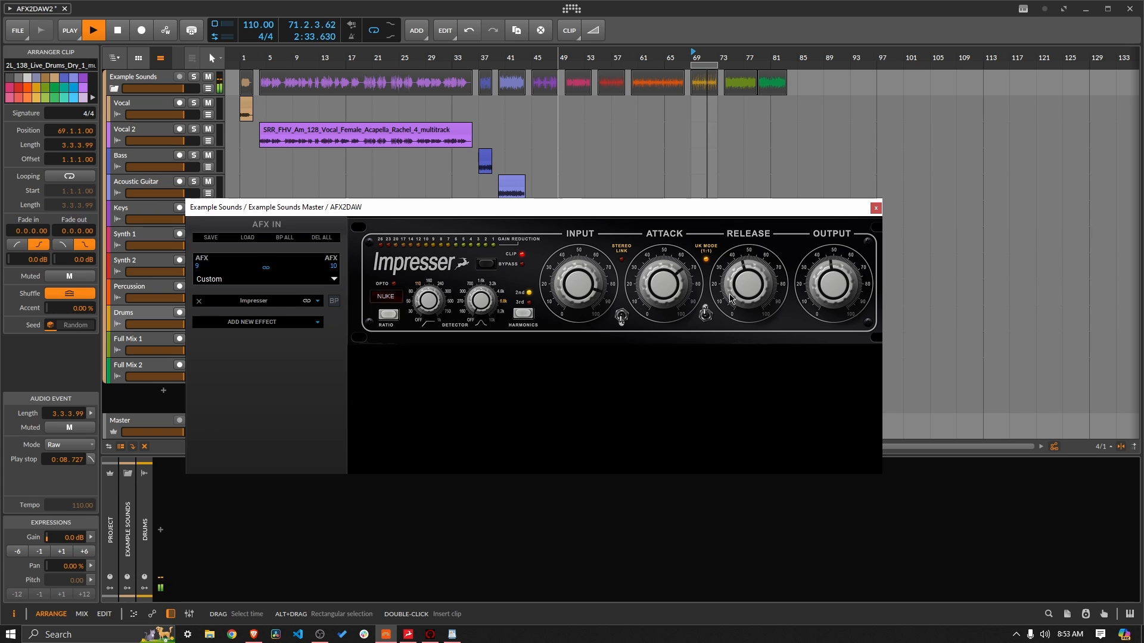
left_click_drag(762, 284, 737, 408)
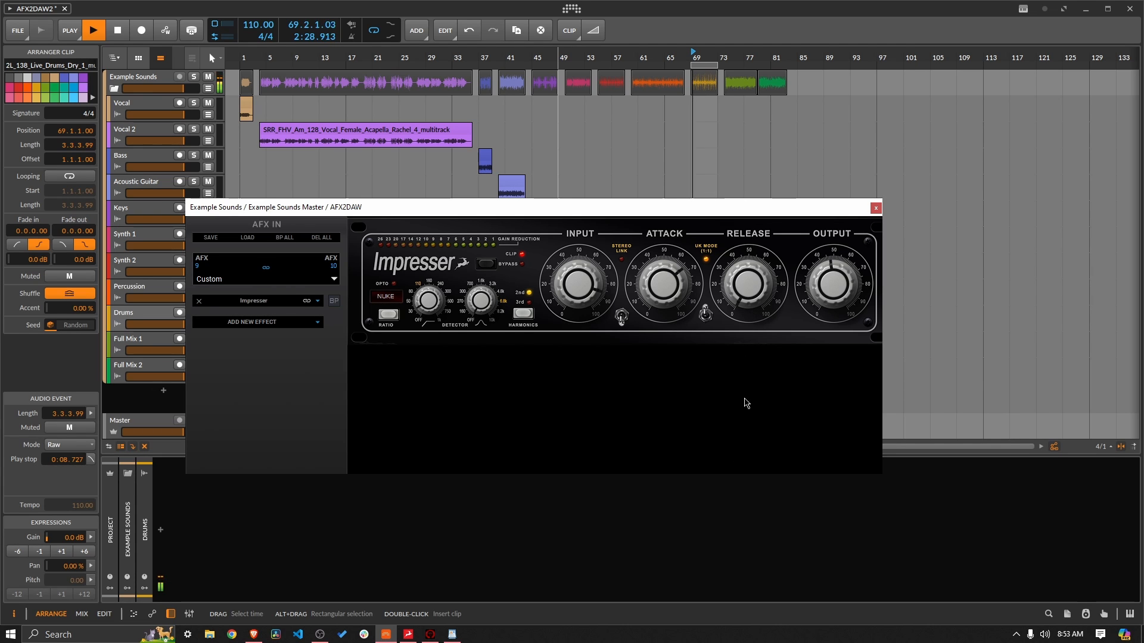
key("space")
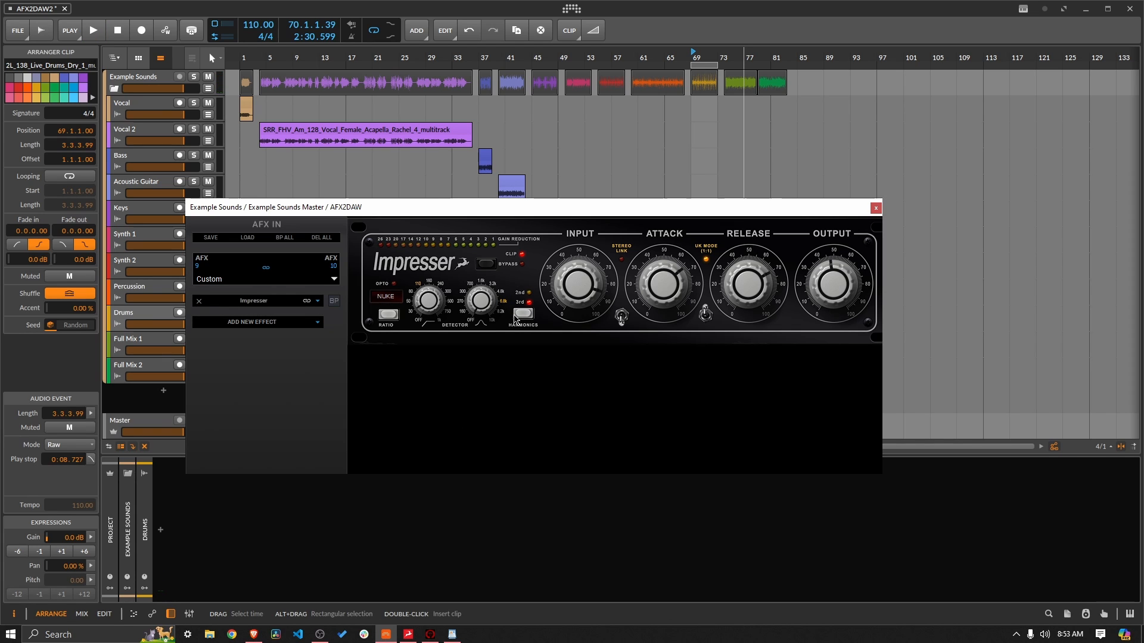
- Audition the 3rd harmonics setting on the drums, set the harmonics back to 2nd and close the plugin window
key("space")
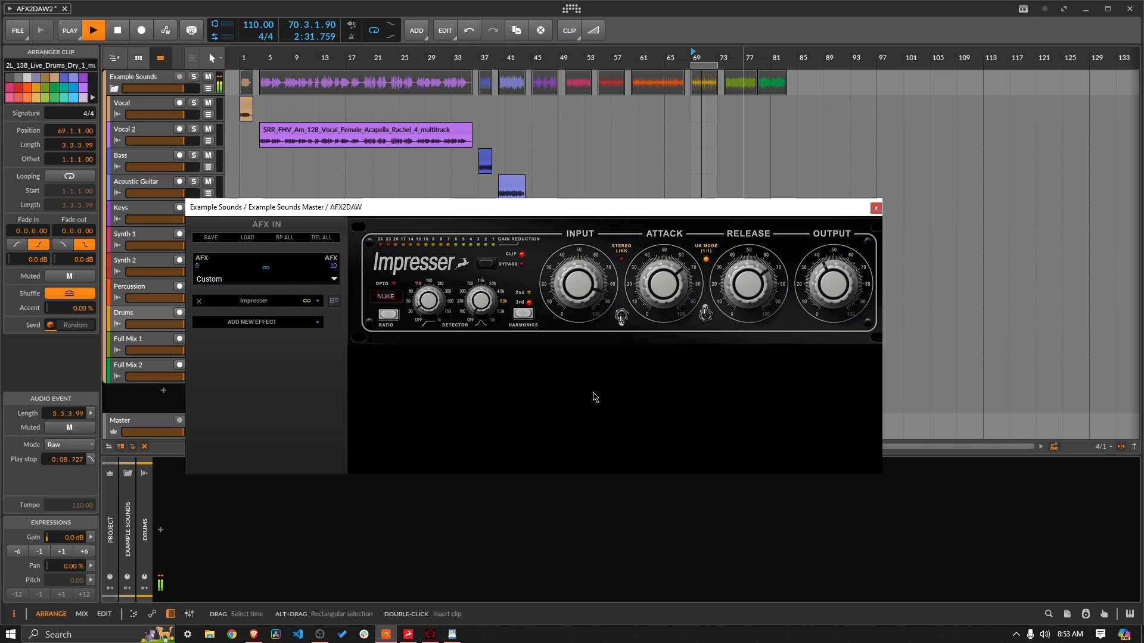
key("space")
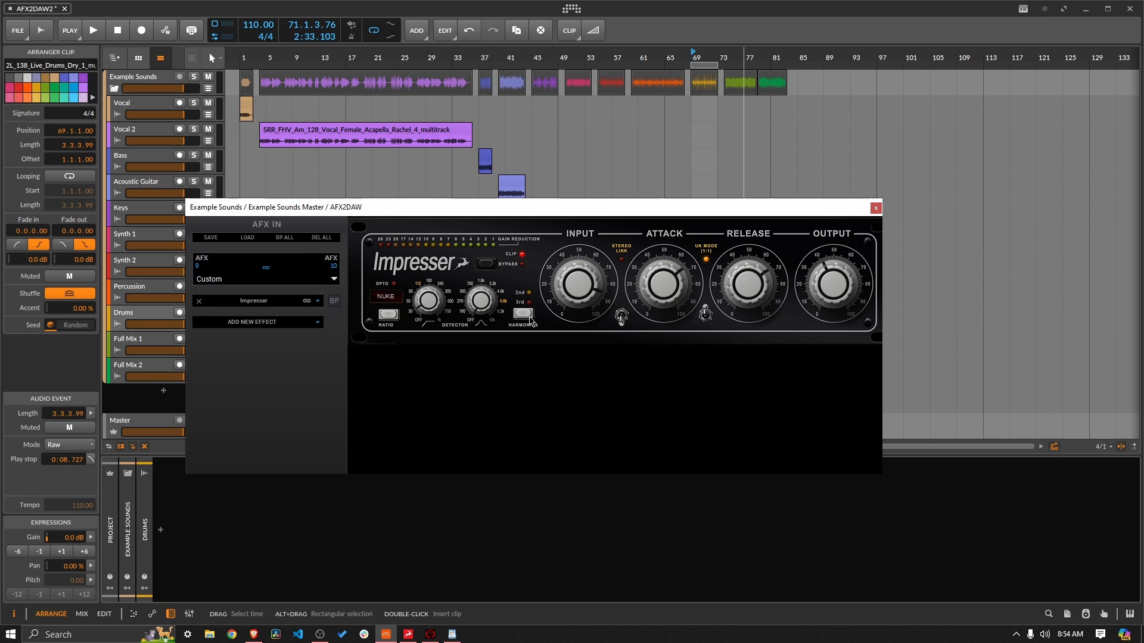
left_click(523, 314)
left_click(529, 319)
left_click(878, 209)
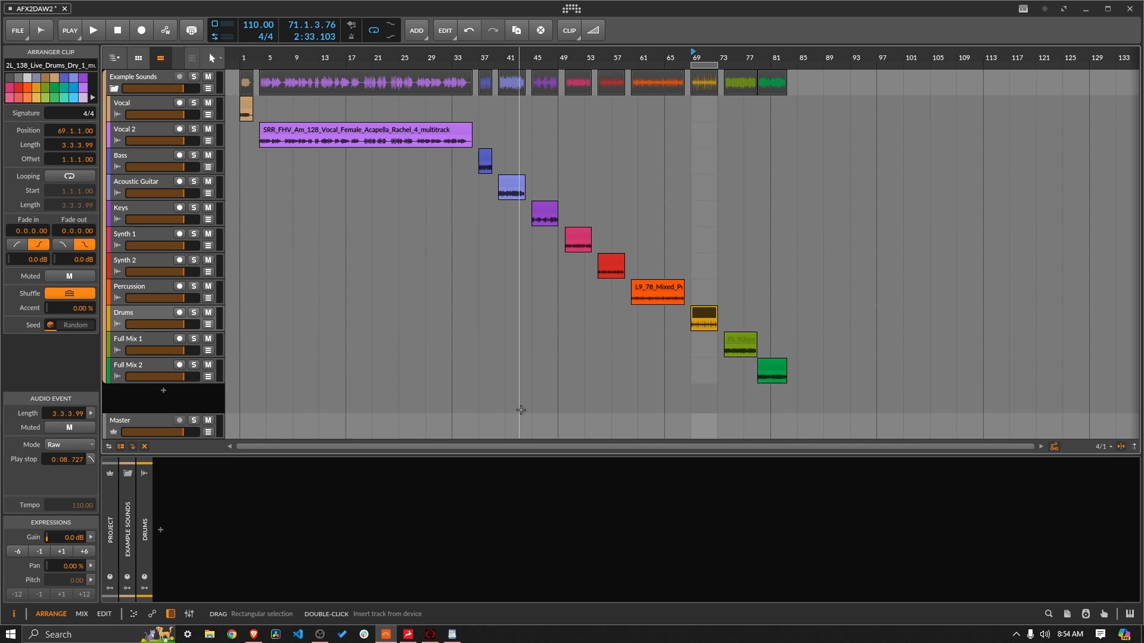
- Play the clip on the Full Mix 2 track and open the AFX2DAW plugin window
left_click(729, 338)
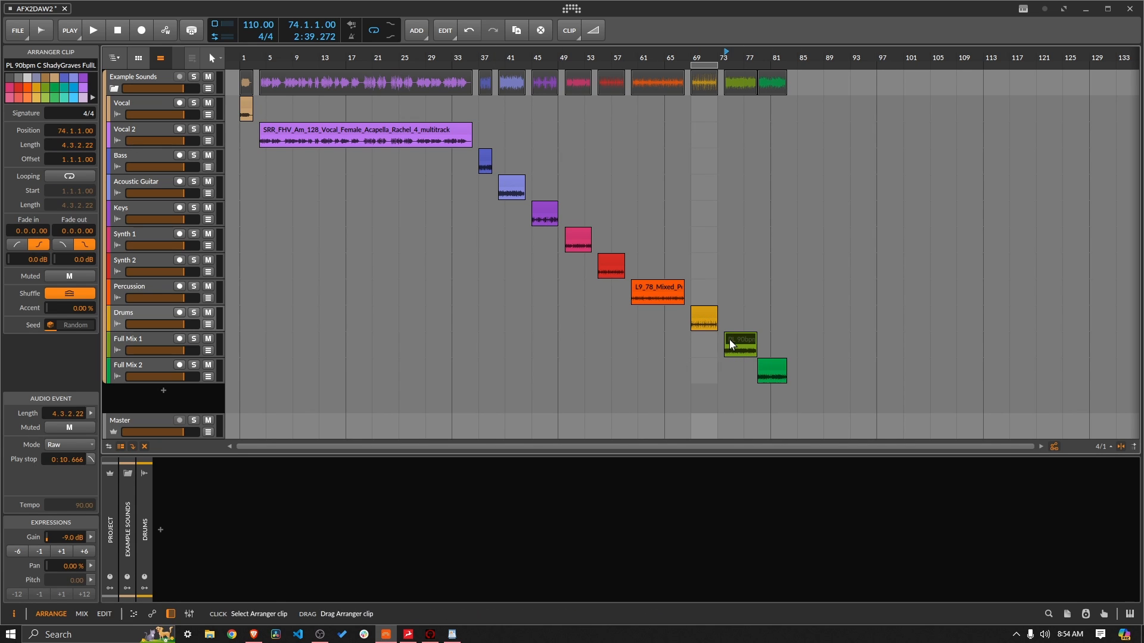
key("e")
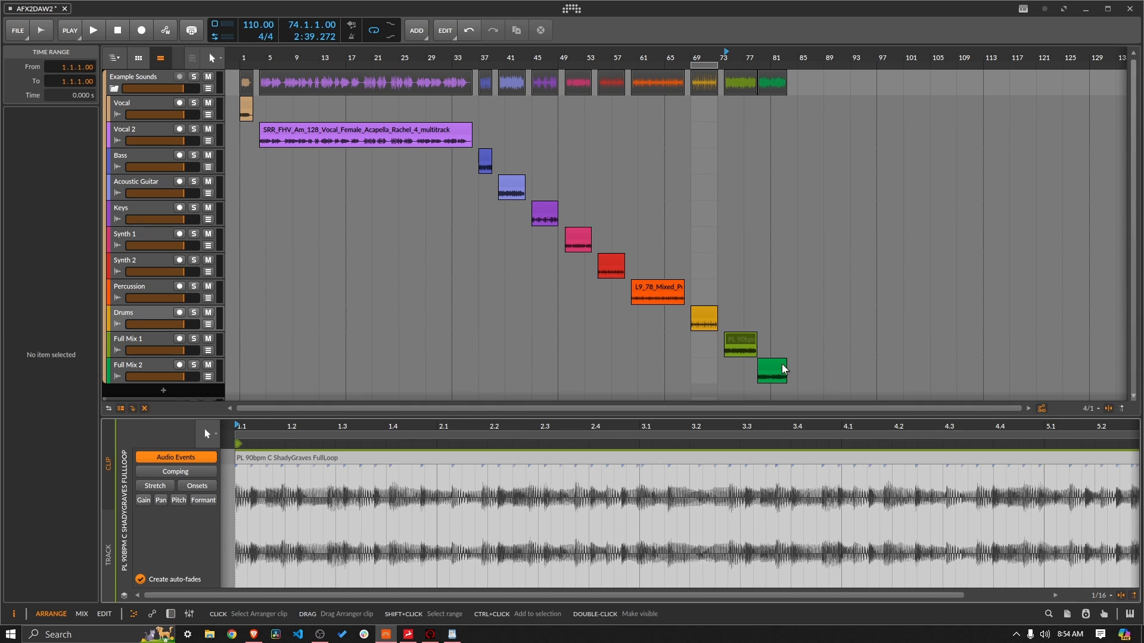
left_click(782, 369)
key("space")
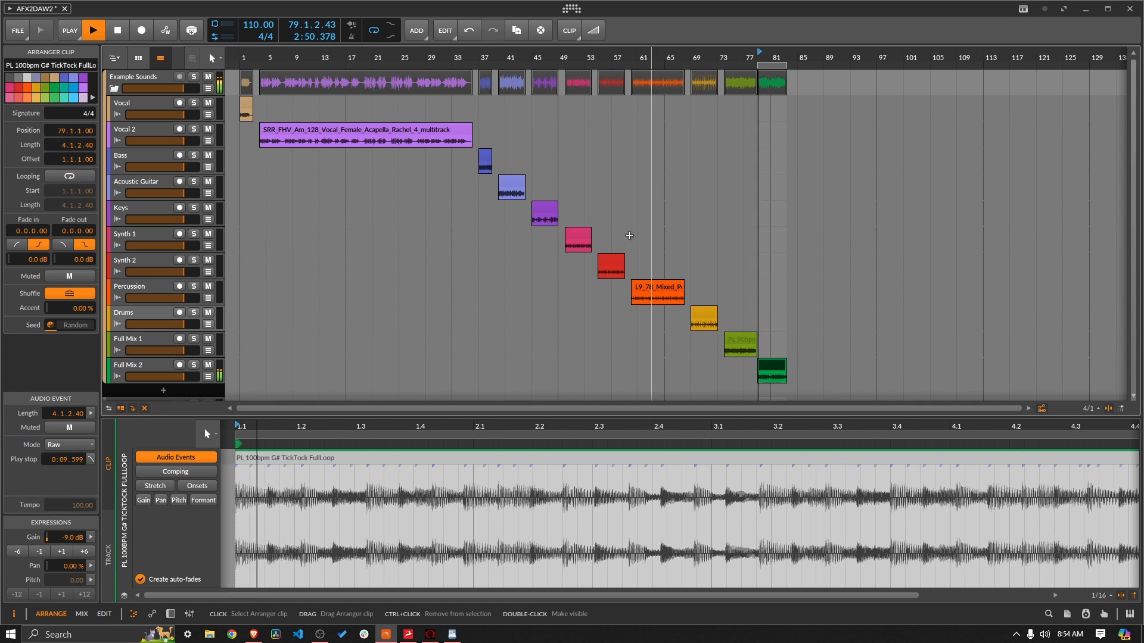
key("d")
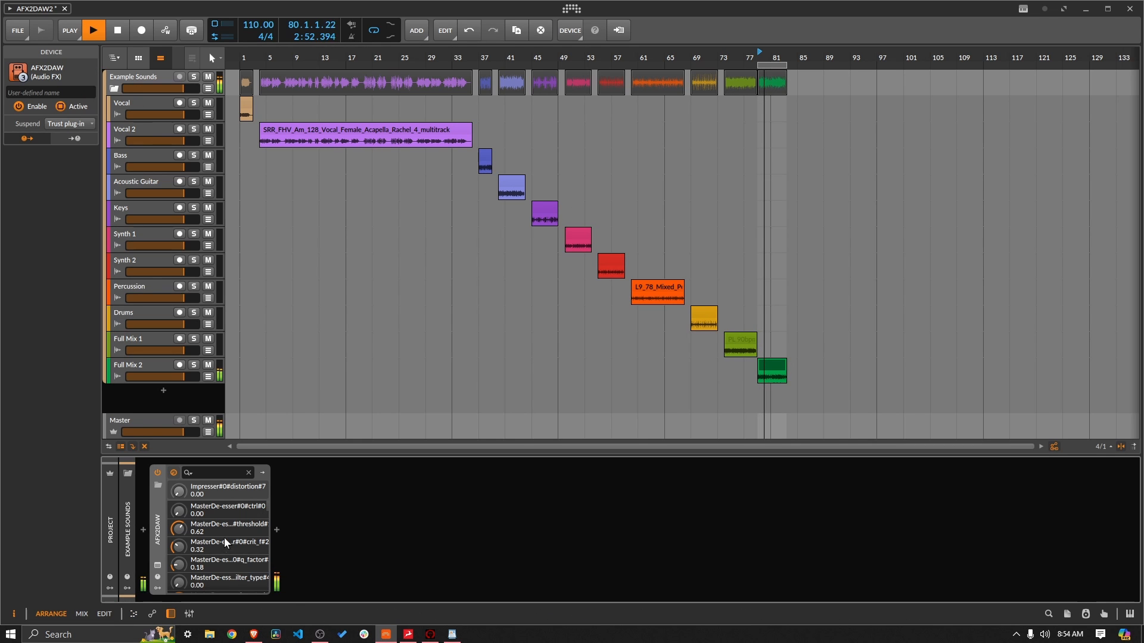
left_click(158, 564)
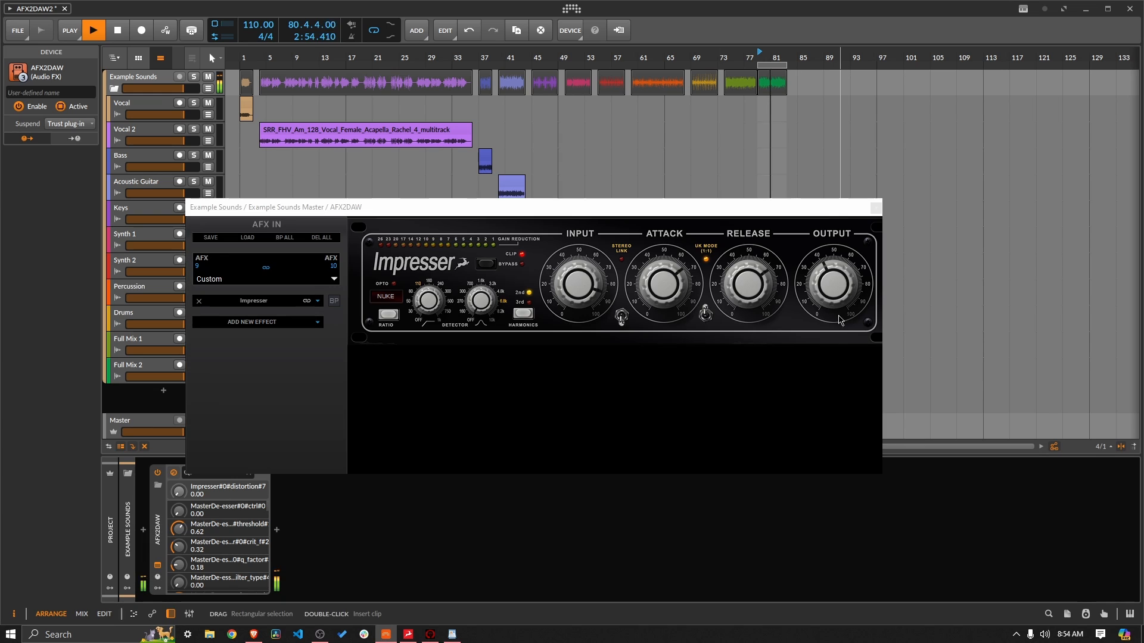
- Set the Impresser's attack to 0.69 and compare its harmonics settings on the full mix, keeping 2nd
left_click(485, 305)
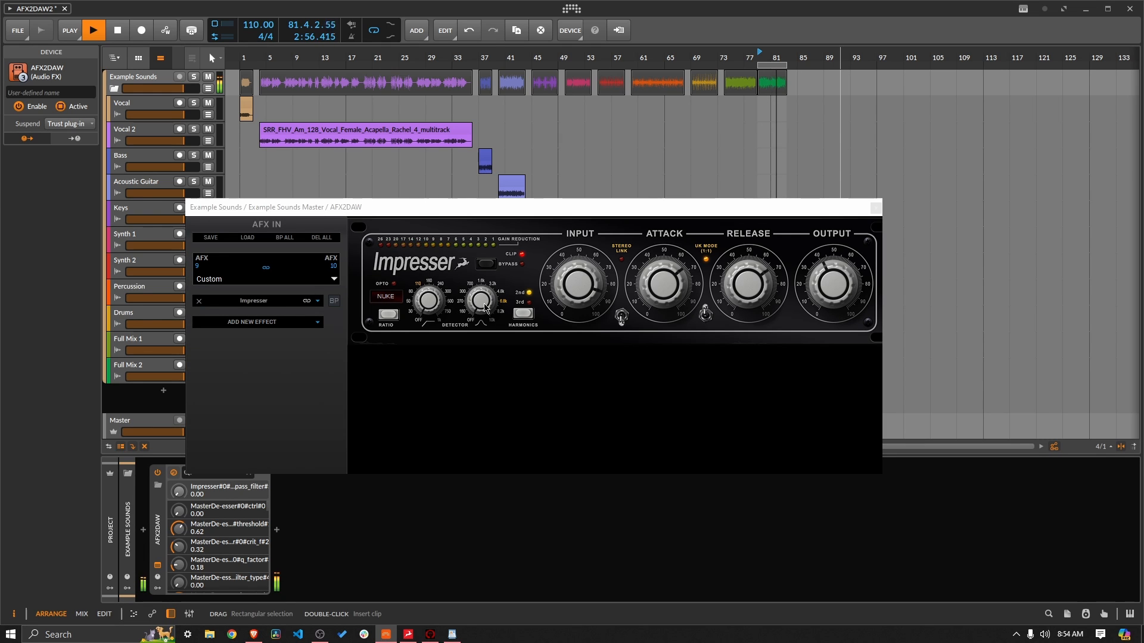
left_click(624, 272)
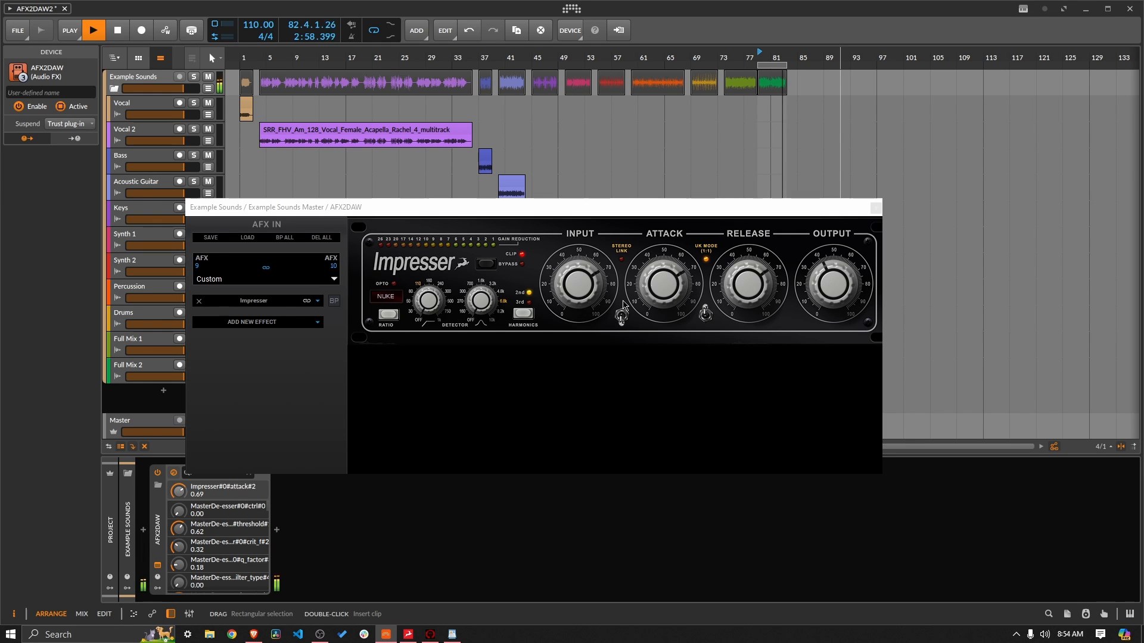
left_click(530, 312)
left_click(530, 312)
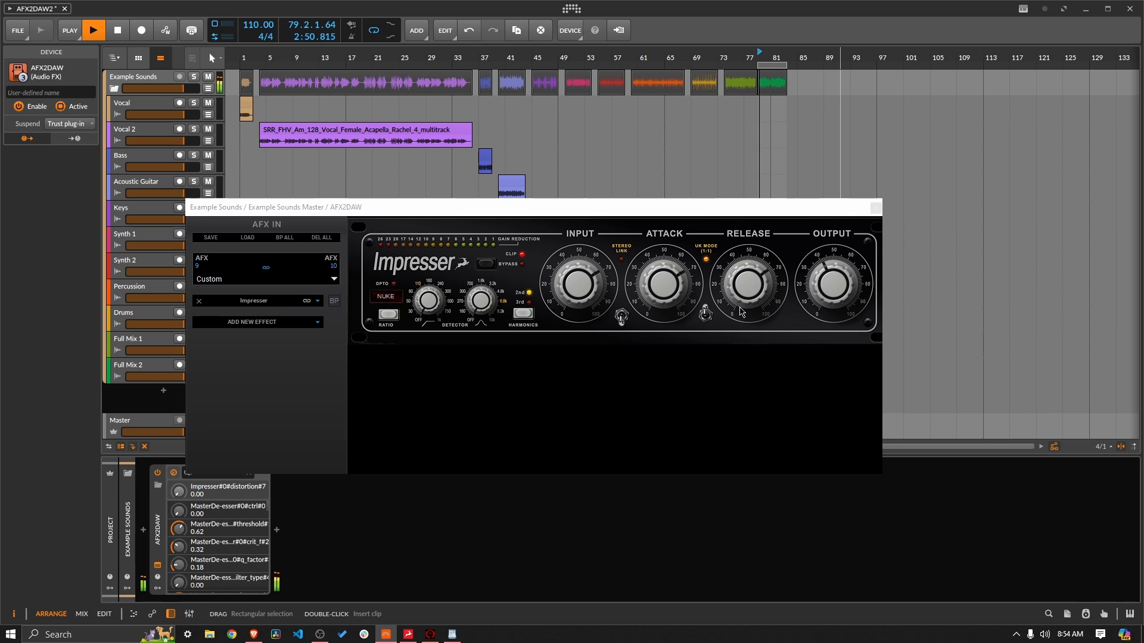
- Switch off UK Mode and Stereo Link, and set the Impresser's release to 0.31
left_click(705, 314)
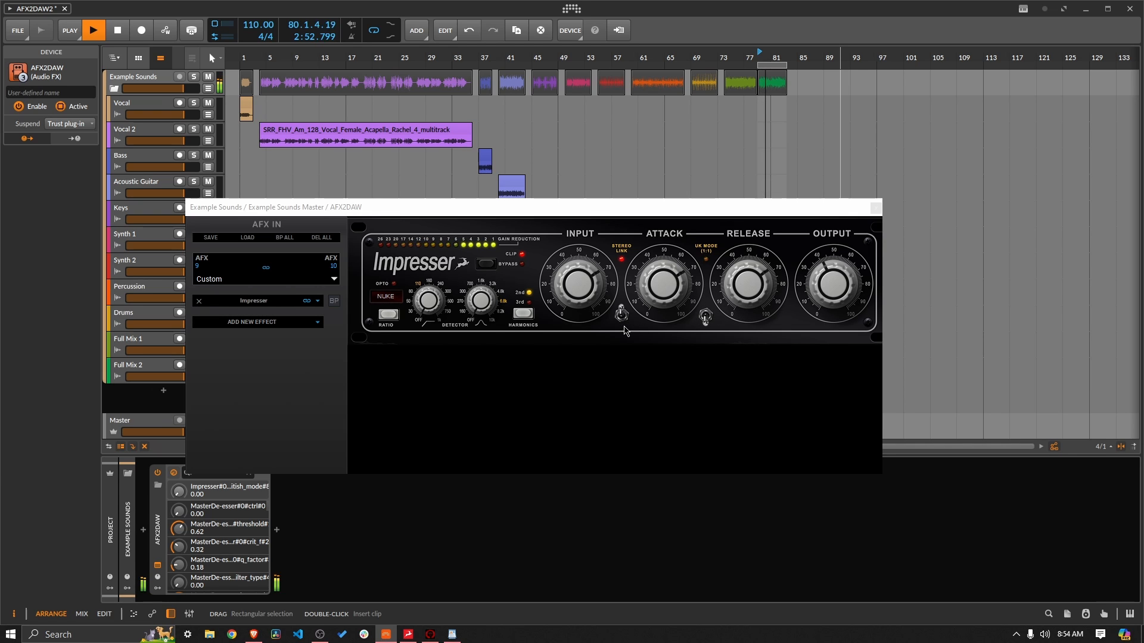
left_click(622, 318)
left_click_drag(833, 281, 832, 298)
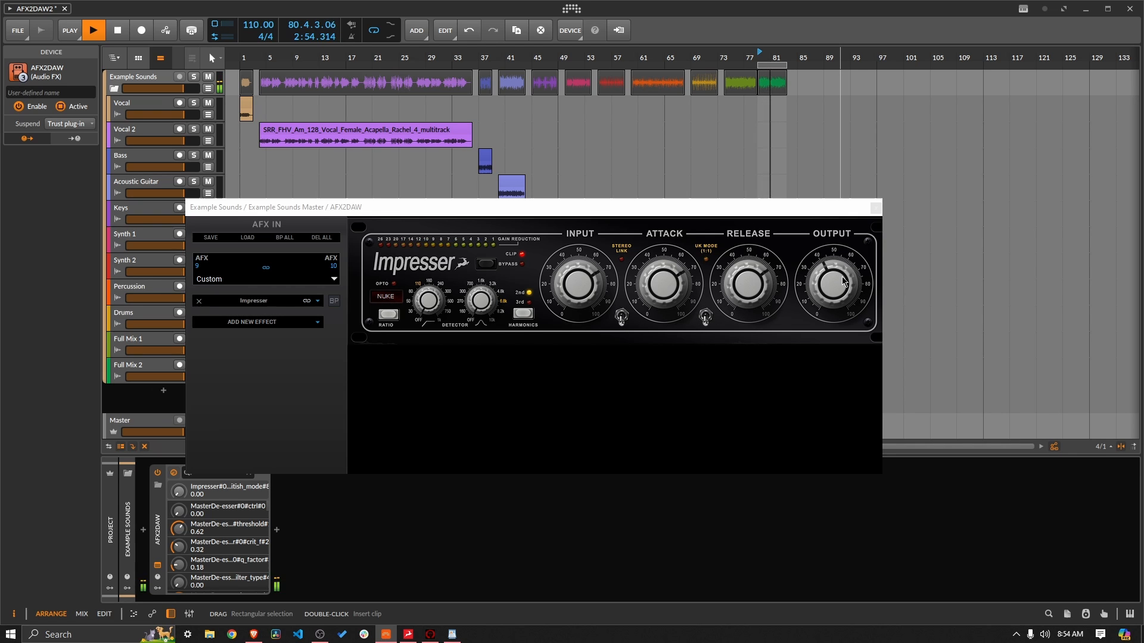
left_click(767, 275)
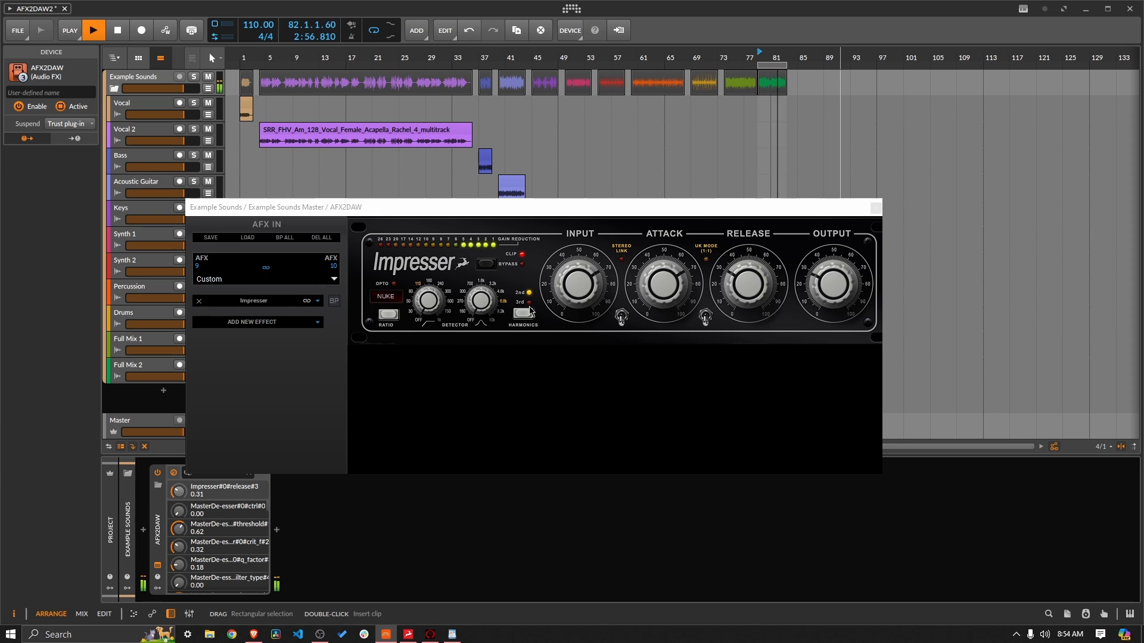
- Step through the Impresser's ratios on the full mix and set the ratio to 4:1
key("space")
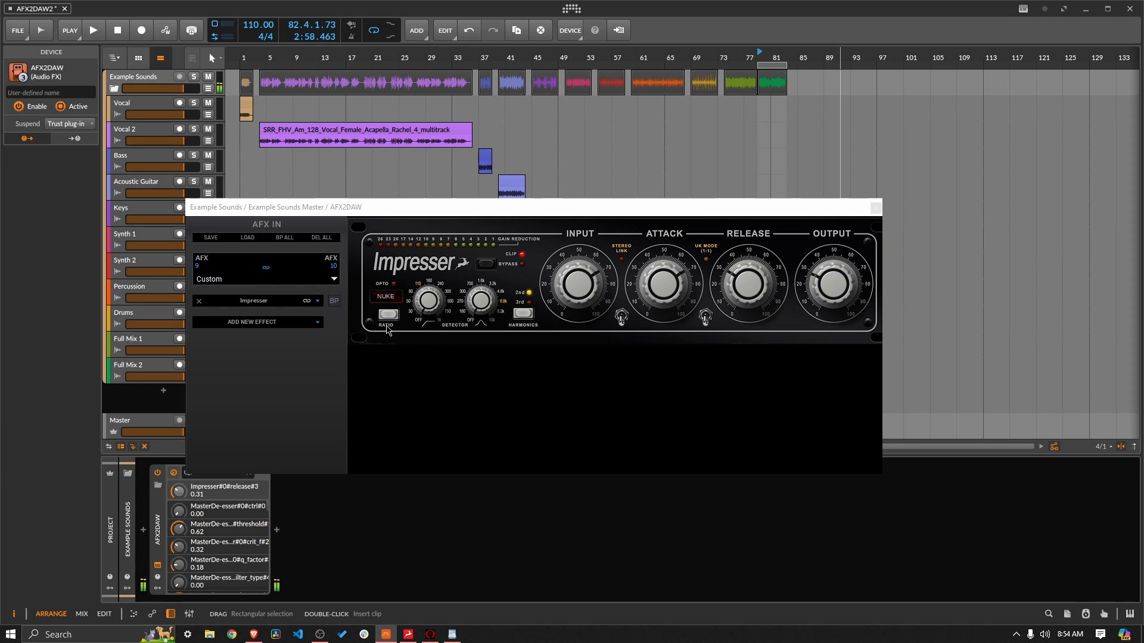
left_click(388, 316)
key("space")
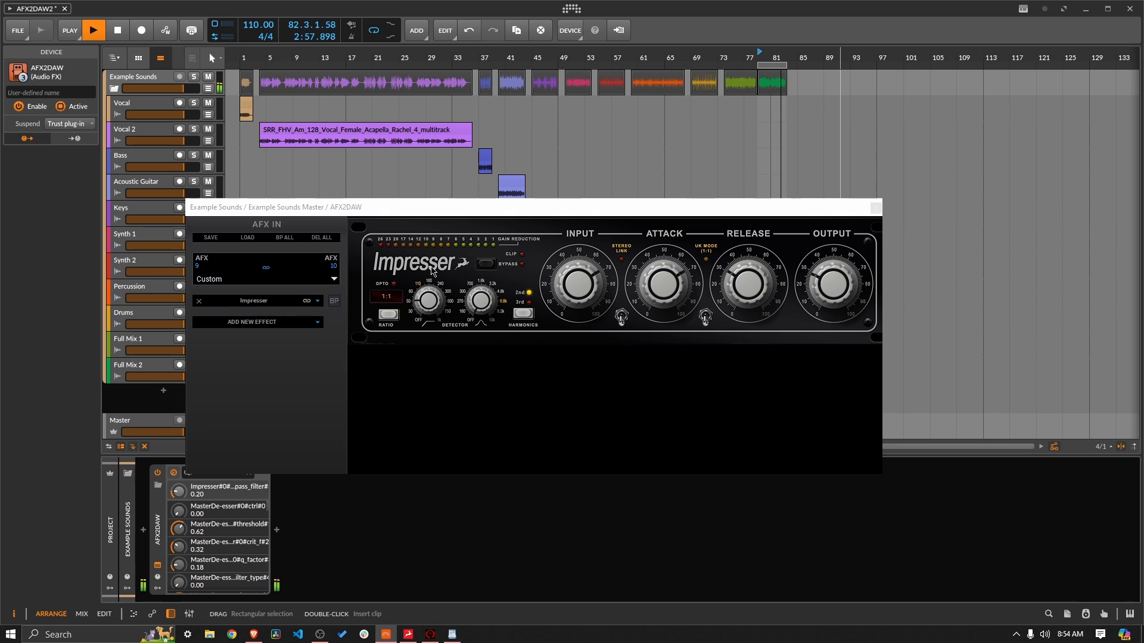
left_click(388, 314)
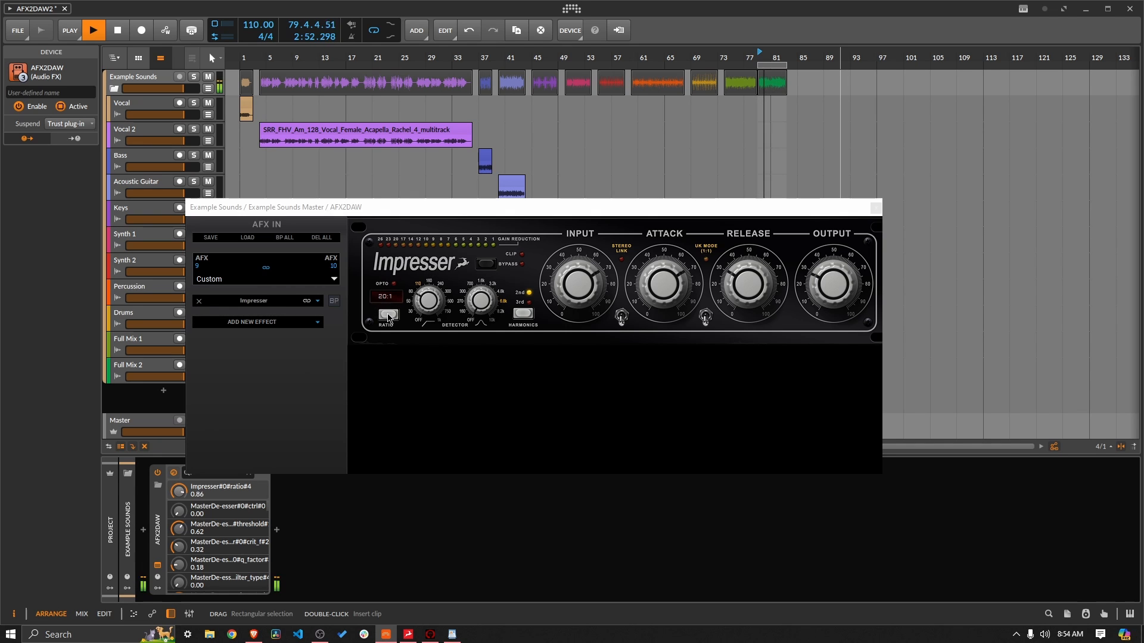
left_click(388, 315)
left_click(388, 315)
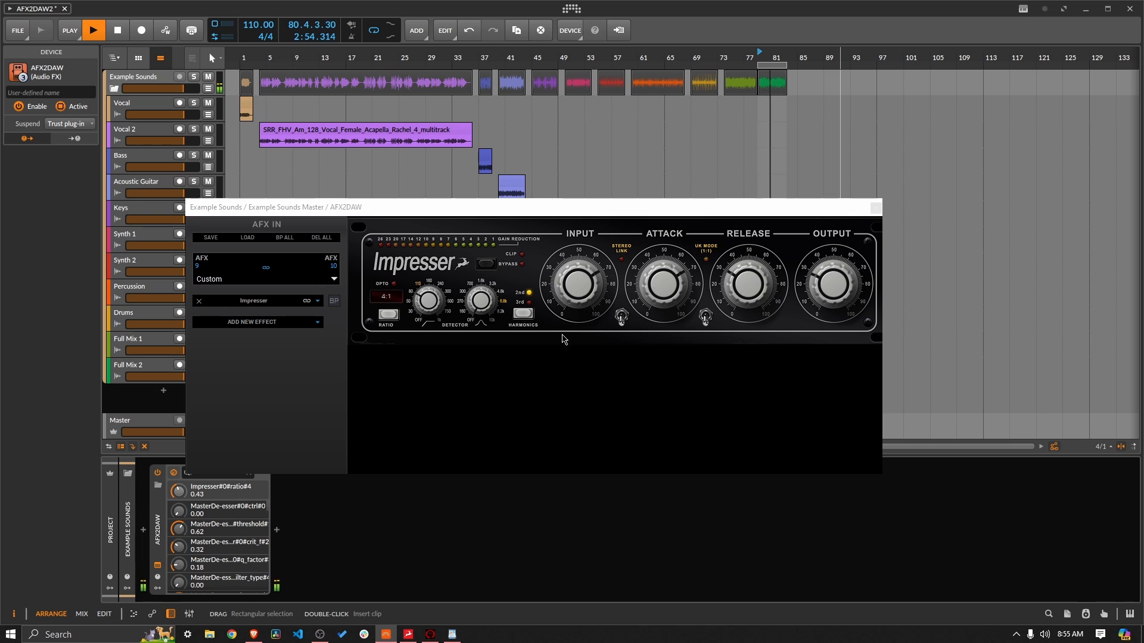
- Switch the harmonics to 3rd and balance the Impresser's levels with input at 0.91 and output at 0.29
left_click(531, 320)
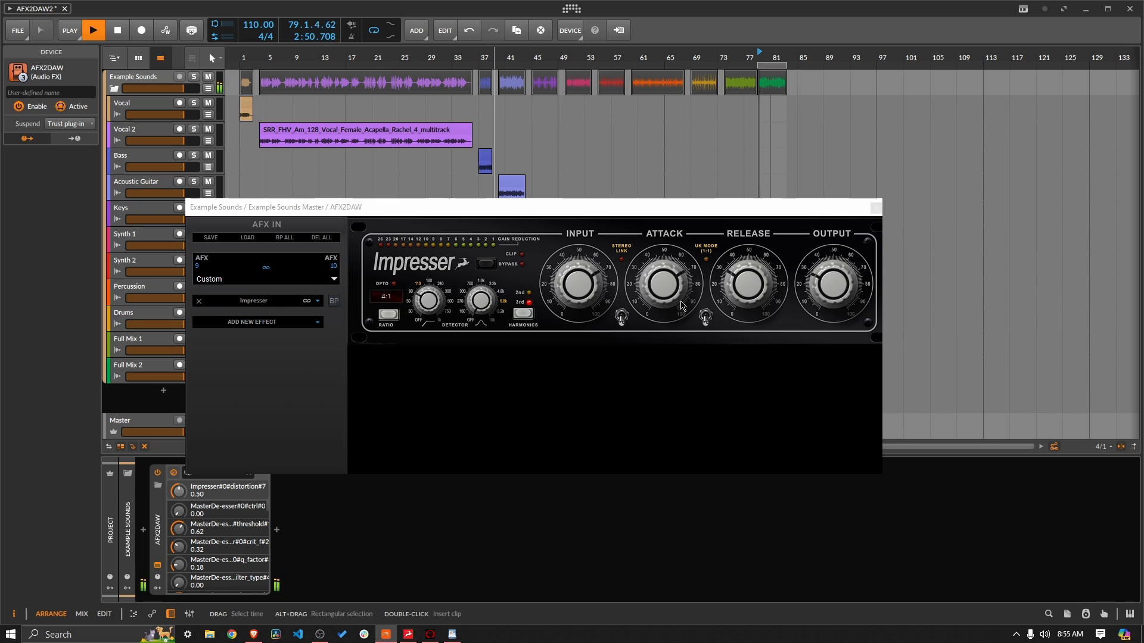
left_click(583, 280)
left_click_drag(583, 280, 577, 232)
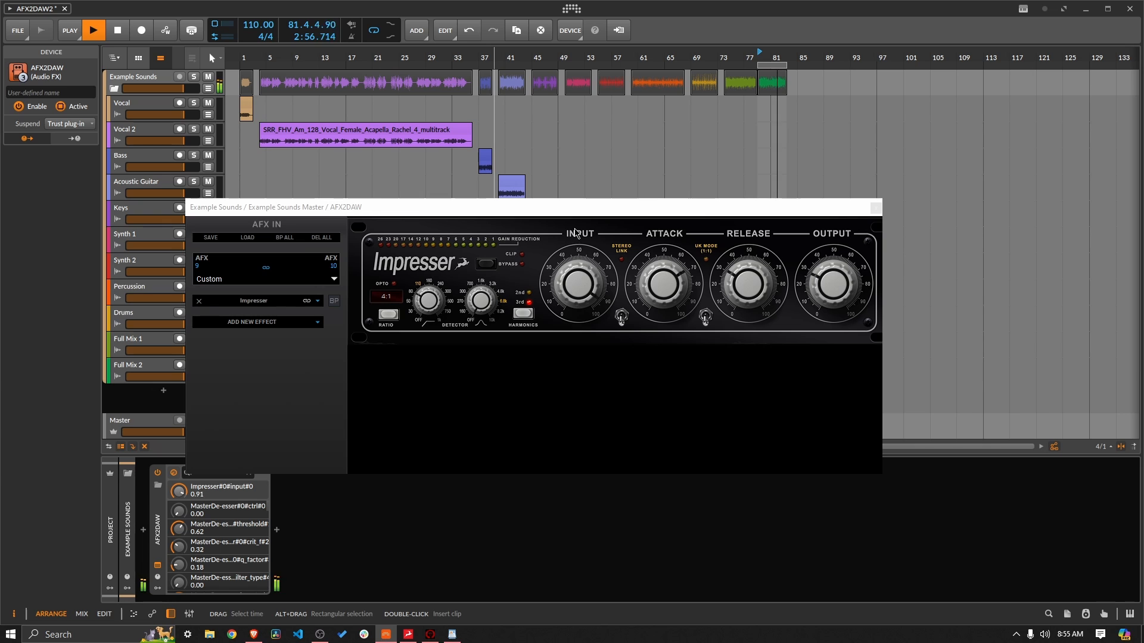
left_click(840, 284)
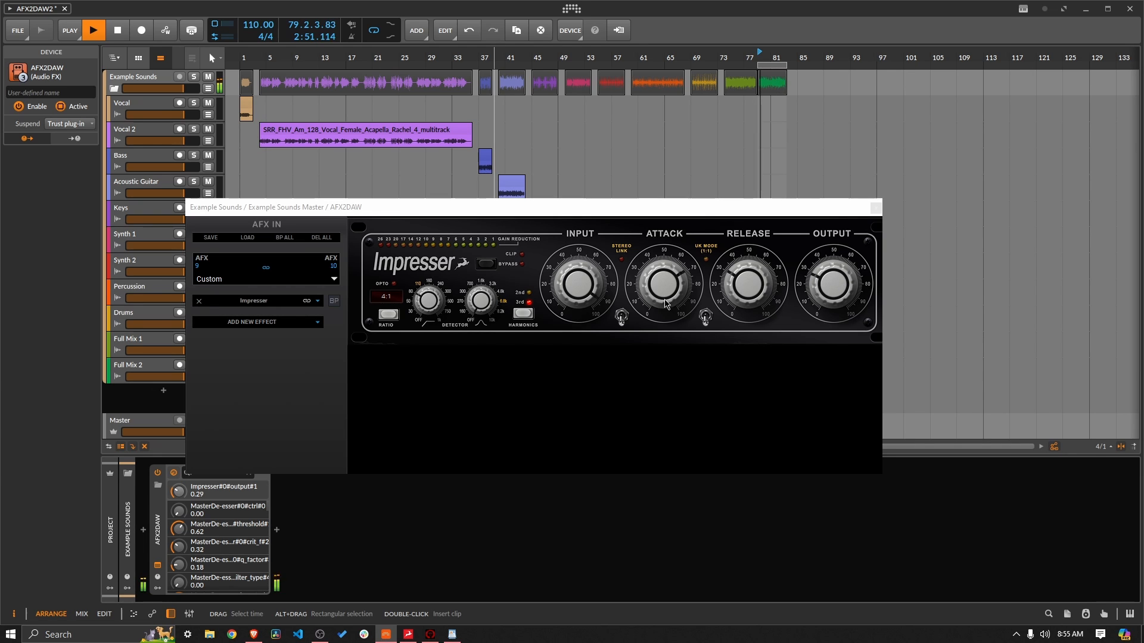
- Audition low attack and release settings on the full mix, returning release to 0.31 and attack to 0.69
left_click_drag(672, 287, 638, 460)
left_click(748, 284)
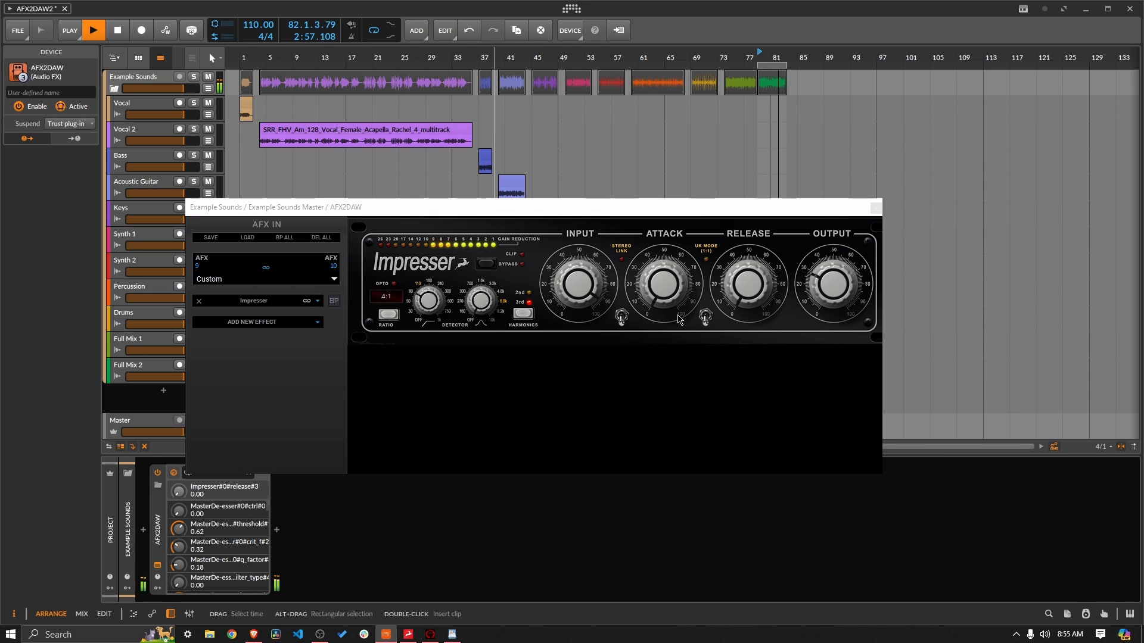
left_click_drag(768, 420, 731, 192)
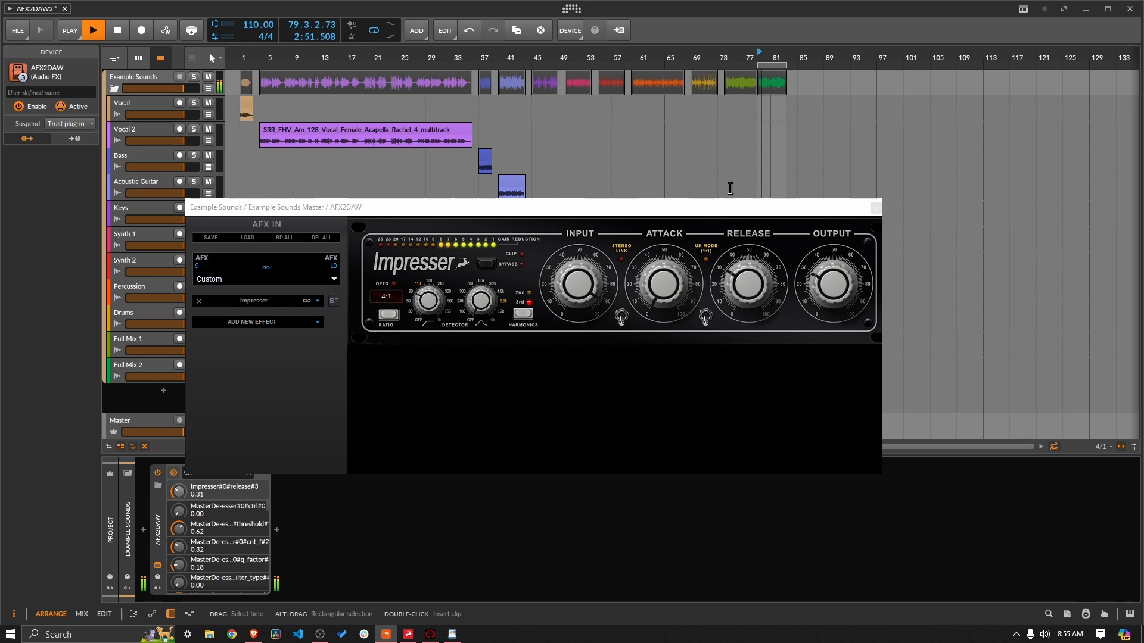
left_click_drag(663, 280, 671, 91)
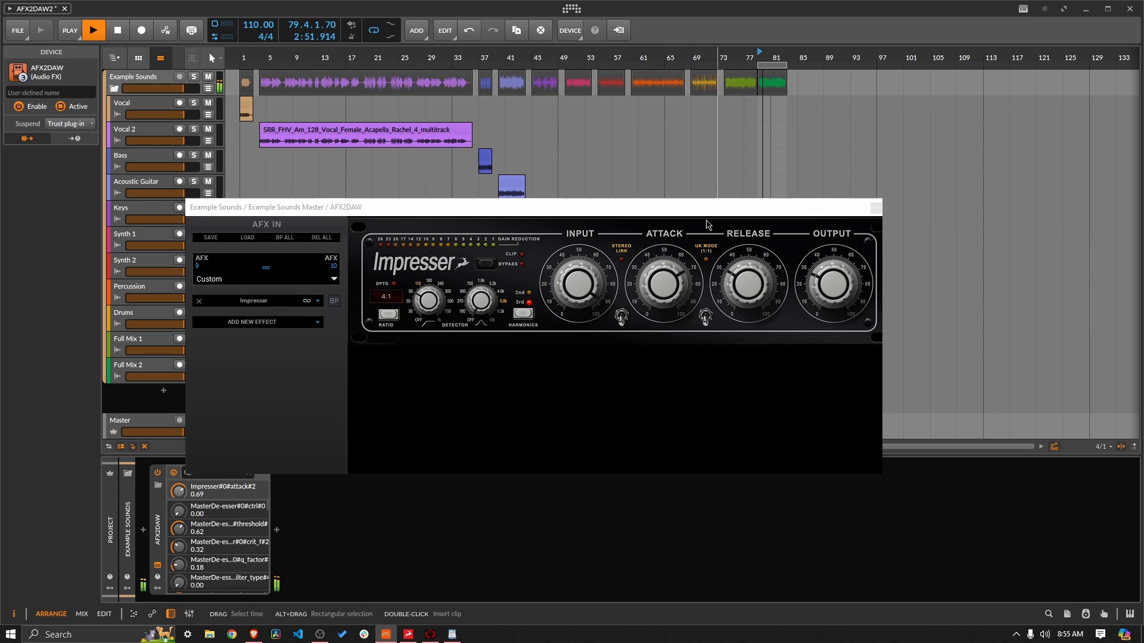
- Raise the Impresser's mid-frequency detector filter to 1.00 and its input to 1.00
left_click(481, 291)
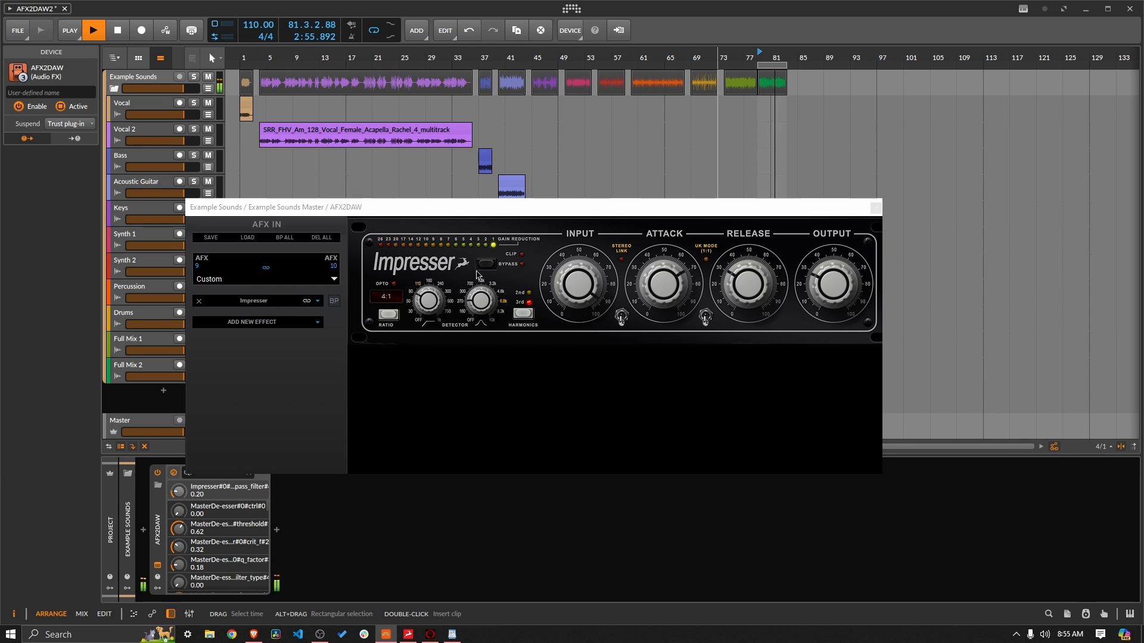
left_click_drag(481, 289, 471, 187)
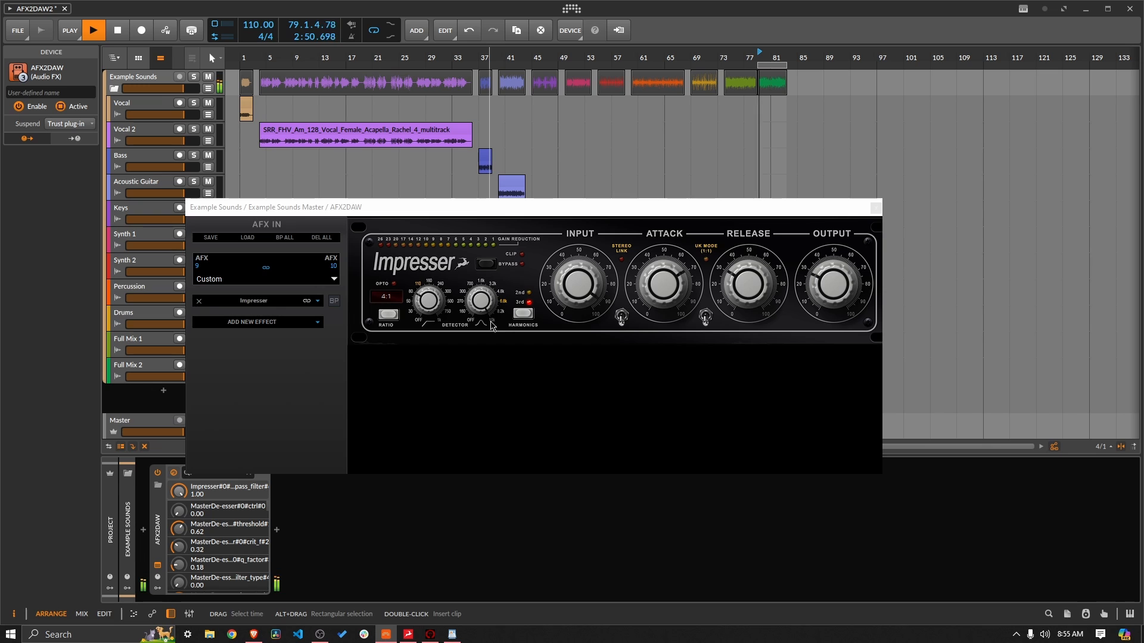
left_click_drag(579, 275, 577, 257)
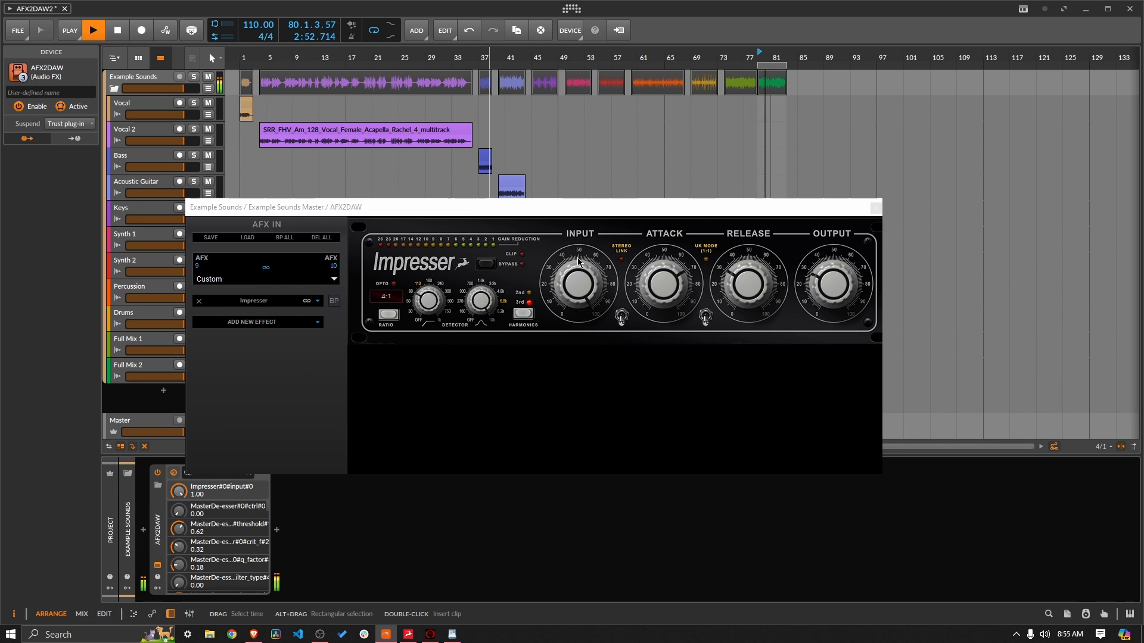
- Enable UK Mode, restart the full mix clip and sweep the mid-frequency detector filter, ending at 1.00
left_click(706, 322)
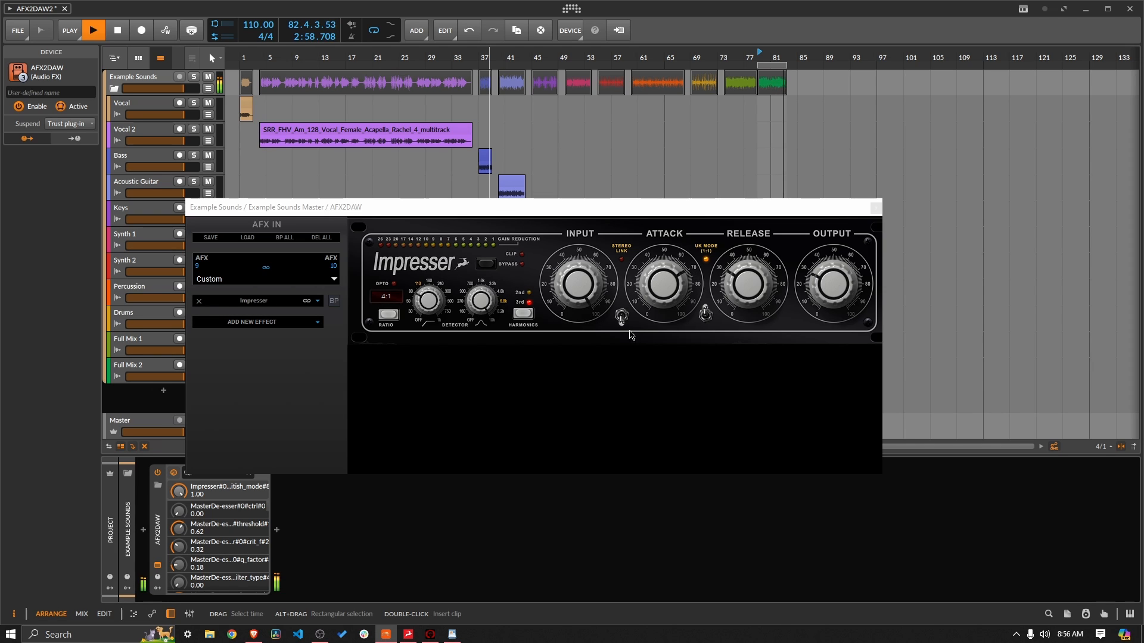
key("space")
key("space")
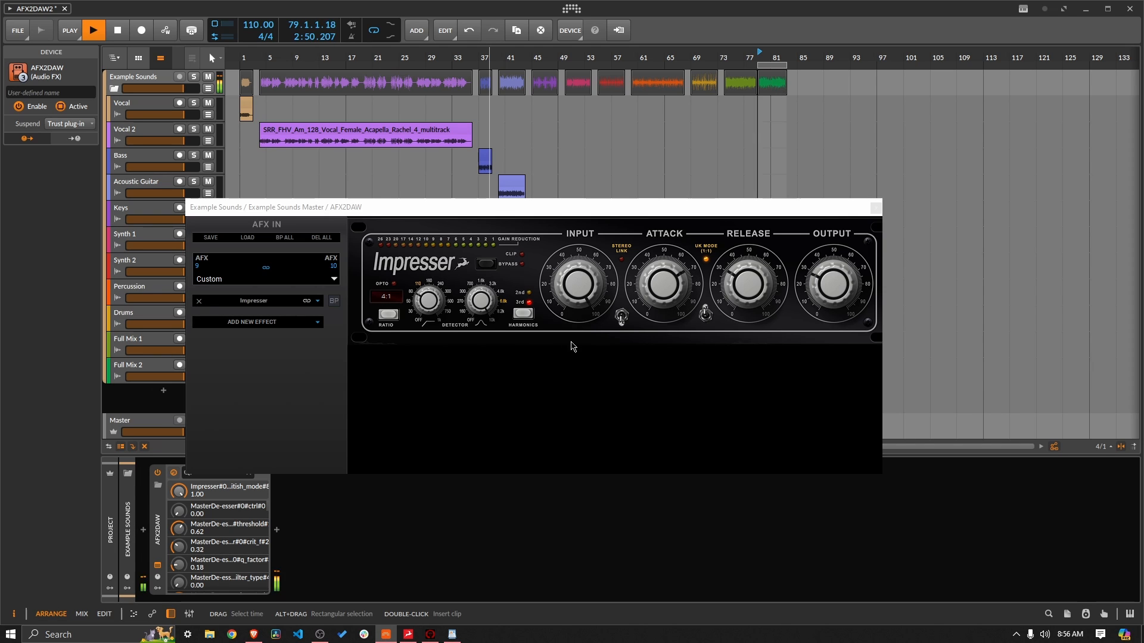
left_click_drag(481, 301, 457, 419)
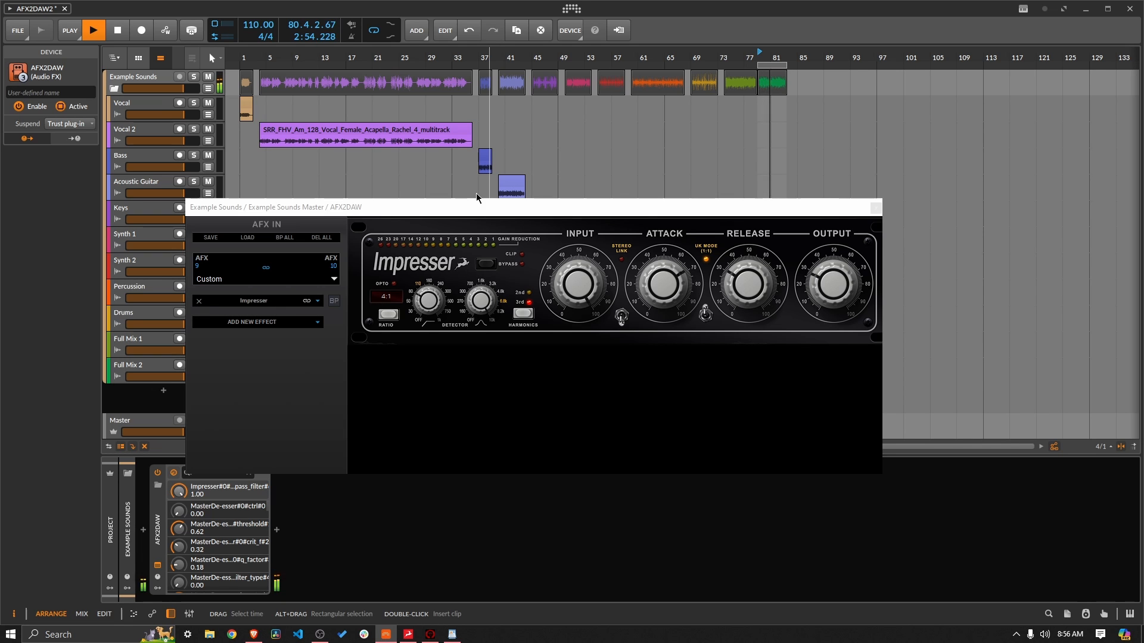
- Restart the full mix clip and move the AFX2DAW plugin window higher above the device area
key("space")
left_click_drag(473, 205, 466, 133)
key("space")
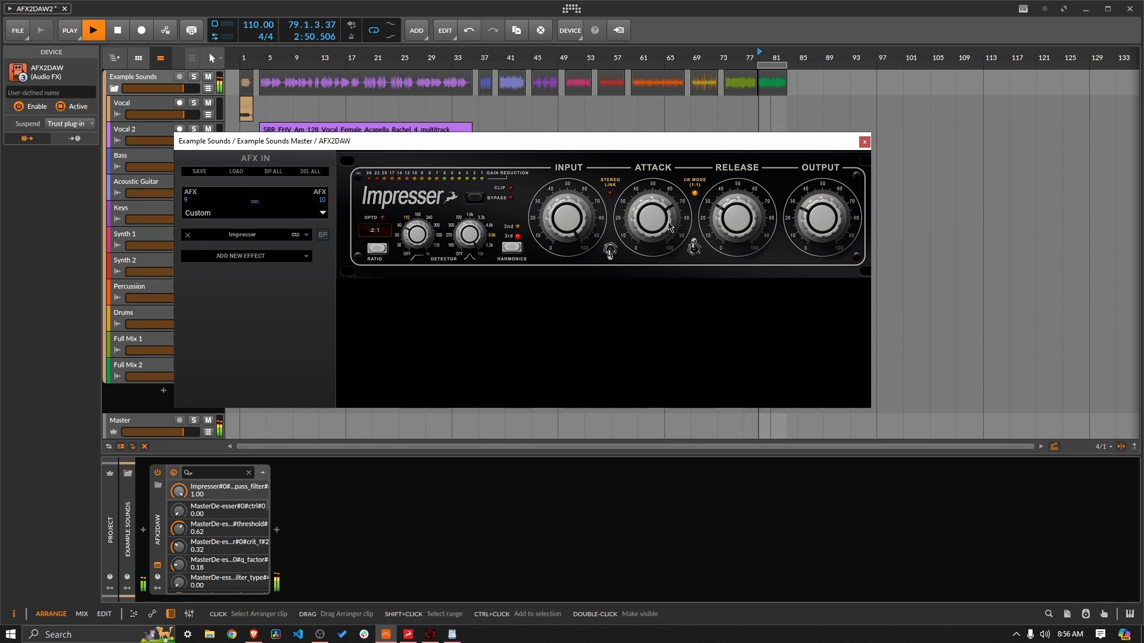
- Turn UK Mode off and set the Impresser's attack to 0.36 and release to 0.39 on the full mix
left_click_drag(655, 218, 680, 532)
left_click_drag(648, 402, 706, 269)
left_click(694, 248)
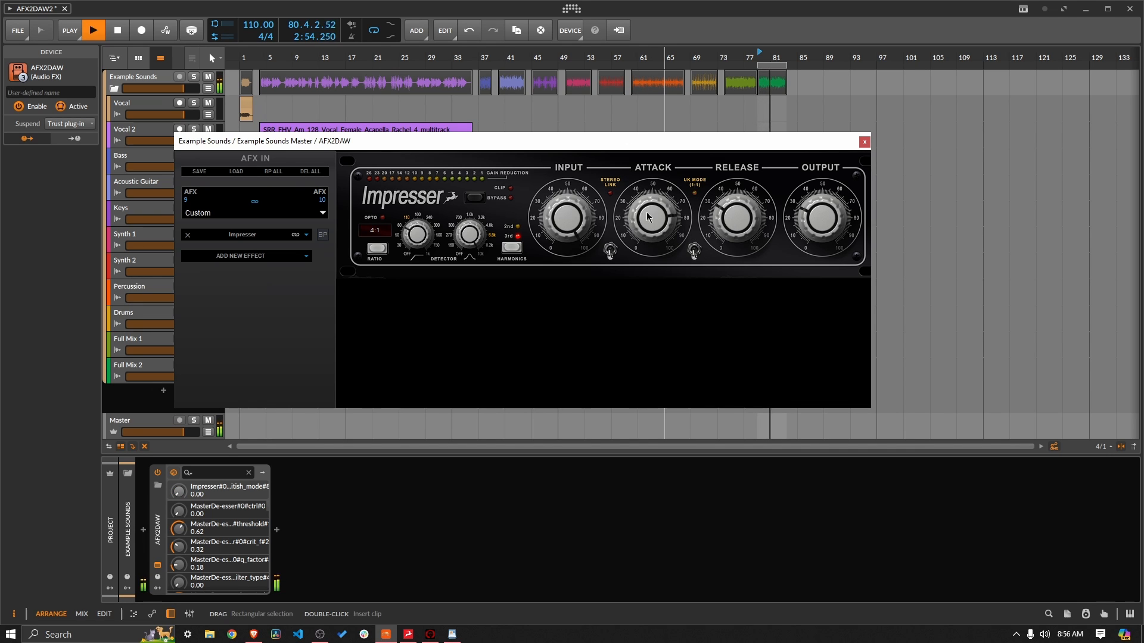
left_click_drag(652, 210, 652, 201)
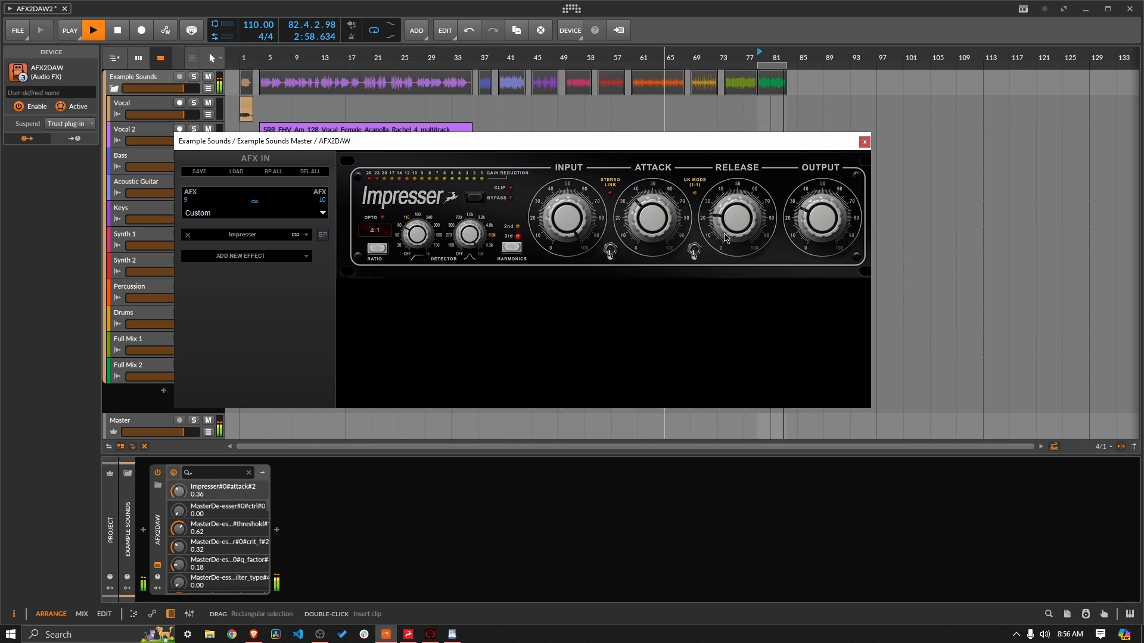
left_click_drag(725, 233, 717, 200)
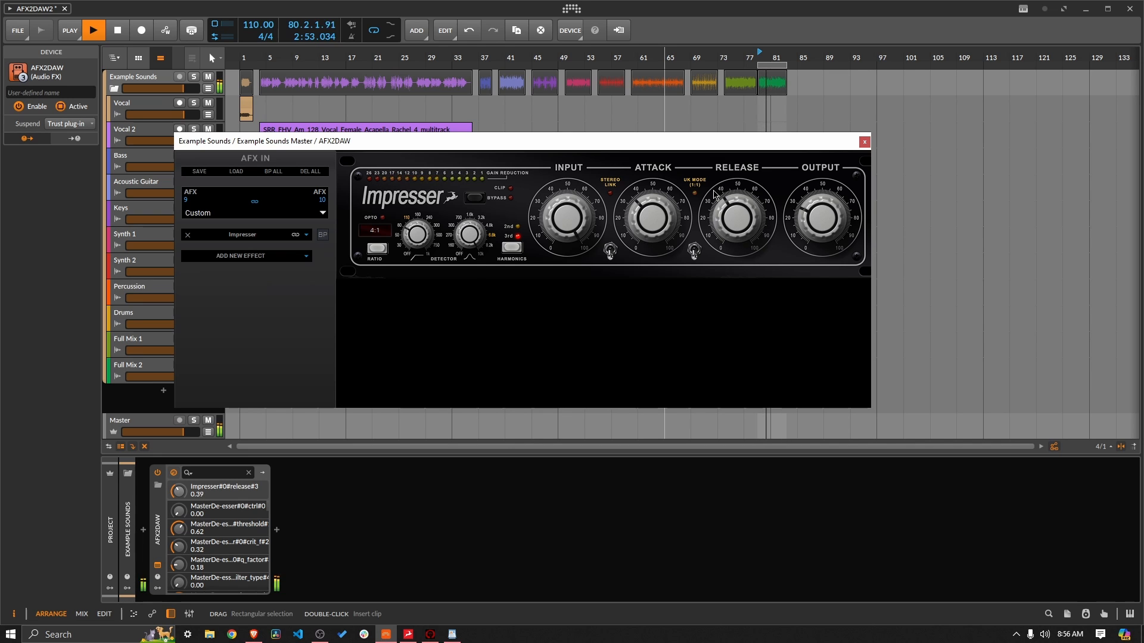
- Audition the full mix with harmonics off and on 2nd, comparing against bypass, and stop playback
left_click(474, 200)
left_click(474, 201)
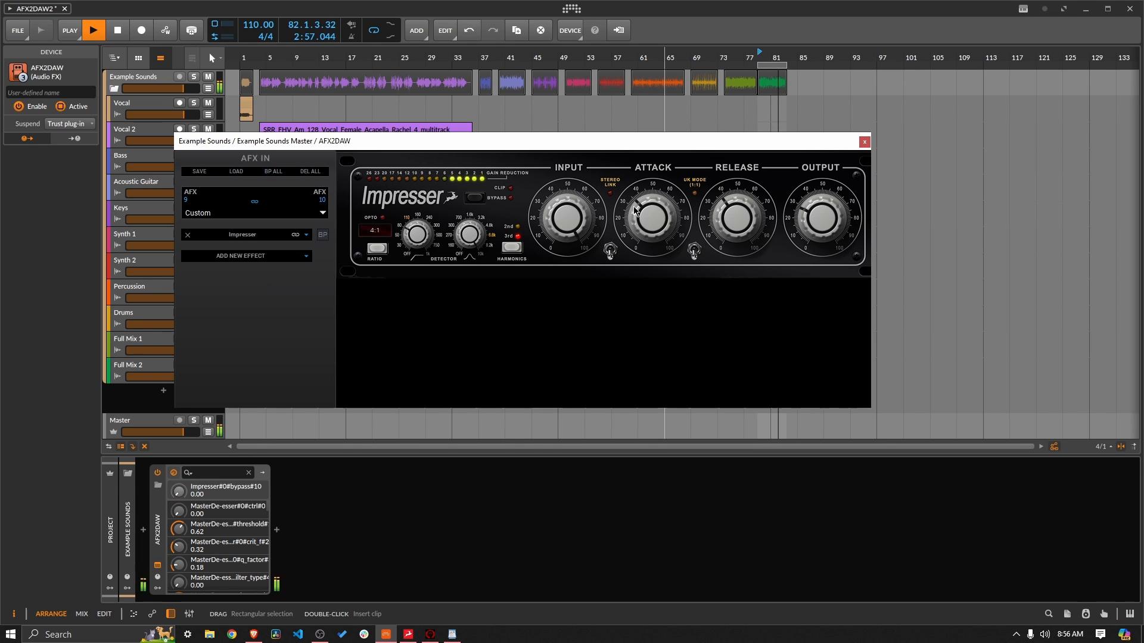
left_click(520, 252)
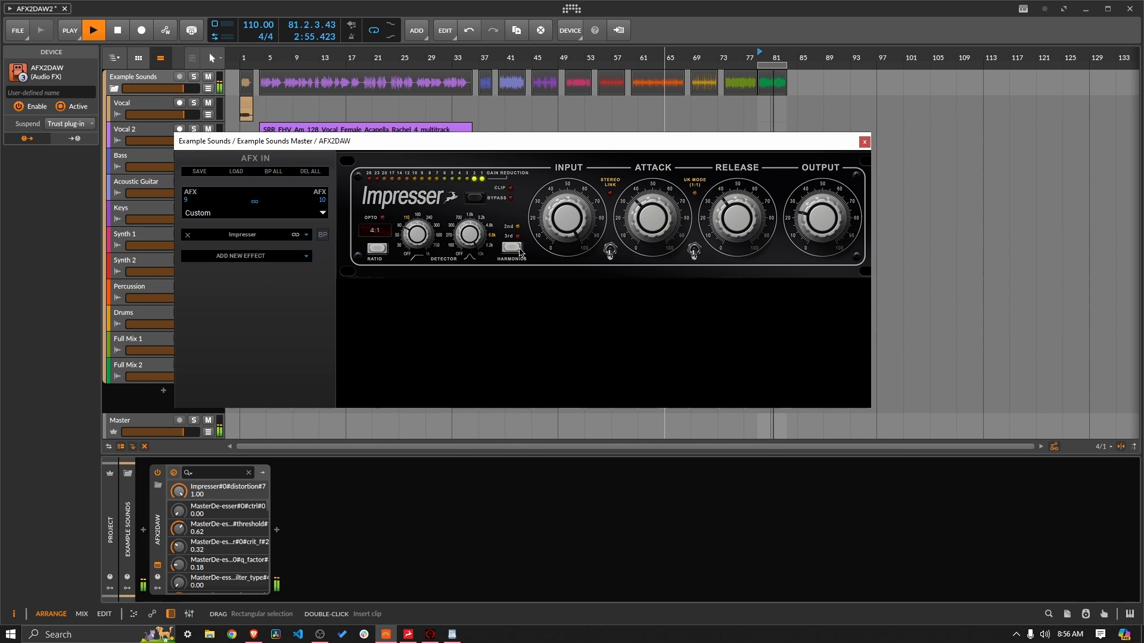
left_click(519, 249)
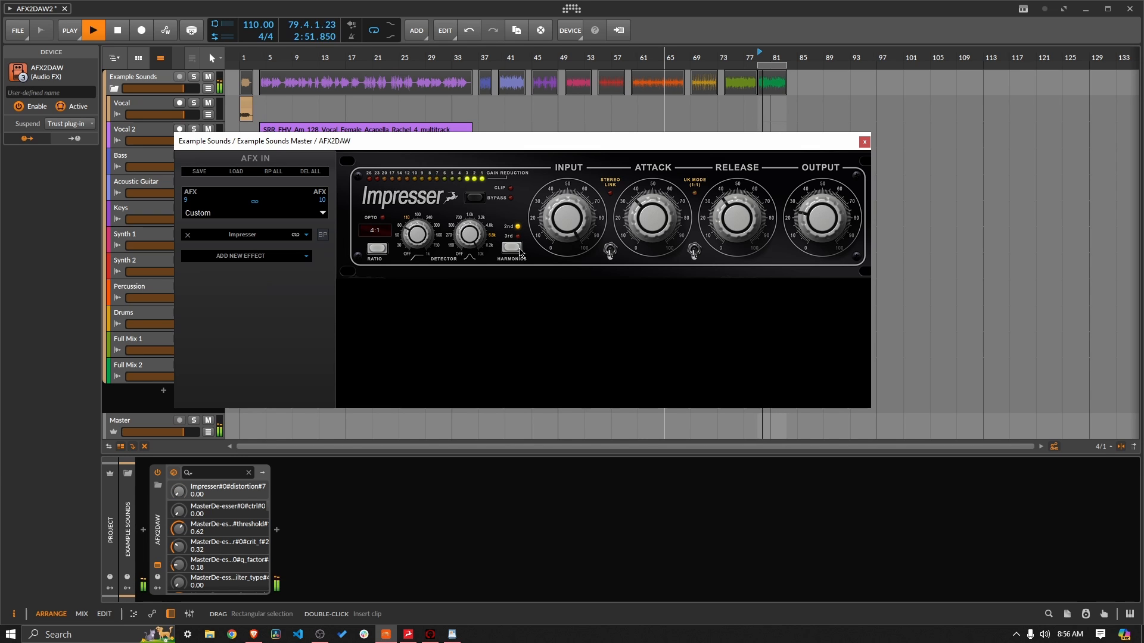
left_click(478, 199)
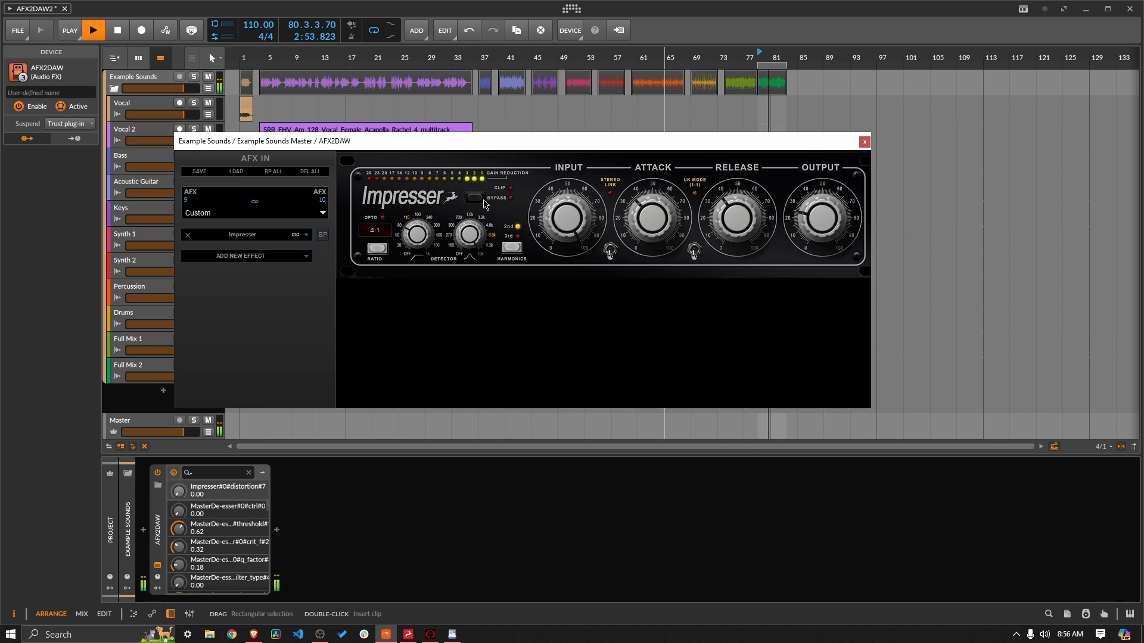
left_click(481, 202)
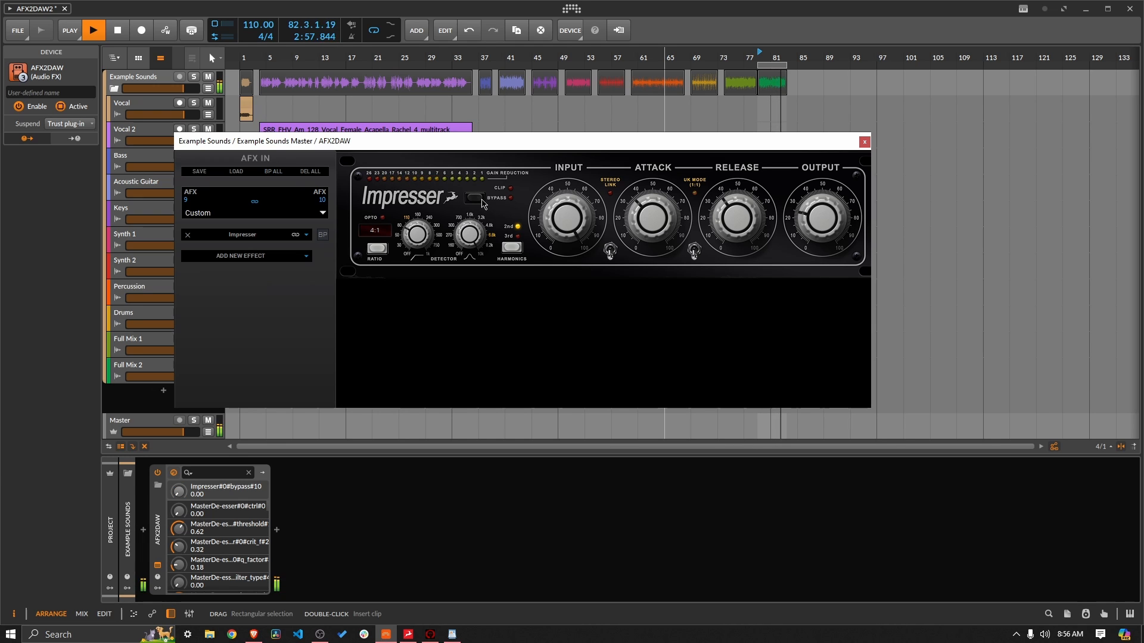
key("space")
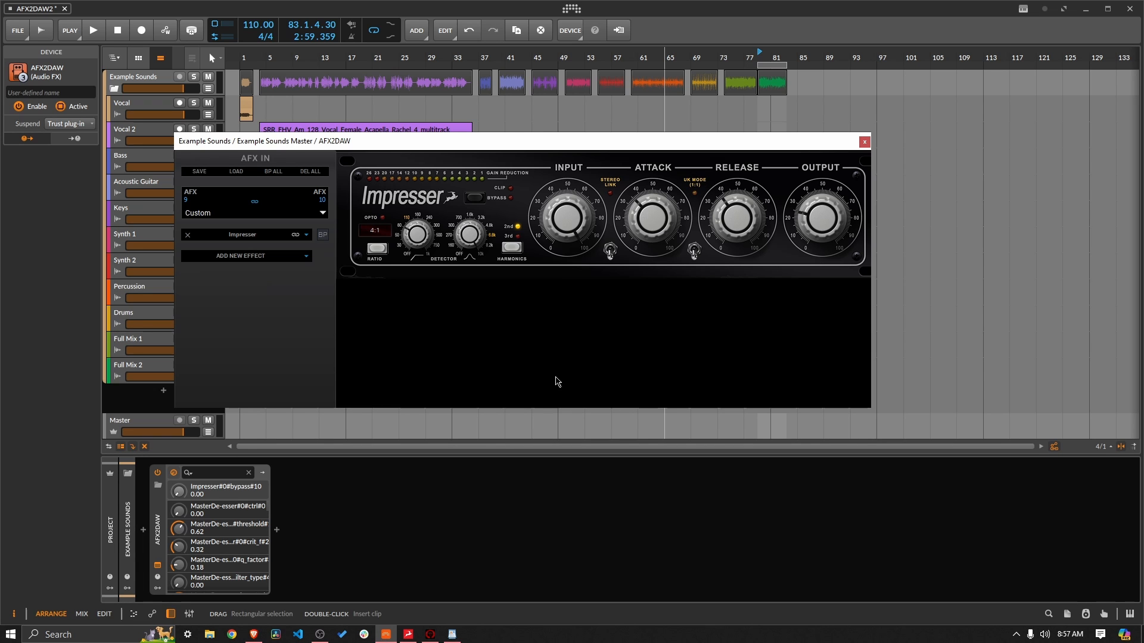
- Switch to the browser to review the Brit Mode Tips and Tricks page, and return to Bitwig Studio
left_click(254, 635)
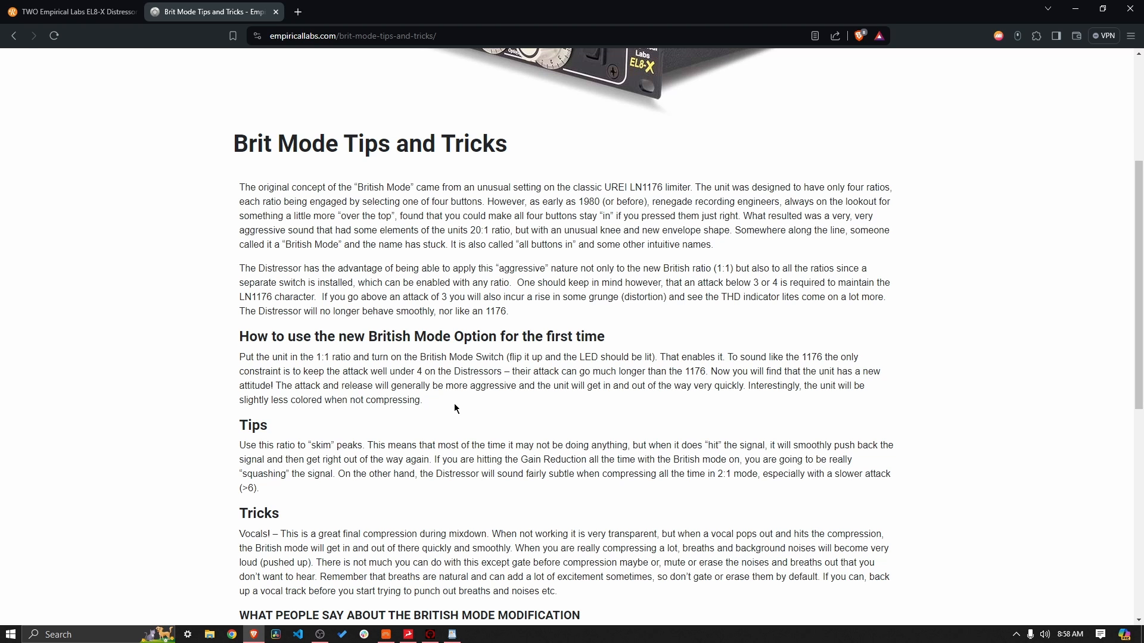
left_click(386, 634)
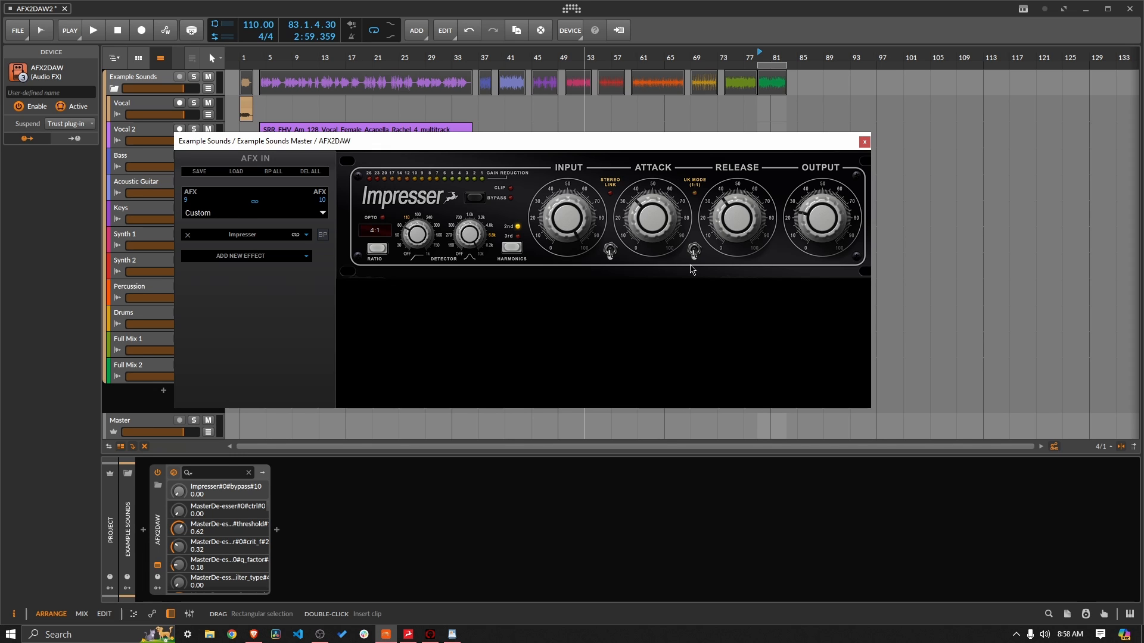
- Restart the full mix, enable UK Mode, and set the attack to 0.02 and the mid-frequency detector filter to 0.00
key("space")
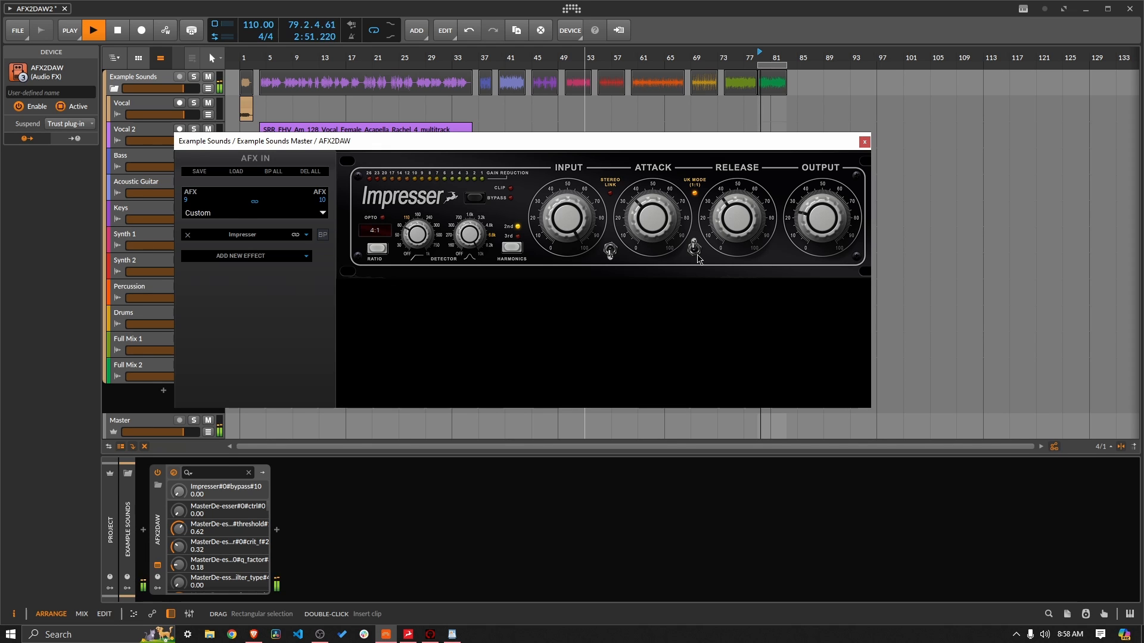
left_click(694, 249)
left_click_drag(657, 217, 671, 365)
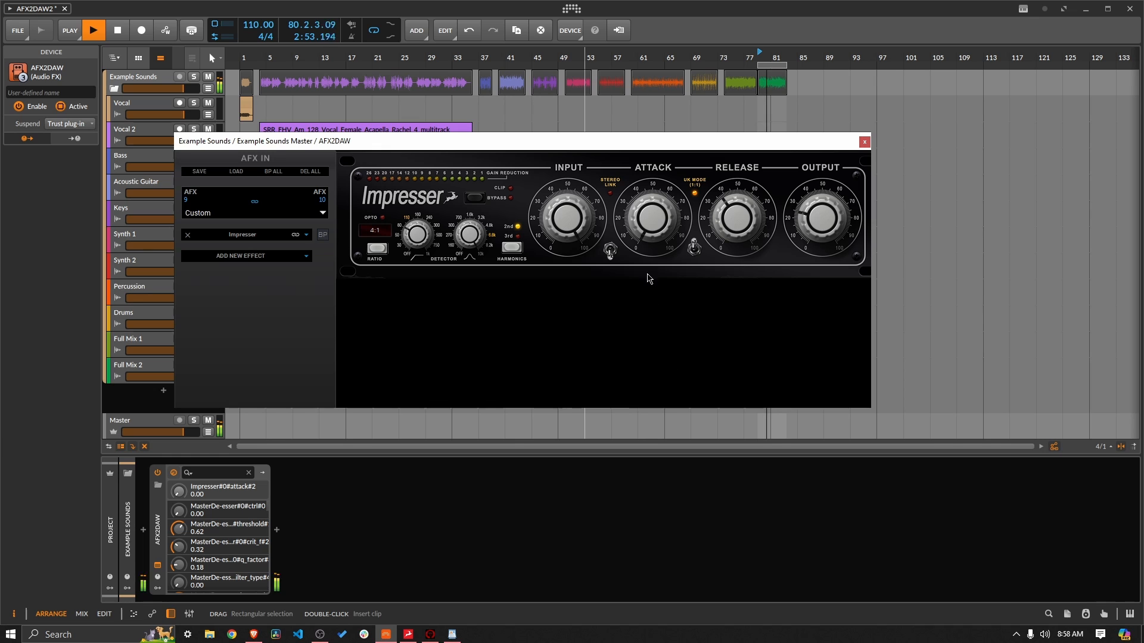
left_click_drag(635, 221, 632, 216)
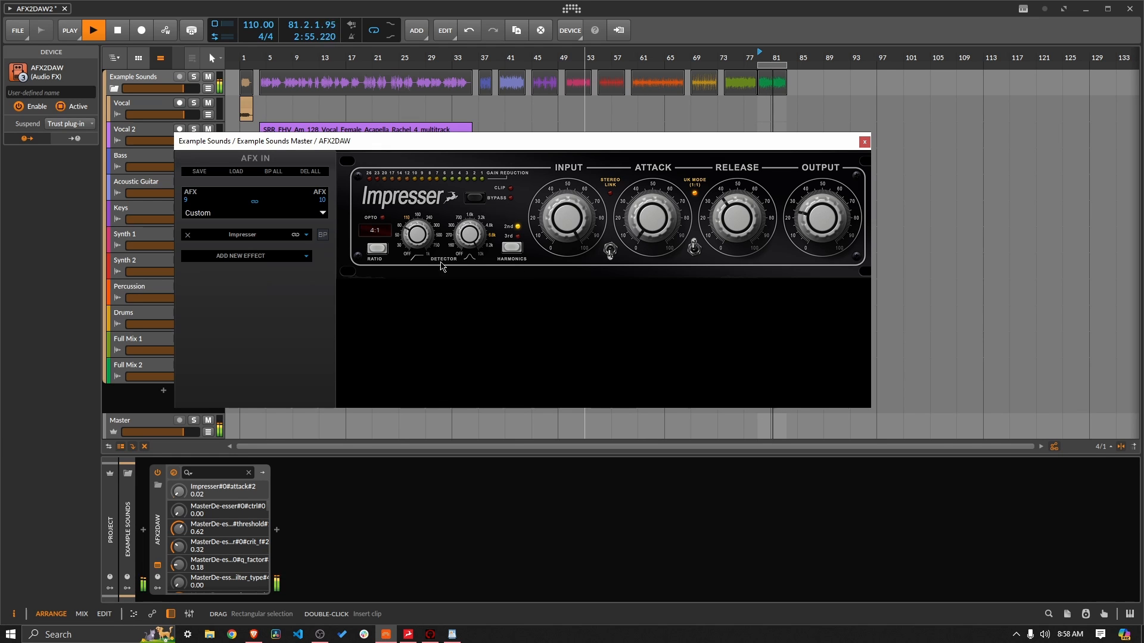
left_click_drag(472, 234, 537, 492)
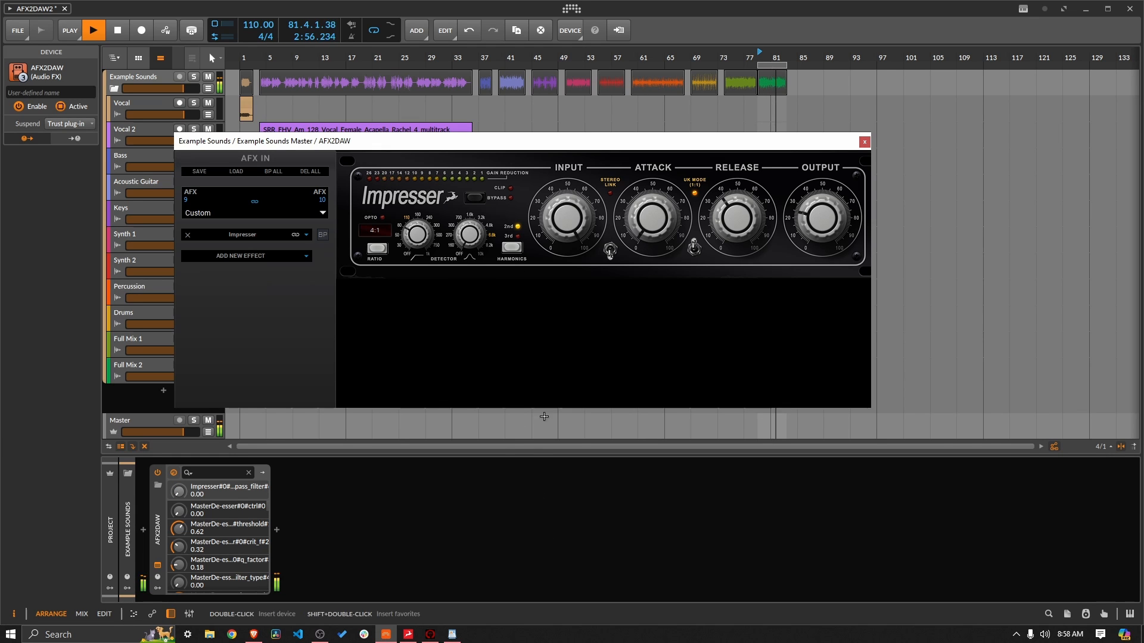
- Raise the Impresser's ratio through 20:1 to NUKE, set the input to 0.80 and switch the harmonics to 3rd
left_click(377, 248)
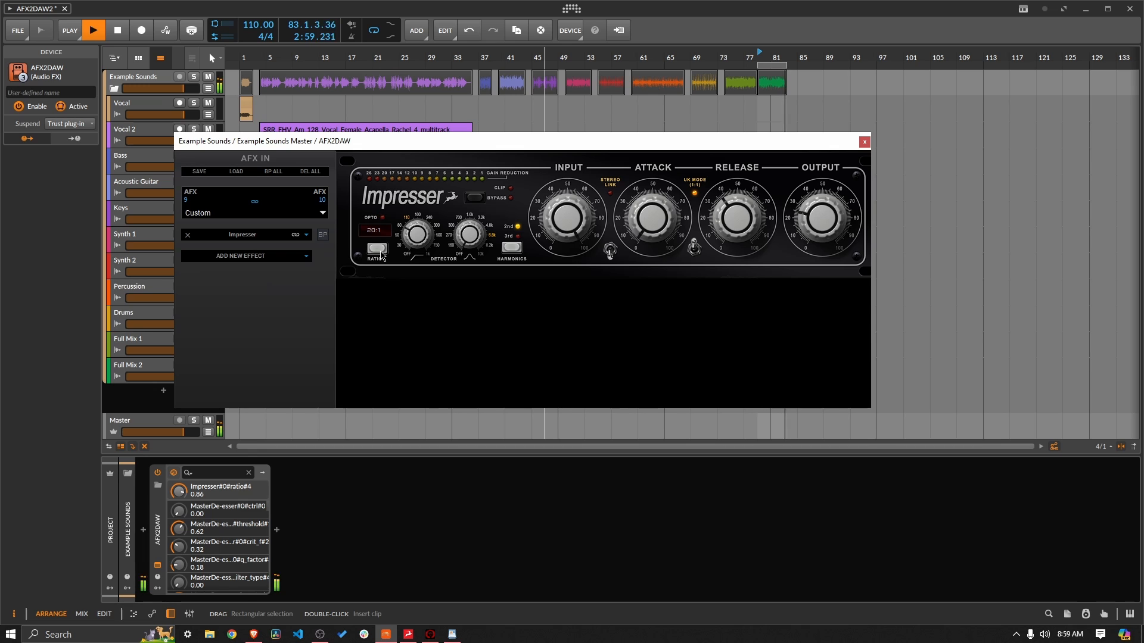
left_click(377, 249)
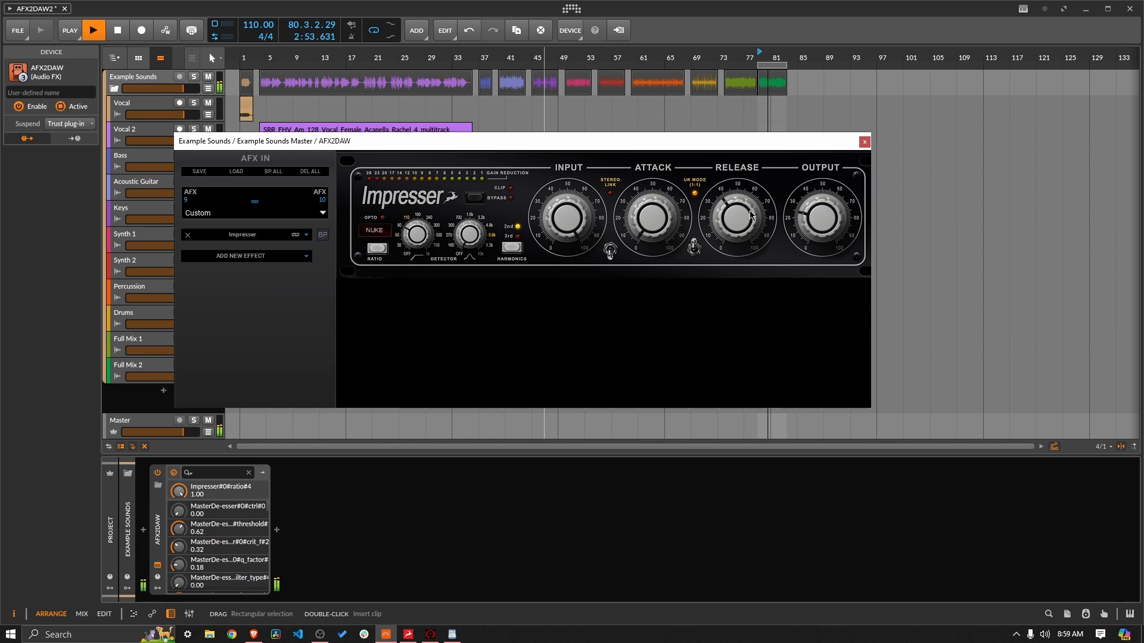
left_click_drag(567, 218, 577, 237)
left_click(515, 249)
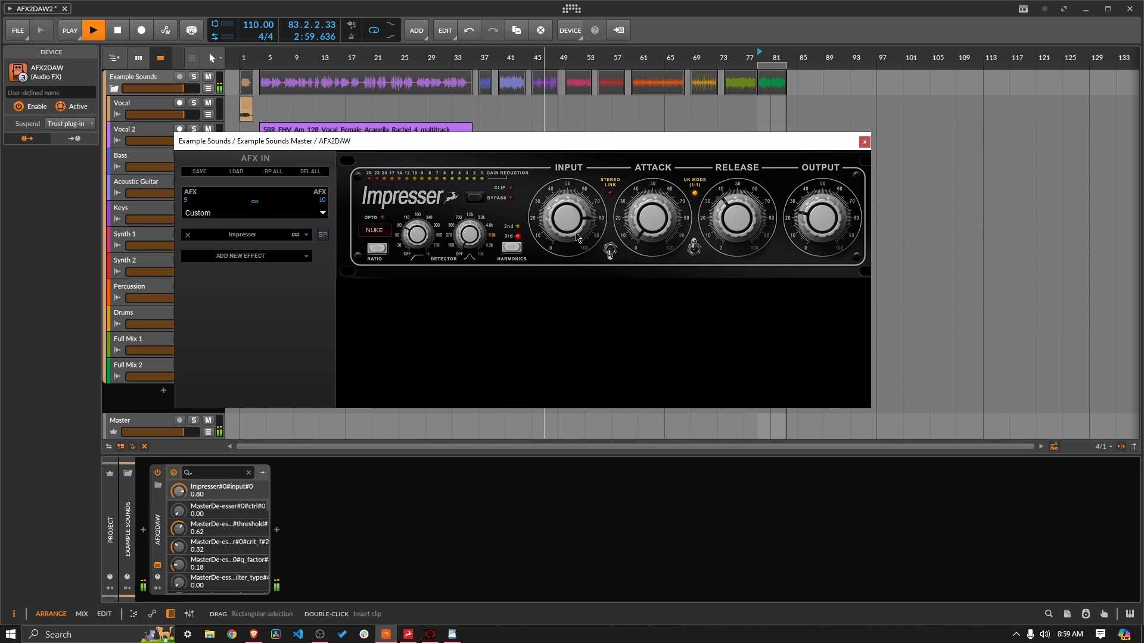
- Set the attack to 0.22 and output to 0.38, check against bypass, and raise the release above 0.30
left_click_drag(676, 217, 665, 168)
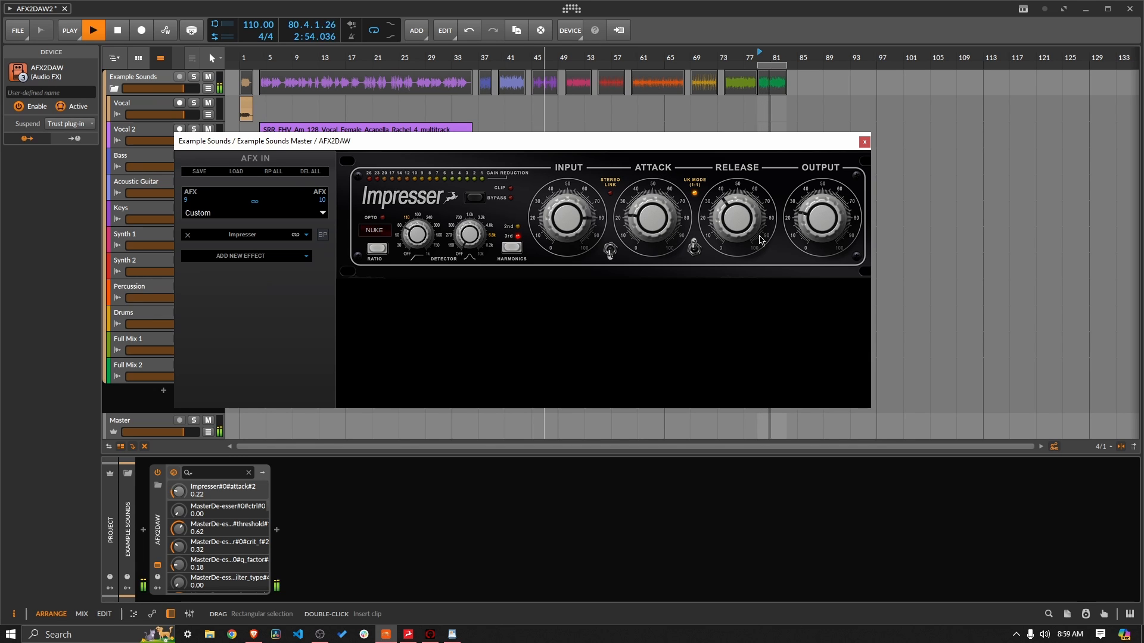
left_click_drag(761, 240, 754, 289)
left_click_drag(829, 200, 830, 173)
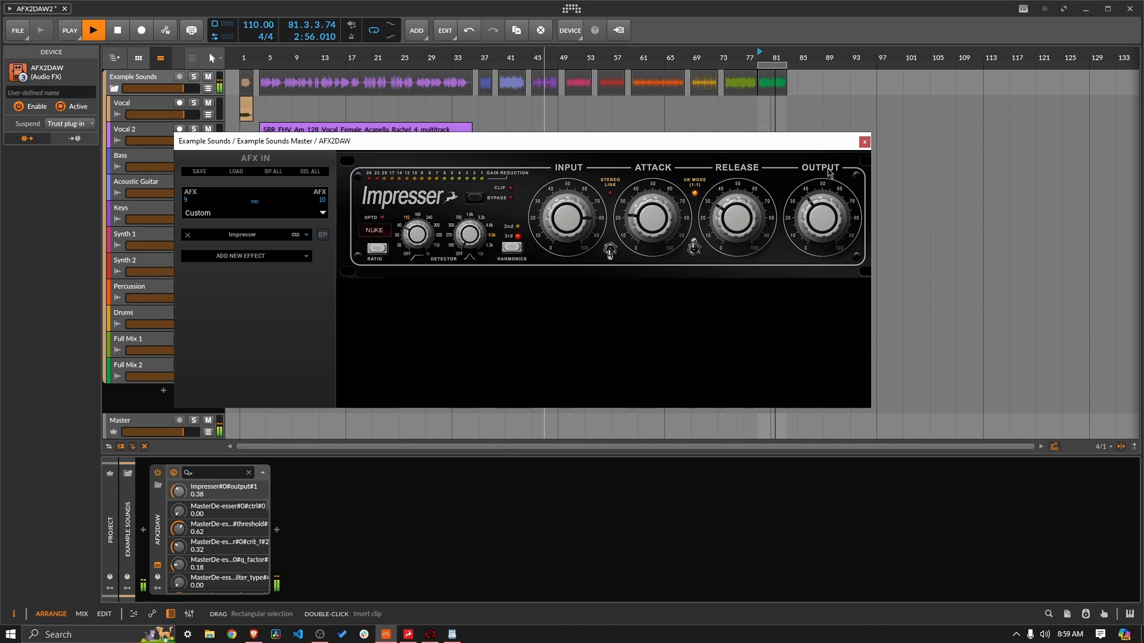
left_click_drag(745, 226, 524, 280)
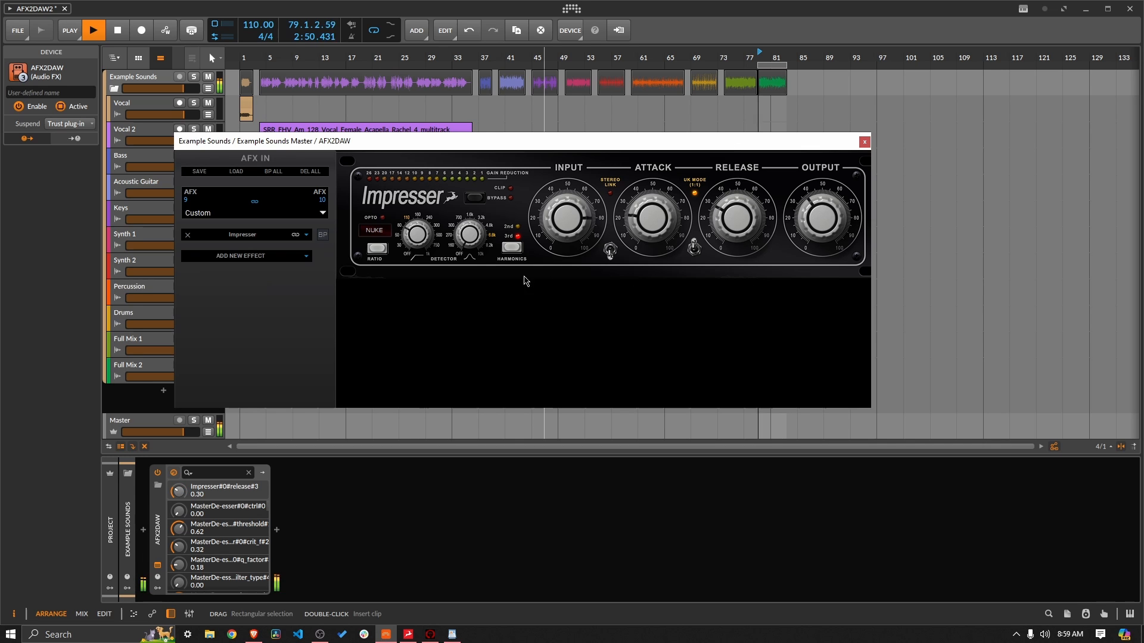
left_click(478, 203)
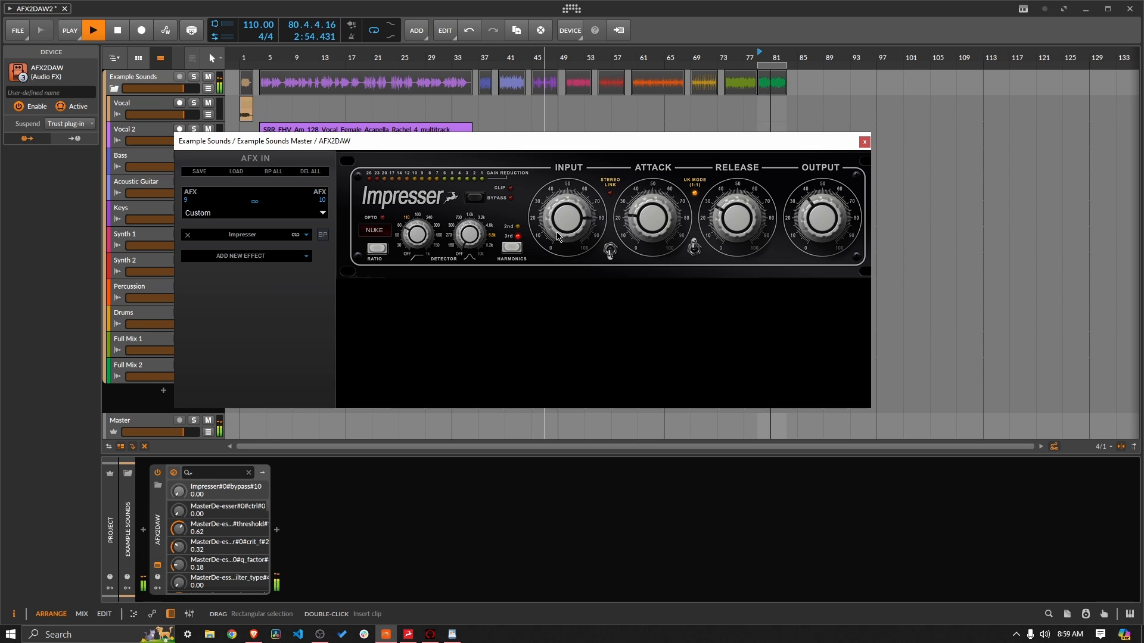
left_click_drag(736, 222, 748, 134)
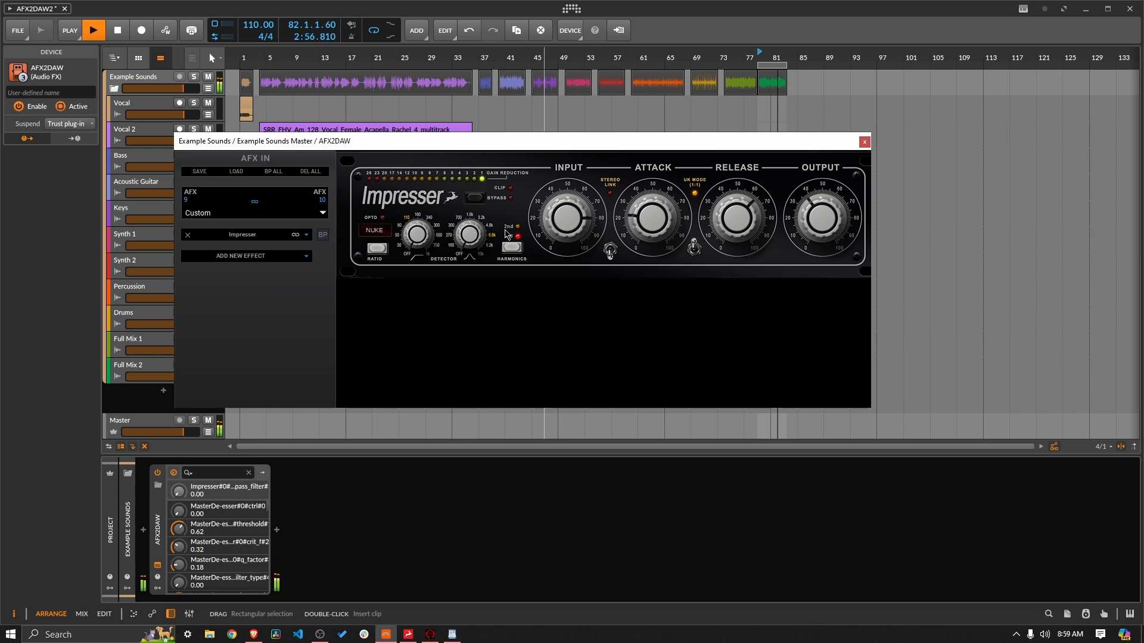
- Audition the compression ratios from 1:1 upward in UK Mode, toggle the bypass and stop playback
left_click(377, 249)
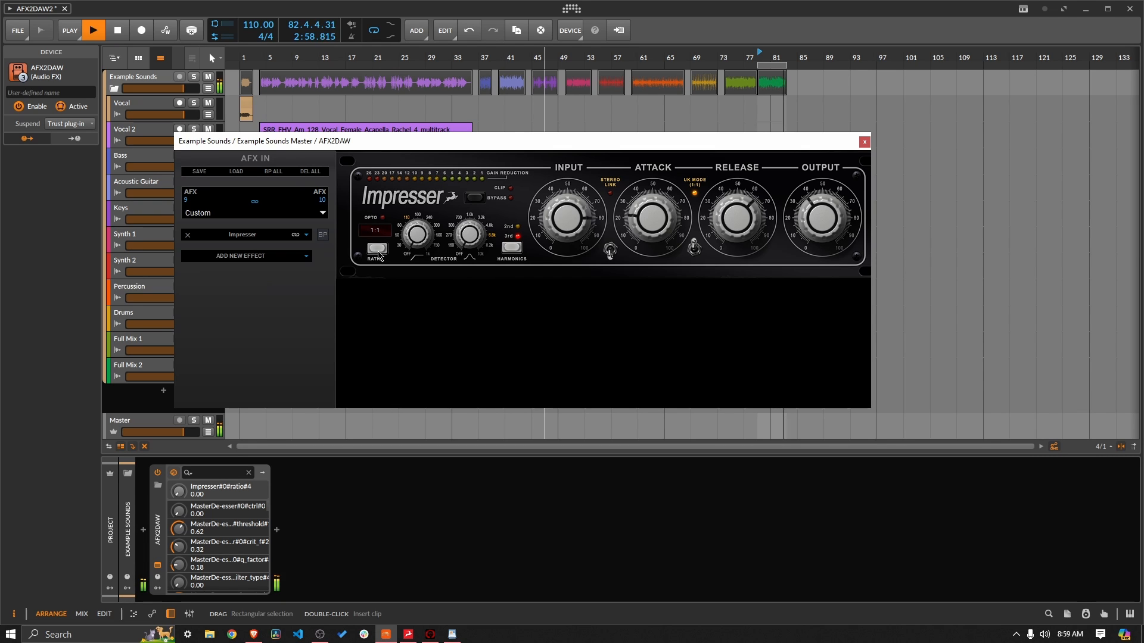
left_click(377, 249)
left_click(377, 249)
left_click(377, 249)
left_click(377, 249)
left_click(475, 201)
key("space")
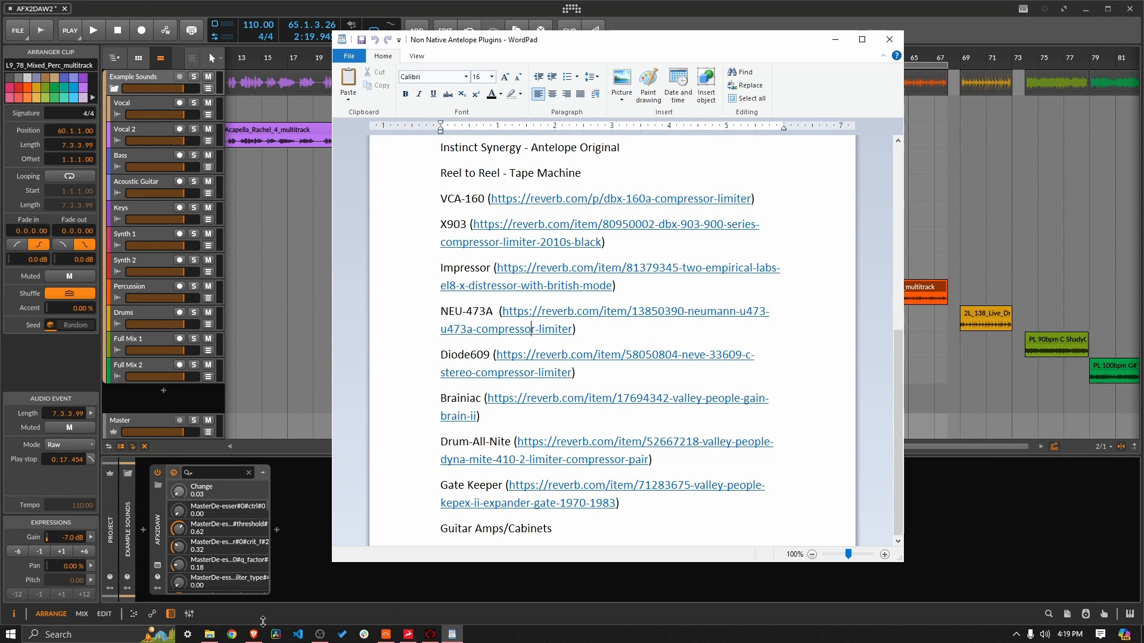
- Switch to the browser's Reverb listing for the Neumann U473/U473A compressor and look through its enlarged photos
key("alt+Tab")
scroll(408, 406, "up", 3)
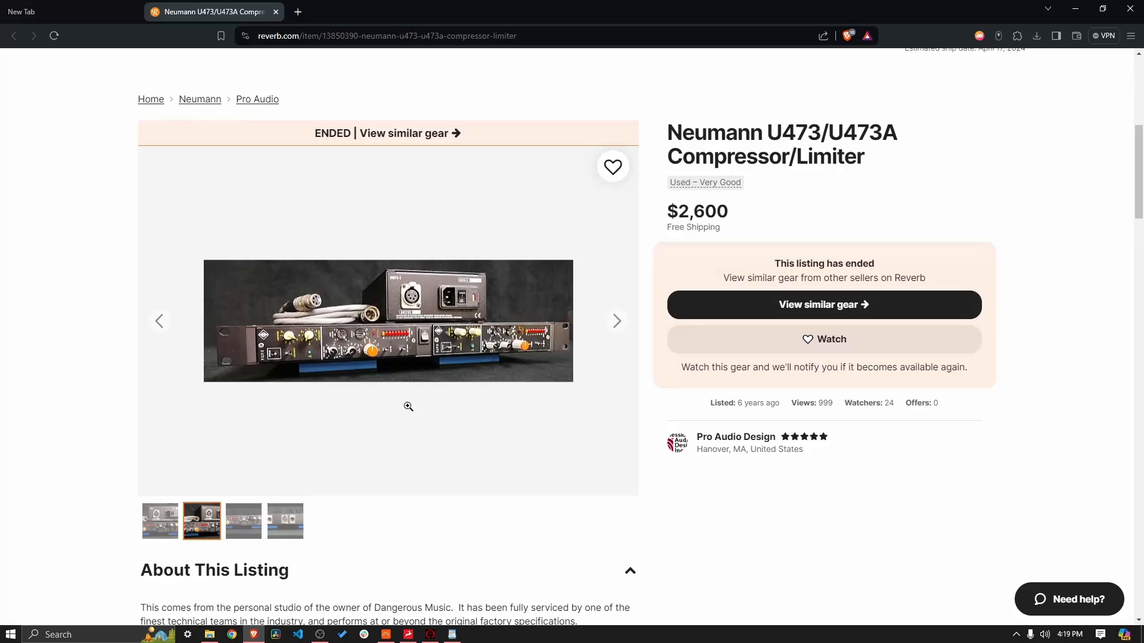
left_click(421, 323)
left_click(1118, 337)
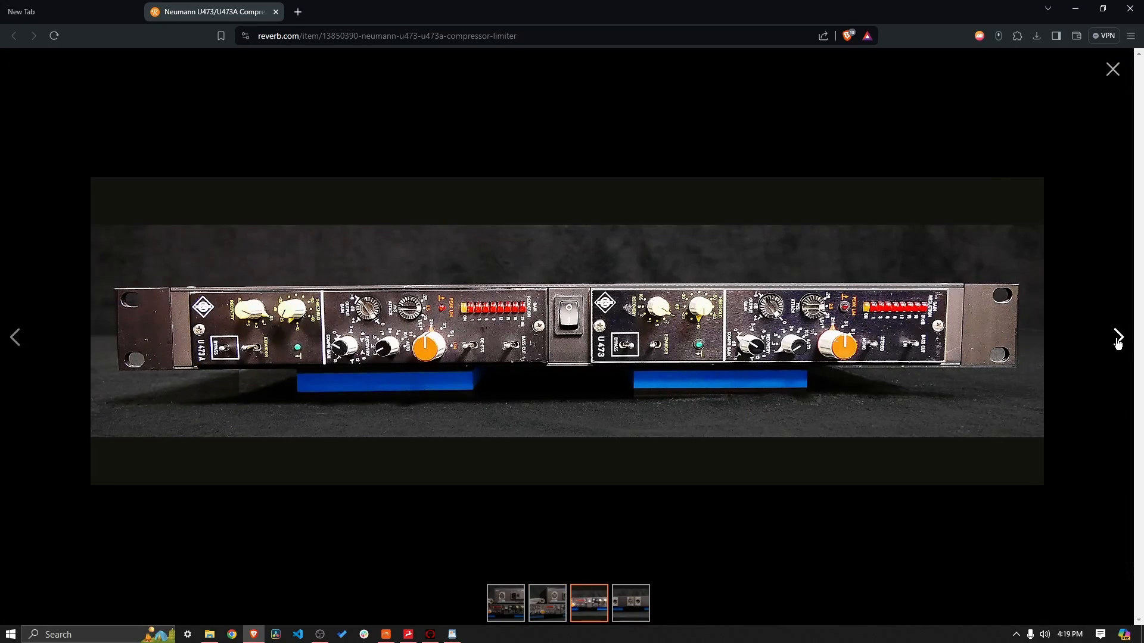
left_click(1119, 338)
left_click(1118, 338)
left_click(1118, 338)
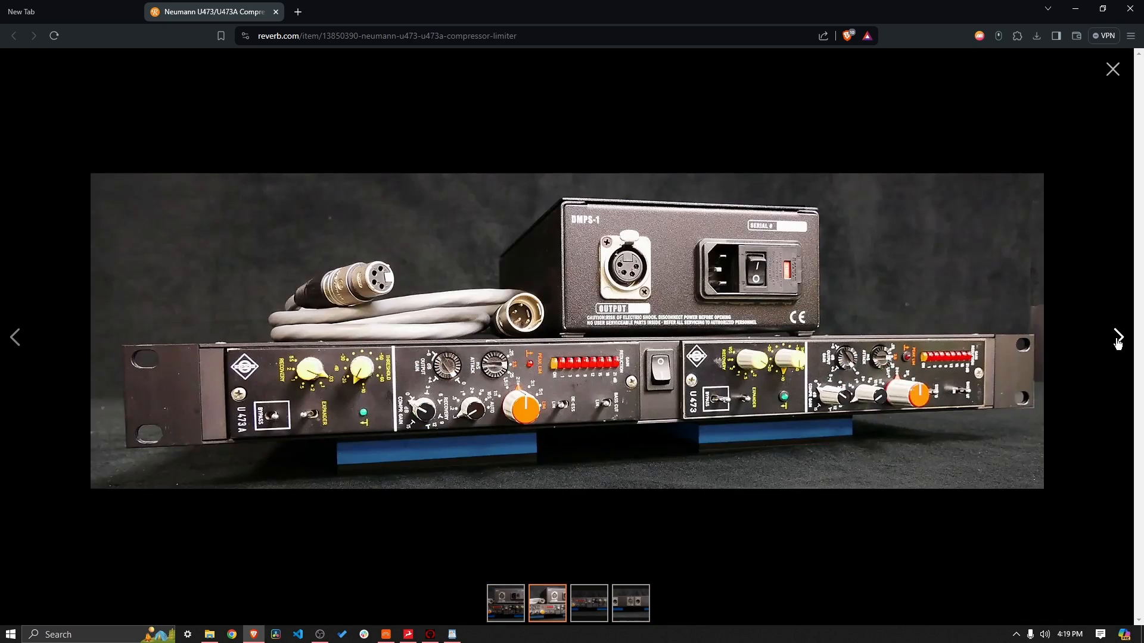
left_click(1118, 338)
left_click(1118, 338)
left_click(1118, 338)
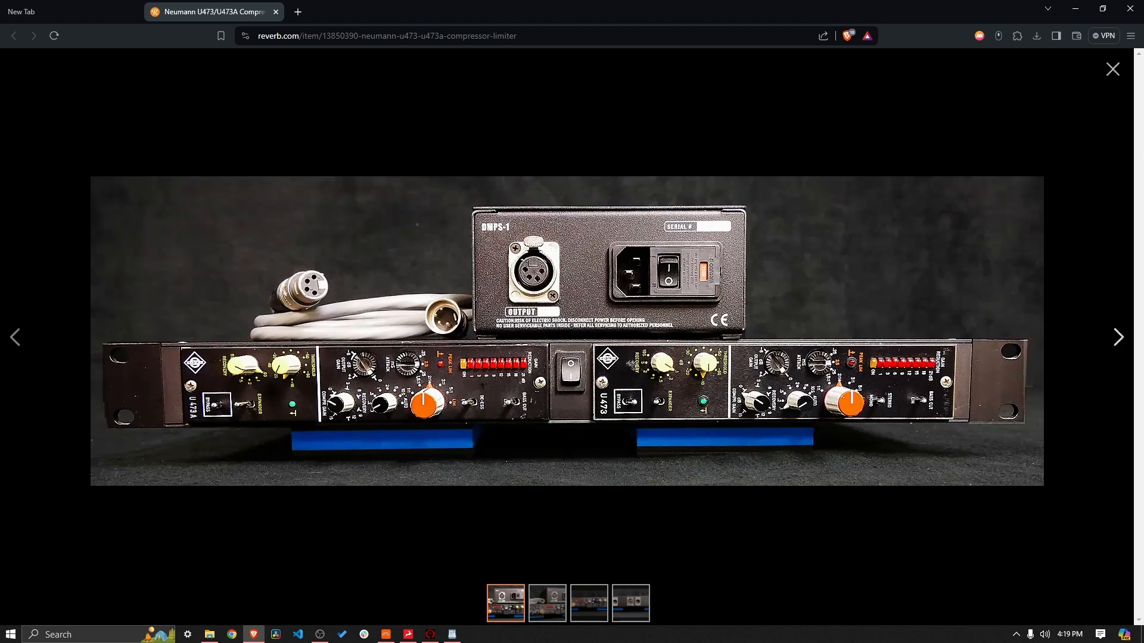
left_click(1120, 71)
- Review the Neumann listing's description and the similar listings, and return to the Bitwig Studio arrangement
scroll(824, 218, "down", 4)
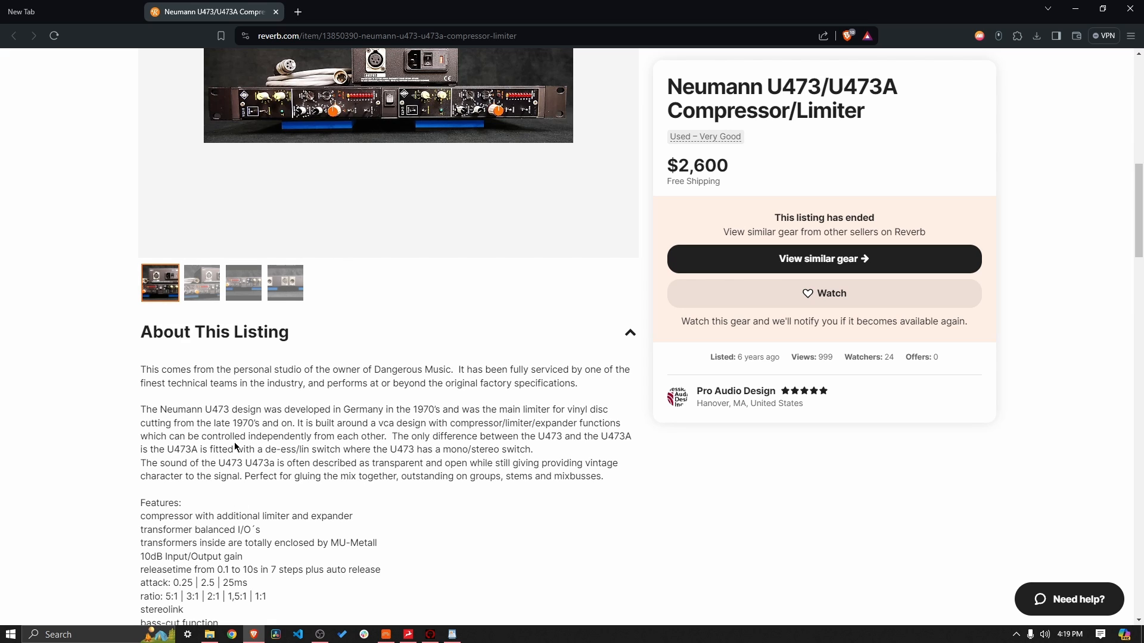
scroll(410, 359, "up", 6)
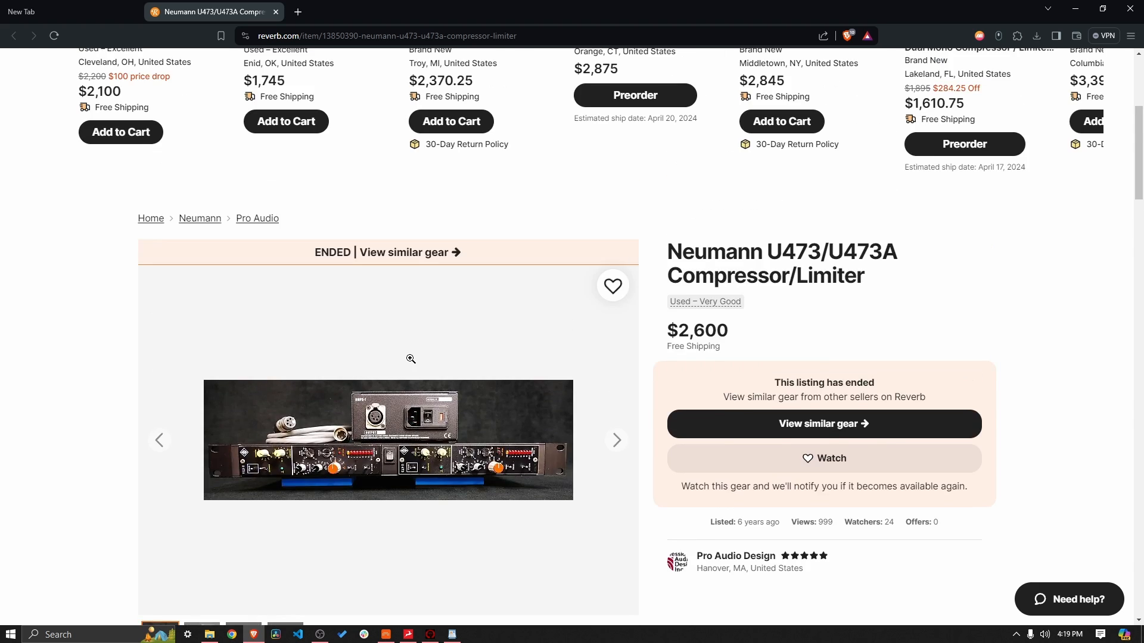
scroll(410, 358, "up", 1)
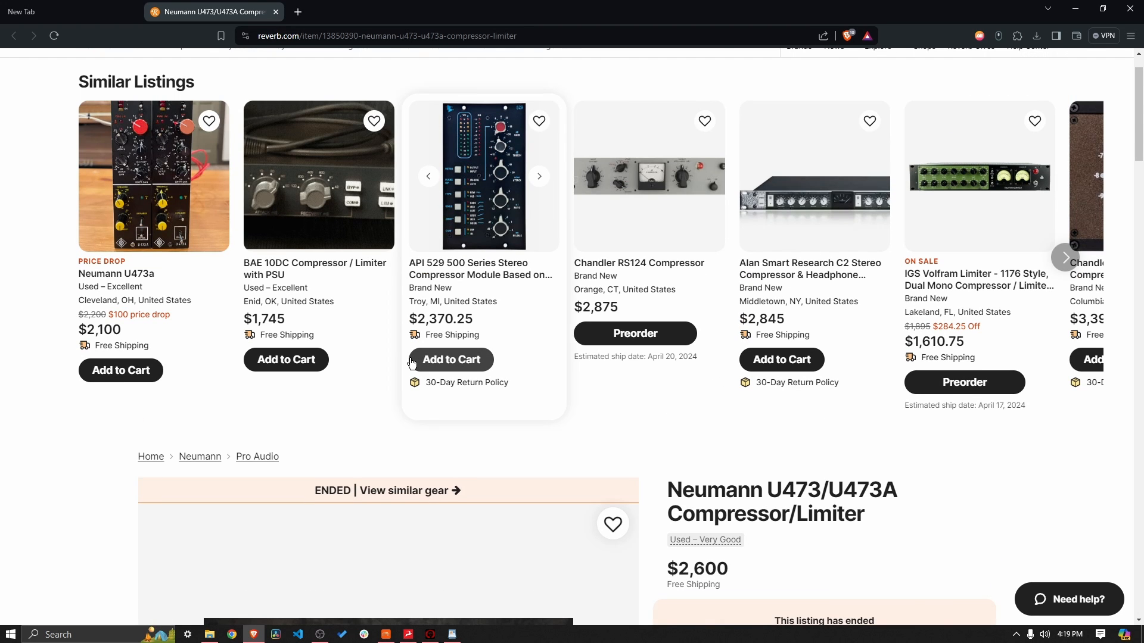
scroll(410, 360, "down", 7)
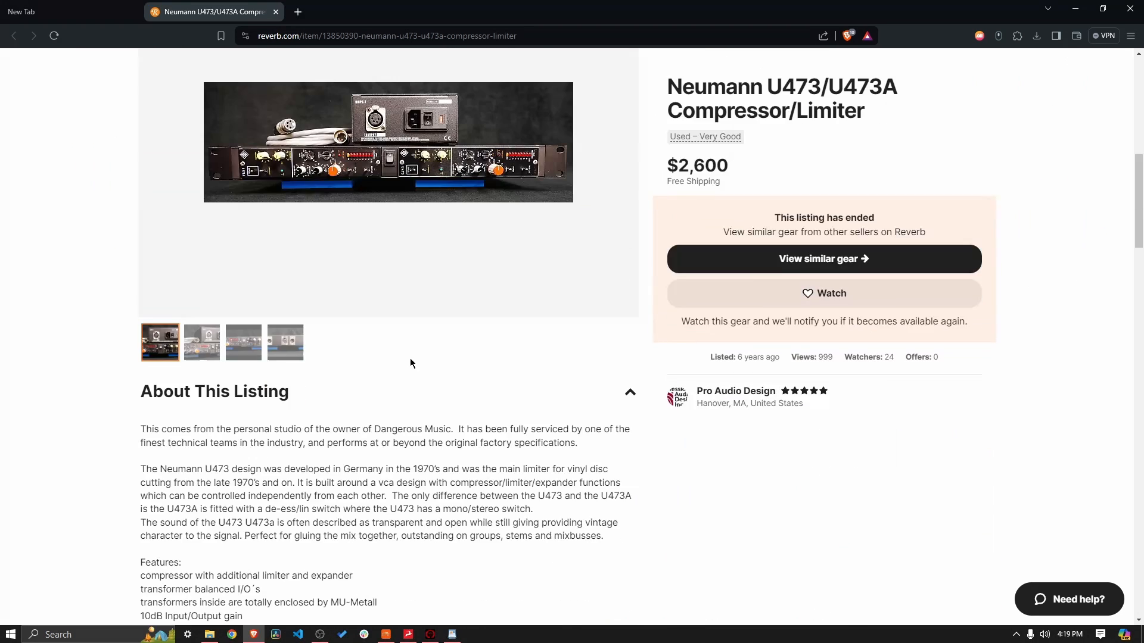
left_click(386, 635)
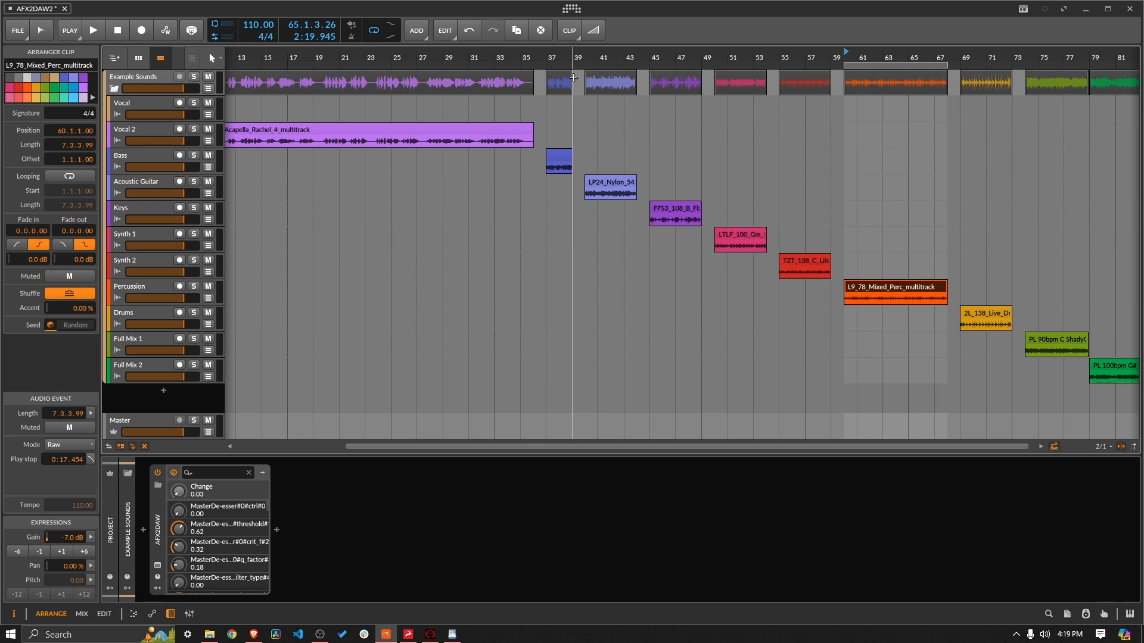
- Open the AFX2DAW plugin window, maximize the main window, place the plugin below the percussion clip and start playback
left_click_drag(576, 58, 442, 227)
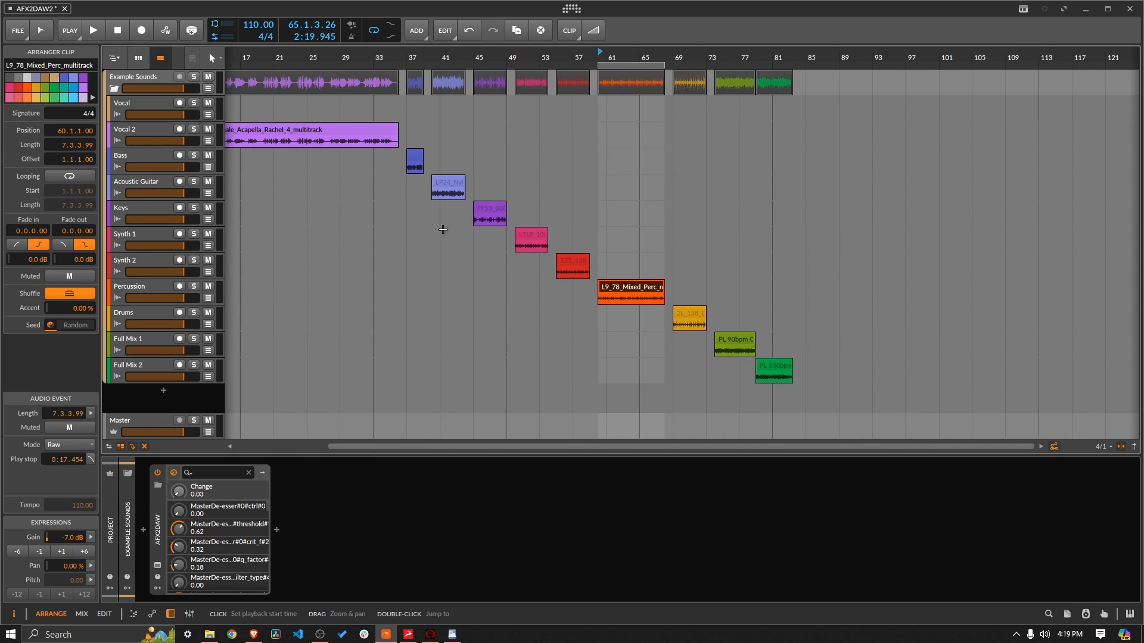
left_click(157, 566)
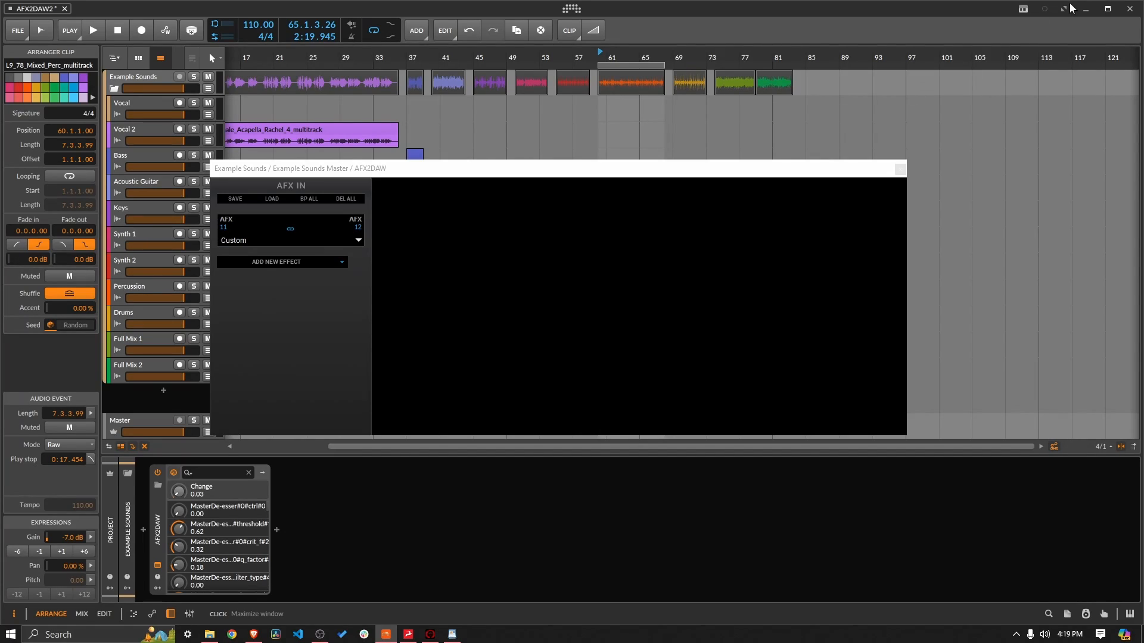
left_click(1063, 8)
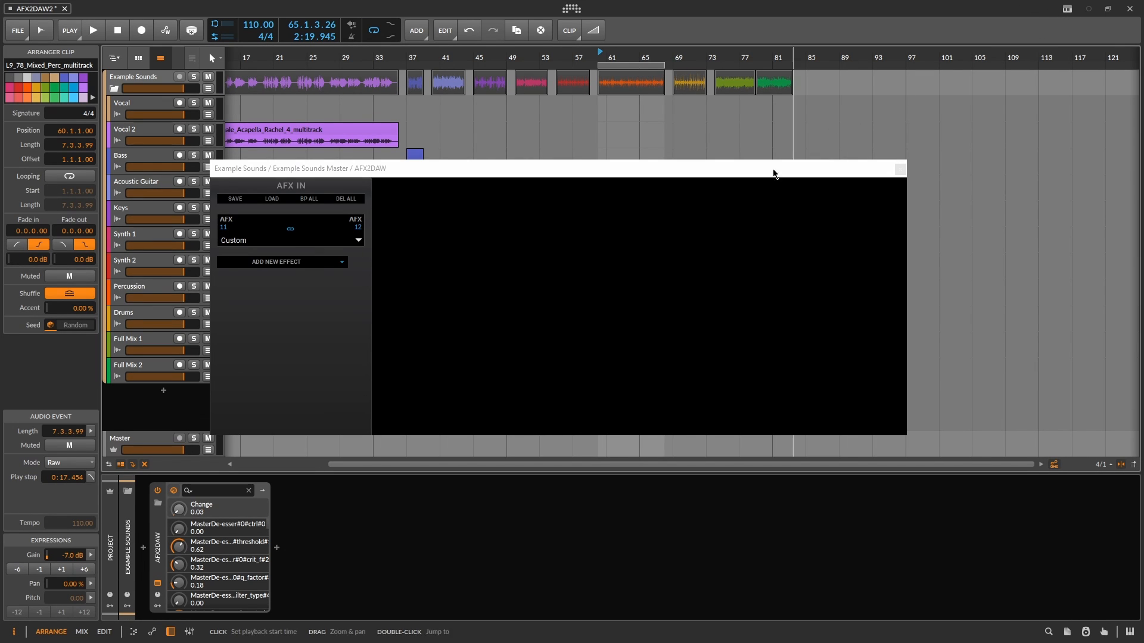
left_click_drag(722, 174, 719, 335)
key("space")
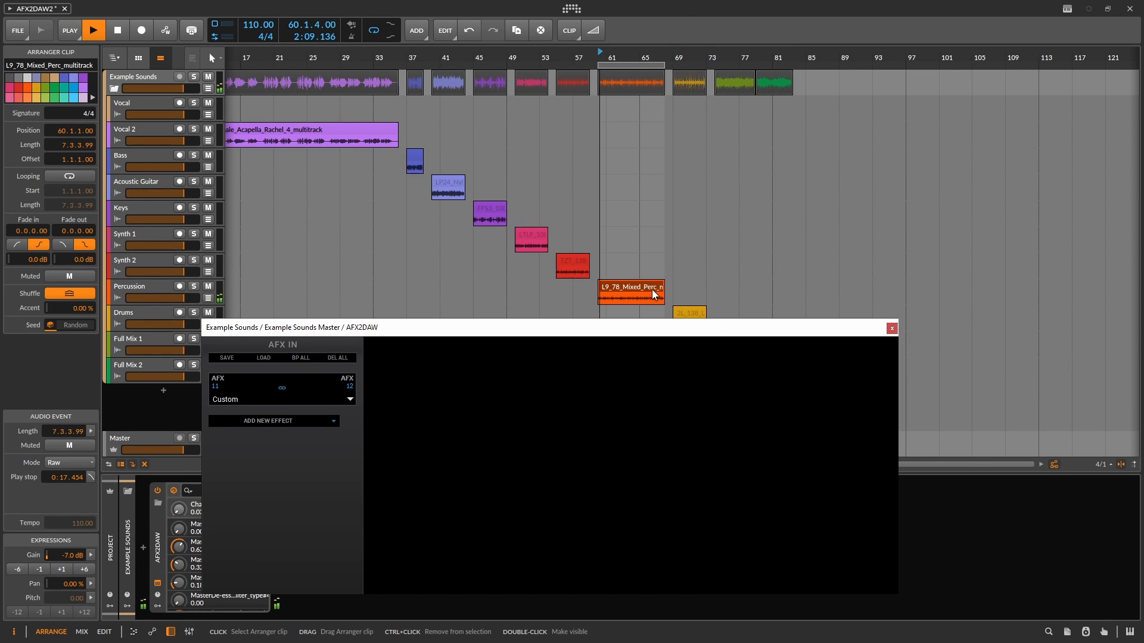
- Add the NEU-473A vintage compressor to the AFX2DAW chain, reposition the plugin window and stop playback
left_click(332, 421)
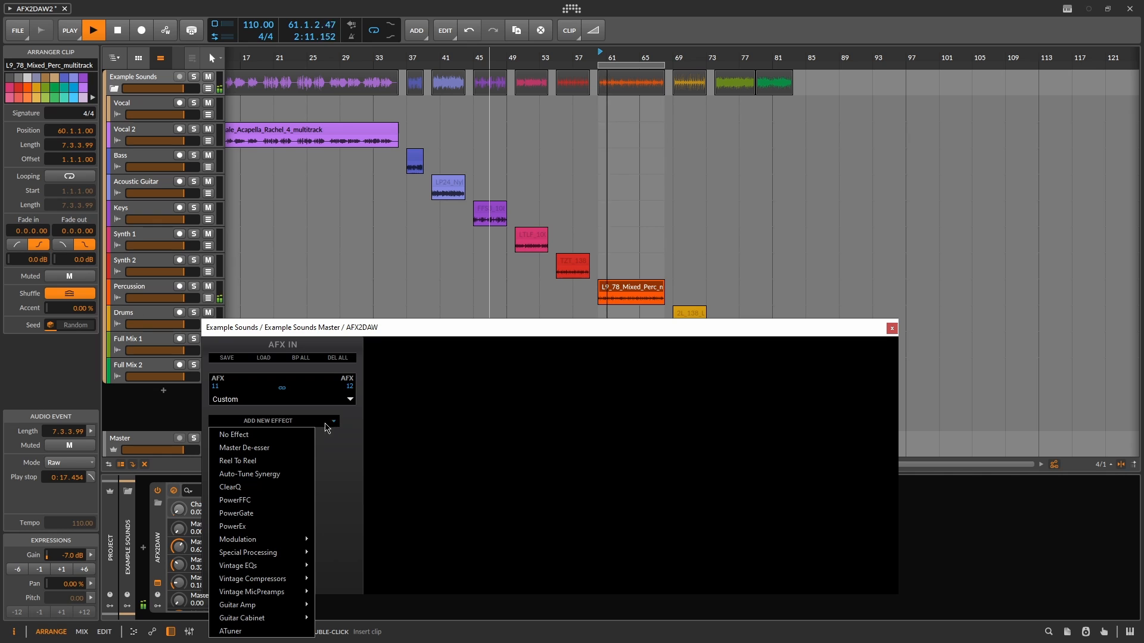
mouse_move(284, 579)
left_click(349, 586)
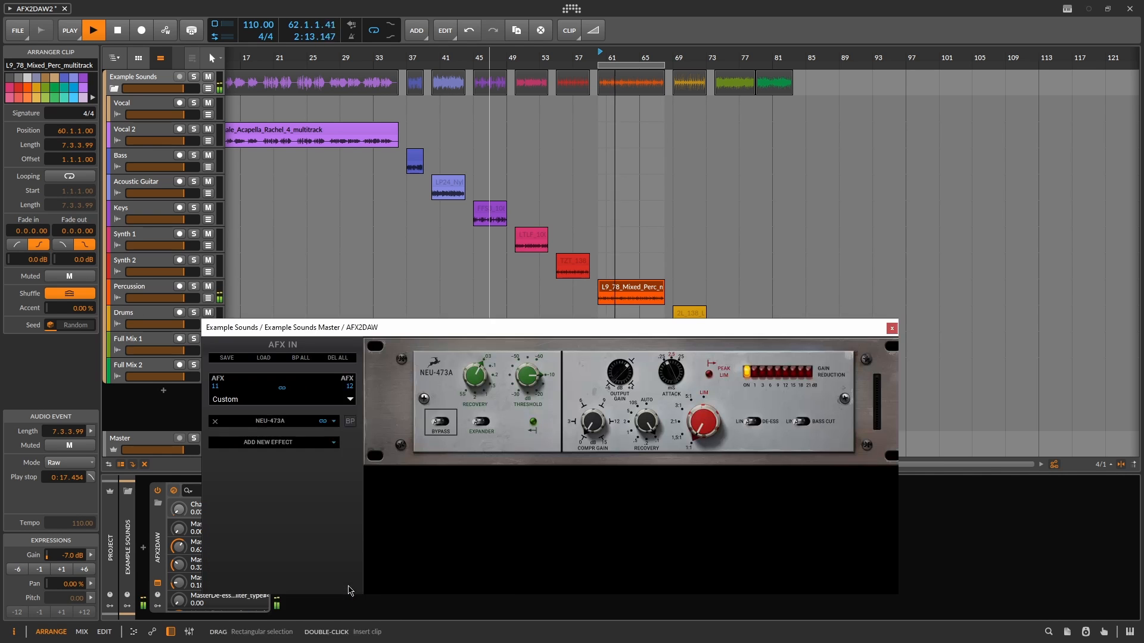
left_click_drag(611, 328, 626, 160)
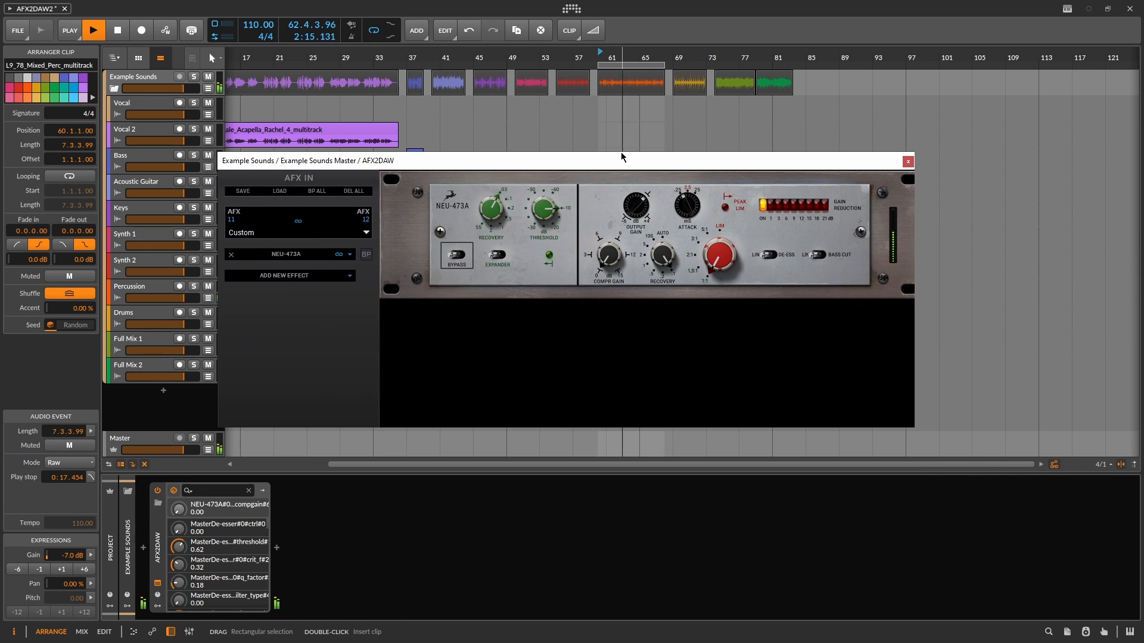
key("space")
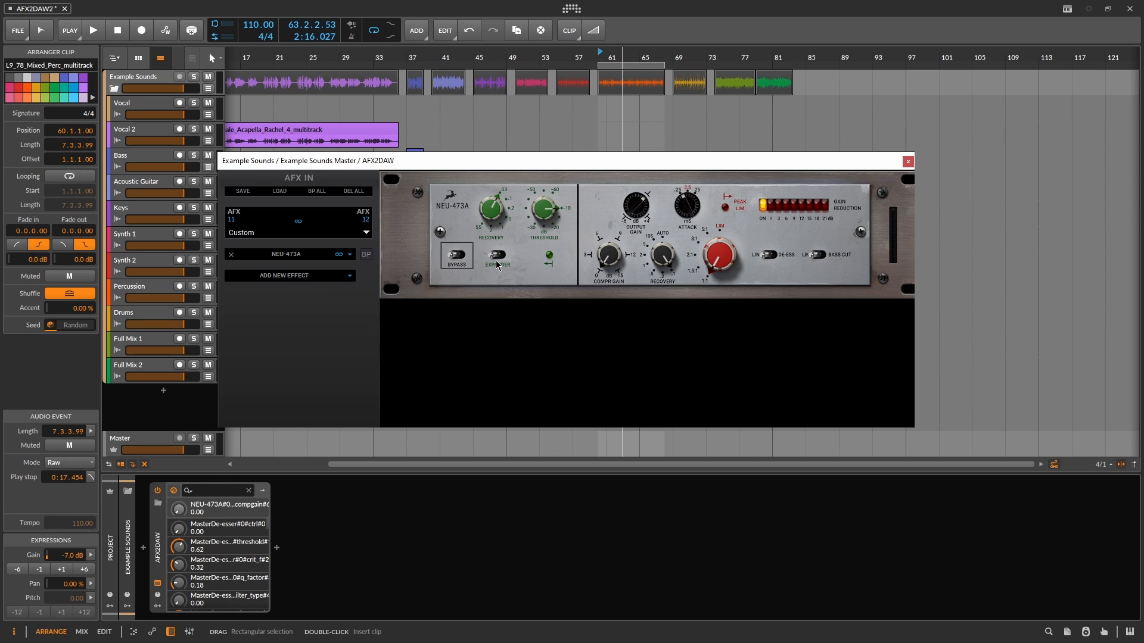
- Move the plugin window below the percussion clip and raise the clip's gain to 0.0 dB
left_click_drag(567, 161, 560, 321)
left_click(597, 296)
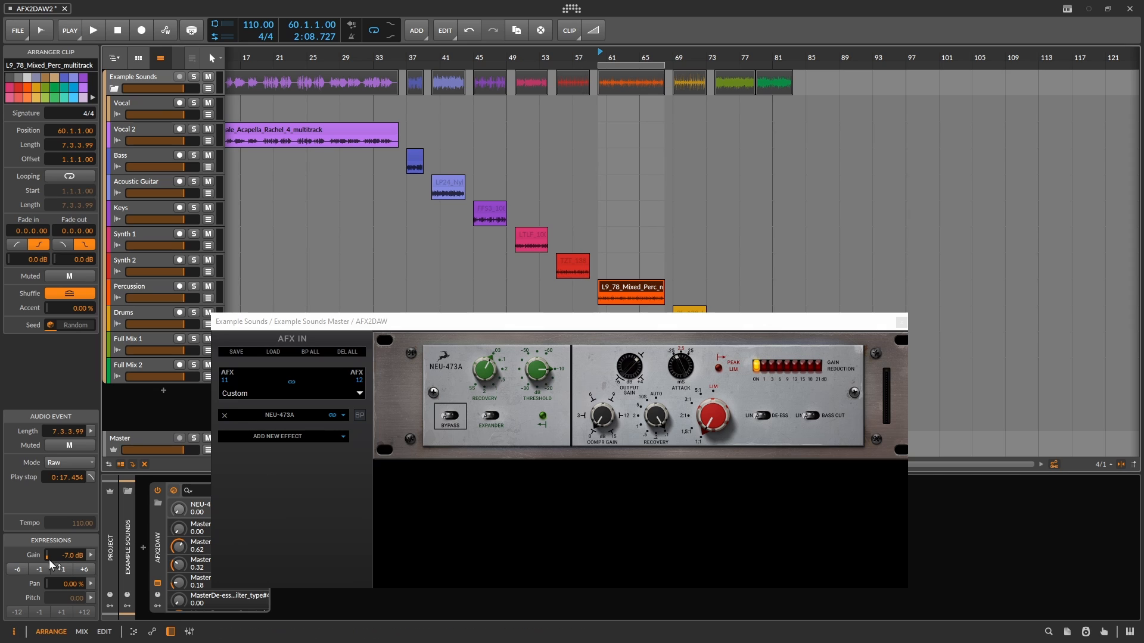
left_click(69, 571)
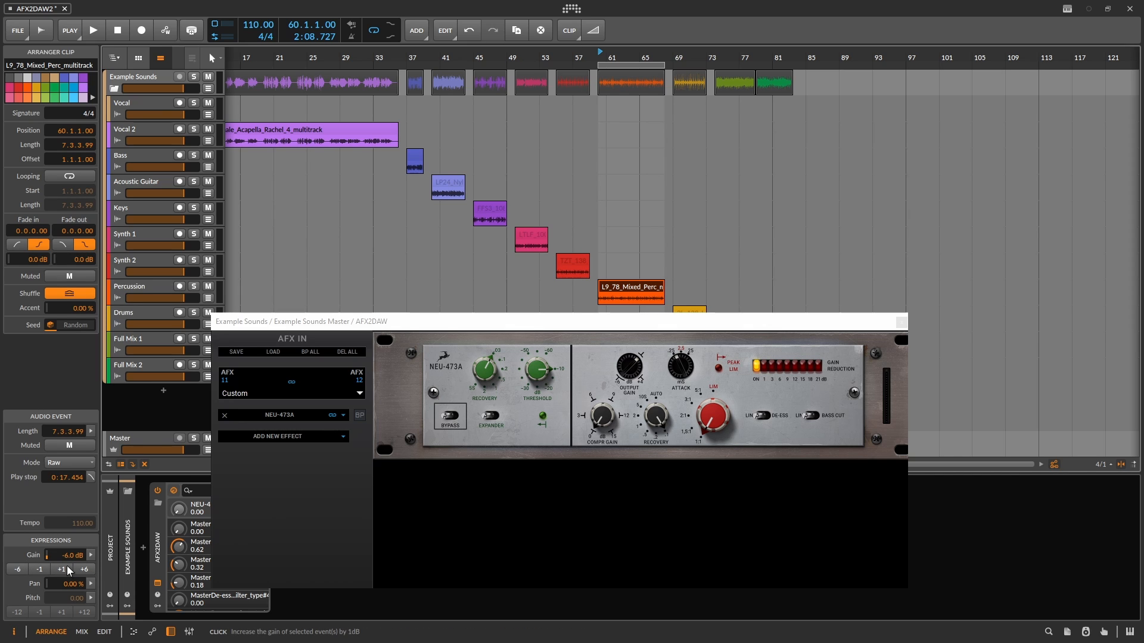
left_click(45, 570)
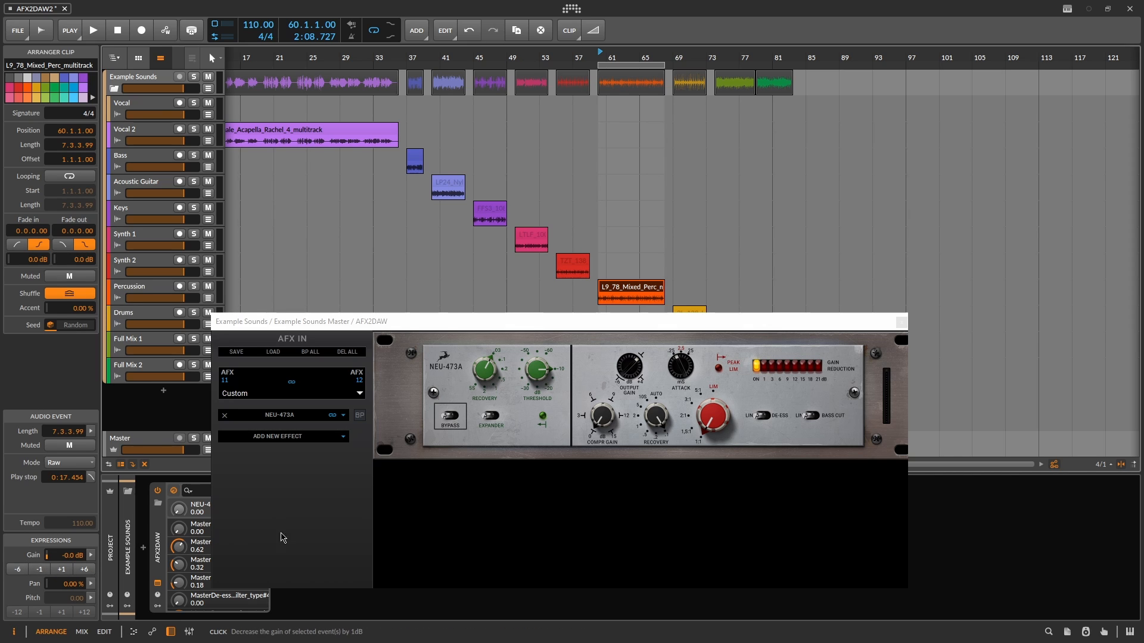
- Start playback with the NEU-473A's expander toggled on and lower the percussion clip's gain to -6.0 dB
key("space")
left_click(491, 415)
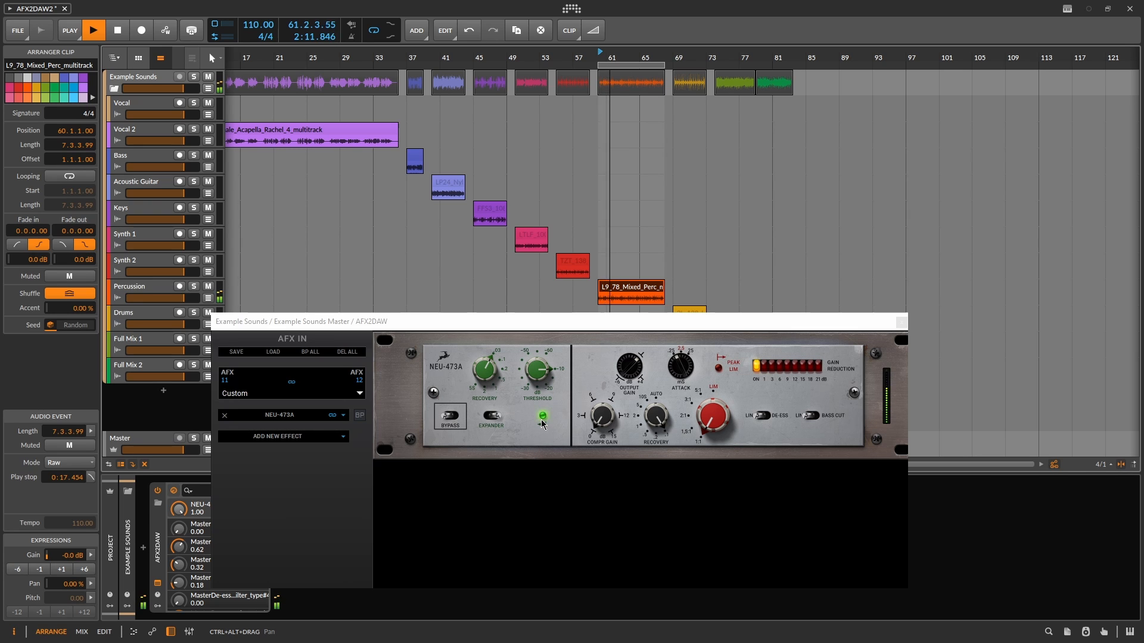
left_click(35, 572)
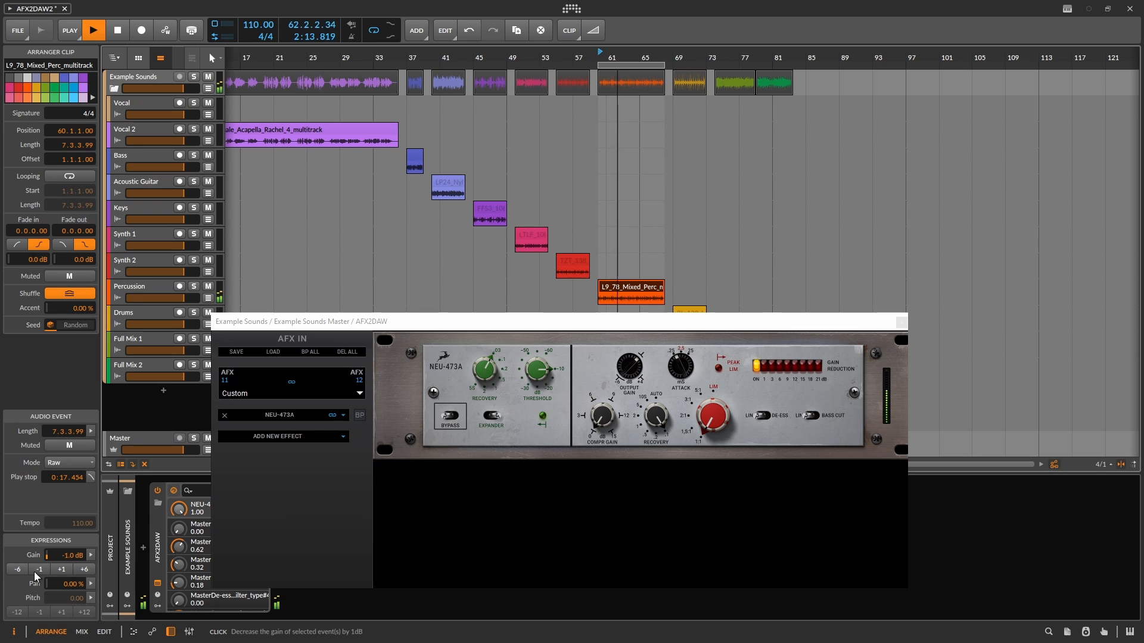
left_click(34, 572)
left_click(35, 572)
left_click(34, 572)
left_click(35, 572)
left_click(35, 572)
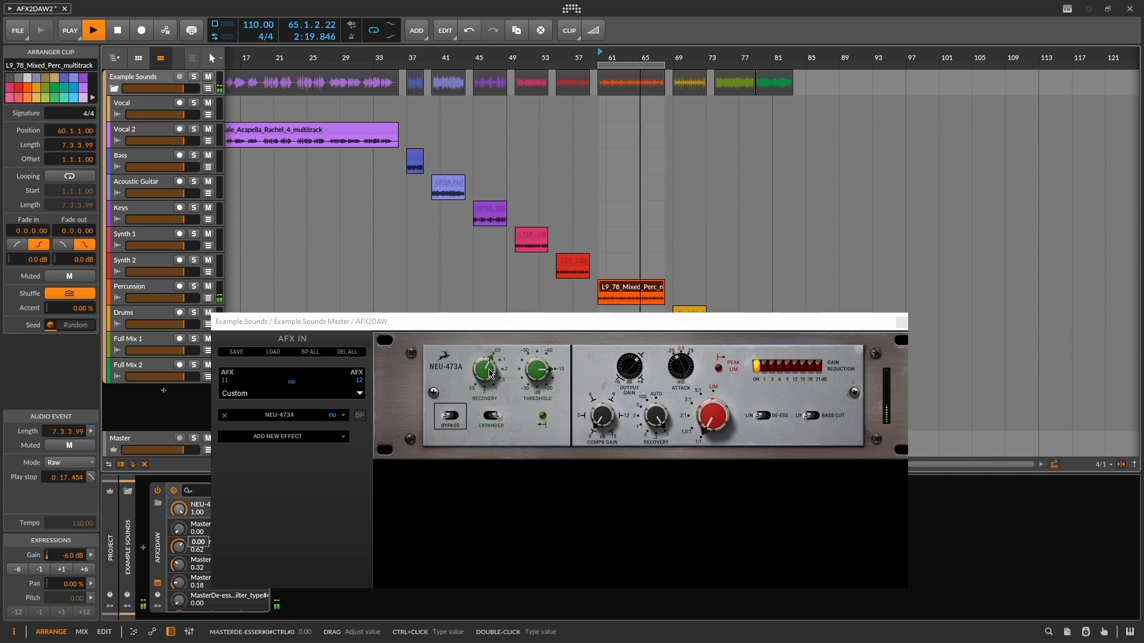
- Set the expander recovery to 0.17, move the plugin window up and compare the sound with the NEU-473A bypassed
left_click_drag(488, 379, 488, 373)
scroll(488, 373, "up", 2)
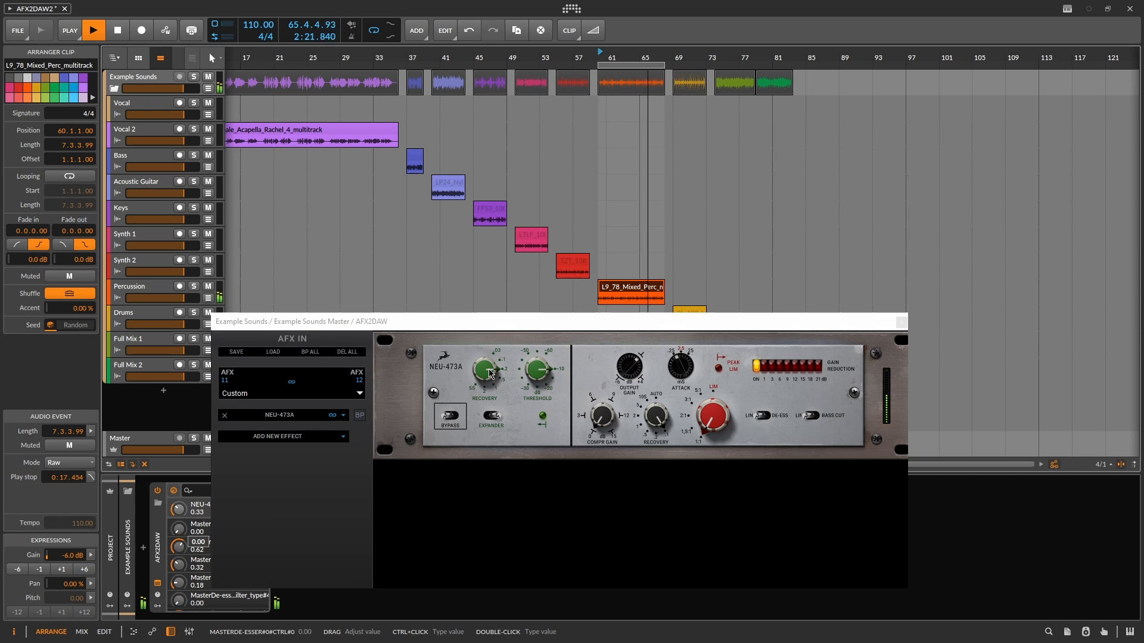
scroll(490, 373, "down", 1)
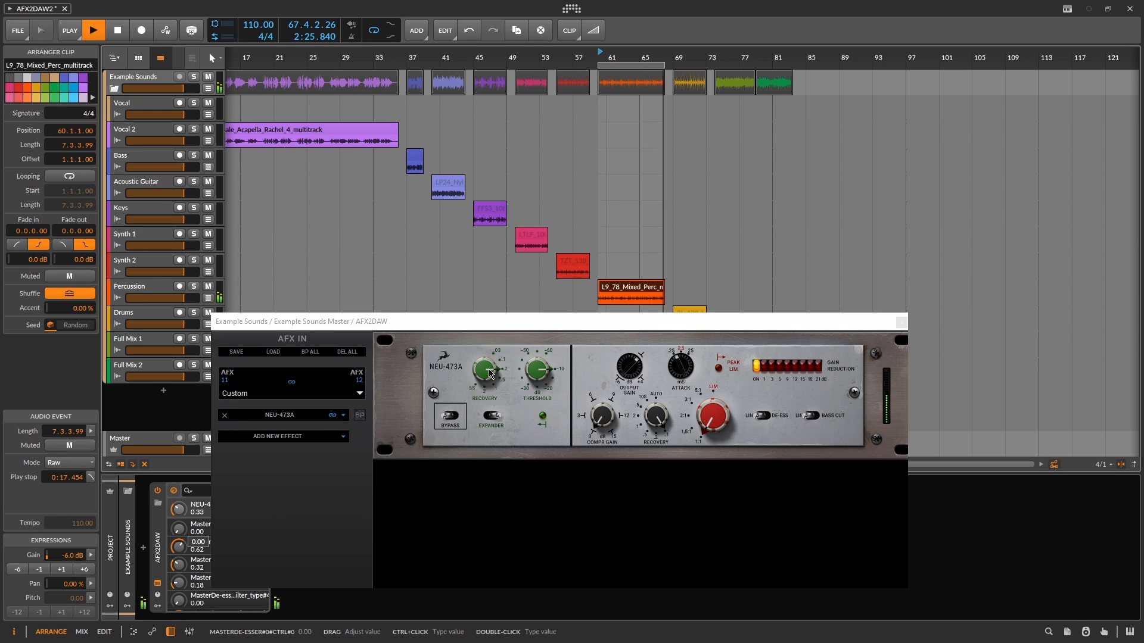
scroll(490, 373, "down", 1)
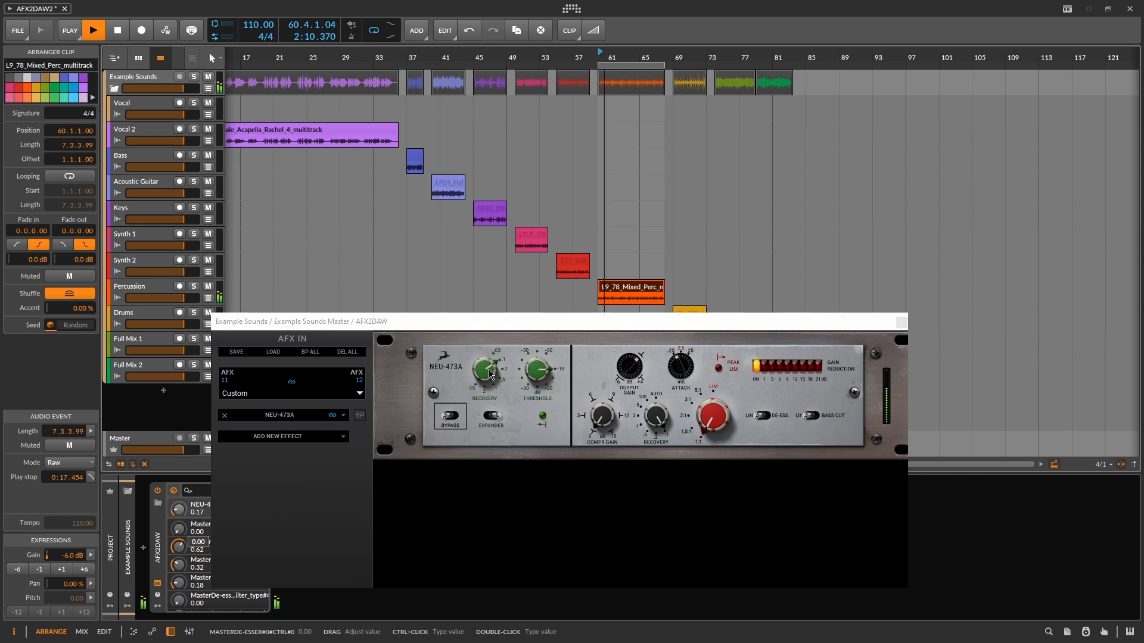
left_click_drag(495, 323, 495, 273)
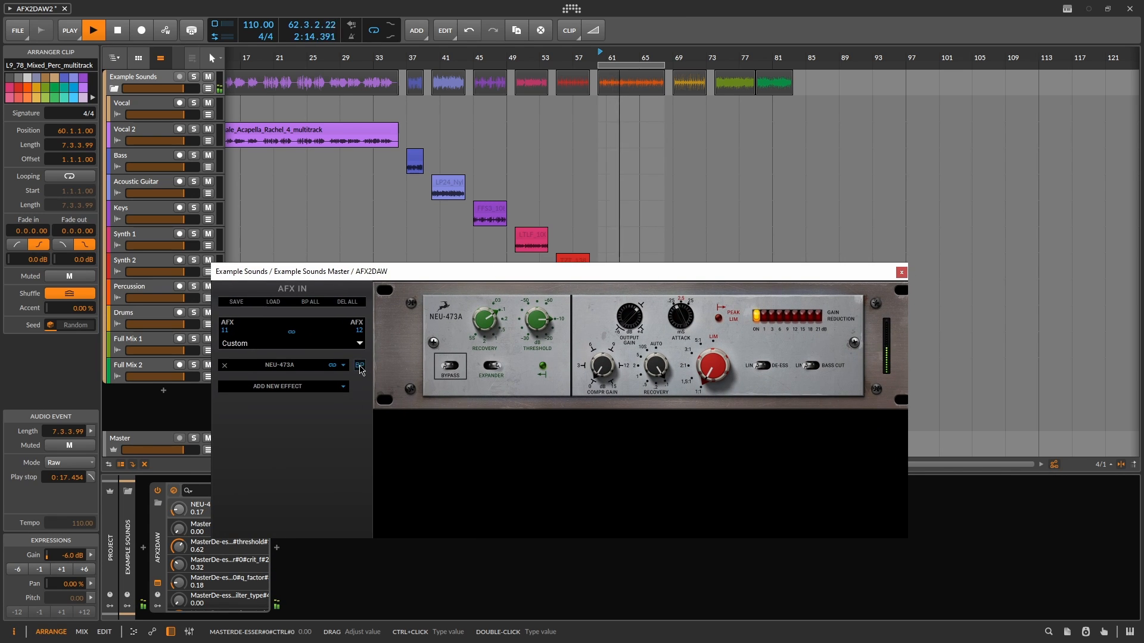
left_click(360, 366)
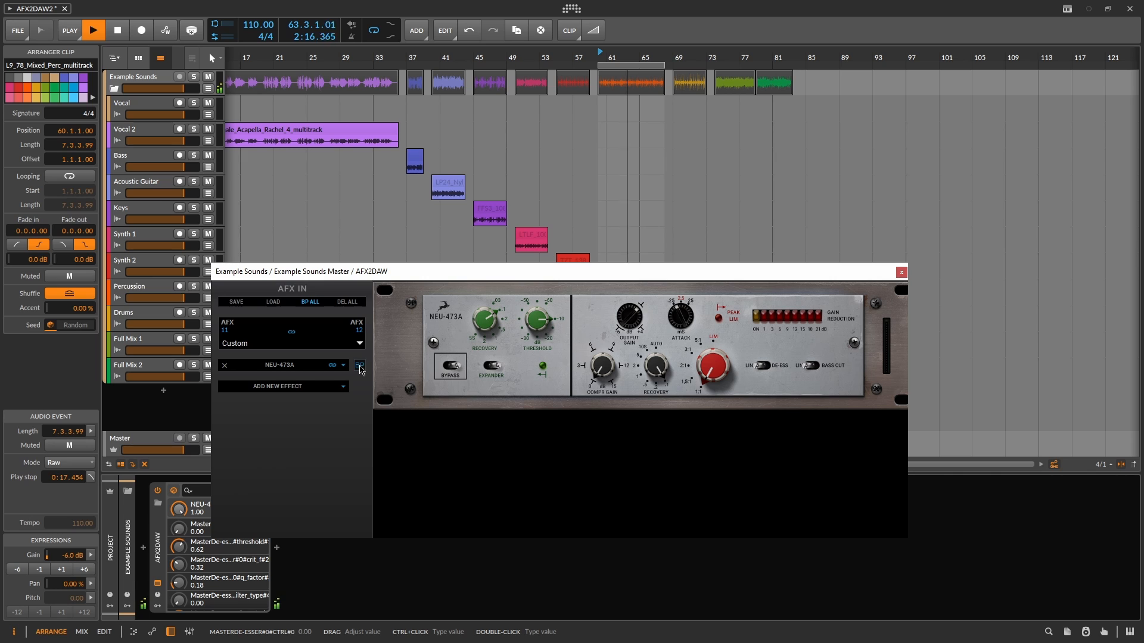
left_click(360, 366)
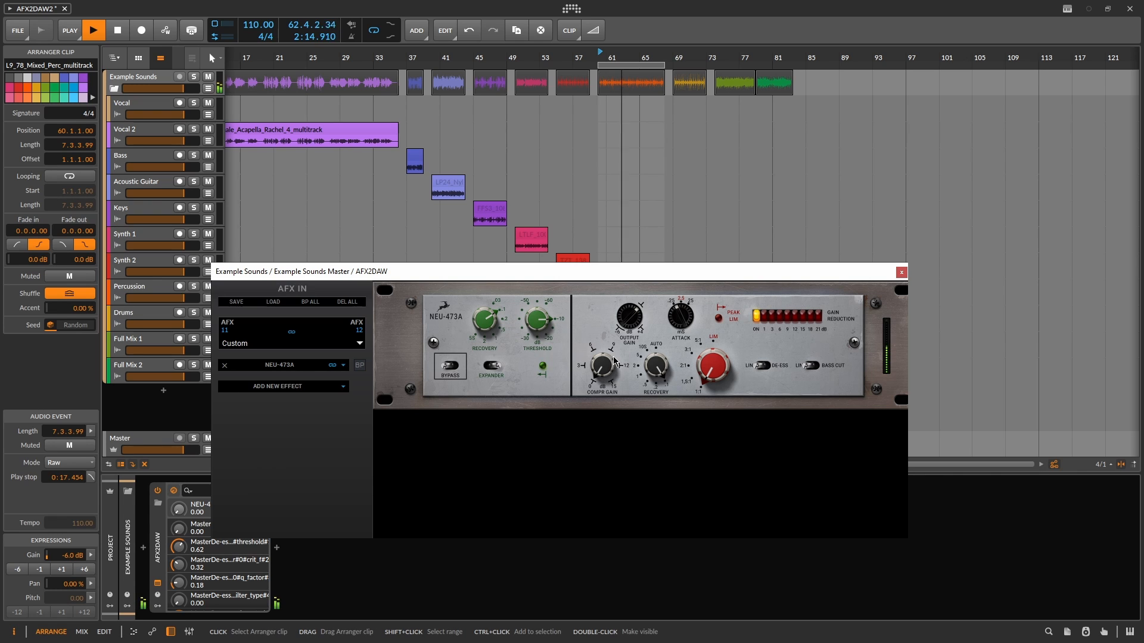
- Raise the compressor gain to 0.48 while the percussion clip plays, and stop playback
left_click_drag(608, 362, 608, 358)
scroll(609, 362, "up", 9)
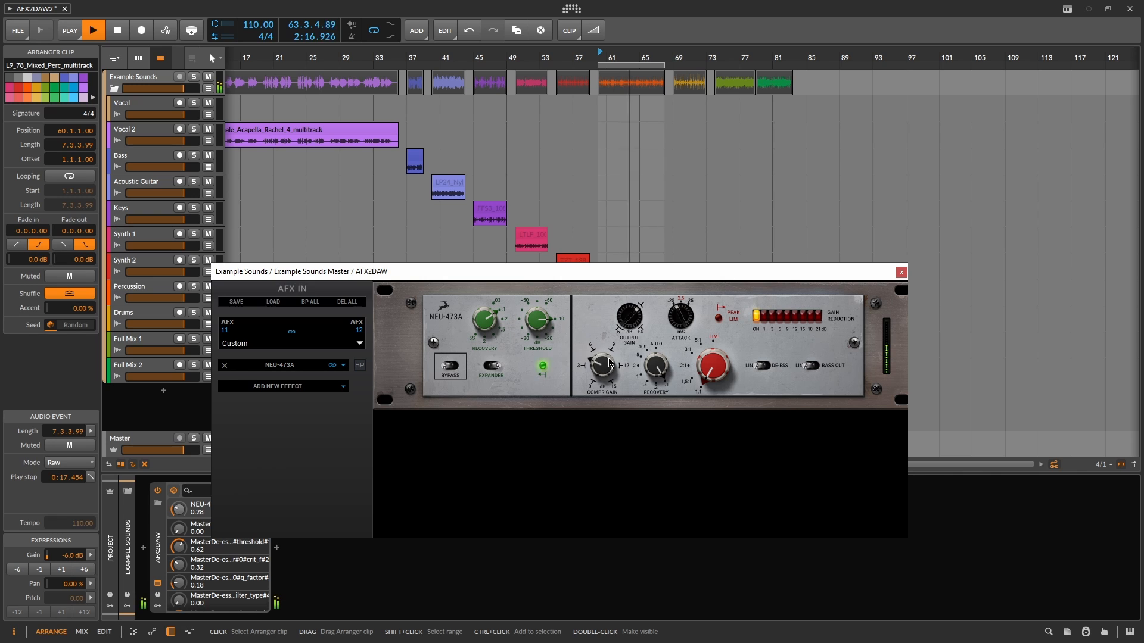
scroll(609, 361, "up", 1)
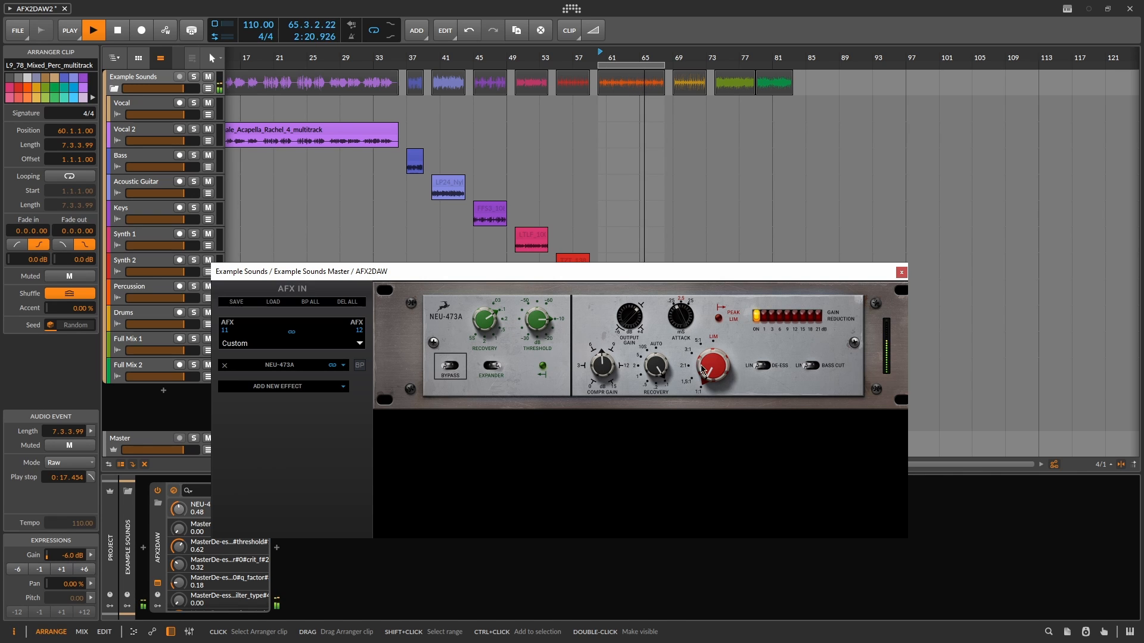
key("space")
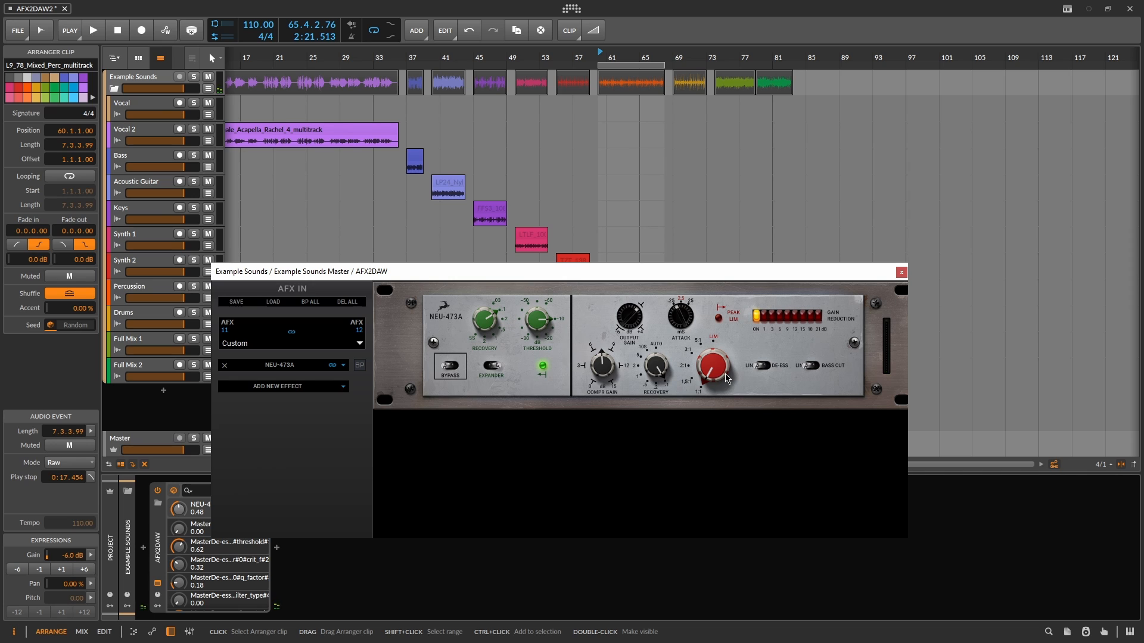
- Resume playback with the compression ratio at 2:1 and set the compressor recovery to 0.29
key("space")
scroll(724, 376, "down", 4)
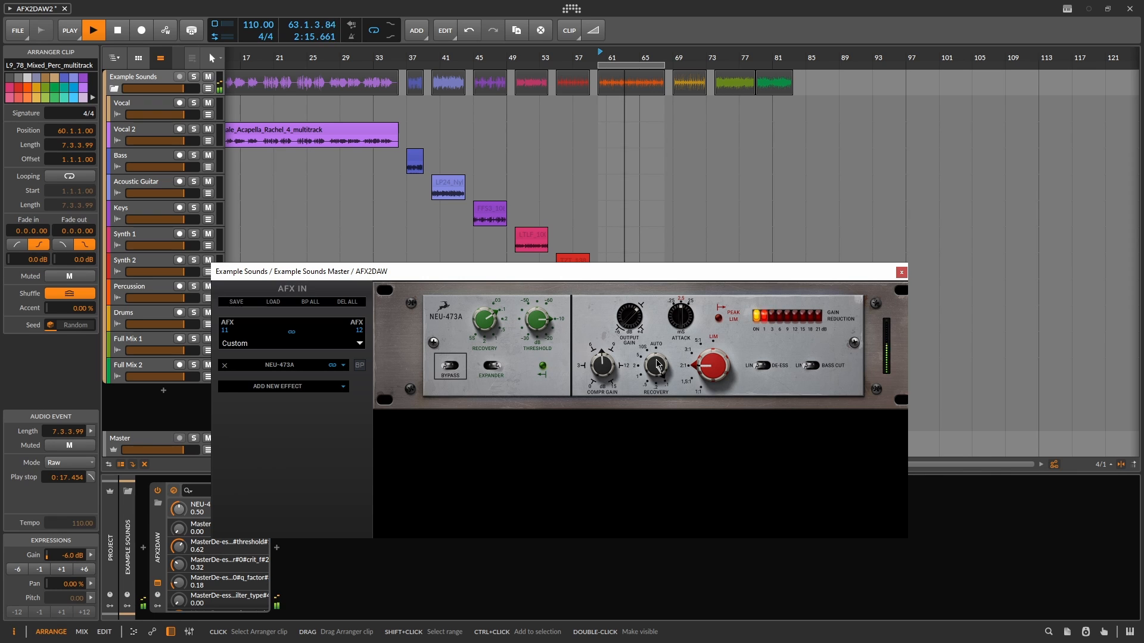
scroll(657, 365, "down", 2)
scroll(657, 364, "up", 2)
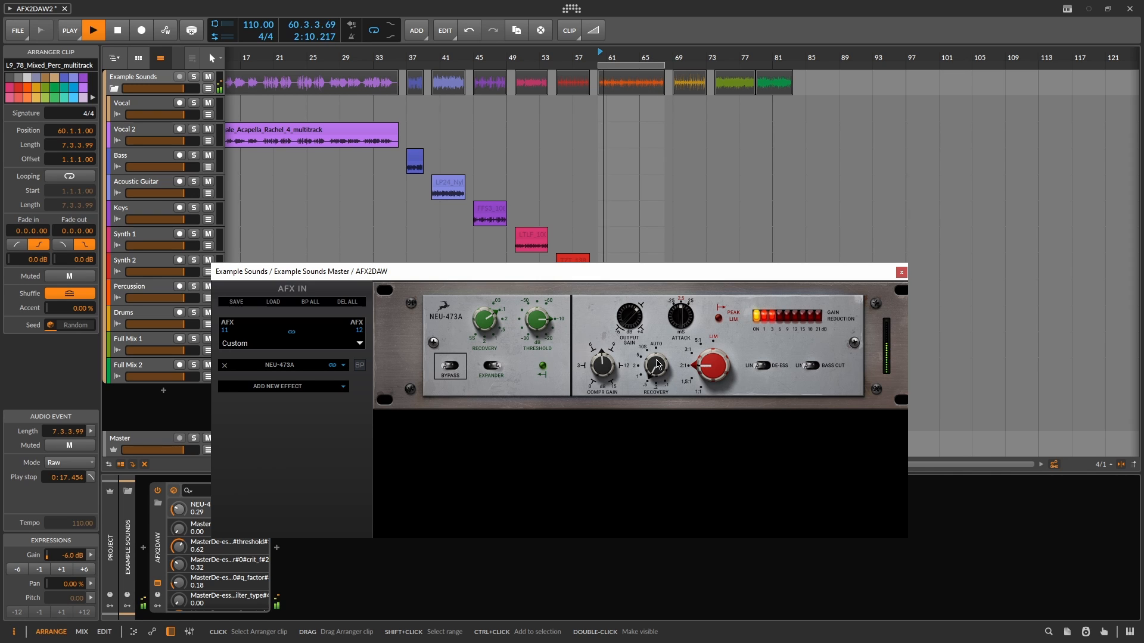
- Compare the percussion with the NEU-473A bypassed and active twice, and stop playback
left_click(451, 367)
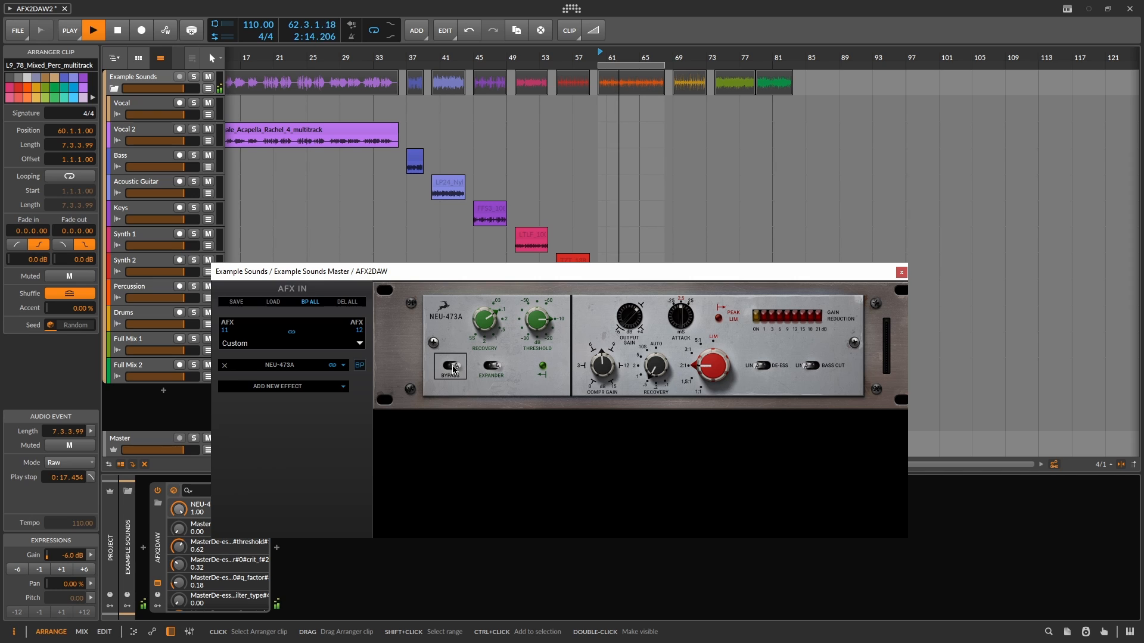
left_click(451, 366)
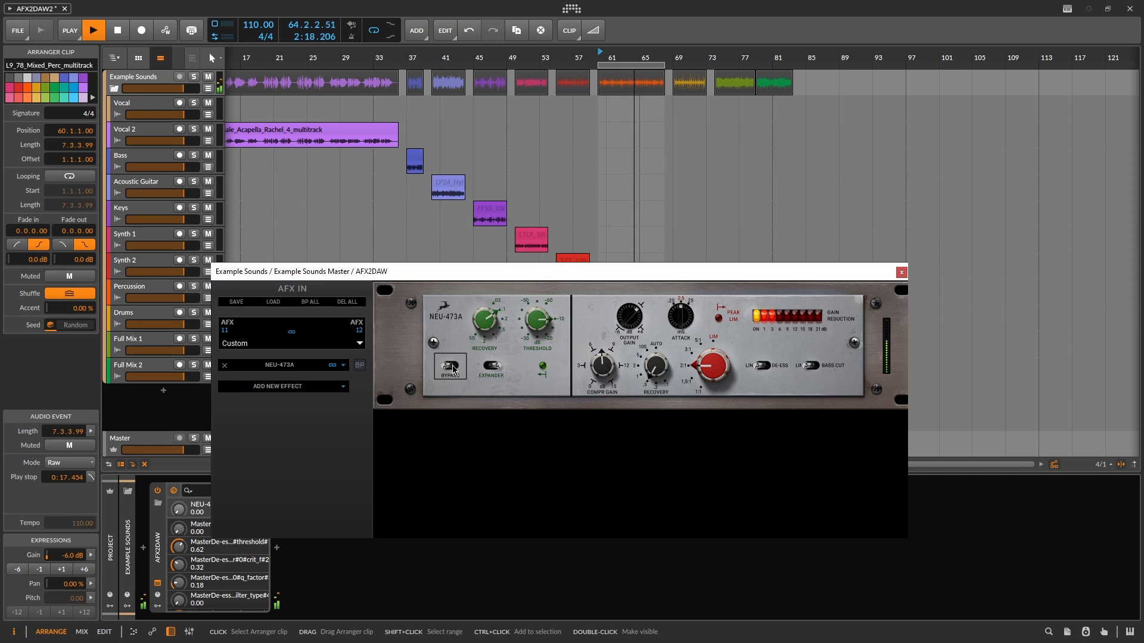
left_click(451, 366)
left_click(451, 367)
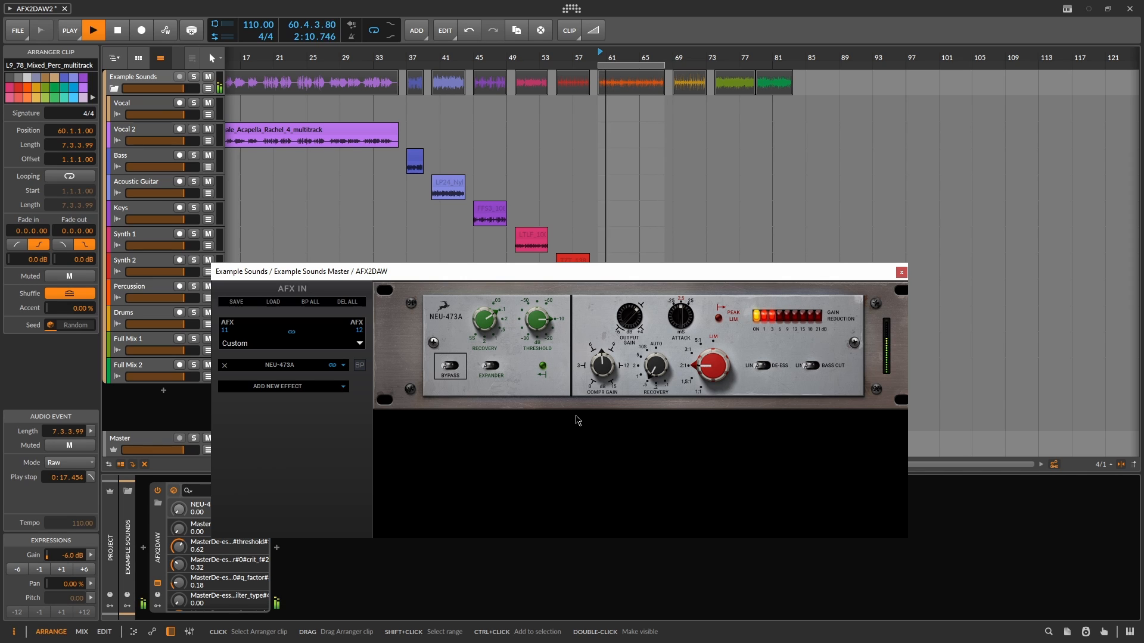
key("space")
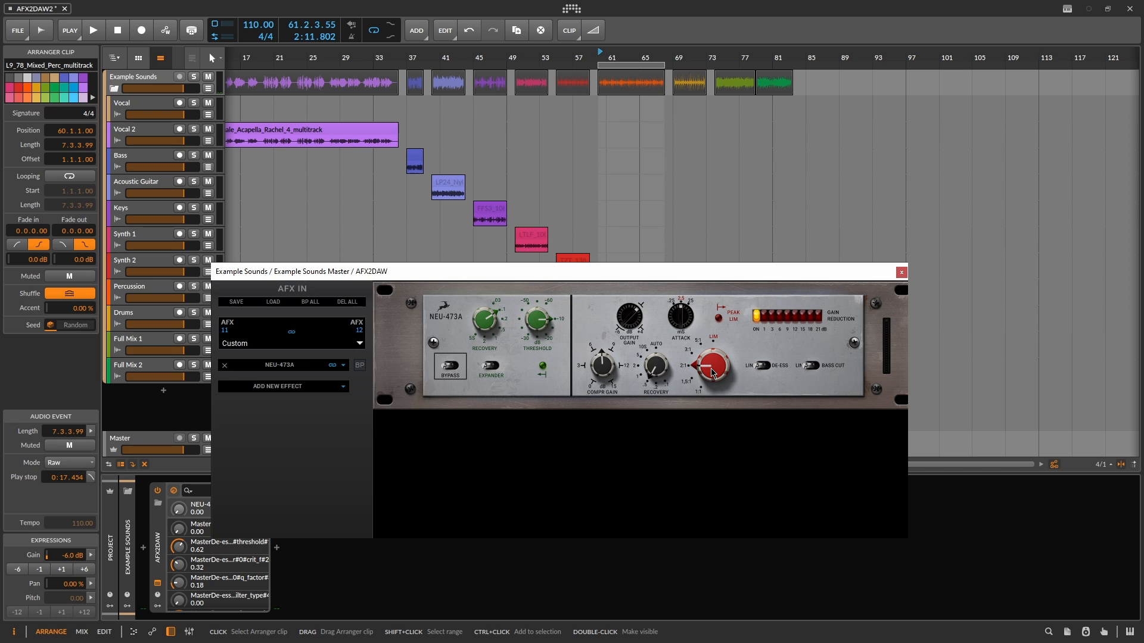
- Resume playback and raise the NEU-473A's ratio from 2:1 through 3:1 to the LIM setting
key("space")
scroll(713, 372, "up", 3)
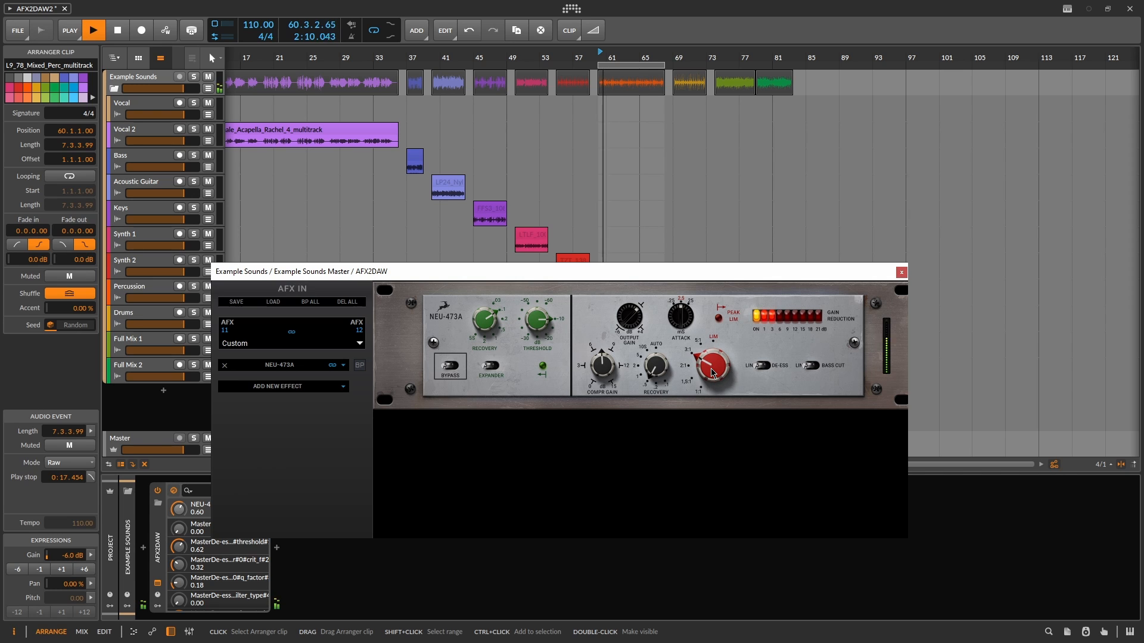
scroll(713, 372, "up", 1)
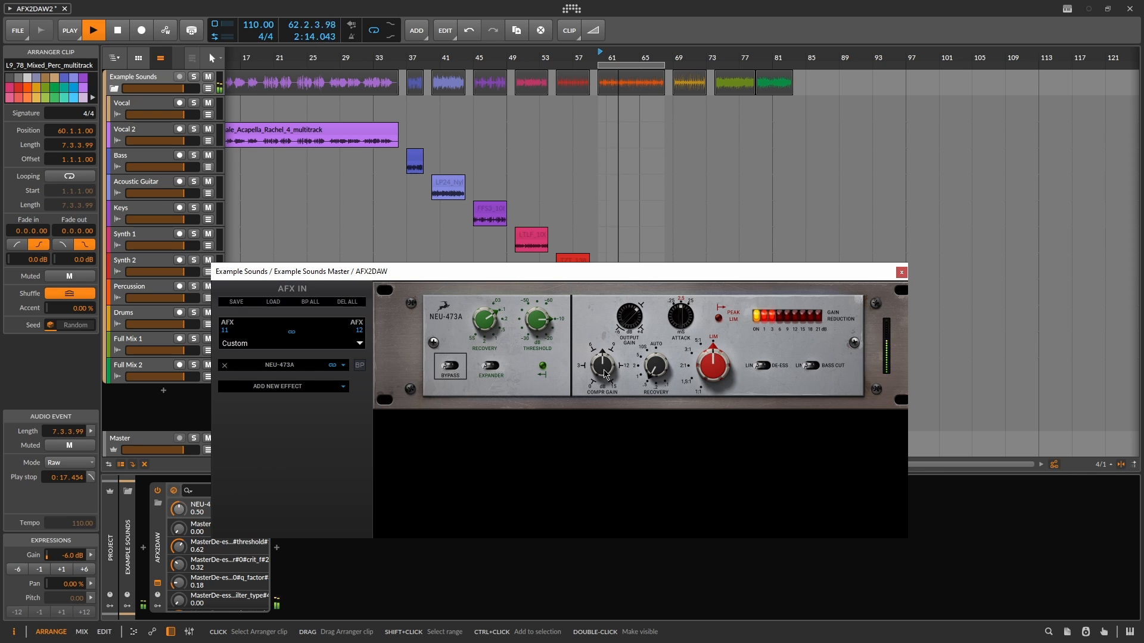
- Raise the compressor gain to 0.86 in limiter mode and back it off slightly
scroll(604, 374, "up", 2)
scroll(604, 373, "up", 3)
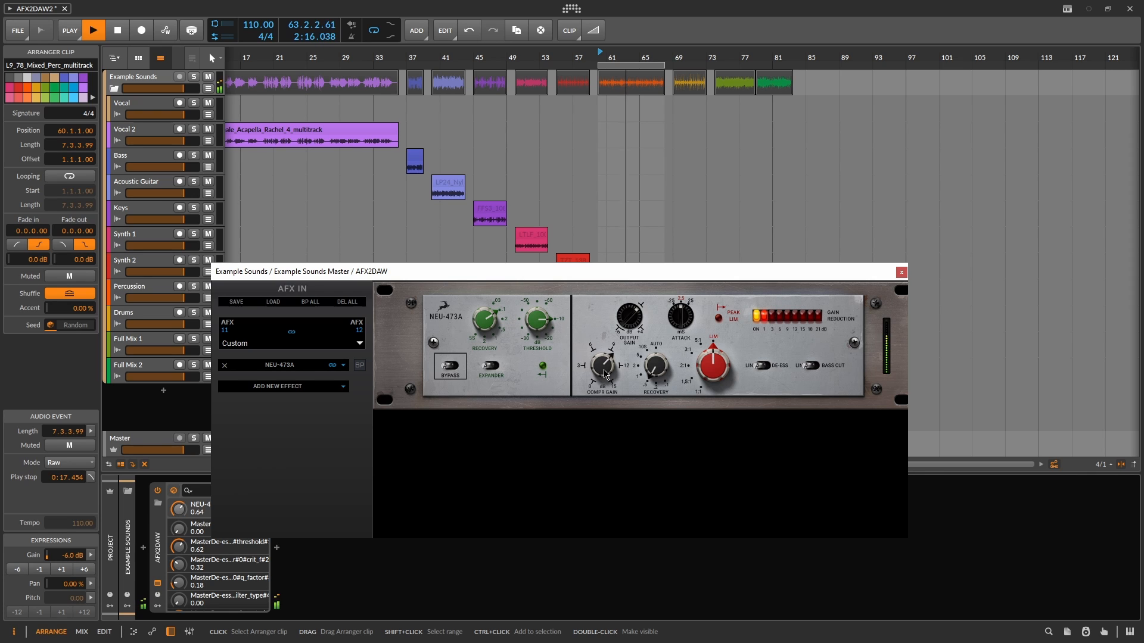
scroll(605, 373, "up", 3)
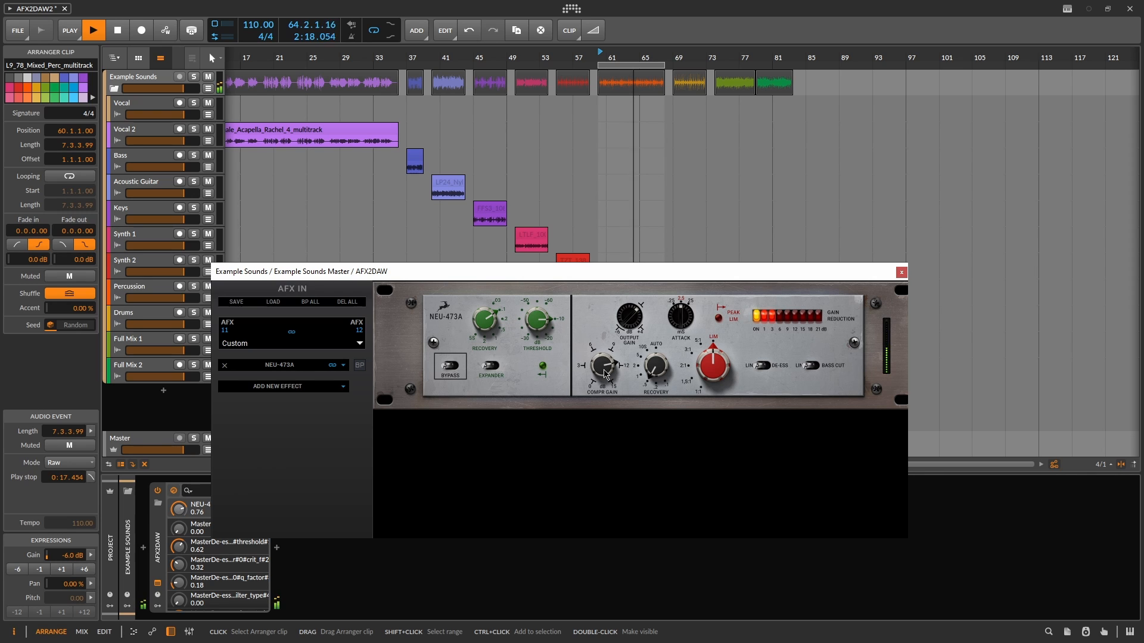
scroll(604, 374, "up", 1)
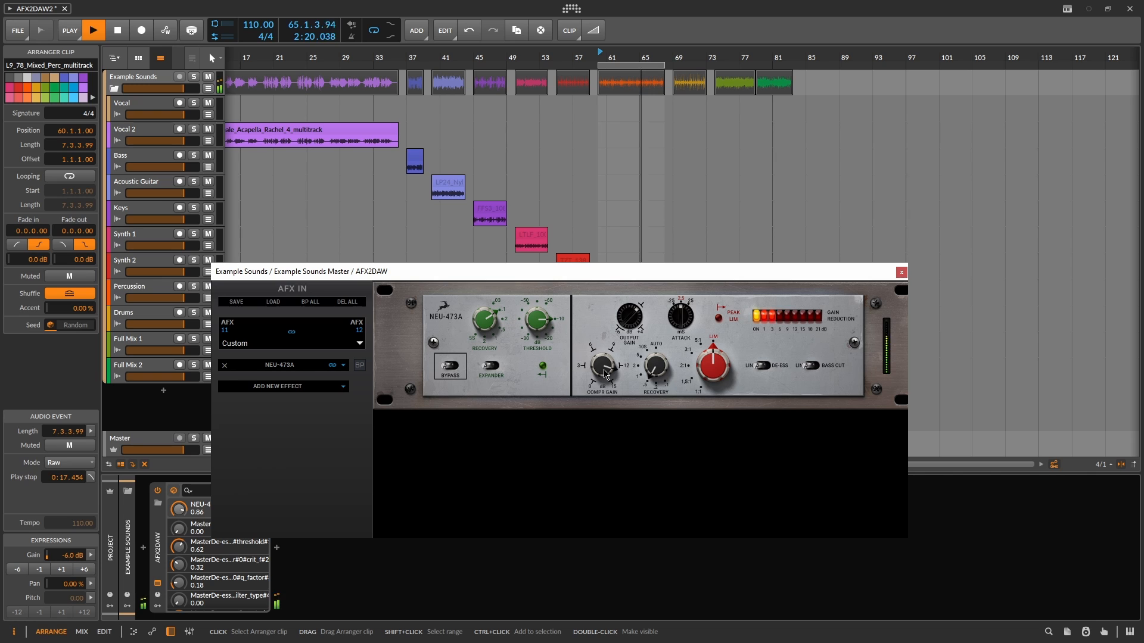
scroll(688, 326, "down", 2)
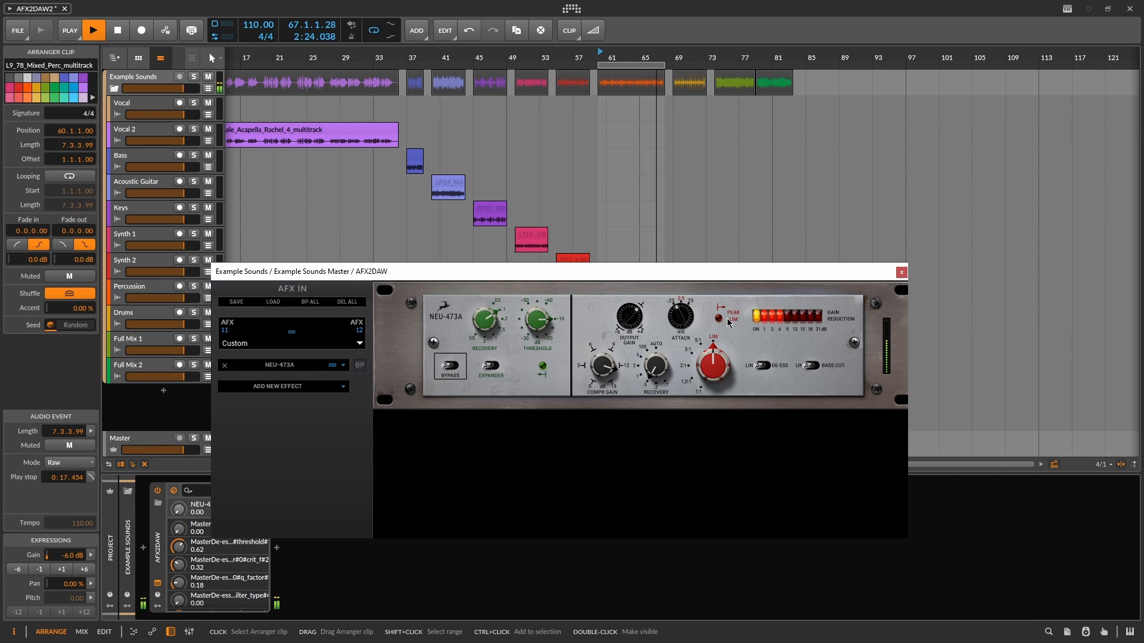
- Compare the limited percussion with the NEU-473A bypassed and active, and stop playback
scroll(658, 374, "up", 1)
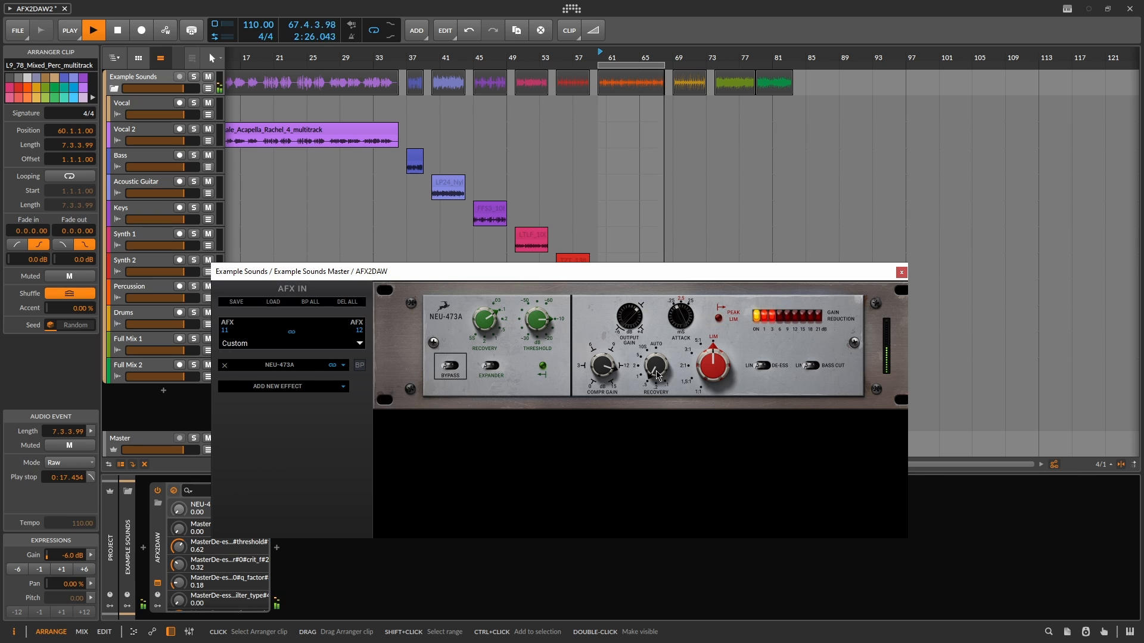
scroll(657, 374, "down", 1)
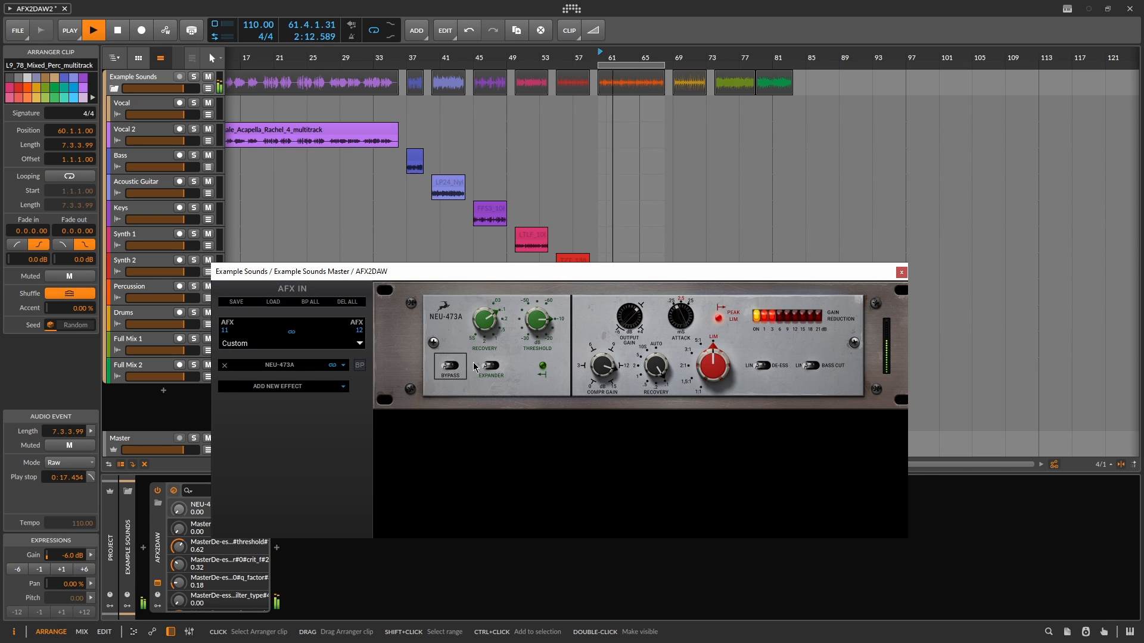
left_click(451, 365)
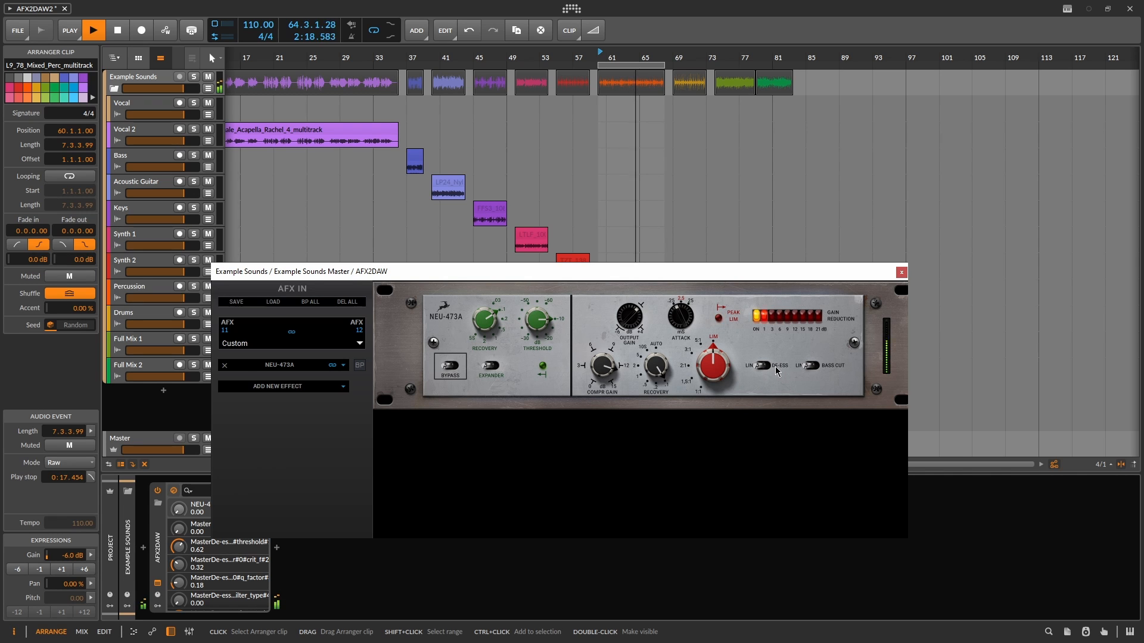
key("space")
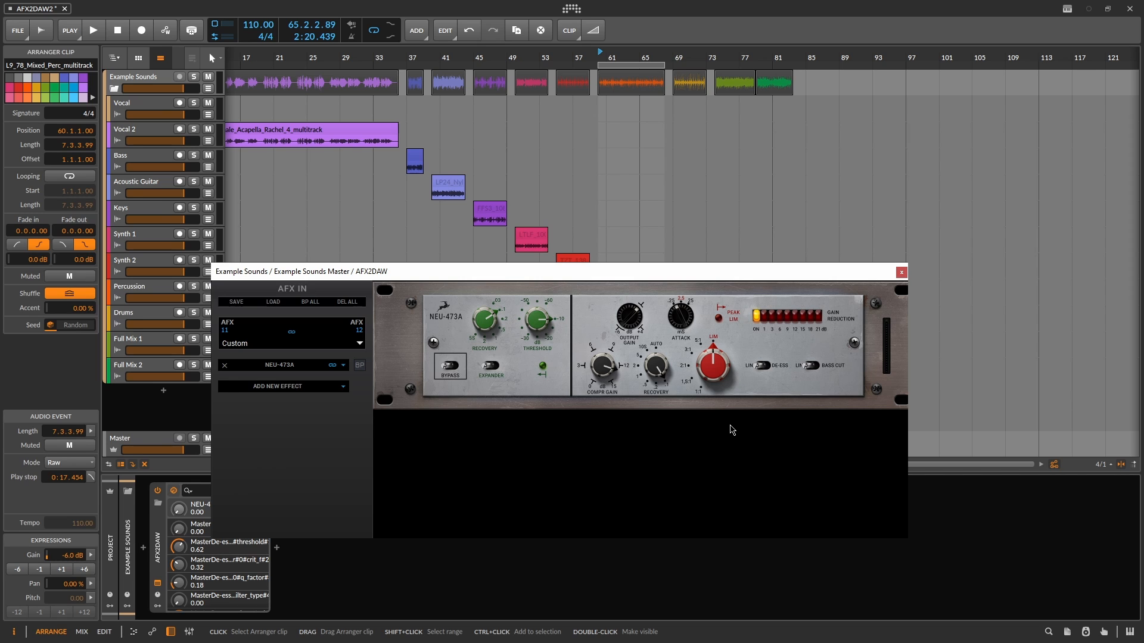
- Resume playback and compare the percussion with De-Ess off and on, leaving De-Ess switched on
key("space")
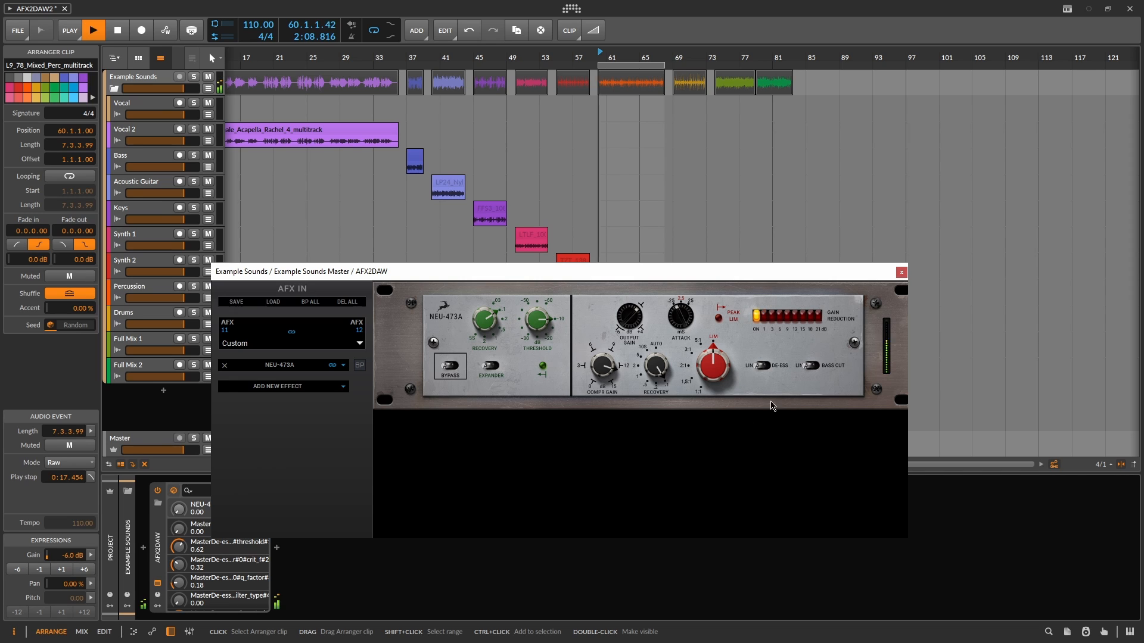
left_click(762, 366)
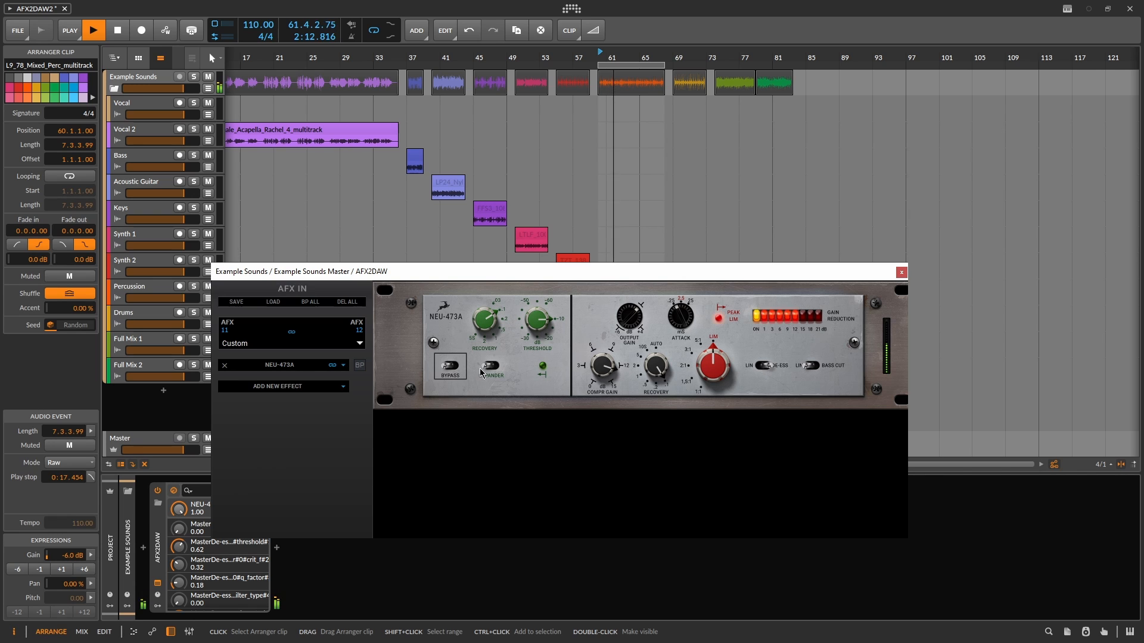
left_click(770, 366)
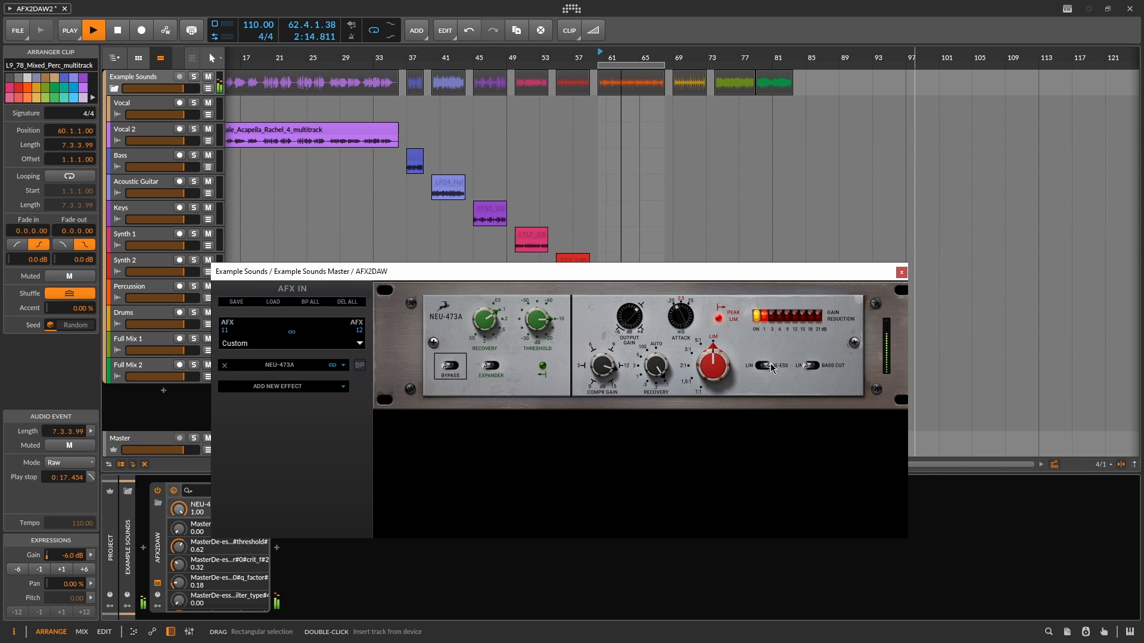
left_click(771, 367)
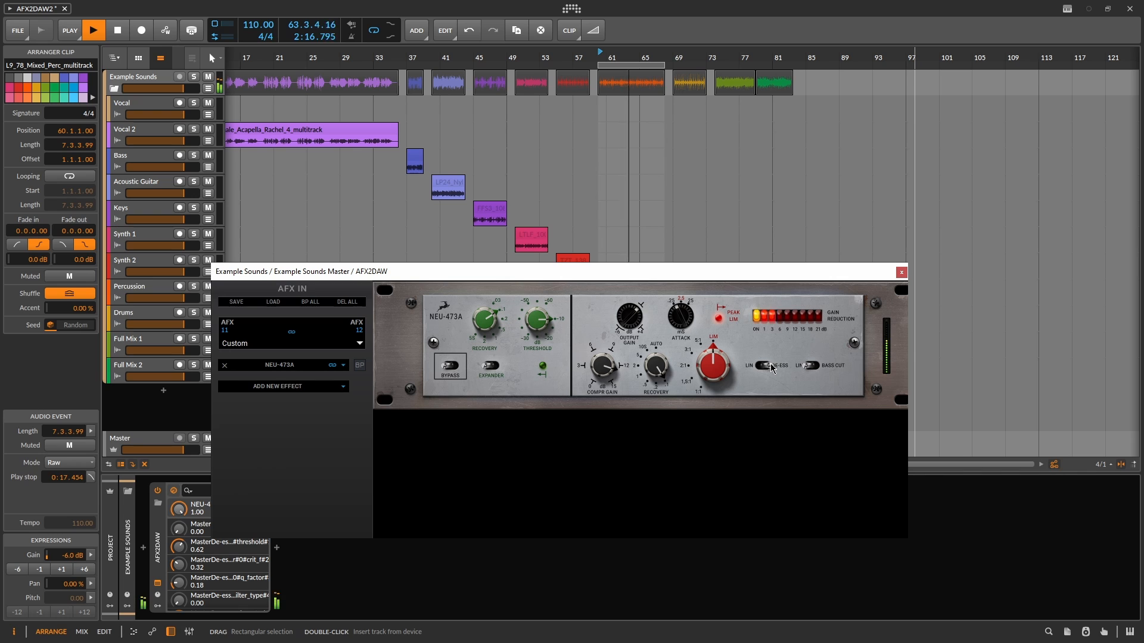
left_click(771, 366)
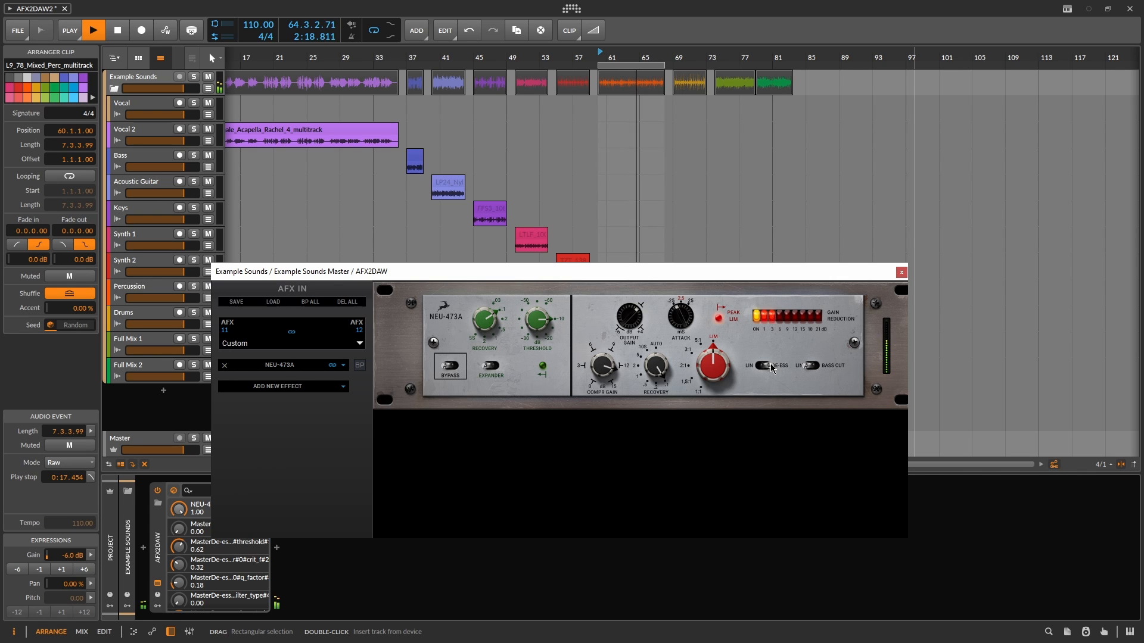
left_click(770, 366)
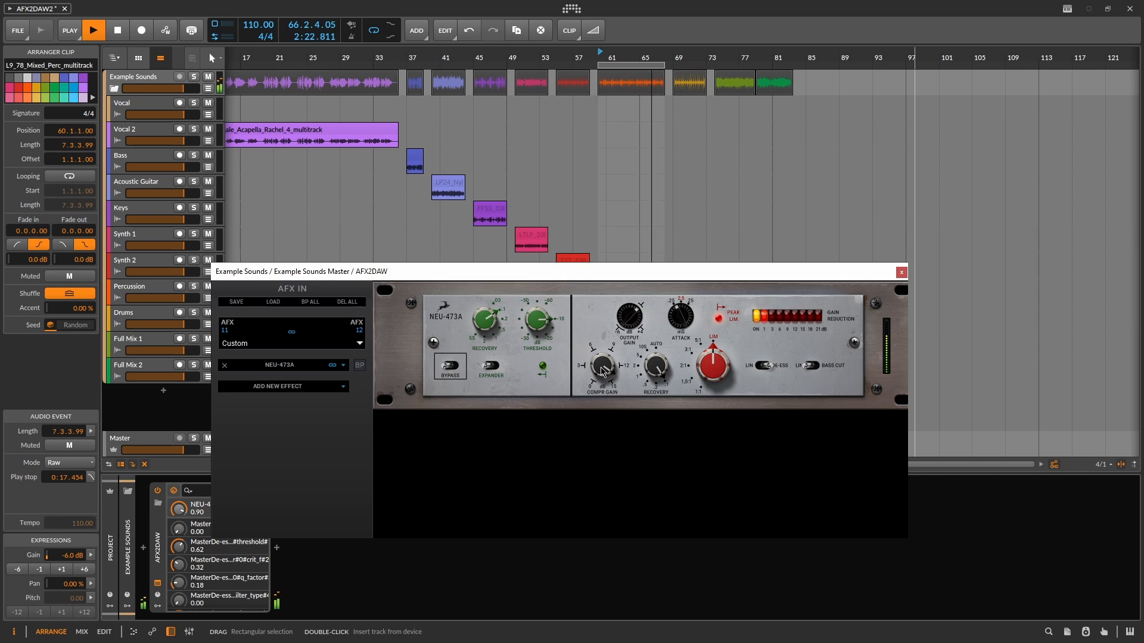
- Raise the compressor gain to 0.98, compare De-Ess off and on at that level, and stop with it enabled
scroll(601, 372, "up", 3)
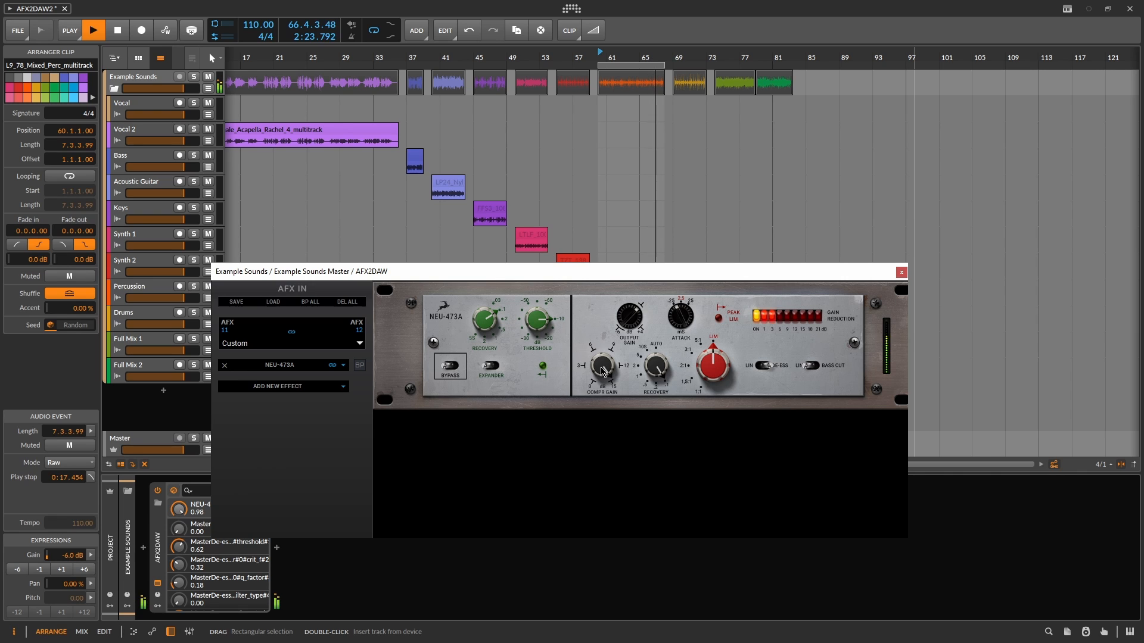
left_click(768, 366)
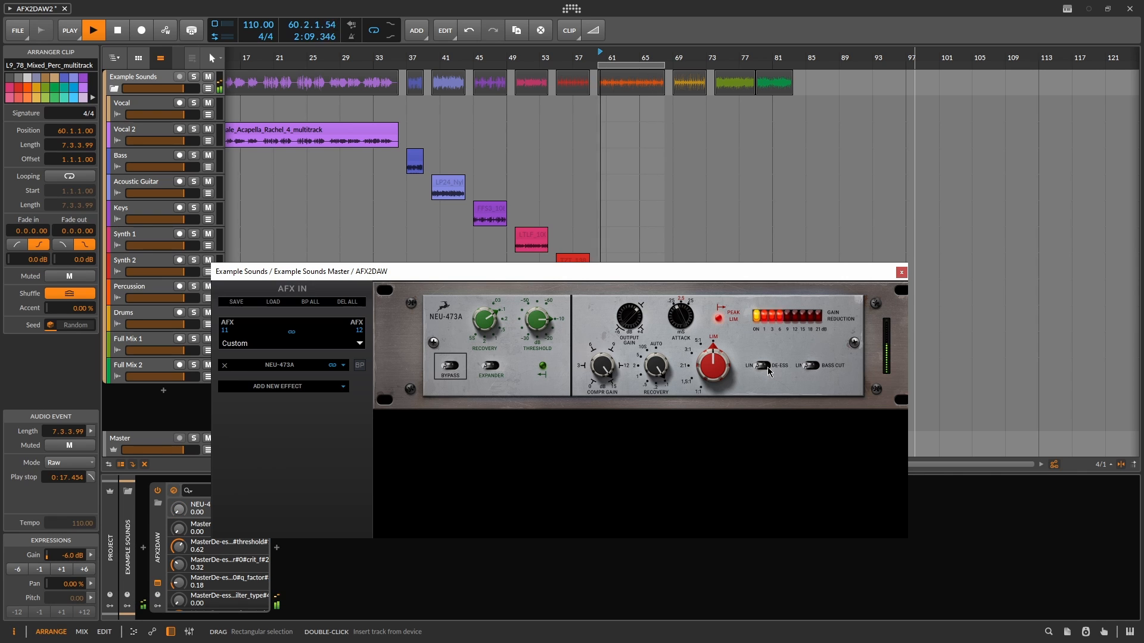
left_click(768, 370)
left_click(768, 369)
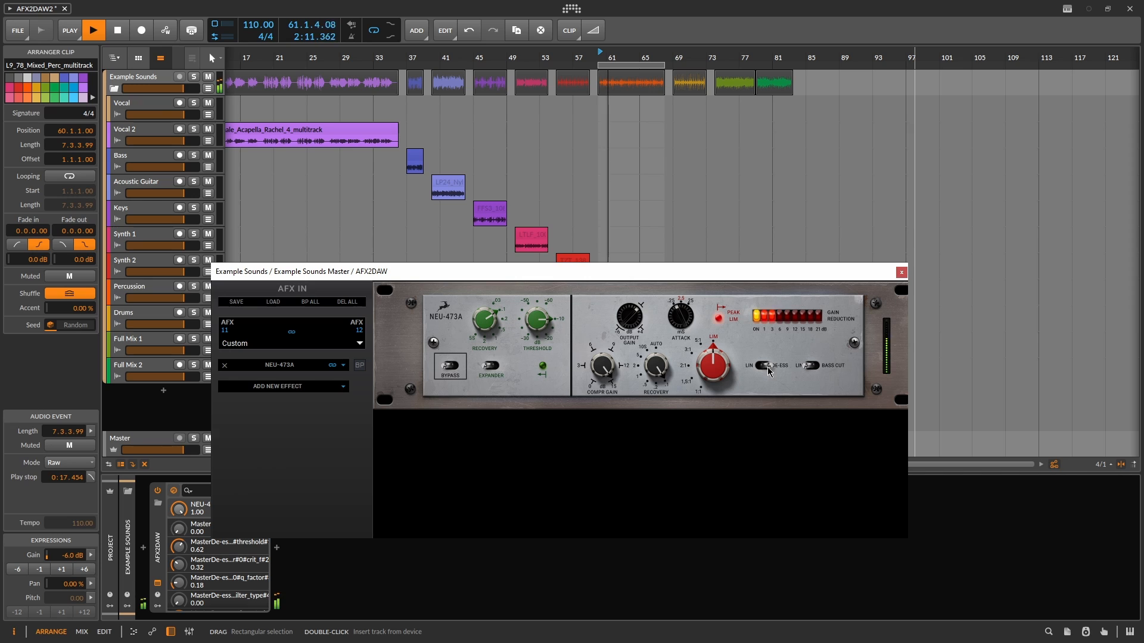
left_click(769, 370)
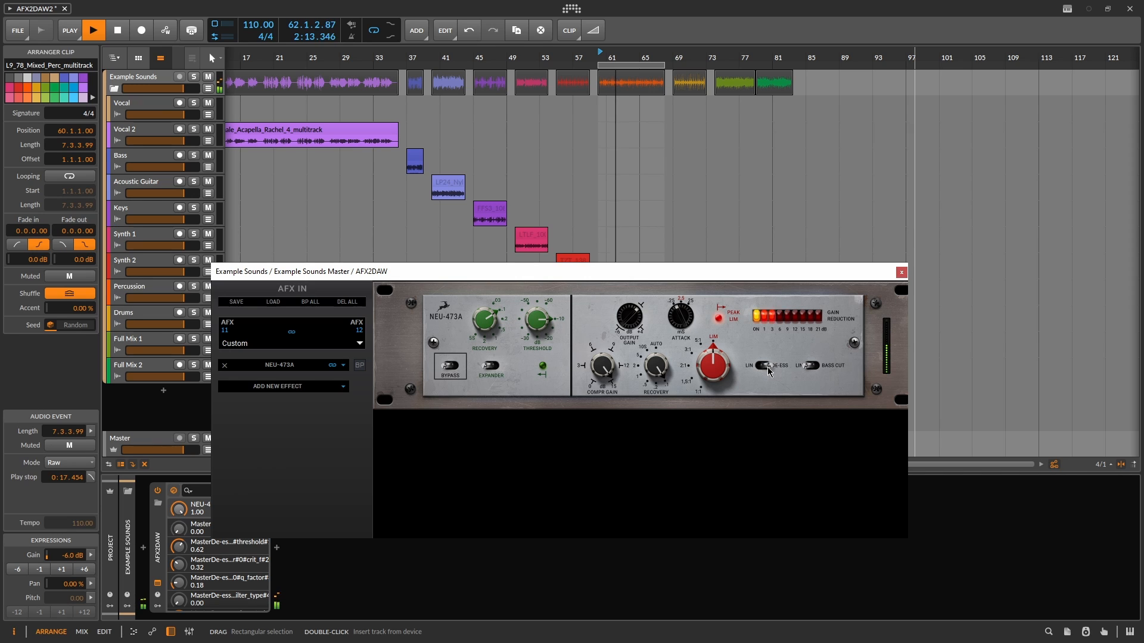
key("space")
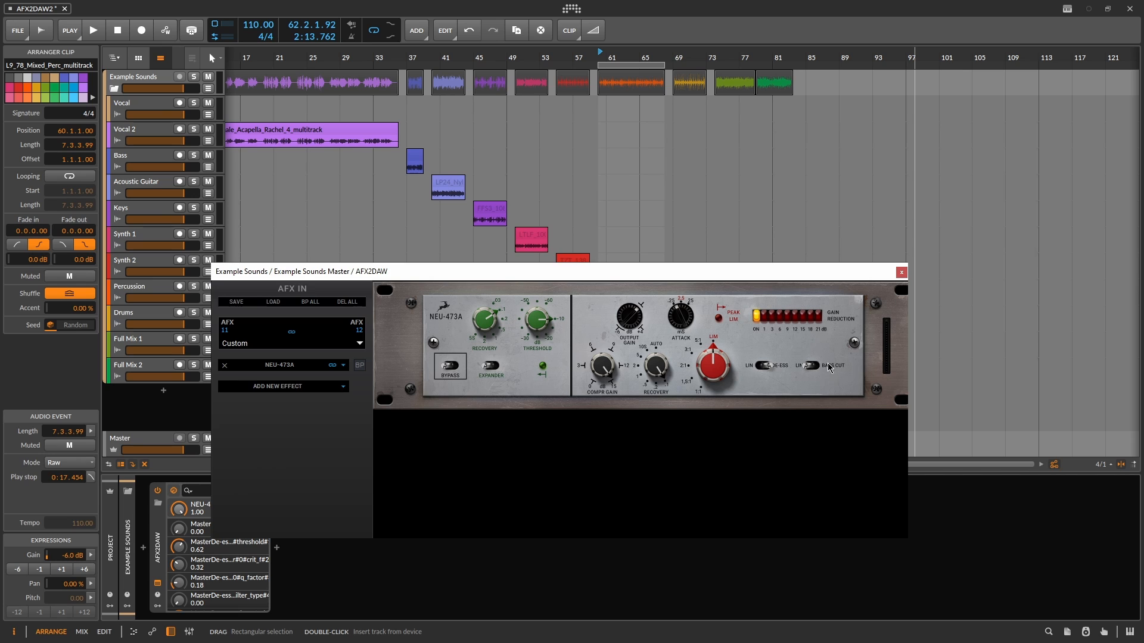
- Replay the percussion to compare the NEU-473A bypassed and active, try the Bass Cut switch, and stop playback
key("space")
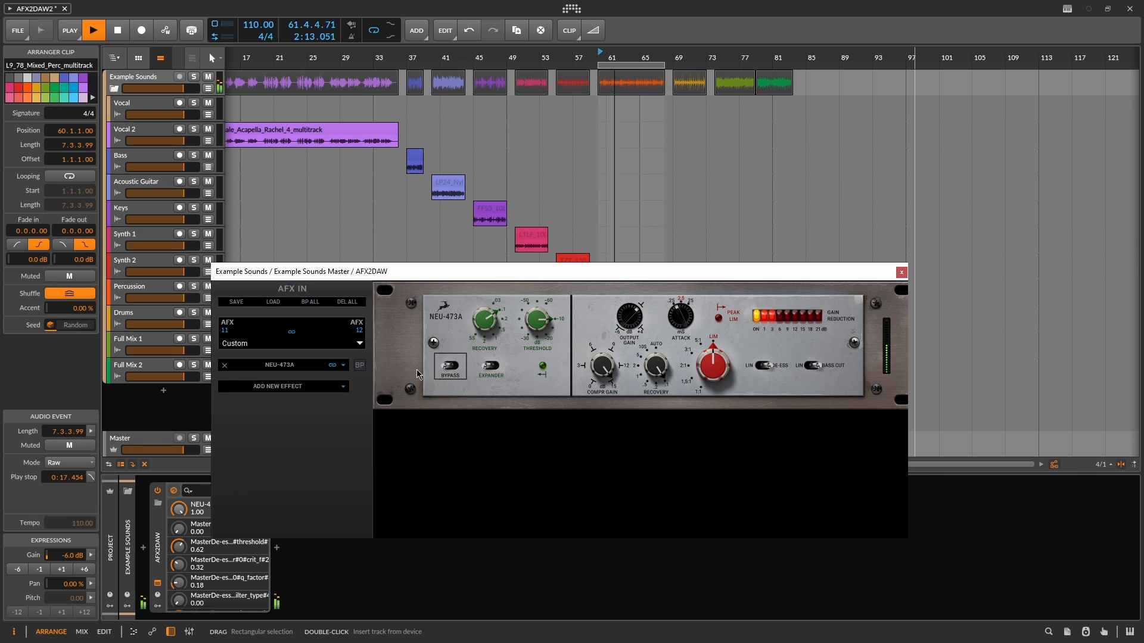
left_click(445, 372)
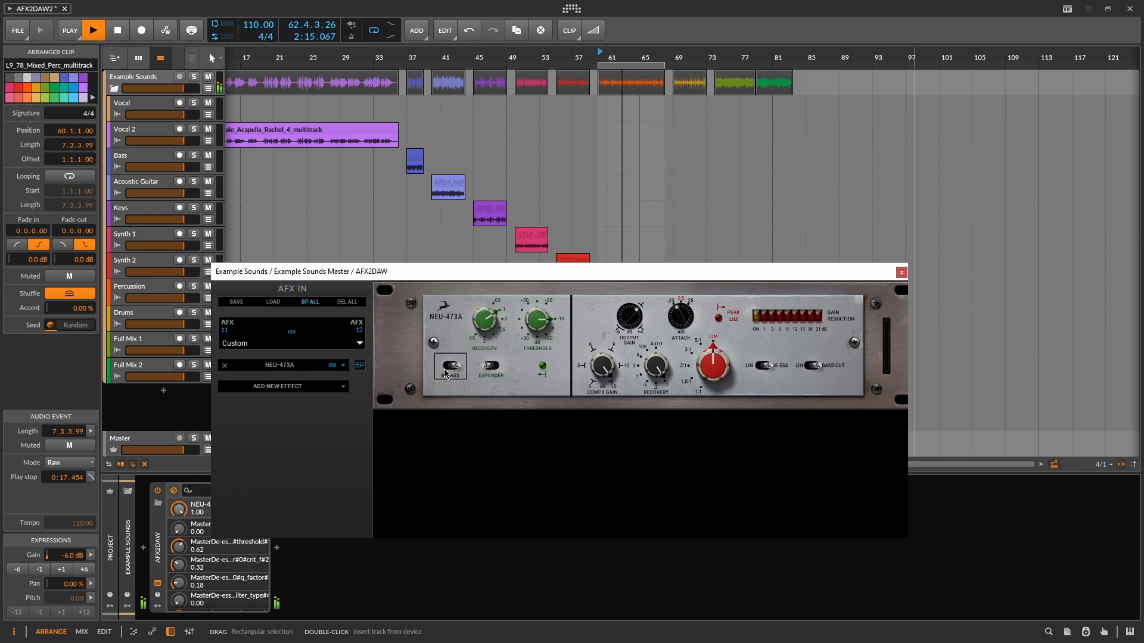
left_click(445, 372)
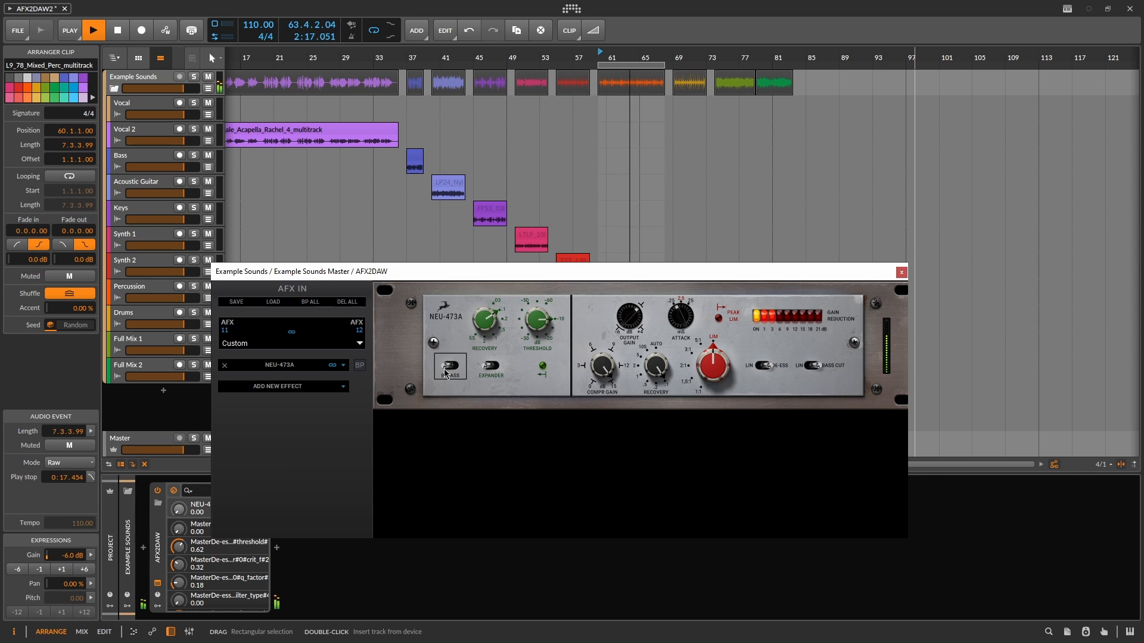
left_click(824, 369)
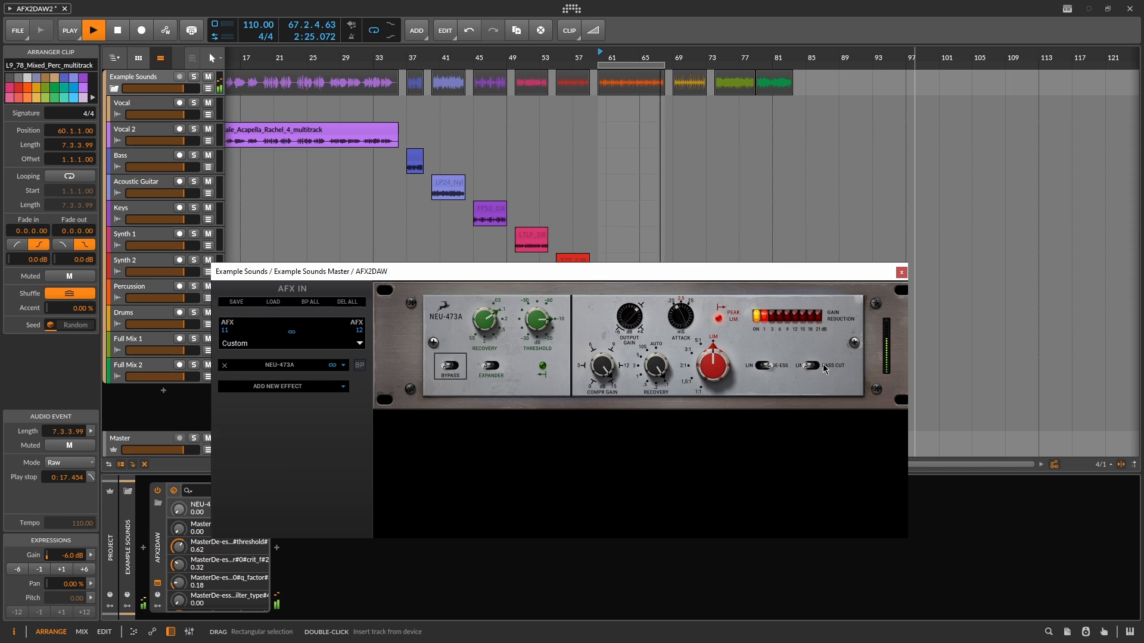
key("space")
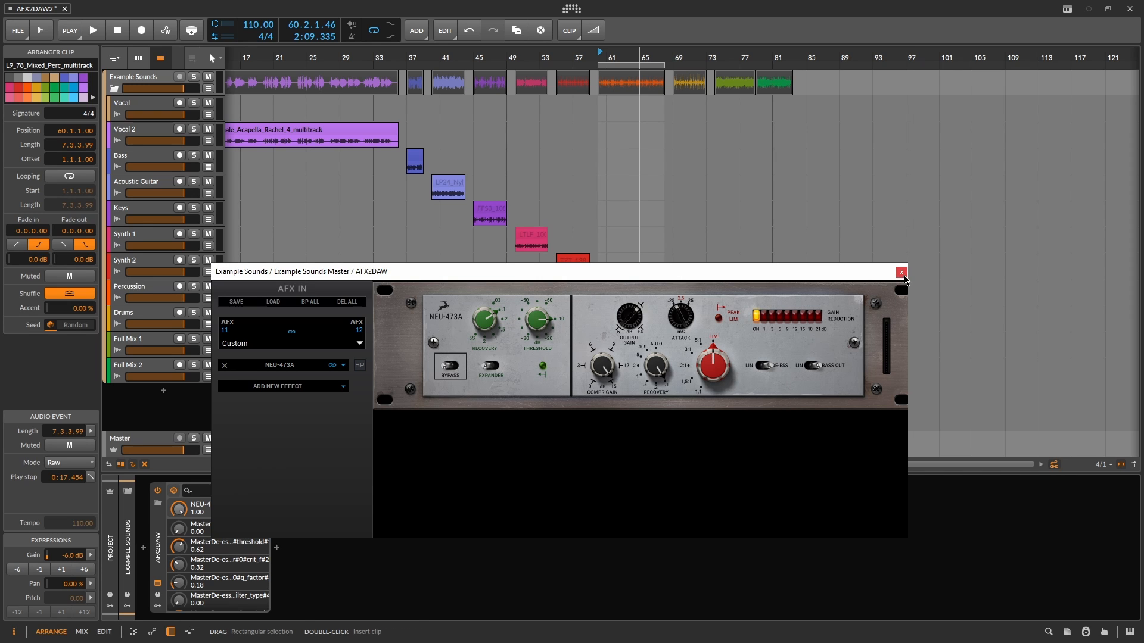
- Remove the NEU-473A from the effect chain and play the Full Mix 1 clip
left_click(225, 366)
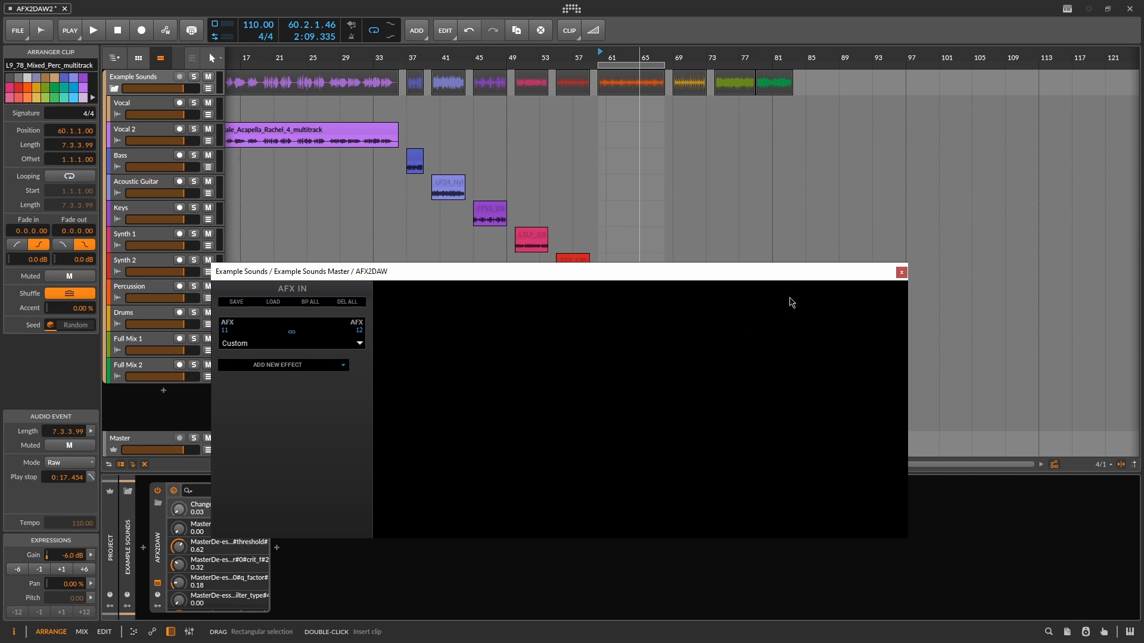
left_click_drag(789, 278, 732, 459)
left_click(736, 340)
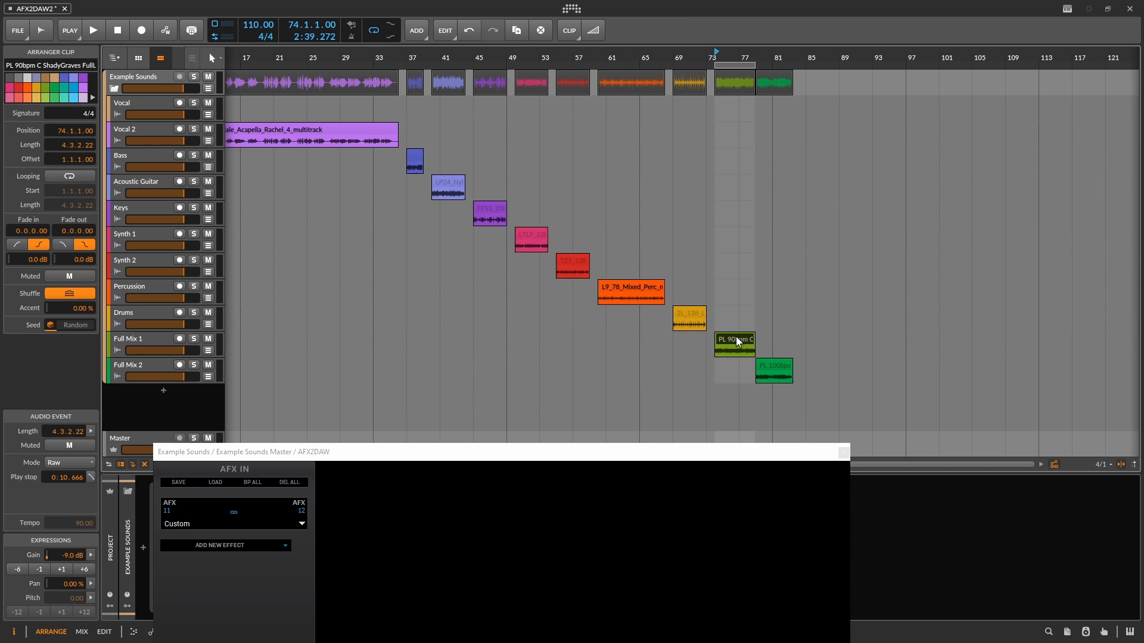
left_click_drag(613, 462, 672, 248)
key("space")
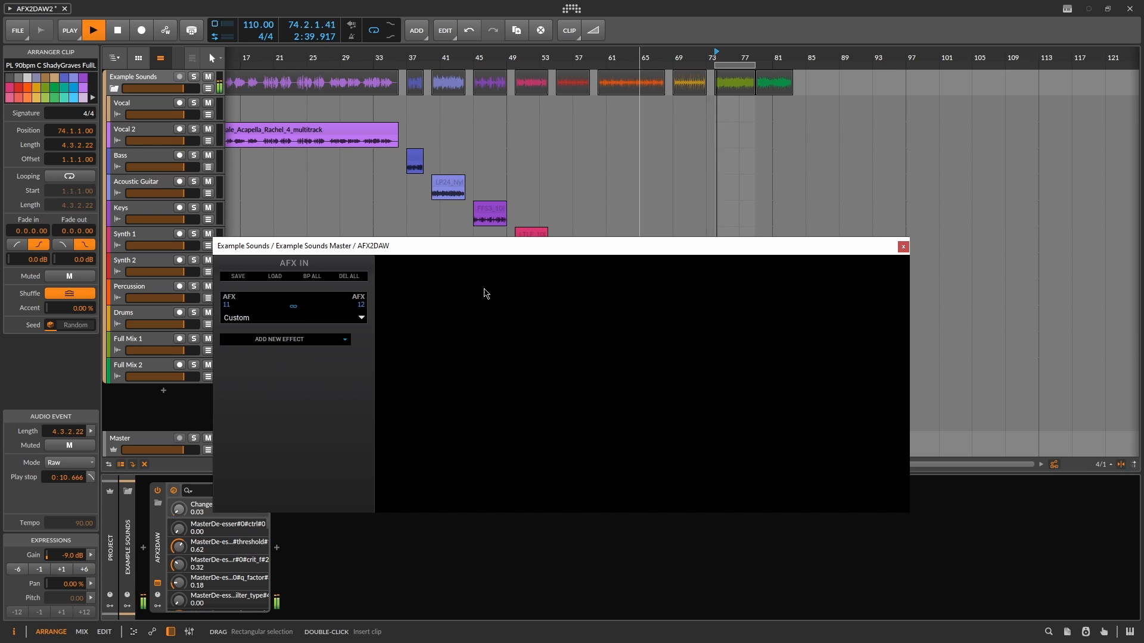
- Add a fresh NEU-473A vintage compressor to the effect chain and stop playback
left_click(285, 339)
mouse_move(294, 501)
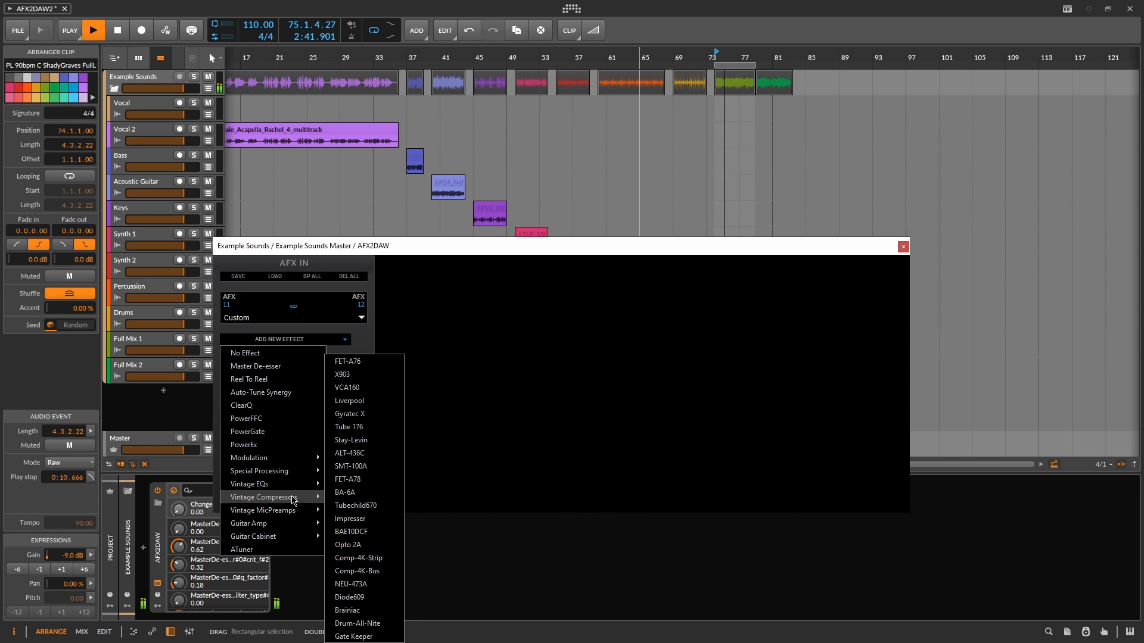
left_click(350, 584)
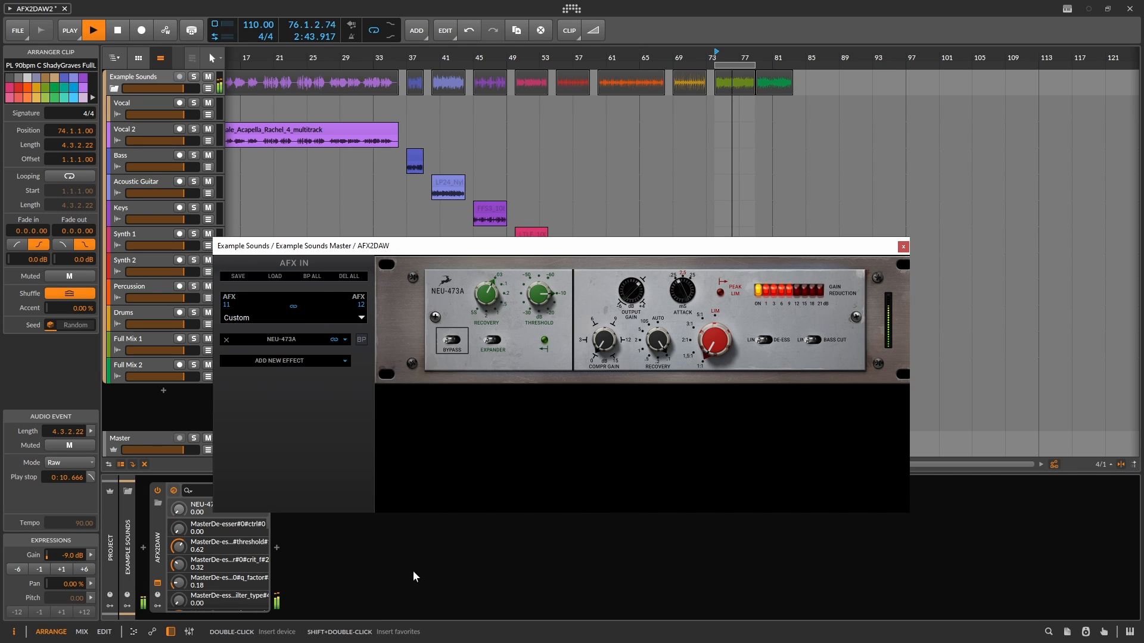
key("space")
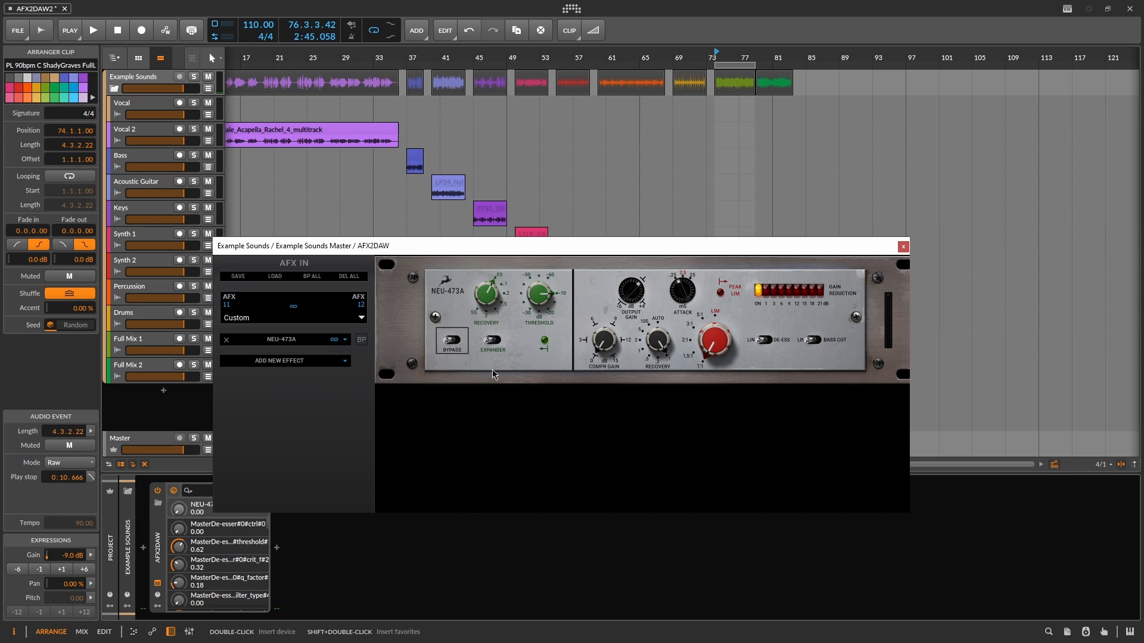
- Resume playback of the full mix, switch on the NEU-473A's expander, and stop playback
key("space")
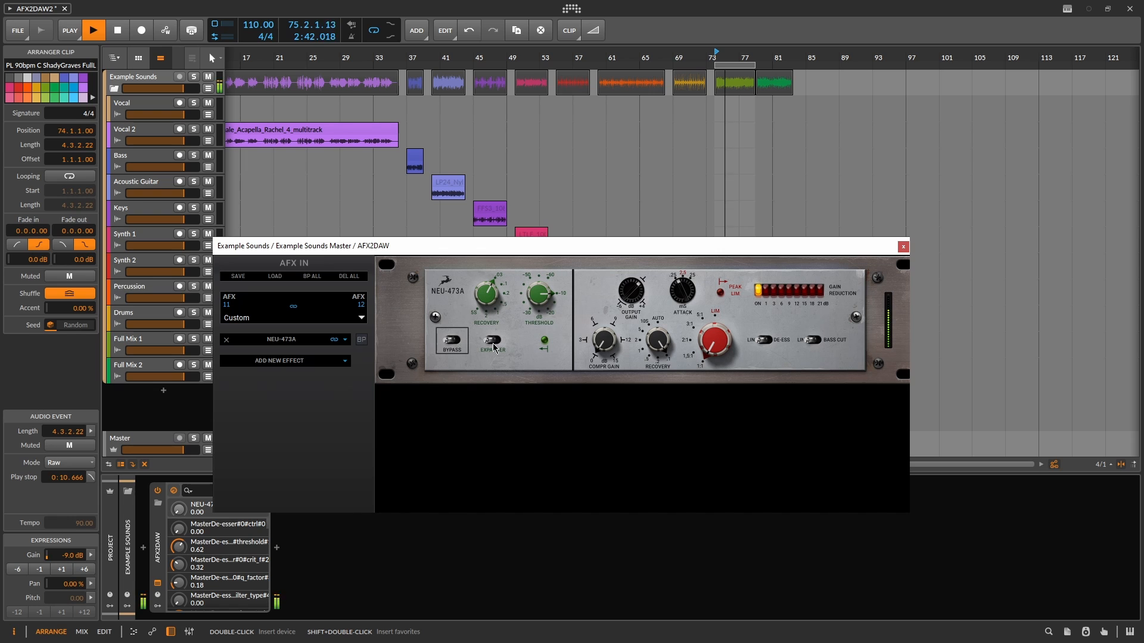
left_click(494, 345)
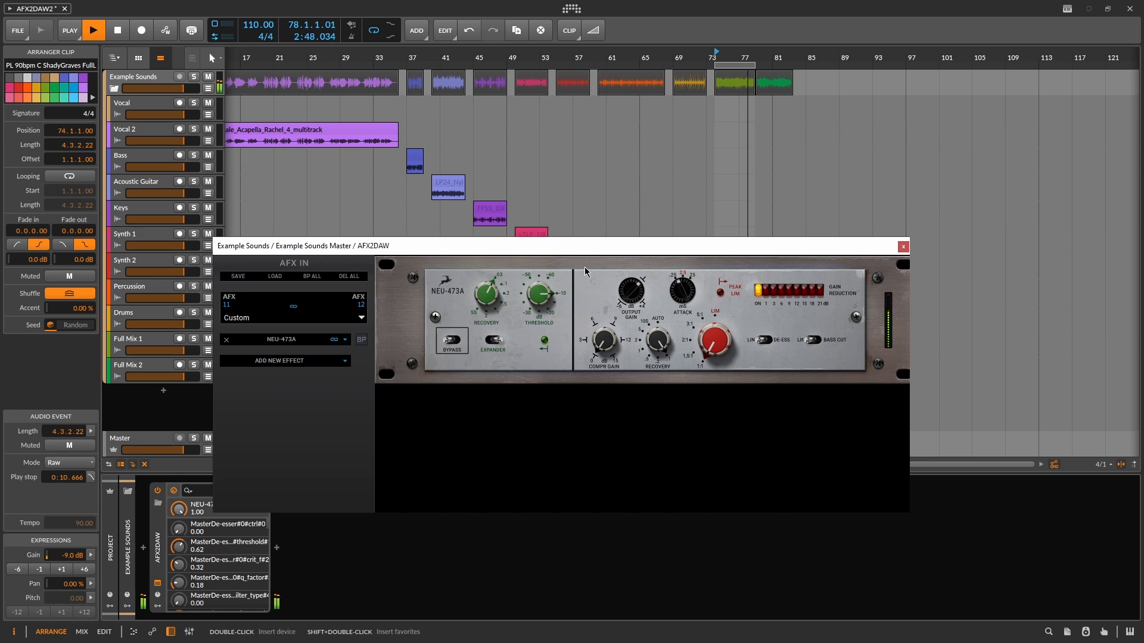
key("space")
- Move the plugin window clear of the Full Mix 1 clip and lower the clip's gain to -21.0 dB during playback
left_click_drag(588, 258, 487, 57)
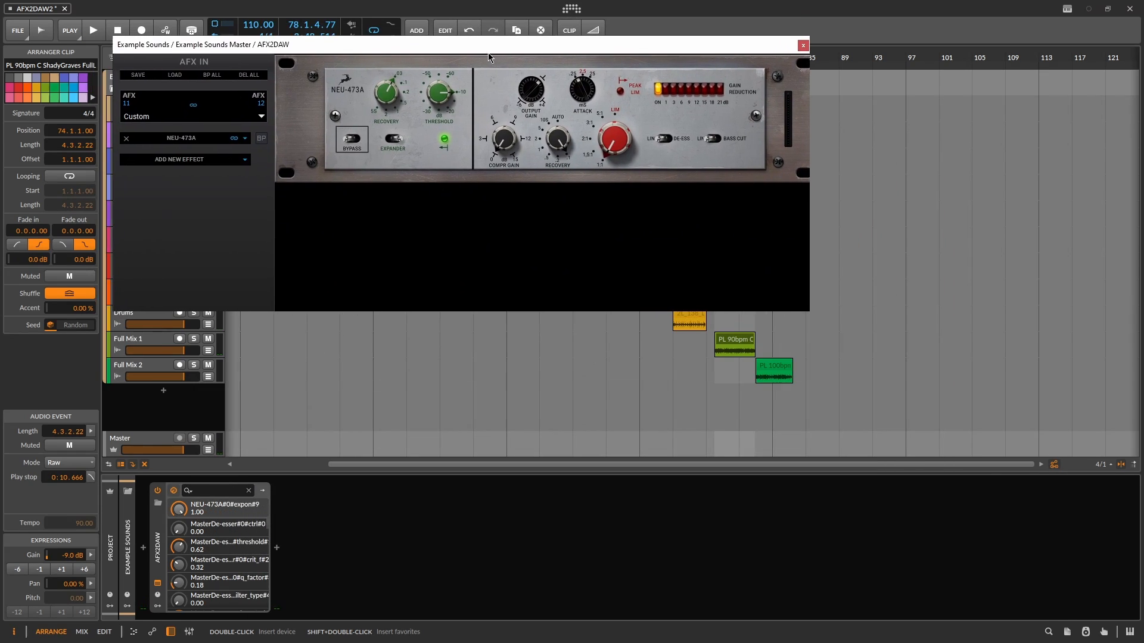
left_click(738, 344)
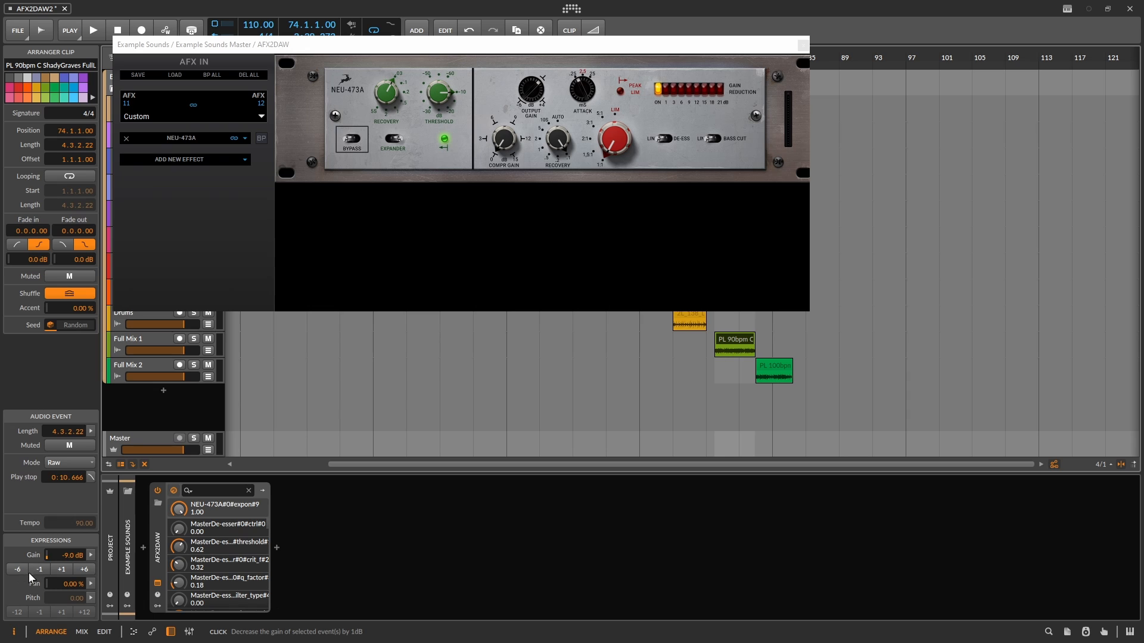
key("space")
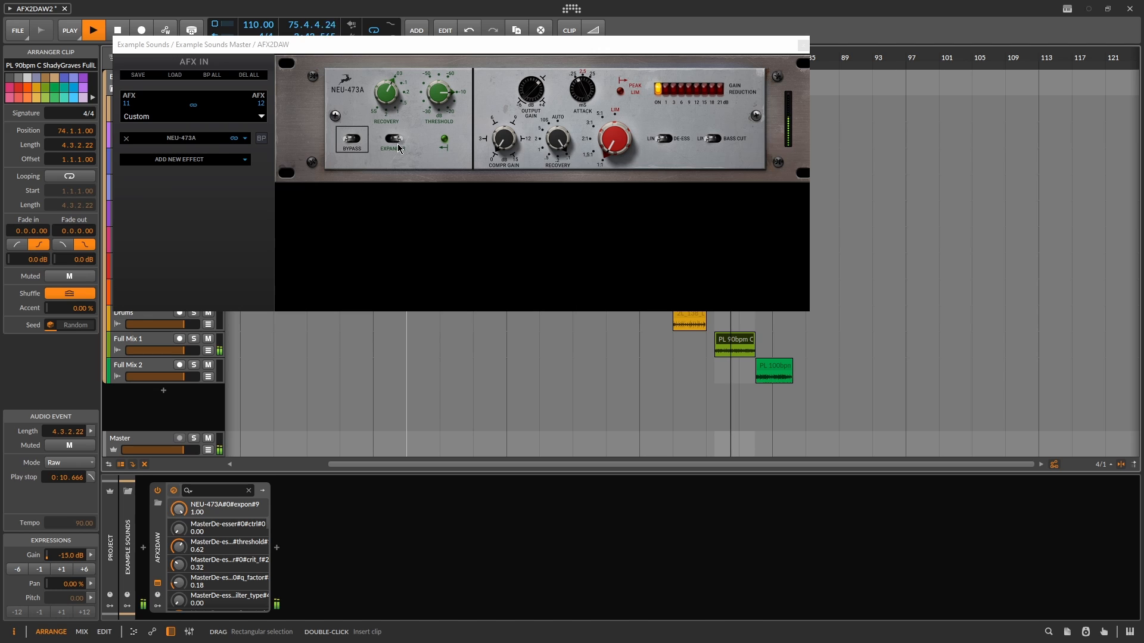
left_click(17, 570)
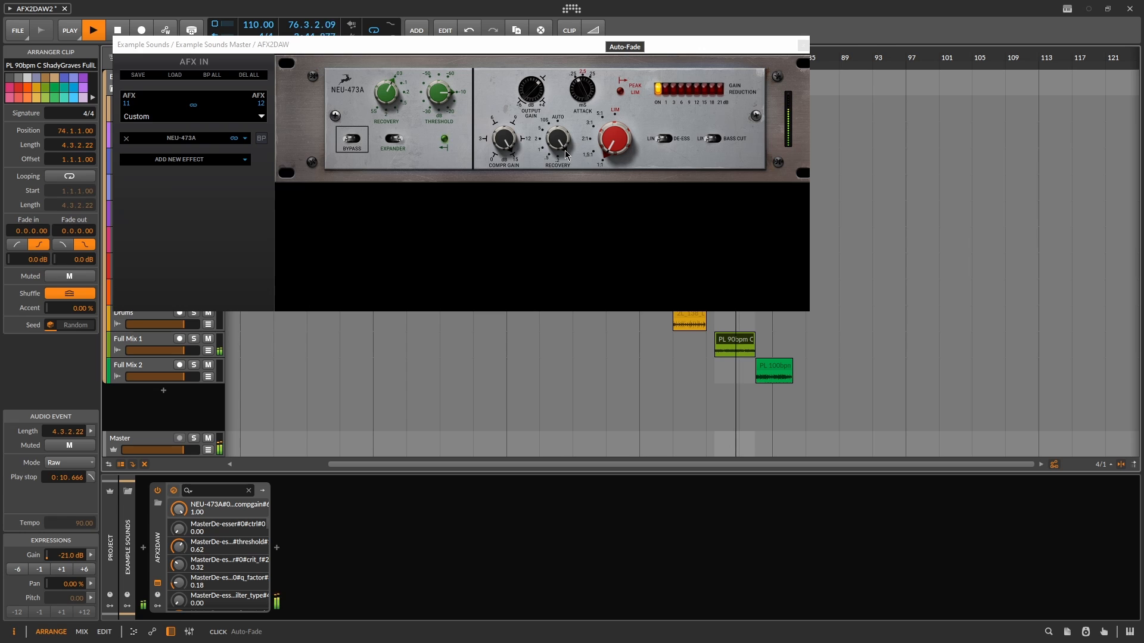
- Set the NEU-473A's ratio to 0.20 and raise the attack to 1.00 while the full mix plays
left_click_drag(623, 146, 610, 143)
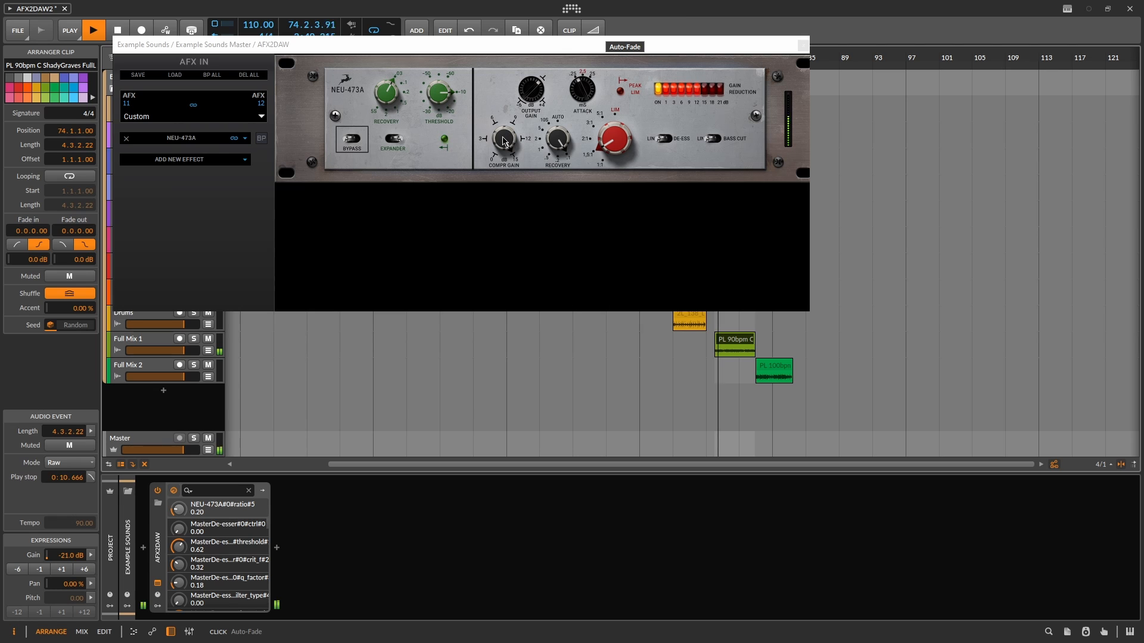
left_click(584, 94)
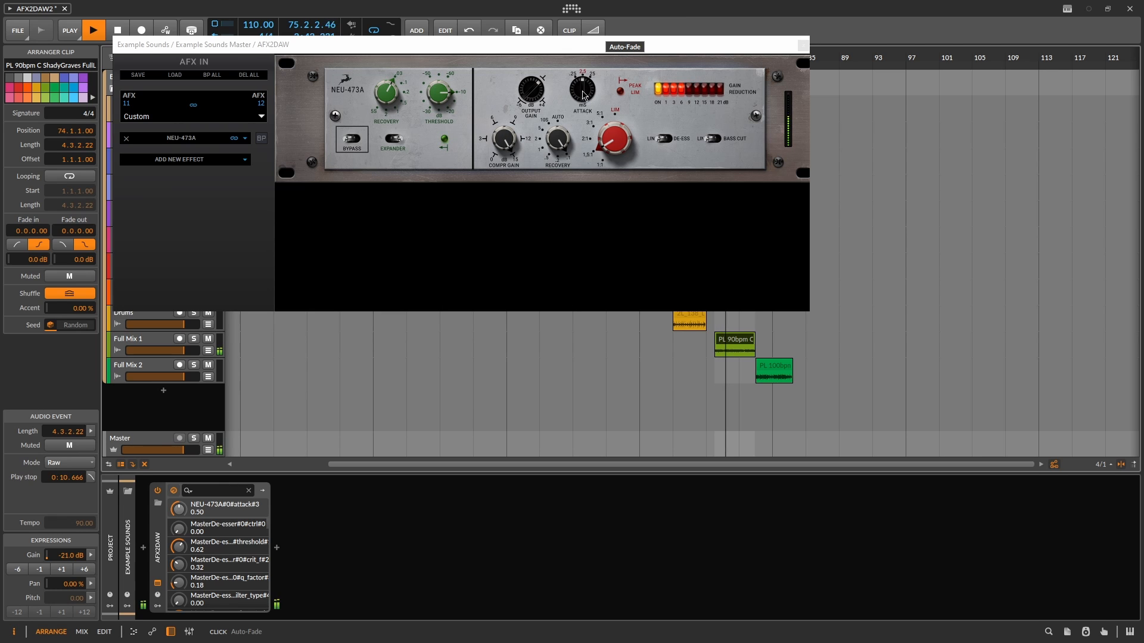
left_click_drag(583, 93, 583, 93)
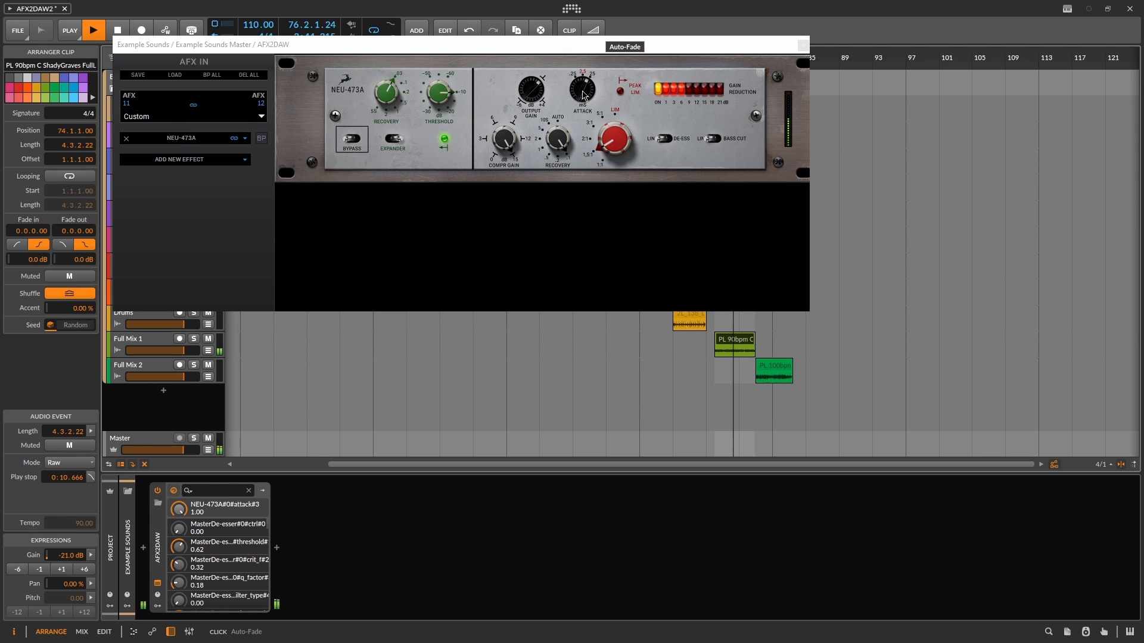
- Set the NEU-473A's compressor recovery to 1.00 and its comp gain to 0.60 while the full mix plays
left_click_drag(558, 140, 552, 140)
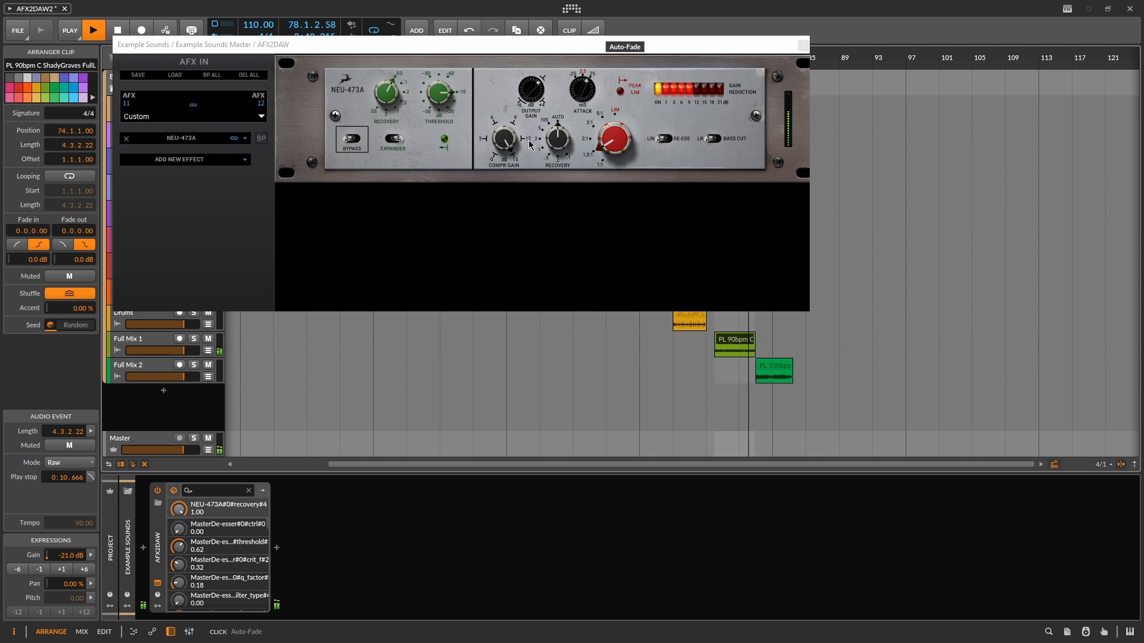
left_click(506, 143)
left_click_drag(505, 144, 505, 144)
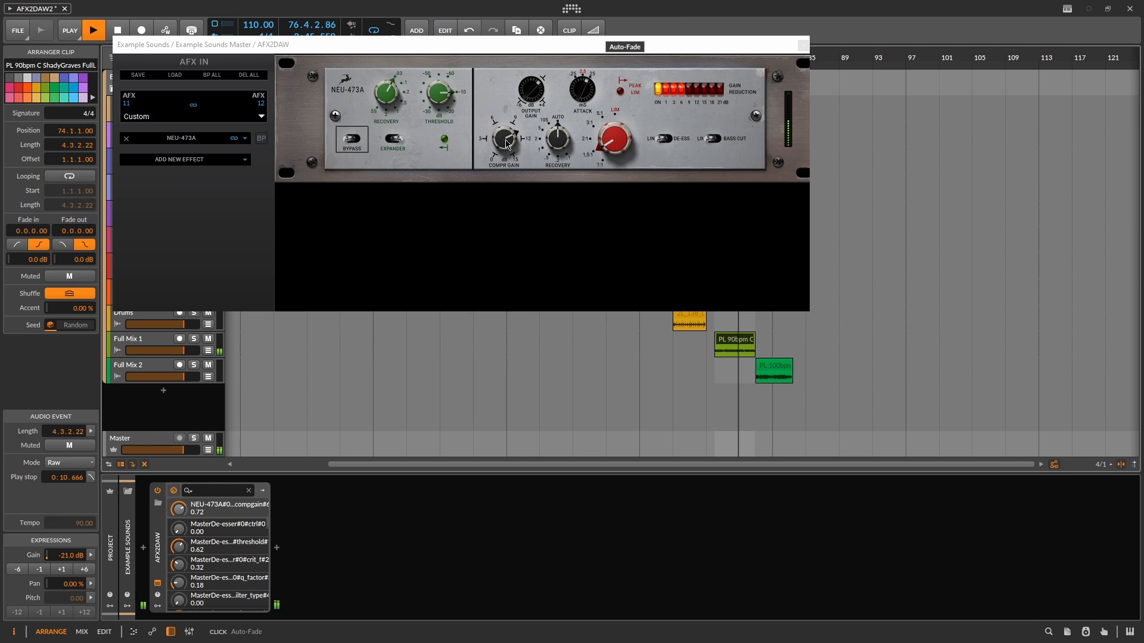
left_click_drag(506, 144, 506, 144)
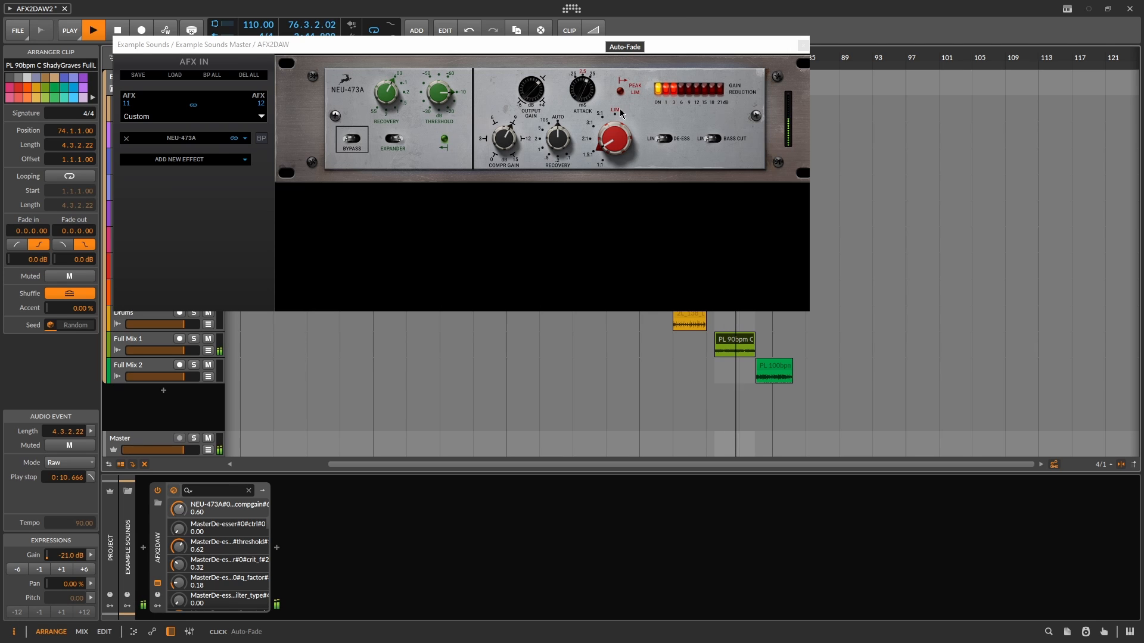
- Audition the NEU-473A's attack at 0.50 and return it to 1.00 during playback
left_click(591, 96)
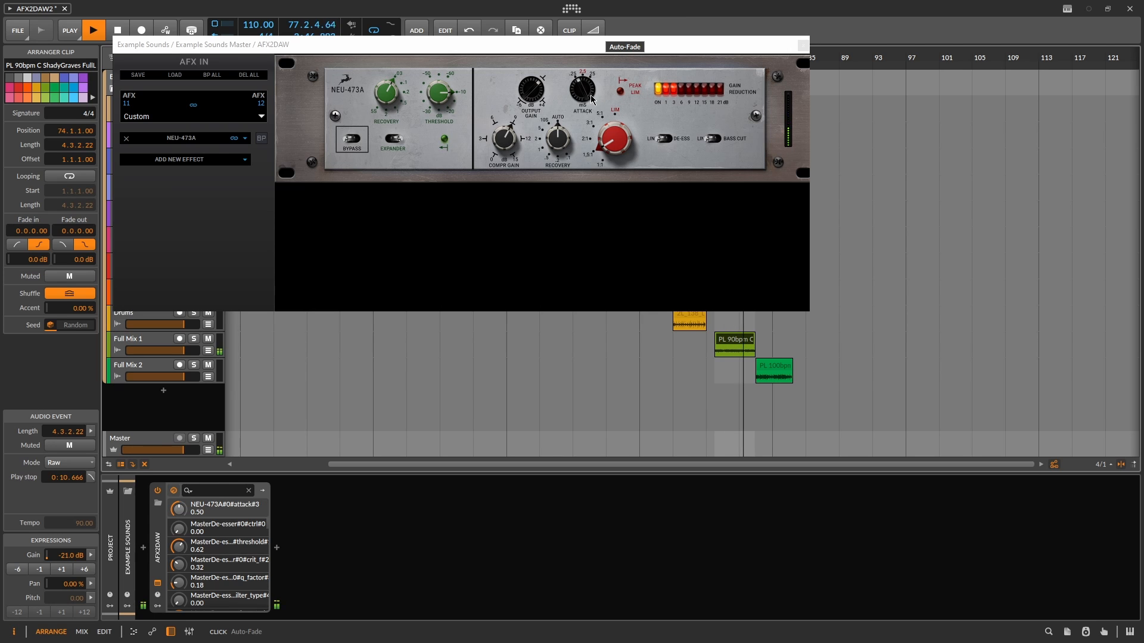
scroll(591, 98, "down", 5)
scroll(591, 98, "up", 10)
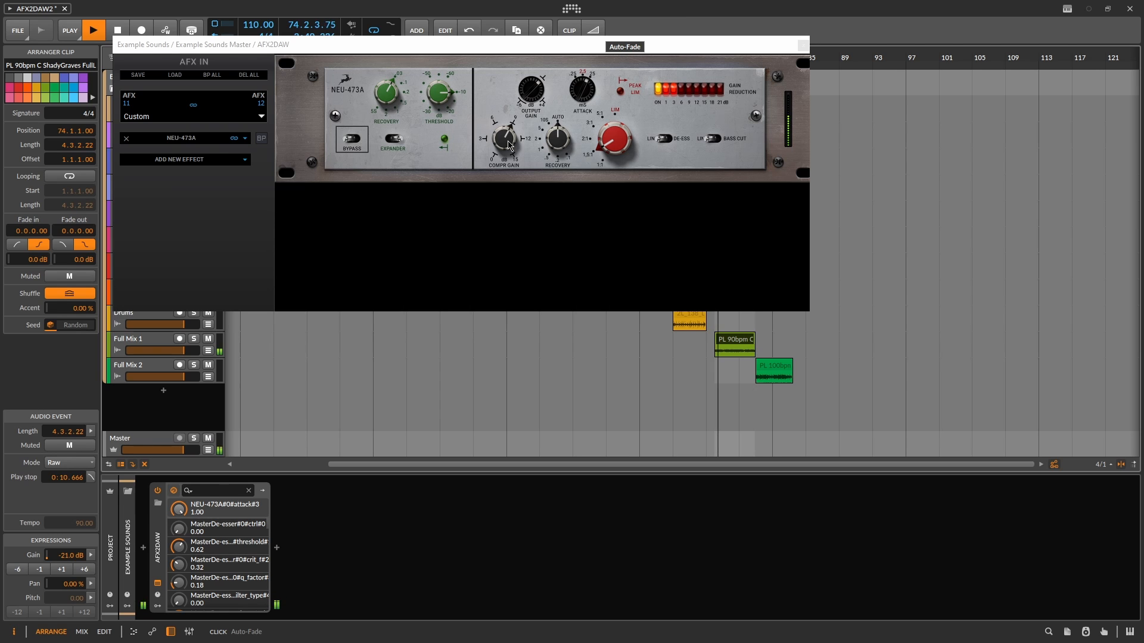
- Raise the NEU-473A's comp gain to 0.86 and its output gain to 1.00
scroll(508, 145, "up", 2)
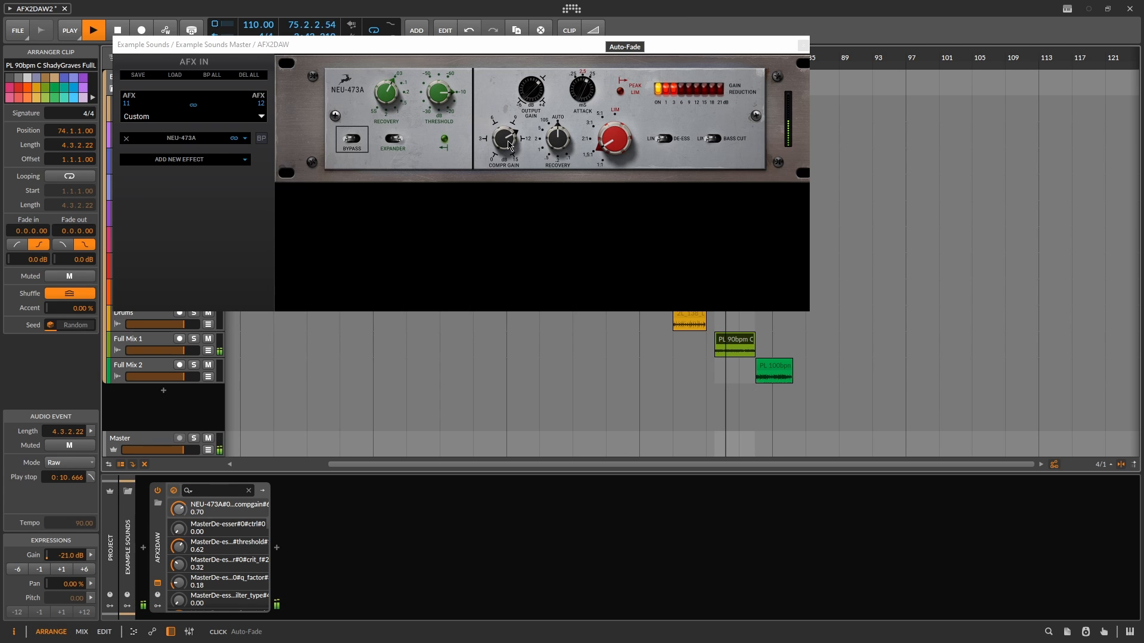
scroll(508, 145, "up", 2)
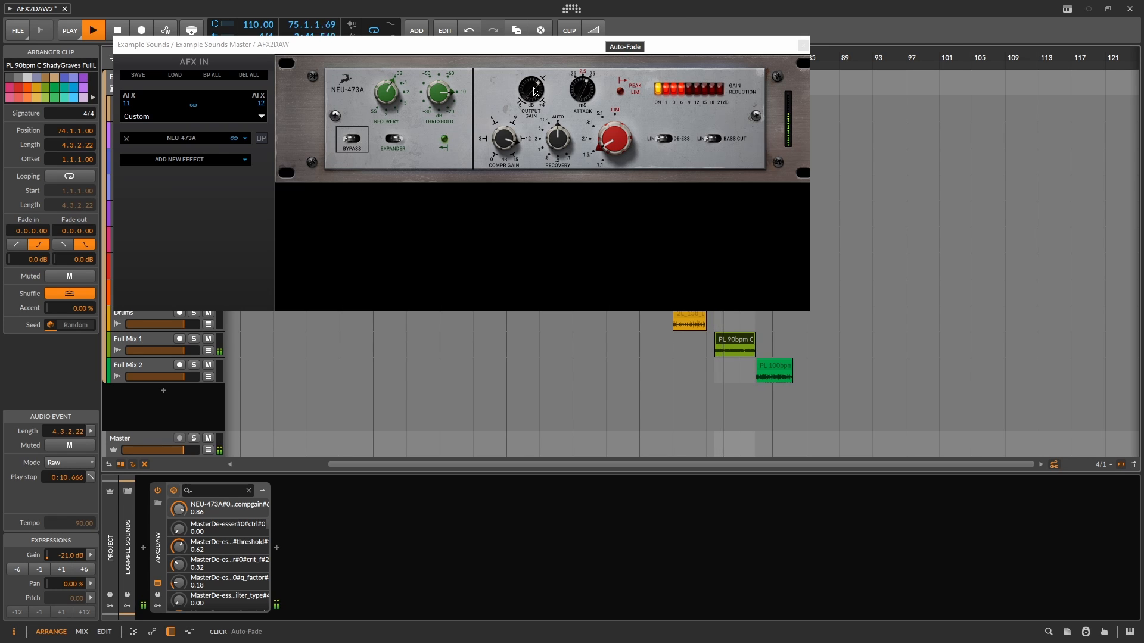
scroll(533, 91, "up", 3)
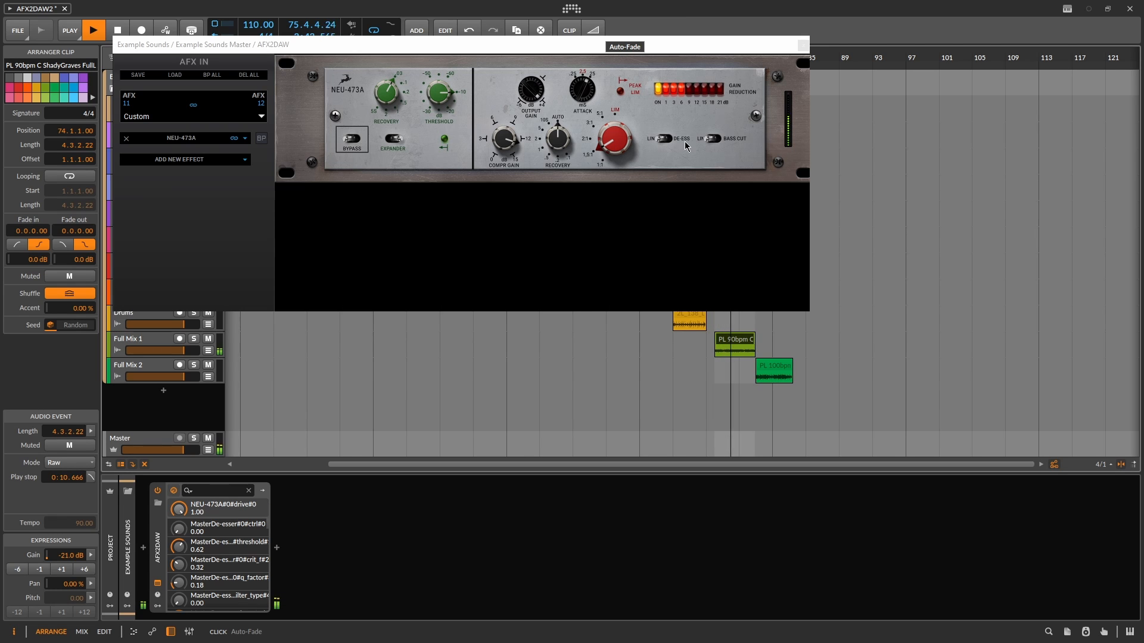
- Switch on the NEU-473A's De-Ess and Bass Cut, and compare the processed mix against the bypassed signal
left_click(663, 140)
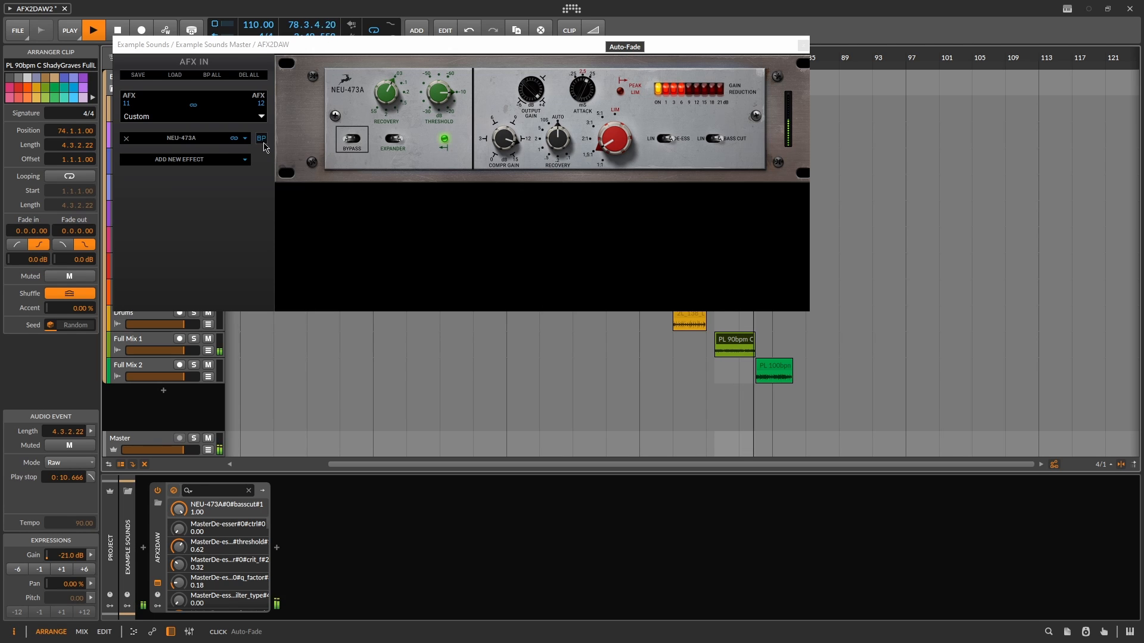
left_click(264, 142)
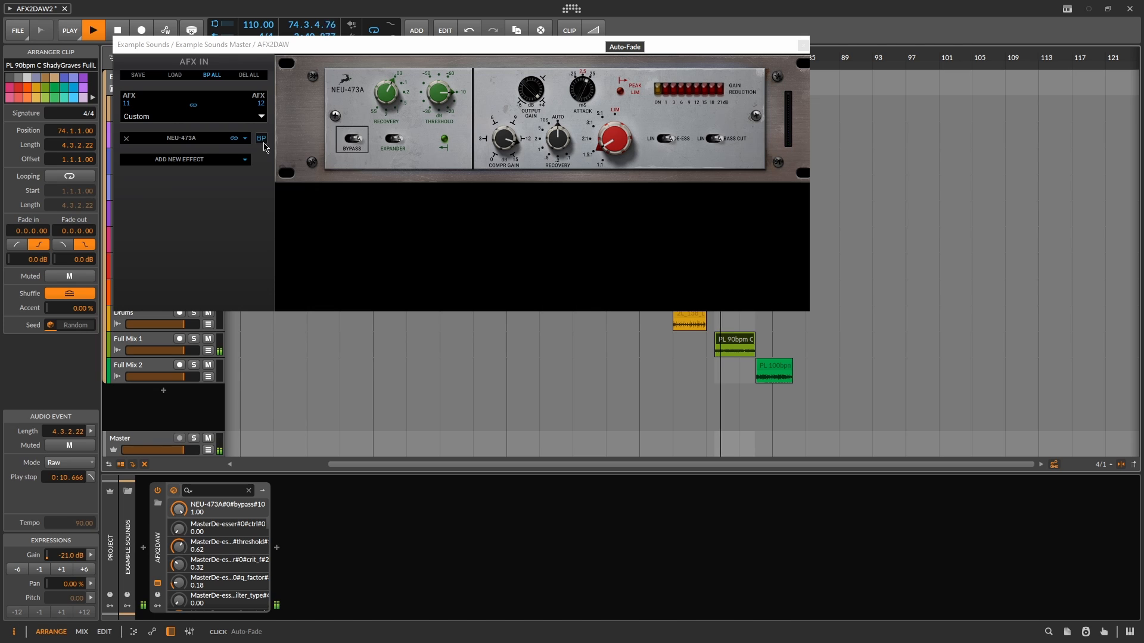
left_click(263, 142)
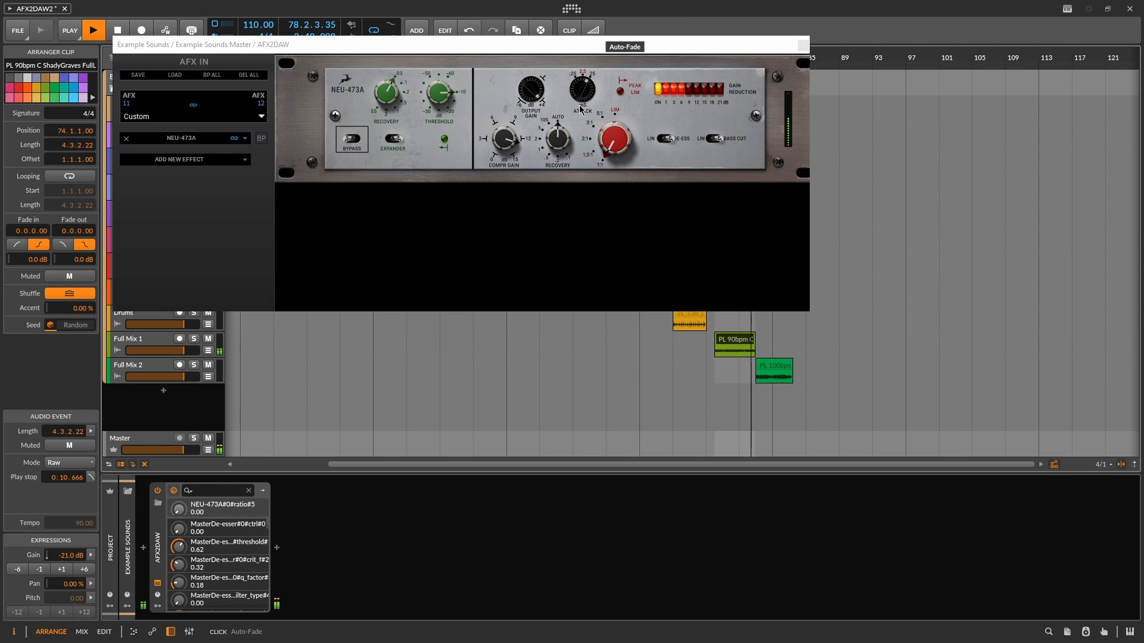
- Raise the NEU-473A's ratio to 3:1 and set its attack to 0.50 during playback
left_click(614, 136)
scroll(614, 137, "up", 1)
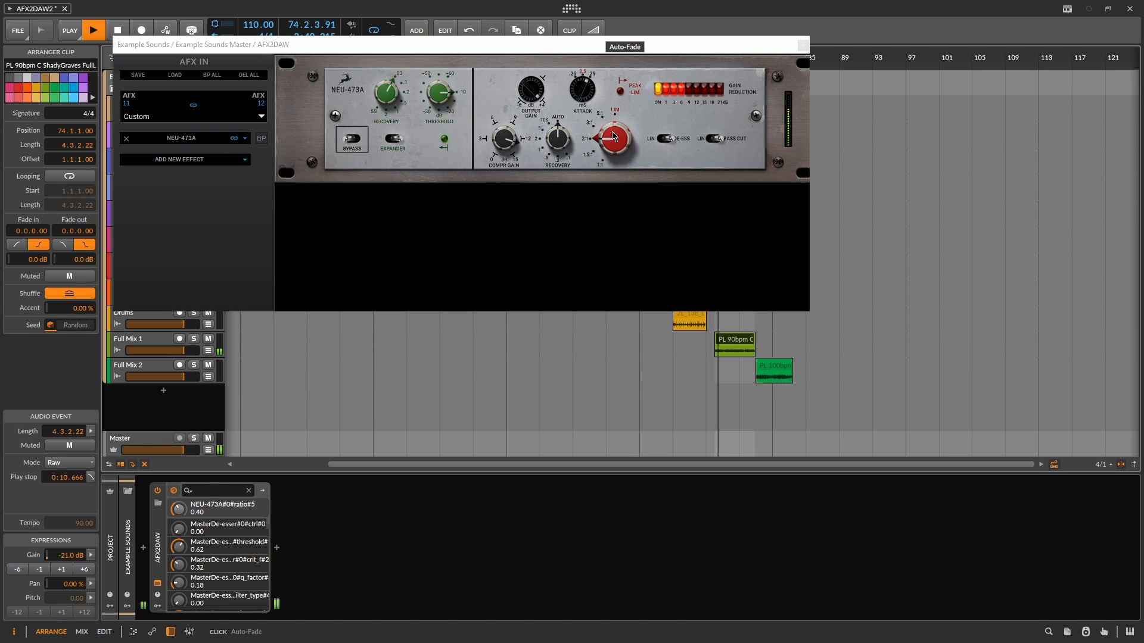
scroll(613, 136, "up", 1)
left_click(587, 96)
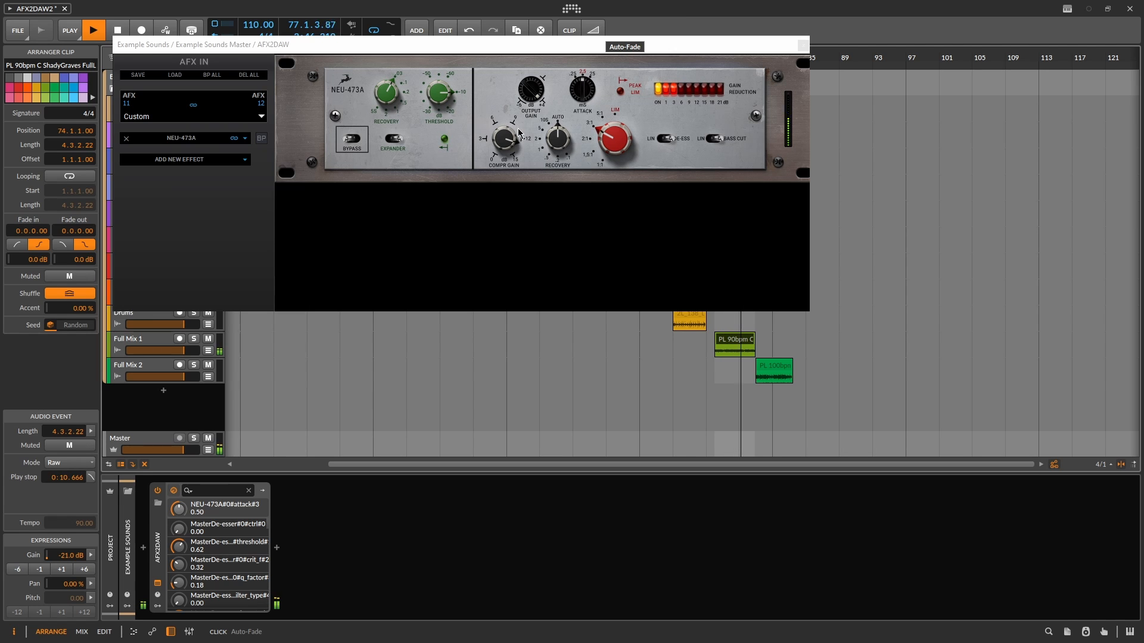
- Bypass the NEU-473A briefly to compare the mix, and raise its attack to 1.00
left_click(356, 142)
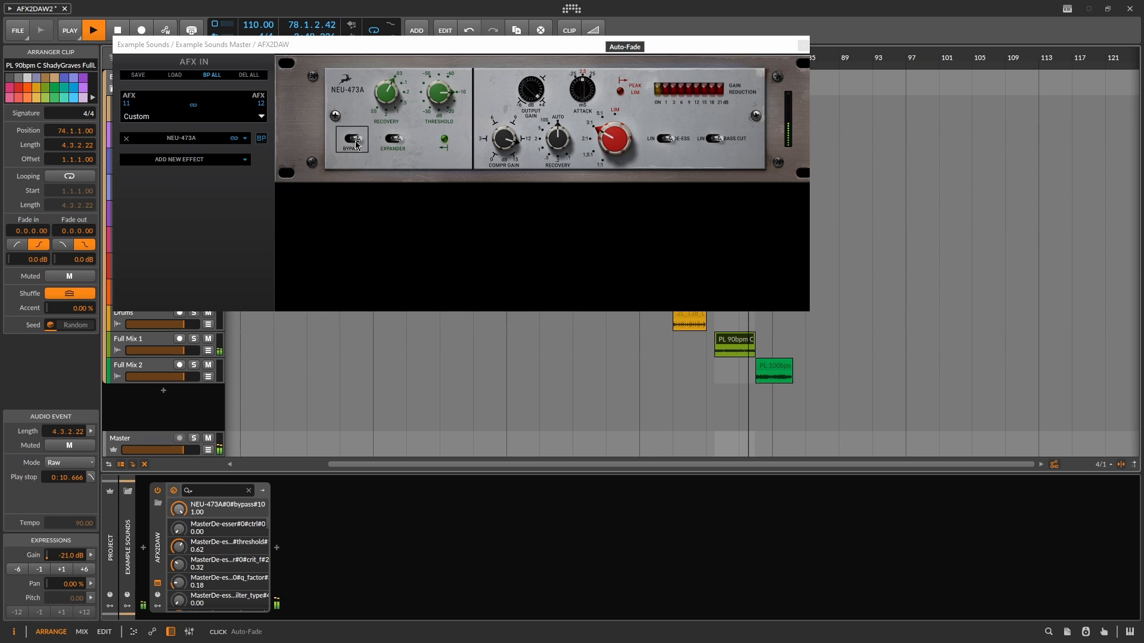
left_click(356, 141)
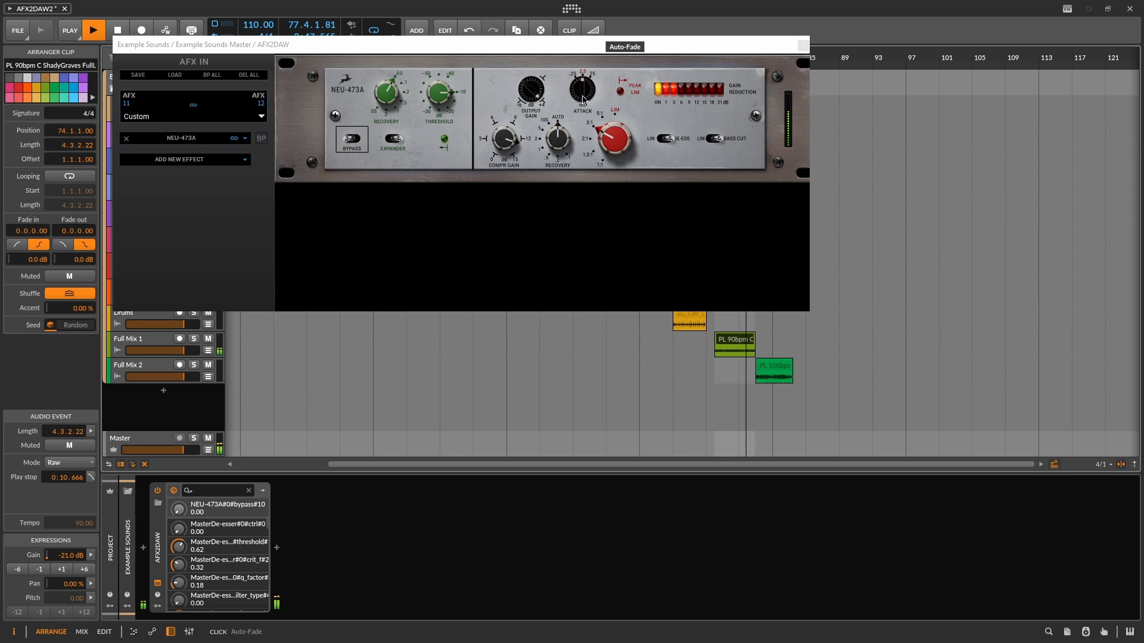
left_click_drag(583, 92, 595, 81)
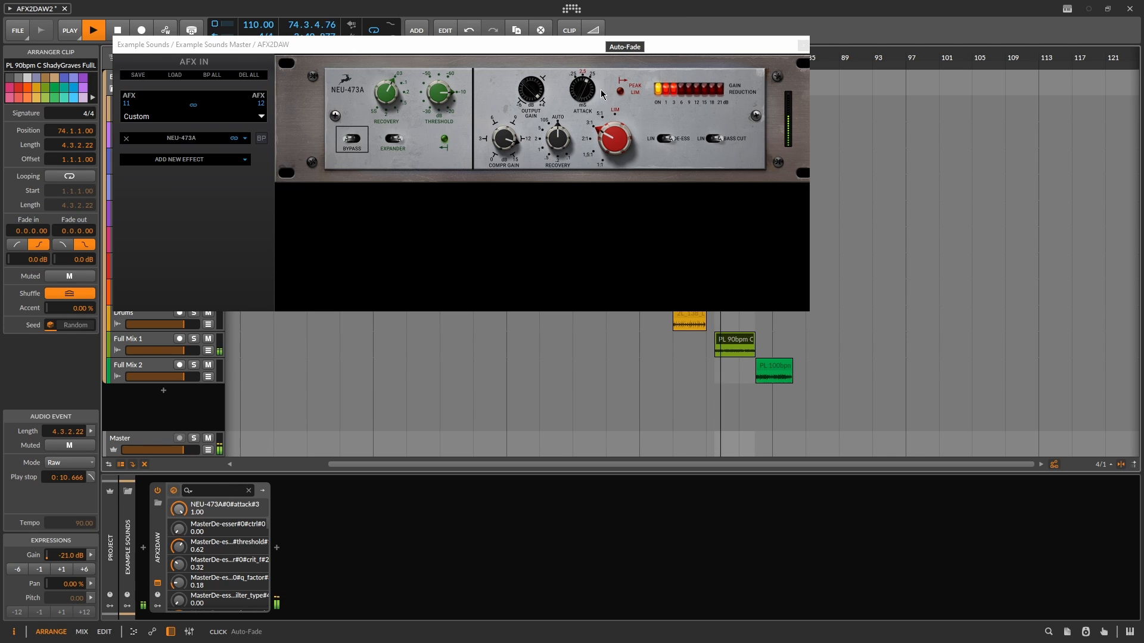
- Try the compressor recovery at 0.00, settle it at 0.57, and lower the output gain to 0.84
left_click_drag(558, 144, 557, 145)
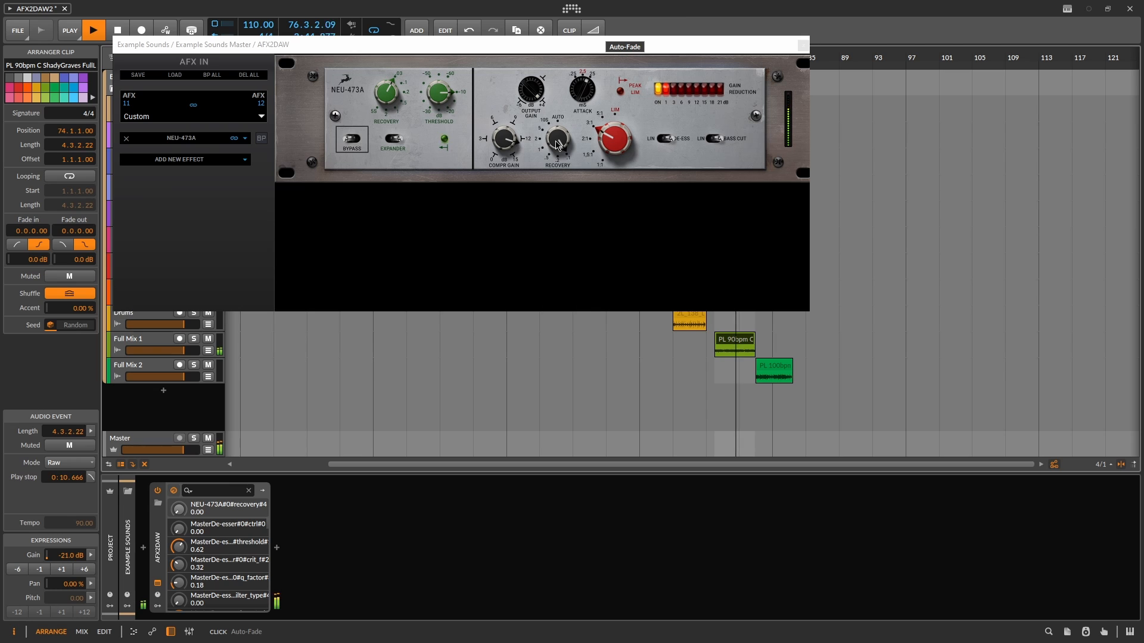
left_click_drag(557, 145, 556, 145)
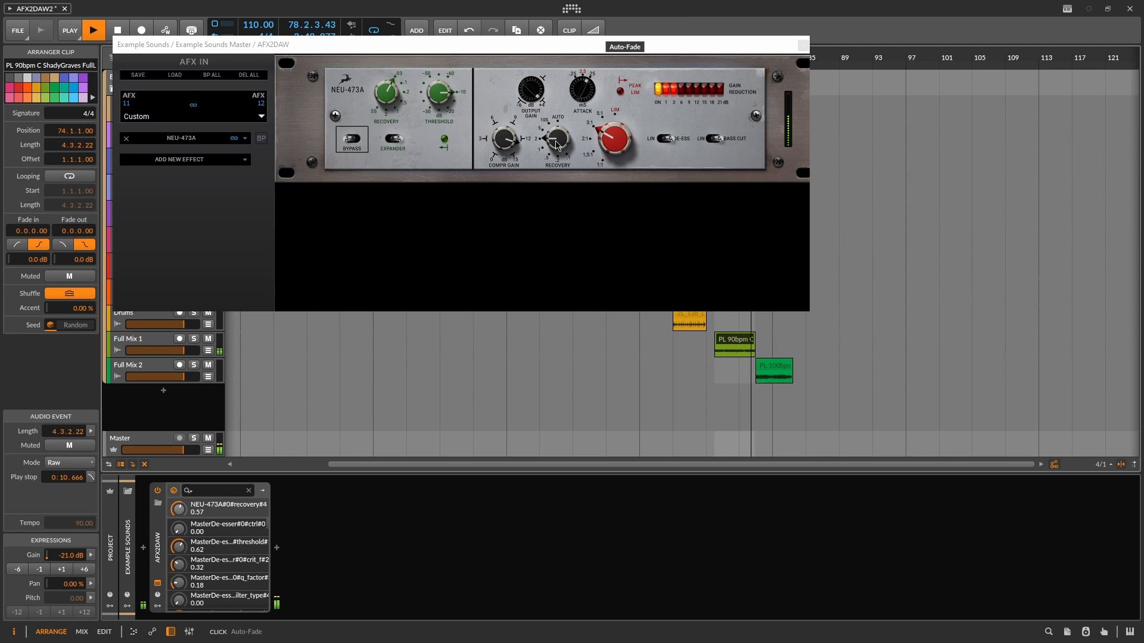
left_click(529, 92)
scroll(529, 92, "down", 1)
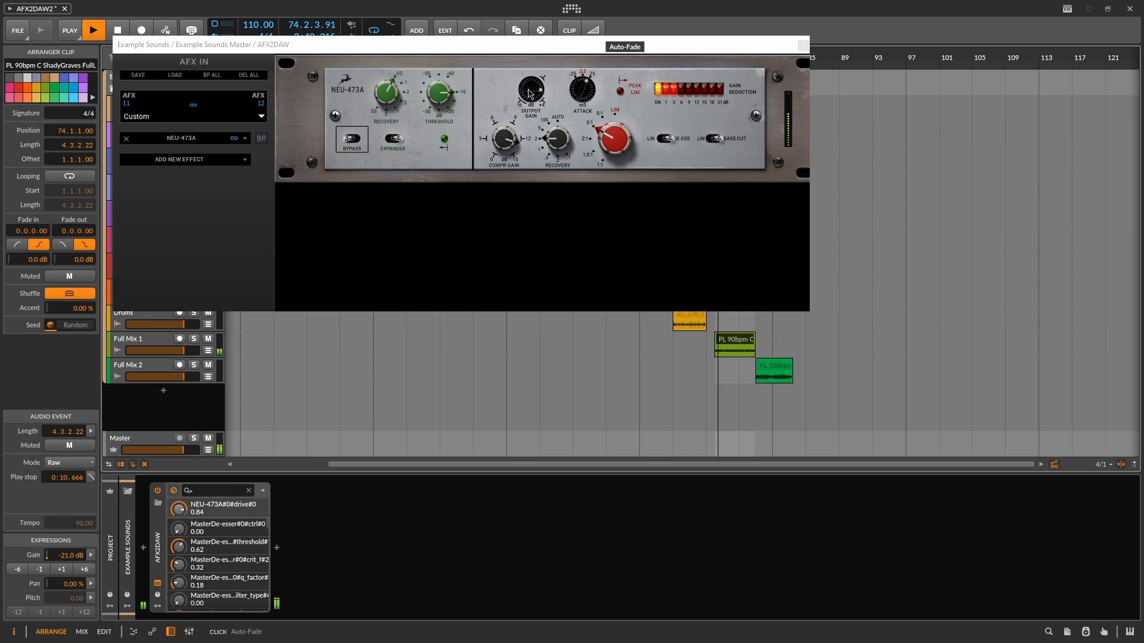
- Compare the full mix with the NEU-473A bypassed and active, lower the output gain to 0.72, and stop playback
left_click(261, 138)
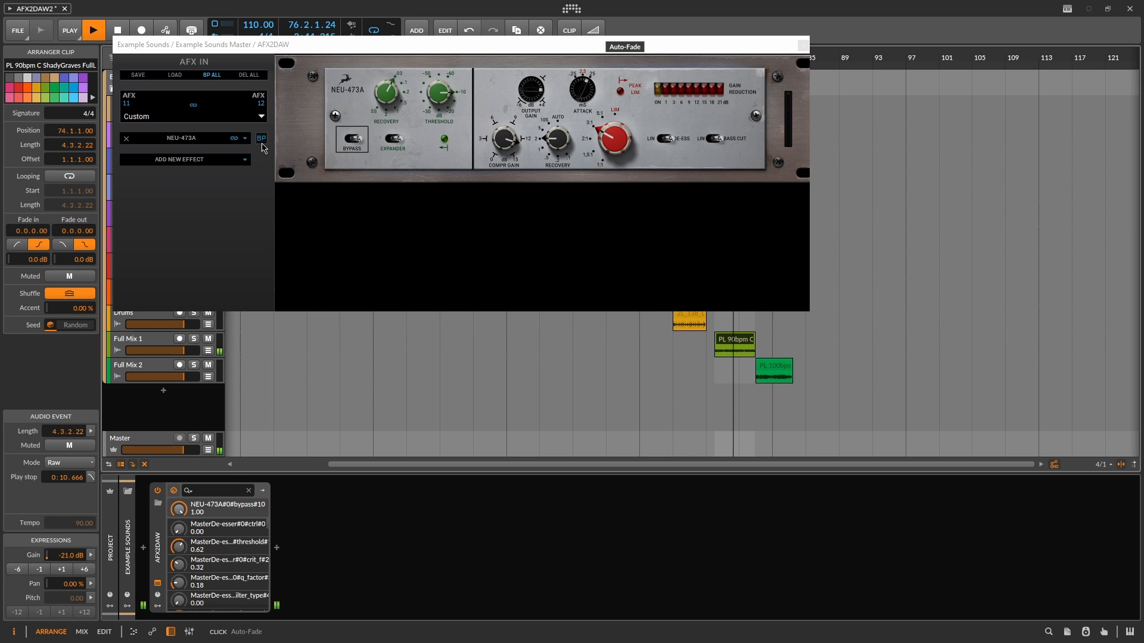
left_click(352, 139)
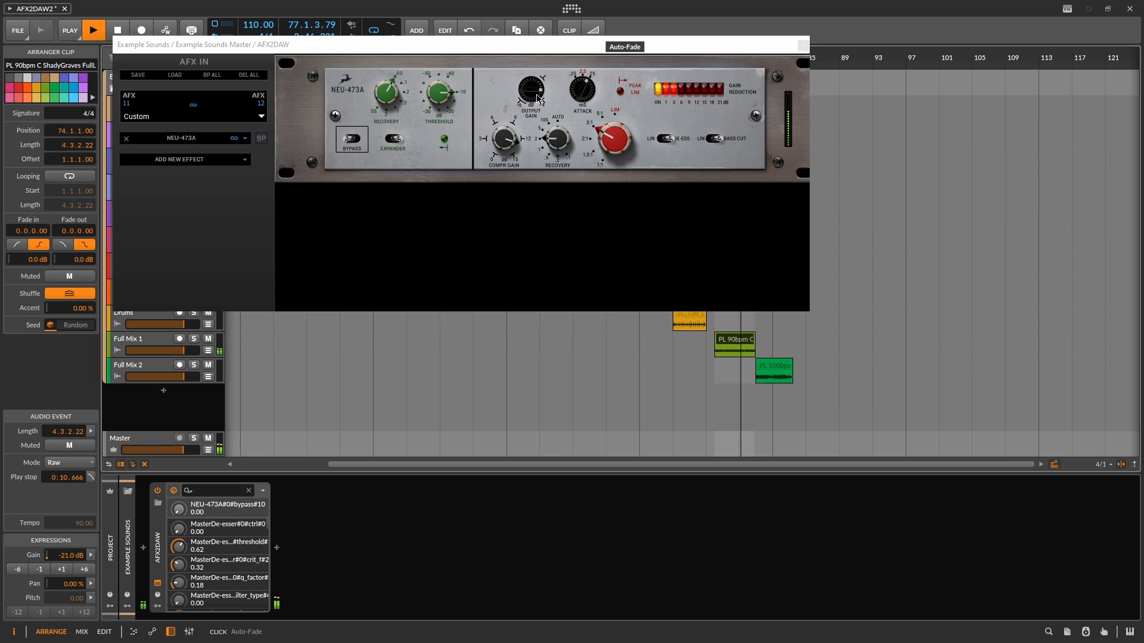
scroll(530, 91, "down", 3)
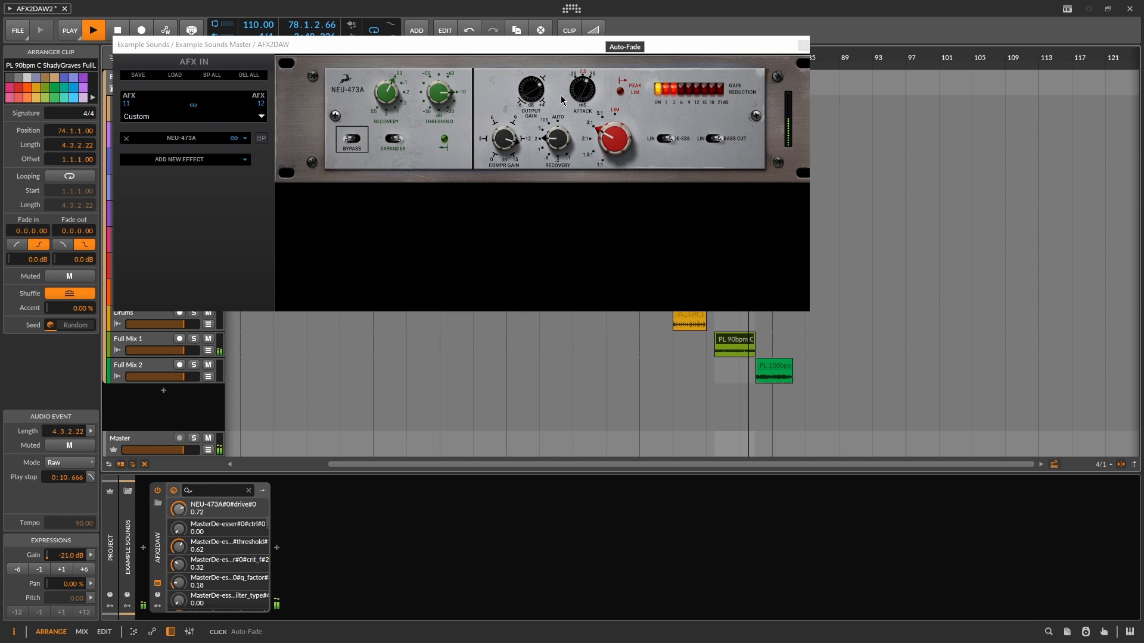
key("space")
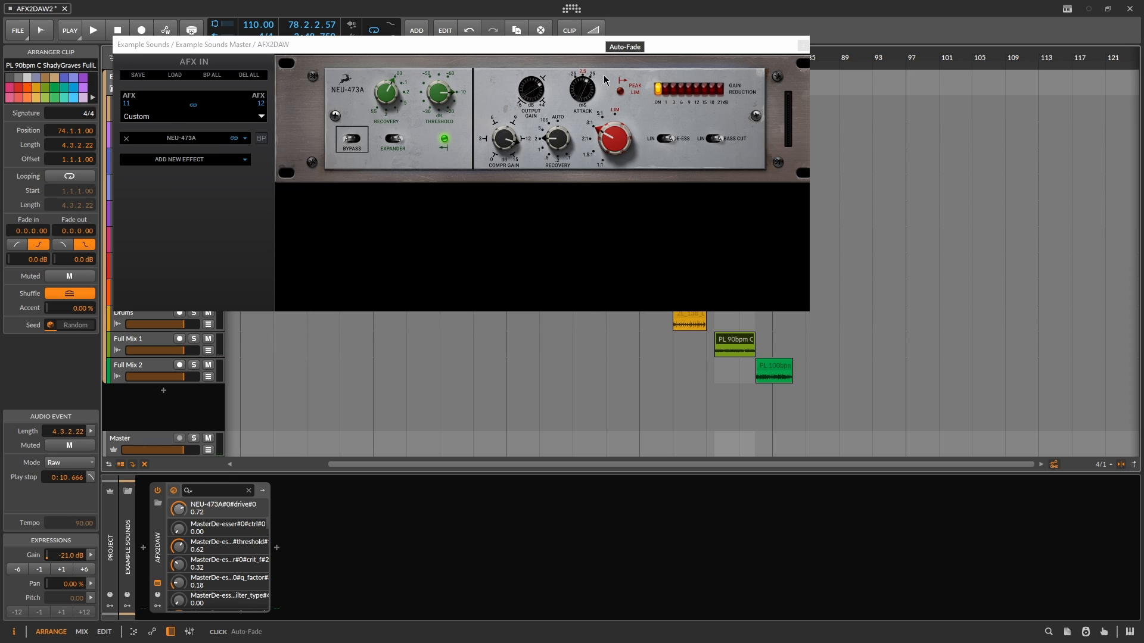
- Lower the NEU-473A's ratio to 1.5:1 and its comp gain to 0.72, with the full mix playing again
left_click(587, 86)
scroll(605, 150, "down", 2)
left_click(508, 145)
key("space")
scroll(506, 143, "down", 1)
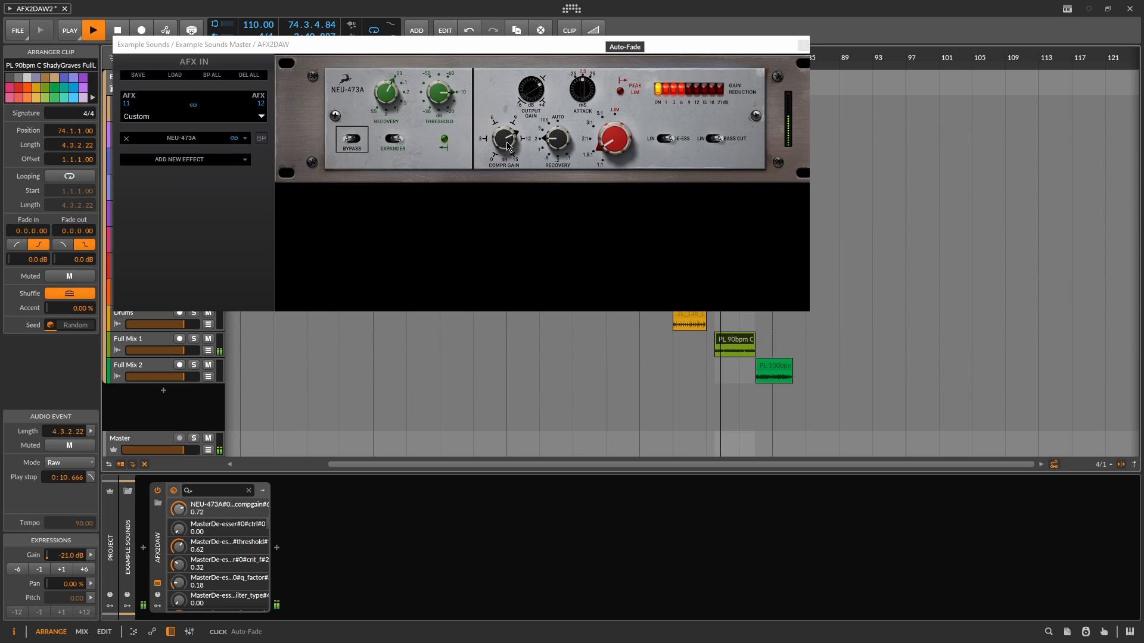
- Reduce the NEU-473A's compressor recovery to 0.29 and its comp gain to 0.46 during playback
scroll(567, 145, "down", 4)
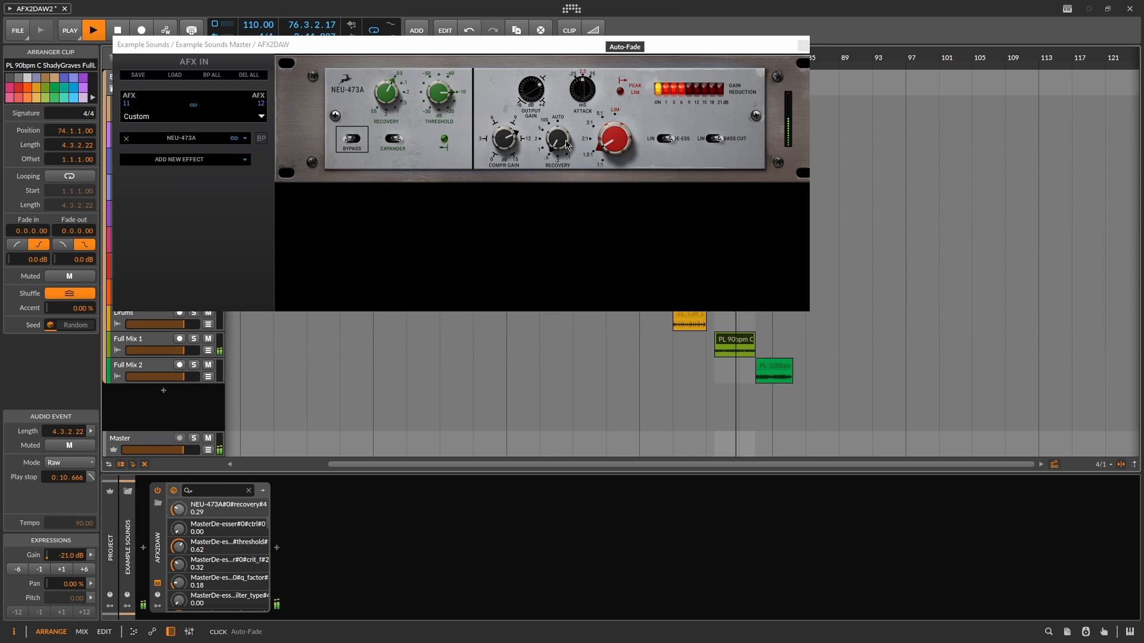
scroll(507, 154, "down", 7)
scroll(506, 153, "down", 7)
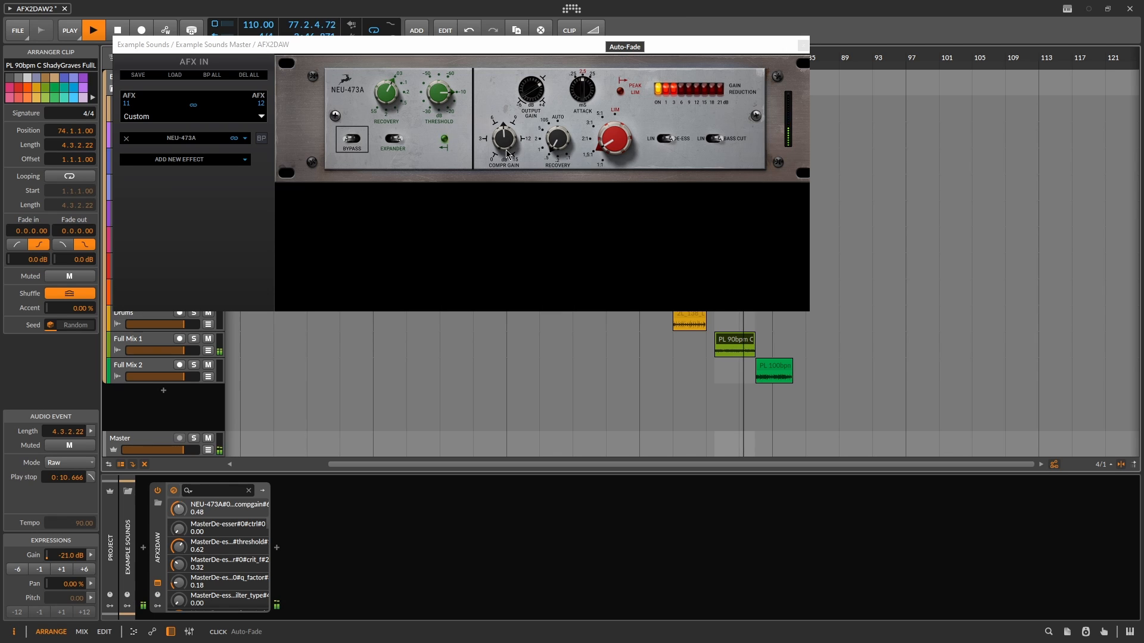
scroll(507, 154, "up", 1)
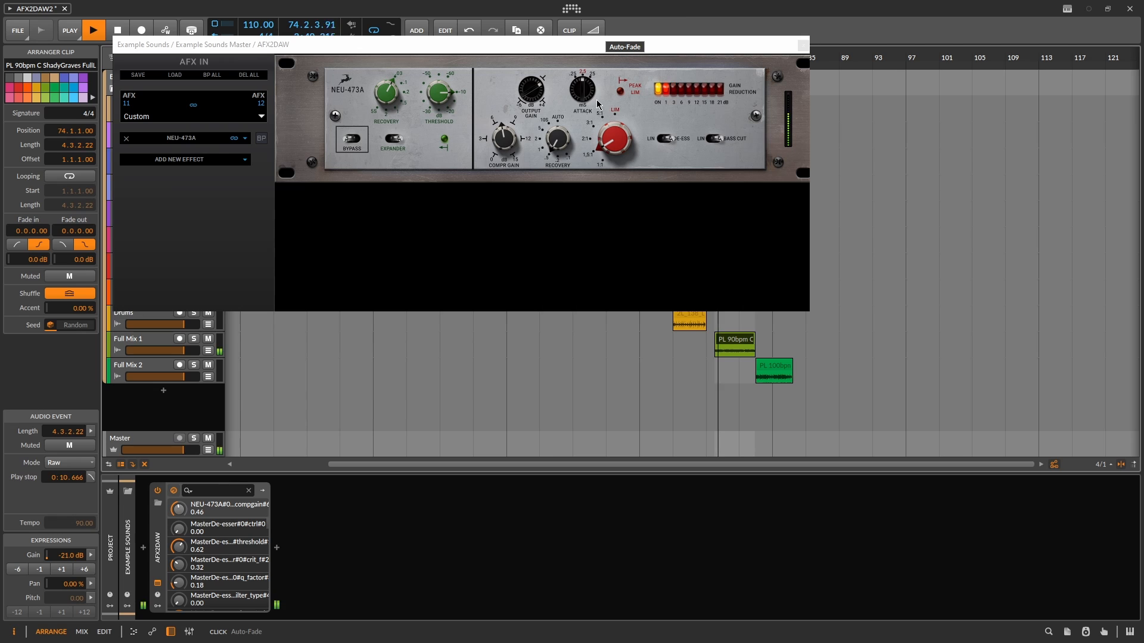
- Try the NEU-473A's attack at 0.00 and raise the compressor recovery to 1.00
scroll(591, 97, "down", 2)
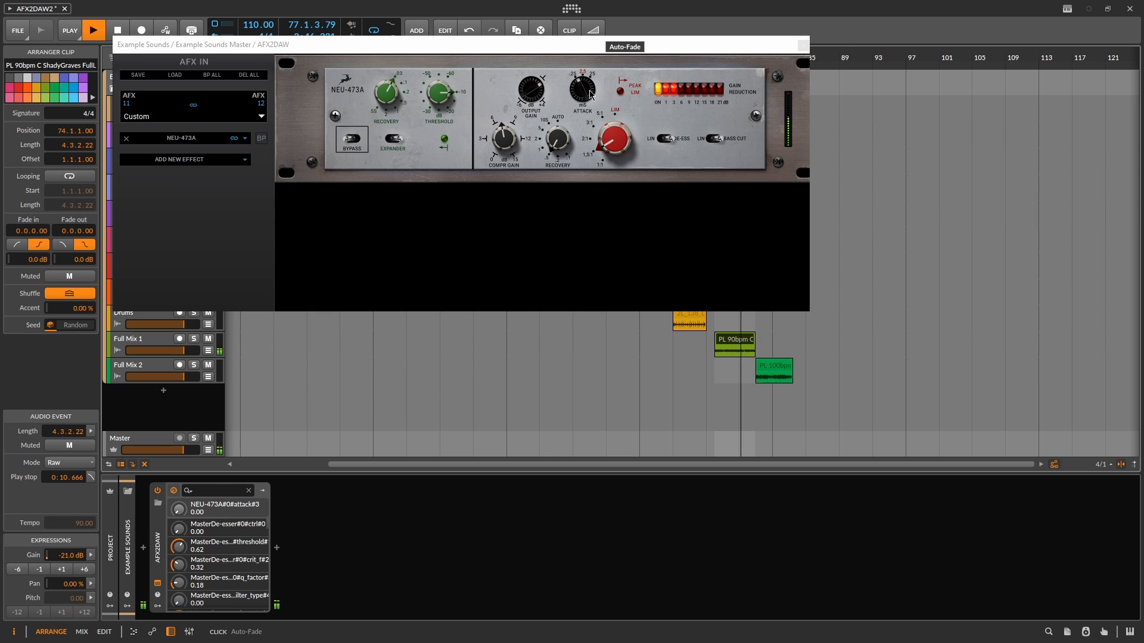
scroll(555, 142, "up", 1)
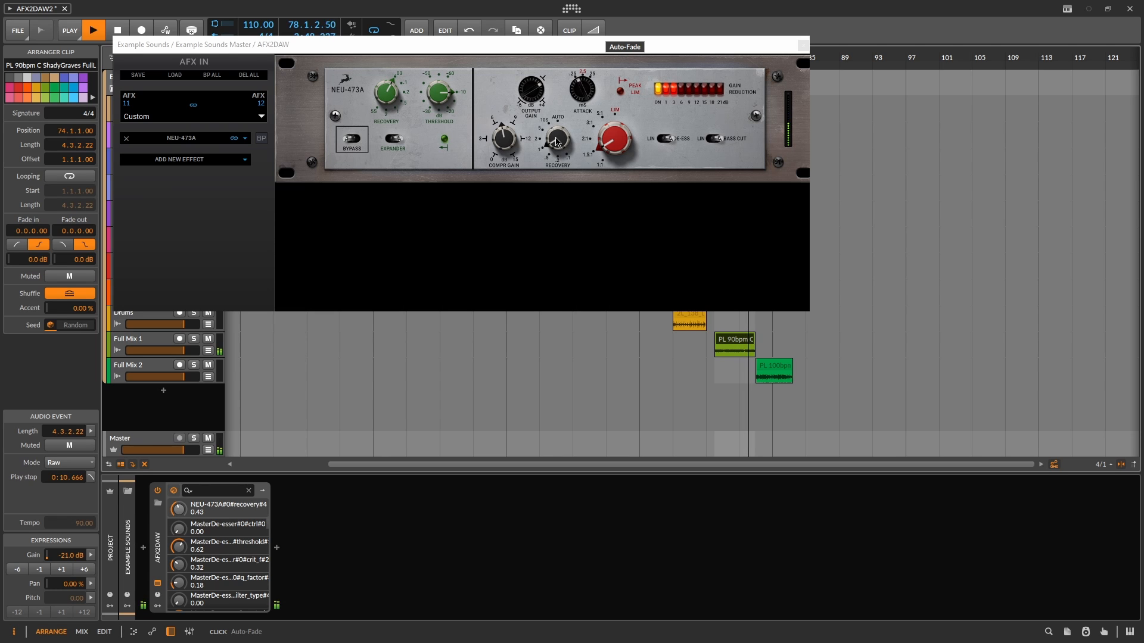
scroll(557, 141, "up", 3)
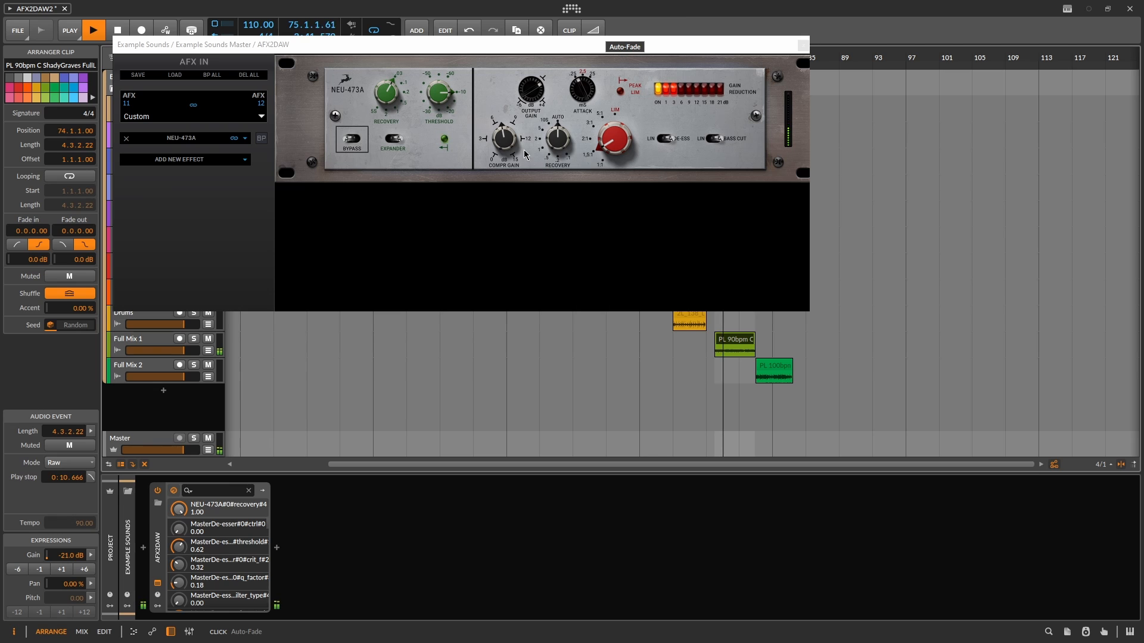
- Compare the full mix against the bypassed signal and raise the NEU-473A's output gain to make up level
left_click(354, 140)
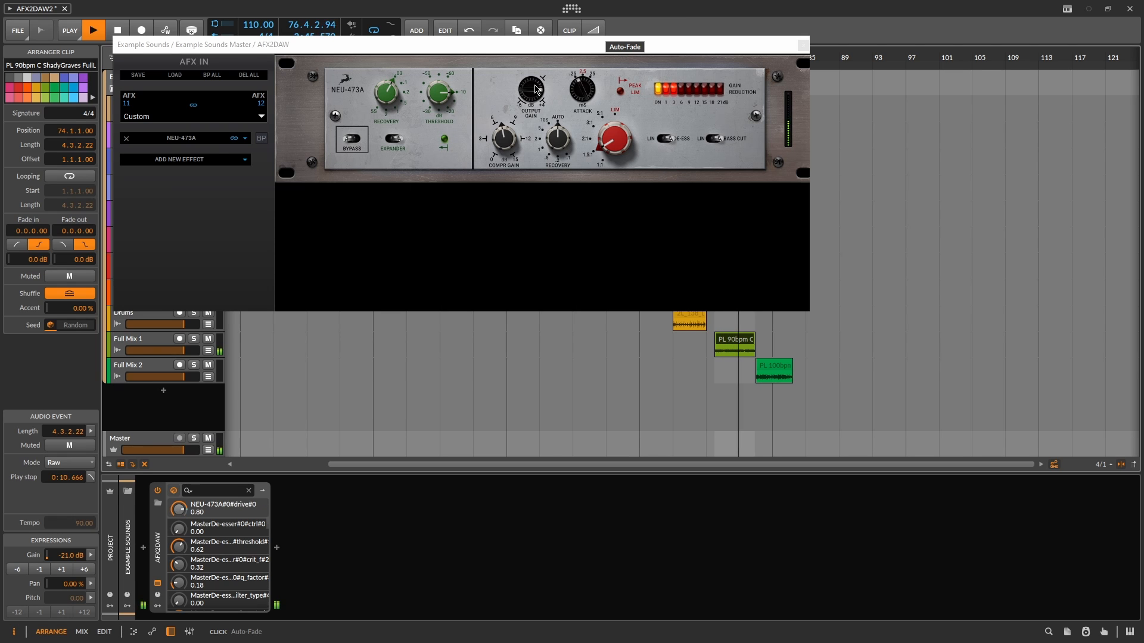
scroll(535, 90, "up", 2)
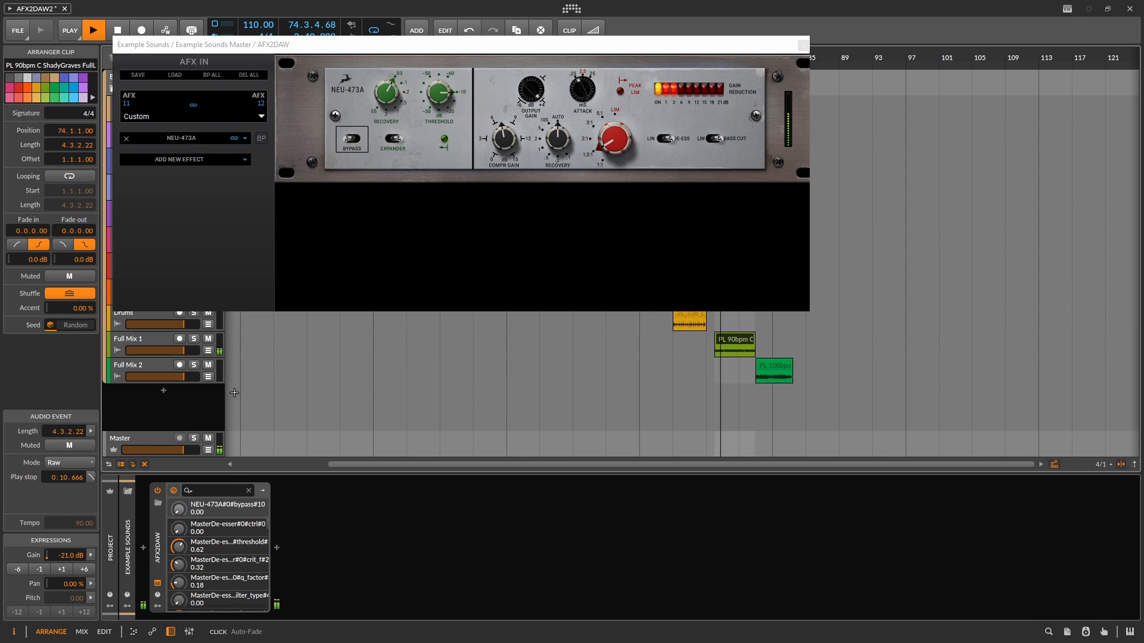
- Insert a Peak Limiter after the AFX2DAW device in the Example Sounds chain
left_click(278, 557)
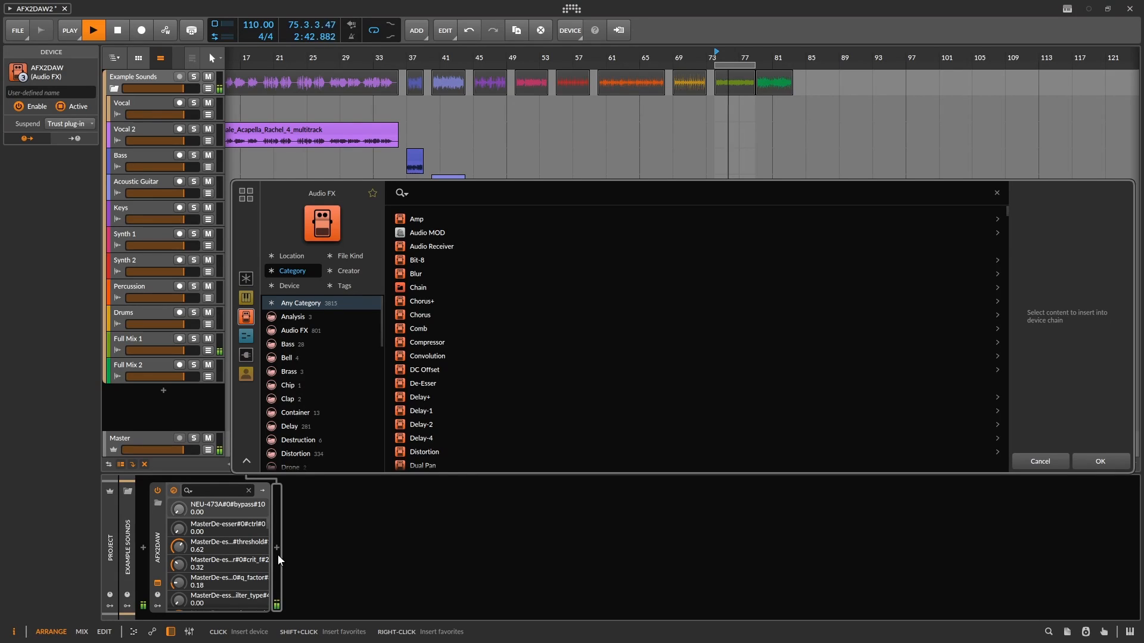
type("peak")
left_click(437, 218)
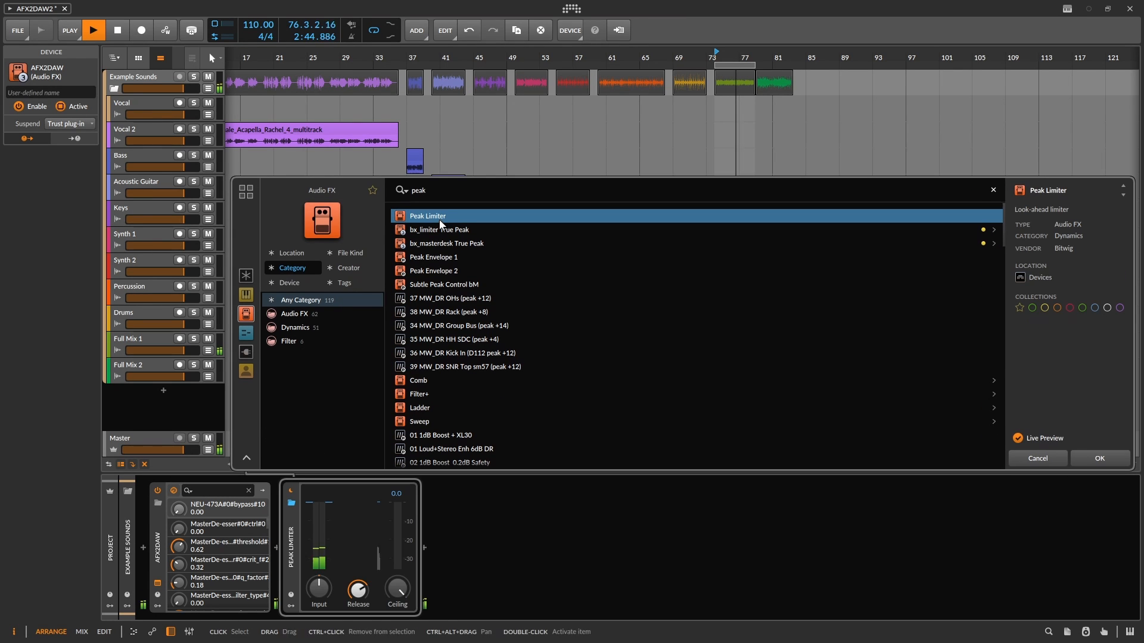
left_click(1099, 458)
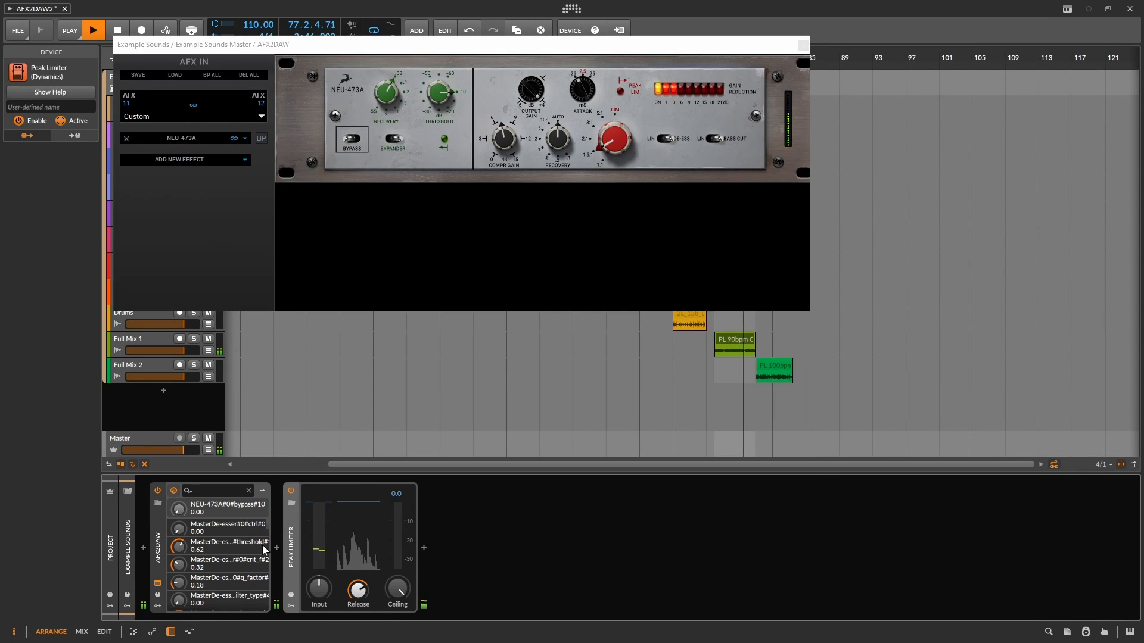
- Lower the Peak Limiter's ceiling and raise its input gain while the full mix plays, and stop playback
left_click_drag(329, 504, 331, 538)
left_click_drag(319, 588, 357, 588)
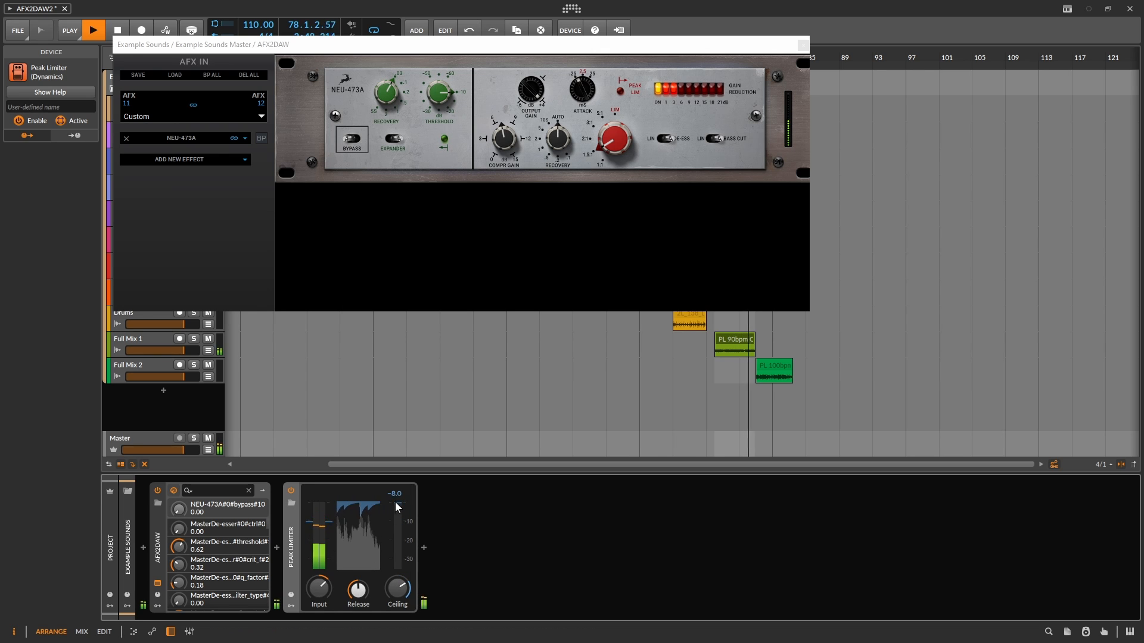
mouse_move(362, 594)
left_mouse_down()
mouse_move(363, 559)
mouse_move(360, 584)
left_mouse_up()
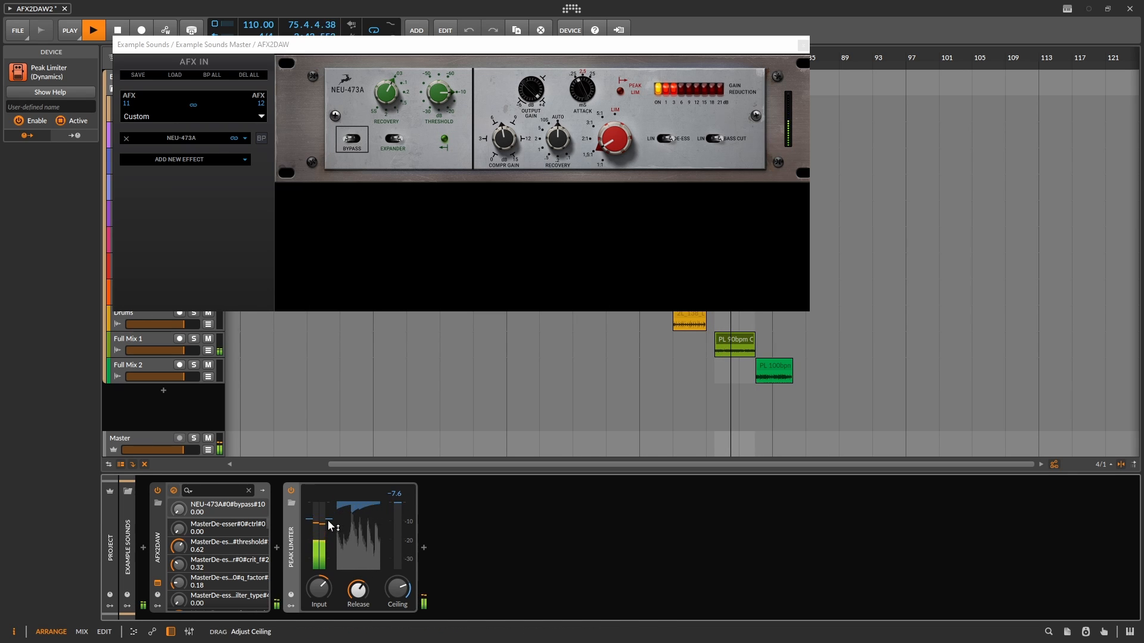
left_click_drag(334, 519, 382, 502)
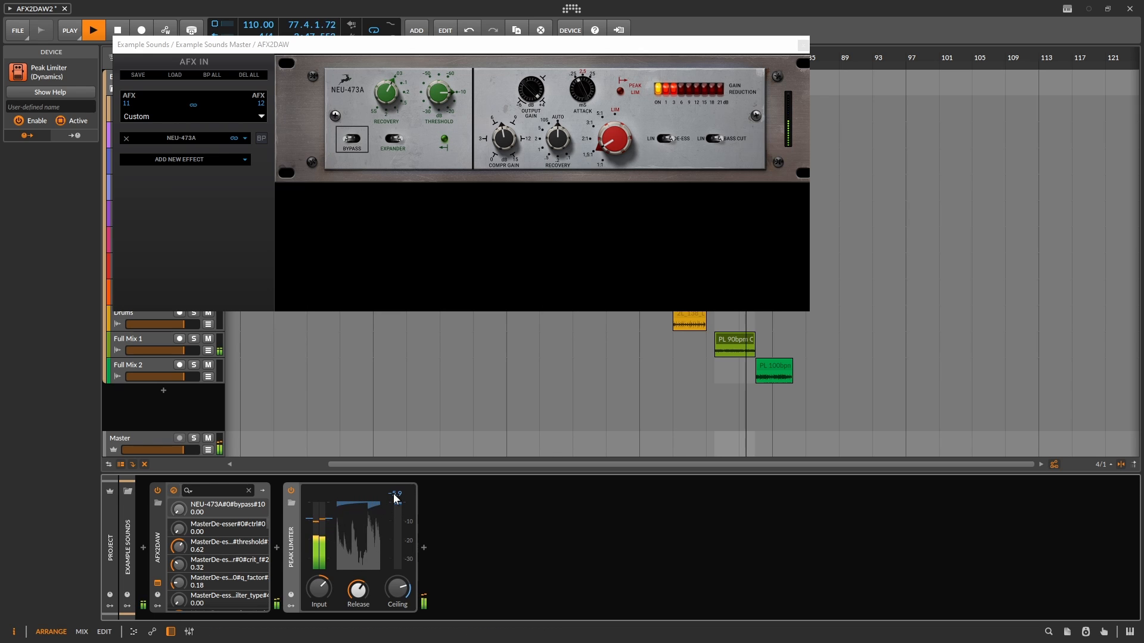
key("space")
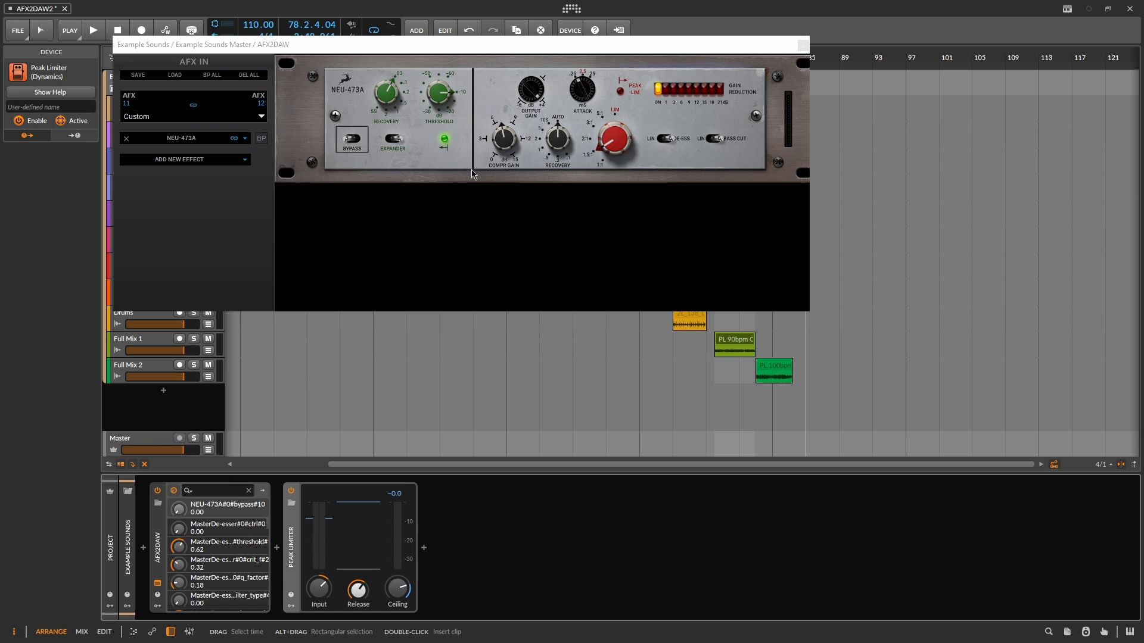
- Flip the NEU-473A's expander switch and slightly raise the Peak Limiter's ceiling while the full mix plays
left_click(398, 145)
key("space")
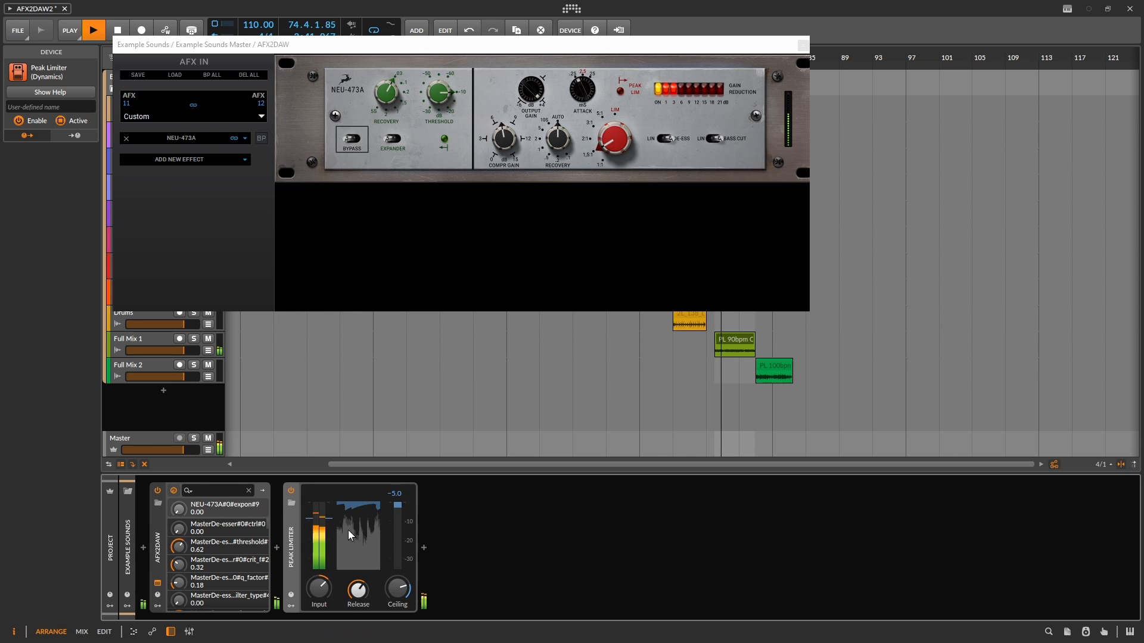
left_click_drag(330, 522, 330, 516)
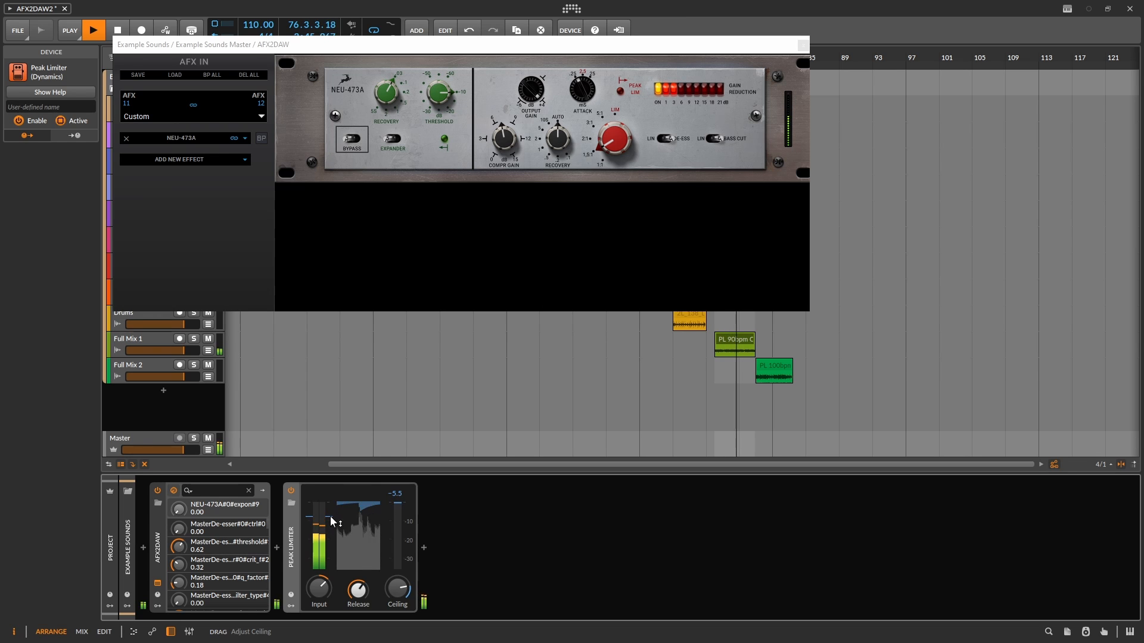
left_click_drag(330, 515, 331, 516)
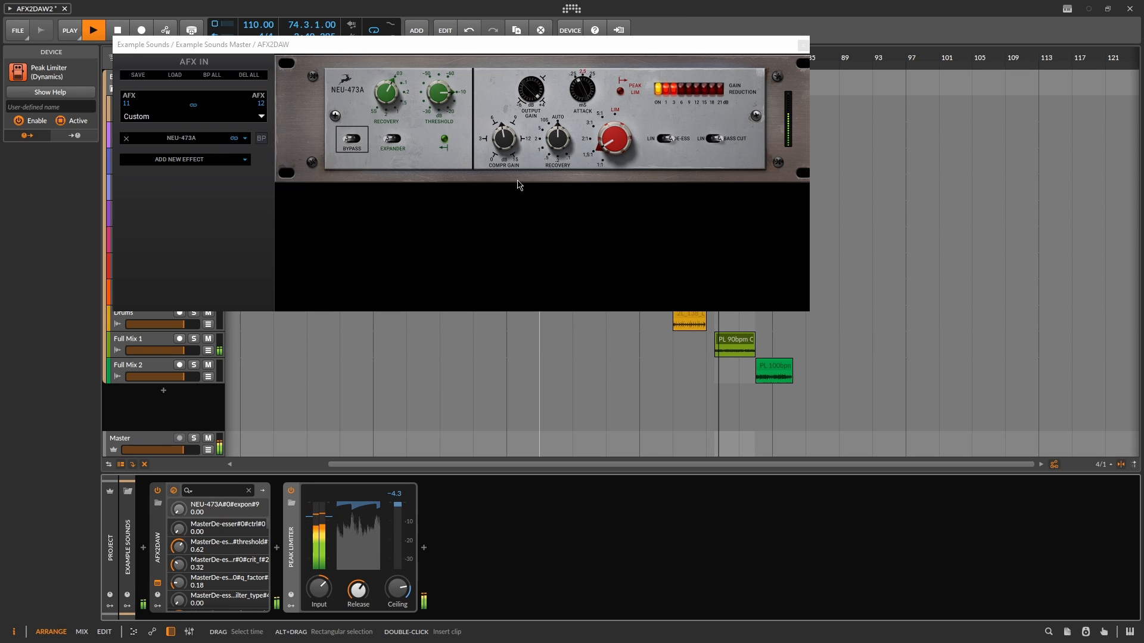
- Compare the limited full mix with and without the NEU-473A bypassed, and stop playback
left_click(261, 138)
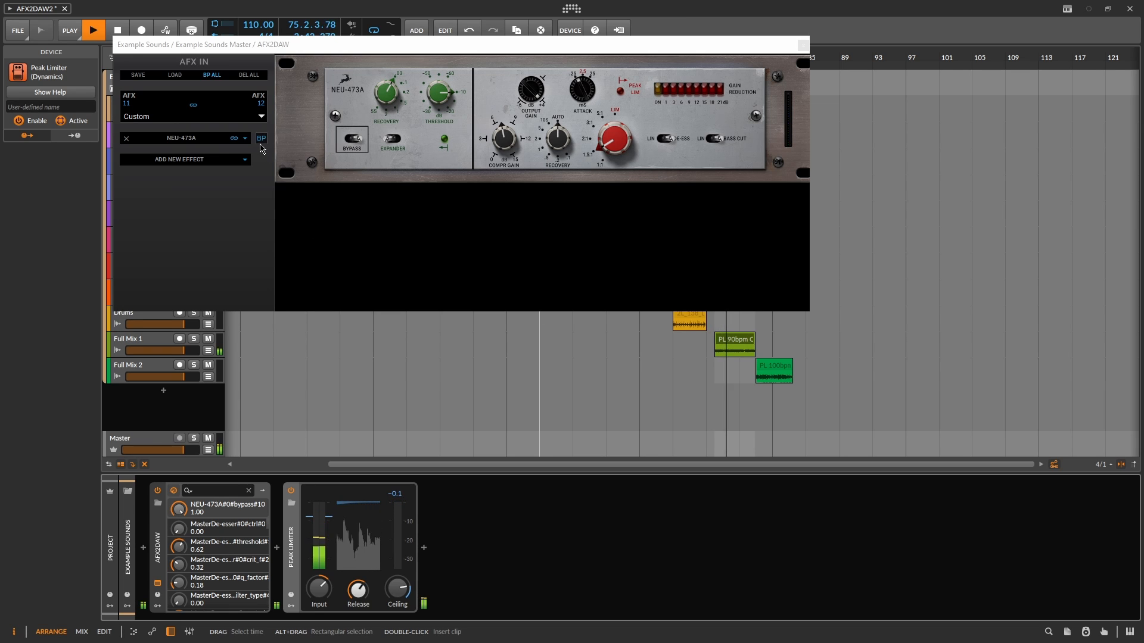
left_click(260, 143)
key("space")
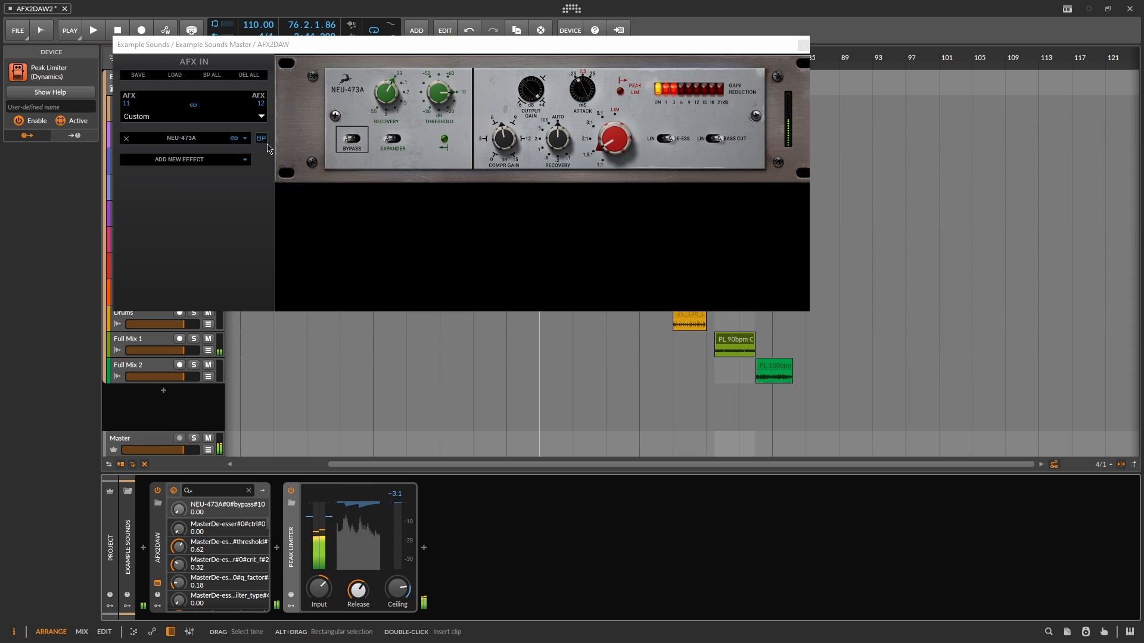
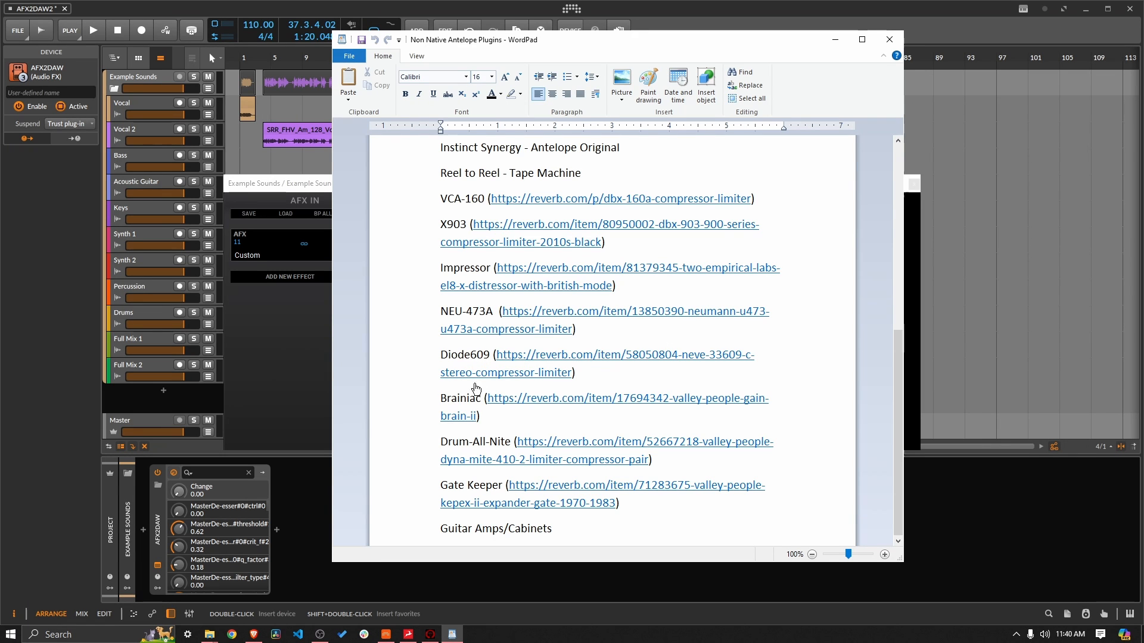
- Switch to the Brave browser and inspect the enlarged photo in the Neve 33609 C Stereo Compressor / Limiter listing
left_click(386, 634)
left_click(260, 636)
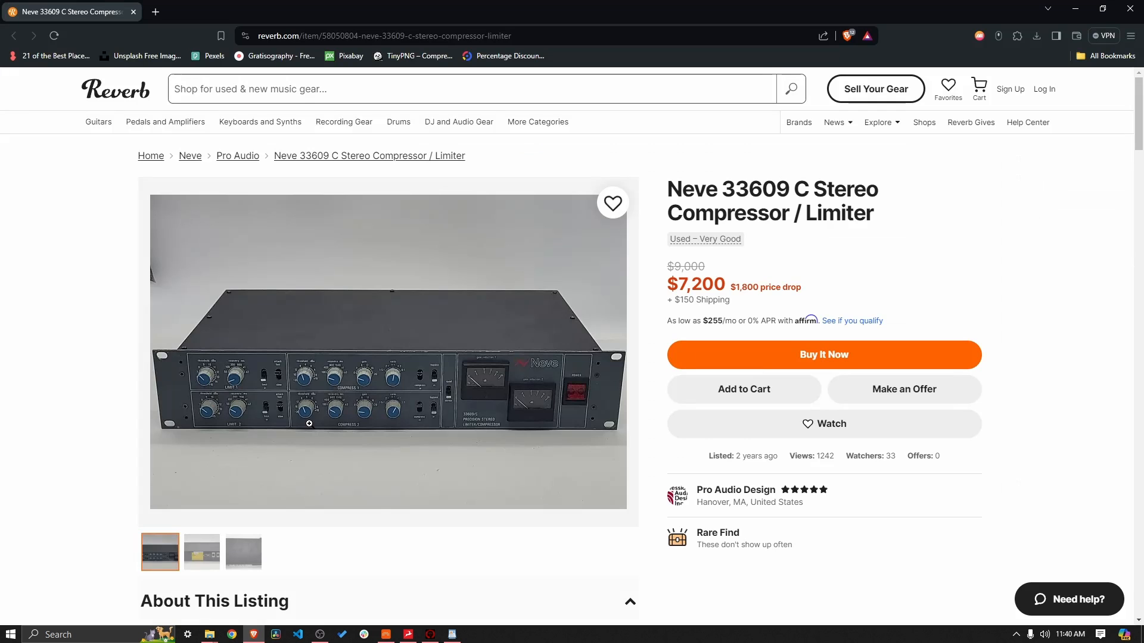
left_click(326, 392)
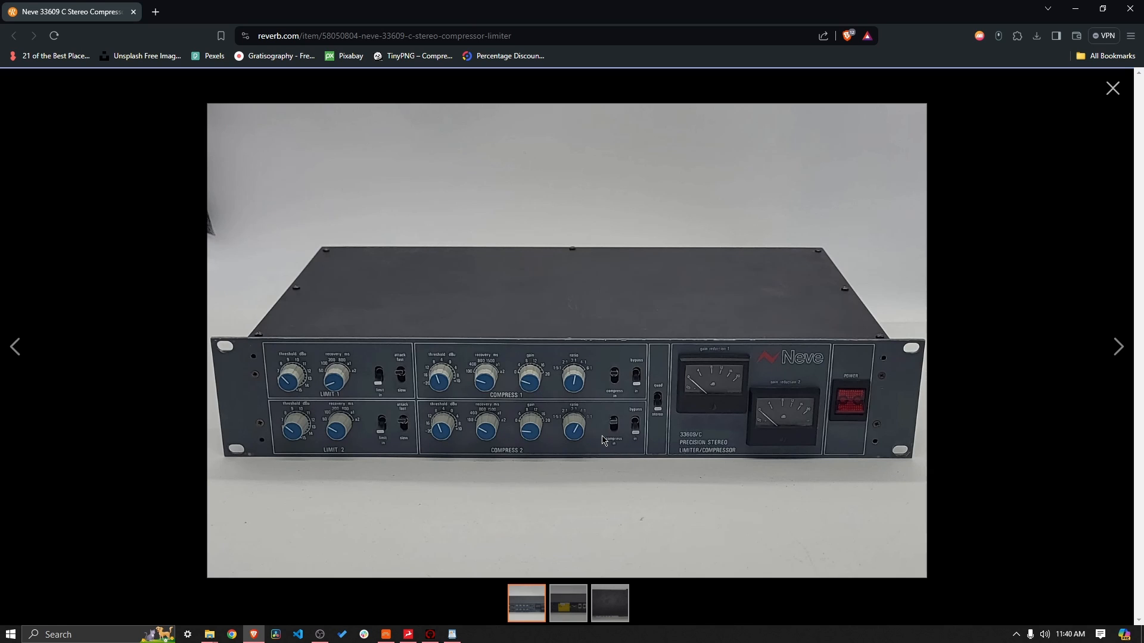
left_click(1110, 89)
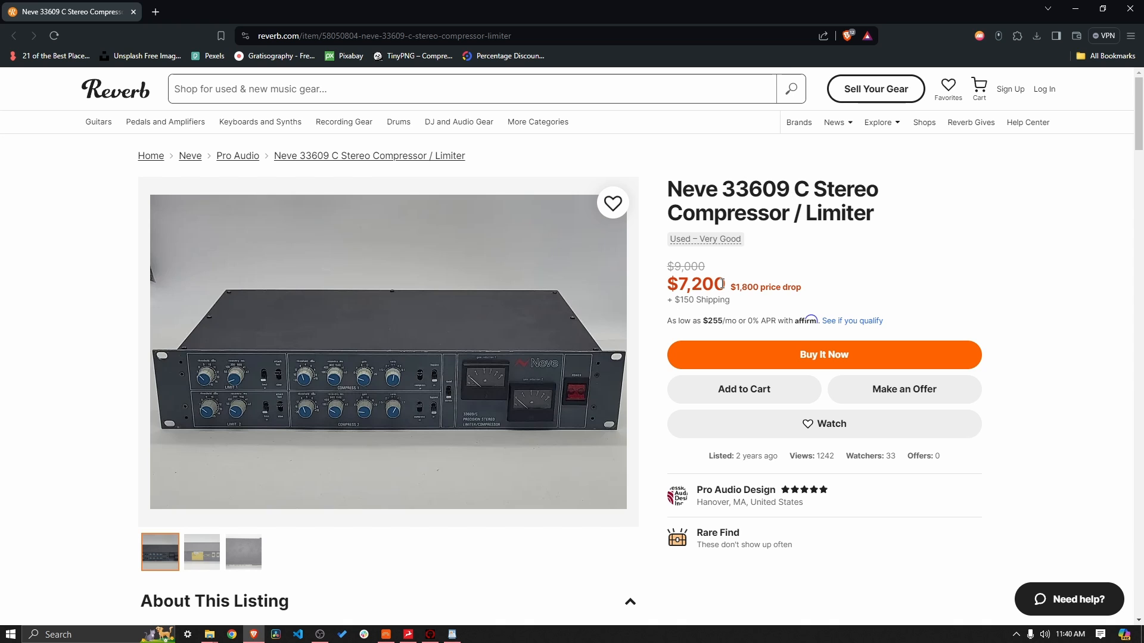
- Examine the Neve 33609 C listing's description, product specs and product reviews
scroll(582, 334, "down", 2)
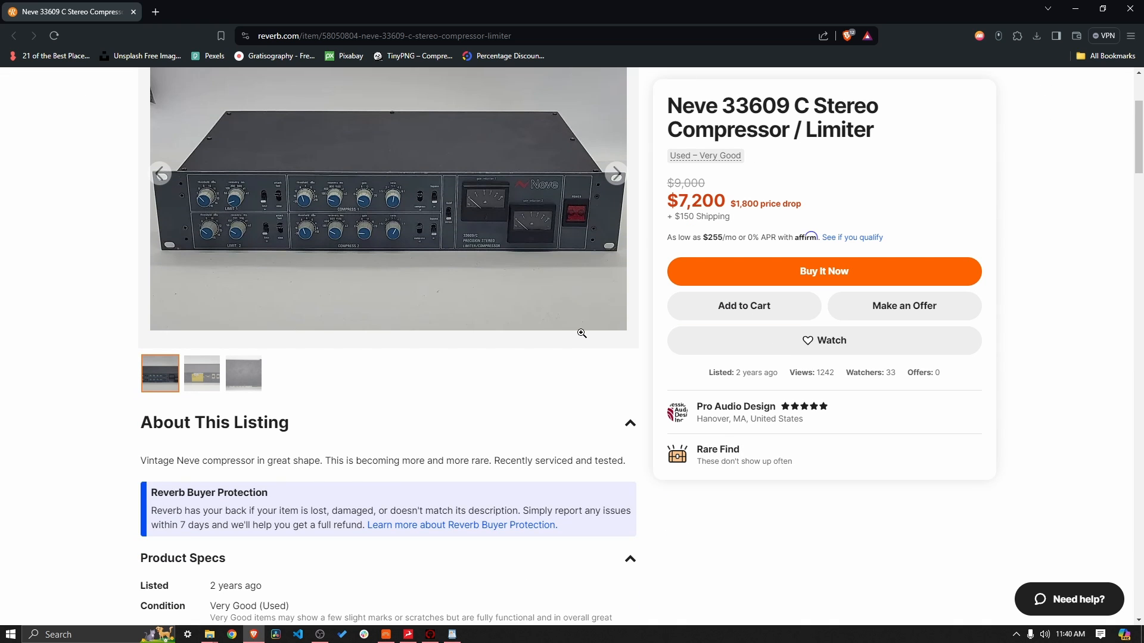
scroll(581, 334, "down", 2)
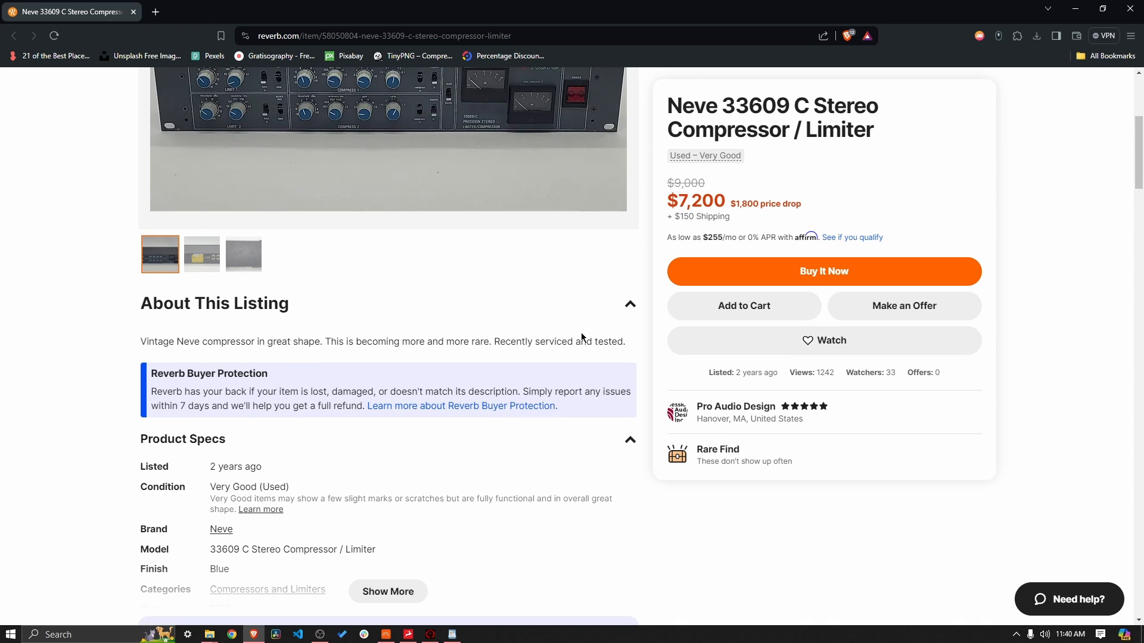
scroll(581, 337, "down", 12)
scroll(582, 337, "down", 10)
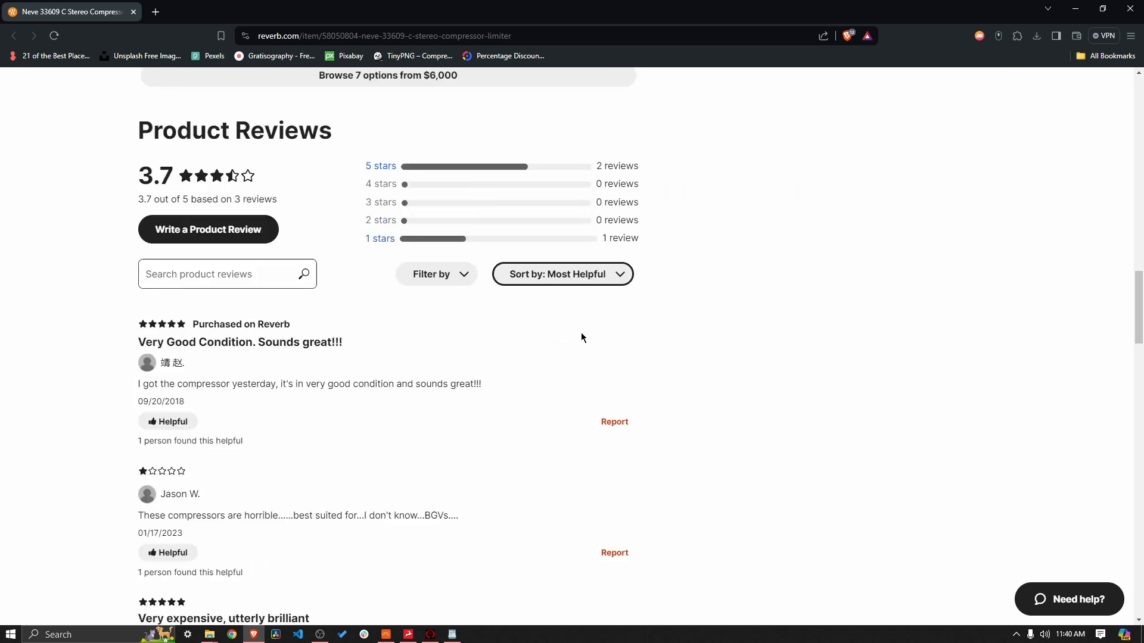
scroll(581, 337, "up", 7)
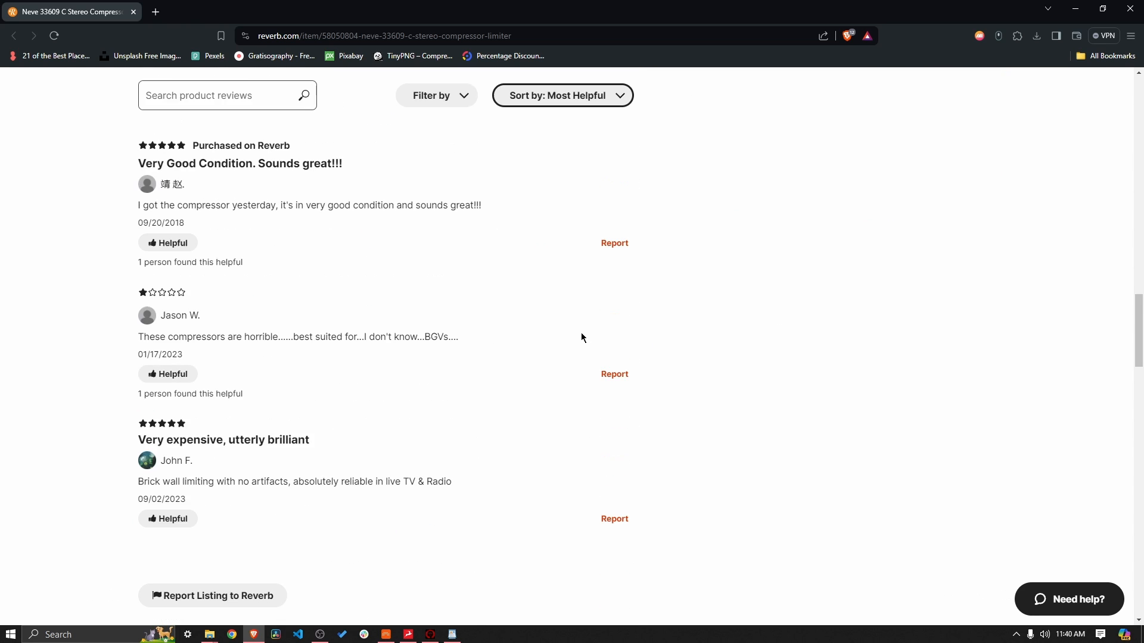
scroll(582, 337, "up", 18)
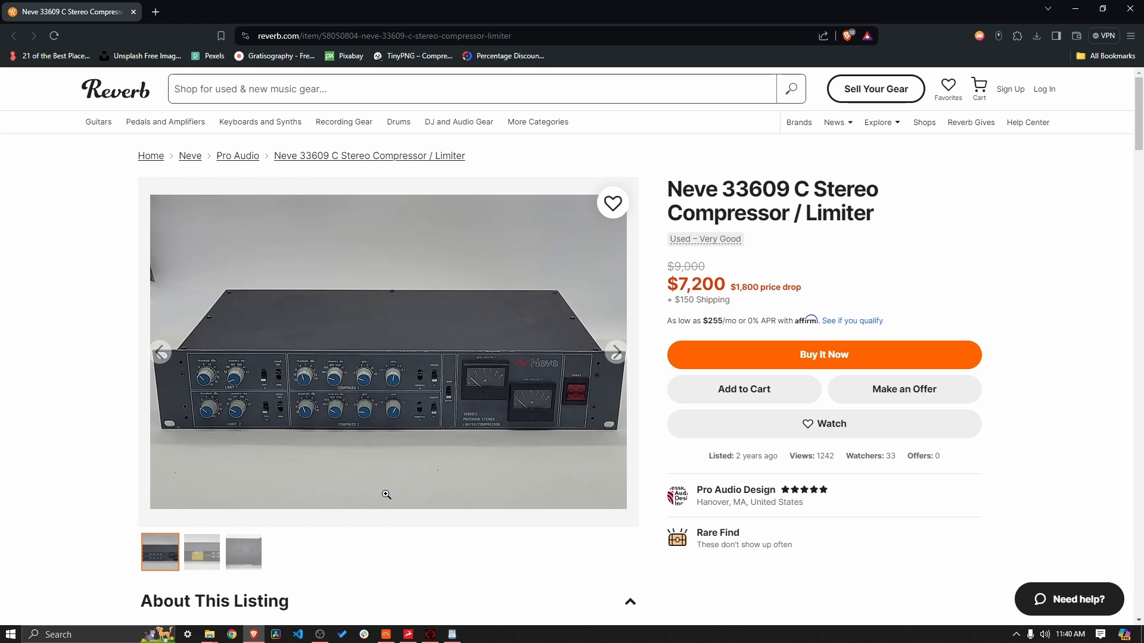
- Switch back to Bitwig Studio and add the Diode609 vintage compressor to the empty AFX2DAW effect chain
left_click(386, 634)
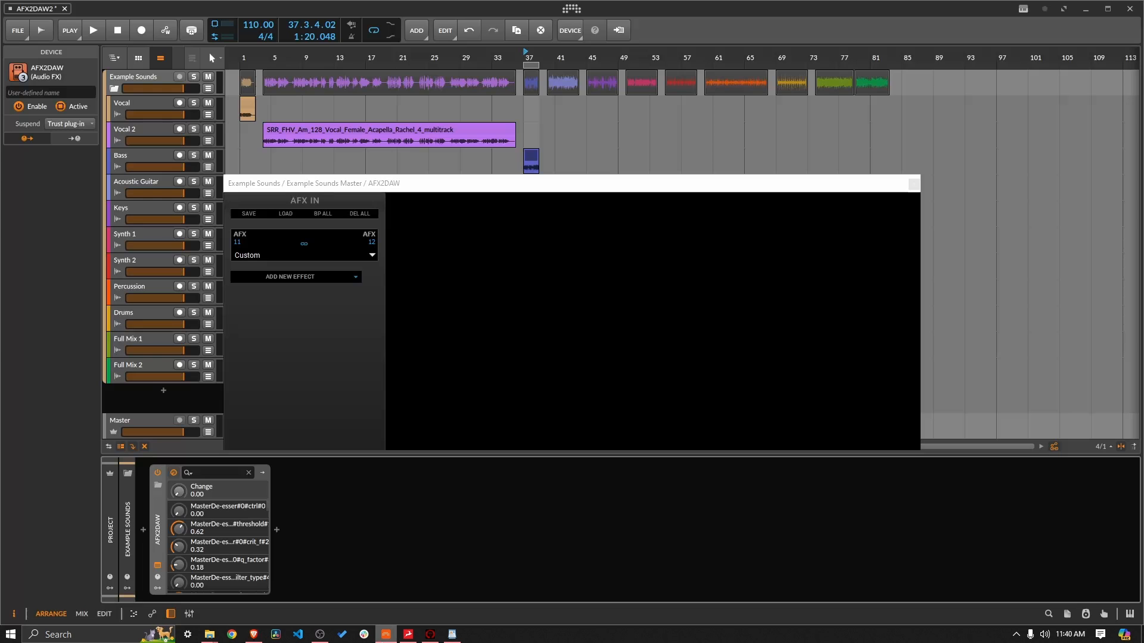
left_click(1060, 12)
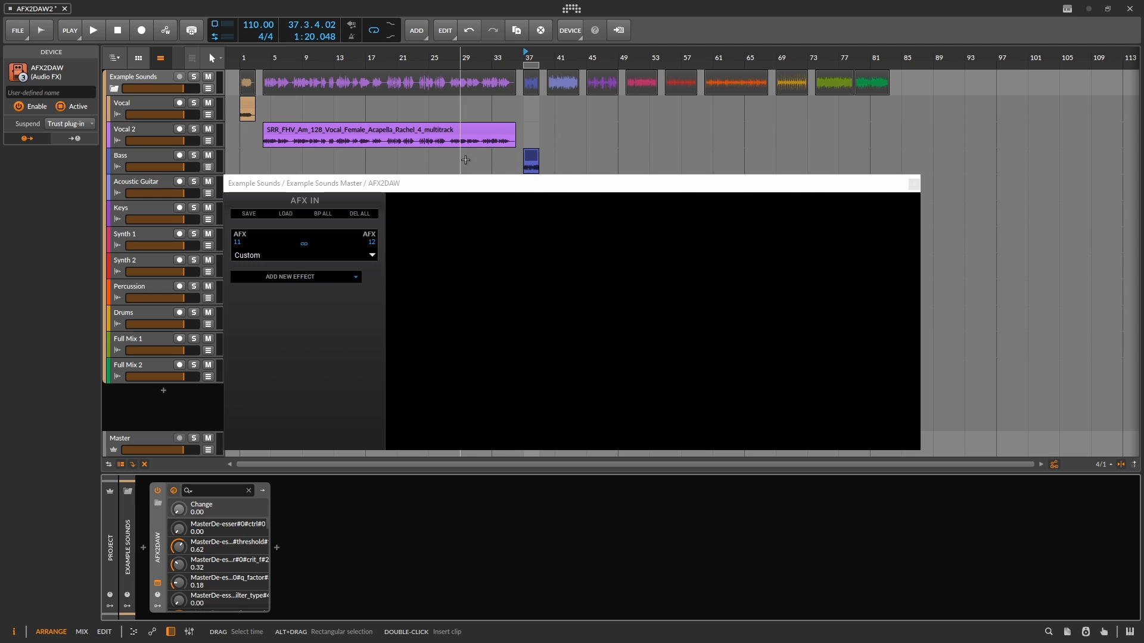
left_click_drag(477, 181, 480, 234)
left_click(356, 328)
mouse_move(304, 487)
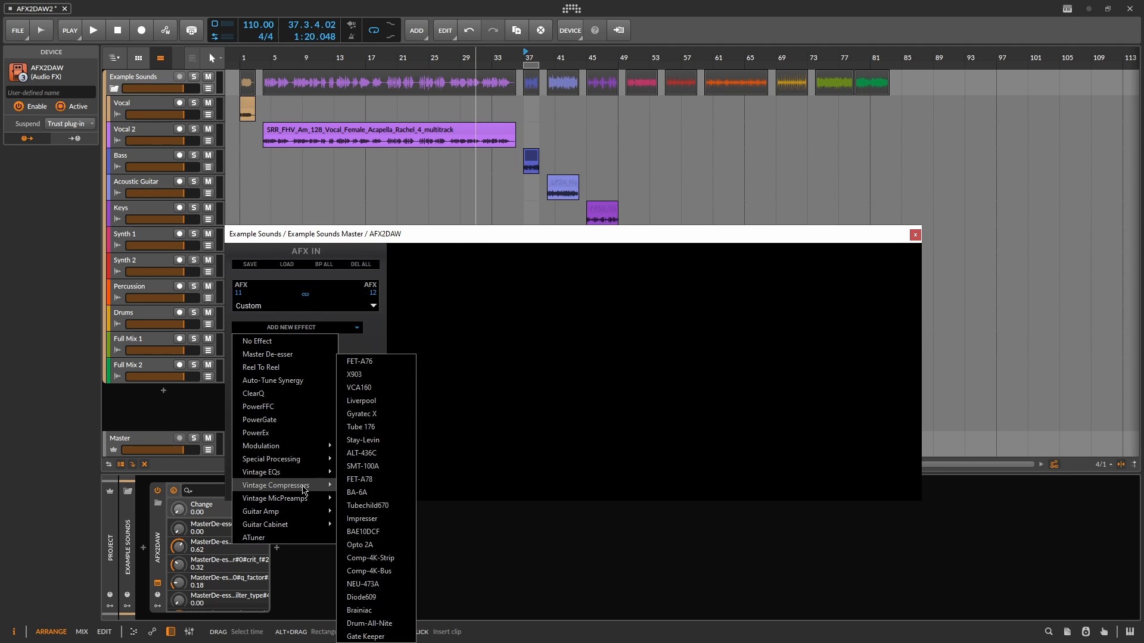
left_click(363, 597)
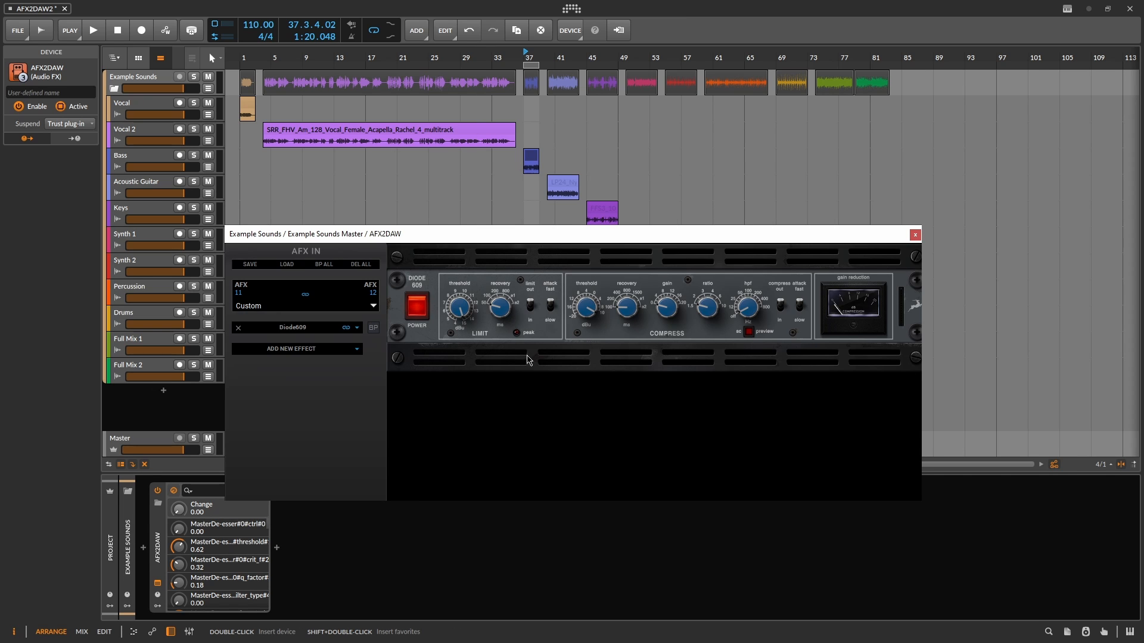
- Play the bass clip, switch in the Diode609's limiter, lower its threshold to 0.00 and flip its attack switch
key("space")
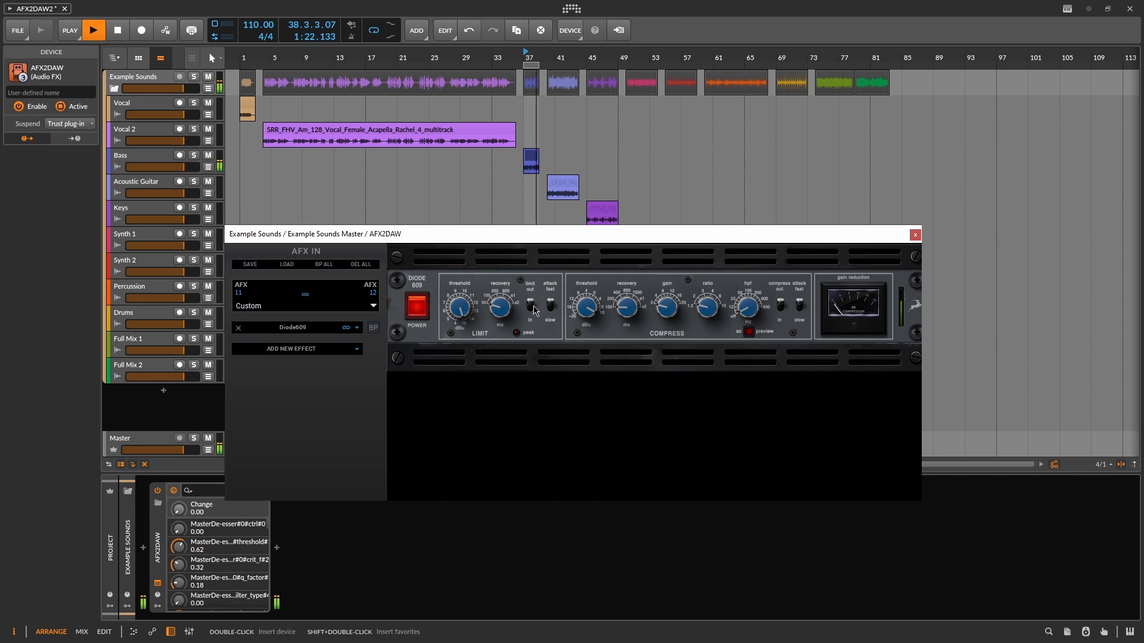
left_click(532, 307)
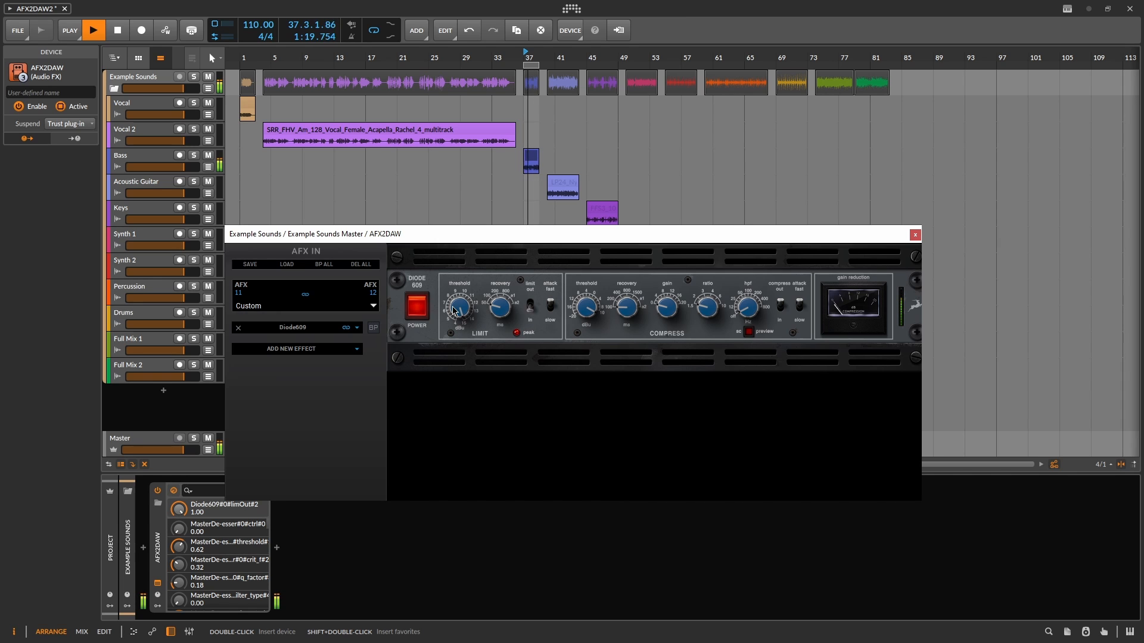
left_click_drag(453, 310, 440, 358)
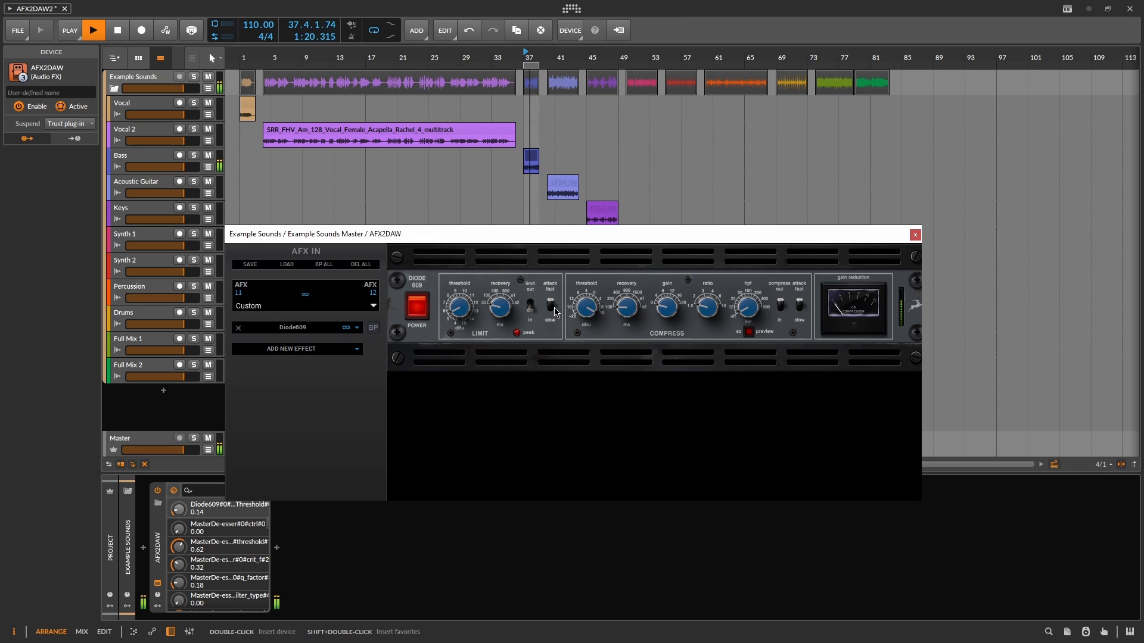
left_click(555, 311)
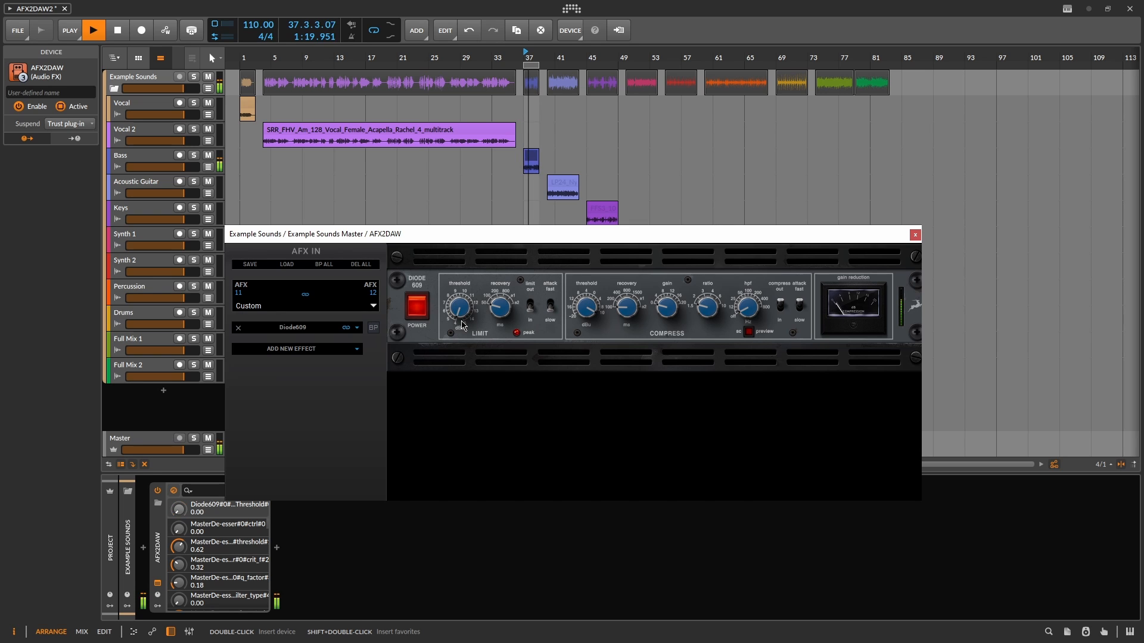
- Set the Diode609's limiter recovery to 0.40 and compare the bass against the bypassed signal
left_click(511, 302)
mouse_move(511, 302)
left_mouse_down()
mouse_move(511, 291)
mouse_move(498, 317)
left_mouse_up()
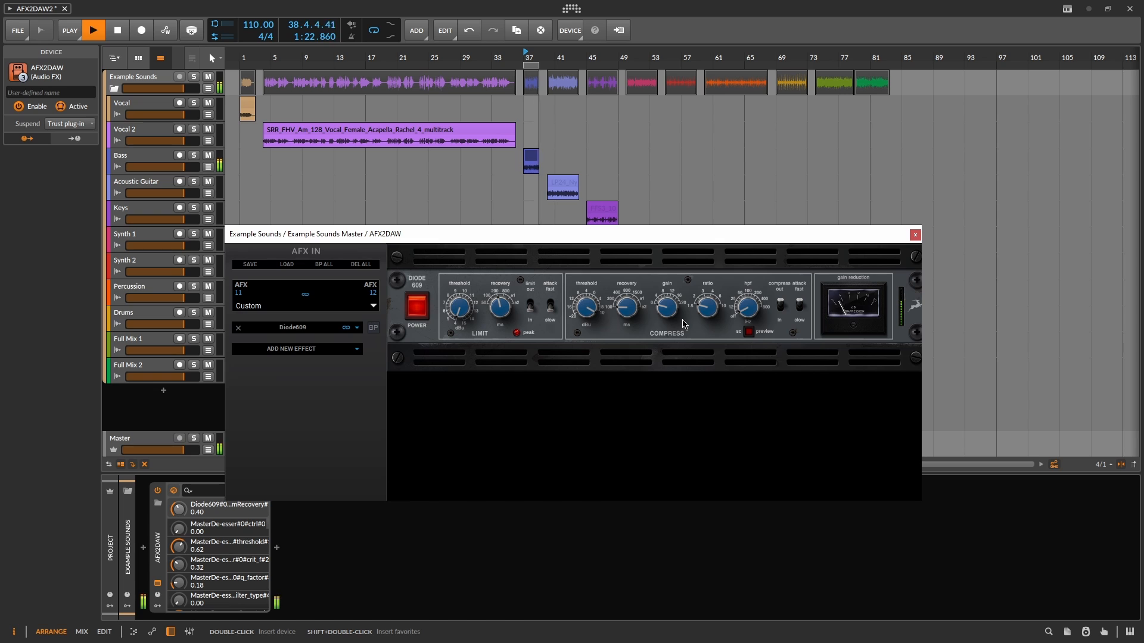
left_click(418, 315)
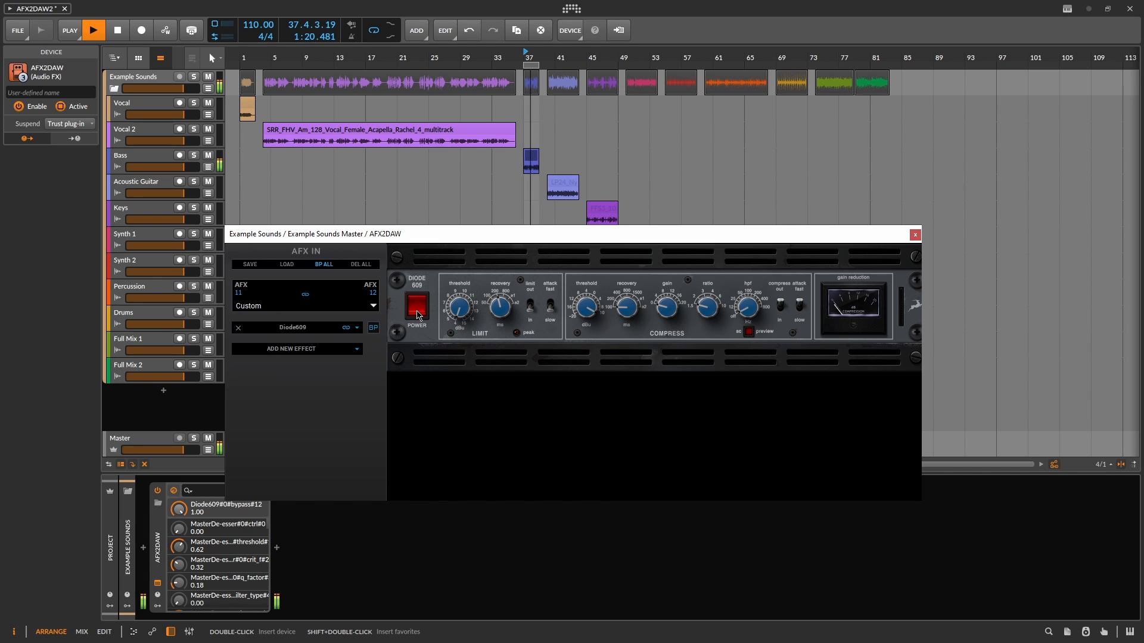
left_click(417, 315)
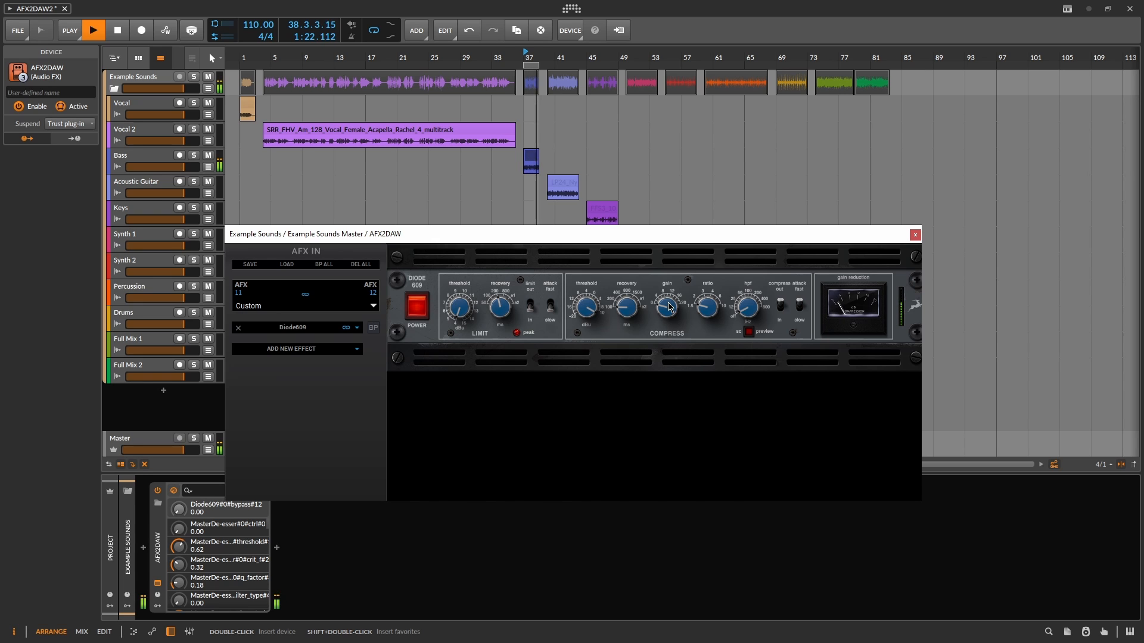
- Switch in the Diode609's compressor section and raise its gain to 0.30 during playback
left_click_drag(669, 307, 668, 312)
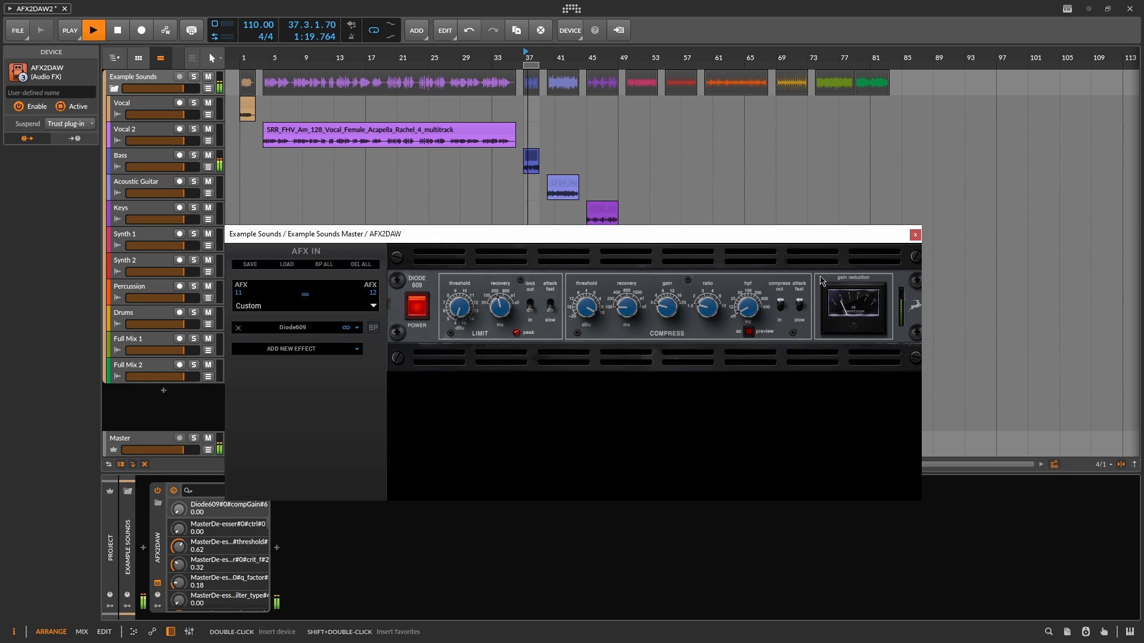
left_click(781, 306)
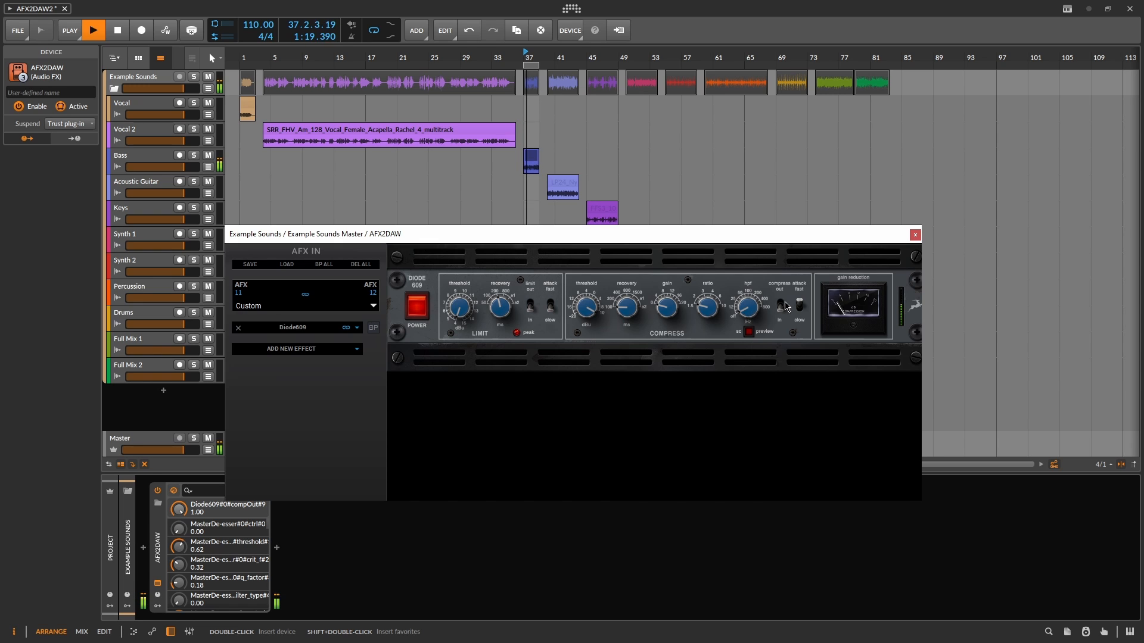
mouse_move(679, 311)
left_mouse_down()
mouse_move(675, 347)
mouse_move(673, 293)
mouse_move(674, 308)
left_mouse_up()
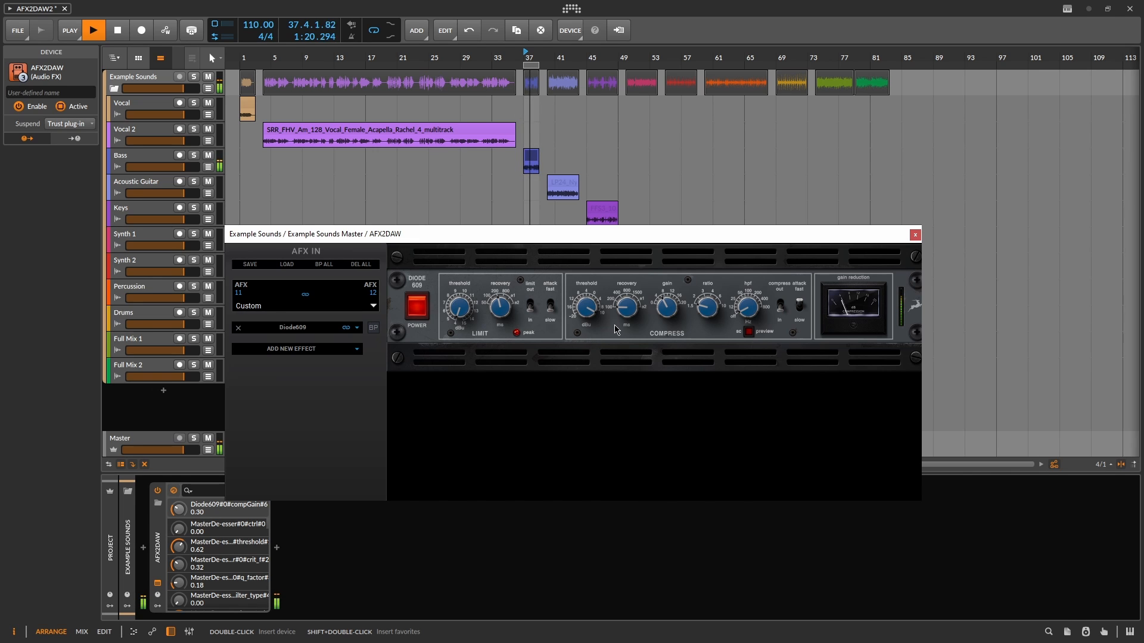
- Compare the bass with the Diode609 bypassed and with only its limiter section switched out
left_click(374, 328)
left_click(374, 327)
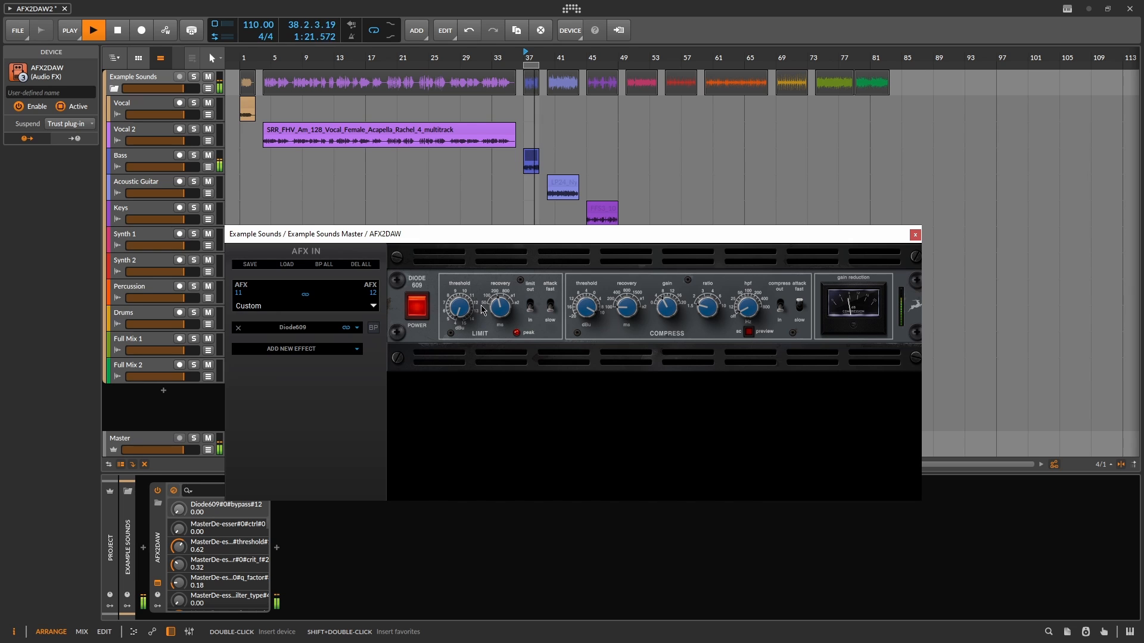
left_click(532, 313)
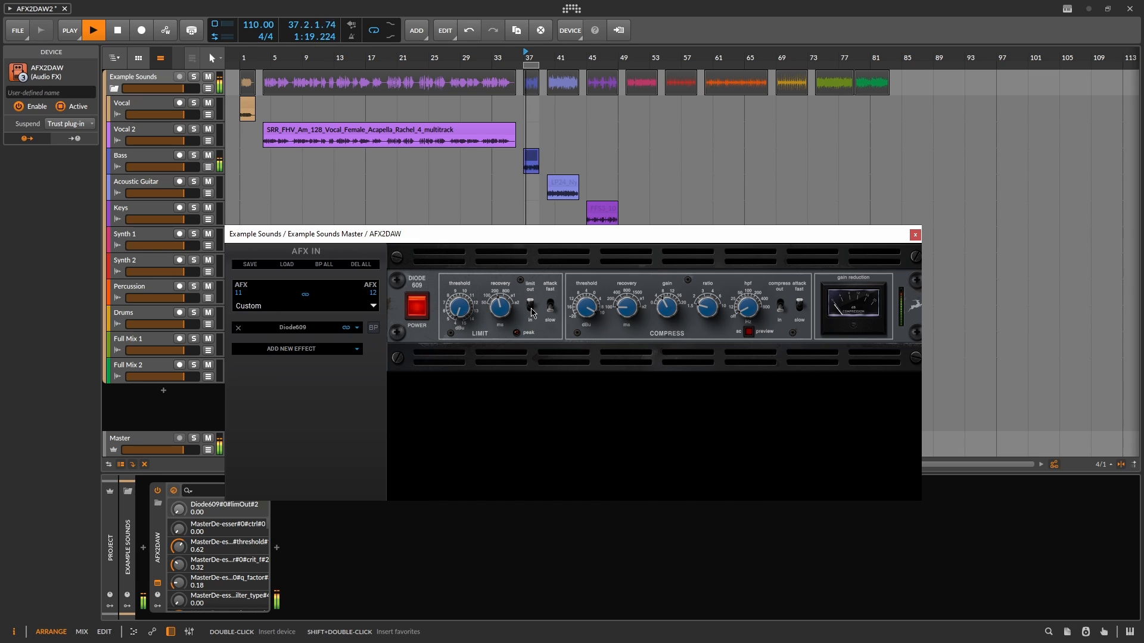
left_click(532, 312)
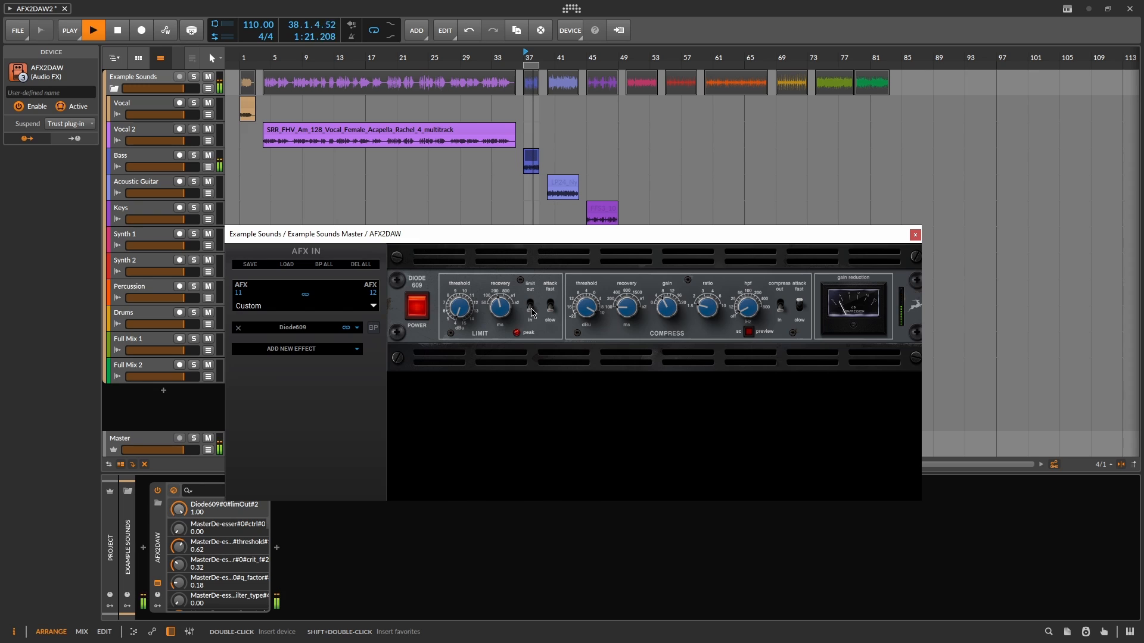
- Reset the Diode609's compressor gain to 0.00 and raise its limiter threshold to 0.41 while the bass plays
key("space")
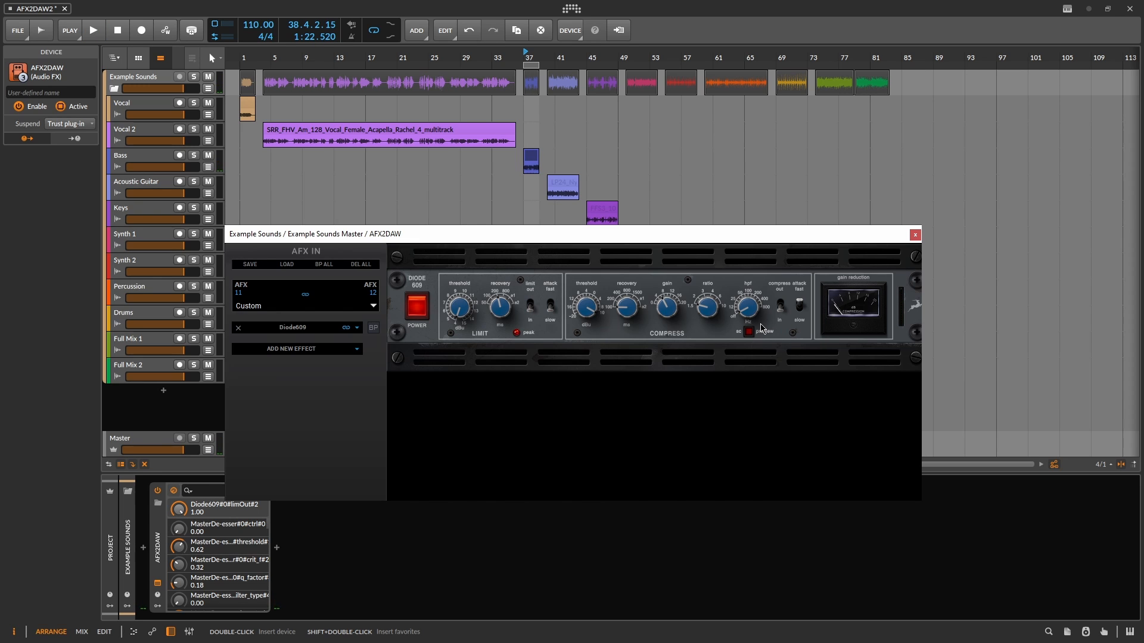
left_click_drag(670, 317, 668, 323)
key("space")
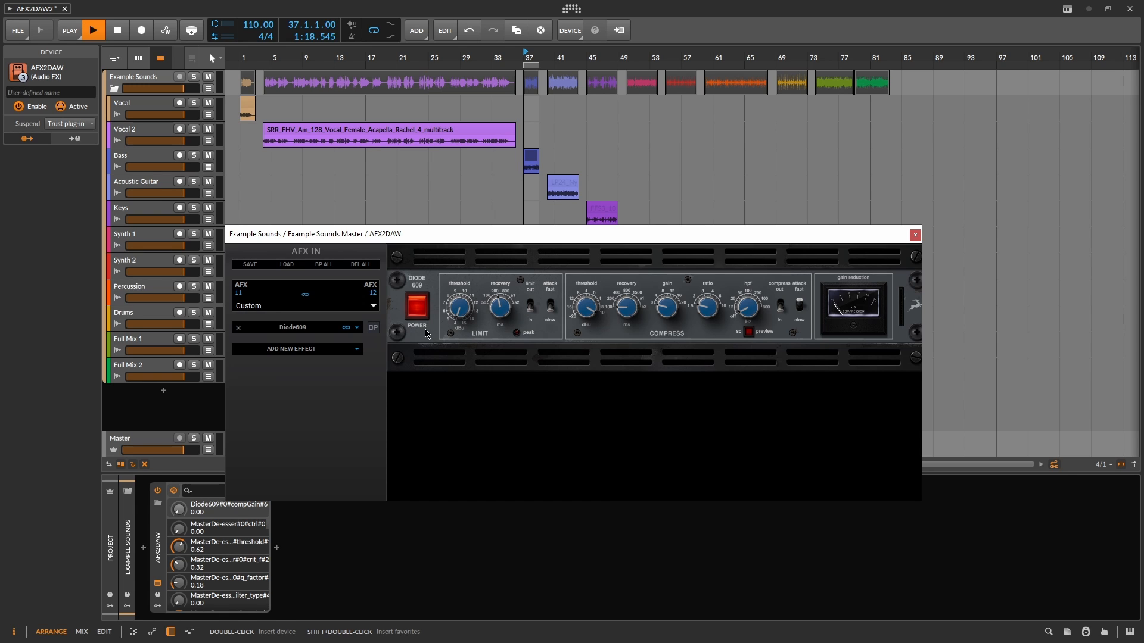
left_click(464, 307)
left_click_drag(464, 307, 459, 291)
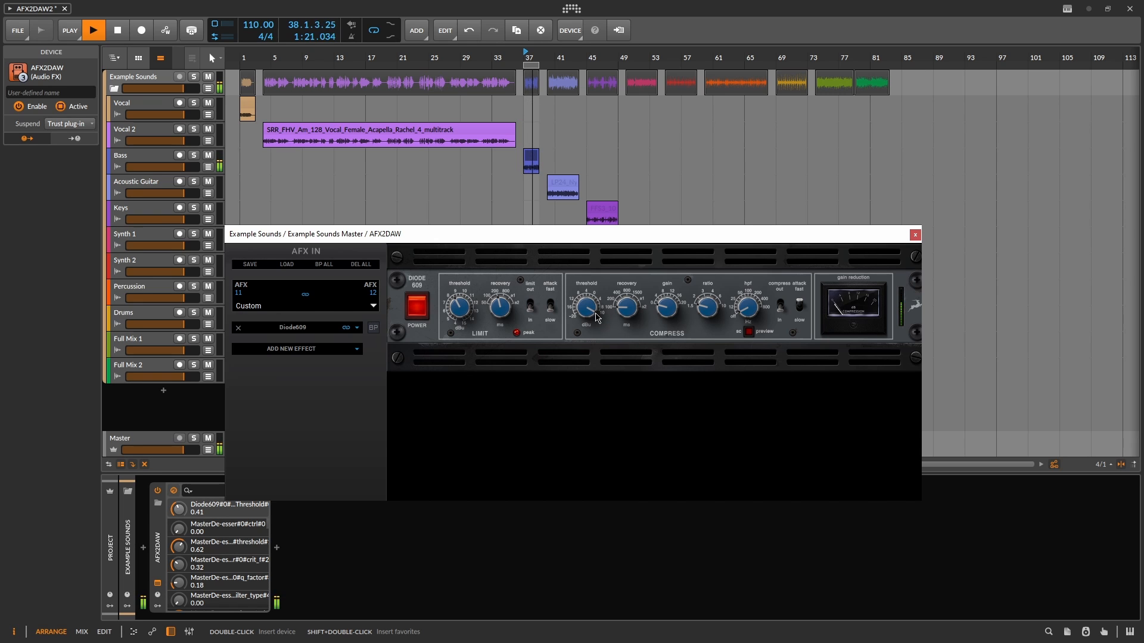
- Adjust the Diode609's compressor section to threshold 0.20, slow attack, ratio 0.40, high-pass filter 0.29 and gain 0.60
left_click_drag(599, 318, 593, 346)
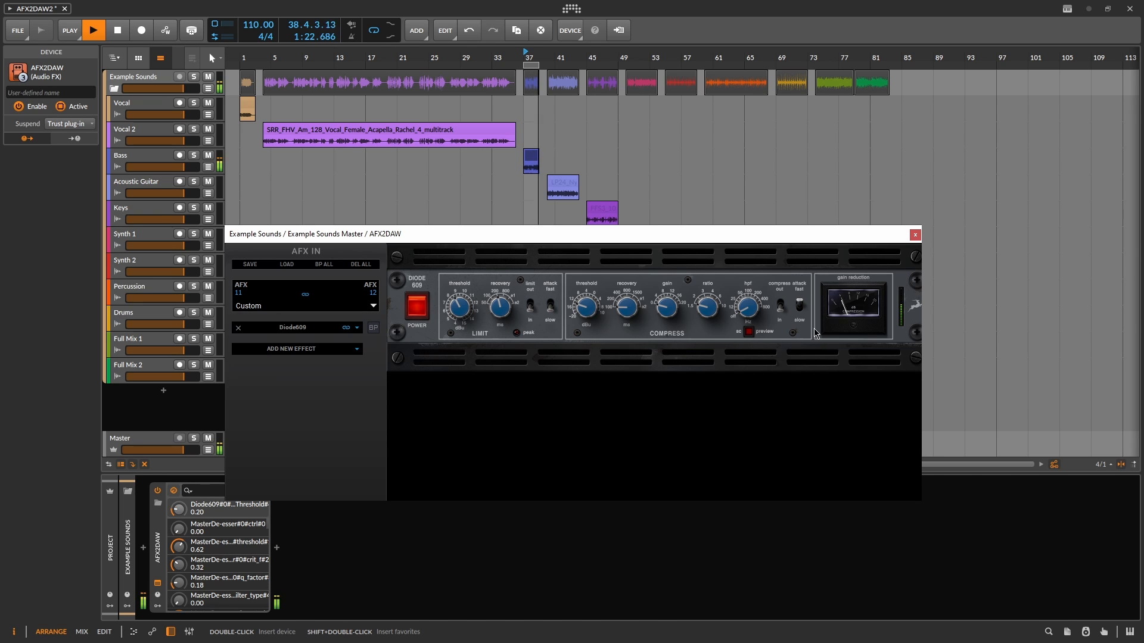
left_click(799, 309)
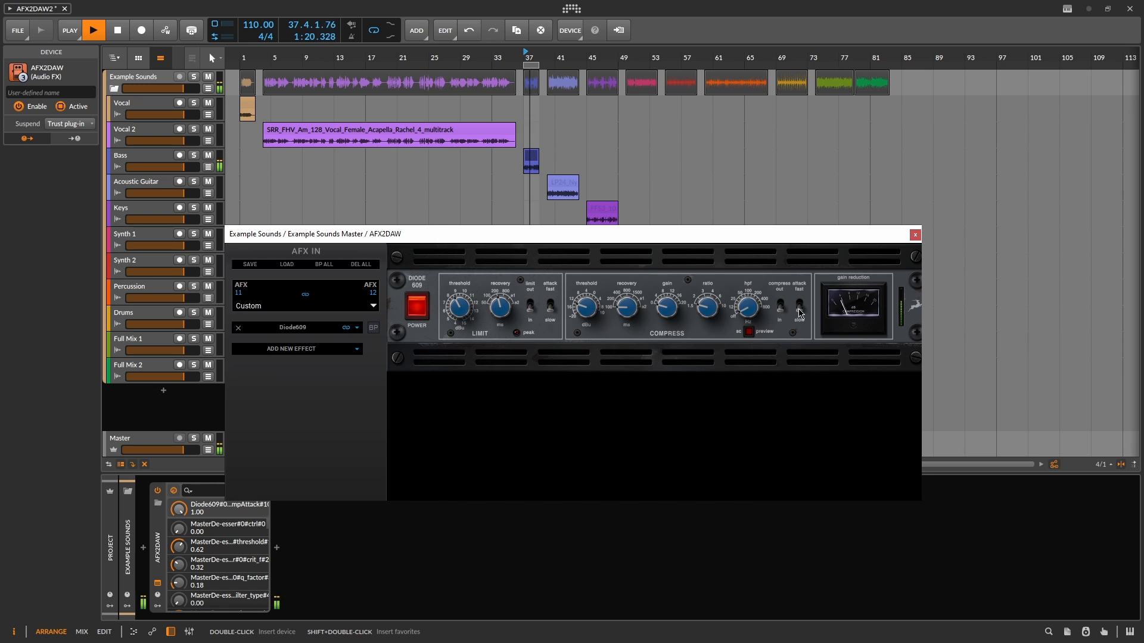
mouse_move(715, 298)
left_mouse_down()
mouse_move(720, 308)
mouse_move(710, 304)
left_mouse_up()
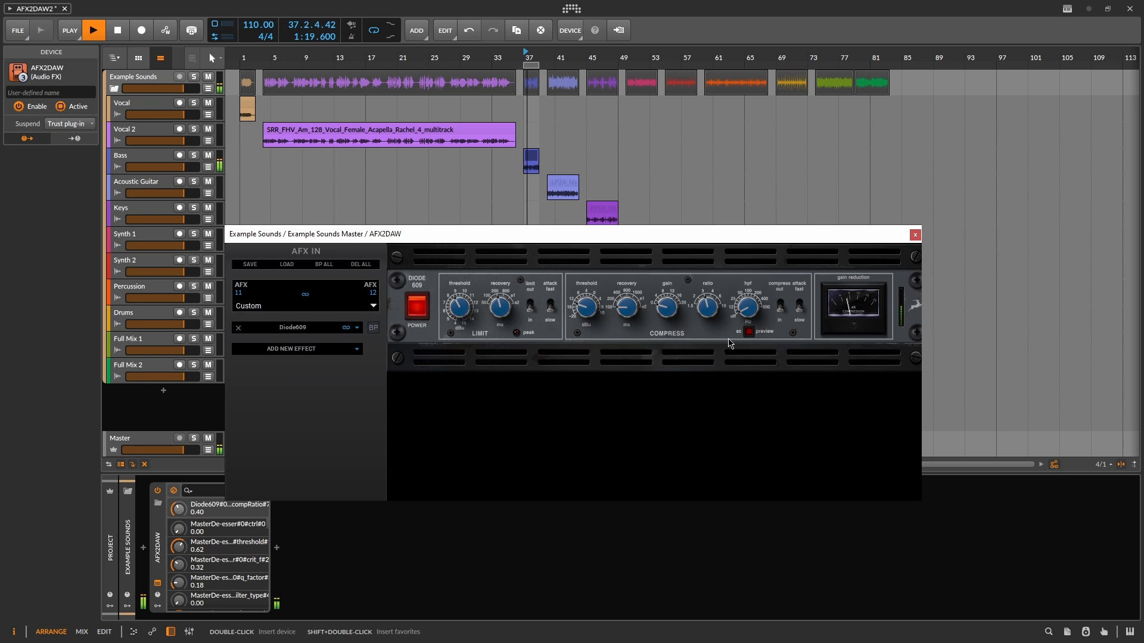
left_click_drag(756, 317, 751, 308)
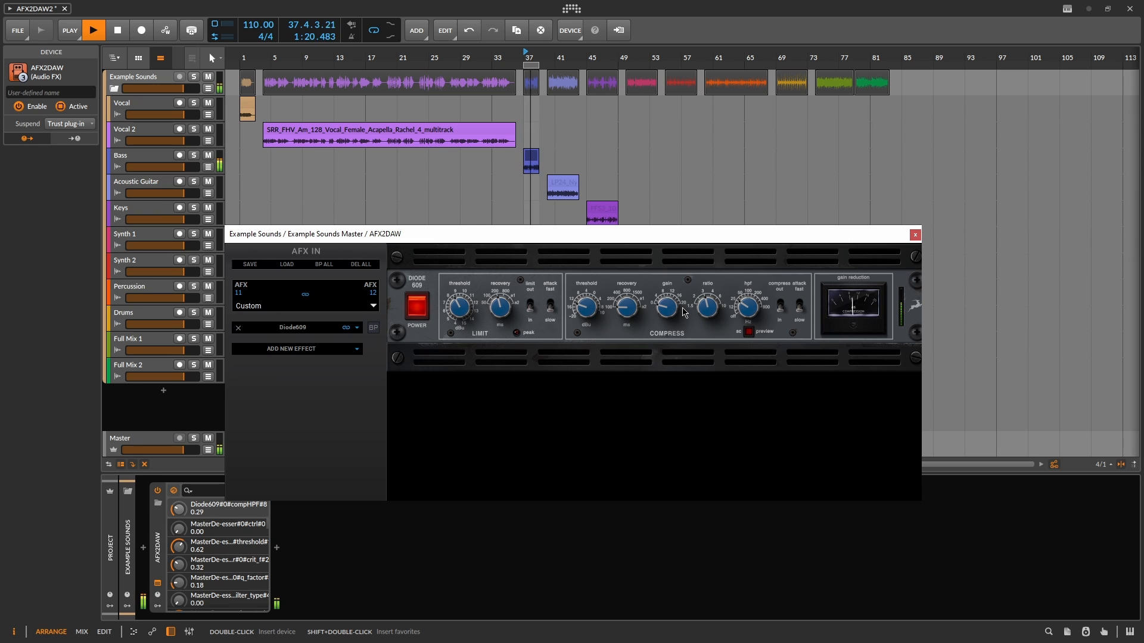
left_click_drag(683, 312, 681, 298)
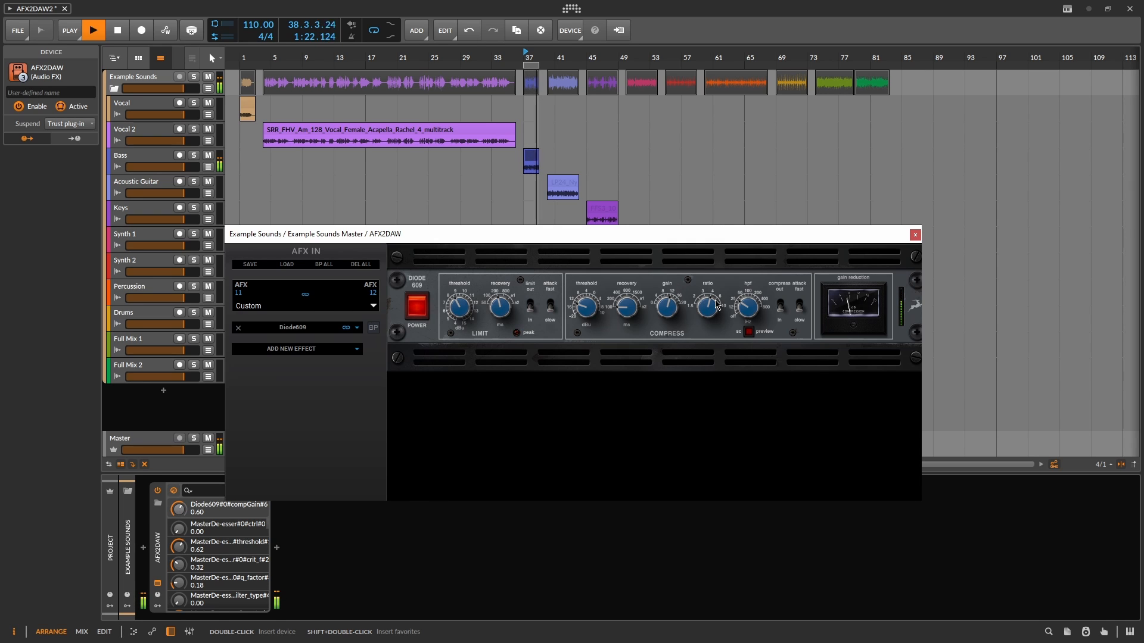
- Switch out the Diode609's compressor section and raise the limiter threshold to 0.64 during playback
left_click(781, 312)
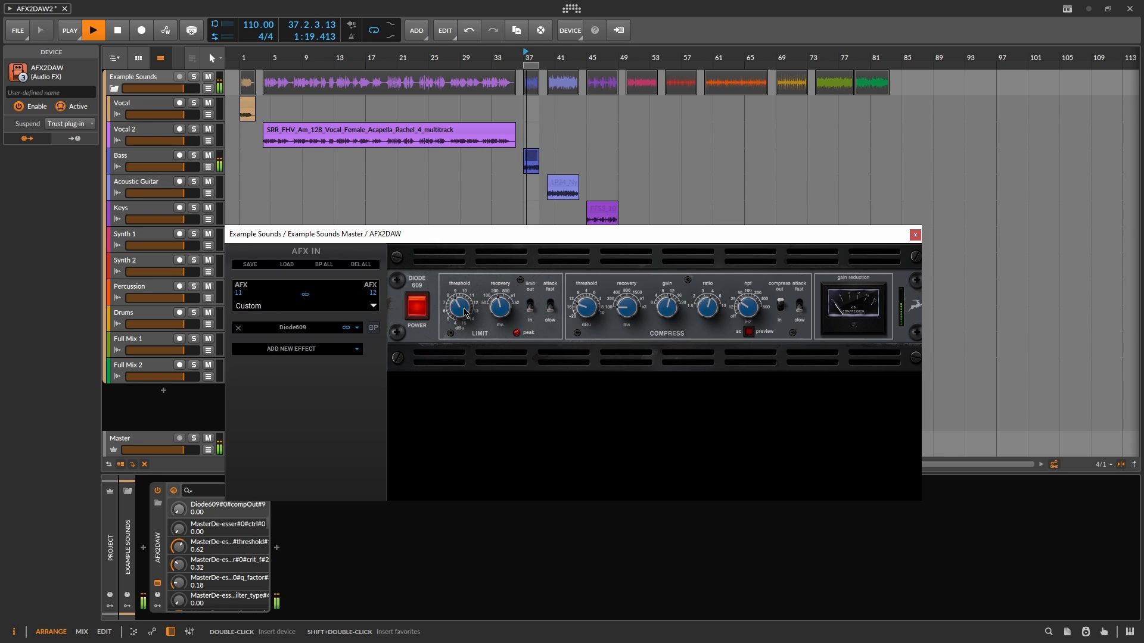
left_click_drag(465, 311, 468, 300)
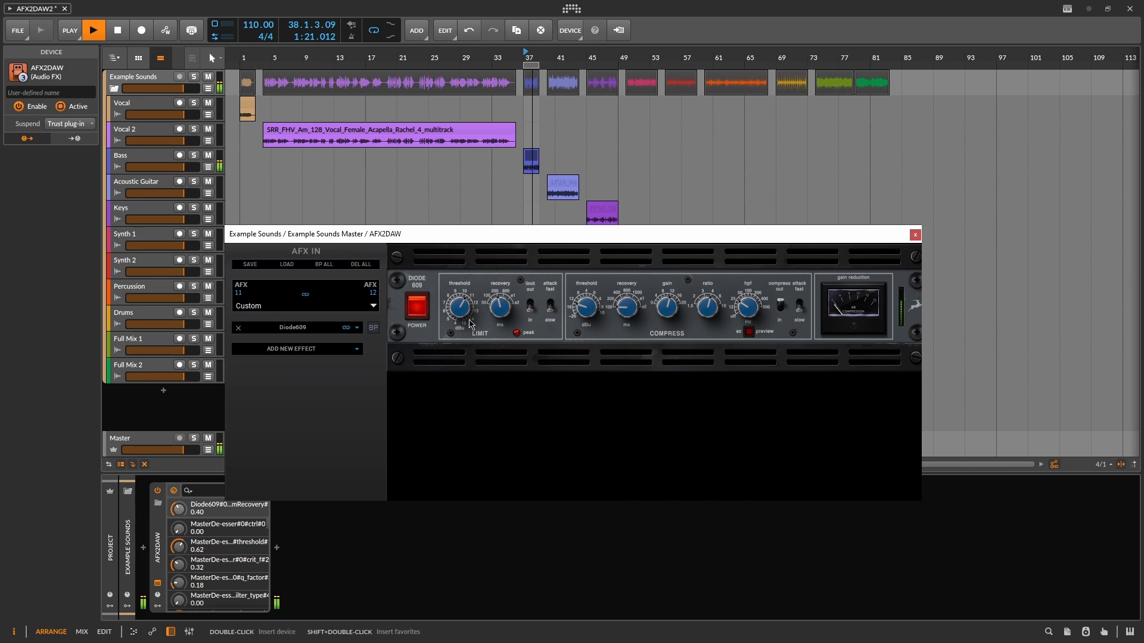
left_click(502, 307)
left_click_drag(502, 306, 474, 309)
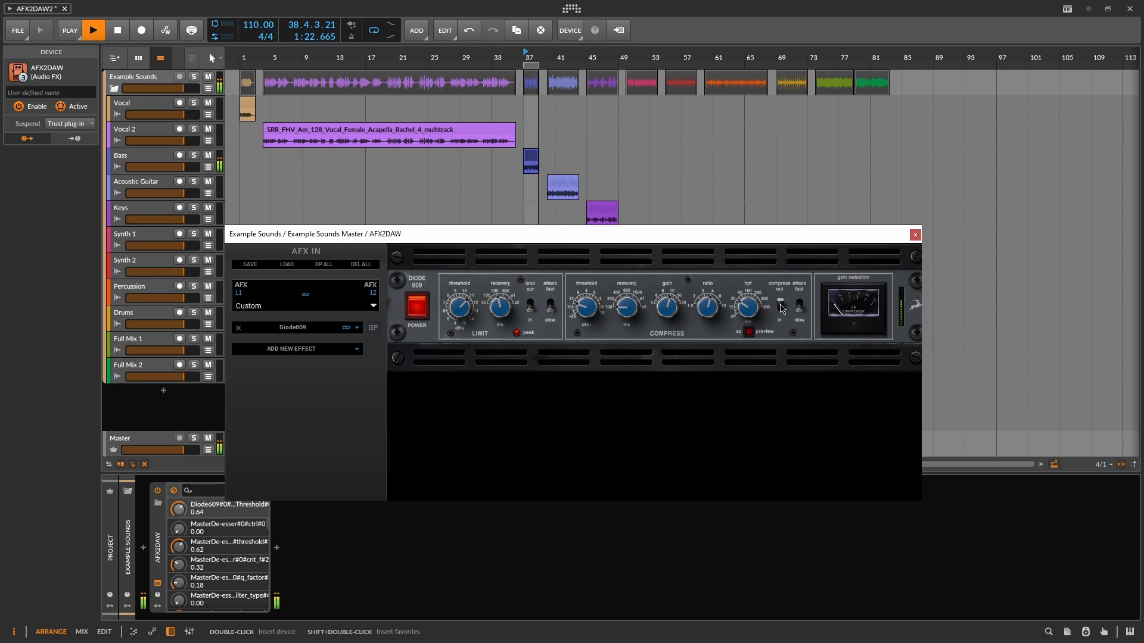
- Switch the Diode609 compress section in, set its threshold and gain to 0.40, and compare the bass against bypass
left_click(781, 307)
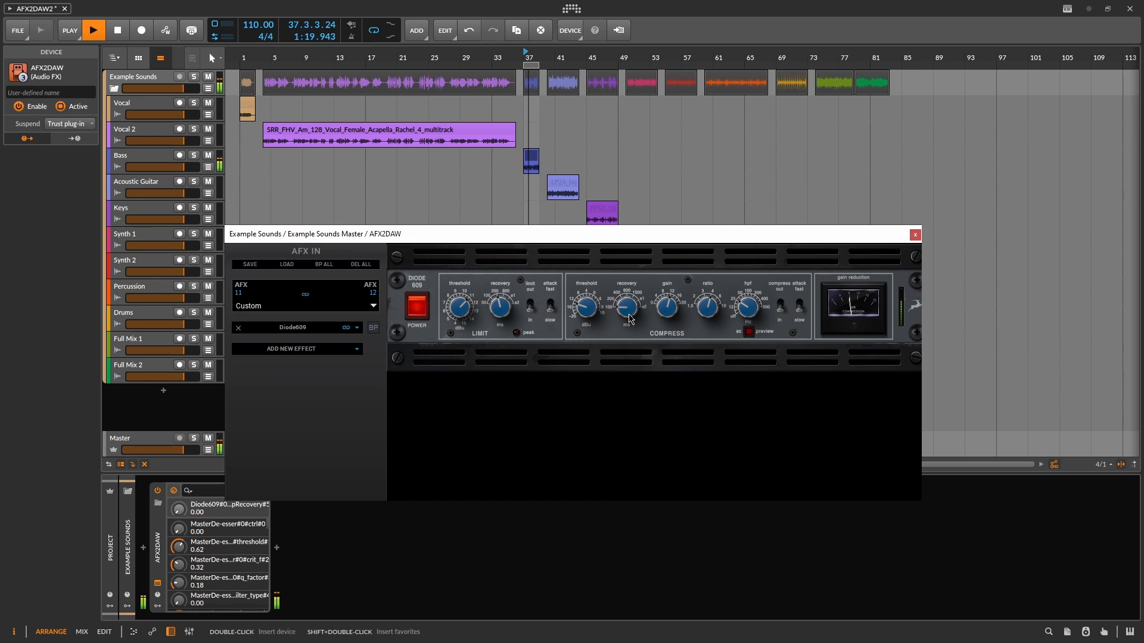
left_click_drag(628, 314, 594, 302)
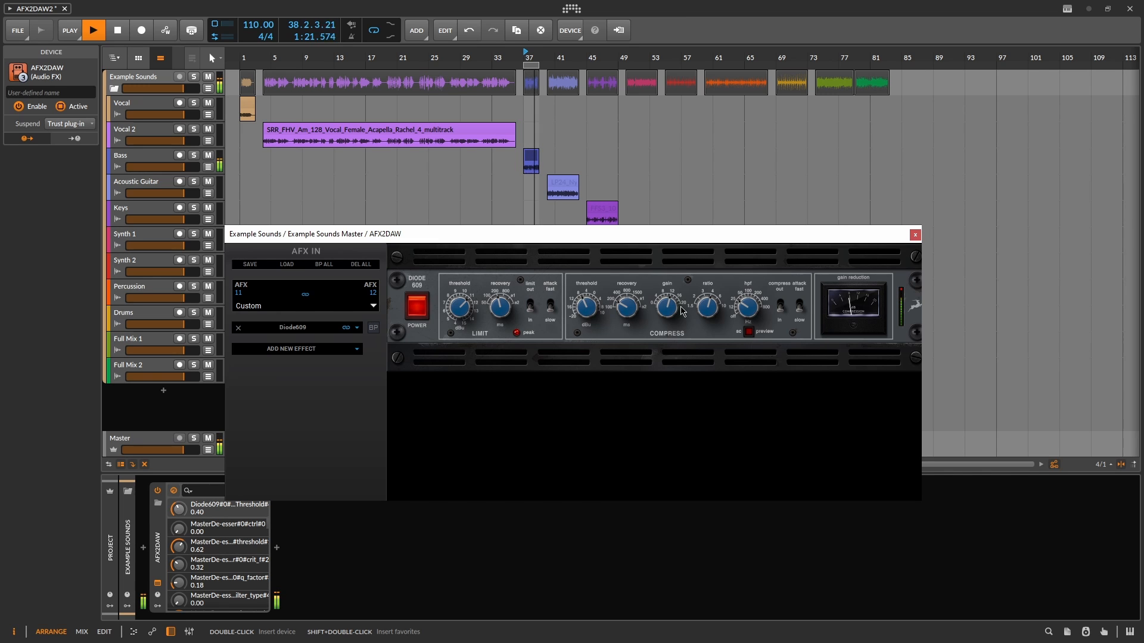
left_click_drag(674, 315, 673, 319)
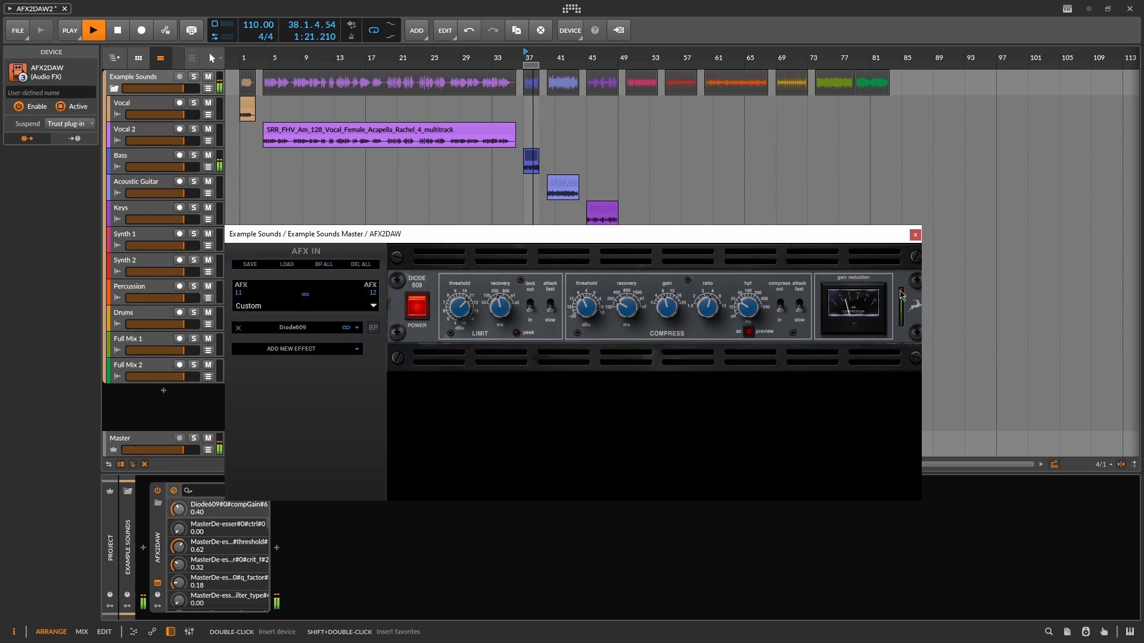
left_click(375, 329)
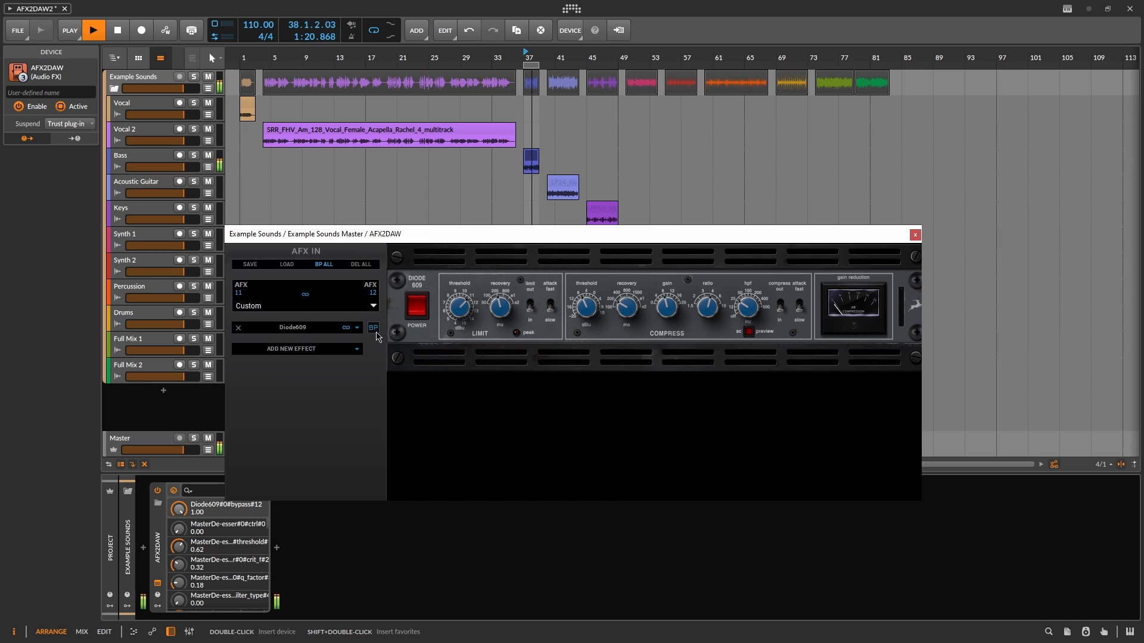
left_click(375, 331)
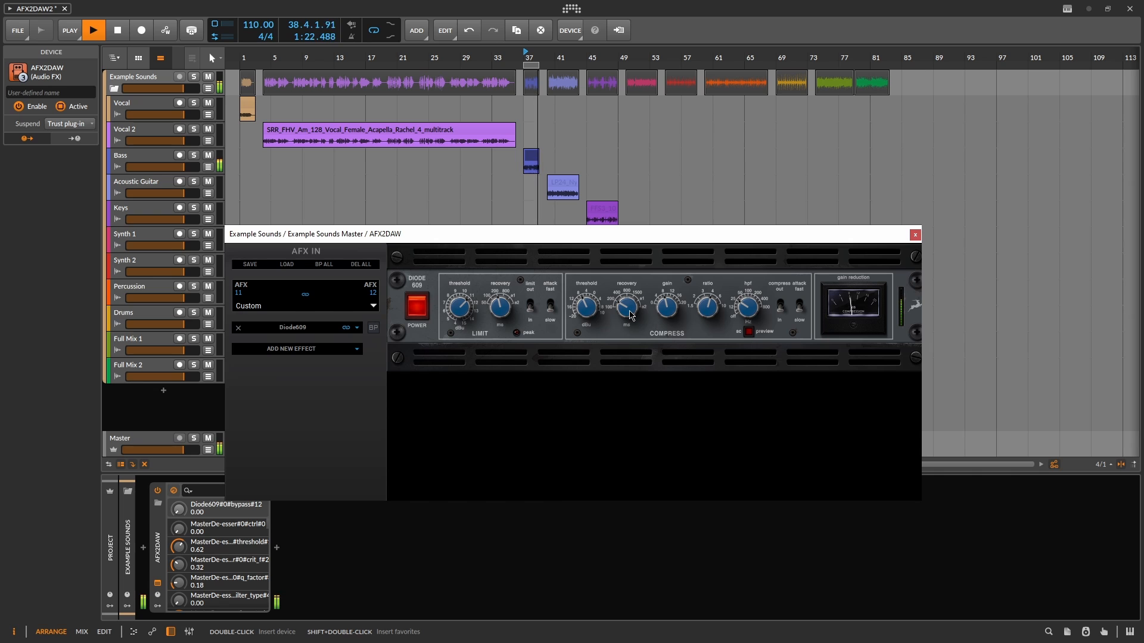
- Set the compress recovery to 0.00 and the limit recovery to 0.20, and compare the bass against bypass
left_click_drag(631, 314, 630, 326)
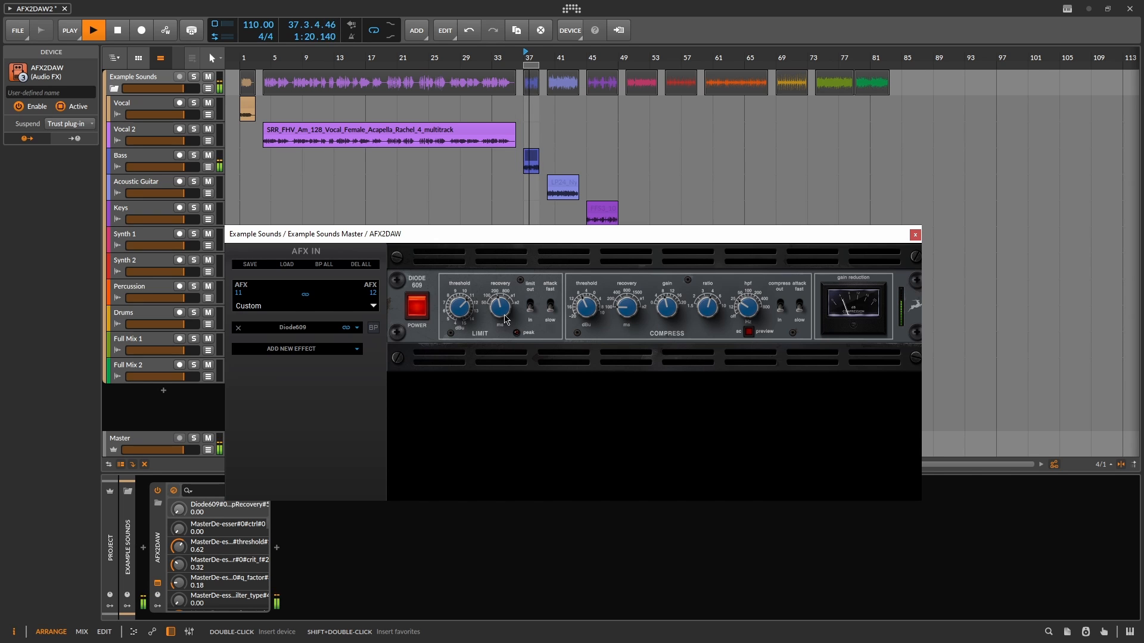
left_click_drag(505, 319, 502, 321)
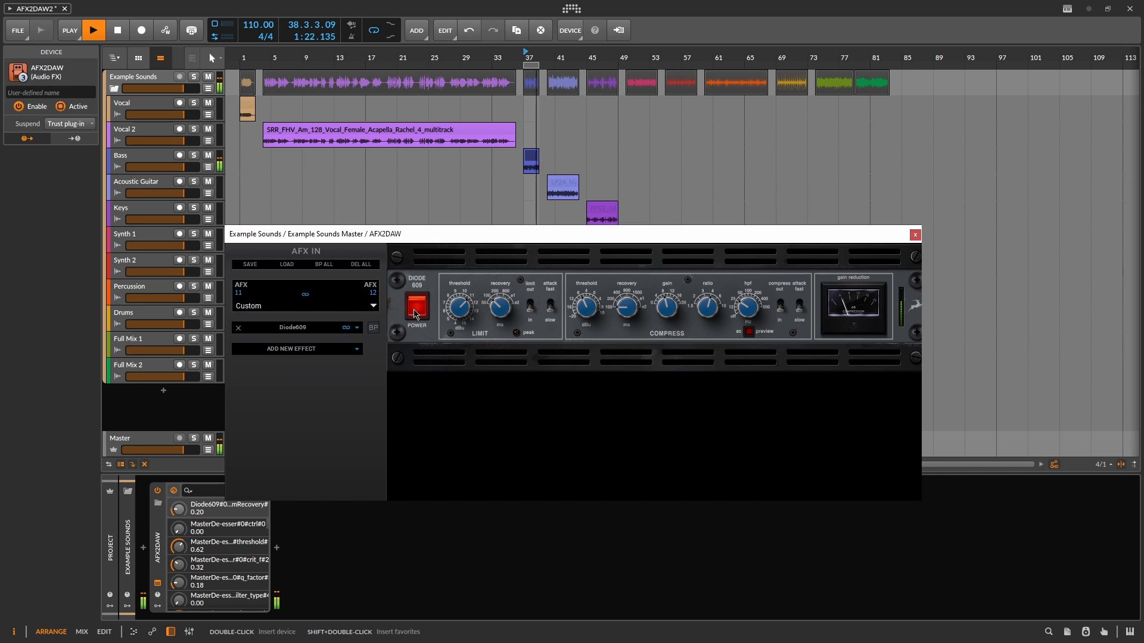
left_click(374, 329)
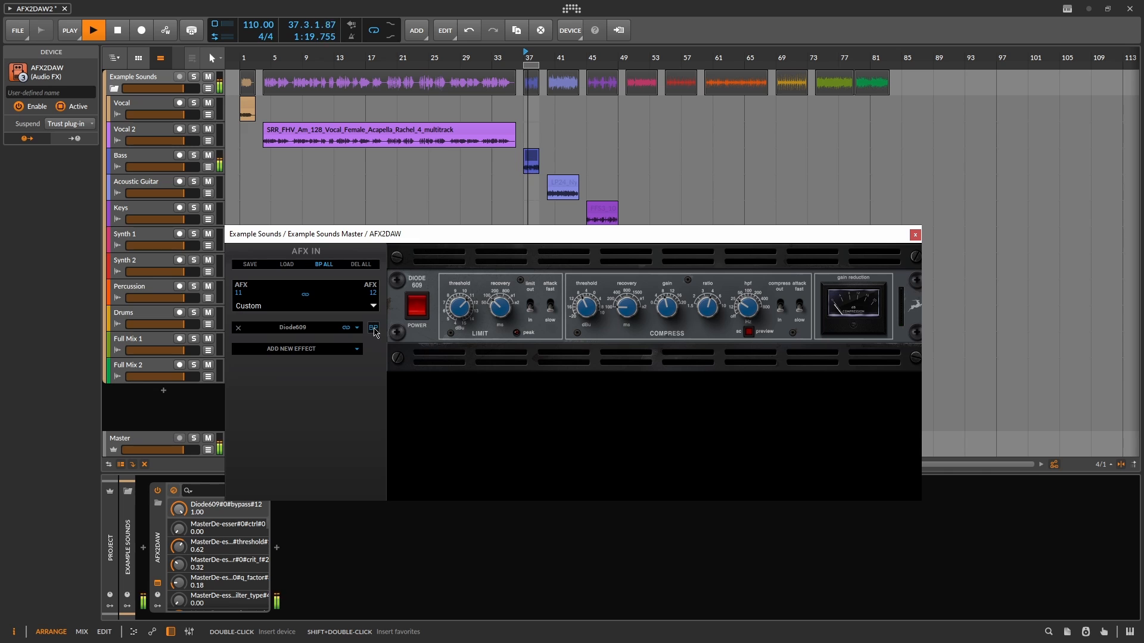
left_click(373, 328)
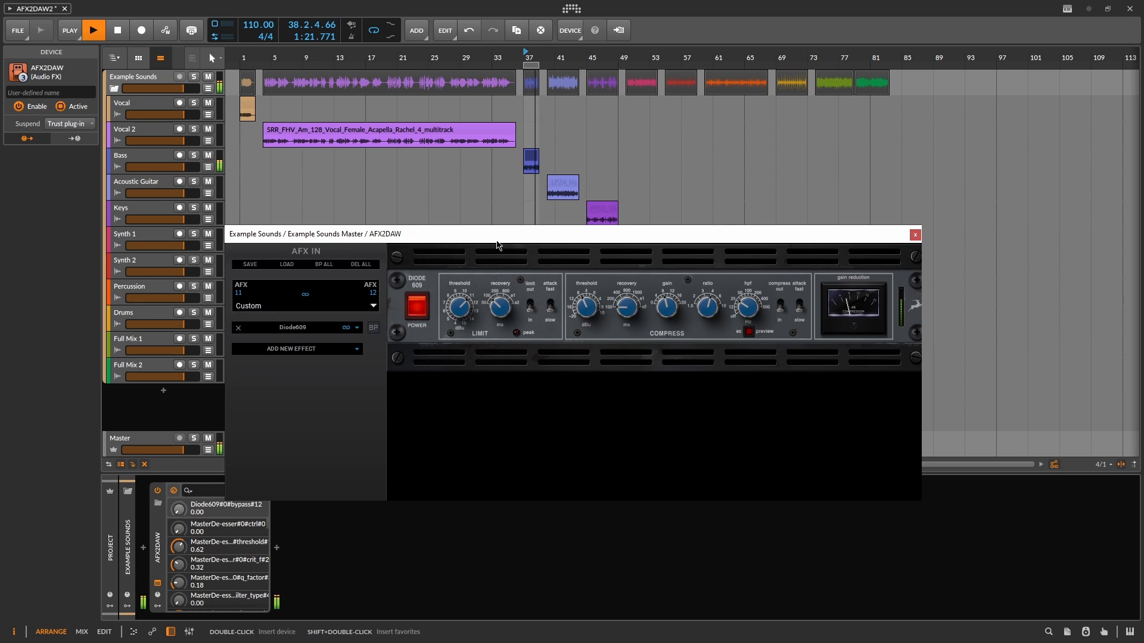
- Restart playback from the Acoustic Guitar clip and switch the Diode609 limiter out
left_click(560, 185)
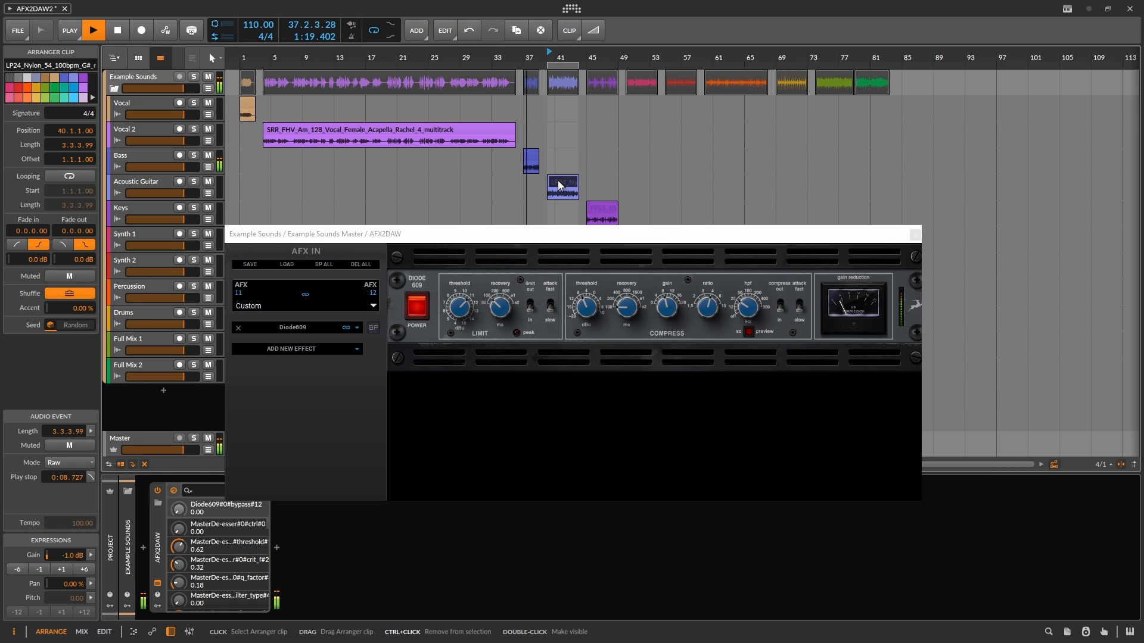
key("space")
key("space")
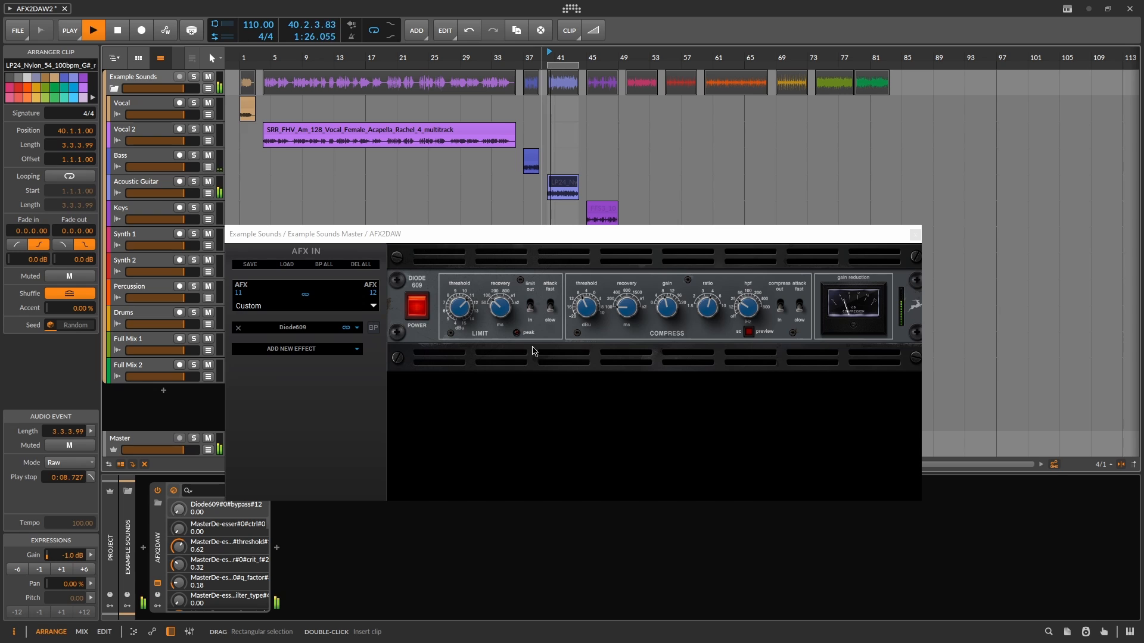
left_click(530, 305)
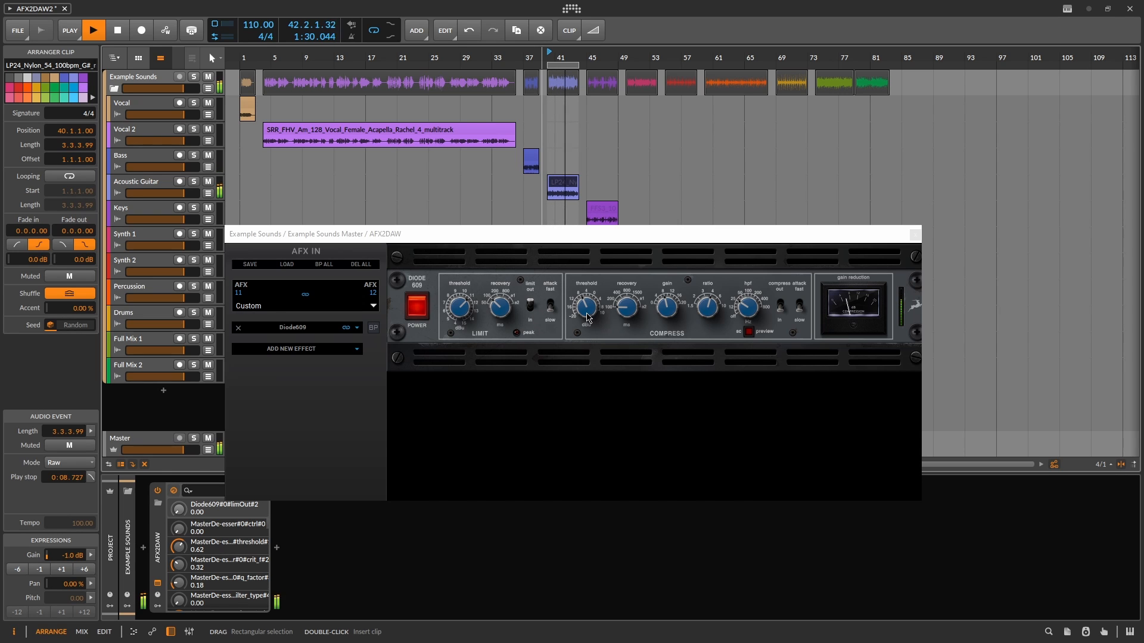
- Raise the compress recovery for the guitar, set the compress threshold to 0.53 and switch its attack to fast
left_click_drag(587, 318, 629, 291)
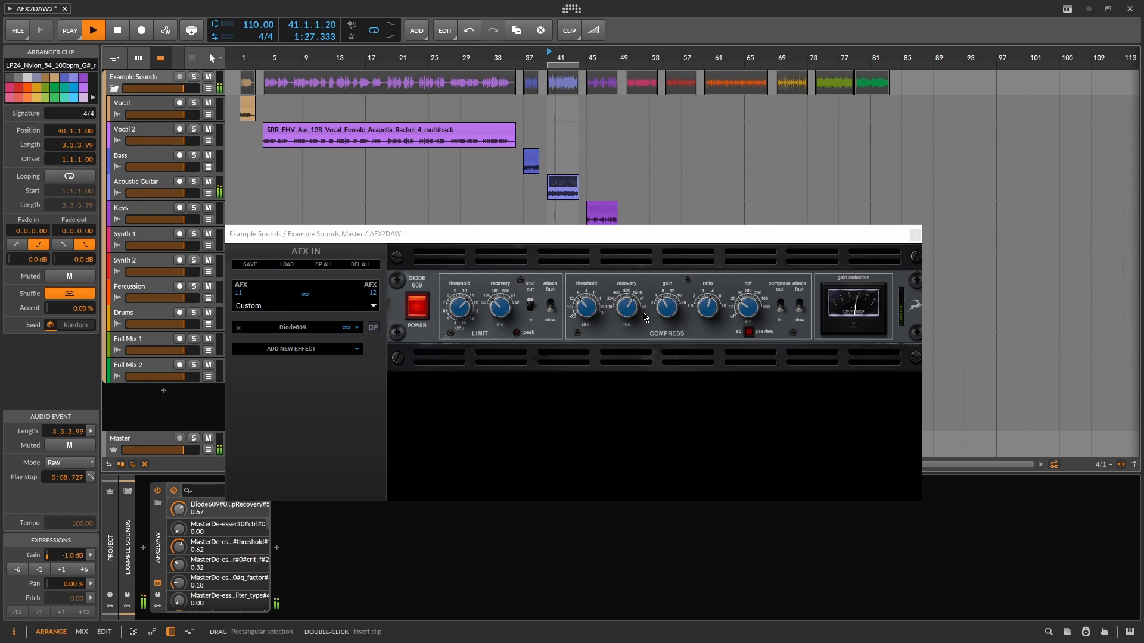
left_click_drag(635, 311, 594, 313)
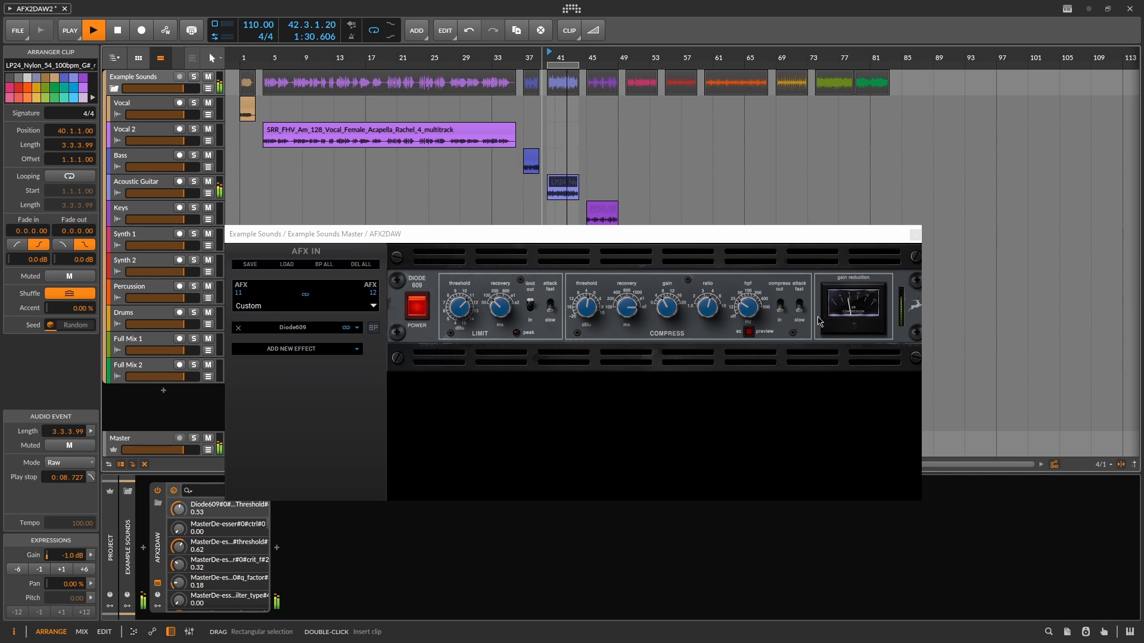
left_click(798, 311)
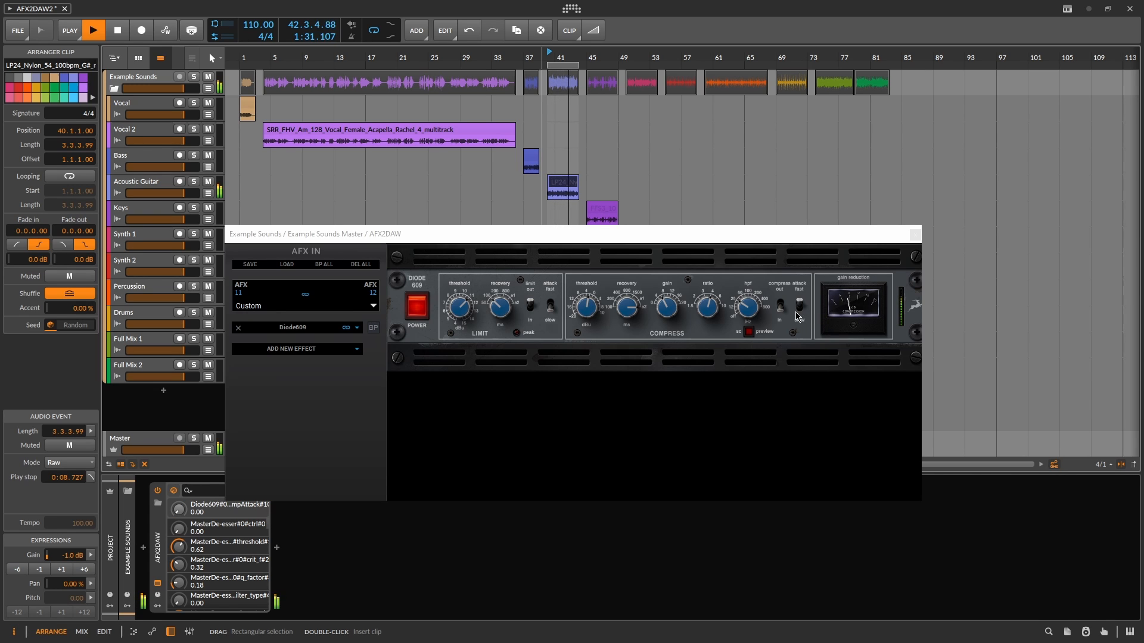
- Compare the guitar sound with the Diode609 bypassed and active, ending with the effect active
left_click(371, 331)
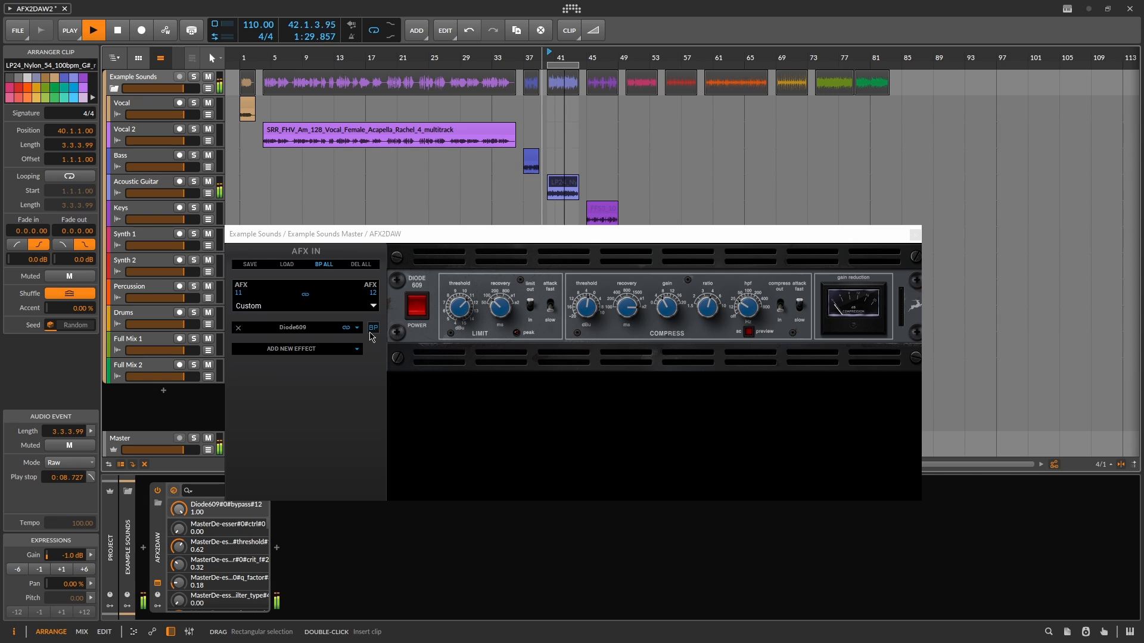
left_click(371, 331)
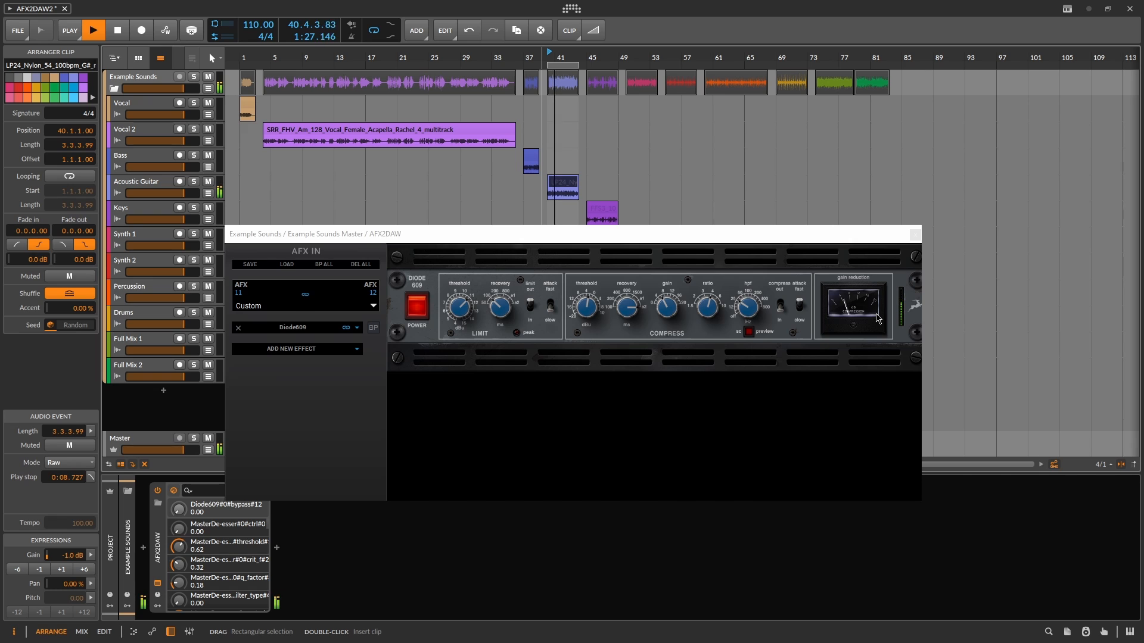
left_click(372, 328)
left_click(372, 331)
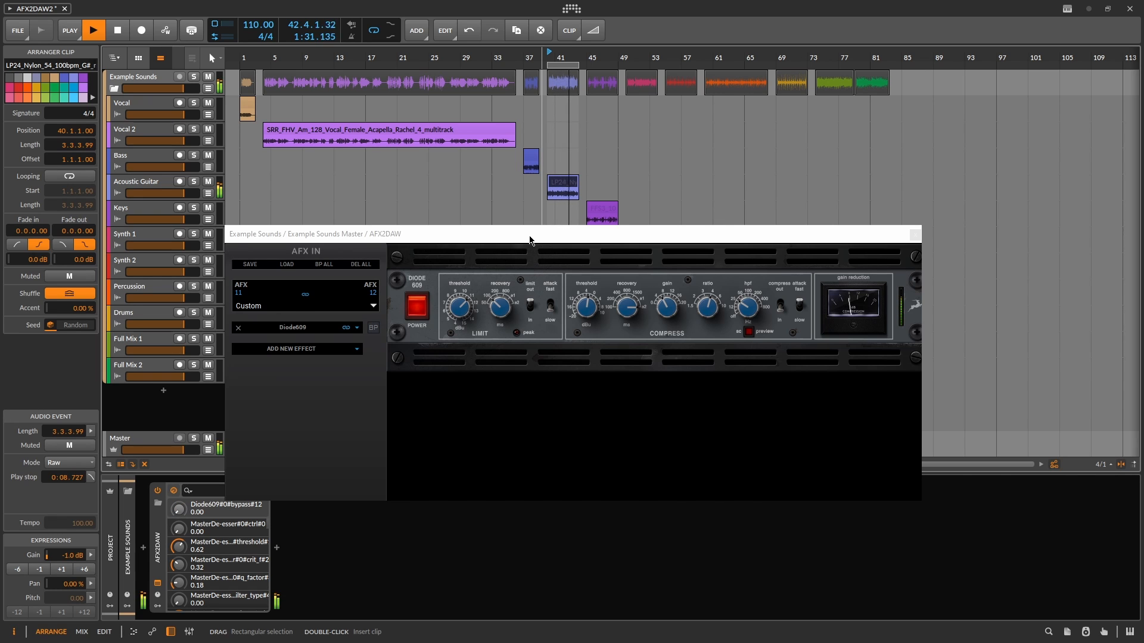
- Play the Keys clip, set the compressor's HPF to 0.57, and briefly audition the sidechain preview
left_click_drag(529, 240, 530, 266)
left_click(603, 203)
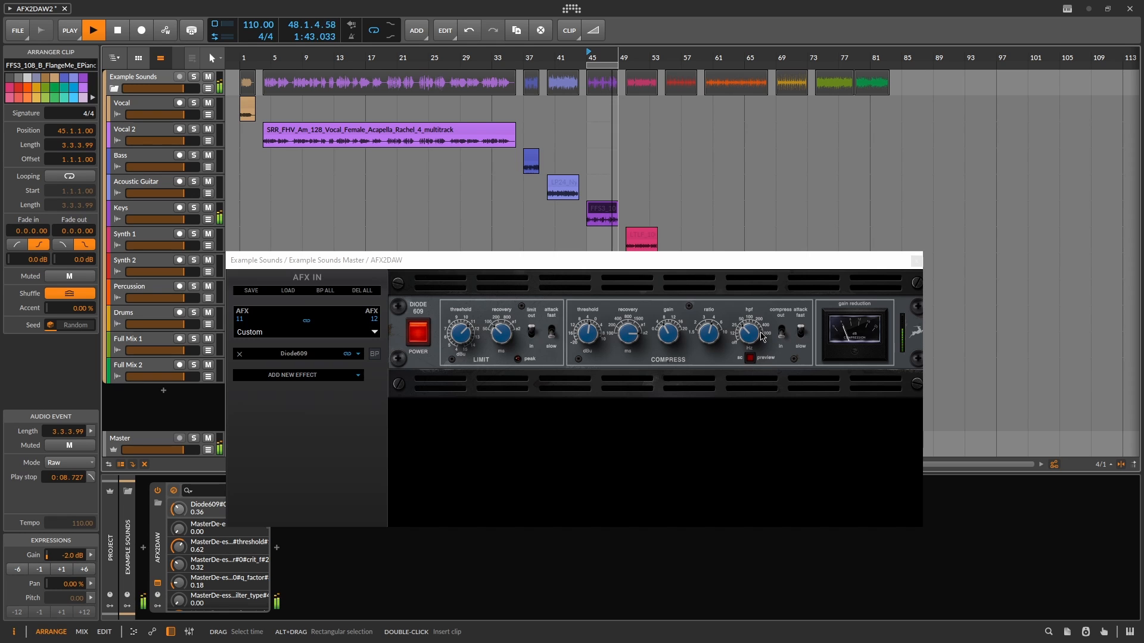
left_click_drag(761, 338, 762, 328)
key("space")
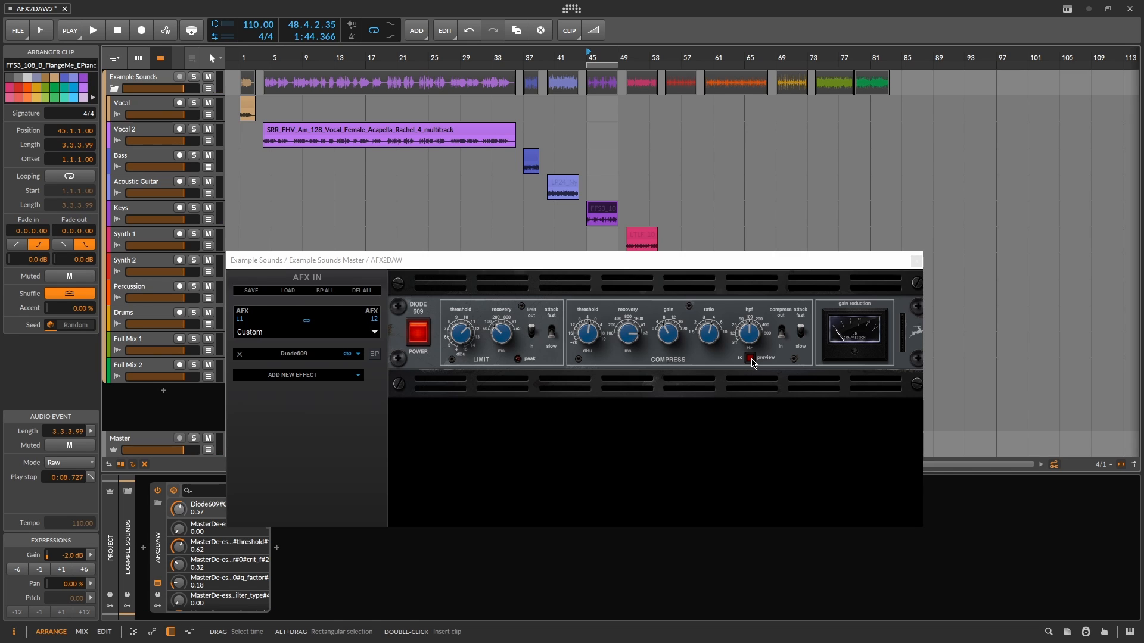
key("space")
left_click(750, 359)
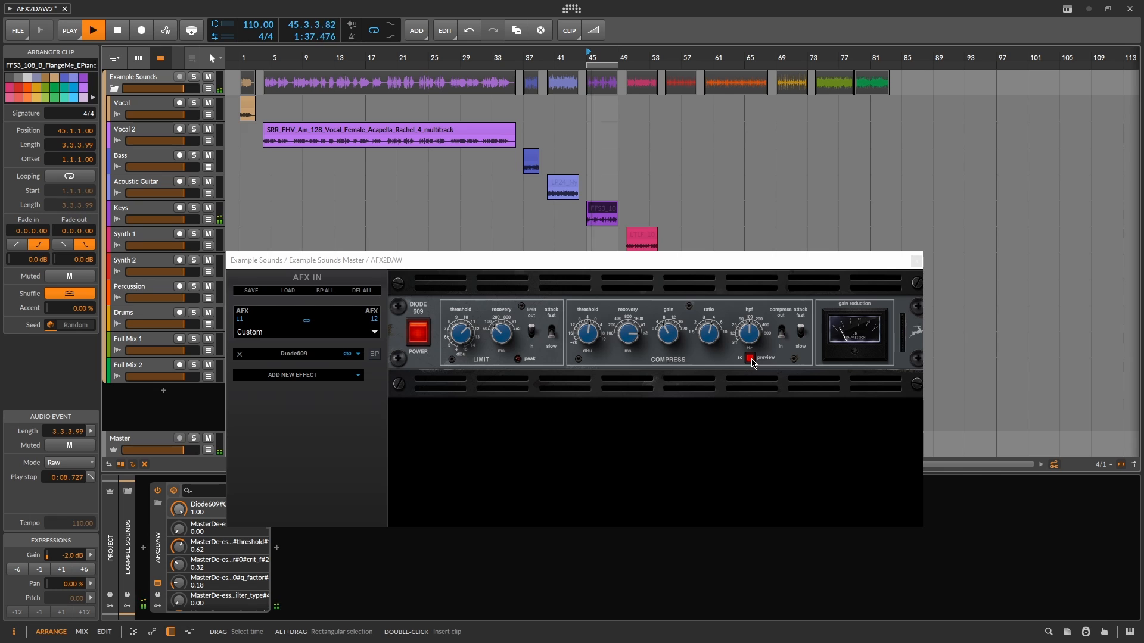
left_click(751, 359)
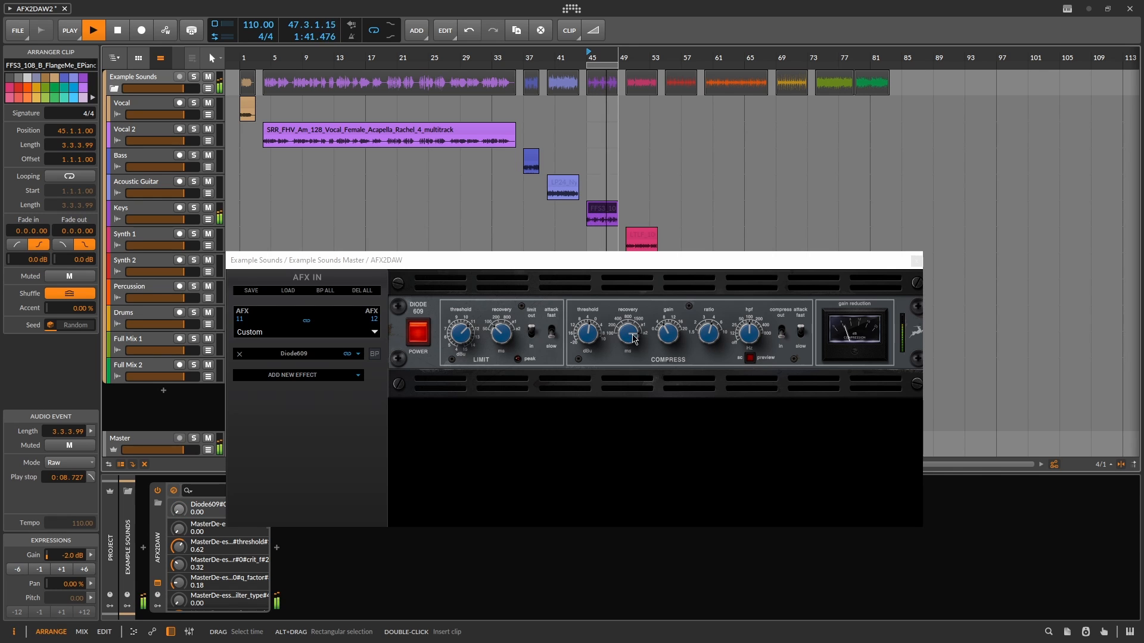
- Set the compressor's recovery to 0.33, ratio to 0.80 and threshold to 0.40 for the keys, and change the attack speed
left_click_drag(633, 334, 636, 345)
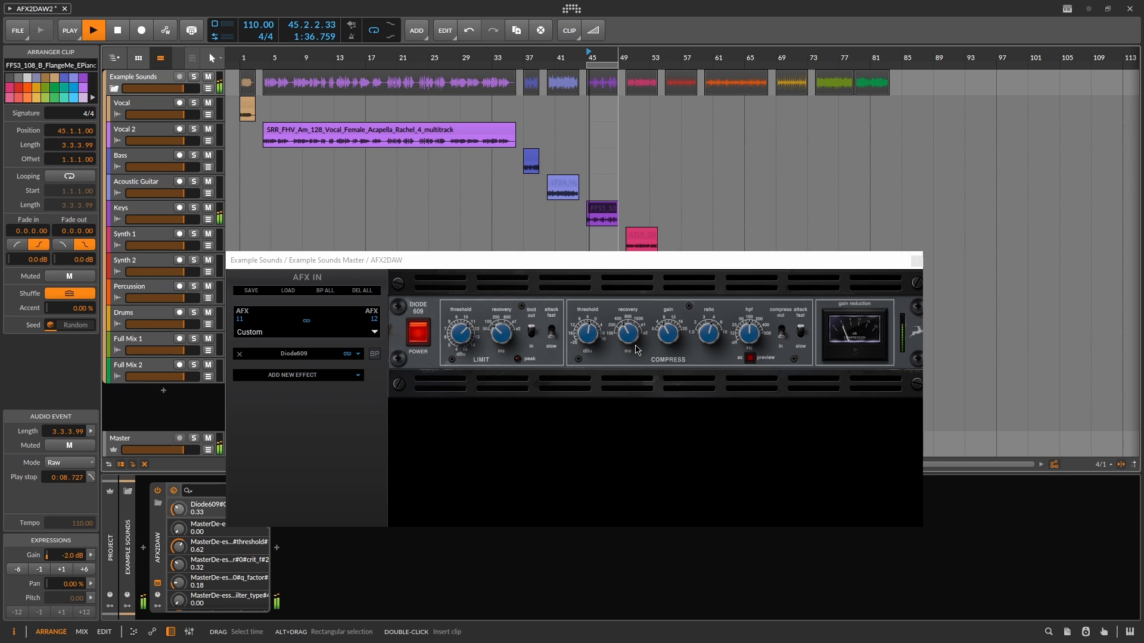
left_click_drag(710, 338, 711, 338)
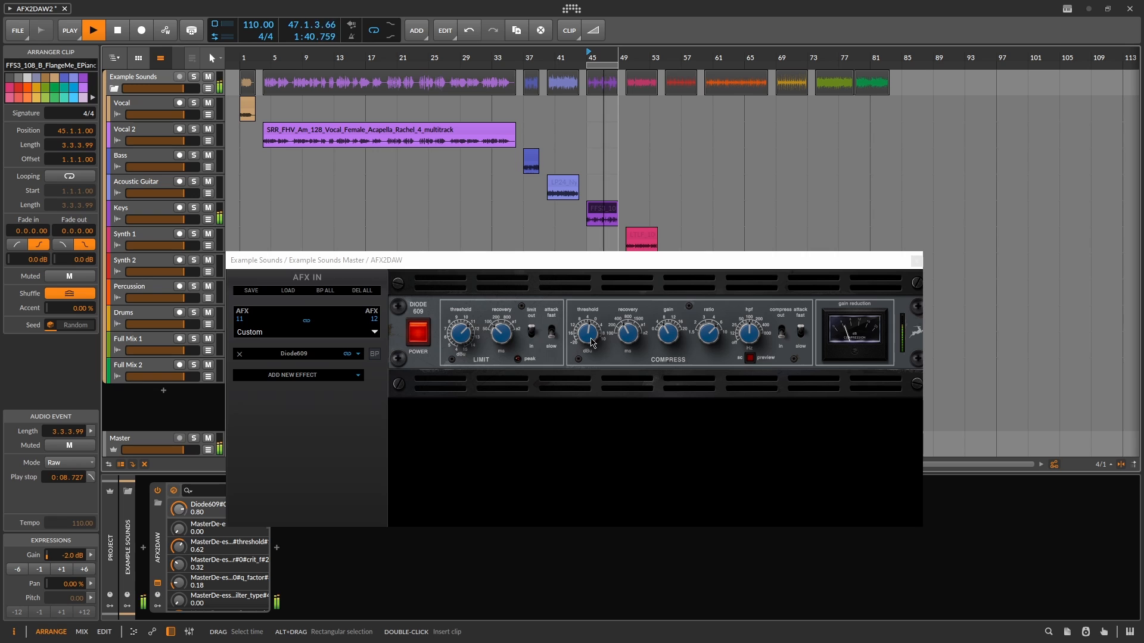
left_click_drag(592, 342, 589, 348)
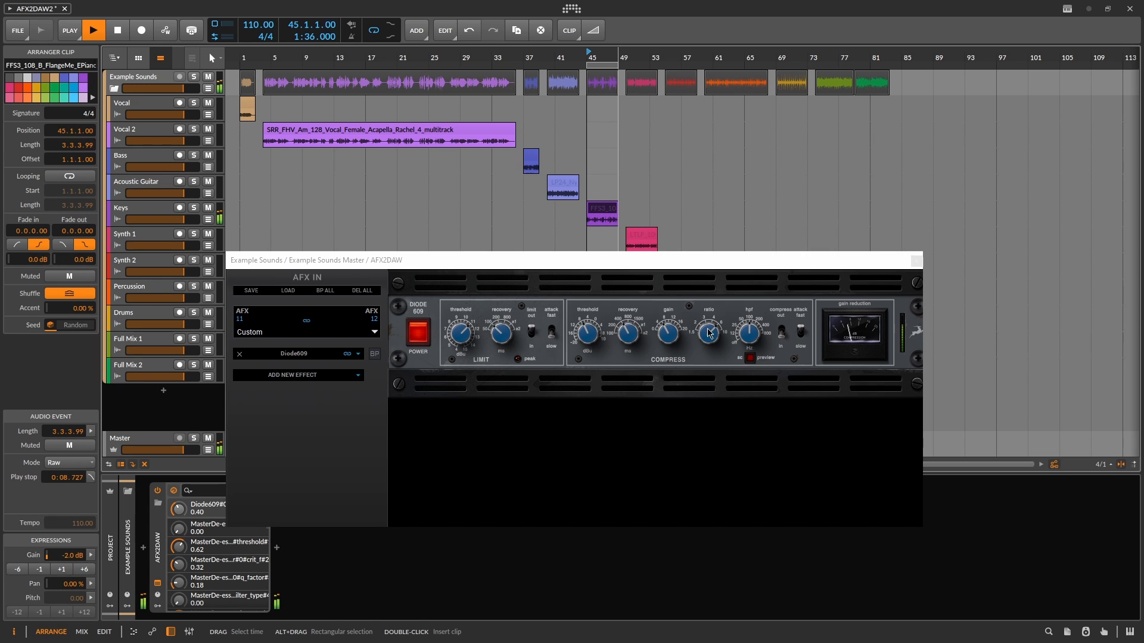
left_click(803, 328)
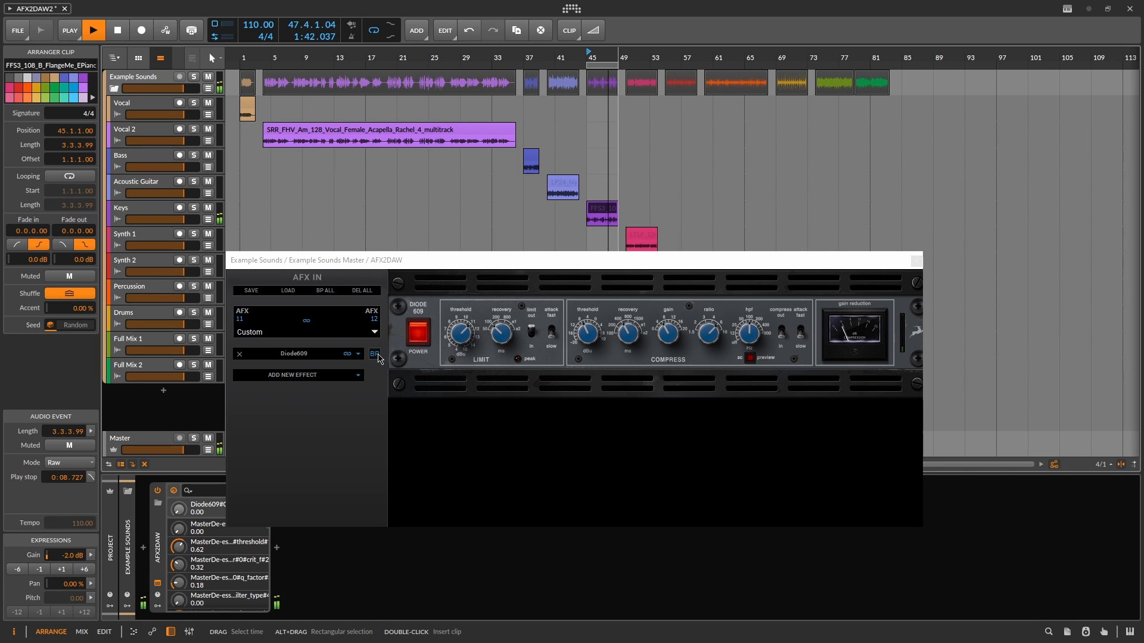
- Cue the Percussion clip for playback, power off the Diode609 and stop playback
left_click(916, 260)
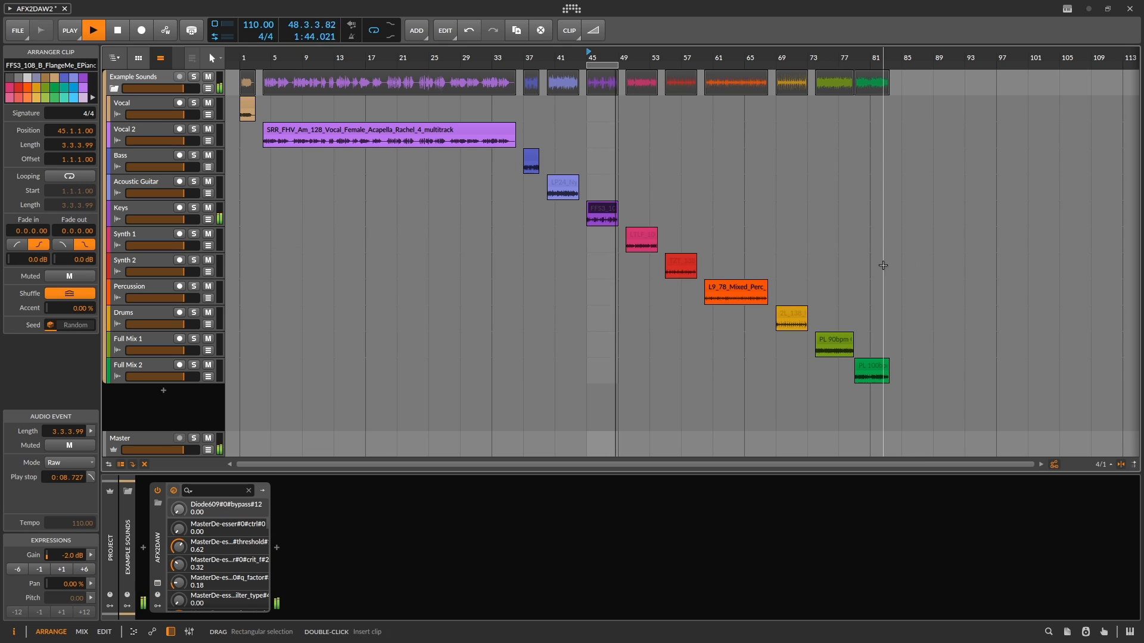
left_click(822, 338)
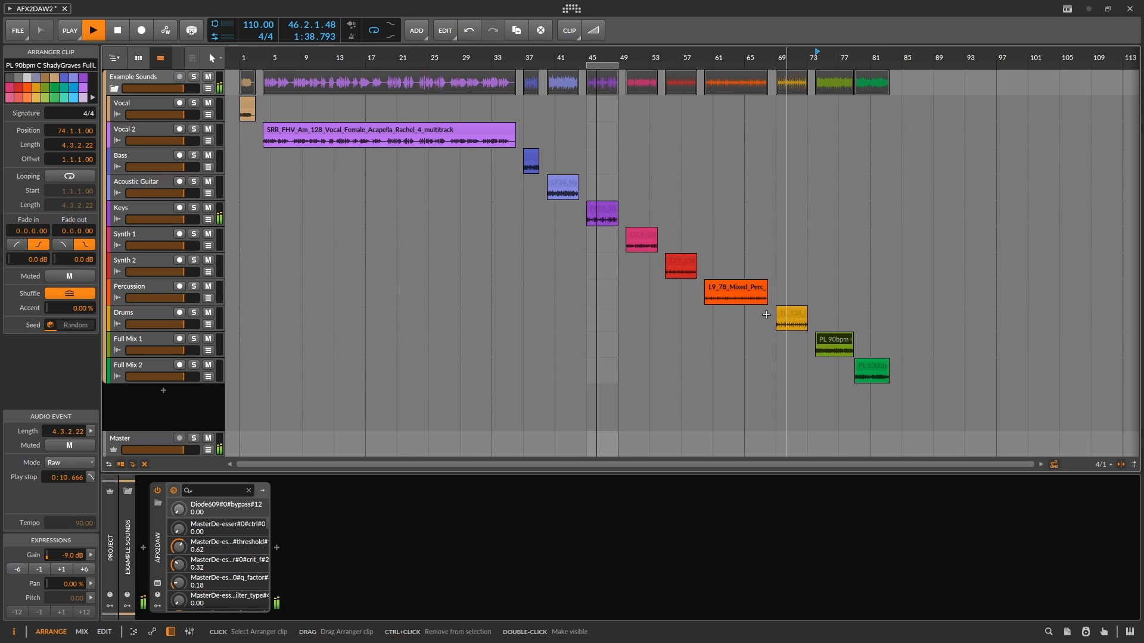
left_click(738, 283)
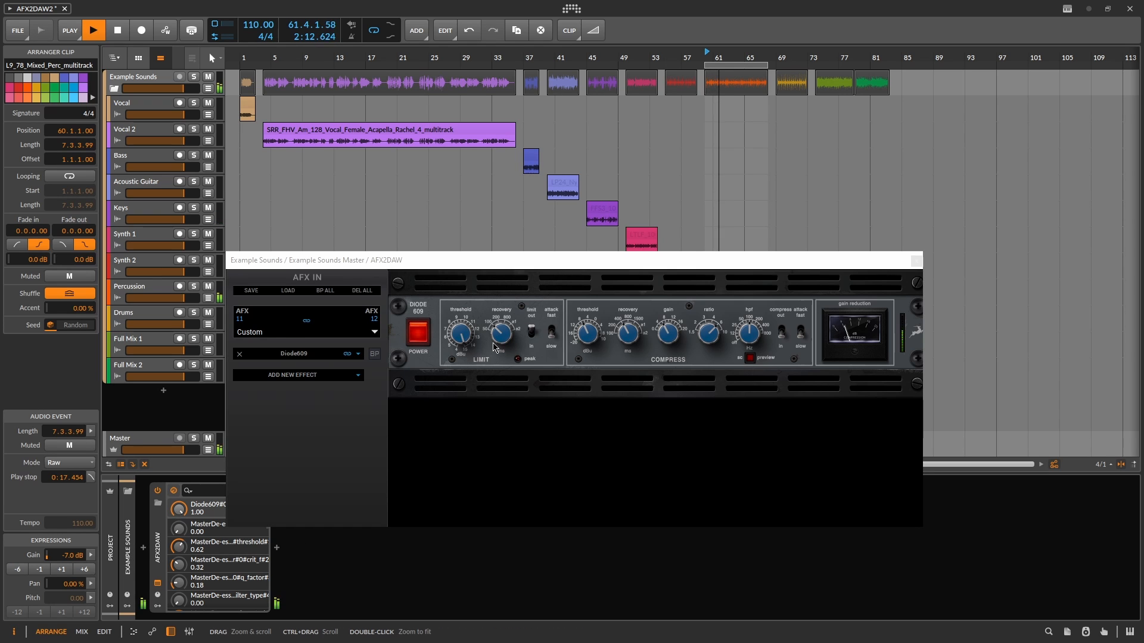
left_click(425, 342)
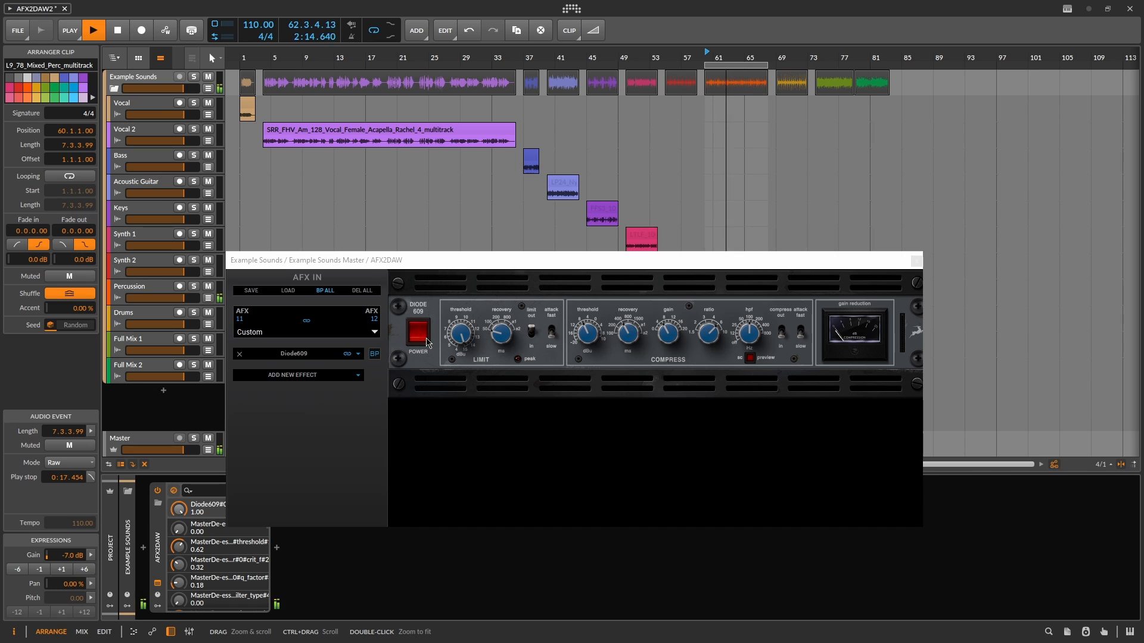
key("space")
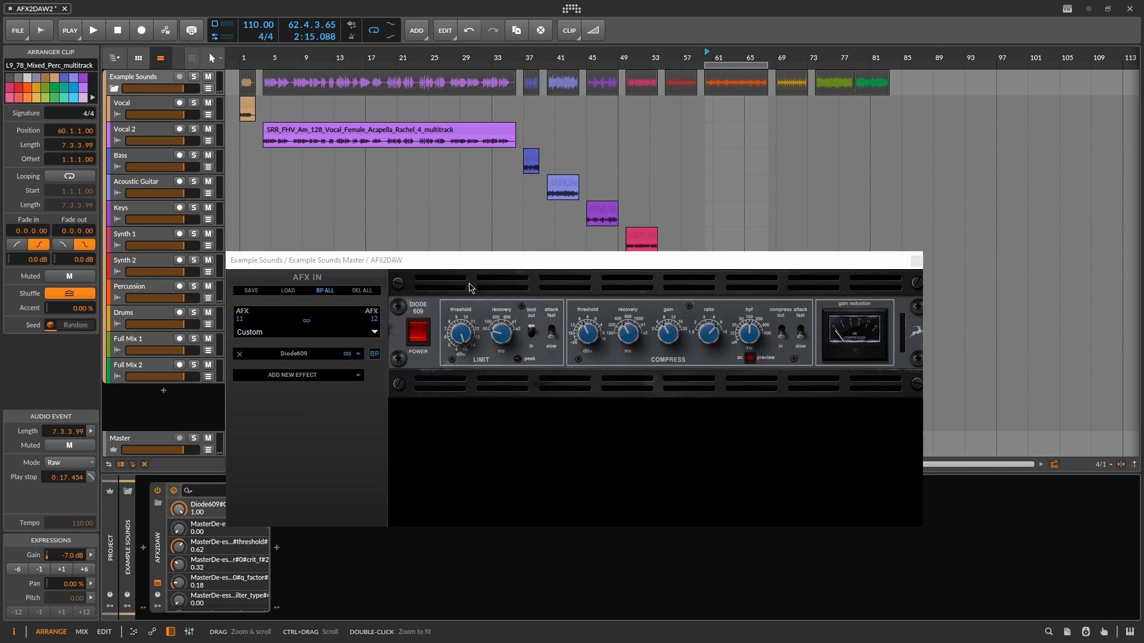
- Restart the percussion playback, switch the Diode609 limiter in, and adjust the compress gain
left_click(420, 260)
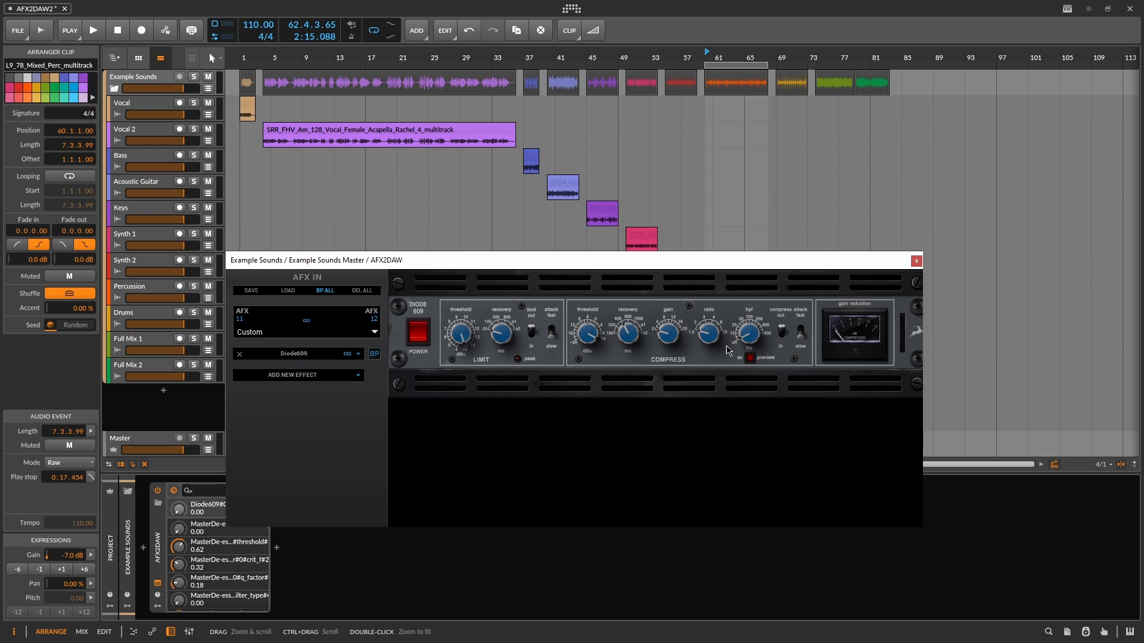
key("space")
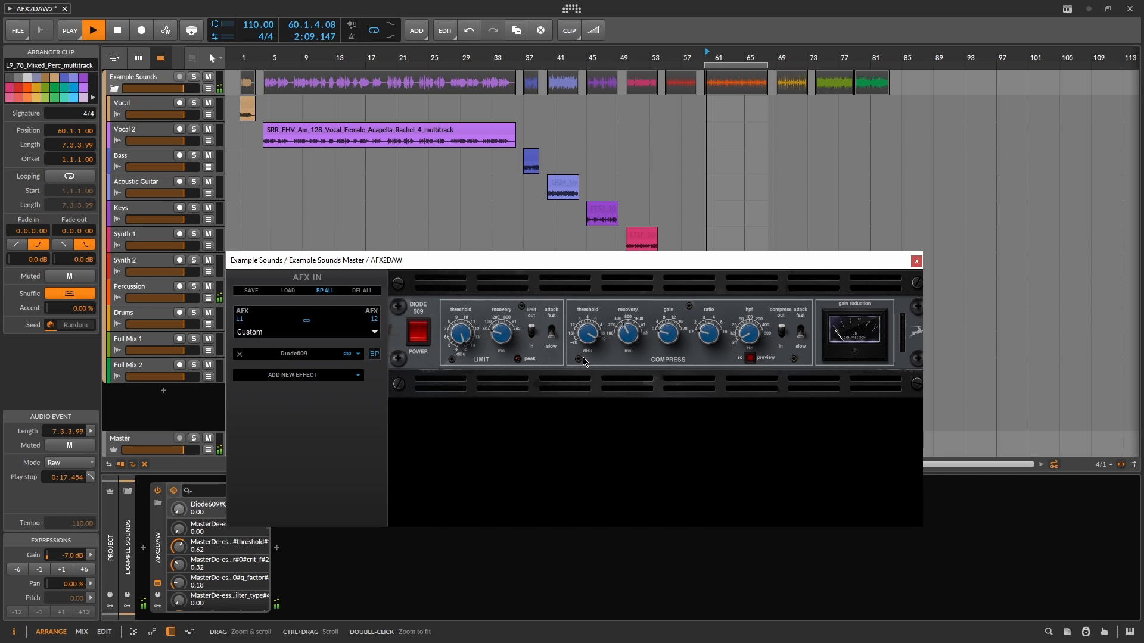
left_click(532, 332)
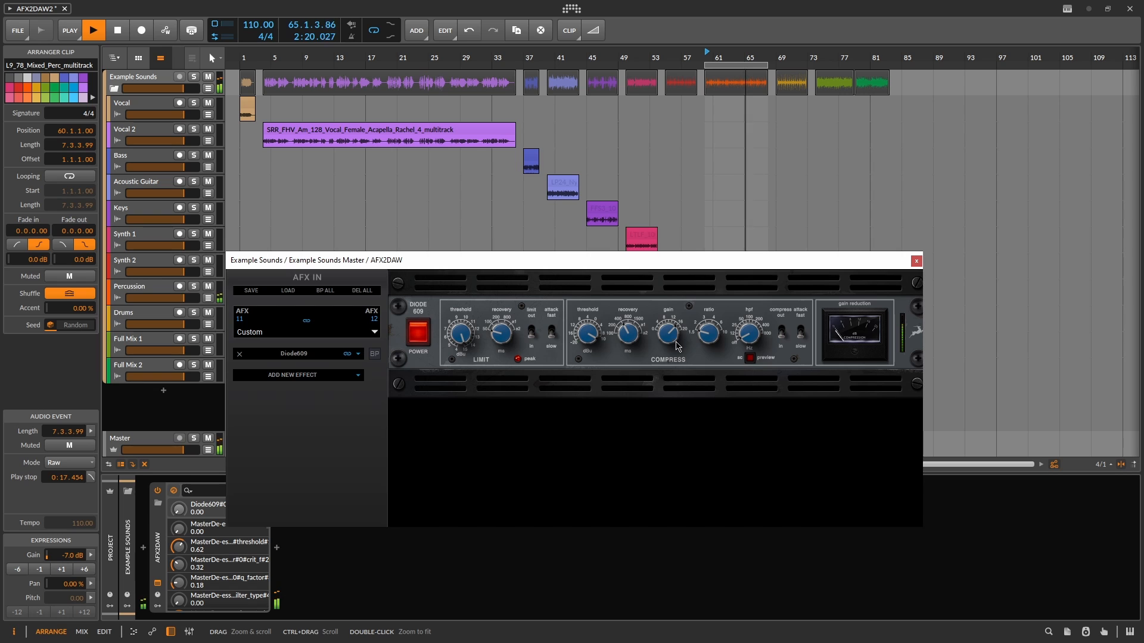
left_click_drag(670, 340, 674, 348)
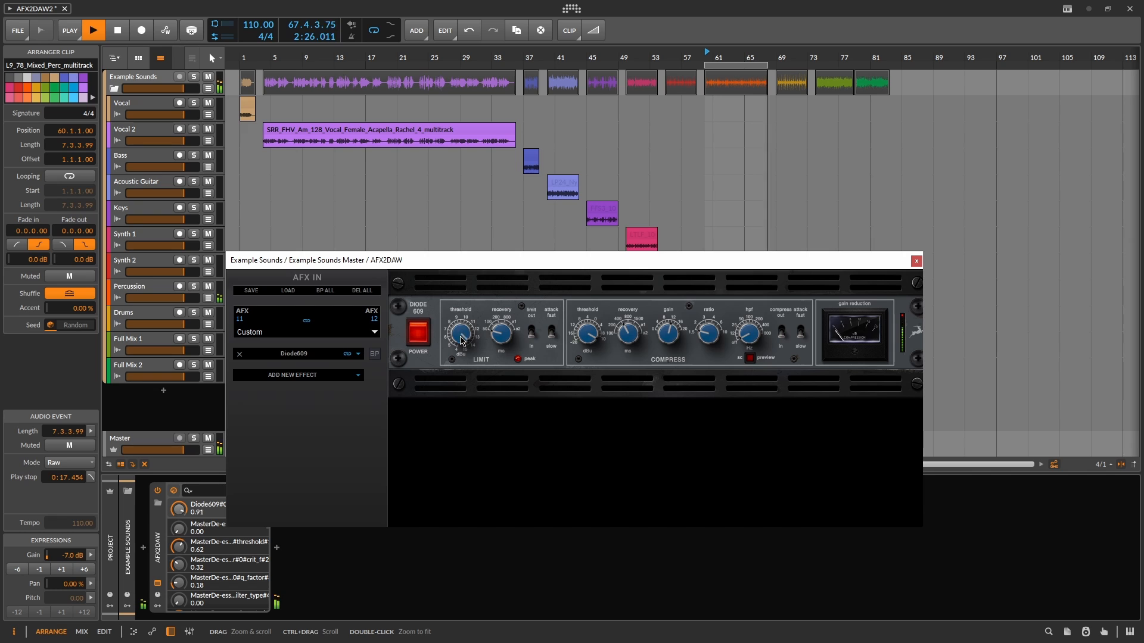
- Adjust the limiter threshold for the percussion, set the compress threshold to 0.33, and adjust the compress recovery and ratio
left_click_drag(463, 341, 453, 386)
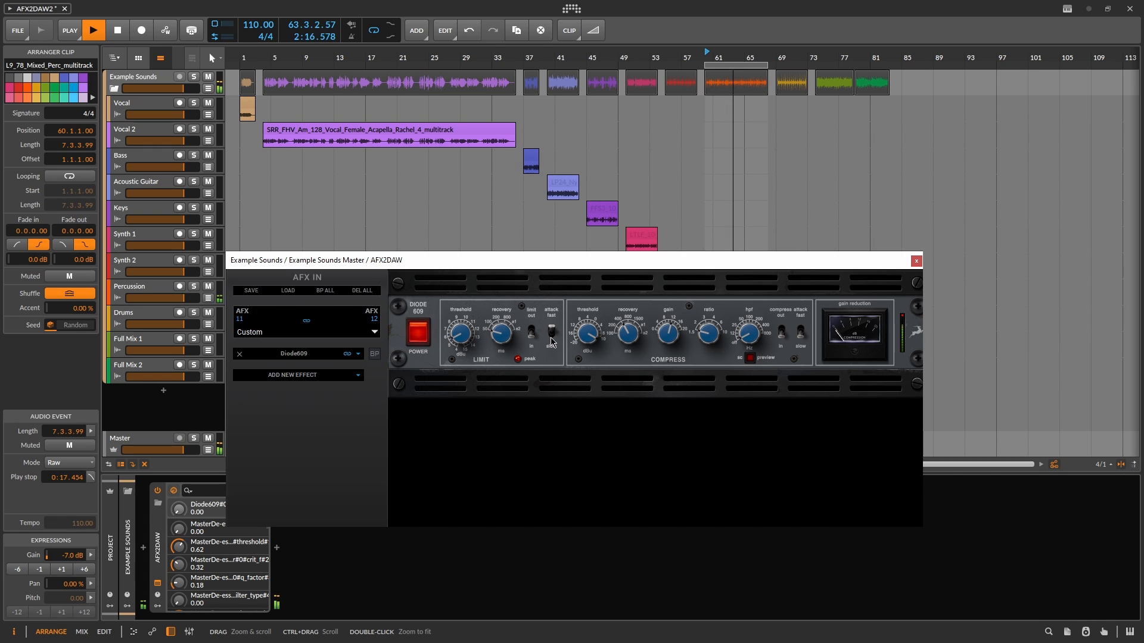
left_click_drag(588, 335, 582, 359)
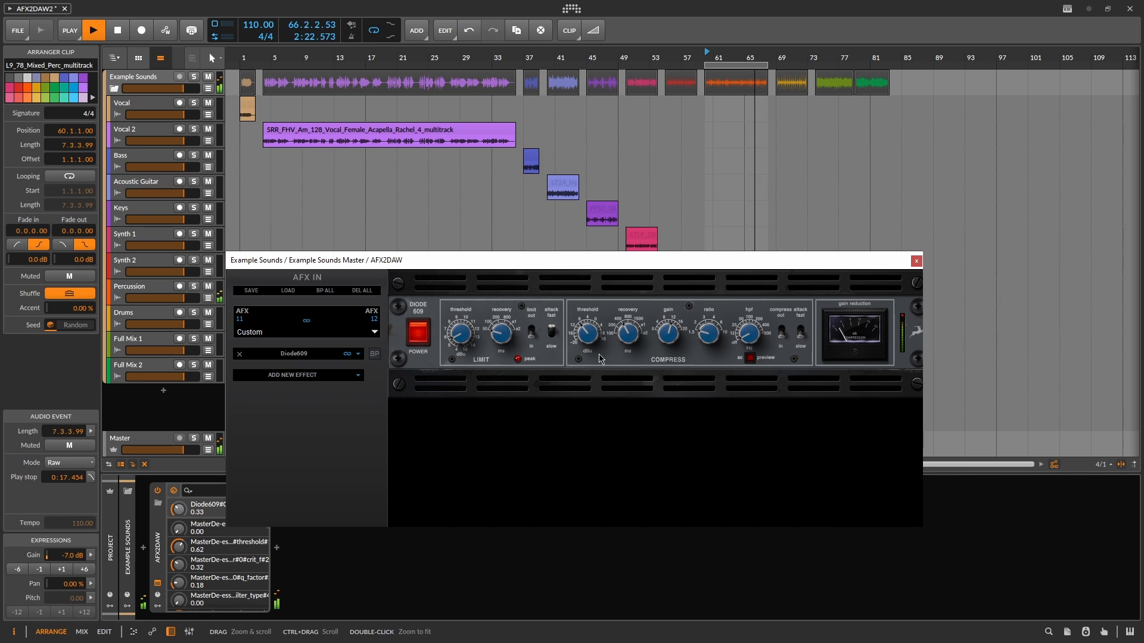
left_click(637, 338)
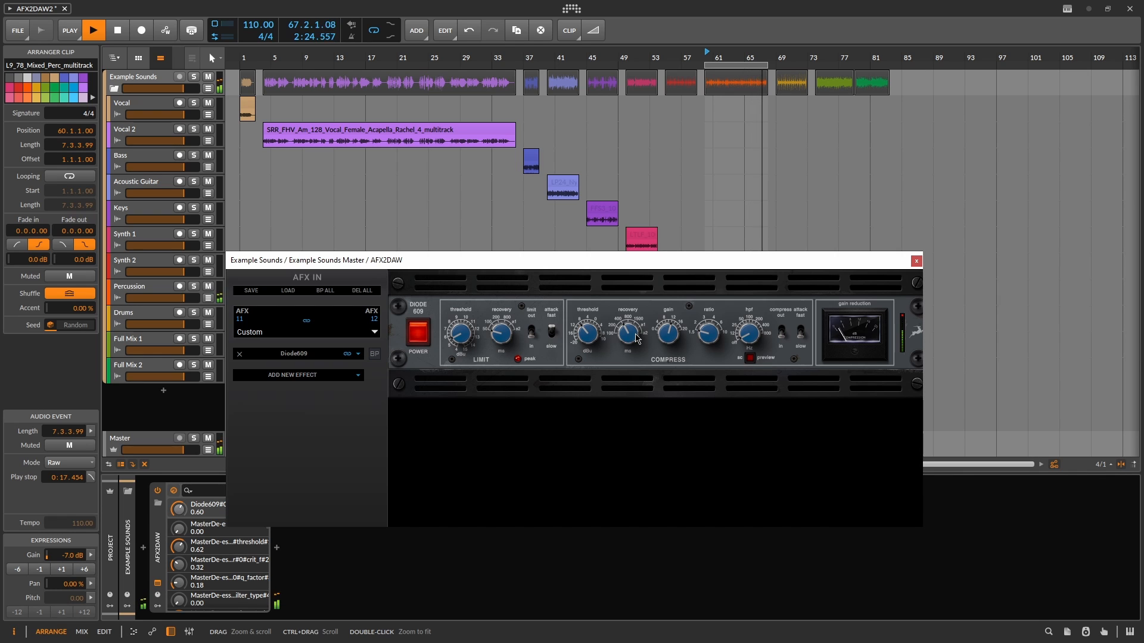
left_click_drag(637, 341, 629, 344)
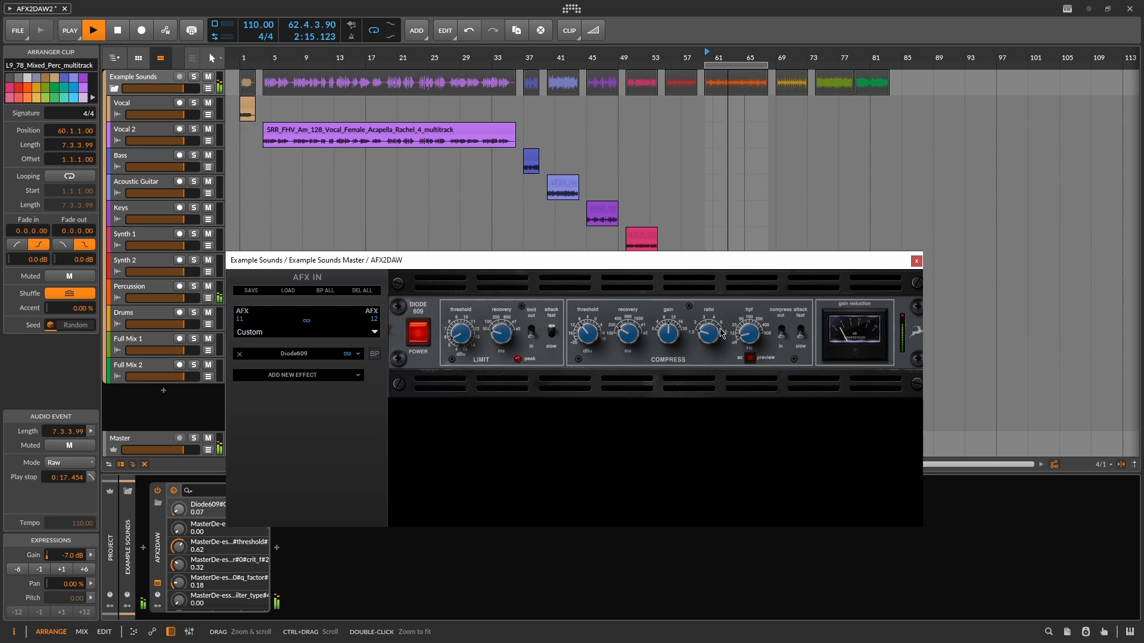
left_click_drag(709, 333, 708, 329)
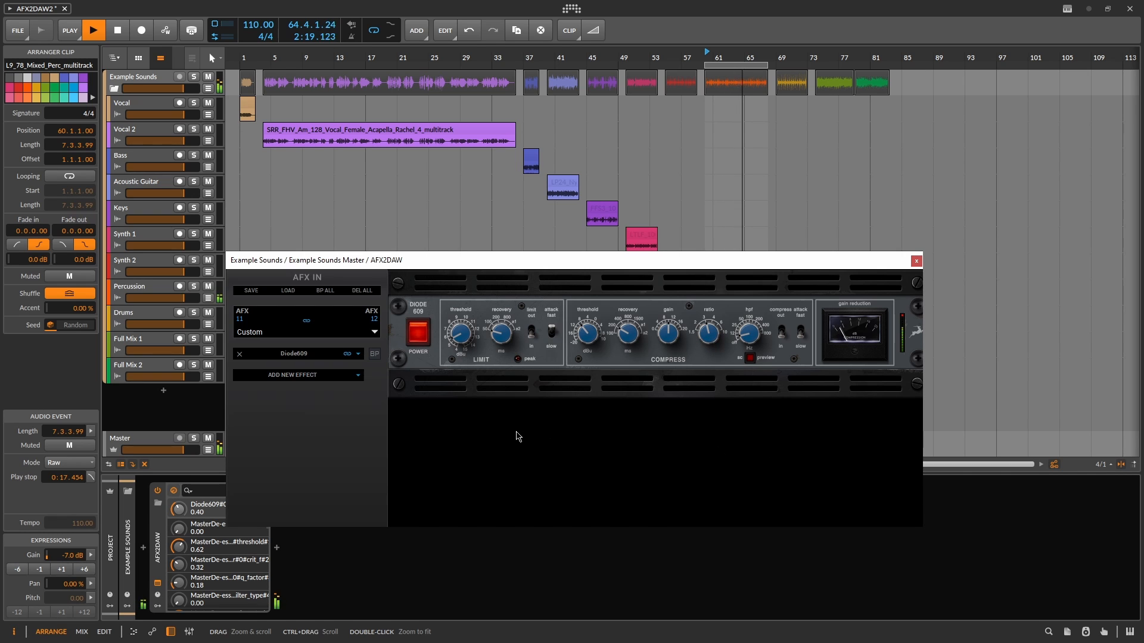
- Compare the percussion with the Diode609 bypassed and active, and close the plugin window
left_click(374, 354)
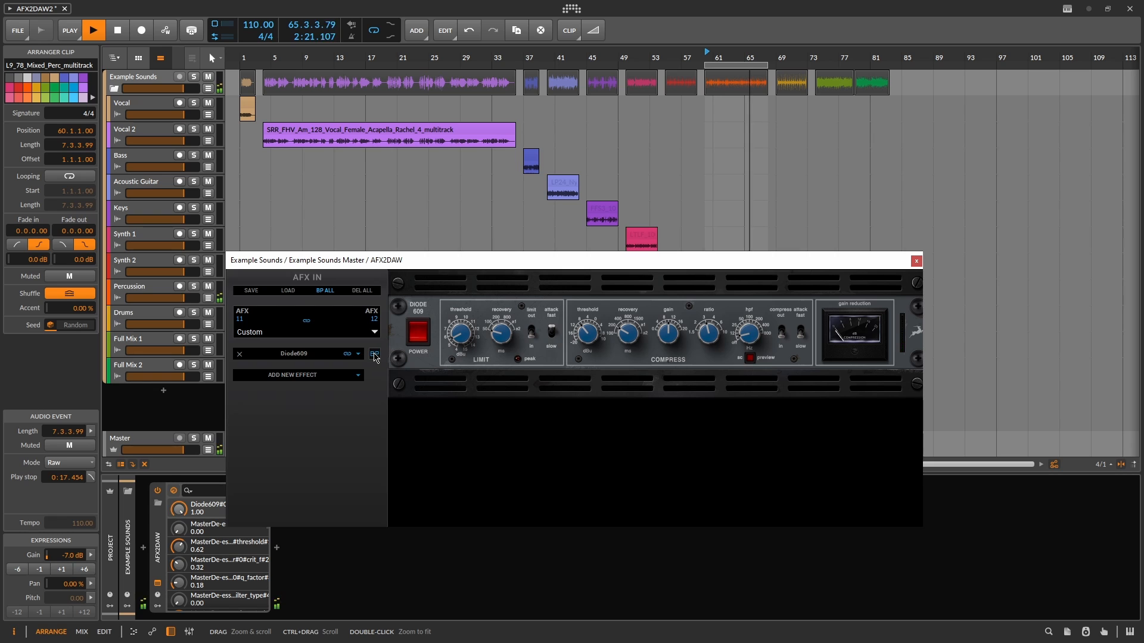
left_click(374, 354)
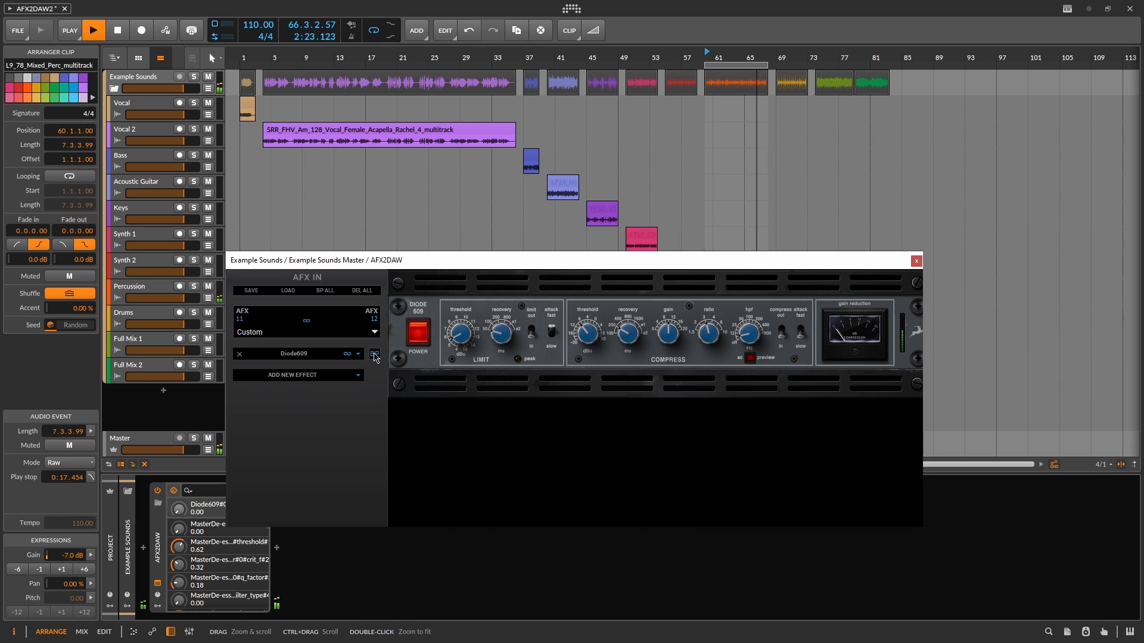
left_click(916, 261)
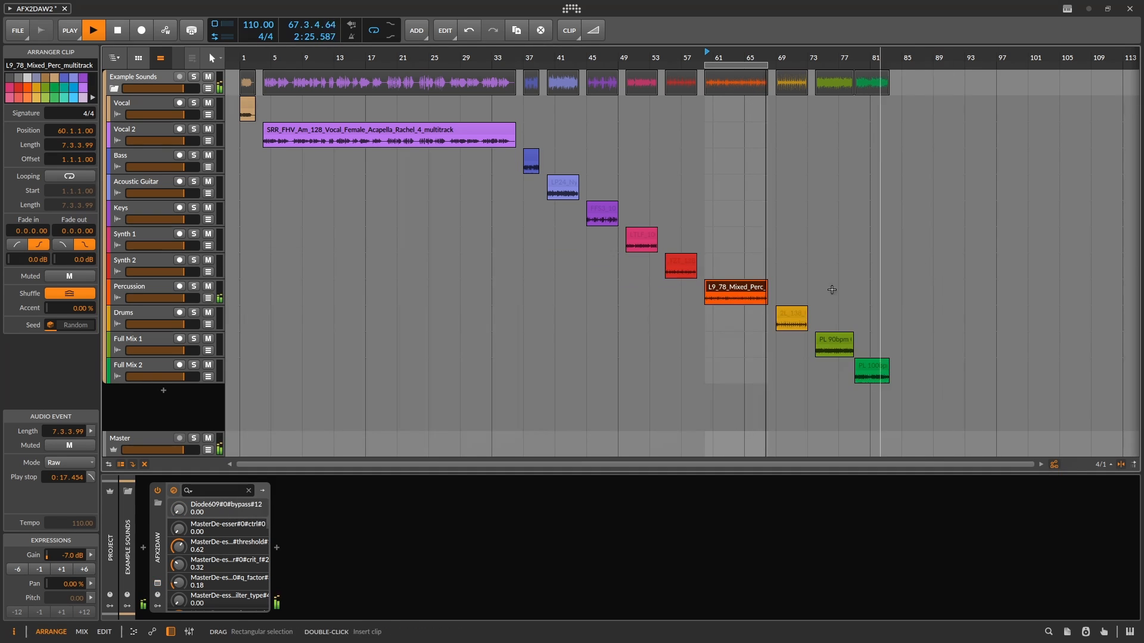
- Stop the percussion, select the Full Mix 1 clip and briefly play it with the AFX2DAW window reopened
left_click(737, 256)
key("space")
left_click(841, 342)
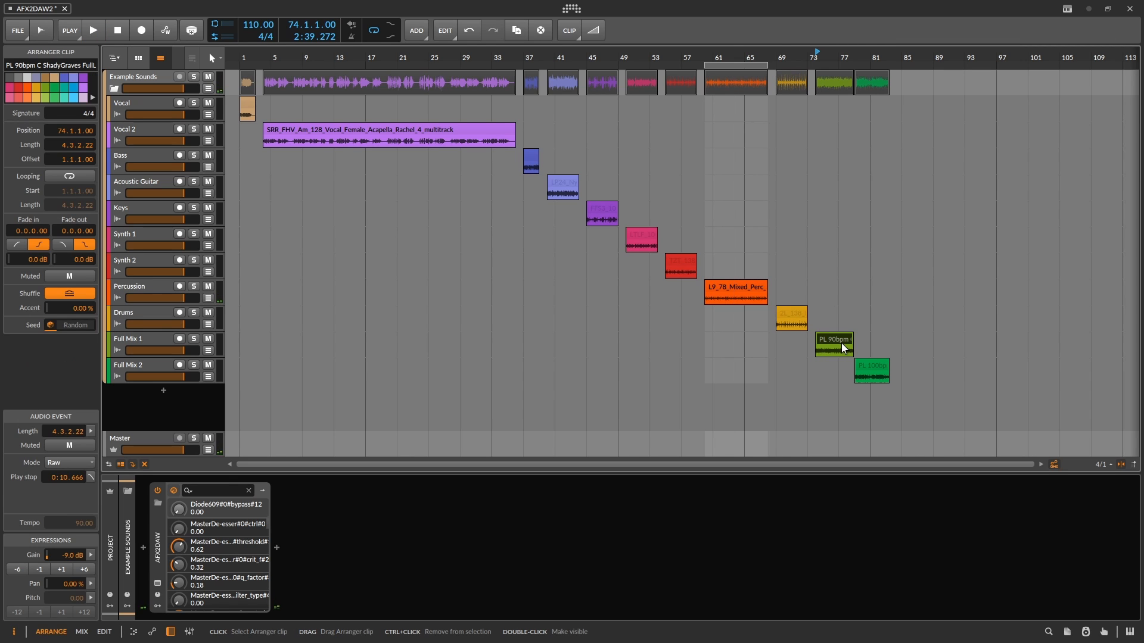
key("space")
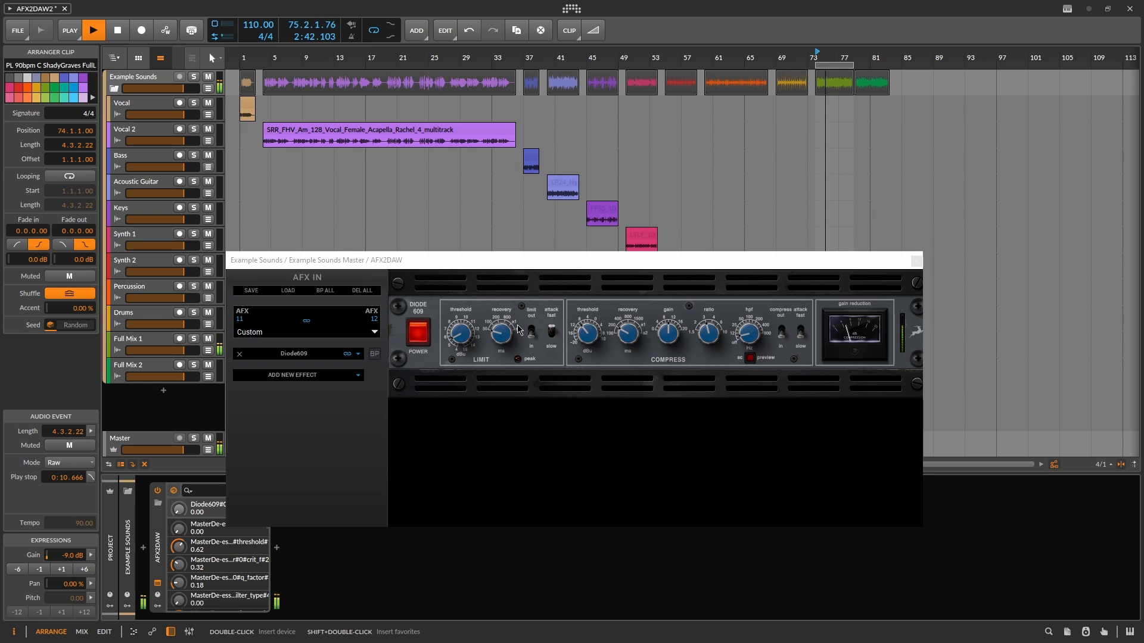
key("space")
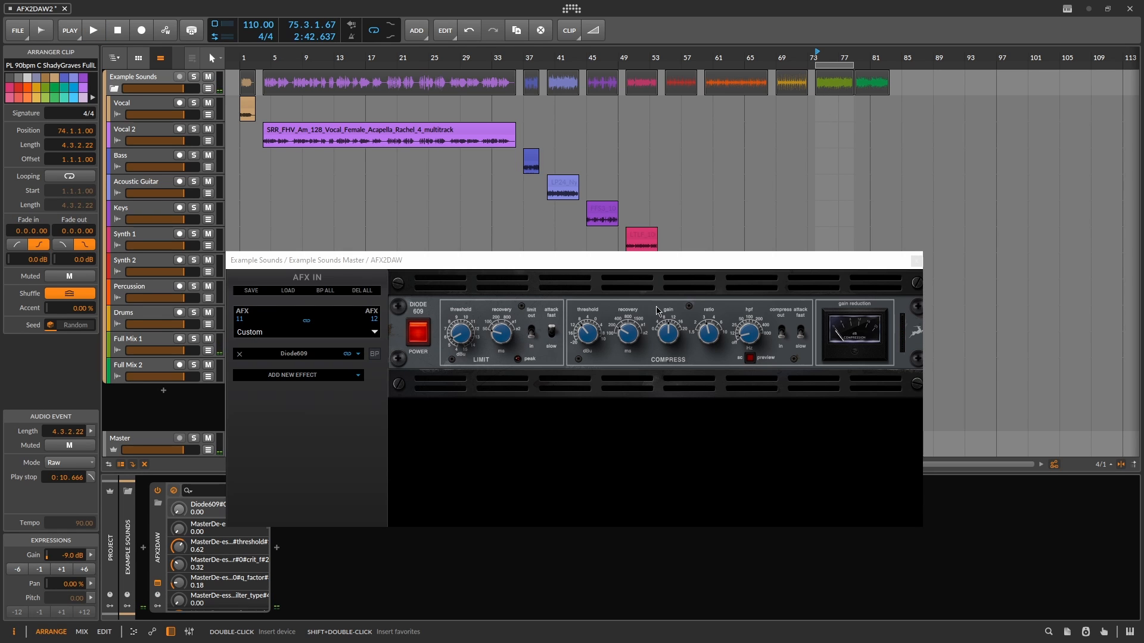
- Reposition the plugin window, set the compress threshold to 1.00, restart playback and set the compress gain to 0.20
left_click_drag(657, 262, 641, 242)
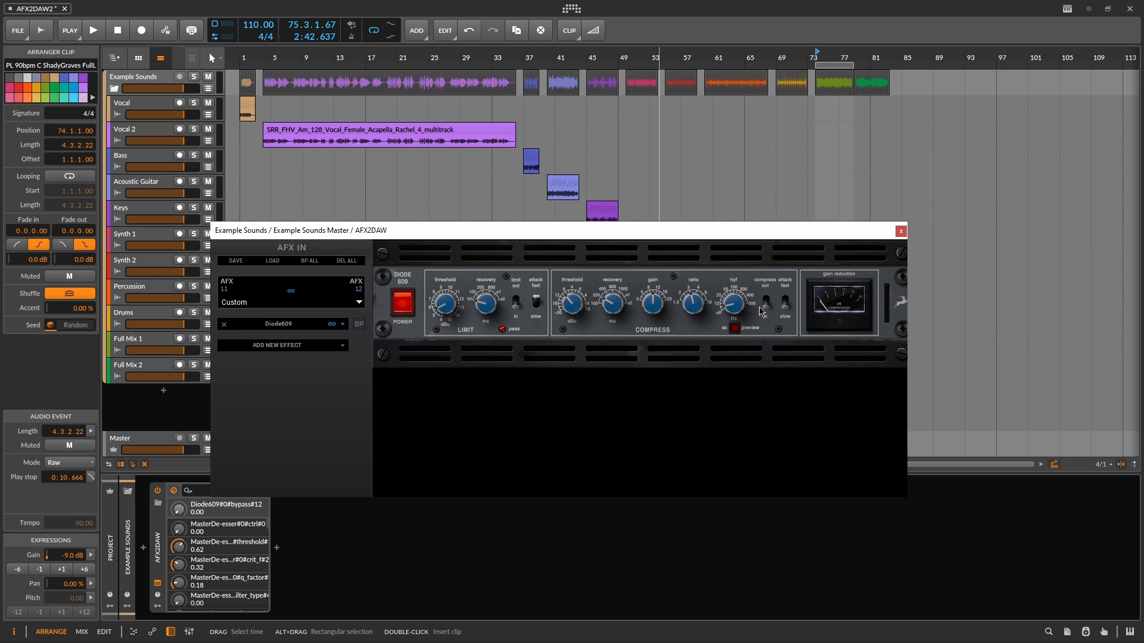
left_click(585, 316)
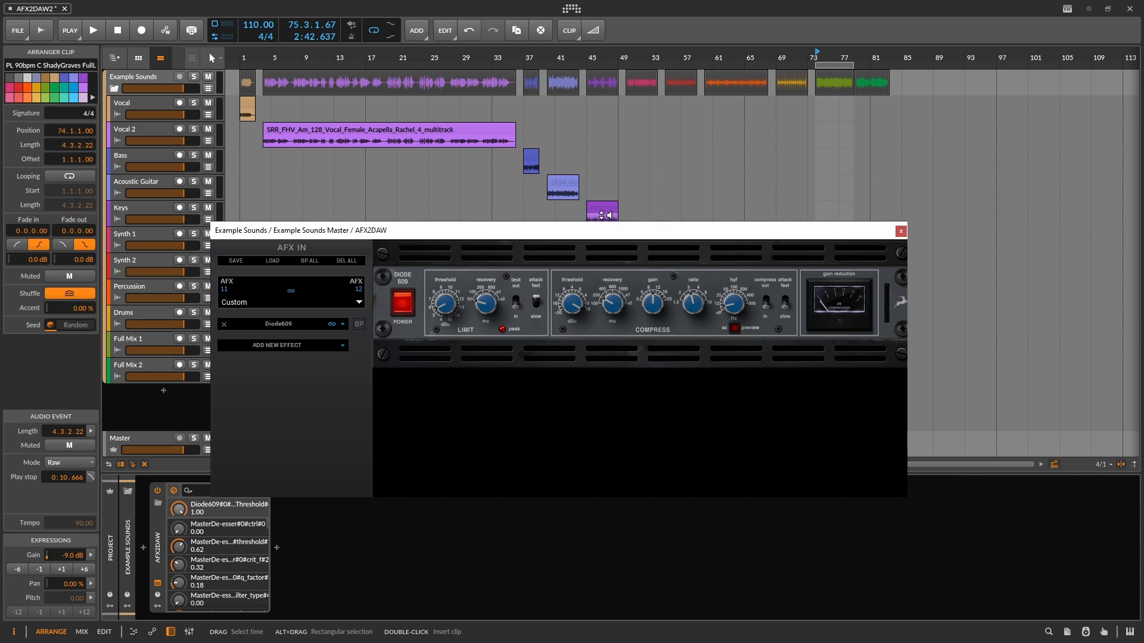
key("space")
left_click(652, 305)
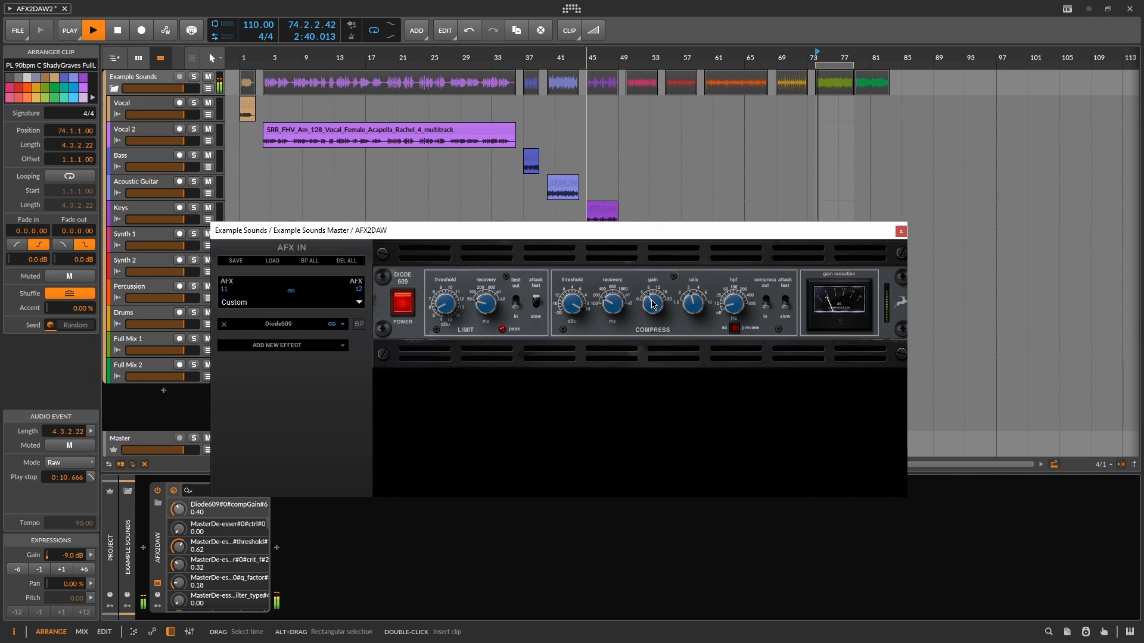
left_click_drag(650, 305, 650, 301)
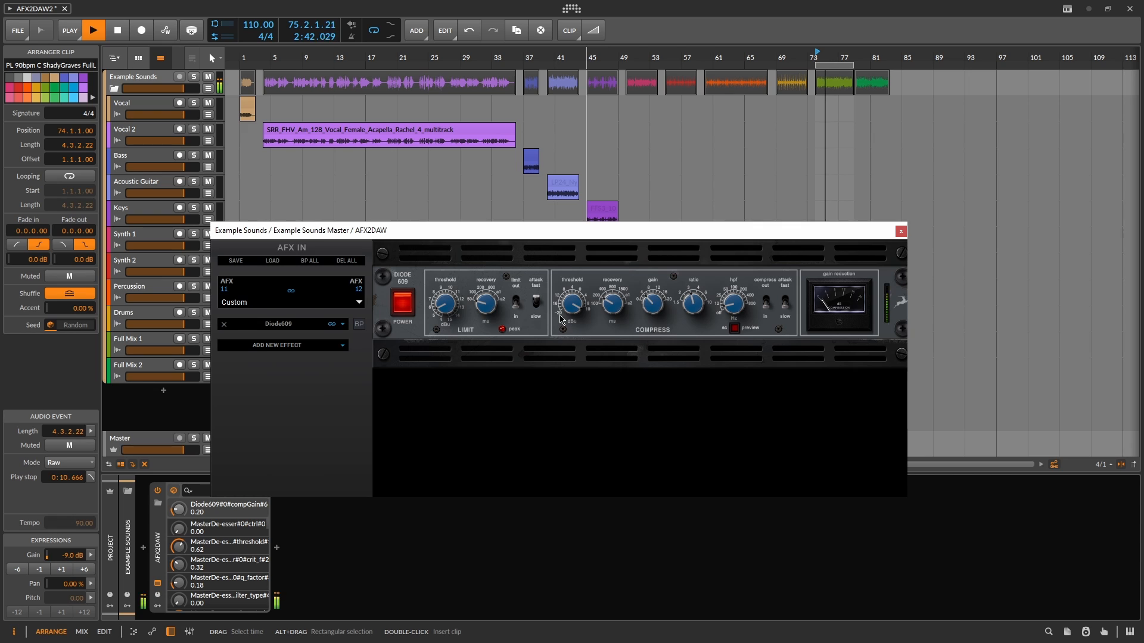
- Toggle the limiter's attack speed and set its recovery to 0.80 and threshold to 0.27 for the full mix
left_click(538, 305)
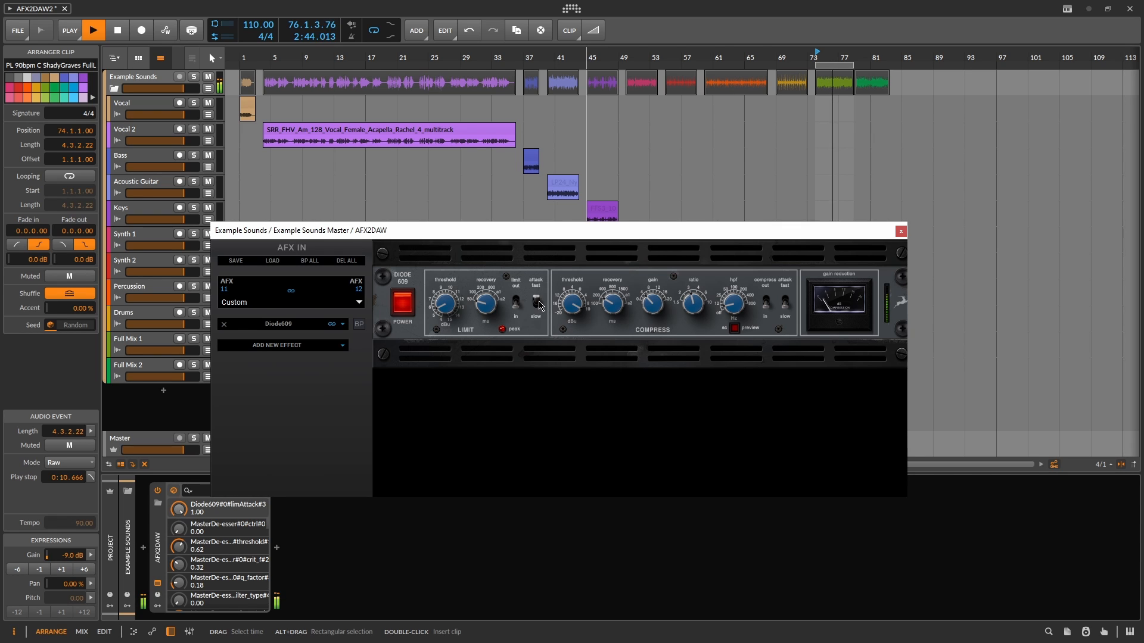
left_click_drag(488, 311, 482, 301)
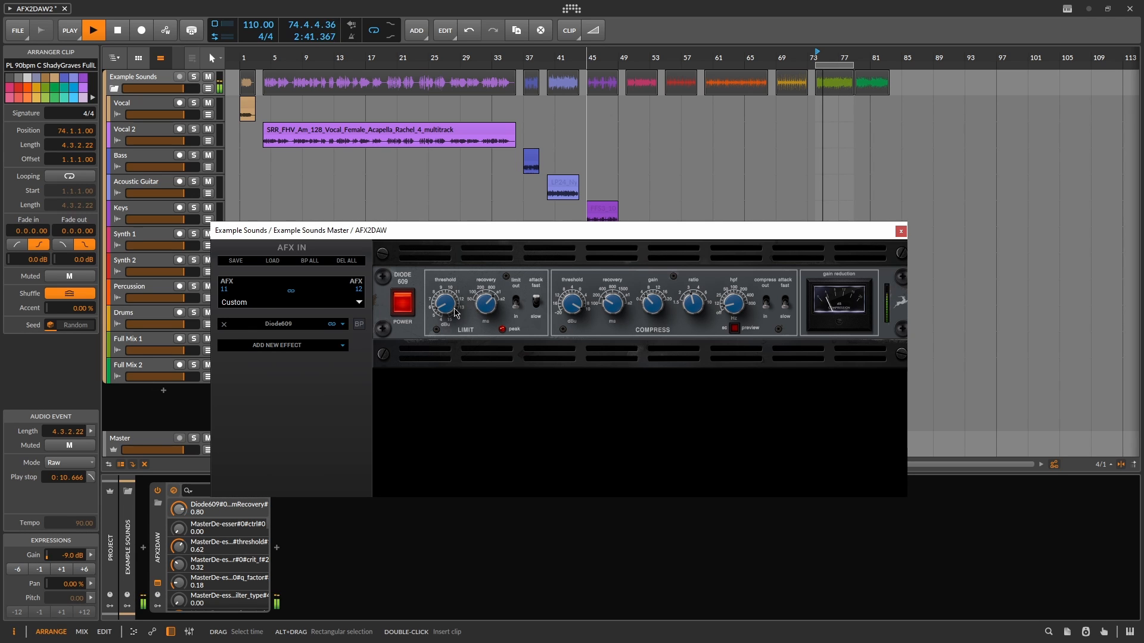
left_click_drag(444, 305, 444, 297)
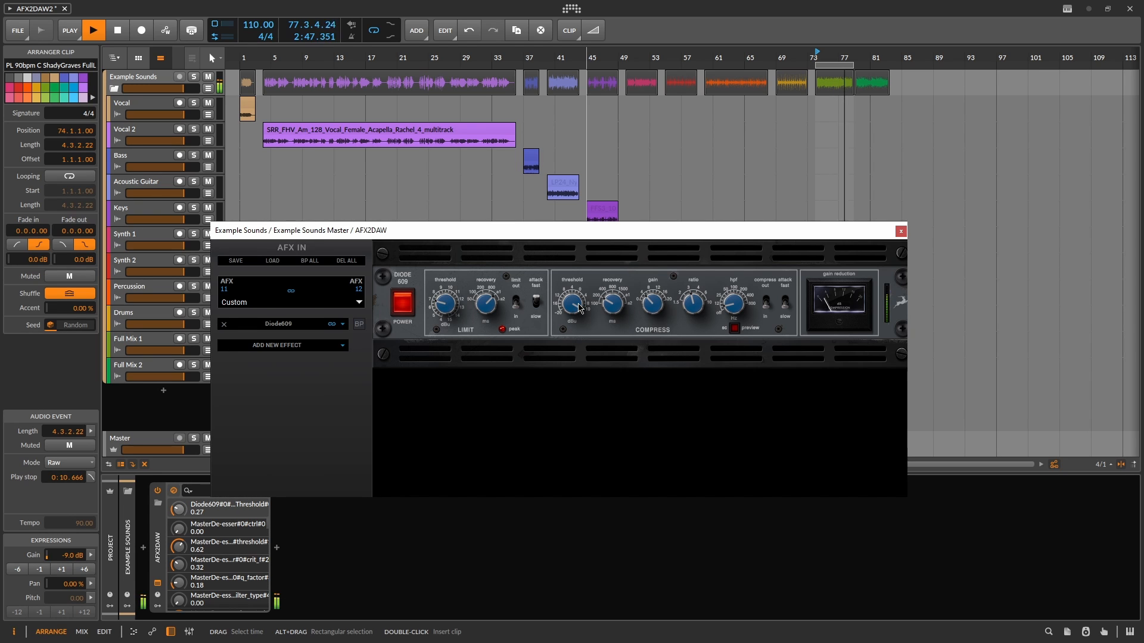
- Set the compress threshold to 0.47 and gain to 0.50, and compare the fast and slow compress attack
mouse_move(577, 305)
left_mouse_down()
mouse_move(581, 329)
mouse_move(607, 291)
mouse_move(579, 315)
left_mouse_up()
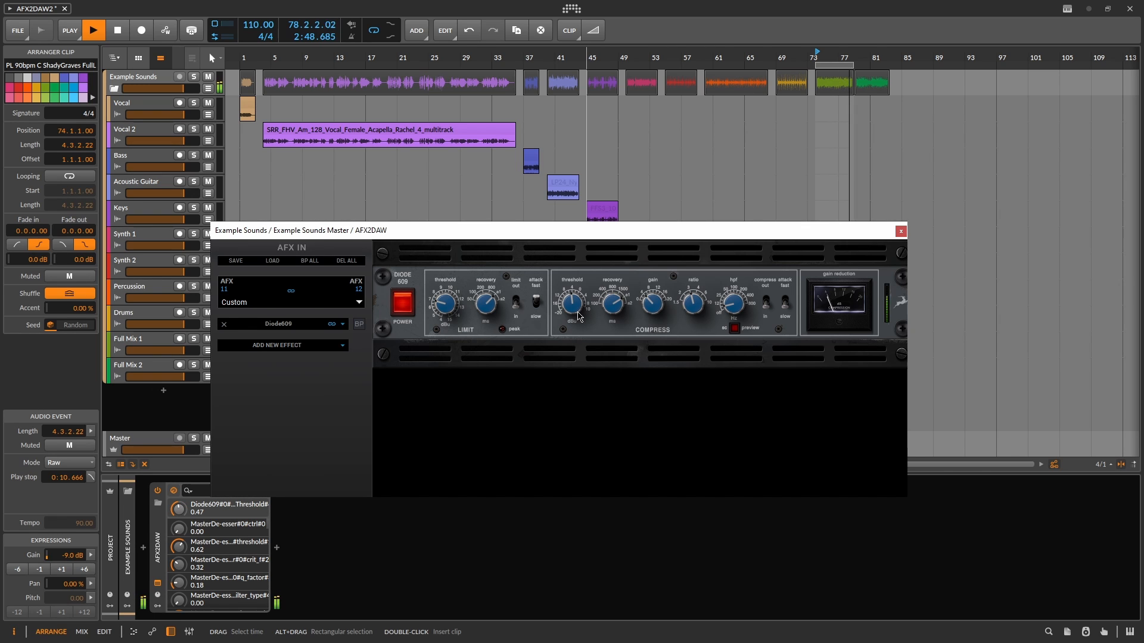
left_click_drag(655, 308, 653, 301)
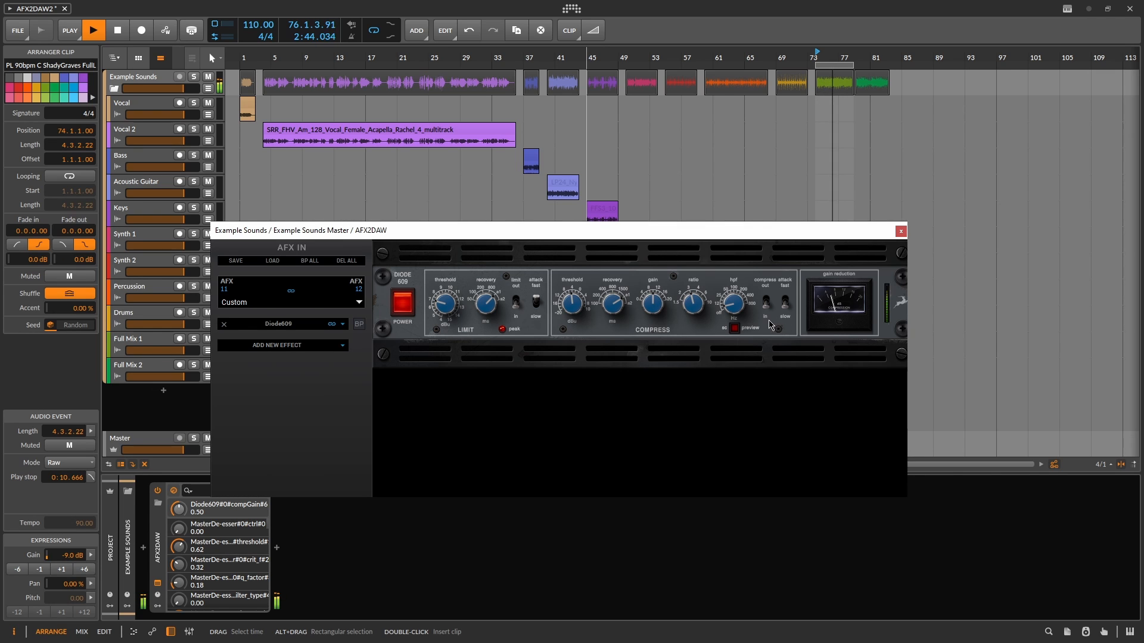
left_click(785, 311)
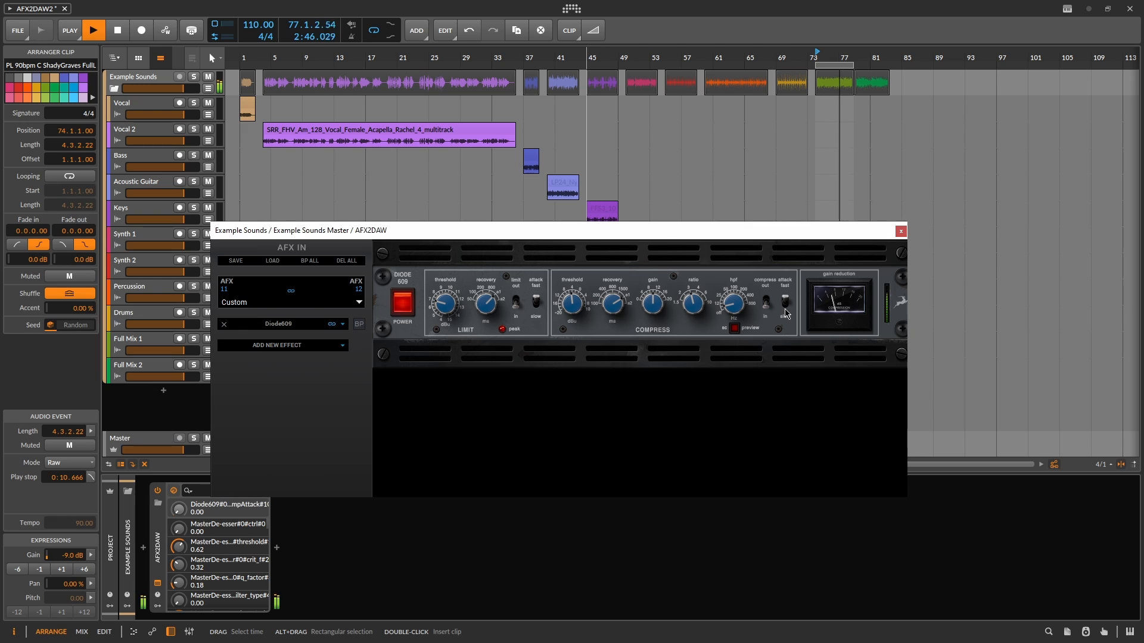
left_click(785, 310)
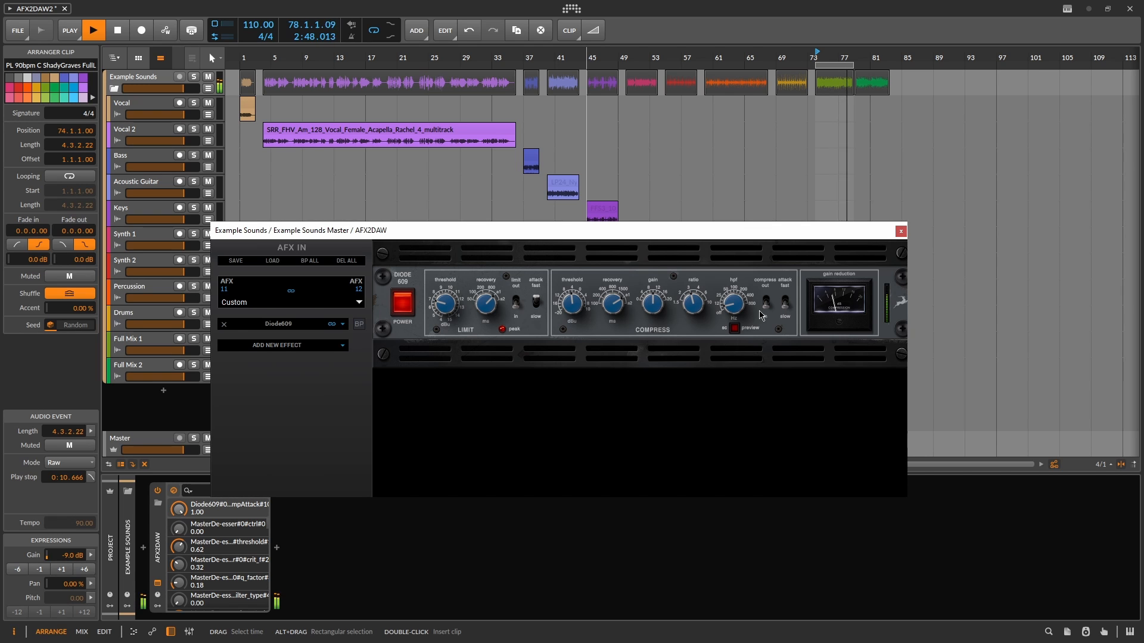
- Compare the compressor section in and out, and set its HPF to 0.43 and gain to 0.30
left_click(763, 311)
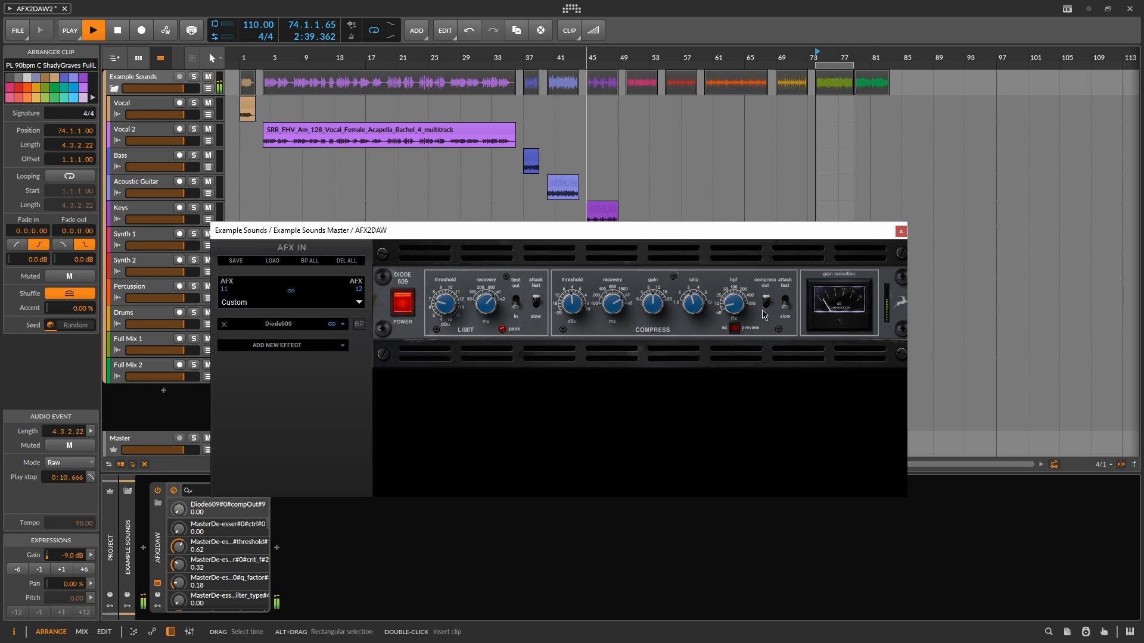
left_click(764, 311)
left_click_drag(743, 314, 745, 303)
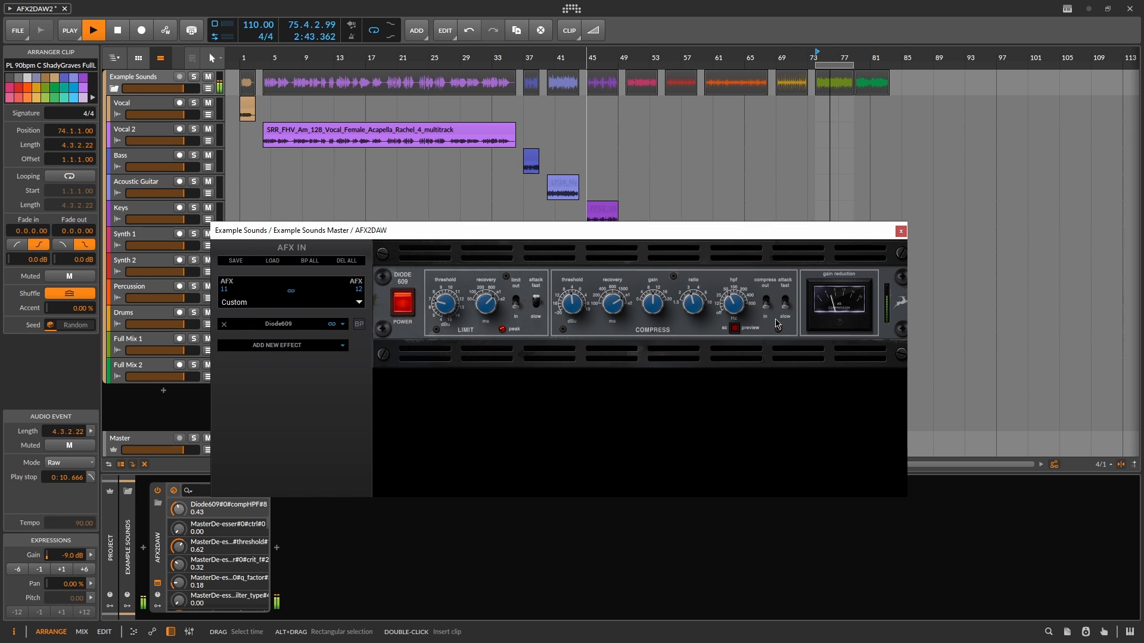
left_click_drag(656, 309, 656, 313)
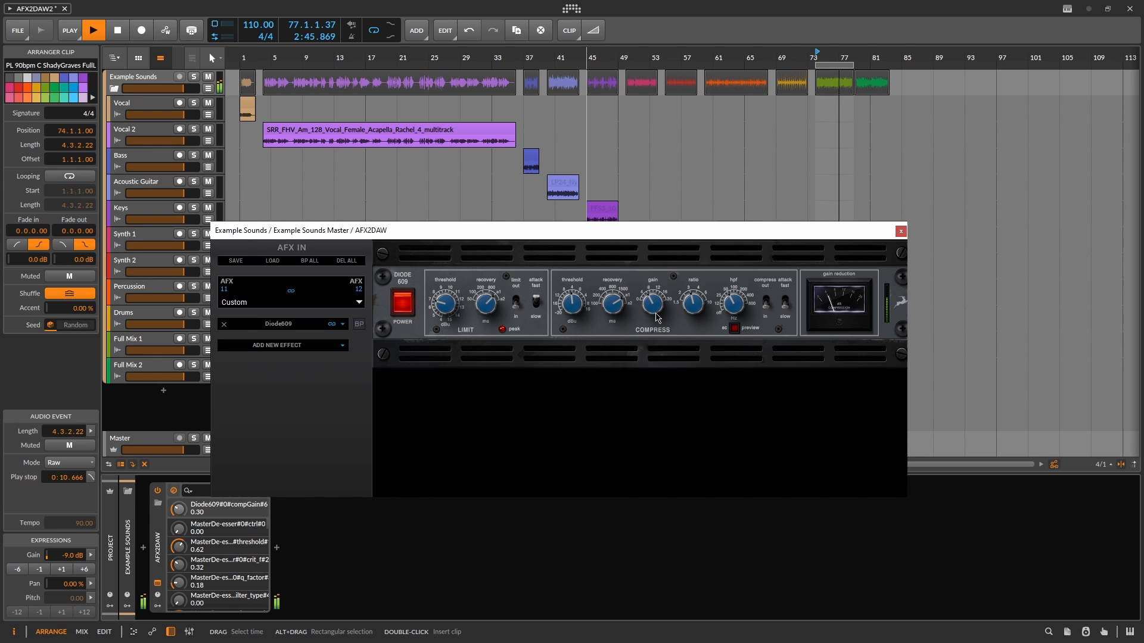
- Compare Full Mix 1 repeatedly with the Diode609 bypassed and active, and stop playback
left_click(359, 325)
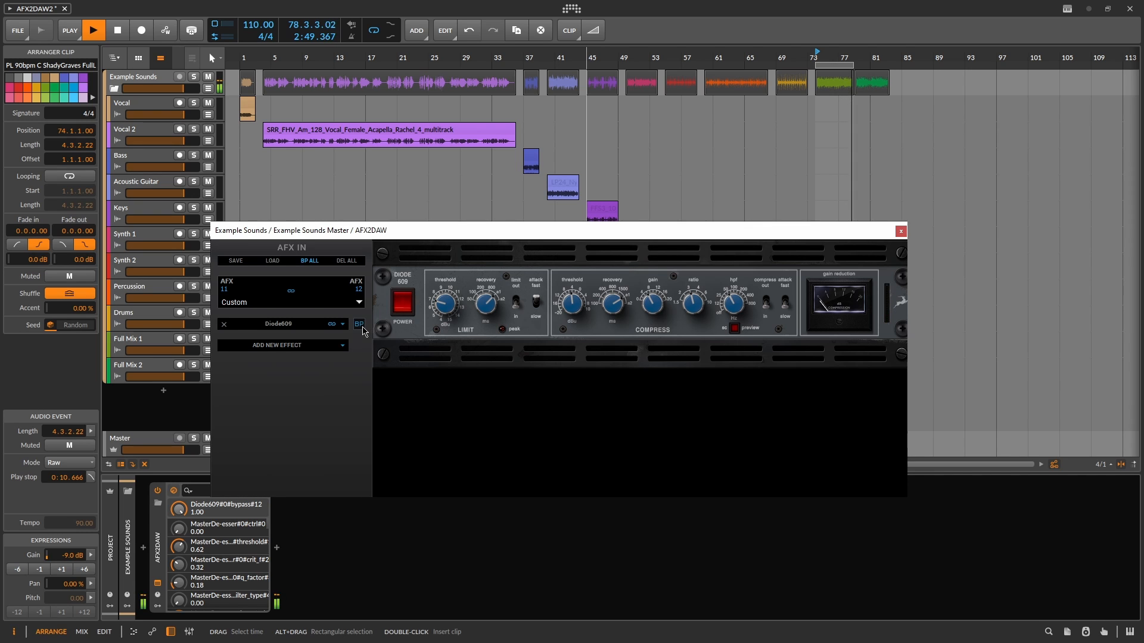
left_click(361, 326)
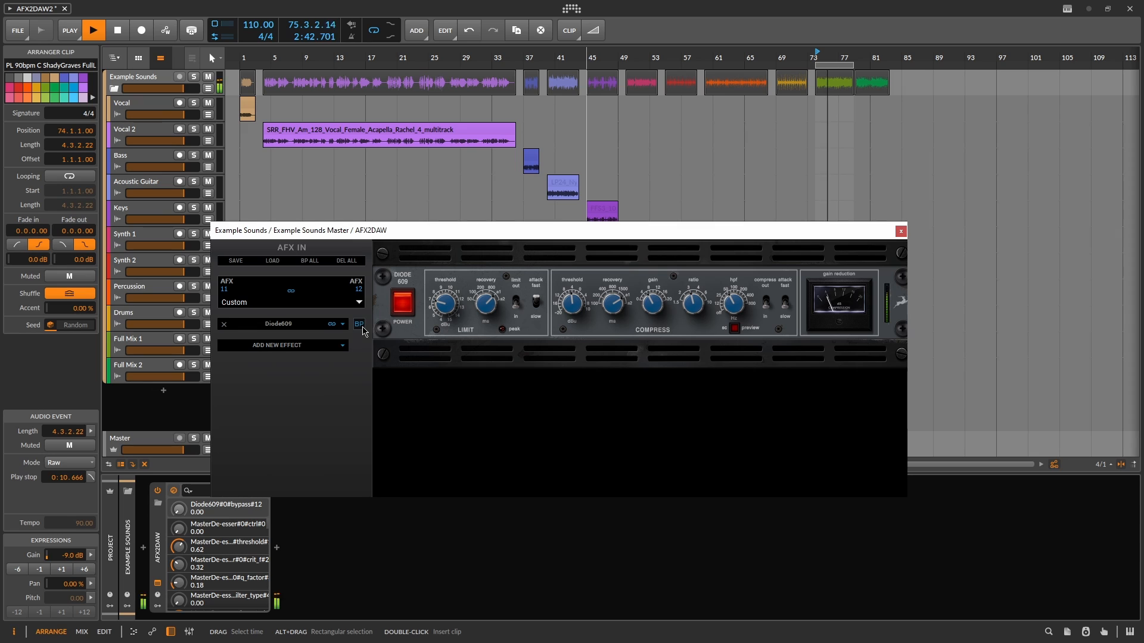
left_click(360, 325)
left_click(360, 326)
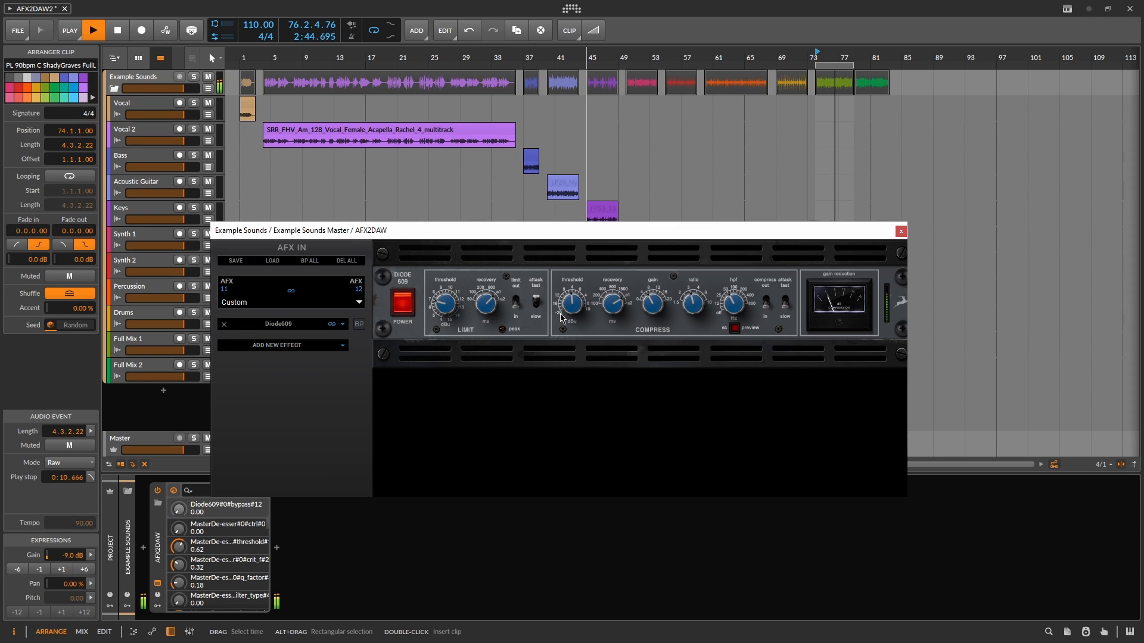
key("space")
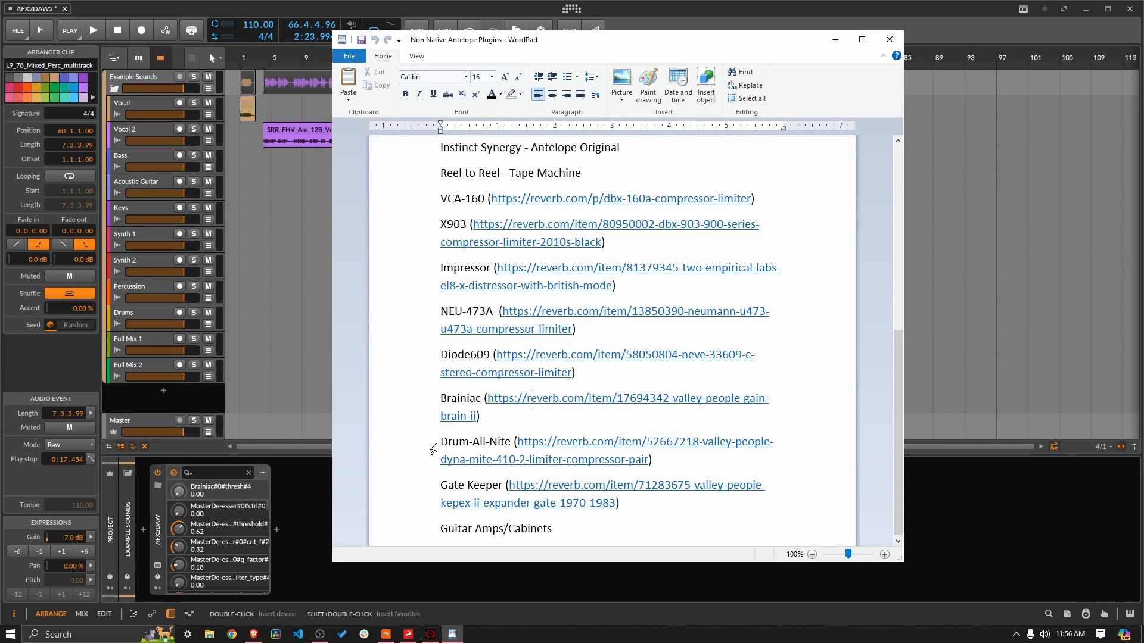
- Switch to the Brave browser and view the two Reverb listings for the Valley People Gain Brain II
left_click(254, 635)
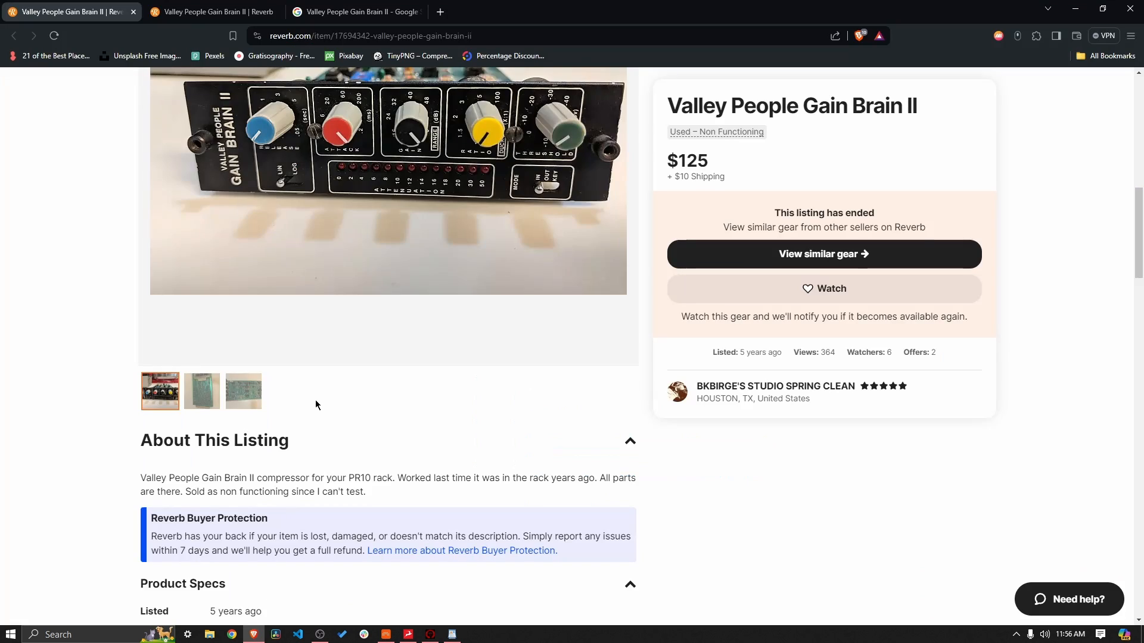
scroll(316, 405, "up", 3)
left_click(211, 12)
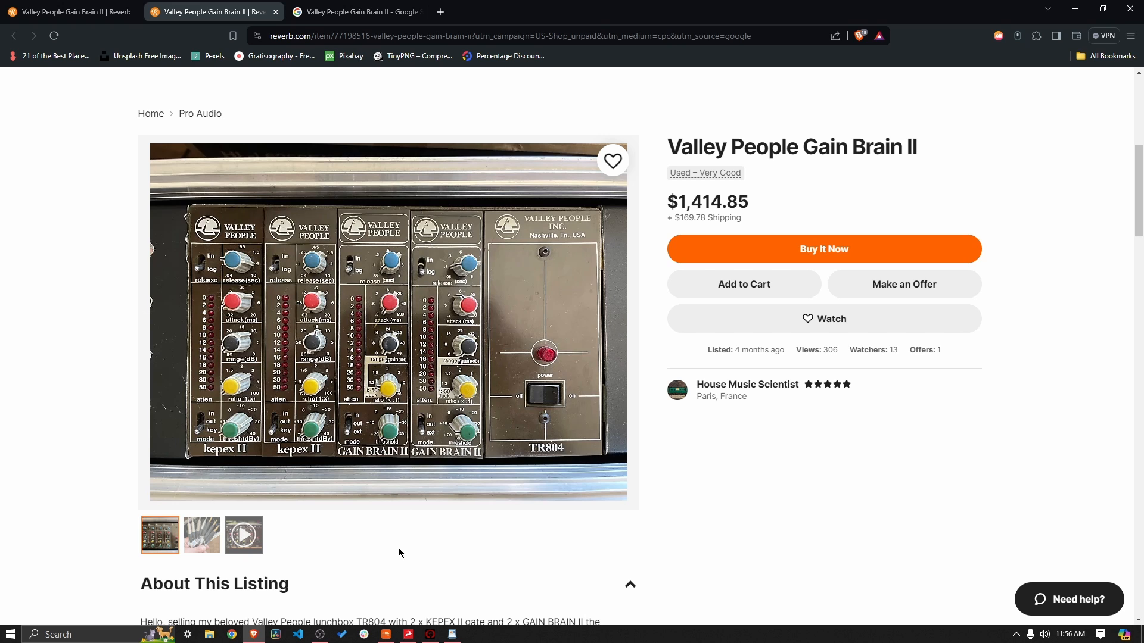
- Switch back to Bitwig Studio, show it full screen and reposition the AFX2DAW window with the Brainiac effect
left_click(386, 634)
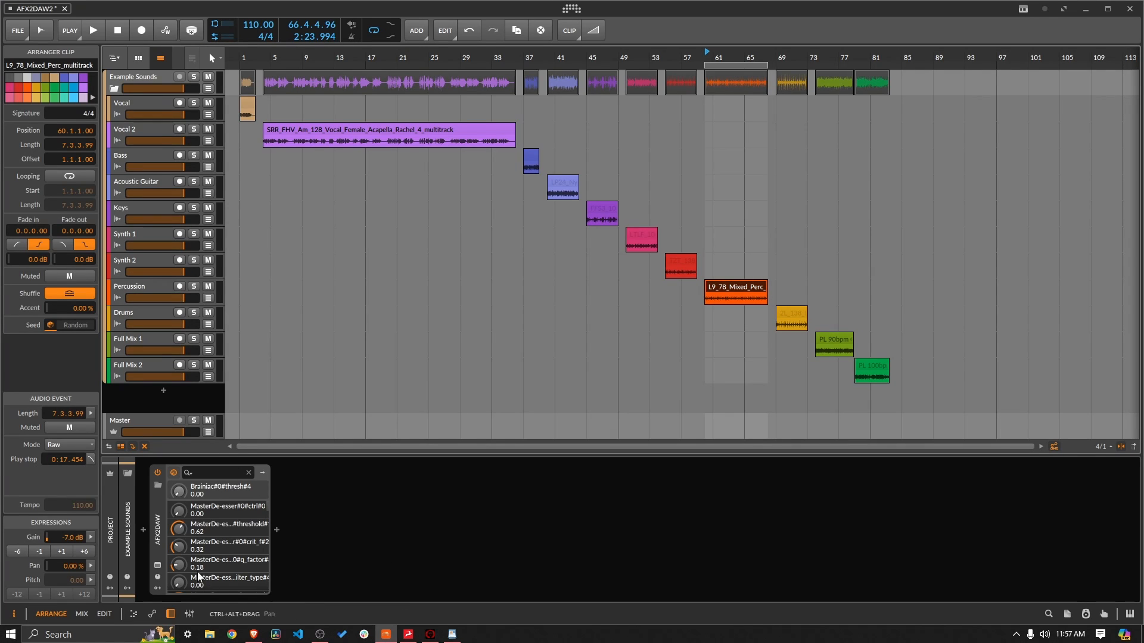
left_click(1062, 9)
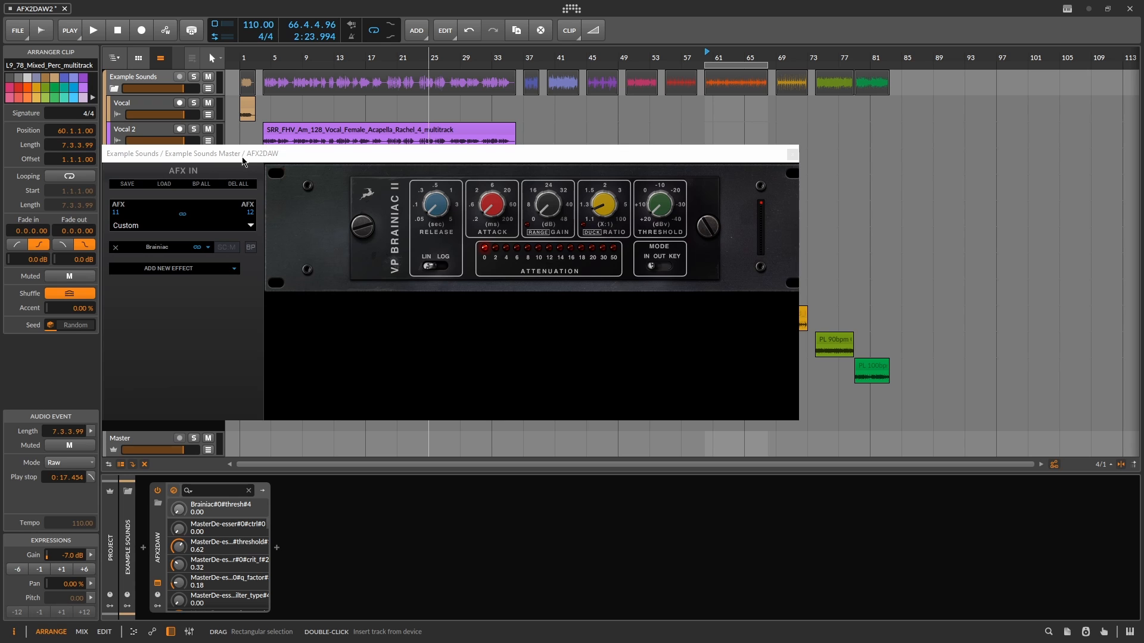
left_click_drag(393, 159, 327, 170)
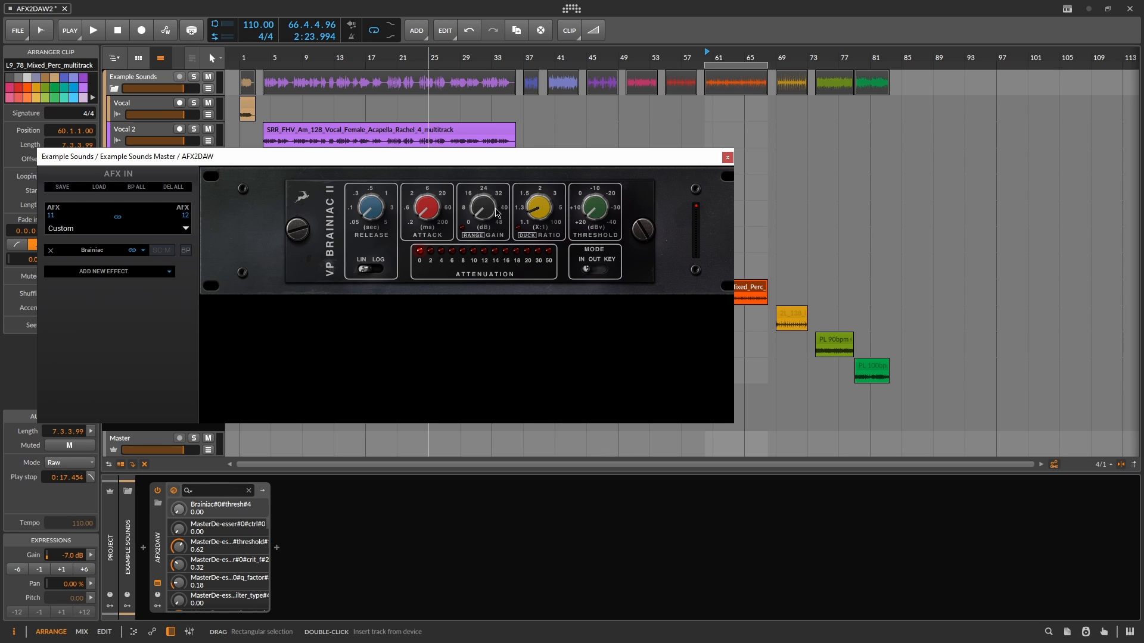
- Try the Brainiac's gain control and Lin/Log release switch, and move the plugin window clear of the Percussion clip
left_click_drag(497, 213, 500, 245)
left_click(375, 270)
left_click_drag(535, 159, 498, 117)
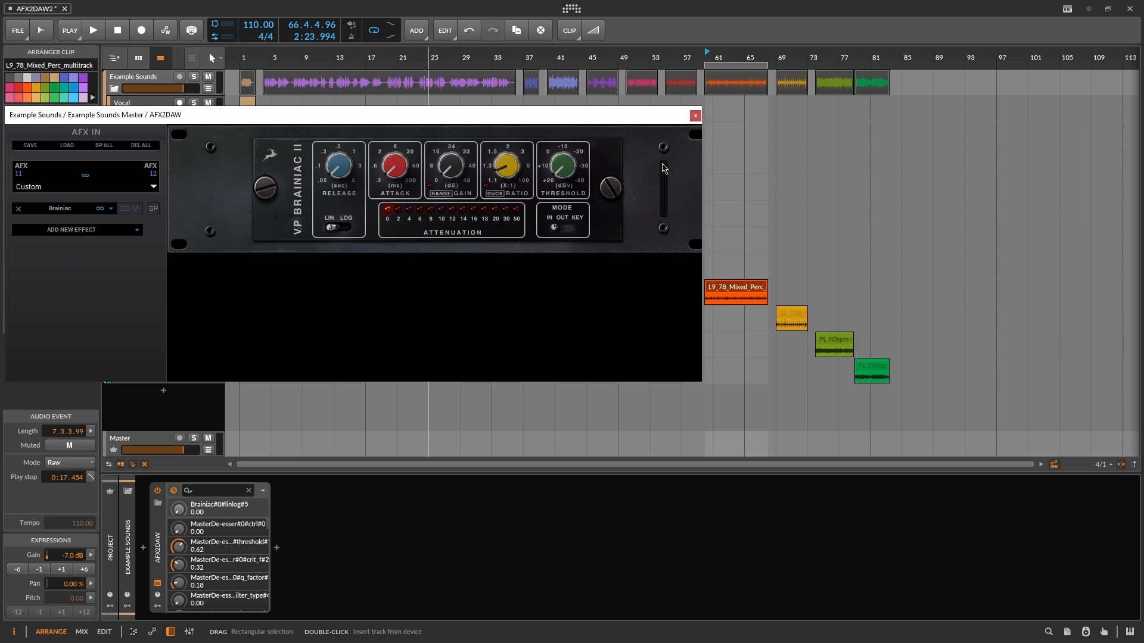
- Play the Mixed Perc clip, set the Brainiac's threshold to 1.00, increase its ratio and set its gain to about 0.41
key("space")
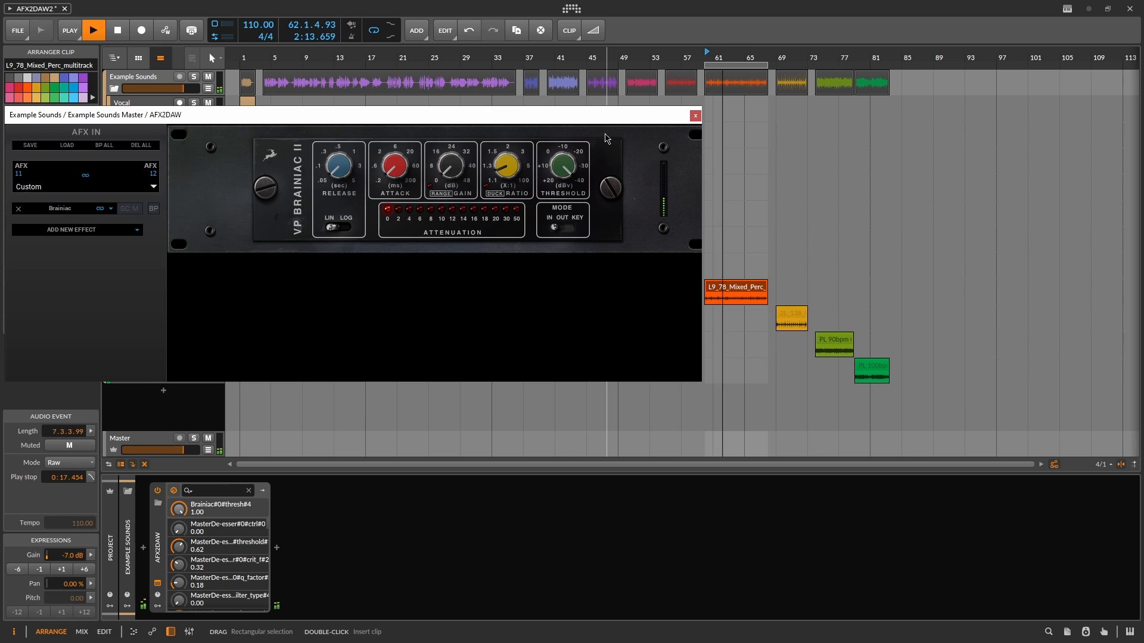
left_click_drag(517, 162, 518, 135)
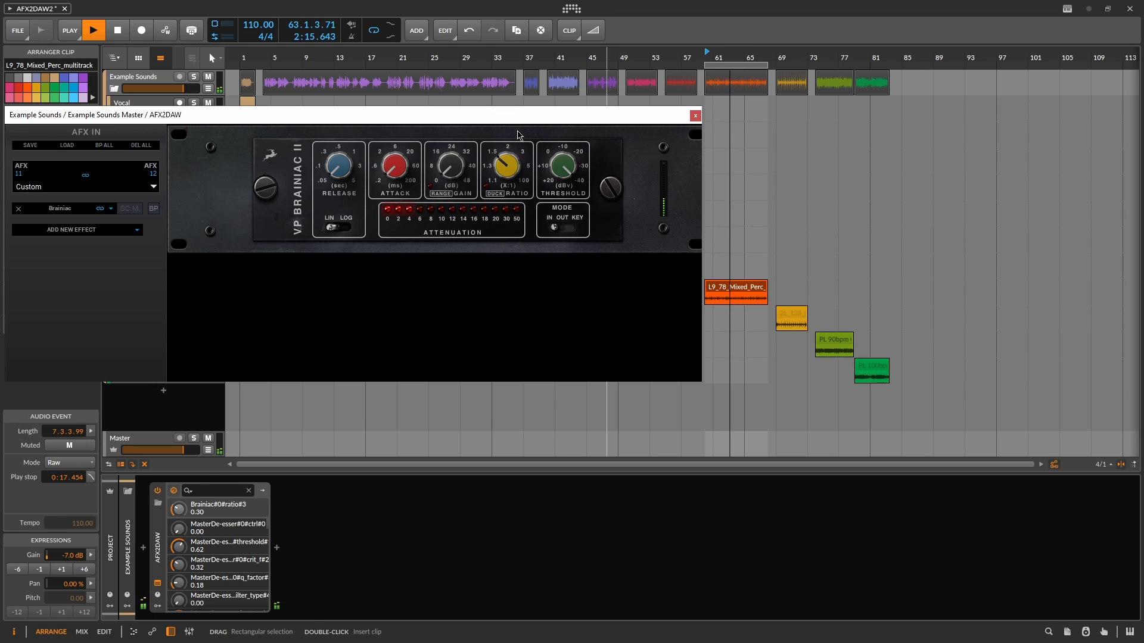
left_click_drag(529, 188, 460, 117)
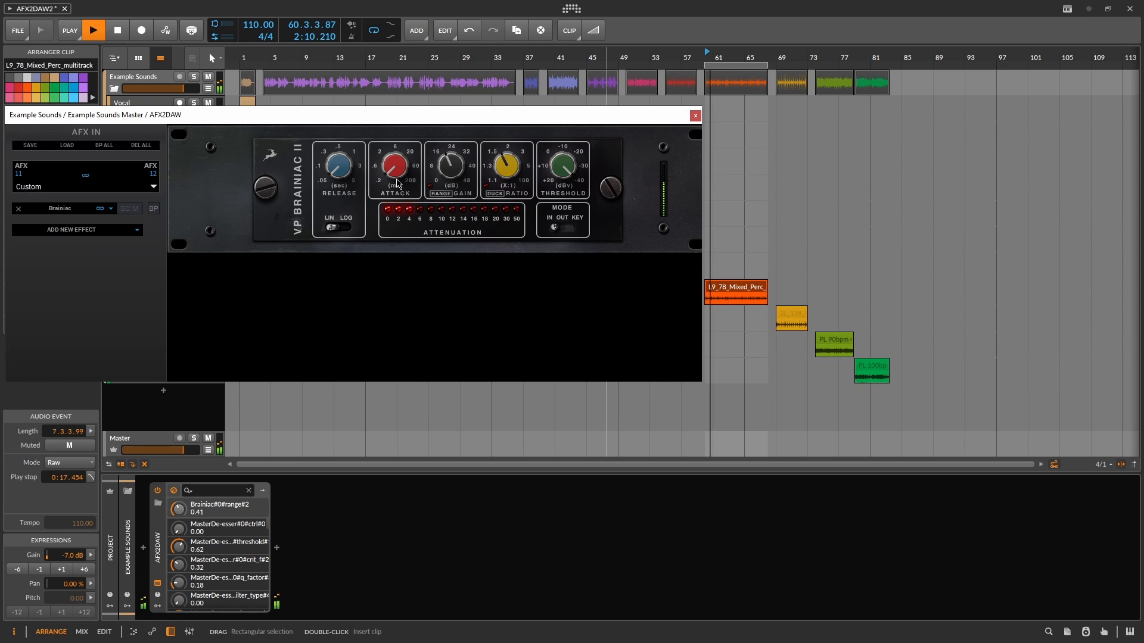
- Set the Brainiac's release to about 0.40 and compare the Log and Lin release modes, ending on Lin
left_click(333, 230)
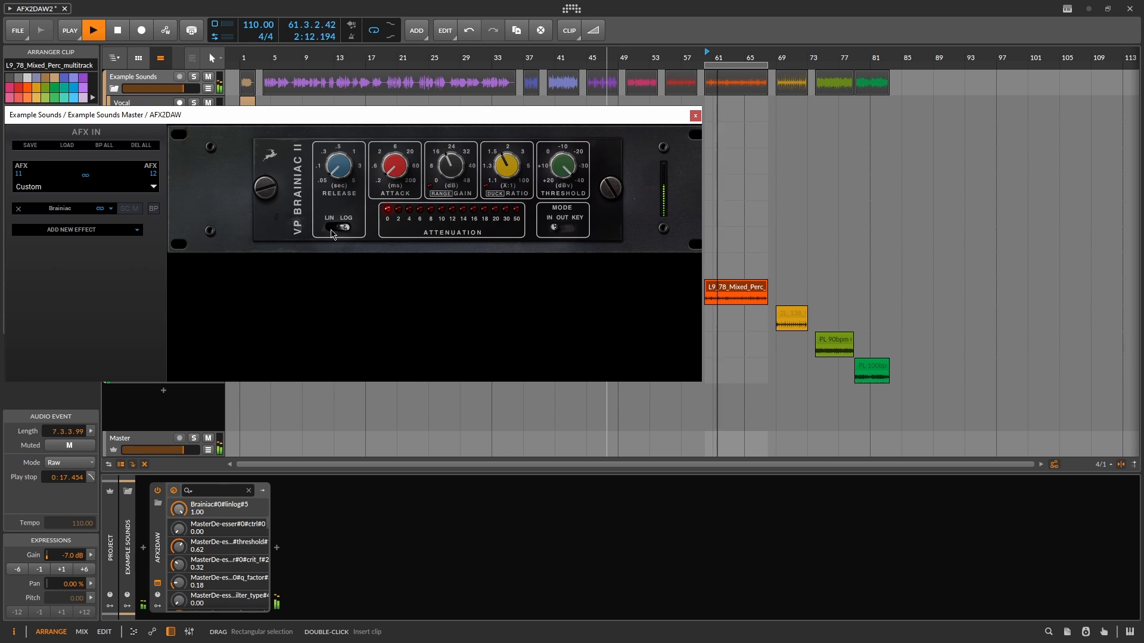
left_click_drag(338, 176, 341, 126)
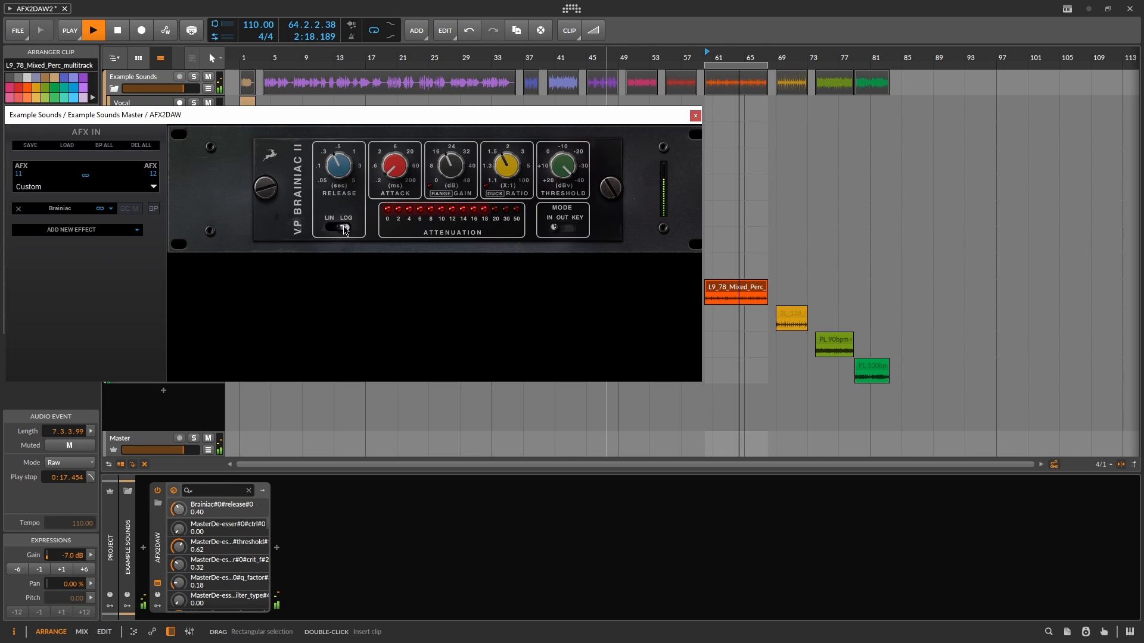
left_click(345, 229)
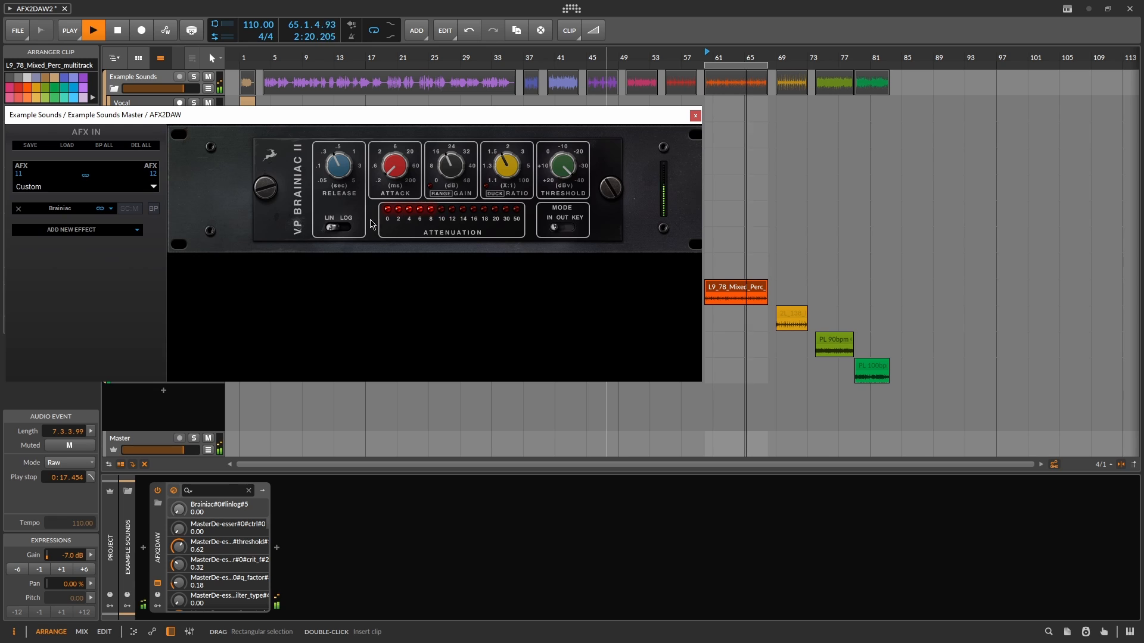
left_click(337, 229)
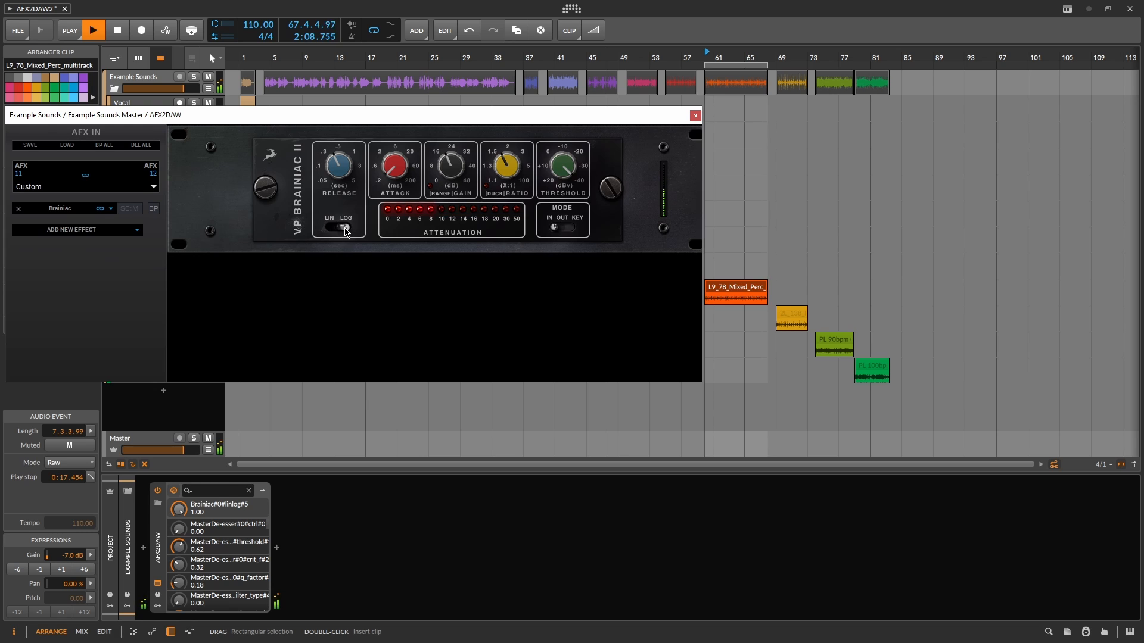
left_click(344, 230)
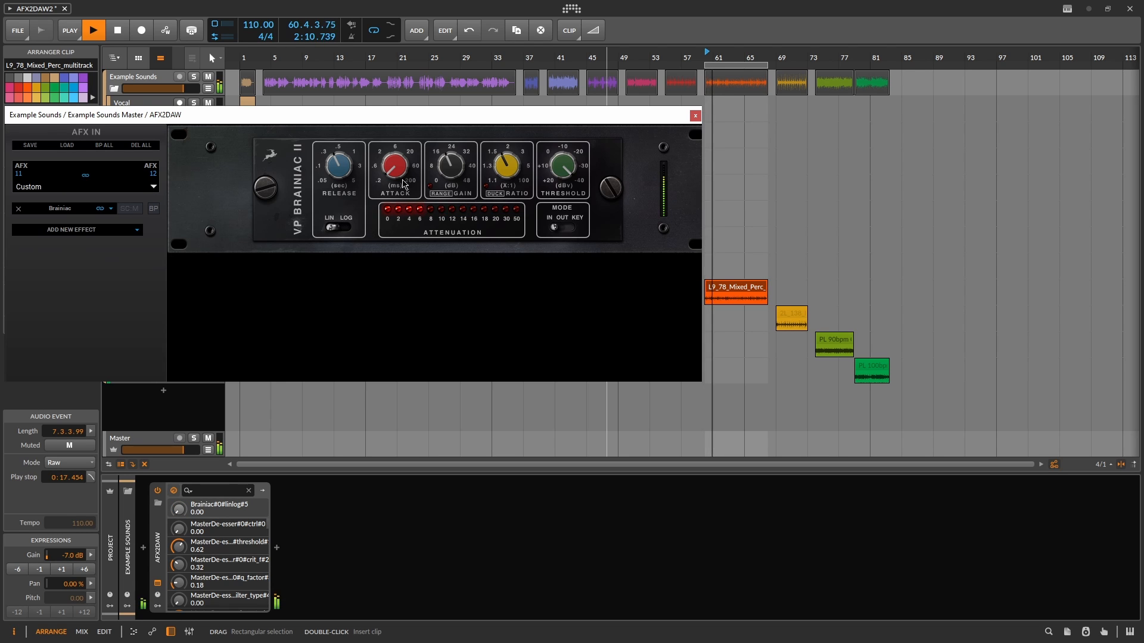
- Lengthen the Brainiac's attack, set its gain to about 0.47, and compare the percussion with the effect bypassed and active
left_click_drag(402, 184, 452, 167)
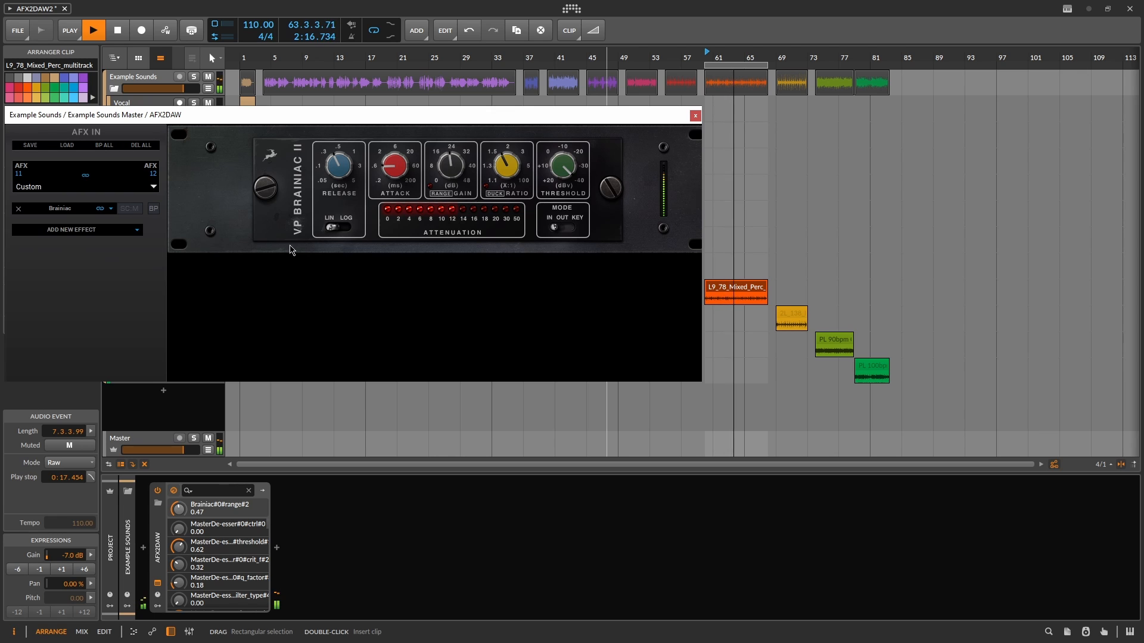
left_click(153, 209)
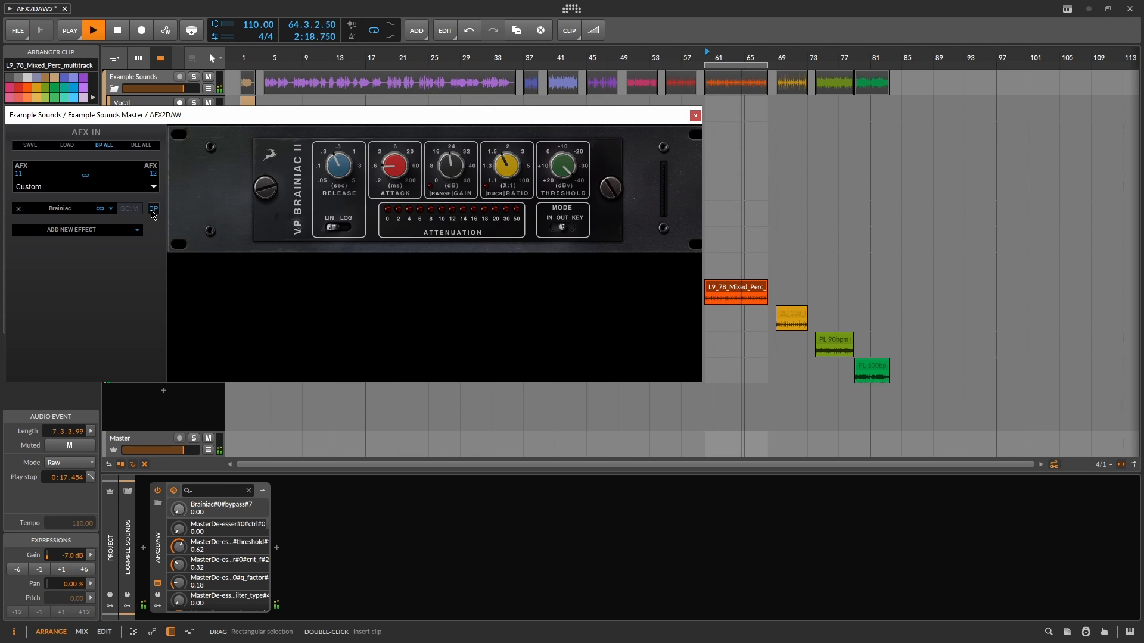
left_click(153, 210)
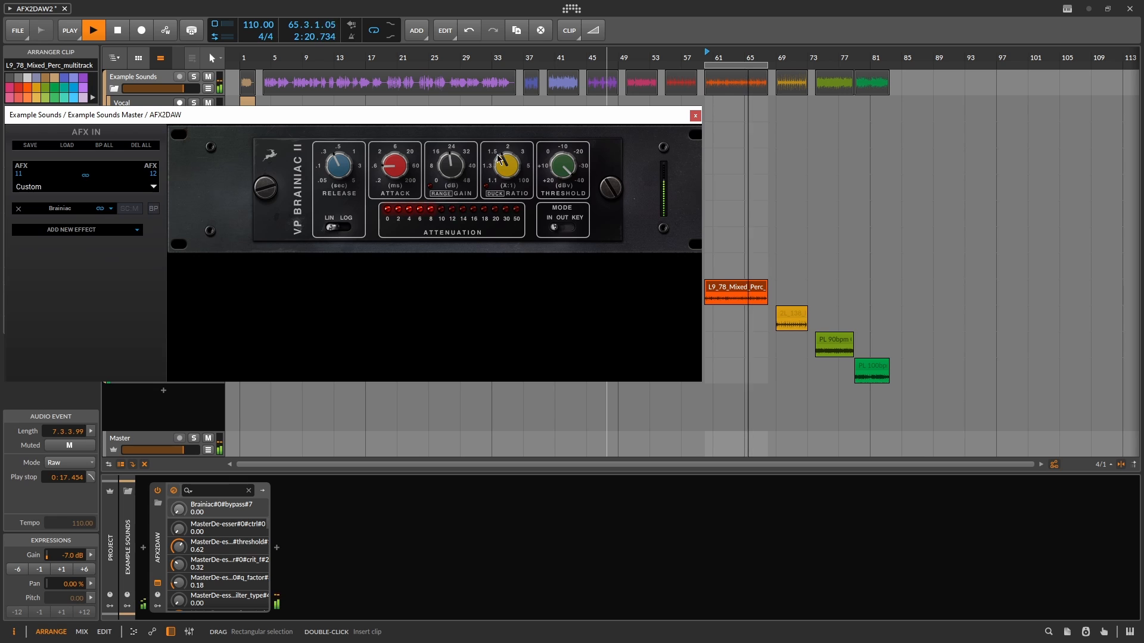
- Increase the Brainiac's compression ratio and set its threshold to about 0.77 during percussion playback
mouse_move(501, 160)
left_mouse_down()
mouse_move(523, 140)
mouse_move(515, 146)
left_mouse_up()
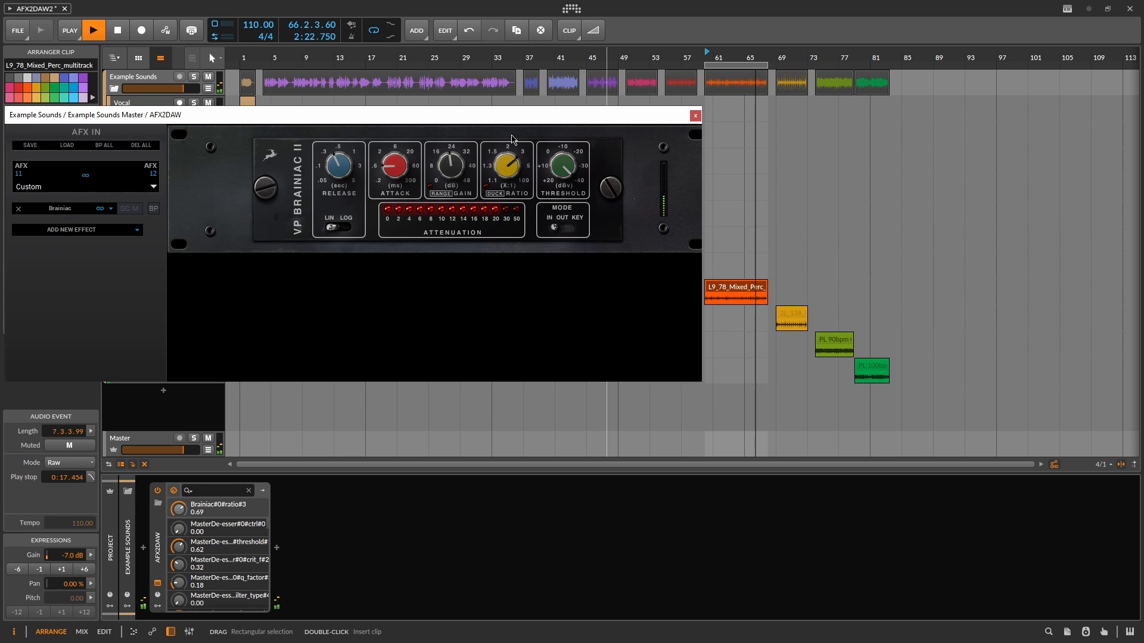
left_click(461, 174)
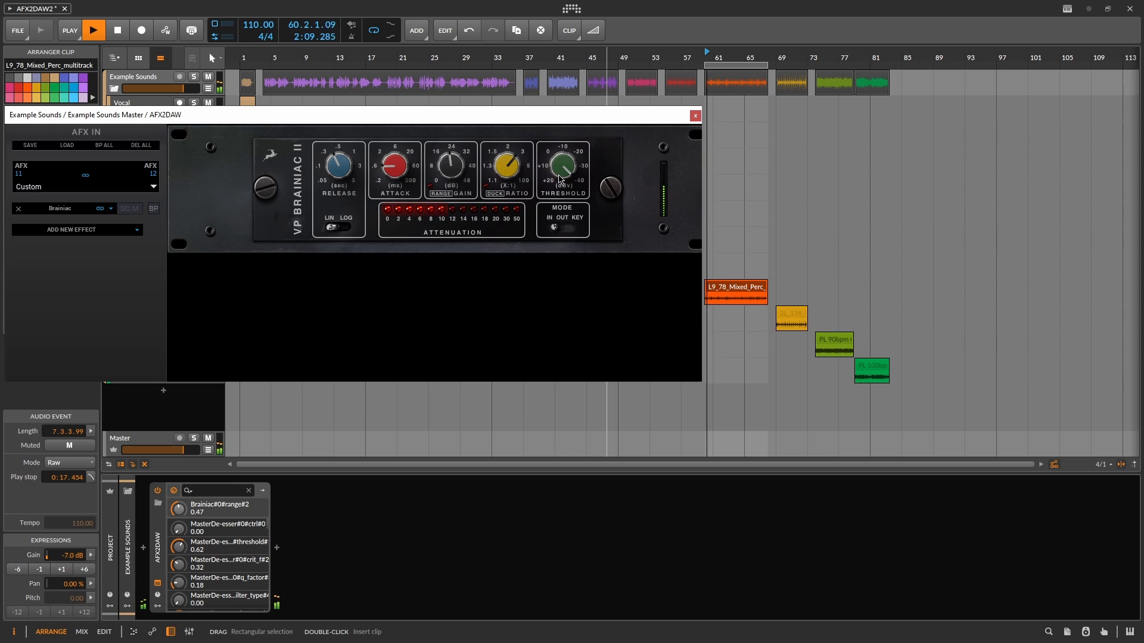
left_click_drag(549, 168, 559, 200)
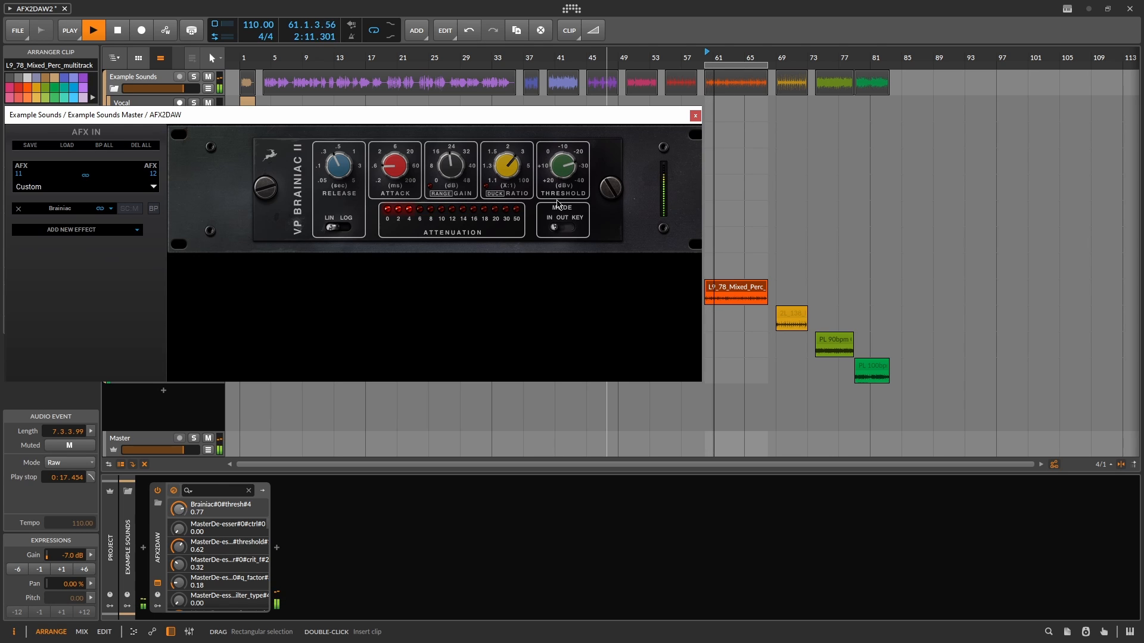
left_click_drag(514, 165, 564, 191)
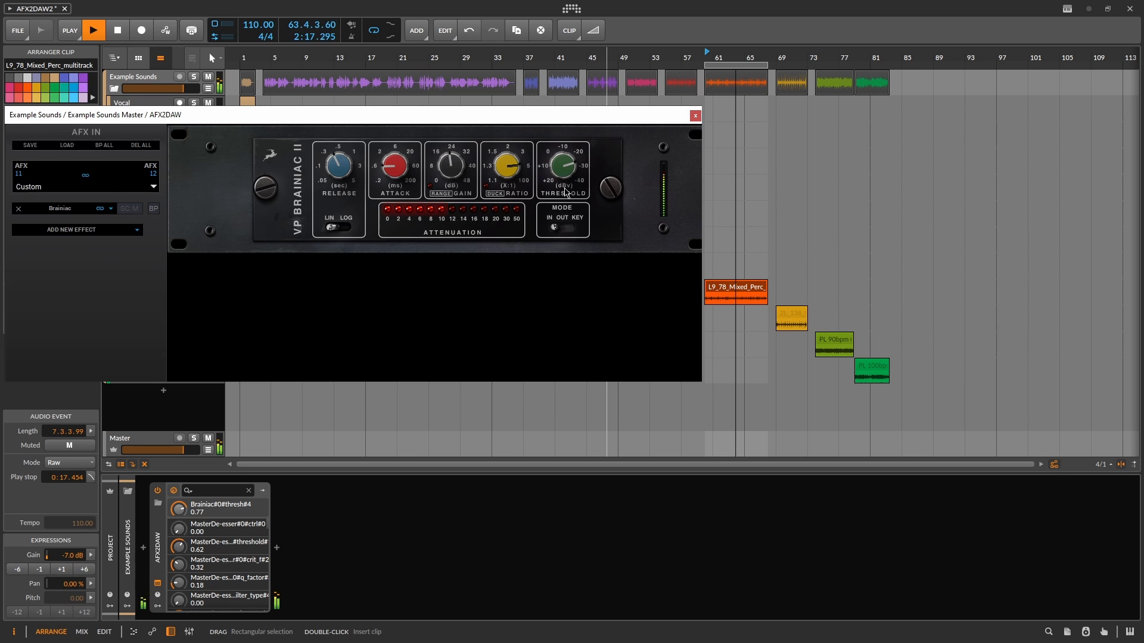
- Set the Brainiac's attack to about 0.44 and release to about 0.10, and compare the Log and Lin modes, ending on Lin
left_click_drag(390, 171, 392, 243)
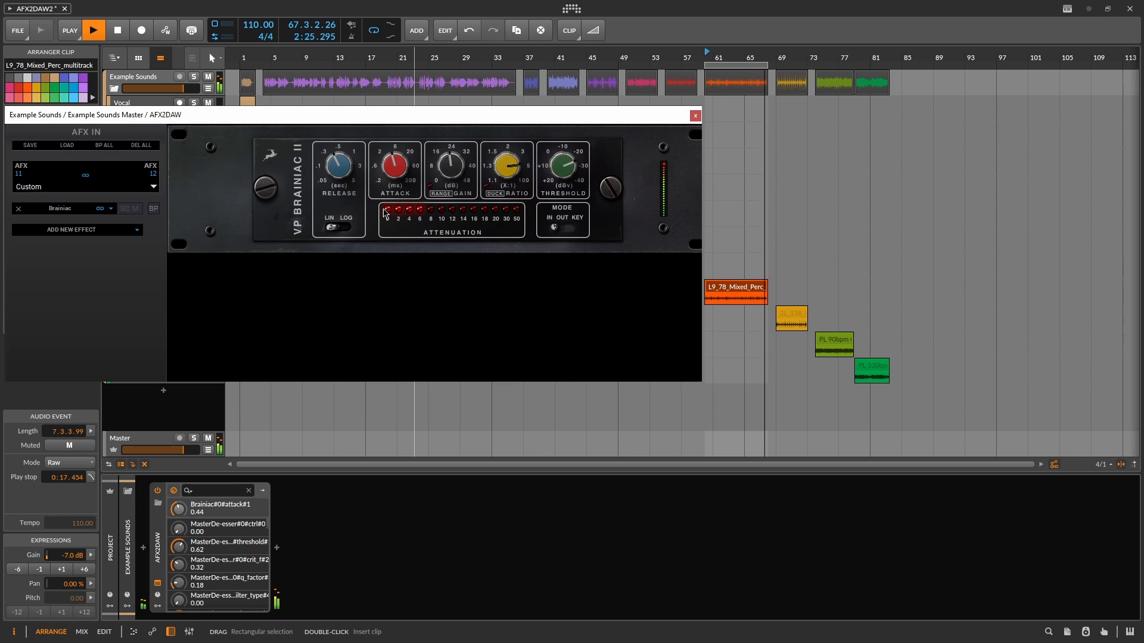
left_click_drag(351, 163, 354, 205)
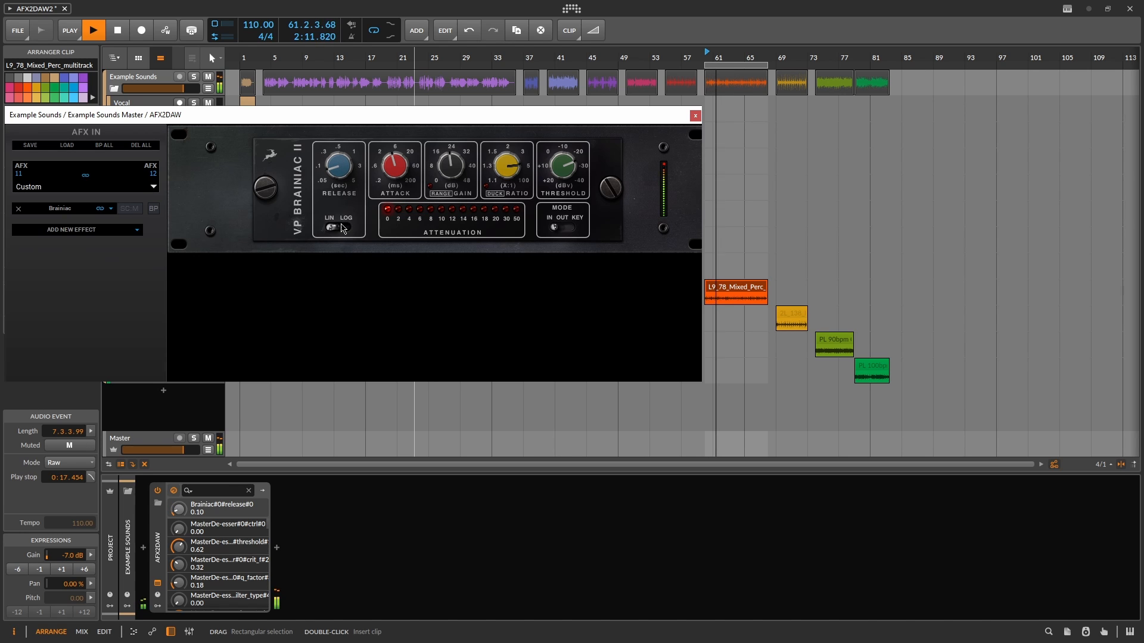
left_click(336, 229)
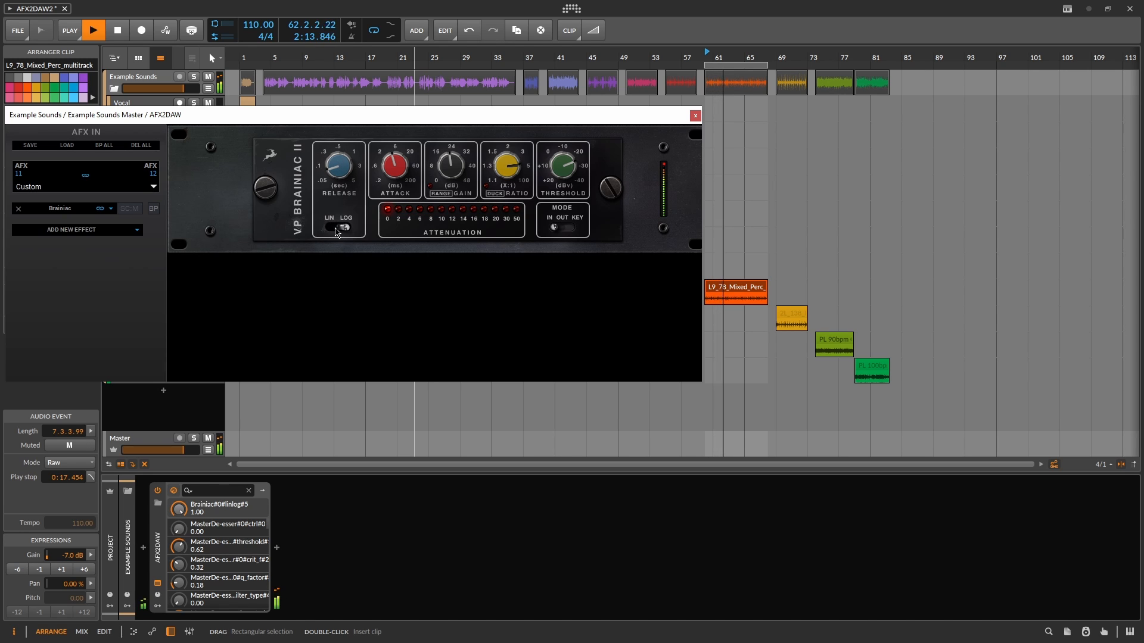
left_click(336, 229)
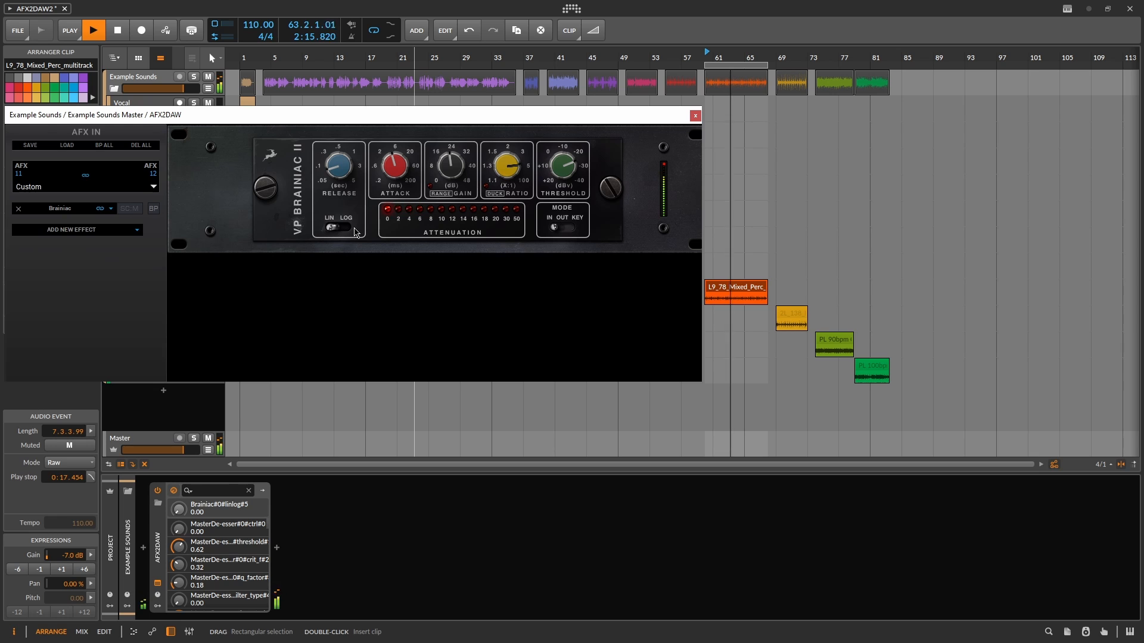
- Compare the percussion with the Brainiac bypassed and active while lowering its gain to about 0.37, and stop playback
left_click(153, 209)
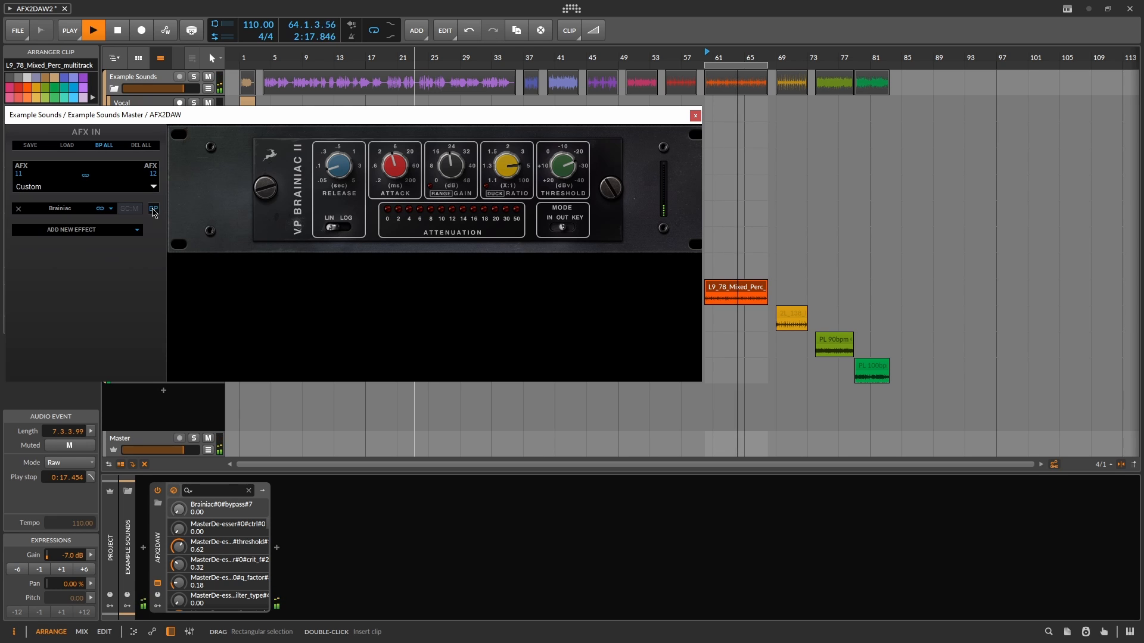
left_click(153, 209)
left_click_drag(462, 172, 462, 183)
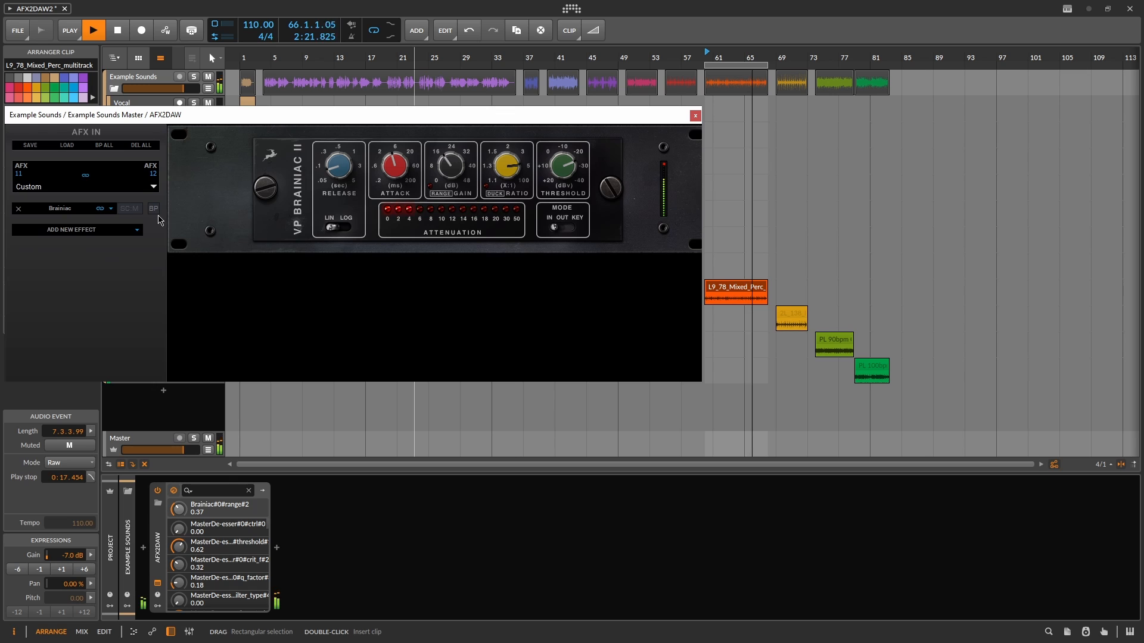
left_click(155, 209)
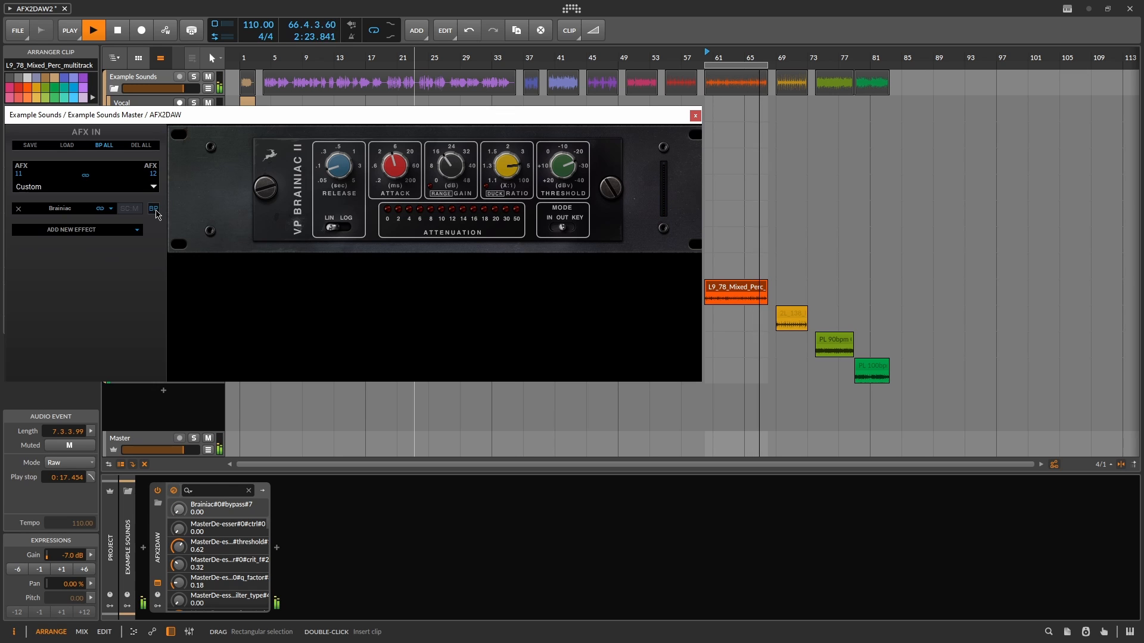
left_click(154, 209)
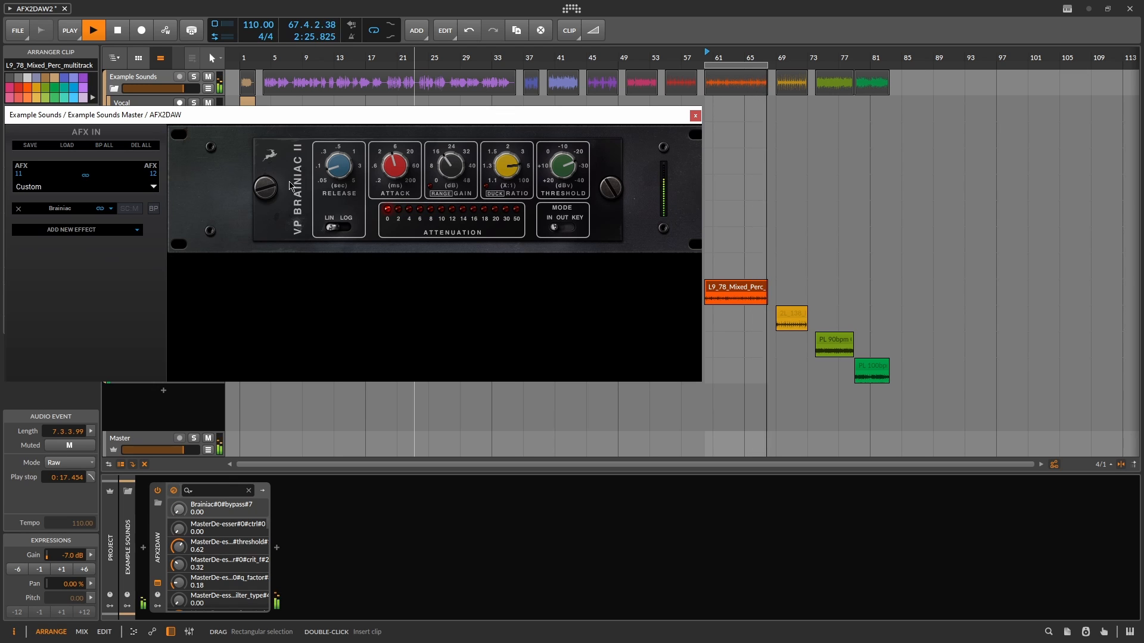
key("space")
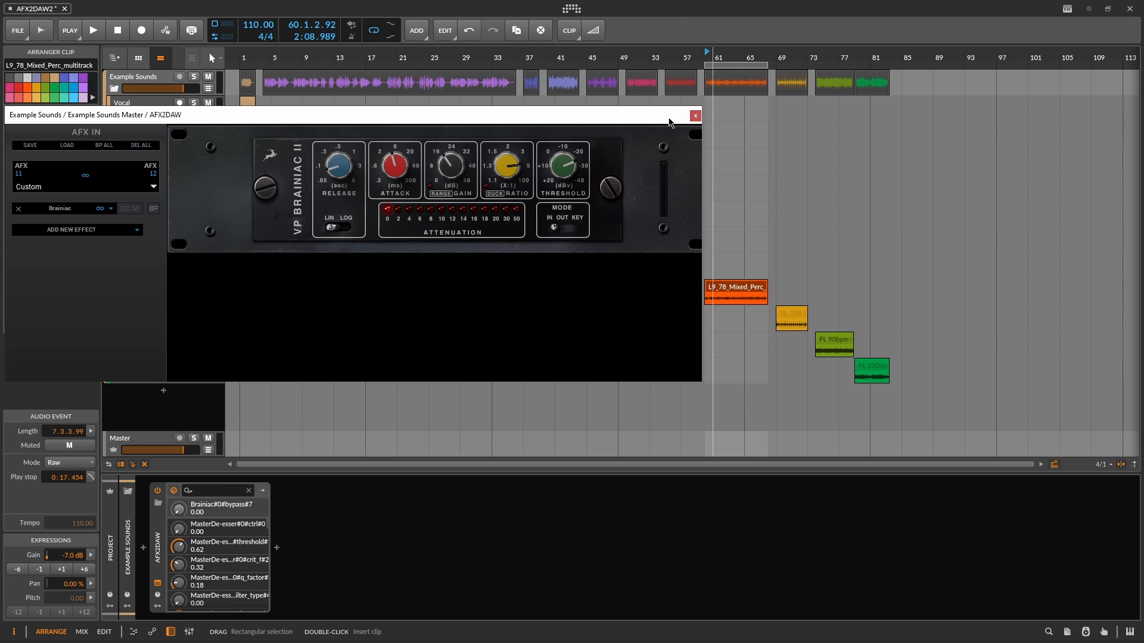
- Set the loop range to the Live Drums clip and reset the Brainiac's release, attack, gain, ratio and threshold knobs
left_click(802, 319)
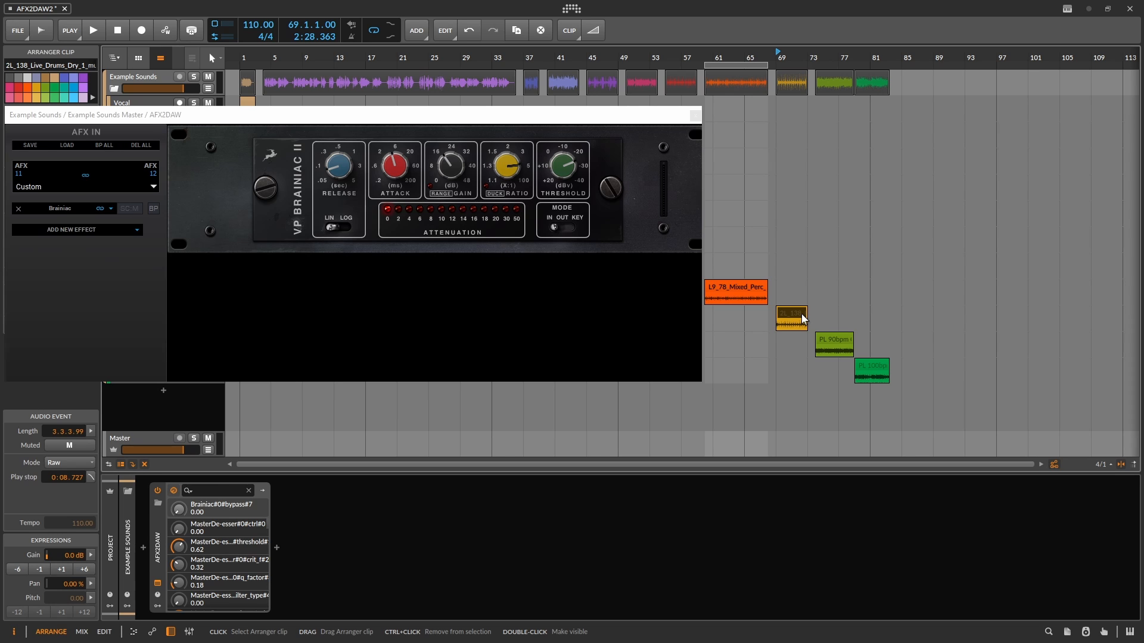
left_click(802, 319)
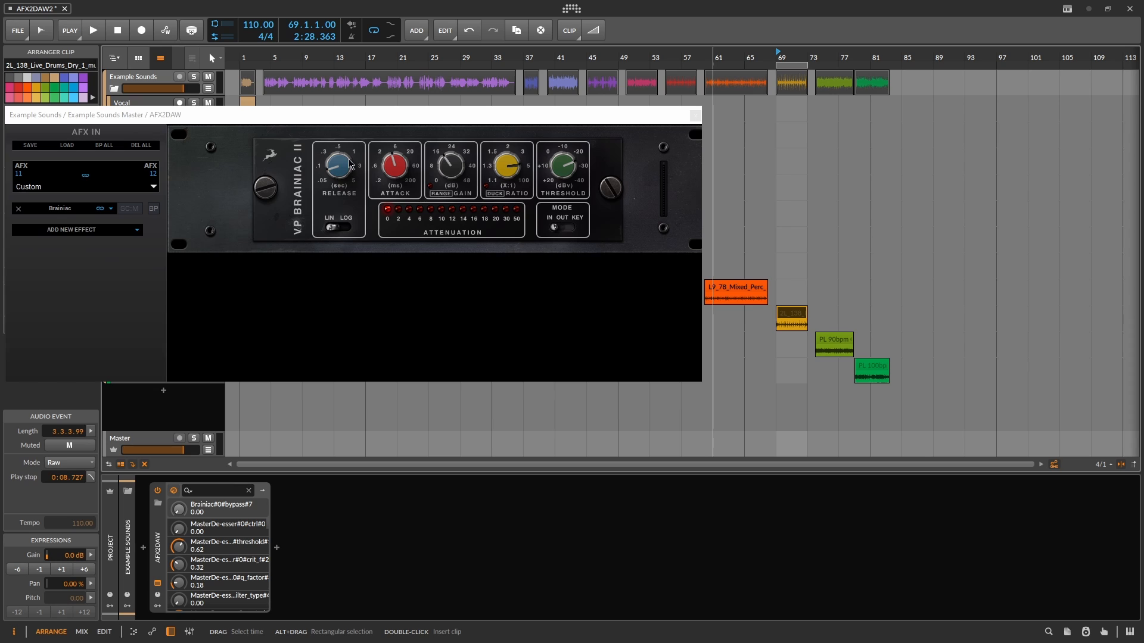
left_click_drag(350, 165, 398, 186)
double_click(398, 171)
double_click(446, 169)
double_click(503, 170)
double_click(554, 170)
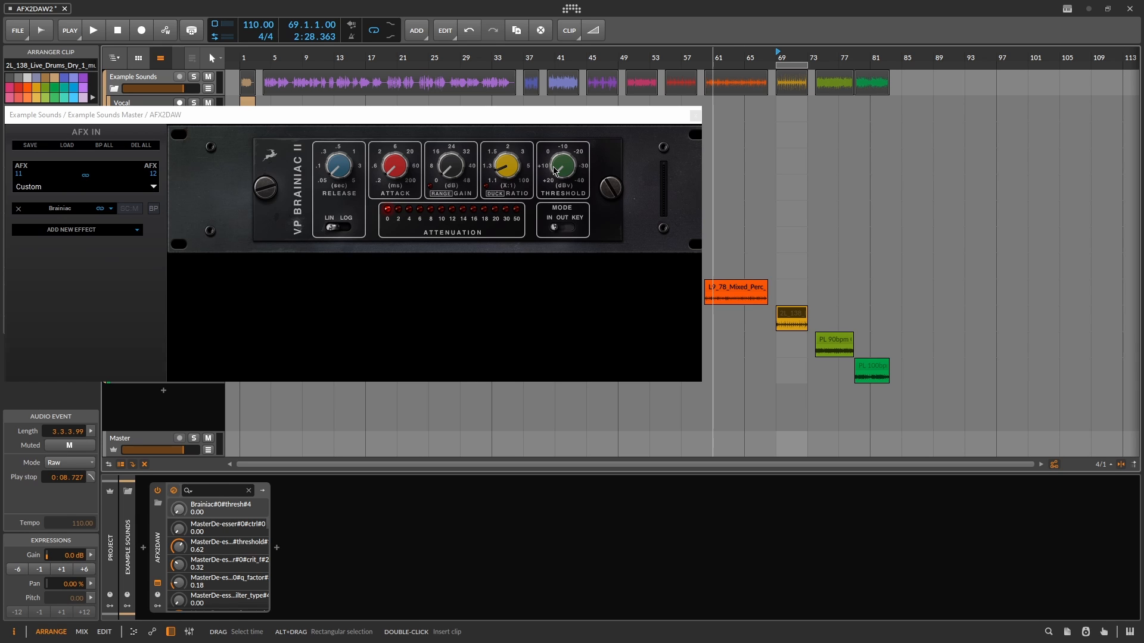
- Play the Live Drums loop and set the Brainiac's threshold and attack to about 0.66 and gain to about 0.18, adjusting ratio and release
key("space")
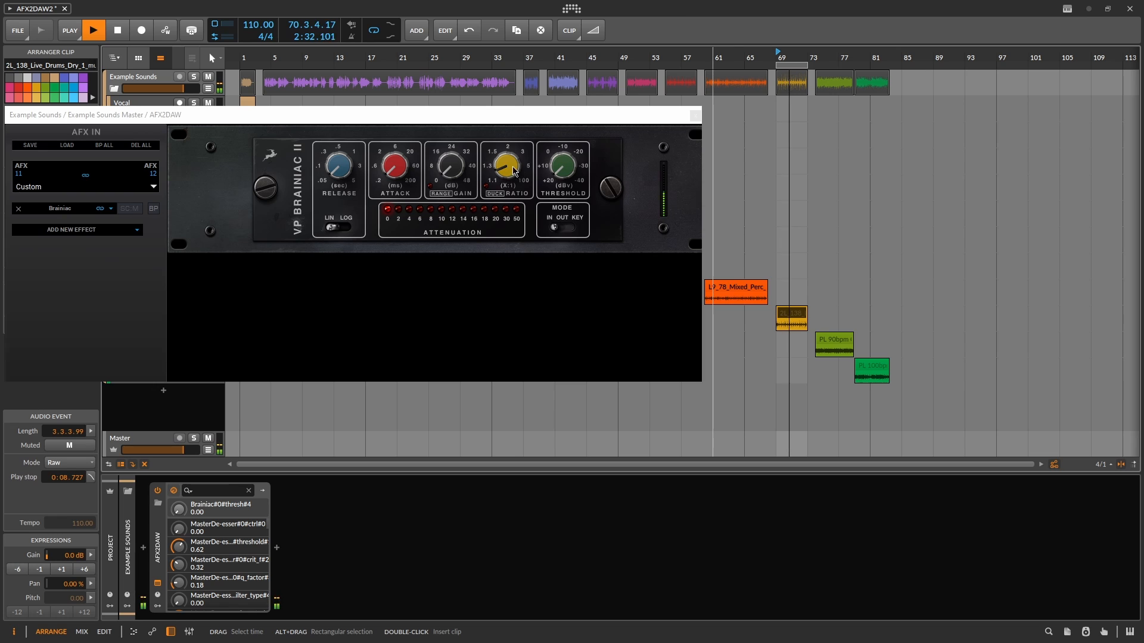
left_click_drag(514, 171, 563, 83)
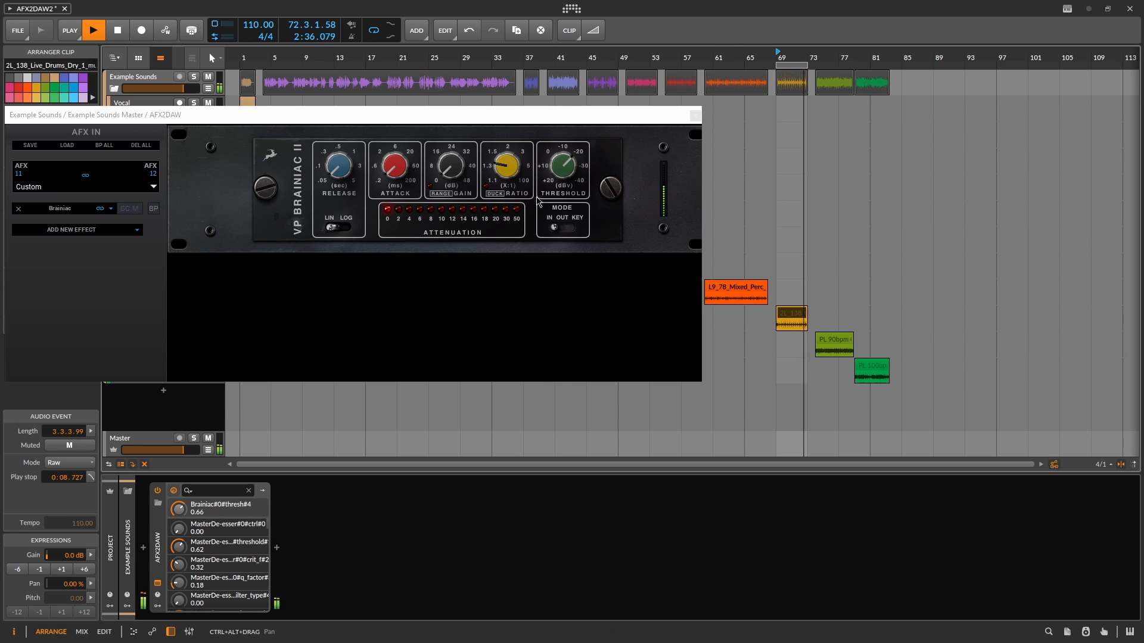
left_click_drag(456, 171, 453, 130)
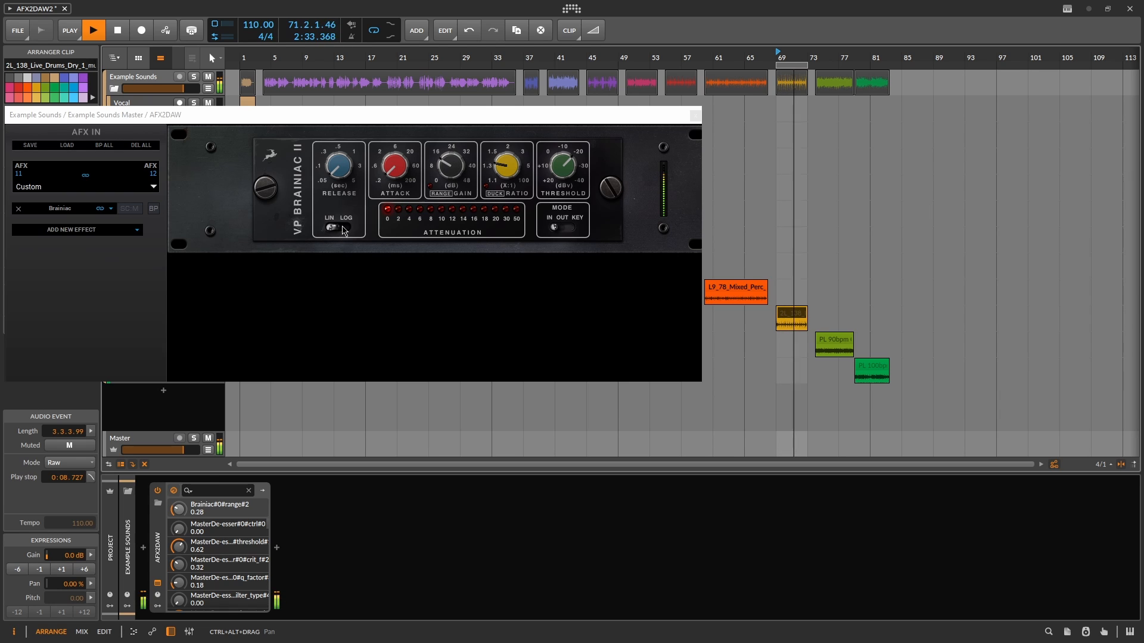
left_click_drag(350, 172, 398, 83)
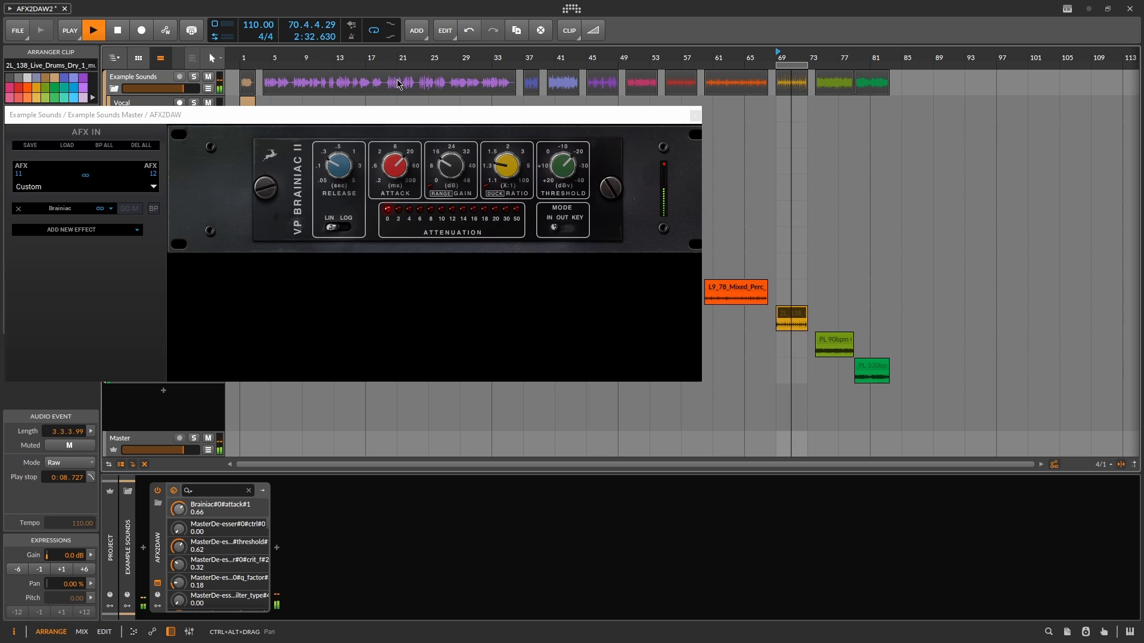
mouse_move(463, 166)
left_mouse_down()
mouse_move(515, 167)
mouse_move(454, 181)
left_mouse_up()
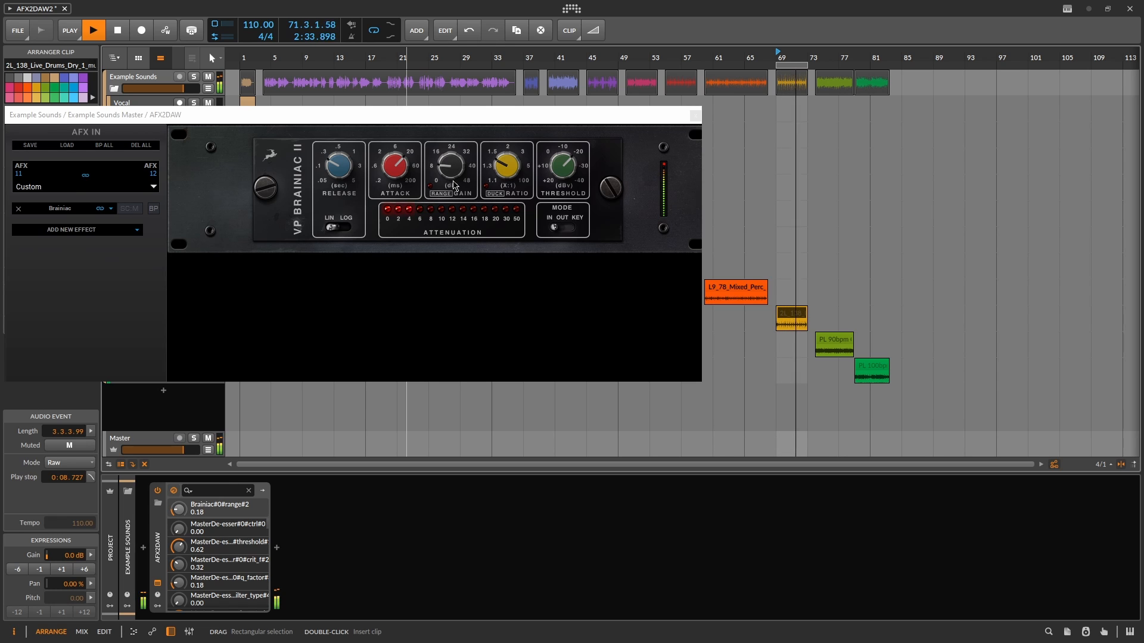
- Switch the Brainiac's release to Log and compare the live drums with the effect bypassed and active
left_click(338, 233)
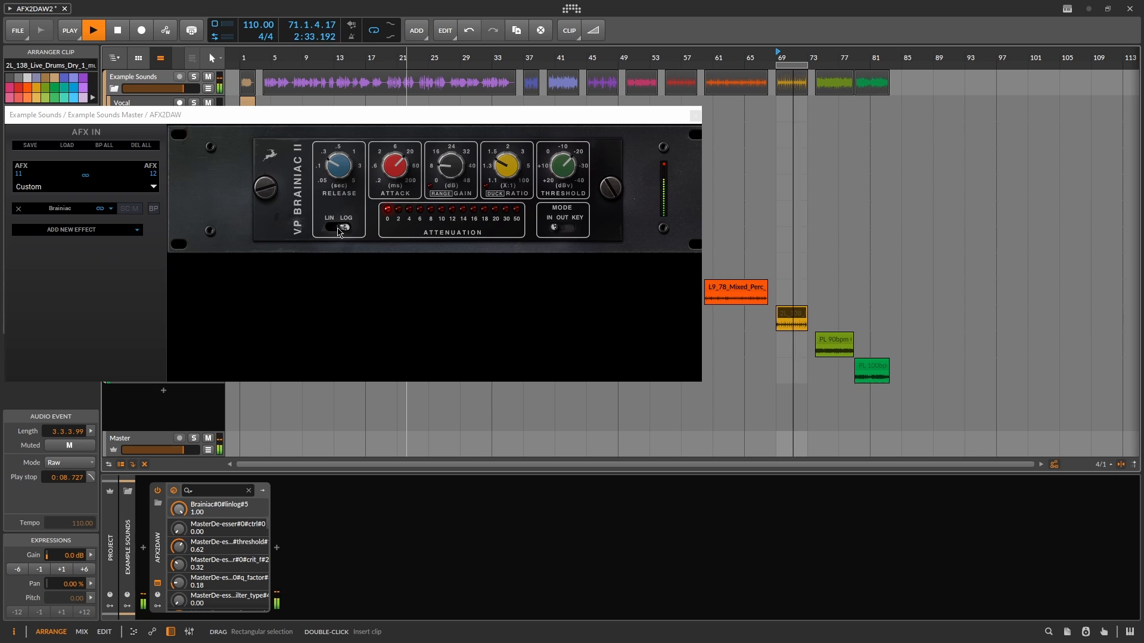
left_click(154, 210)
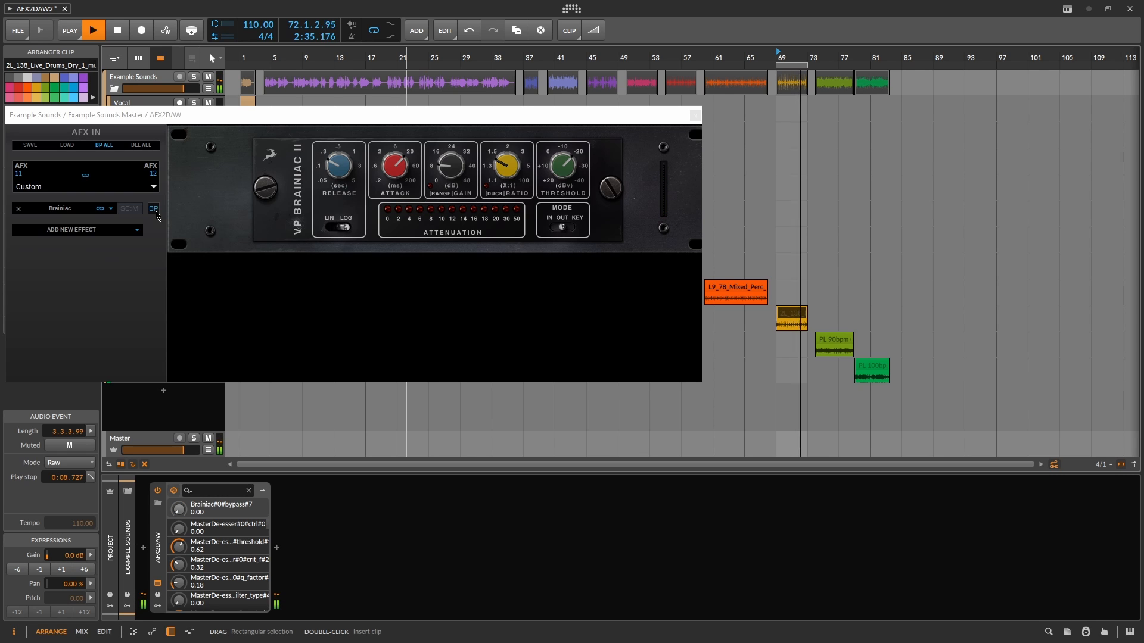
left_click(155, 209)
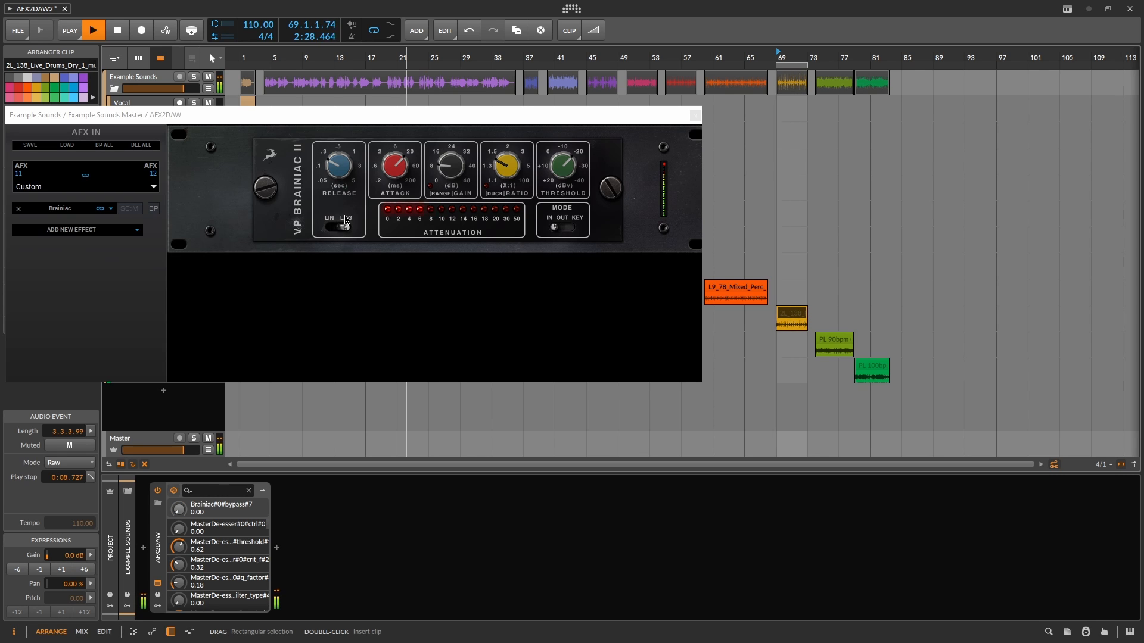
- Stop playback, return to Bitwig Studio with the loop set to the Live Drums clip, and open the AFX2DAW plugin window
key("space")
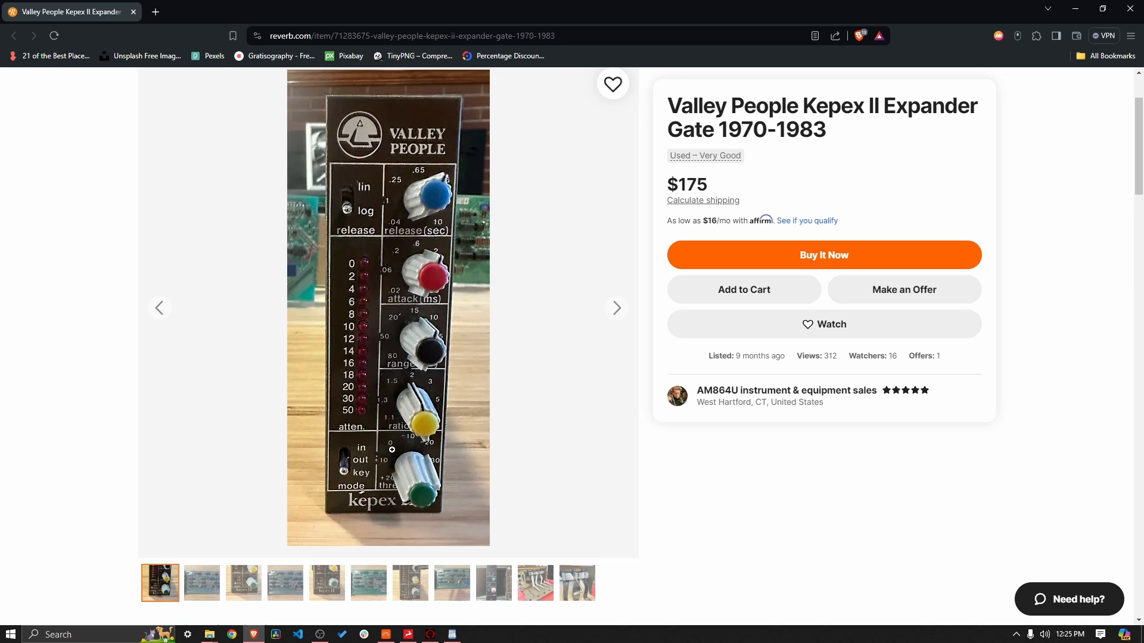
left_click(386, 635)
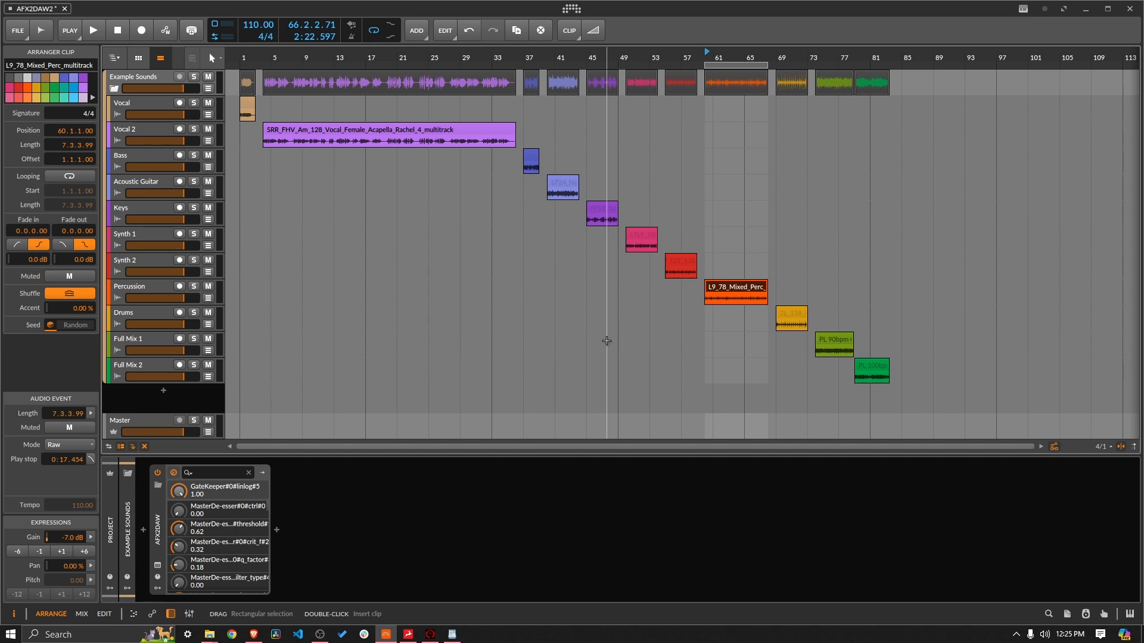
left_click(792, 313)
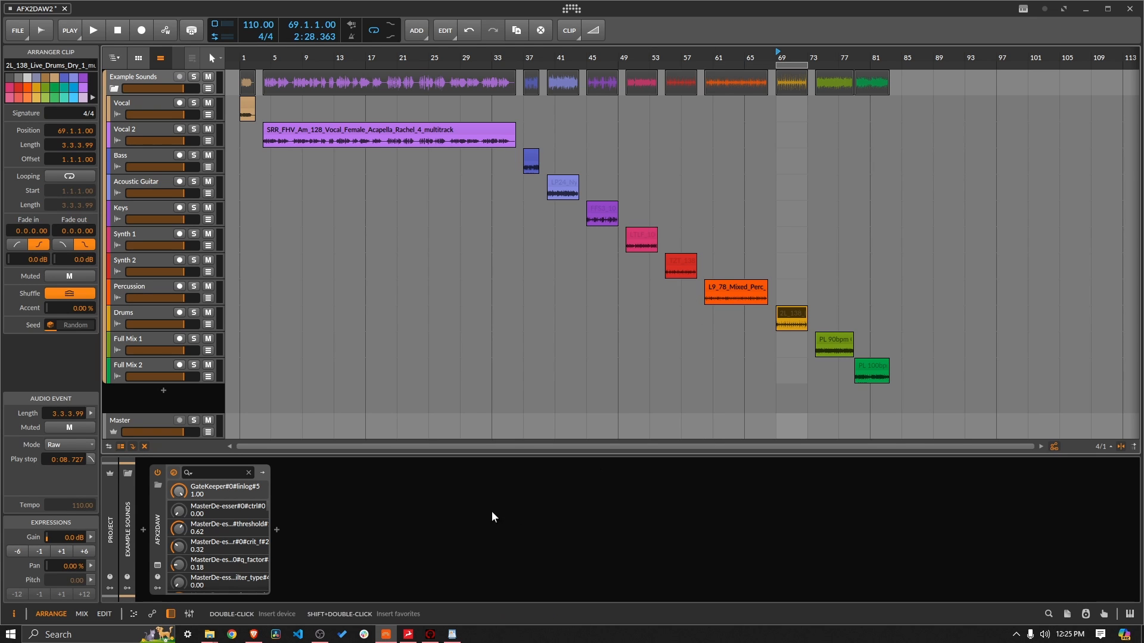
left_click(158, 565)
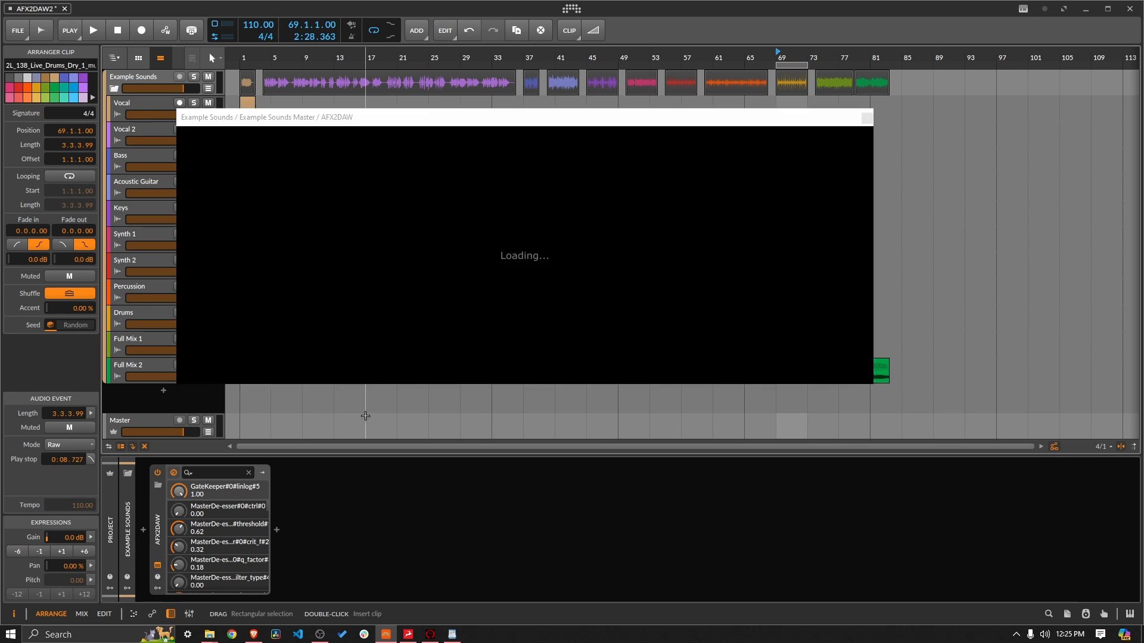
- Set the Gate Keeper's release to 0.00 and its ratio and threshold to 1.00, adjust the attack, and play the Live Drums loop
left_click(500, 160)
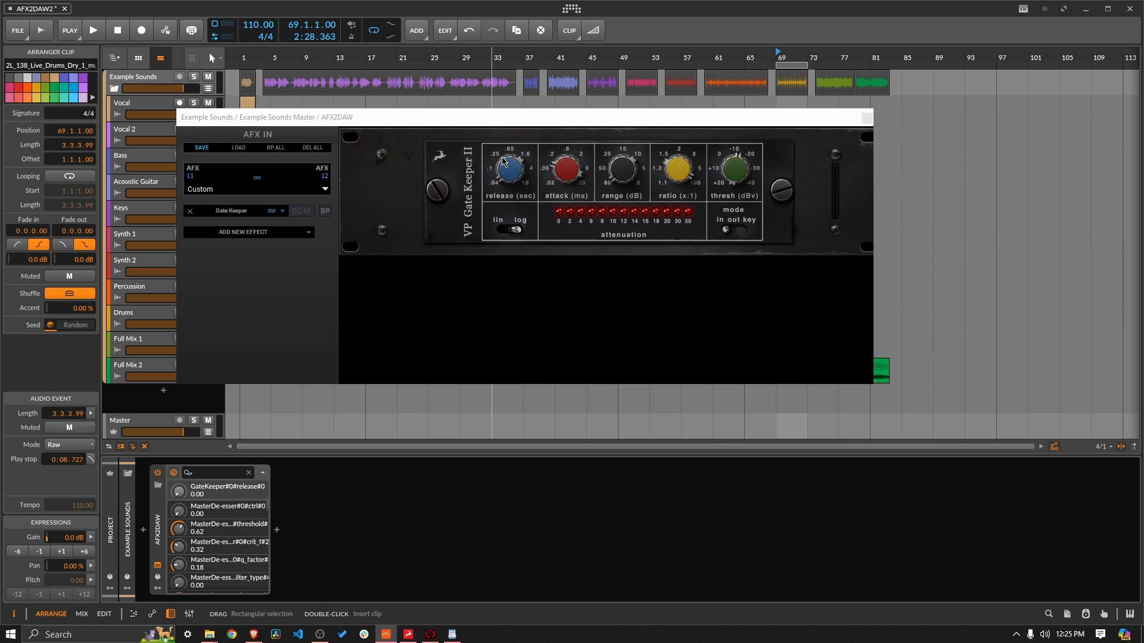
left_click(570, 173)
left_click(683, 179)
left_click(737, 176)
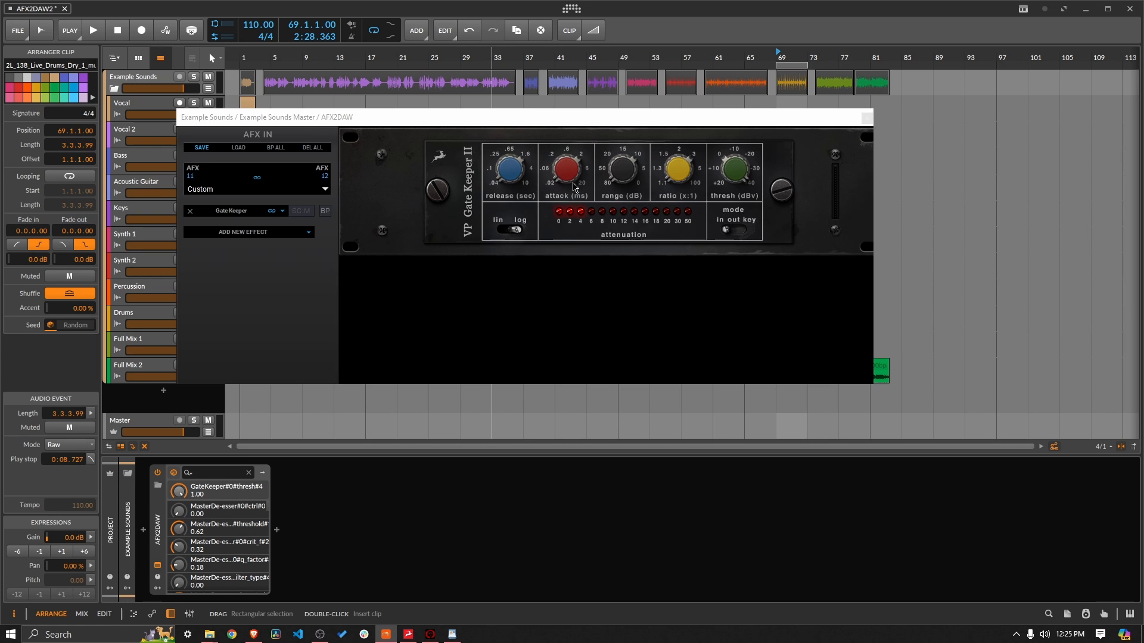
left_click_drag(631, 131, 534, 148)
key("space")
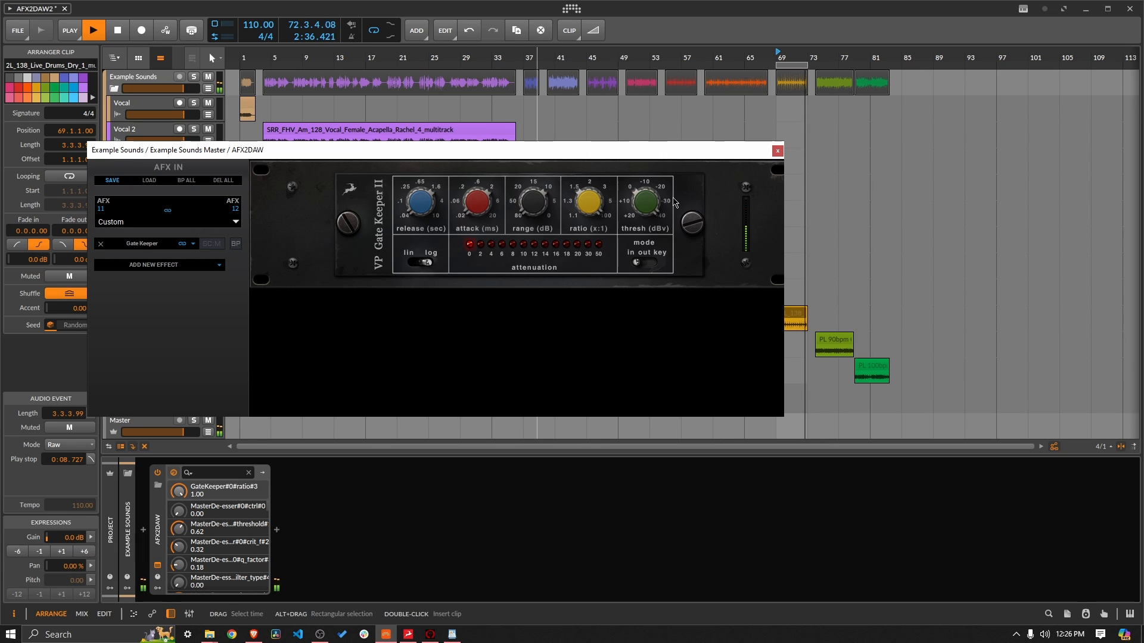
- Set the Gate Keeper's threshold to about 0.22, attack to 0.00 and release to about 0.18 while the drums play
left_click(636, 202)
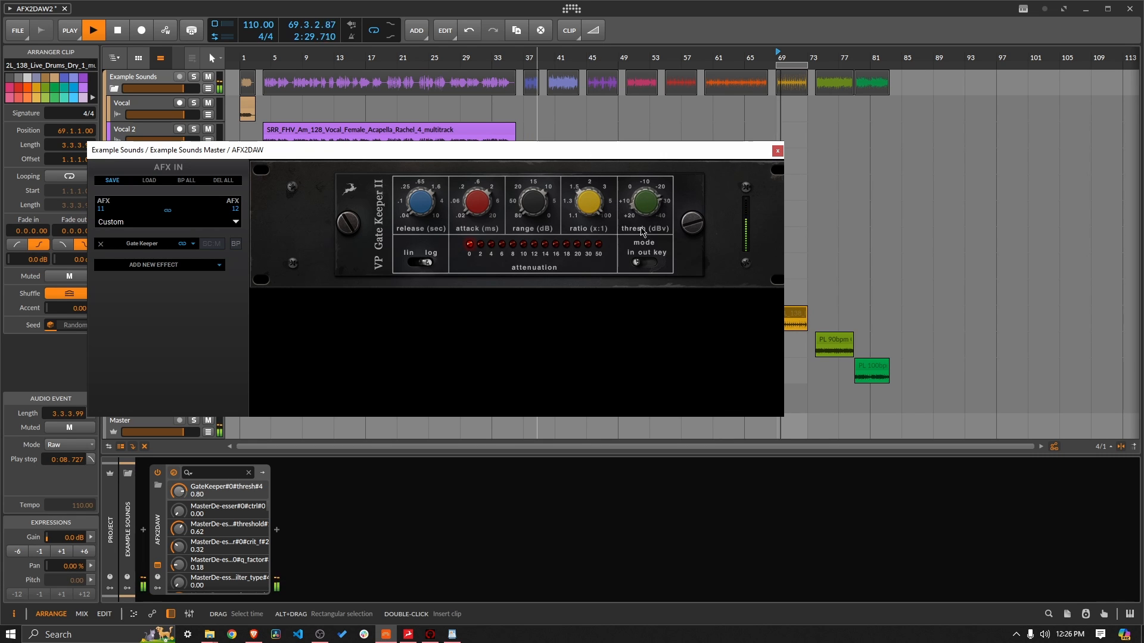
left_click_drag(639, 244, 621, 294)
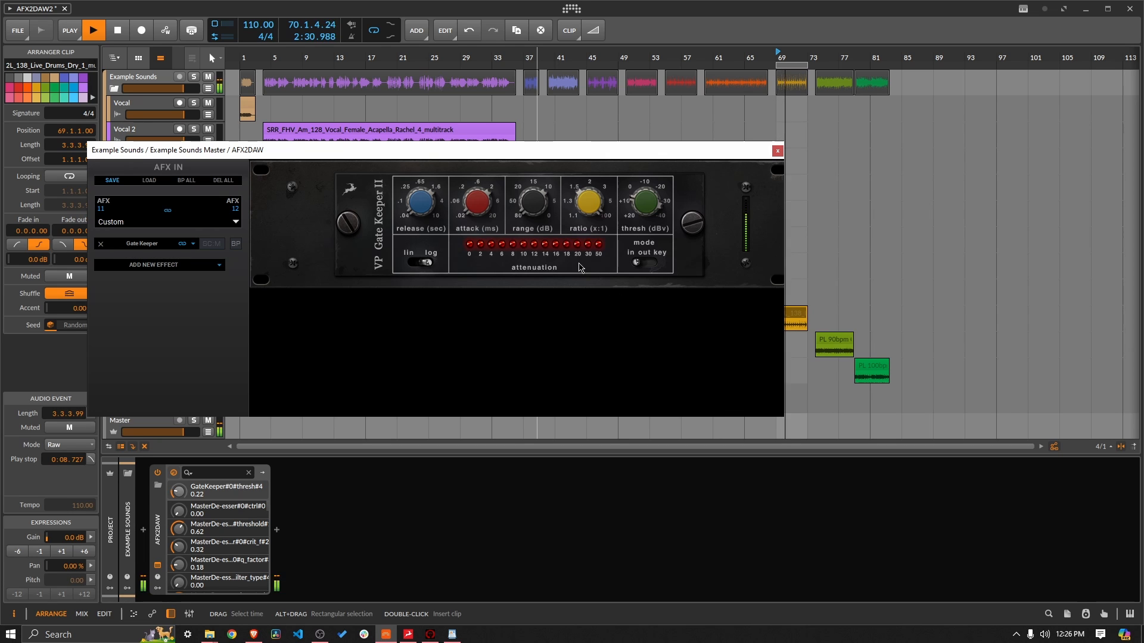
left_click_drag(488, 204, 481, 128)
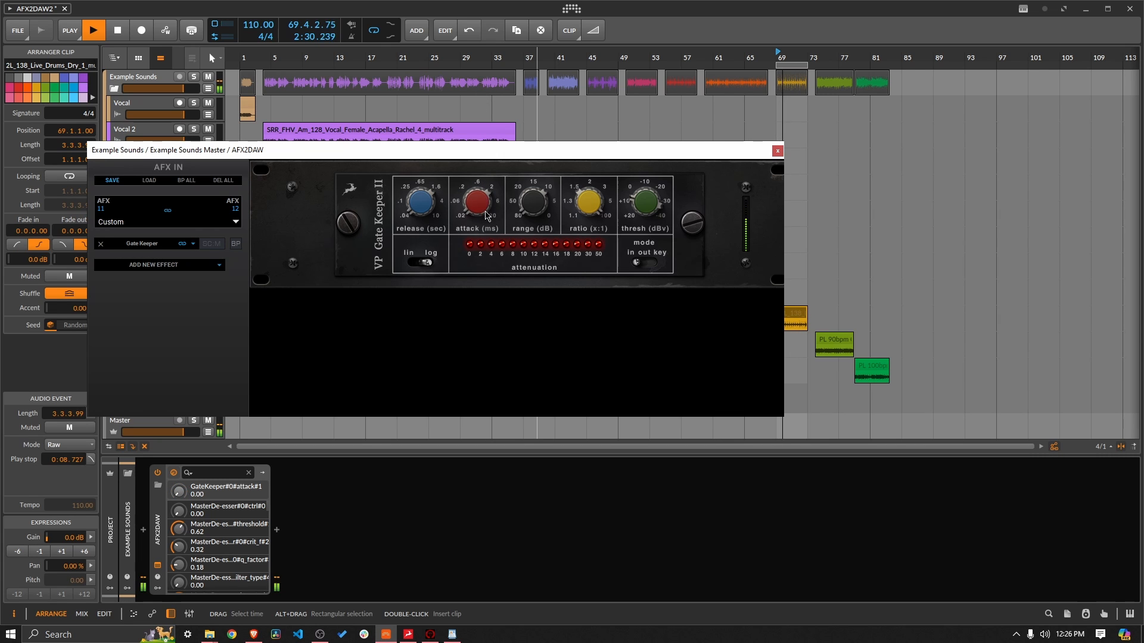
left_click_drag(425, 208, 425, 266)
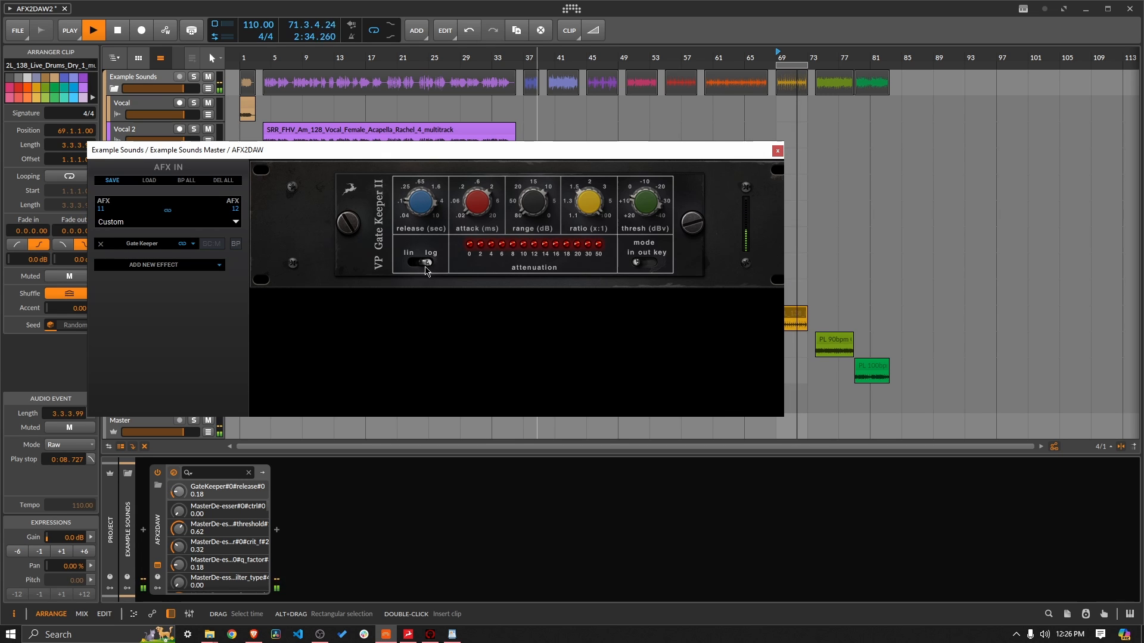
- Compare the Gate Keeper's lin and log release modes on the drums, ending on lin
left_click(417, 264)
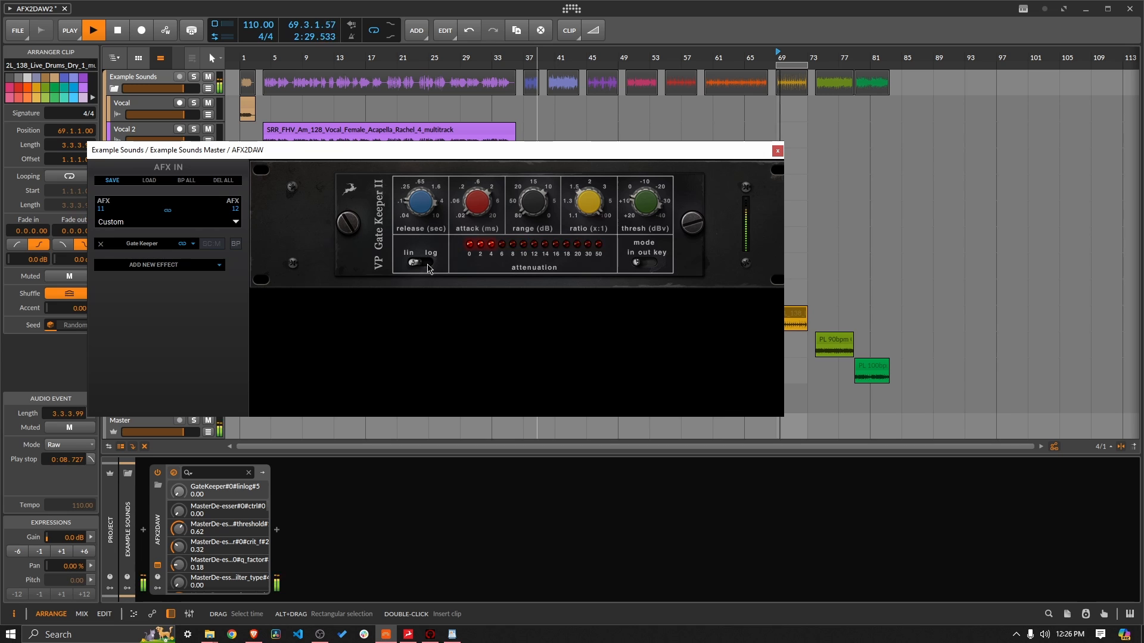
left_click(428, 268)
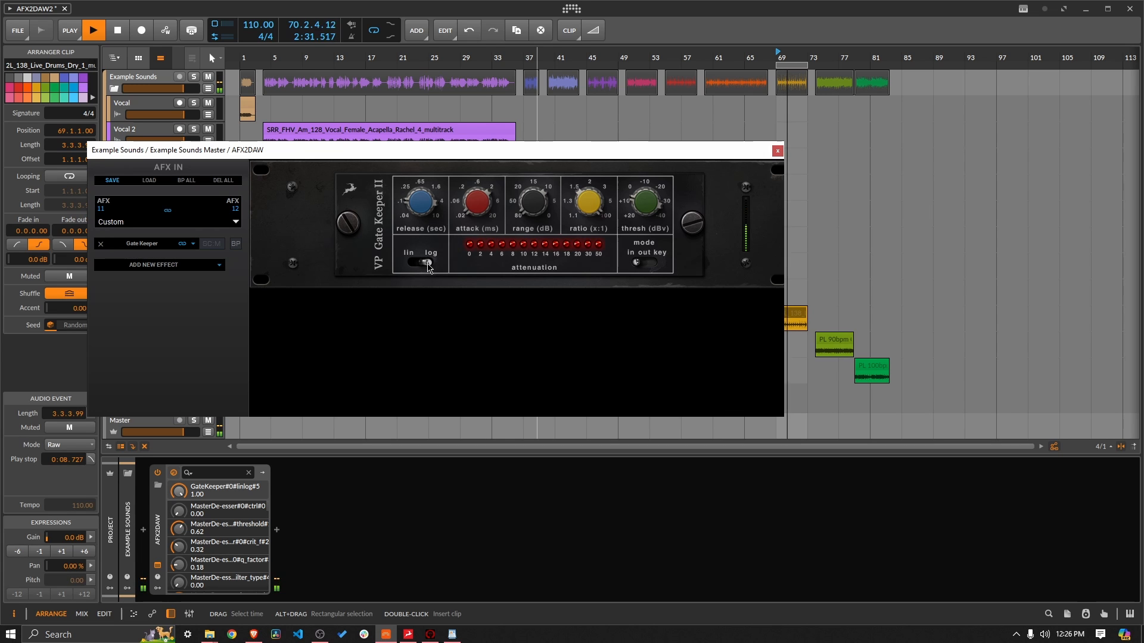
left_click(429, 266)
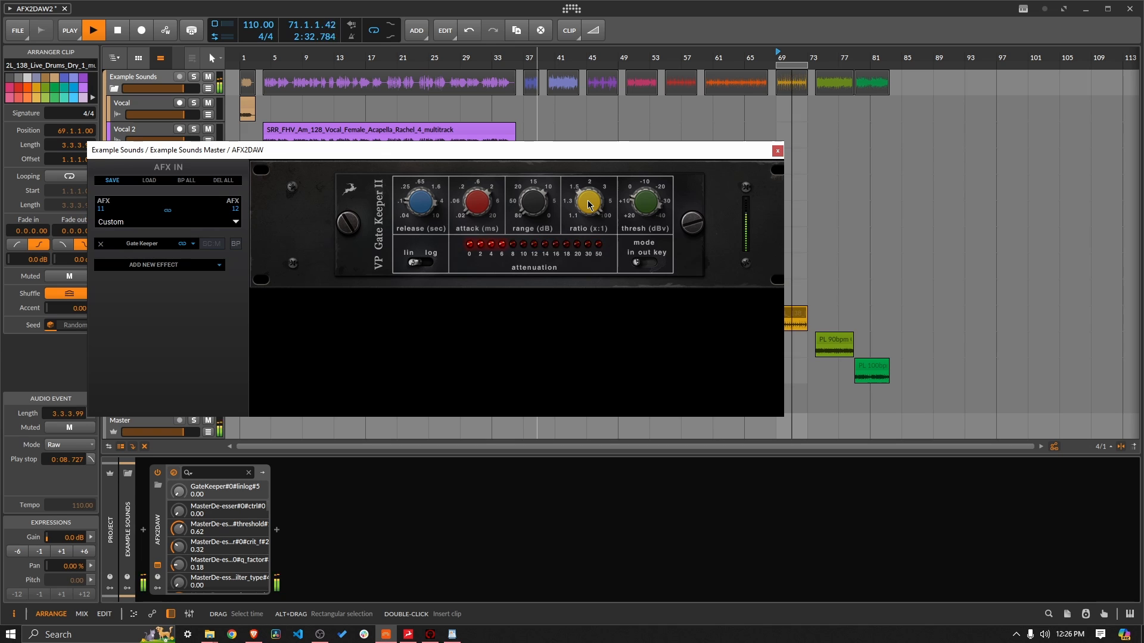
- Set the Gate Keeper's ratio to about 0.40, range to about 0.36 and threshold to about 0.38
left_click_drag(588, 205, 582, 279)
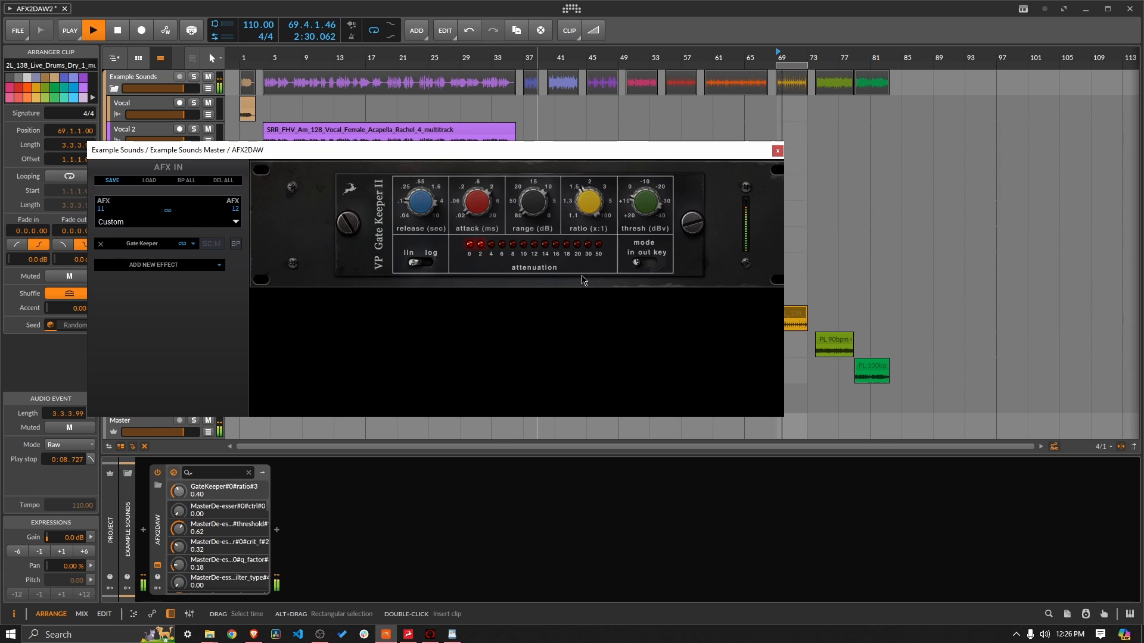
left_click_drag(545, 213, 557, 168)
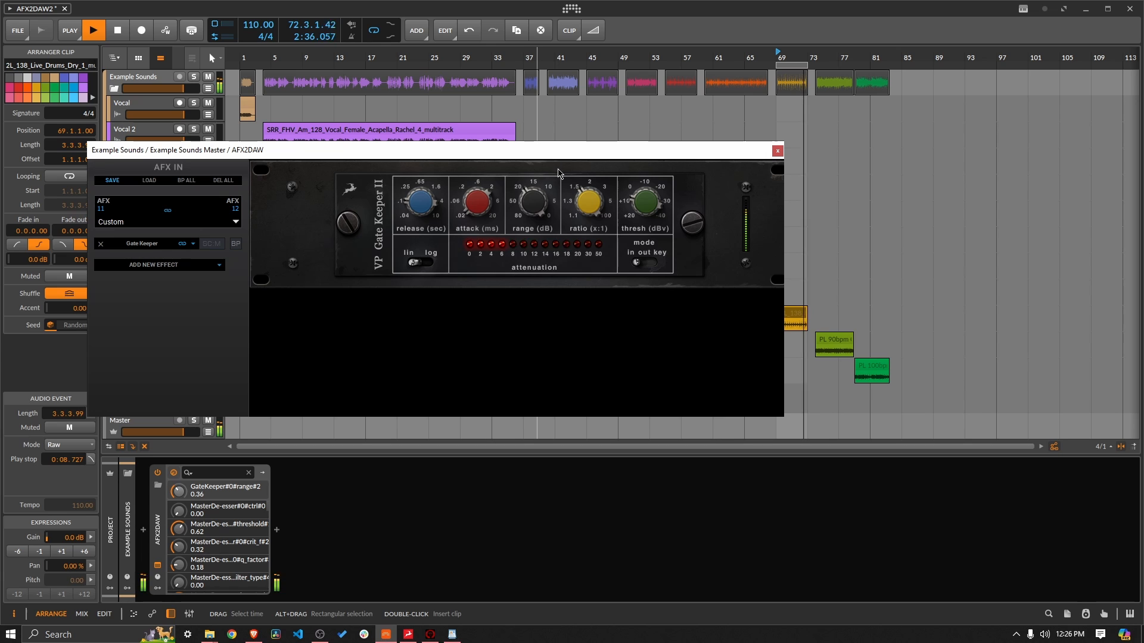
left_click_drag(590, 213, 644, 199)
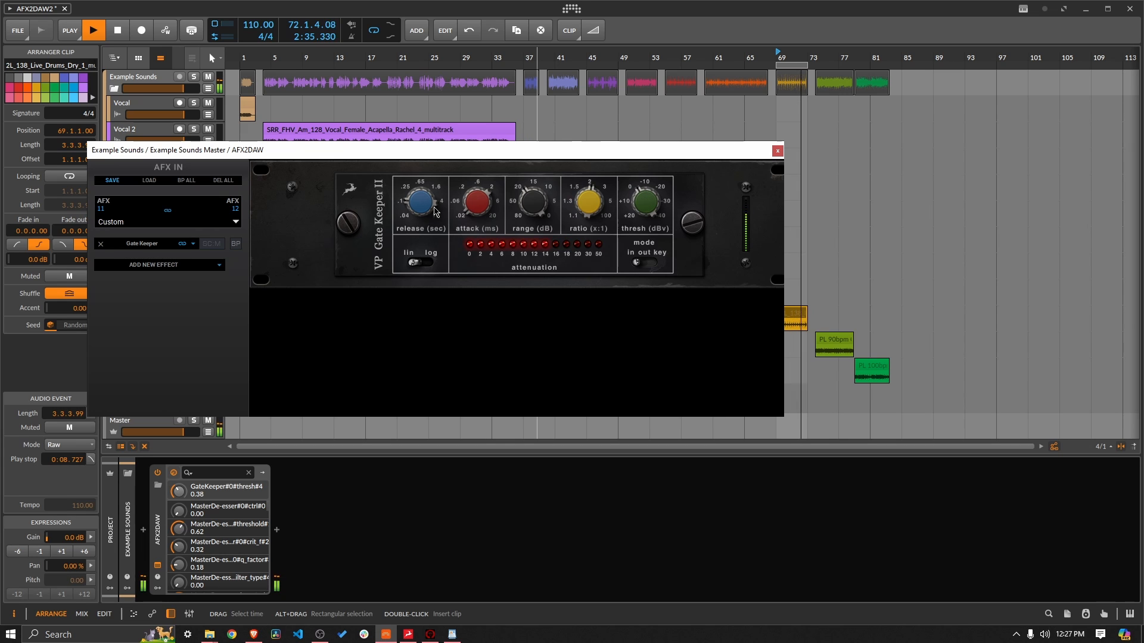
- Lower the Gate Keeper's release to 0.00 and readjust its attack and range knobs during playback
left_click_drag(425, 209, 436, 306)
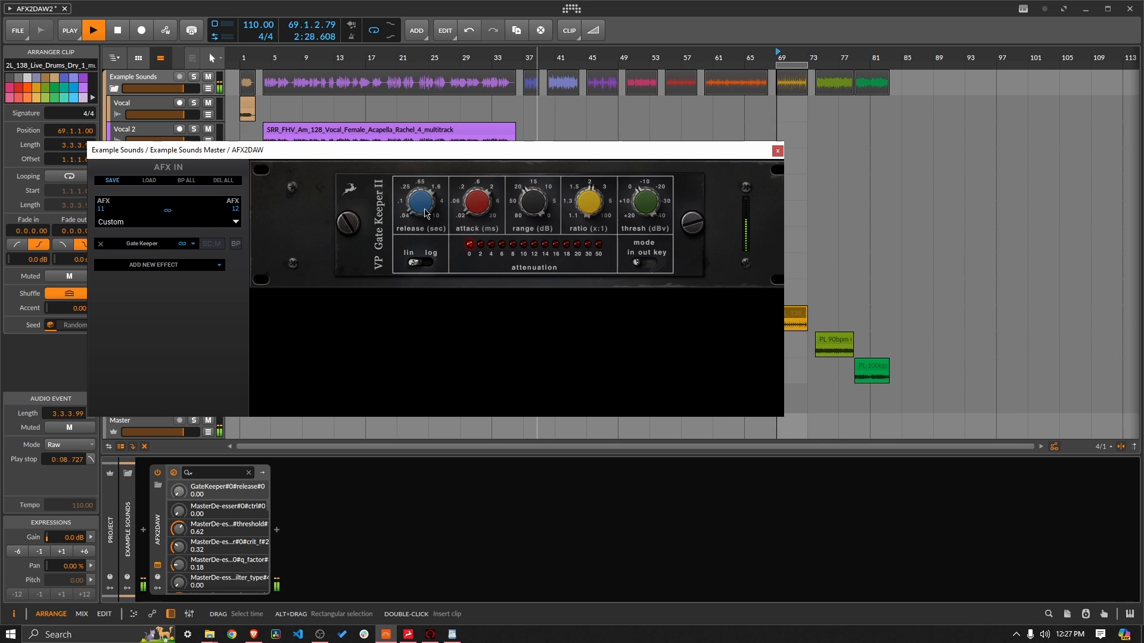
left_click_drag(487, 209, 502, 168)
left_click(526, 205)
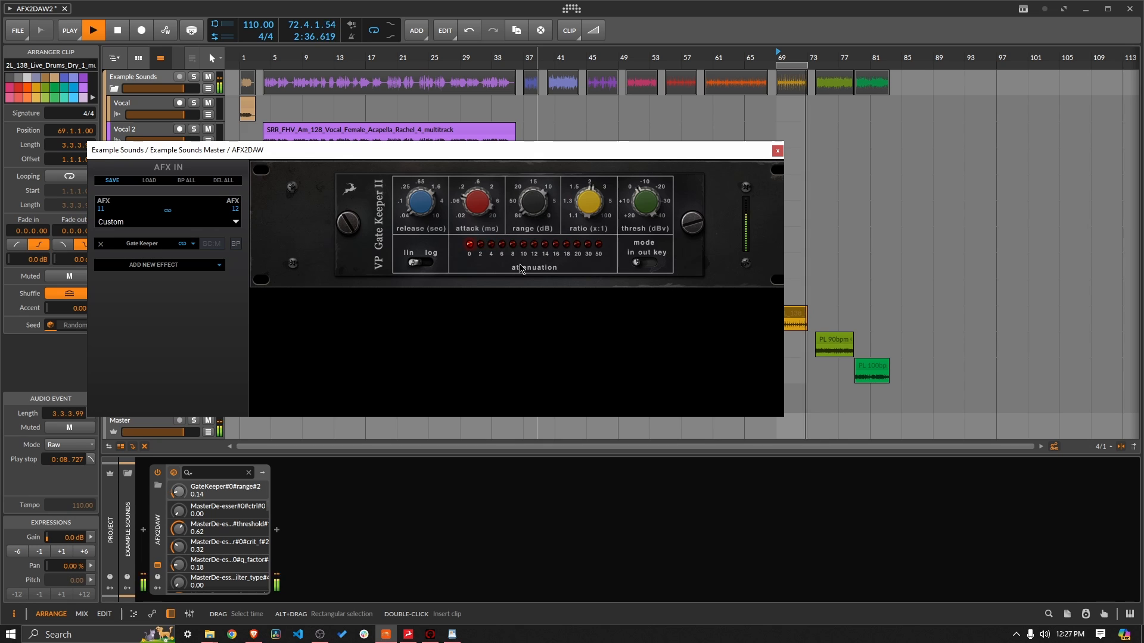
left_click_drag(513, 221, 544, 185)
- Set the Gate Keeper's release to about 0.48 and compare the drums with the effect bypassed and active
left_click_drag(420, 208, 434, 151)
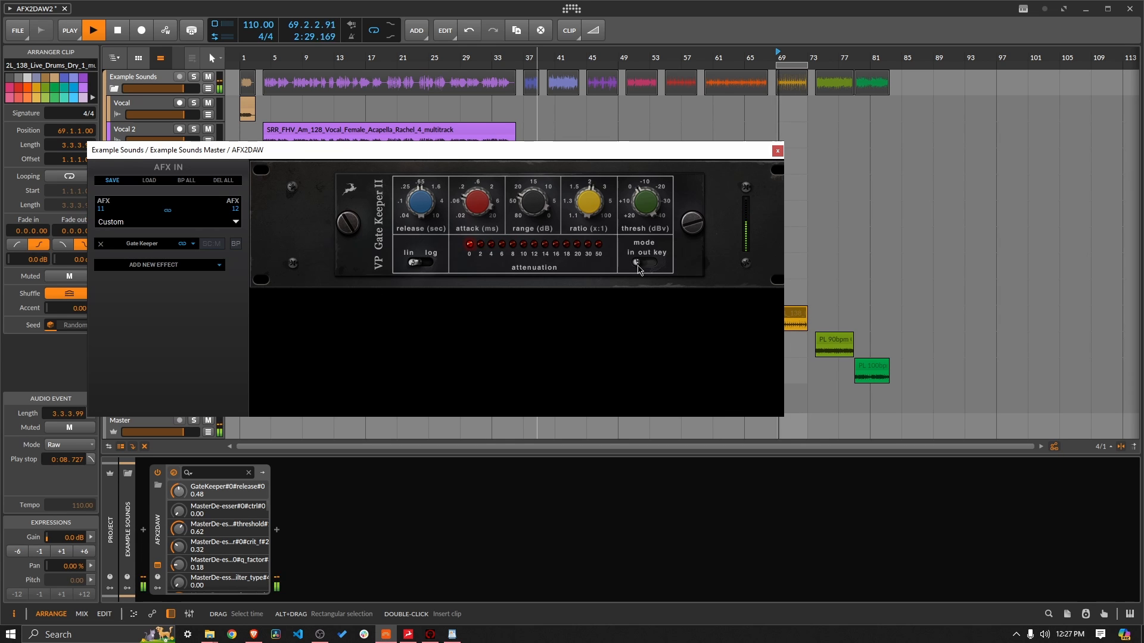
left_click(235, 243)
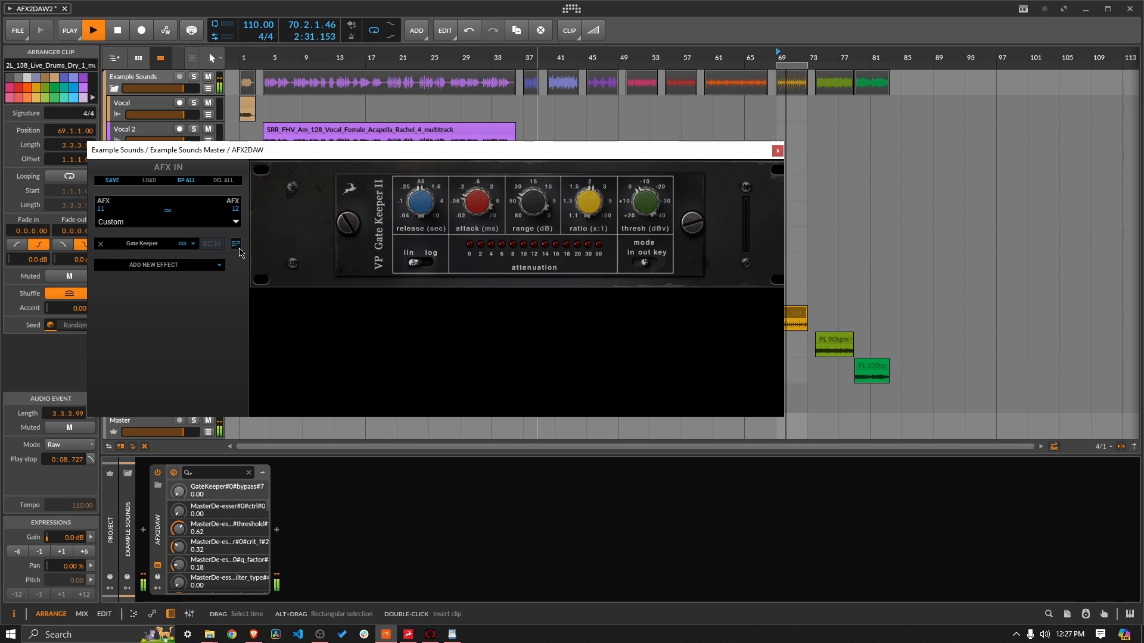
left_click(235, 244)
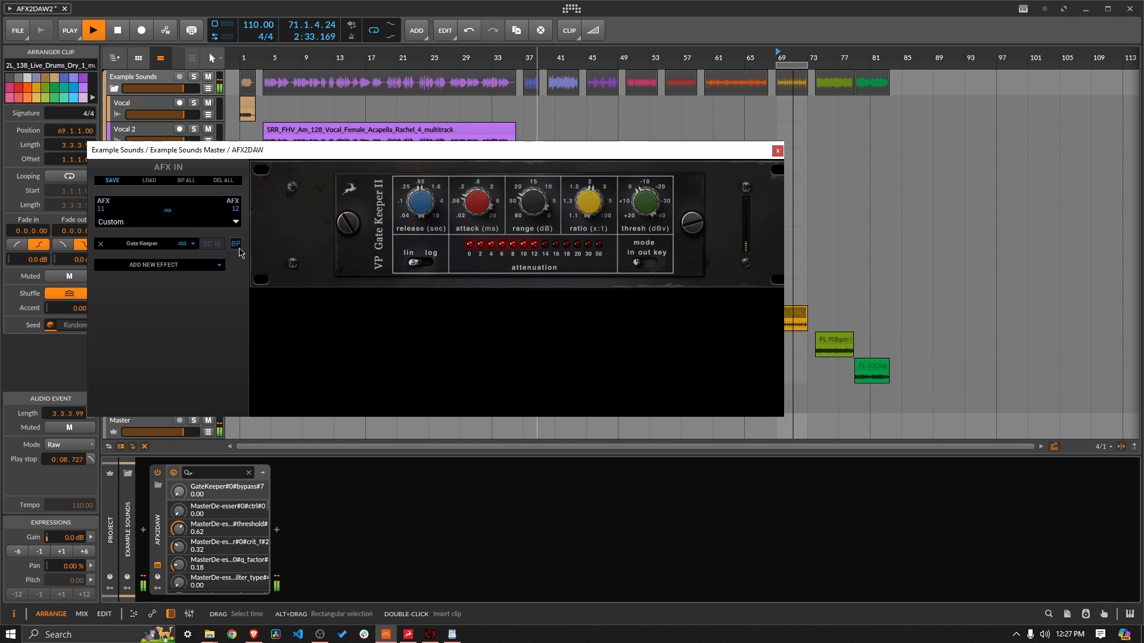
- Lower the Gate Keeper's threshold to 0.00, then readjust the knob while the drums play
left_click(652, 212)
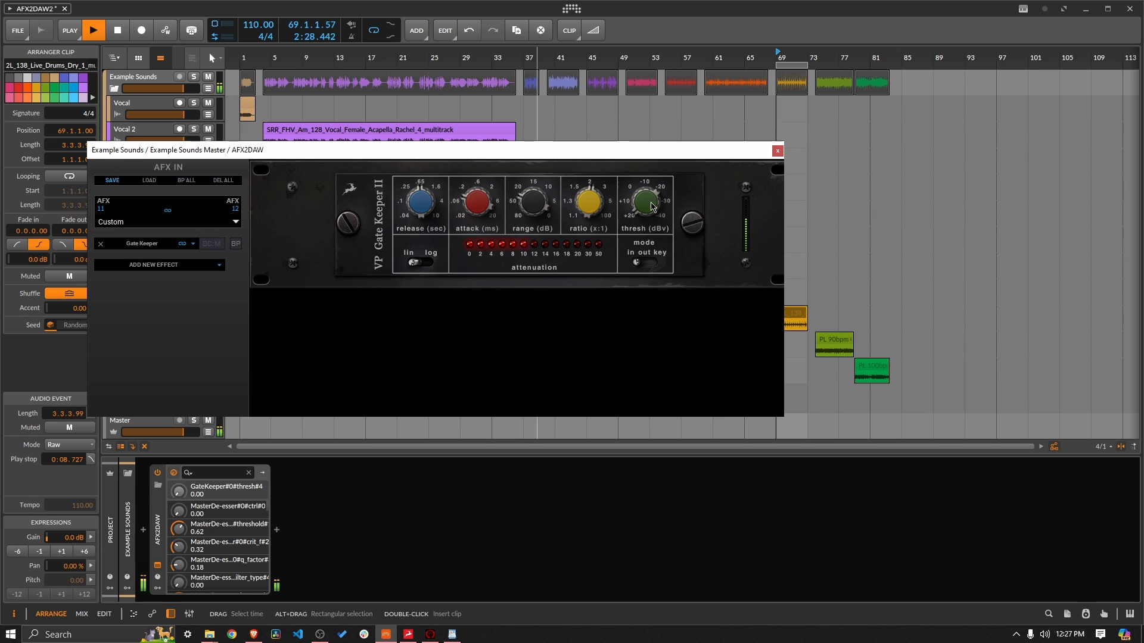
scroll(650, 188, "down", 5)
scroll(650, 188, "down", 2)
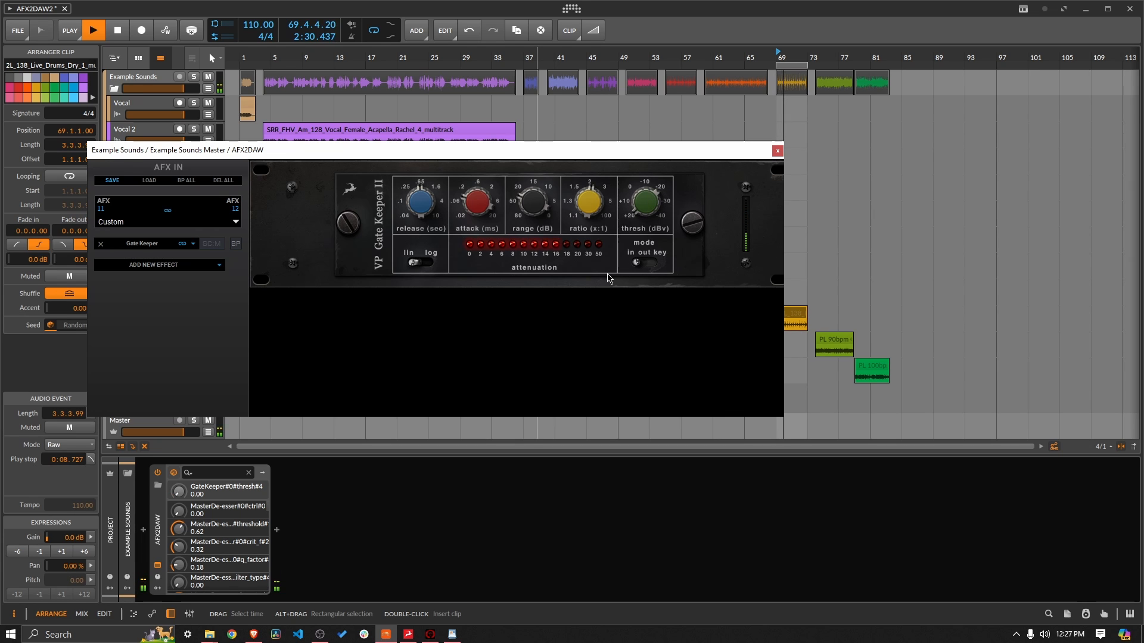
left_click_drag(653, 212, 593, 147)
left_click_drag(647, 186, 650, 236)
- Switch the Gate Keeper's release mode to log, with release at about 0.34 and range at about 0.65
left_click(430, 265)
left_click_drag(423, 216, 418, 231)
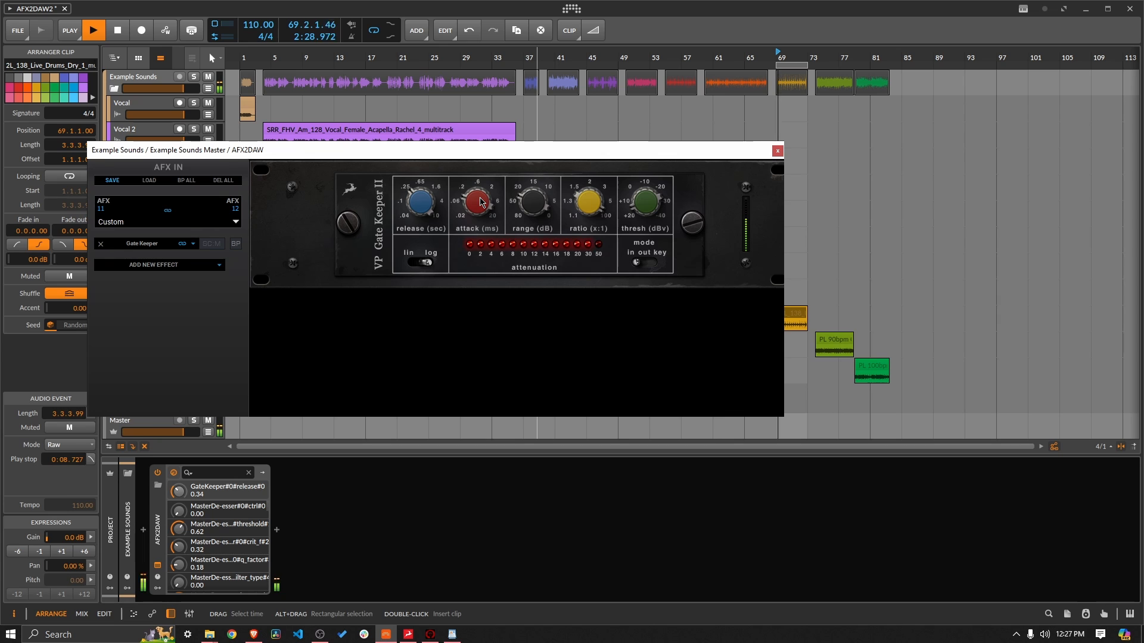
left_click(547, 205)
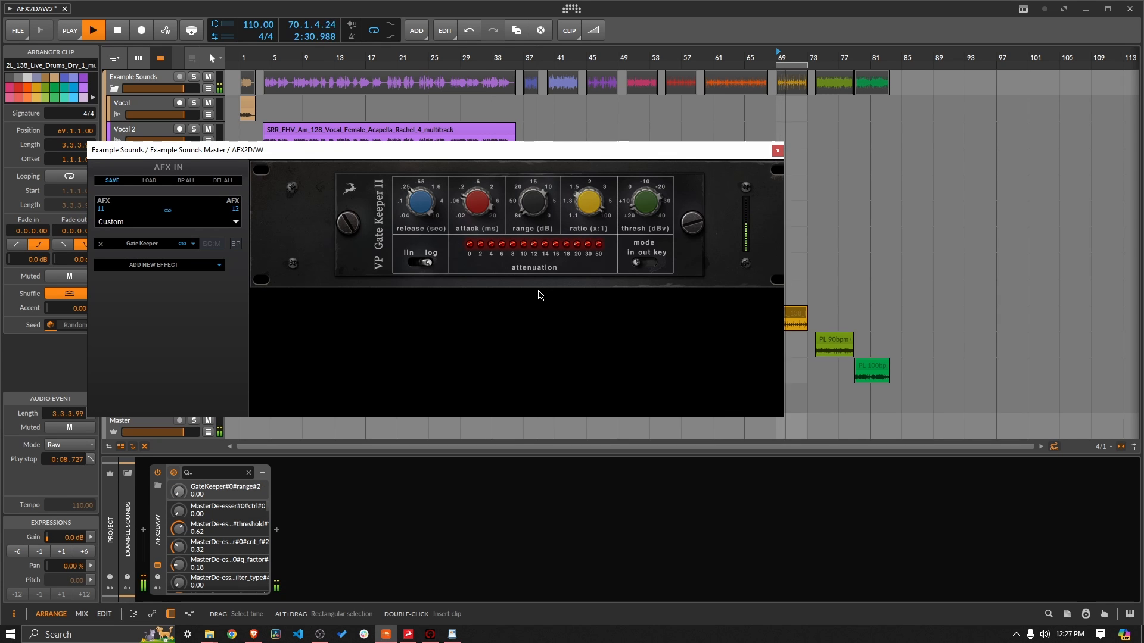
left_click_drag(533, 198, 523, 205)
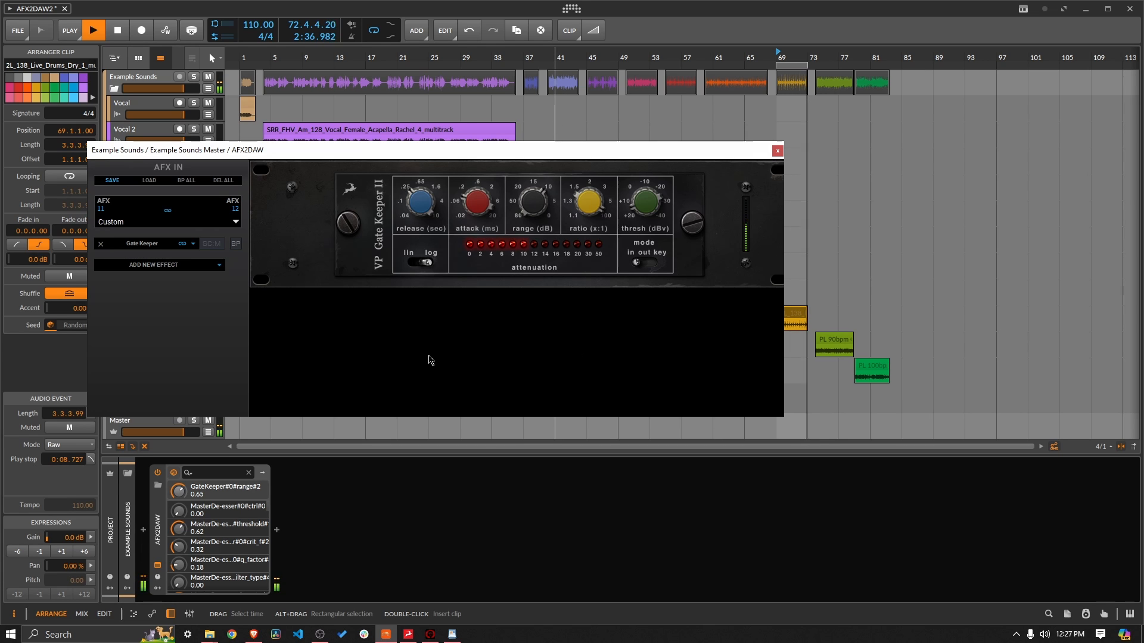
- Set the Gate Keeper's release to about 0.22 and attack to 0.00, toggle its bypass, and stop playback
left_click_drag(425, 206, 426, 237)
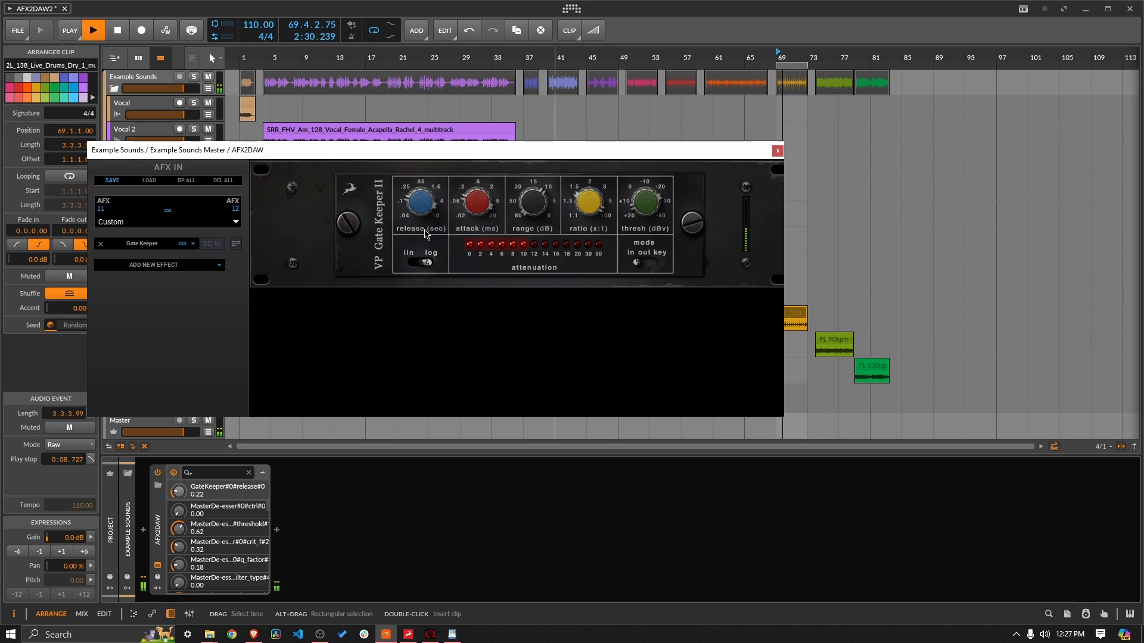
left_click(478, 201)
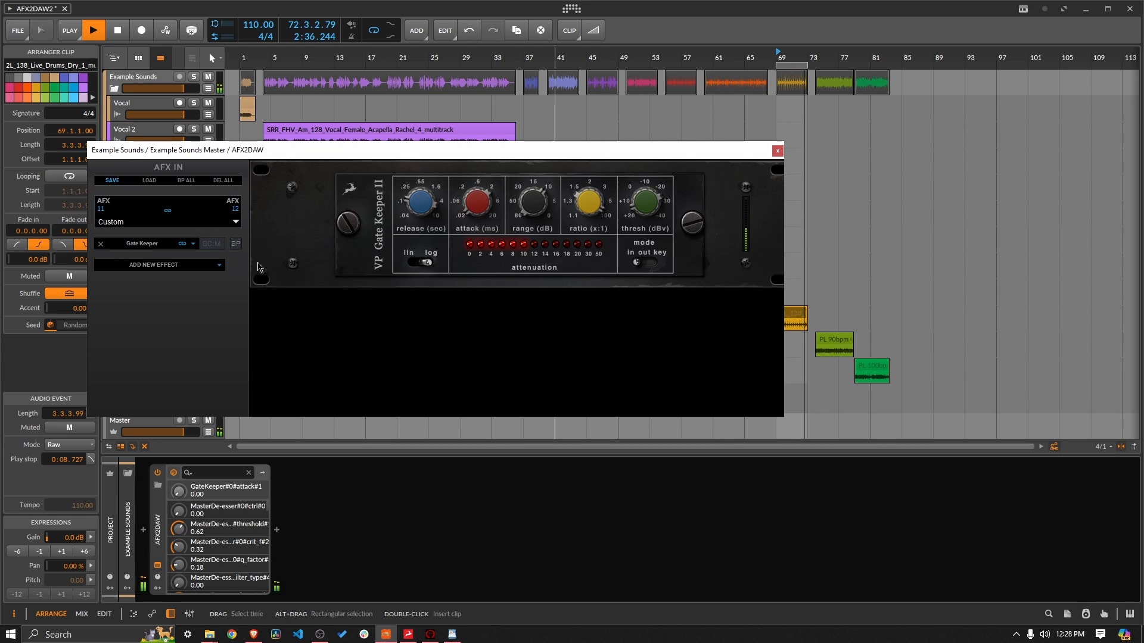
left_click(235, 245)
key("space")
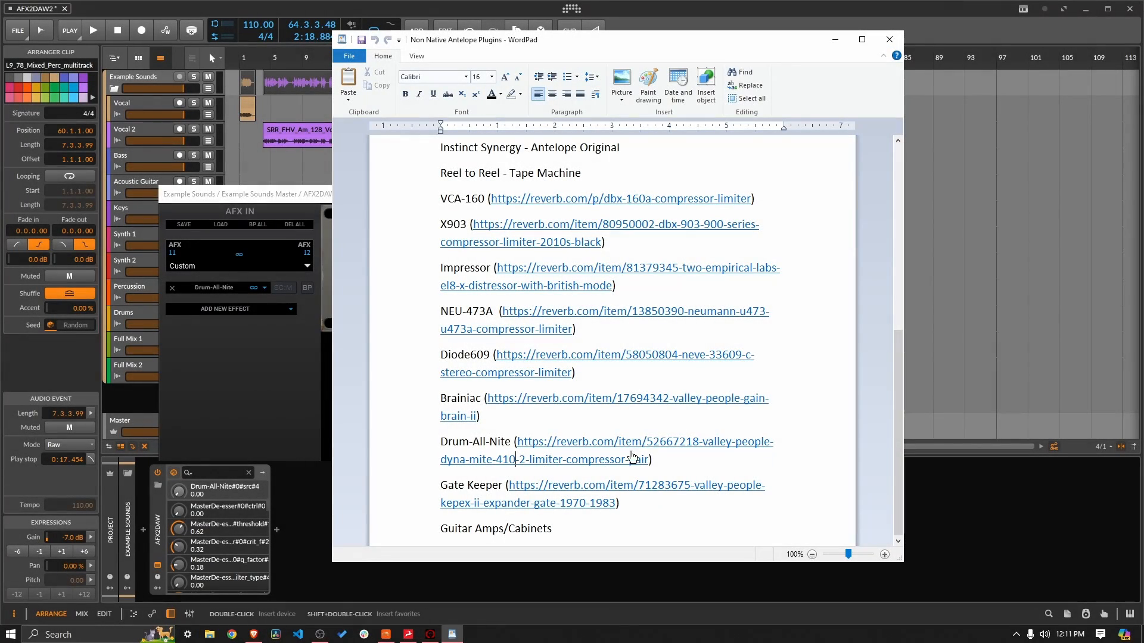
- Switch to the browser and review the Dyna-mite manual's limiting and expanding pages, followed by the Valley People Dyna-Mite 410-2 listing
left_click(254, 634)
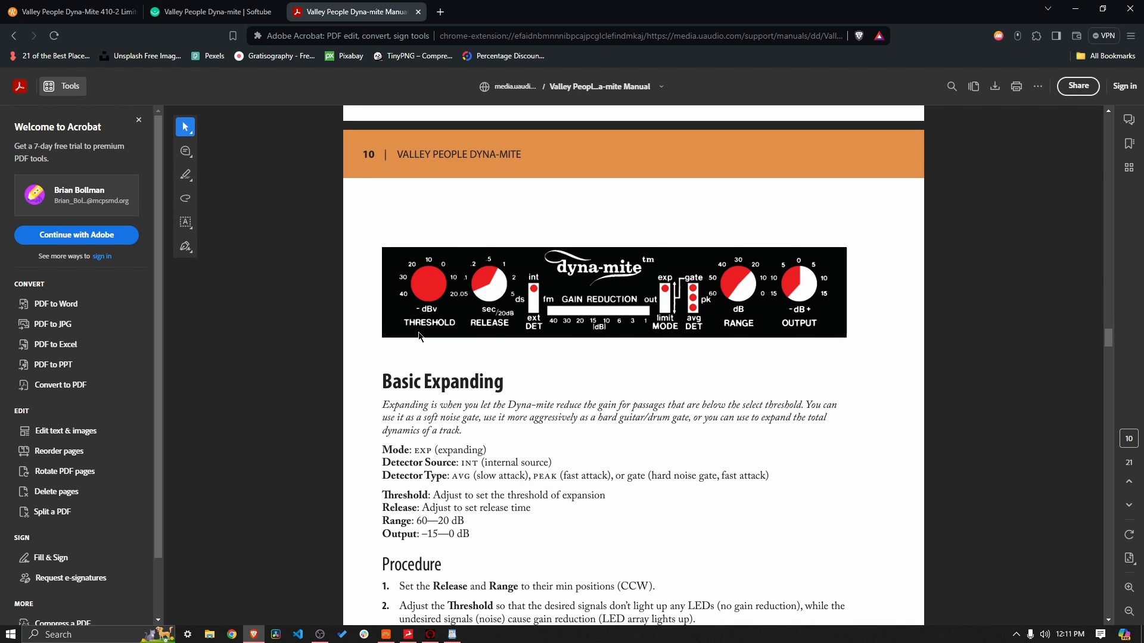
scroll(419, 336, "down", 3)
scroll(419, 336, "up", 7)
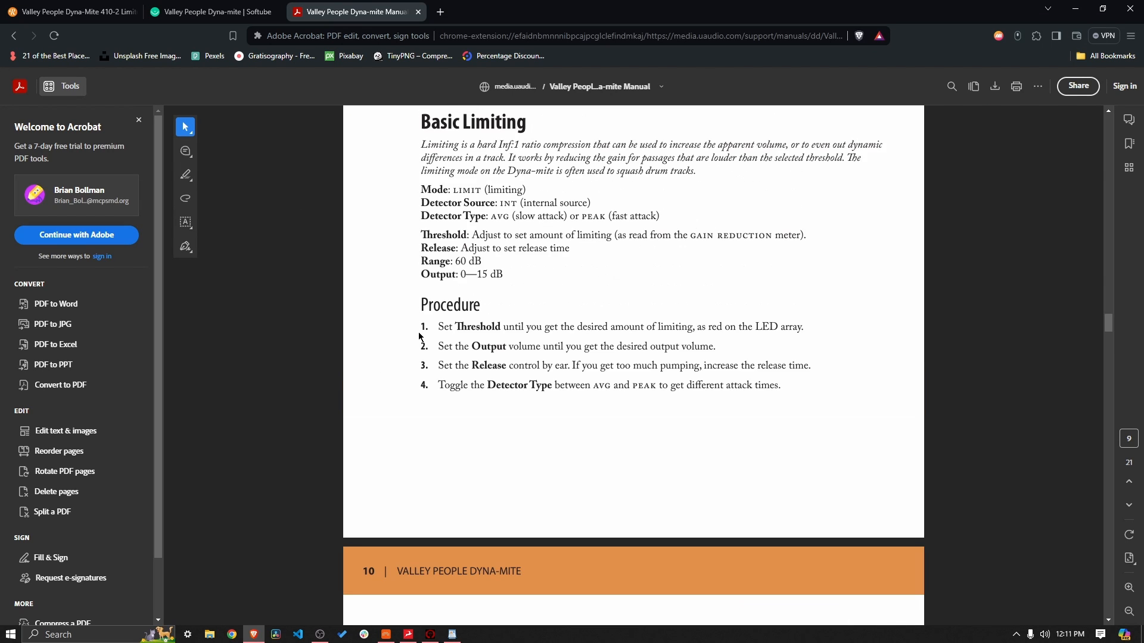
scroll(419, 335, "down", 8)
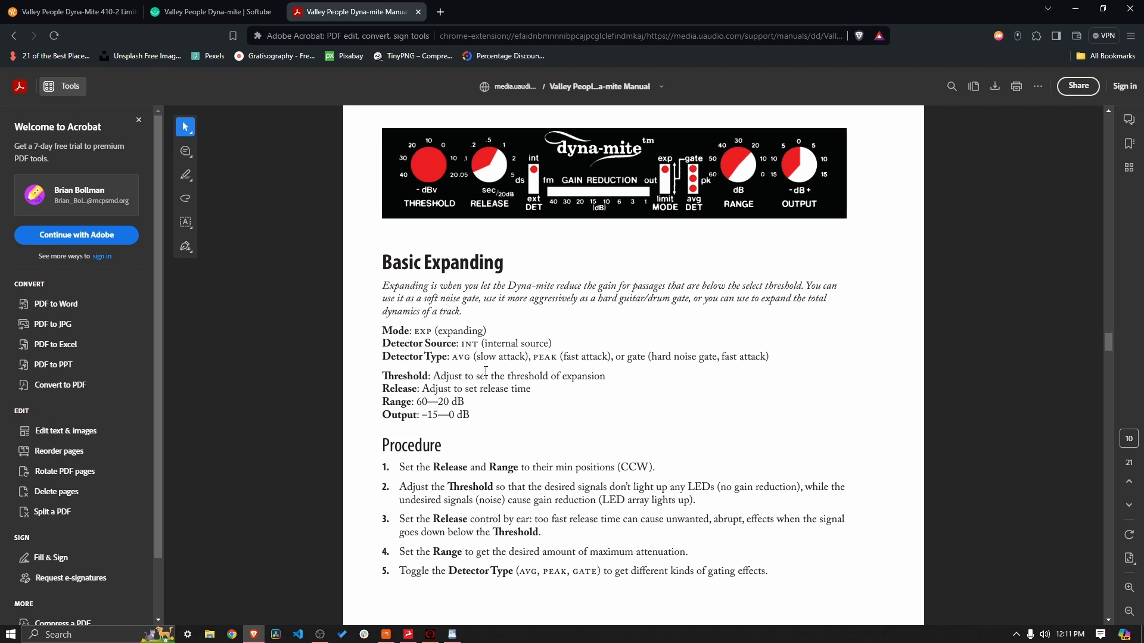
scroll(549, 371, "up", 3)
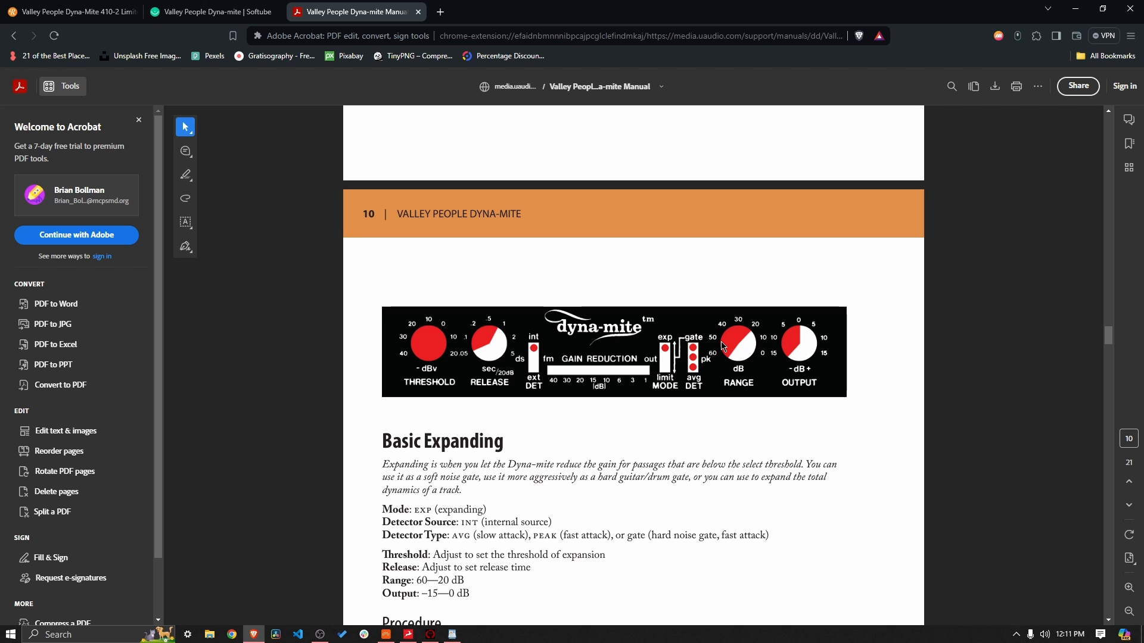
left_click(69, 11)
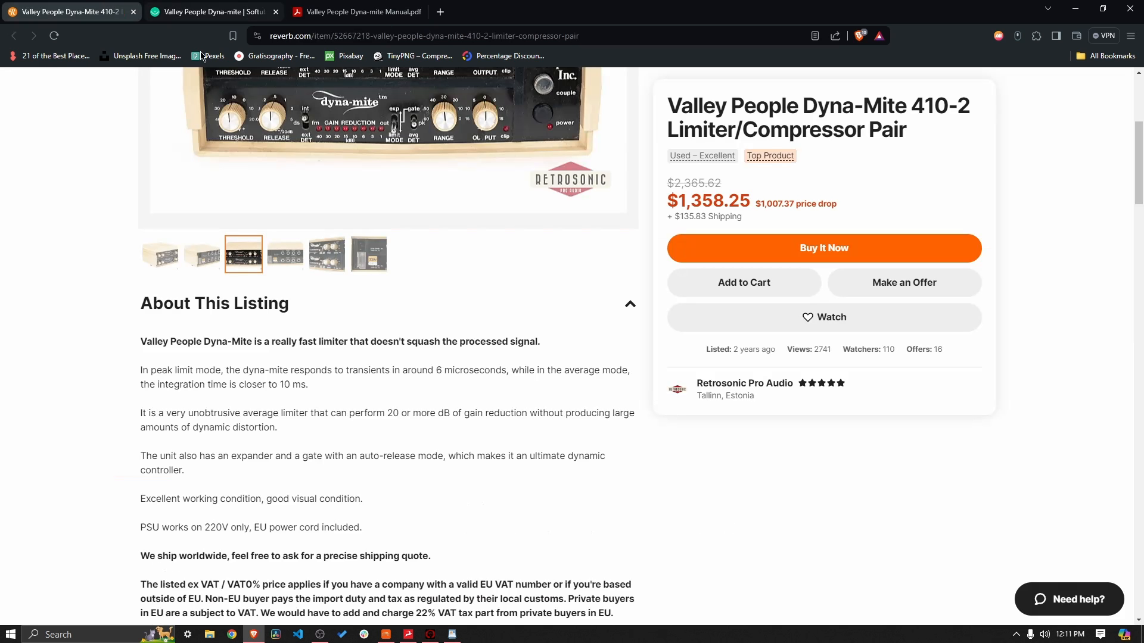
- Enlarge the Dyna-Mite front-panel photo in the listing, then switch to Bitwig Studio and make it full screen
left_click(374, 287)
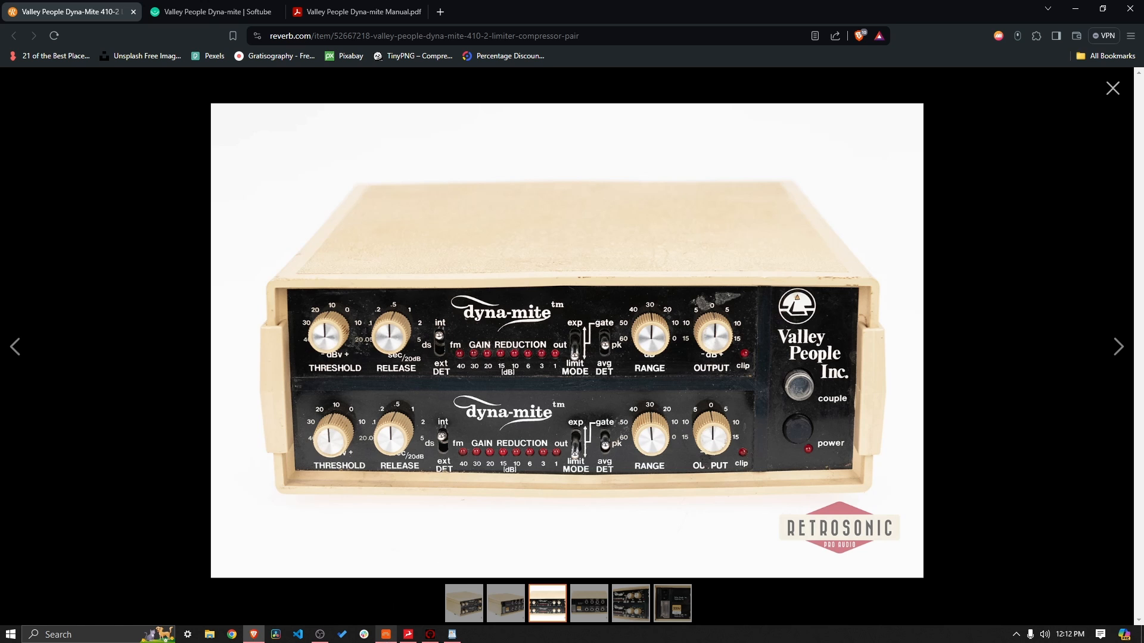
left_click(386, 634)
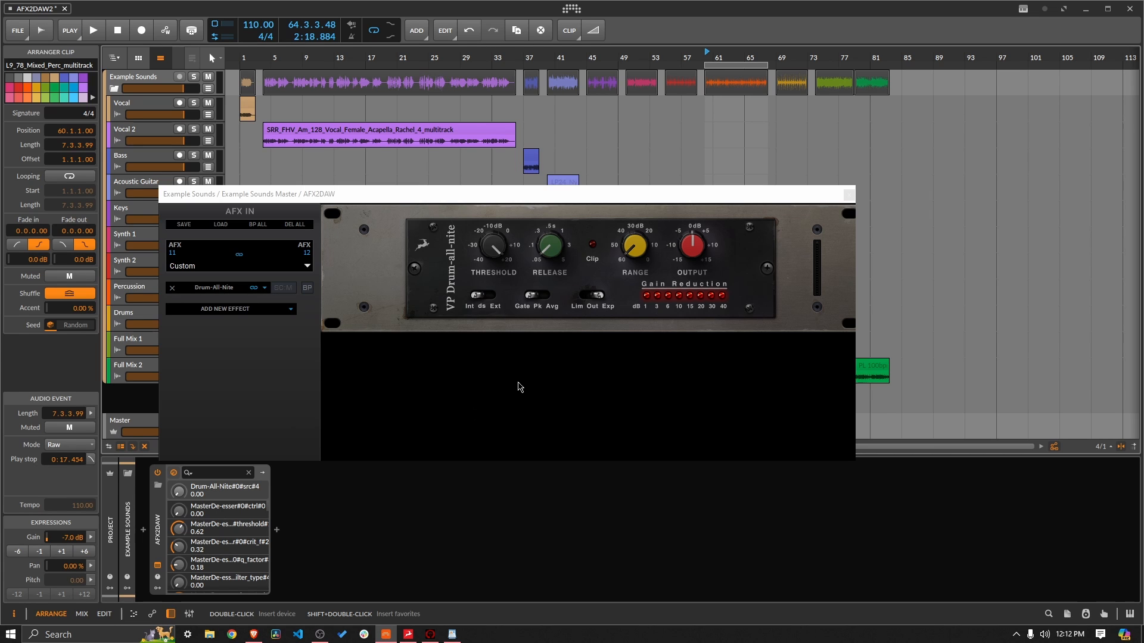
key("F11")
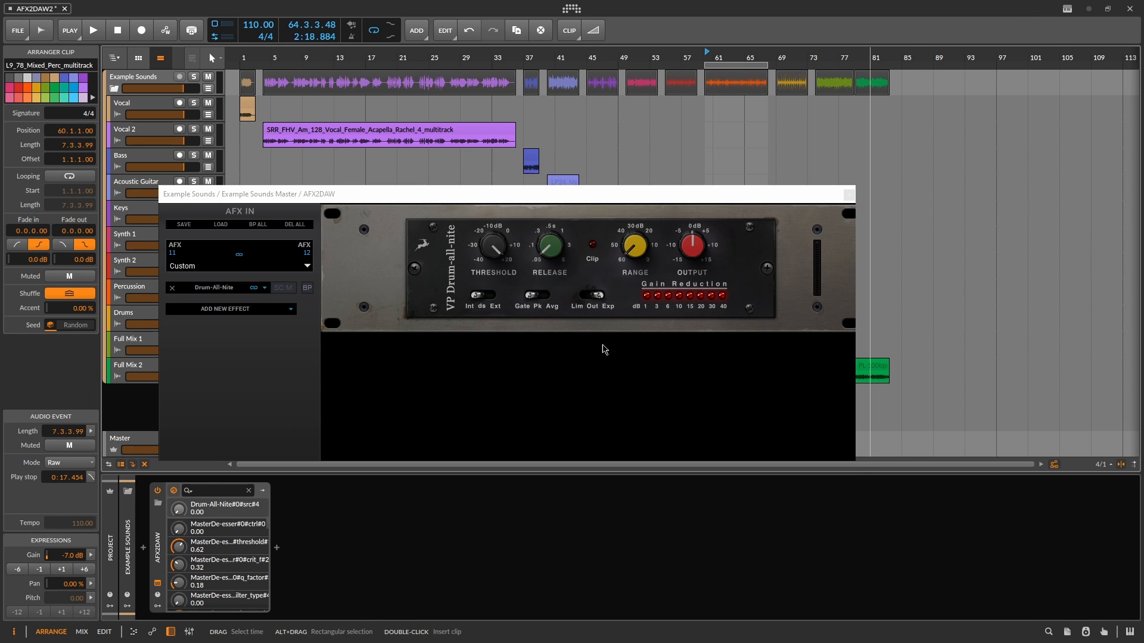
- Try the Drum-All-Nite's source and detector switch positions, returning to Int and Avg
left_click(482, 295)
left_click(474, 299)
left_click(484, 298)
left_click(477, 298)
left_click(480, 298)
left_click(538, 298)
left_click(547, 299)
left_click(528, 300)
left_click(538, 305)
left_click(547, 301)
- Toggle the Drum-All-Nite's mode between Out and Exp, leave it on Exp with the Gate detector, and start playback
left_click(591, 297)
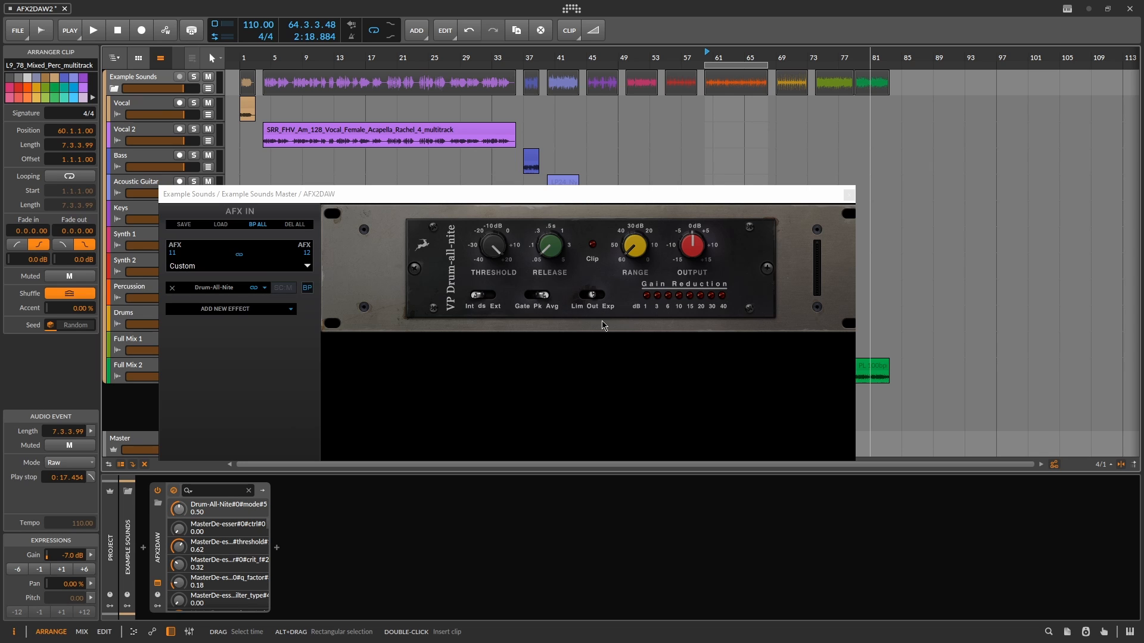
left_click(603, 300)
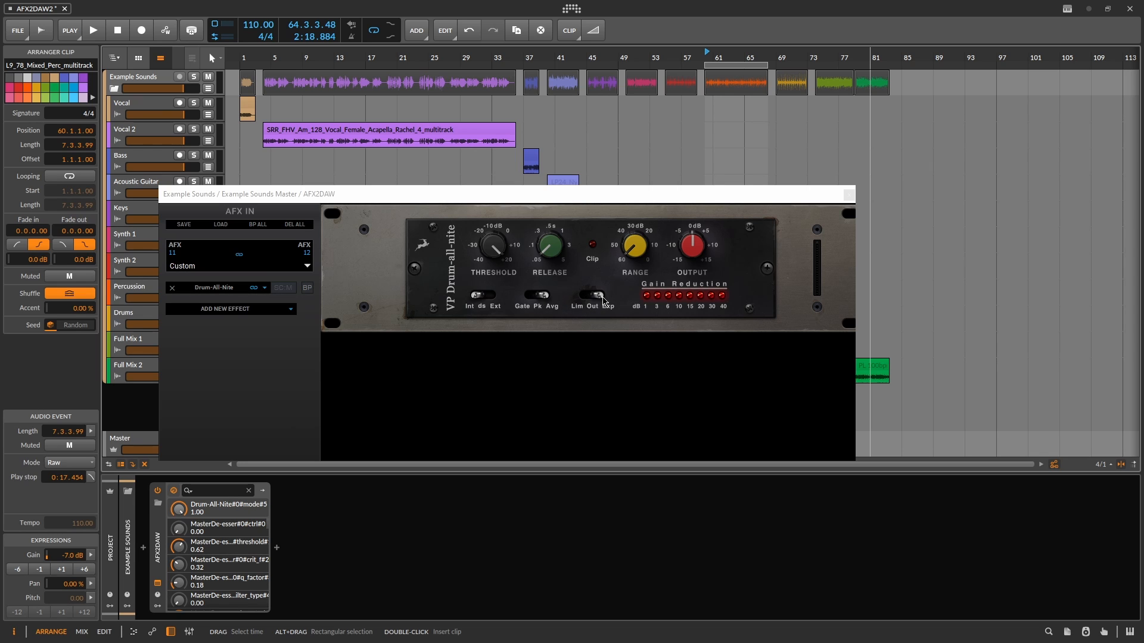
left_click(591, 298)
left_click(528, 298)
key("space")
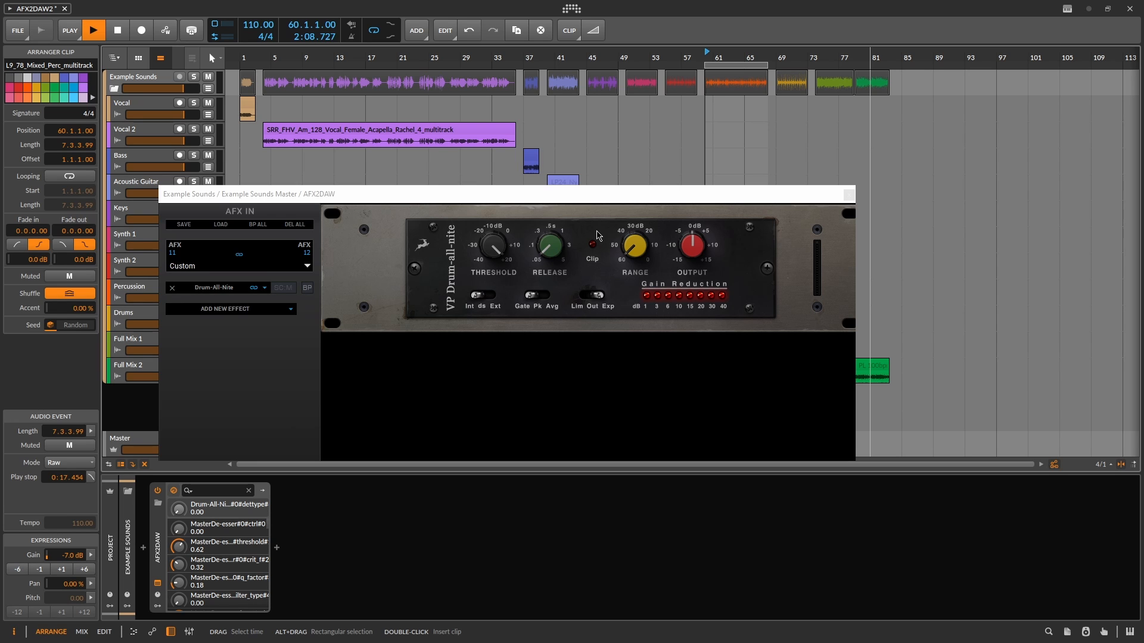
- Sweep the Drum-All-Nite's range up to 1.00 and back down to 0.00 while the drums play
mouse_move(651, 205)
left_mouse_down()
mouse_move(612, 336)
mouse_move(649, 201)
left_mouse_up()
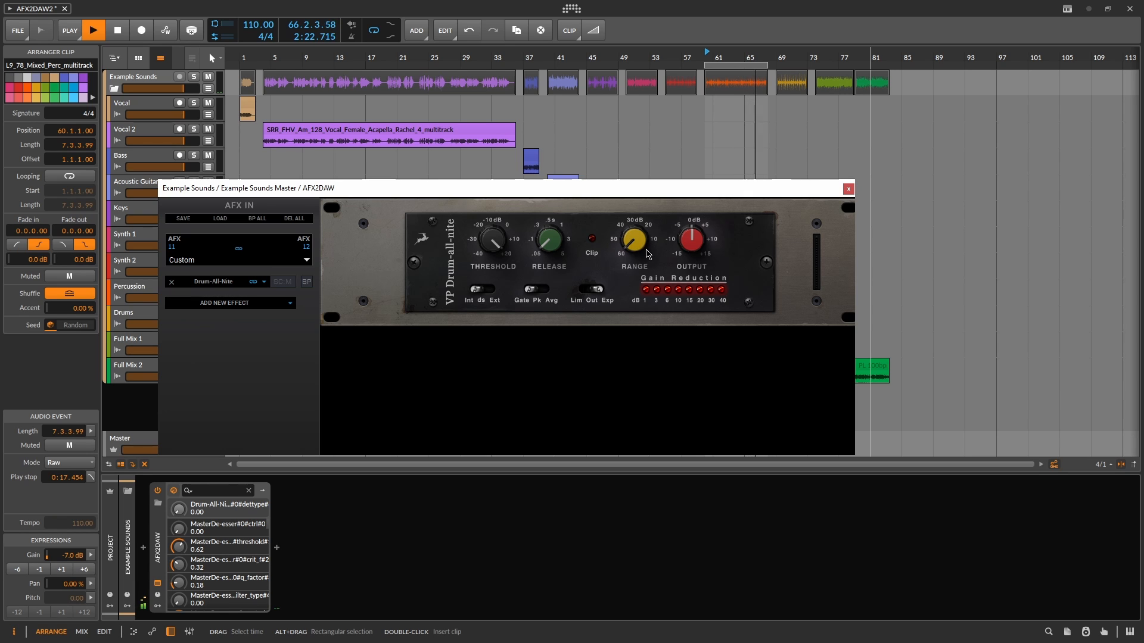
left_click_drag(648, 253, 649, 235)
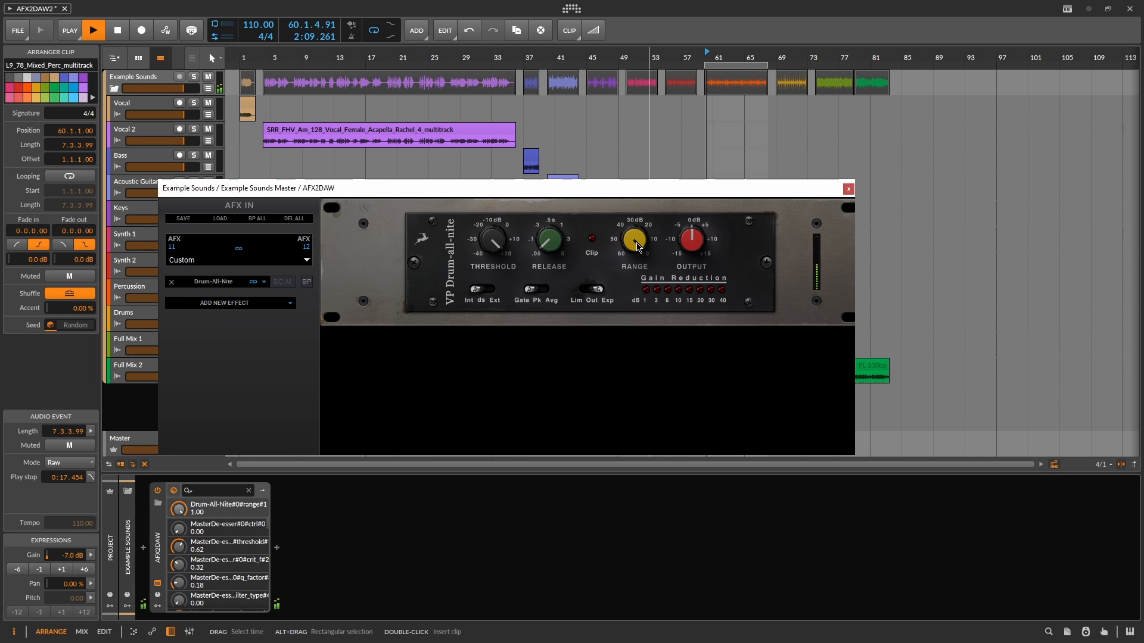
left_click_drag(637, 245, 624, 437)
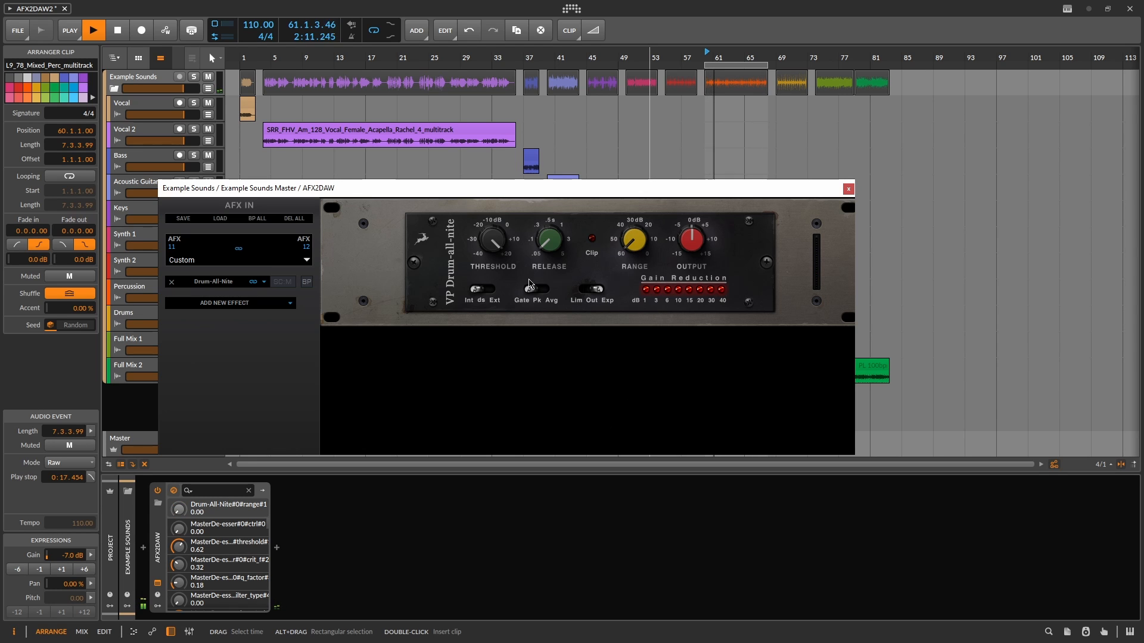
- Set the Drum-All-Nite's threshold just above -10 dB, release to about 0.12 and output to about 0.74
left_click_drag(549, 240, 489, 303)
left_click_drag(550, 237, 558, 198)
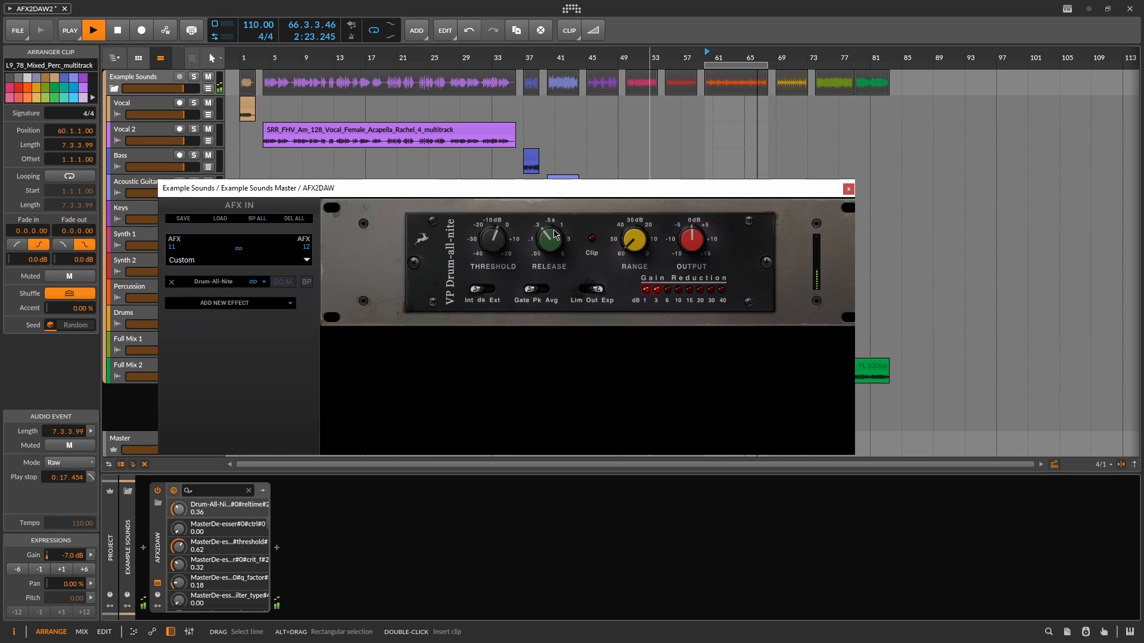
left_click_drag(554, 234, 549, 260)
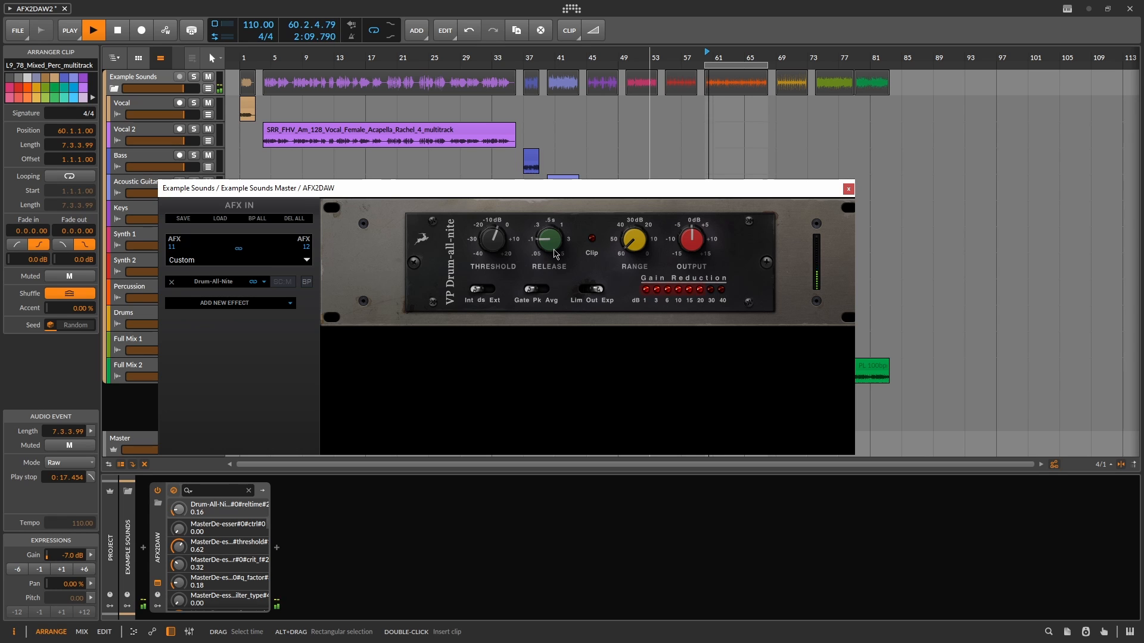
left_click_drag(553, 250, 550, 256)
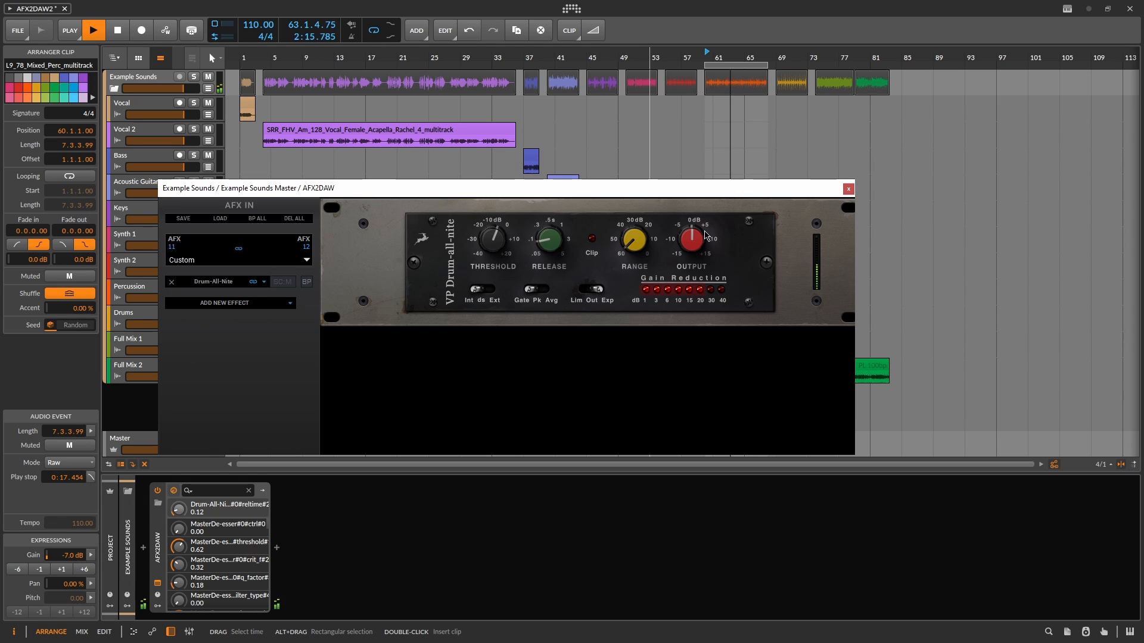
mouse_move(689, 229)
left_mouse_down()
mouse_move(691, 259)
mouse_move(689, 238)
left_mouse_up()
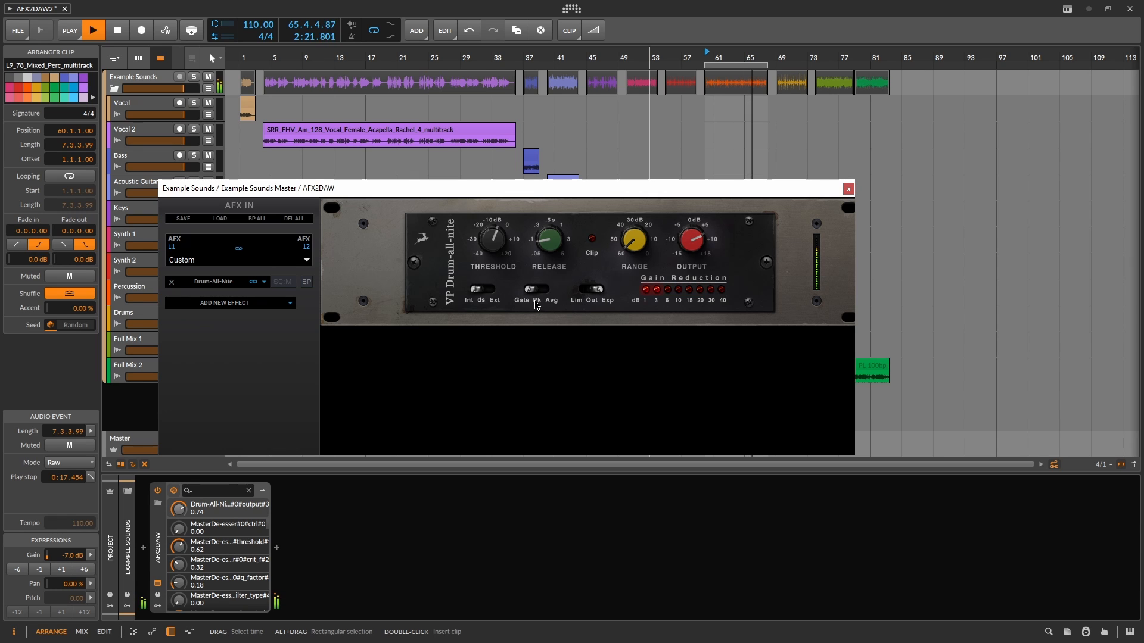
- Compare the Int and ds detector sources, leave the source on ds, and set the detector to Pk
left_click(479, 293)
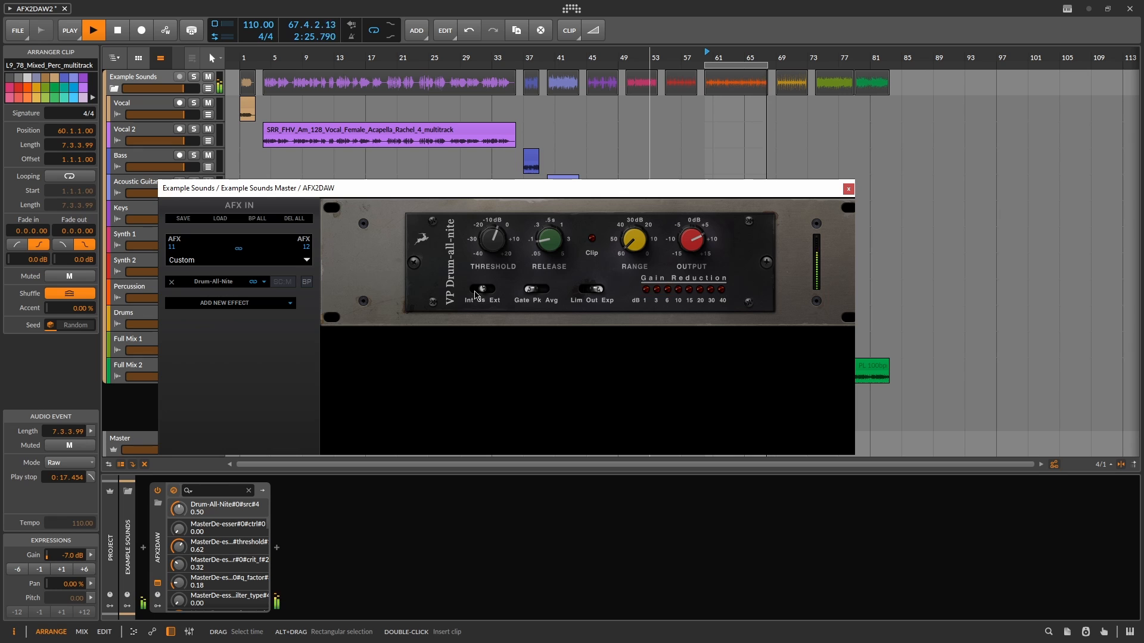
left_click(476, 295)
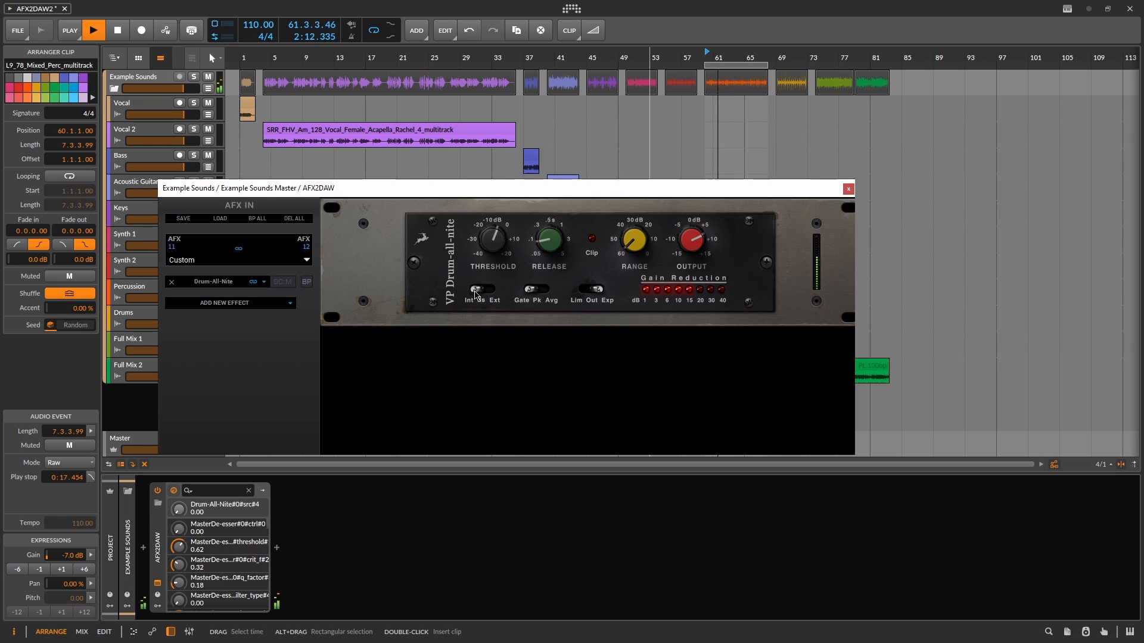
left_click(486, 293)
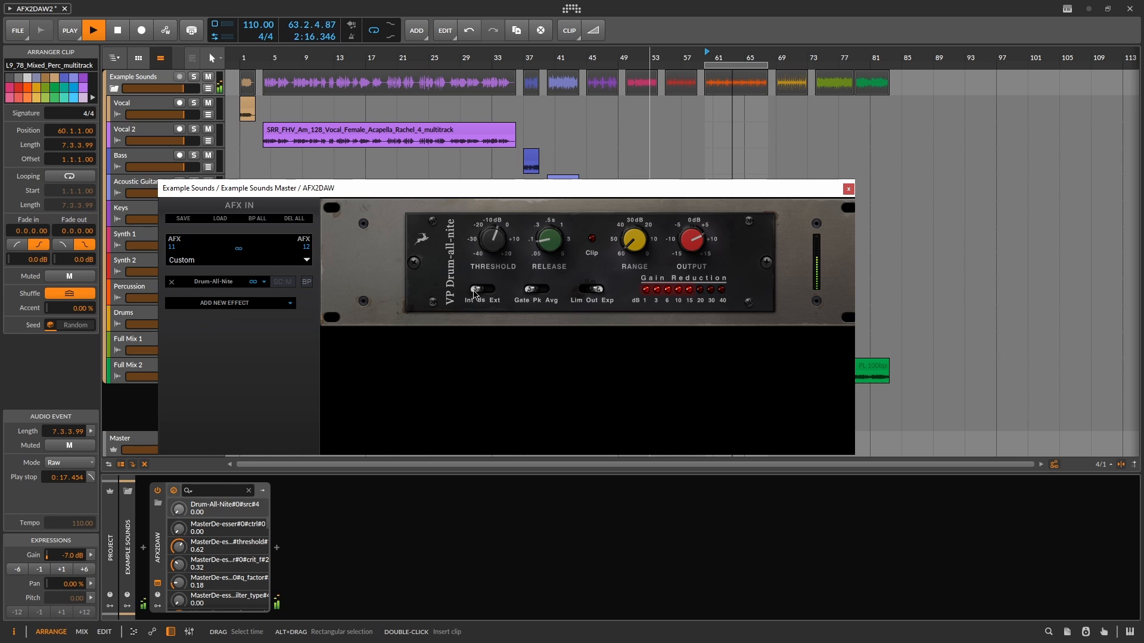
left_click(483, 292)
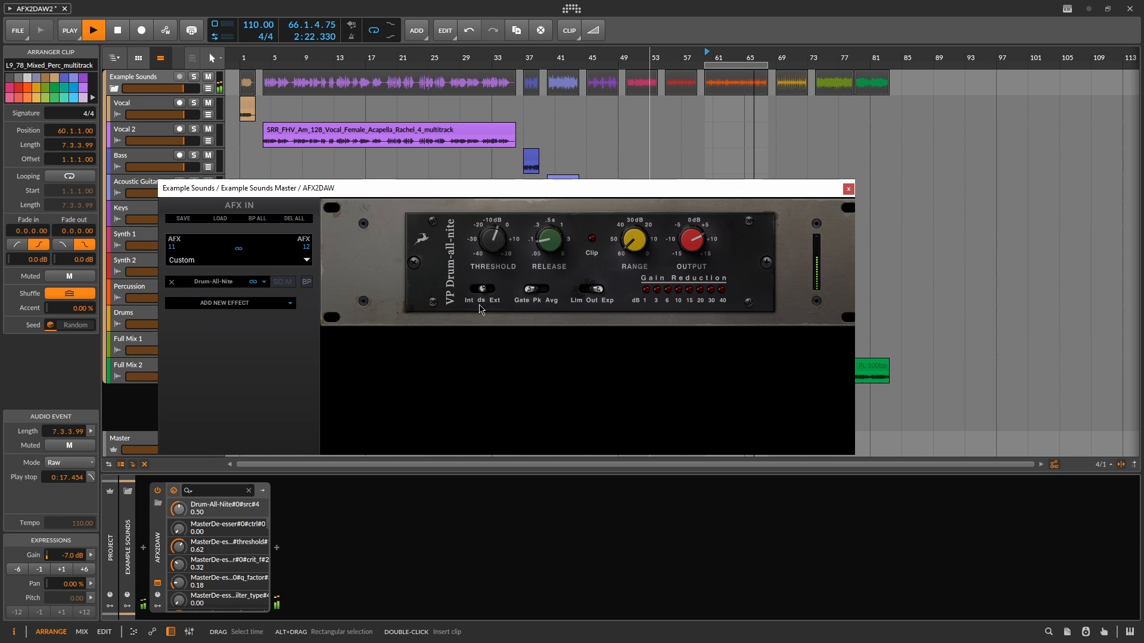
left_click(532, 291)
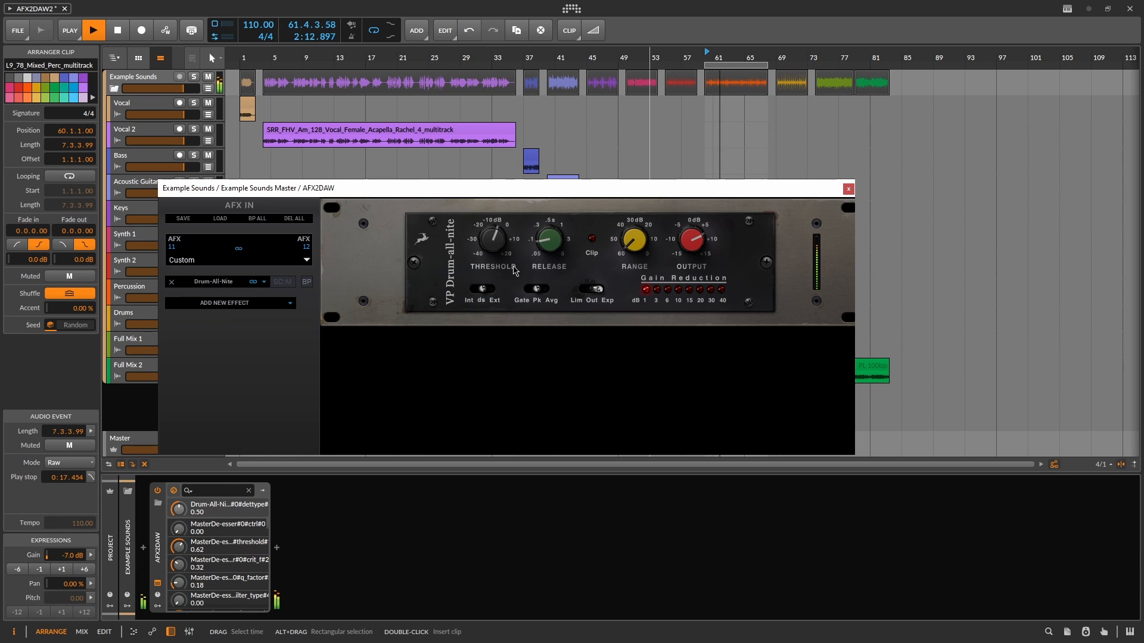
- Set the release to 0.00 and threshold to about 0.78, then compare the ds and Int sources, ending on Int
left_click_drag(551, 244, 556, 273)
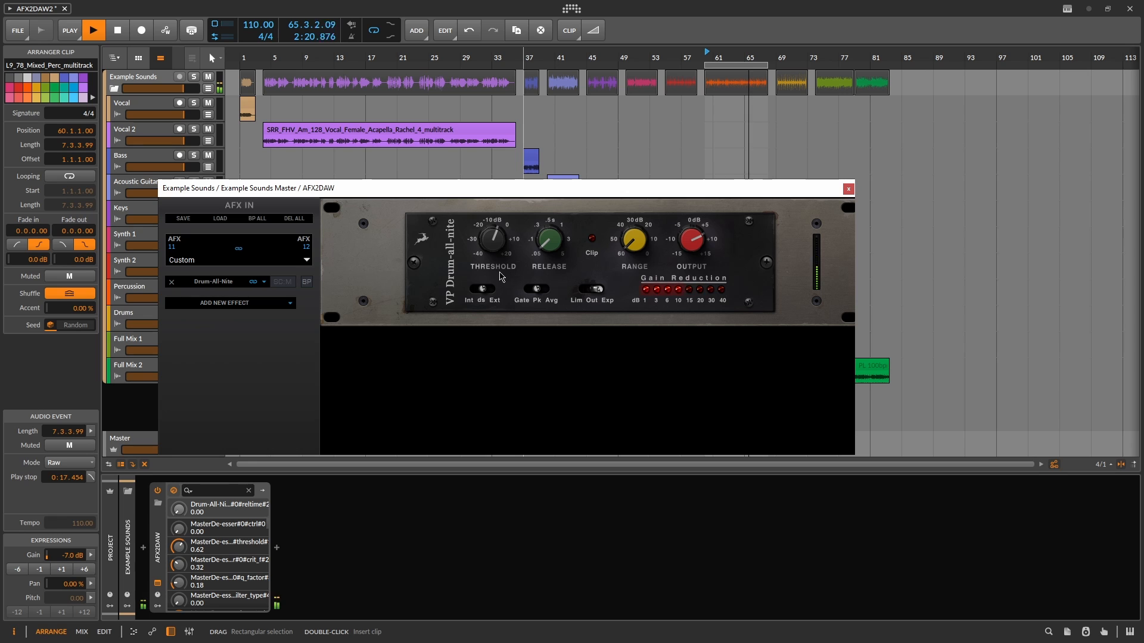
left_click_drag(497, 253, 492, 225)
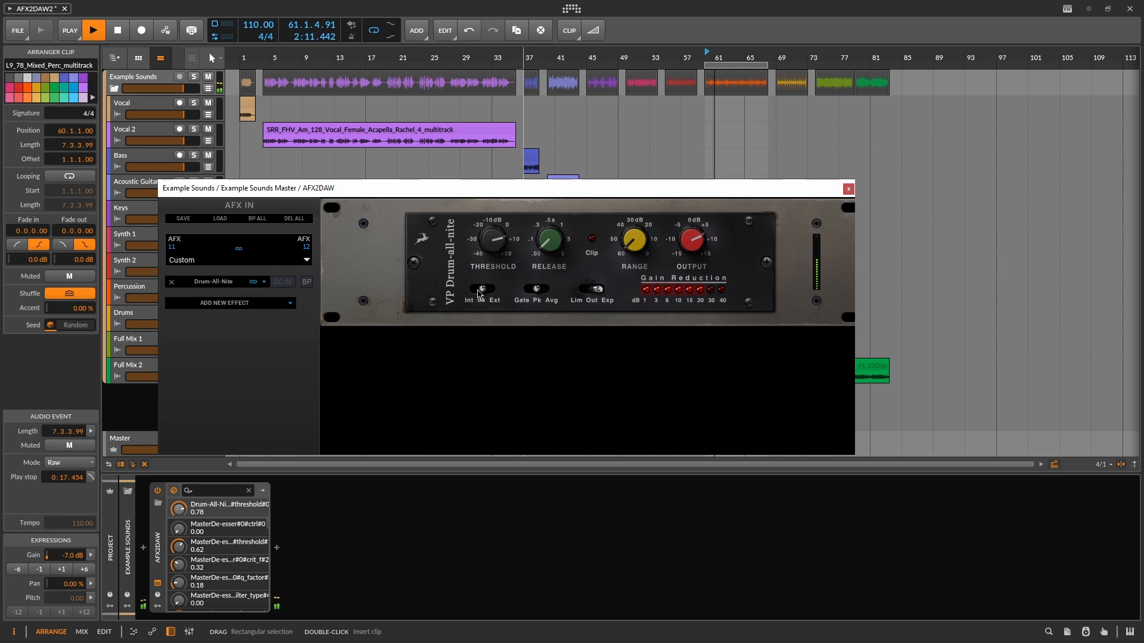
left_click(474, 294)
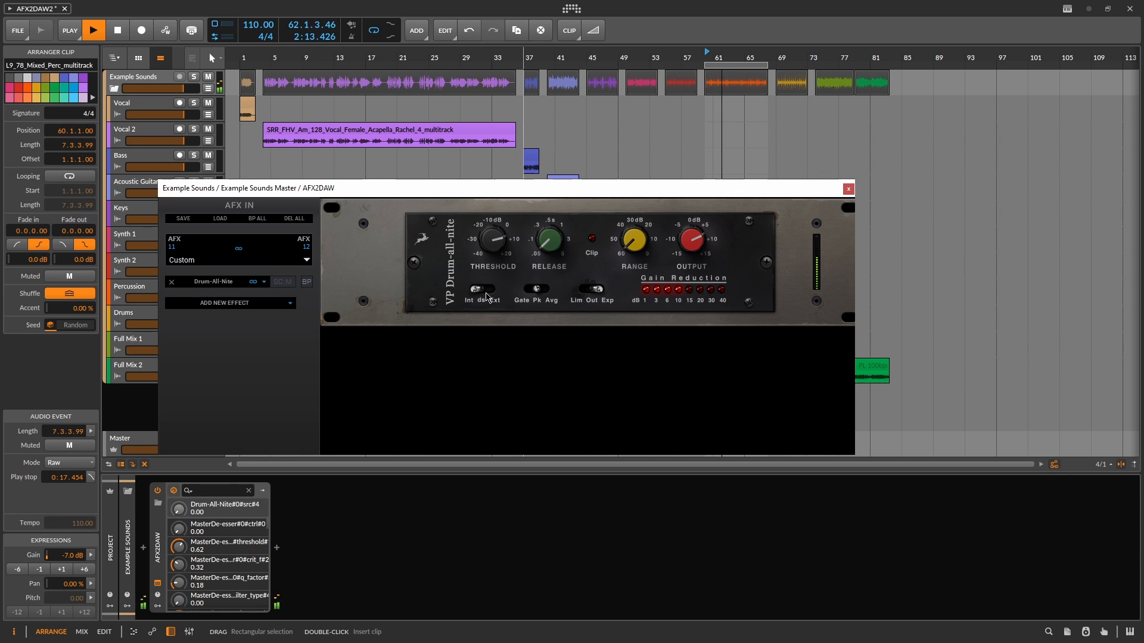
left_click(484, 296)
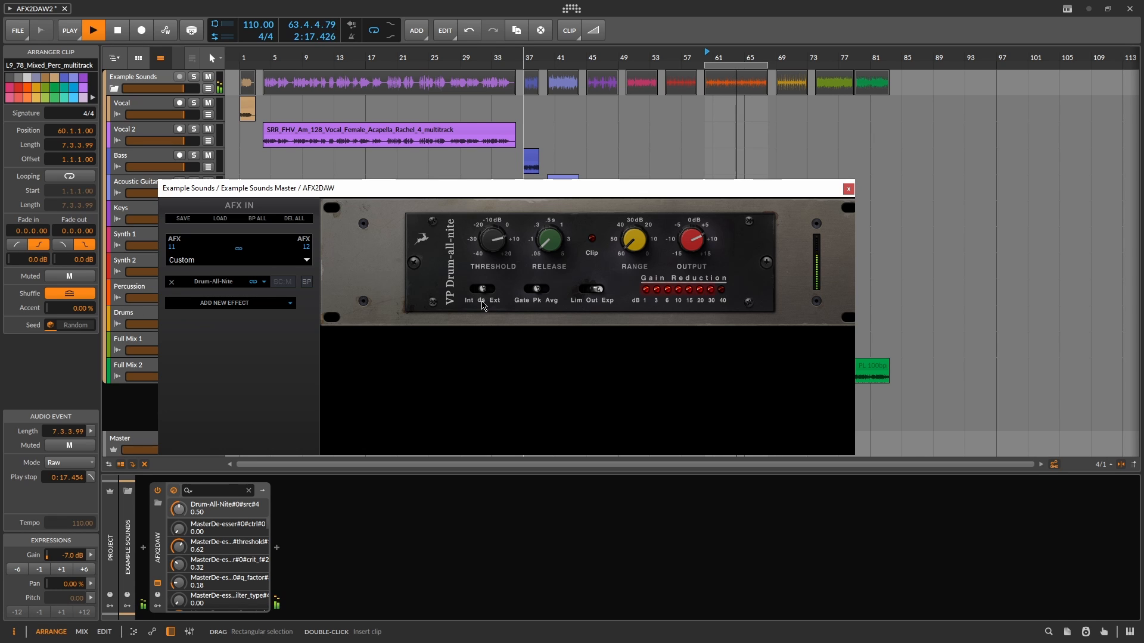
left_click(475, 291)
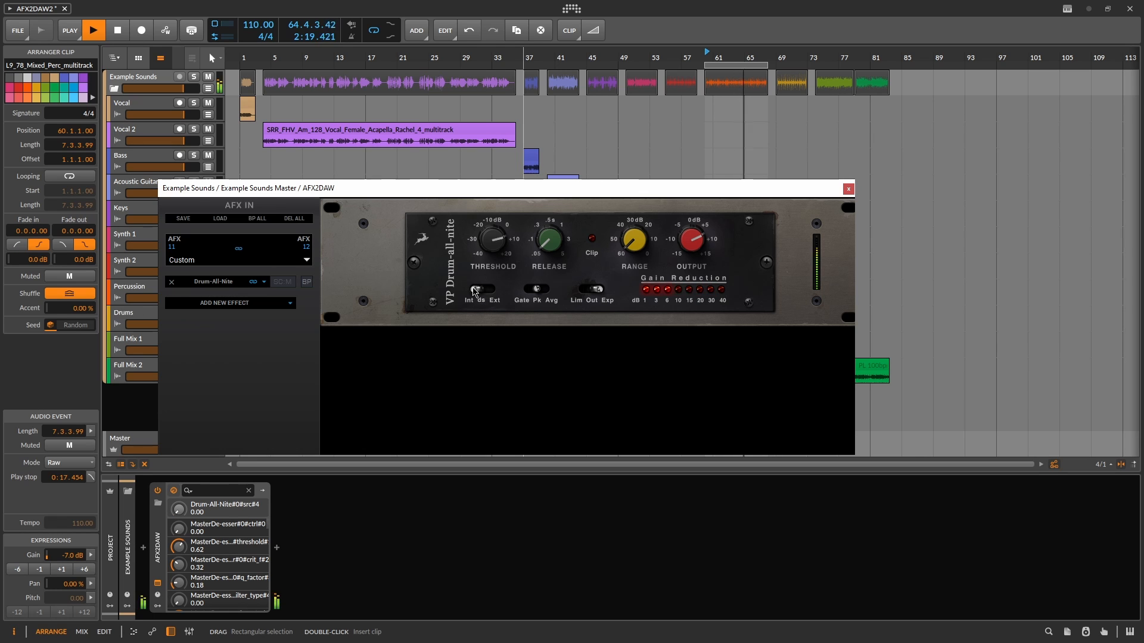
- Set the threshold to about -10 dB and release to about 0.08, then try the ds source and return to Int
left_click_drag(506, 257, 554, 238)
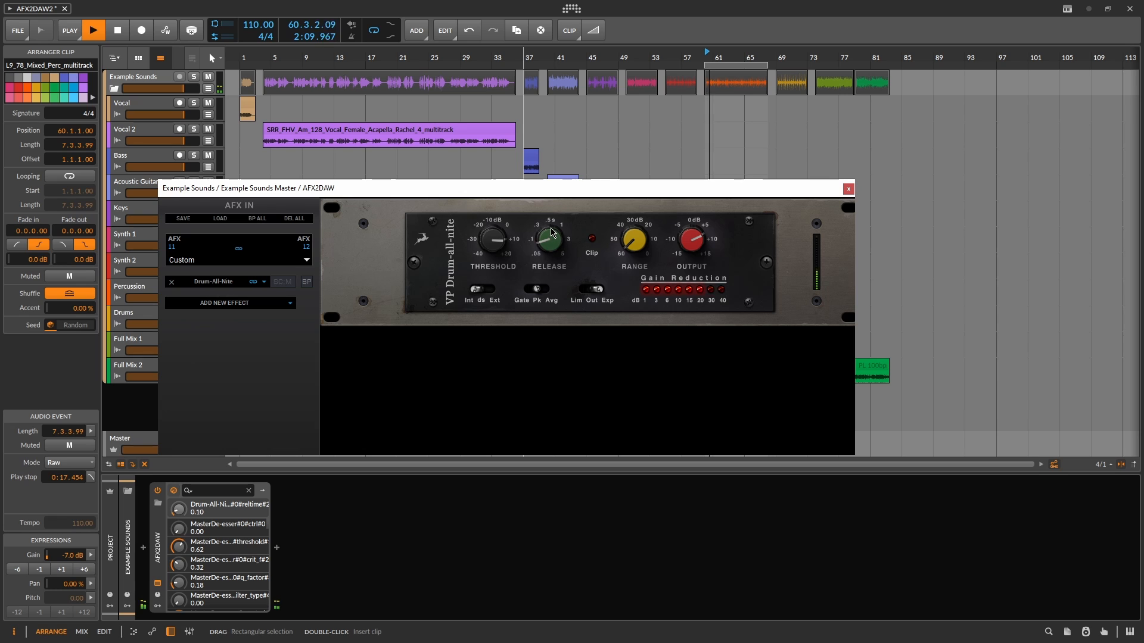
left_click_drag(506, 247, 509, 277)
left_click_drag(548, 243, 558, 320)
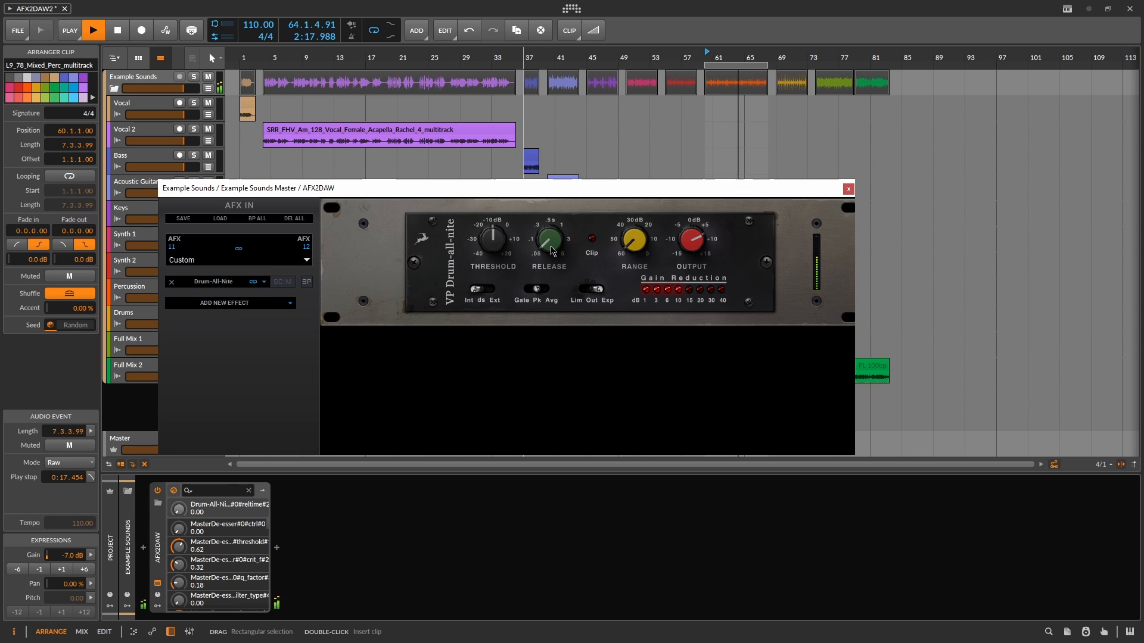
left_click_drag(553, 250, 551, 241)
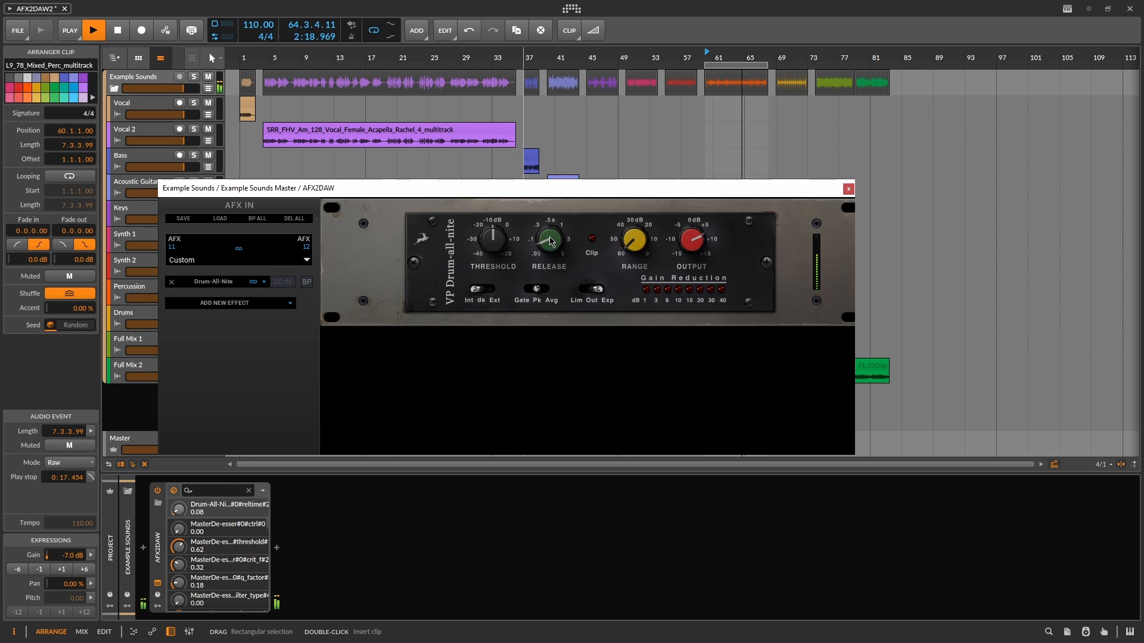
left_click(481, 290)
left_click(480, 290)
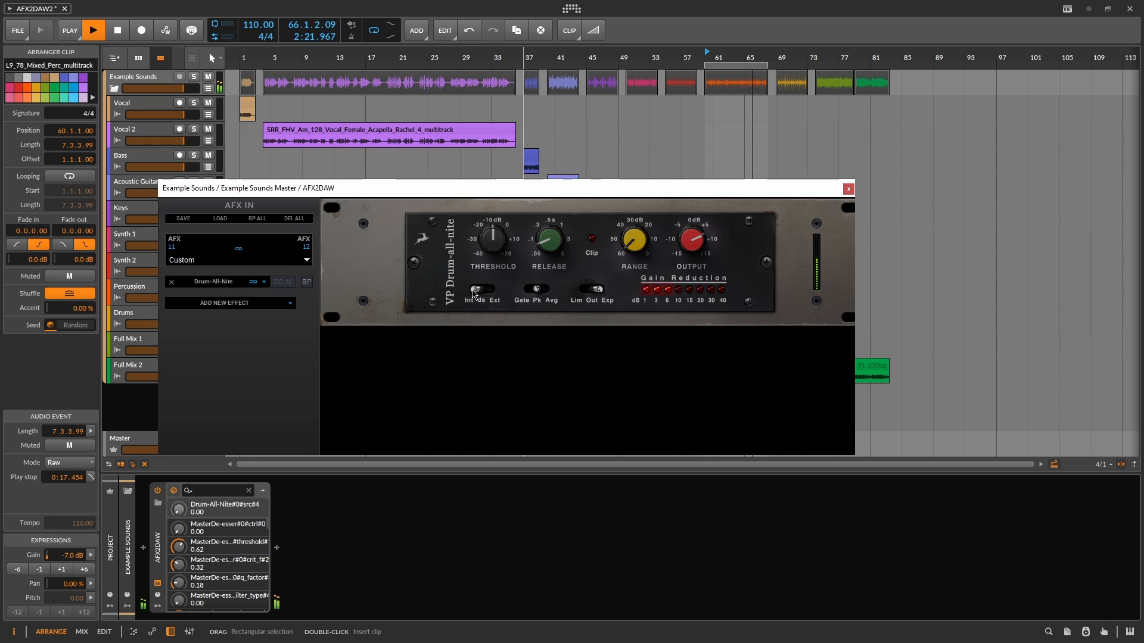
- Switch the detector to Avg with the threshold at about 0.72, then try the ds source and return to Int
left_click(543, 289)
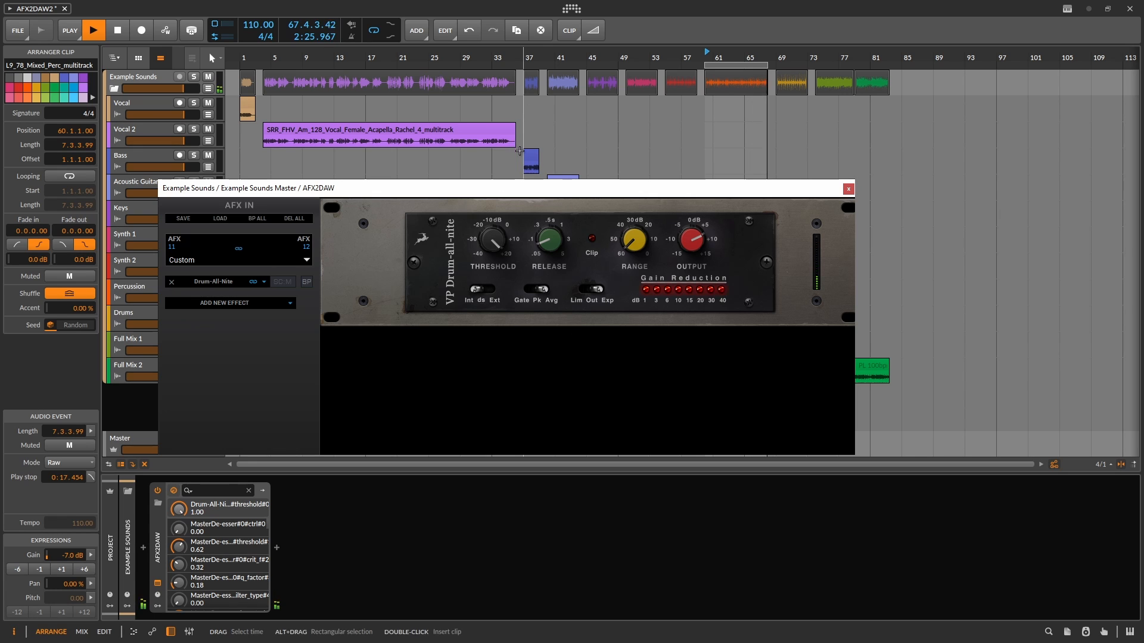
left_click(493, 249)
left_click_drag(493, 249, 489, 274)
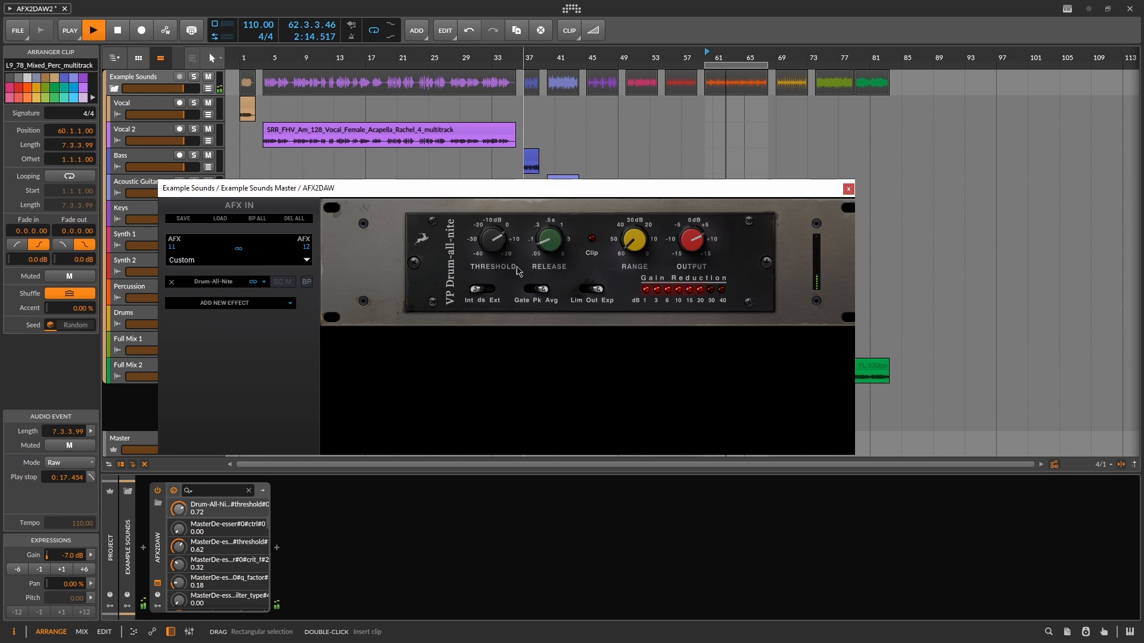
left_click(483, 291)
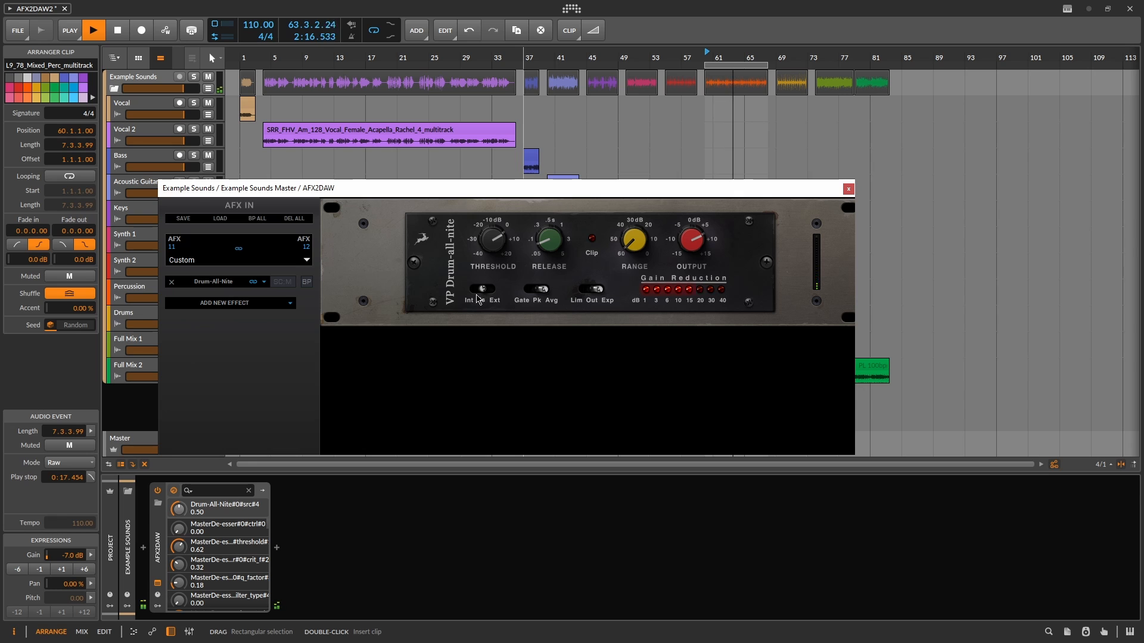
left_click(475, 292)
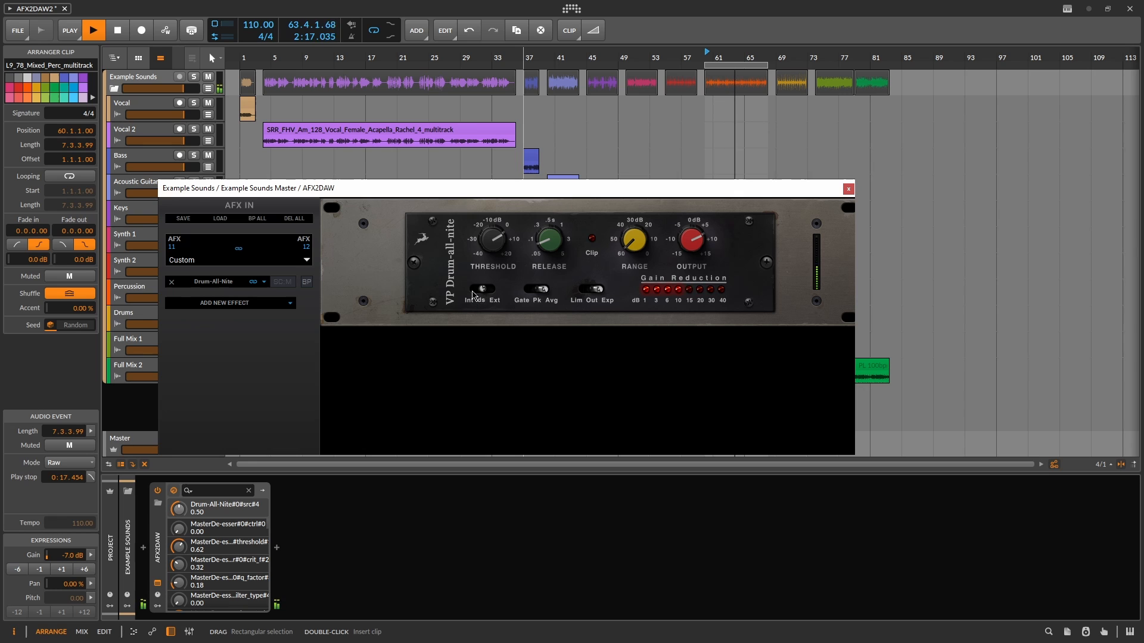
- Set the range to about 0.81, release to 0.00 and output to about 0.84, then switch the mode to Lim
left_click(500, 247)
left_click_drag(644, 245, 643, 109)
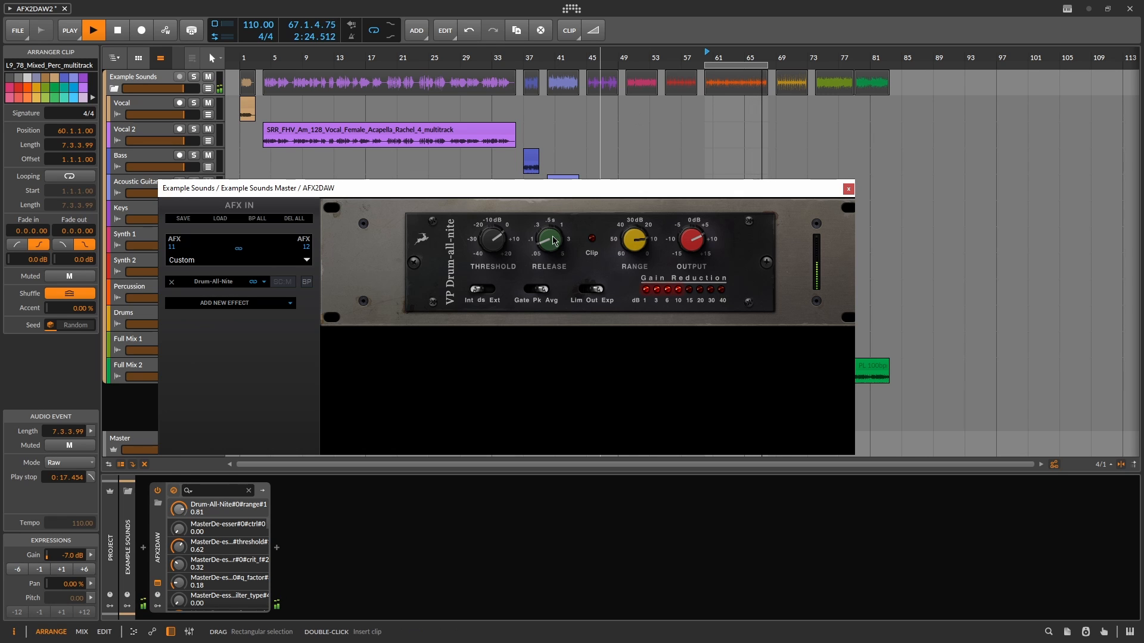
left_click(549, 256)
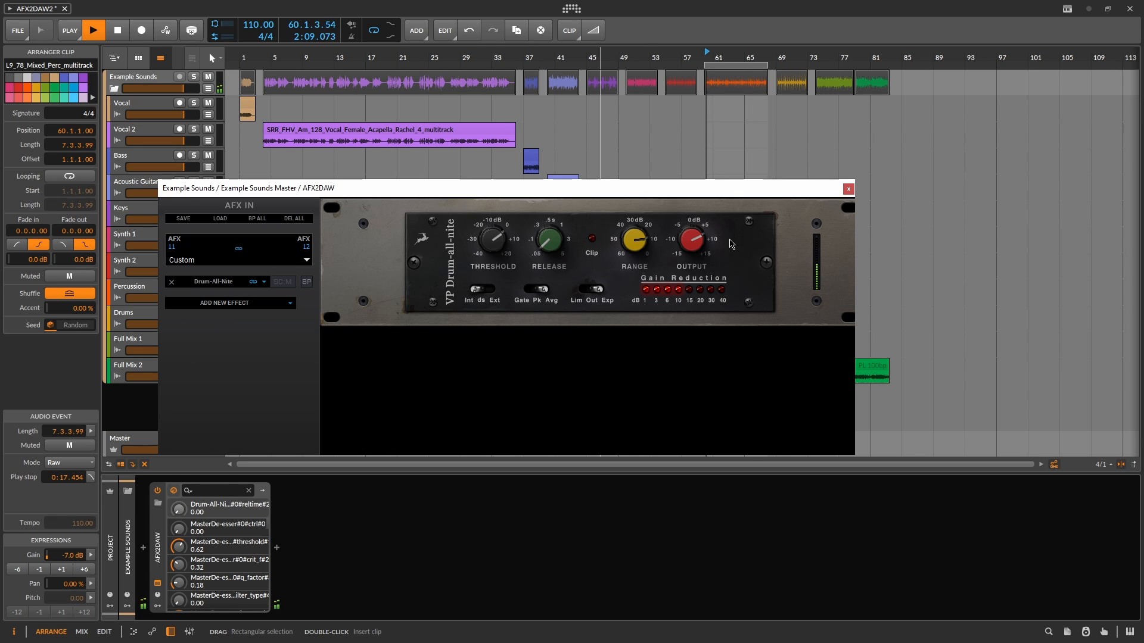
left_click_drag(689, 247, 688, 233)
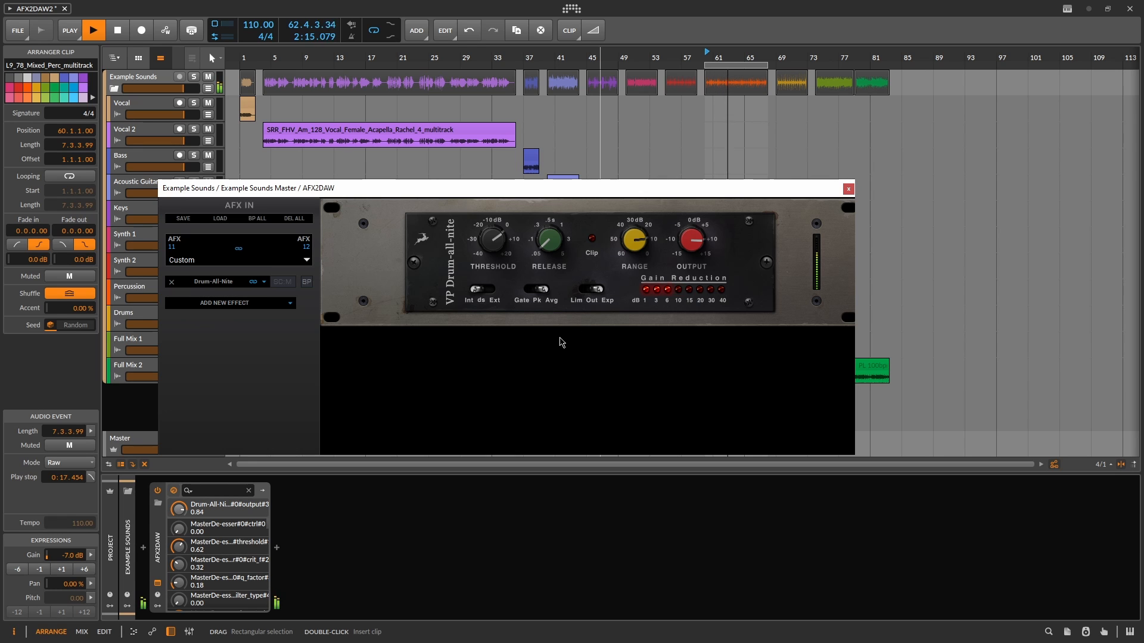
left_click(586, 292)
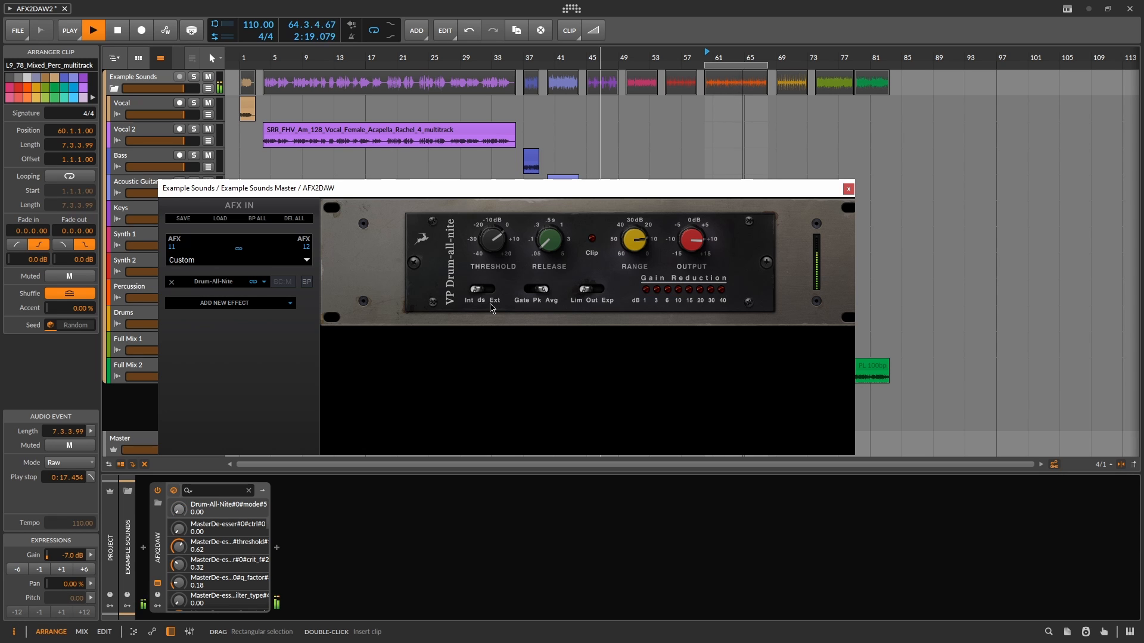
- Replace the current Drum-All-Nite with a fresh instance from the Vintage Compressors and set its mode to Lim
left_click(492, 250)
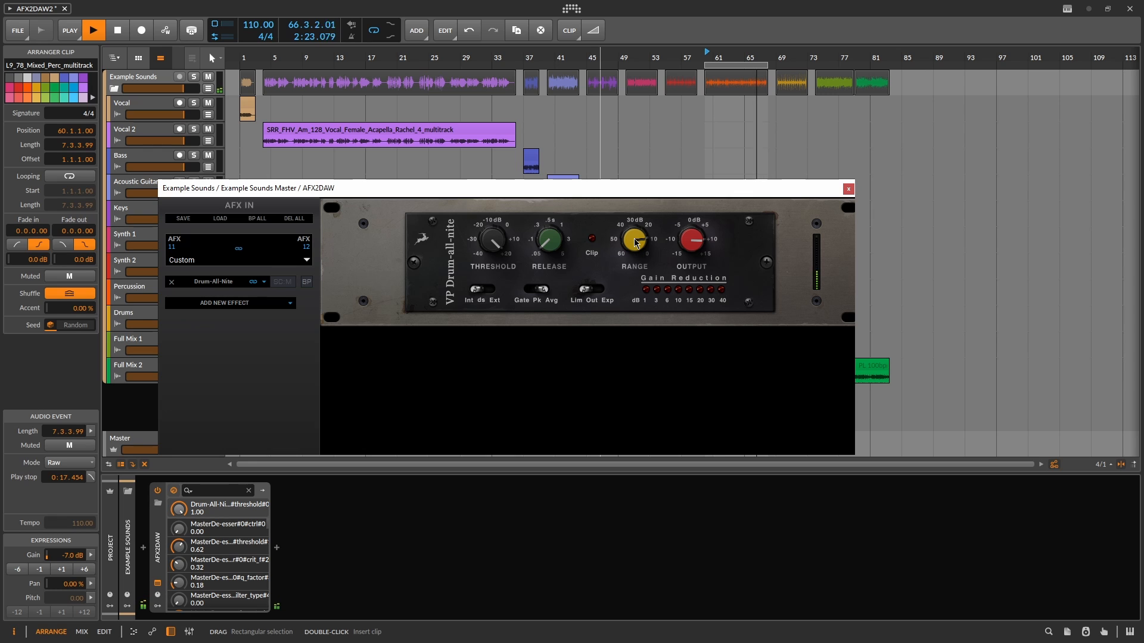
left_click_drag(580, 189, 596, 152)
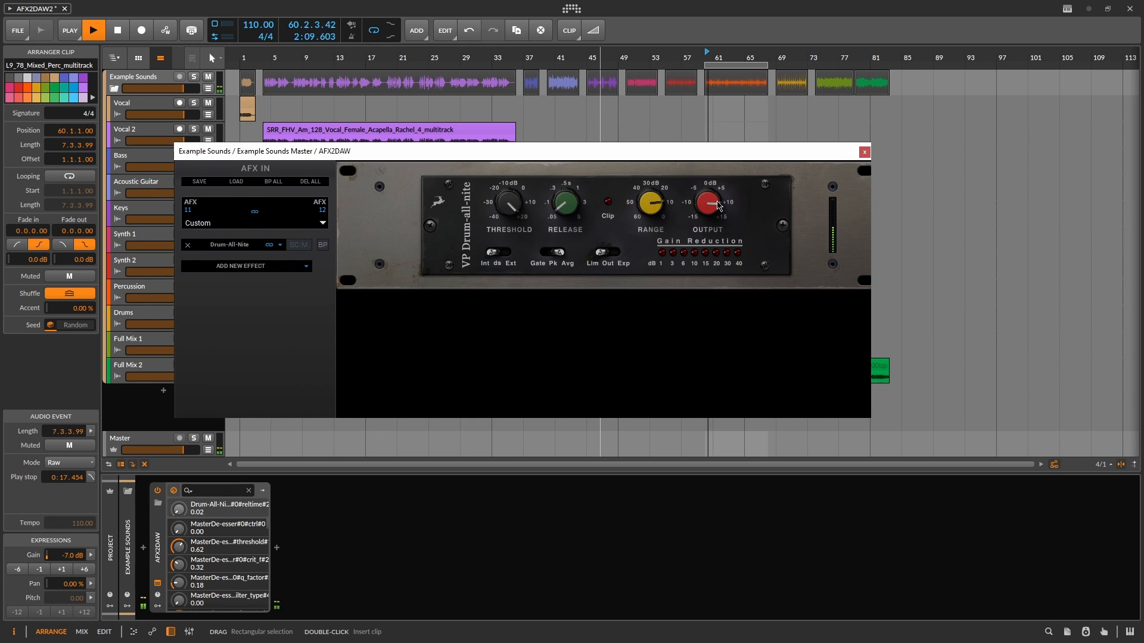
left_click(187, 245)
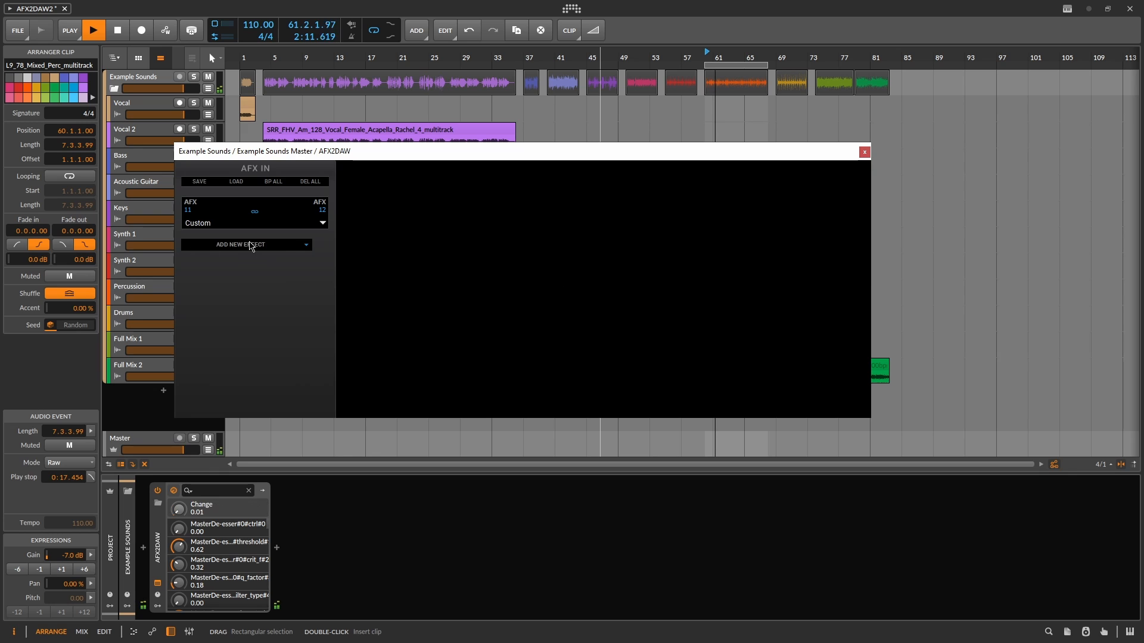
left_click(250, 245)
mouse_move(265, 405)
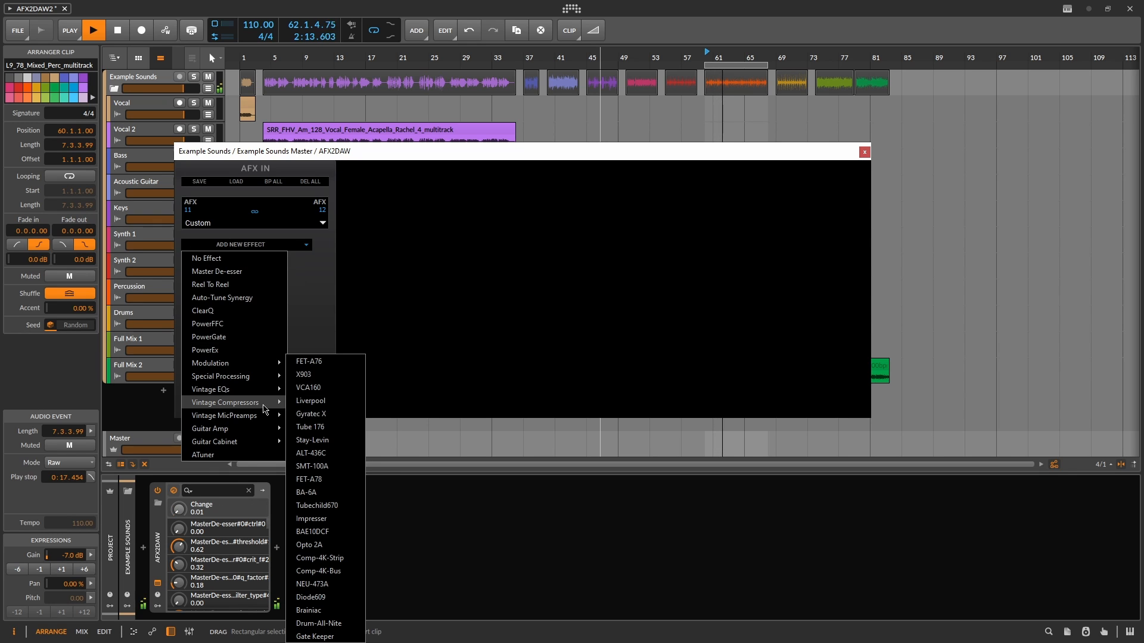
left_click(319, 623)
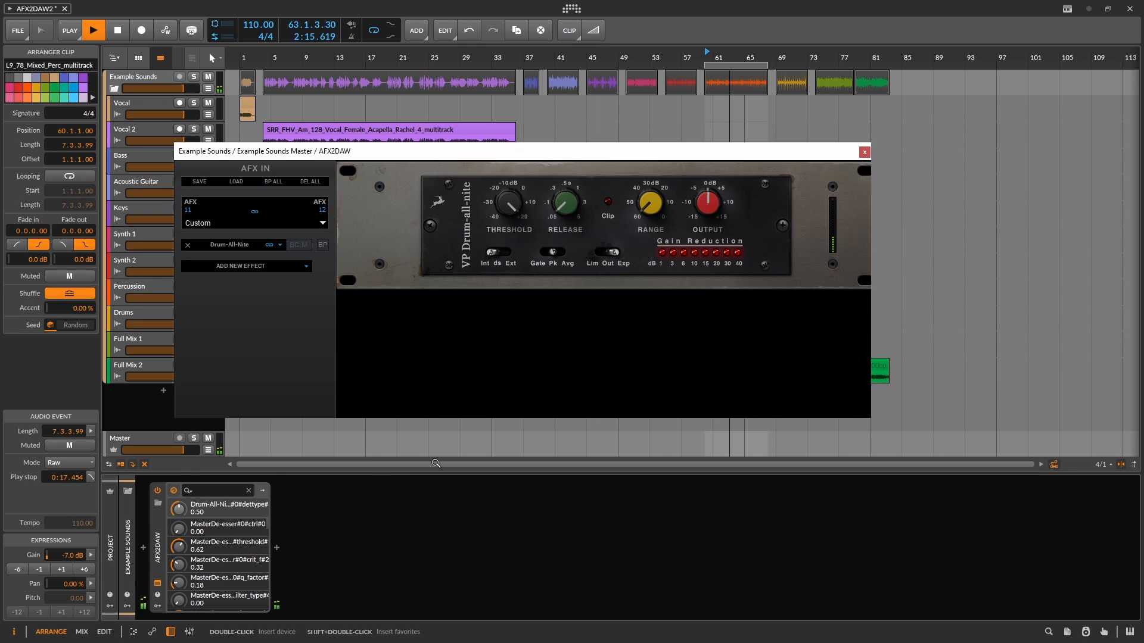
left_click(603, 256)
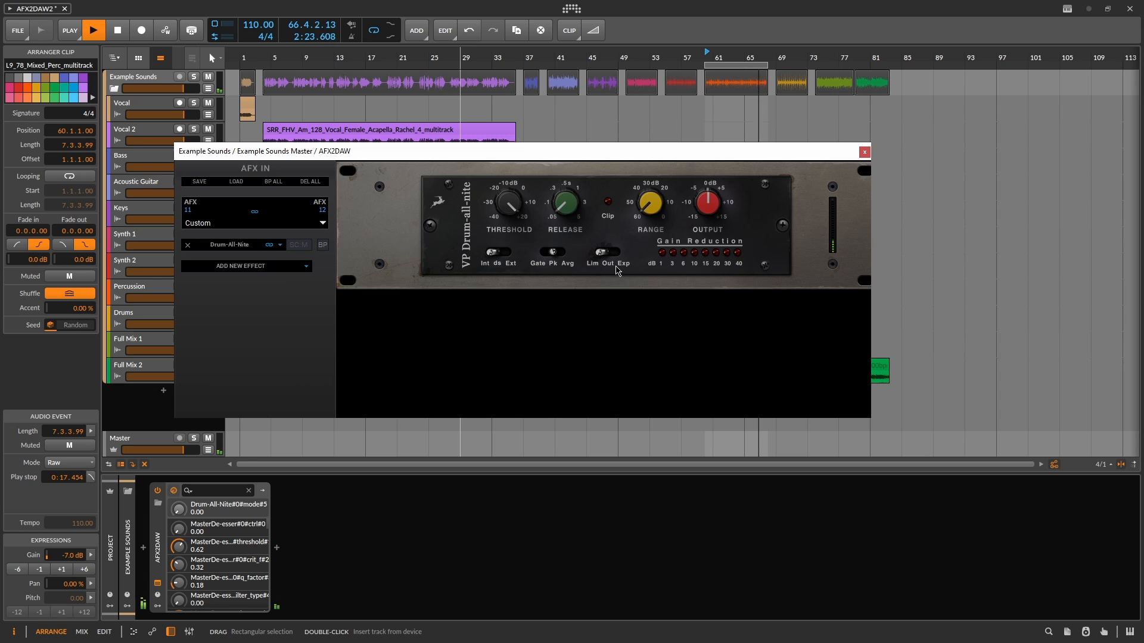
- Lower the limiter's threshold to about 0.32 and raise its output to about 0.66
scroll(500, 239, "up", 5)
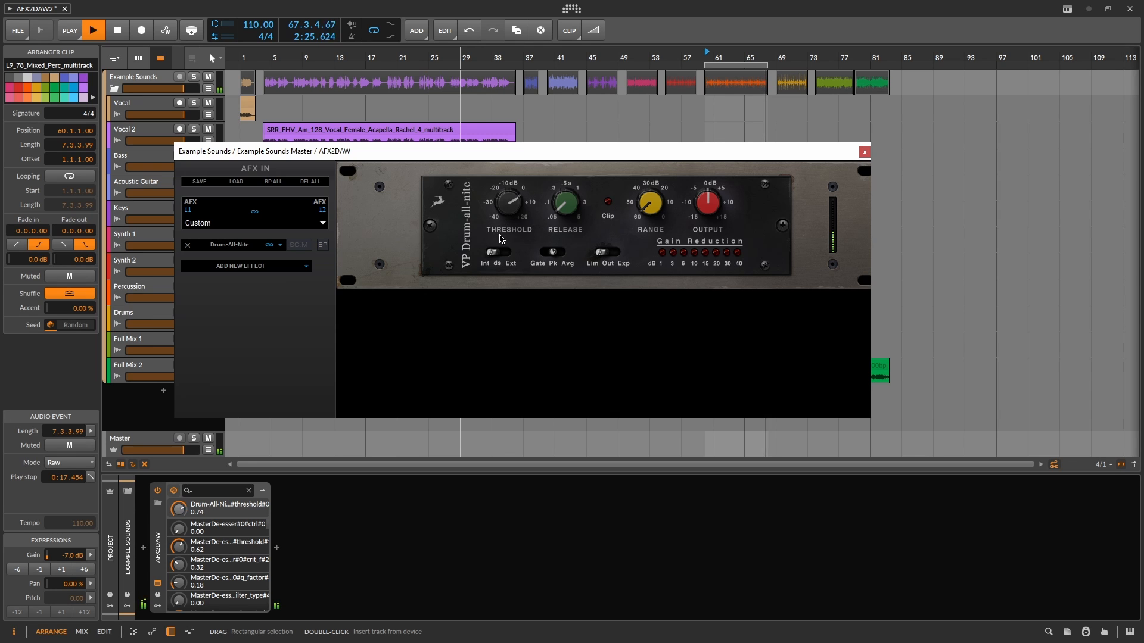
scroll(495, 256, "down", 6)
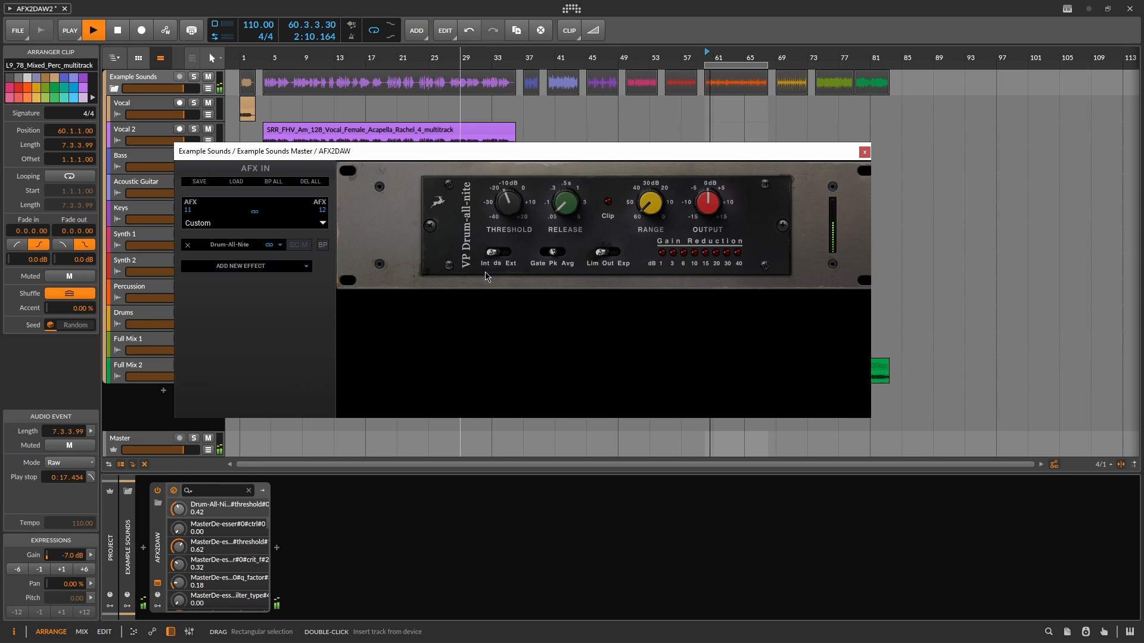
scroll(485, 275, "down", 1)
scroll(486, 285, "down", 1)
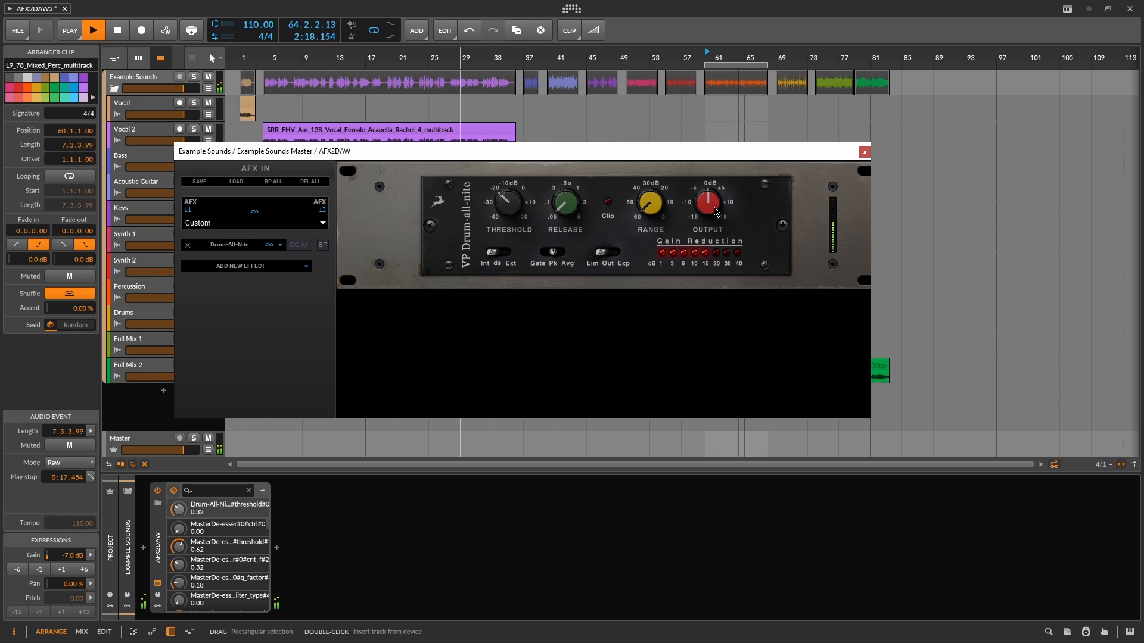
left_click_drag(715, 211, 717, 192)
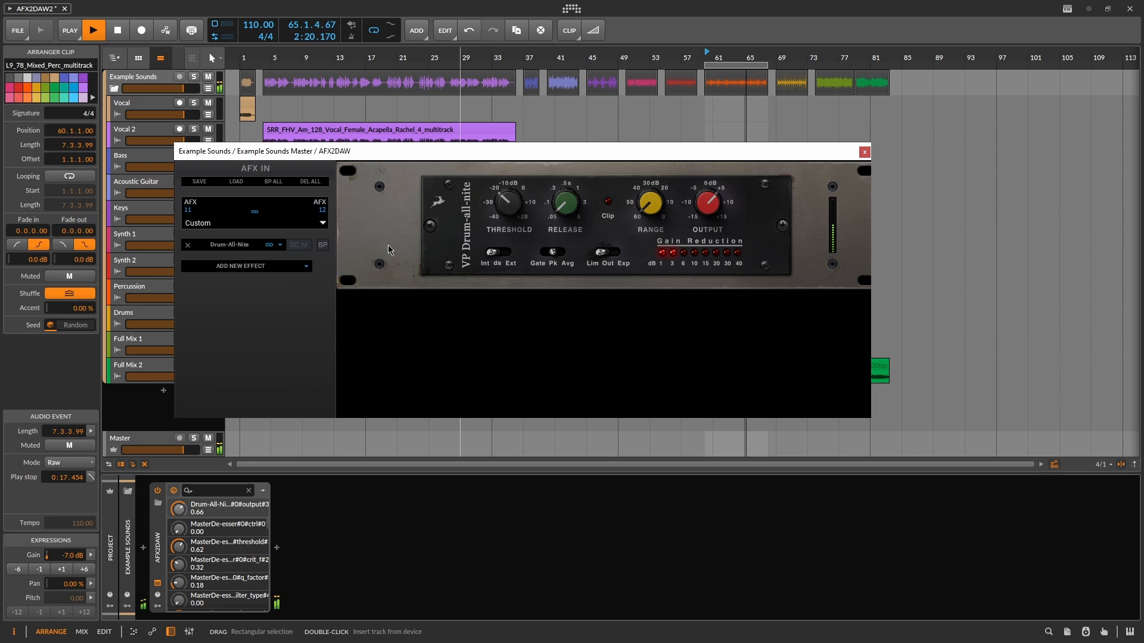
- Compare the limiter with bypass using the Int source, then switch the source to ds and compare with bypass again
left_click(327, 250)
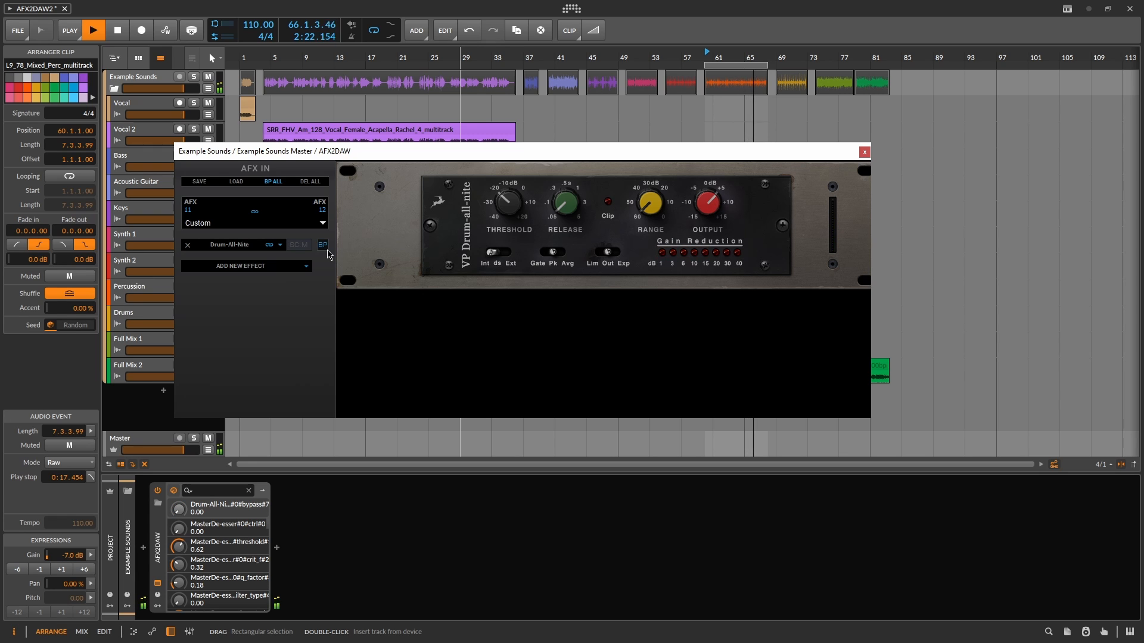
left_click(324, 246)
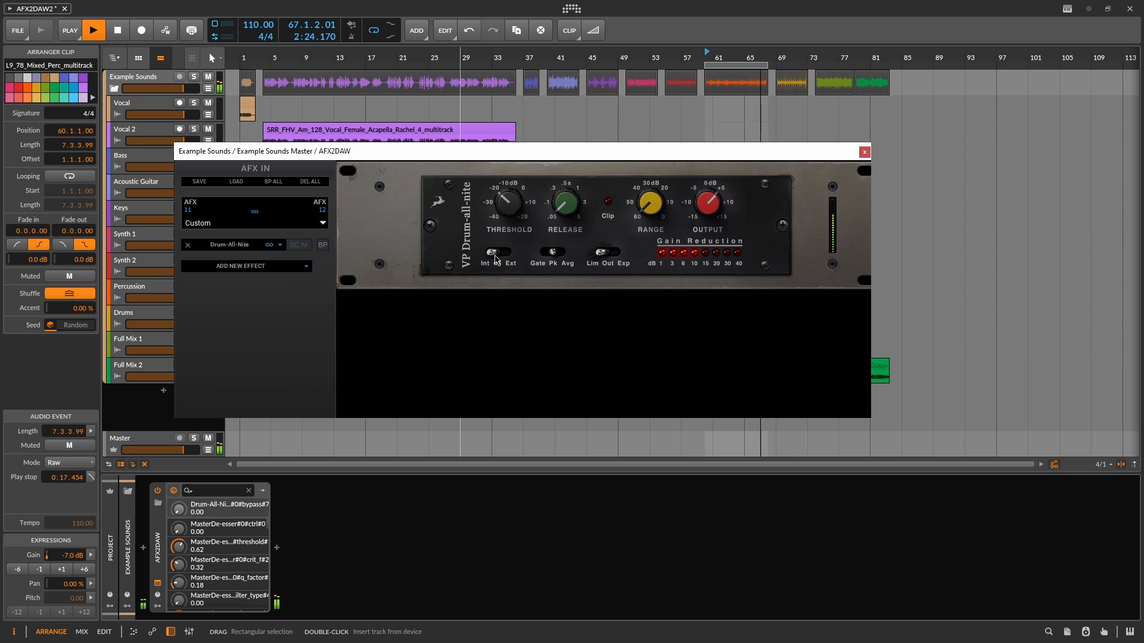
left_click(495, 256)
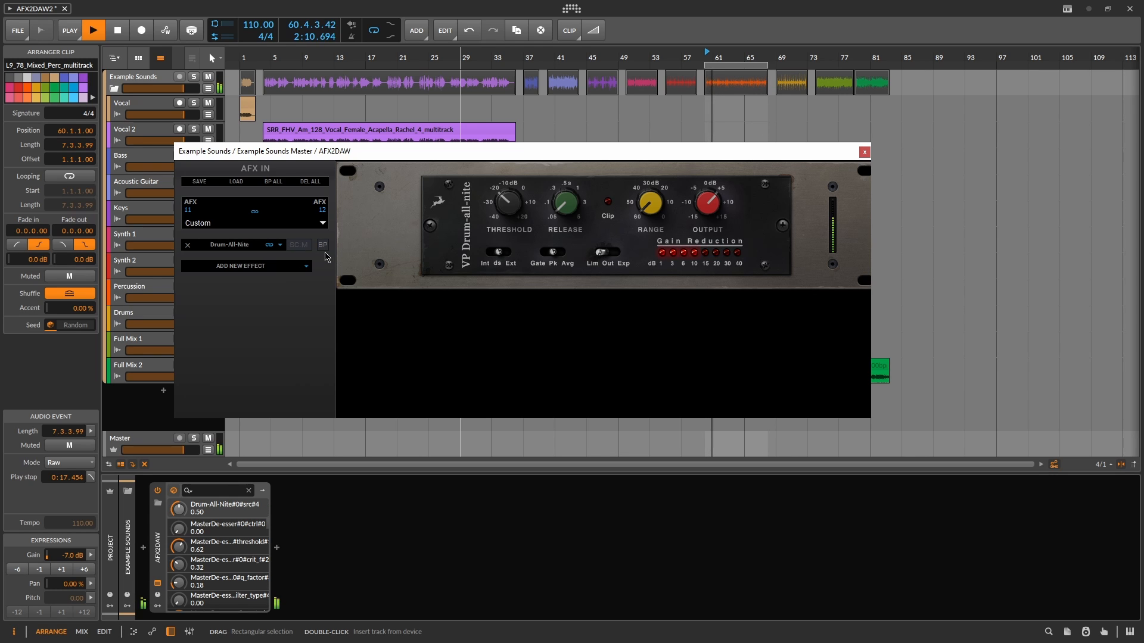
left_click(323, 247)
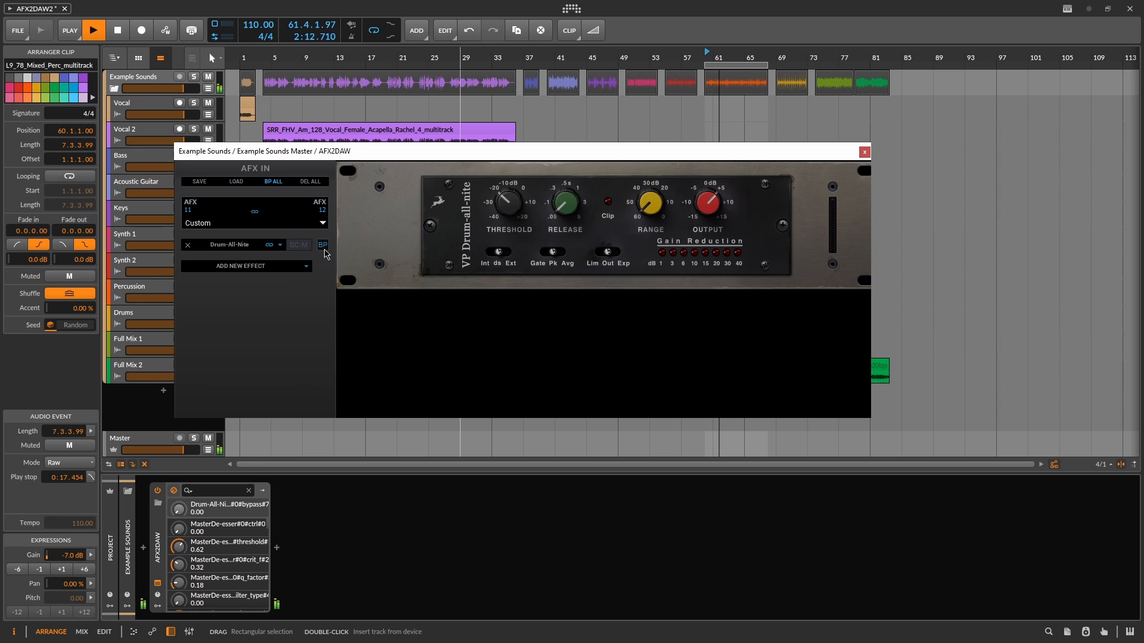
left_click(324, 248)
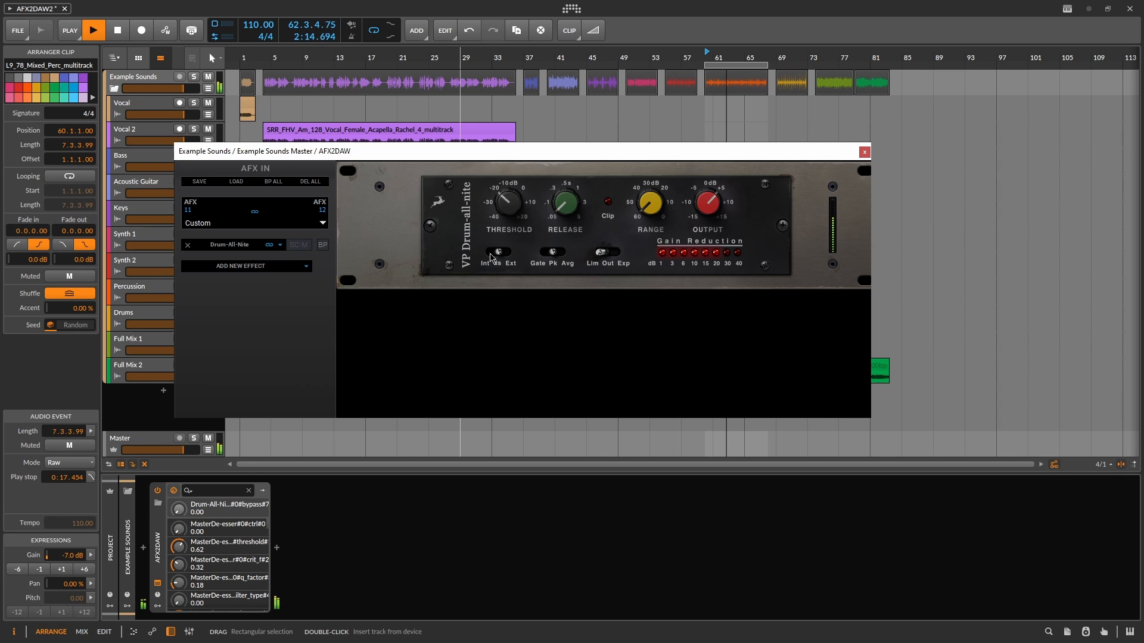
left_click(492, 255)
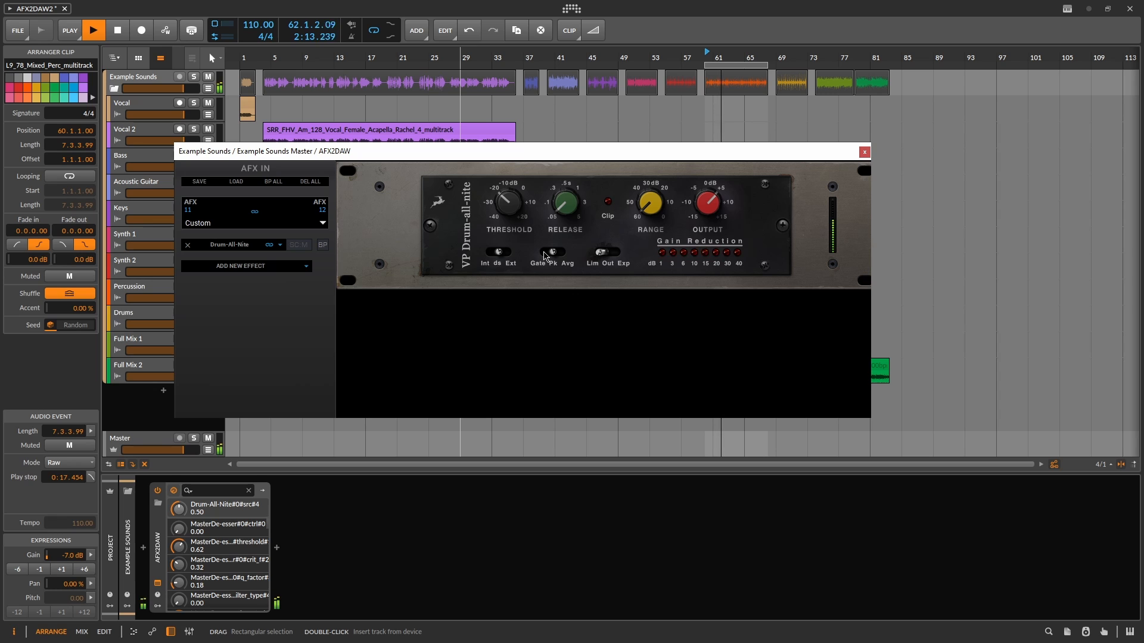
- Switch the detector to Gate, raise the release, and set the threshold to about 0.83
left_click(544, 255)
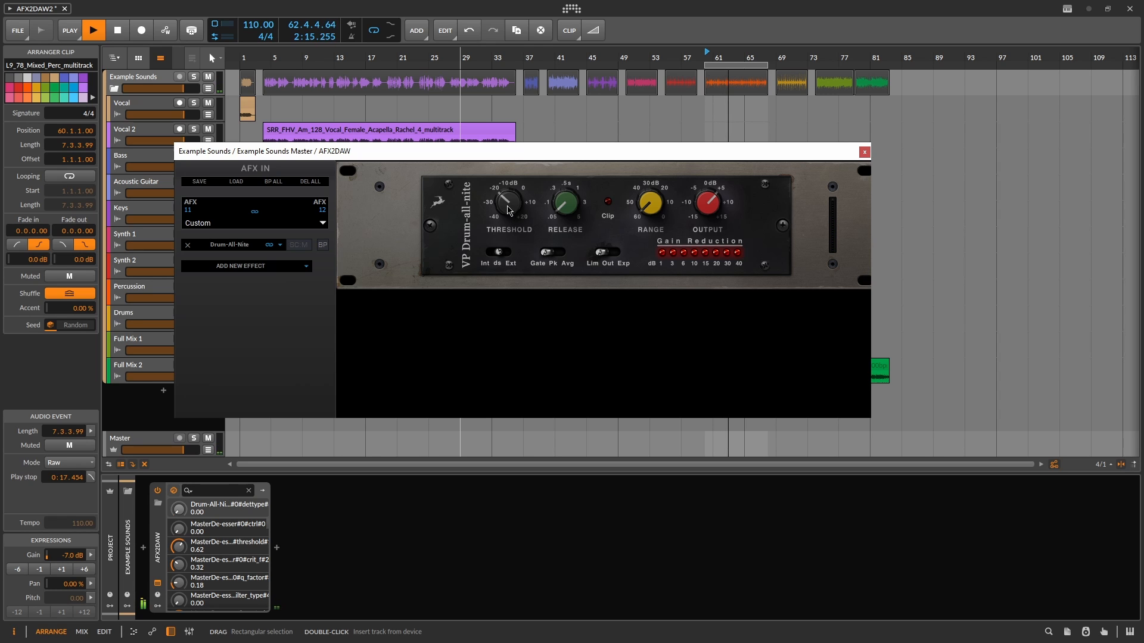
left_click_drag(508, 196, 501, 124)
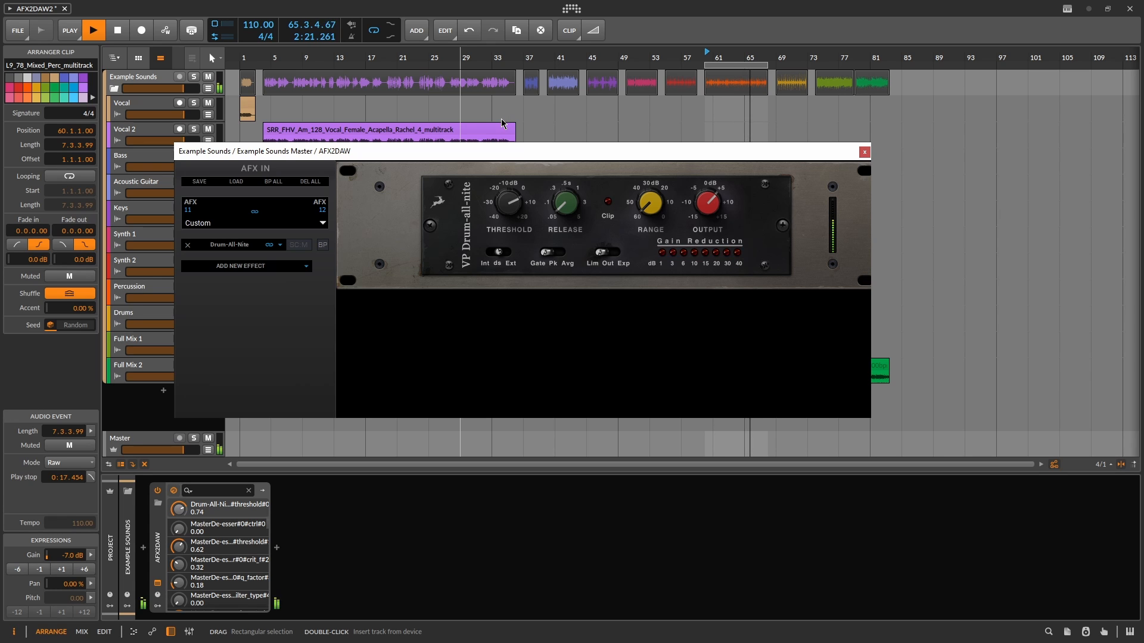
left_click_drag(502, 123, 503, 119)
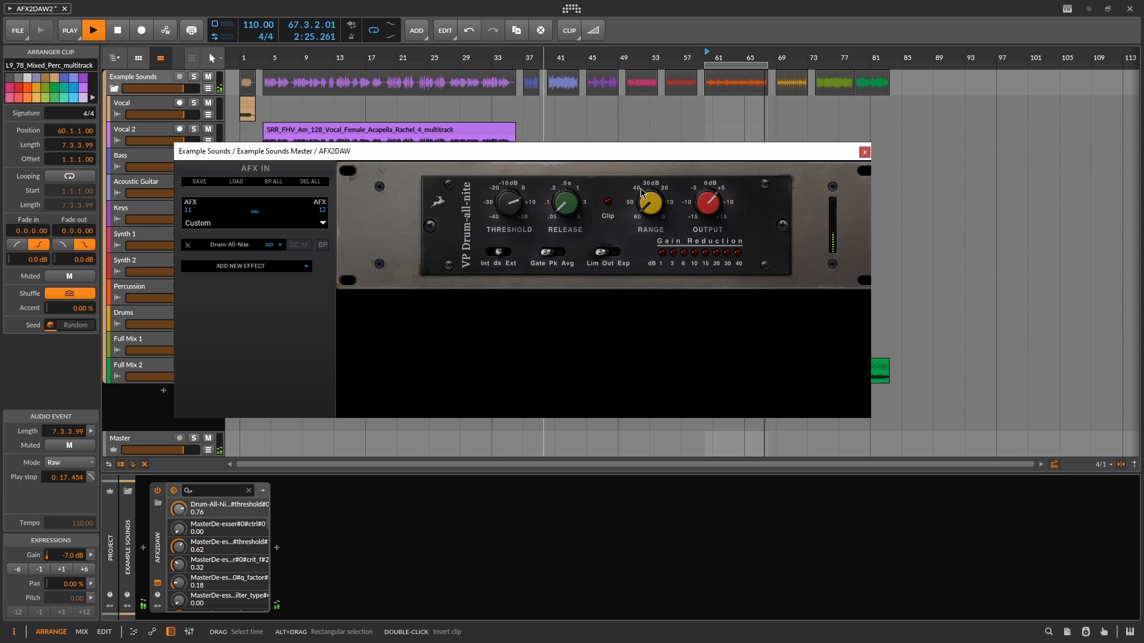
left_click_drag(577, 202, 574, 164)
mouse_move(509, 205)
left_mouse_down()
mouse_move(511, 196)
mouse_move(512, 307)
mouse_move(525, 216)
left_mouse_up()
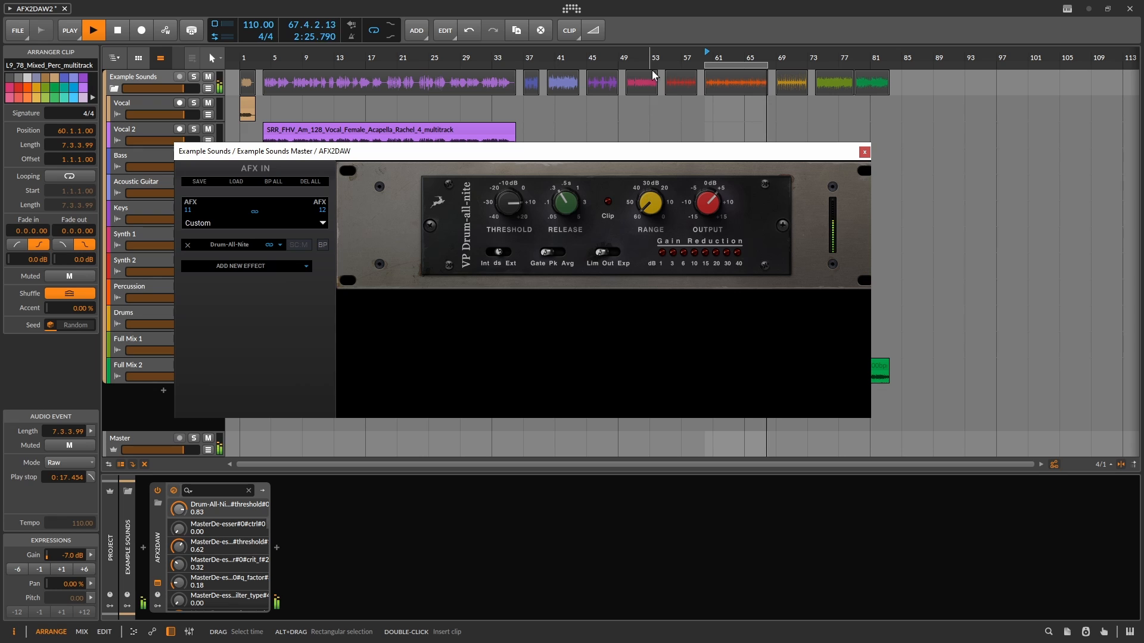
- Remove the Drum-All-Nite, load it again with default settings, and switch the new instance to Lim mode
left_click_drag(654, 153, 655, 119)
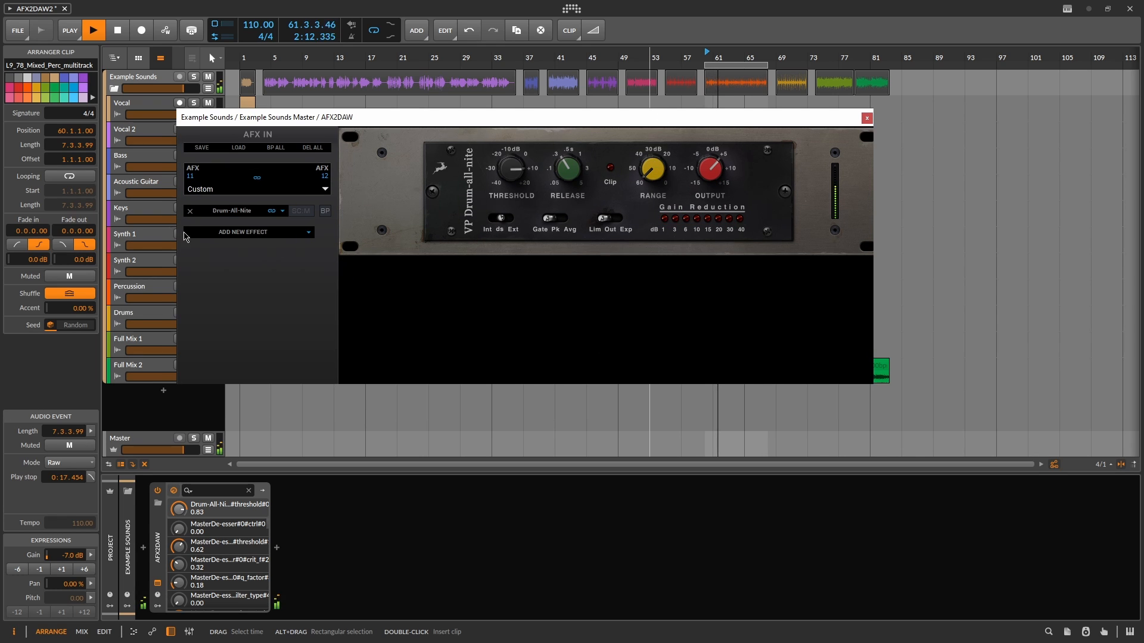
left_click(190, 211)
left_click(308, 211)
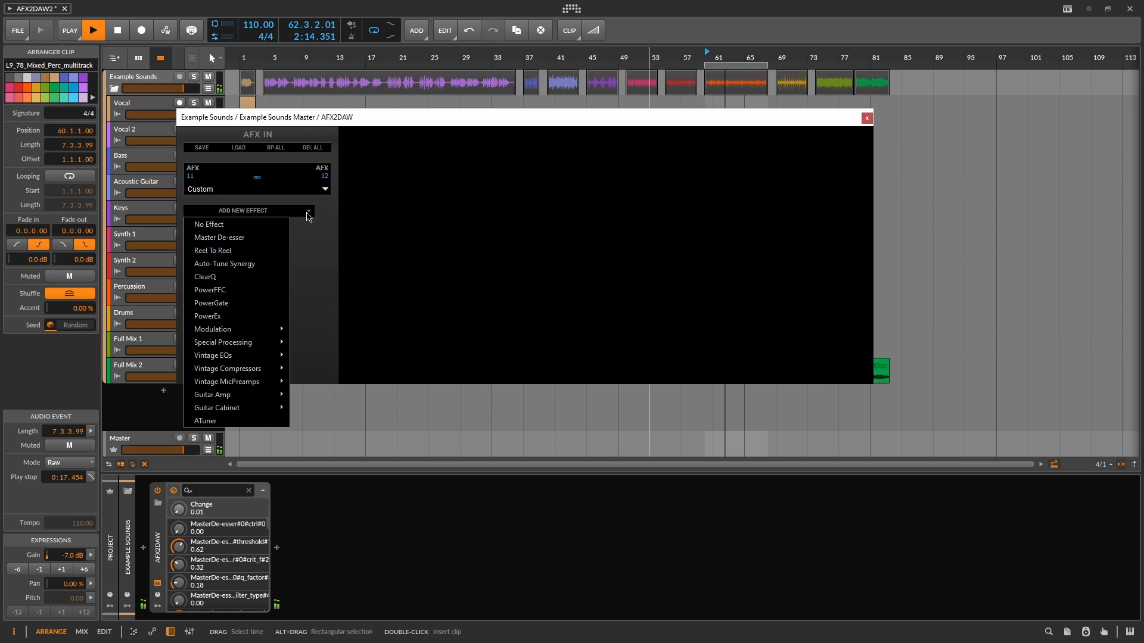
mouse_move(262, 368)
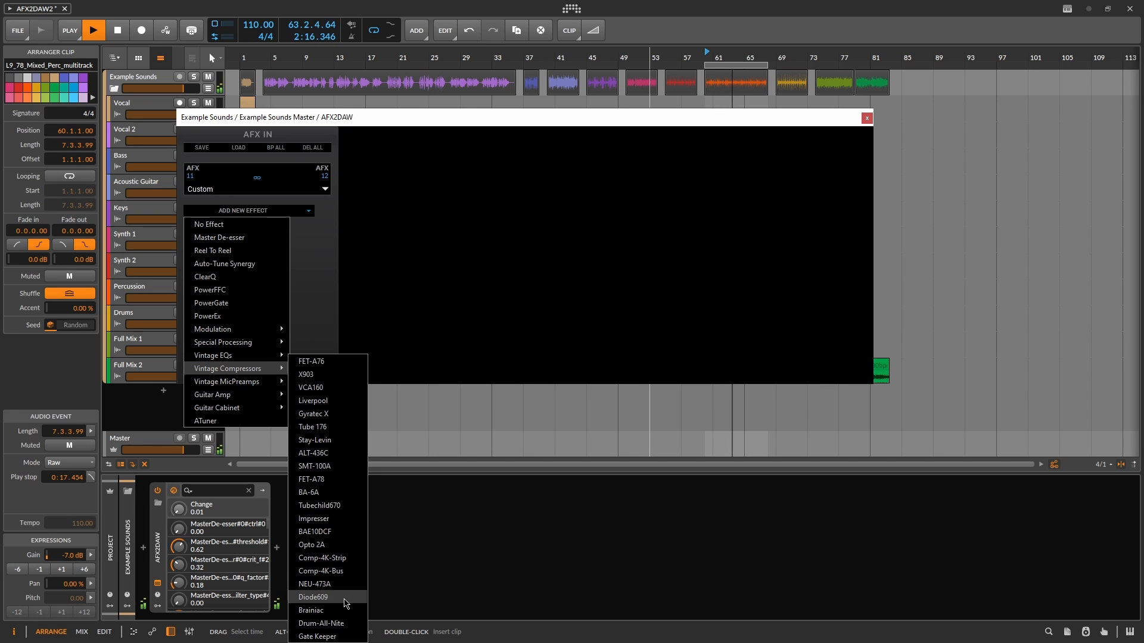
left_click(333, 623)
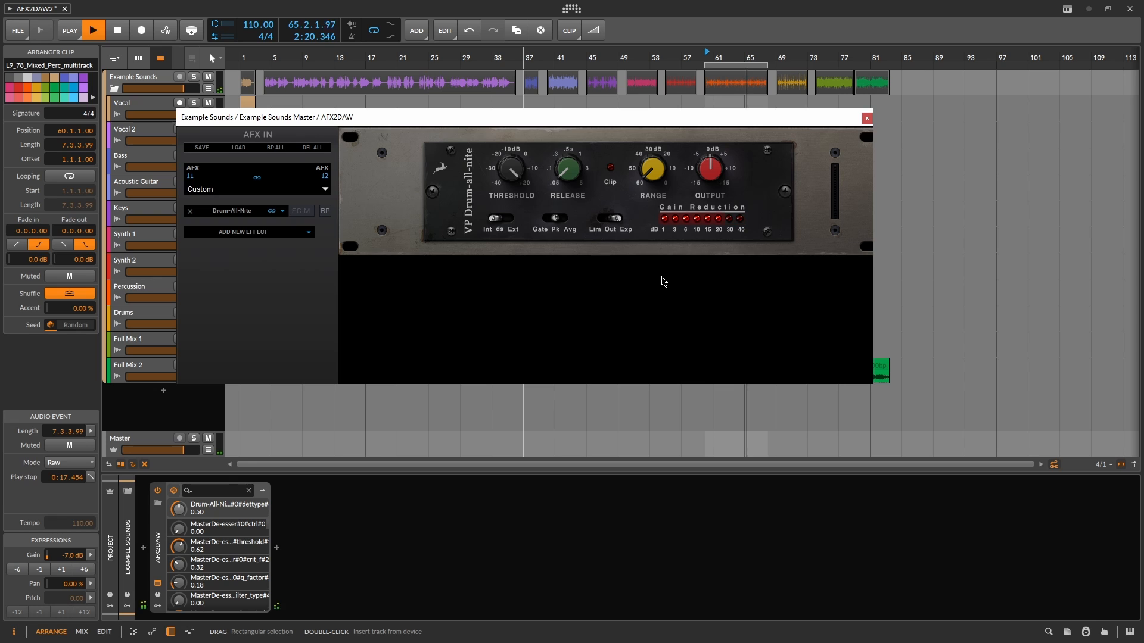
left_click(612, 218)
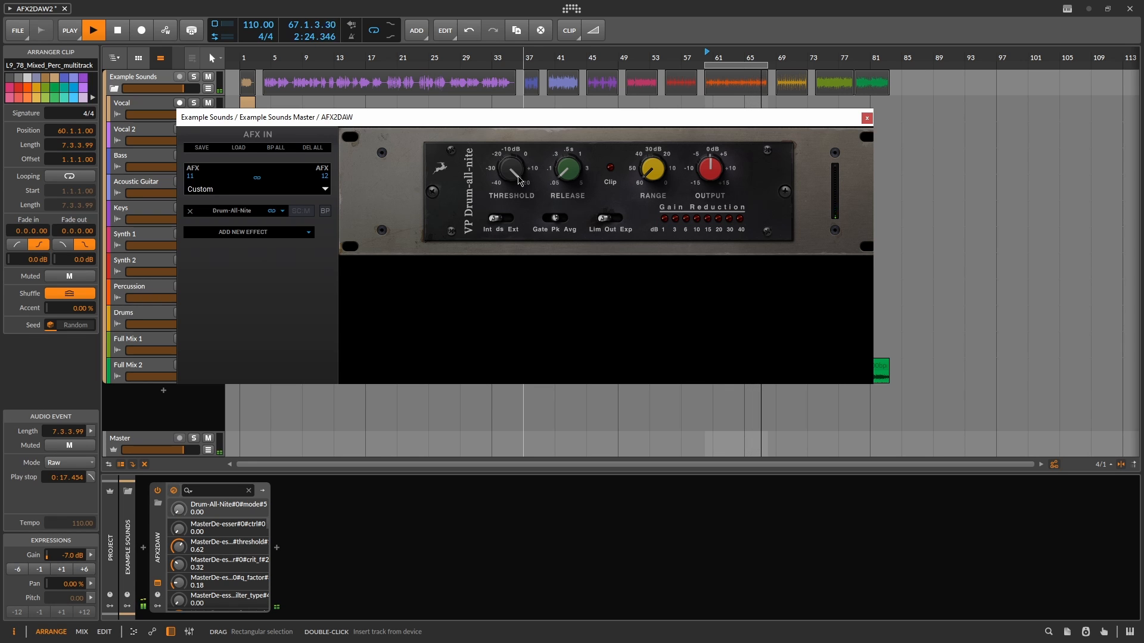
- Set the threshold to about -20 dB and the release to about 0.14, then switch the detector to Avg
left_click_drag(519, 179, 509, 264)
left_click_drag(575, 179, 574, 161)
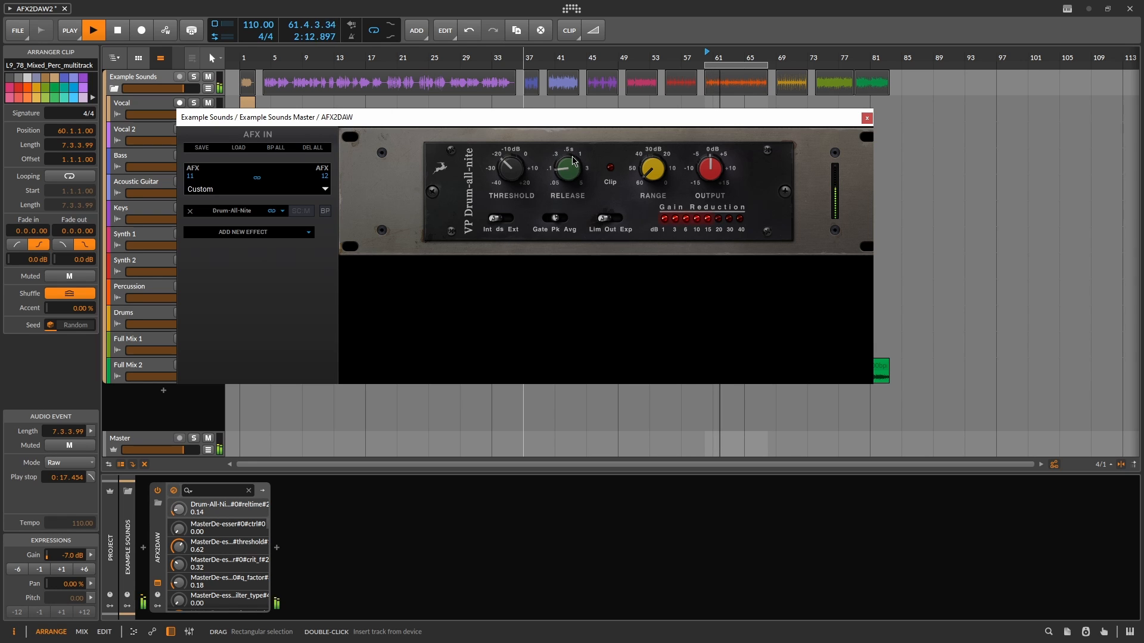
left_click(566, 224)
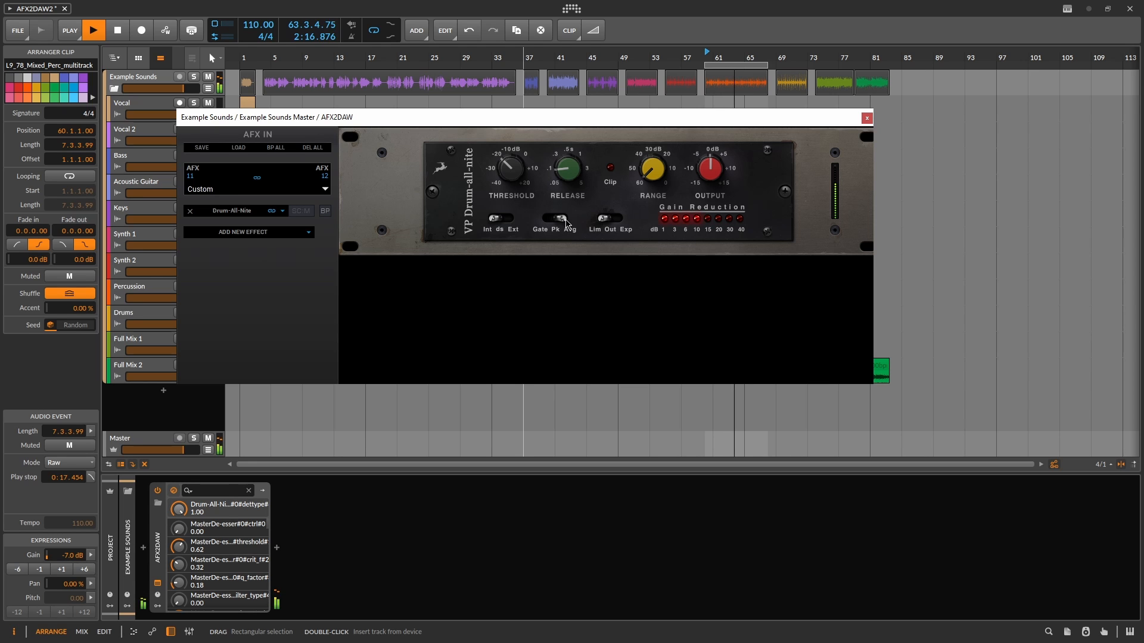
left_click(558, 221)
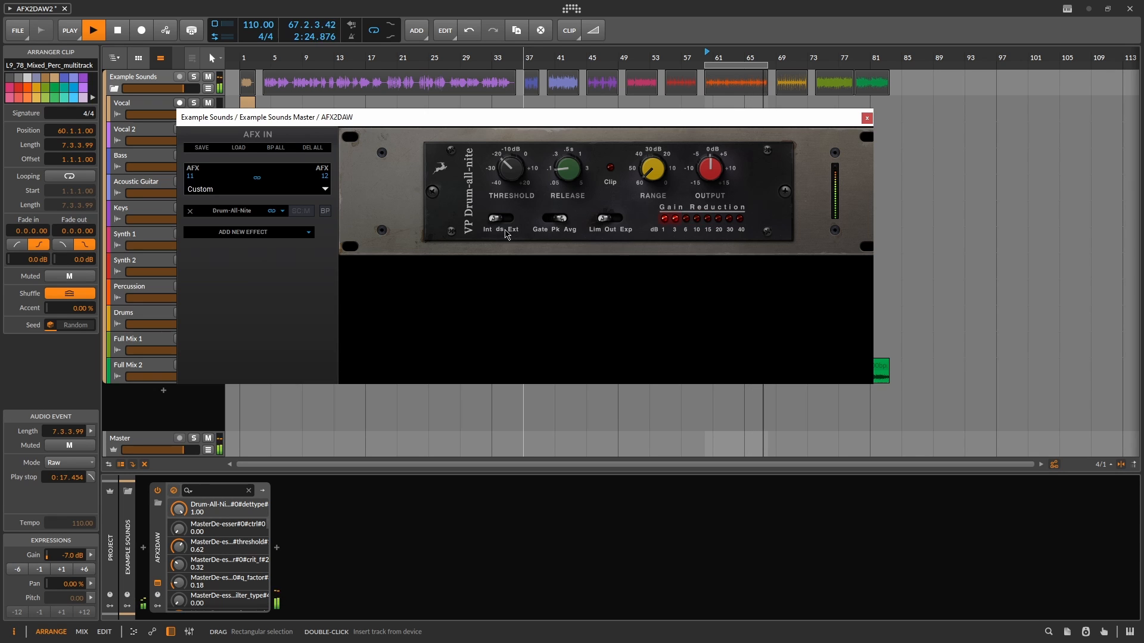
- Switch the source to ds, raise the release to about 0.29, and stop playback
left_click(504, 223)
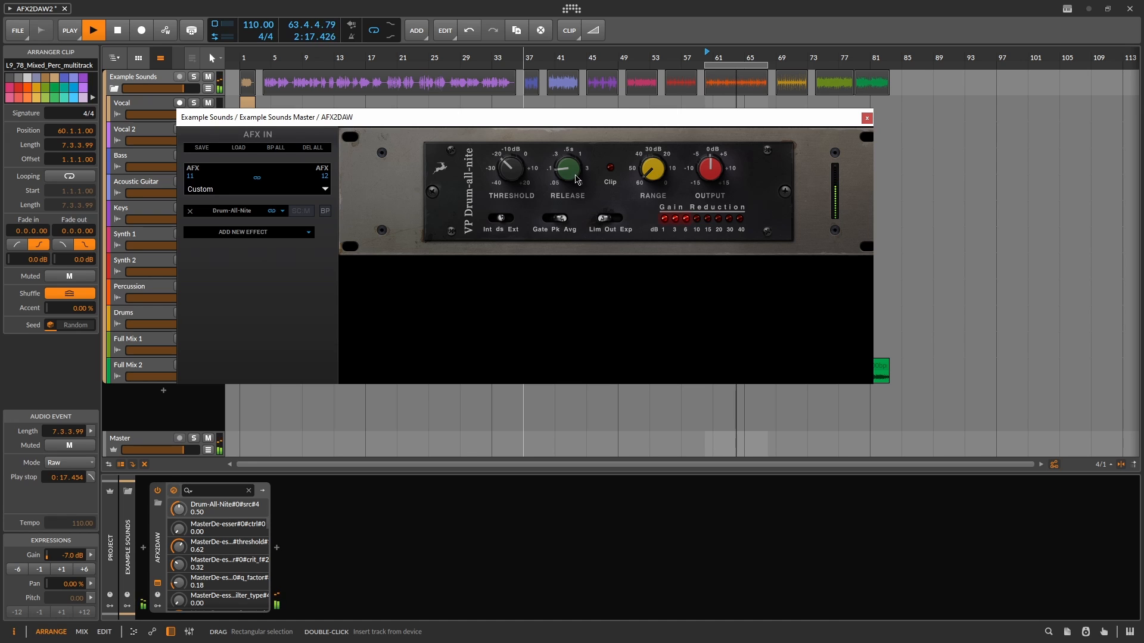
mouse_move(576, 179)
left_mouse_down()
mouse_move(570, 106)
mouse_move(567, 159)
left_mouse_up()
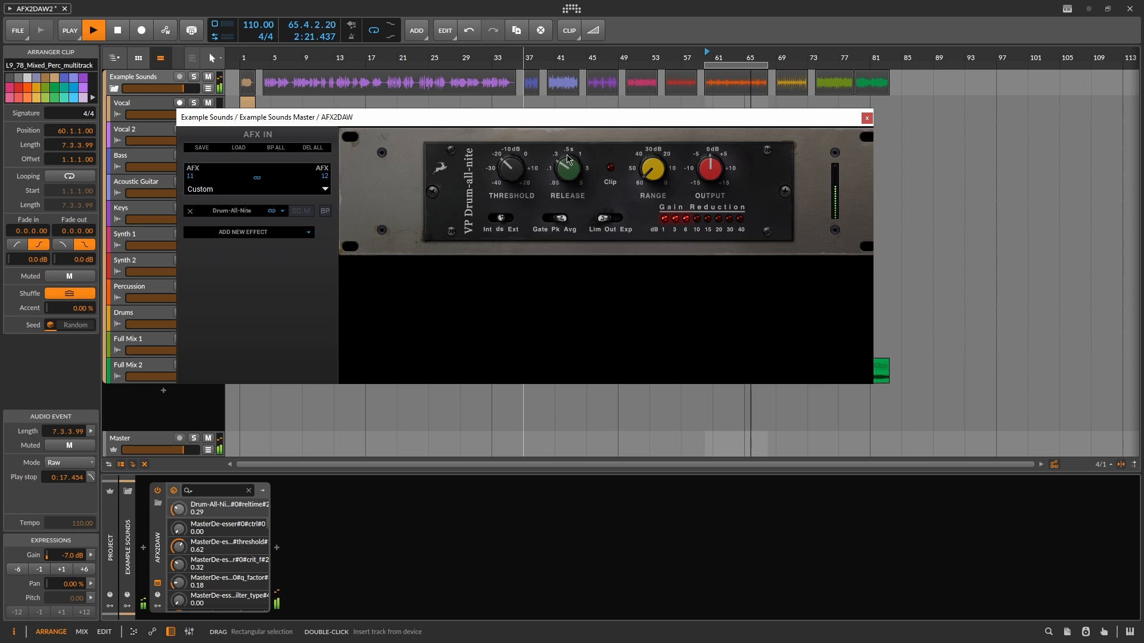
key("space")
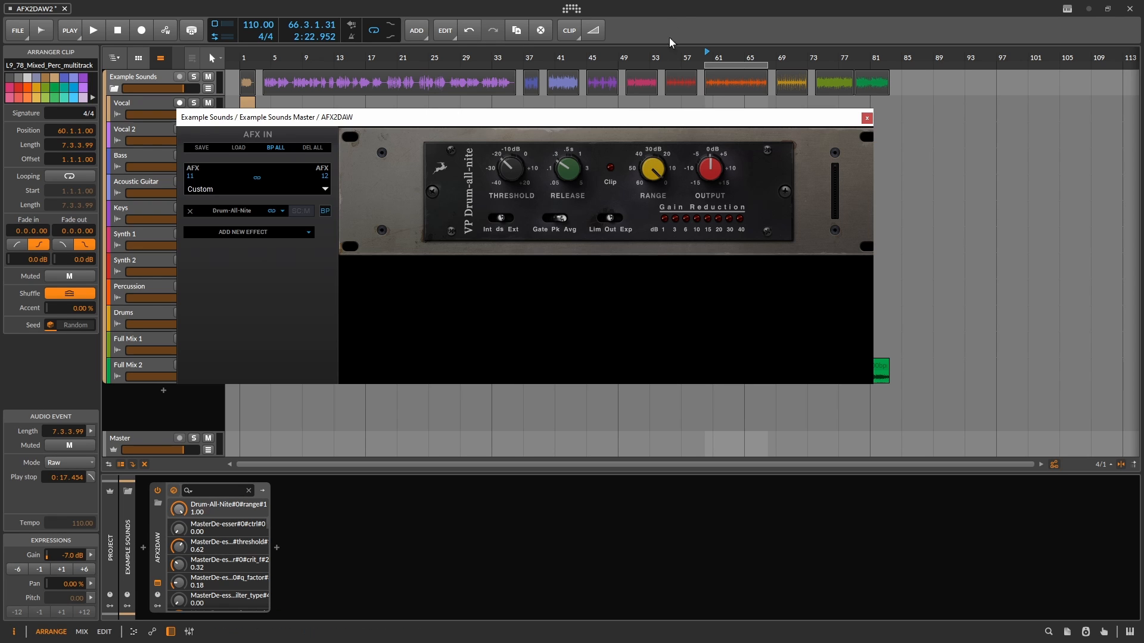
- Resume playback, set the Drum-All-Nite's range to 0.00, and take the effect out of bypass
key("space")
left_click_drag(653, 181, 643, 291)
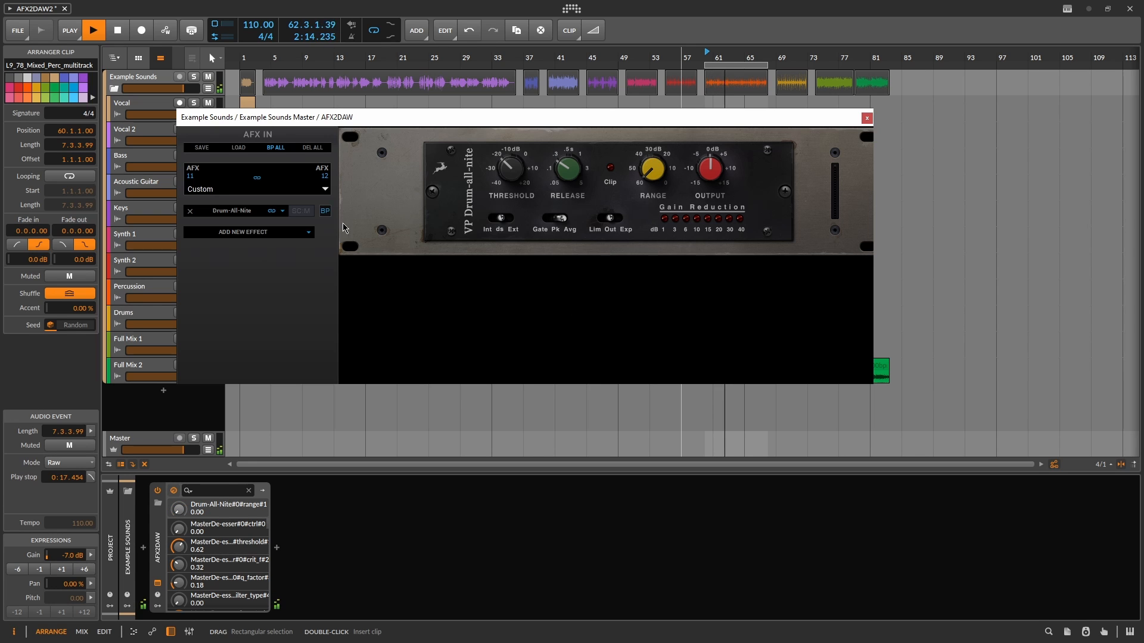
left_click(325, 210)
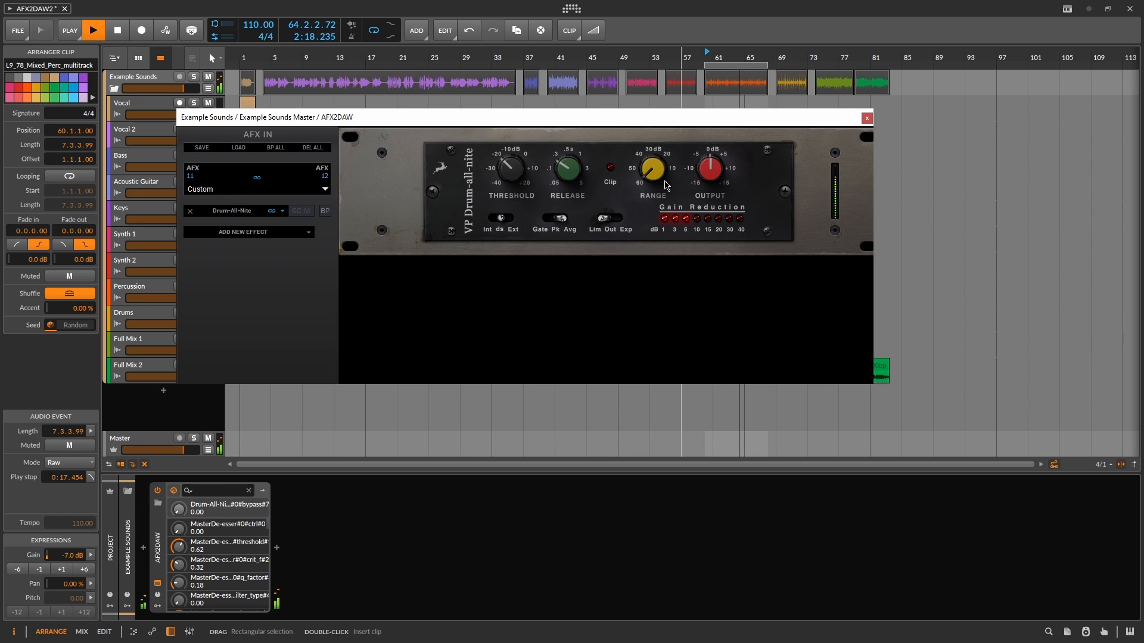
- Stop playback and remove the Drum-All-Nite from the AFX2DAW effect chain
key("space")
key("space")
key("space")
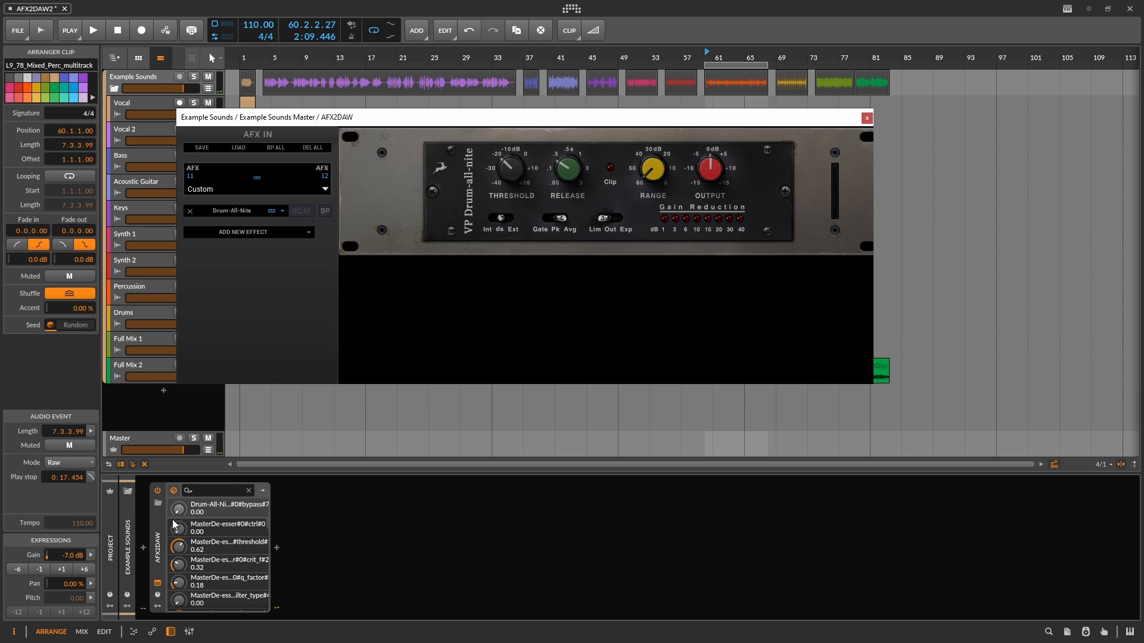
mouse_move(179, 509)
left_mouse_down()
mouse_move(179, 499)
mouse_move(178, 521)
left_mouse_up()
left_click(189, 211)
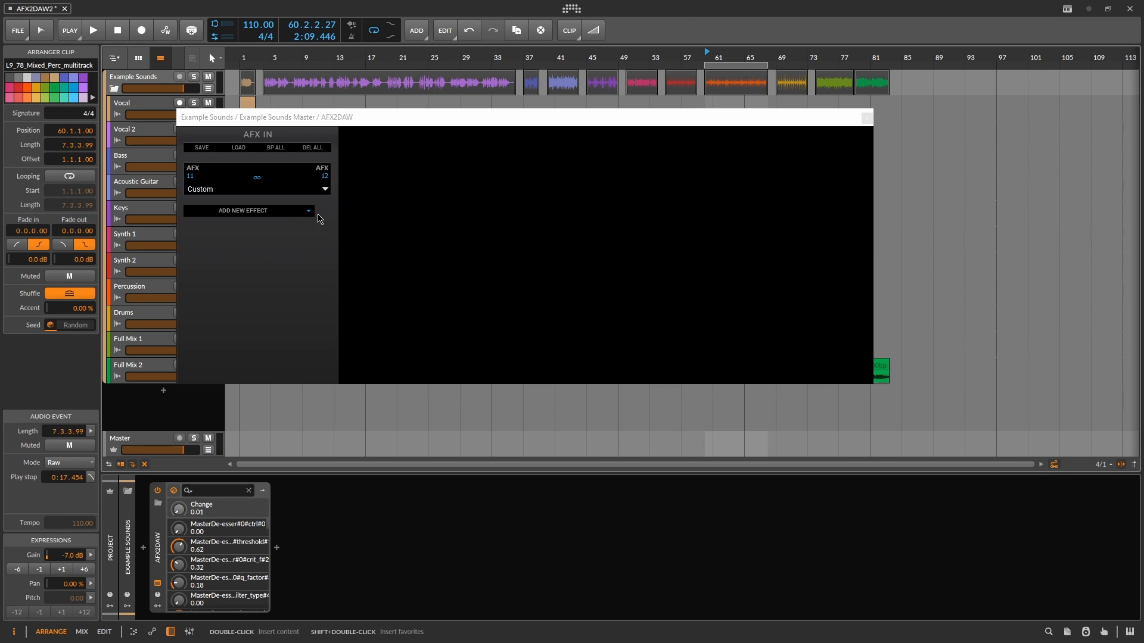
- Add Drum-All-Nite from the vintage compressors to the empty AFX2DAW chain, raise its range and switch its mode to Lim
left_click(308, 211)
mouse_move(259, 369)
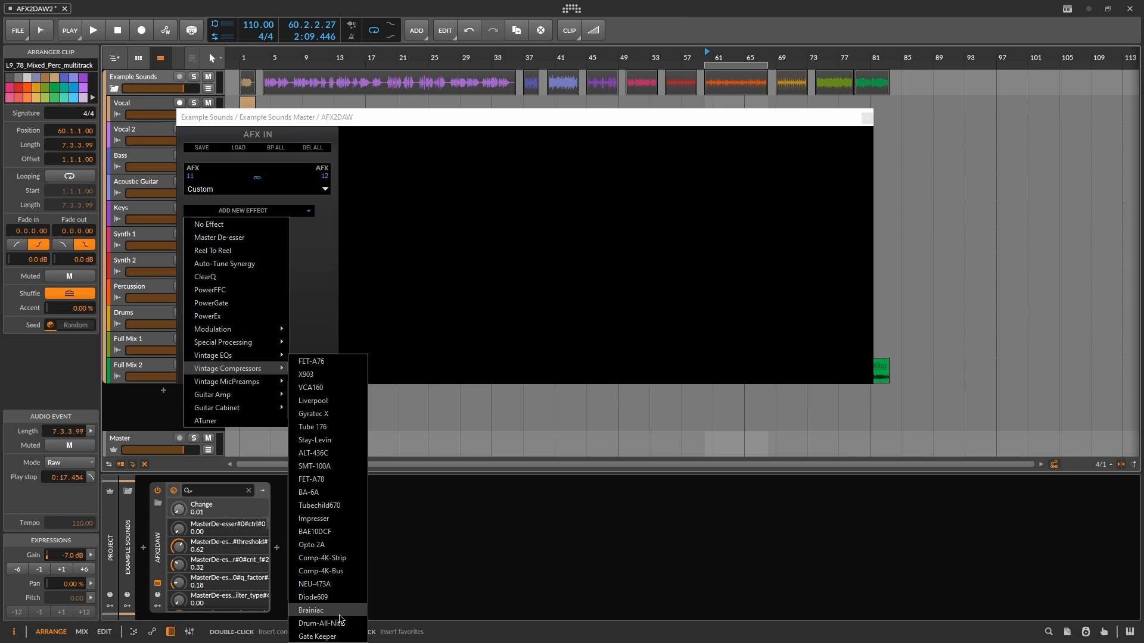
left_click(341, 623)
left_click_drag(651, 173, 651, 143)
left_click(611, 218)
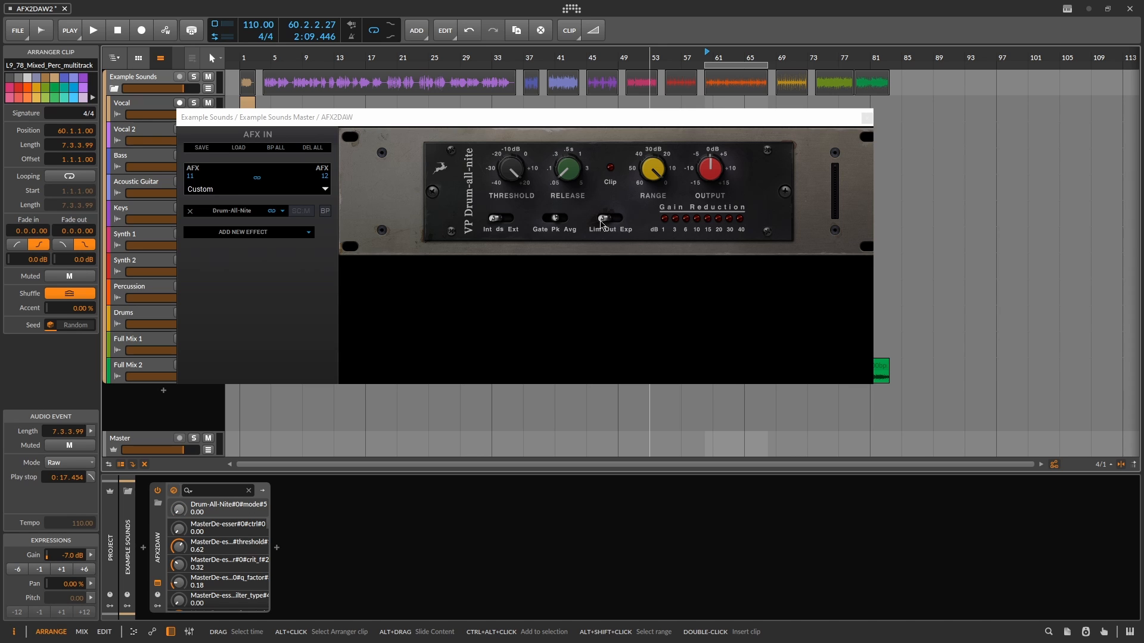
- Audition the drum loop while setting the Drum-All-Nite's threshold to about 0.41, and stop playback
key("space")
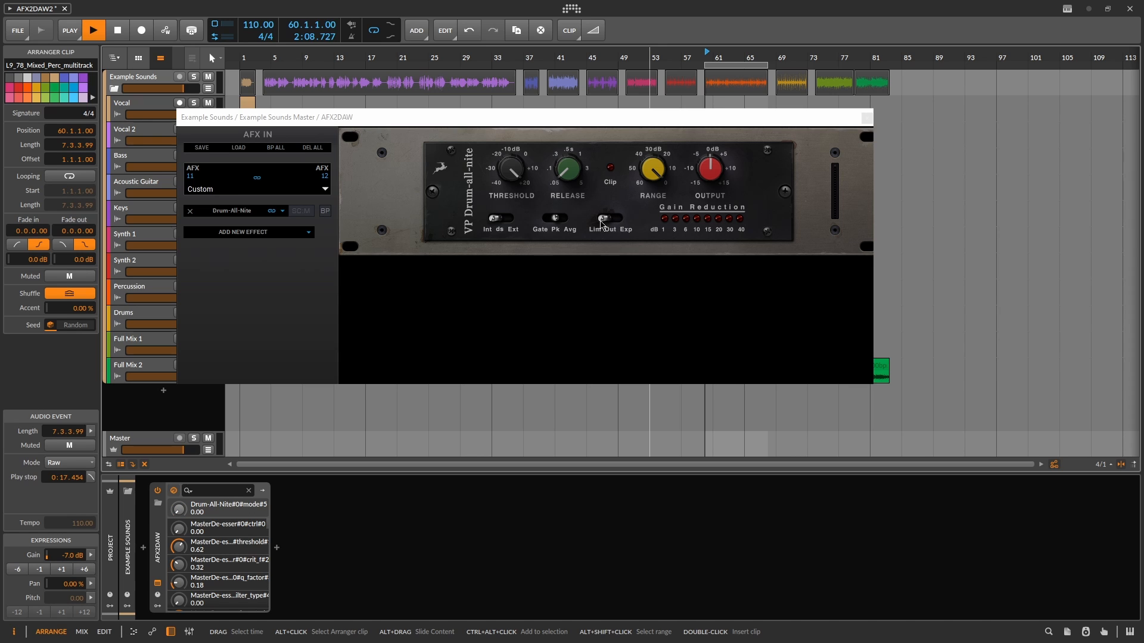
left_click_drag(513, 174, 511, 240)
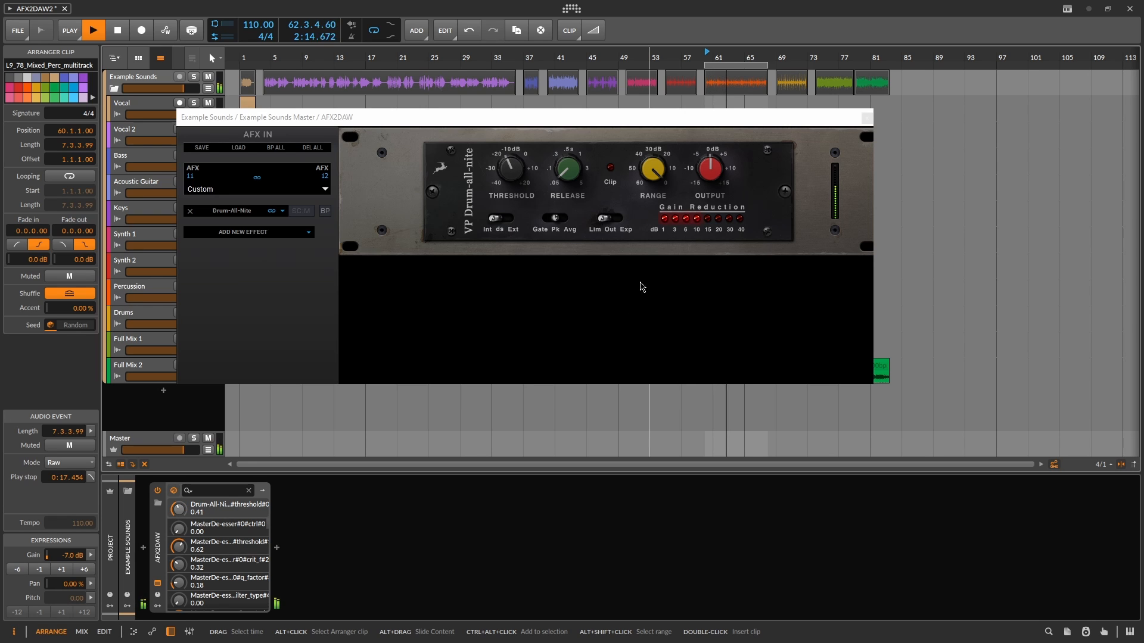
key("space")
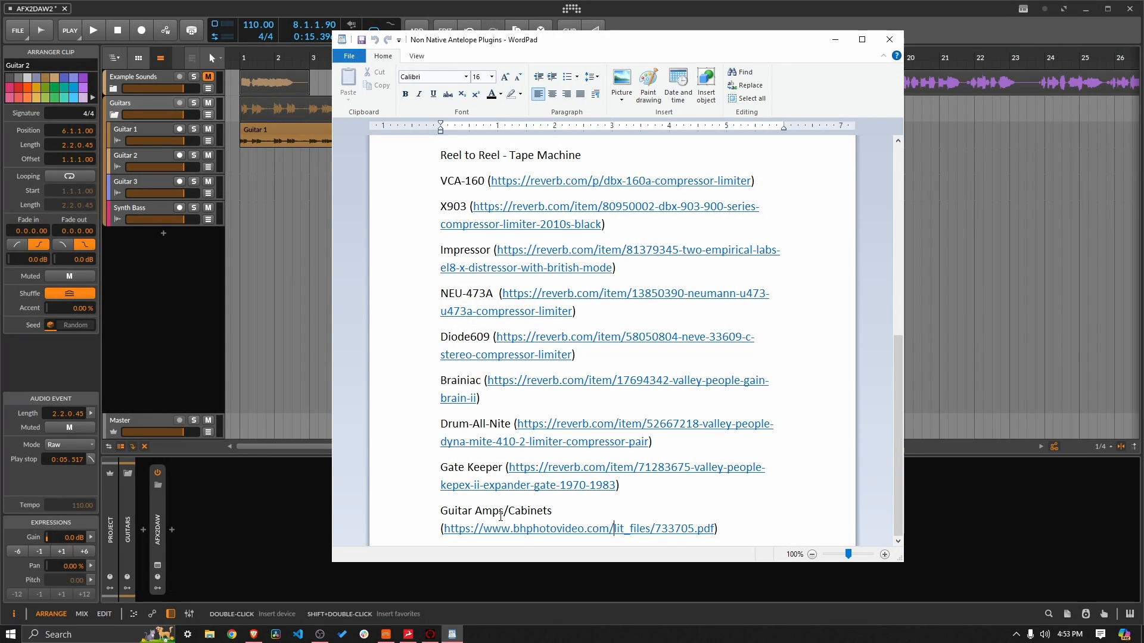
- Switch to the Orion Studio Synergy Core manual in the Brave browser and examine the Guitar Amps & Cabs instructions
left_click(264, 637)
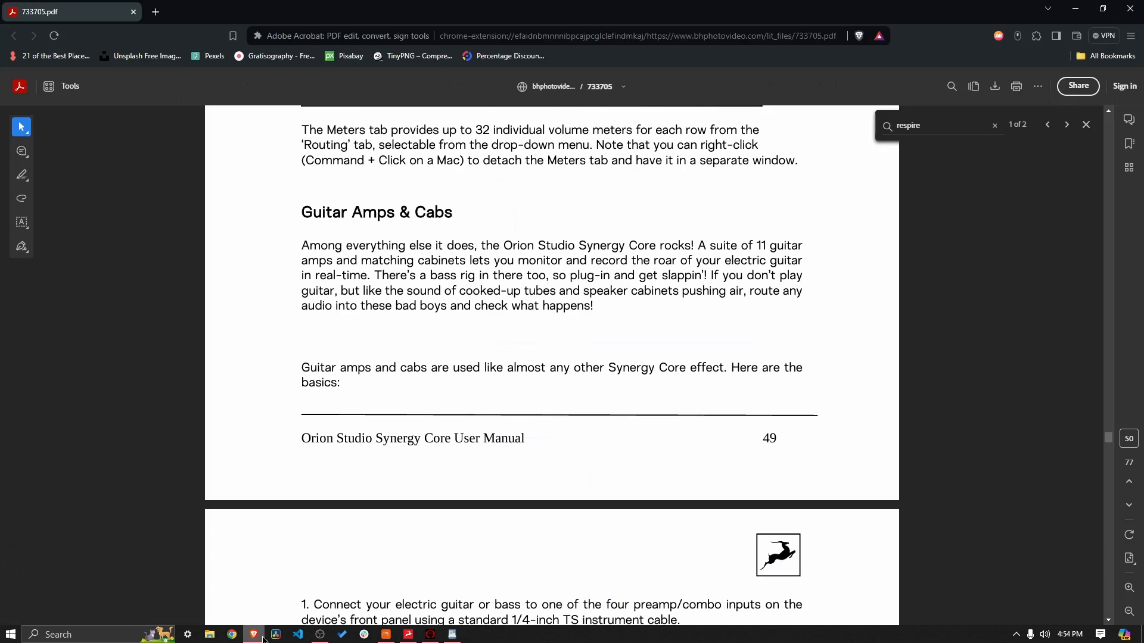
scroll(376, 322, "down", 6)
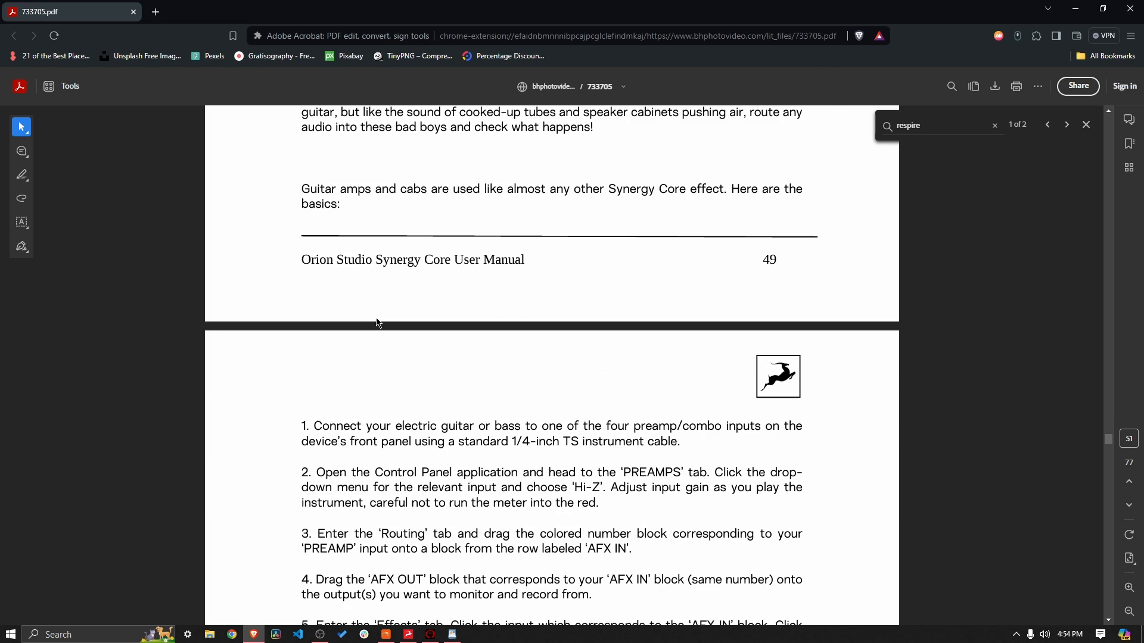
scroll(377, 322, "down", 7)
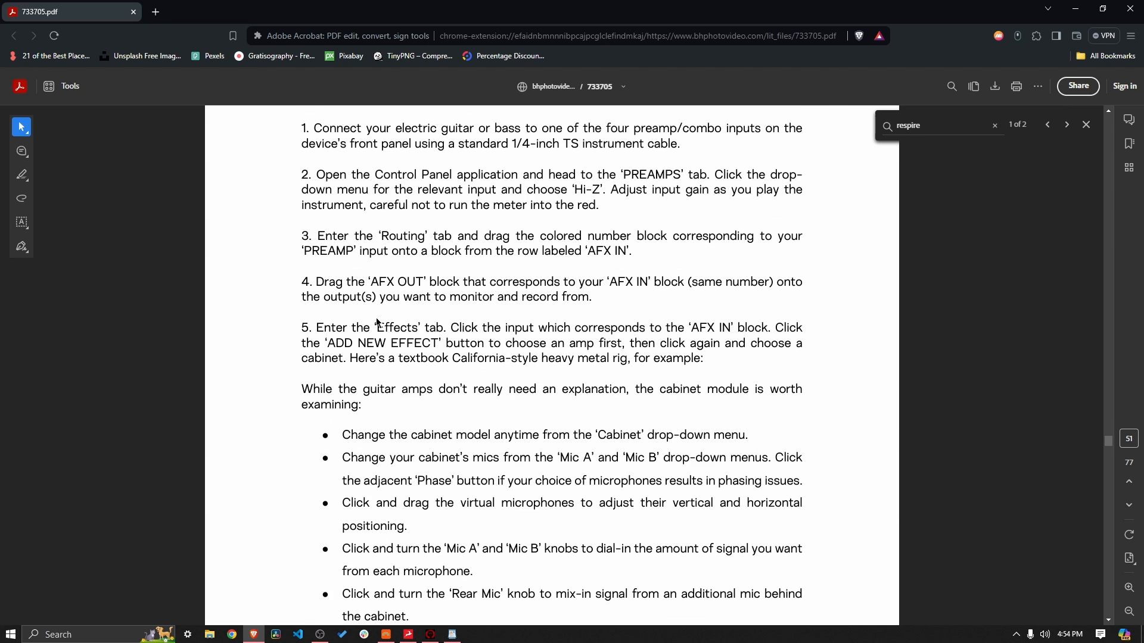
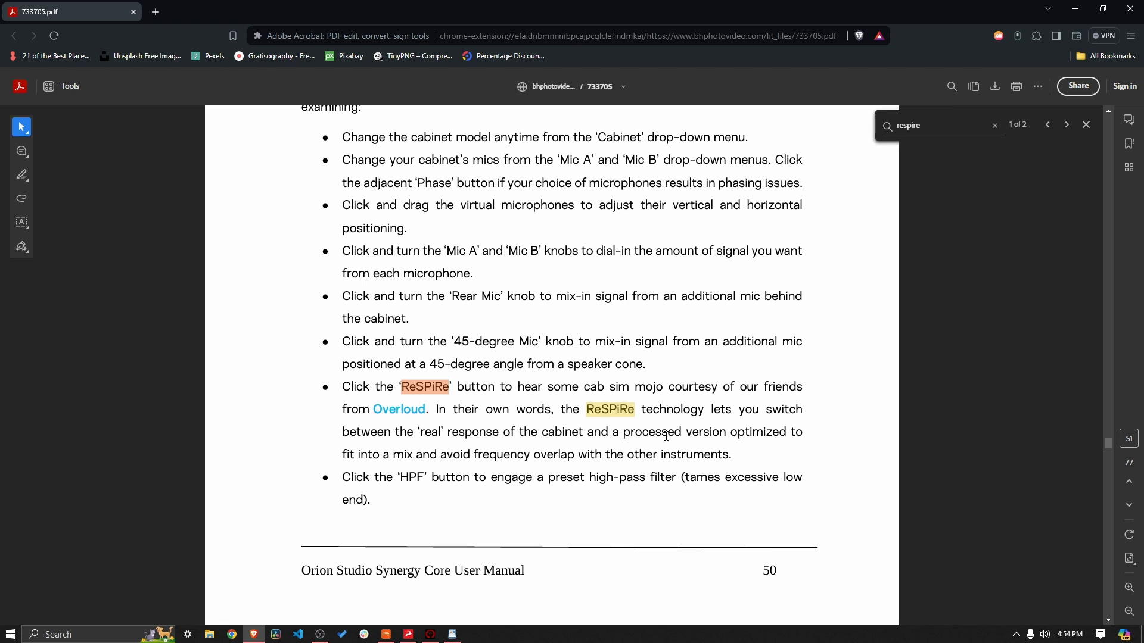
scroll(667, 436, "down", 5)
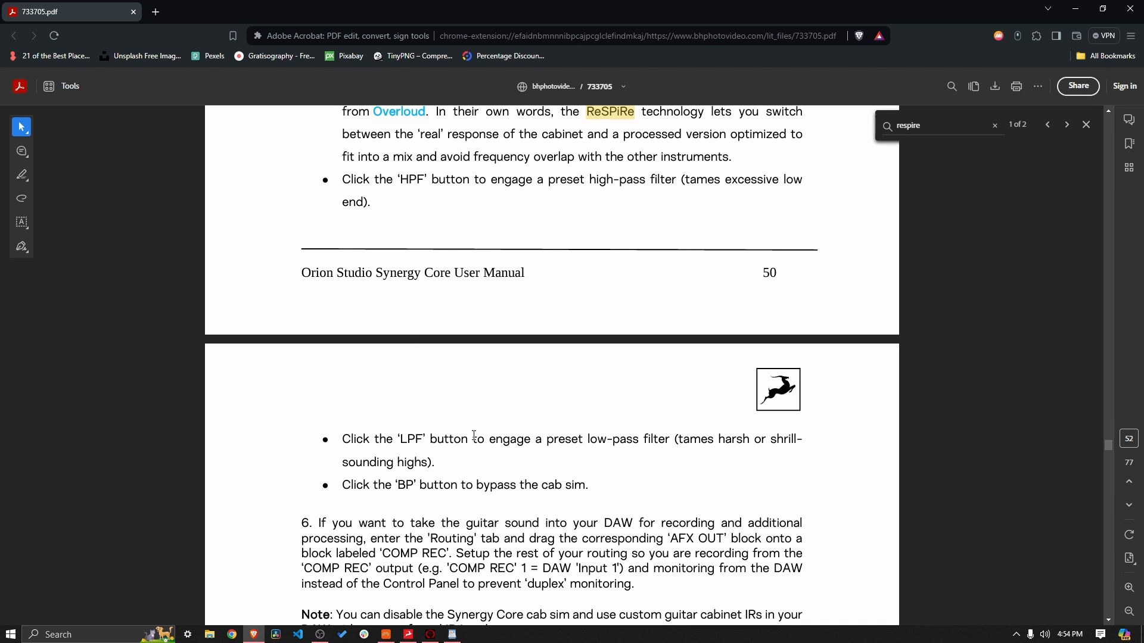
- Switch back to Bitwig Studio, cue playback at the Guitar 1 clip and open the AFX2DAW window on the Guitars group track
left_click(387, 635)
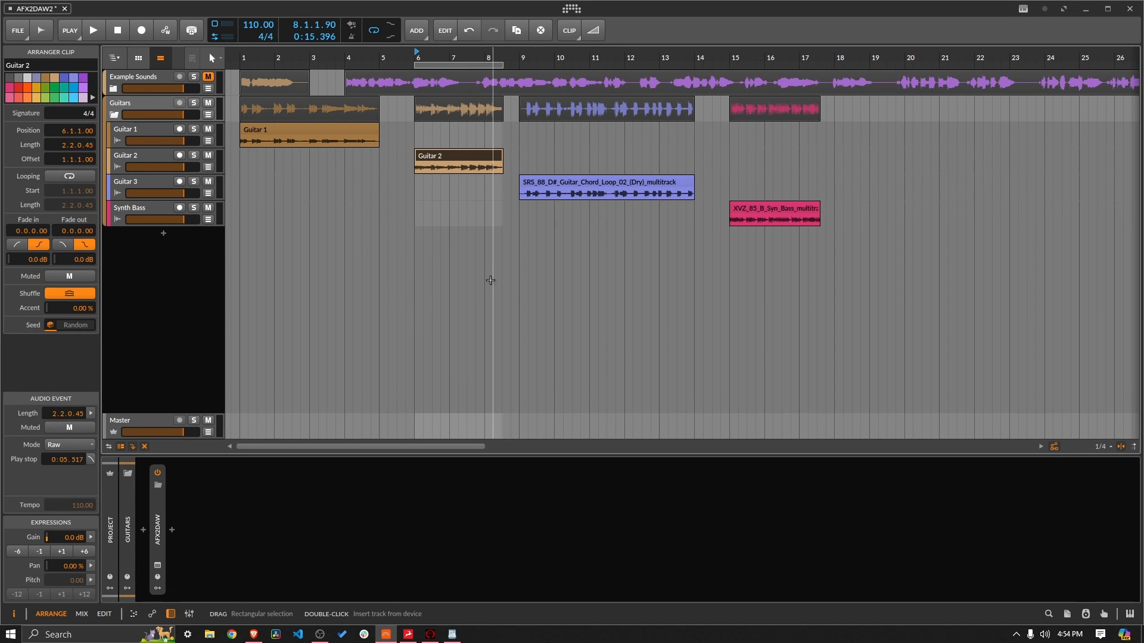
left_click(270, 129)
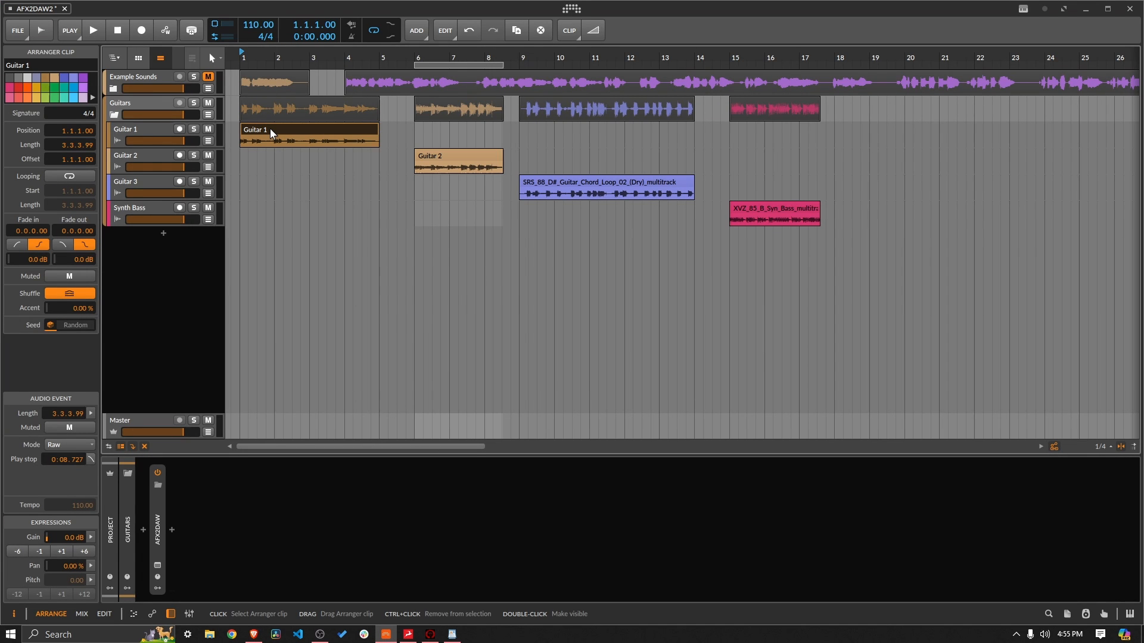
left_click(131, 109)
left_click(158, 566)
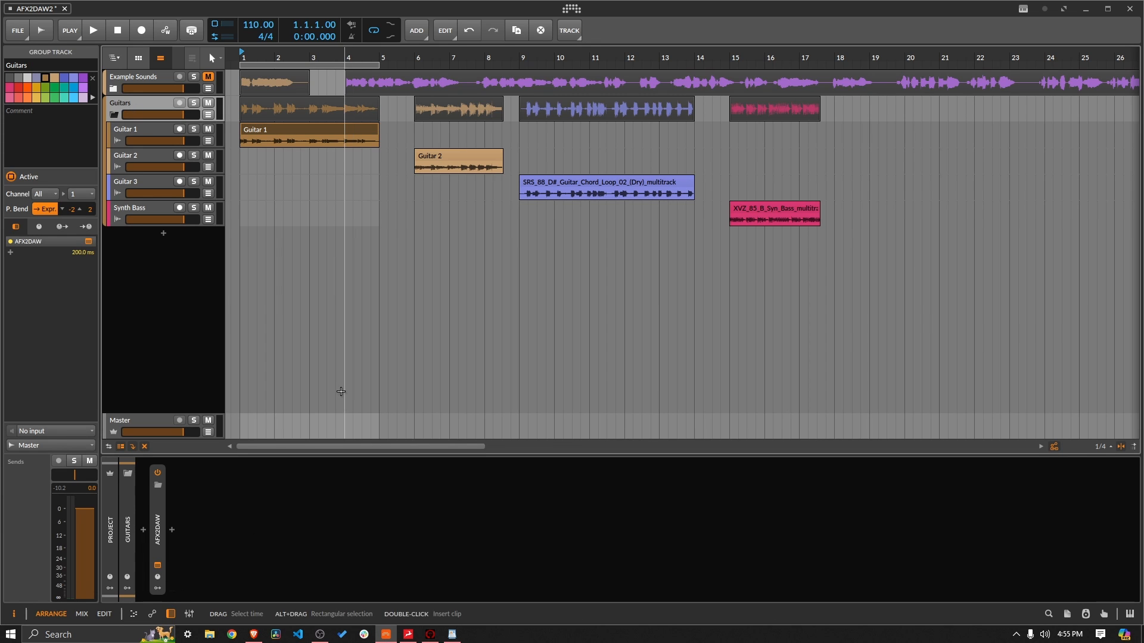
left_click(228, 330)
left_click(229, 331)
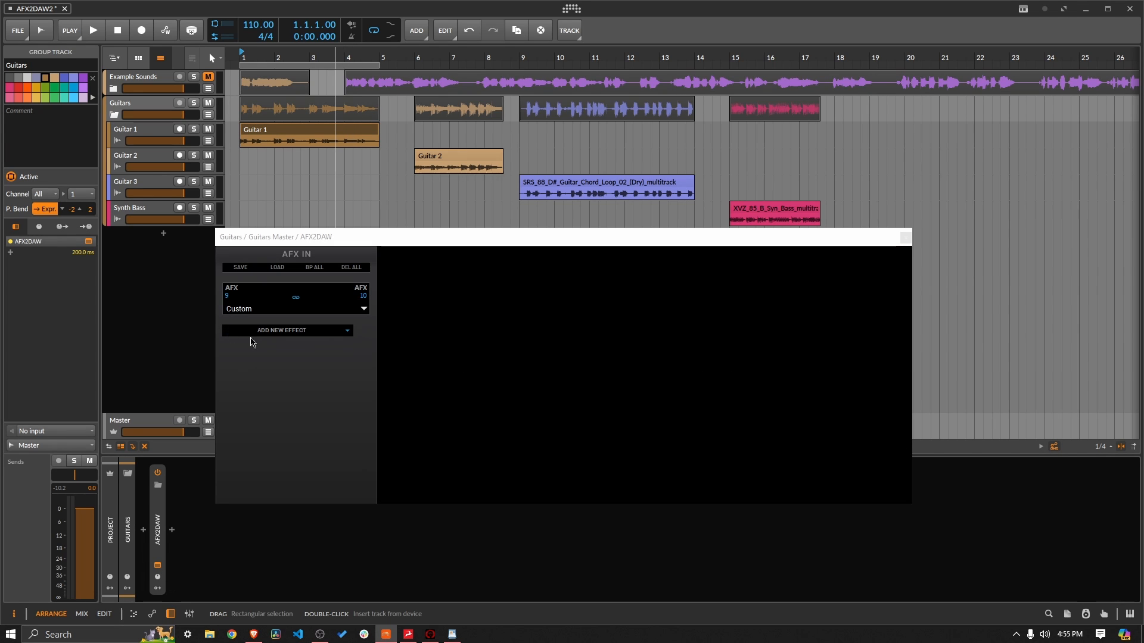
- Add a Darkface 65 guitar amp followed by a Darkface 65 2x12 guitar cabinet to the AFX2DAW chain
left_click(347, 335)
mouse_move(301, 514)
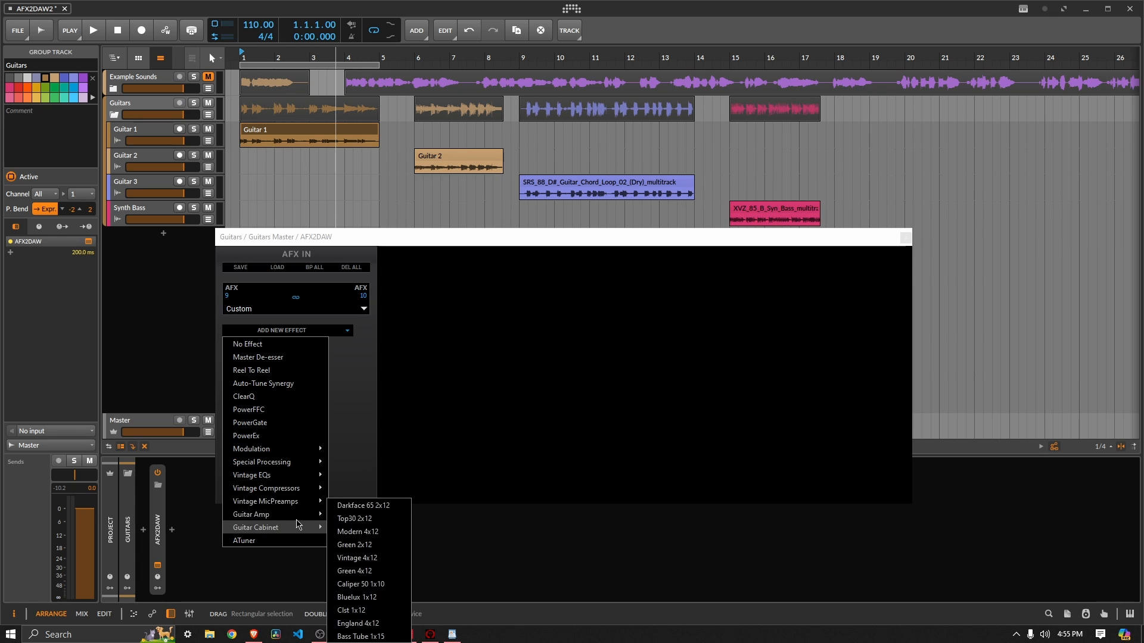
left_click(341, 507)
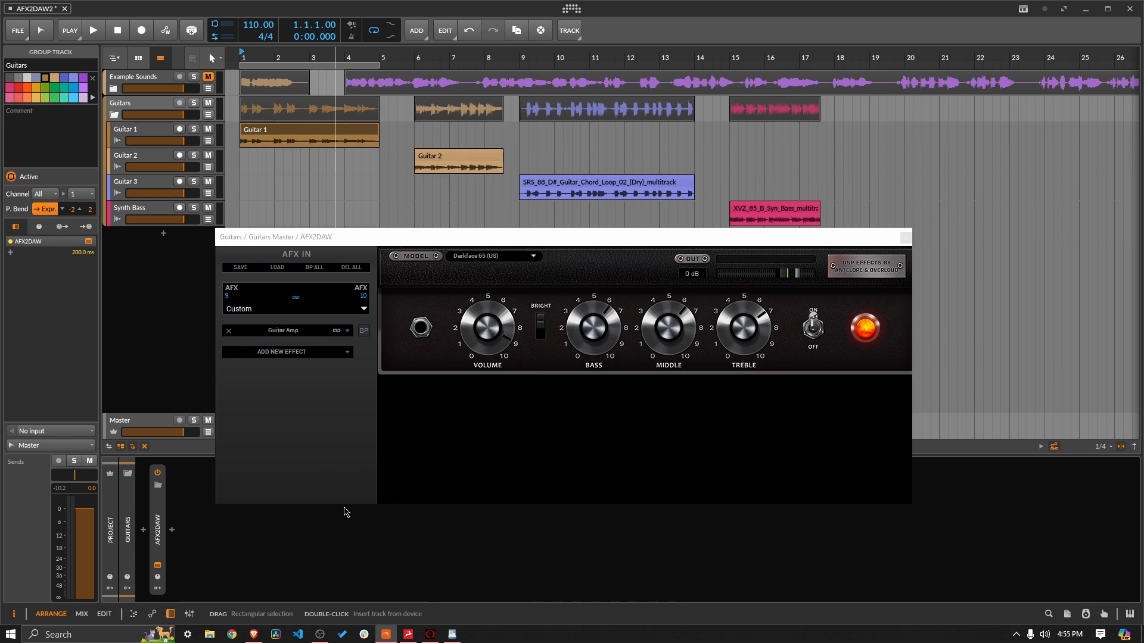
left_click(344, 352)
mouse_move(299, 554)
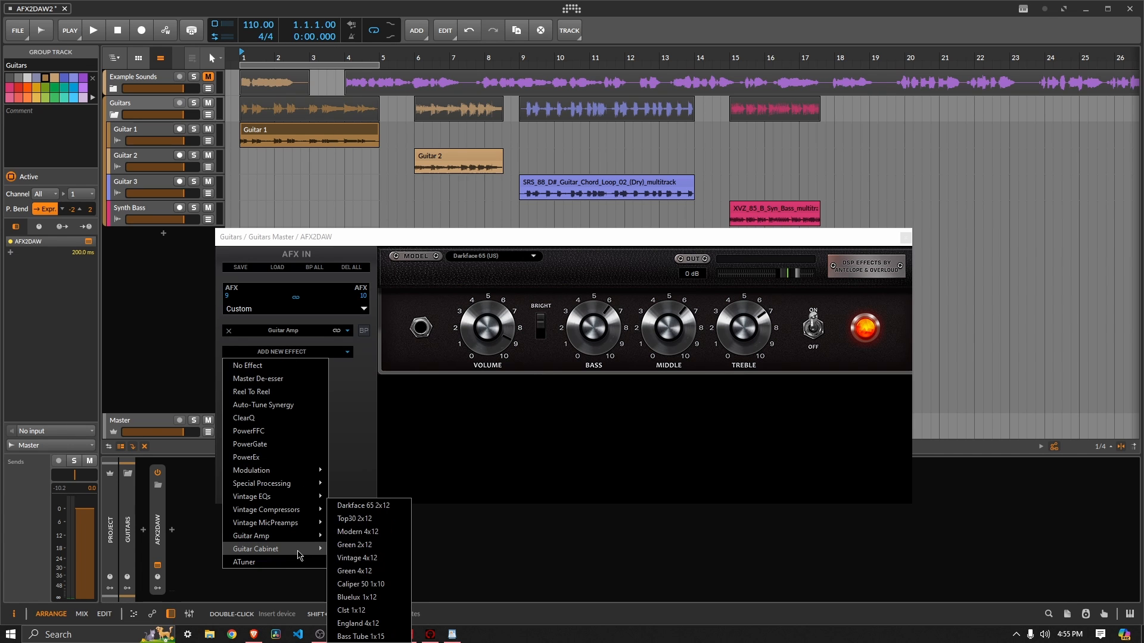
left_click(359, 508)
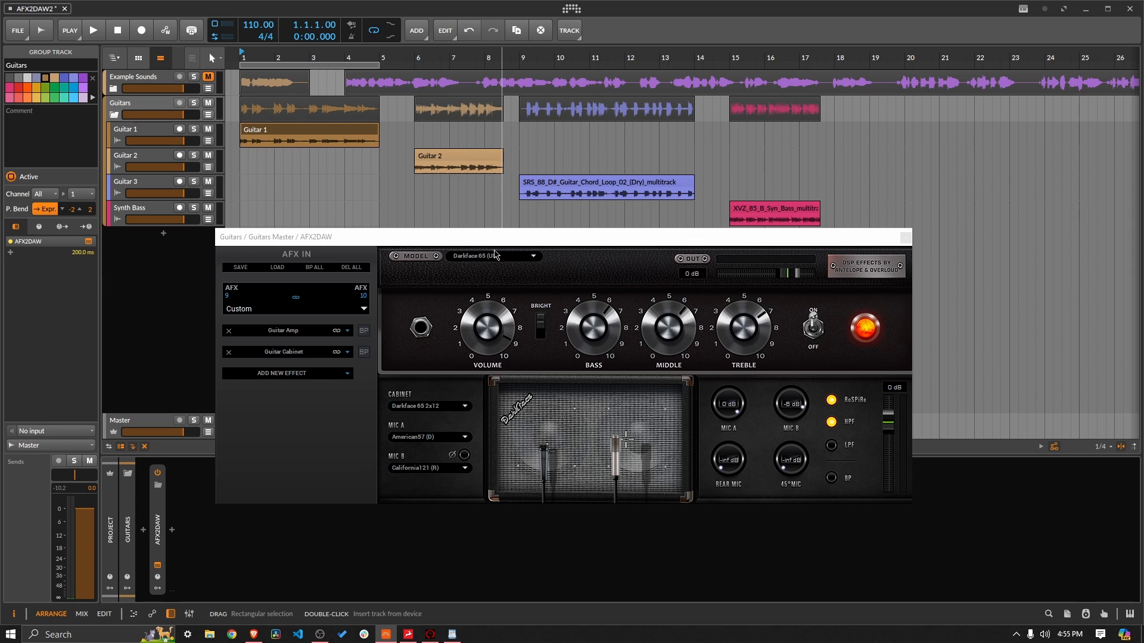
- Make the DAW full screen, play the Guitar 1 clip, and compare the dry and processed sound by bypassing and re-enabling all effects
left_click(1063, 9)
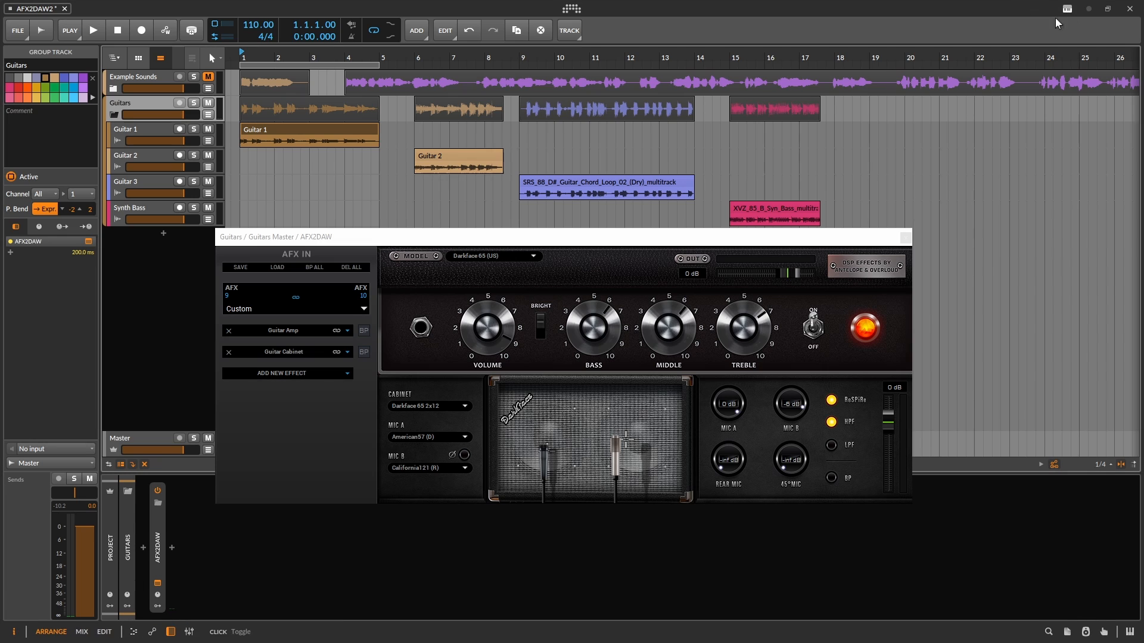
left_click_drag(699, 247, 695, 247)
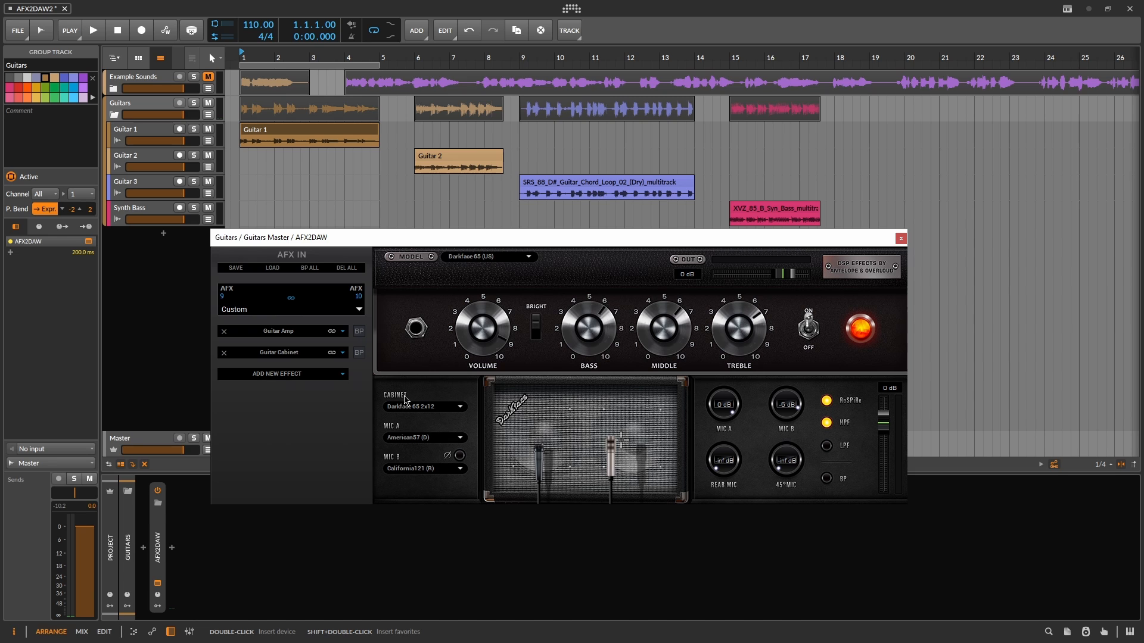
key("space")
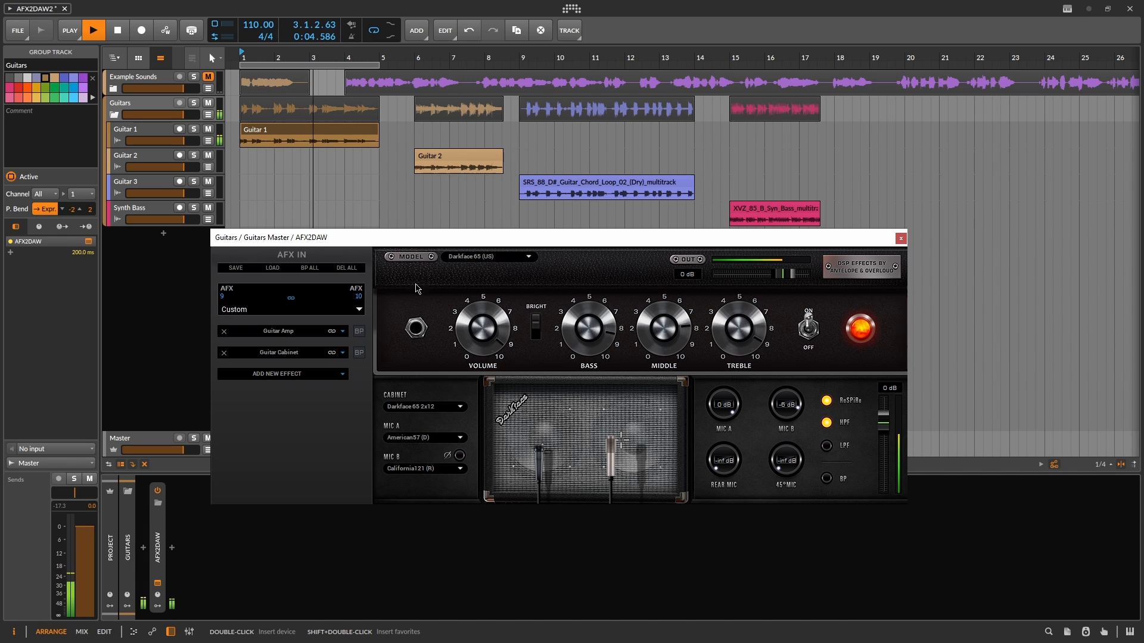
left_click(309, 268)
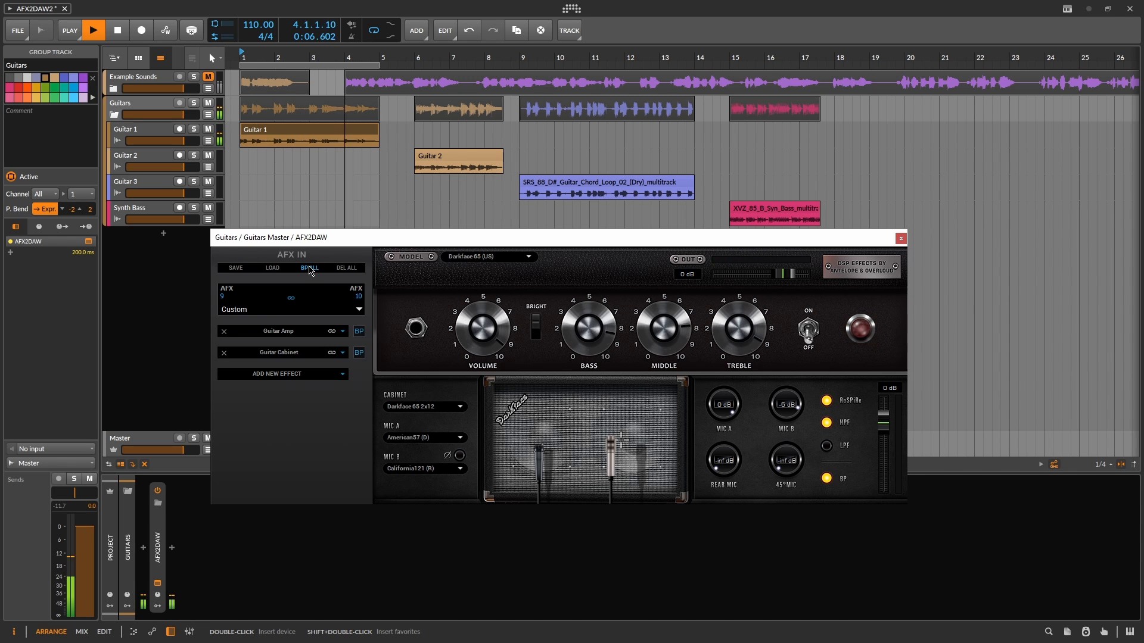
left_click(309, 268)
- Lower the amp output to -8 dB, raise the cabinet output to 12 dB, and turn off the cabinet's HPF
left_click_drag(791, 274, 781, 281)
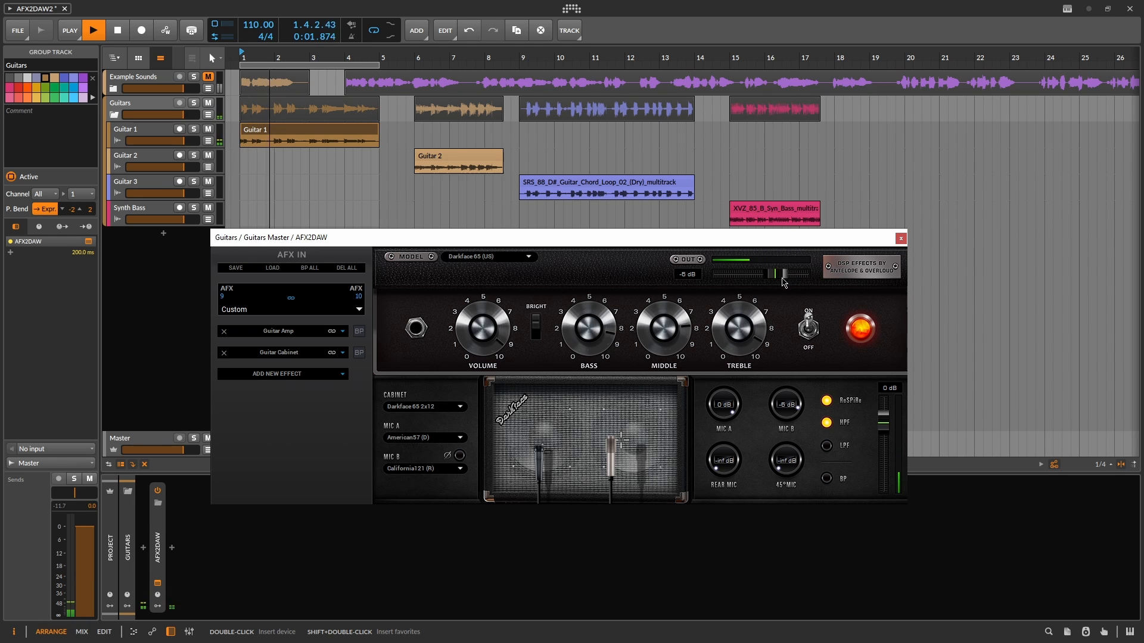
left_click_drag(889, 421, 879, 396)
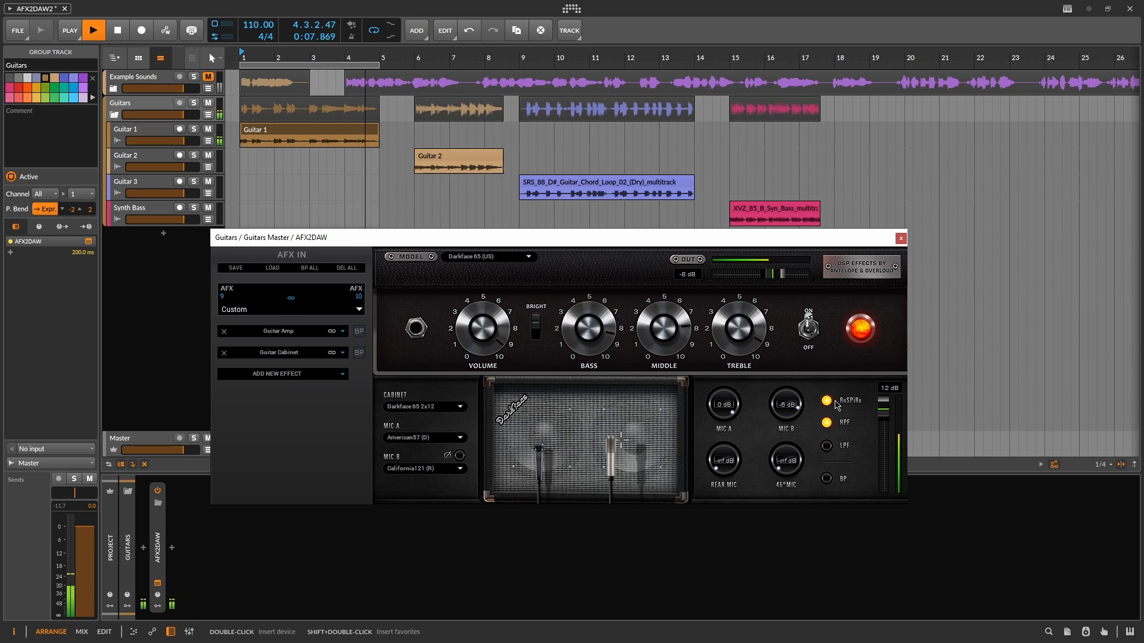
left_click(827, 423)
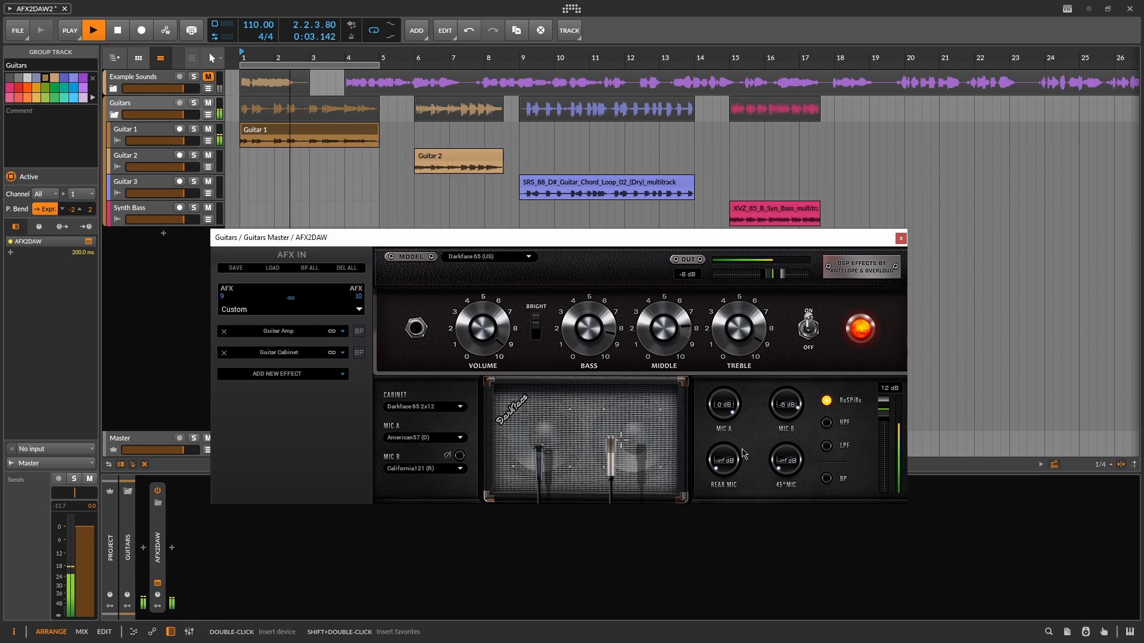
- Audition the 45° mic alone at 0 dB with Mic A and Mic B at -inf, and lower the cabinet output to 8 dB
left_click_drag(725, 405, 716, 548)
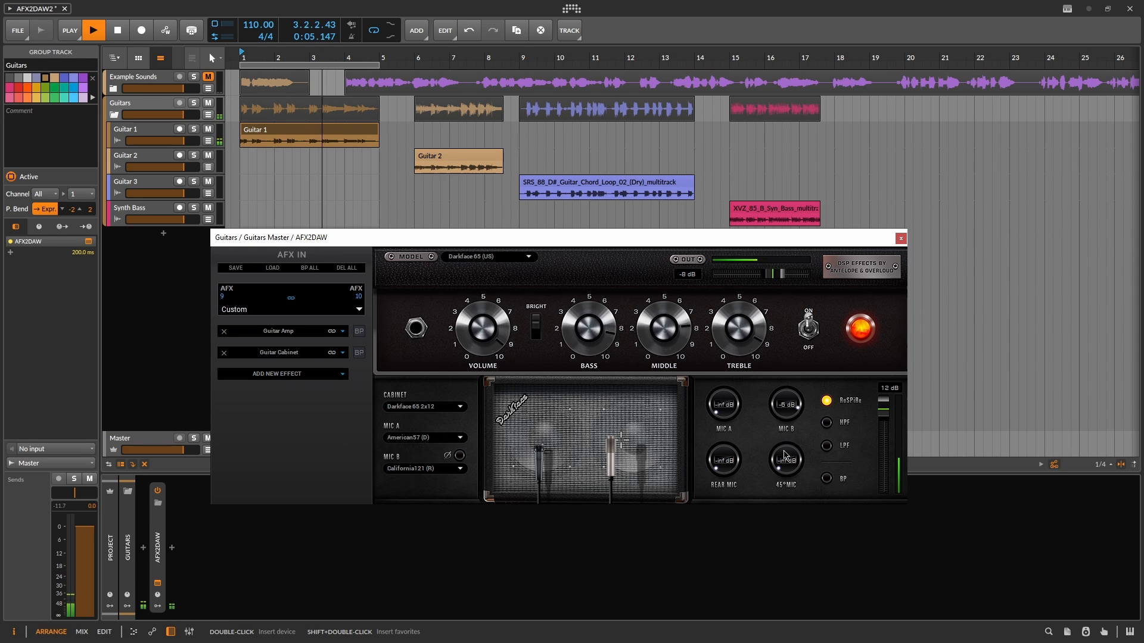
left_click_drag(784, 455, 748, 576)
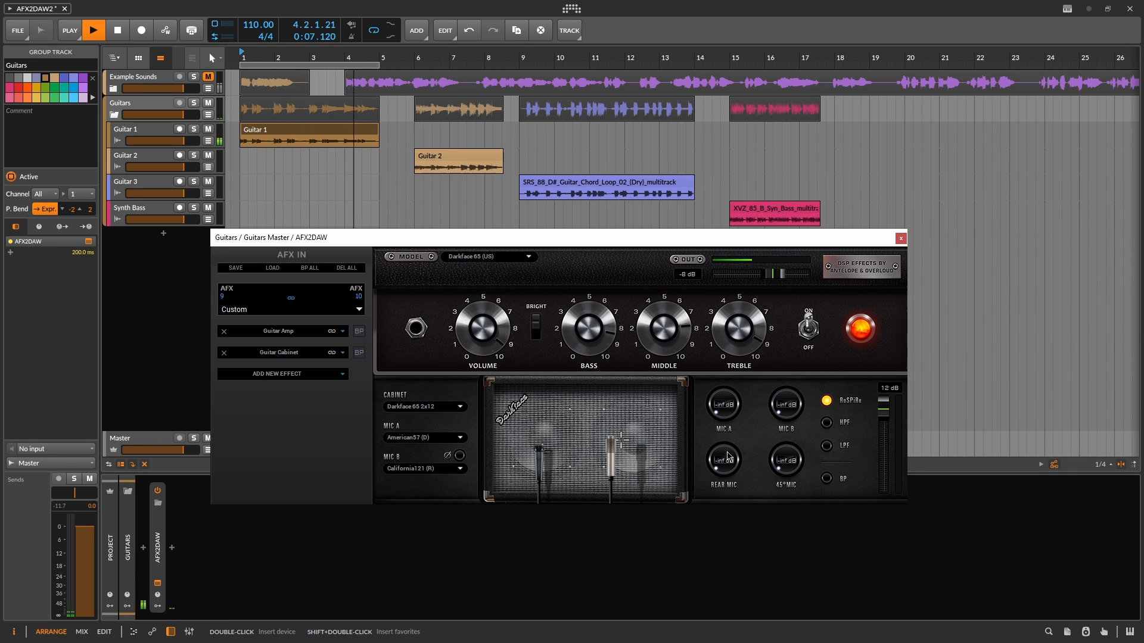
left_click_drag(787, 461, 817, 314)
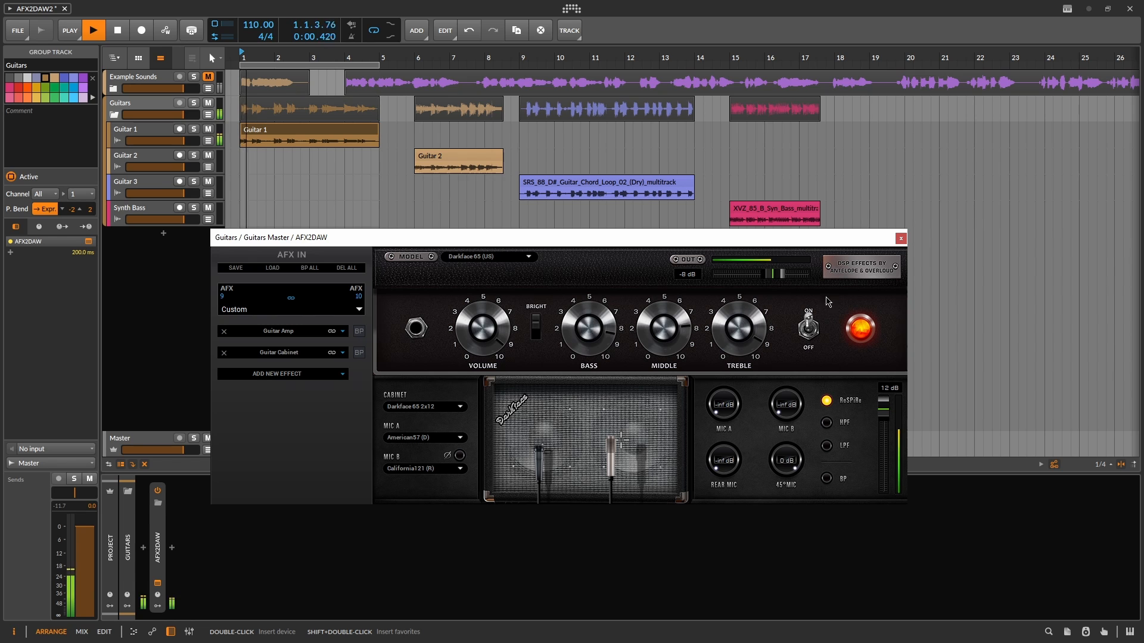
left_click_drag(888, 427, 889, 421)
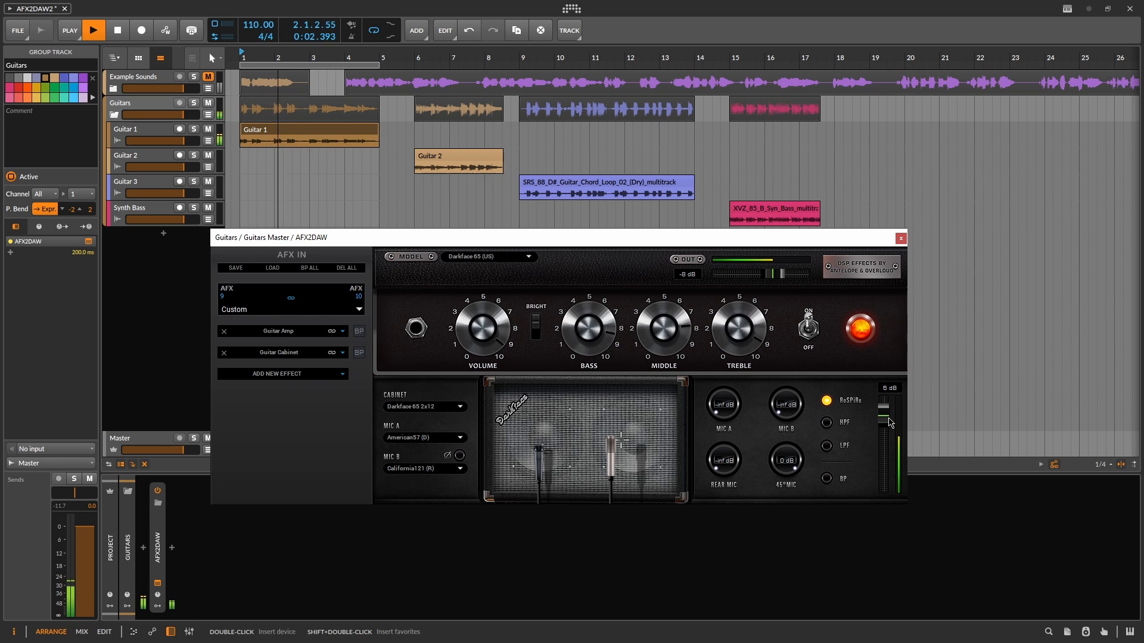
- Bring up the cabinet's rear mic to -5 dB and turn the 45° mic down to -inf
left_click_drag(723, 461, 751, 360)
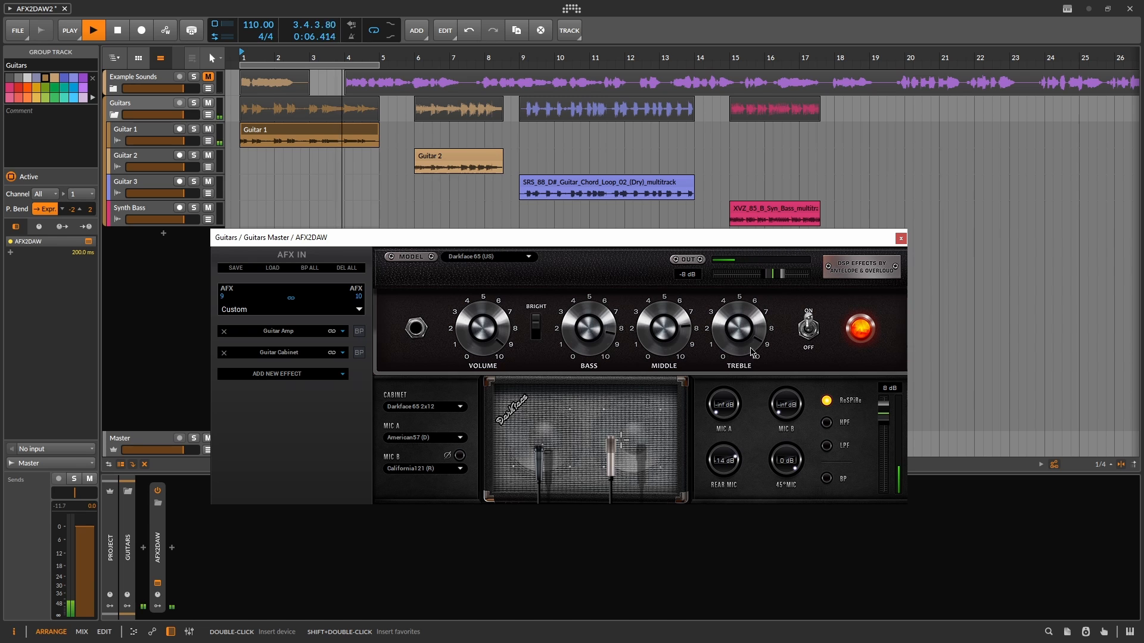
left_click_drag(781, 455, 767, 608)
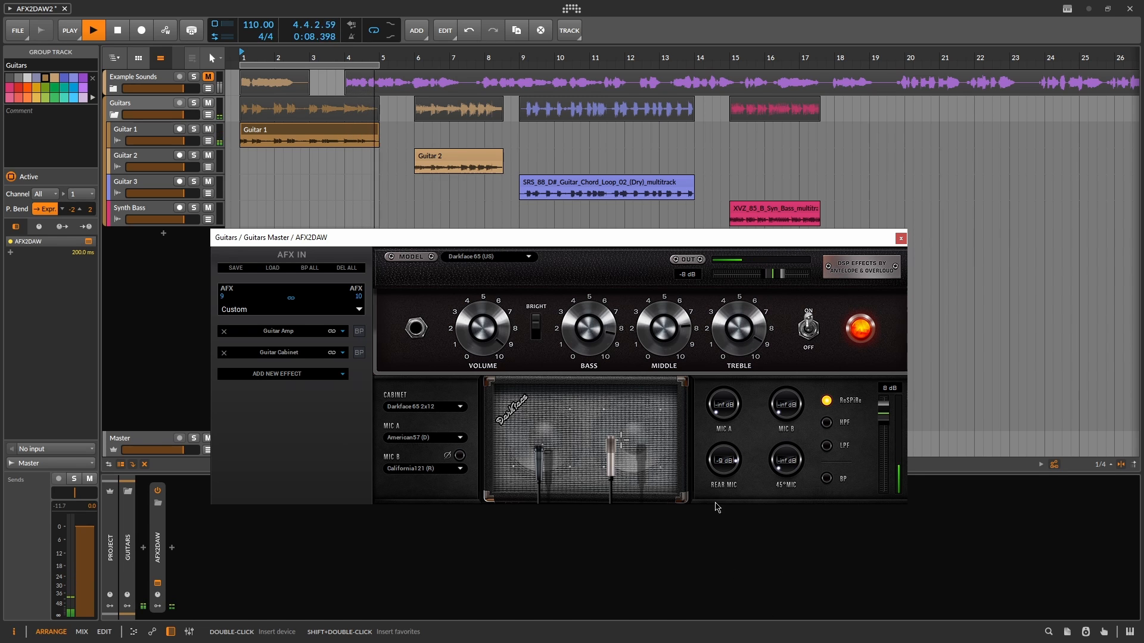
left_click_drag(725, 459, 746, 373)
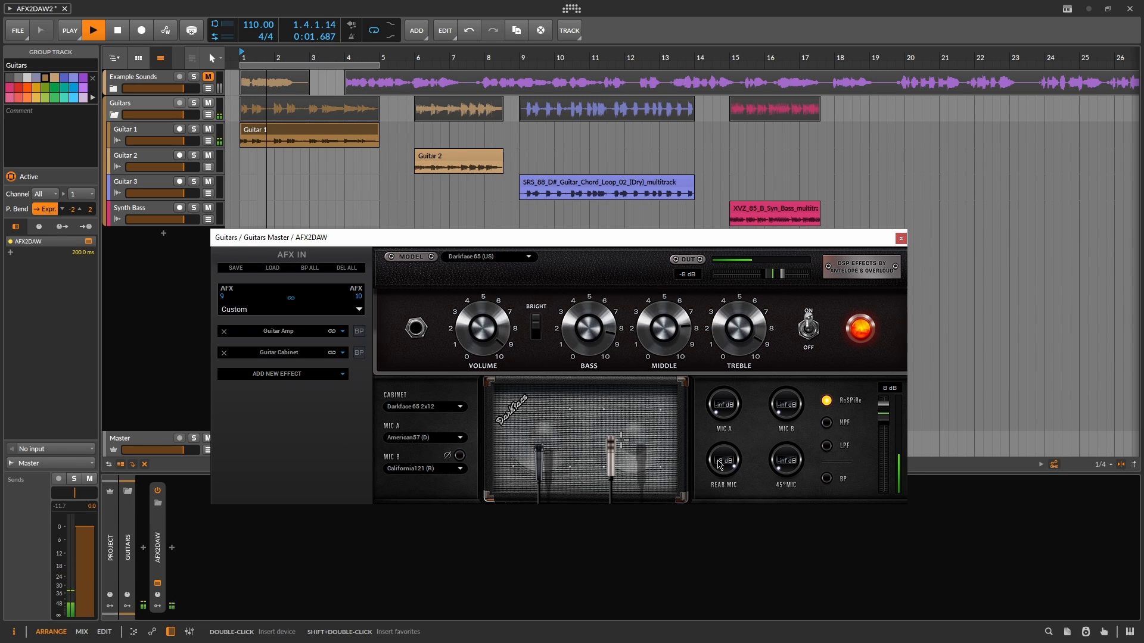
left_click_drag(718, 460, 732, 400)
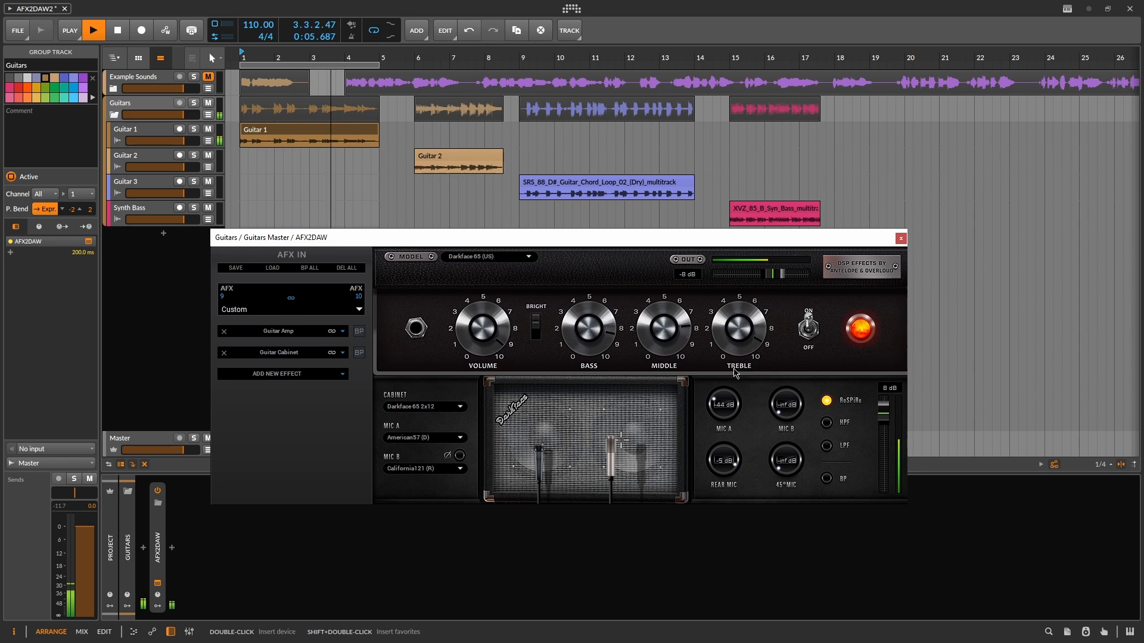
- Blend Mic A in at -2 dB and Mic B at -5 dB, and raise the cabinet output to 12 dB
left_click_drag(741, 353, 770, 277)
mouse_move(785, 410)
left_mouse_down()
mouse_move(788, 381)
mouse_move(787, 405)
left_mouse_up()
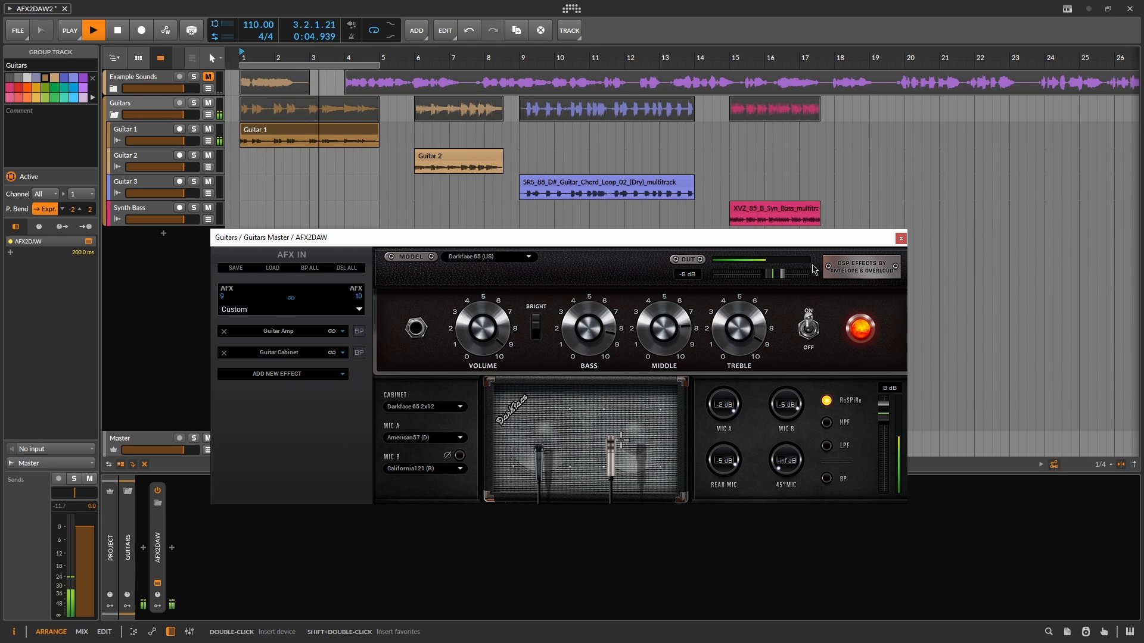
left_click_drag(882, 416, 883, 410)
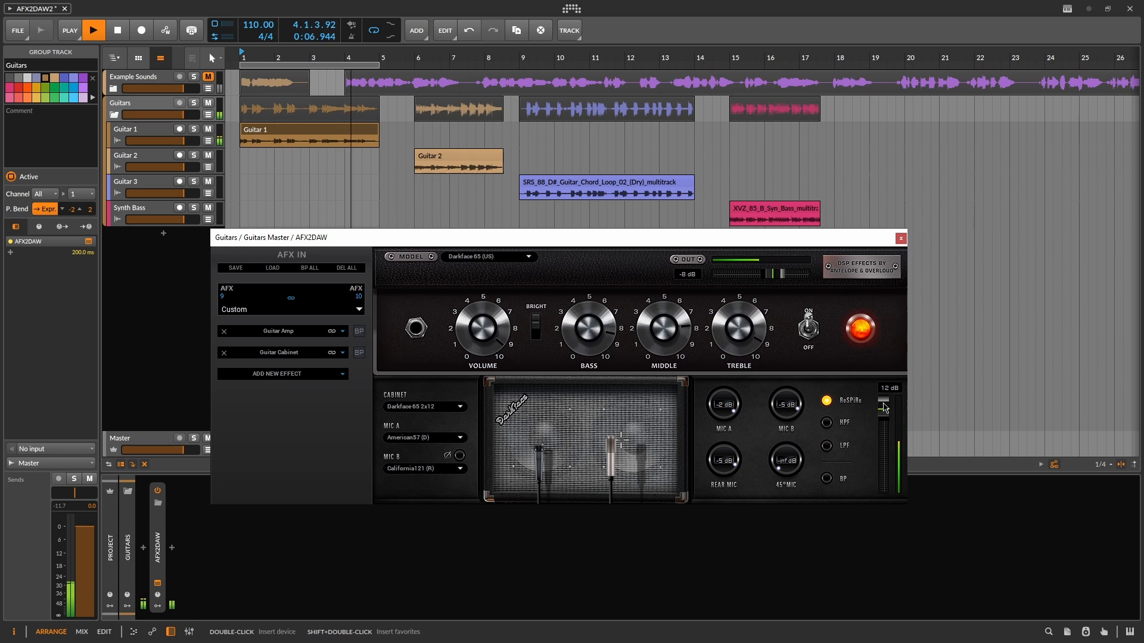
- Turn the cabinet's rear mic down to -inf and switch Mic A to American52 (D) and Mic B to AustriaGold414 (C)
left_click_drag(717, 466, 677, 620)
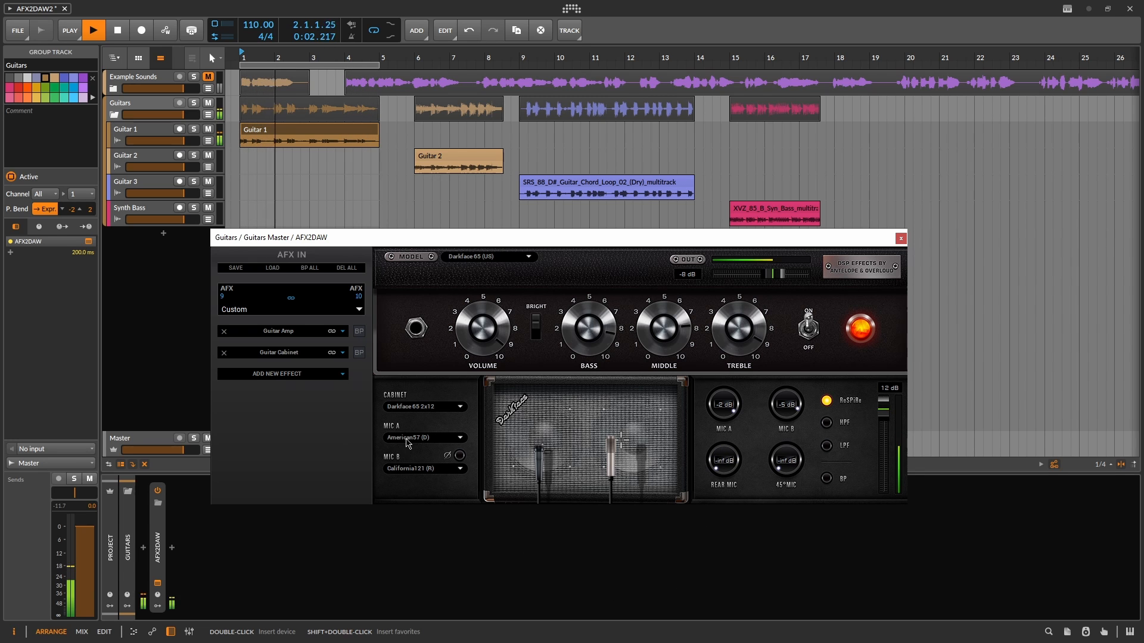
scroll(410, 438, "down", 1)
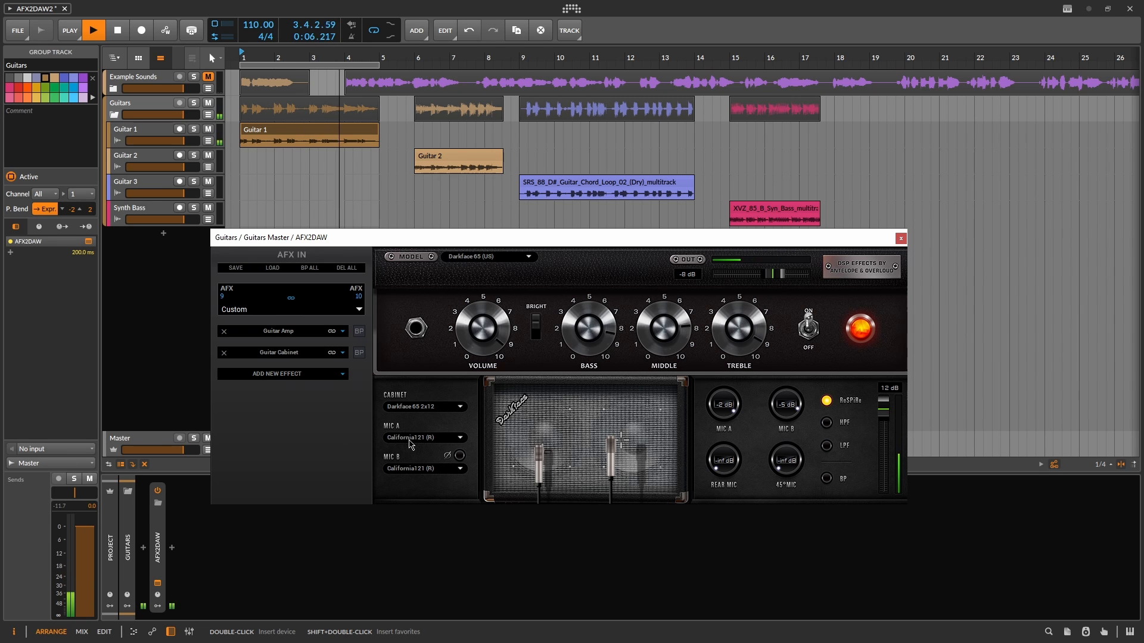
scroll(410, 444, "down", 3)
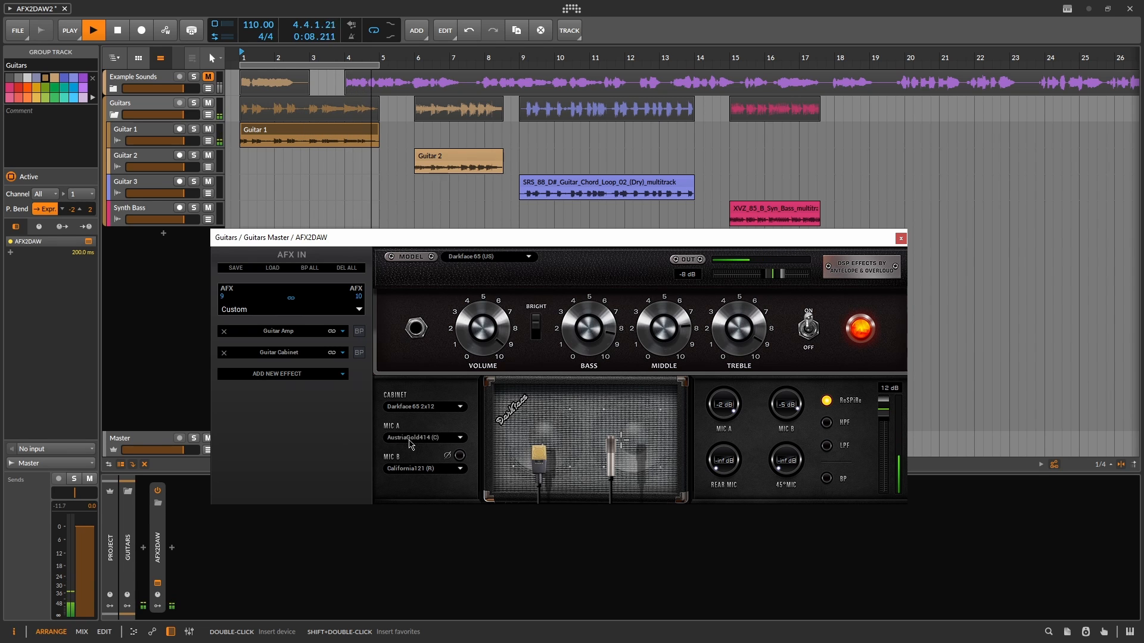
scroll(410, 444, "down", 1)
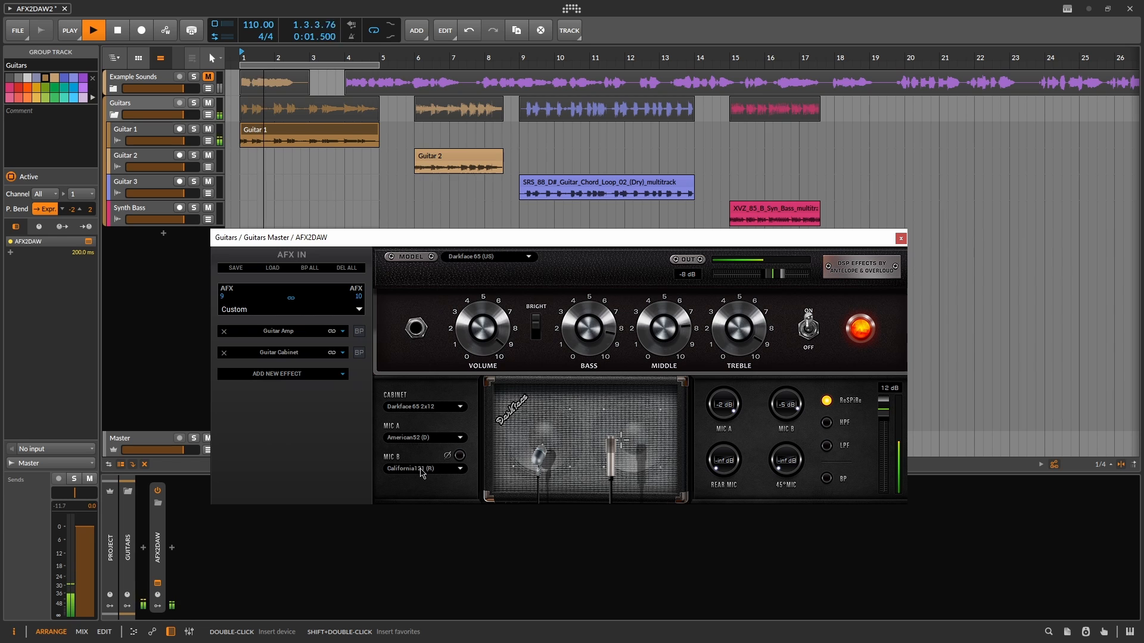
scroll(420, 469, "down", 3)
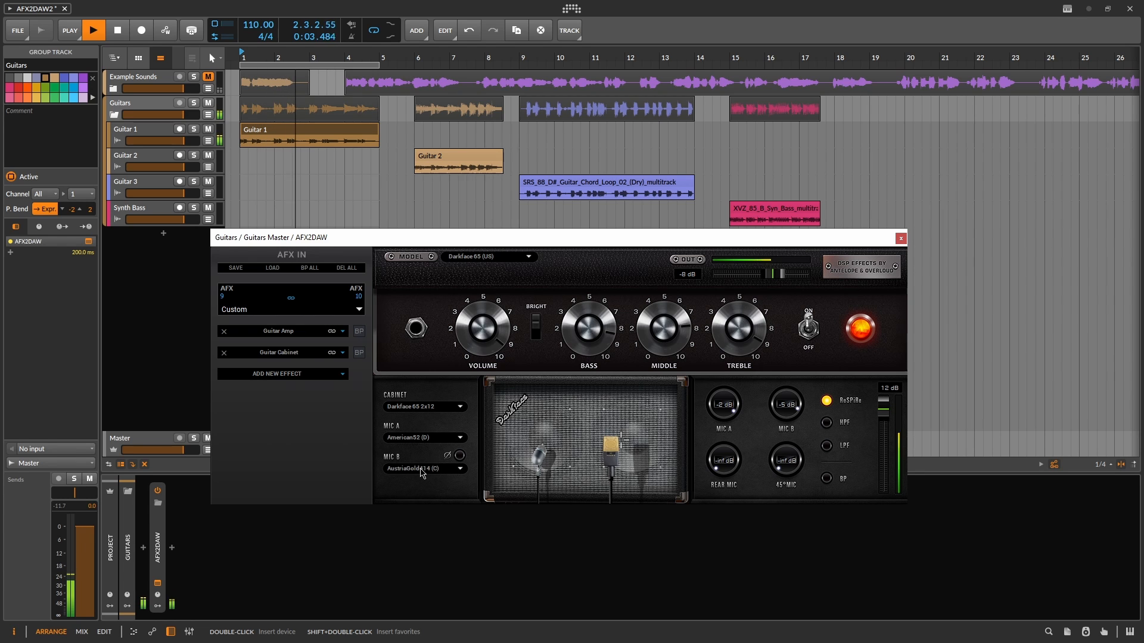
- Try Mic B at the cabinet's upper-right corner, return it near the right speaker, and shift Mic A slightly to the left
left_click_drag(606, 454, 670, 411)
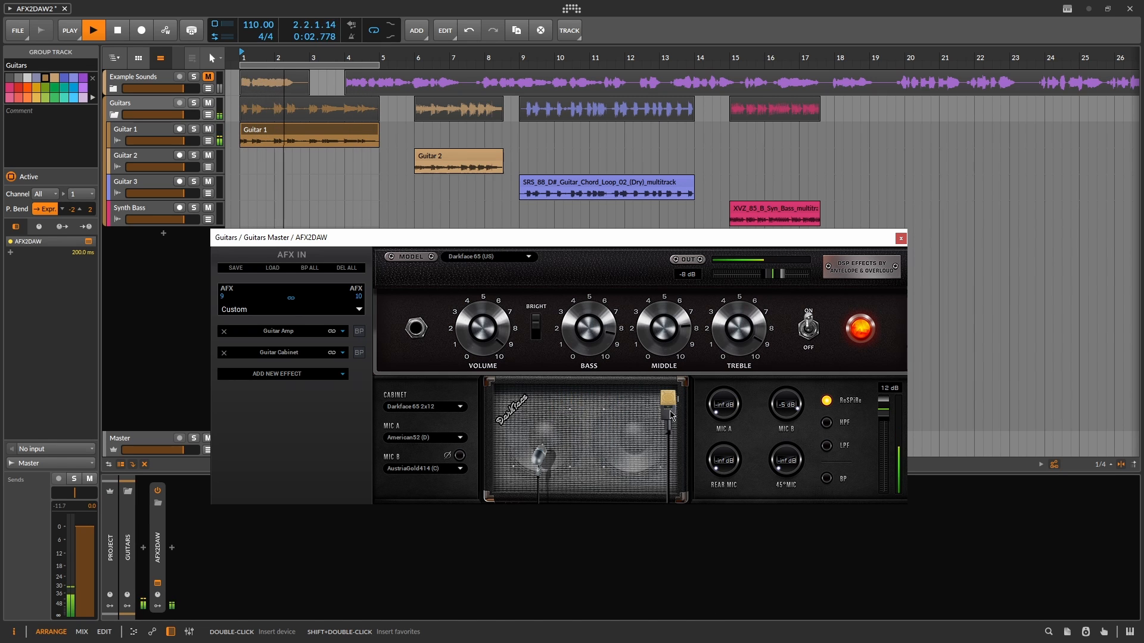
left_click_drag(670, 415, 613, 457)
left_click_drag(539, 456, 531, 455)
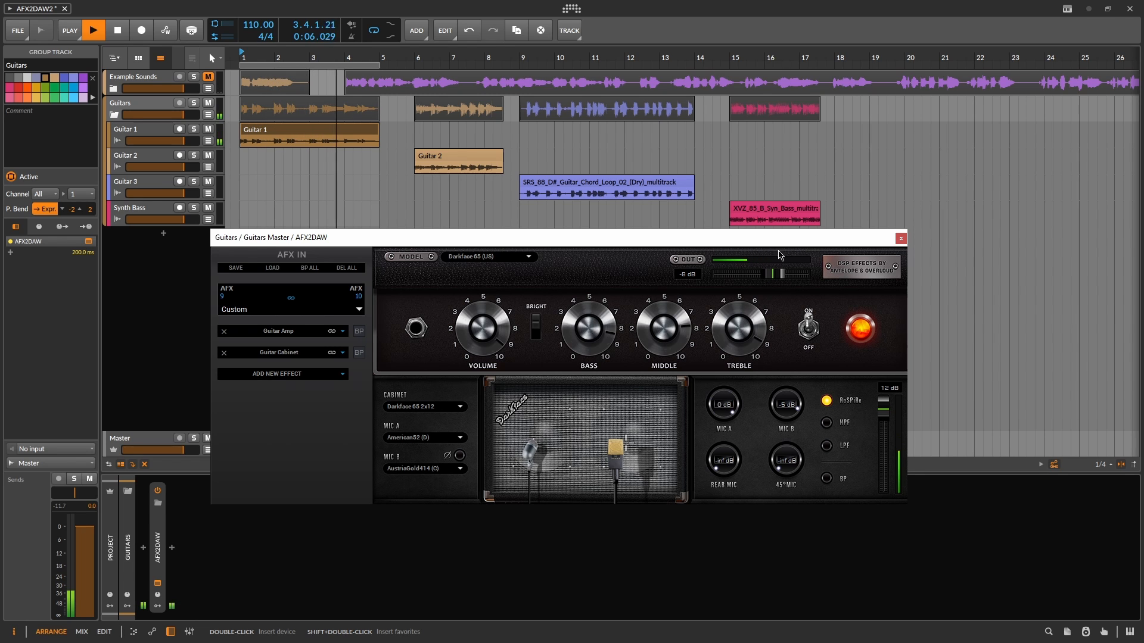
- Lower Mic A's level slightly and compare the sound with all effects bypassed and active
left_click_drag(726, 409, 728, 415)
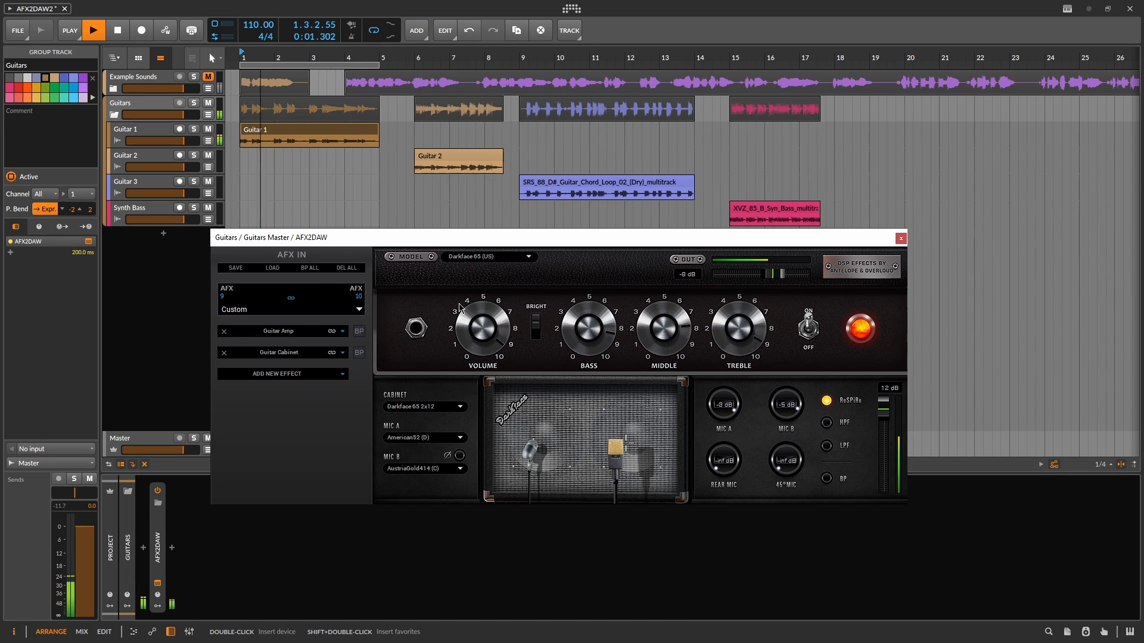
left_click(310, 268)
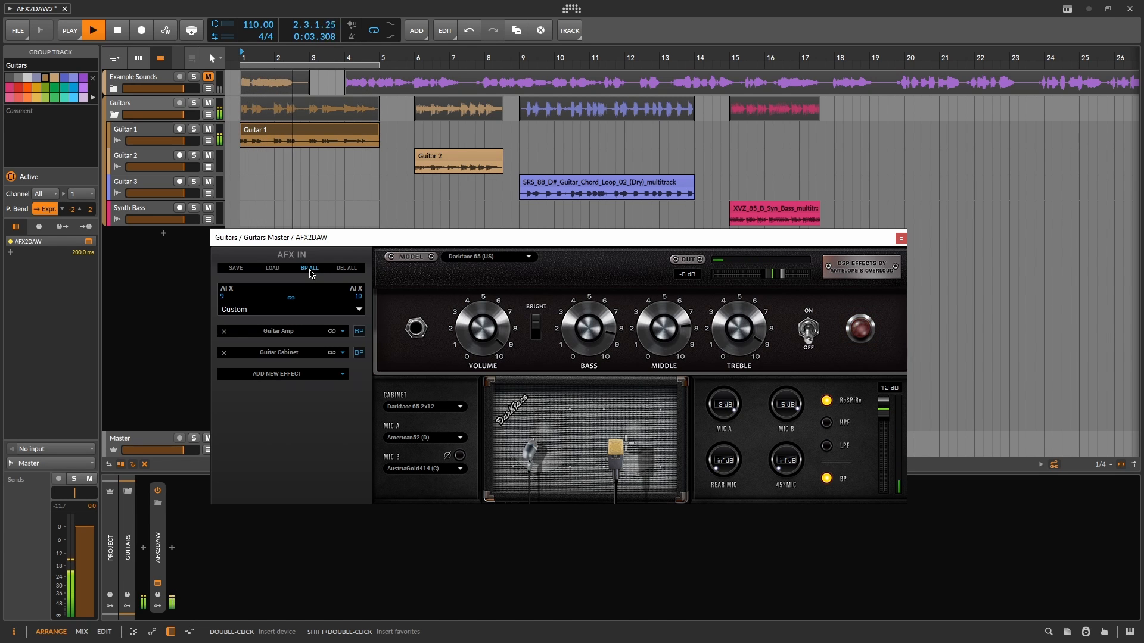
left_click(310, 269)
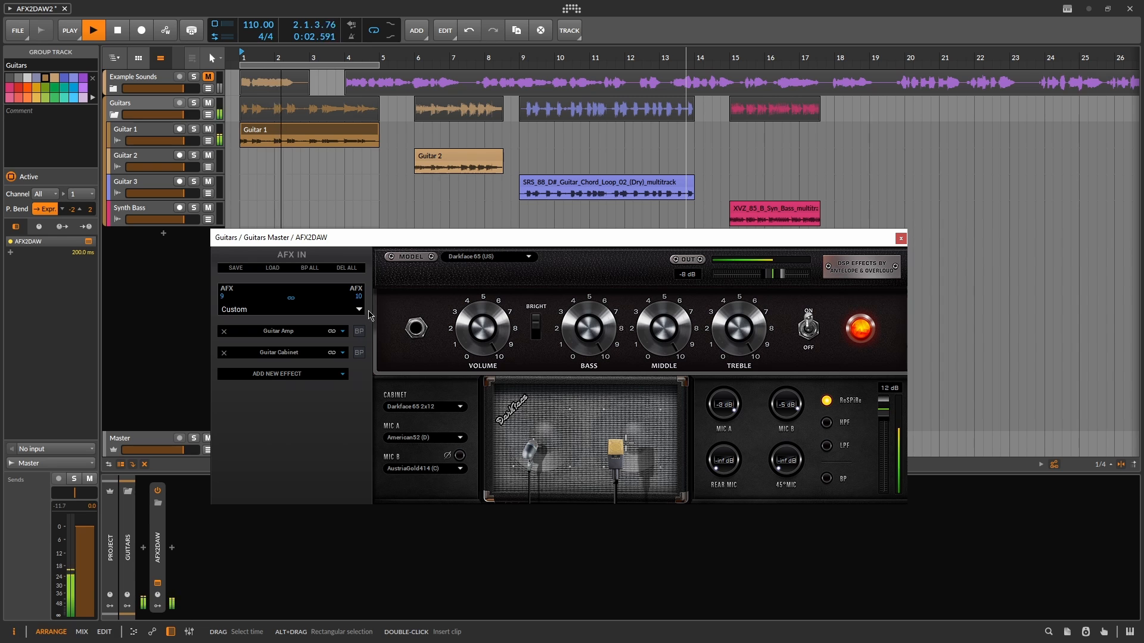
- Loop and play the Guitar 2 clip, trying the Top30 (UK) Bright amp and switching to the Modern (US) CH3 model
left_click(470, 156)
key("space")
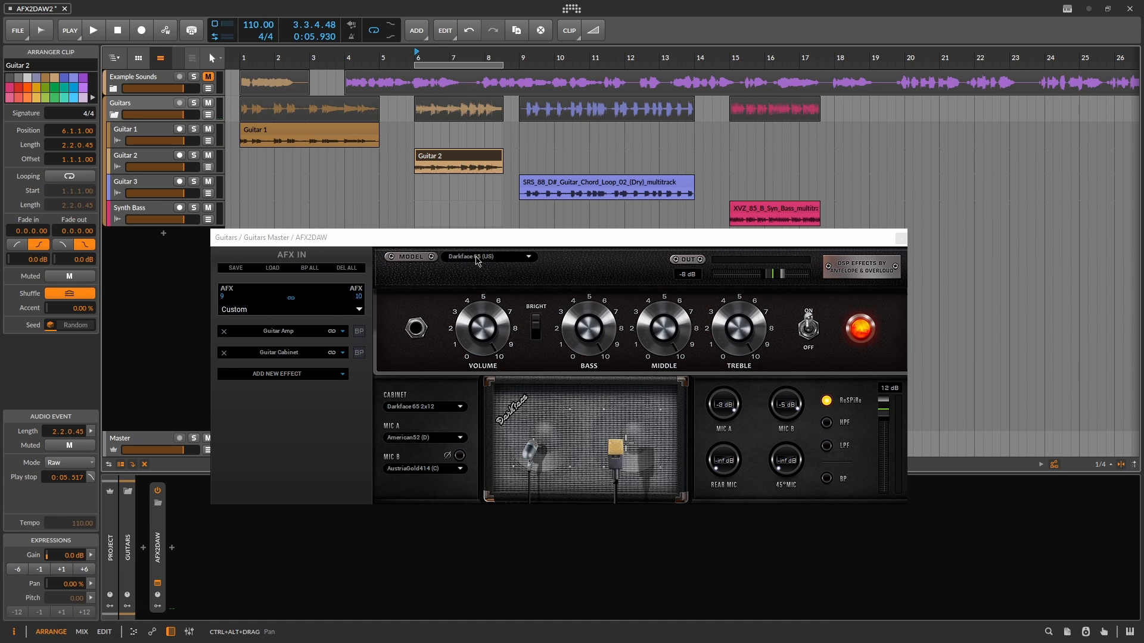
scroll(476, 260, "down", 1)
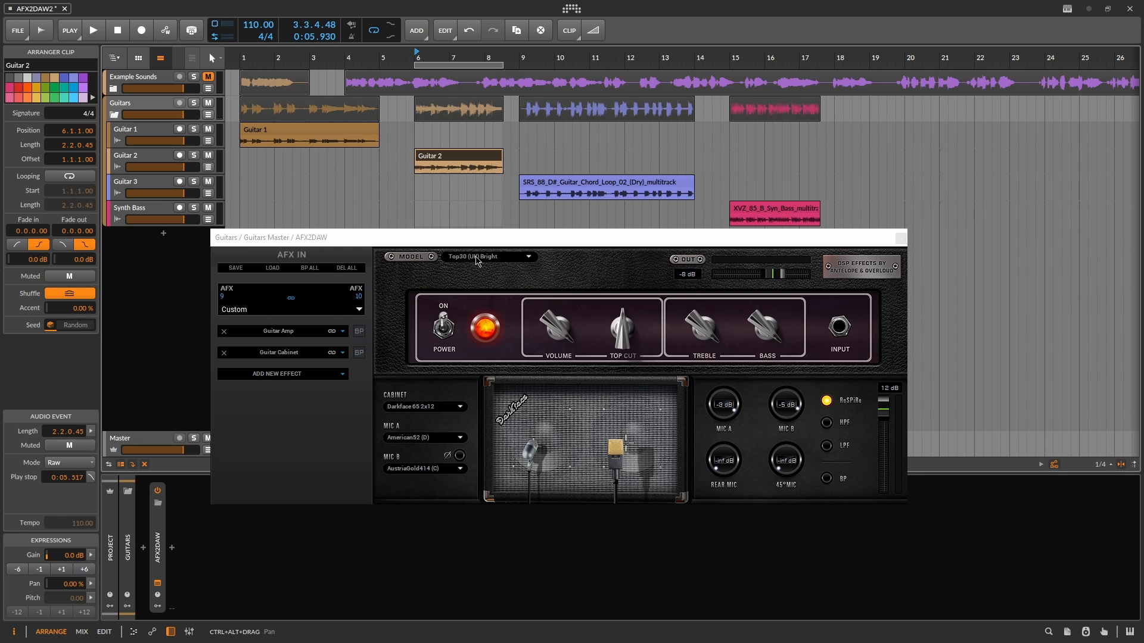
key("space")
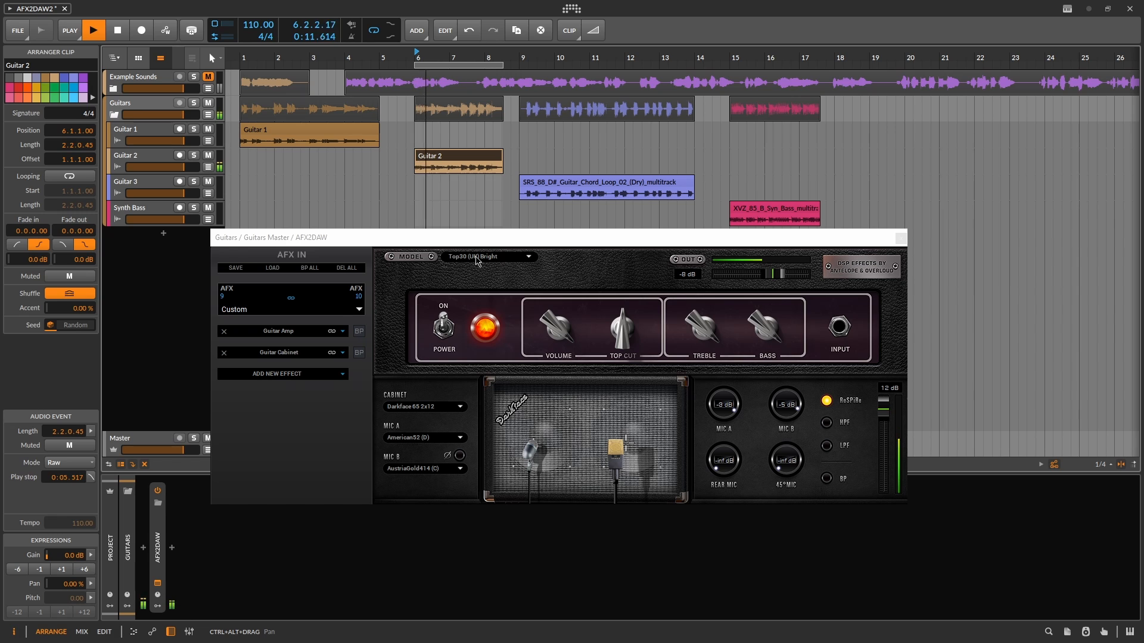
scroll(477, 261, "down", 1)
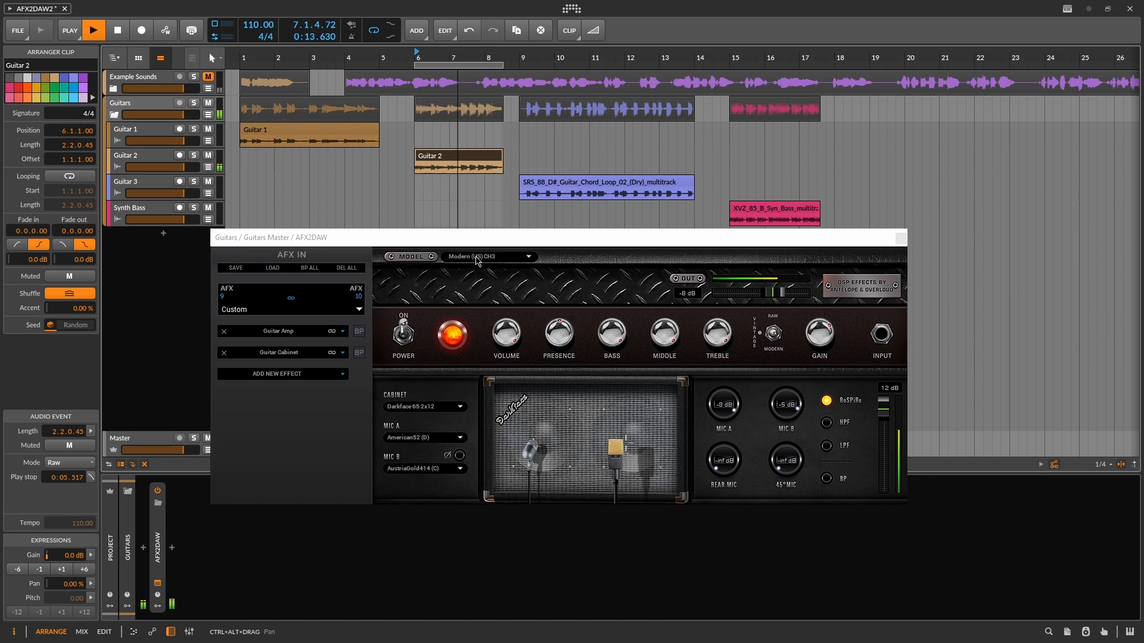
- Audition the cabinet models, including Top30 2x12, Green 2x12, Green 4x12 and England 4x12, and settle on Bass Tube 1x15
scroll(437, 407, "down", 1)
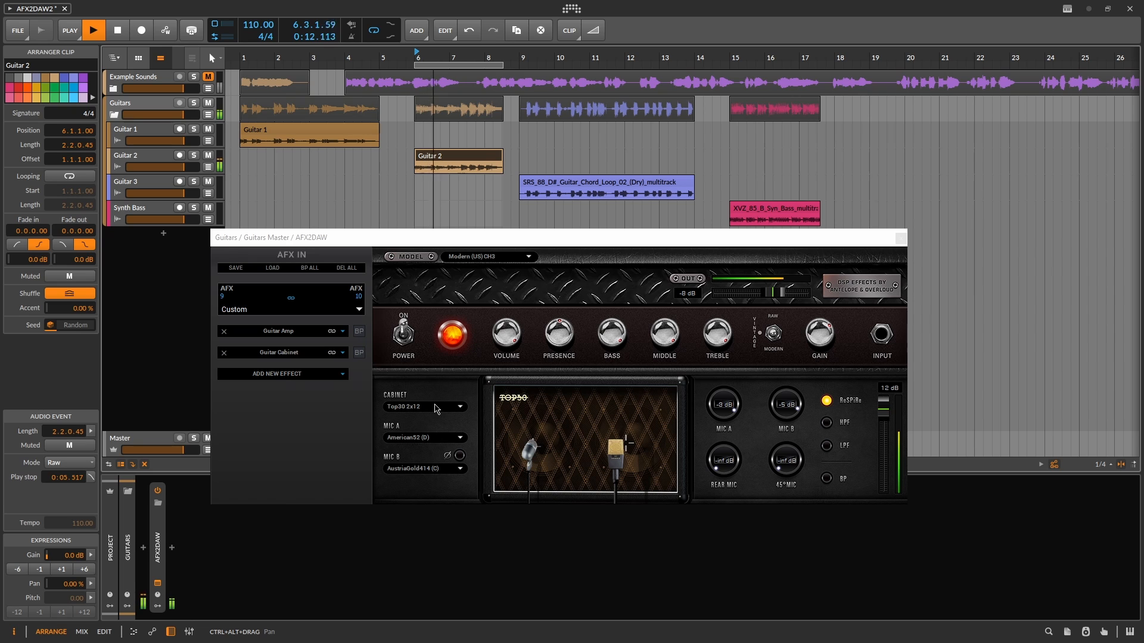
scroll(437, 408, "down", 1)
scroll(435, 409, "down", 1)
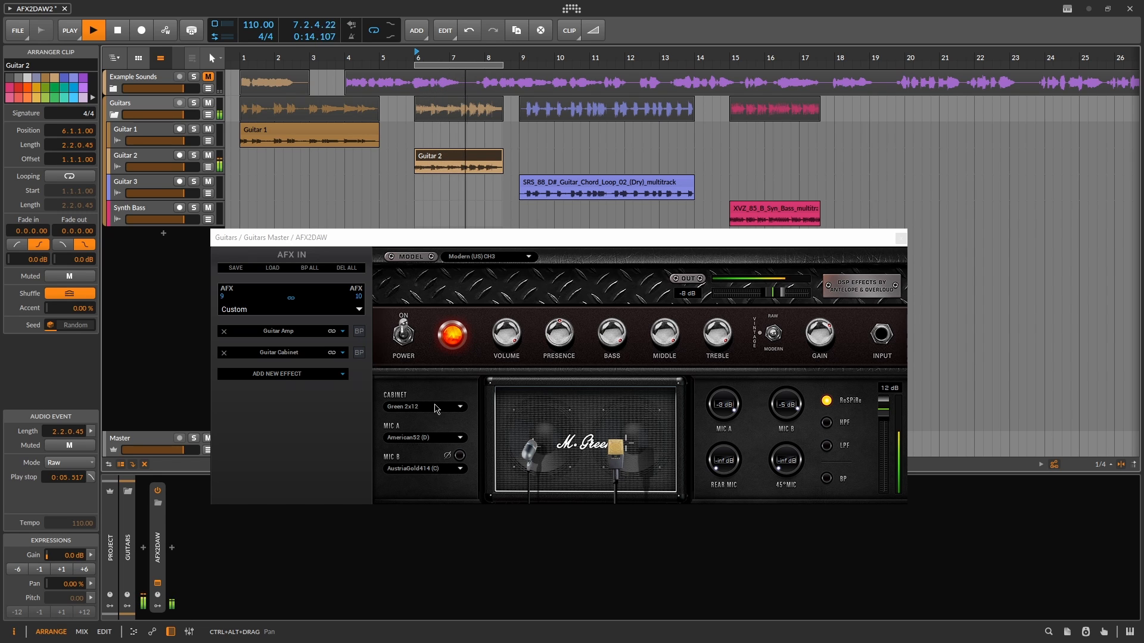
scroll(437, 409, "down", 1)
scroll(437, 409, "down", 1)
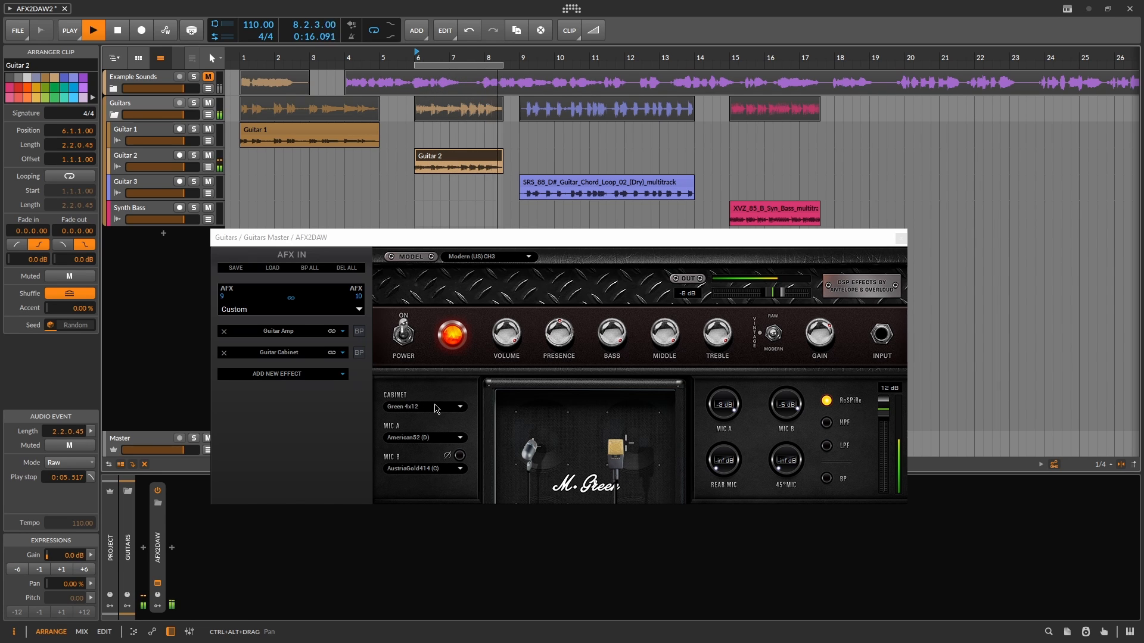
scroll(437, 409, "down", 1)
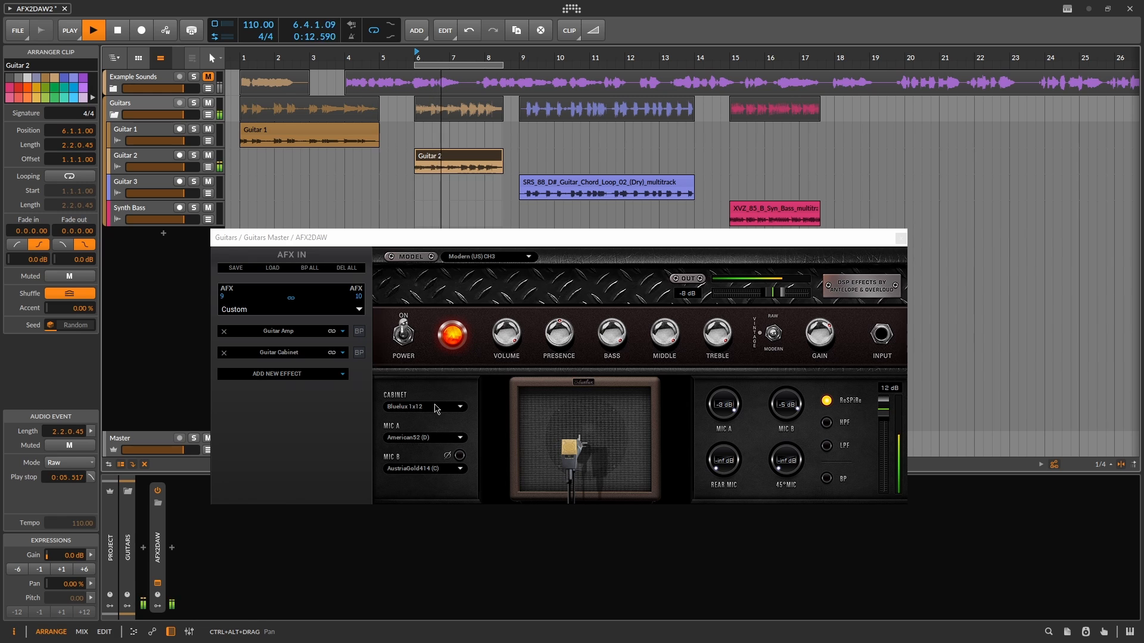
scroll(436, 409, "down", 1)
scroll(437, 409, "down", 2)
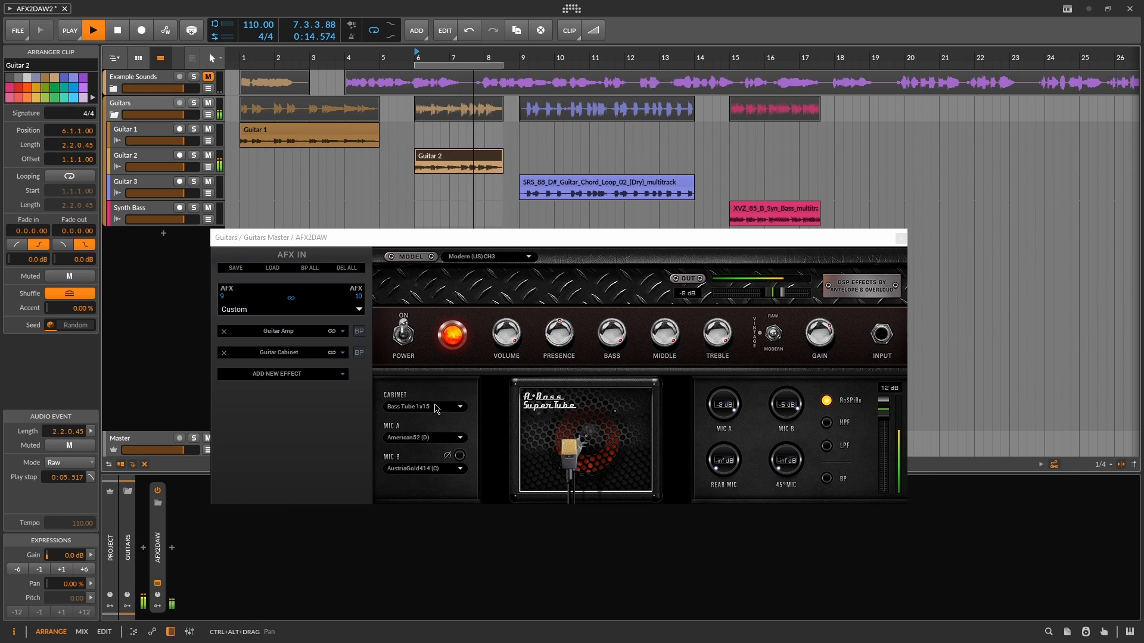
scroll(437, 409, "up", 1)
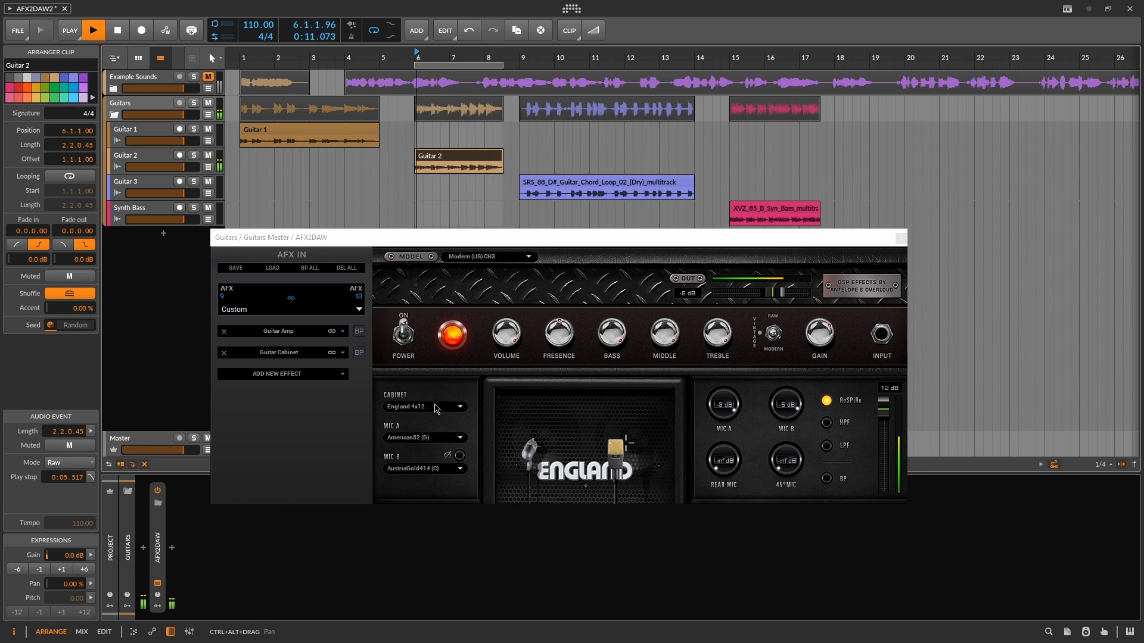
scroll(436, 409, "down", 1)
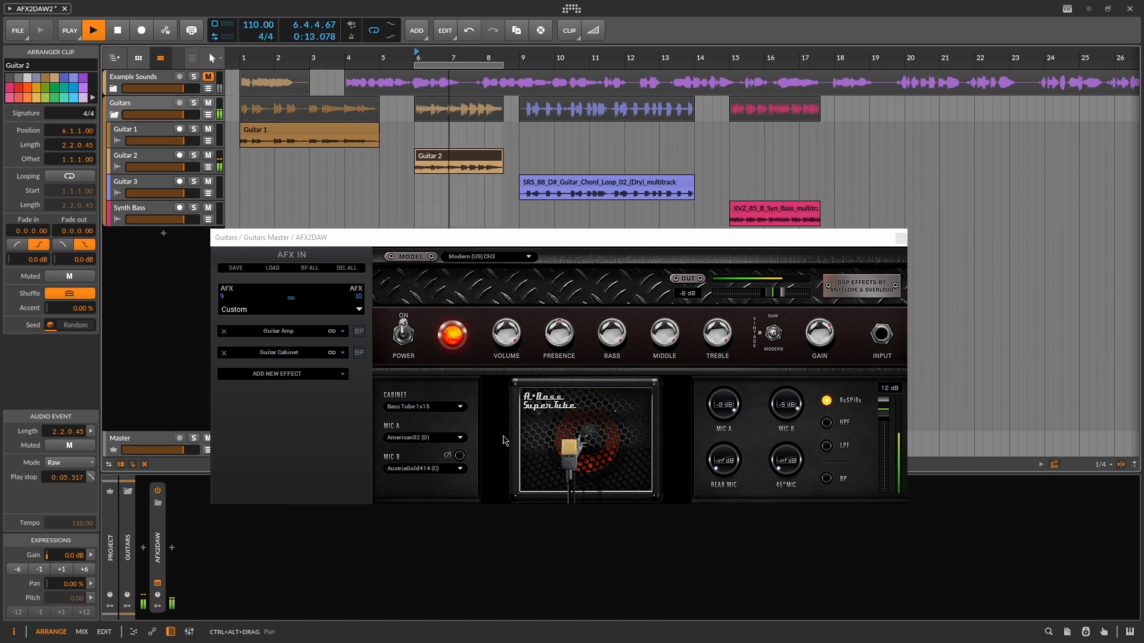
- Reposition Mic A and Mic B on the Bass Tube cabinet, with Mic A at 0 dB and Mic B at -inf
left_click_drag(575, 457, 592, 450)
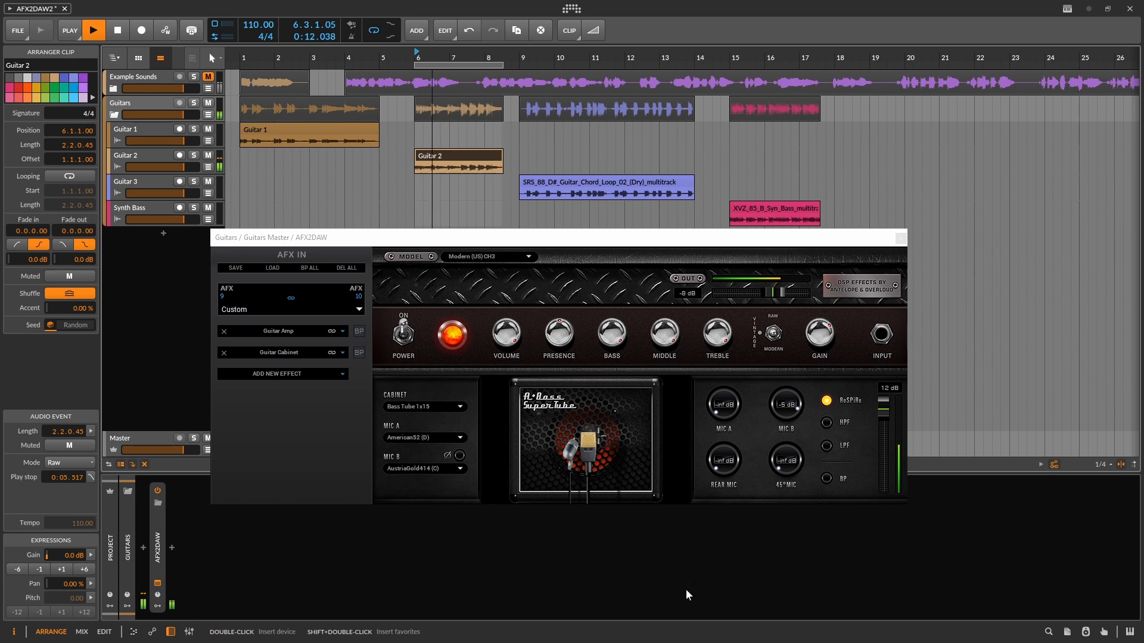
left_click_drag(788, 407, 753, 569)
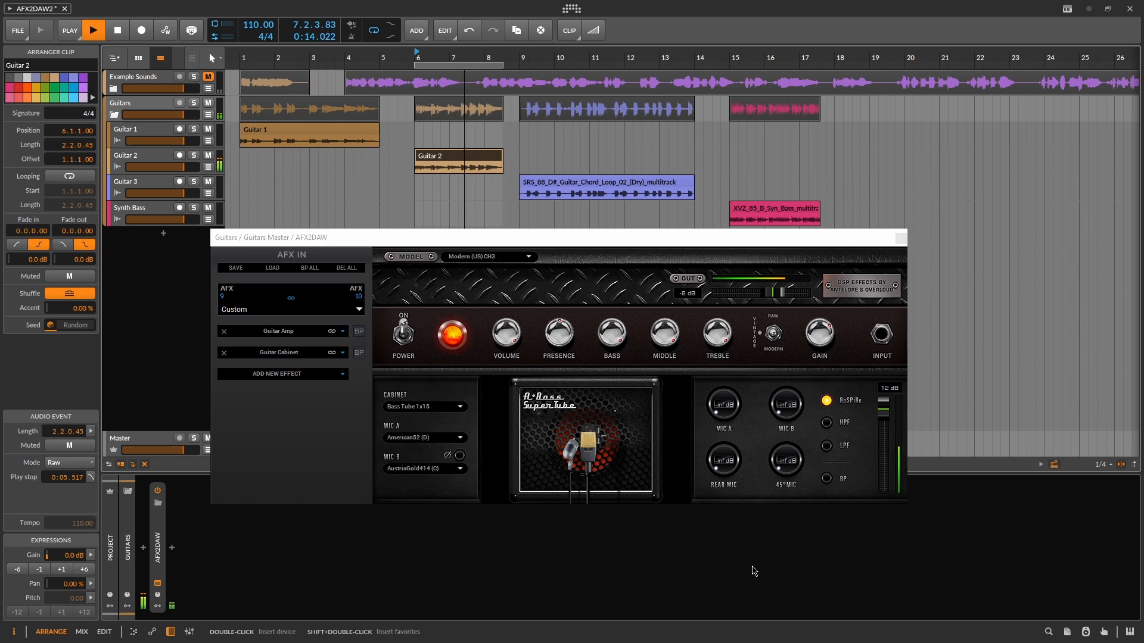
left_click_drag(727, 414, 735, 233)
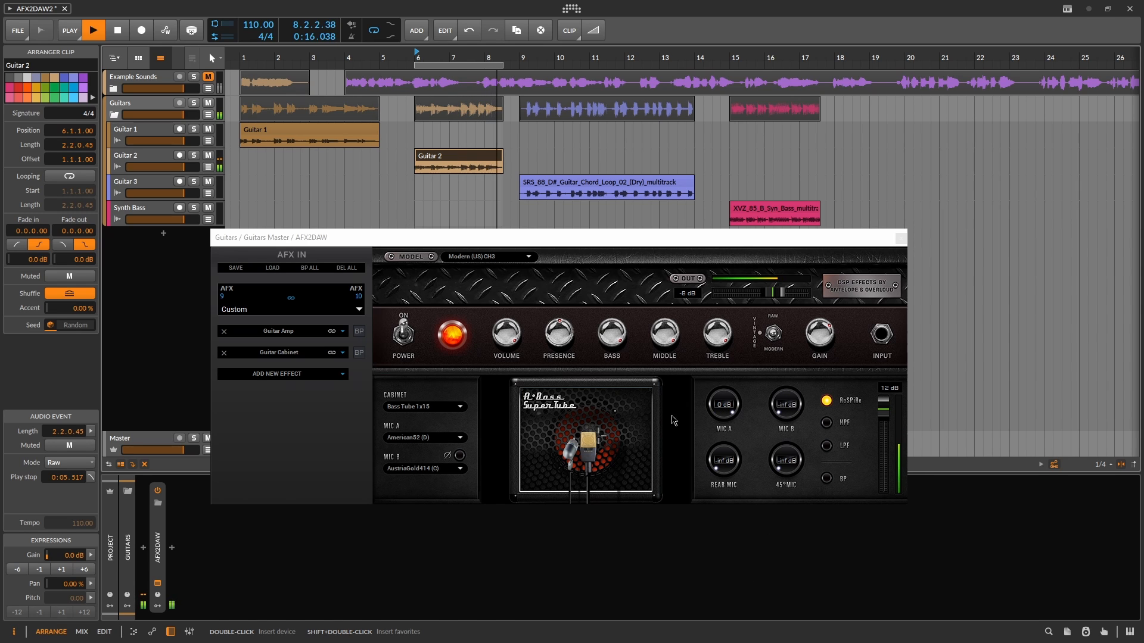
mouse_move(575, 455)
left_mouse_down()
mouse_move(563, 448)
mouse_move(589, 438)
mouse_move(561, 441)
mouse_move(623, 451)
mouse_move(562, 430)
mouse_move(633, 469)
mouse_move(576, 448)
left_mouse_up()
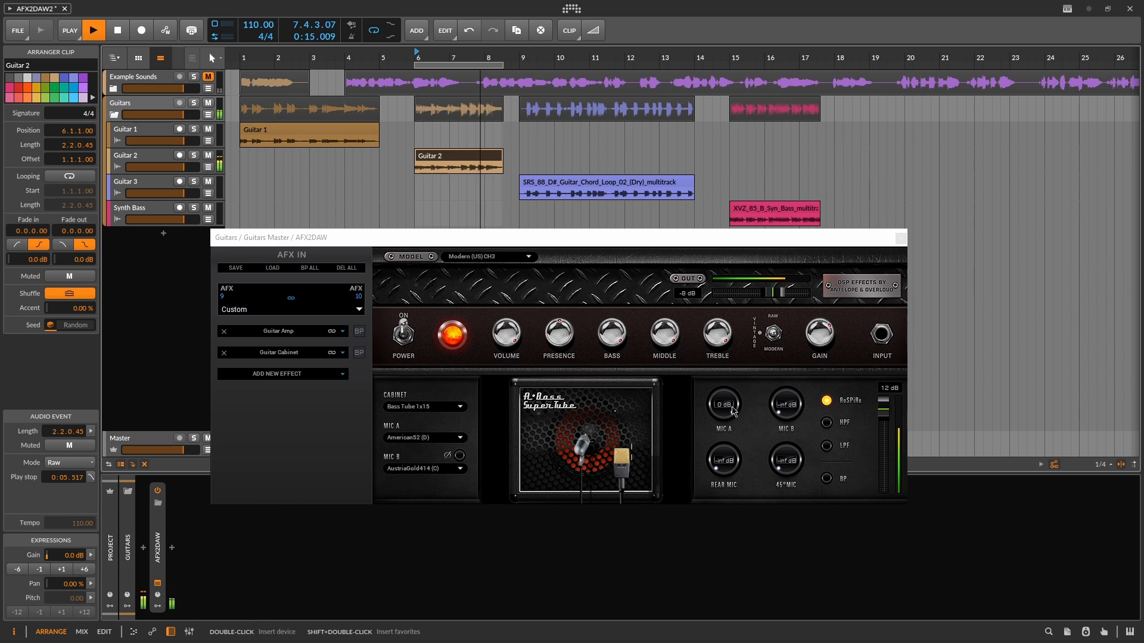
- Bring the rear mic in at -7 dB and audition the cabinet's HPF and LPF, leaving both off
left_click(726, 469)
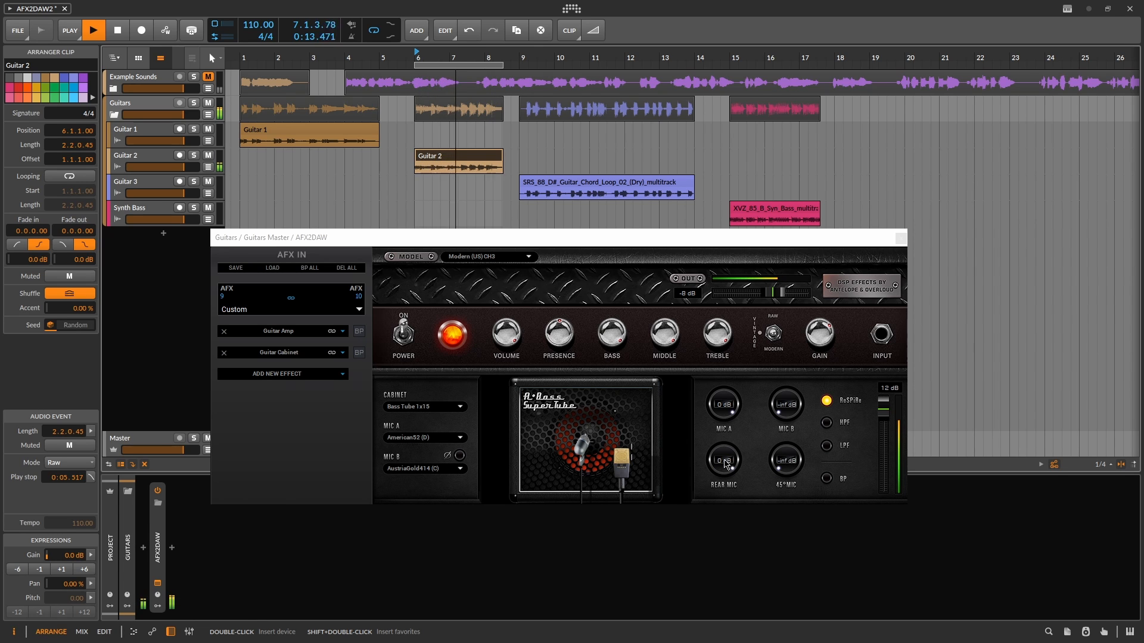
left_click_drag(724, 464, 722, 476)
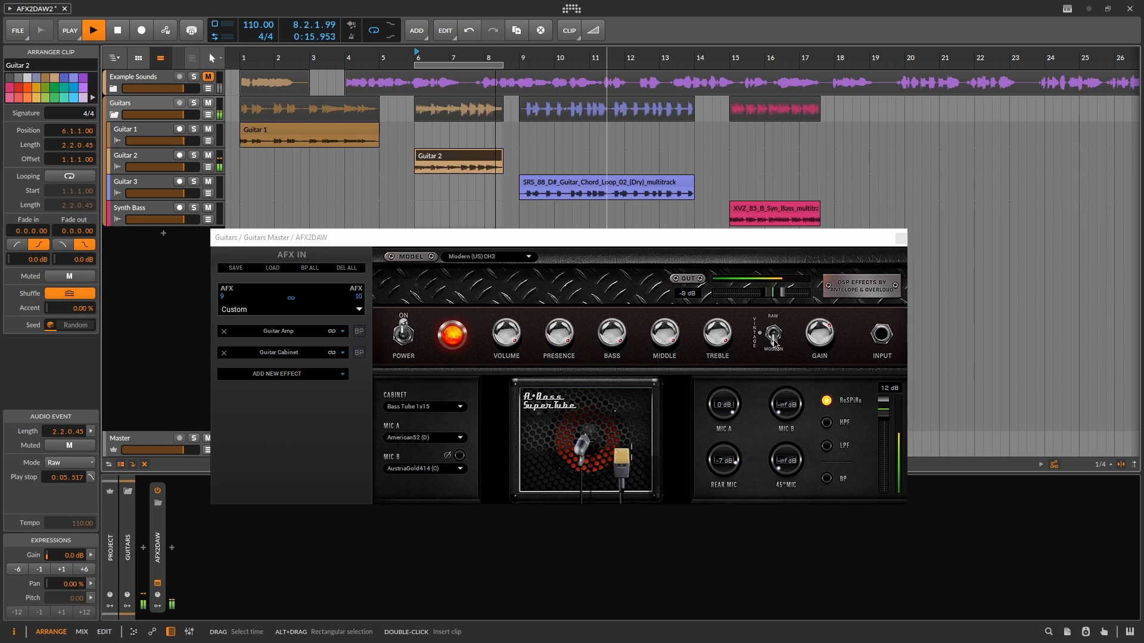
left_click(826, 422)
left_click(827, 424)
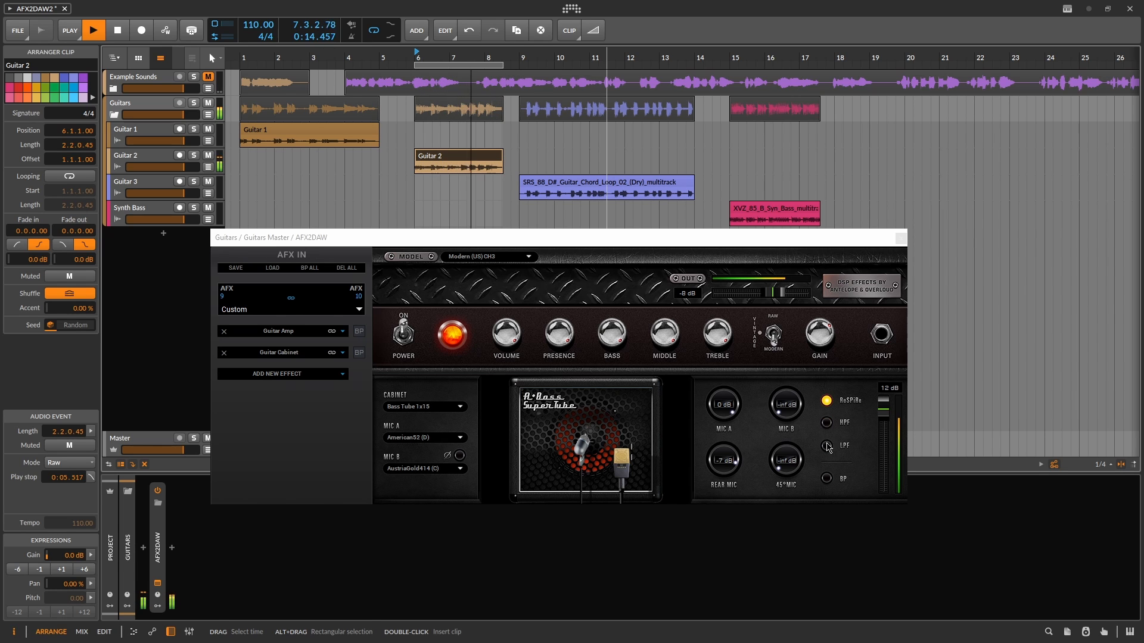
left_click(828, 447)
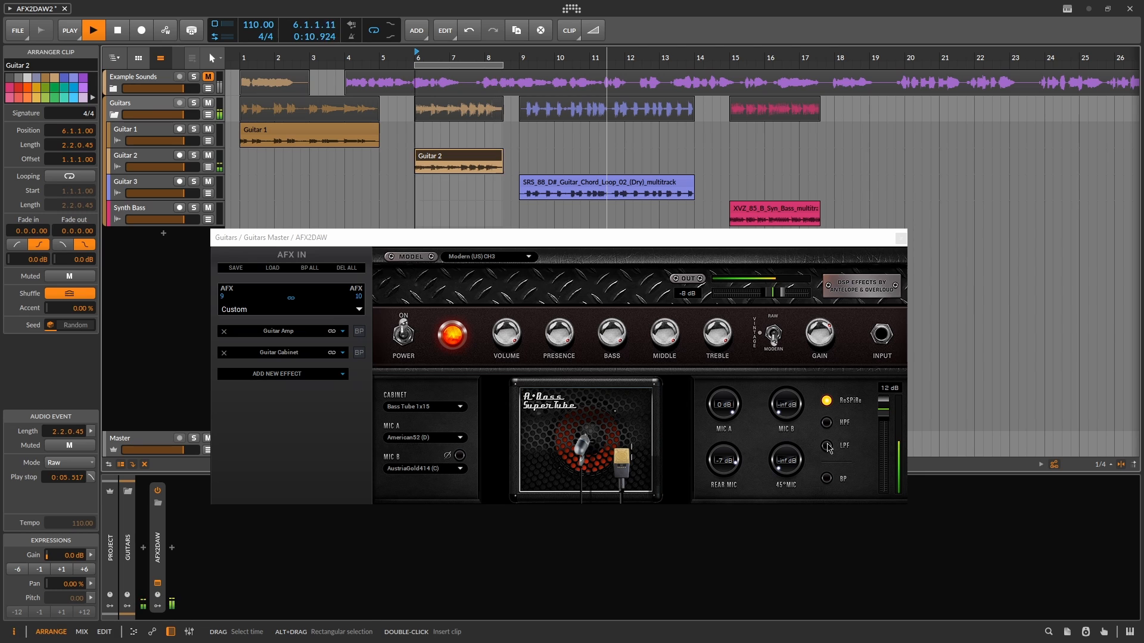
- Raise the amp output slightly and compare the sound with the amp powered off and back on
left_click_drag(784, 298, 785, 301)
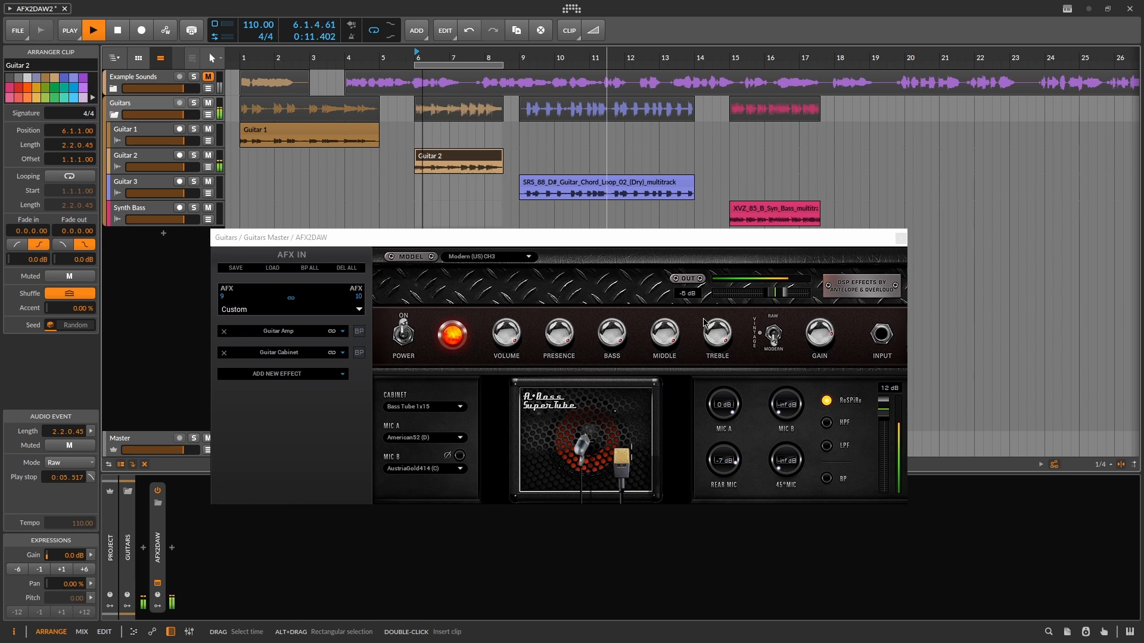
left_click(405, 334)
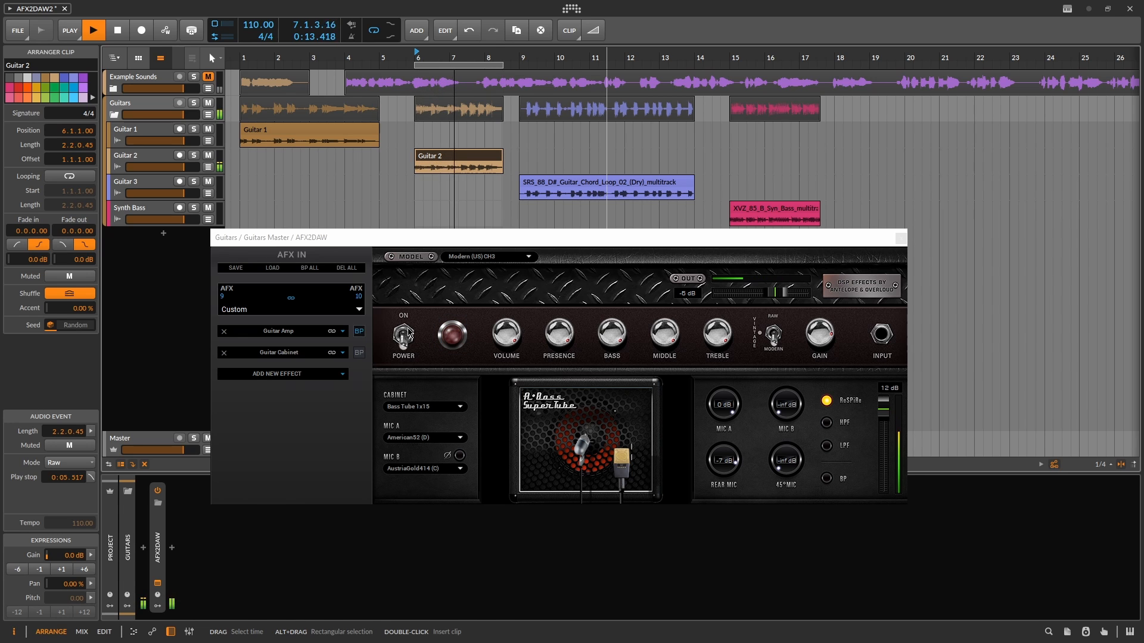
left_click(407, 334)
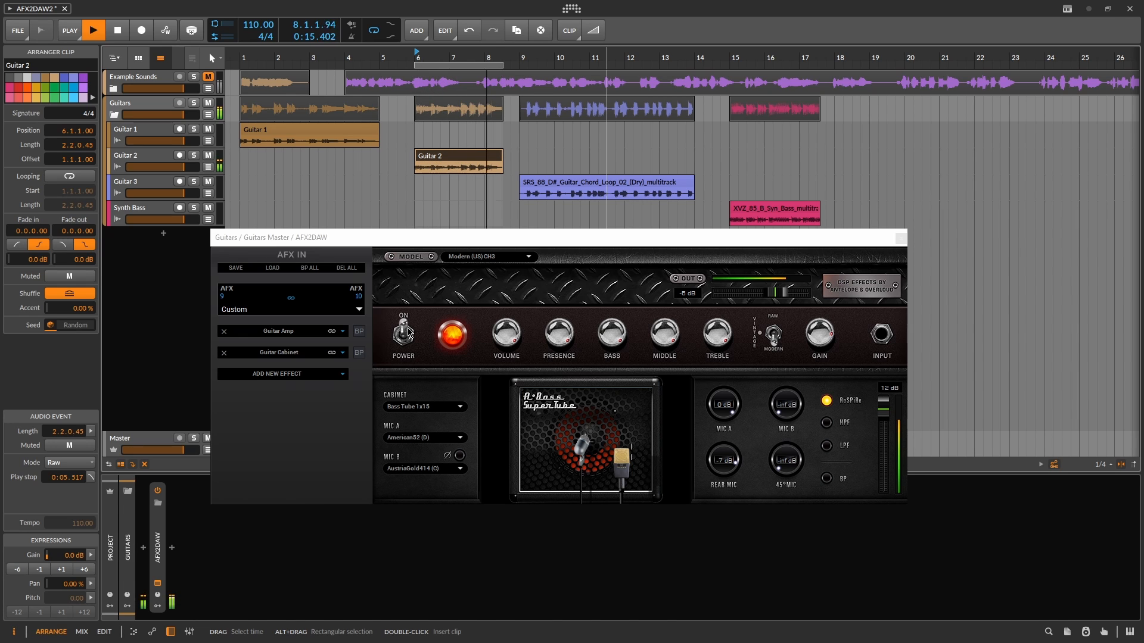
- Stop playback, set the loop range to the Guitar 3 chord loop clip, and bypass all effects
key("space")
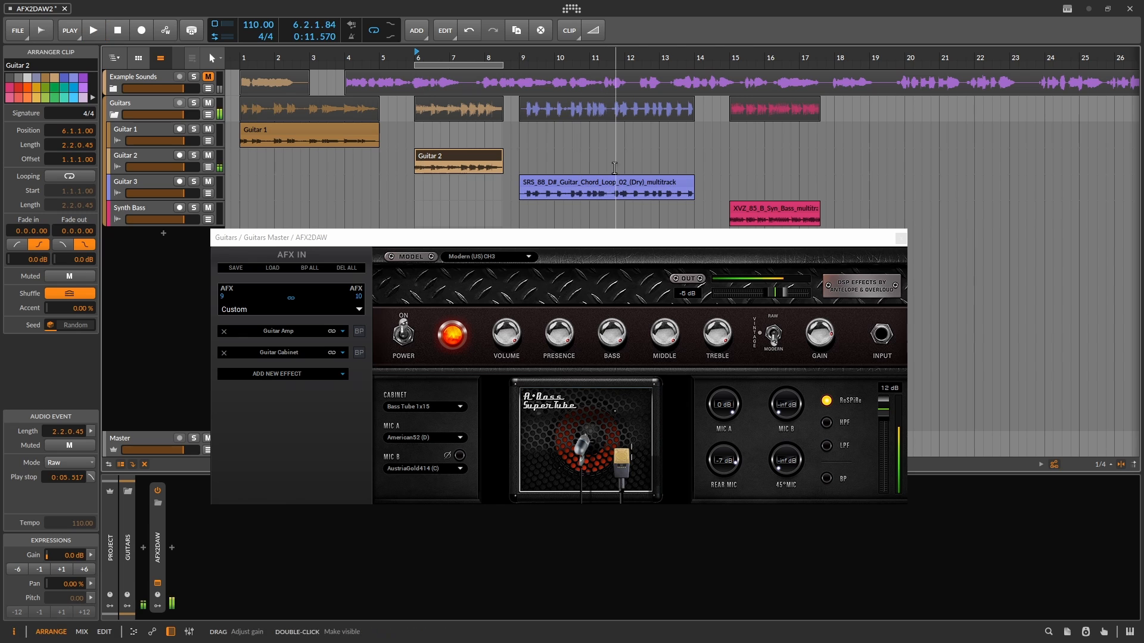
left_click(616, 183)
key("ctrl+l")
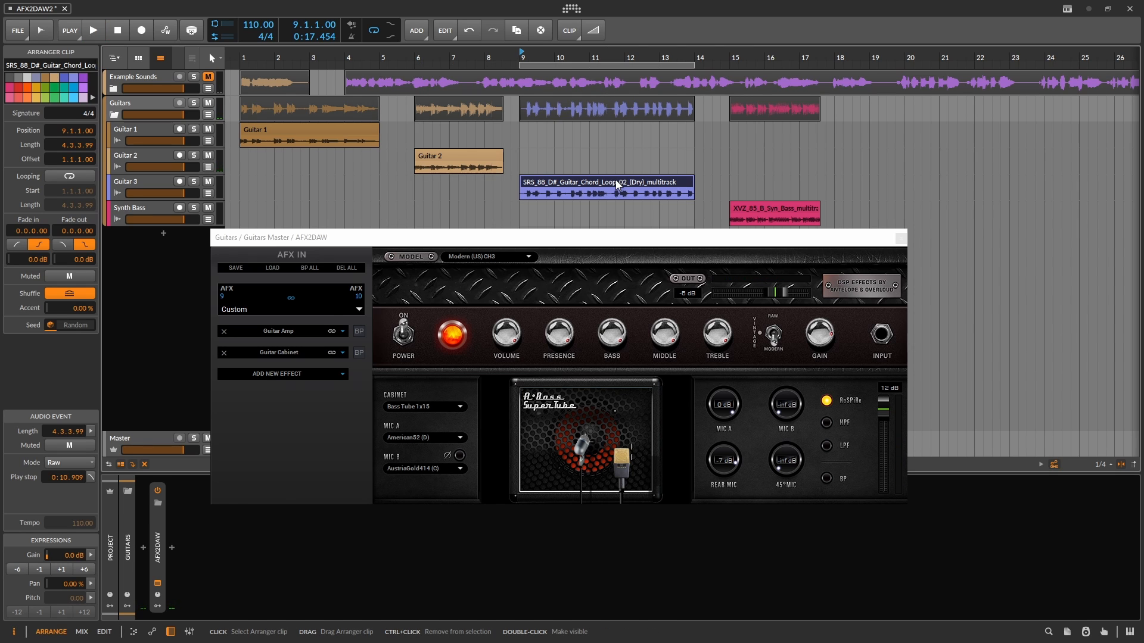
left_click(305, 268)
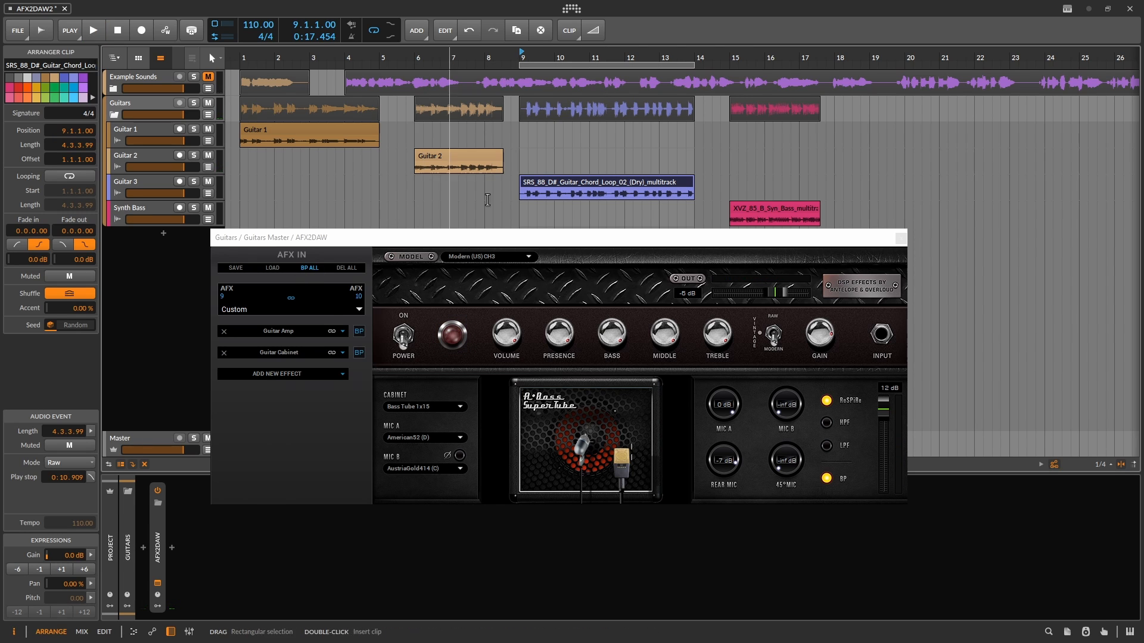
- Play the Guitar 3 chord loop, lower the clip gain to -6.0 dB, and re-enable all effects
key("space")
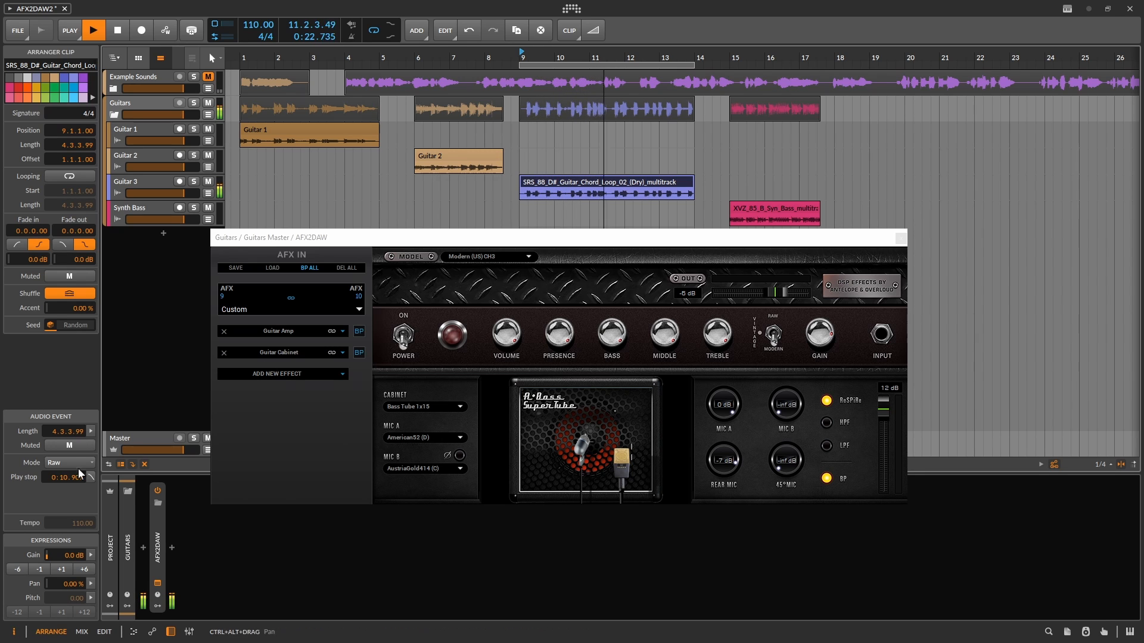
left_click(17, 570)
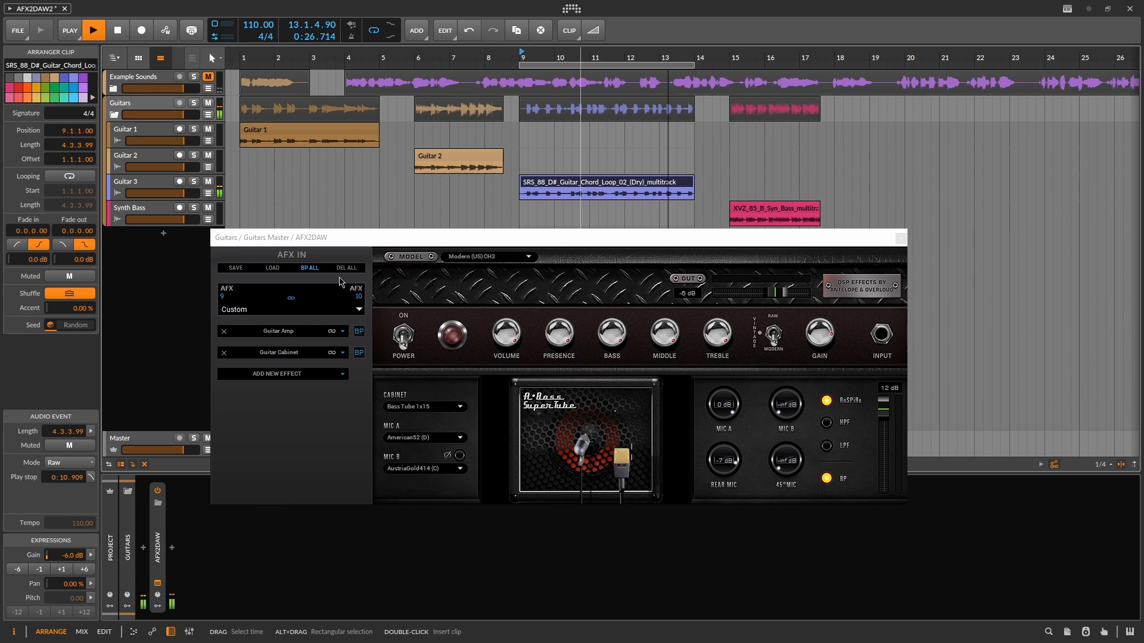
left_click(452, 334)
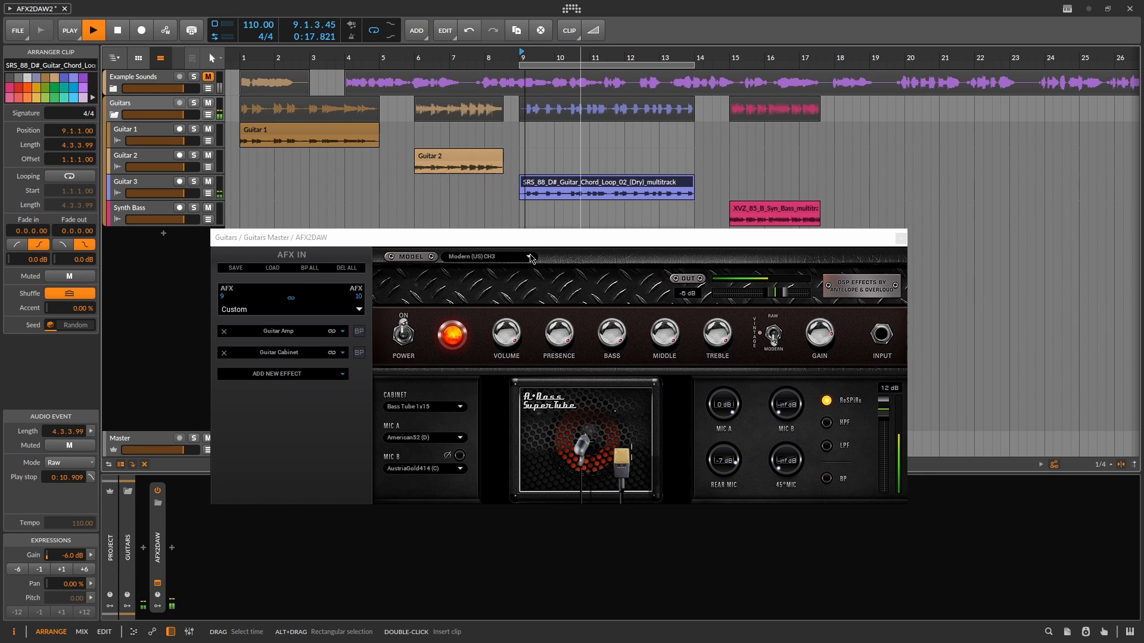
- Audition other guitar amp models, including Plexi 59 (UK) and Overange 120 (UK), and settle on Tweed Deluxe (US)
scroll(504, 260, "down", 1)
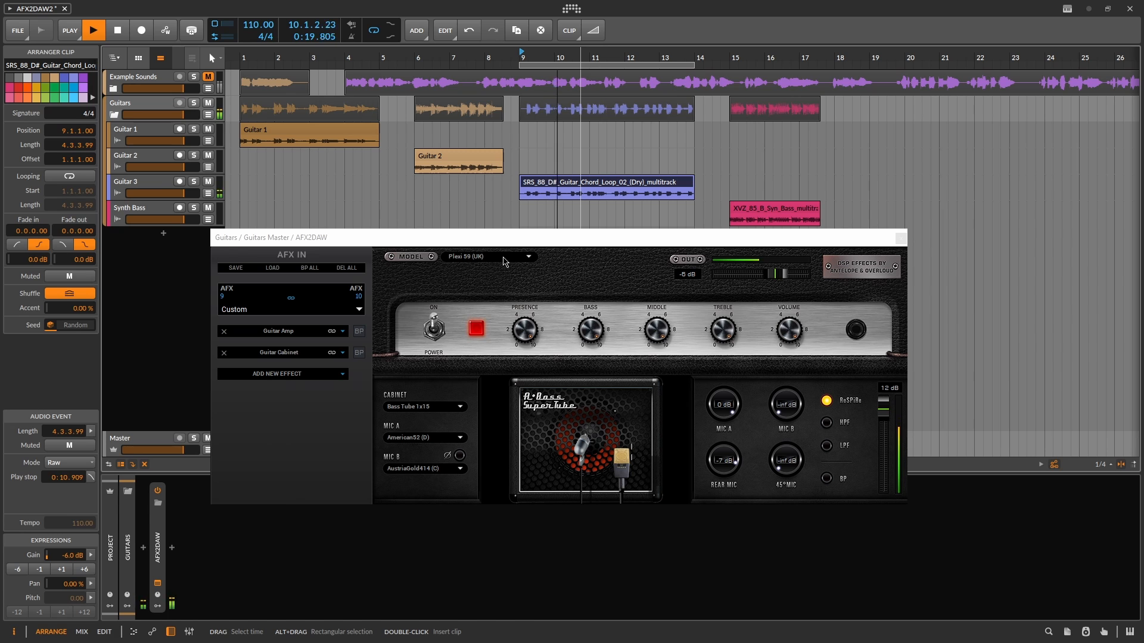
scroll(503, 261, "down", 1)
scroll(503, 260, "down", 1)
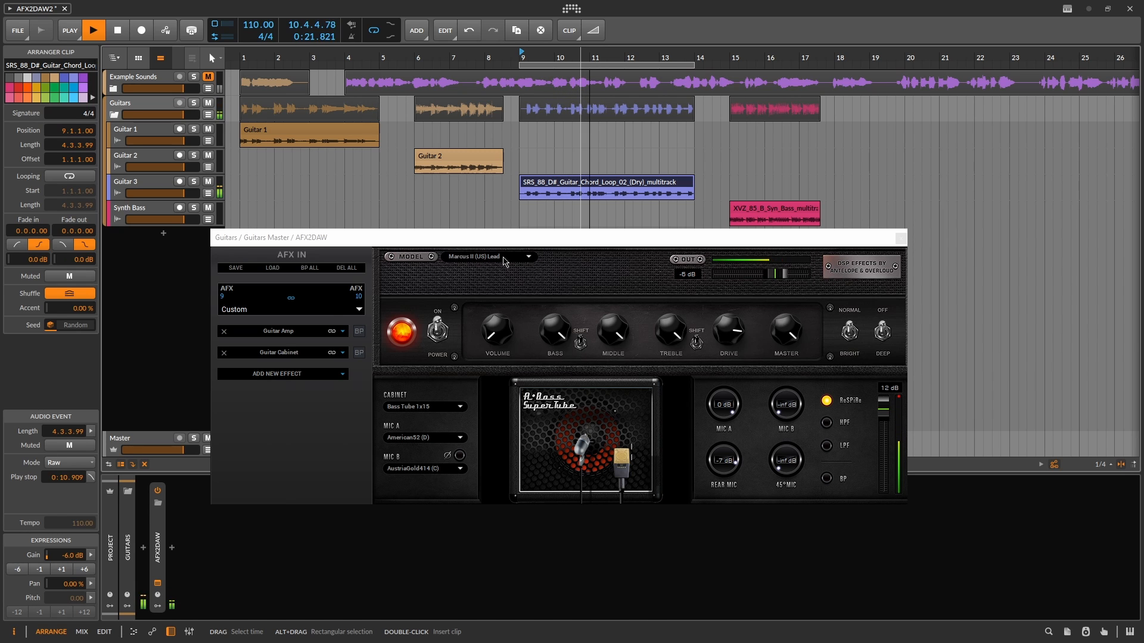
scroll(503, 260, "down", 1)
scroll(503, 260, "down", 1)
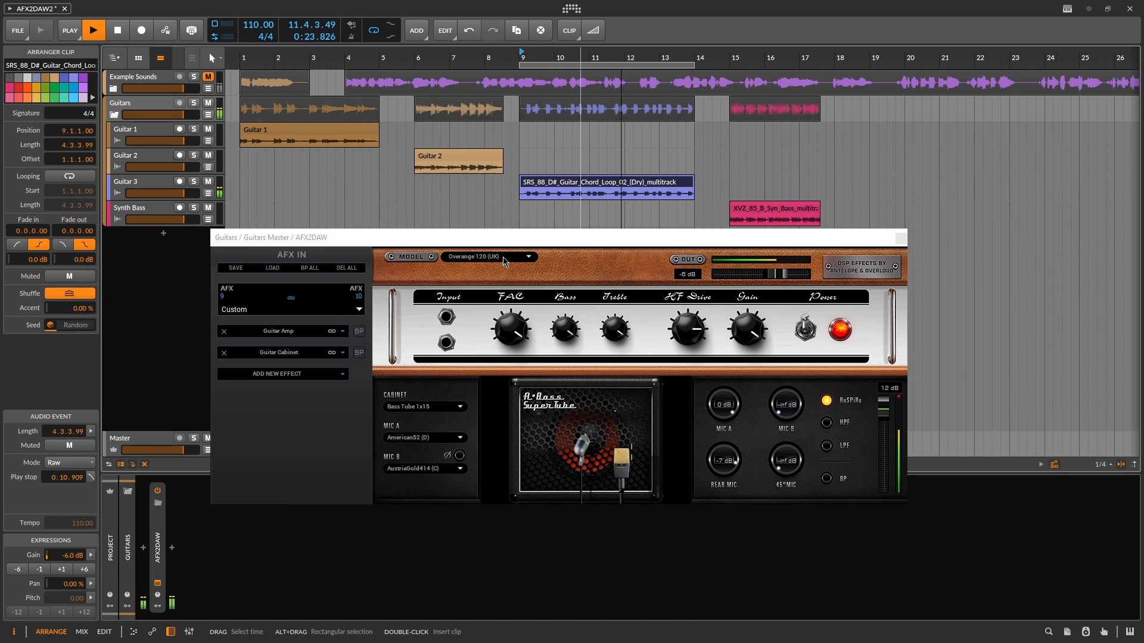
scroll(503, 260, "up", 1)
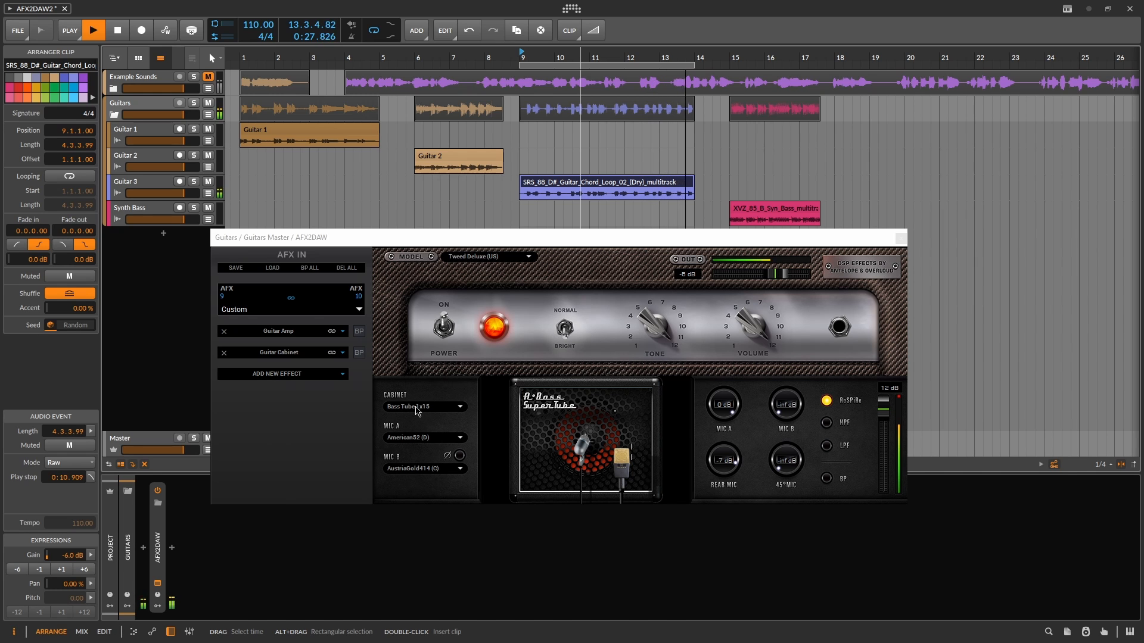
- Audition other cabinets in place of Bass Tube 1x15 and choose Clst 1x12
scroll(415, 411, "down", 1)
scroll(415, 411, "down", 1)
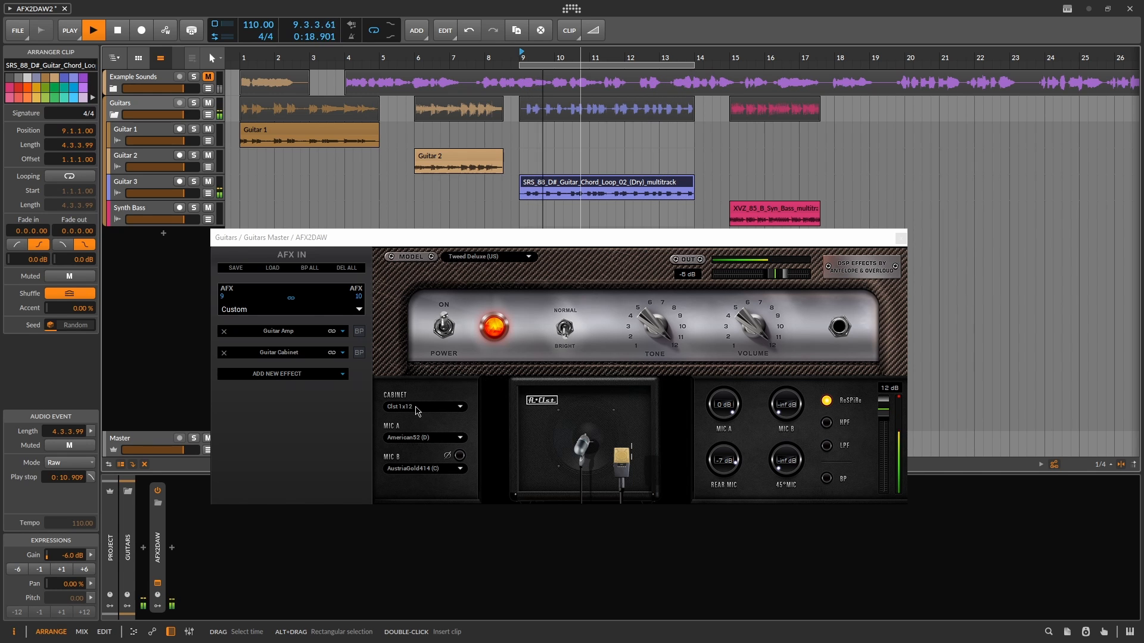
scroll(415, 411, "down", 1)
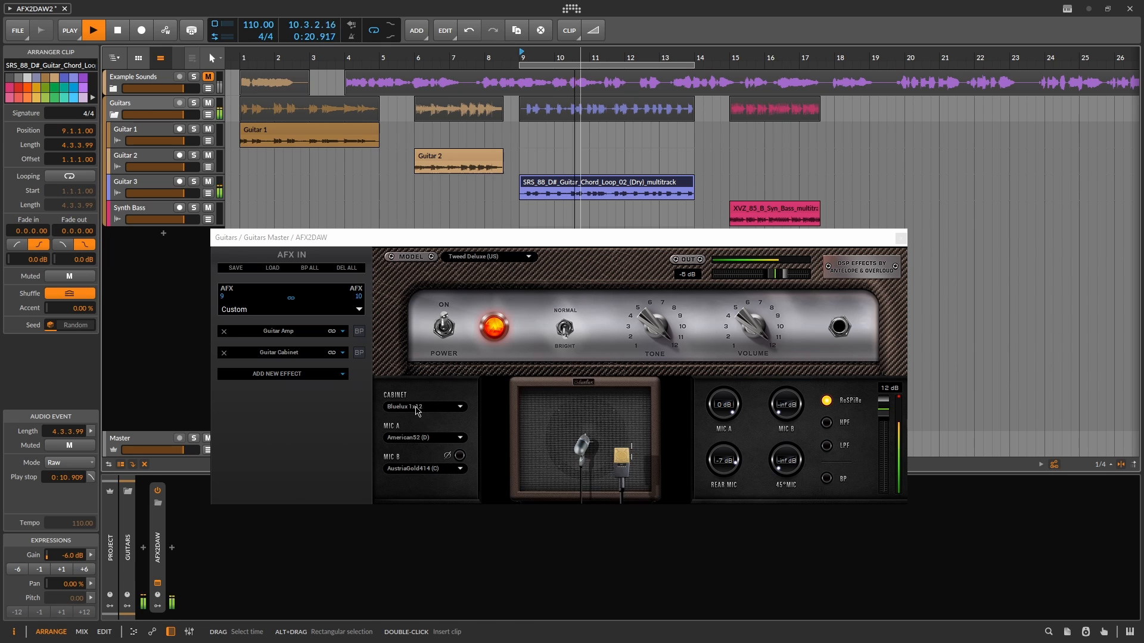
scroll(415, 411, "down", 1)
scroll(416, 411, "up", 2)
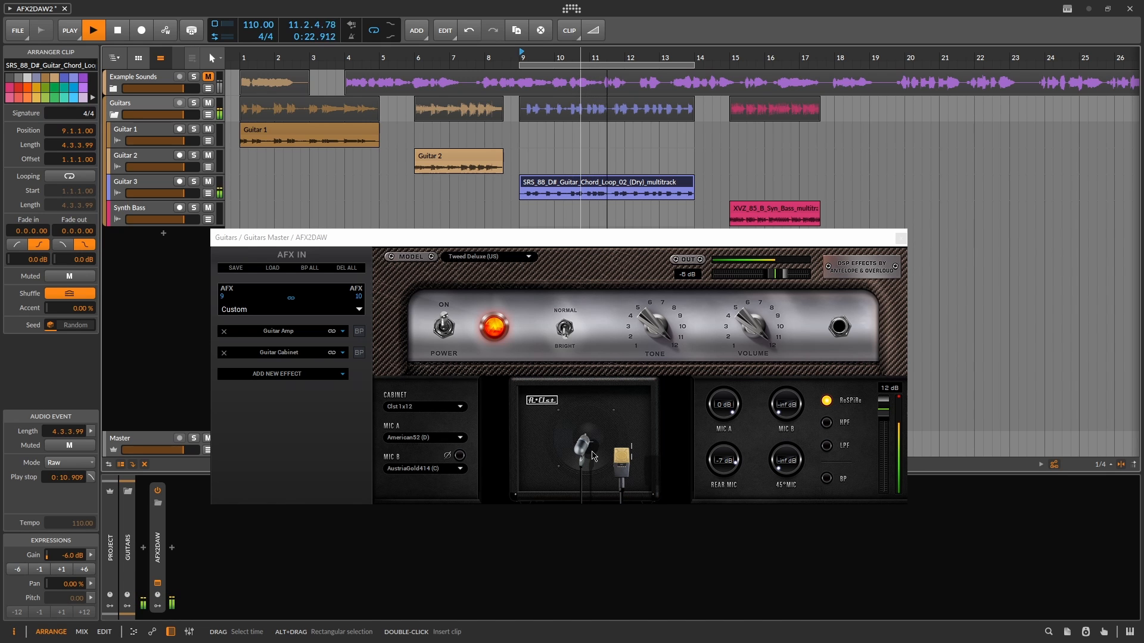
- Move Mic A to the cabinet's edge at -inf and Mic B near the speaker centre at 0 dB, with the rear mic at -inf
left_click_drag(584, 454, 557, 462)
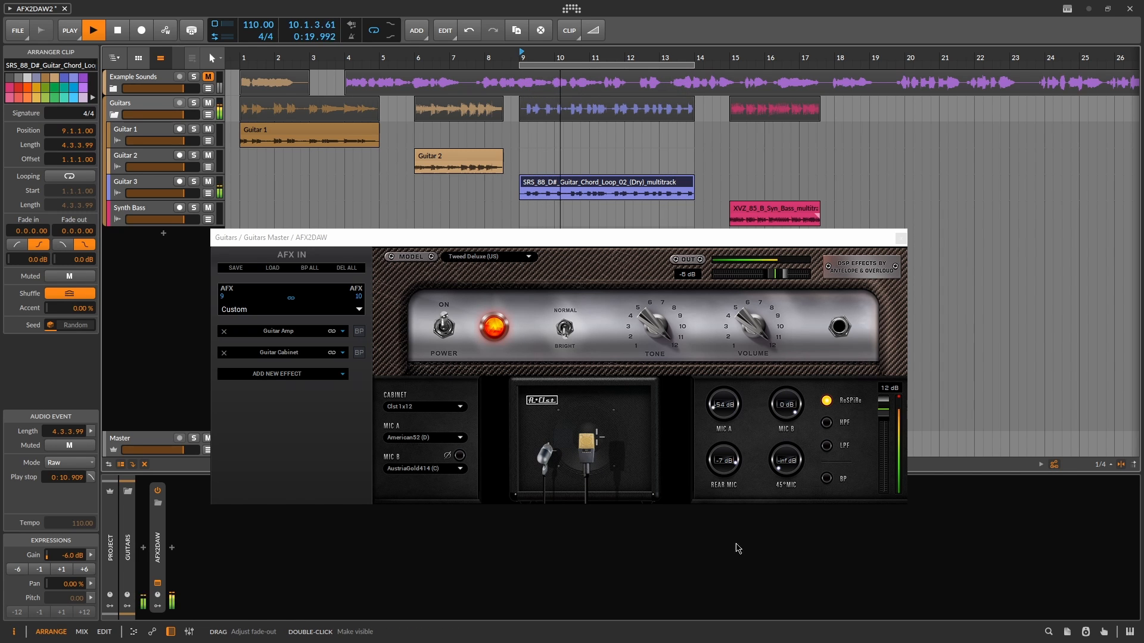
left_click_drag(546, 457, 537, 471)
left_click_drag(592, 446, 583, 447)
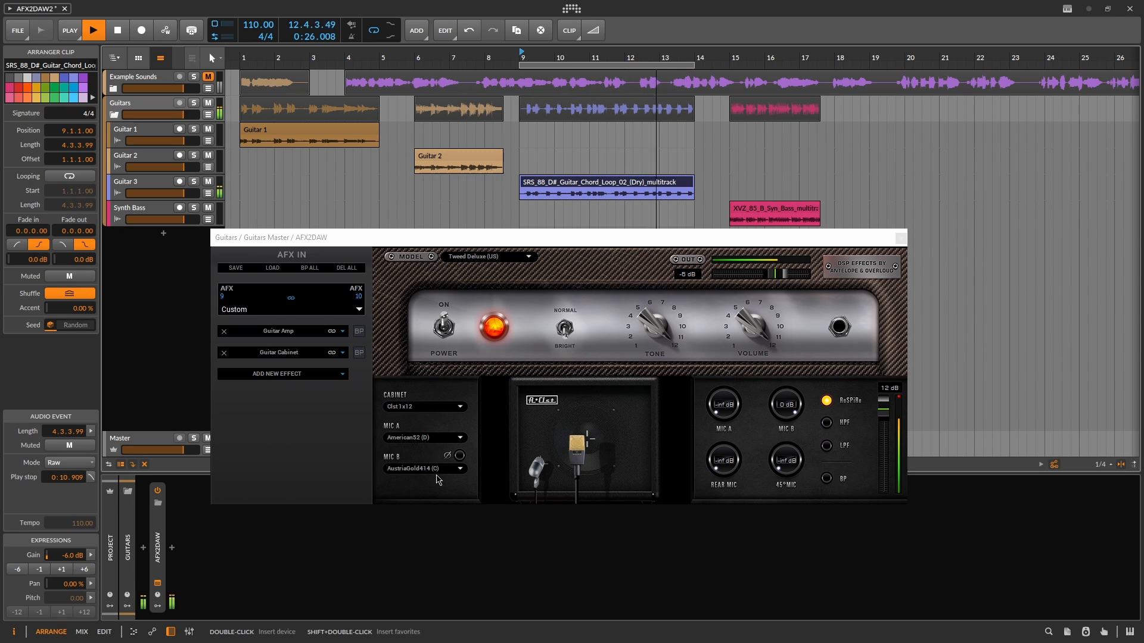
- Audition Mic B models such as GermanFet87 (C) and California121 (R), choose American52 (D), and fine-tune its position near the speaker centre
scroll(409, 473, "up", 1)
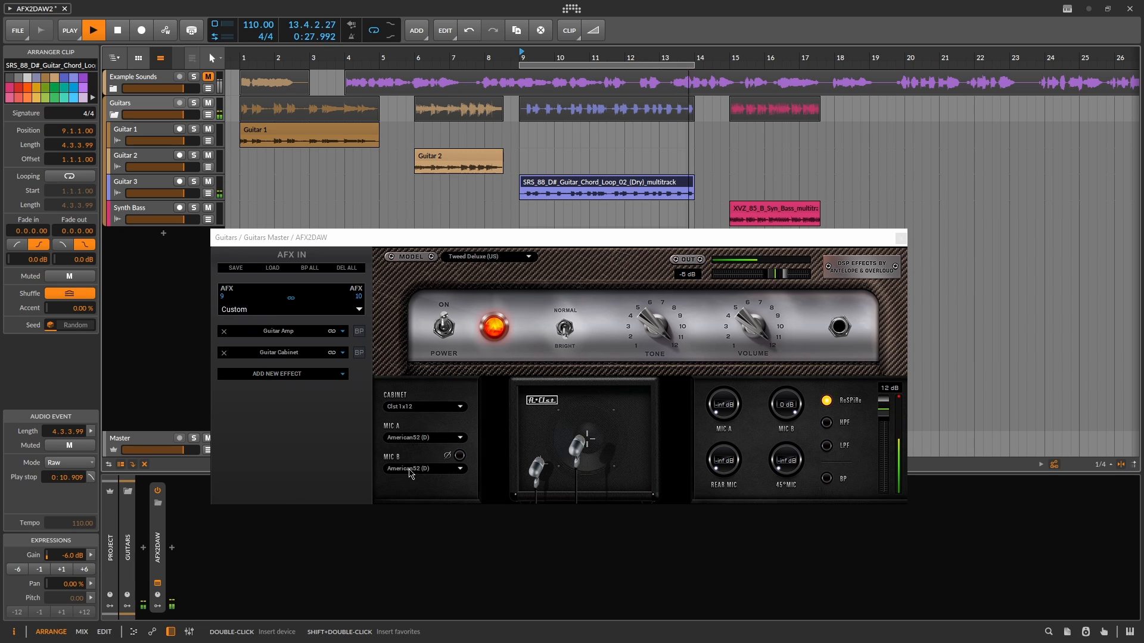
scroll(409, 474, "down", 1)
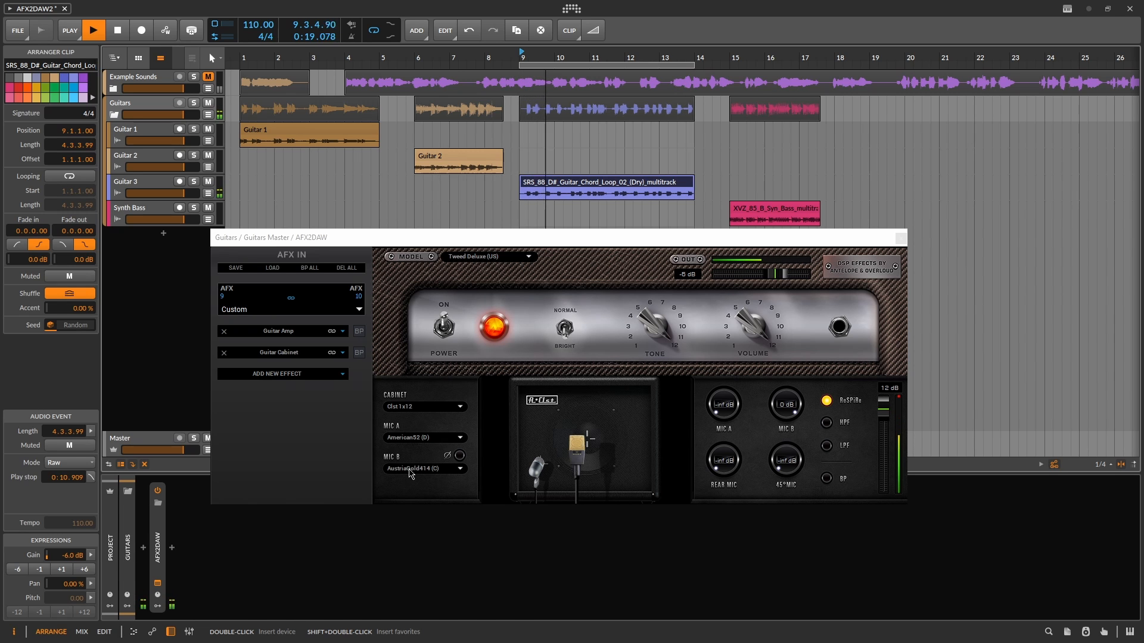
scroll(410, 474, "down", 1)
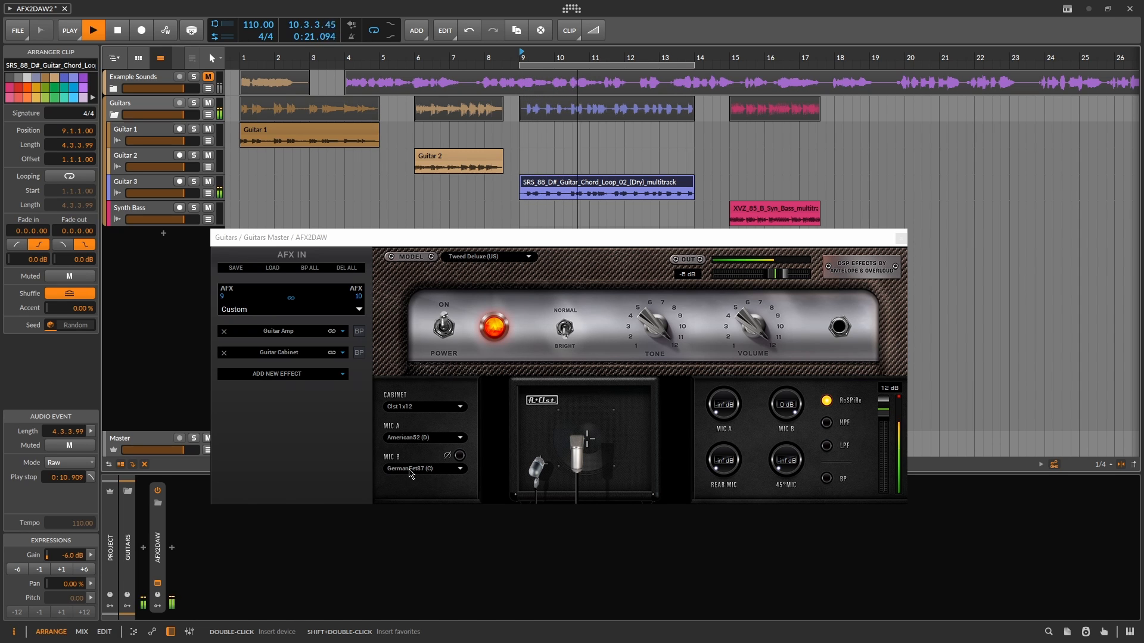
scroll(409, 474, "down", 1)
scroll(410, 474, "down", 1)
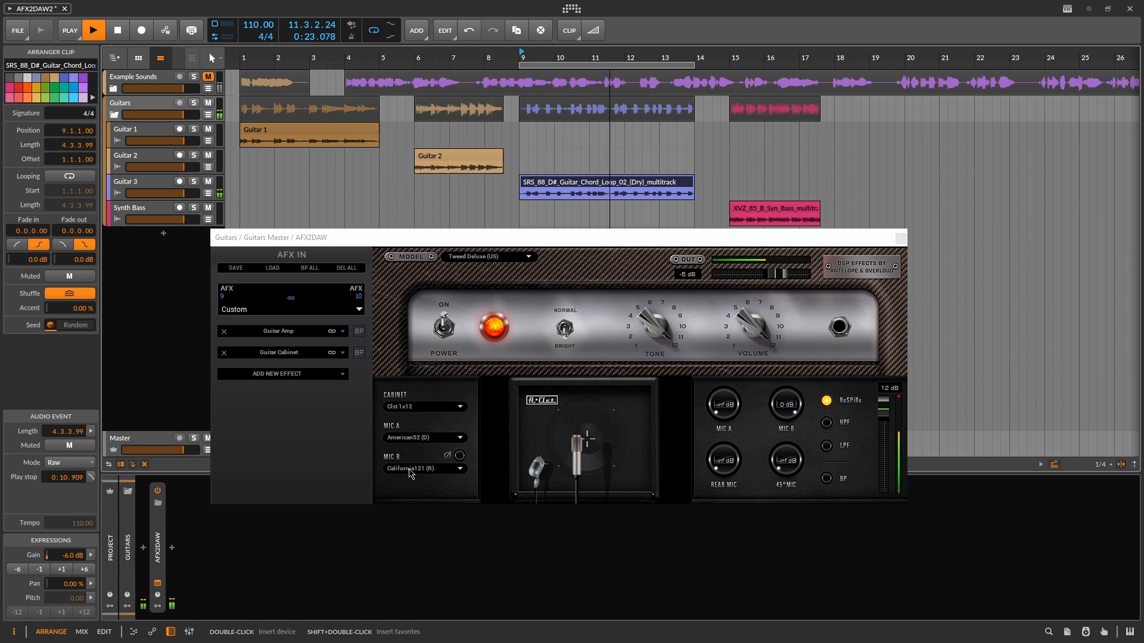
scroll(409, 473, "up", 1)
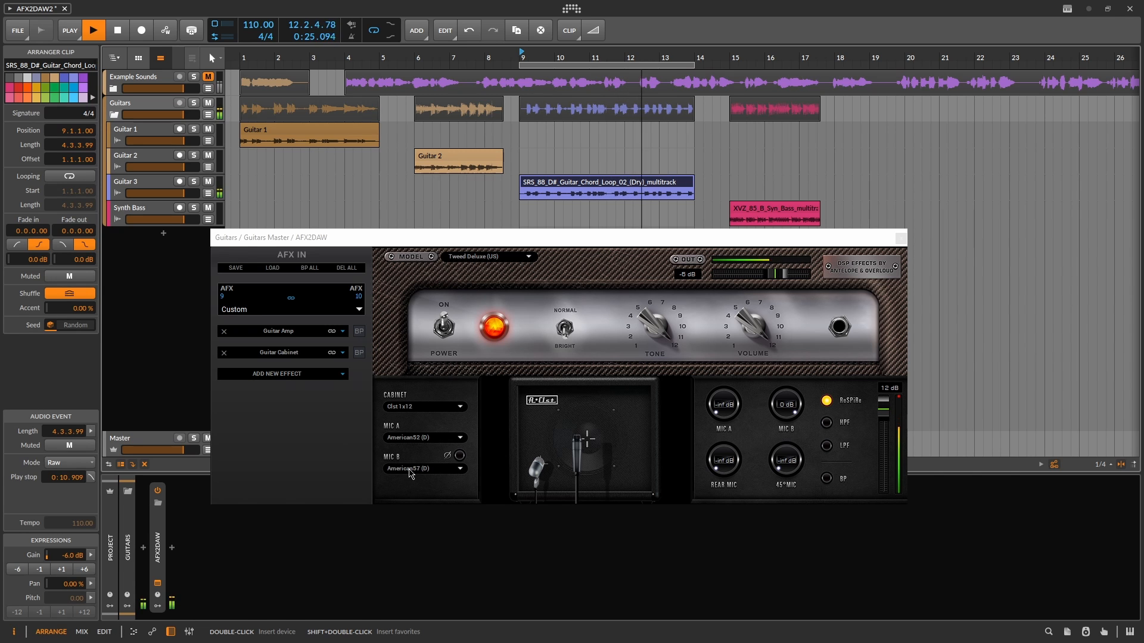
mouse_move(573, 449)
left_mouse_down()
mouse_move(582, 449)
mouse_move(571, 448)
left_mouse_up()
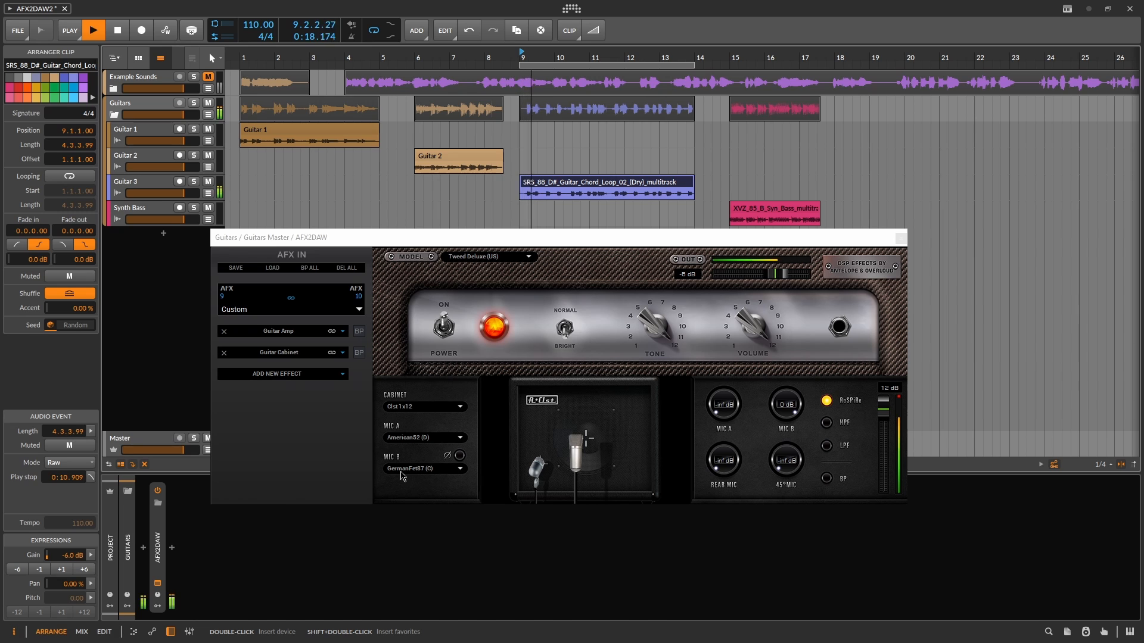
scroll(401, 475, "up", 1)
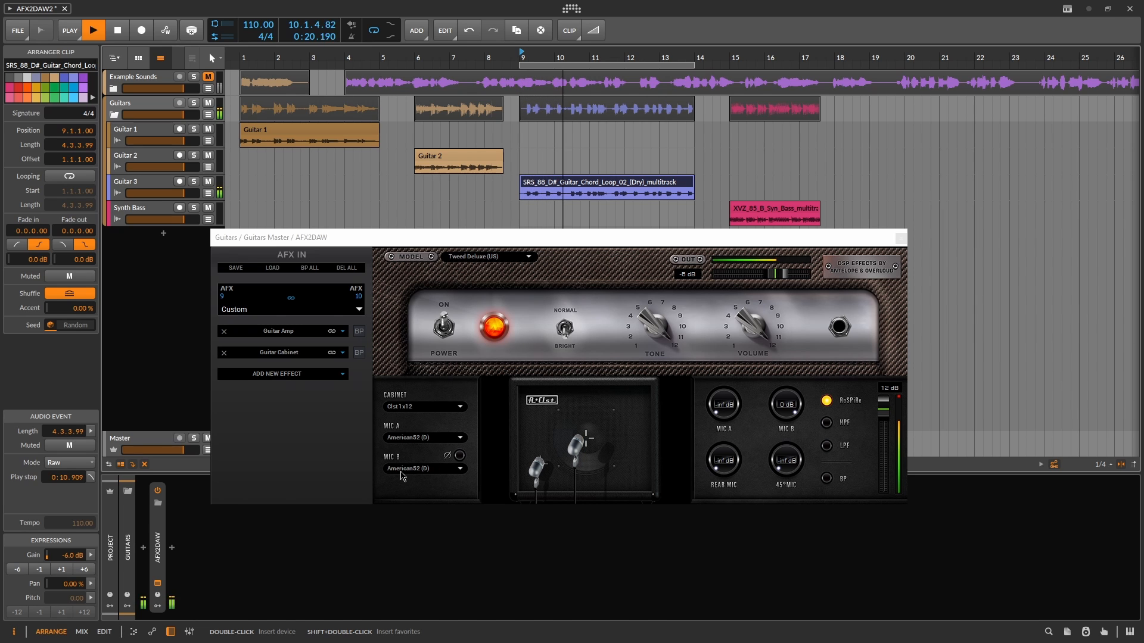
scroll(401, 475, "down", 2)
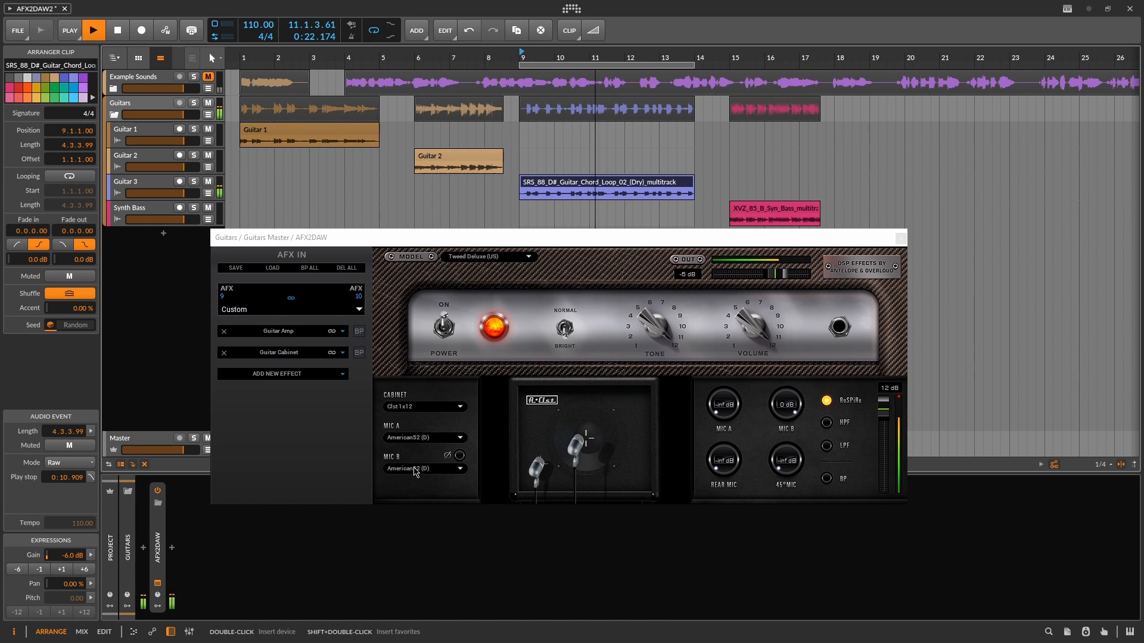
left_click_drag(587, 451, 583, 448)
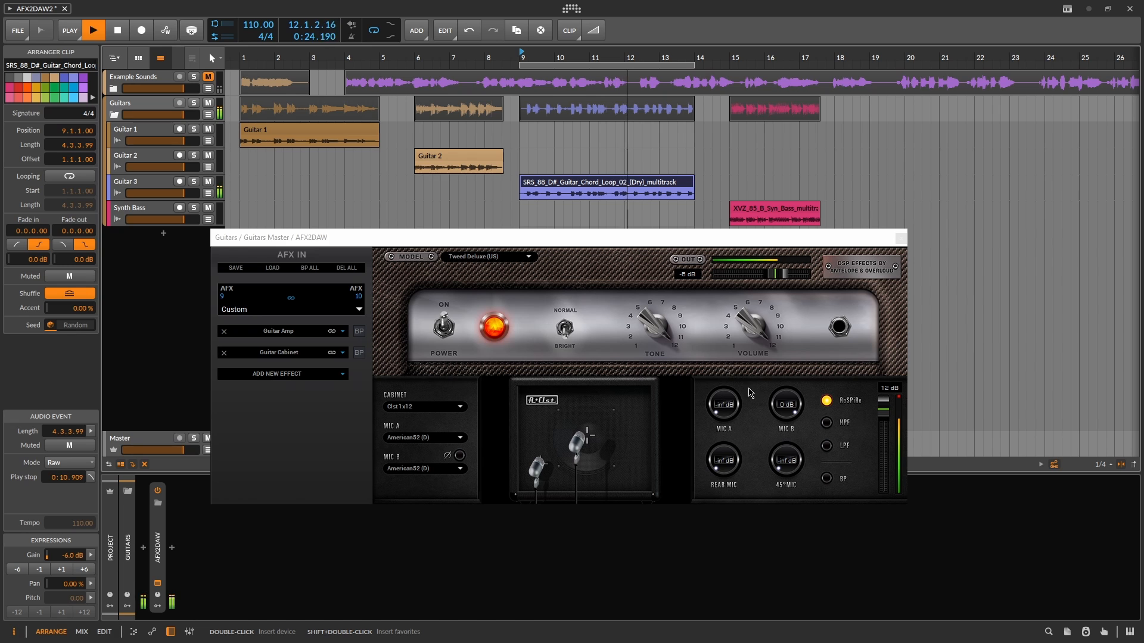
- Try the Tweed Deluxe's tone control, lower its volume, and set the amp output to -12 dB
left_click_drag(656, 331, 656, 381)
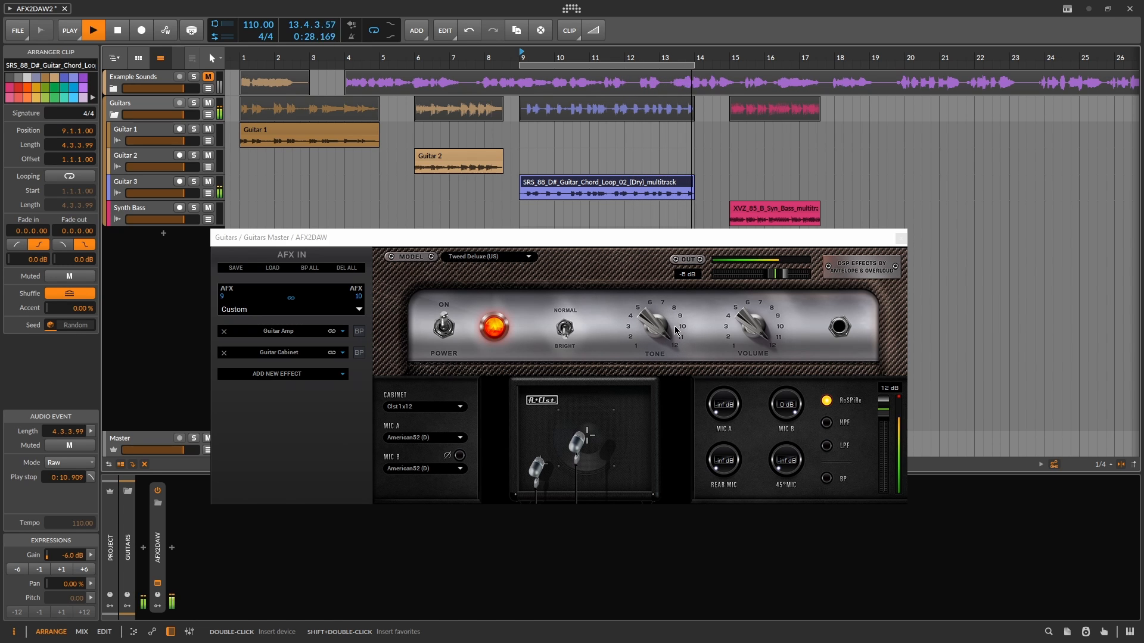
left_click_drag(752, 331, 741, 371)
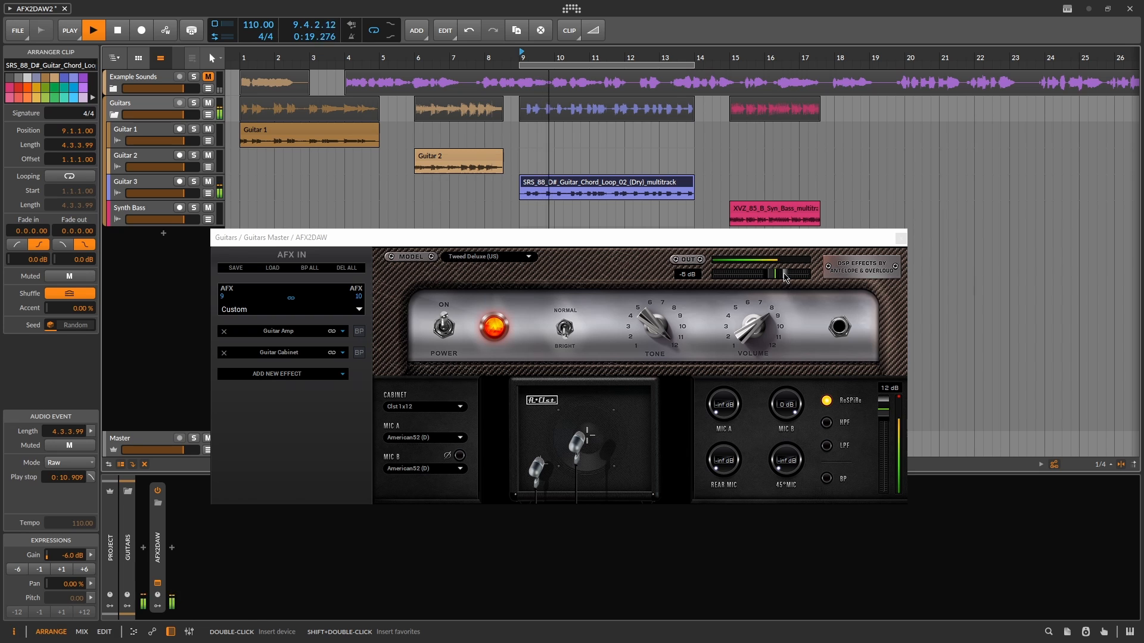
left_click_drag(784, 274, 777, 287)
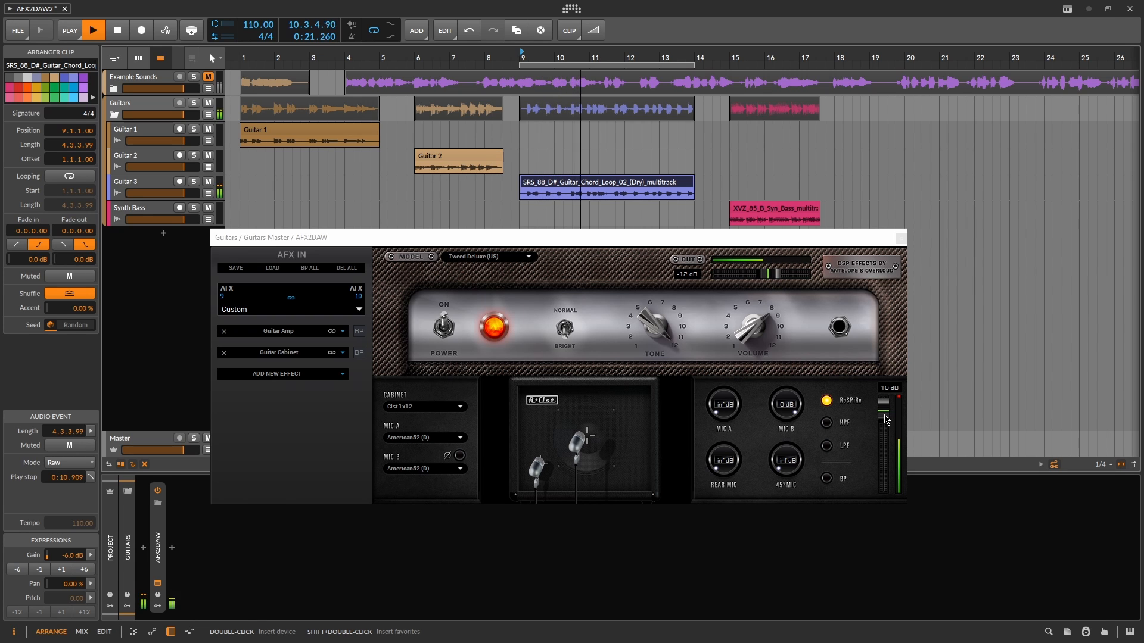
- Audition the cabinet's HPF, bring the 45° mic in at -4 dB, and compare Mic B's phase inversion, leaving it off
left_click(827, 423)
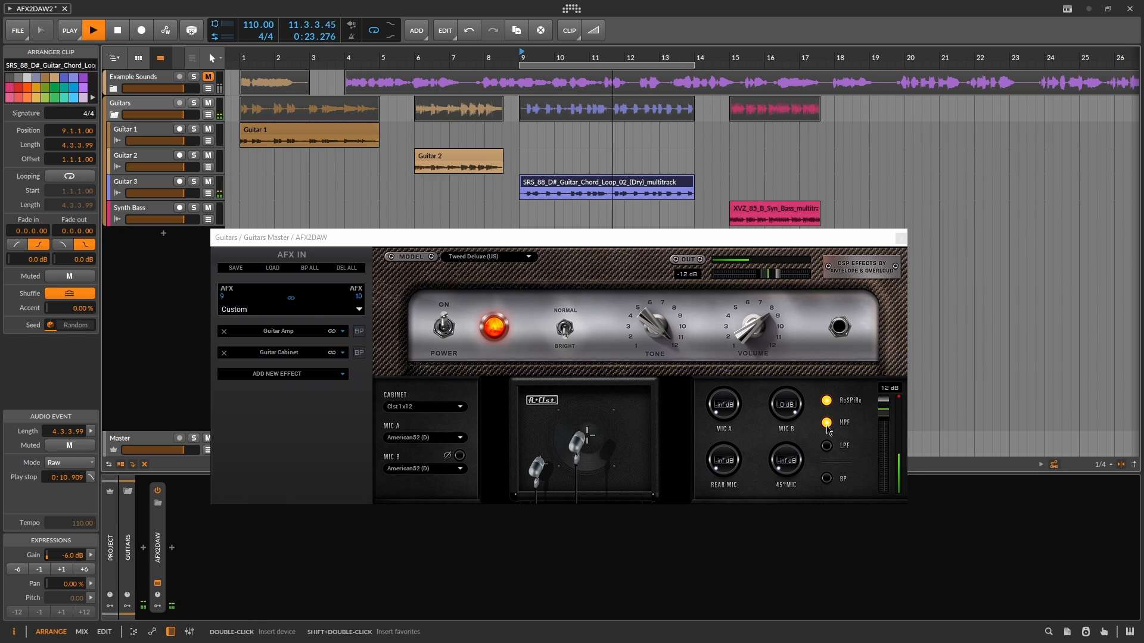
left_click(826, 424)
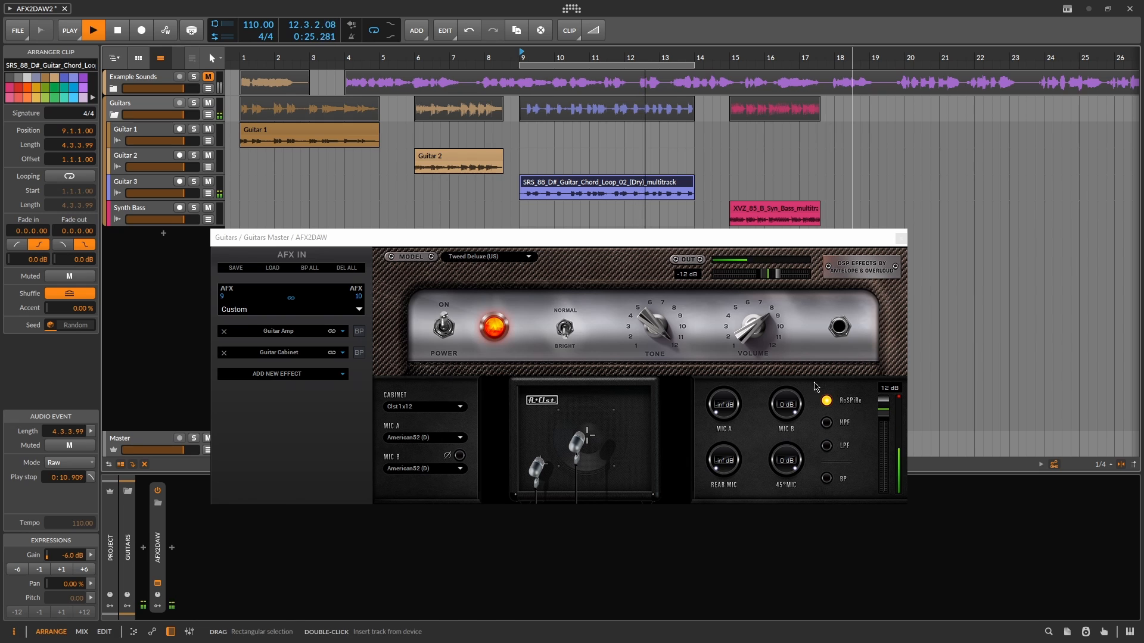
scroll(782, 466, "up", 3)
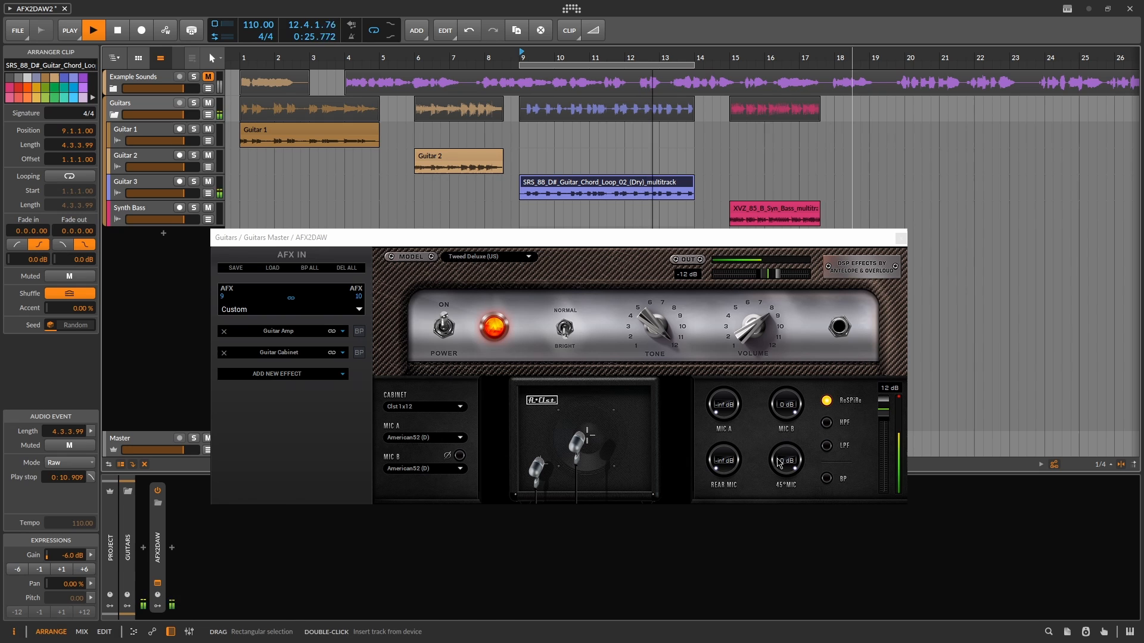
left_click(460, 457)
left_click(459, 456)
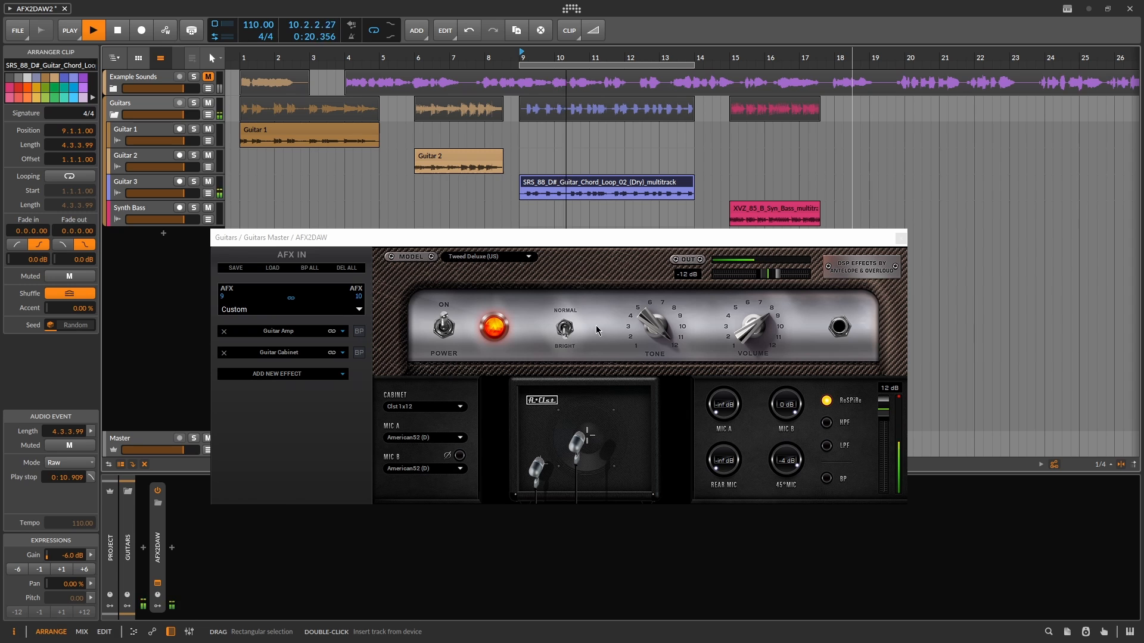
- Compare with all effects bypassed, set the amp output to -4 dB and cabinet output to 10 dB, and toggle ReSPiRe off and on
left_click(313, 268)
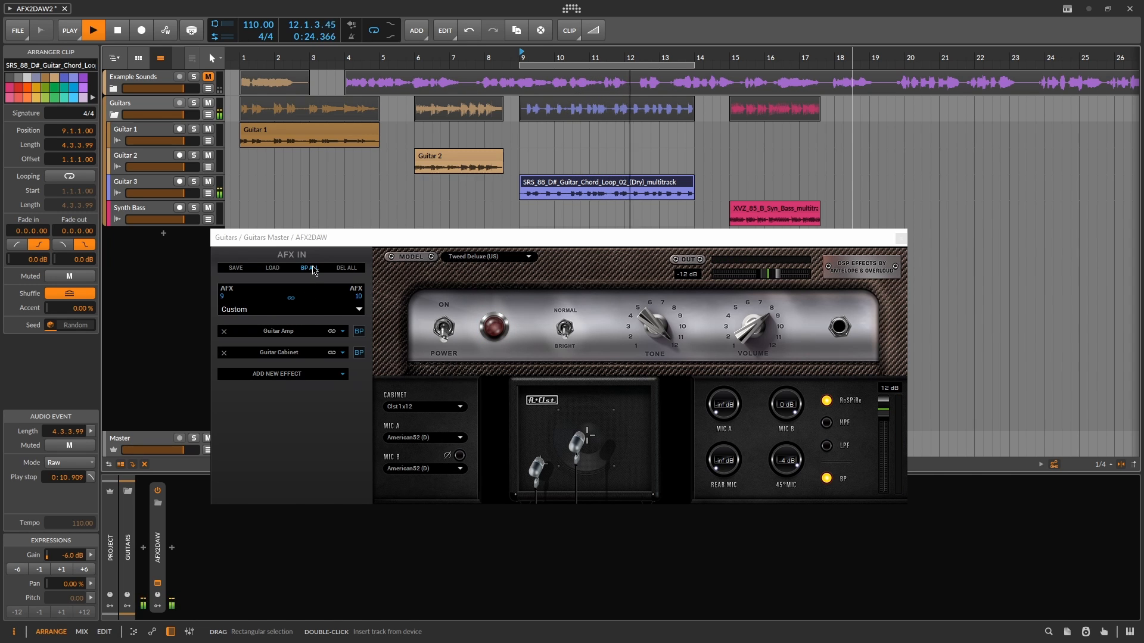
left_click(312, 268)
left_click_drag(778, 274, 787, 274)
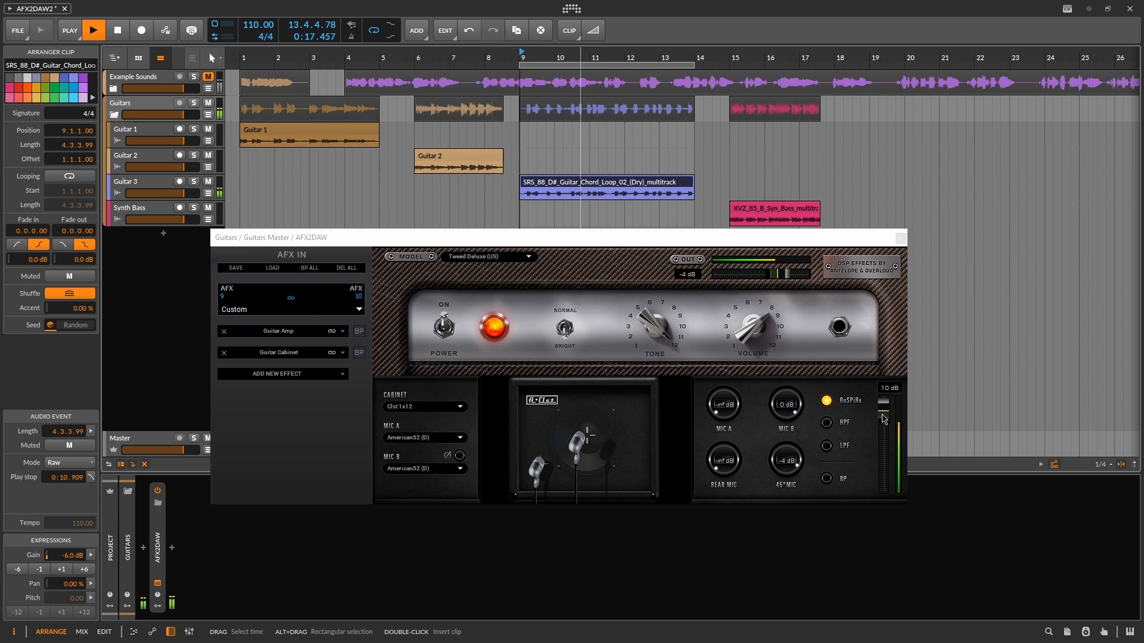
left_click(826, 402)
left_click(827, 402)
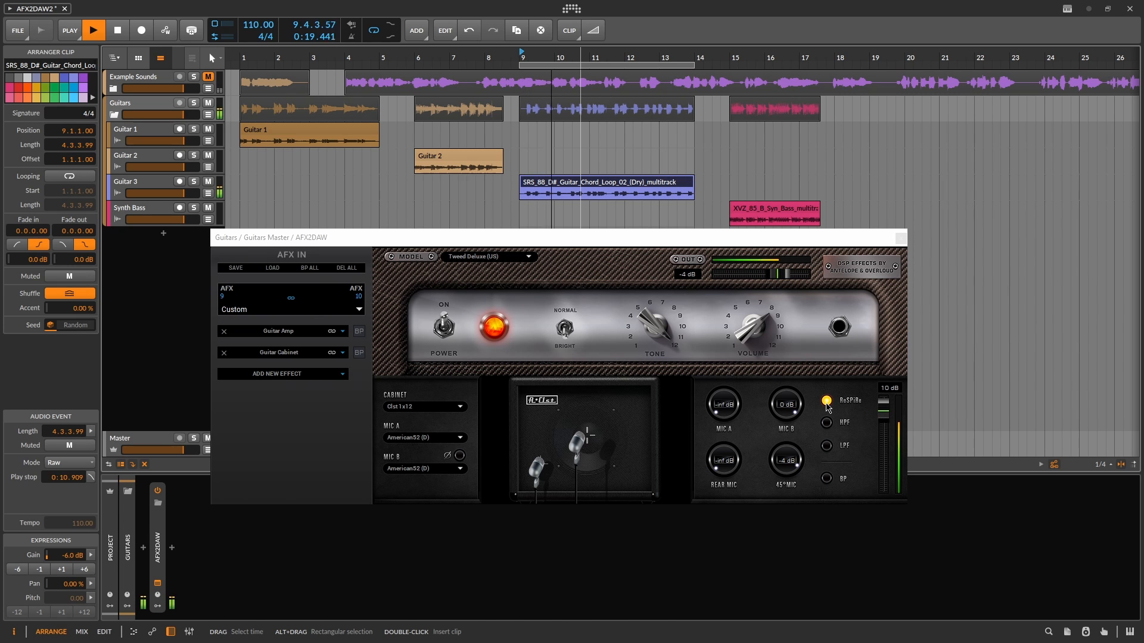
- Stop playback, set the loop range to the Synth Bass clip, and play it
key("space")
left_click(788, 211)
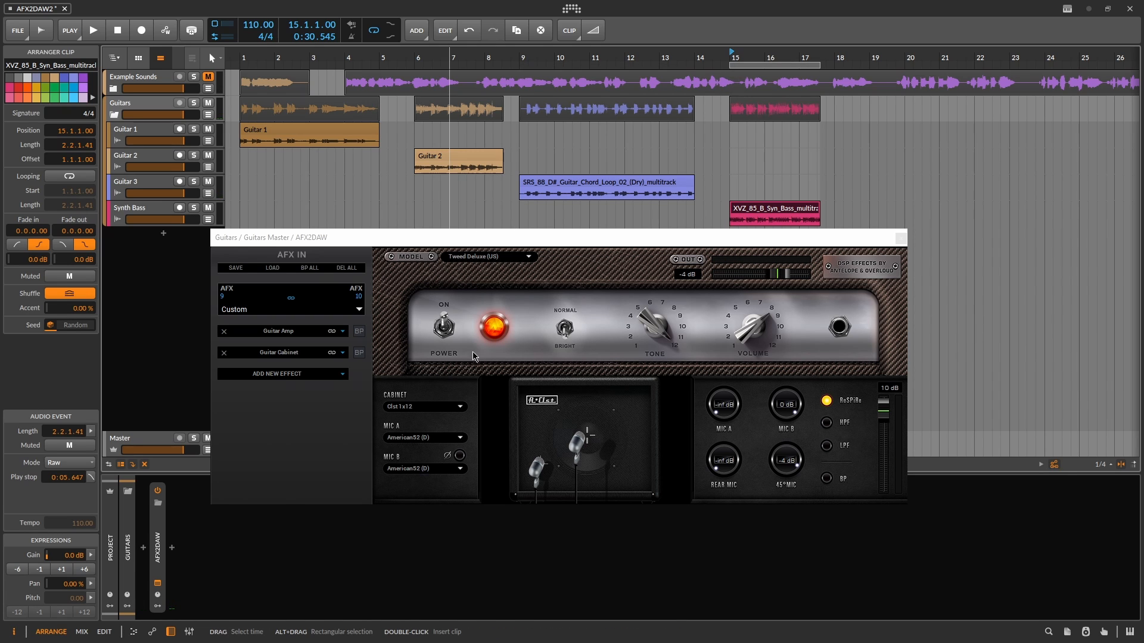
key("space")
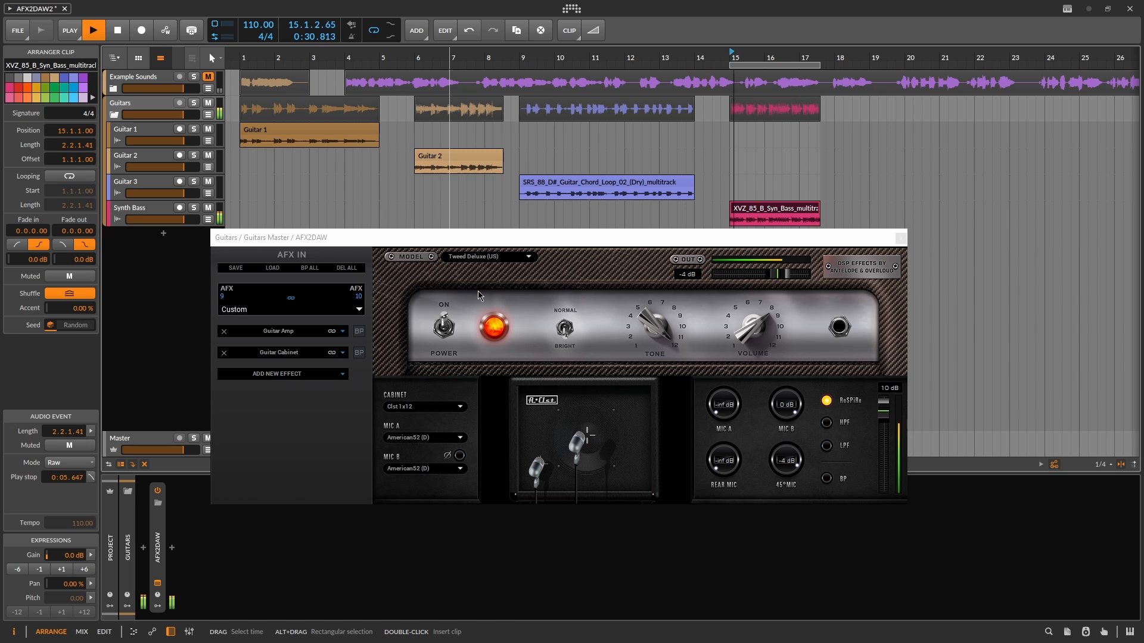
- Switch the amp to Bass SuperTube VR and the cabinet to Bass Tube 1x15, with the cabinet output at -3 dB
left_click(483, 258)
scroll(482, 257, "down", 2)
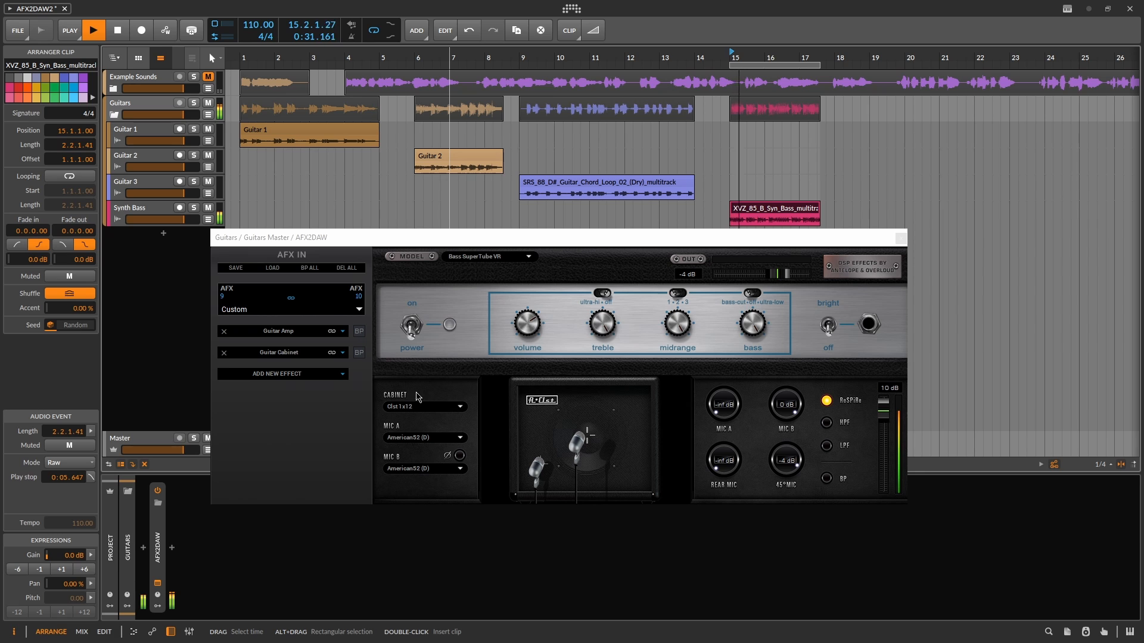
scroll(420, 407, "down", 1)
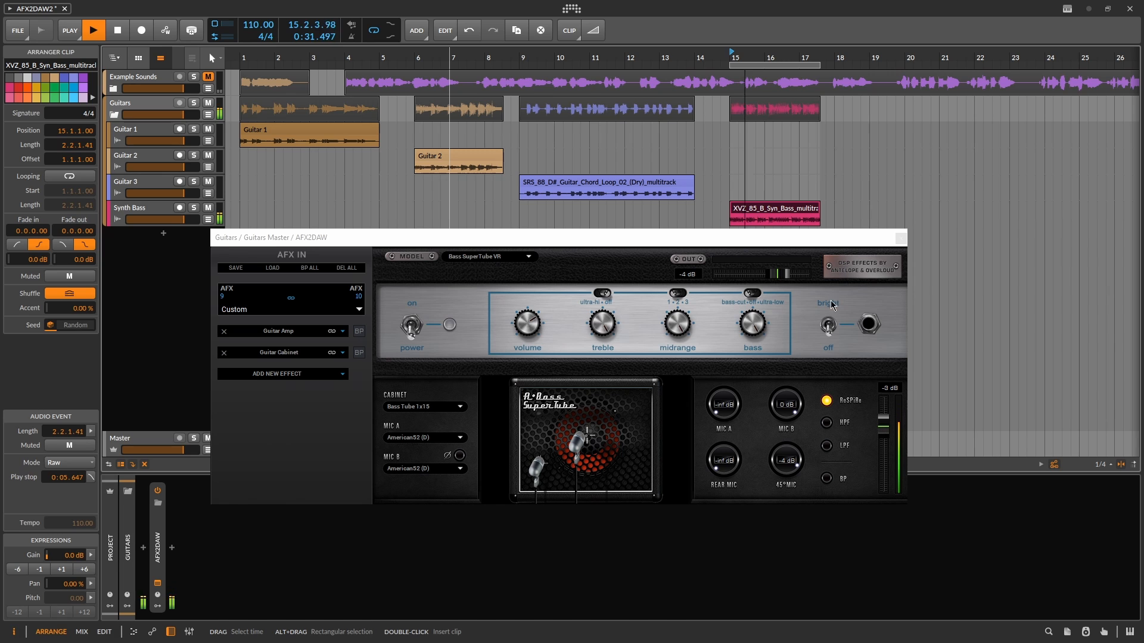
- Power on the Bass SuperTube VR amp, set its output to -5 dB, and adjust its bass controls while the clip loops
scroll(778, 279, "up", 2)
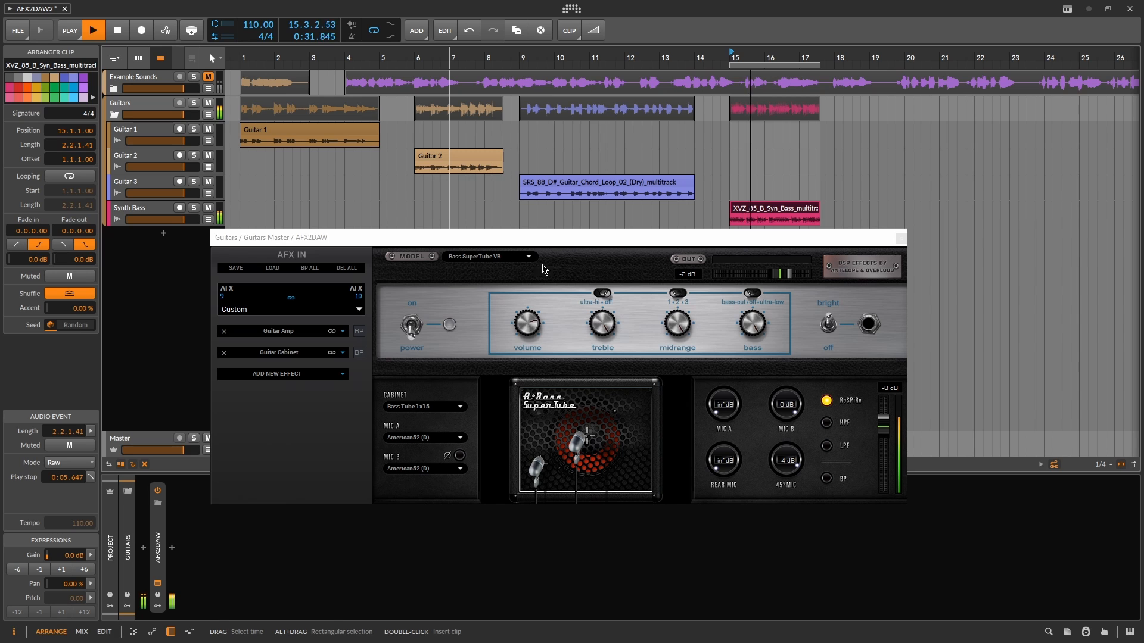
key("space")
left_click(410, 333)
key("space")
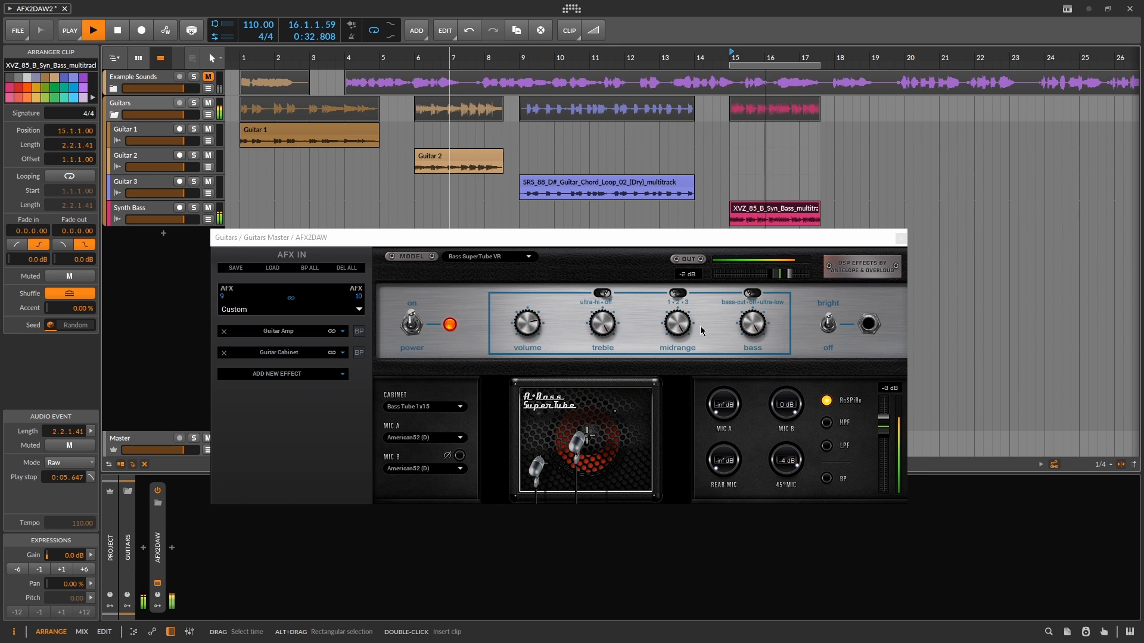
mouse_move(777, 272)
left_mouse_down()
mouse_move(739, 274)
mouse_move(768, 274)
left_mouse_up()
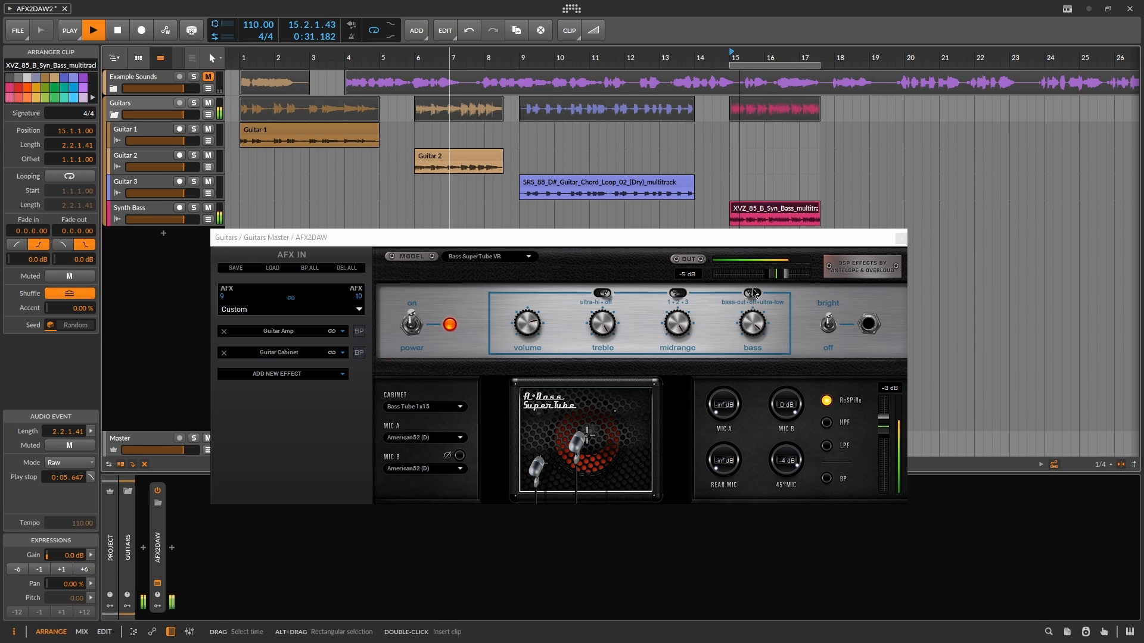
left_click_drag(757, 332, 748, 334)
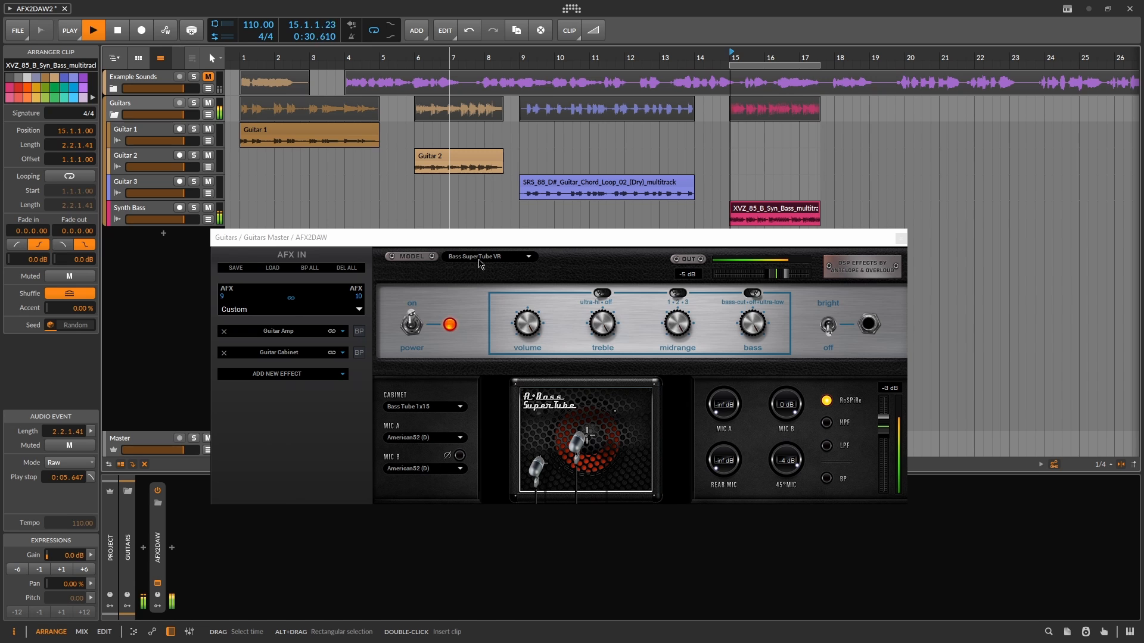
- Audition the BurnSphere (DE) Lead and Marcus II (US) Lead amps, bypassing the cabinet and adjusting the Marcus amp's volume, drive and treble
scroll(479, 262, "up", 3)
scroll(479, 262, "up", 2)
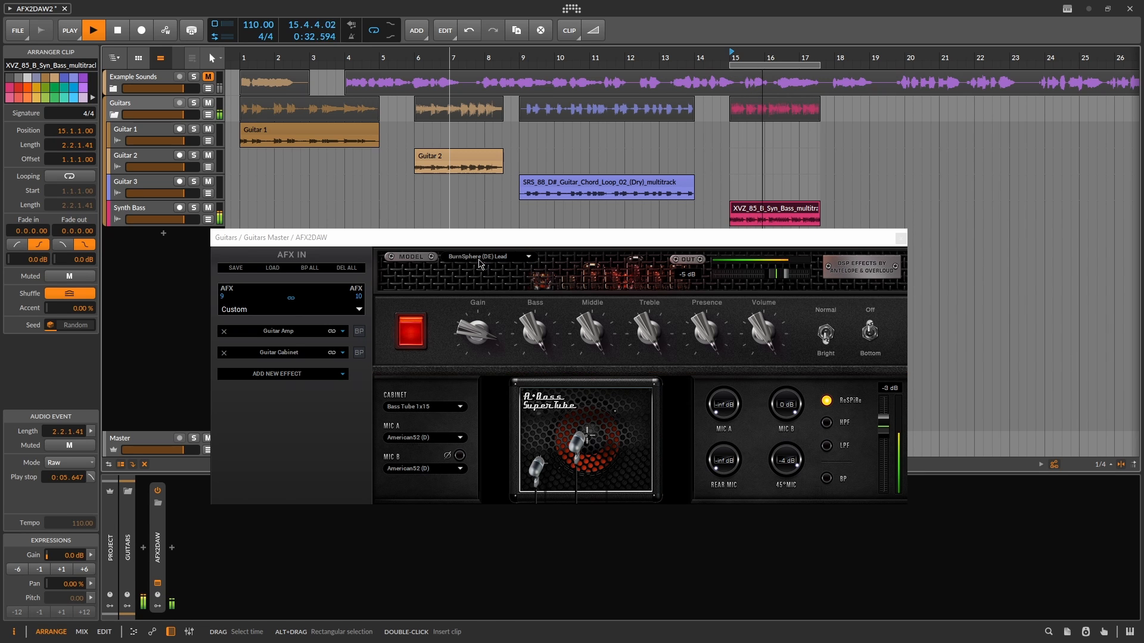
scroll(479, 262, "up", 5)
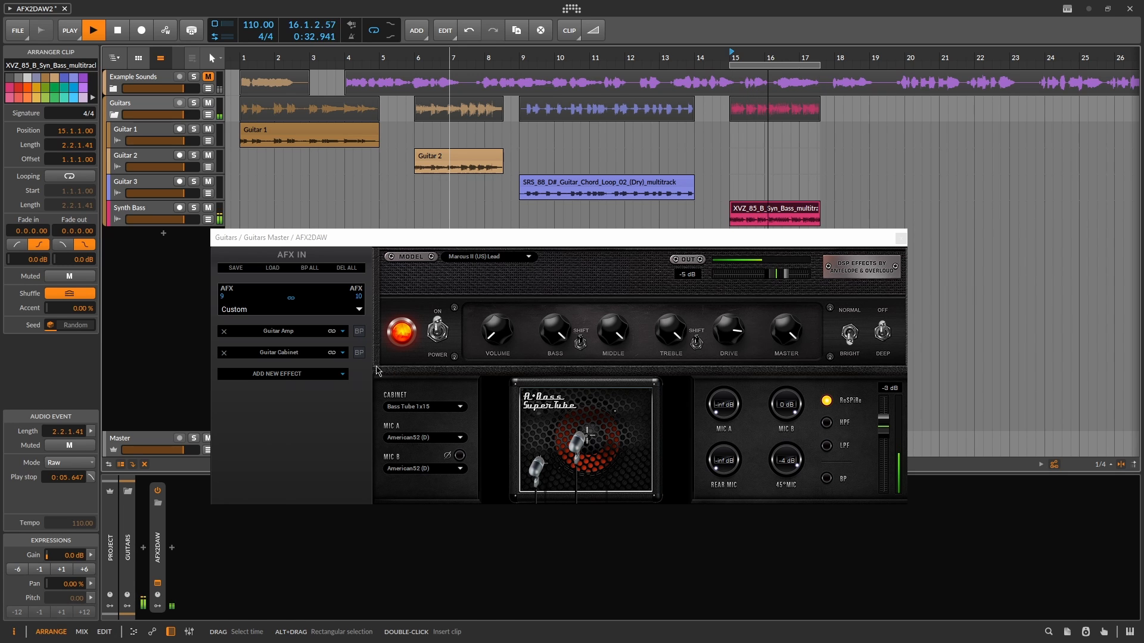
left_click(360, 353)
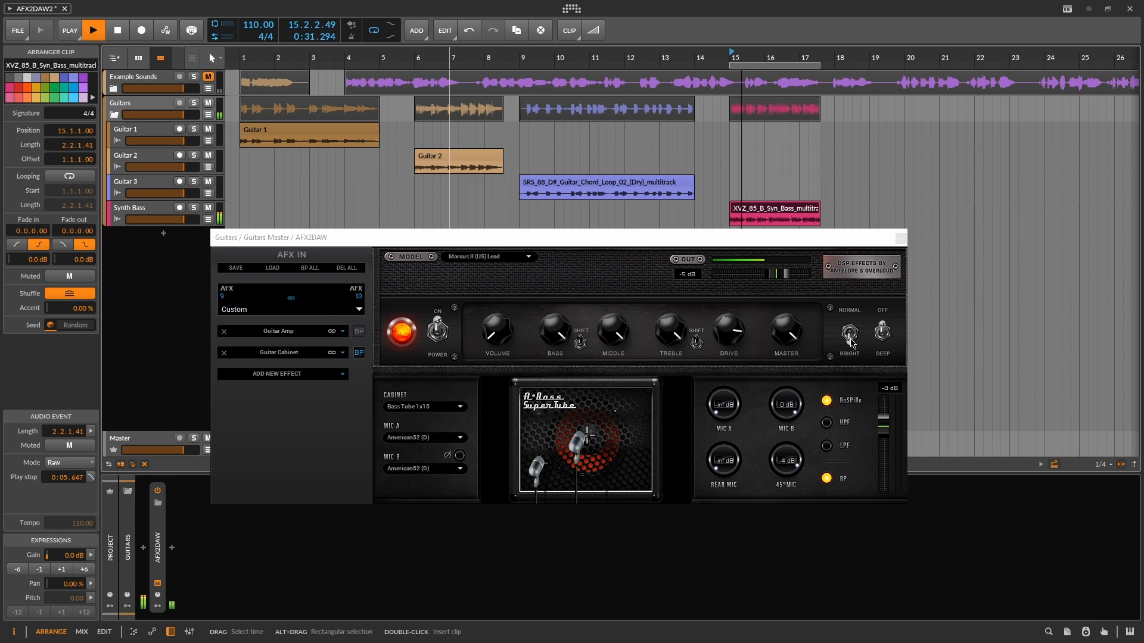
left_click_drag(734, 345, 734, 325)
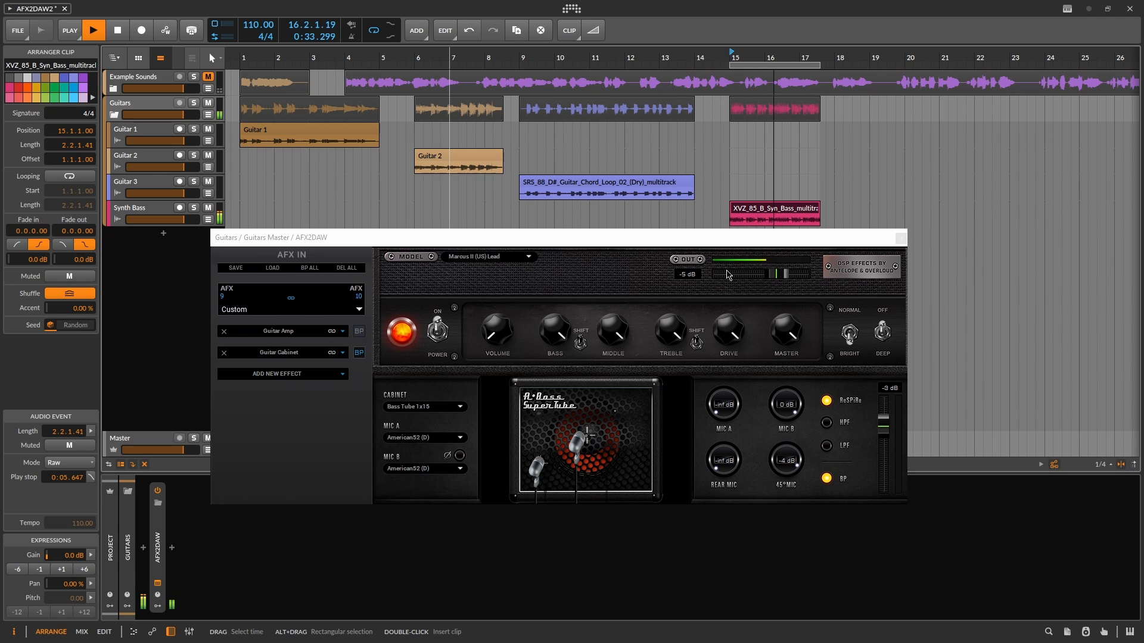
left_click_drag(500, 341, 500, 302)
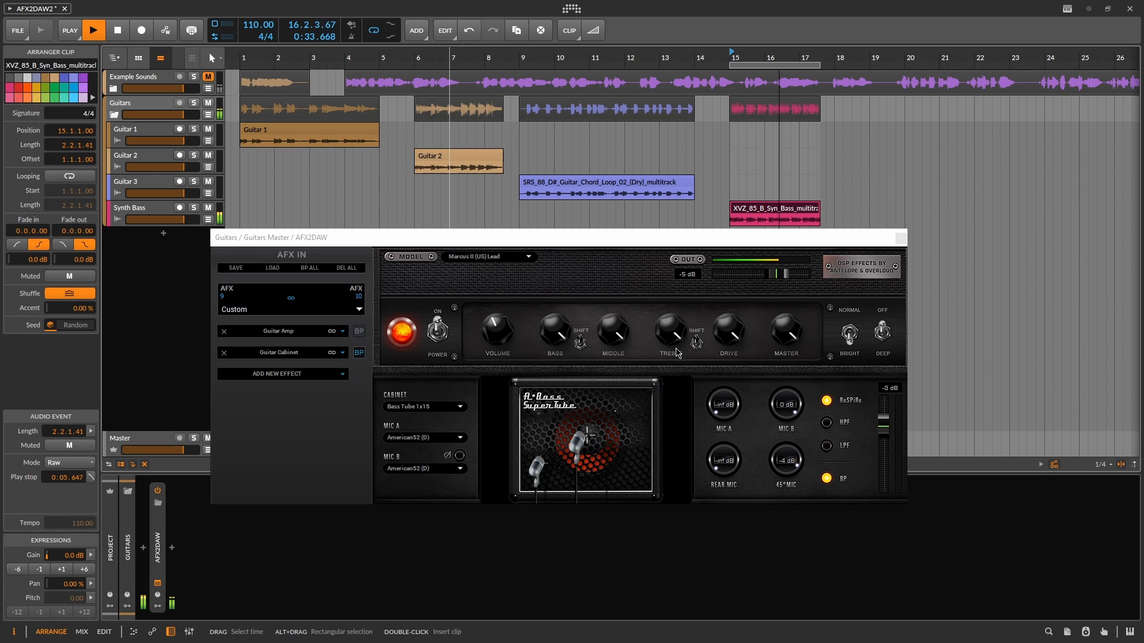
left_click_drag(728, 335, 667, 382)
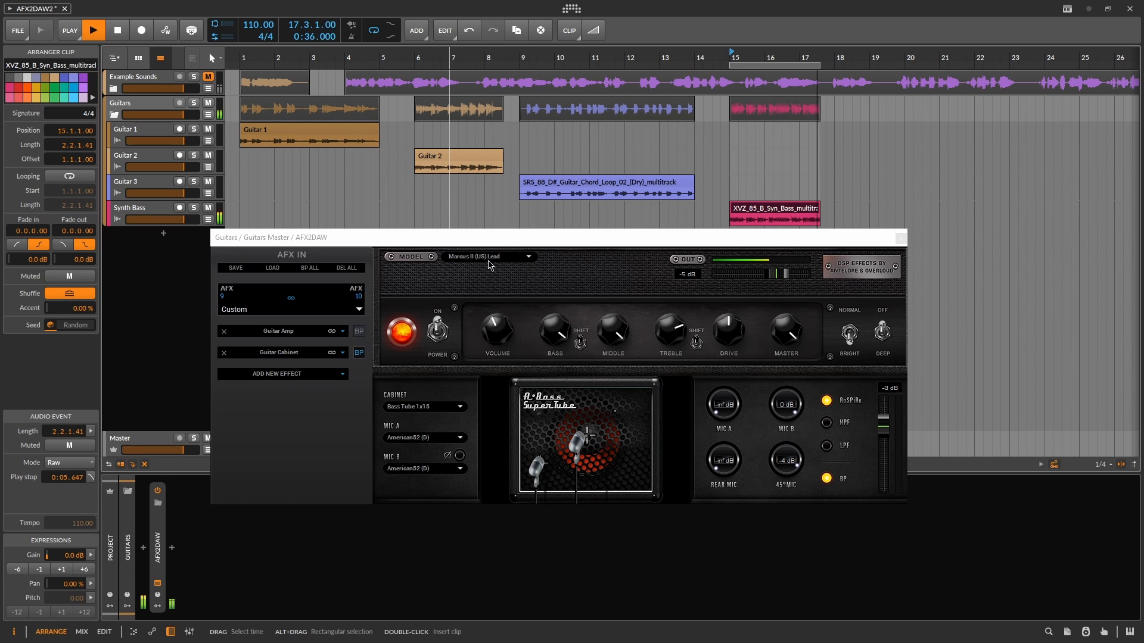
- Audition the Rock 75 (UK), Darkface 65 (US) and Top30 (UK) Bright amps, ending back on Bass SuperTube VR
scroll(478, 263, "down", 4)
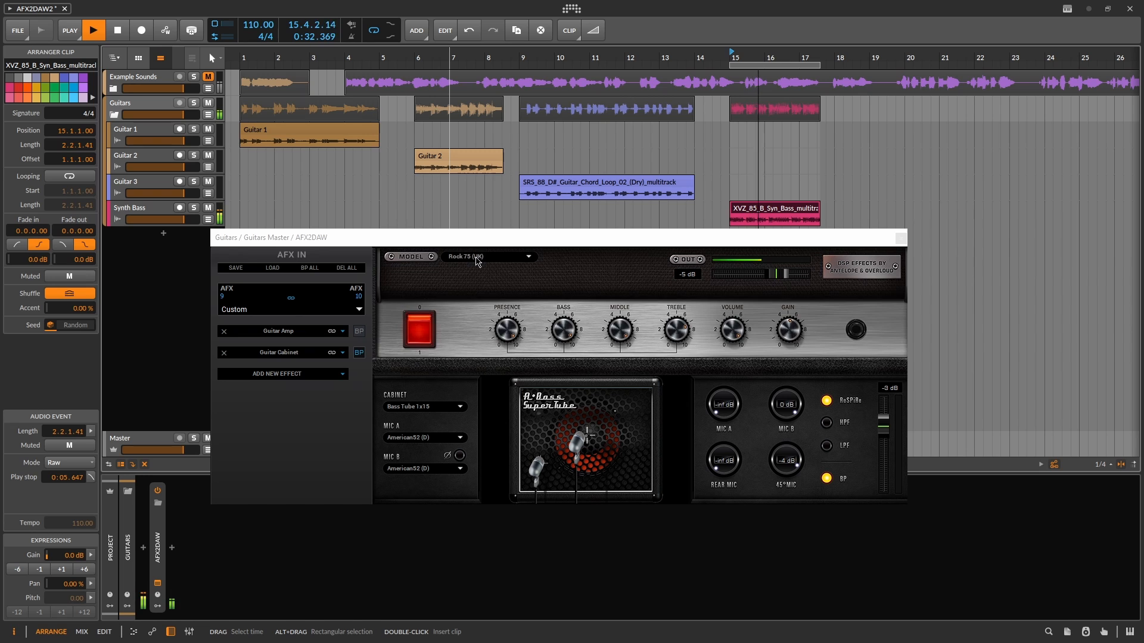
scroll(477, 263, "down", 1)
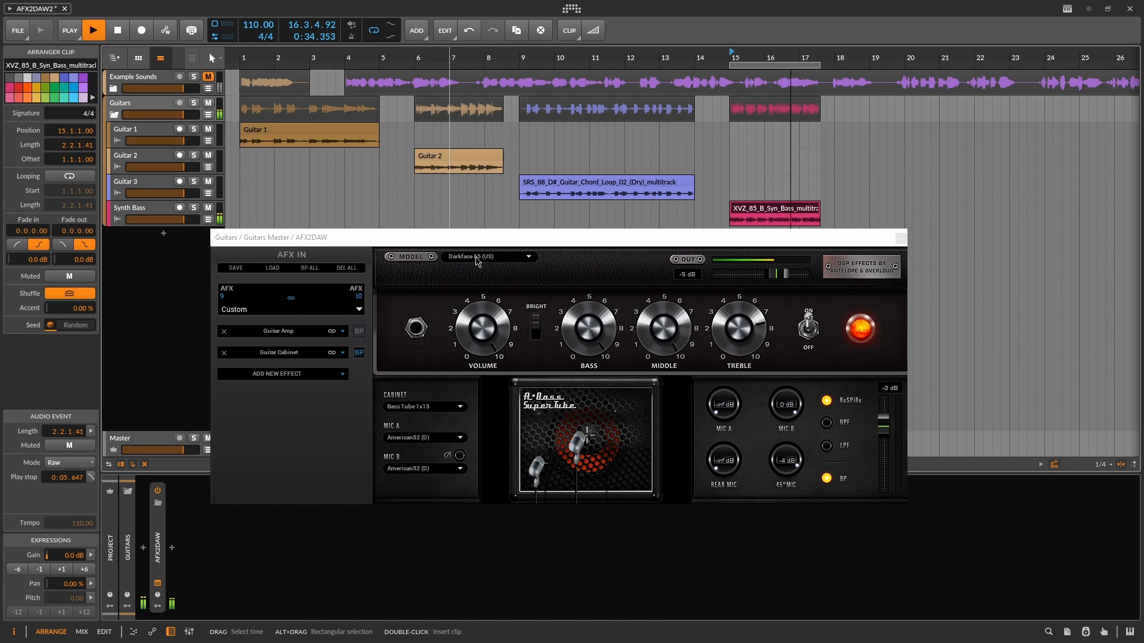
scroll(478, 263, "up", 1)
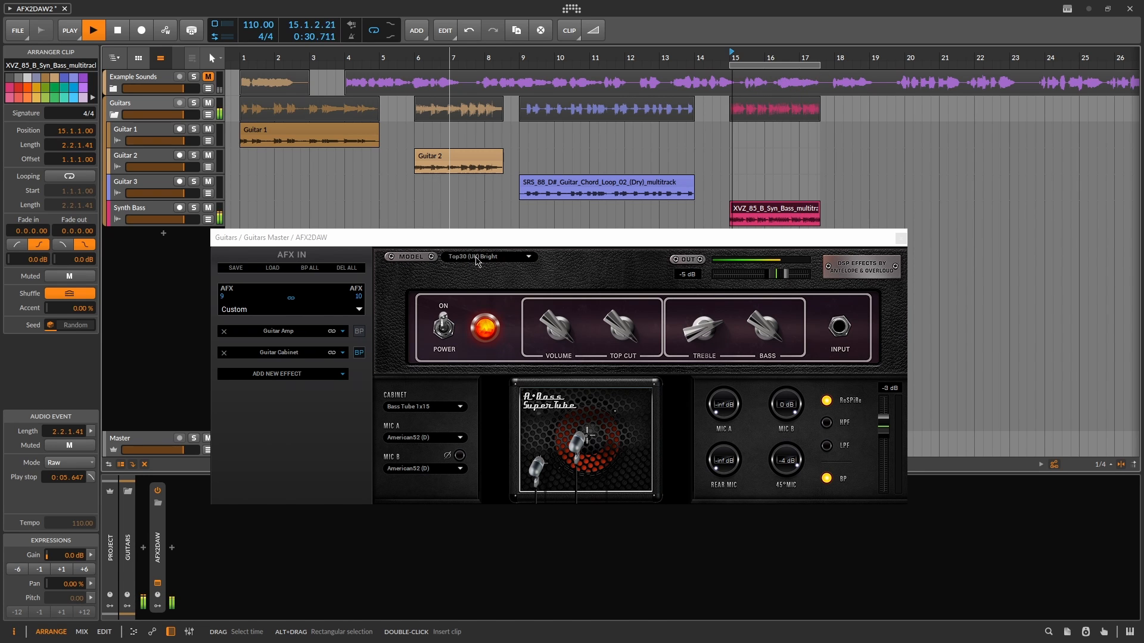
scroll(478, 262, "down", 1)
scroll(478, 262, "down", 1)
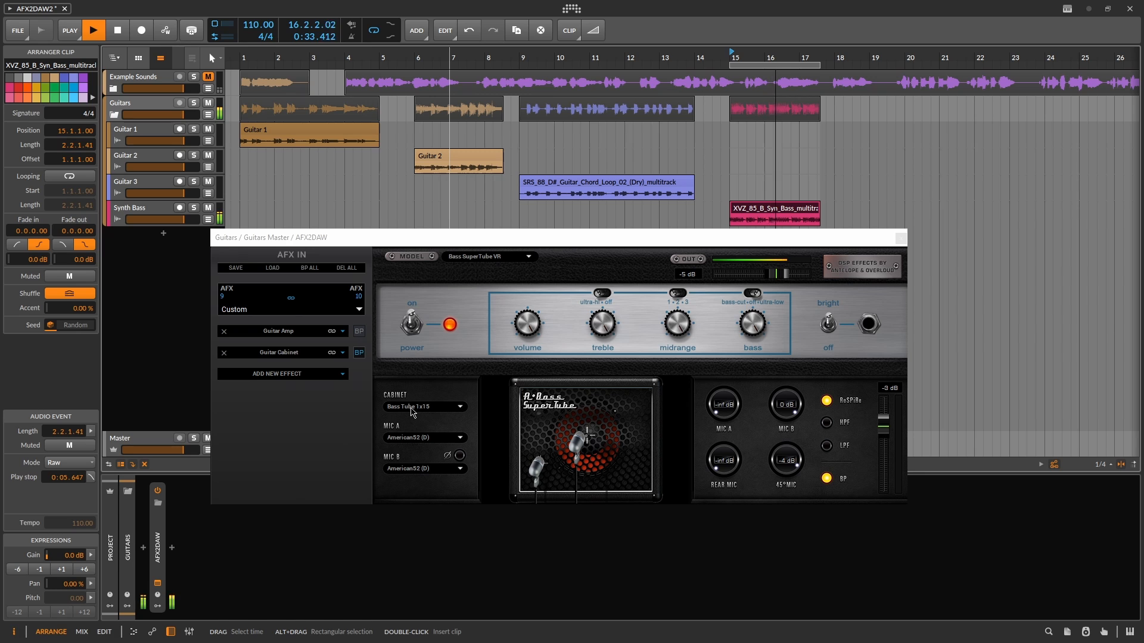
- Switch the cabinet to England 4x12 with its bypass off, bring in Mic A, and set the cabinet output to 4 dB
scroll(414, 411, "down", 1)
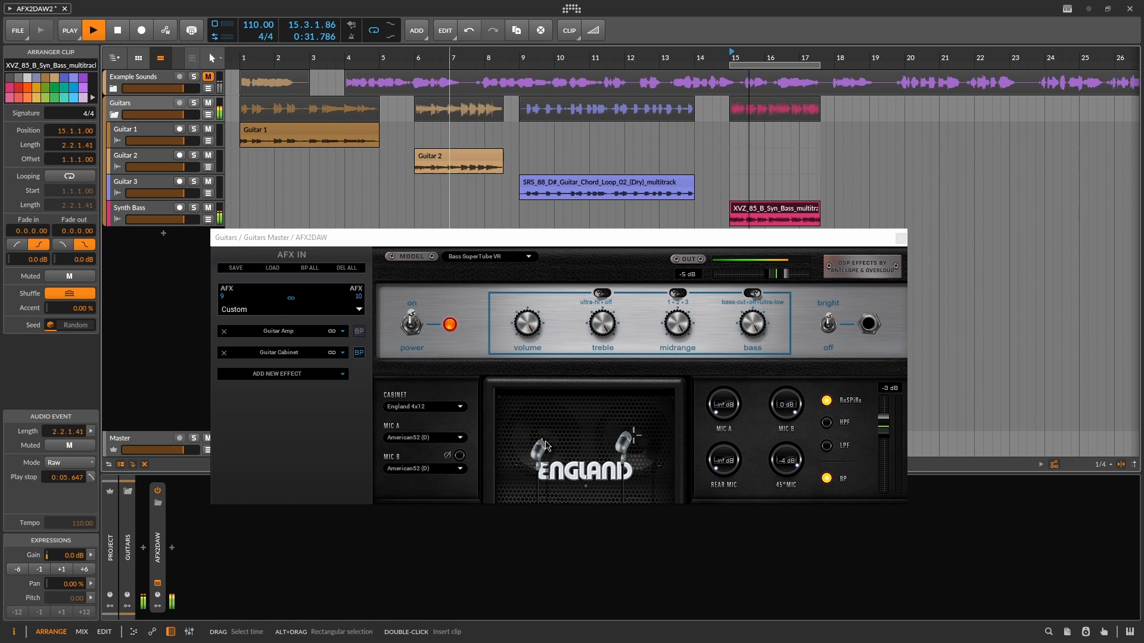
left_click_drag(731, 409, 734, 352)
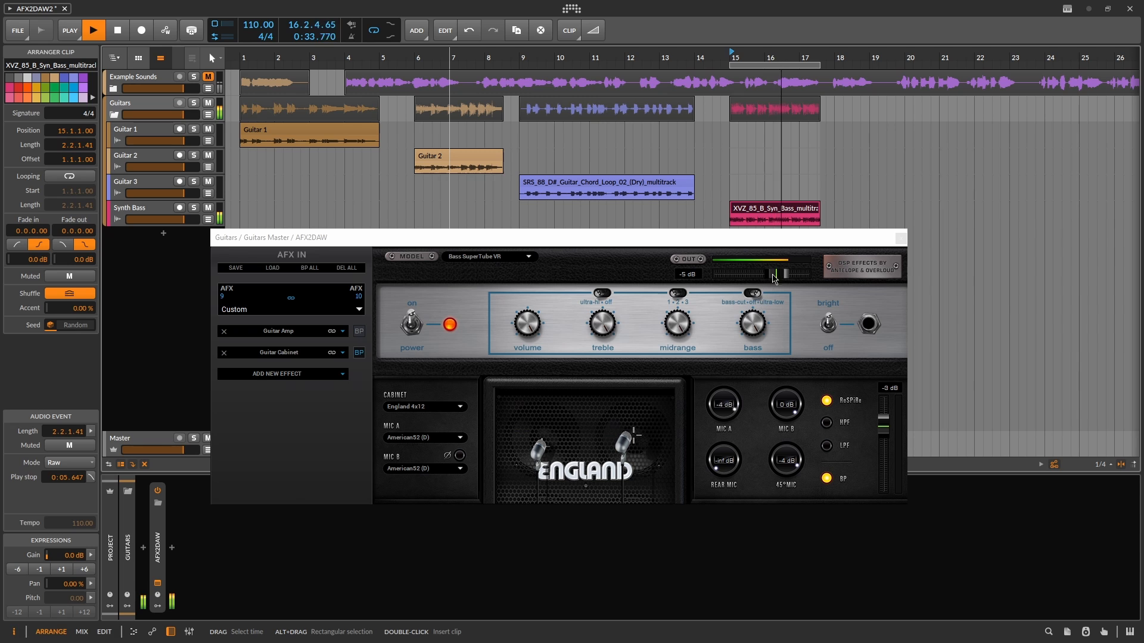
mouse_move(884, 424)
left_mouse_down()
mouse_move(888, 441)
mouse_move(887, 393)
mouse_move(887, 428)
mouse_move(881, 415)
left_mouse_up()
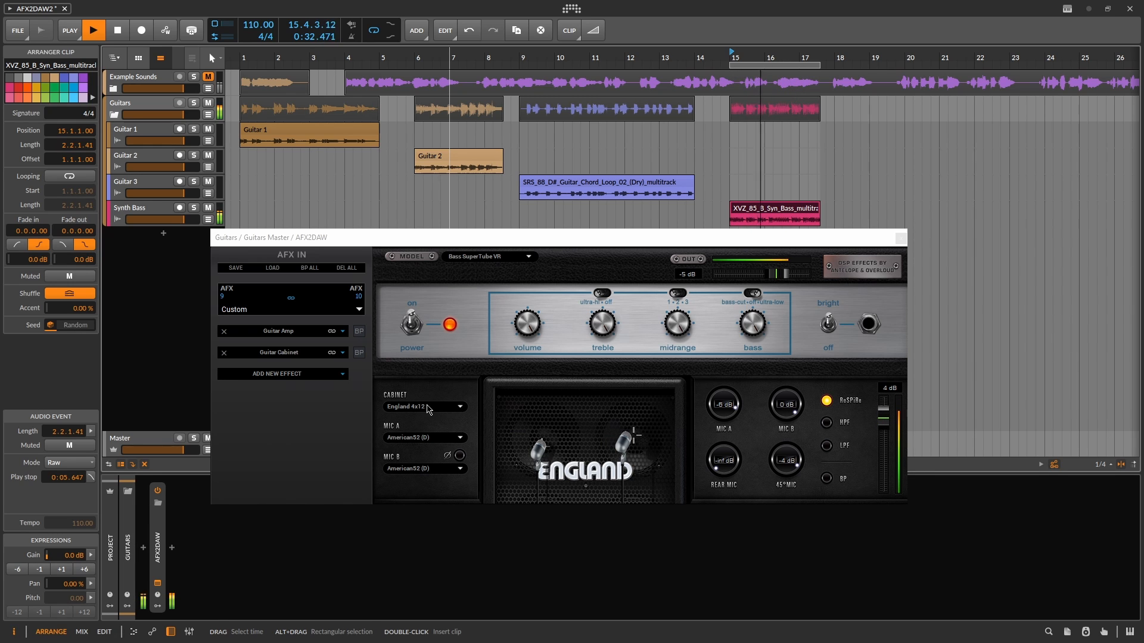
- Audition other cabinets including Clst 1x12 and Top30 2x12, and settle on Caliper 50 1x10
scroll(427, 408, "up", 1)
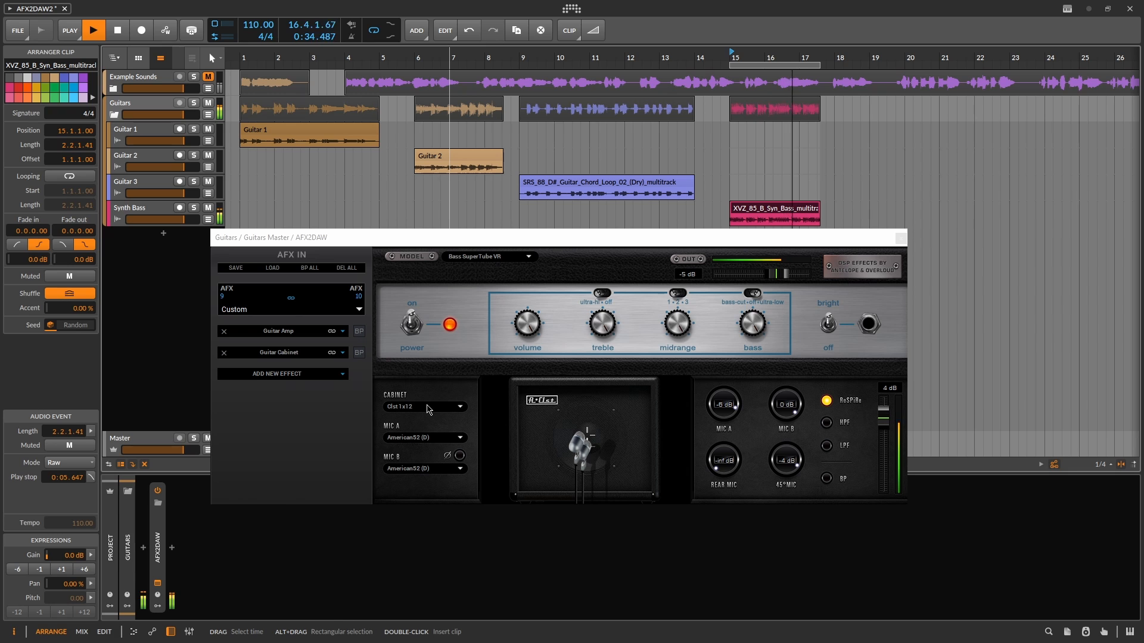
scroll(427, 408, "up", 1)
scroll(427, 409, "up", 1)
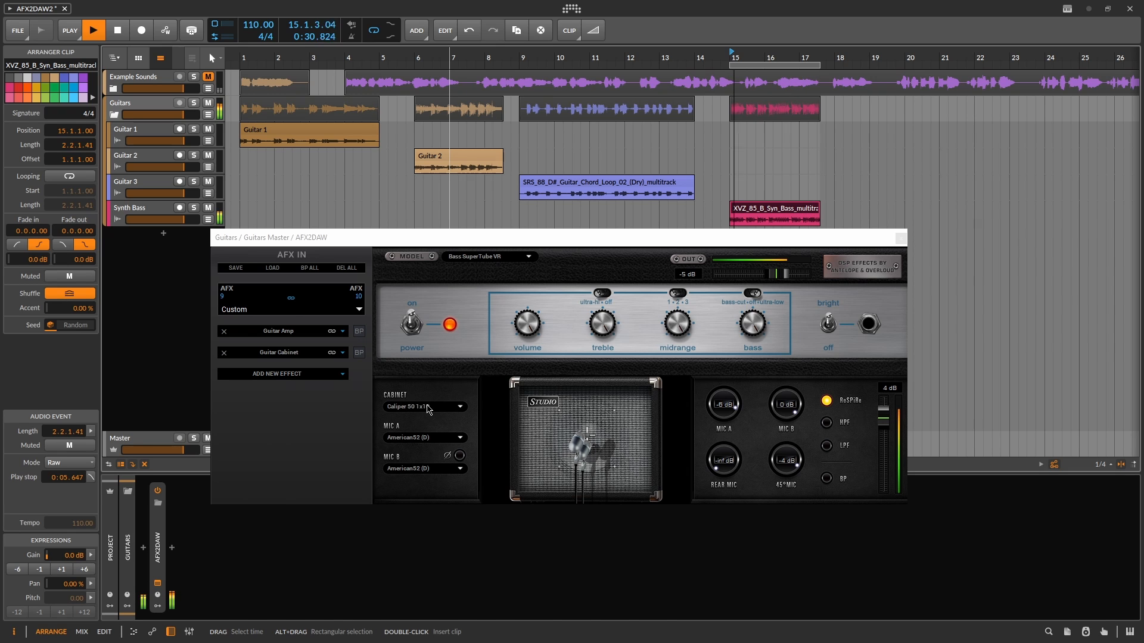
scroll(427, 409, "up", 1)
scroll(427, 409, "up", 4)
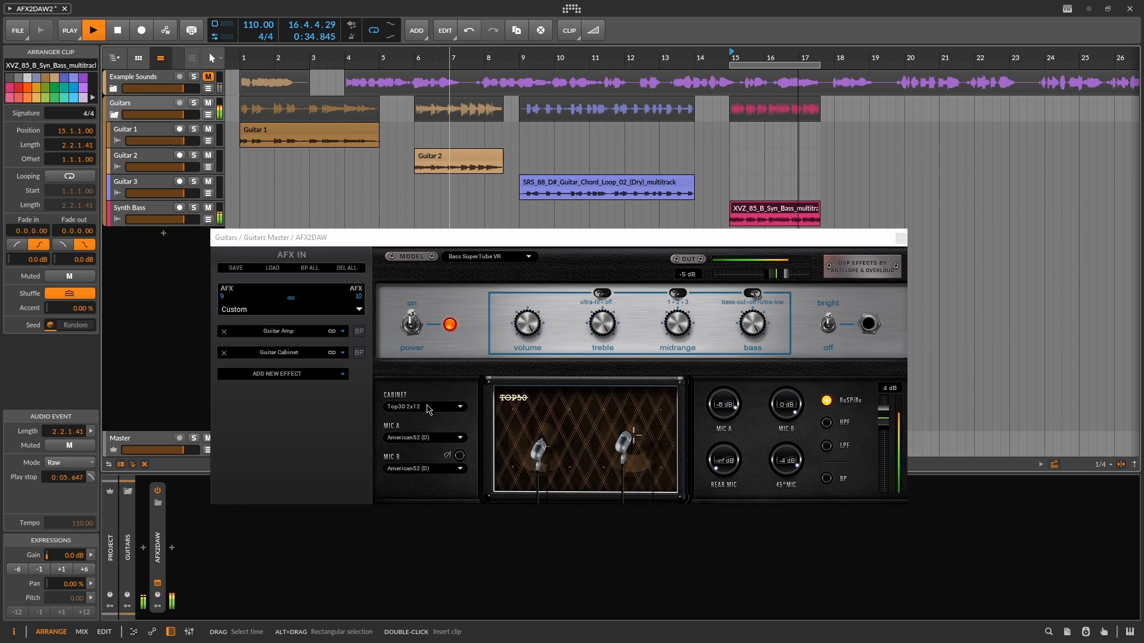
scroll(427, 409, "up", 2)
scroll(427, 408, "up", 4)
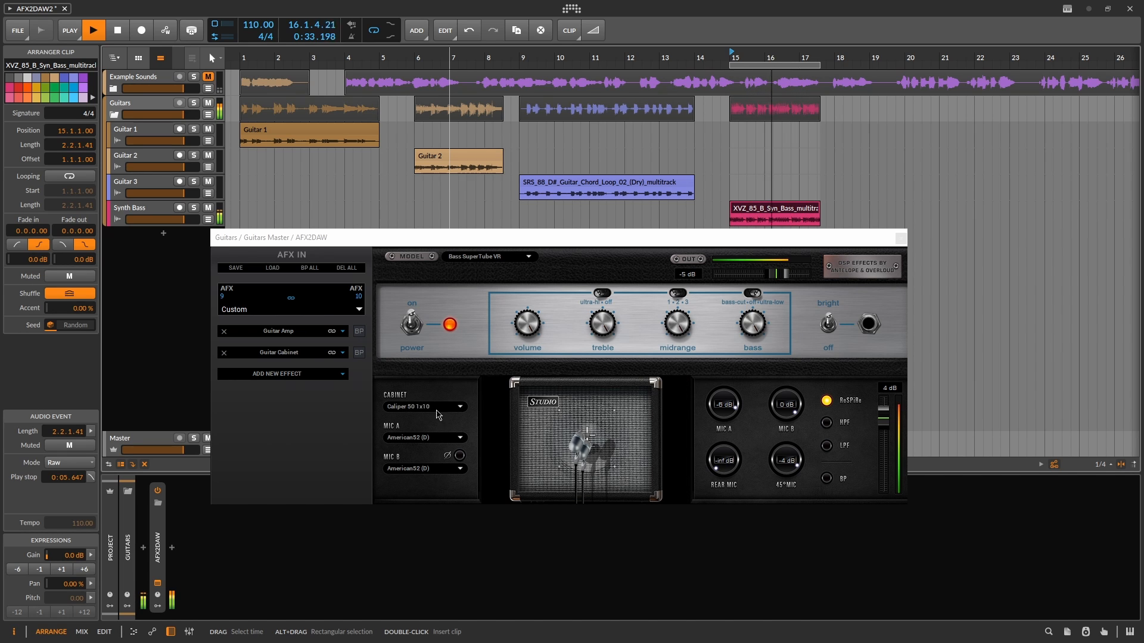
- Move the overlapping mics slightly apart, turn Mic B's level fully down, and change Mic A to American57 (D)
mouse_move(587, 444)
left_mouse_down()
mouse_move(607, 447)
mouse_move(594, 448)
left_mouse_up()
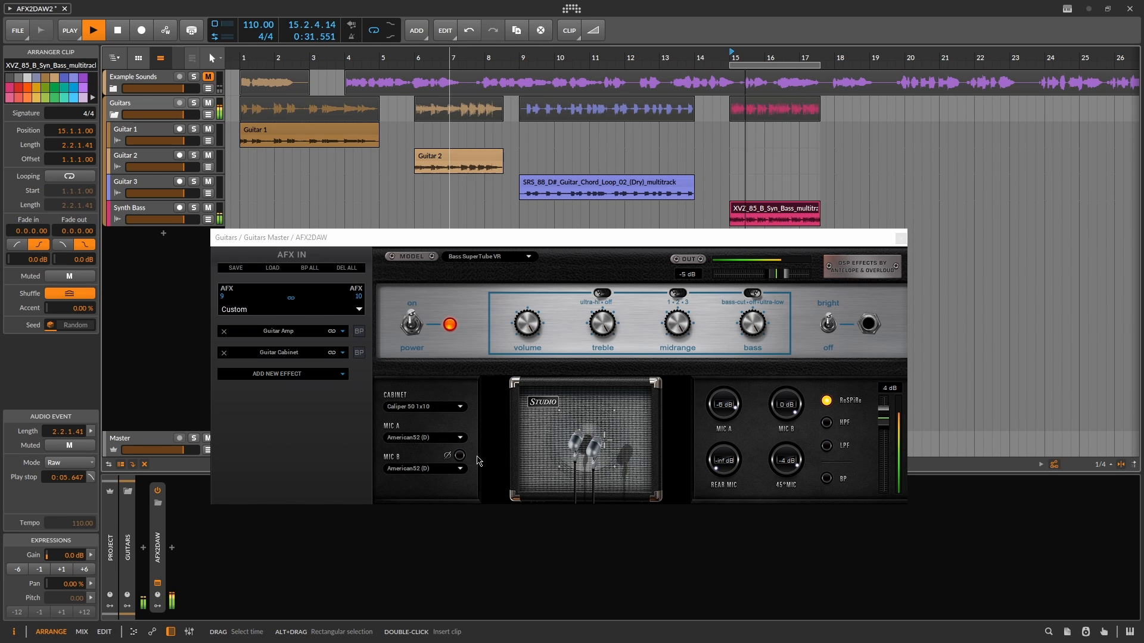
left_click(769, 413)
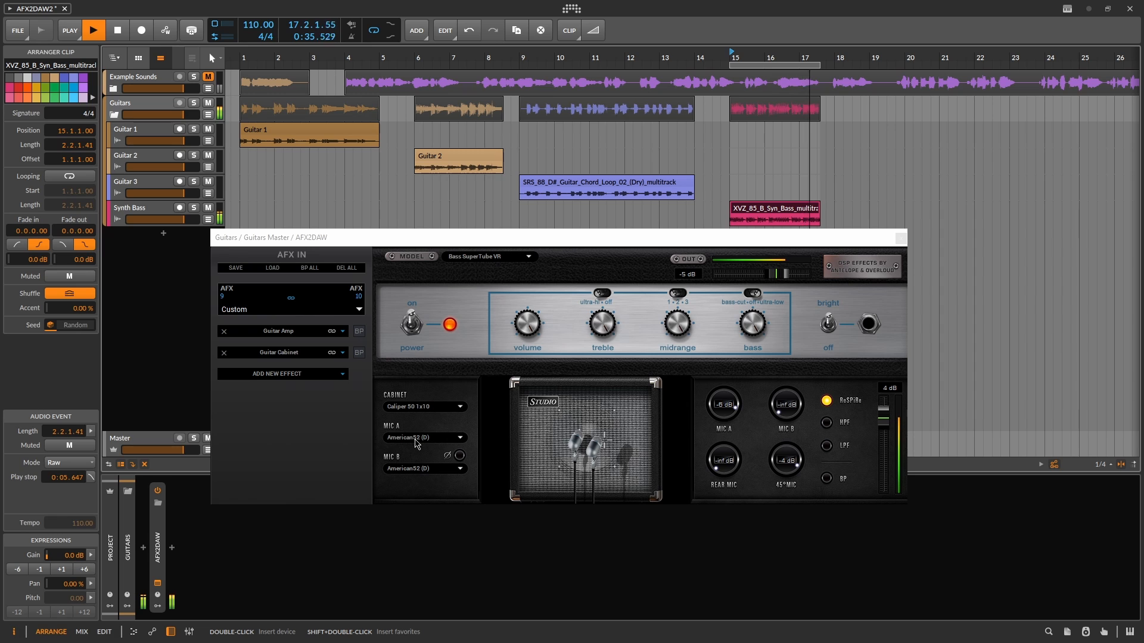
scroll(415, 442, "down", 1)
scroll(415, 442, "down", 4)
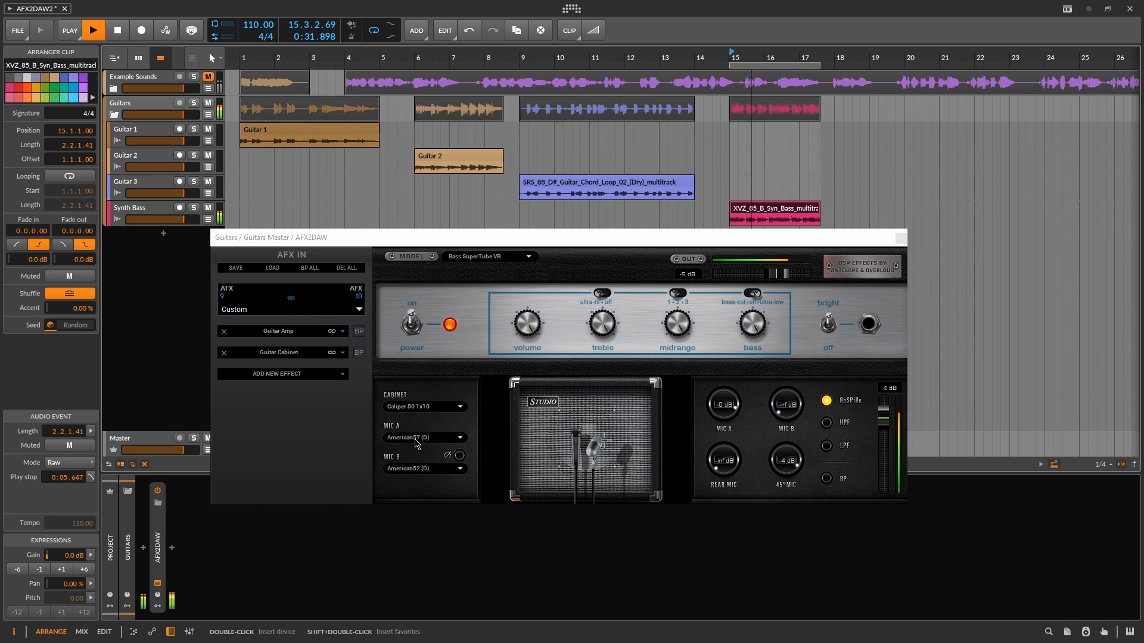
- Bring Mic B back to 0 dB, reposition it on the speaker, and change it to AustriaGold414 (C)
left_click_drag(577, 451, 566, 451)
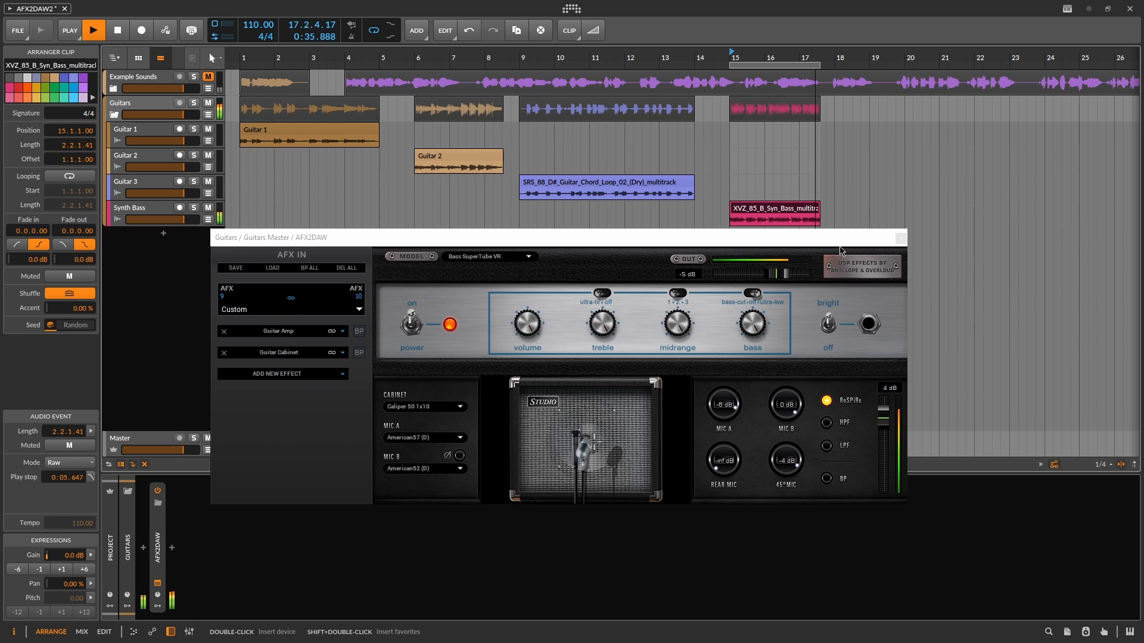
scroll(407, 469, "down", 1)
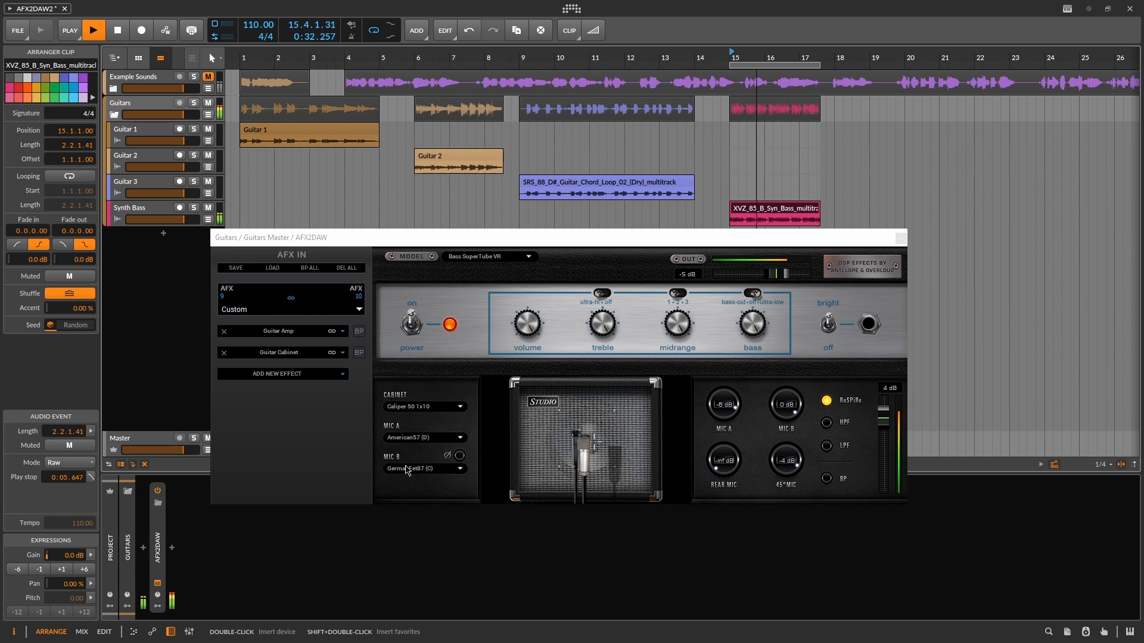
left_click_drag(593, 458, 598, 459)
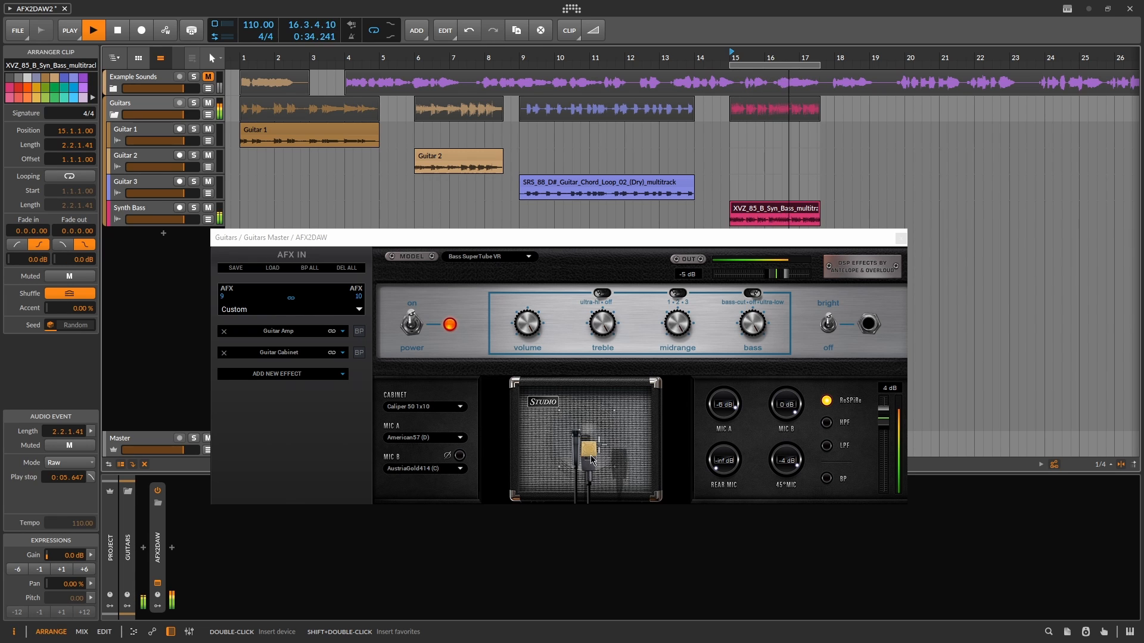
- Set the 45° mic to -18 dB and rear mic to -10 dB, enable the HPF, compare ReSPiRe, and set the cabinet output to -4 dB
left_click_drag(792, 471, 792, 498)
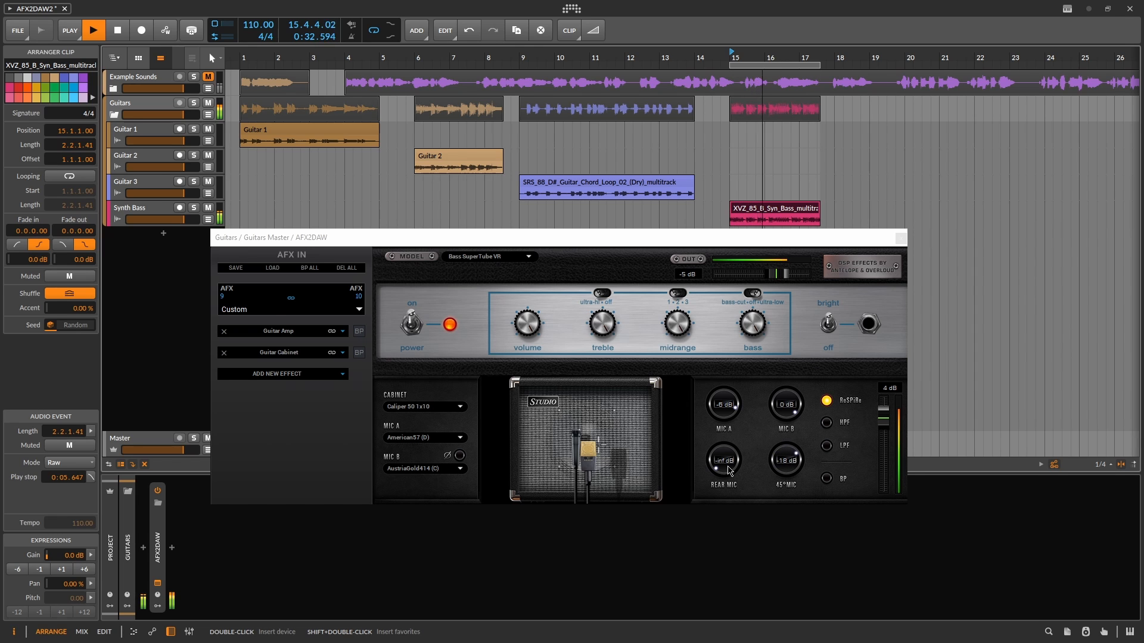
left_click_drag(724, 467, 724, 452)
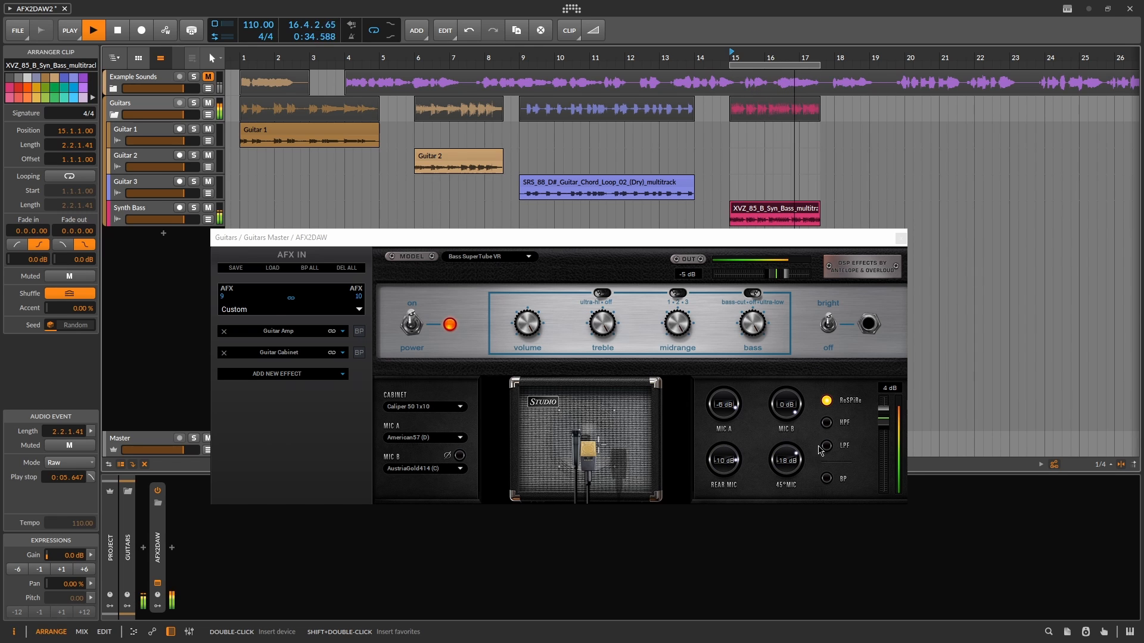
left_click(826, 421)
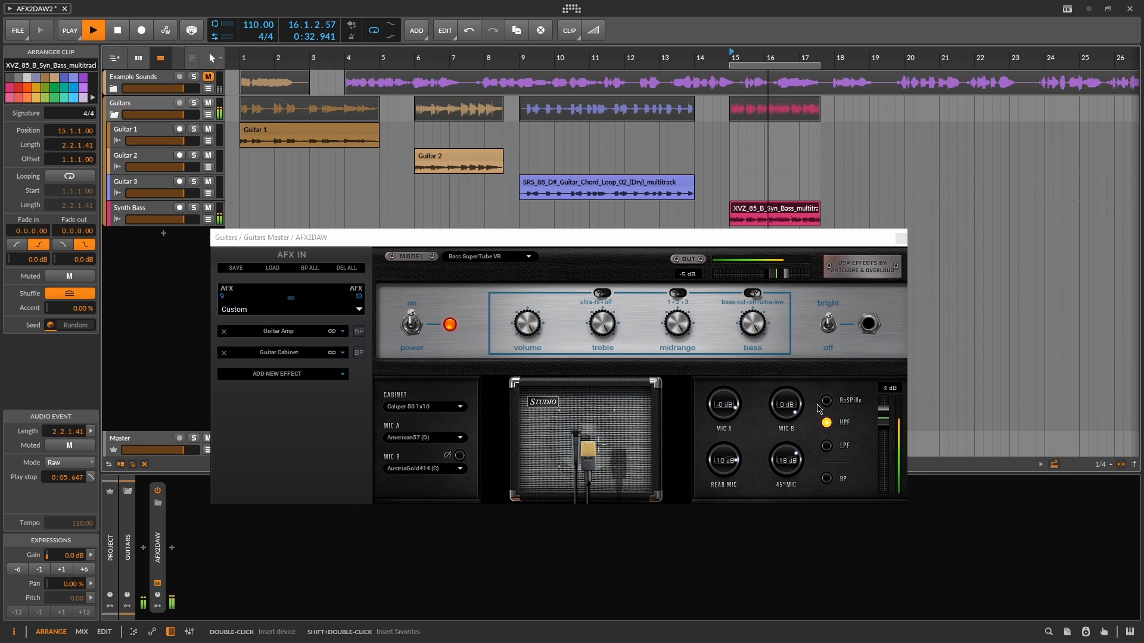
left_click(826, 401)
left_click_drag(883, 409, 884, 434)
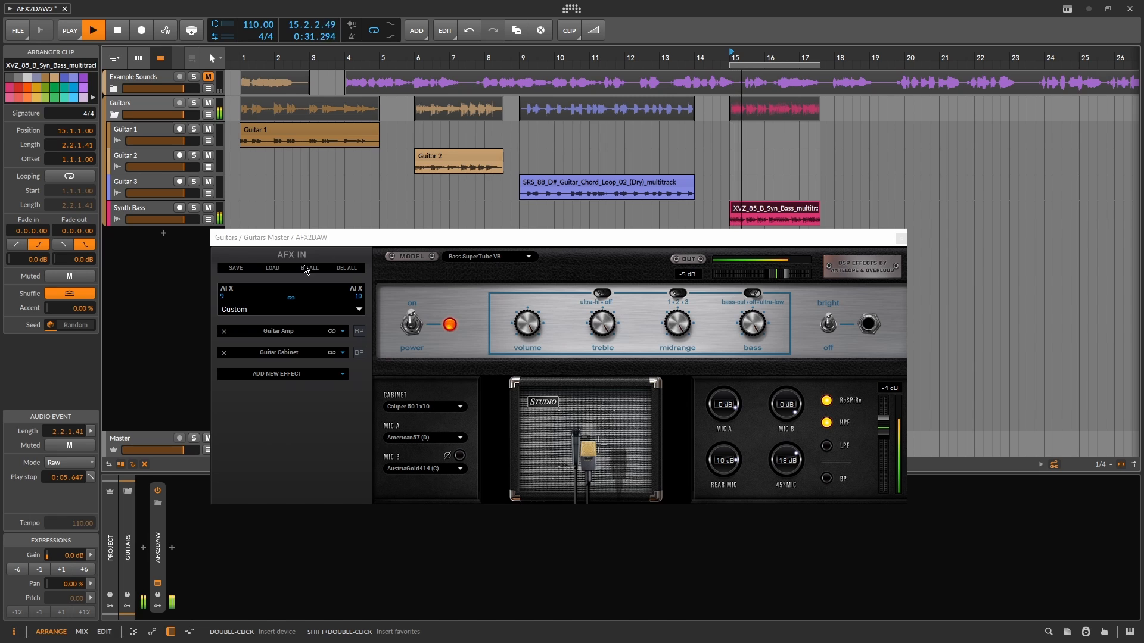
- Compare the synth bass with all effects bypassed and active, and stop playback
left_click(304, 269)
left_click(303, 269)
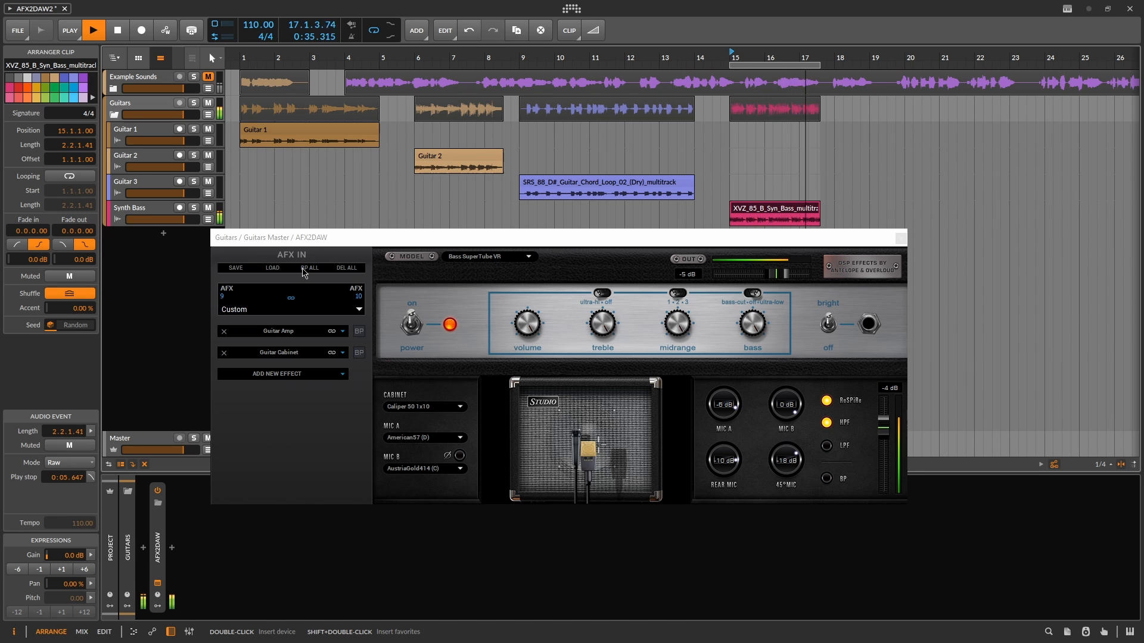
key("space")
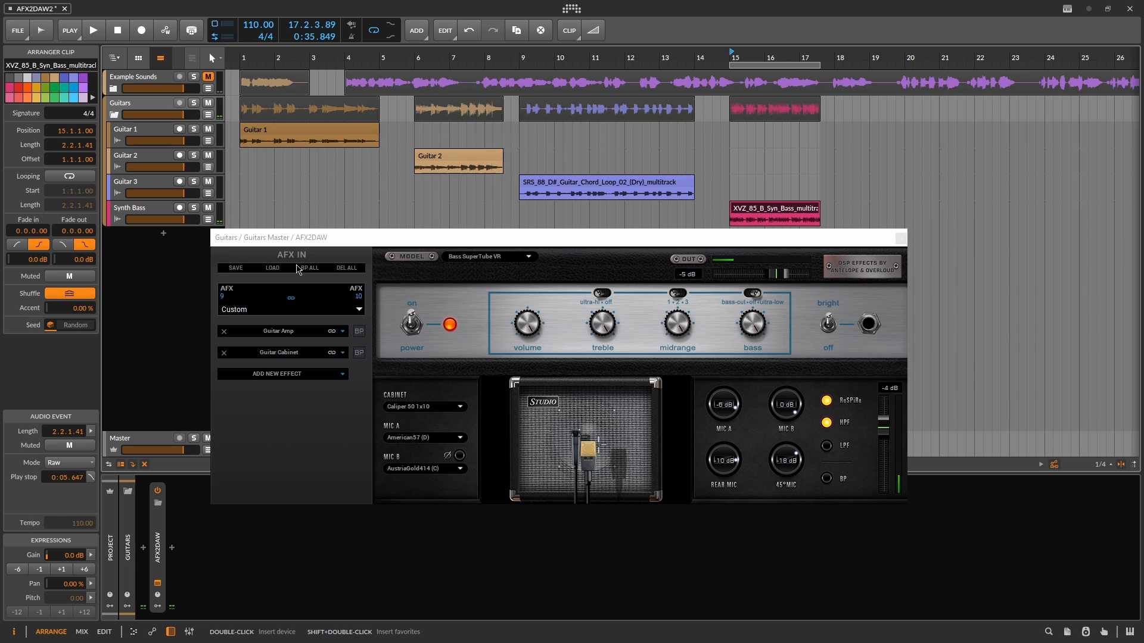
- Change the amp model to Darkface 65 (US)
left_click(482, 259)
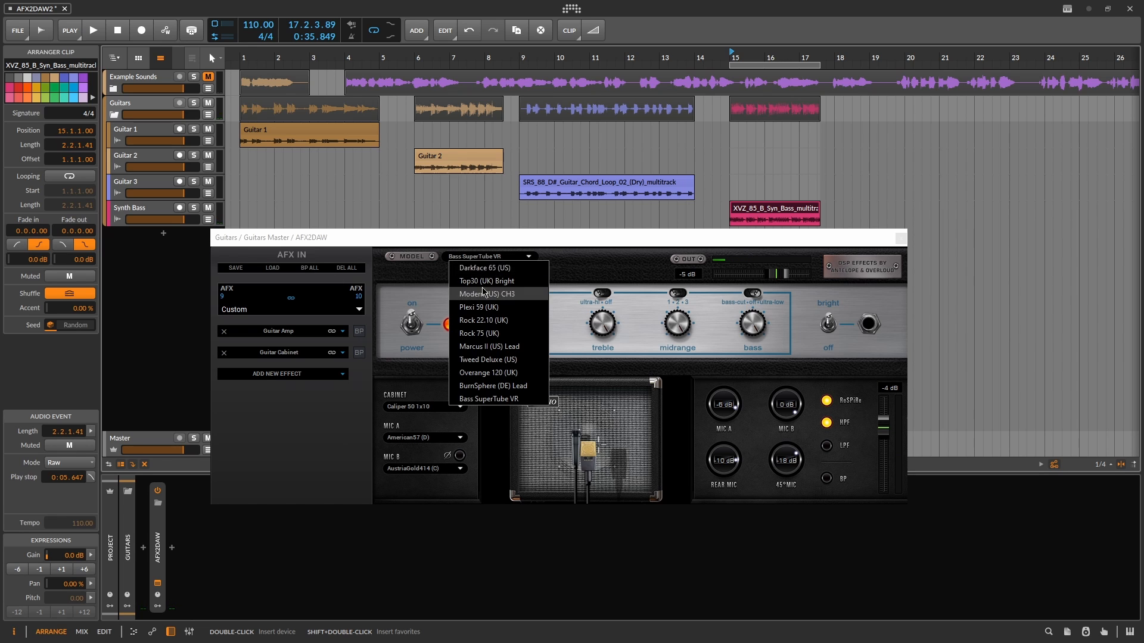
left_click(499, 269)
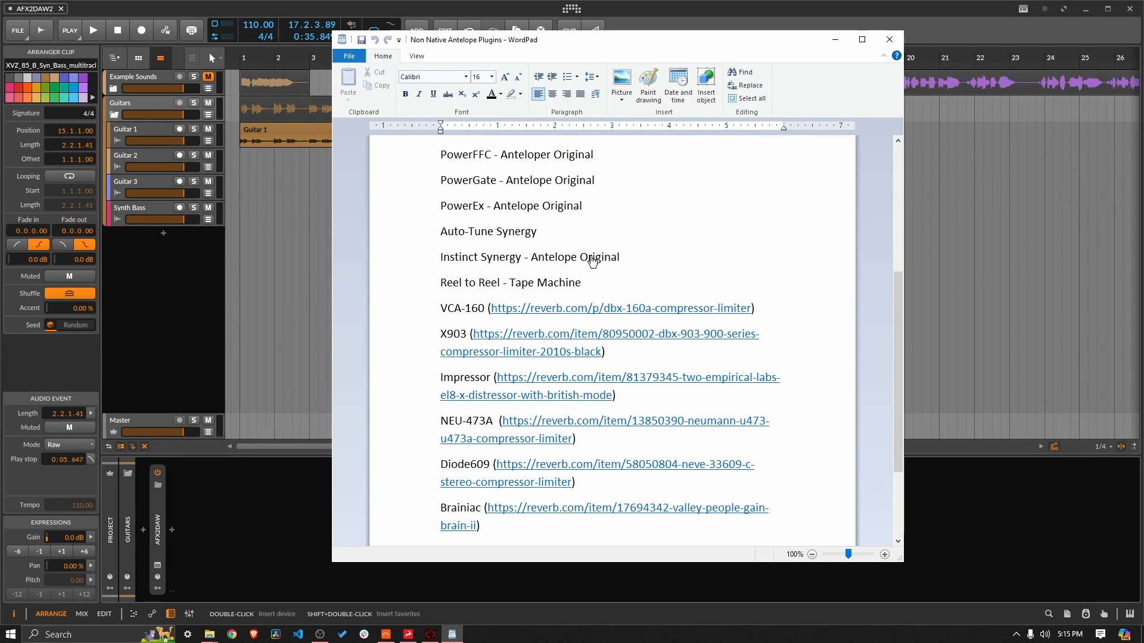
- Review the Non Native Antelope Plugins document, from the missed native EQs through the non-native plugin list to Guitar Amps/Cabinets
scroll(592, 261, "down", 2)
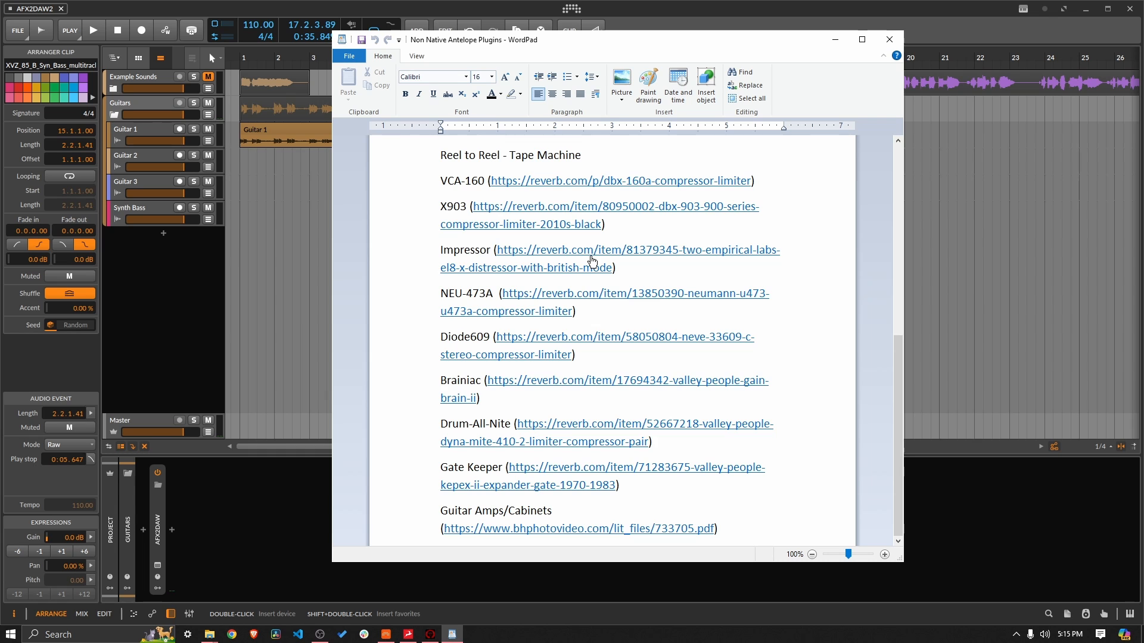
scroll(592, 261, "up", 6)
scroll(592, 261, "down", 2)
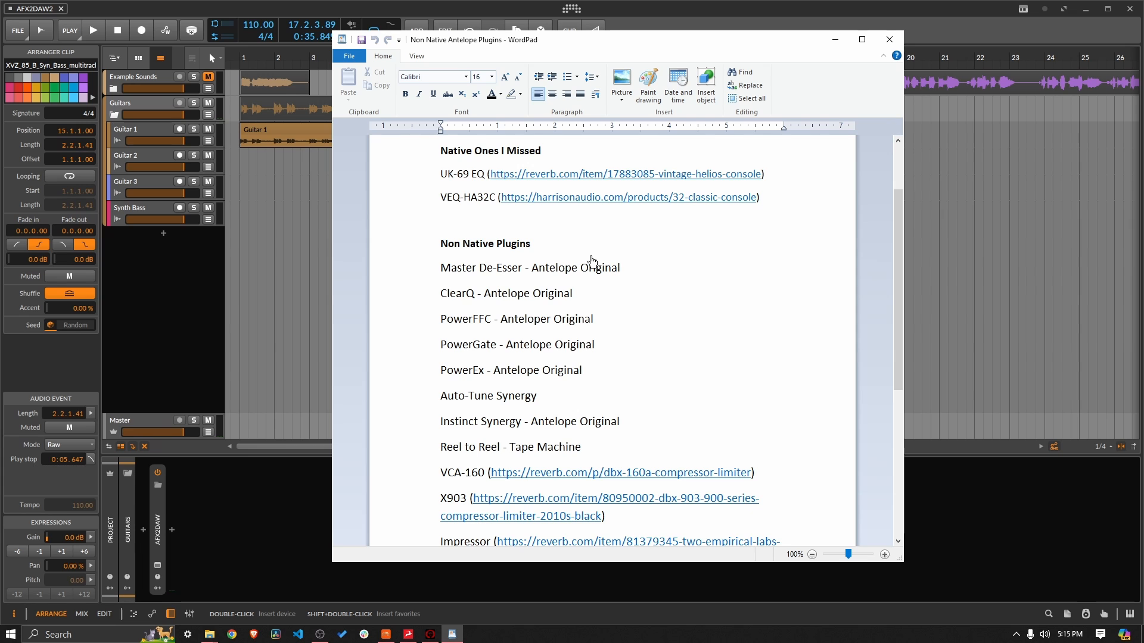
scroll(591, 261, "down", 4)
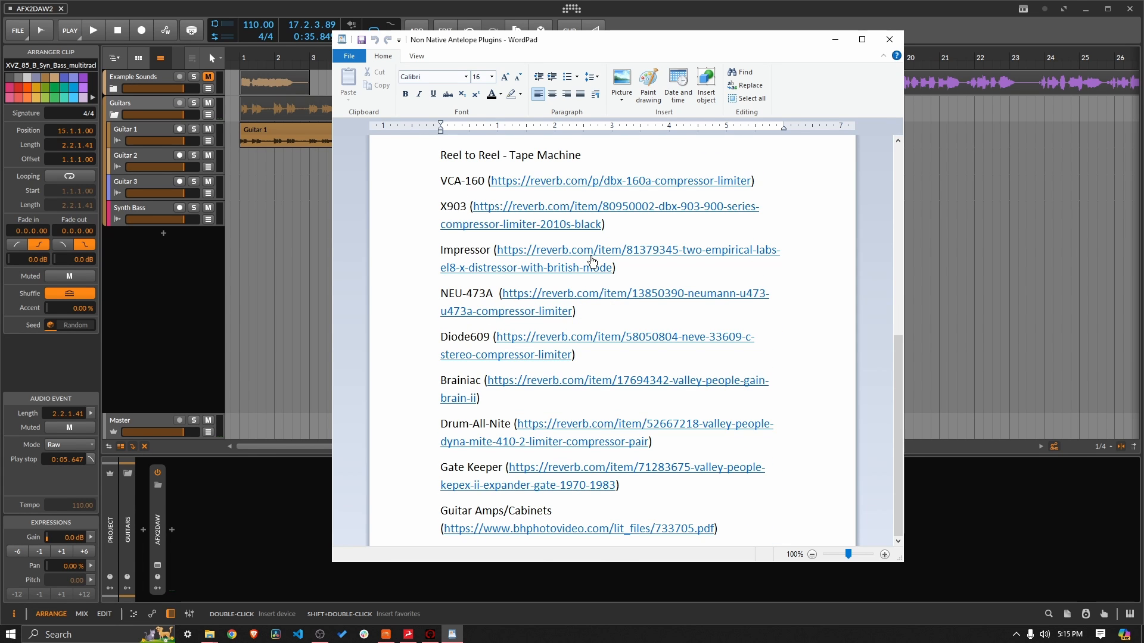
scroll(592, 261, "up", 5)
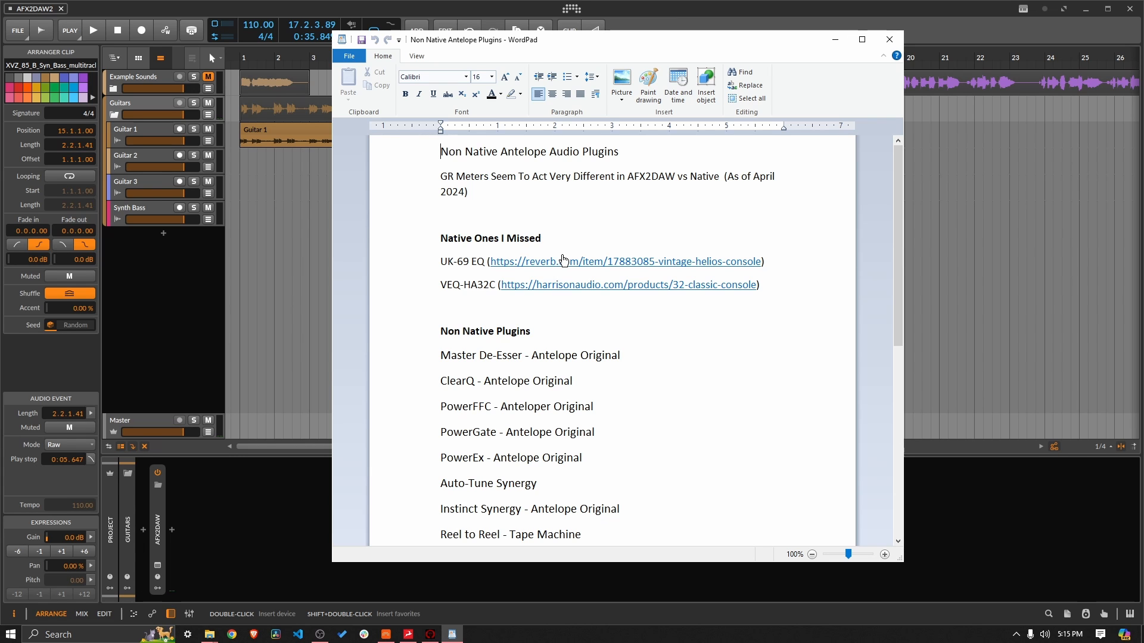
scroll(563, 260, "down", 6)
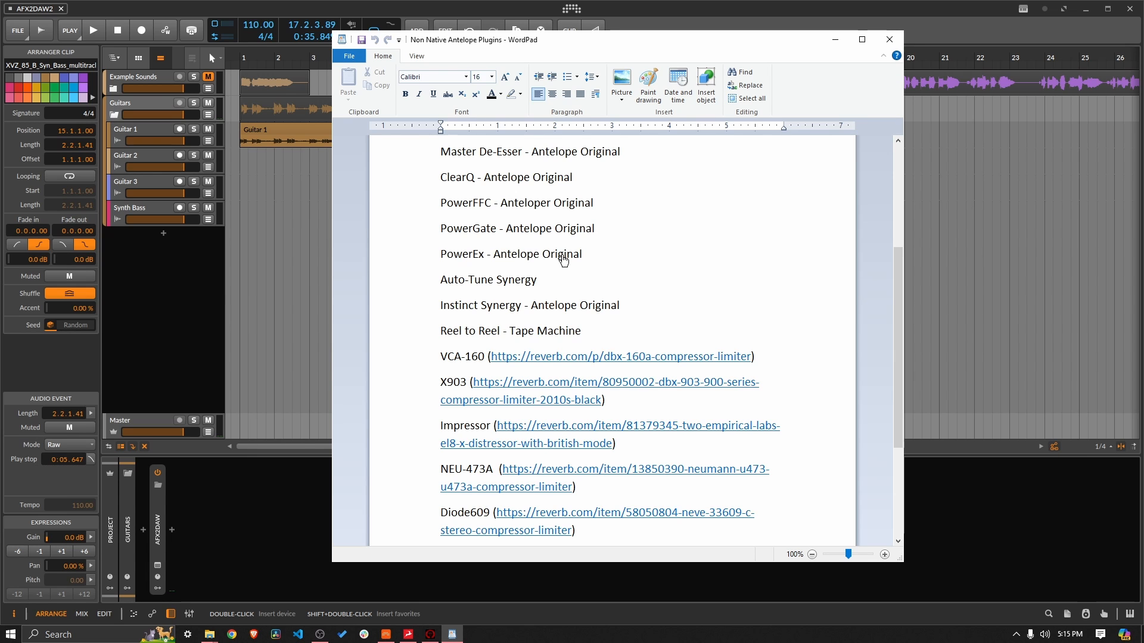
scroll(563, 260, "down", 3)
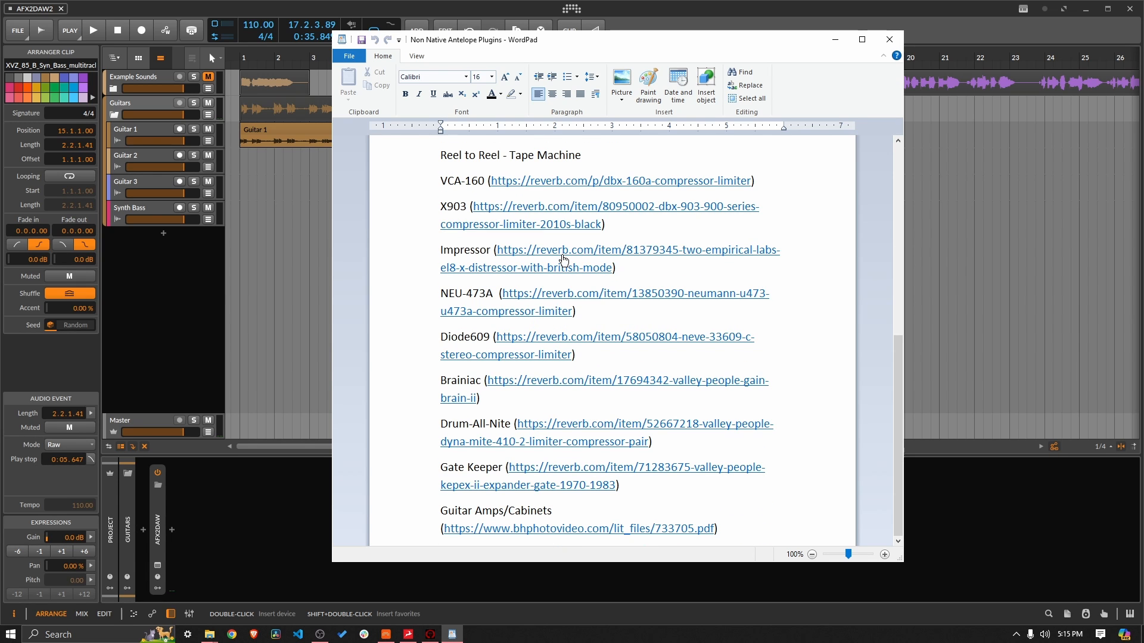
scroll(563, 261, "up", 4)
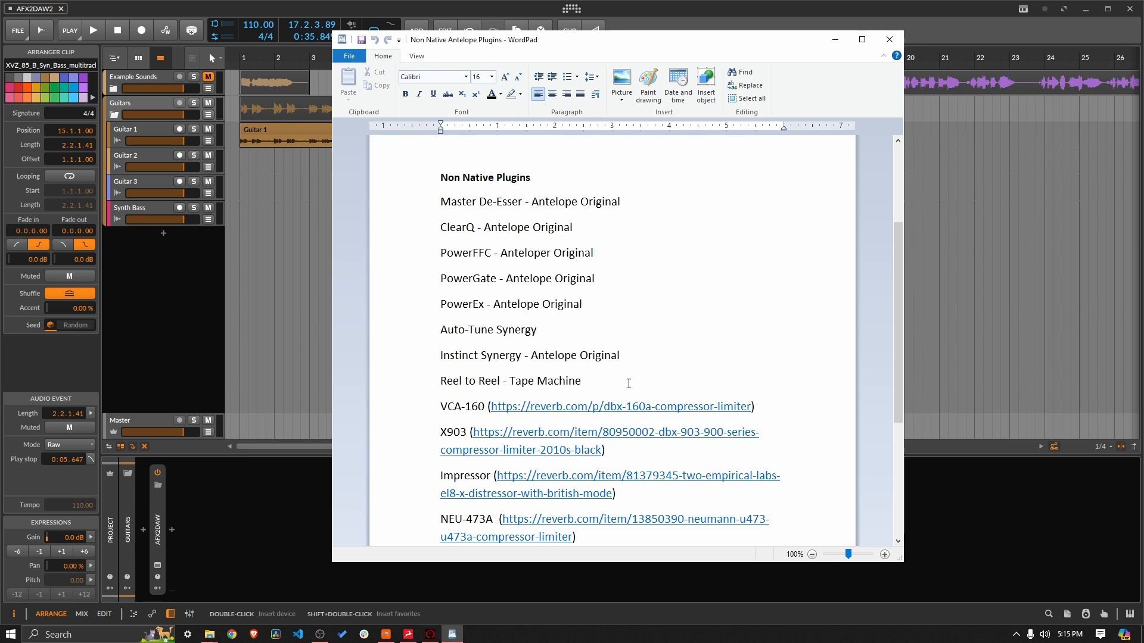
scroll(766, 319, "down", 4)
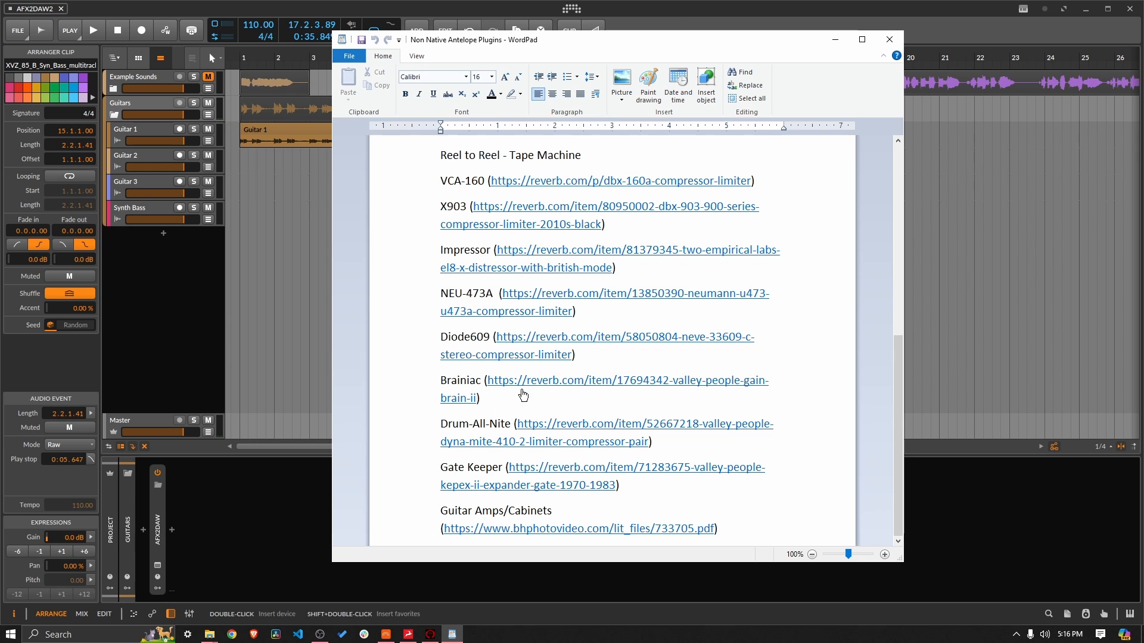
scroll(505, 424, "up", 8)
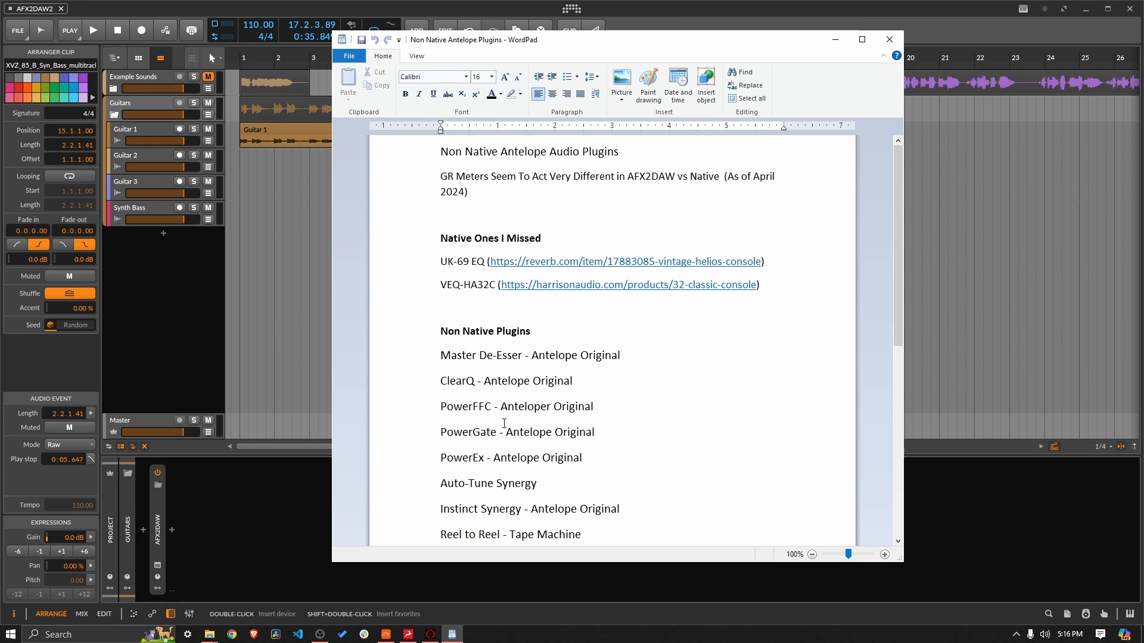
scroll(505, 424, "down", 8)
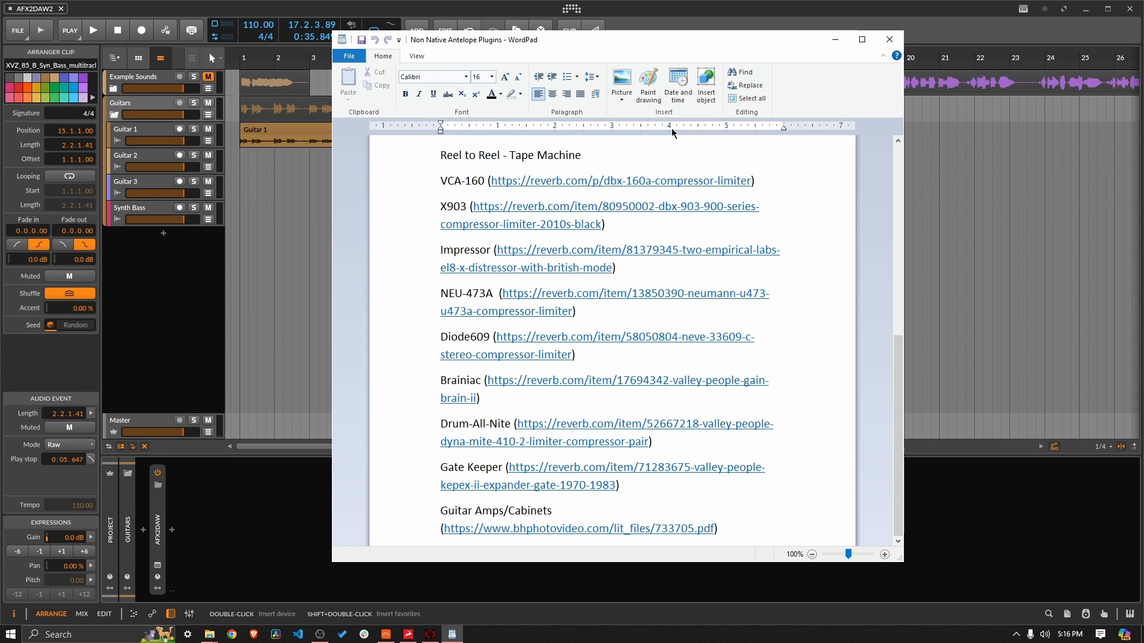